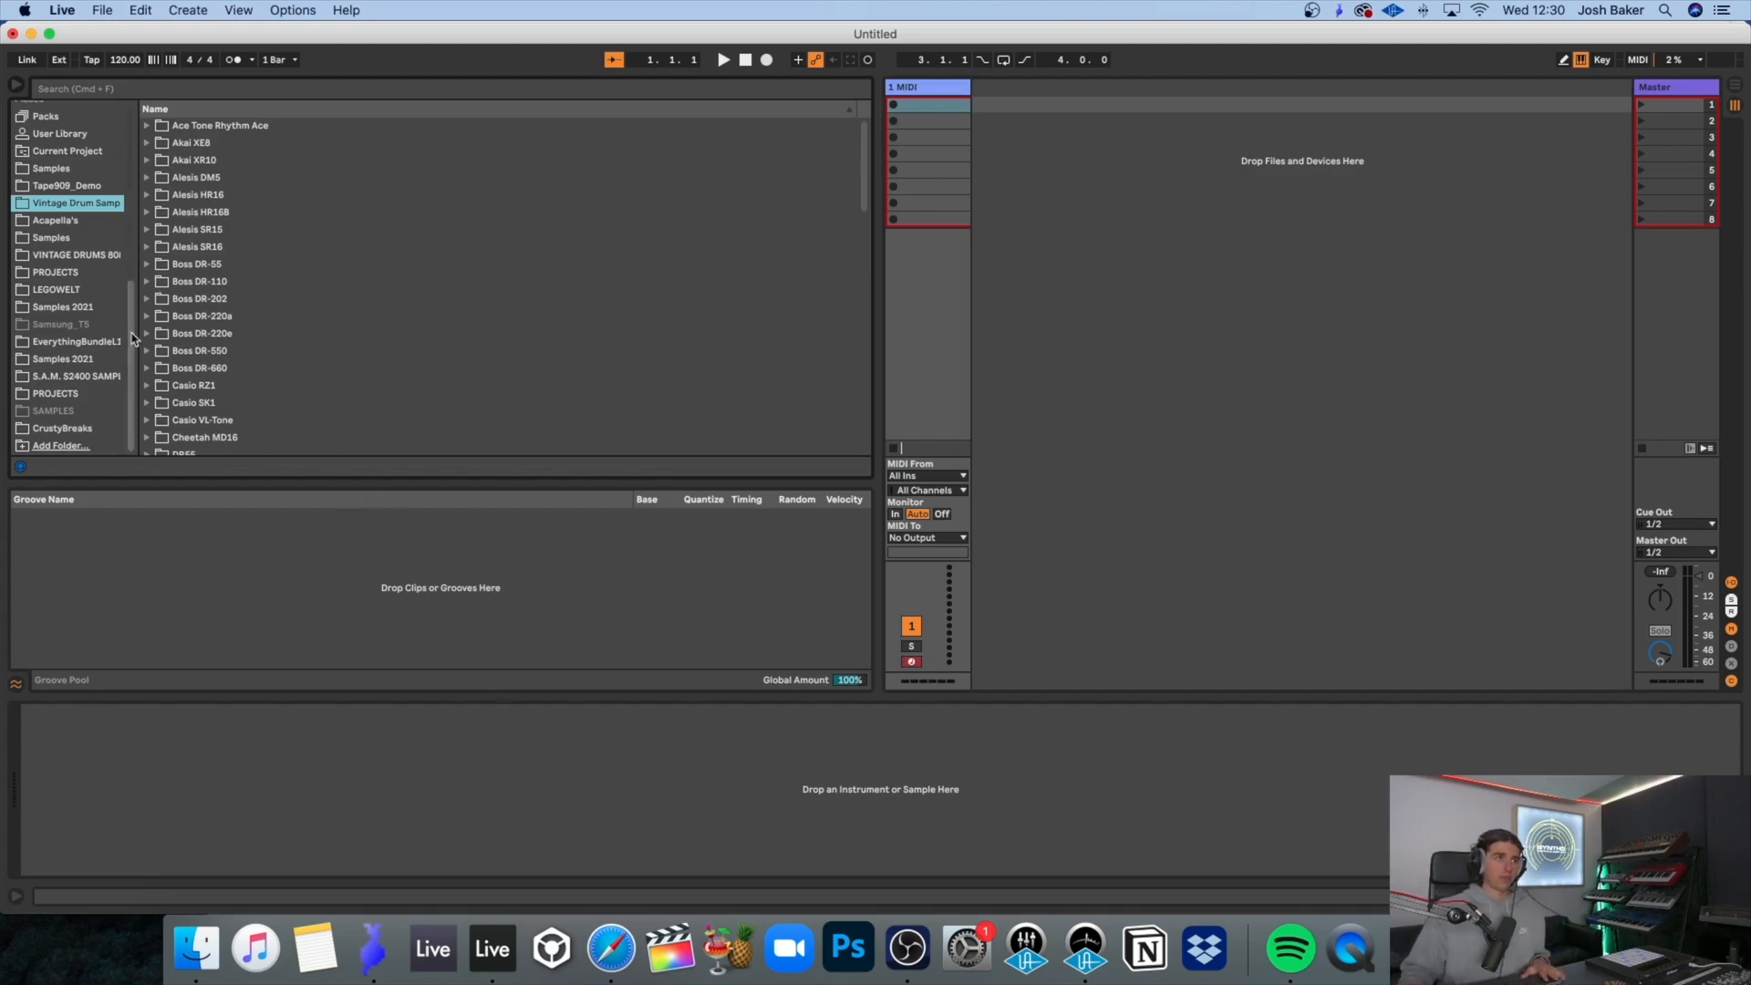
Step: Open the DRUMS folder inside the S.A.M. S2400 sample pack and browse to the 909 clap samples
{"action": "left_click", "coordinate": [99, 377]}
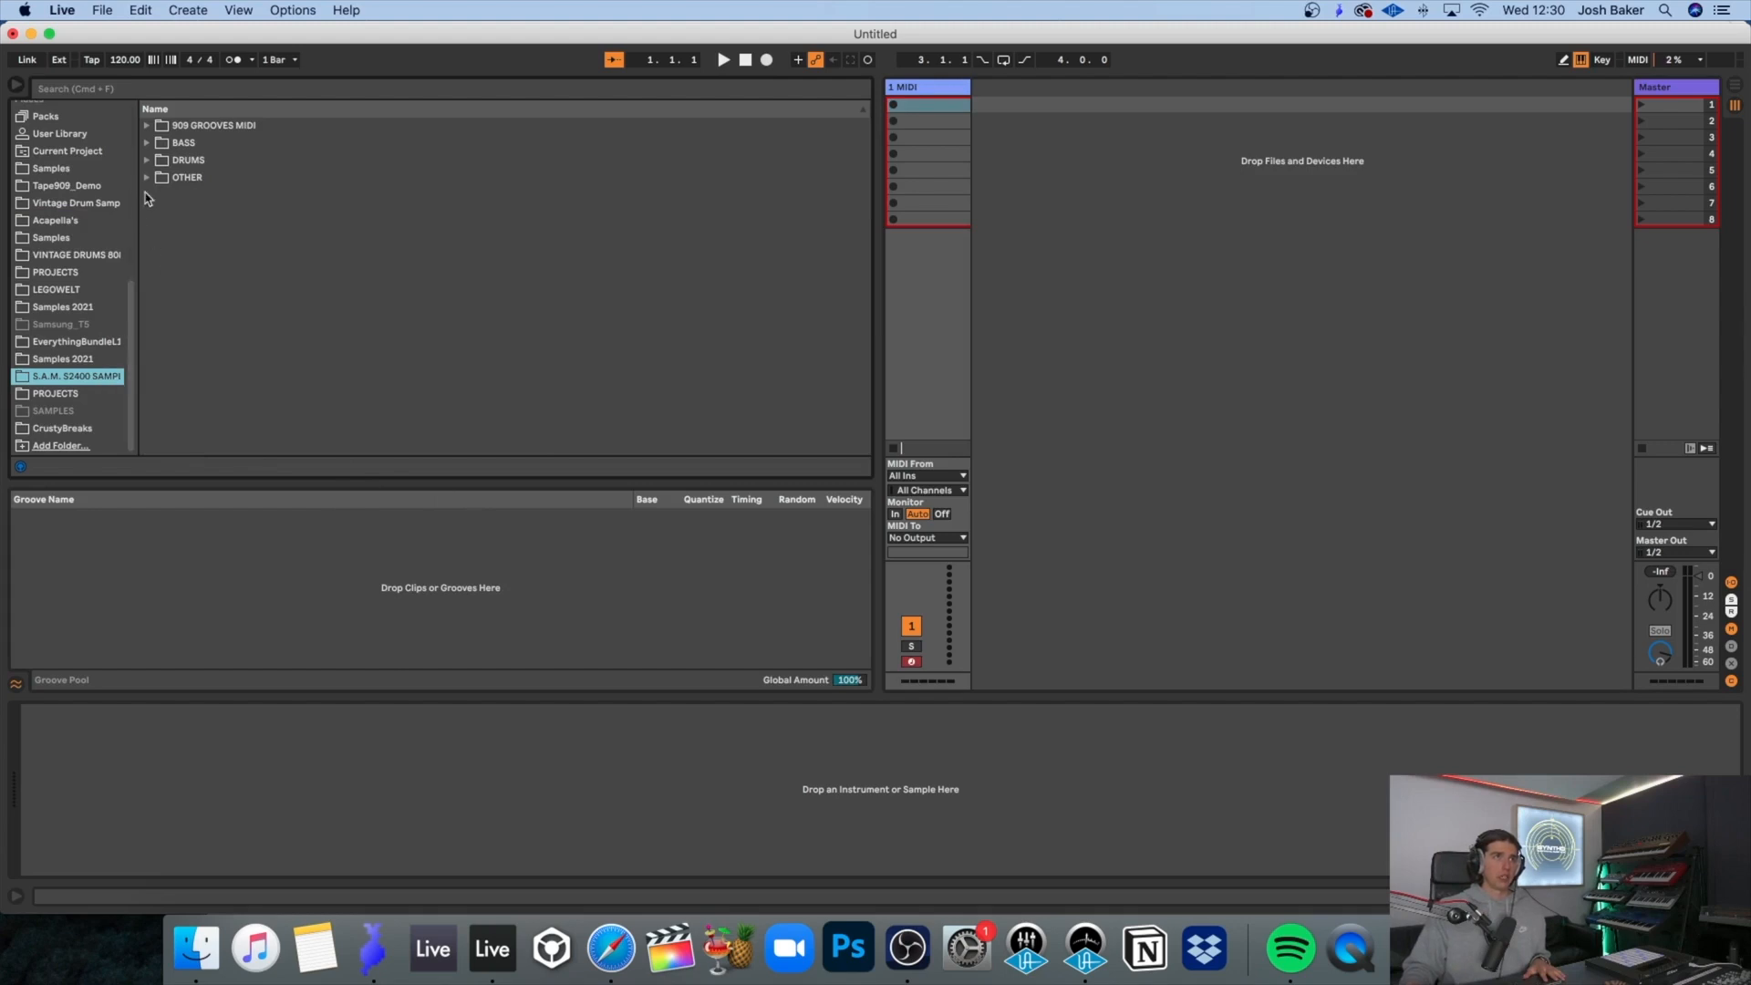
{"action": "left_click", "coordinate": [893, 94]}
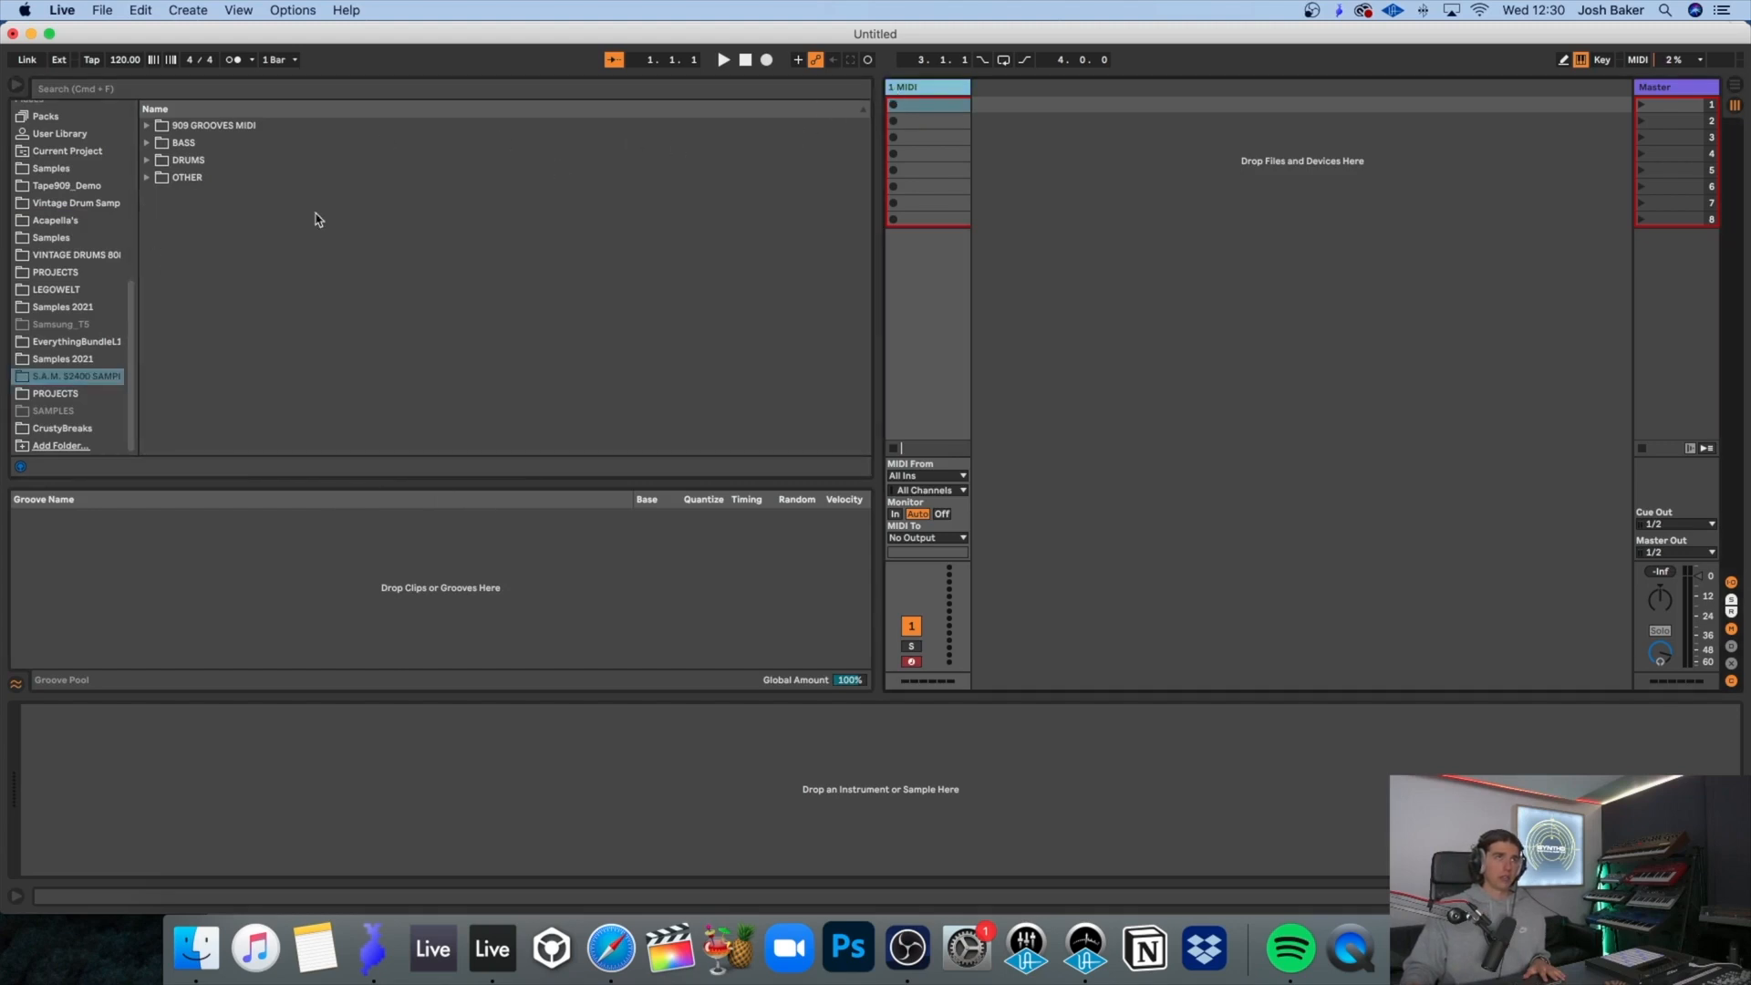
{"action": "left_click", "coordinate": [149, 161]}
{"action": "scroll", "coordinate": [281, 326], "scroll_direction": "down", "scroll_amount": 8}
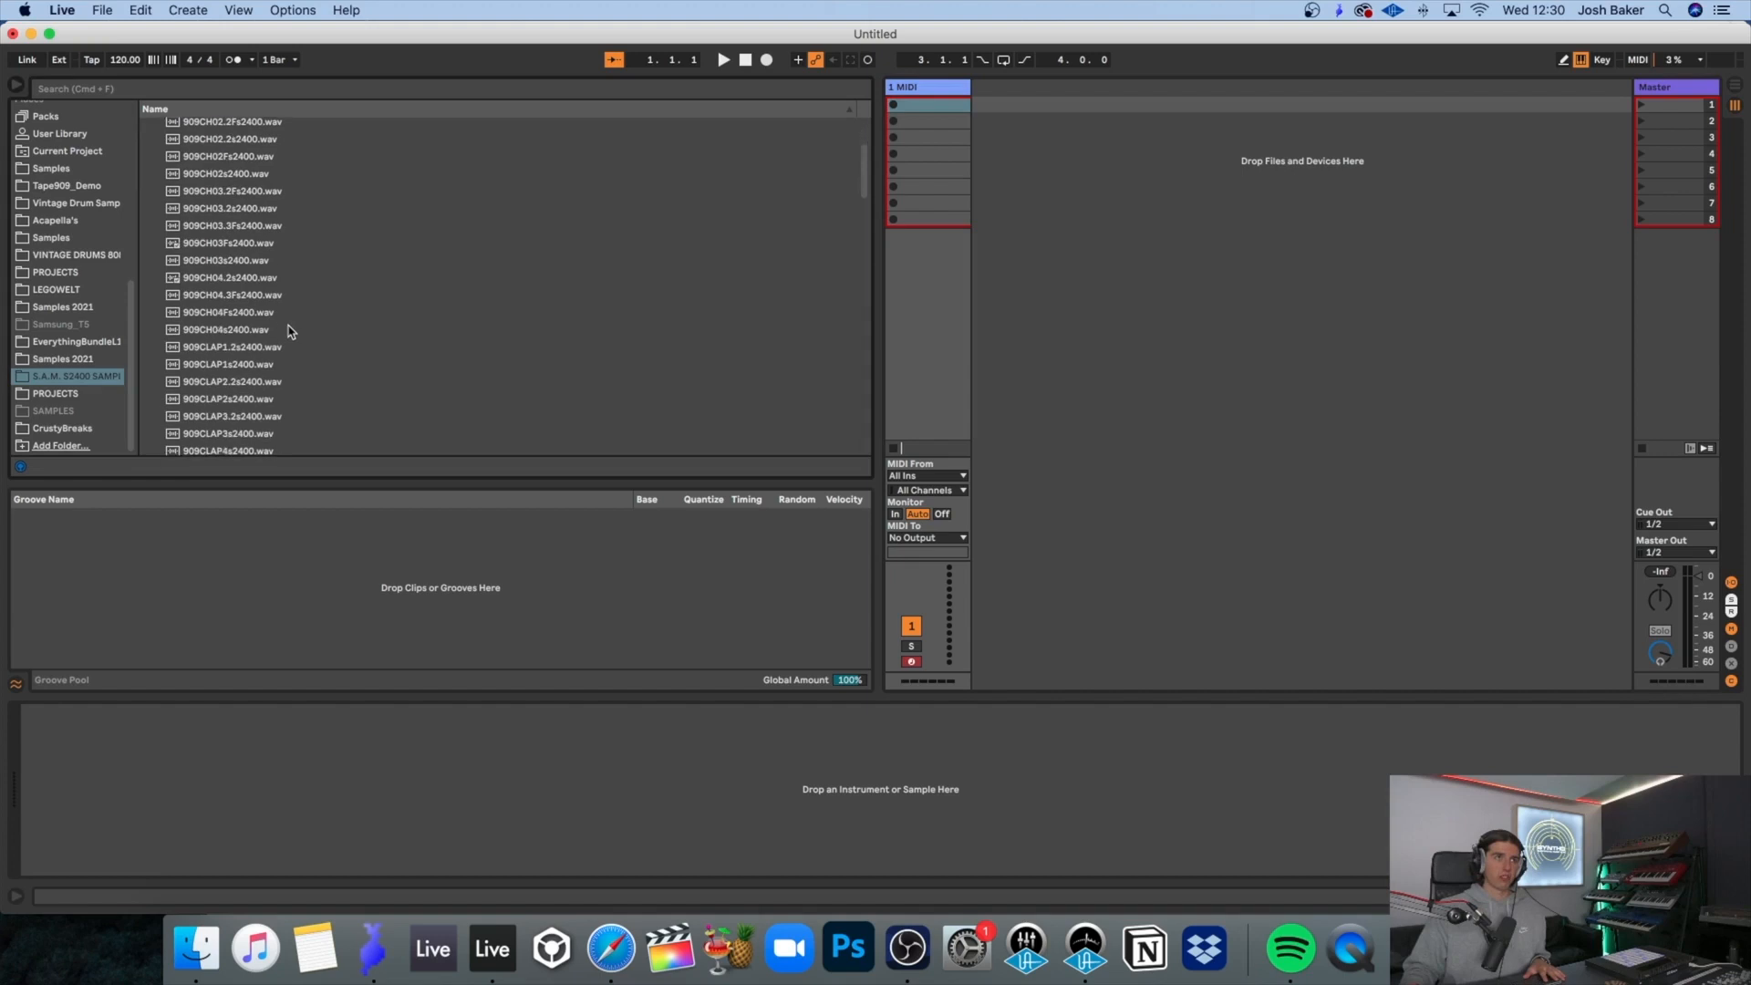
{"action": "scroll", "coordinate": [289, 335], "scroll_direction": "down", "scroll_amount": 1}
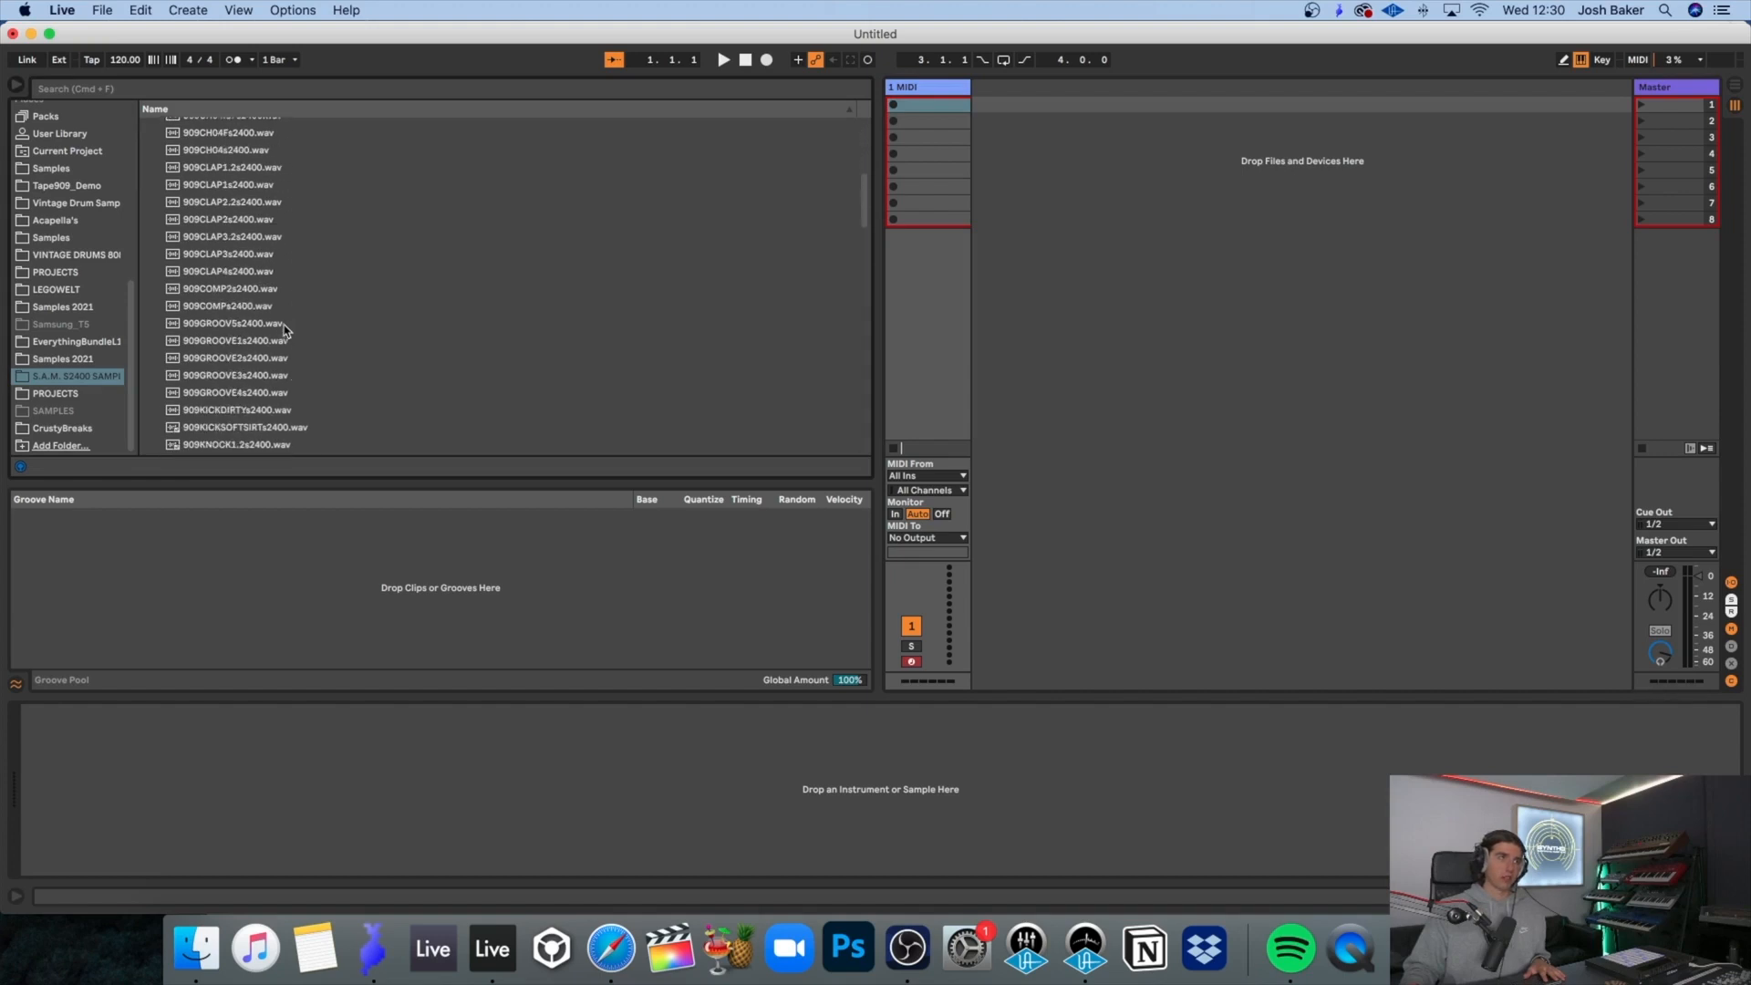
Step: Preview the 909 clap, comp and groove samples in the DRUMS folder
{"action": "left_click", "coordinate": [235, 289]}
{"action": "left_click", "coordinate": [237, 307]}
{"action": "left_click", "coordinate": [236, 289]}
{"action": "left_click", "coordinate": [234, 272]}
{"action": "left_click", "coordinate": [233, 290]}
{"action": "left_click", "coordinate": [239, 309]}
{"action": "left_click", "coordinate": [244, 343]}
{"action": "scroll", "coordinate": [247, 333], "scroll_direction": "down", "scroll_amount": 4}
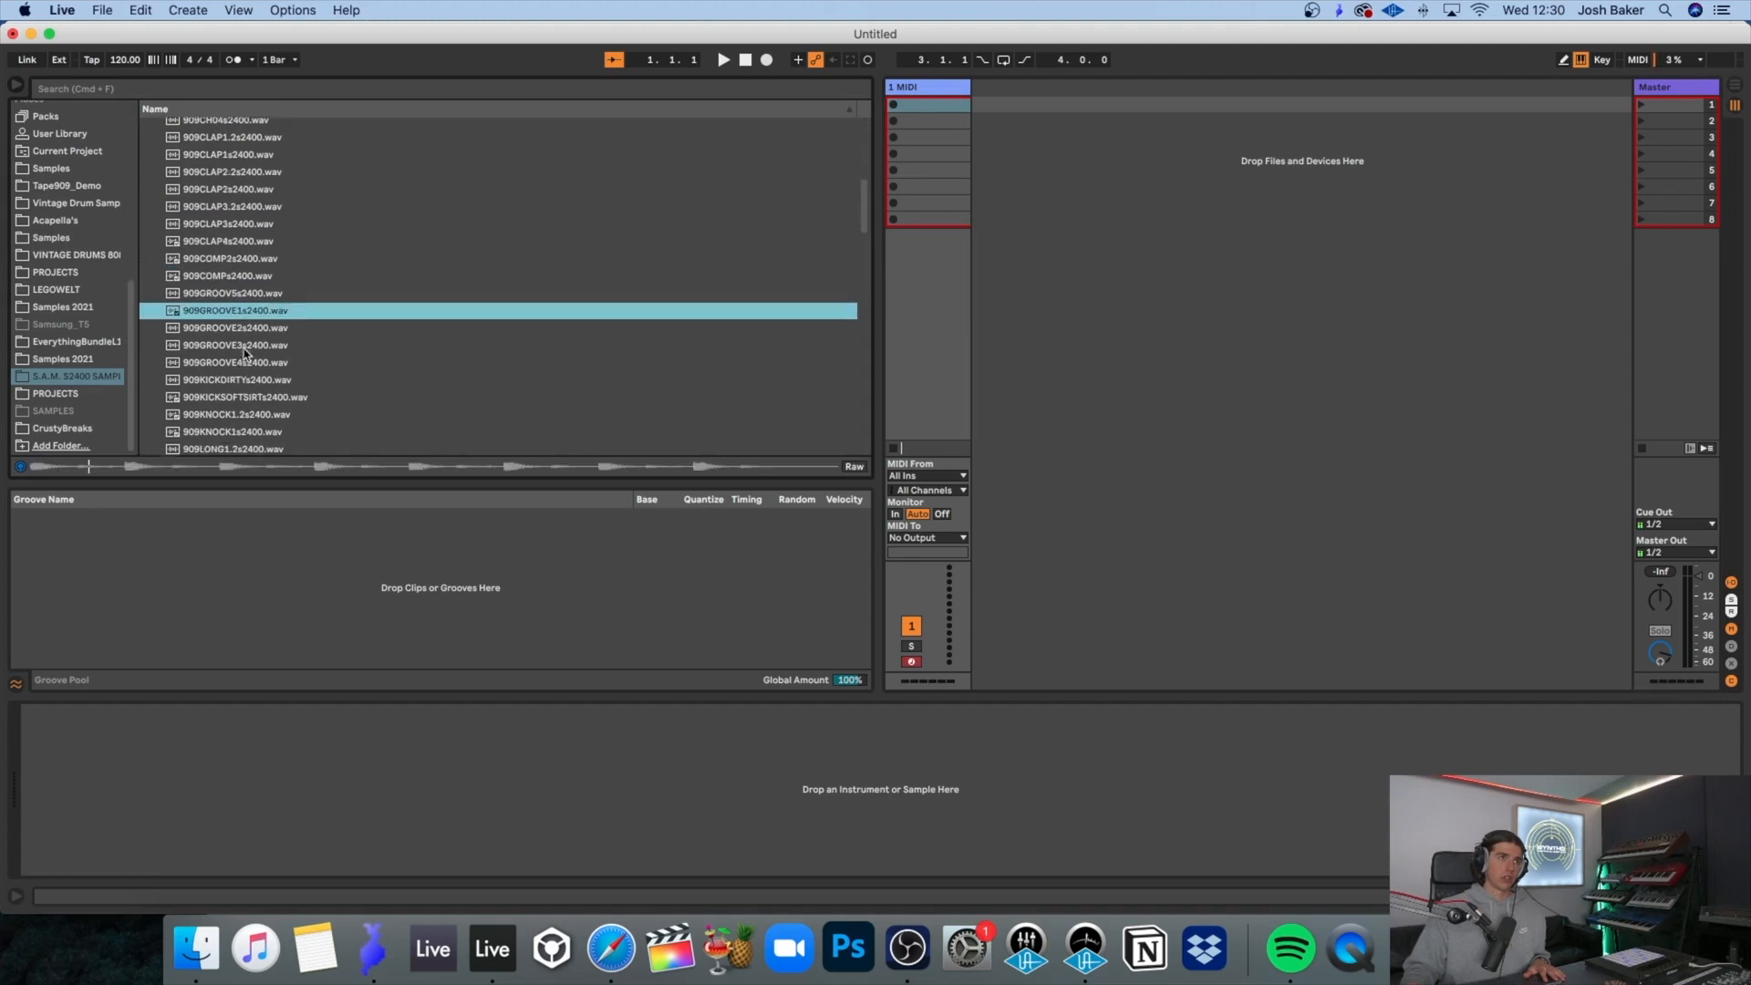
{"action": "scroll", "coordinate": [273, 337], "scroll_direction": "down", "scroll_amount": 6}
Step: Preview the 909LONG kicks, load 909LONG1s2400.wav onto the MIDI track and create an empty clip in its first slot
{"action": "left_click", "coordinate": [264, 338]}
{"action": "left_click", "coordinate": [248, 322]}
{"action": "left_click", "coordinate": [236, 338]}
{"action": "left_click_drag", "start_coordinate": [224, 337], "coordinate": [921, 106]}
{"action": "double_click", "coordinate": [919, 106]}
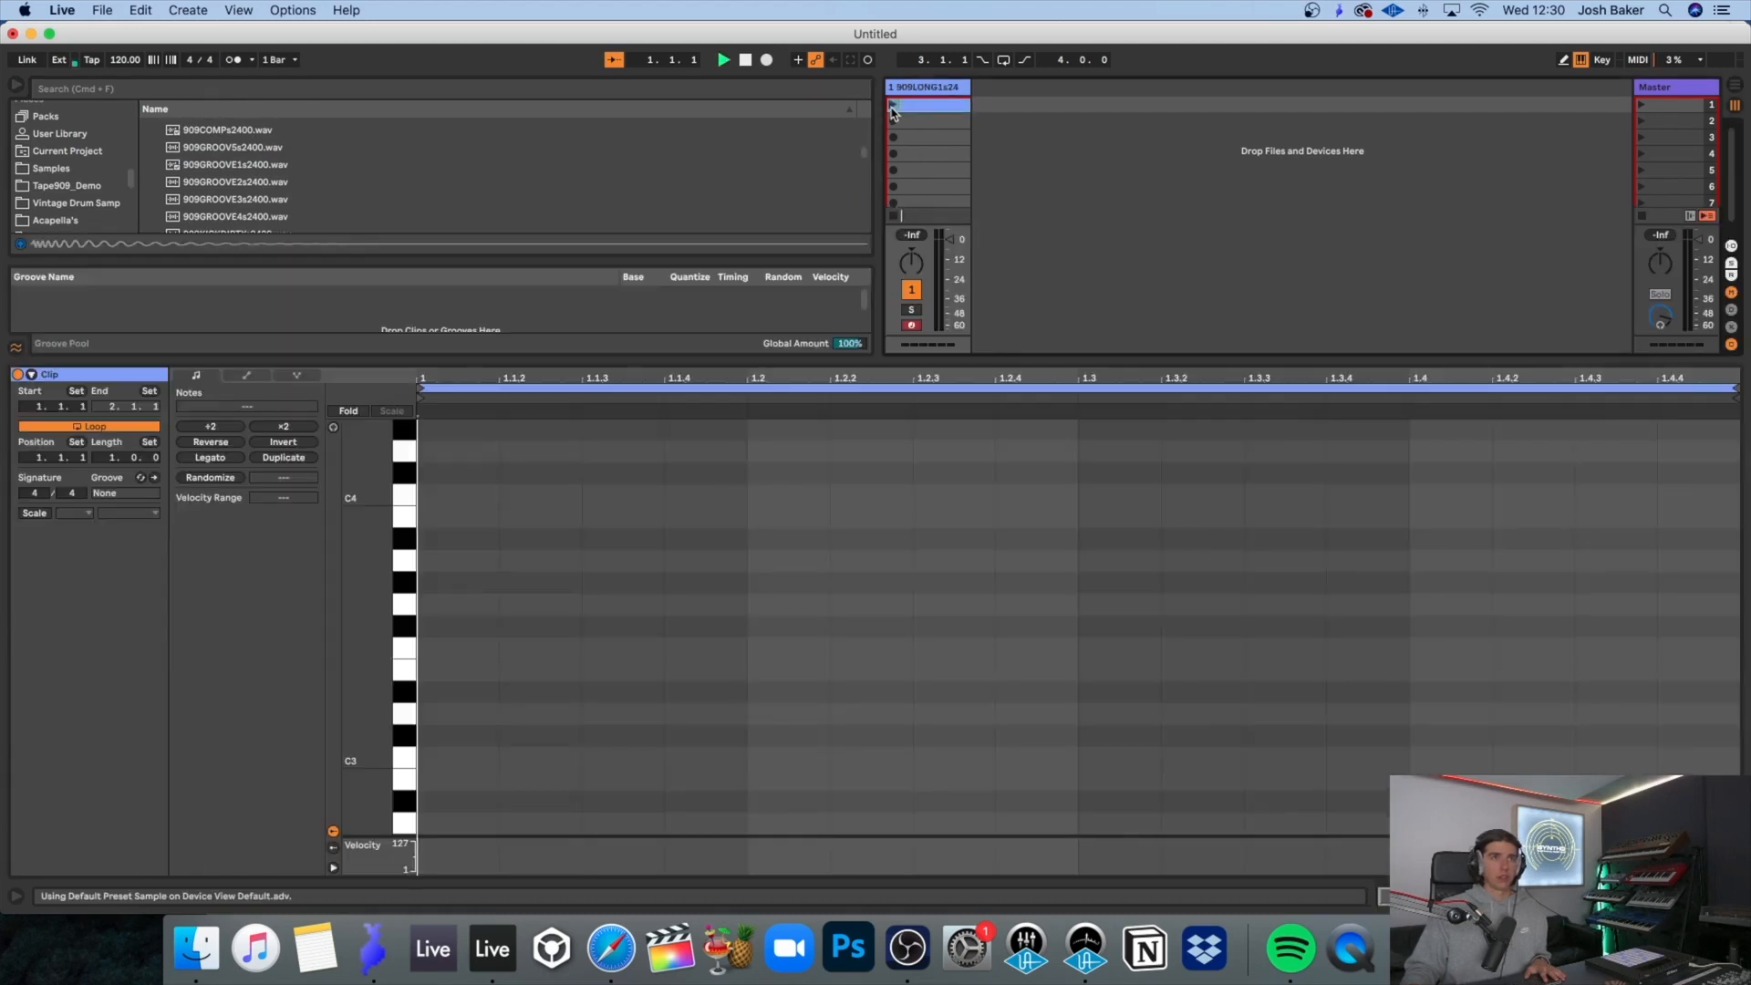
Step: Program sixteenth-long C3 kick notes on all four beats of the one-bar clip
{"action": "left_click", "coordinate": [462, 757]}
{"action": "key", "text": "super+d"}
{"action": "key", "text": "Right"}
{"action": "key", "text": "Down"}
{"action": "key", "text": "Right"}
{"action": "key", "text": "Right"}
{"action": "key", "text": "Right"}
{"action": "key", "text": "Up"}
{"action": "key", "text": "super+d"}
{"action": "key", "text": "Right"}
{"action": "key", "text": "Right"}
{"action": "key", "text": "super+d"}
{"action": "key", "text": "Right"}
{"action": "key", "text": "Right"}
{"action": "key", "text": "Right"}
{"action": "key", "text": "space"}
{"action": "key", "text": "space"}
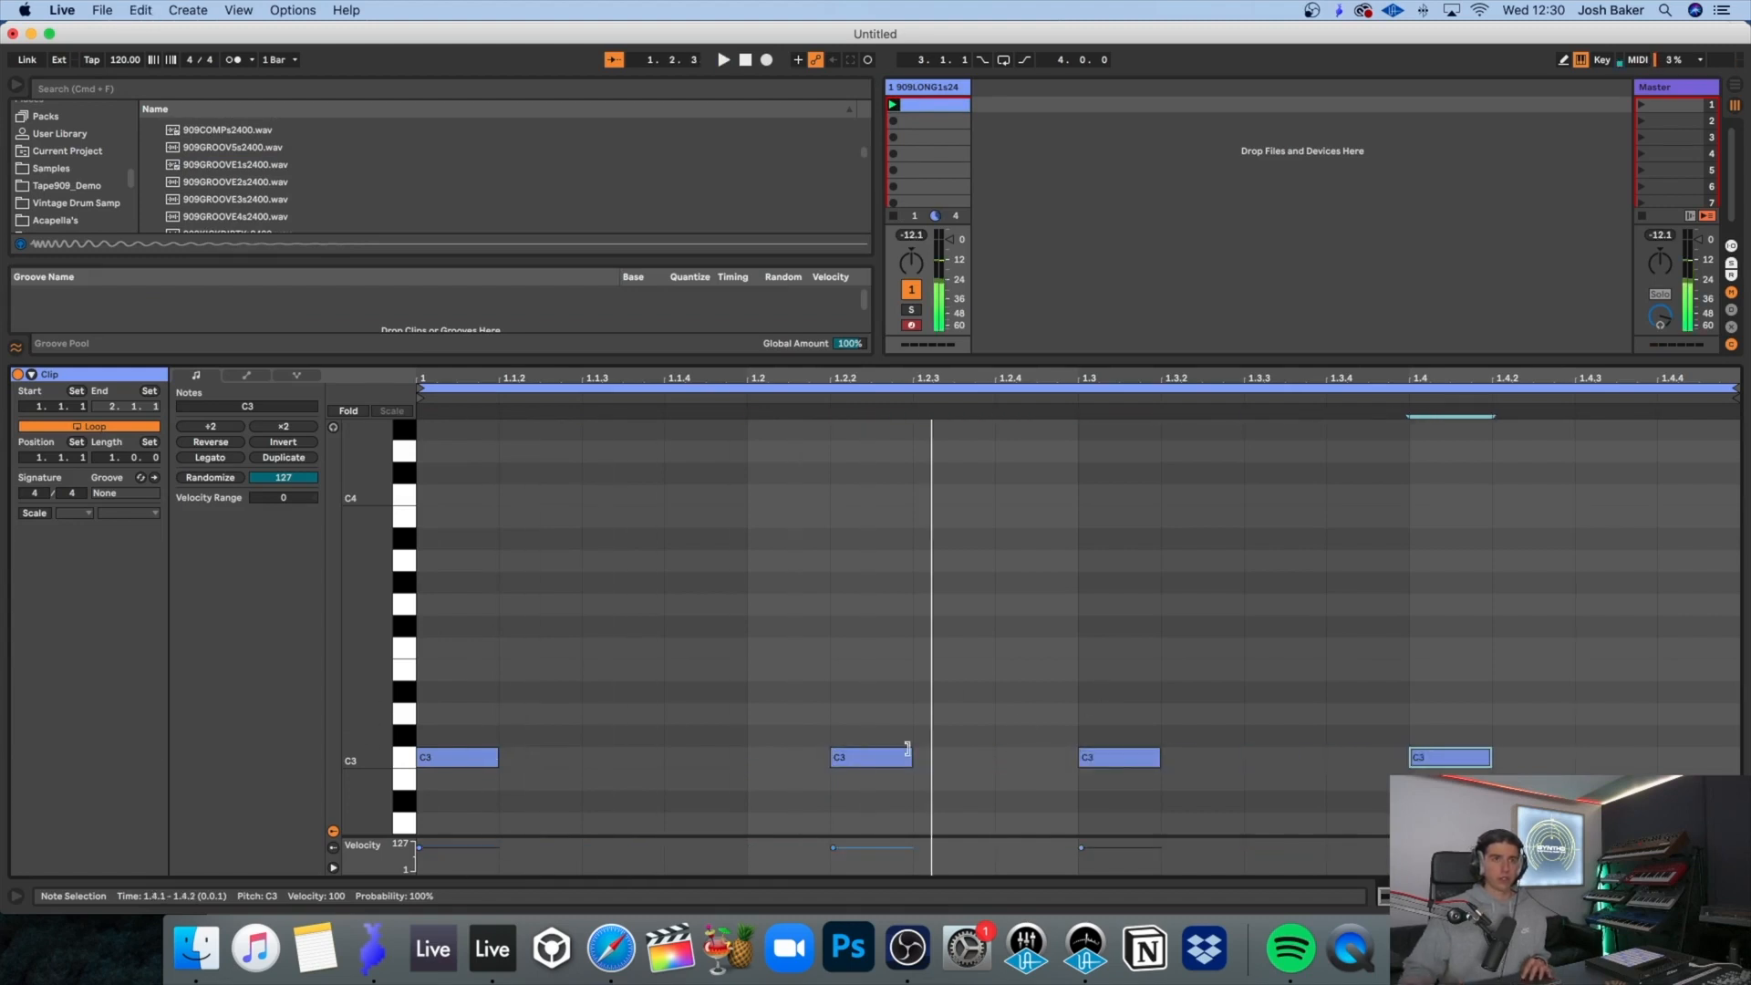
{"action": "left_click_drag", "start_coordinate": [883, 758], "coordinate": [805, 764]}
Step: Set the project tempo to 128 BPM
{"action": "left_click", "coordinate": [122, 60]}
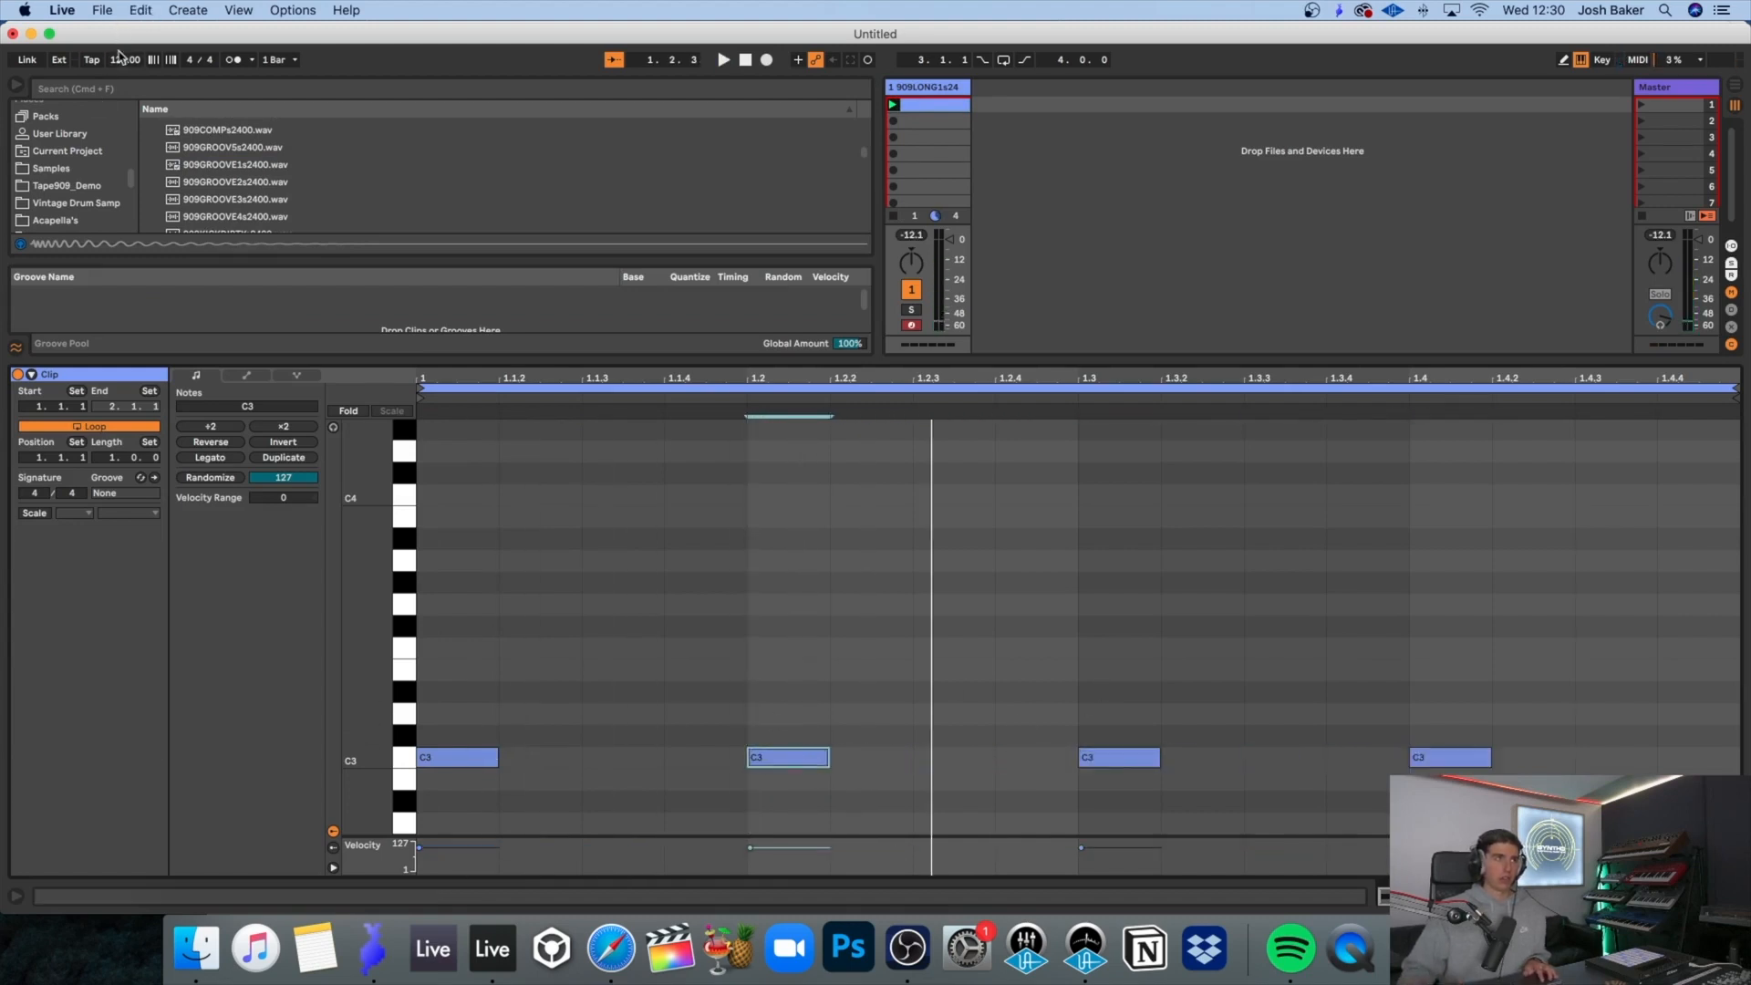
{"action": "type", "text": "130"}
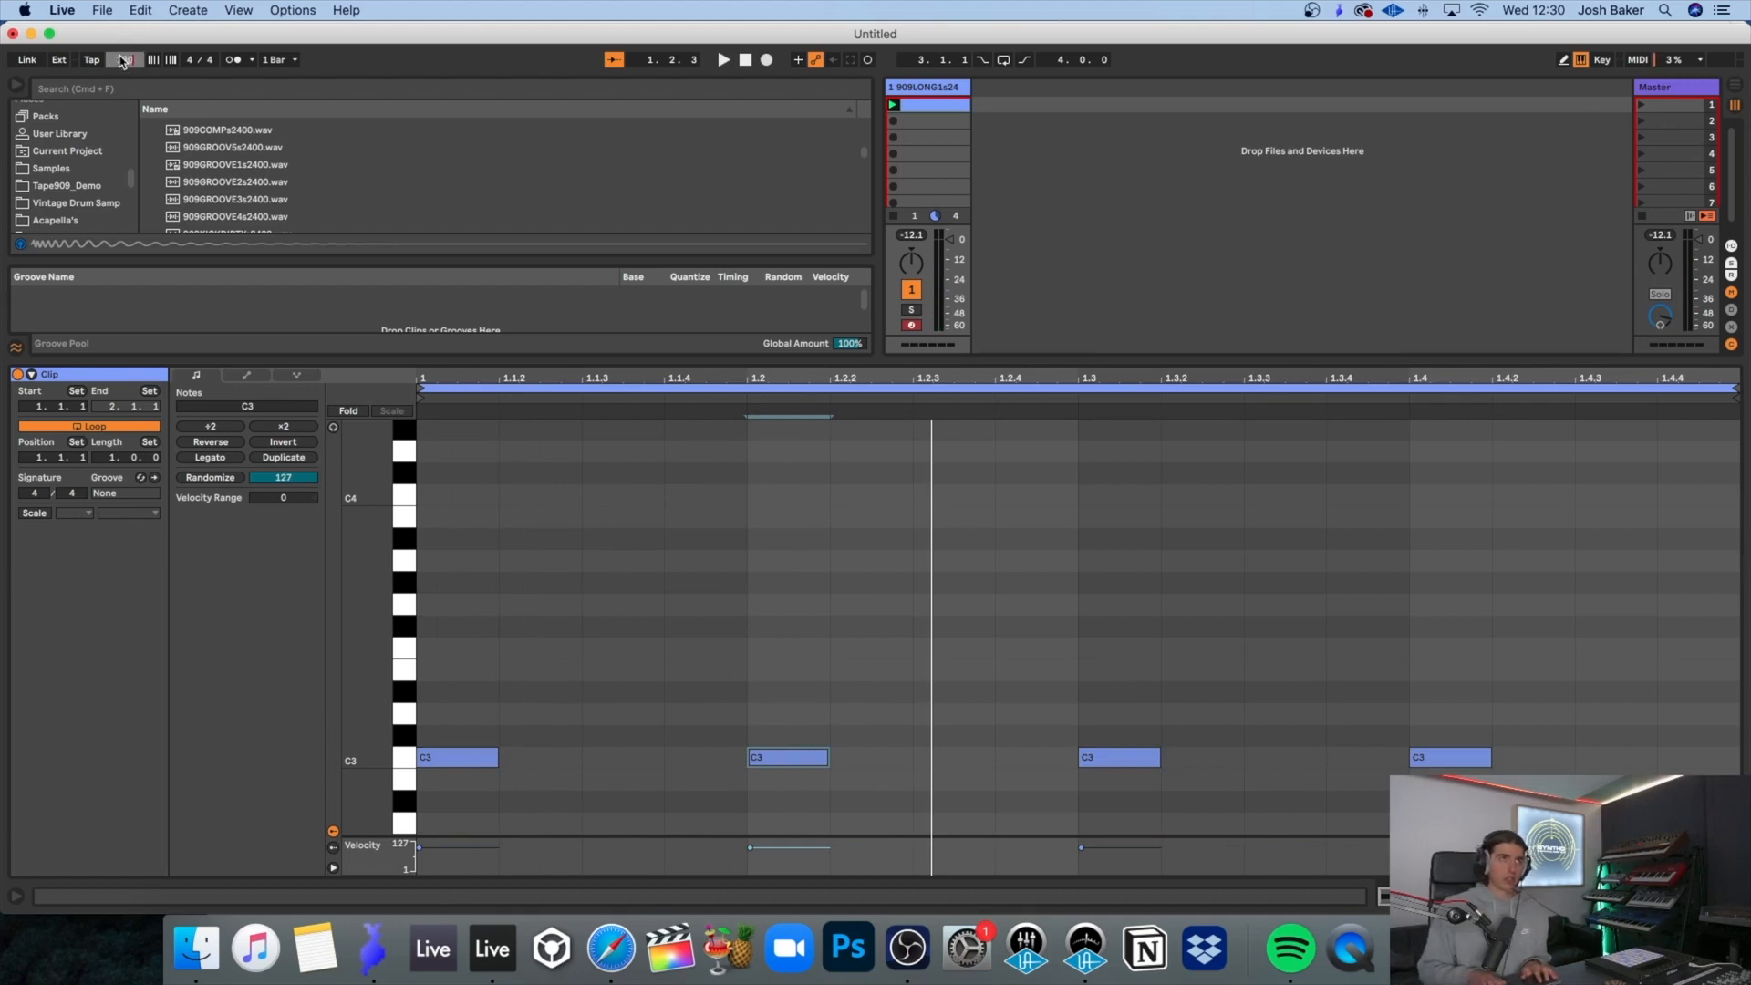
{"action": "key", "text": "Return"}
Step: Play the kick loop, lengthen the 909LONG1s2400 sampler's release to 1.29 s and enlarge the mixer's level meters
{"action": "key", "text": "space"}
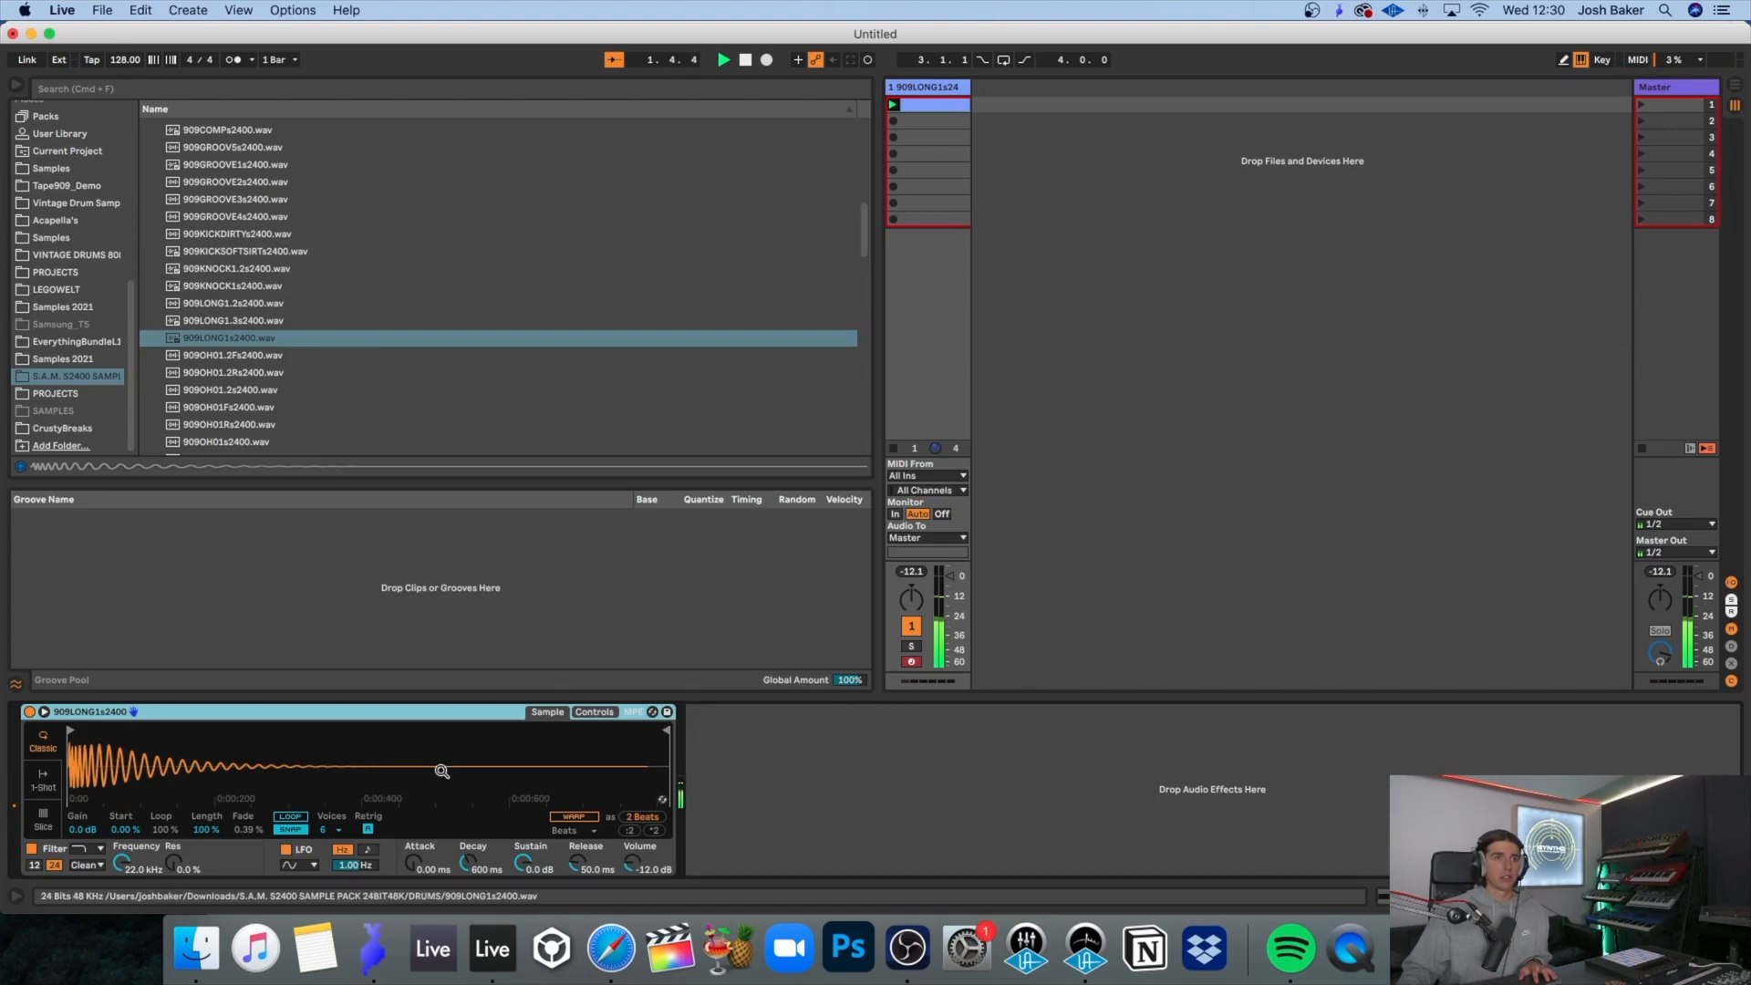
{"action": "mouse_move", "coordinate": [577, 862]}
{"action": "left_mouse_down"}
{"action": "mouse_move", "coordinate": [577, 811]}
{"action": "mouse_move", "coordinate": [578, 848]}
{"action": "left_mouse_up"}
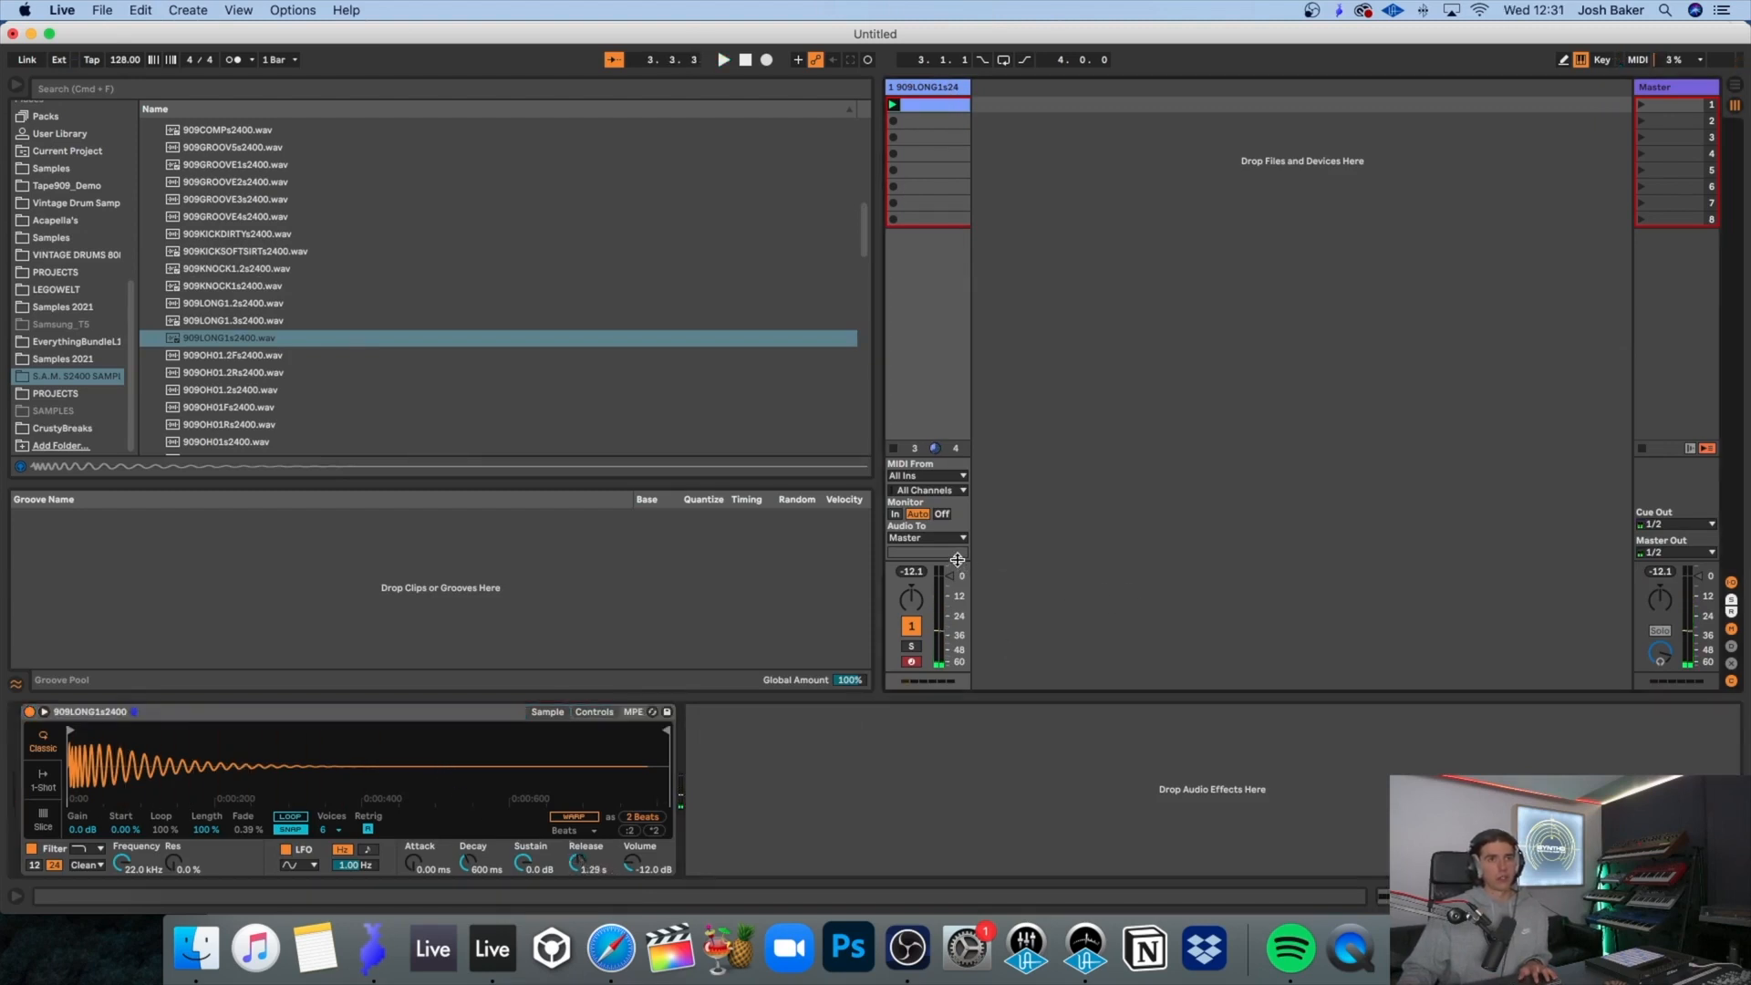
{"action": "left_click_drag", "start_coordinate": [957, 559], "coordinate": [957, 411]}
Step: Group the 909LONG1s2400 sampler into an Instrument Rack
{"action": "left_click", "coordinate": [114, 710]}
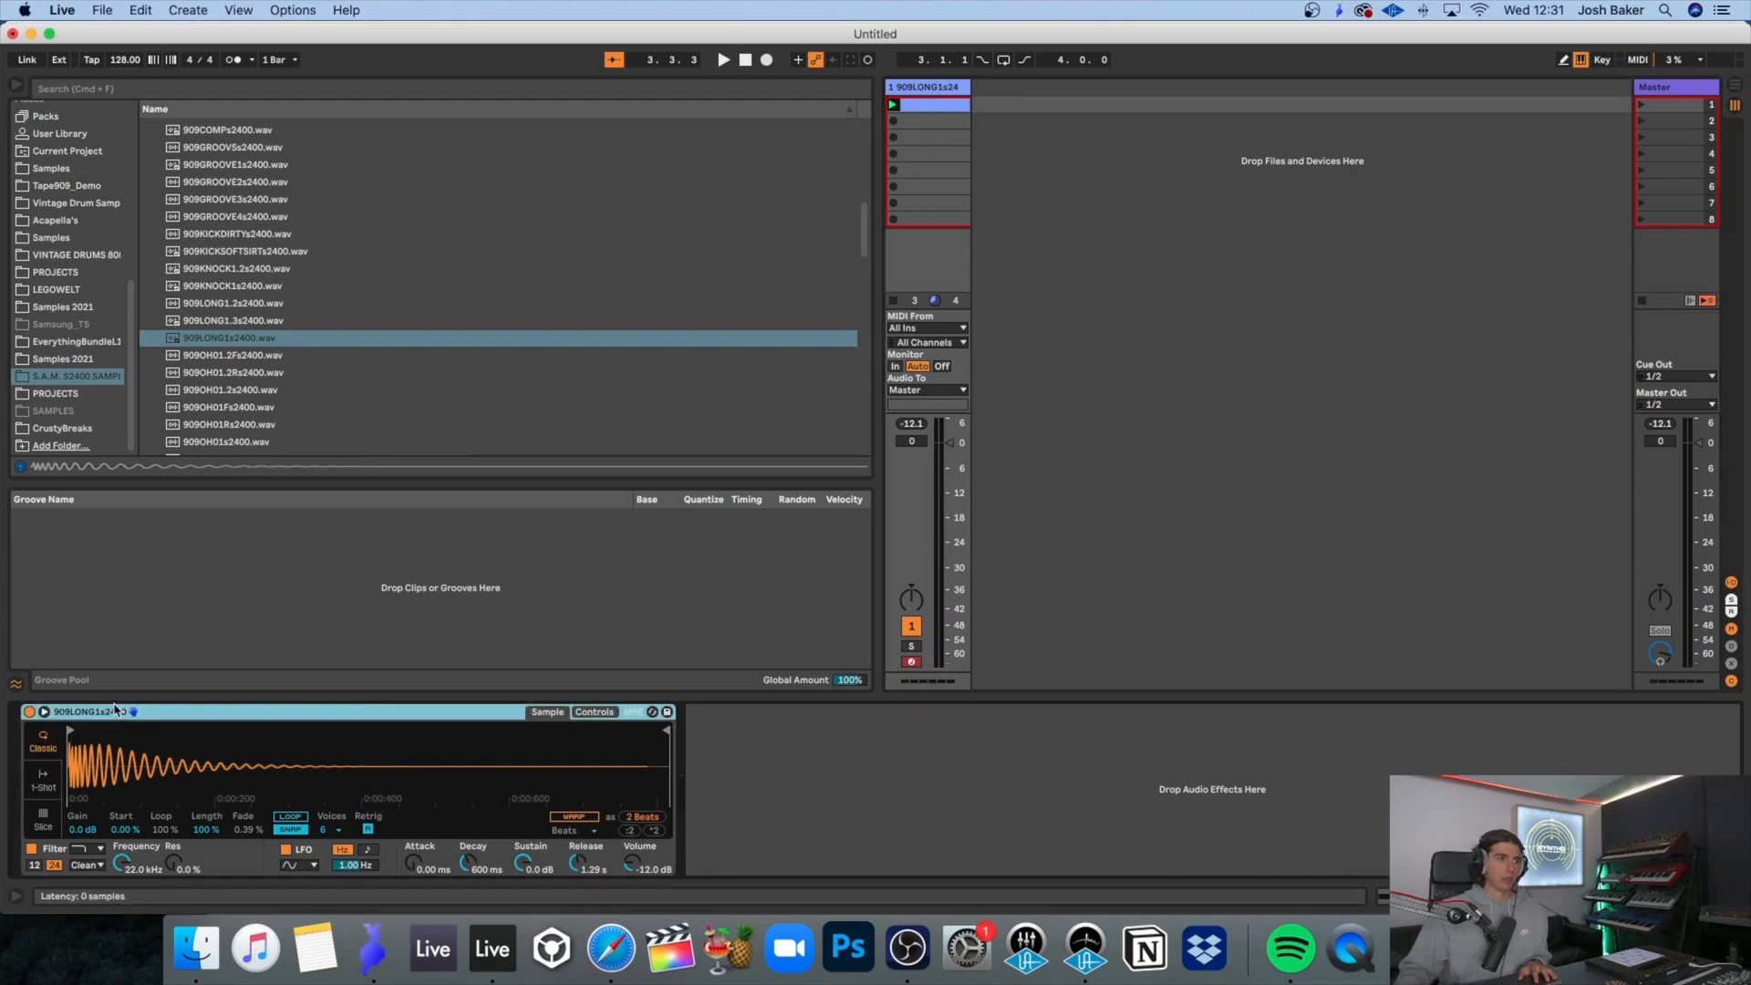
{"action": "right_click", "coordinate": [115, 709]}
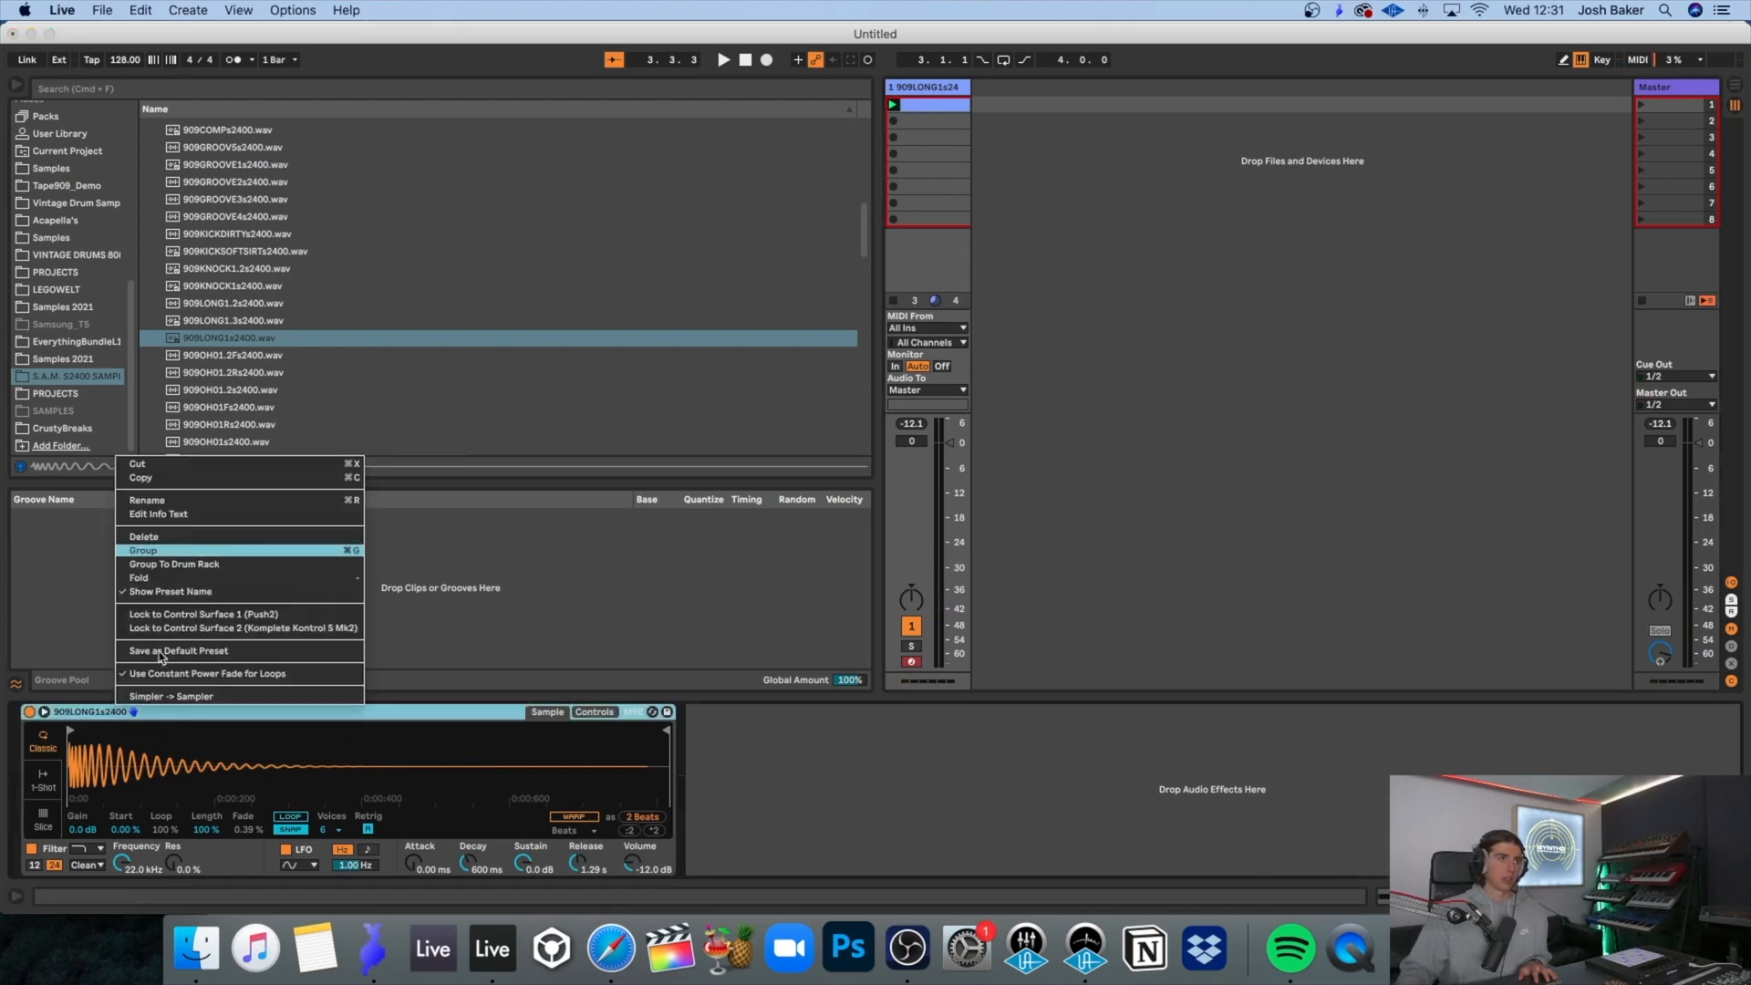
{"action": "left_click", "coordinate": [181, 550]}
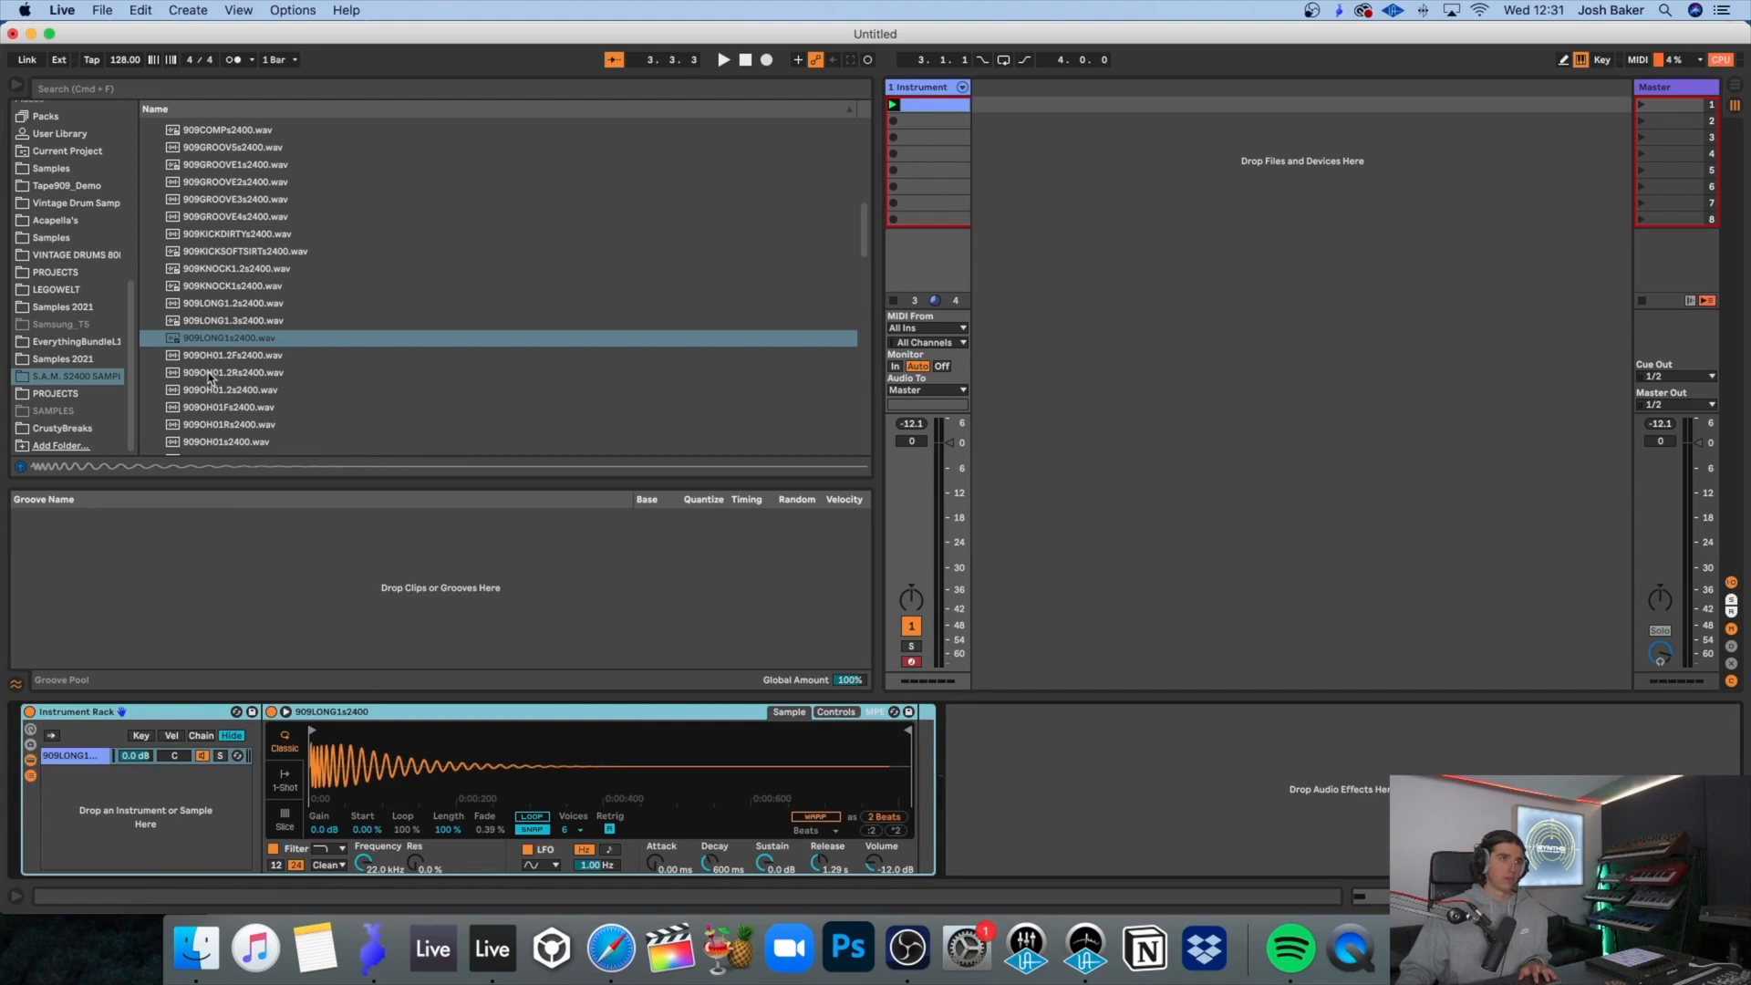
Step: Preview other 909 kicks and add 909KICKDIRTYs2400.wav to the Instrument Rack as a second layer, checking it in playback
{"action": "left_click", "coordinate": [218, 305]}
{"action": "left_click", "coordinate": [221, 287]}
{"action": "left_click", "coordinate": [222, 269]}
{"action": "left_click", "coordinate": [221, 254]}
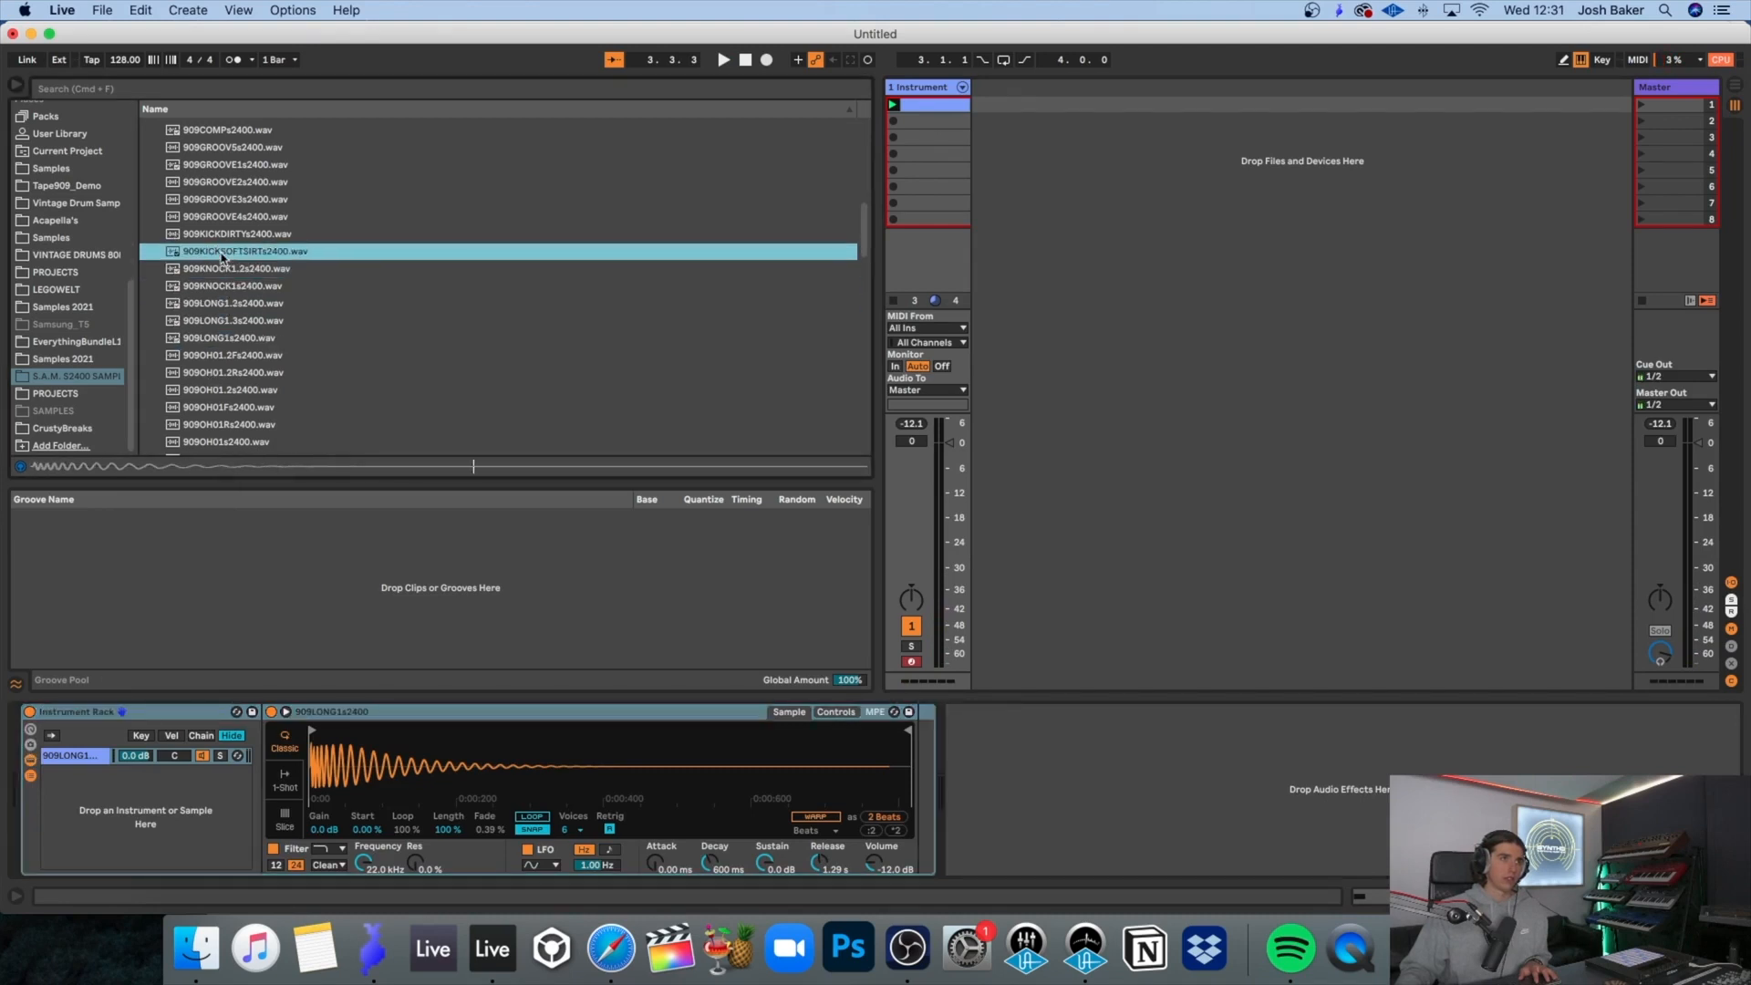
{"action": "left_click", "coordinate": [223, 235]}
{"action": "left_click_drag", "start_coordinate": [213, 234], "coordinate": [87, 783]}
{"action": "key", "text": "space"}
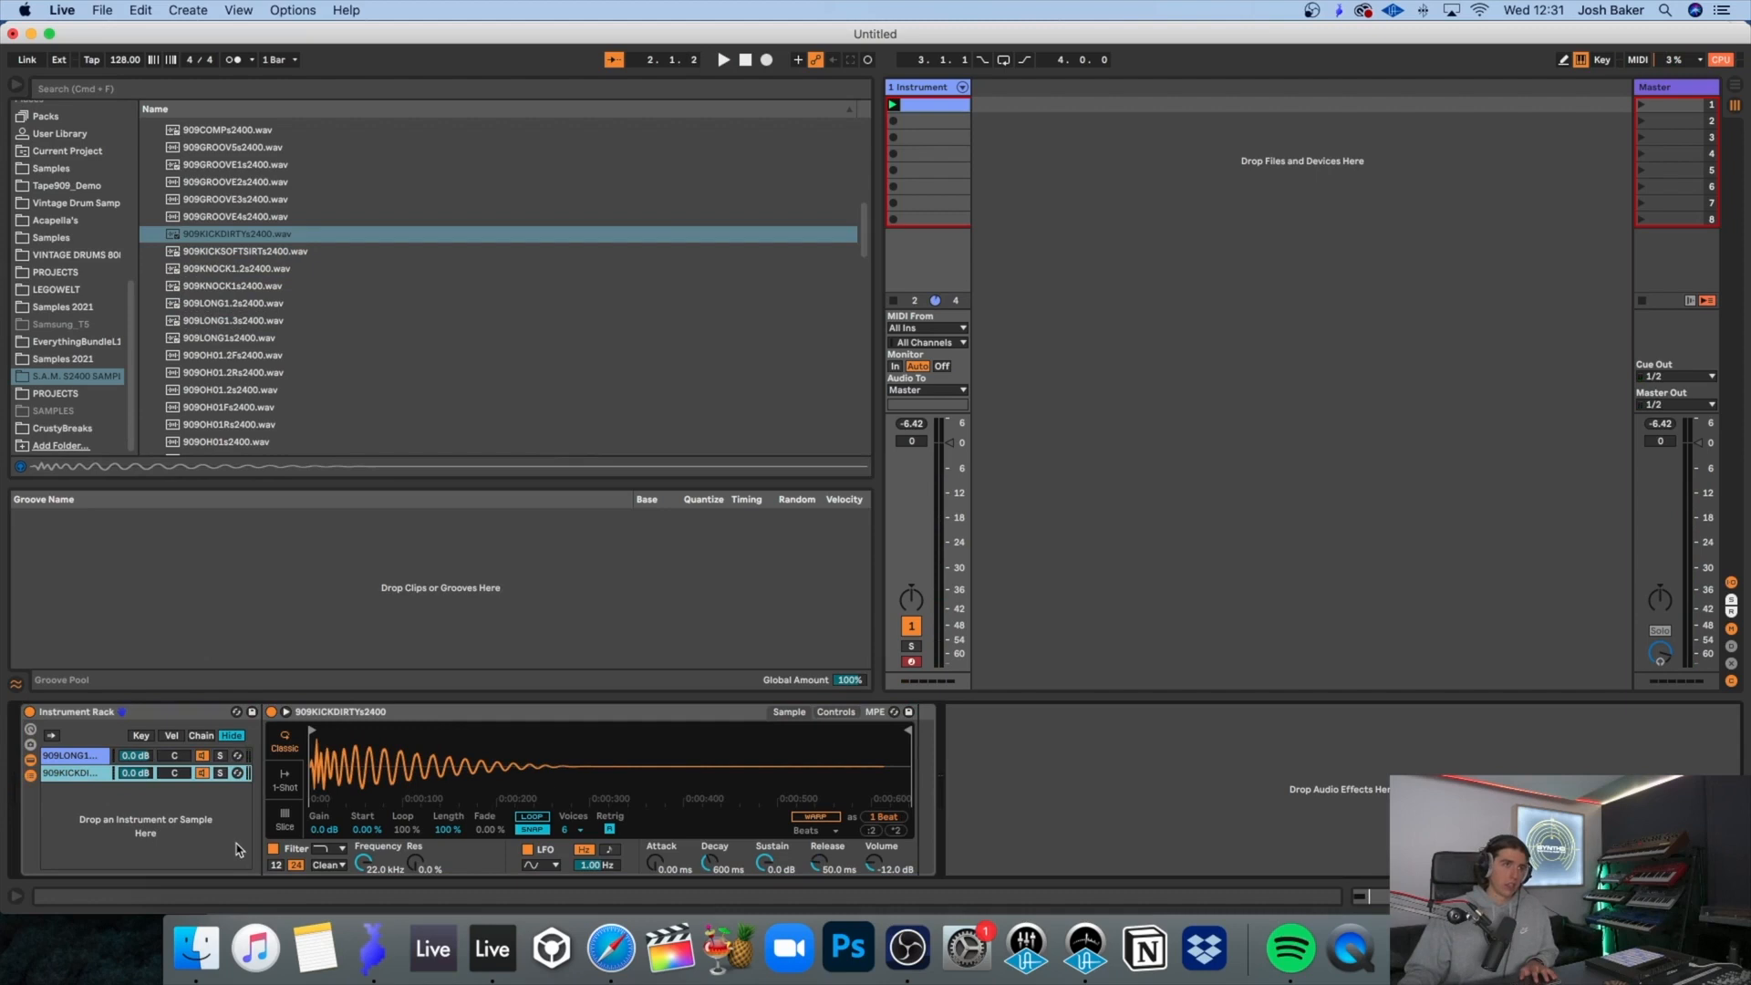
Step: High-pass the 909KICKDIRTYs2400 layer at about 1.23 kHz during playback, toggling the layer to compare
{"action": "left_click", "coordinate": [321, 857]}
{"action": "left_click", "coordinate": [326, 797]}
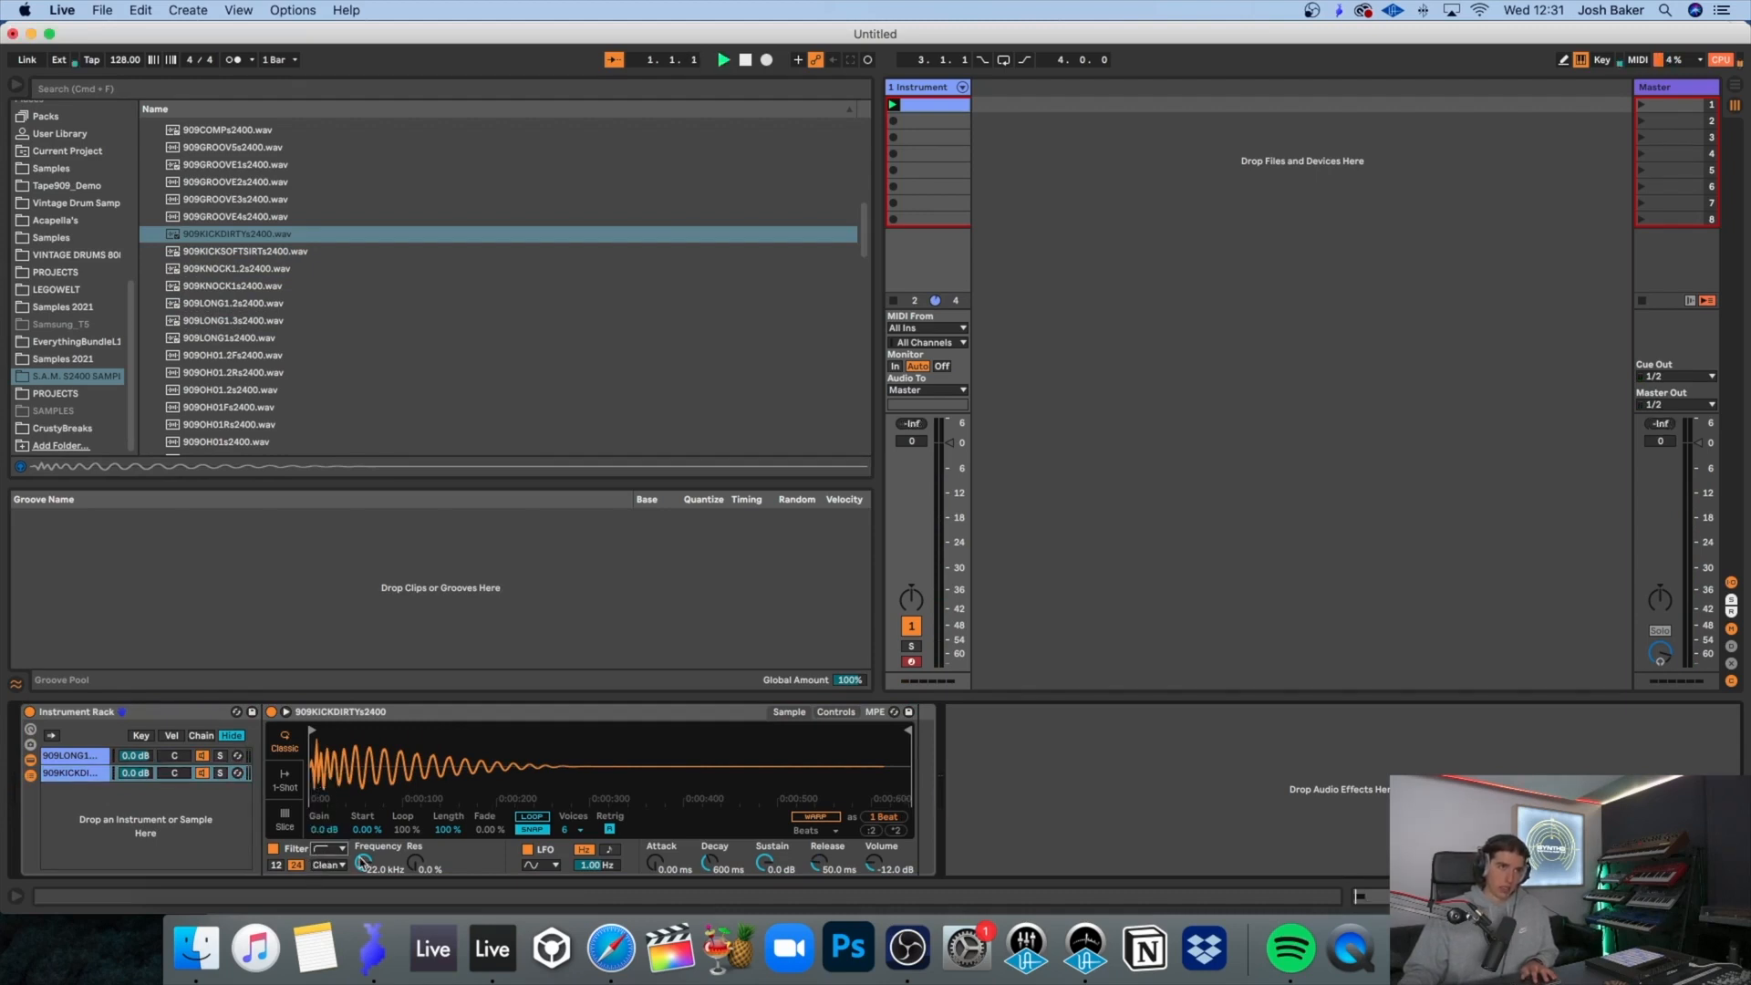
{"action": "key", "text": "space"}
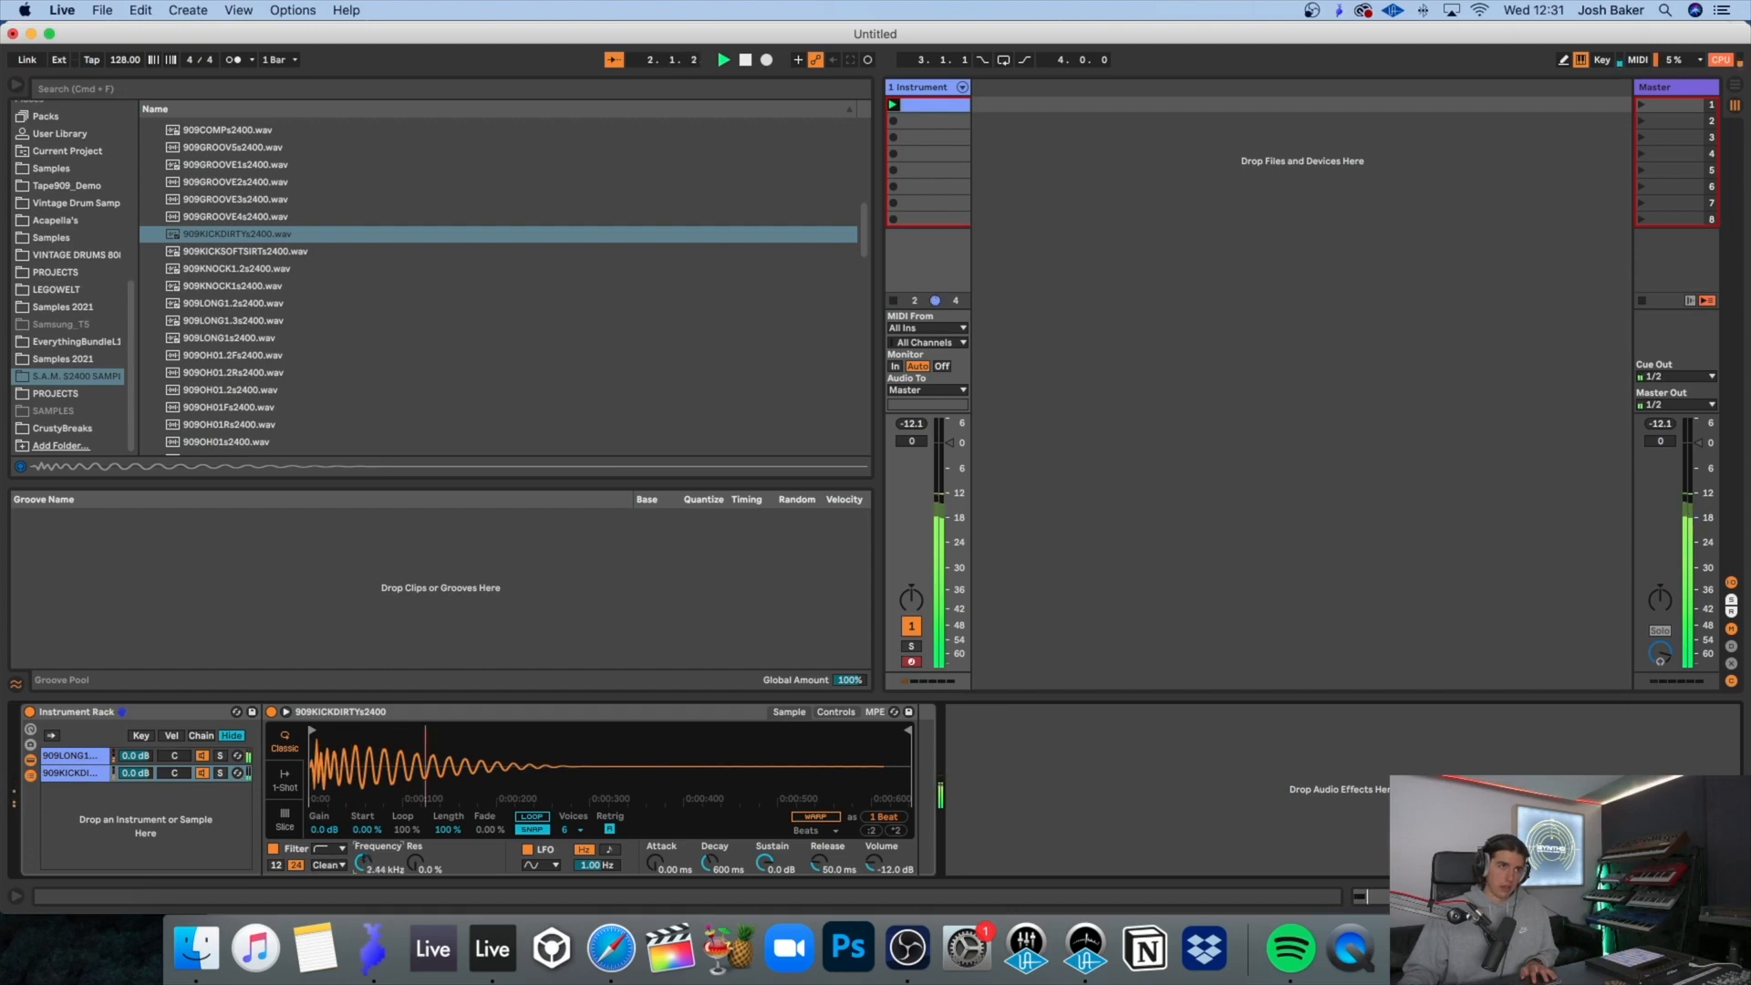
{"action": "left_click_drag", "start_coordinate": [363, 863], "coordinate": [363, 840]}
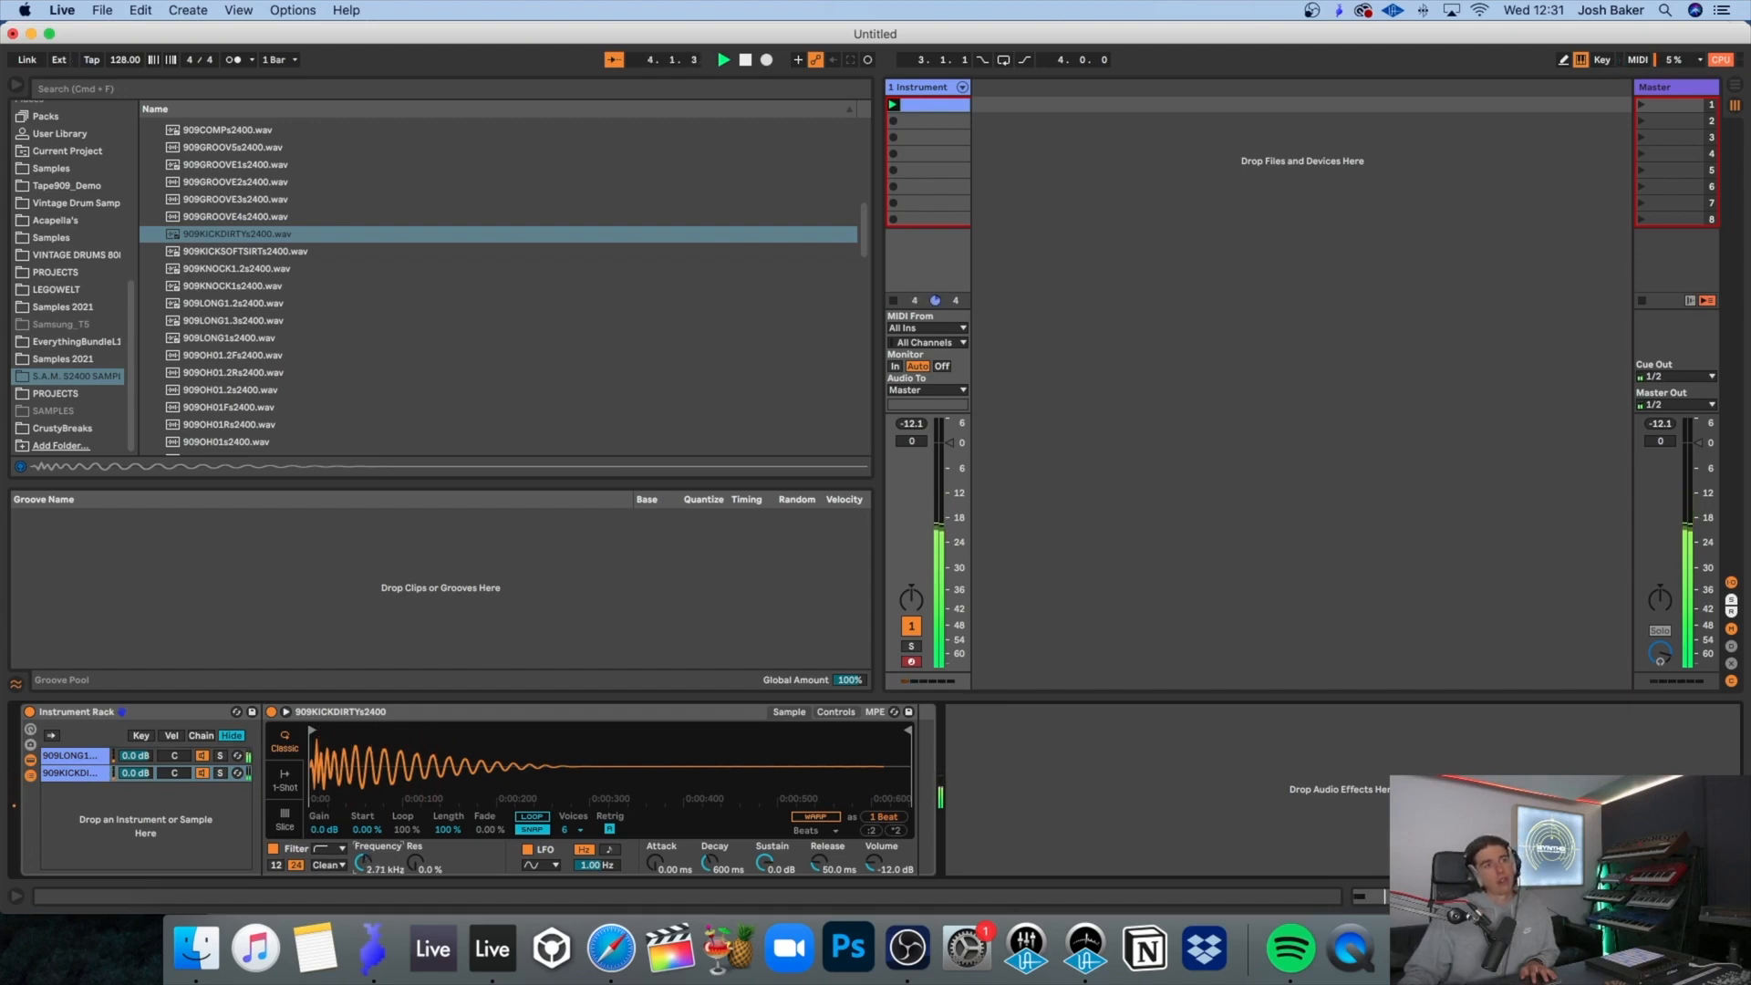
{"action": "left_click", "coordinate": [204, 775]}
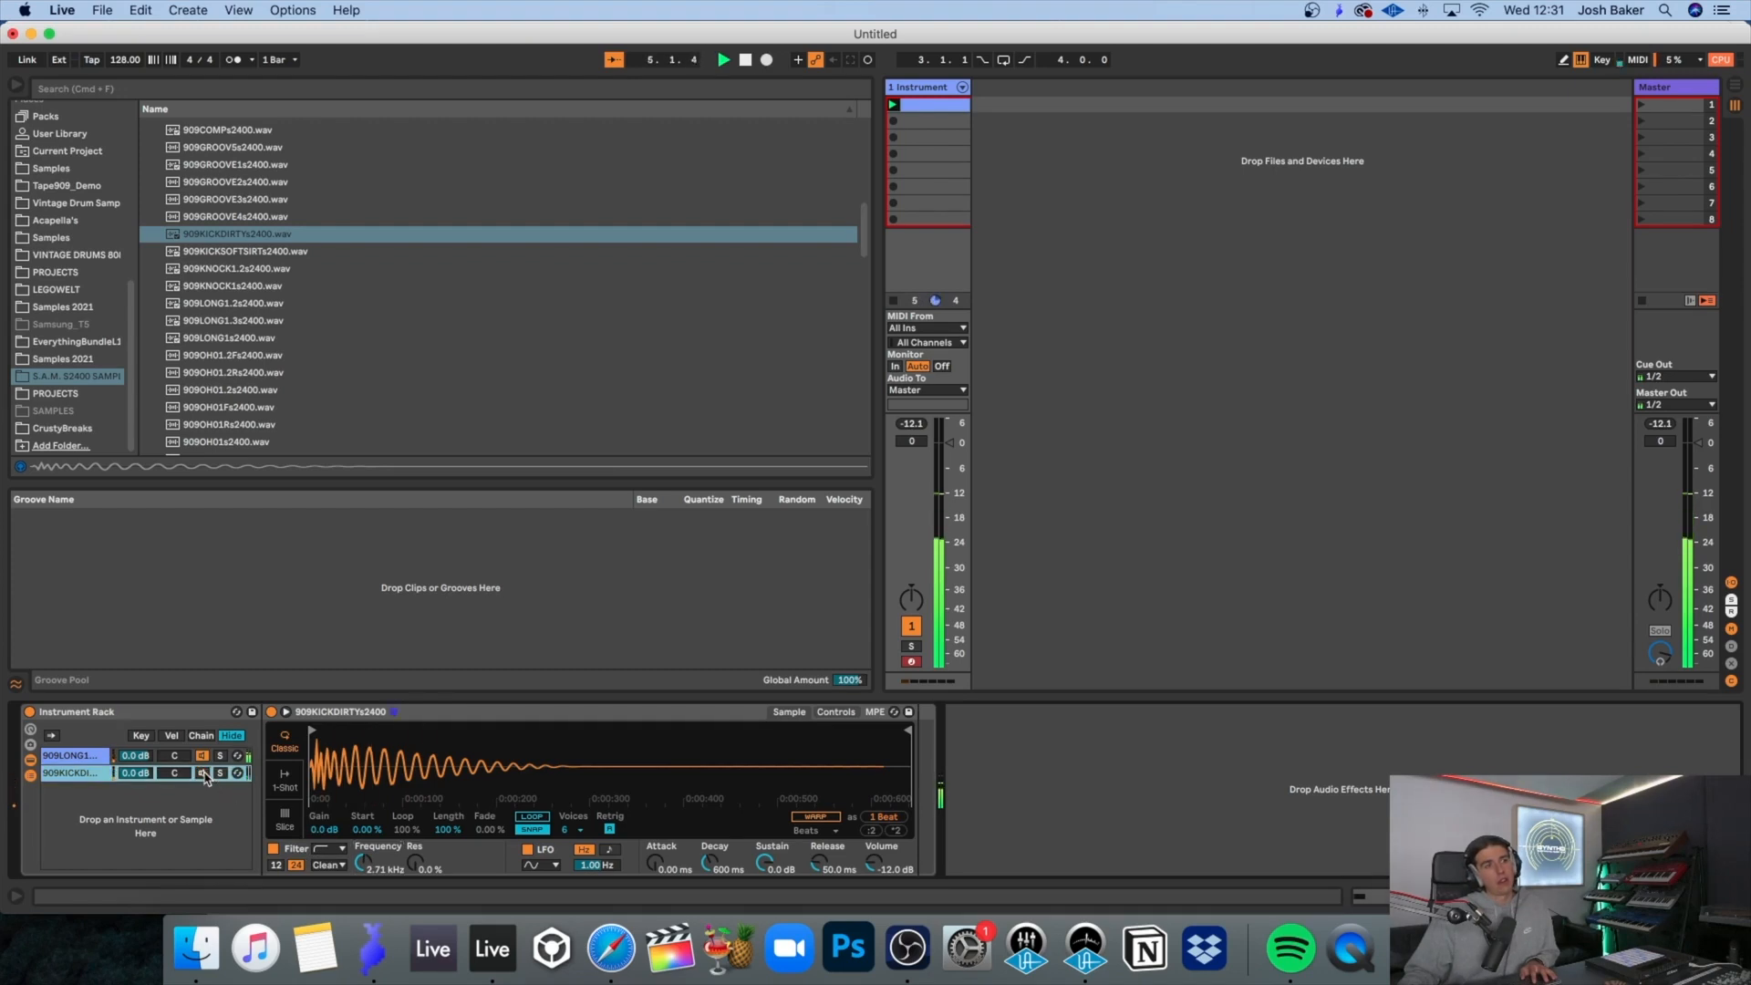
{"action": "left_click_drag", "start_coordinate": [363, 863], "coordinate": [363, 889]}
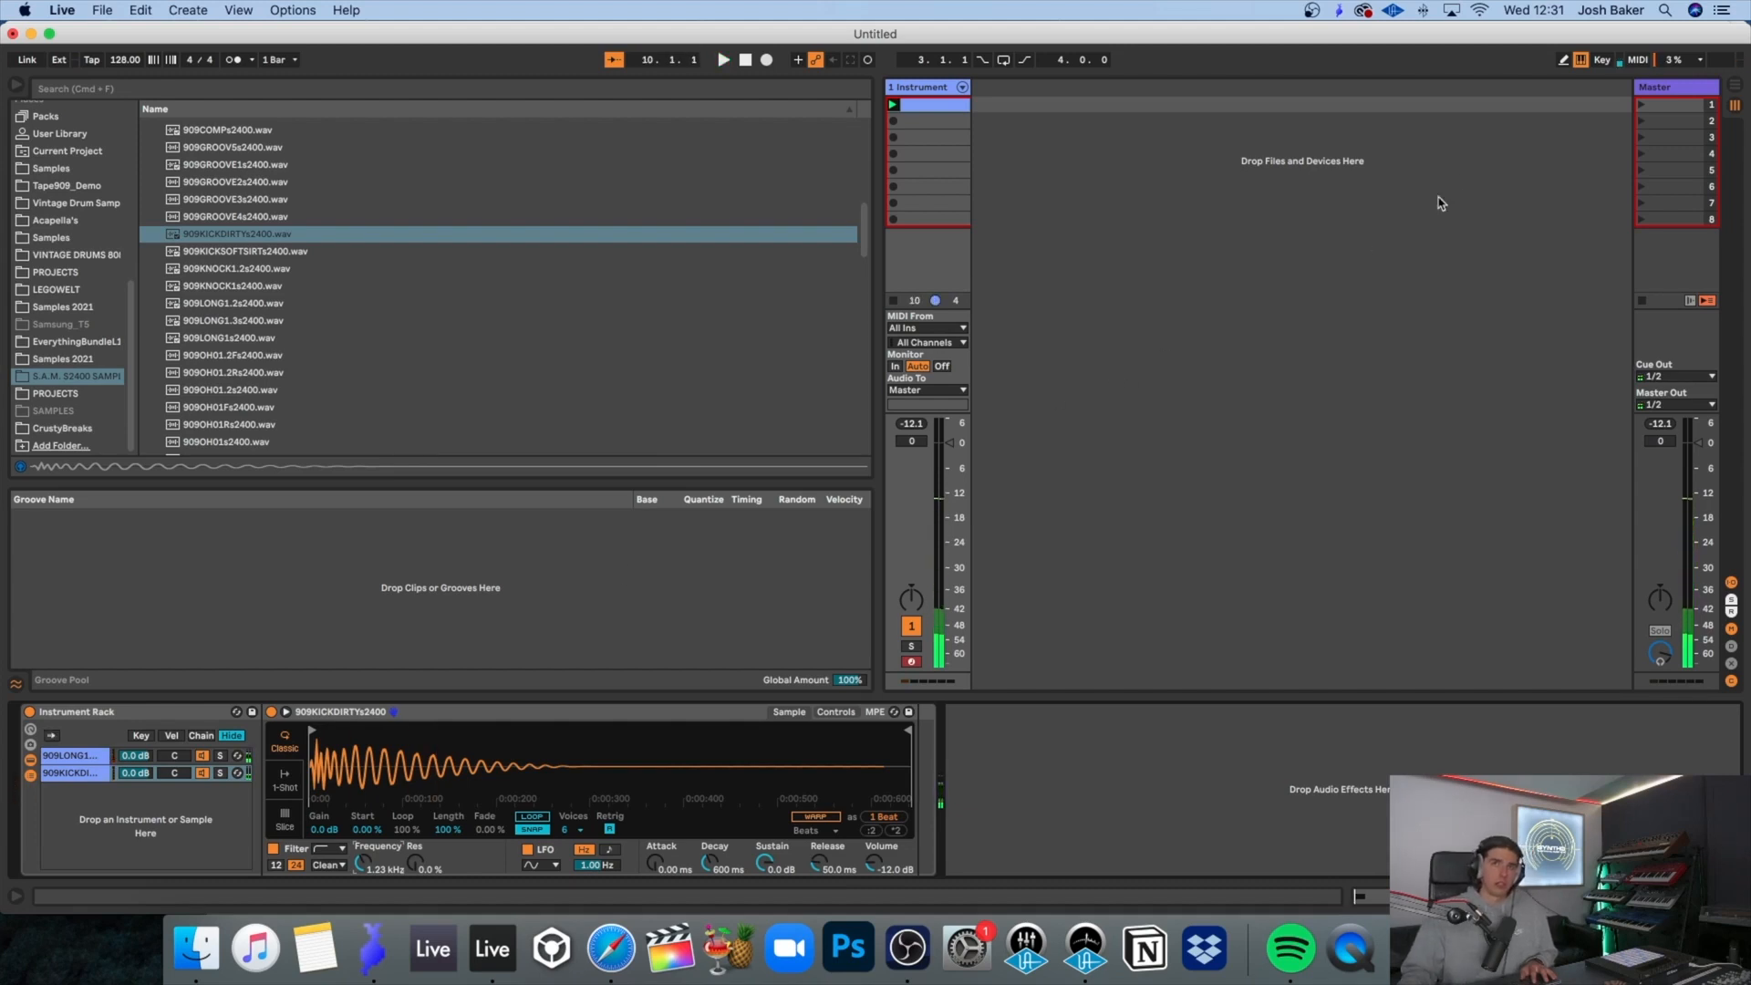
Step: Insert a return track, search for "lexicon" and load the UAD Lexicon 224 reverb on it
{"action": "right_click", "coordinate": [1562, 96]}
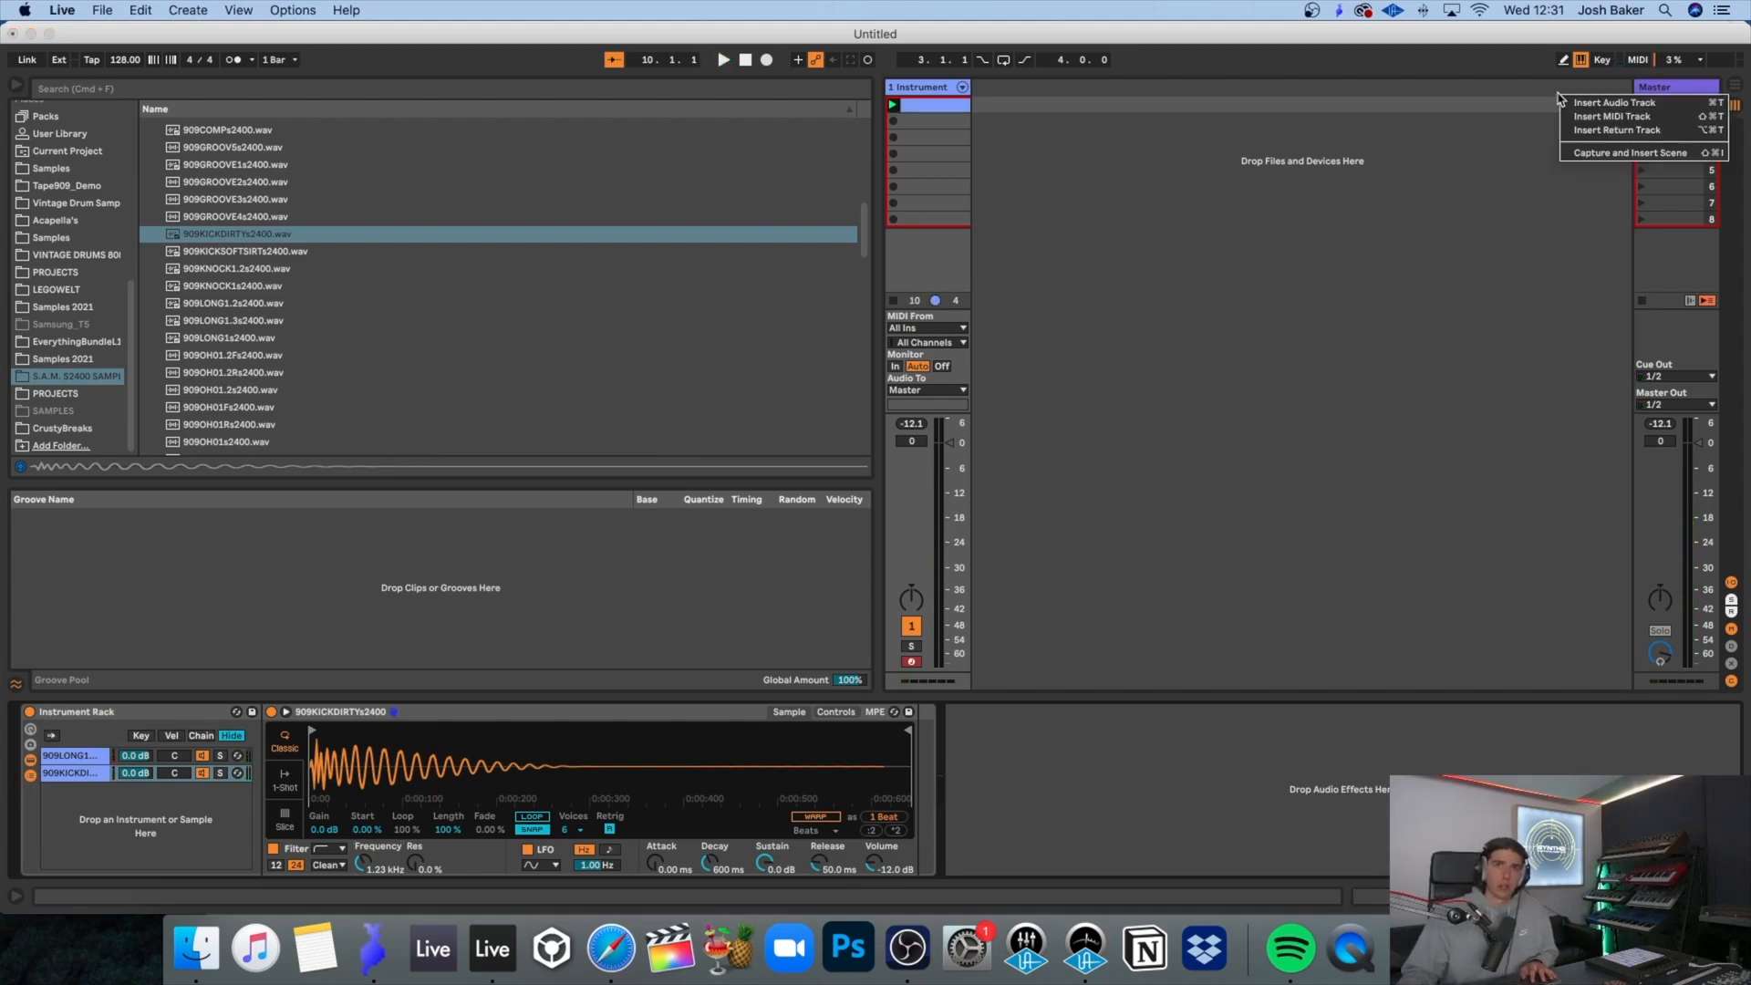
{"action": "left_click", "coordinate": [1591, 130]}
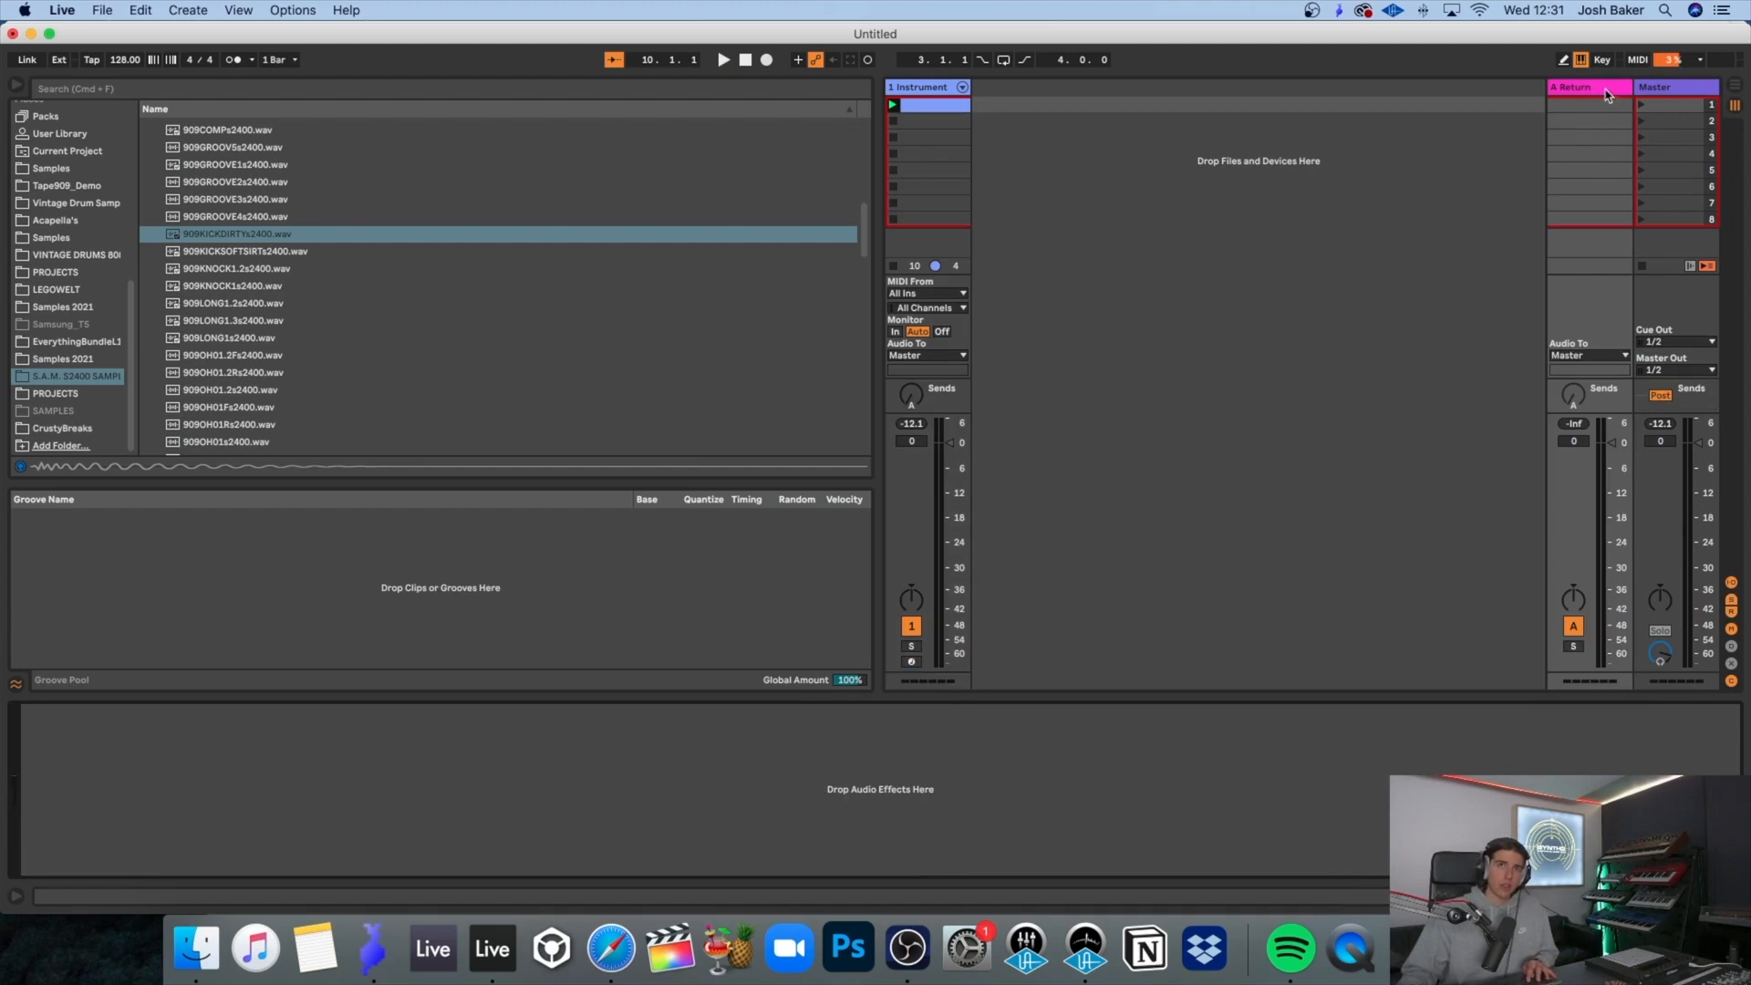
{"action": "key", "text": "super+f"}
{"action": "type", "text": "lexicon"}
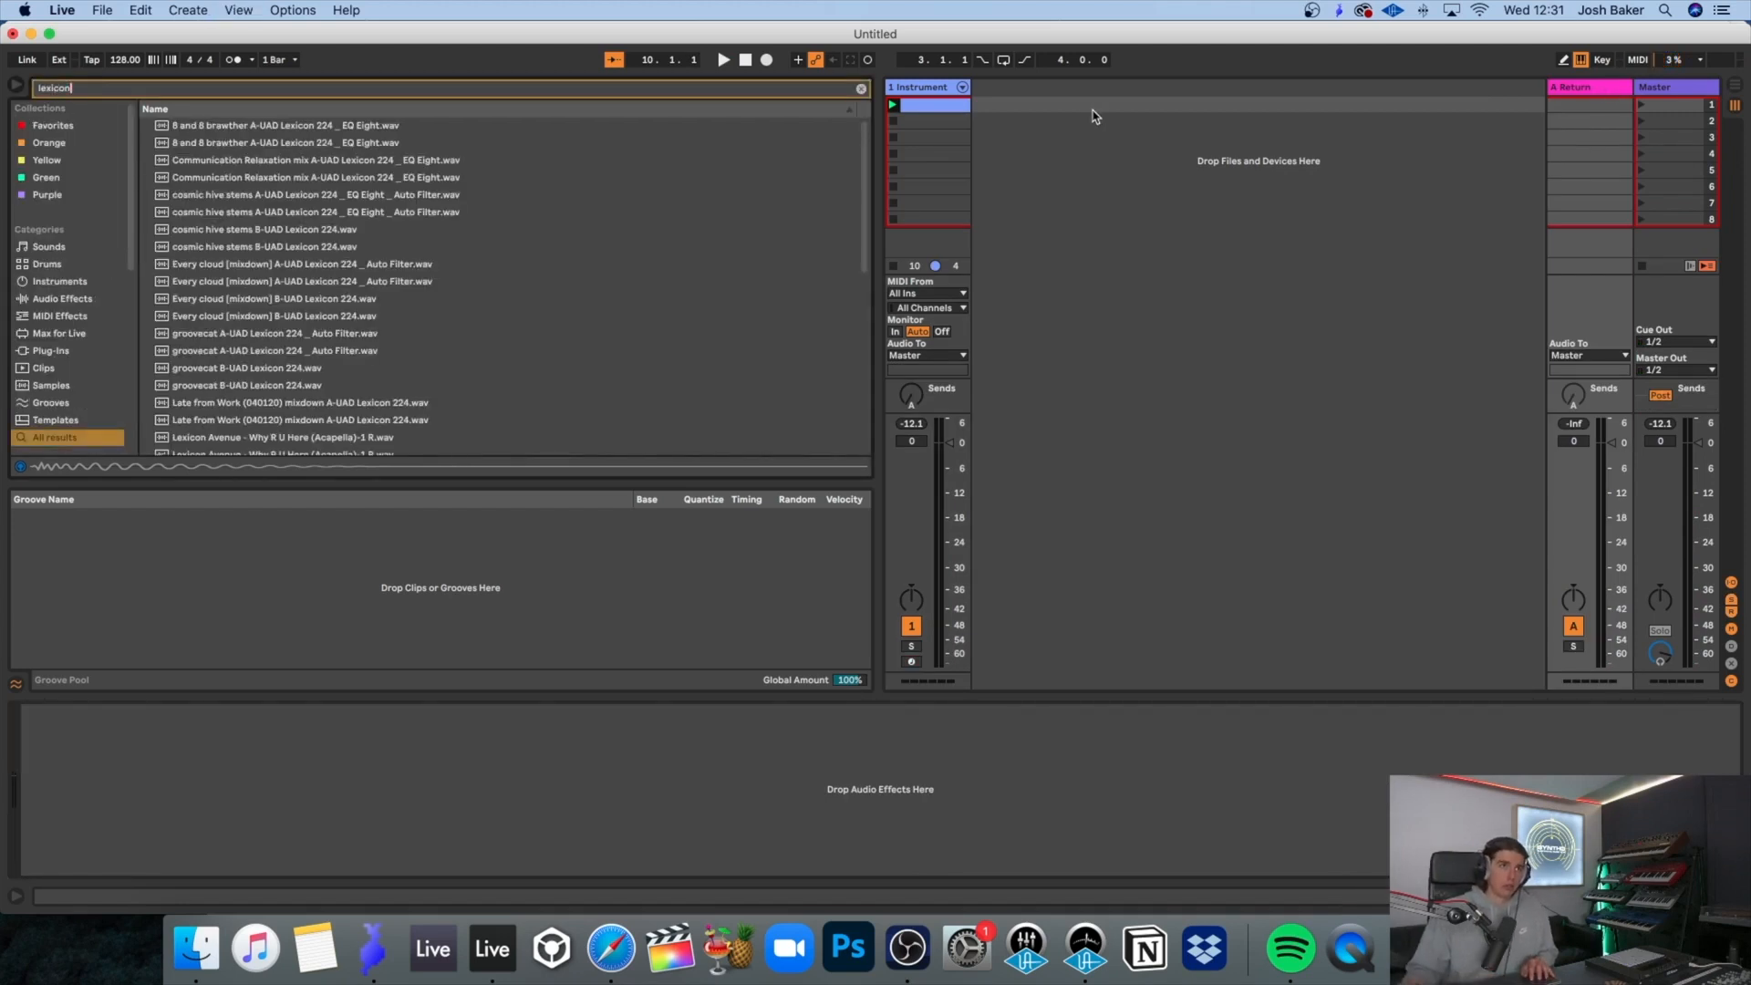
{"action": "scroll", "coordinate": [262, 399], "scroll_direction": "down", "scroll_amount": 5}
{"action": "scroll", "coordinate": [235, 356], "scroll_direction": "up", "scroll_amount": 1}
{"action": "left_click", "coordinate": [231, 318]}
{"action": "double_click", "coordinate": [229, 317]}
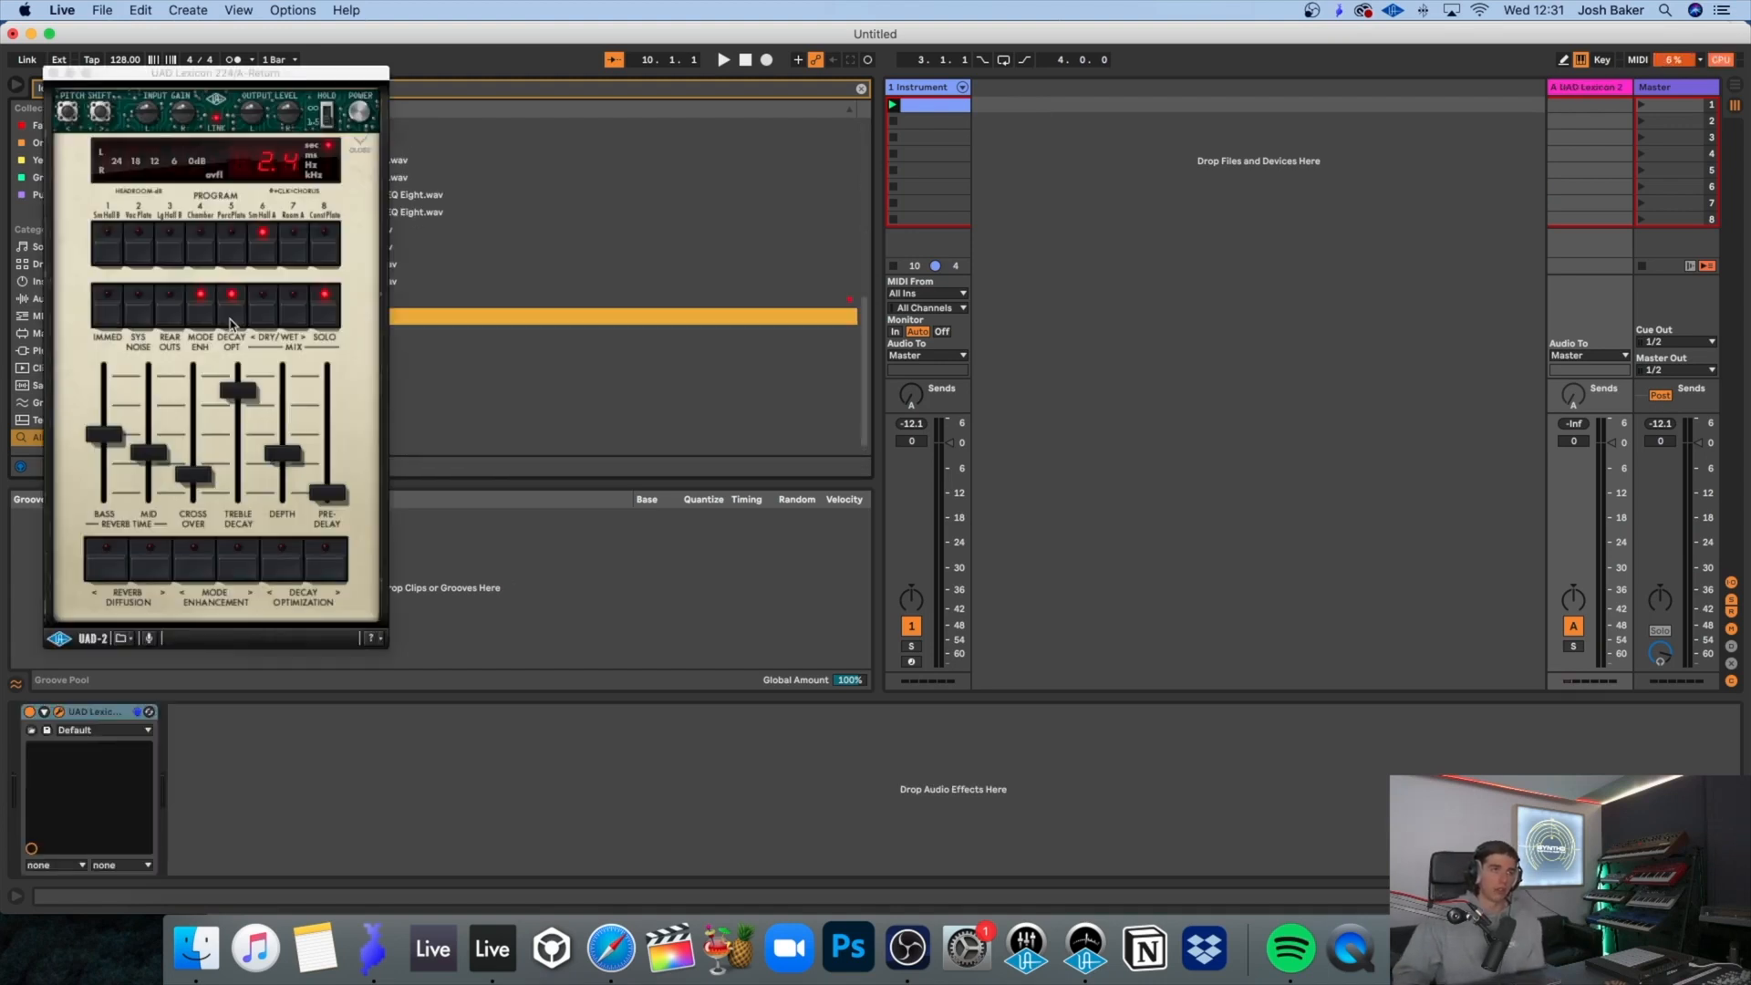
Step: Choose the reverb's CZ-90s Big Kick preset, send the kick track to it at about -25.3 dB and close the plug-in window
{"action": "left_click", "coordinate": [133, 732]}
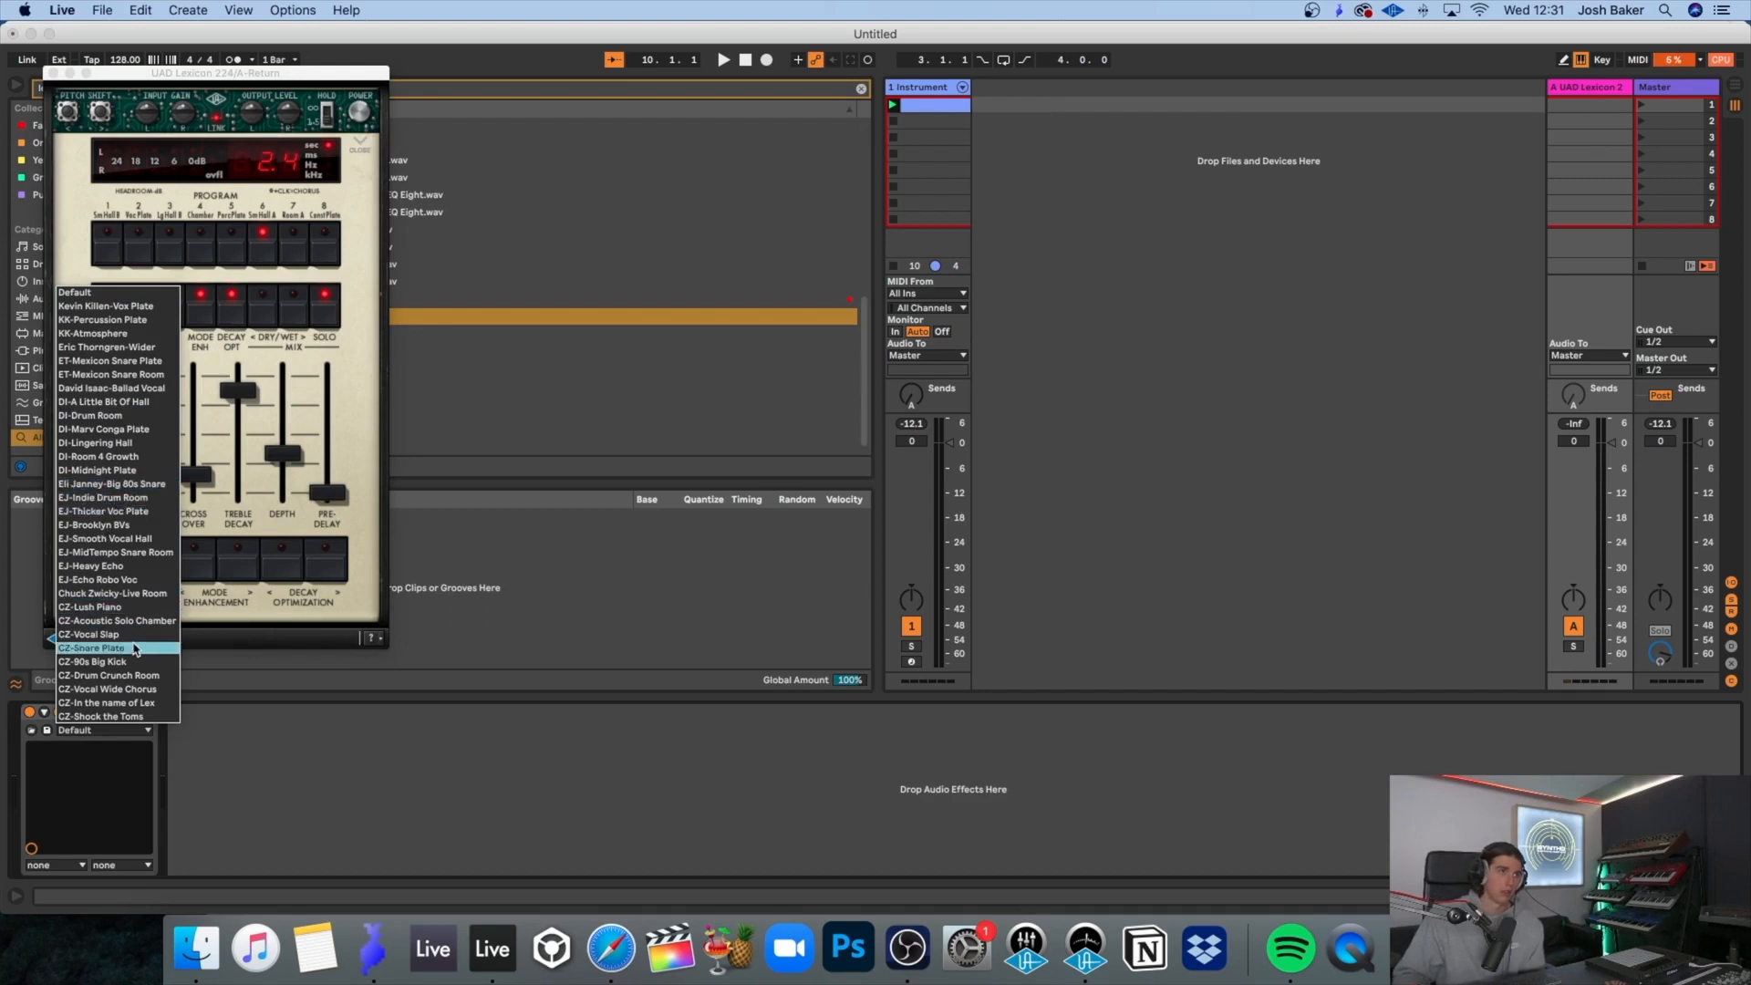
{"action": "left_click", "coordinate": [133, 662]}
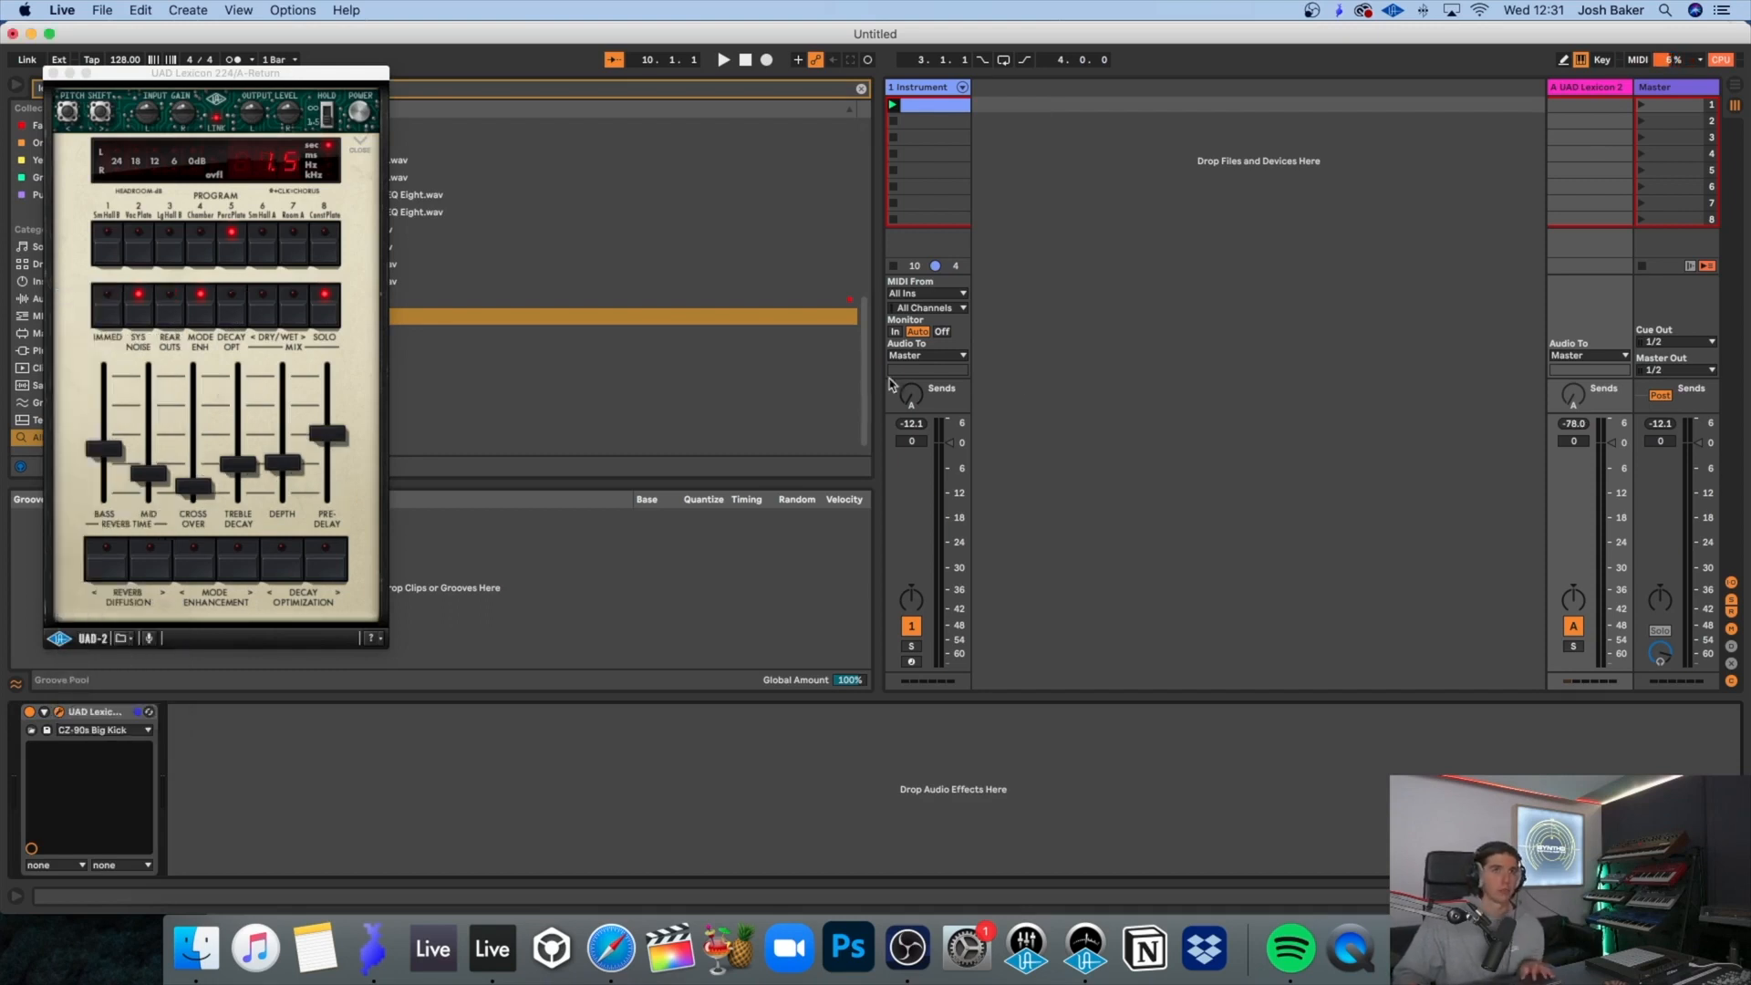
{"action": "key", "text": "space"}
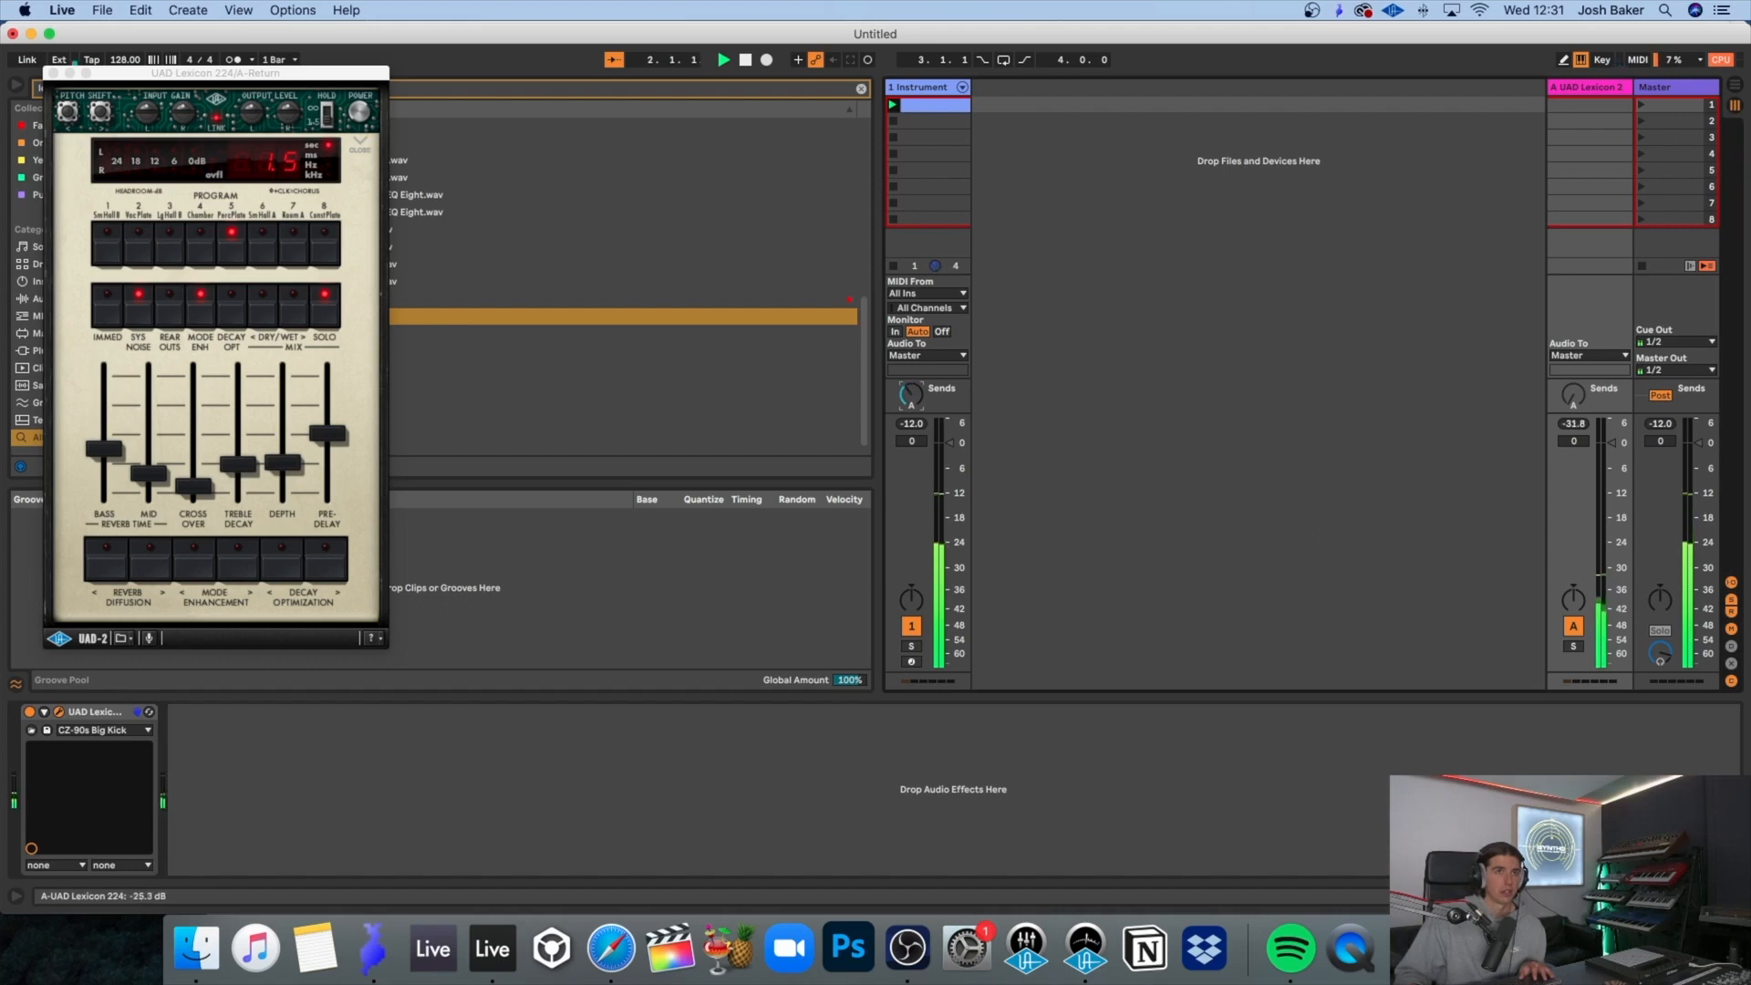
{"action": "left_click", "coordinate": [53, 73]}
Step: Name the kick track KICK and add the Glue Compressor preset Bass - Punch after its Instrument Rack
{"action": "key", "text": "super+z"}
{"action": "key", "text": "super+z"}
{"action": "key", "text": "super+f"}
{"action": "type", "text": "glue com"}
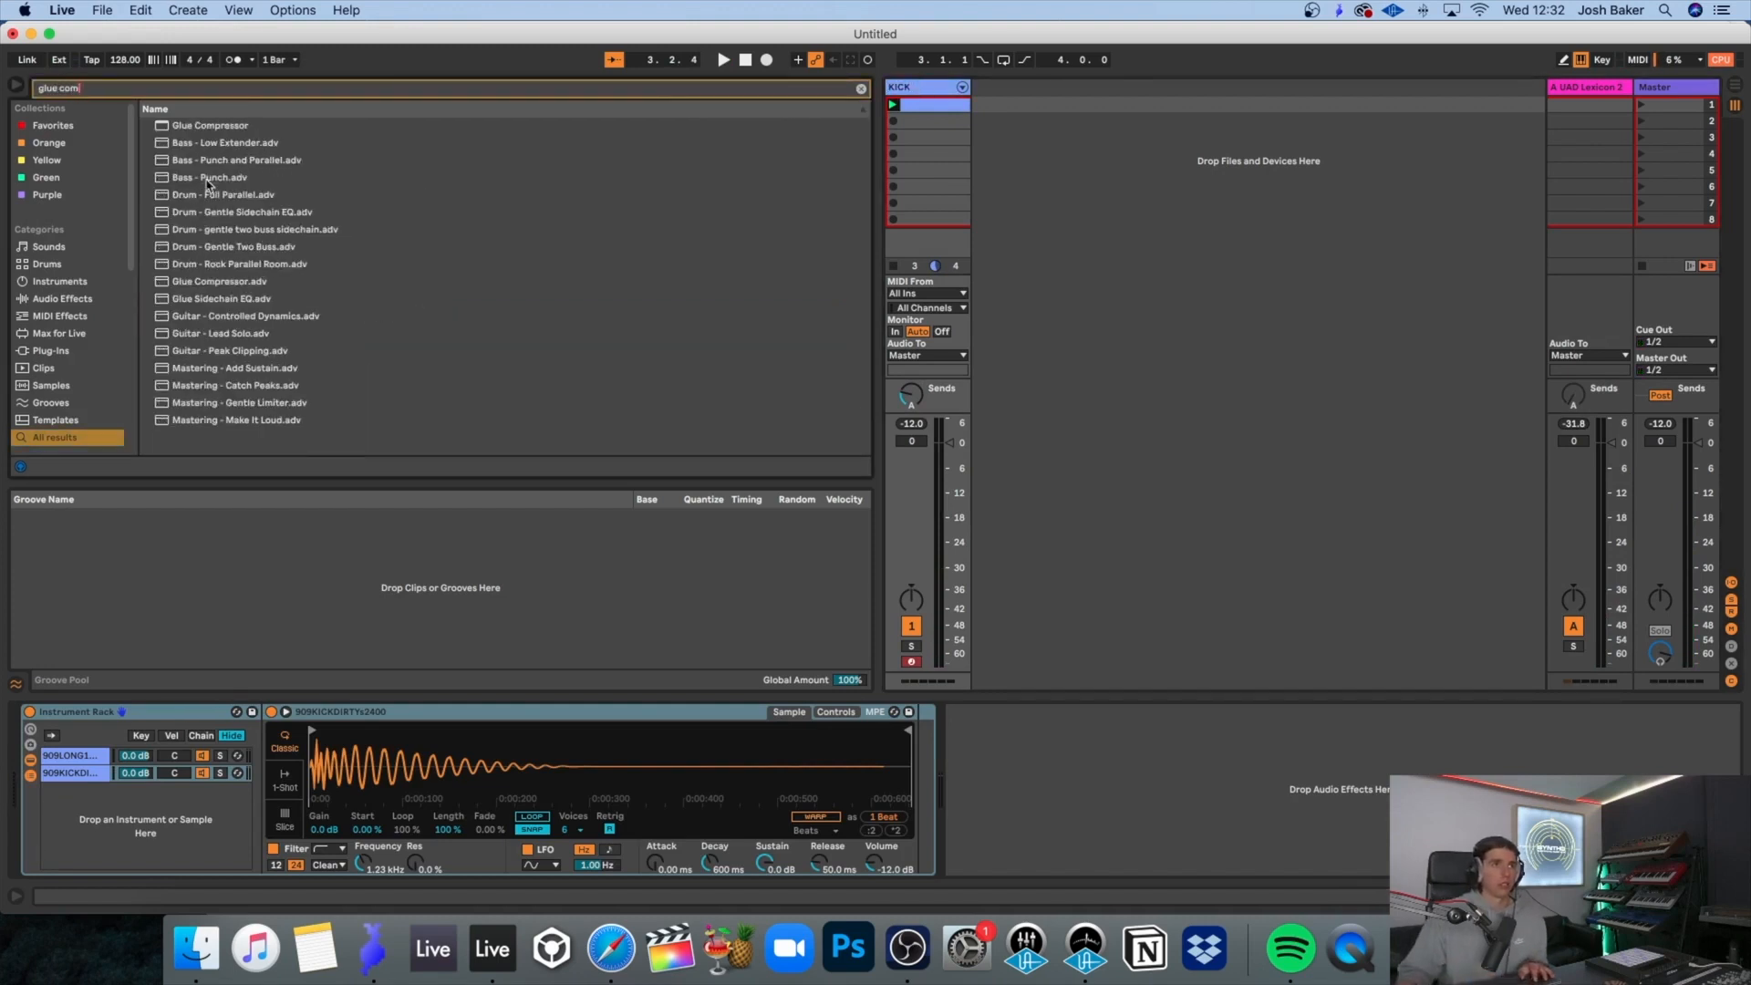
{"action": "key", "text": "Down"}
{"action": "key", "text": "Down"}
{"action": "key", "text": "Down"}
{"action": "key", "text": "Return"}
Step: Set the compressor's threshold to about -16.2 dB and makeup to about 0.48 dB during playback, comparing against bypass
{"action": "key", "text": "space"}
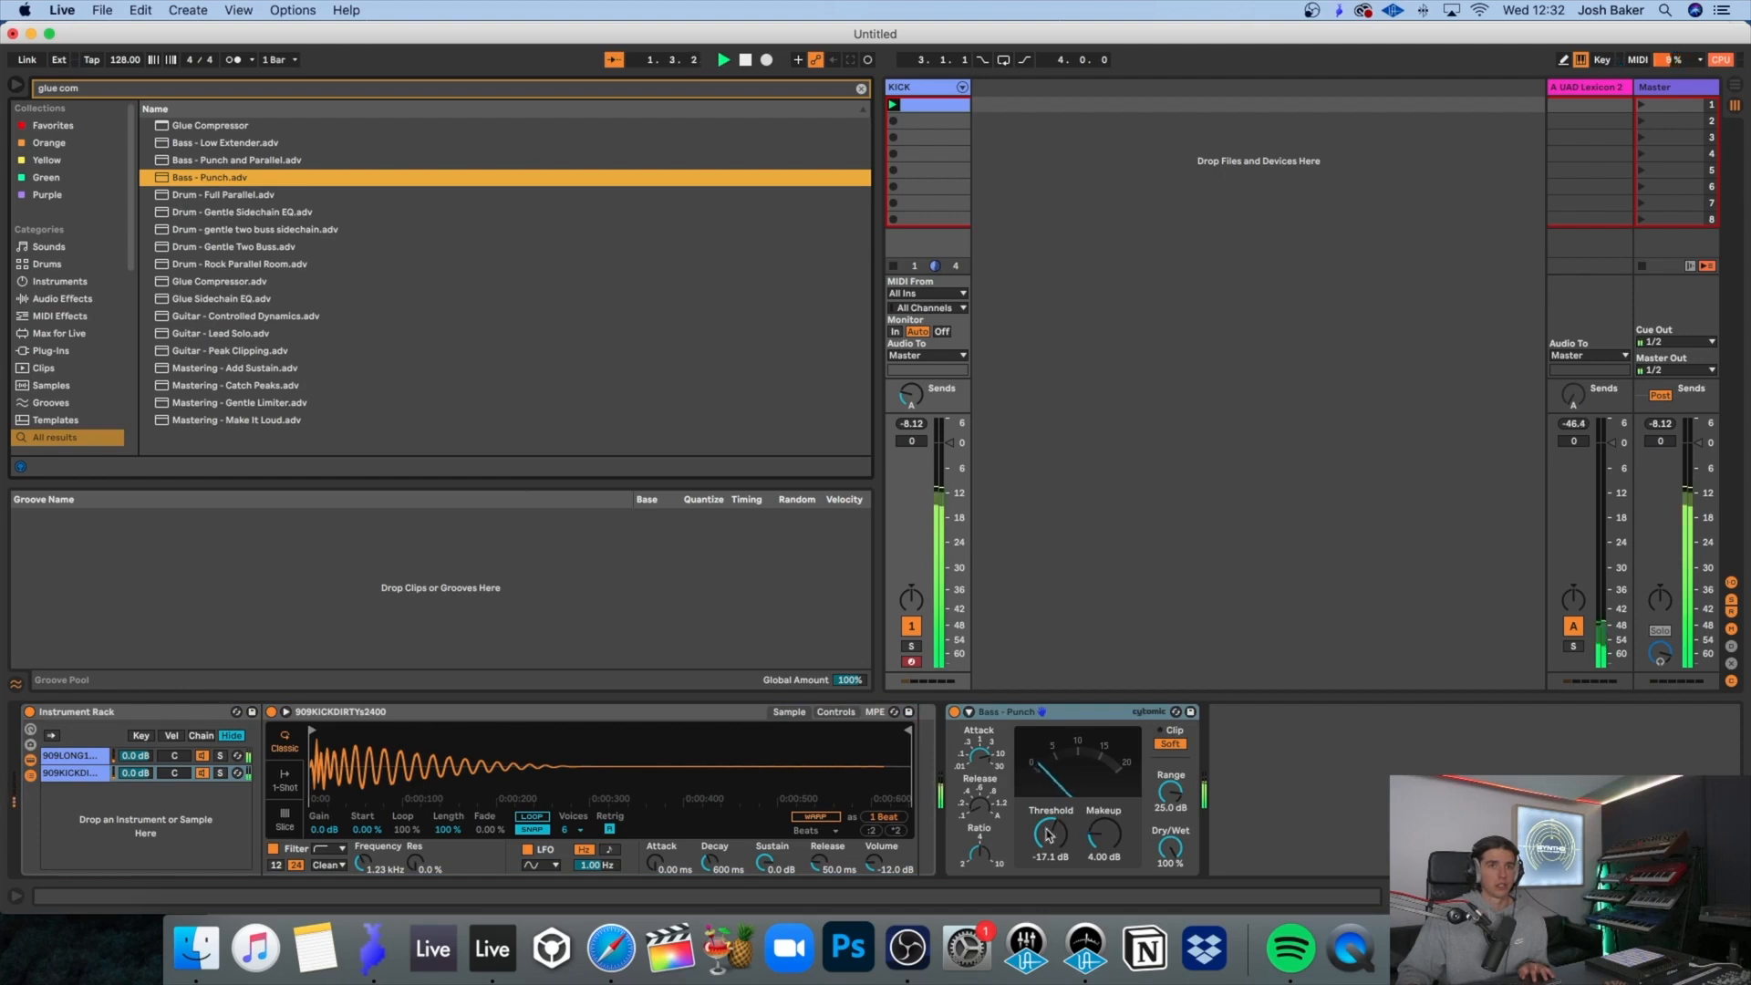
{"action": "left_click_drag", "start_coordinate": [1050, 833], "coordinate": [1050, 853]}
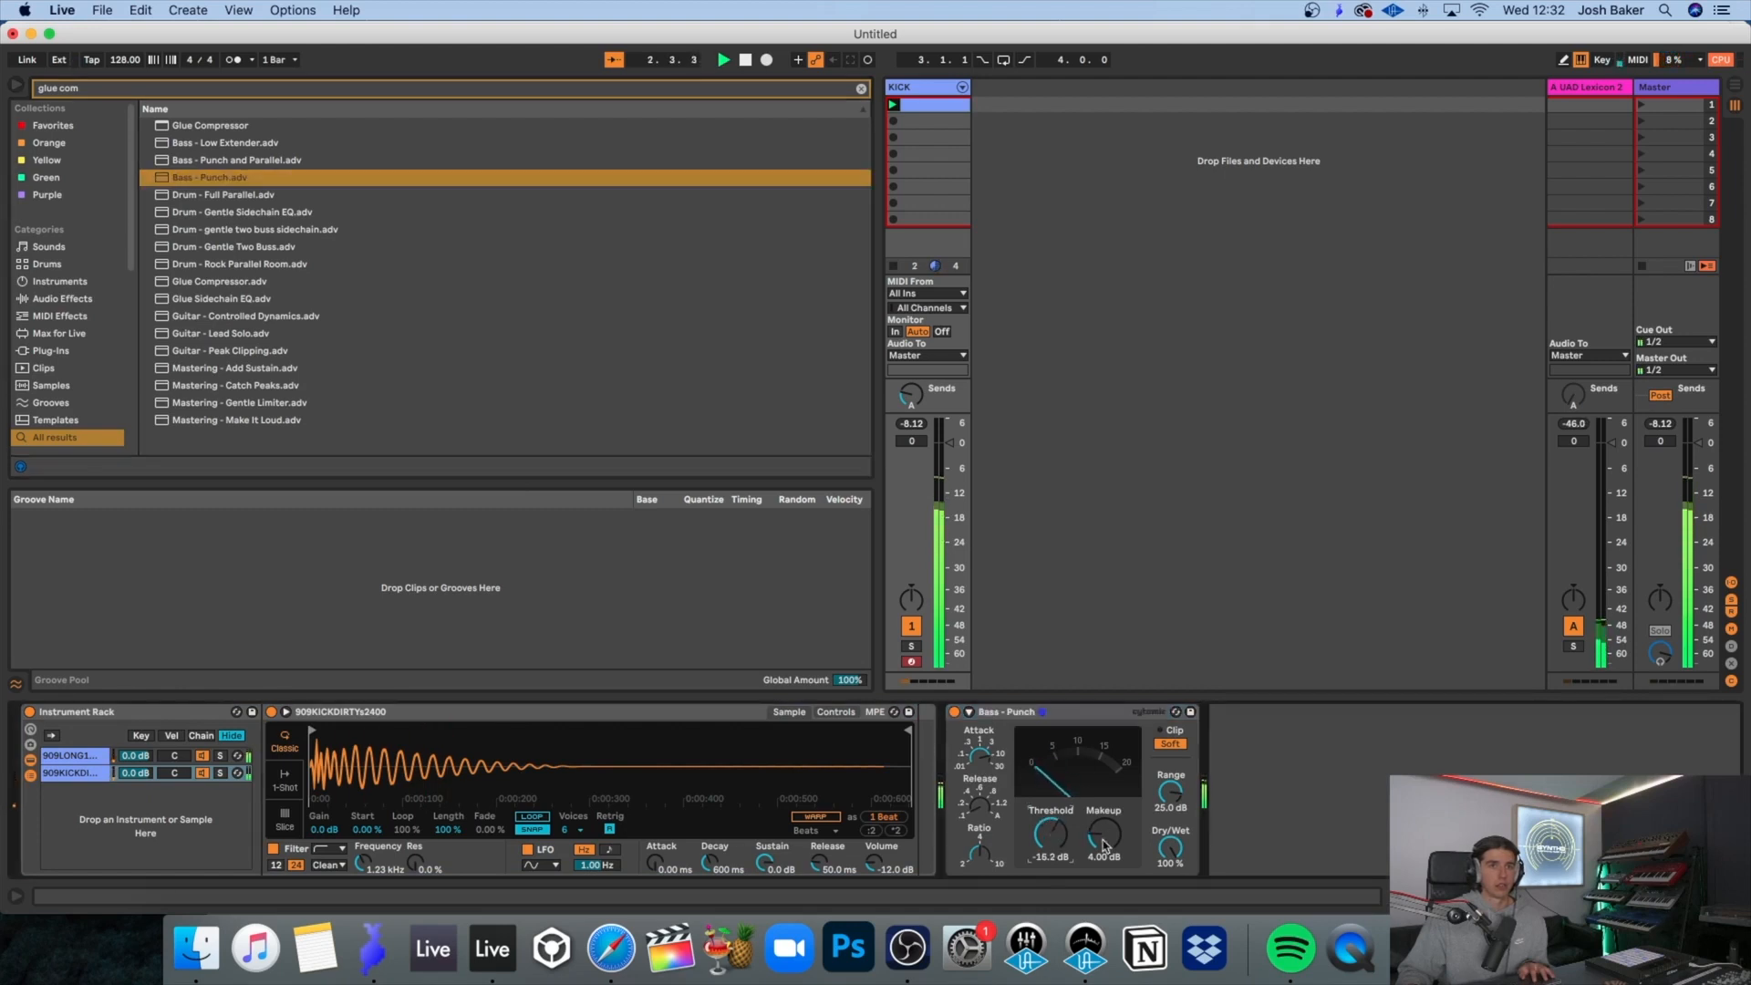
{"action": "left_click", "coordinate": [959, 538]}
{"action": "left_click", "coordinate": [955, 713]}
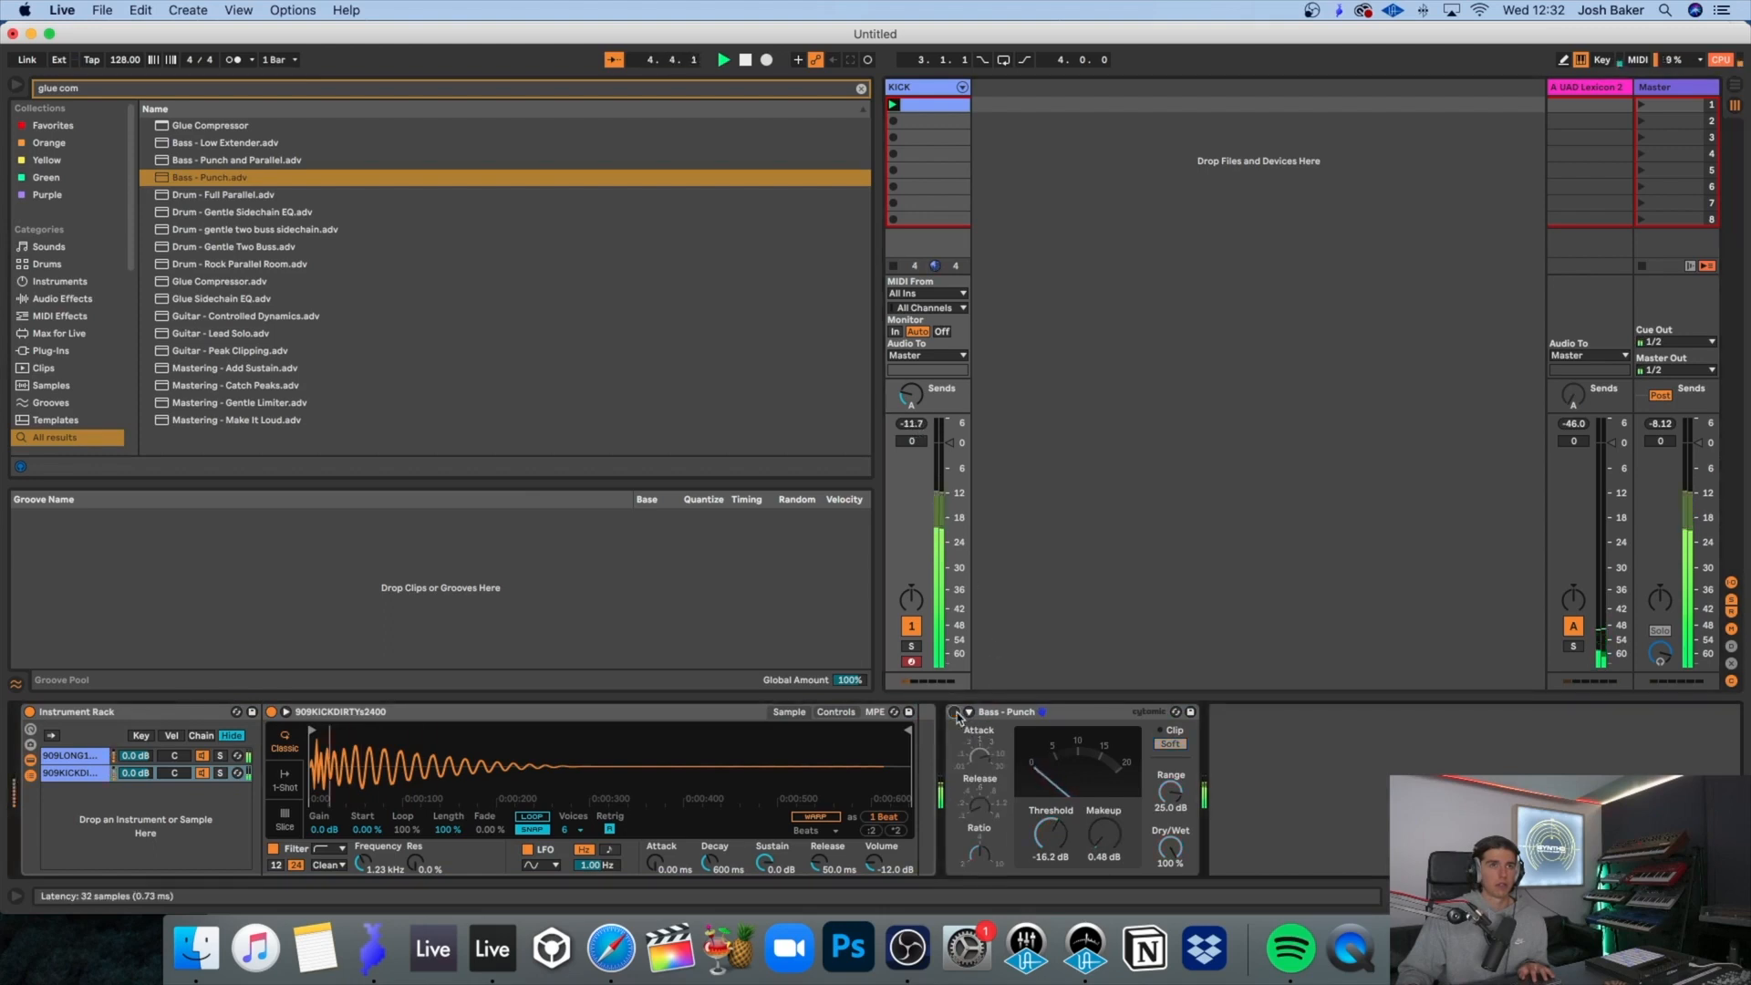
{"action": "left_click", "coordinate": [955, 712]}
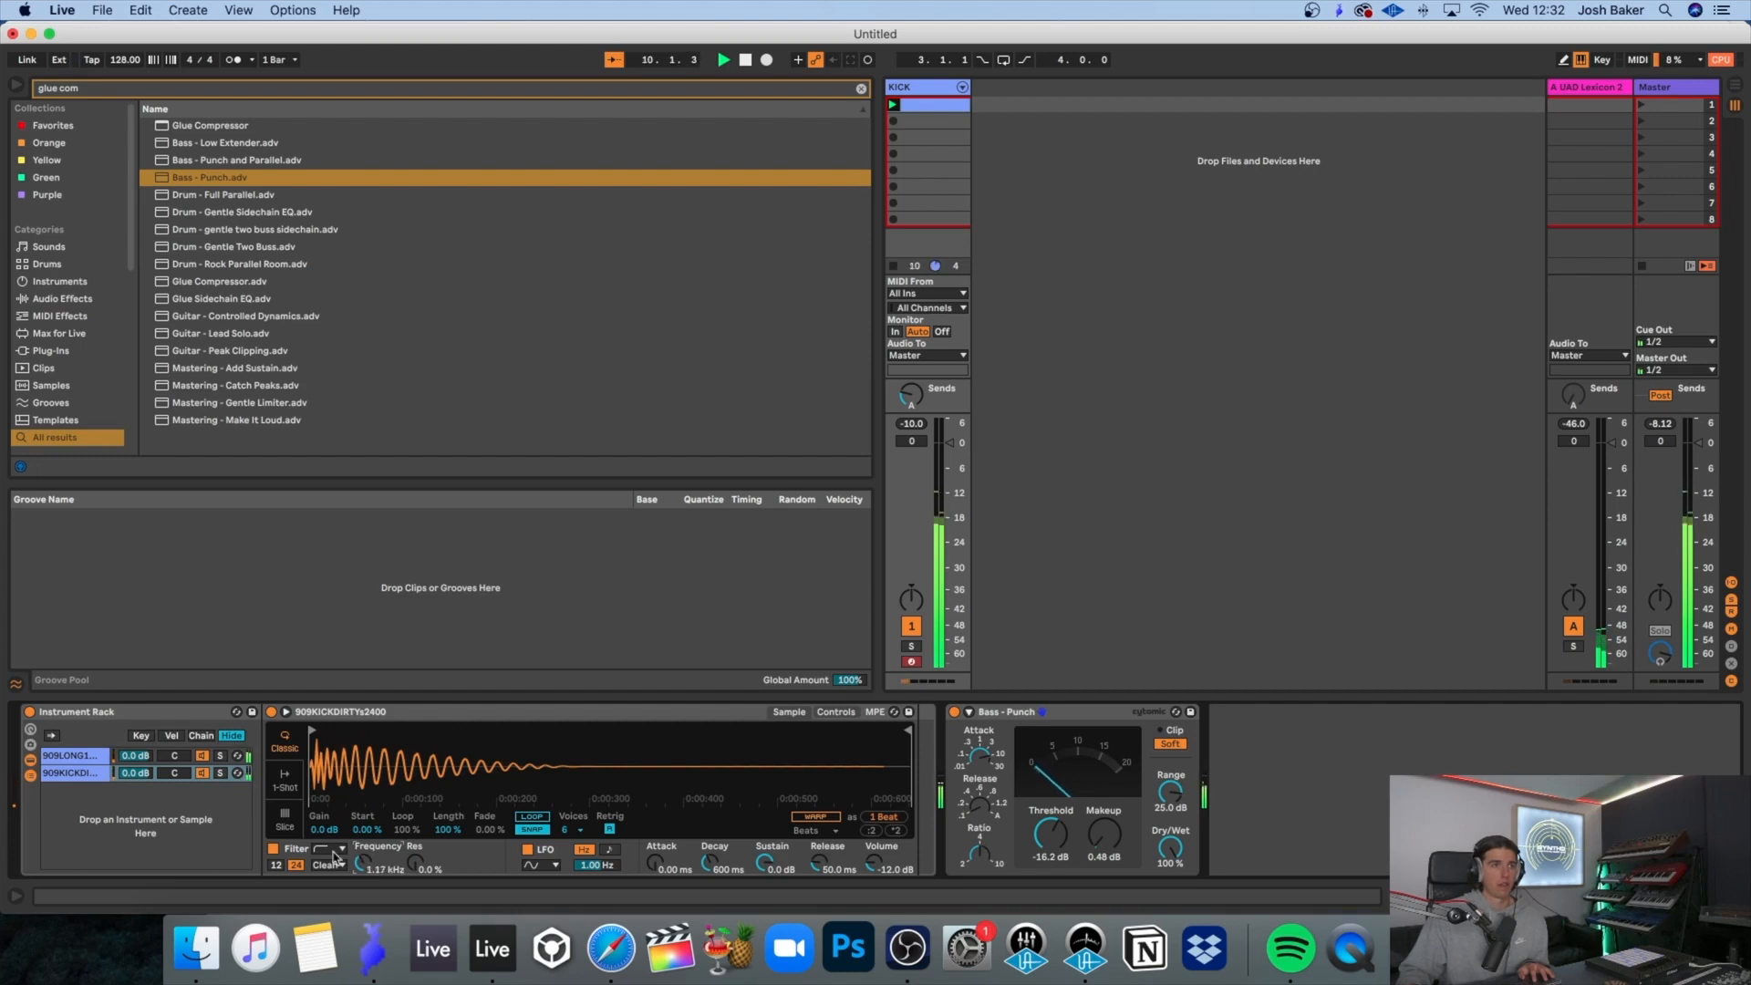
Step: Lower the 909KICKDIRTYs2400 layer to about -3.7 dB in the rack and toggle the layer to compare
{"action": "left_click_drag", "start_coordinate": [135, 773], "coordinate": [135, 784]}
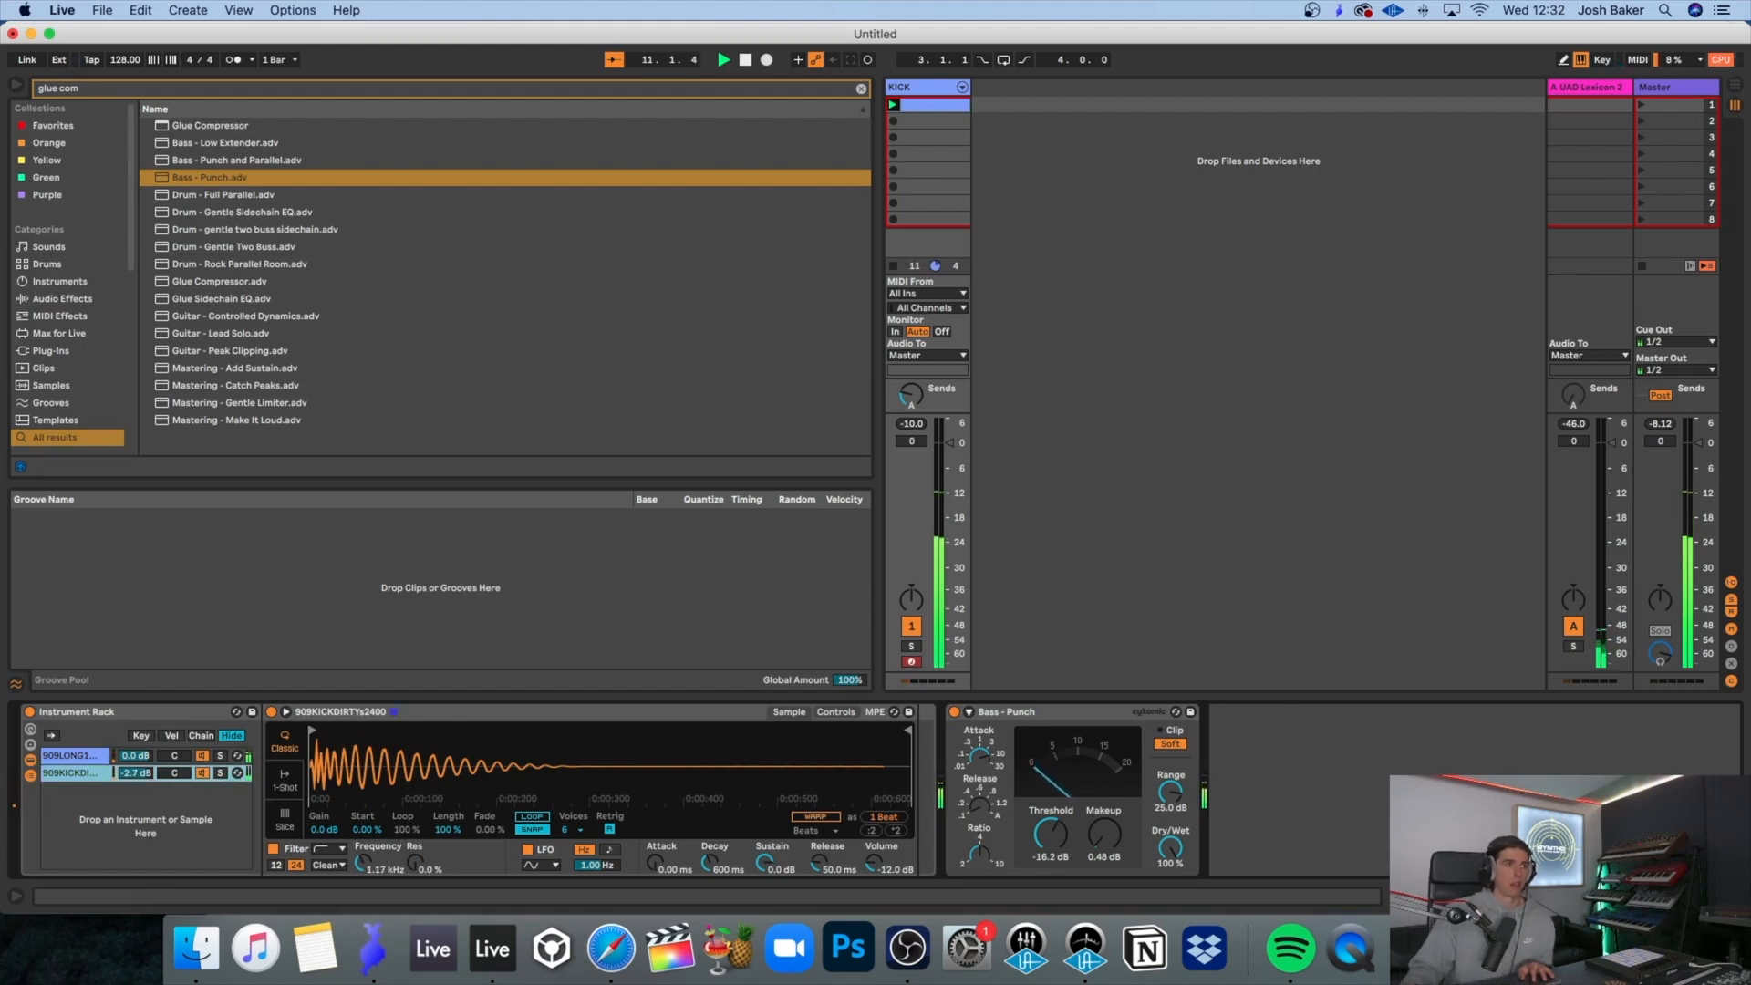
{"action": "left_click", "coordinate": [202, 774]}
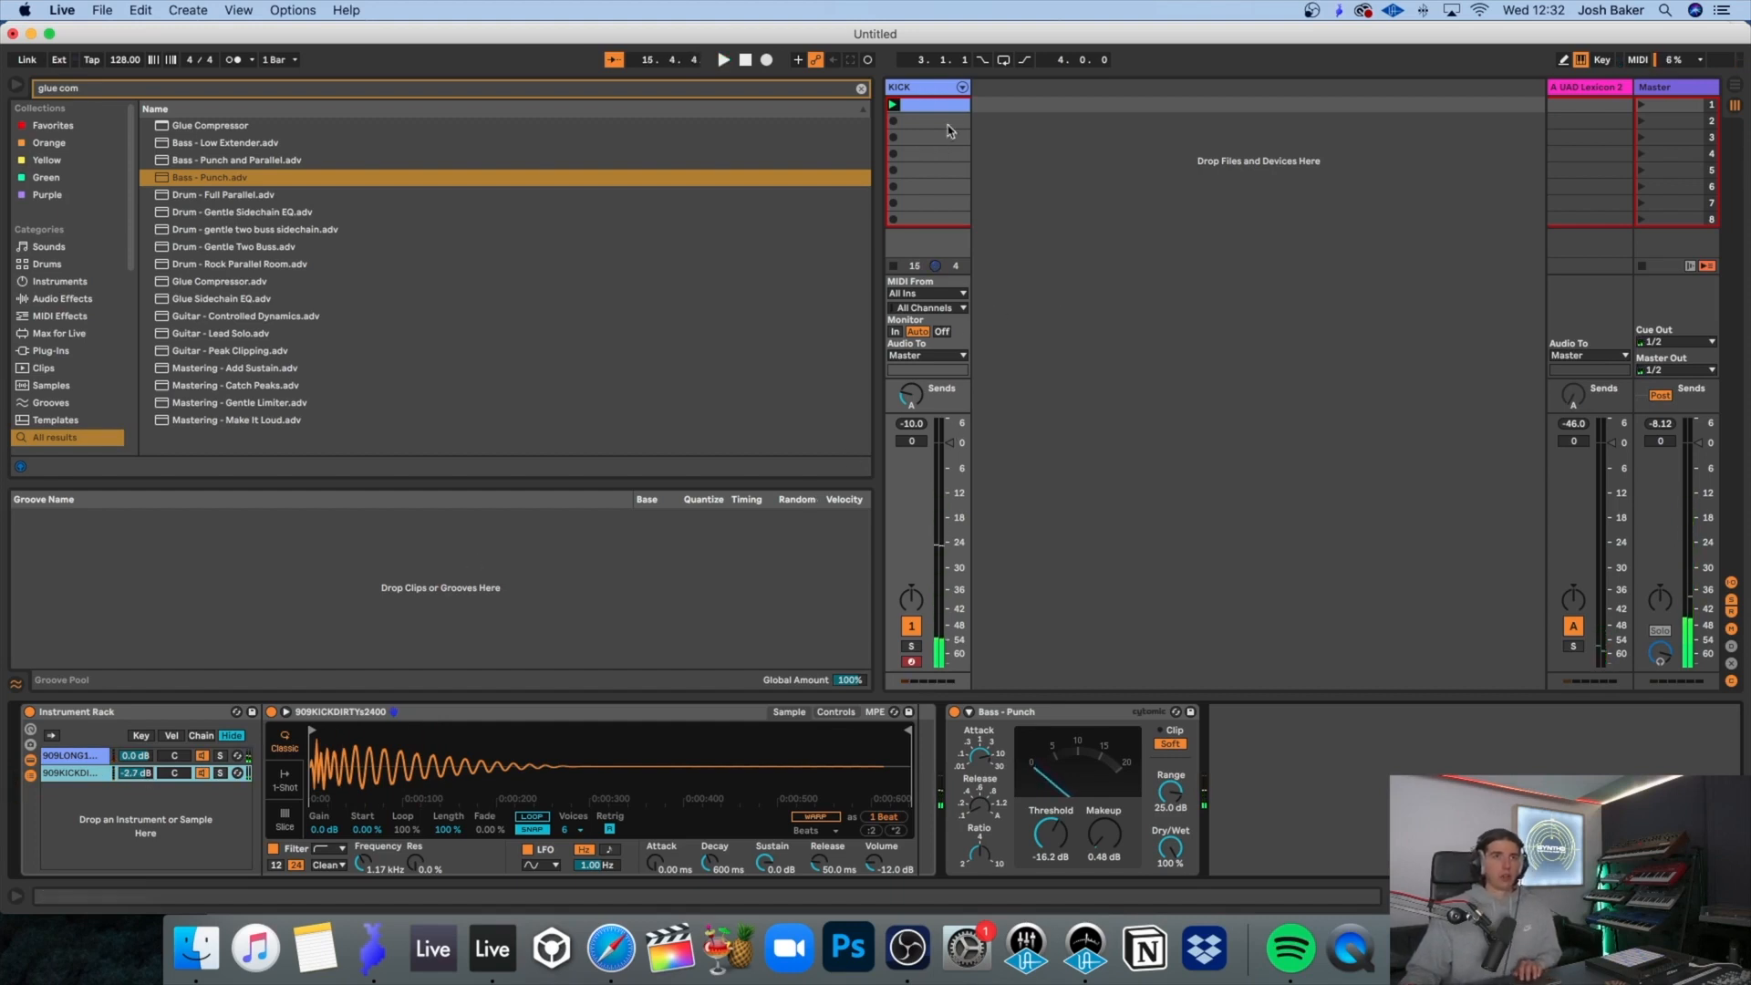
Step: Clear the browser search and open the Samples folder under Places
{"action": "right_click", "coordinate": [1006, 94]}
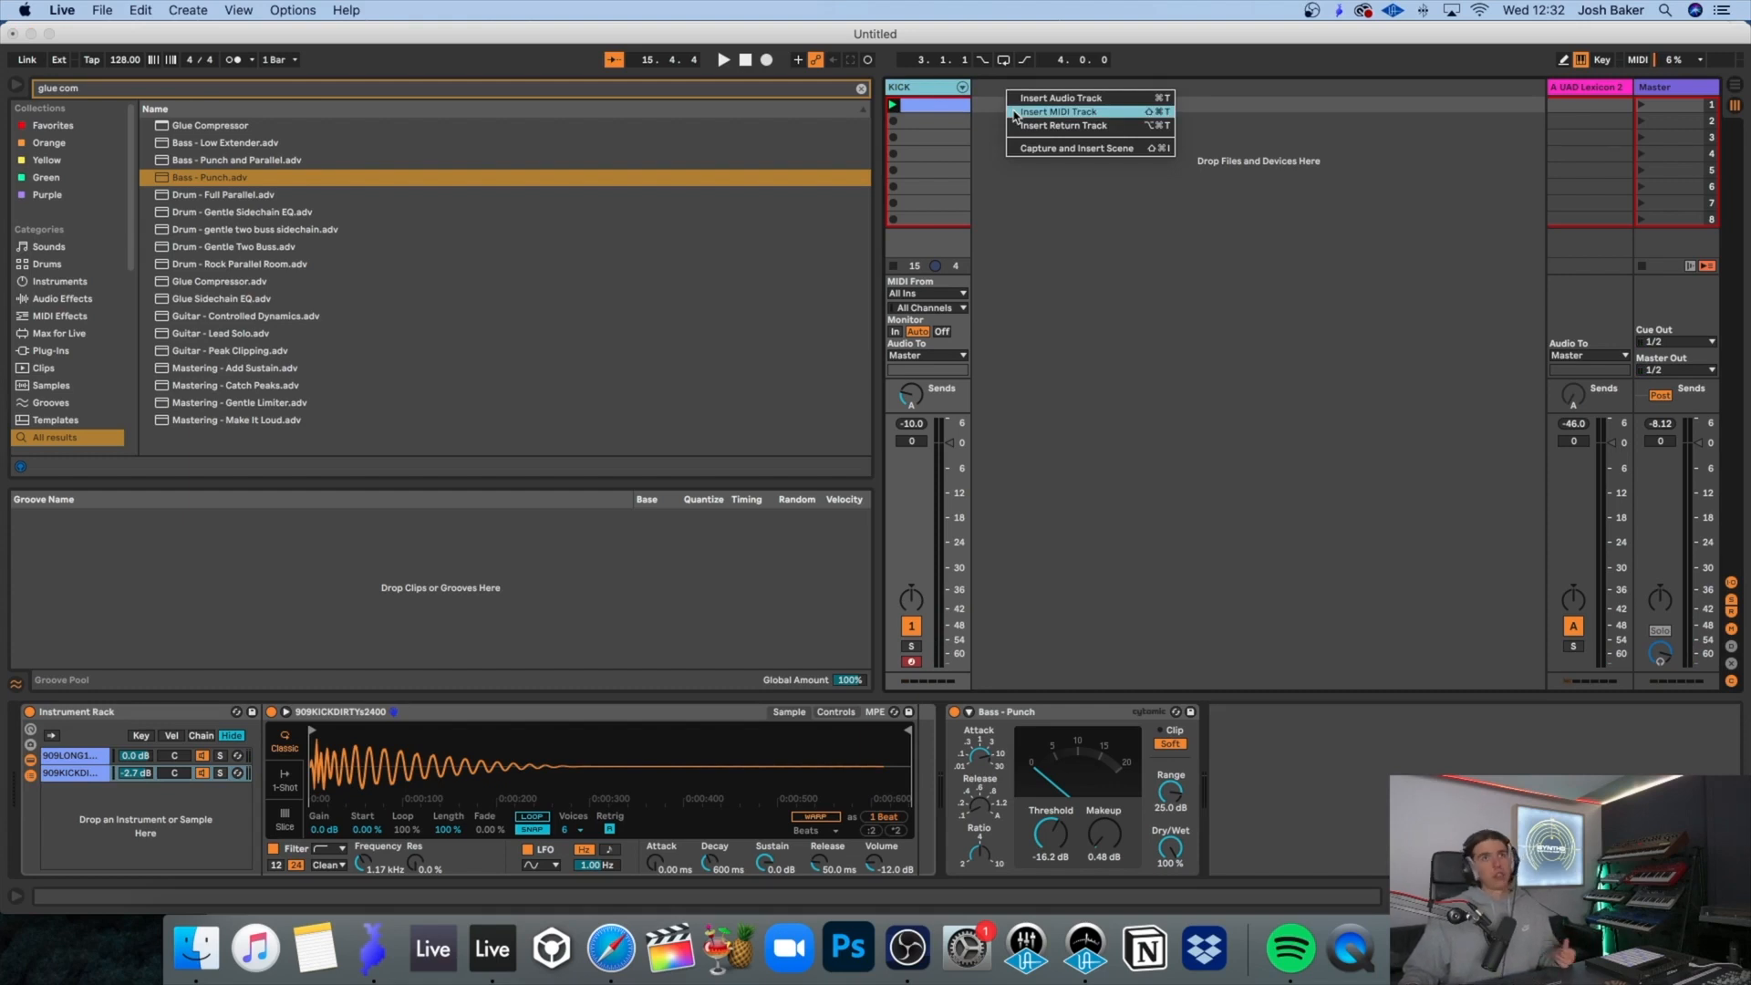
{"action": "left_click", "coordinate": [863, 97]}
{"action": "left_click", "coordinate": [861, 90]}
{"action": "scroll", "coordinate": [73, 401], "scroll_direction": "down", "scroll_amount": 10}
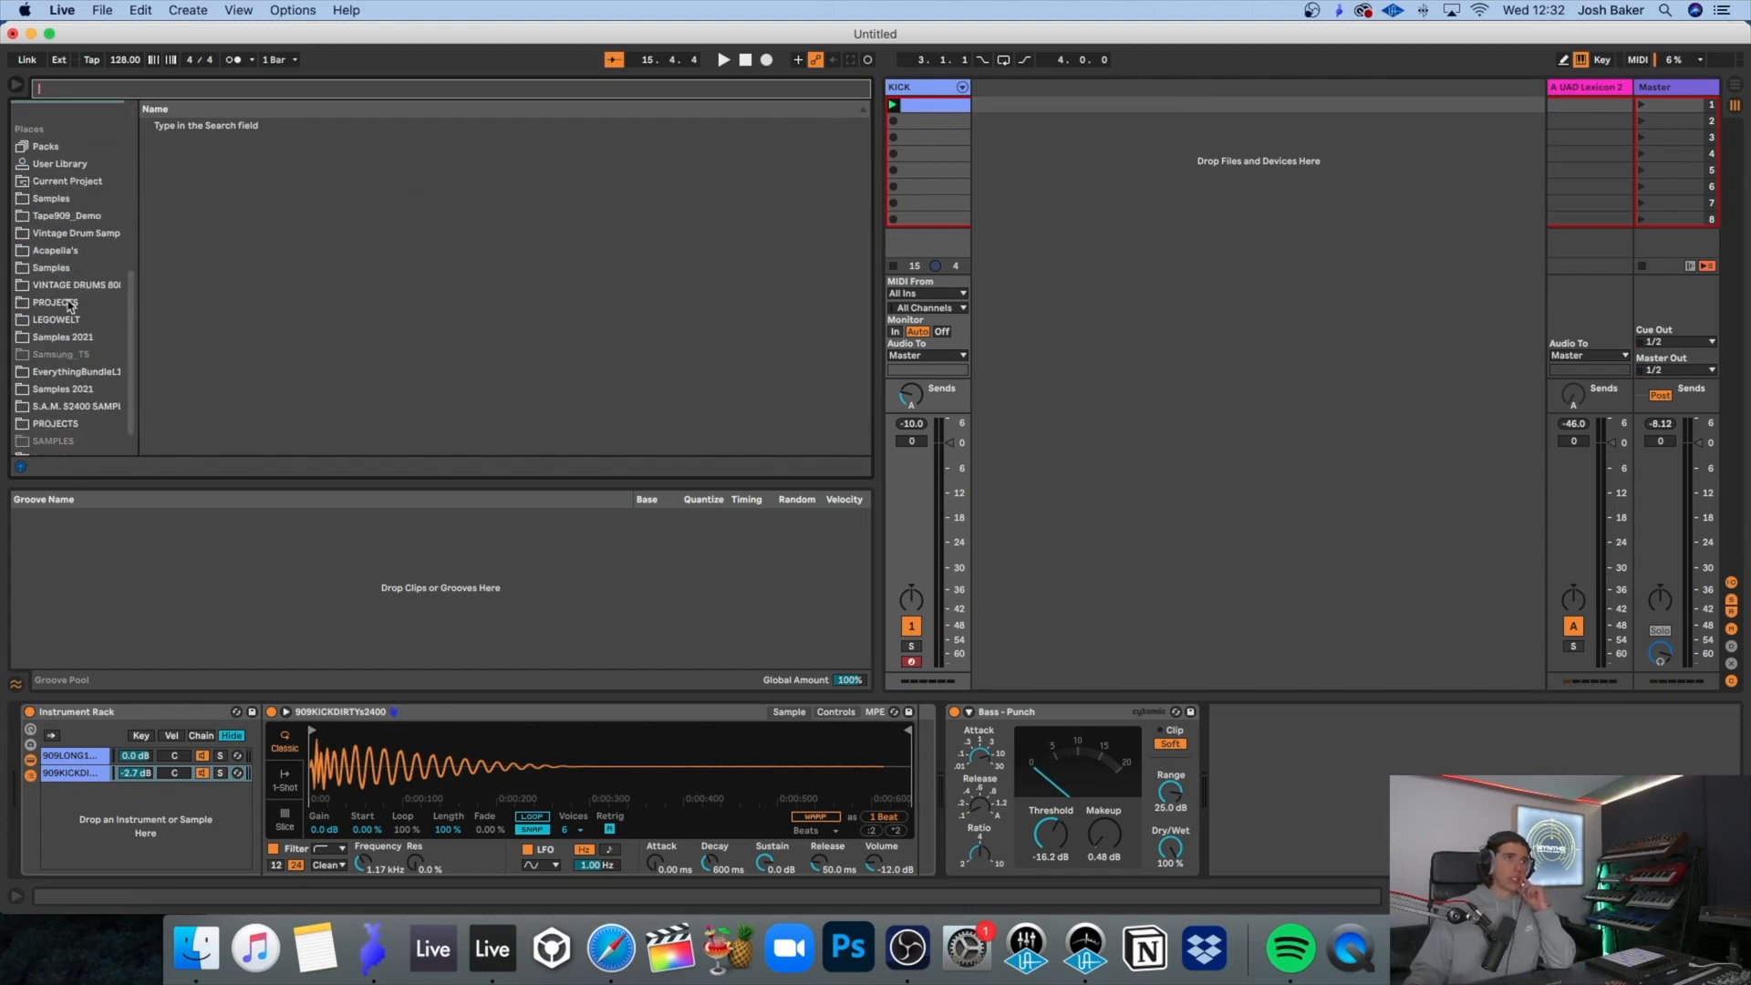
{"action": "left_click", "coordinate": [55, 274]}
{"action": "scroll", "coordinate": [55, 276], "scroll_direction": "up", "scroll_amount": 5}
{"action": "scroll", "coordinate": [237, 376], "scroll_direction": "down", "scroll_amount": 5}
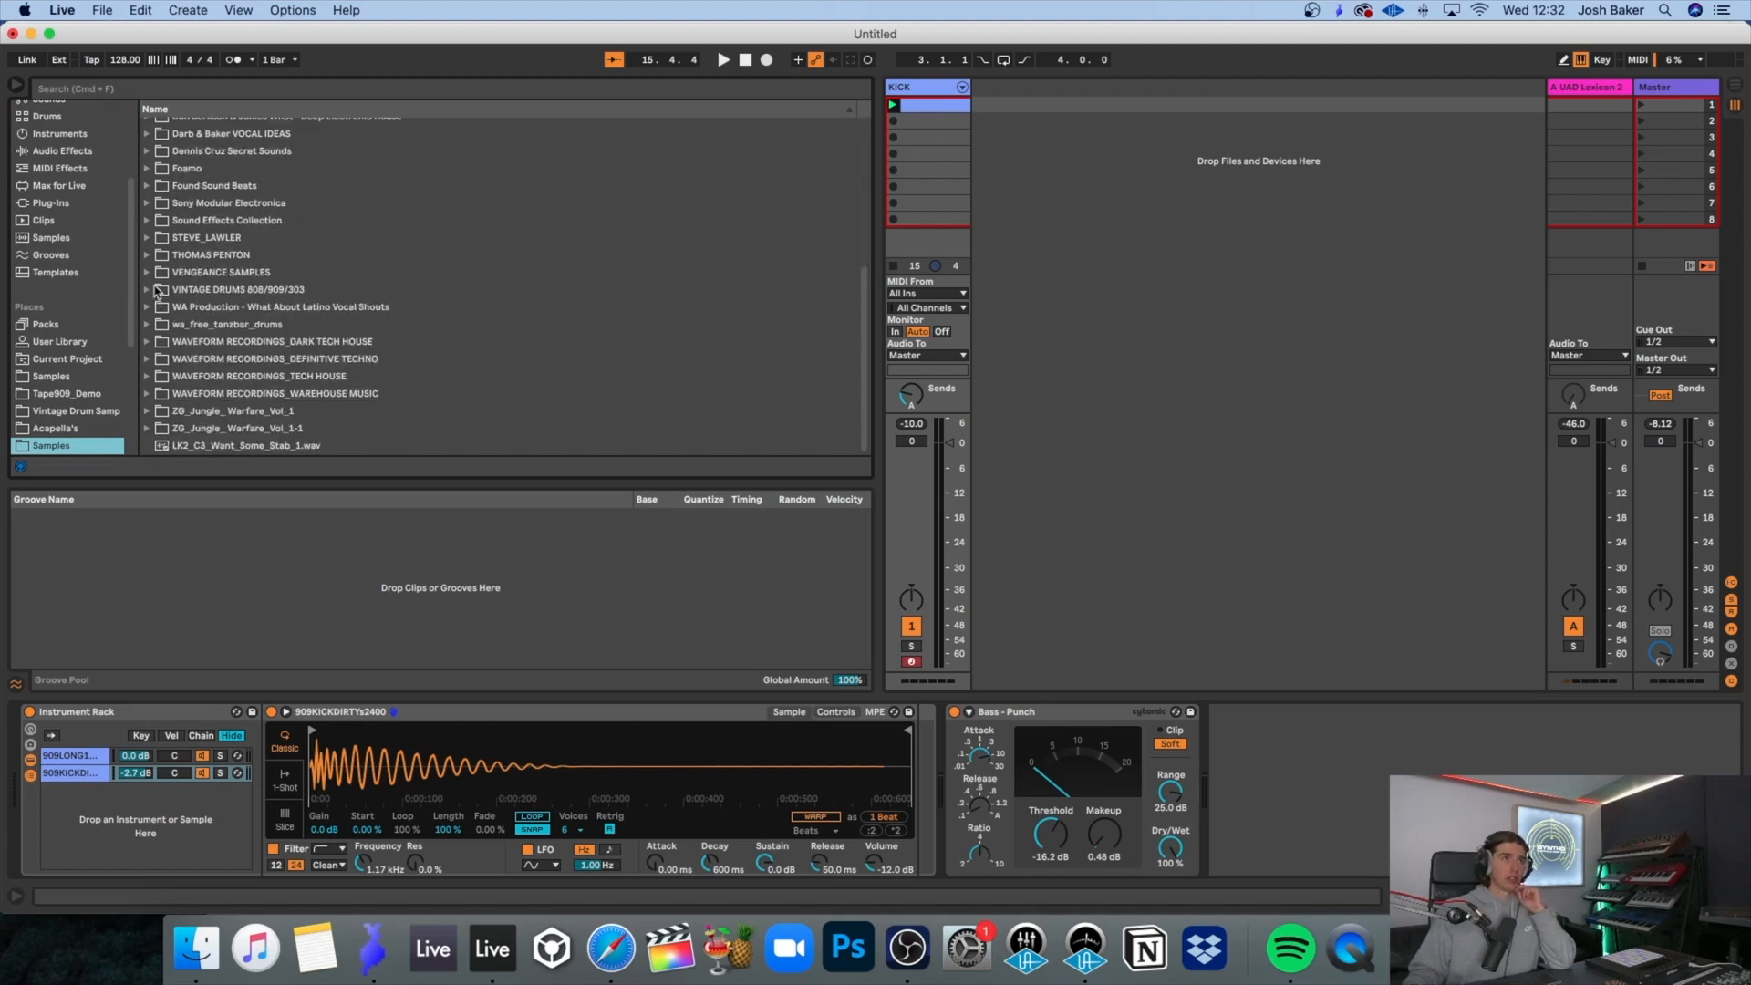
Step: Expand the THOMAS PENTON folder and its Essential Loops & Effects 24bit pack
{"action": "scroll", "coordinate": [153, 274], "scroll_direction": "up", "scroll_amount": 1}
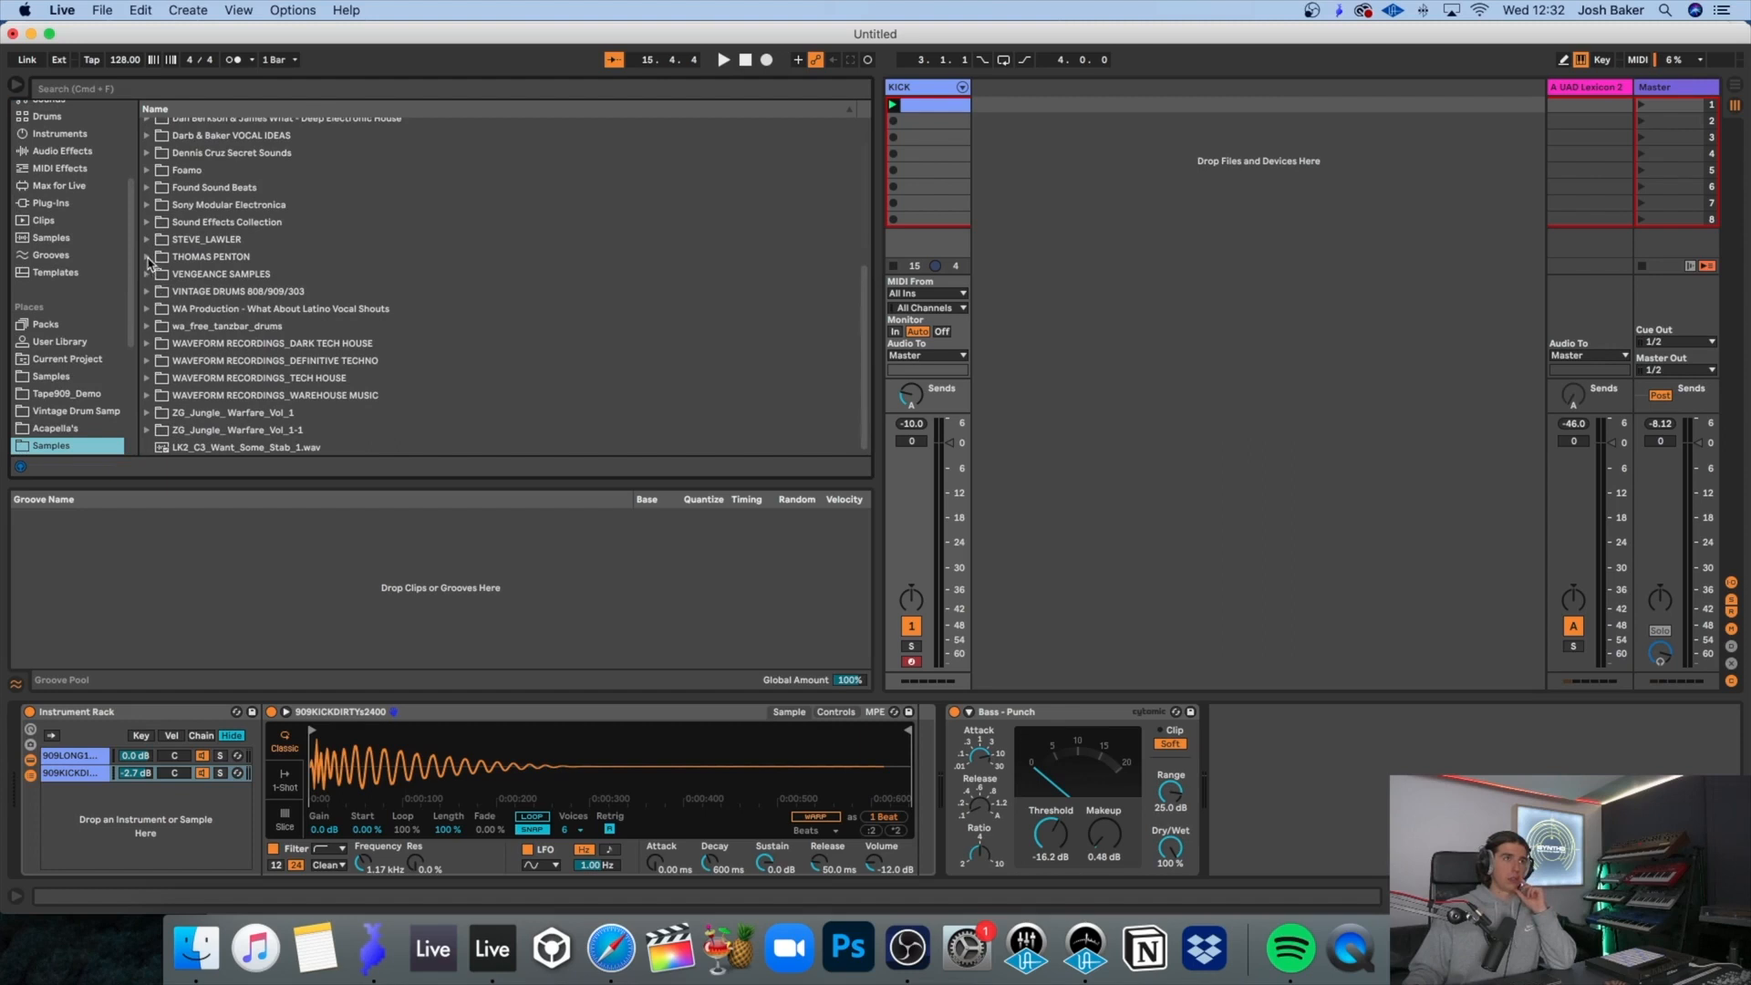
{"action": "left_click", "coordinate": [147, 258]}
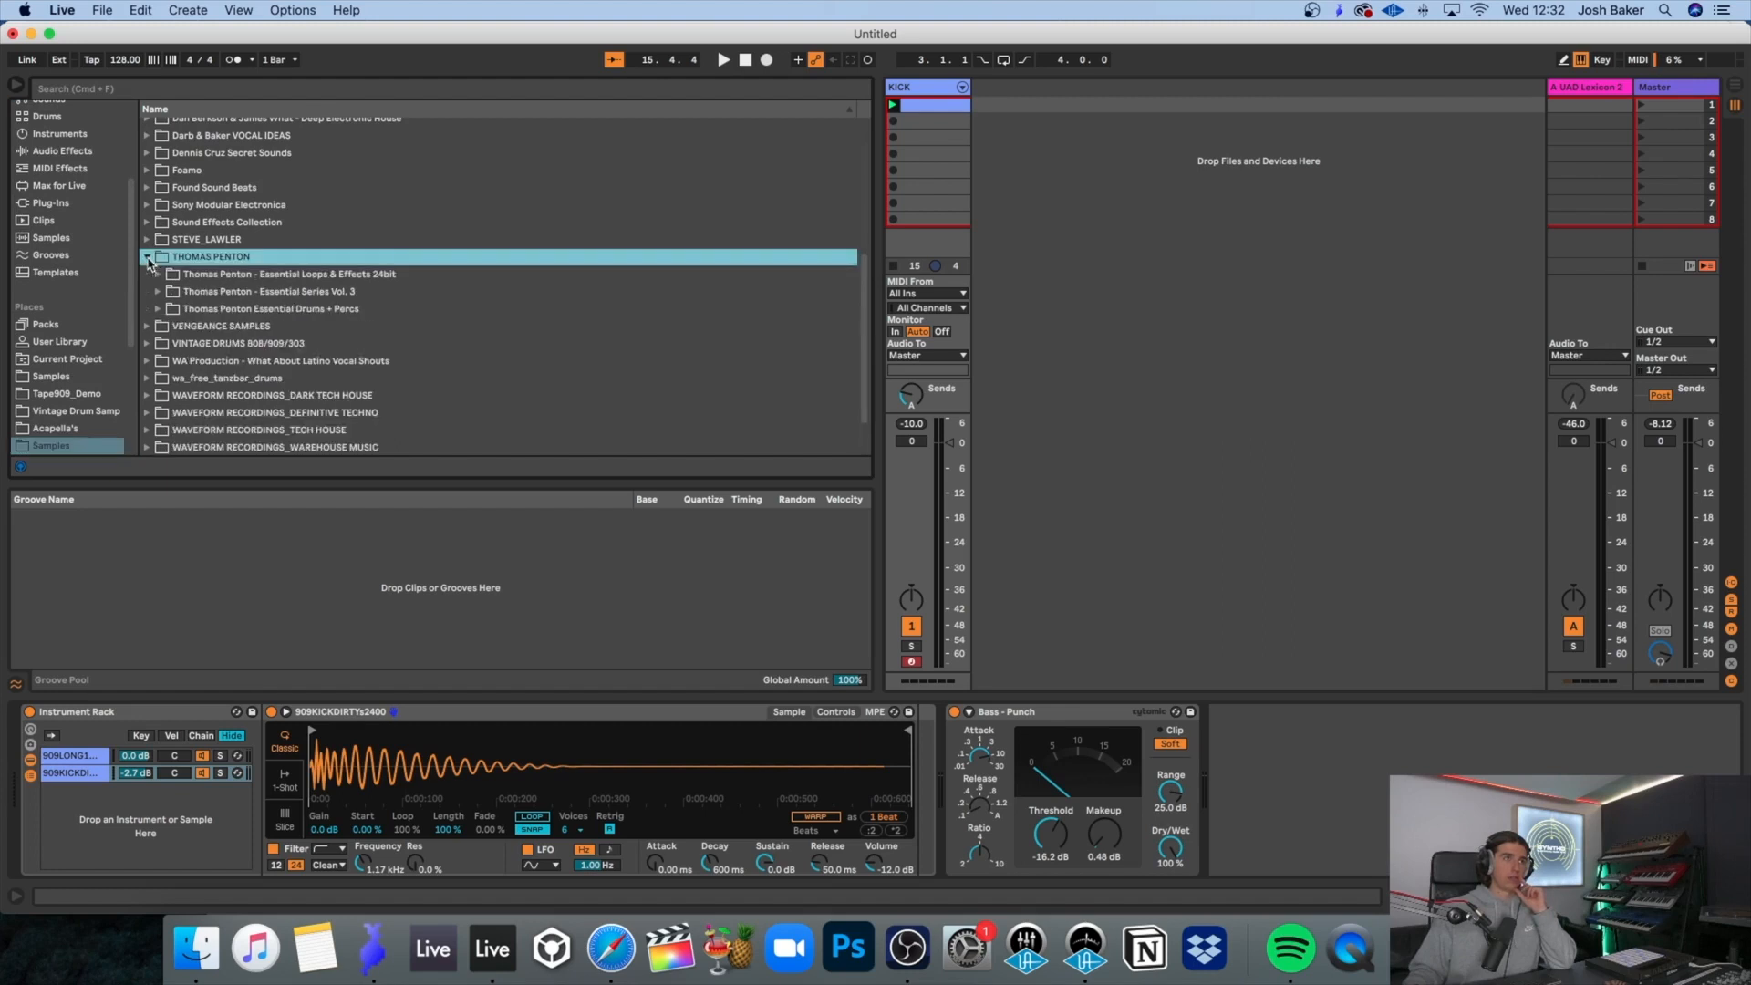
{"action": "left_click", "coordinate": [158, 309]}
{"action": "left_click", "coordinate": [159, 310]}
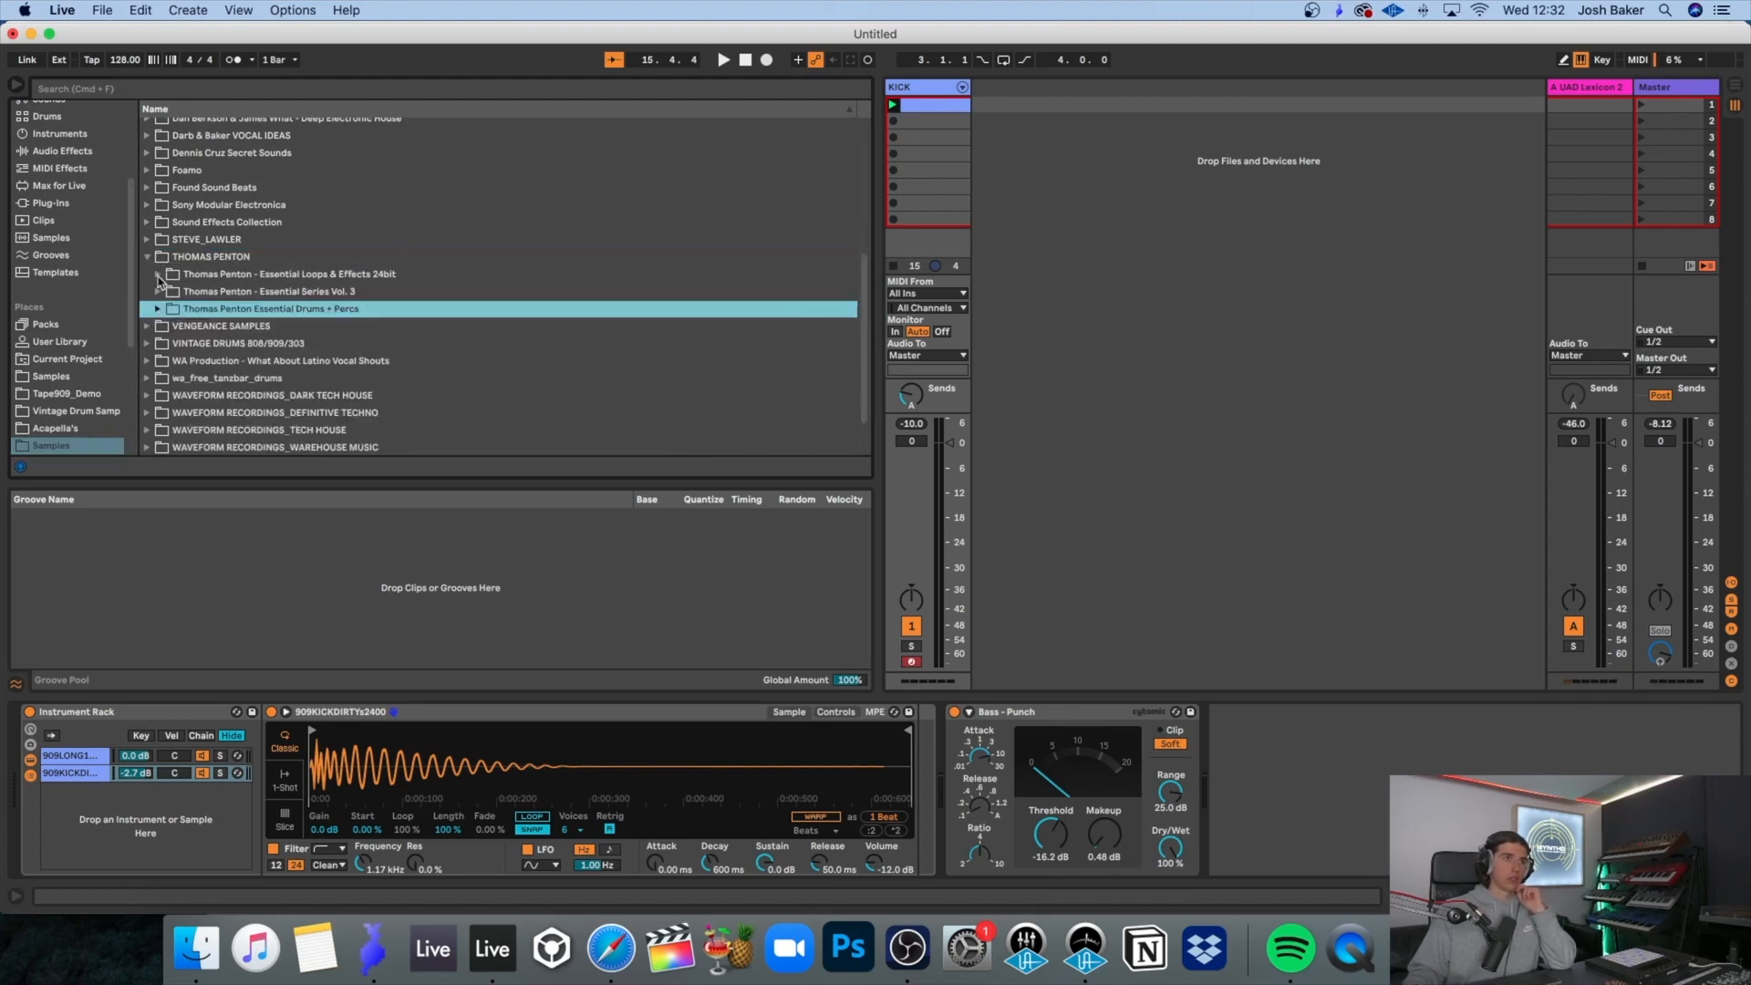
{"action": "left_click", "coordinate": [158, 274]}
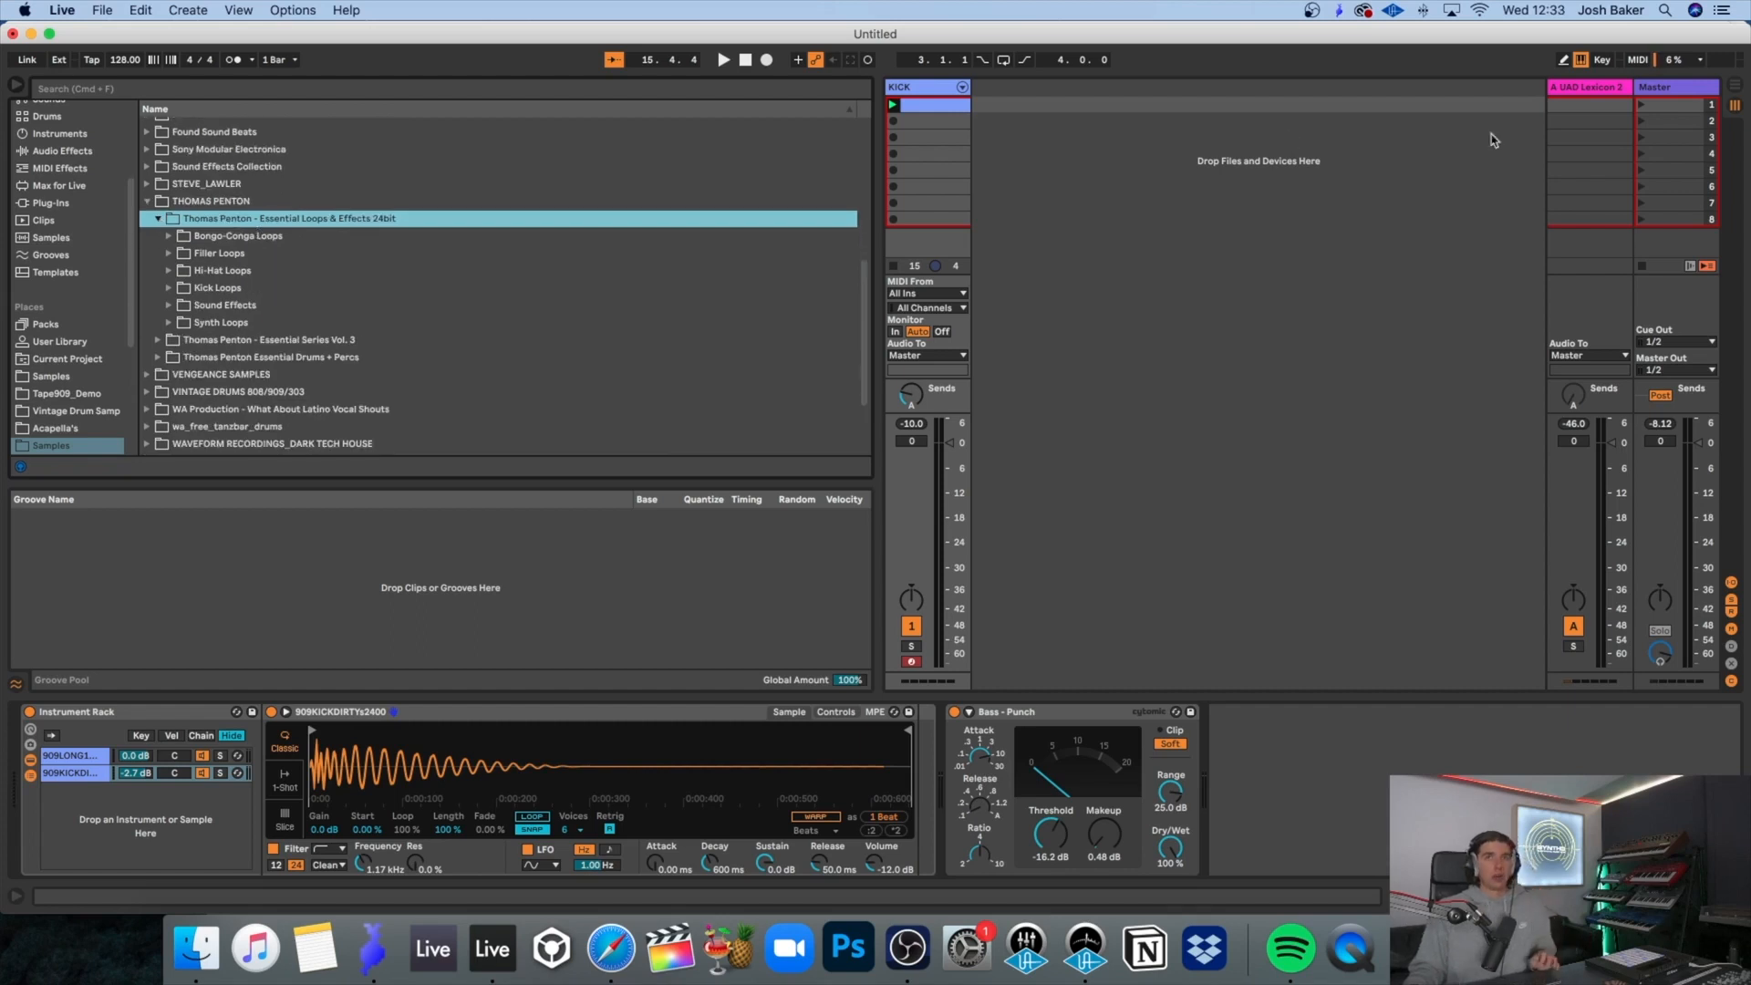
Step: Switch to Arrangement View, loop the first eight bars from 1.1.1 and check the playback briefly
{"action": "key", "text": "Tab"}
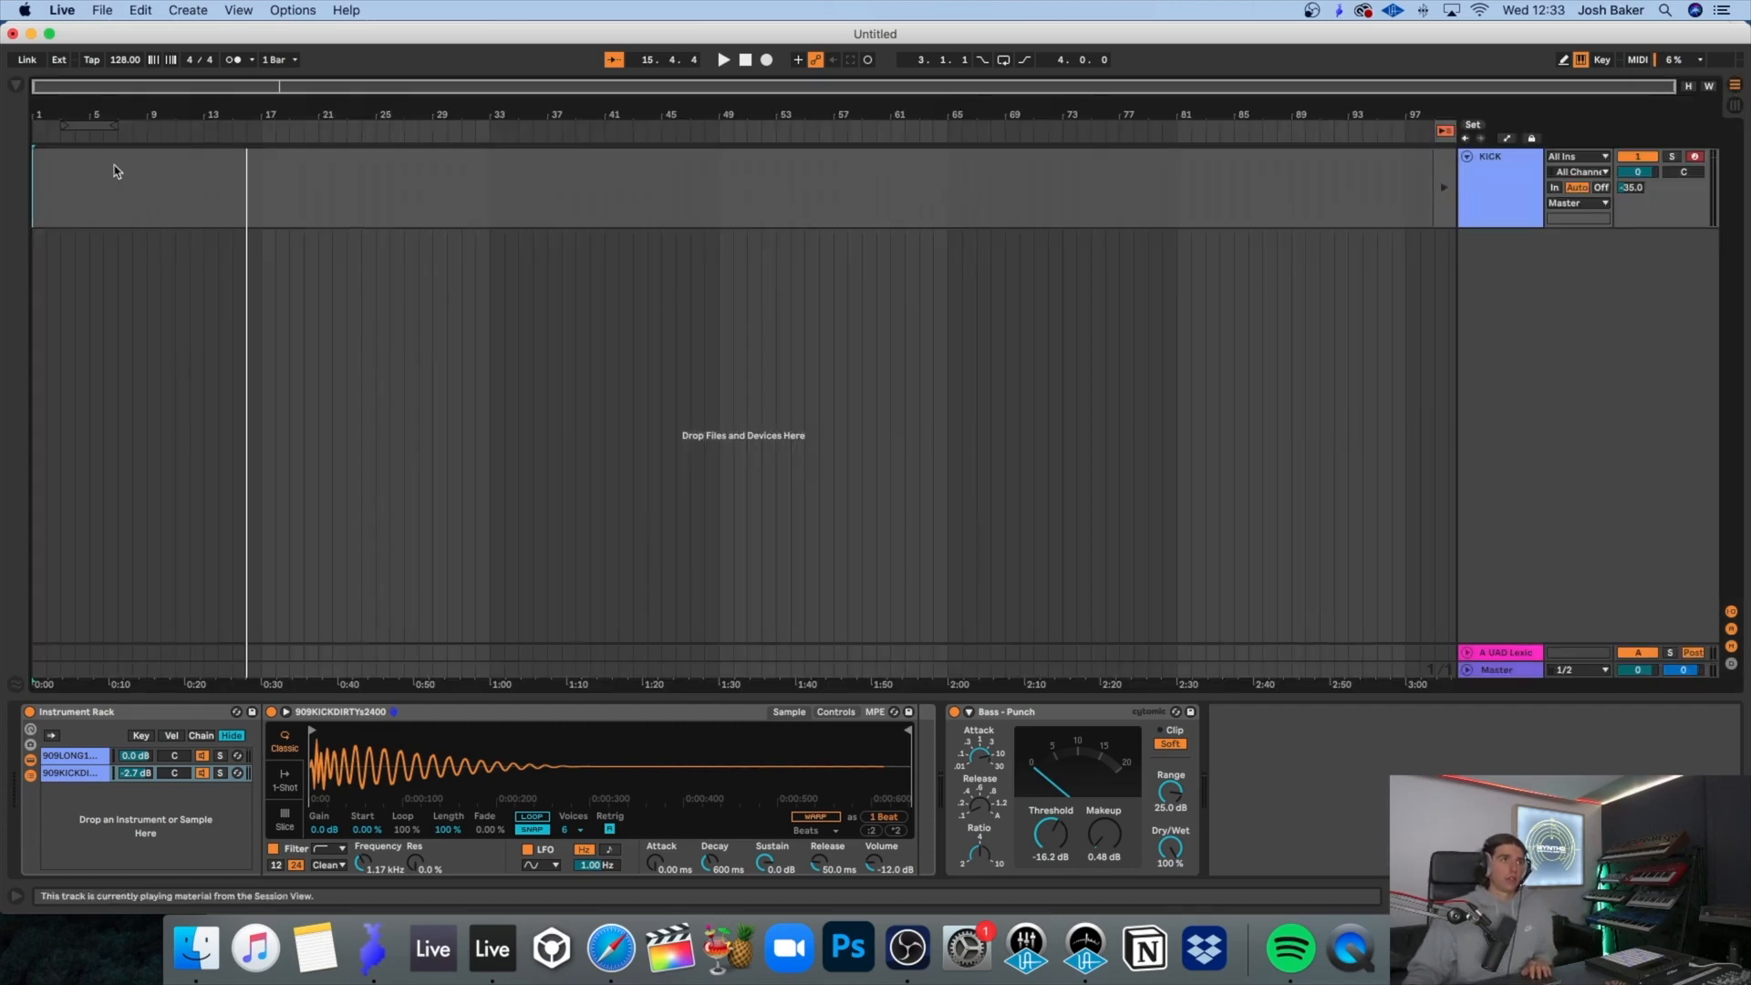
{"action": "left_click_drag", "start_coordinate": [110, 126], "coordinate": [148, 126]}
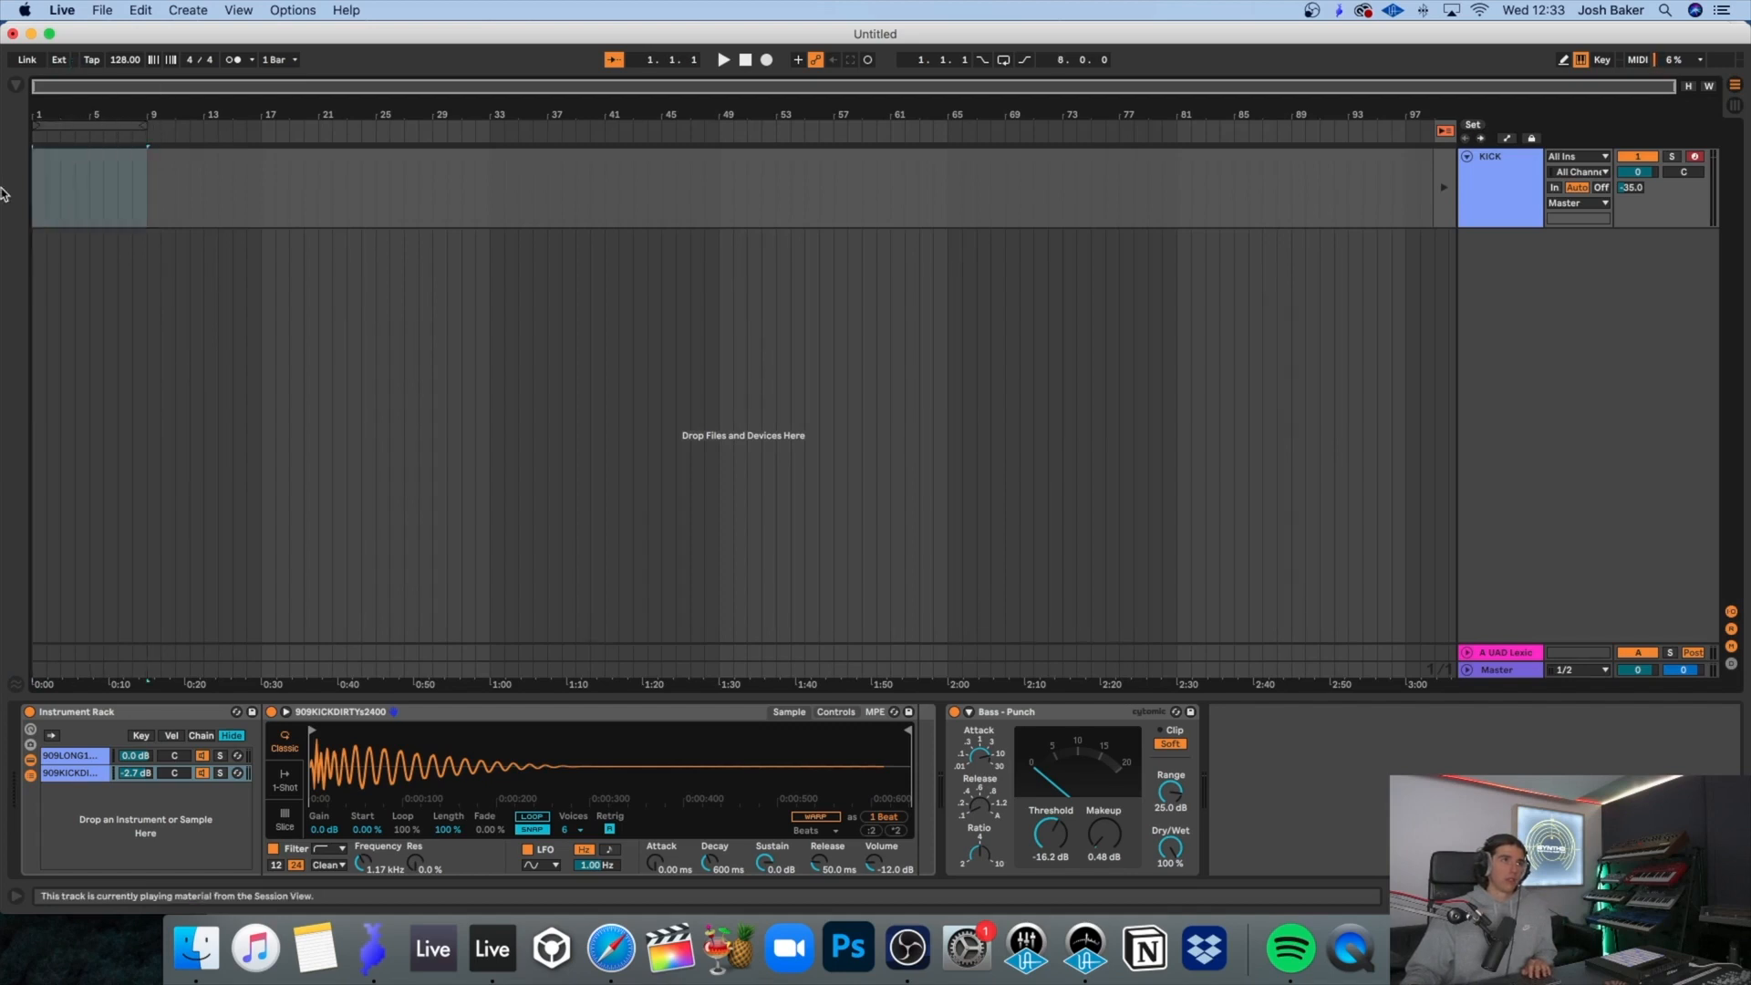
{"action": "key", "text": "super+l"}
{"action": "key", "text": "space"}
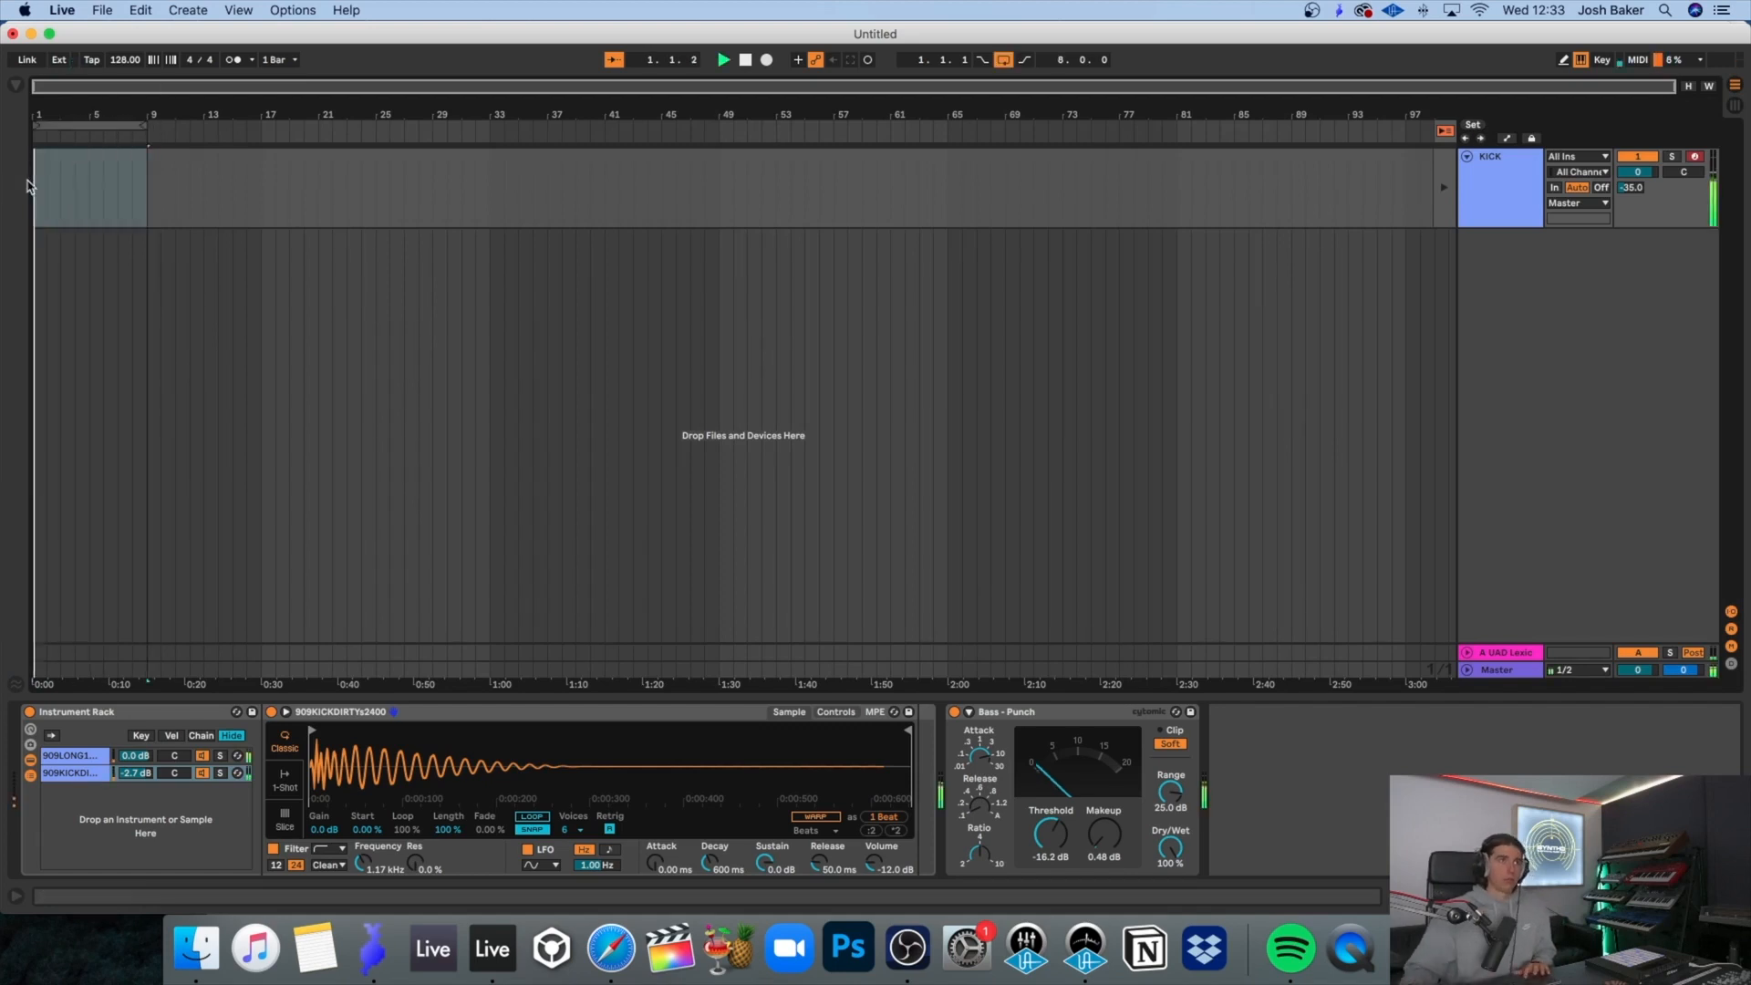
{"action": "key", "text": "space"}
Step: Reopen the browser, audition files in Bongo-Conga Loops and place BONGO-CONGA LOOP19 at bar 1 on a new audio track
{"action": "left_click", "coordinate": [17, 85]}
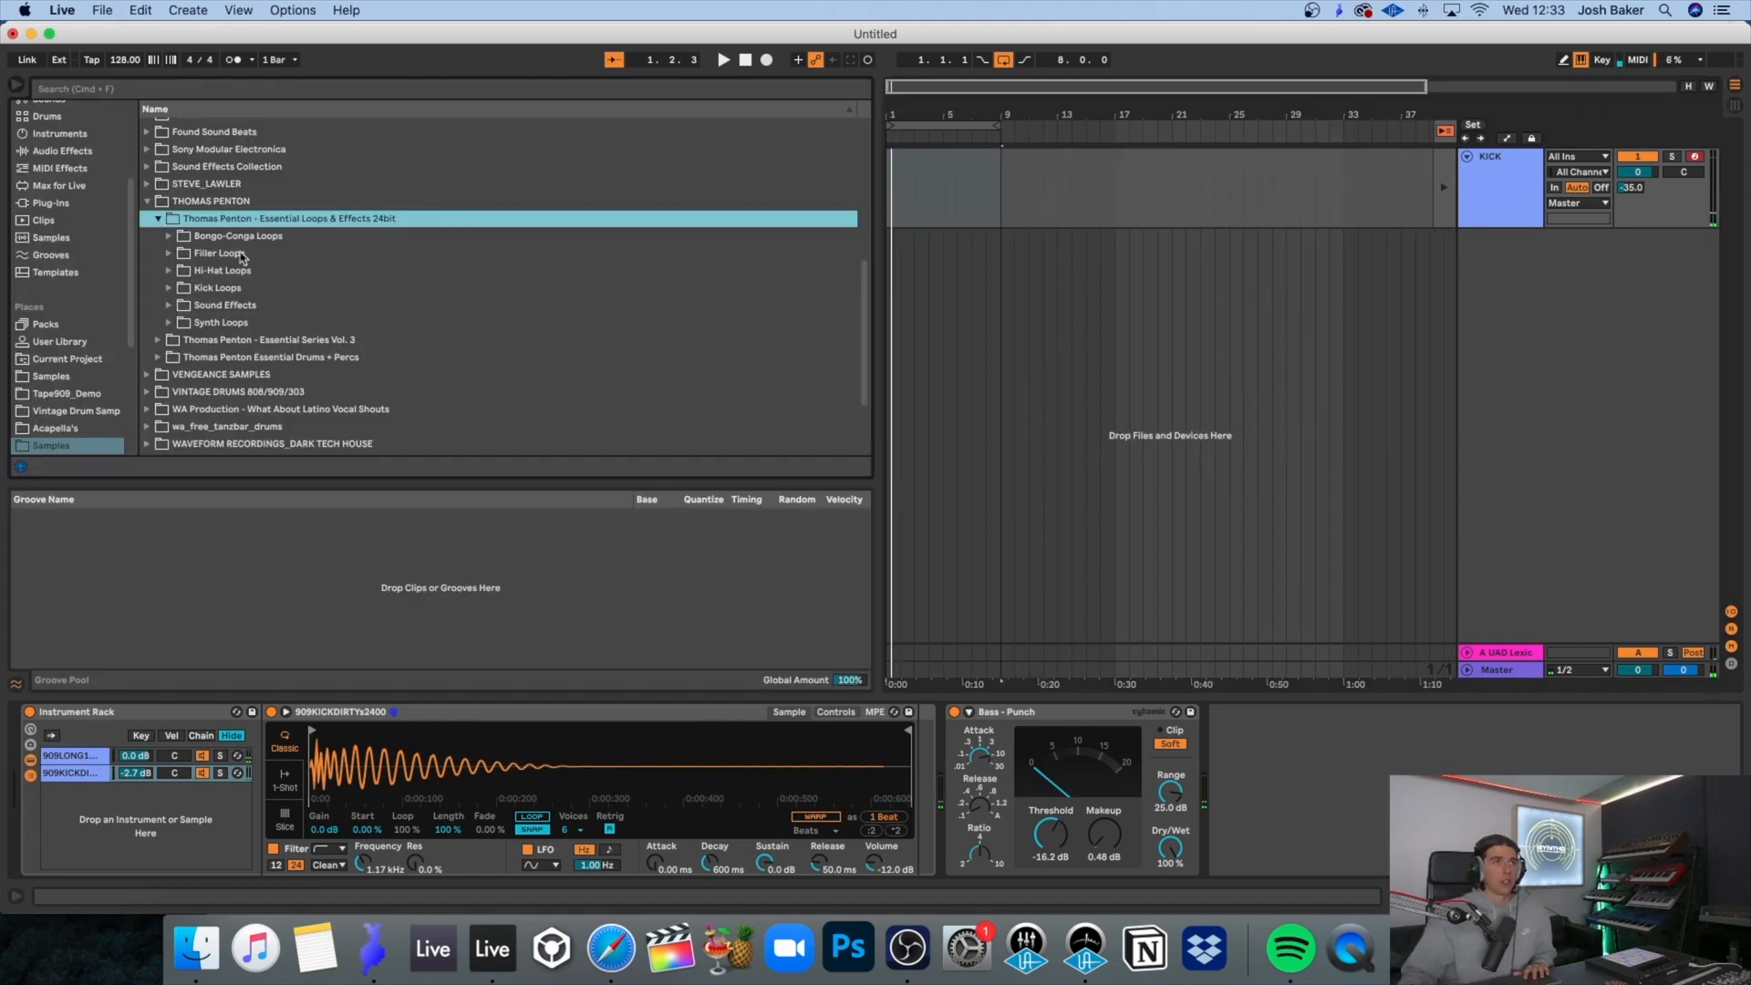
{"action": "left_click", "coordinate": [191, 238]}
{"action": "left_click", "coordinate": [254, 256]}
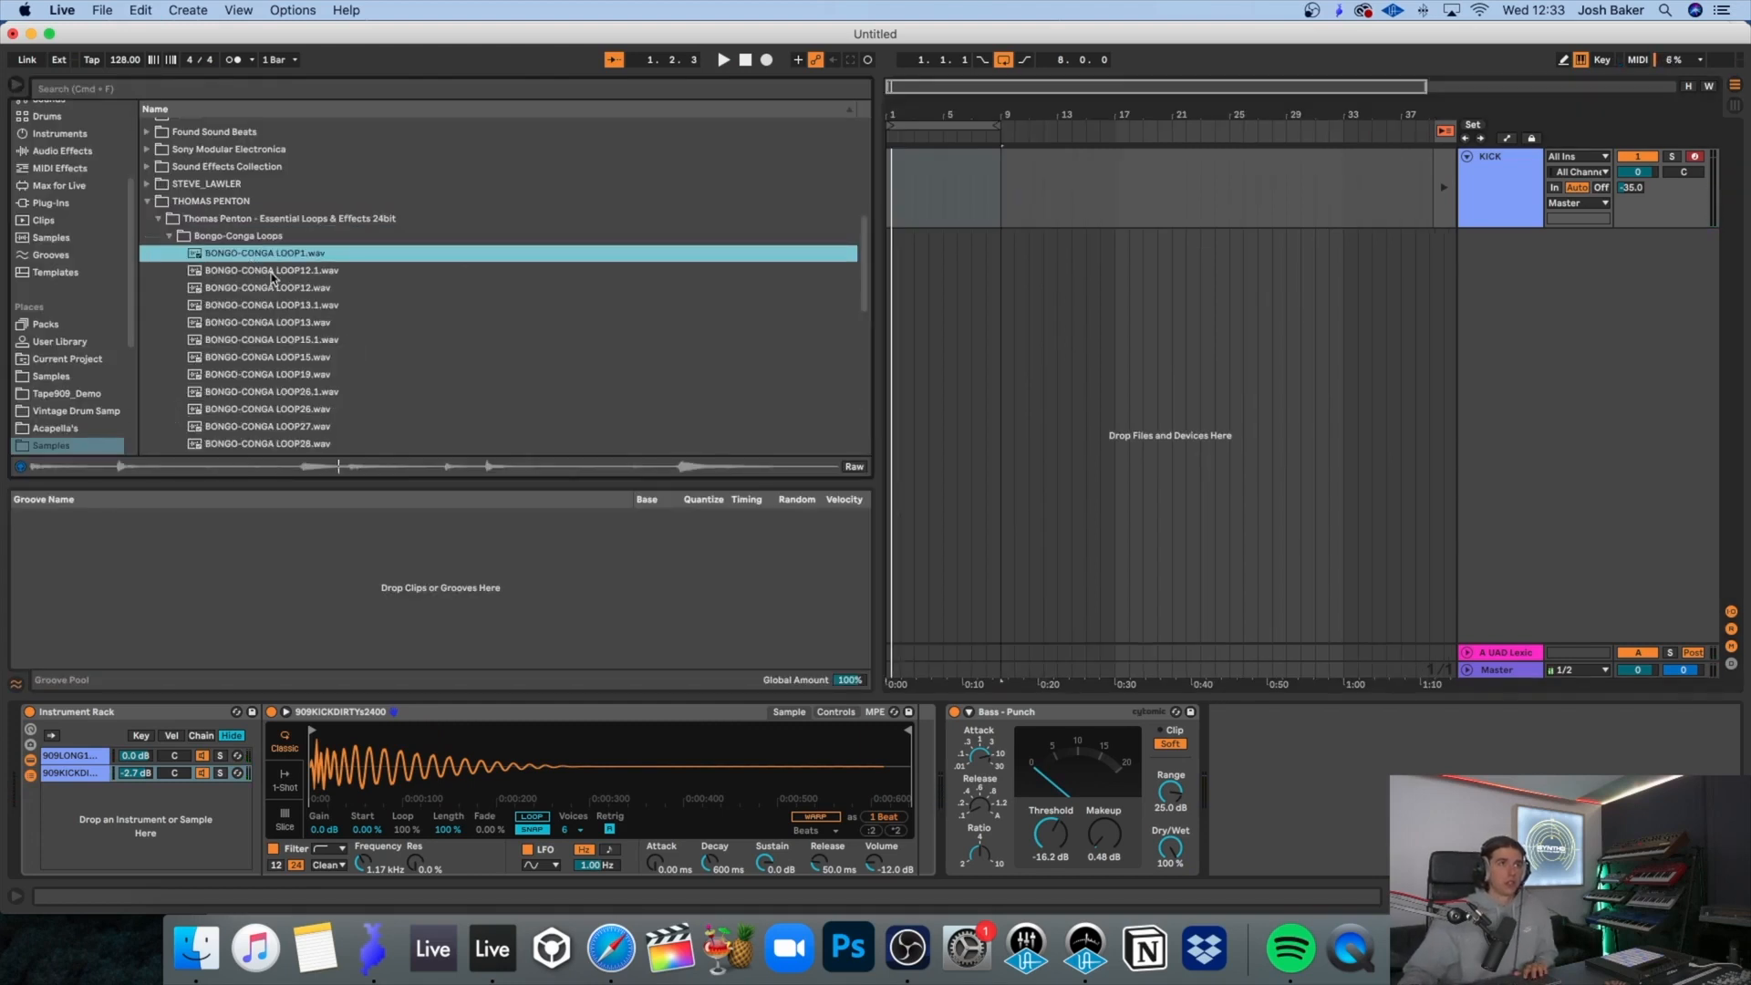
{"action": "left_click", "coordinate": [288, 375]}
{"action": "left_click", "coordinate": [284, 409]}
{"action": "left_click_drag", "start_coordinate": [277, 382], "coordinate": [895, 274]}
Step: Audition the next bongo-conga loops and place BONGO-CONGA LOOP28 at bar 3 on the bongo track
{"action": "left_click", "coordinate": [230, 416]}
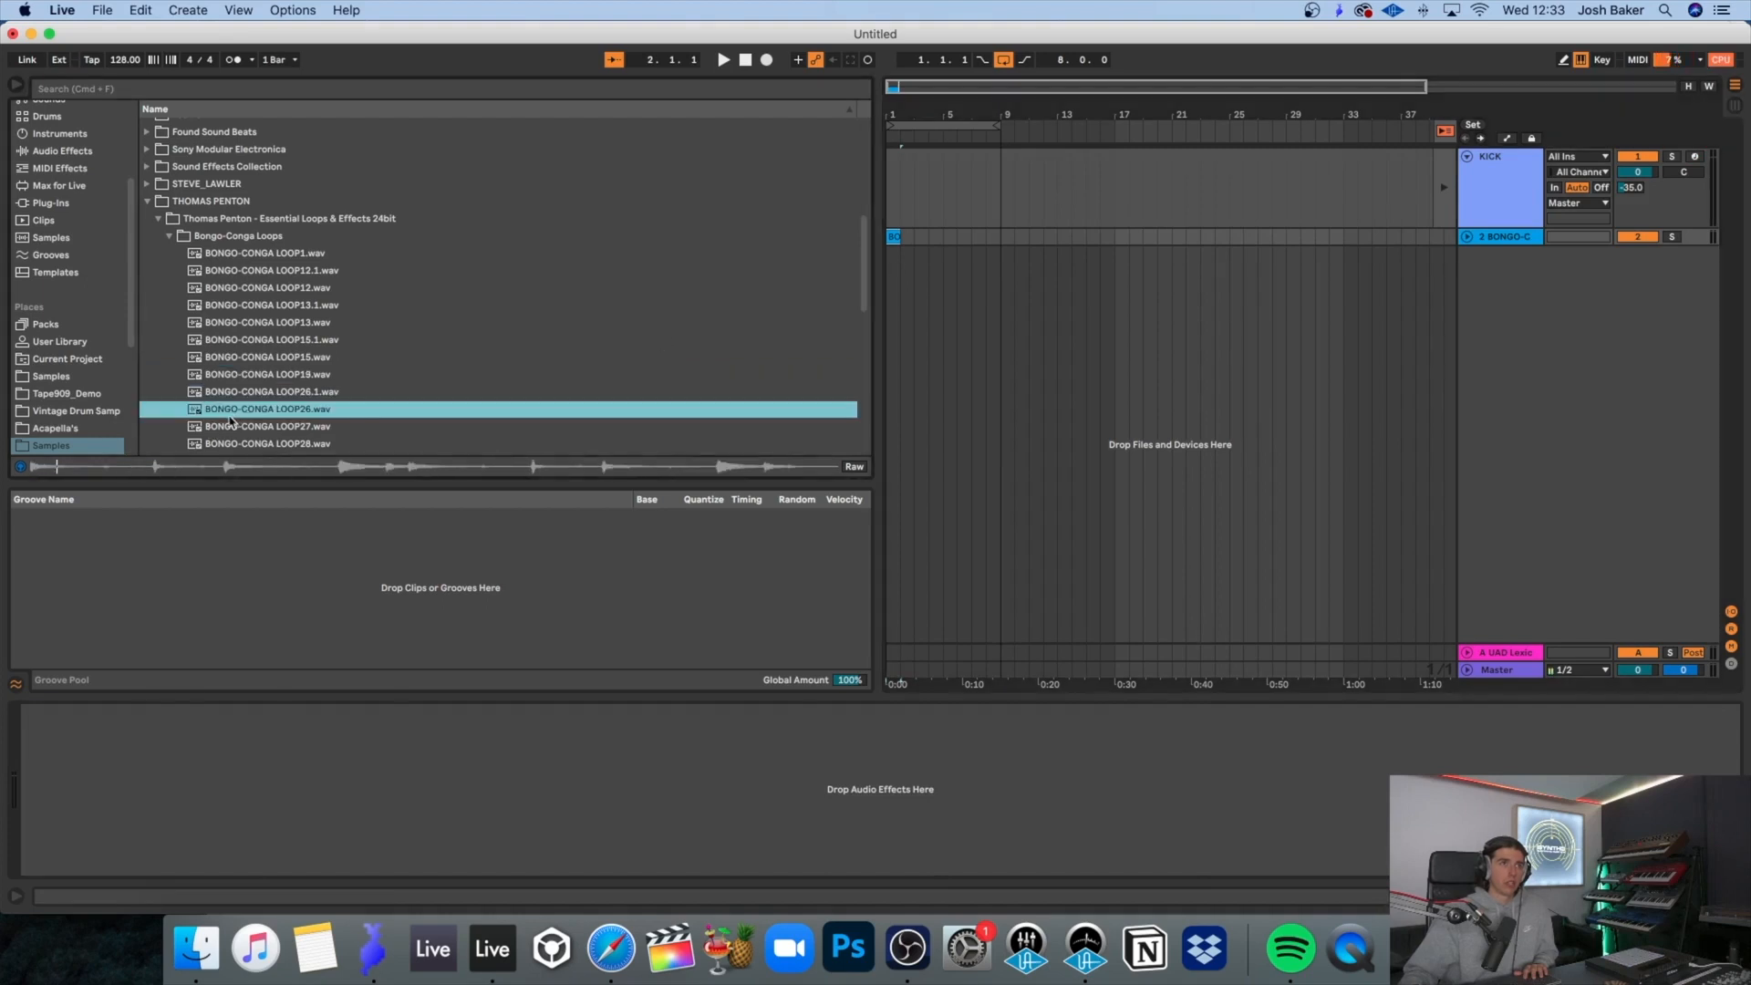
{"action": "left_click", "coordinate": [243, 426]}
{"action": "left_click", "coordinate": [254, 445]}
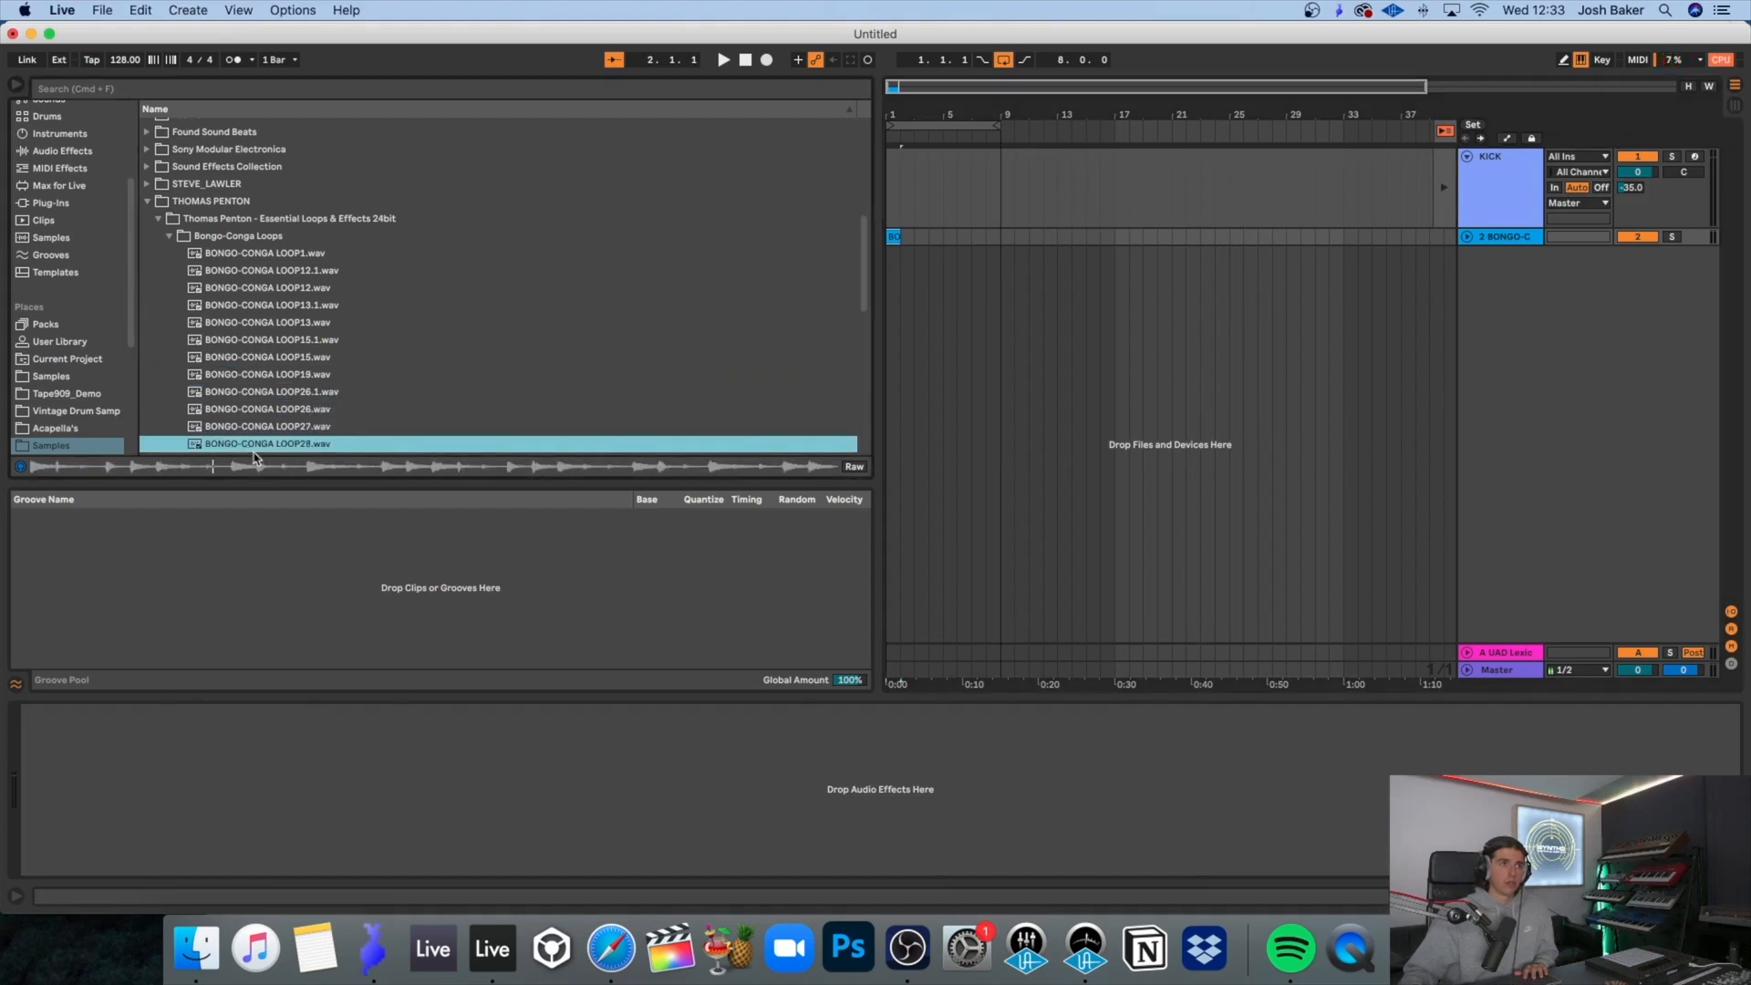
{"action": "left_click_drag", "start_coordinate": [254, 451], "coordinate": [918, 243]}
Step: Audition the remaining bongo-conga loops and place a third one at bar 5 on the bongo track
{"action": "scroll", "coordinate": [330, 335], "scroll_direction": "down", "scroll_amount": 2}
{"action": "scroll", "coordinate": [330, 335], "scroll_direction": "down", "scroll_amount": 1}
{"action": "left_click", "coordinate": [320, 354]}
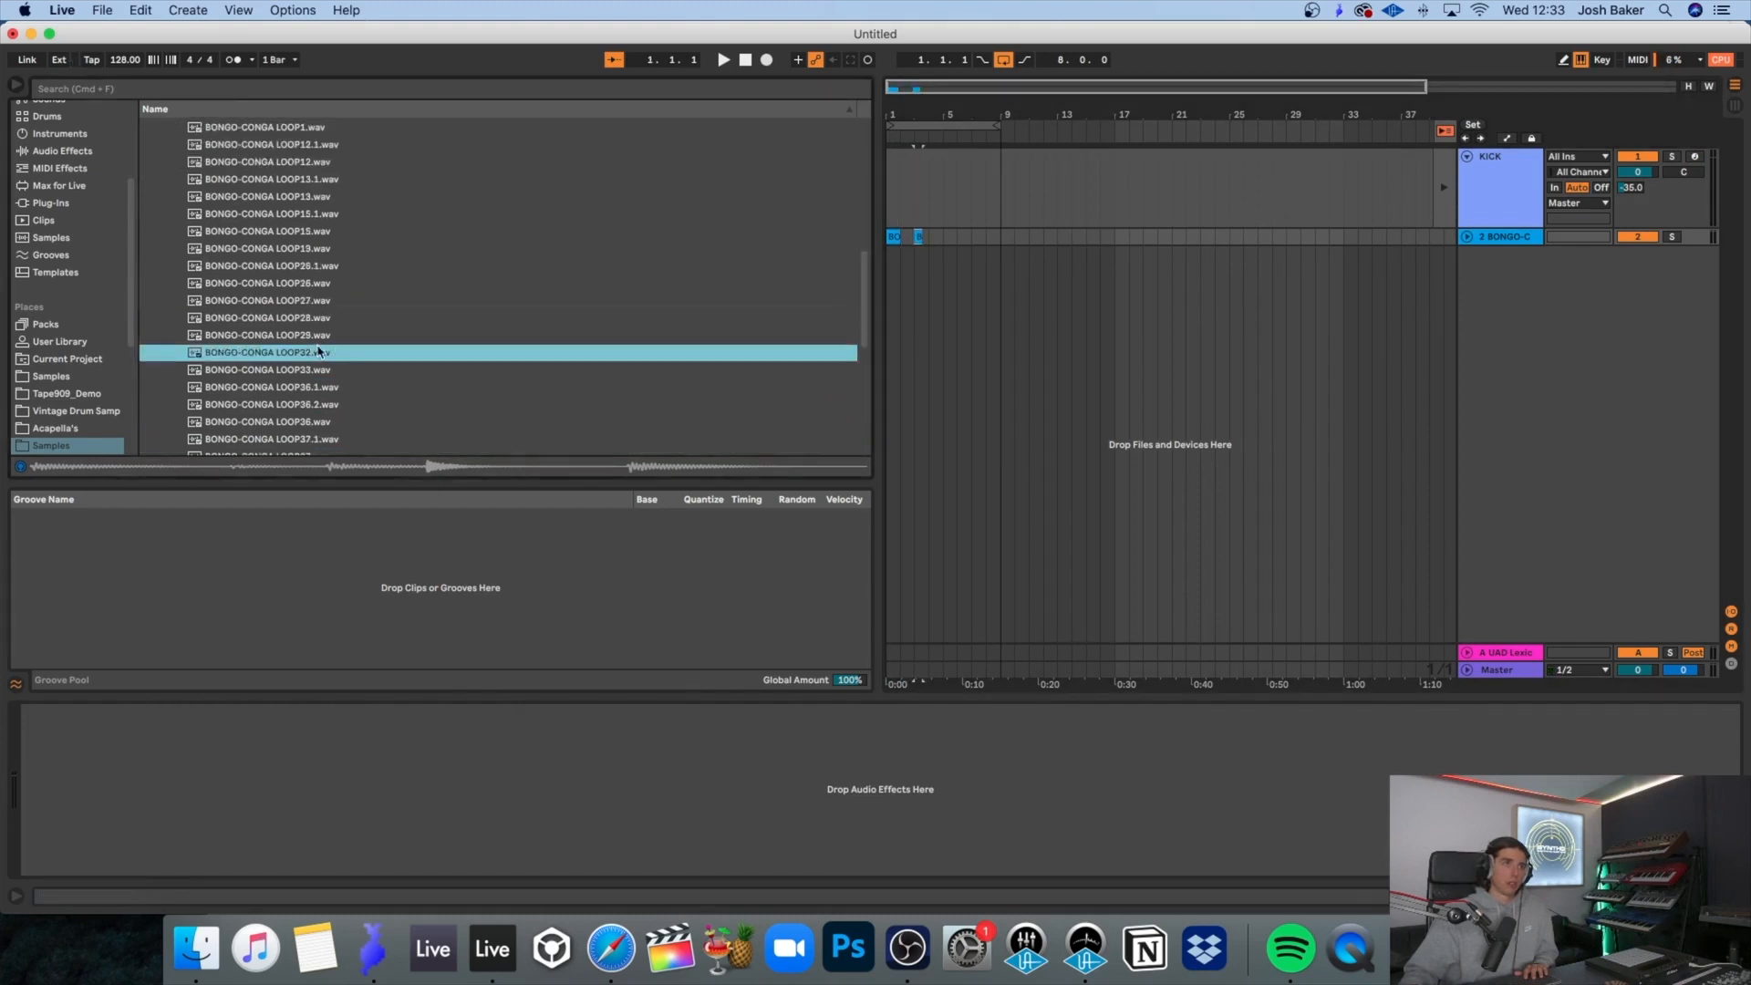
{"action": "left_click", "coordinate": [307, 405]}
{"action": "scroll", "coordinate": [314, 425], "scroll_direction": "down", "scroll_amount": 2}
{"action": "left_click", "coordinate": [302, 416]}
{"action": "left_click", "coordinate": [278, 398]}
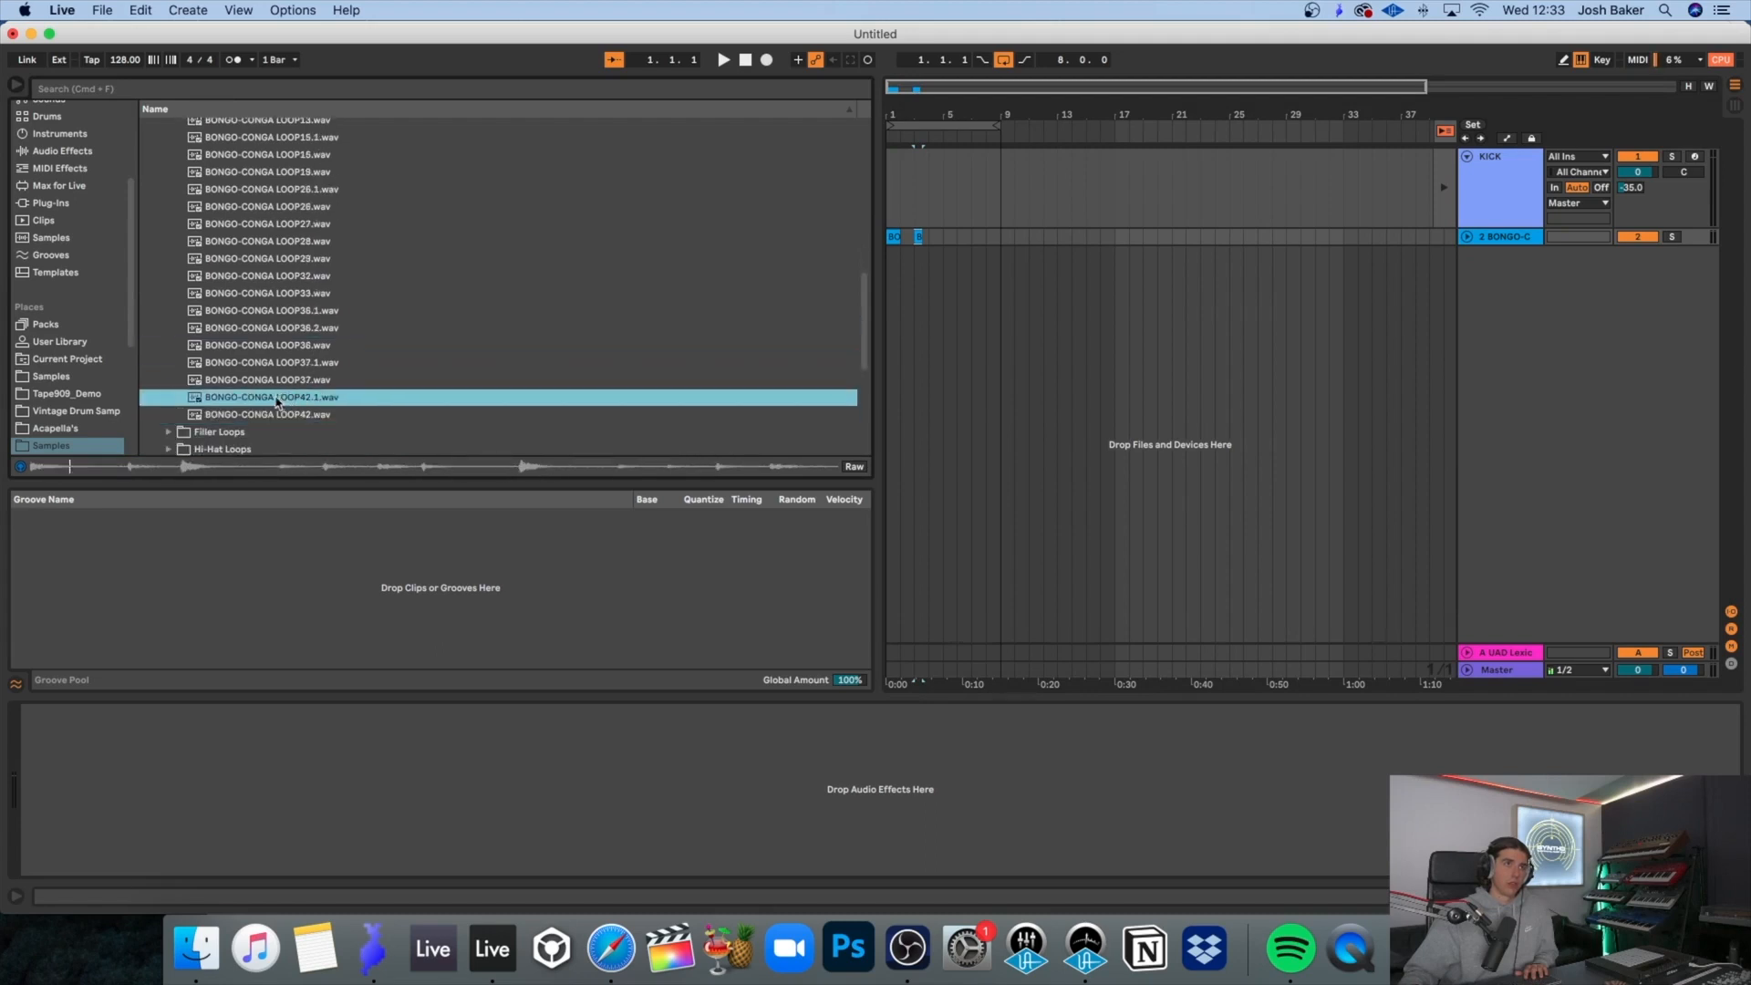
{"action": "left_click", "coordinate": [248, 381]}
{"action": "left_click", "coordinate": [258, 345]}
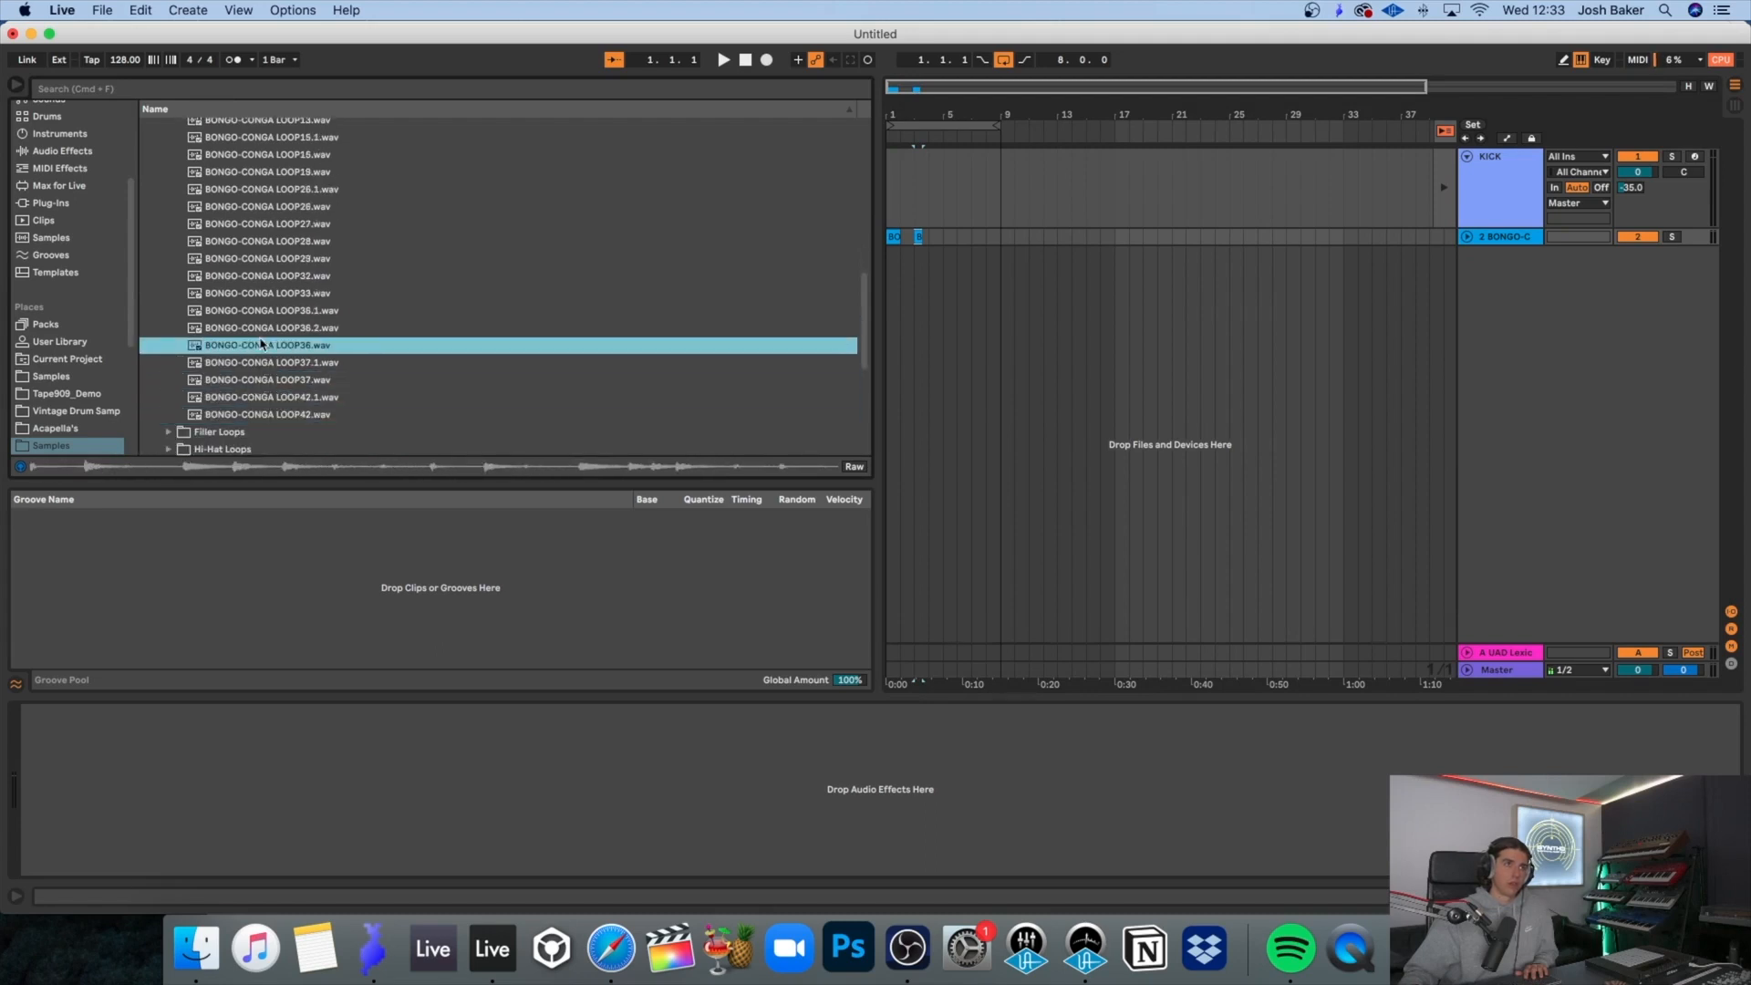
{"action": "left_click", "coordinate": [272, 245]}
{"action": "left_click", "coordinate": [945, 239]}
Step: Collapse the Essential Loops & Effects pack and open the percussion loops various folder in Thomas Penton Essential Drums + Percs
{"action": "scroll", "coordinate": [428, 219], "scroll_direction": "up", "scroll_amount": 5}
{"action": "scroll", "coordinate": [203, 355], "scroll_direction": "up", "scroll_amount": 2}
{"action": "scroll", "coordinate": [180, 387], "scroll_direction": "down", "scroll_amount": 2}
{"action": "left_click", "coordinate": [159, 210]}
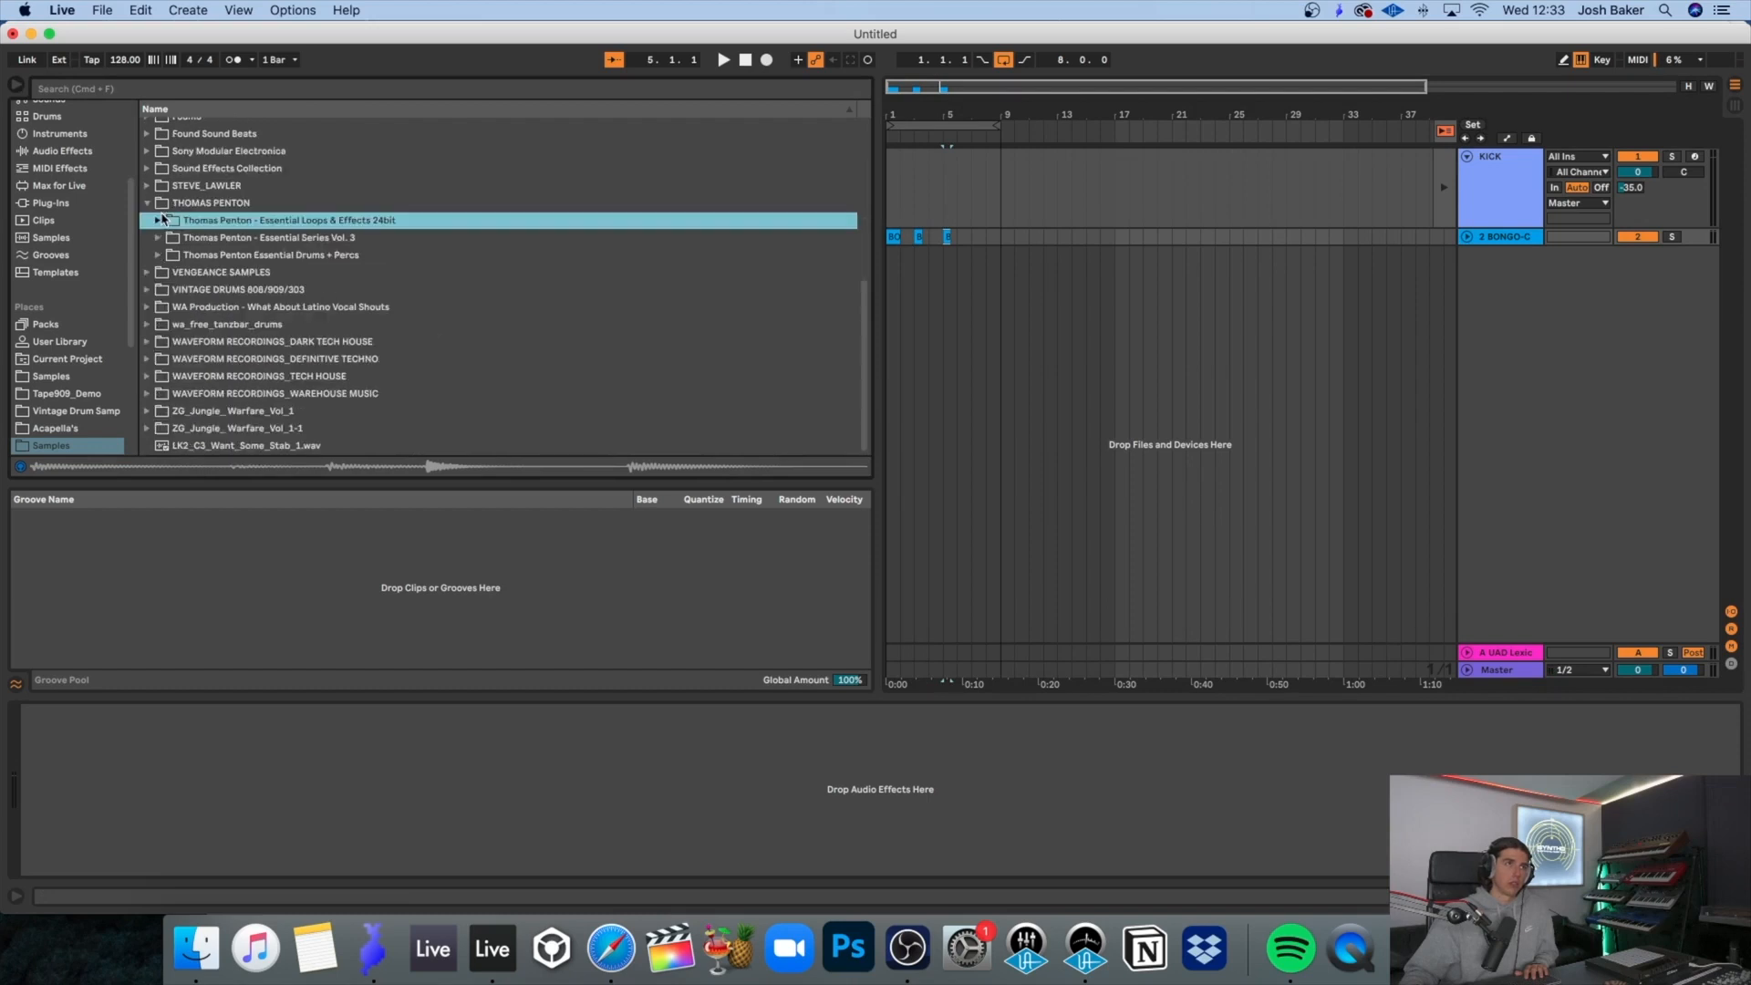
{"action": "left_click", "coordinate": [160, 219]}
{"action": "left_click", "coordinate": [158, 222]}
{"action": "left_click", "coordinate": [158, 238]}
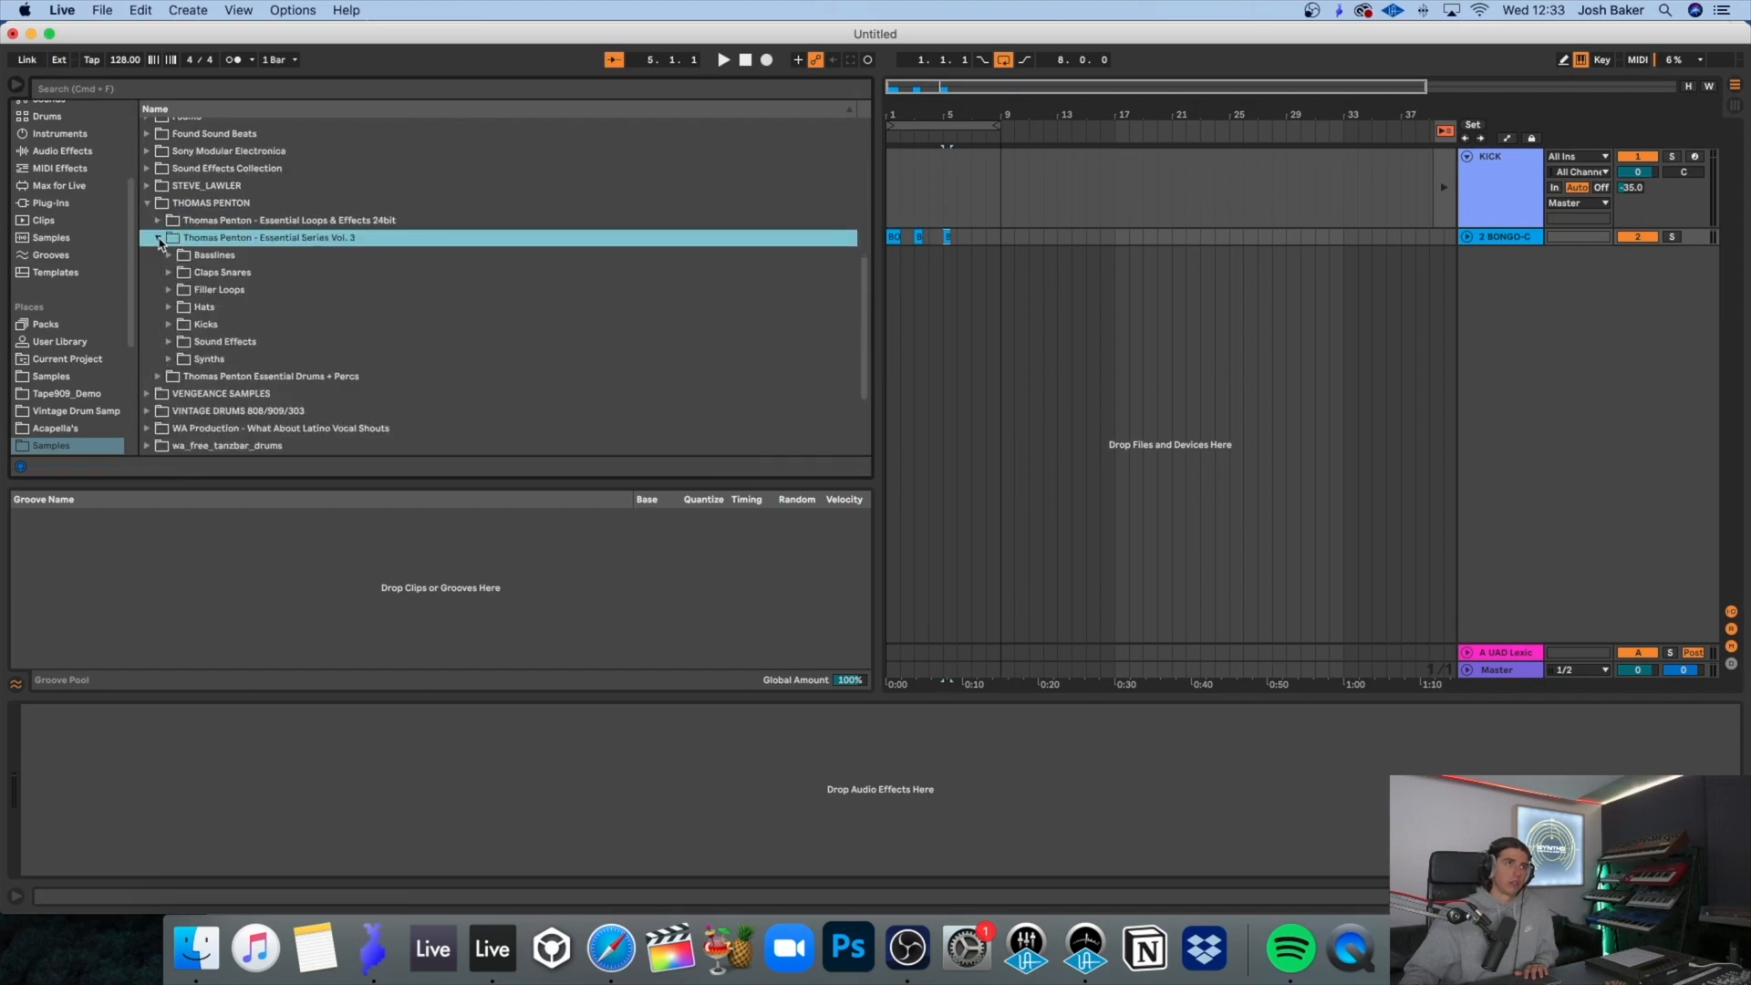
{"action": "left_click", "coordinate": [159, 238]}
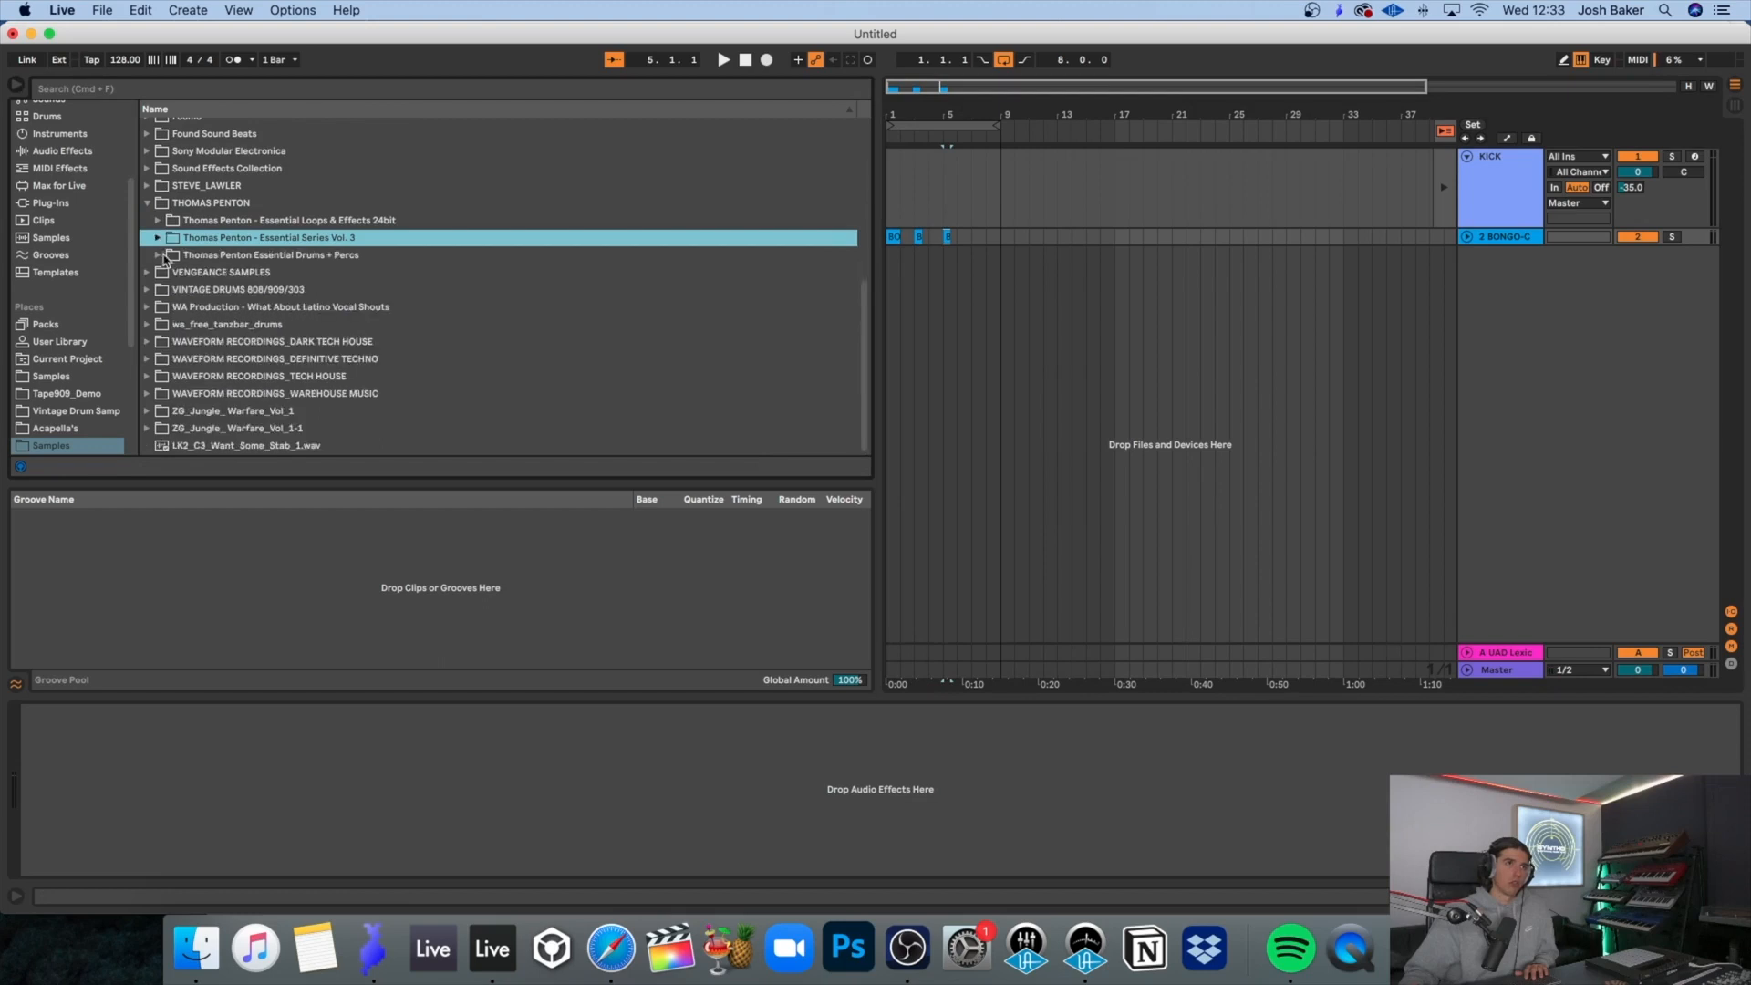
{"action": "left_click", "coordinate": [160, 255]}
{"action": "left_click", "coordinate": [172, 345]}
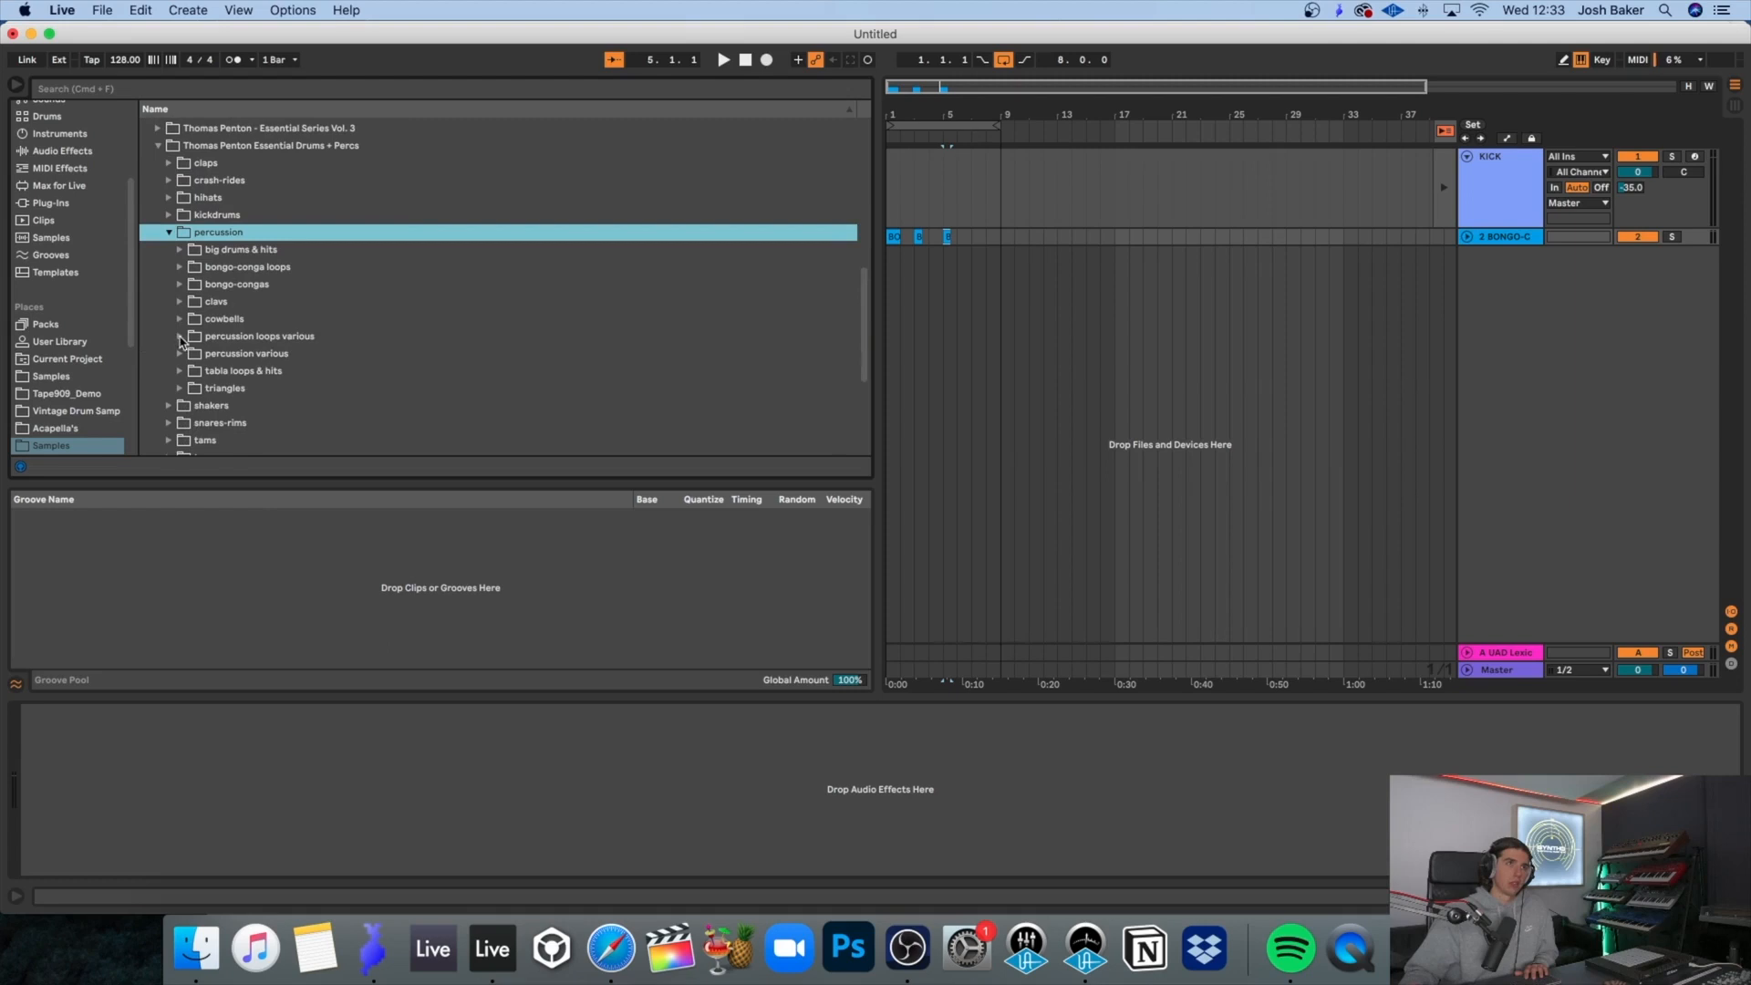
{"action": "left_click", "coordinate": [182, 341]}
Step: Audition the various percussion loops and place PERCUSSION LOOP VARIOUS20 at bar 7 on the bongo track
{"action": "left_click", "coordinate": [305, 390]}
{"action": "left_click", "coordinate": [303, 341]}
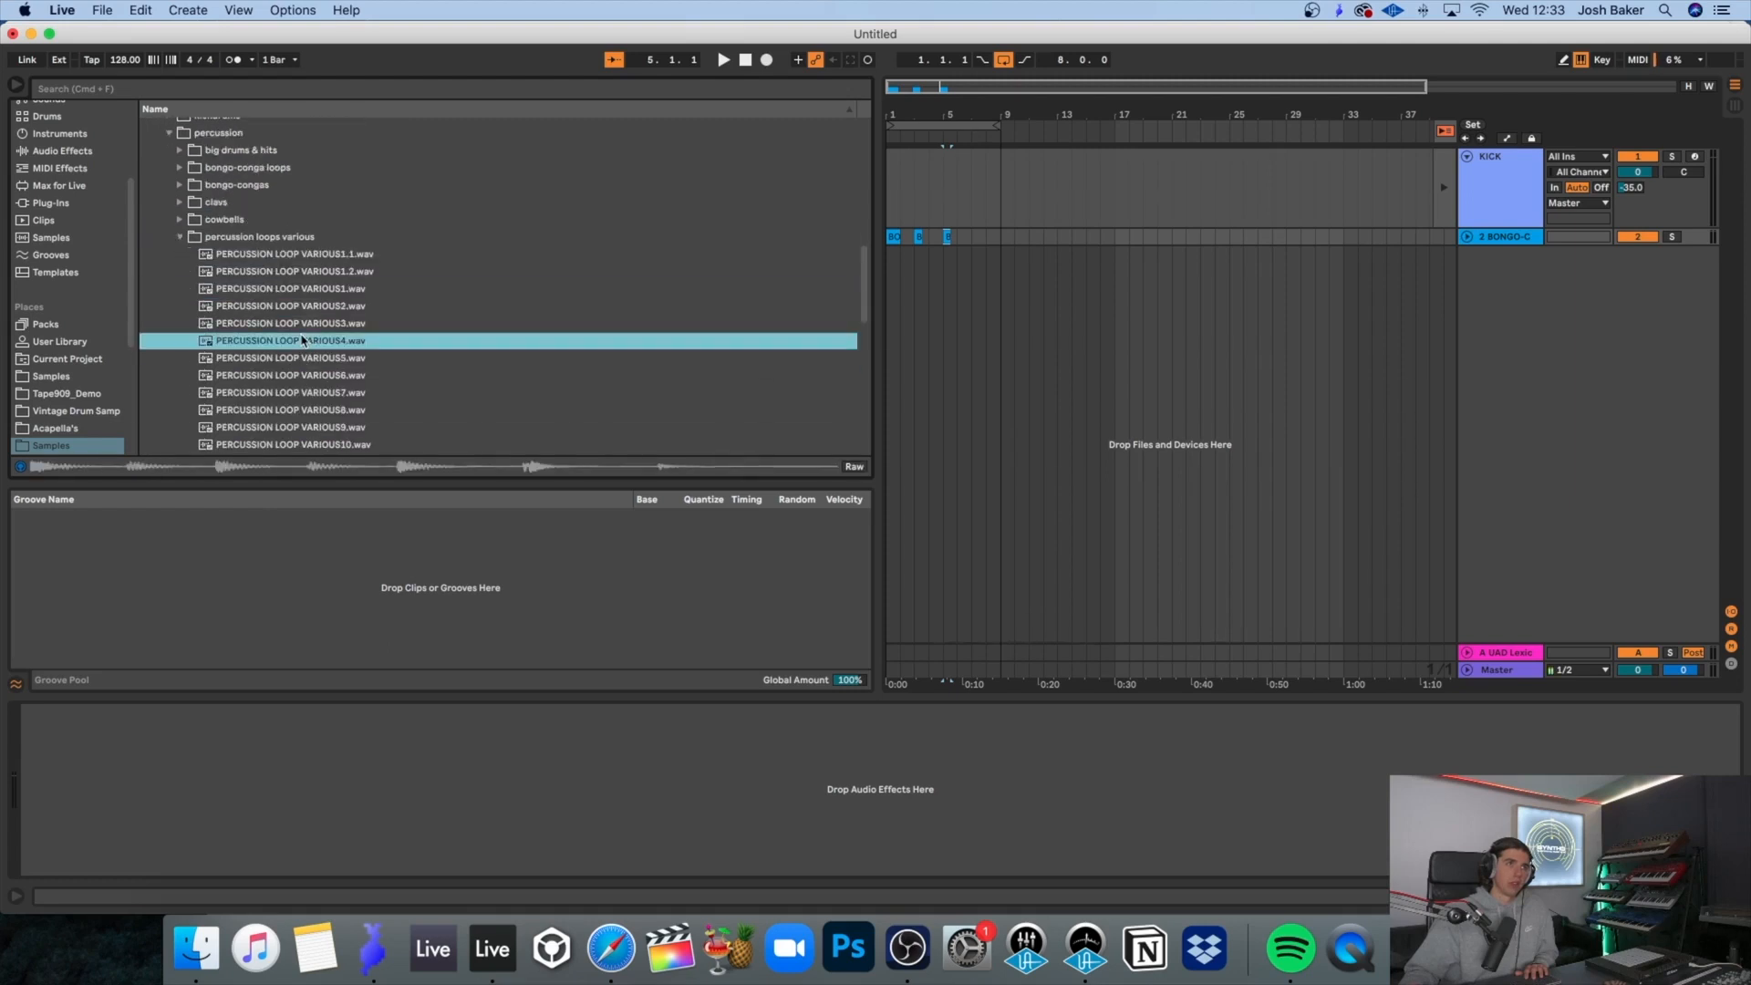
{"action": "scroll", "coordinate": [302, 336], "scroll_direction": "down", "scroll_amount": 5}
{"action": "left_click", "coordinate": [302, 334]}
{"action": "scroll", "coordinate": [319, 354], "scroll_direction": "down", "scroll_amount": 3}
{"action": "left_click", "coordinate": [319, 351]}
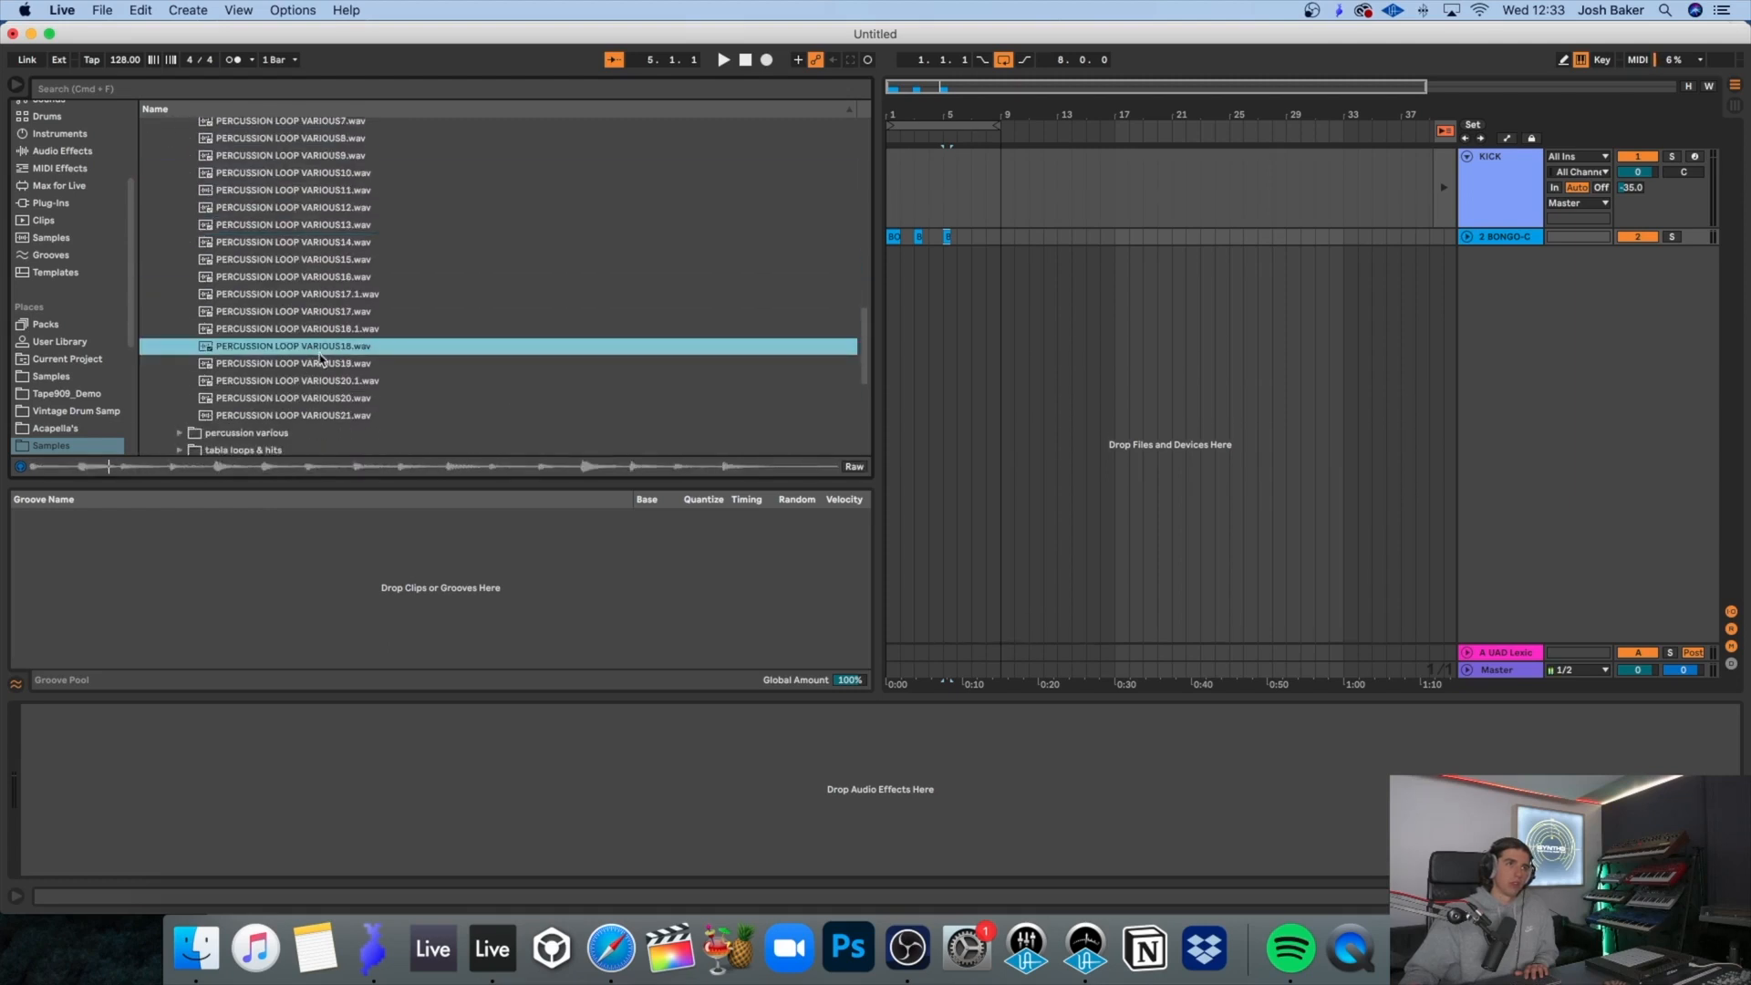
{"action": "left_click", "coordinate": [336, 400]}
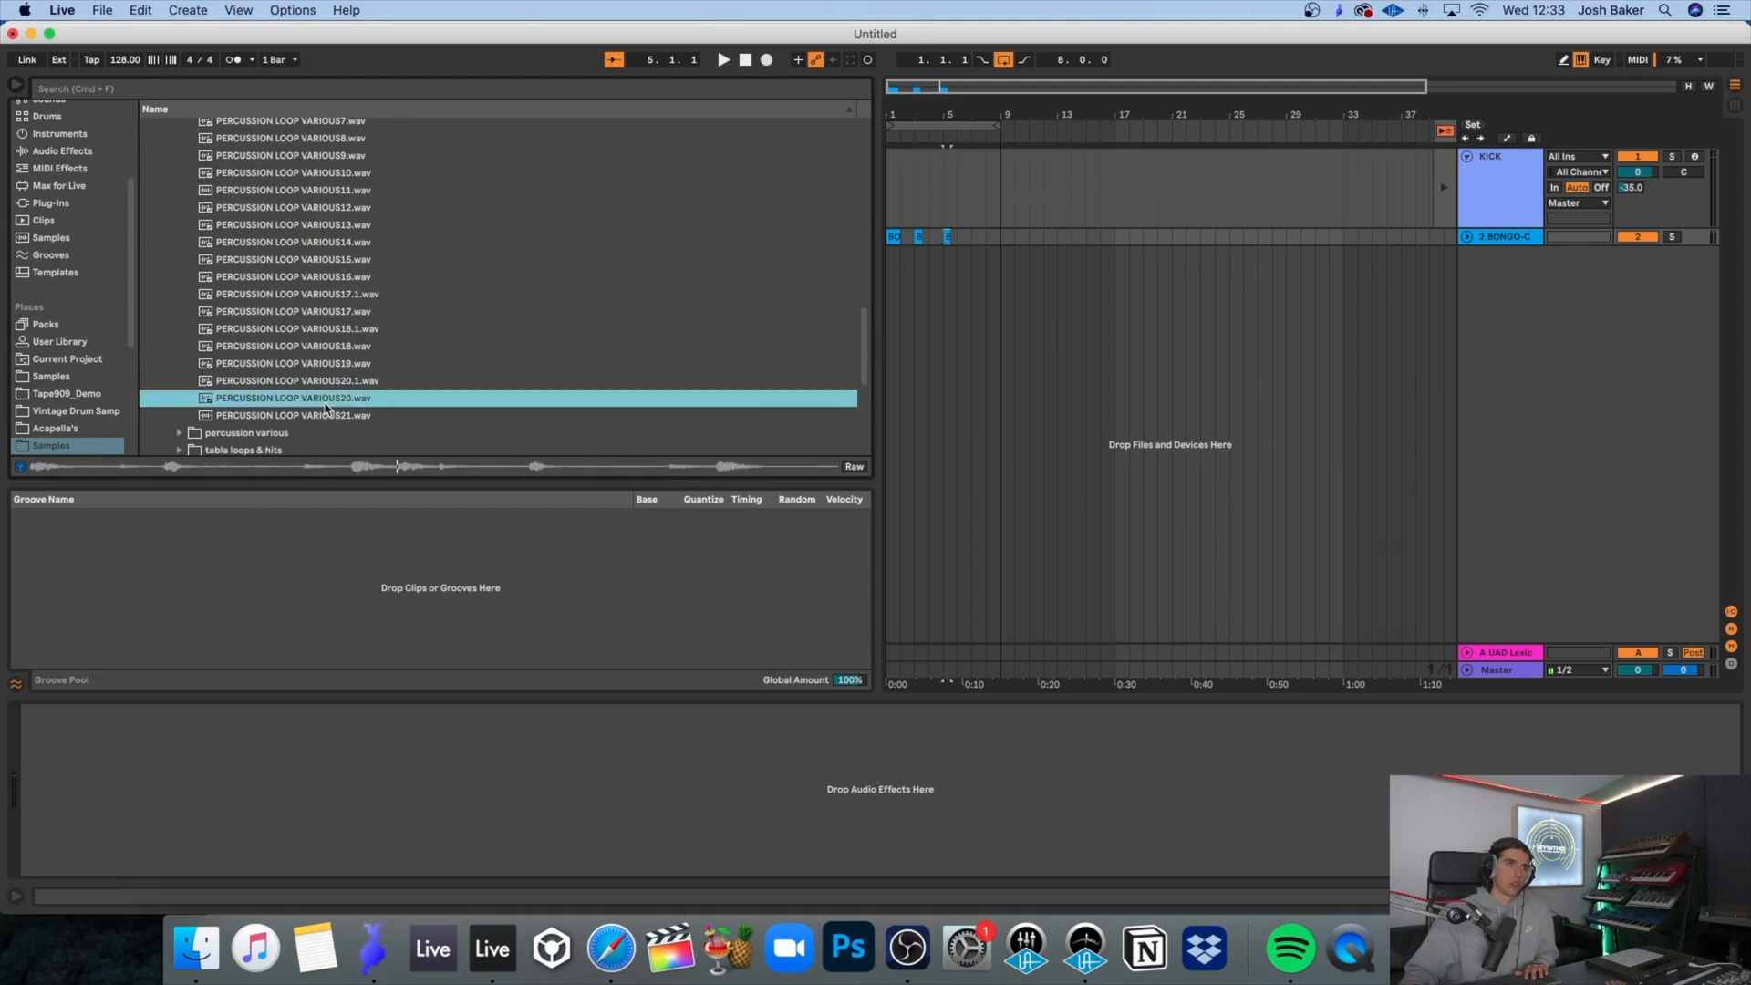
{"action": "mouse_move", "coordinate": [321, 407]}
{"action": "left_mouse_down"}
{"action": "mouse_move", "coordinate": [973, 259]}
{"action": "mouse_move", "coordinate": [972, 240]}
{"action": "left_mouse_up"}
Step: Hide the browser, unfold the bongo track and replace the first beat of its bar 1 clip with a BONGO-CONGA LOOP28 slice
{"action": "left_click", "coordinate": [14, 88]}
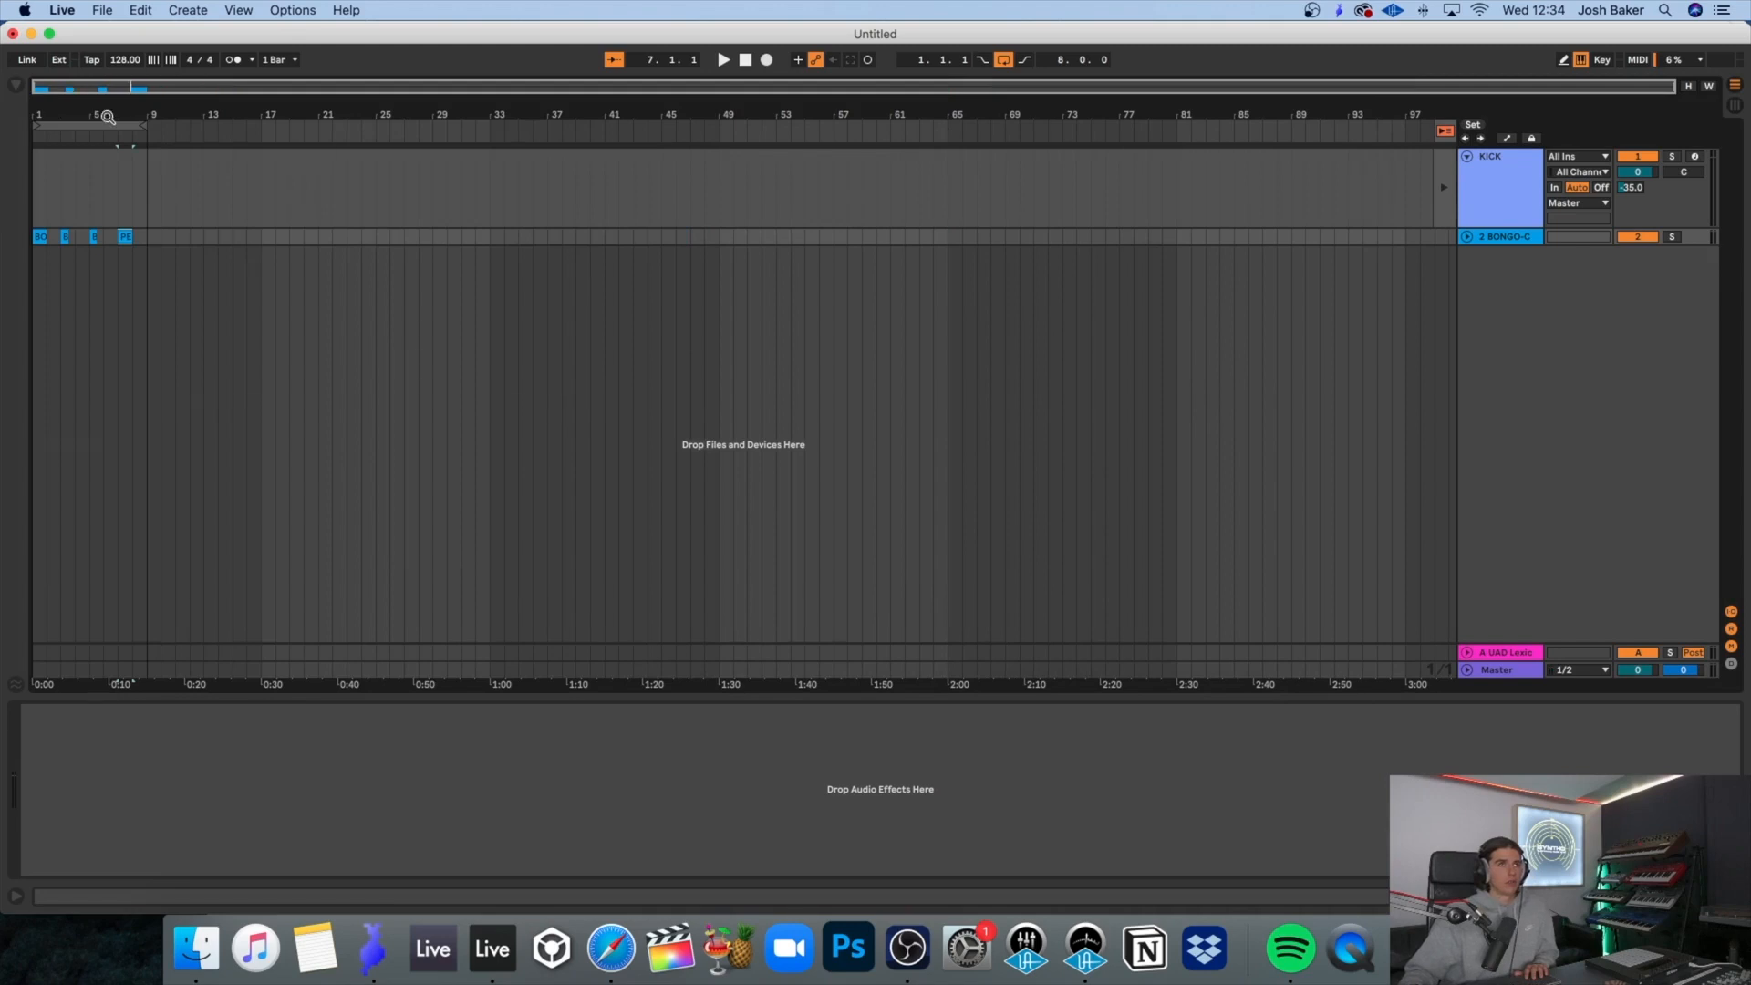
{"action": "left_click_drag", "start_coordinate": [63, 111], "coordinate": [461, 399]}
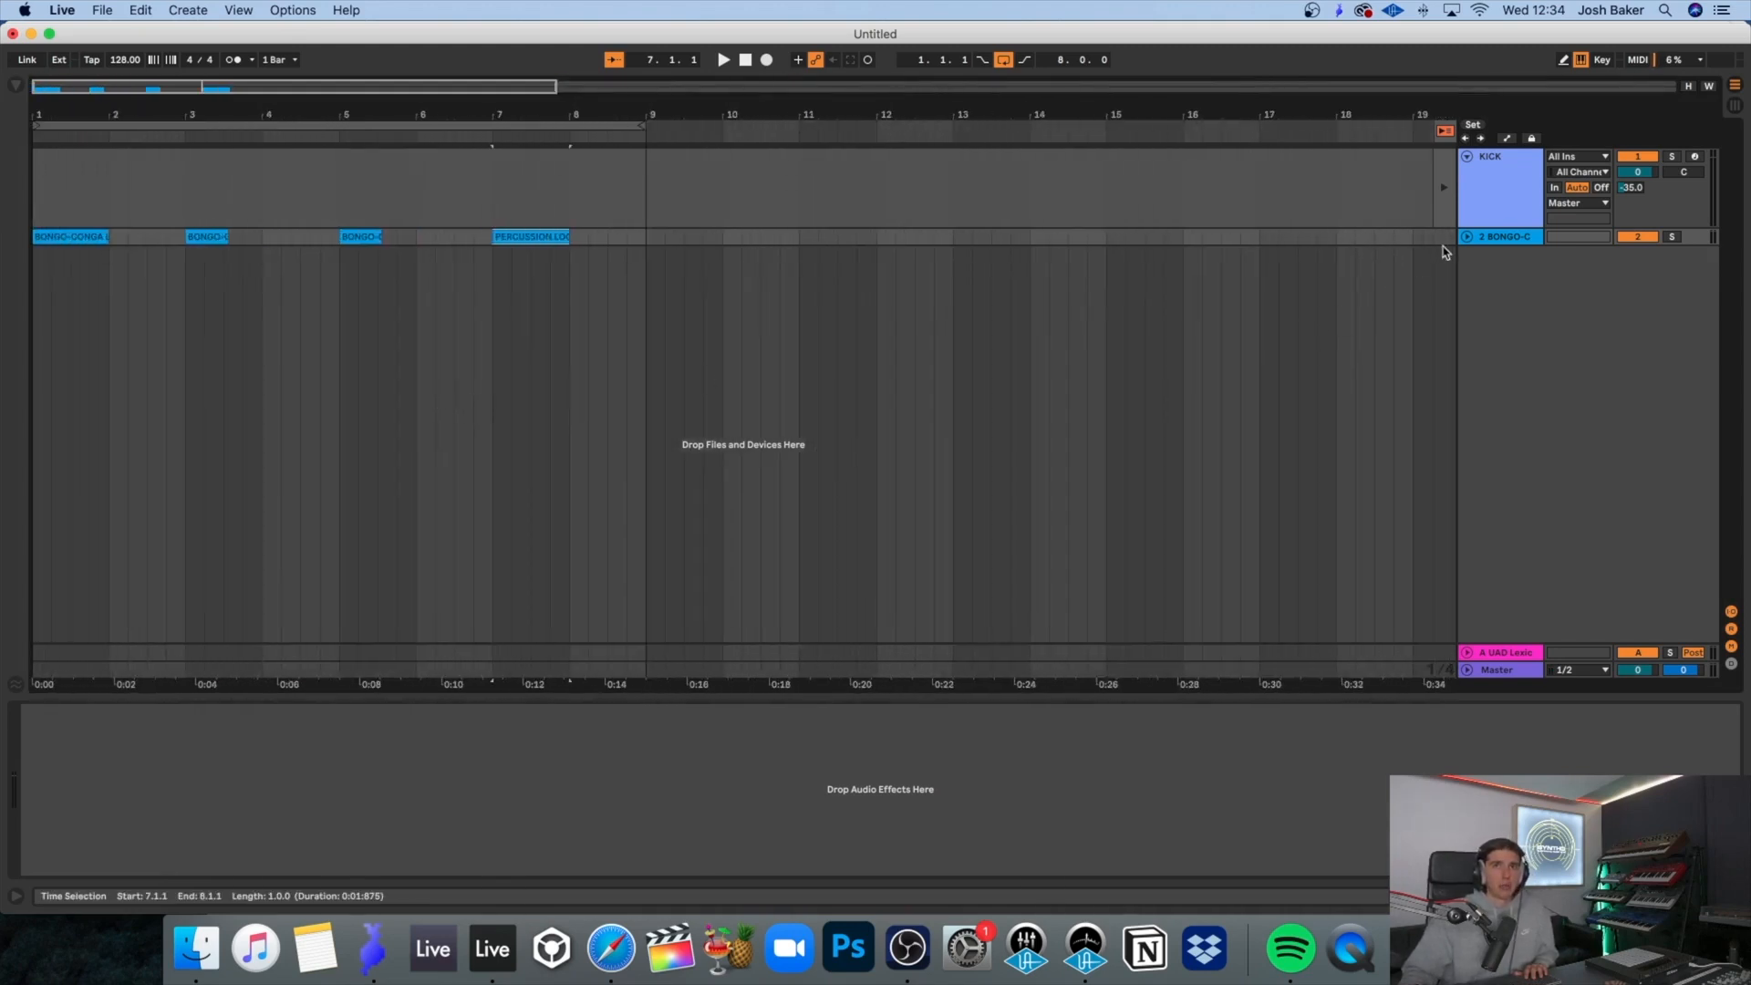
{"action": "left_click", "coordinate": [1467, 237]}
{"action": "left_click_drag", "start_coordinate": [85, 114], "coordinate": [335, 271]}
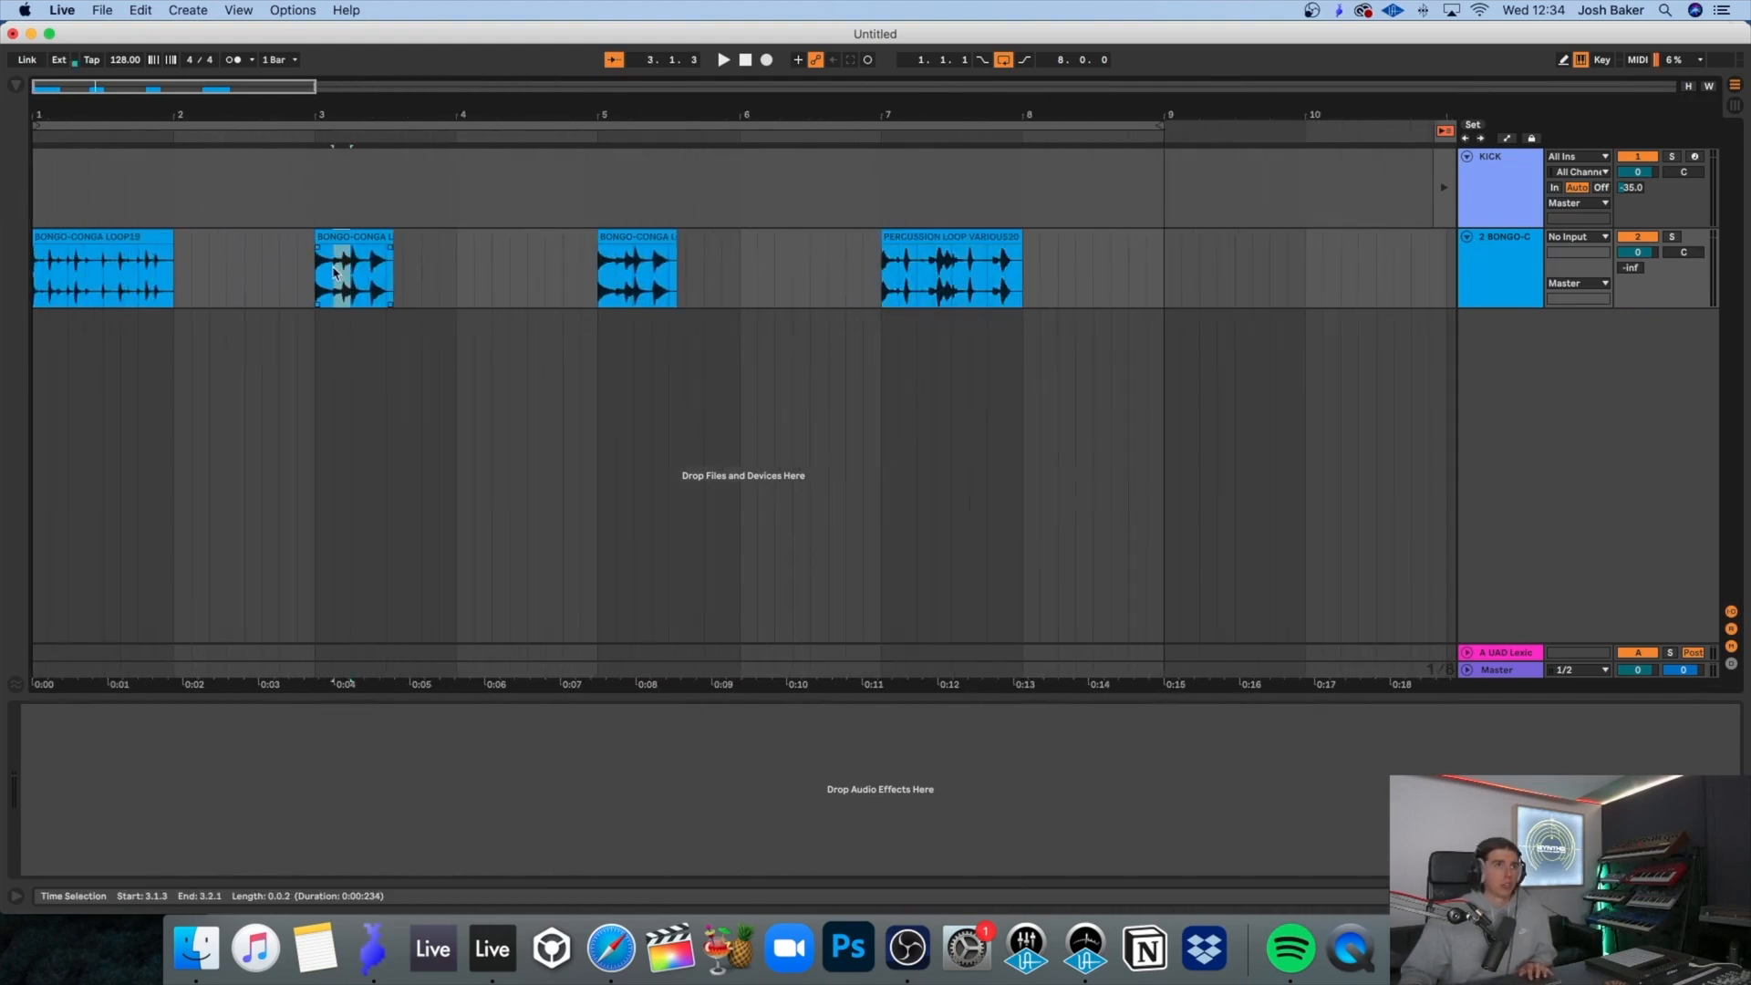
{"action": "left_click_drag", "start_coordinate": [69, 287], "coordinate": [40, 287]}
{"action": "key", "text": "super+e"}
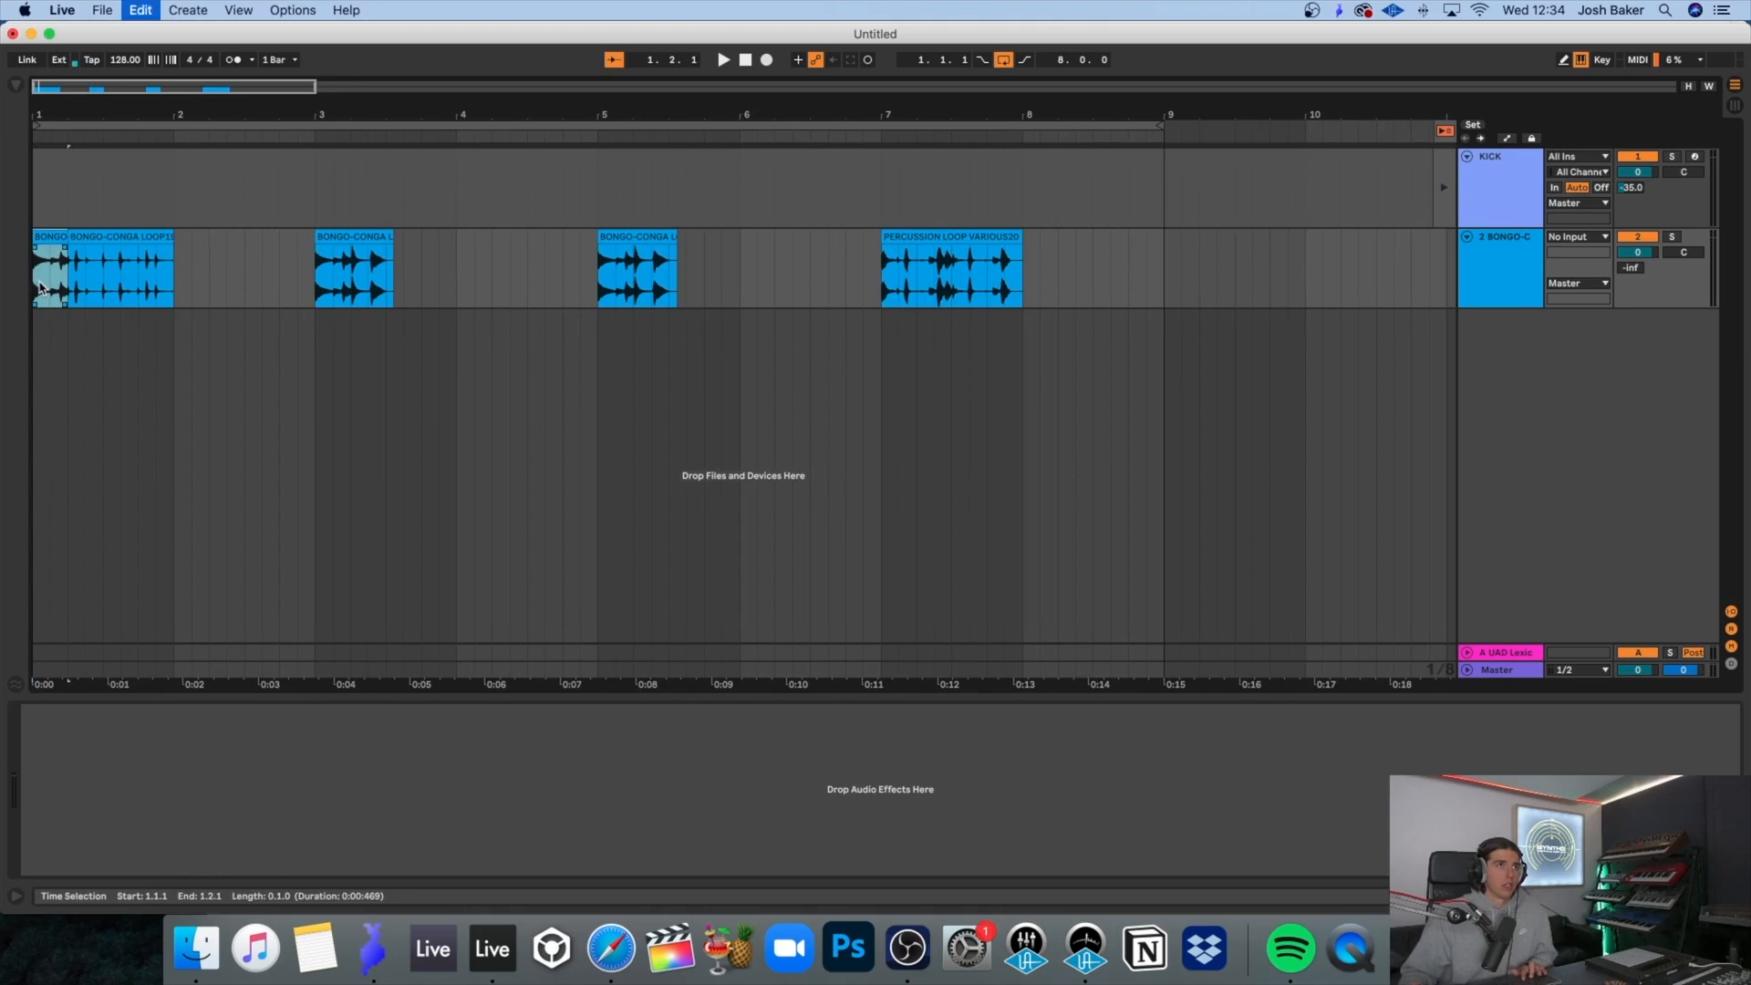
Step: Replace the bar 1 audio from 1.3.3 to the bar's end with another BONGO-CONGA LOOP28 slice and play it back
{"action": "left_click_drag", "start_coordinate": [673, 287], "coordinate": [633, 239]}
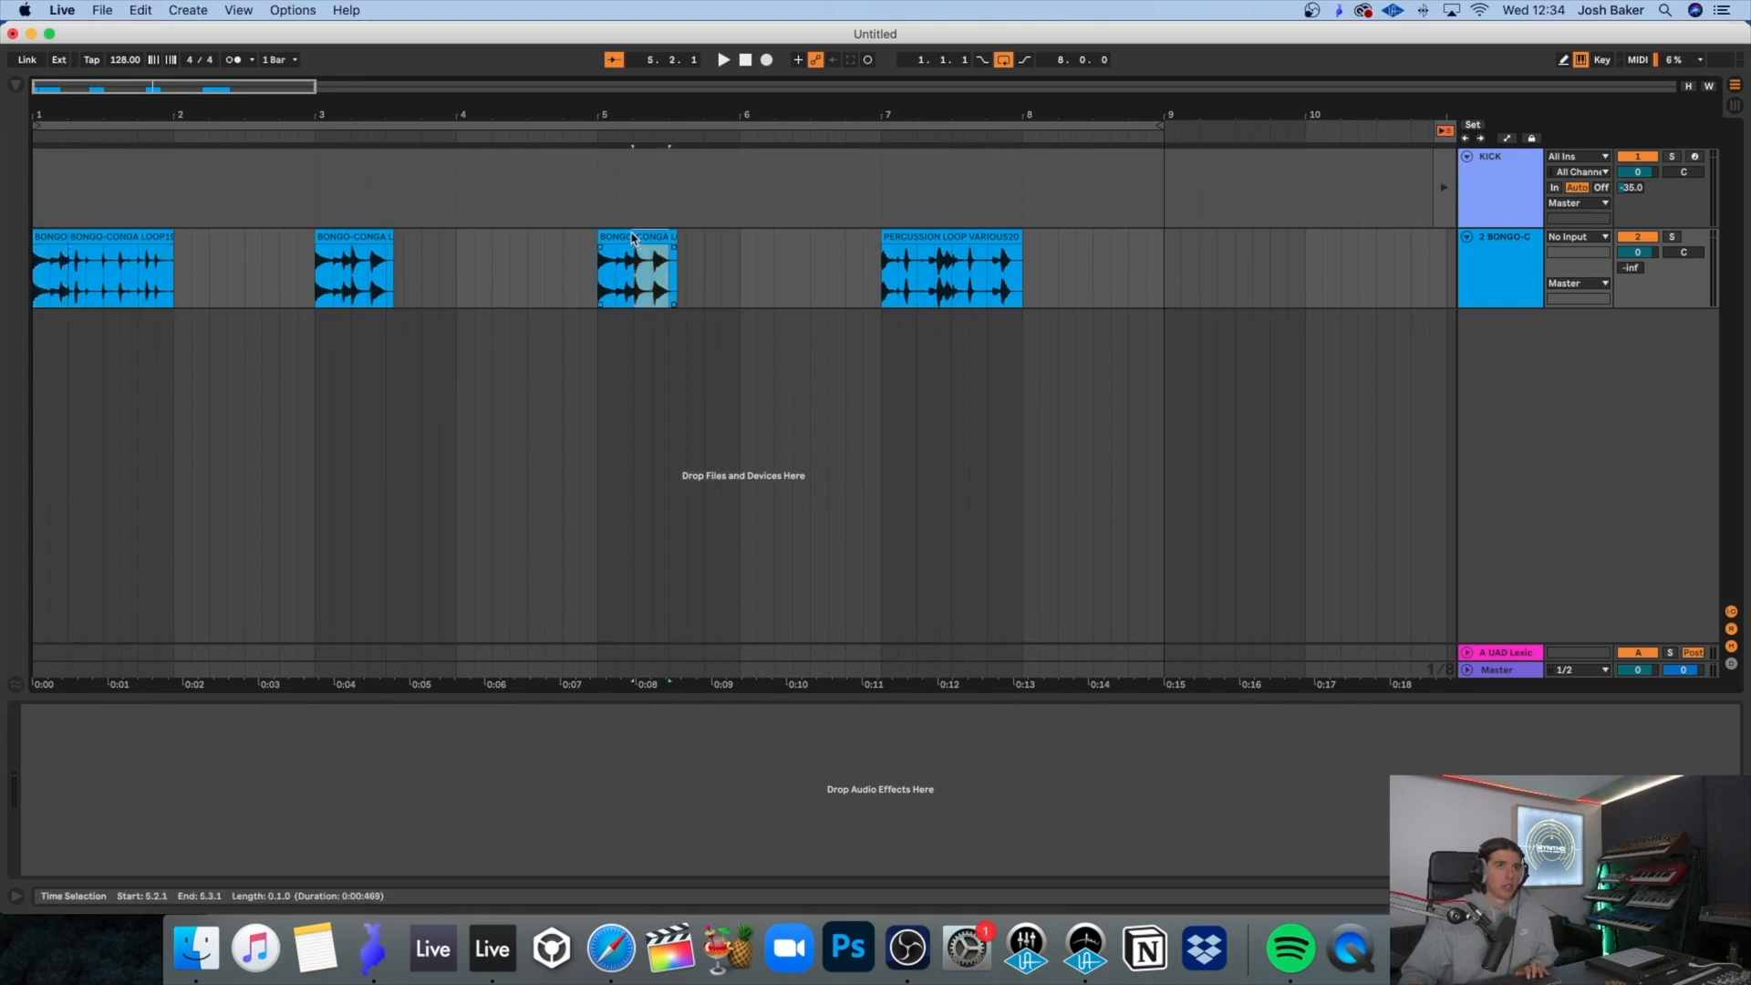
{"action": "left_click_drag", "start_coordinate": [122, 279], "coordinate": [174, 279]}
{"action": "key", "text": "super+e"}
{"action": "left_click", "coordinate": [61, 252]}
{"action": "key", "text": "space"}
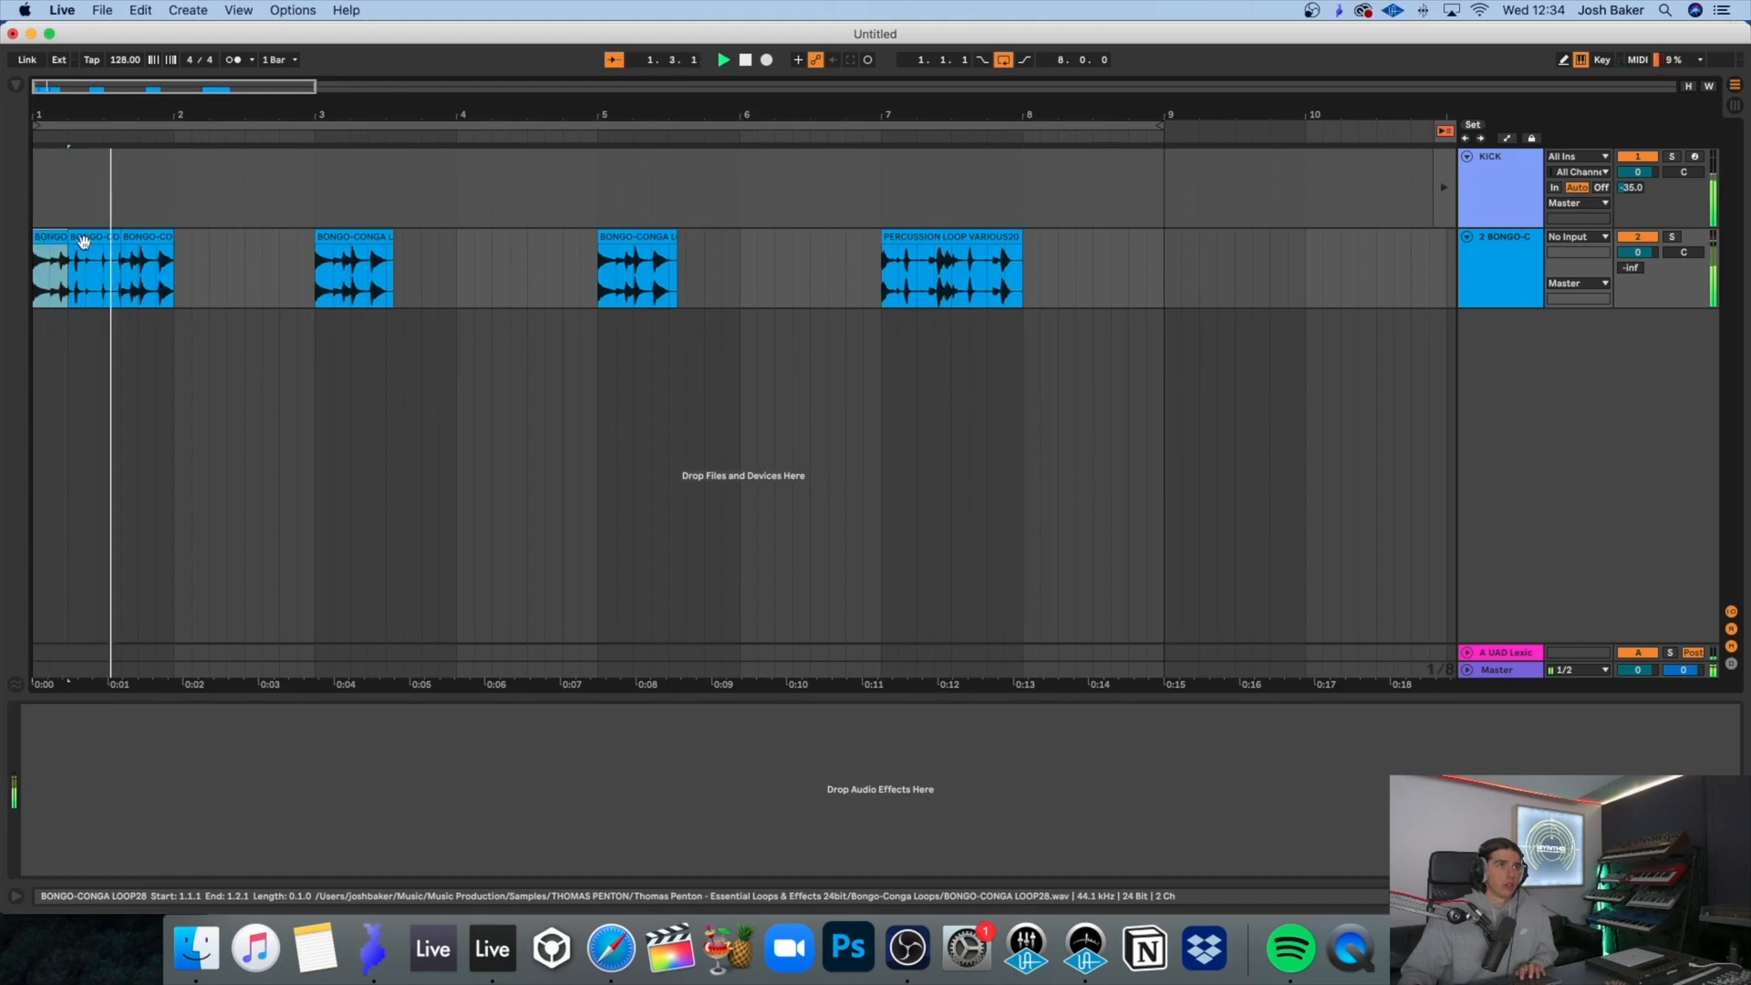
{"action": "key", "text": "space"}
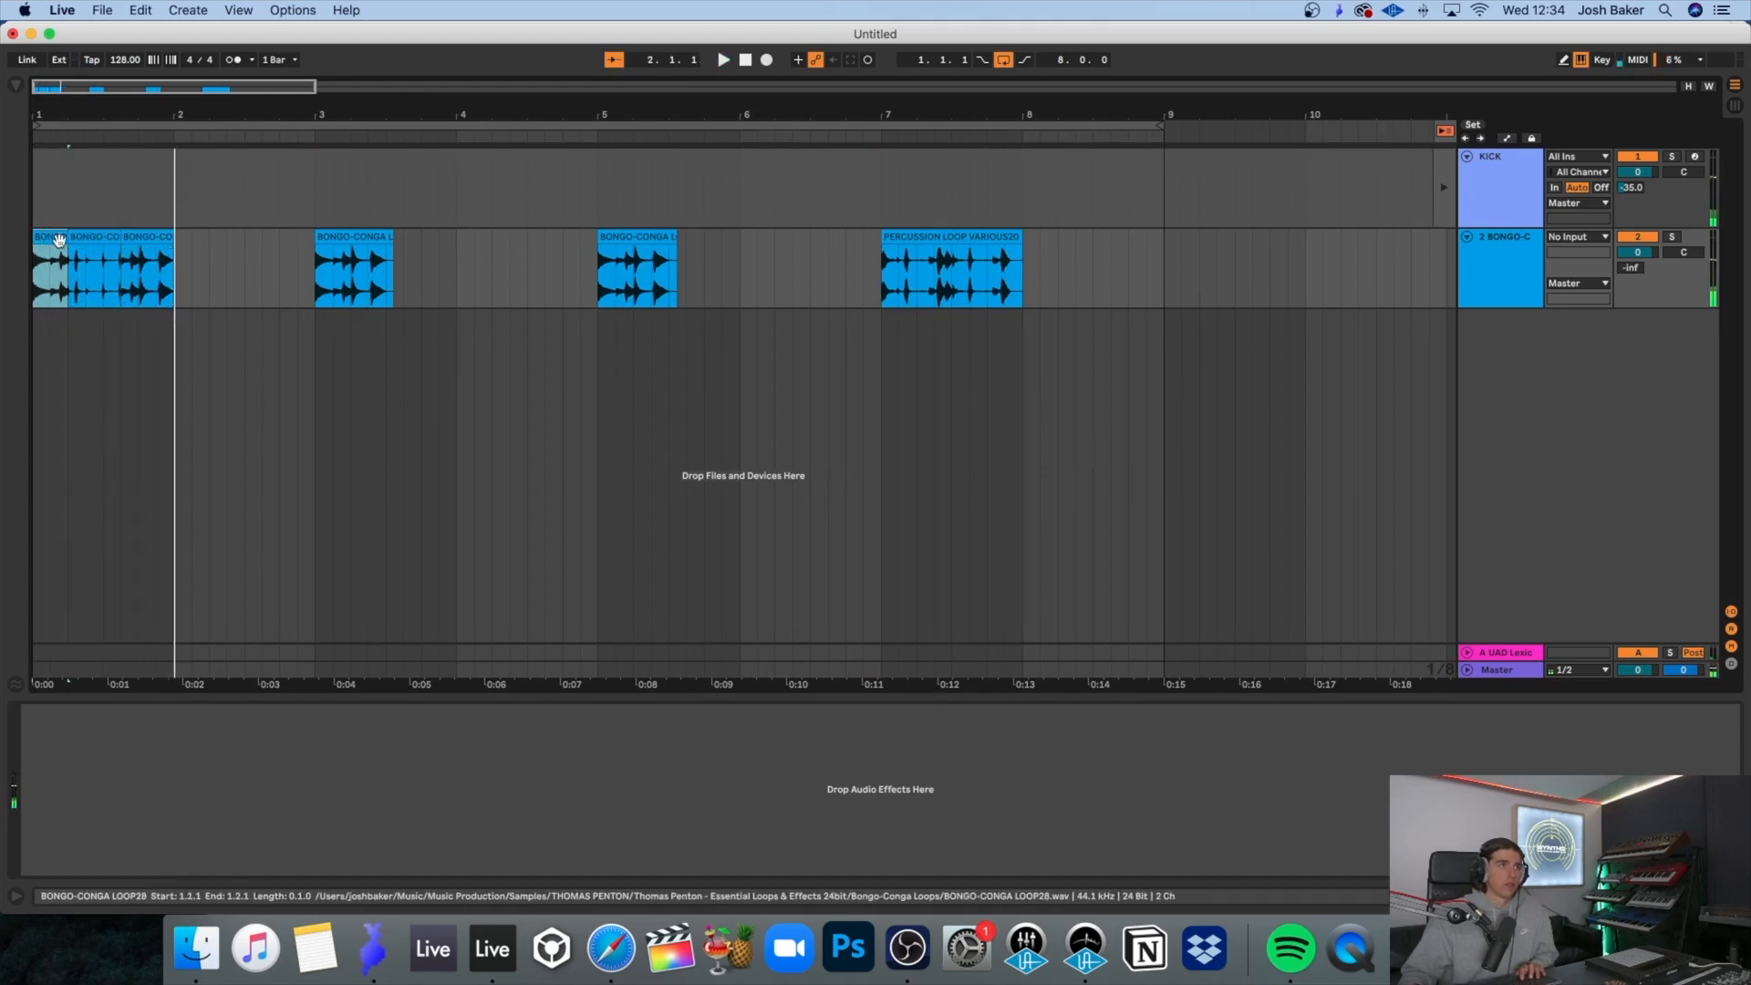
Step: Extend the first bongo slice to end at 1.2.3 and turn on Warp for it
{"action": "left_click_drag", "start_coordinate": [61, 240], "coordinate": [86, 238]}
{"action": "key", "text": "space"}
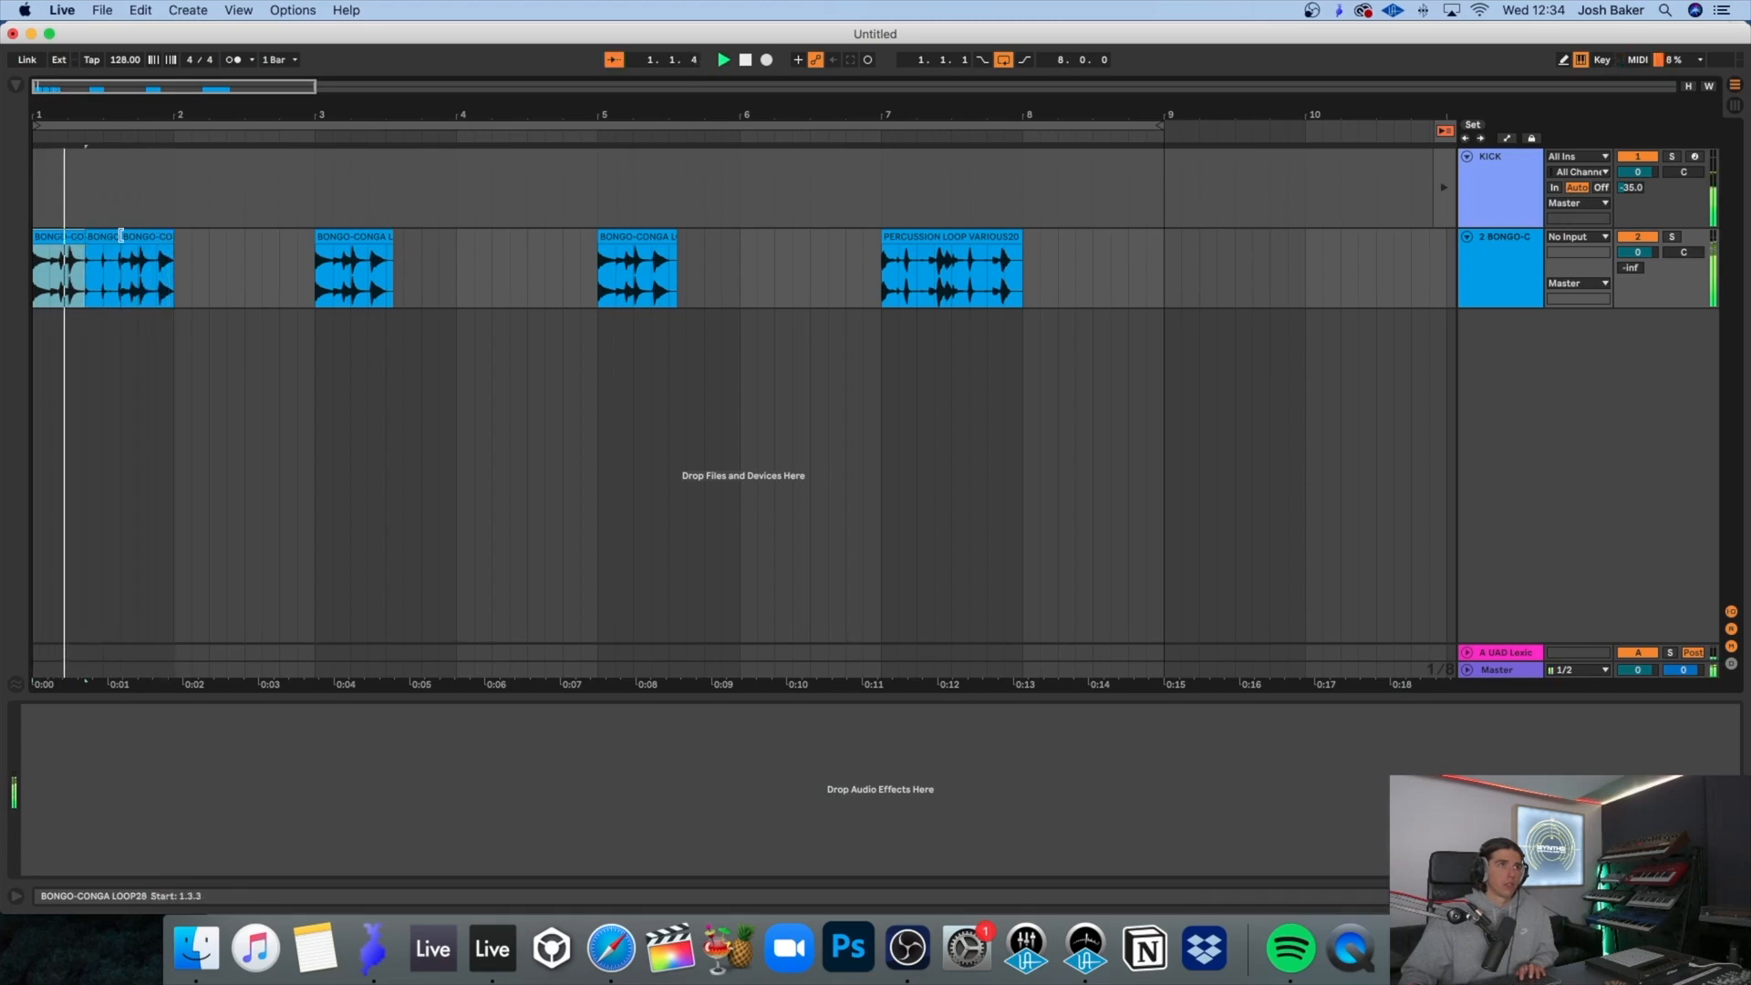
{"action": "left_click", "coordinate": [102, 240]}
{"action": "key", "text": "space"}
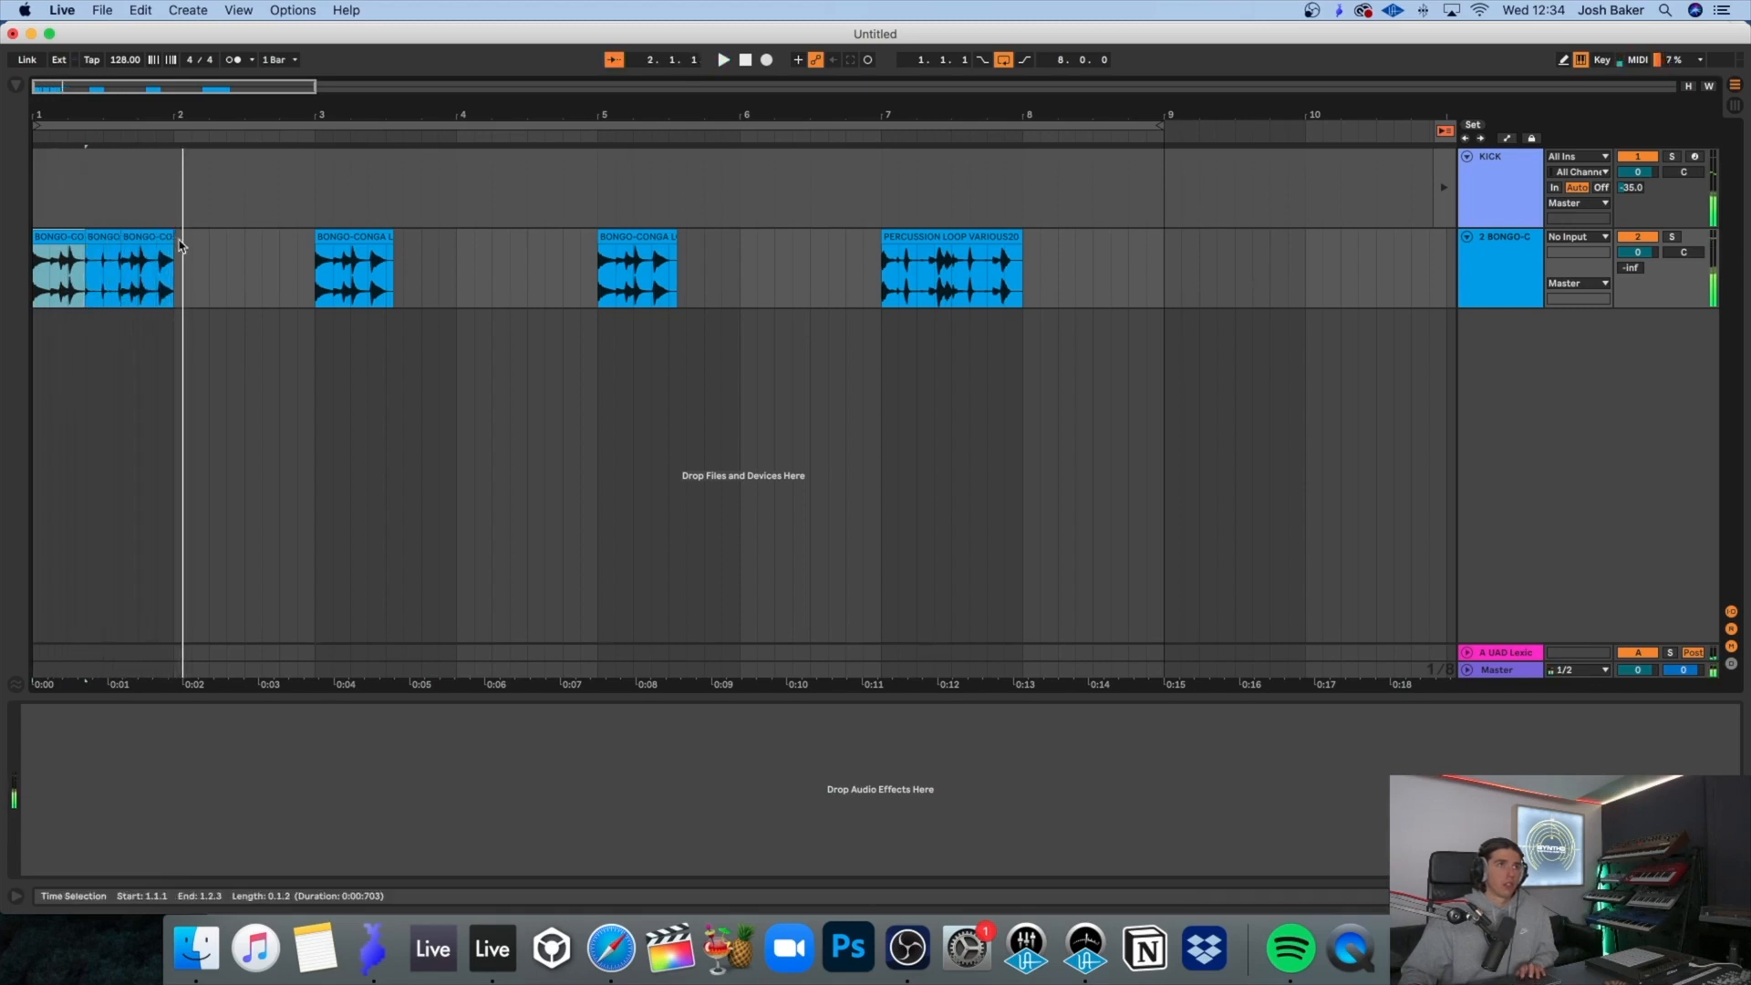
{"action": "double_click", "coordinate": [67, 242]}
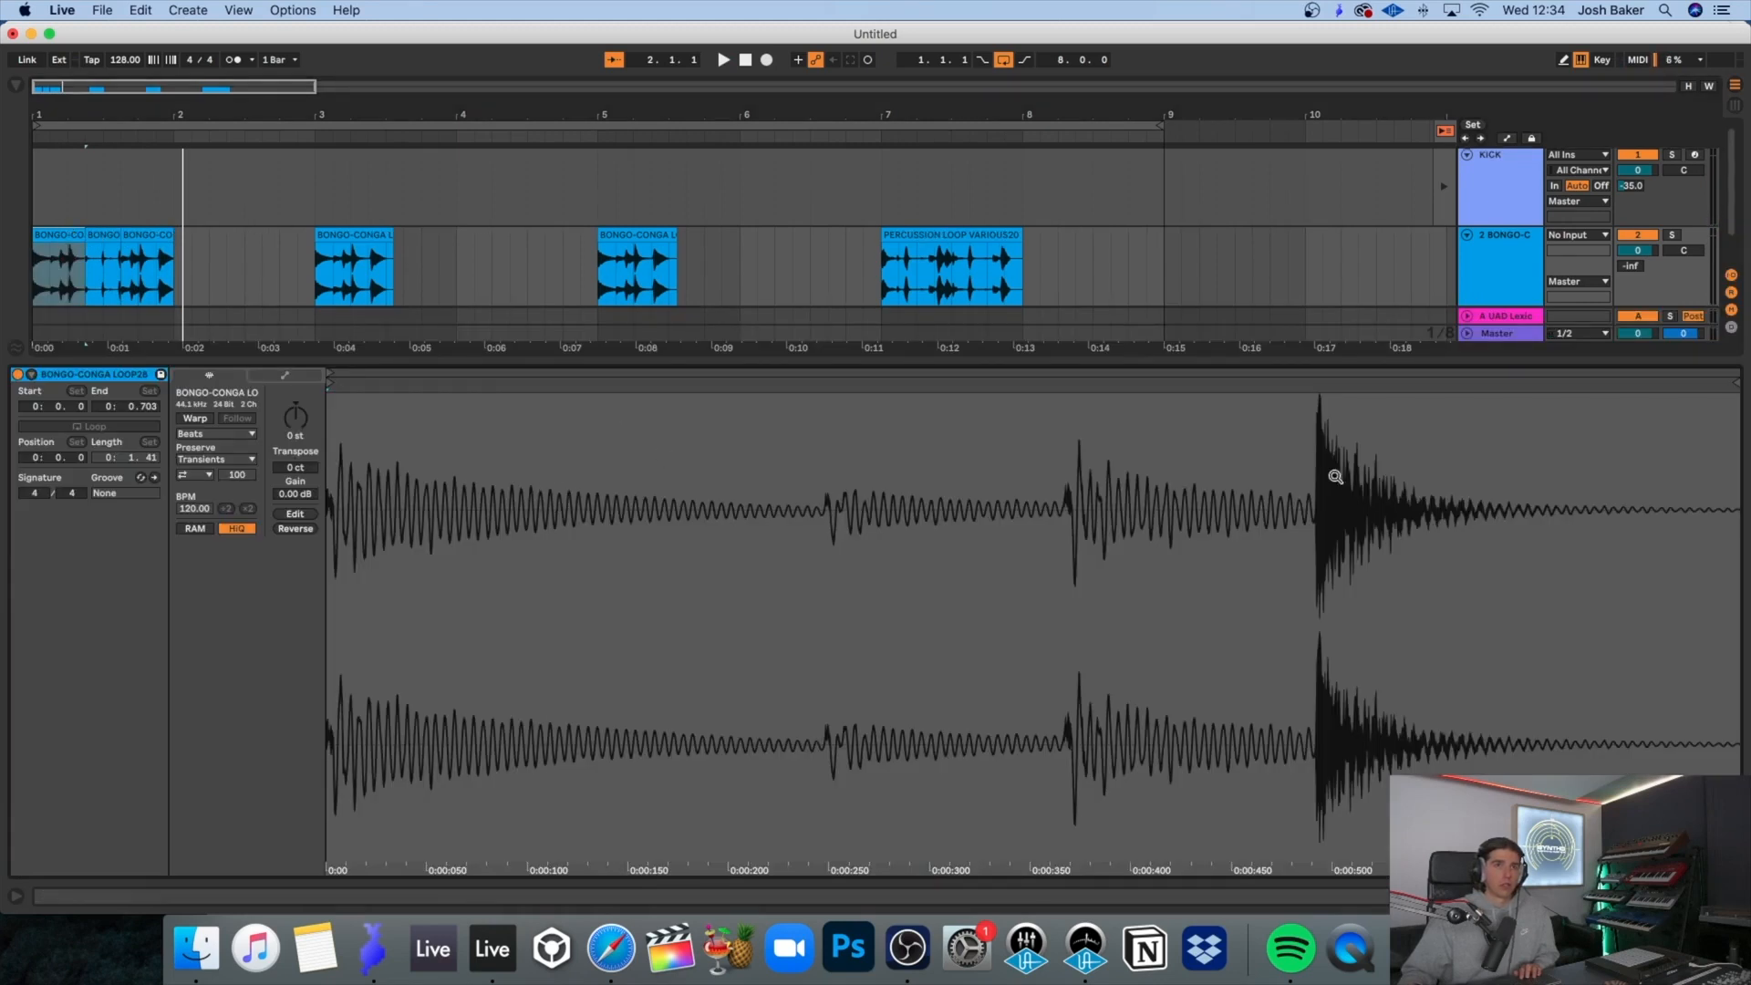
{"action": "left_click", "coordinate": [196, 419]}
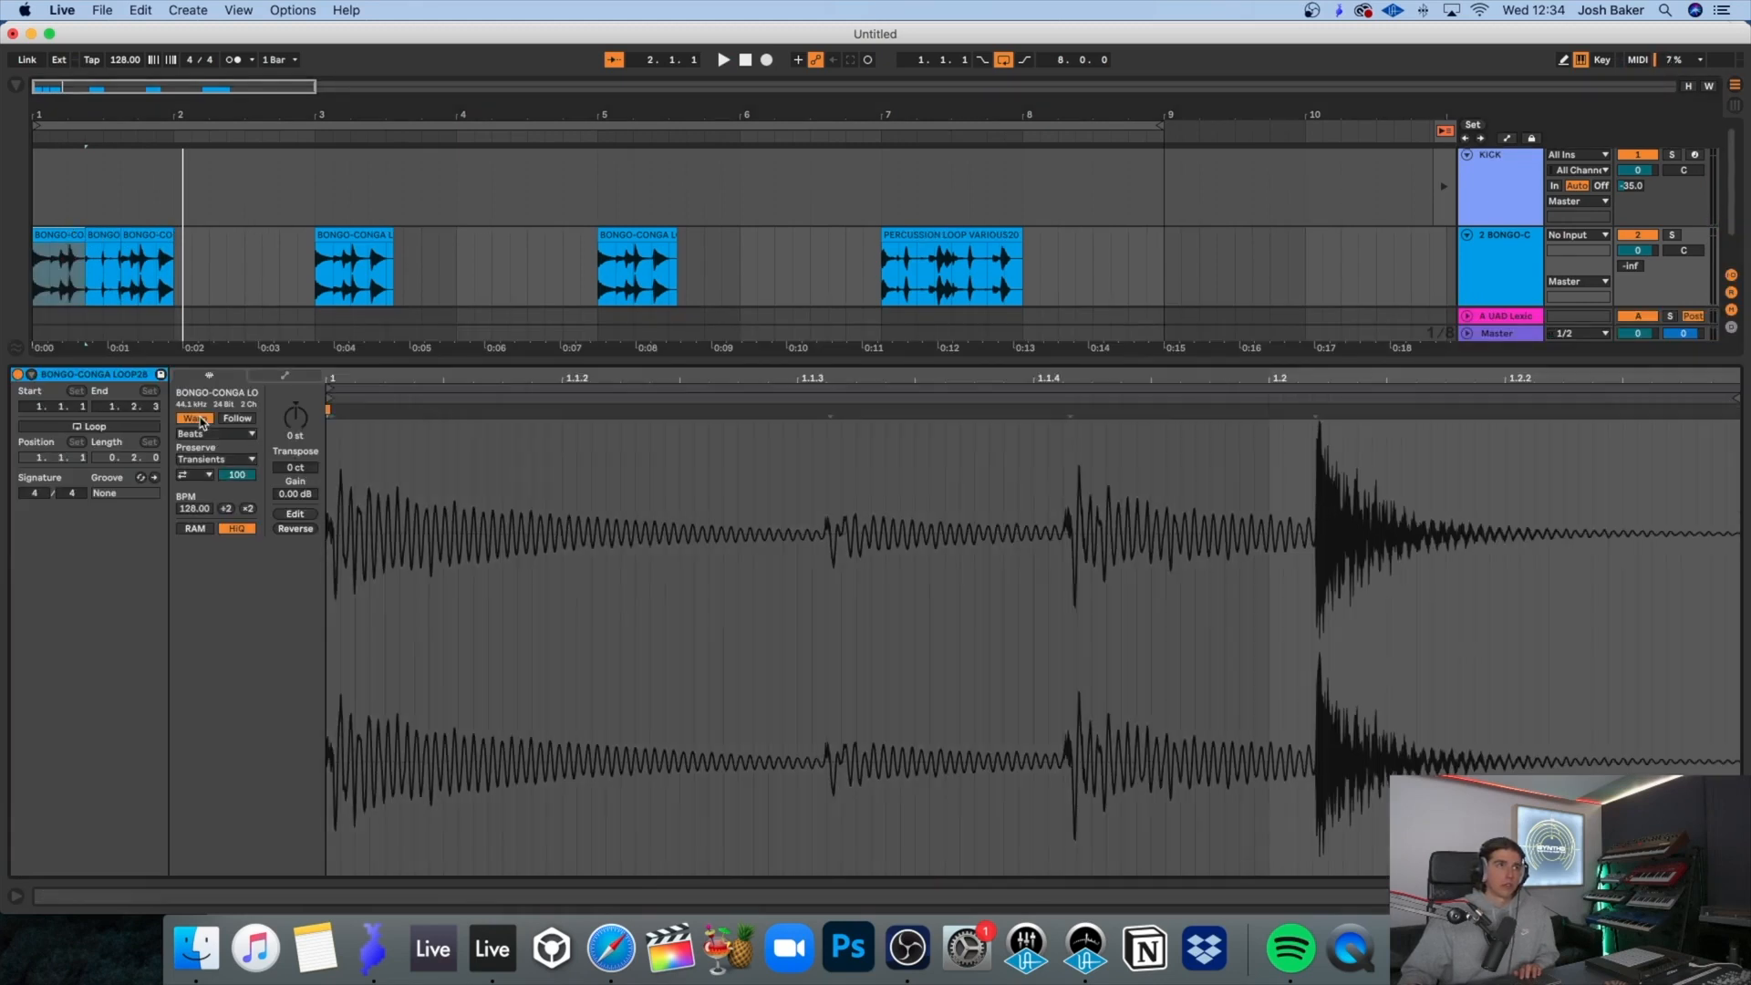
Step: Shorten the first bongo slice to end at 1.2.1 and play back bar 1
{"action": "key", "text": "space"}
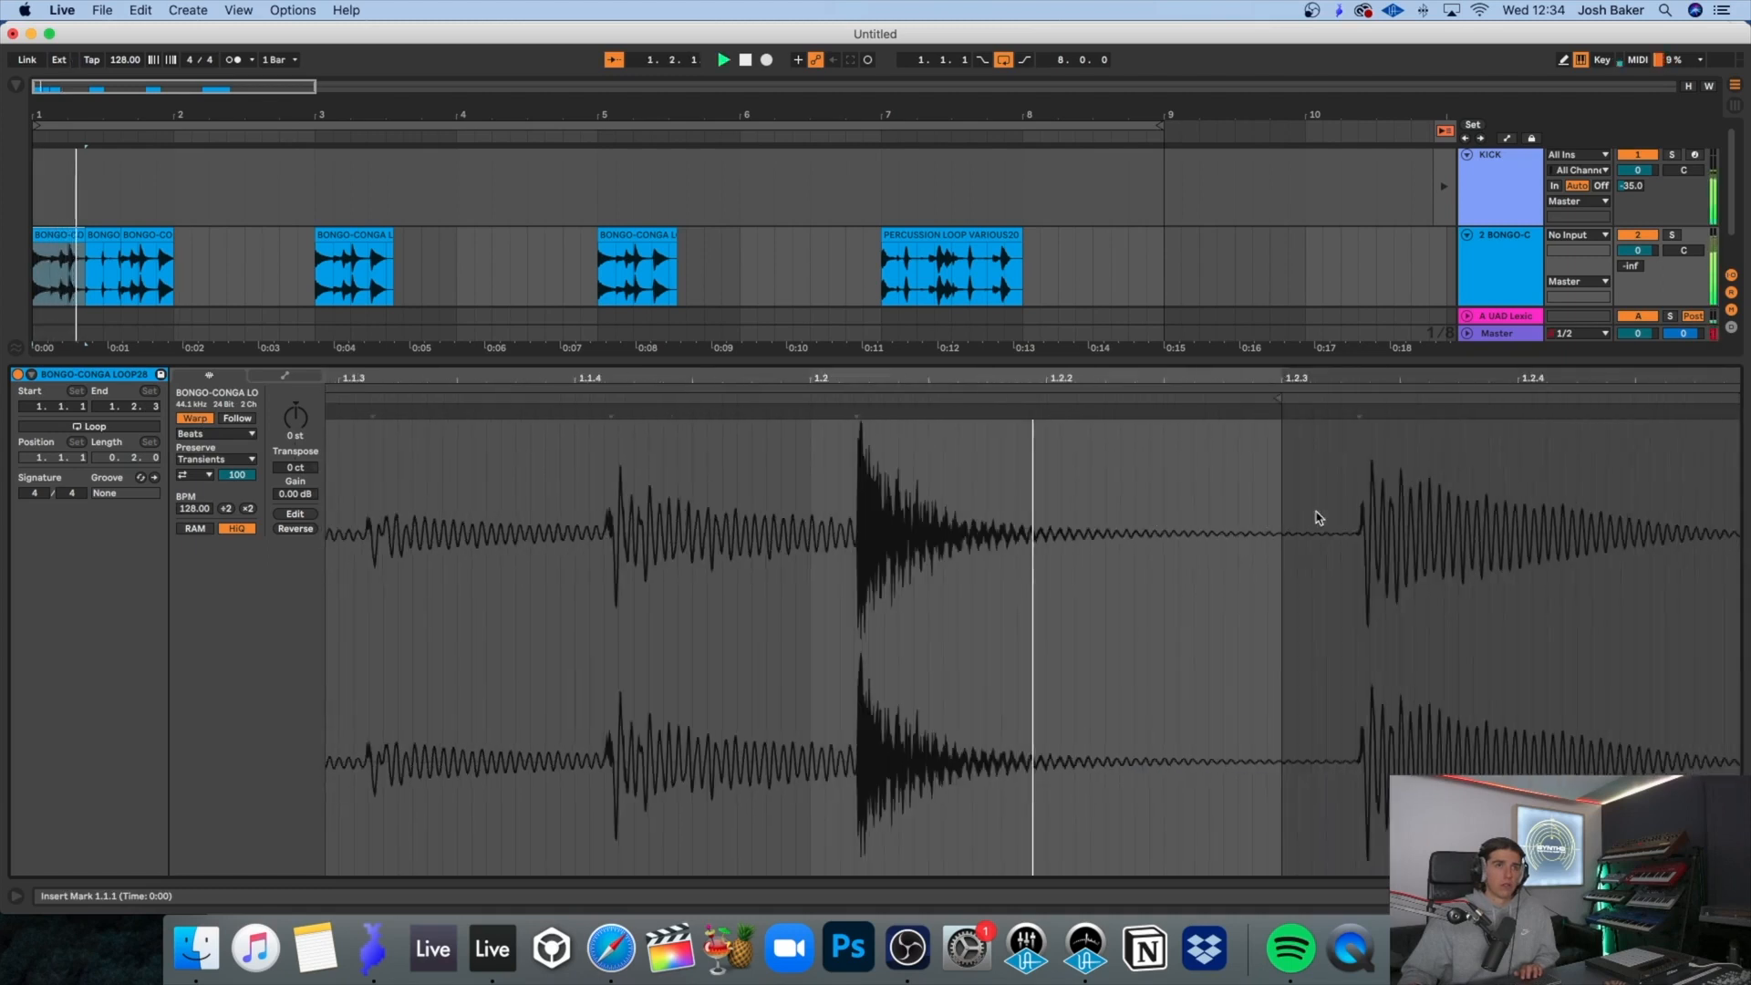
{"action": "scroll", "coordinate": [1104, 516], "scroll_direction": "left", "scroll_amount": 2}
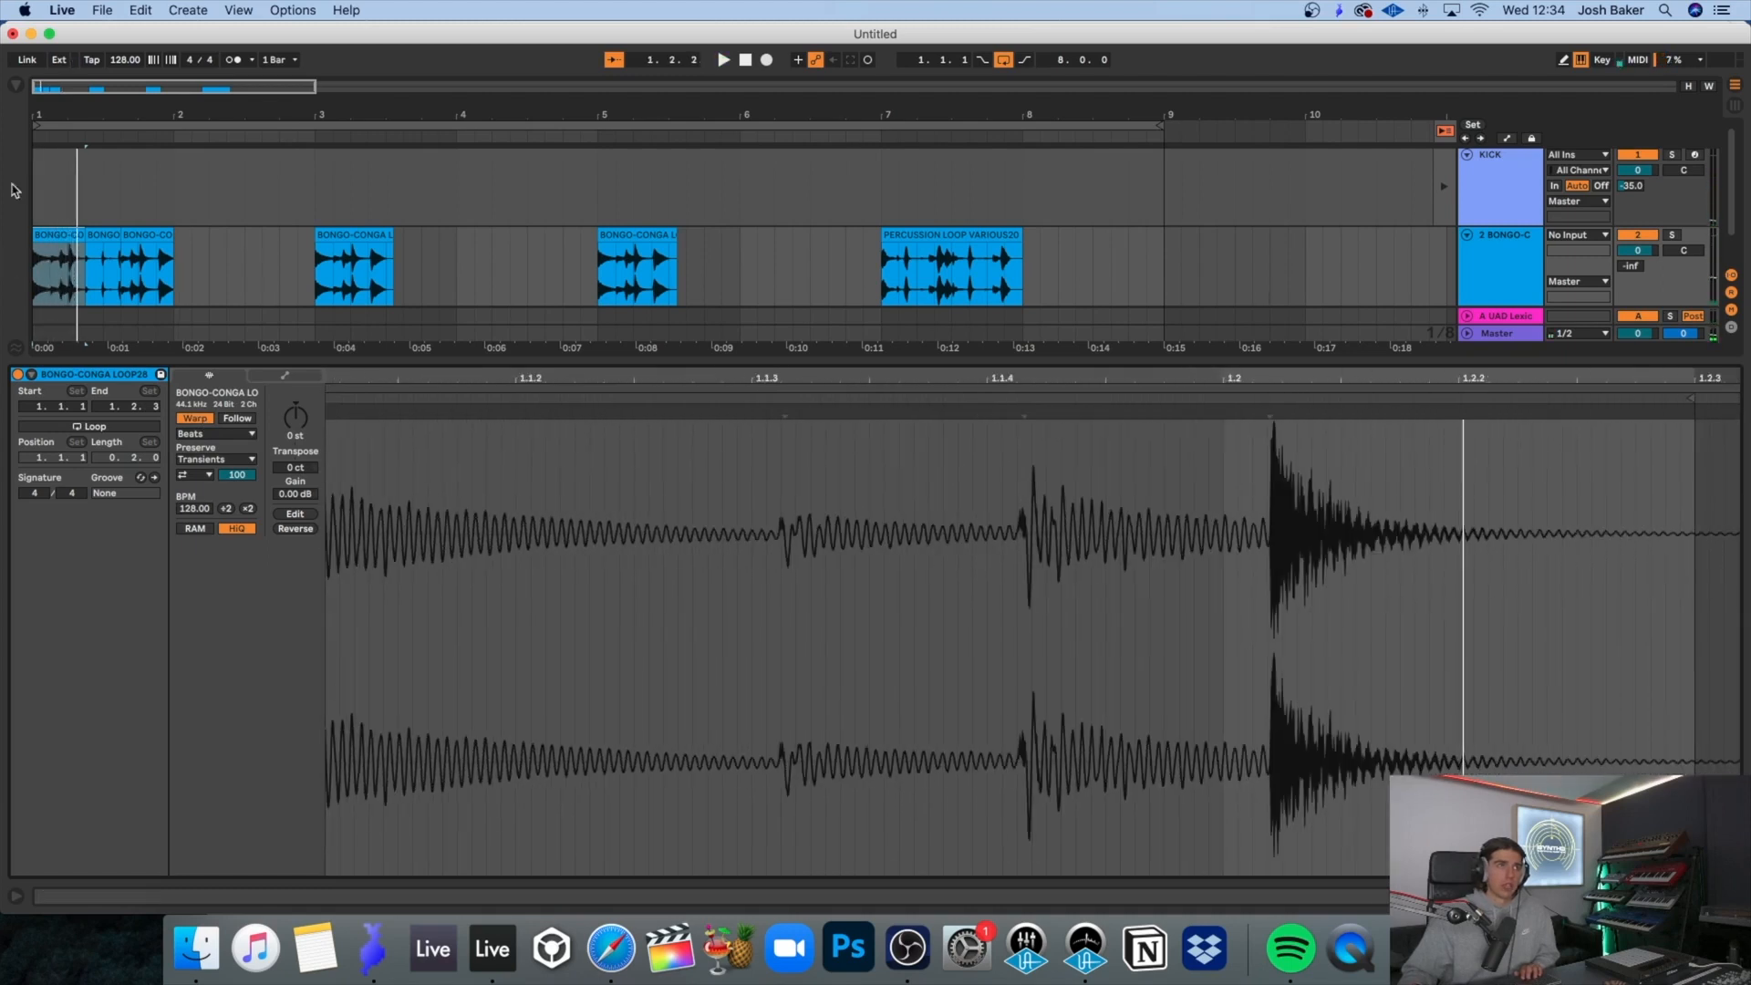
{"action": "left_click_drag", "start_coordinate": [59, 119], "coordinate": [124, 238]}
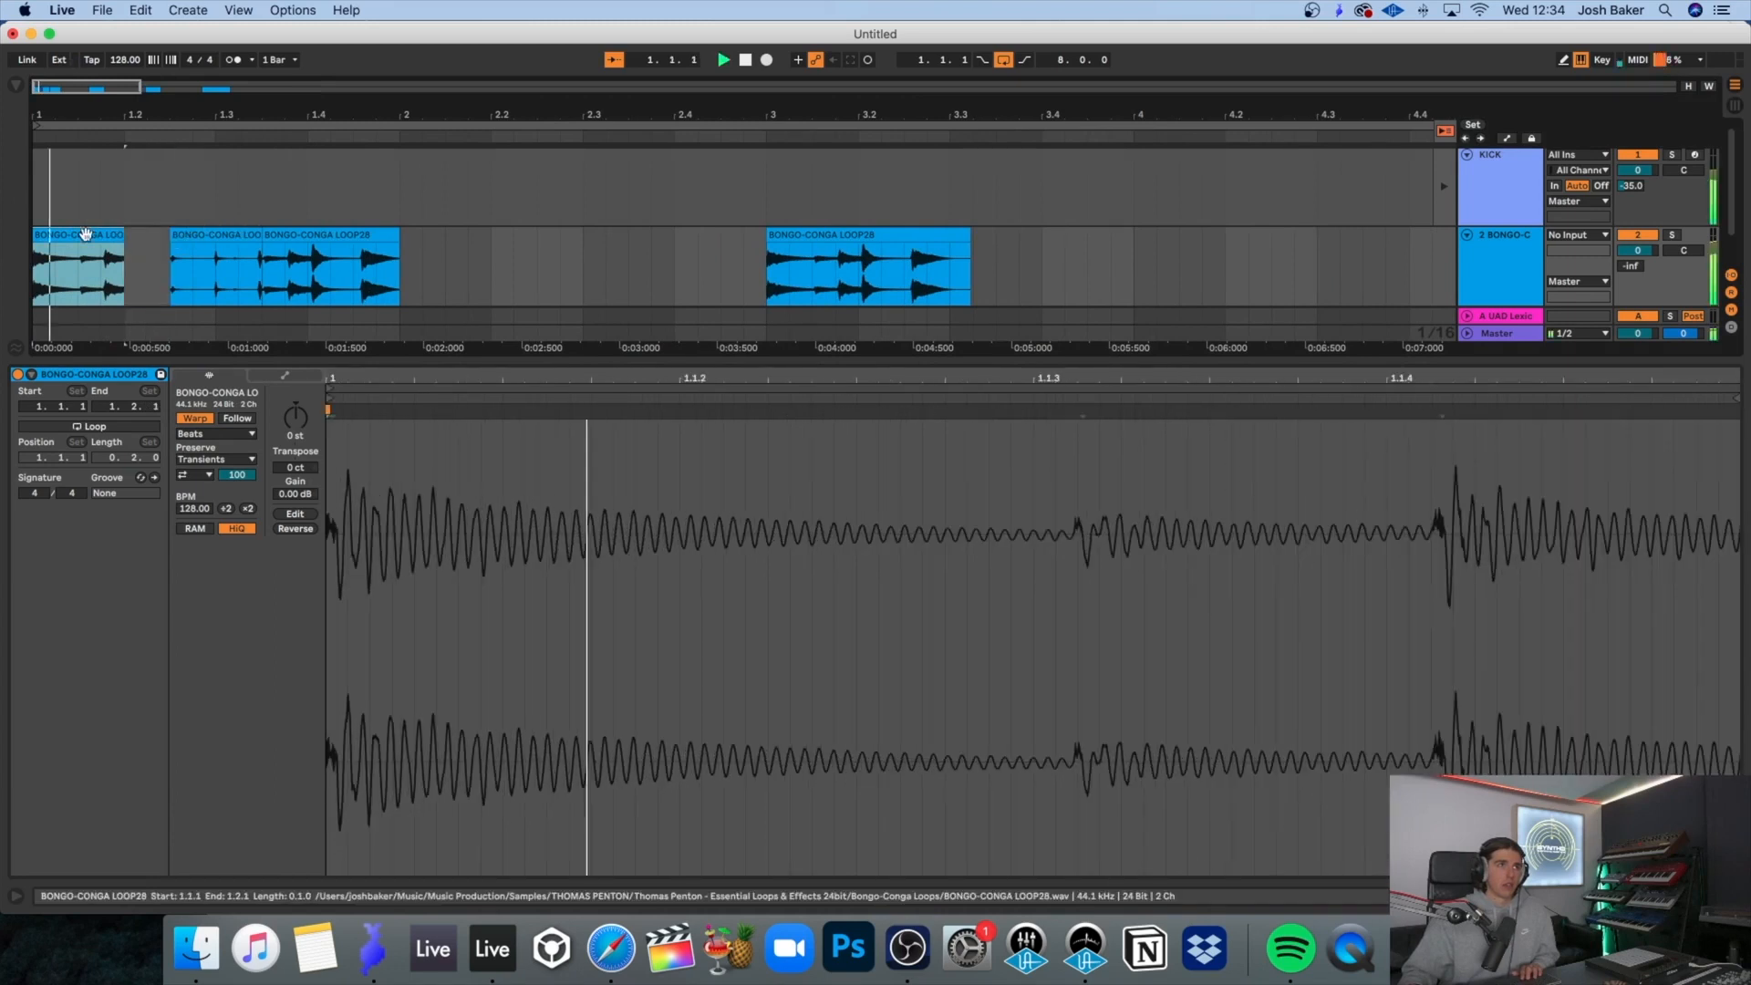
{"action": "key", "text": "space"}
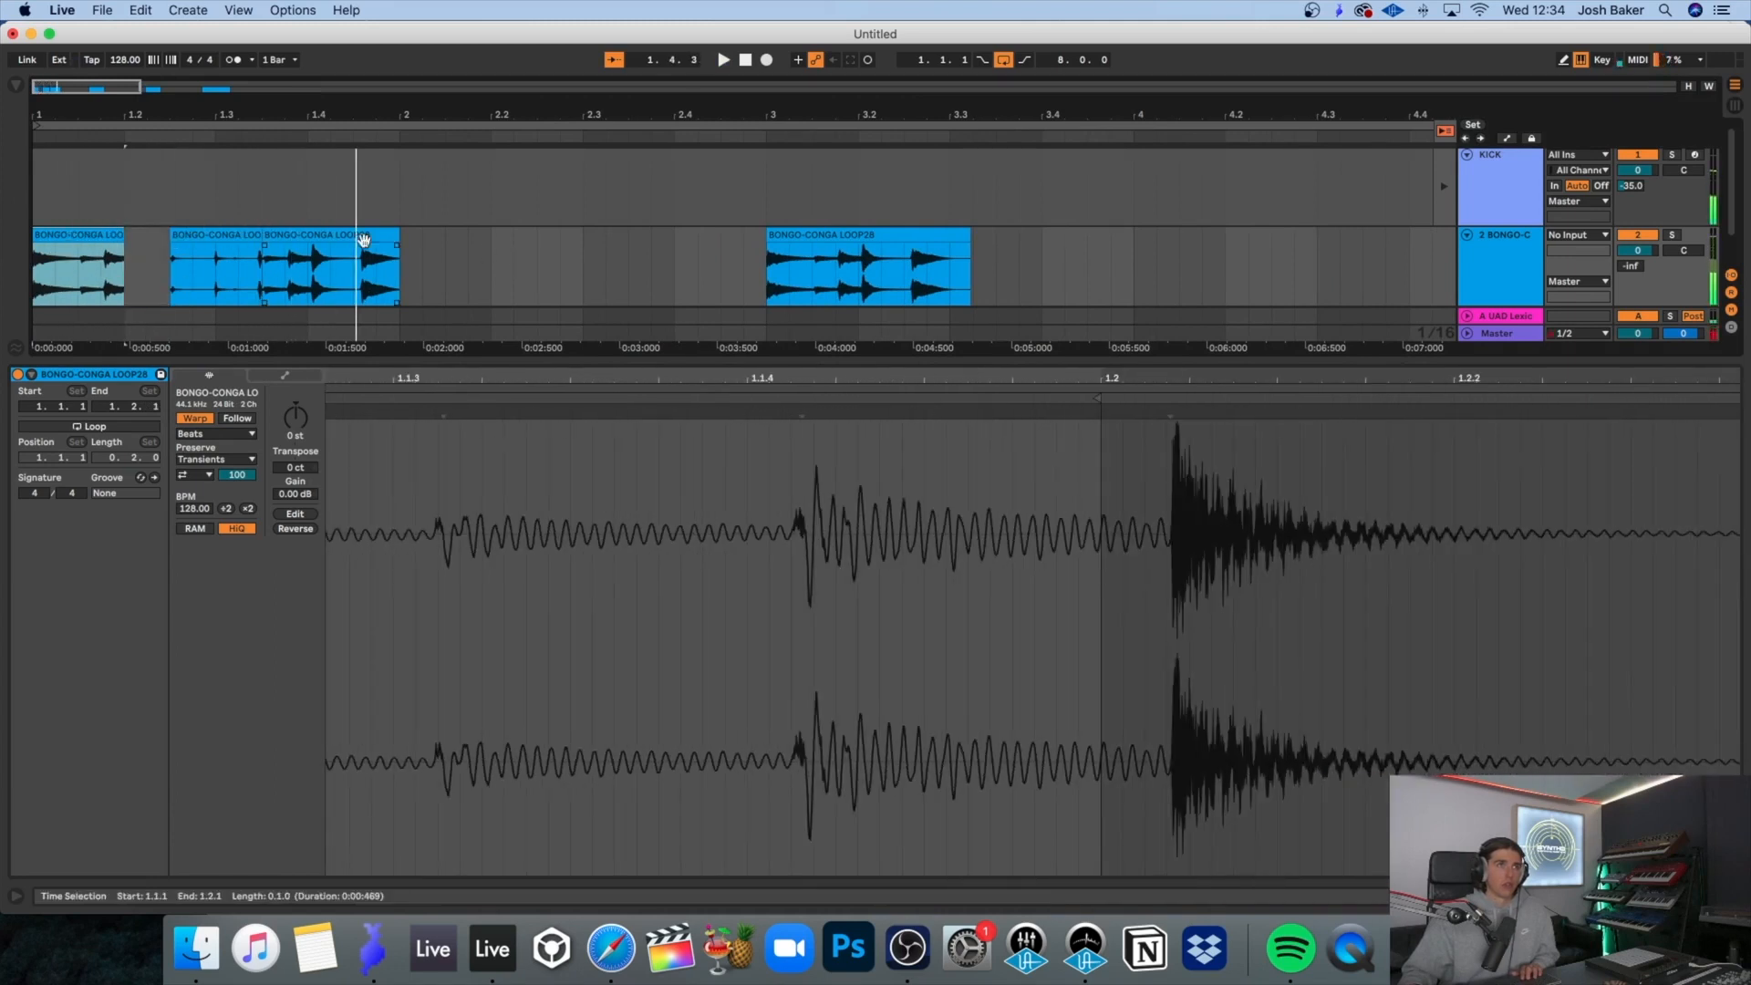
Step: Deactivate the bongo slice starting at 1.3.3 and delete the slice from 1.2.3 to 1.3.3
{"action": "left_click", "coordinate": [322, 237]}
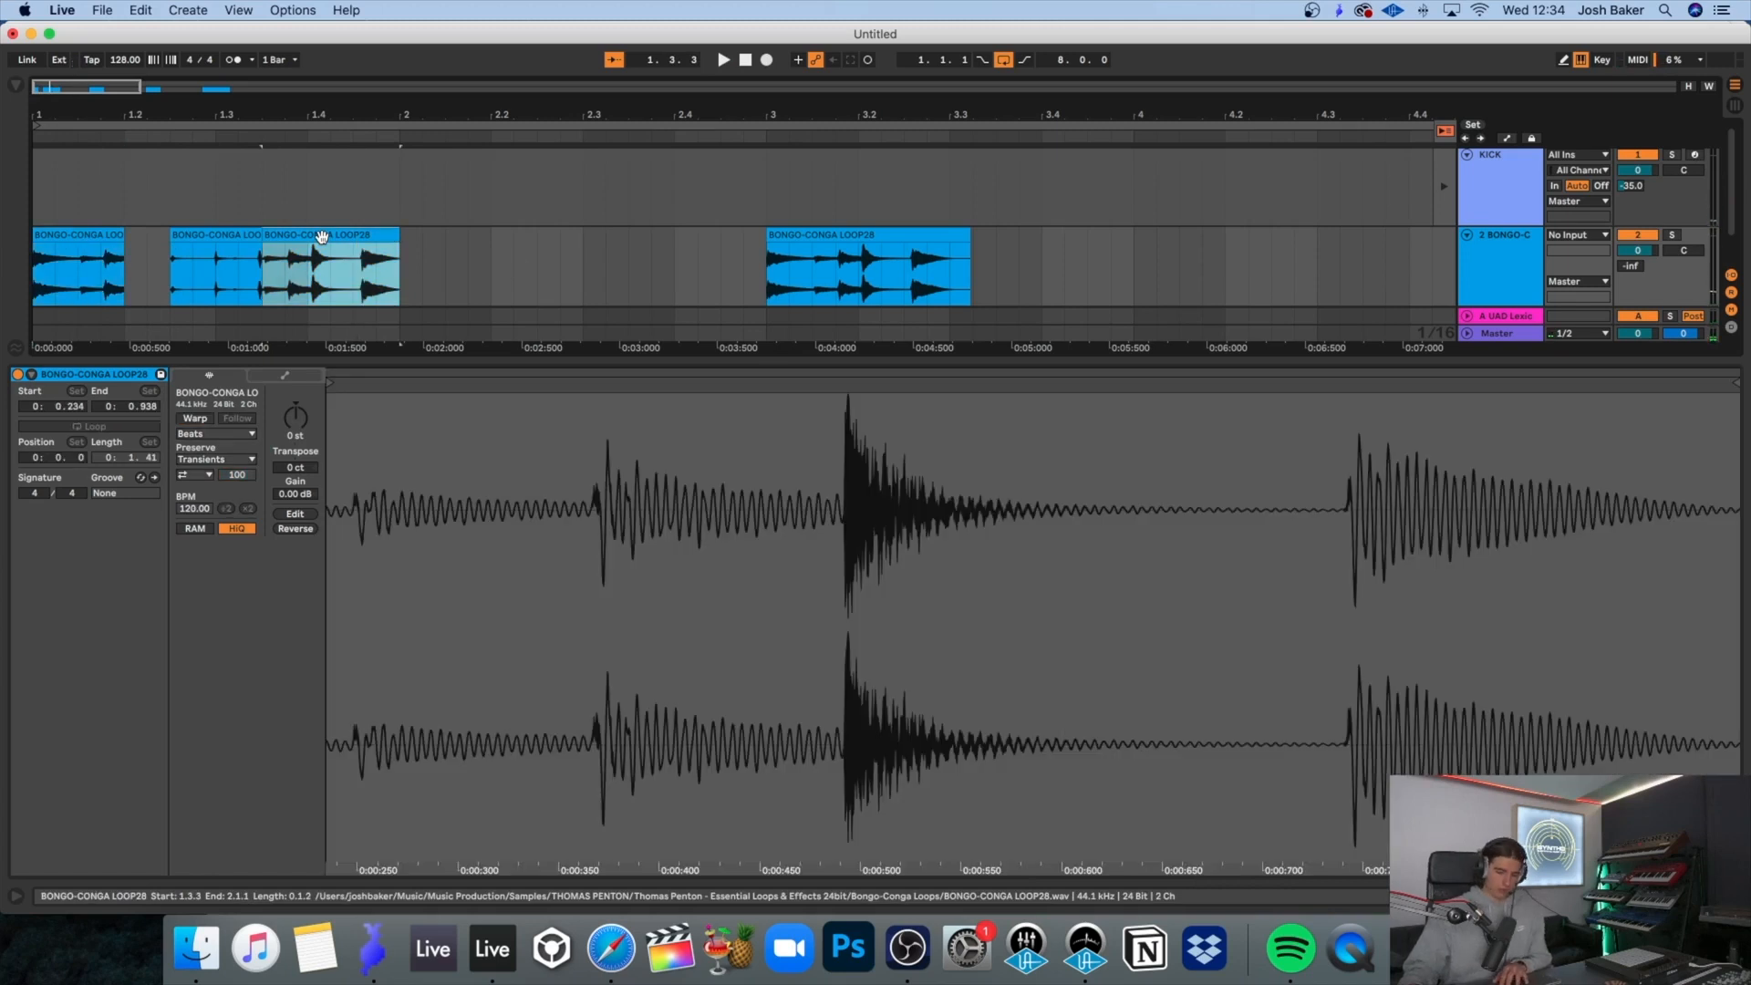
{"action": "key", "text": "0"}
{"action": "left_click", "coordinate": [106, 237]}
{"action": "key", "text": "space"}
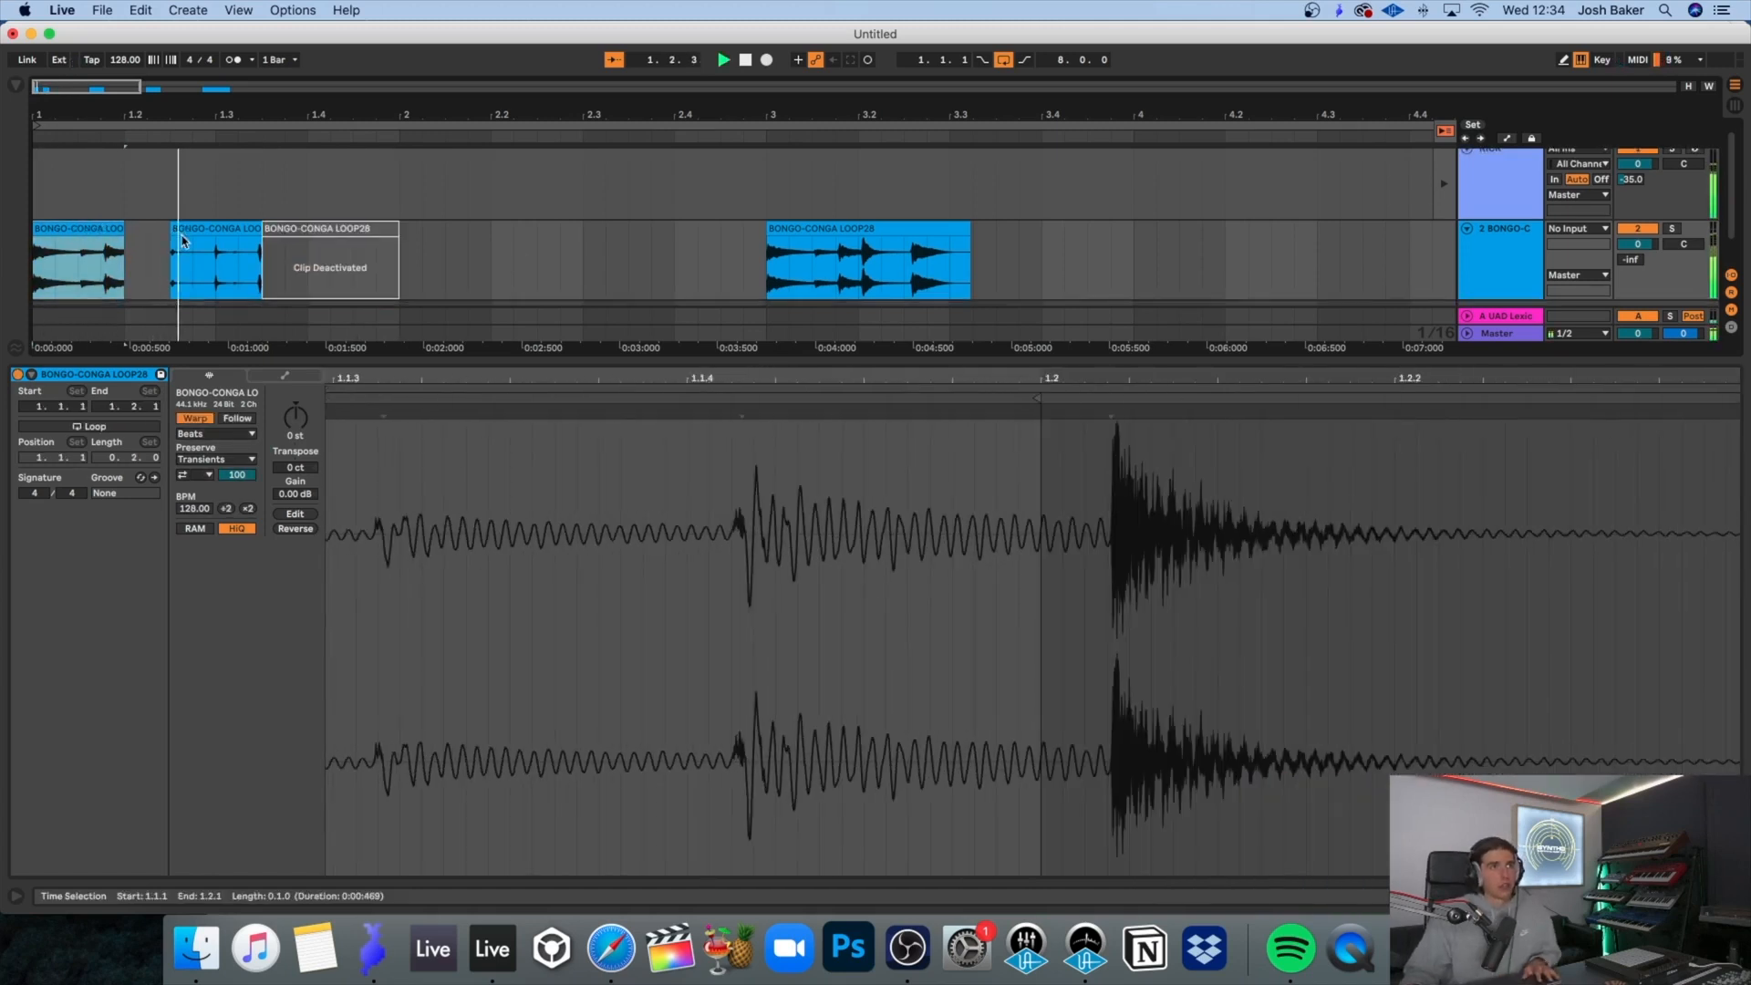
{"action": "left_click", "coordinate": [245, 234]}
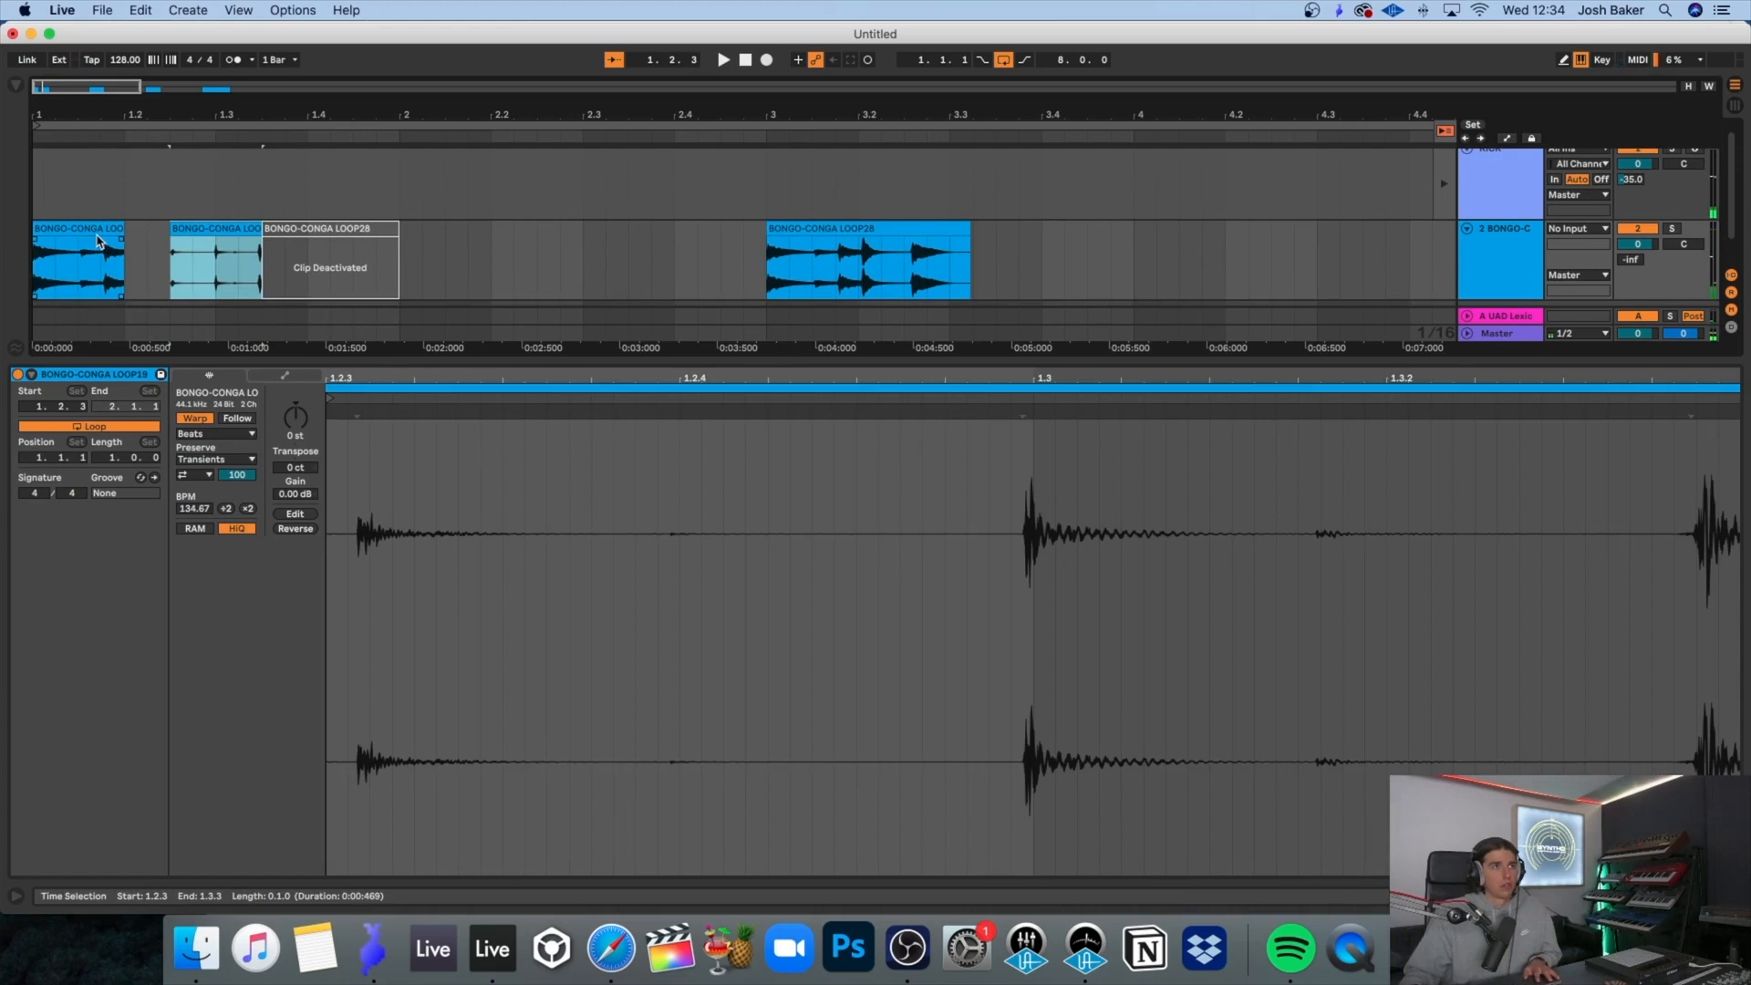
{"action": "key", "text": "space"}
{"action": "key", "text": "Delete"}
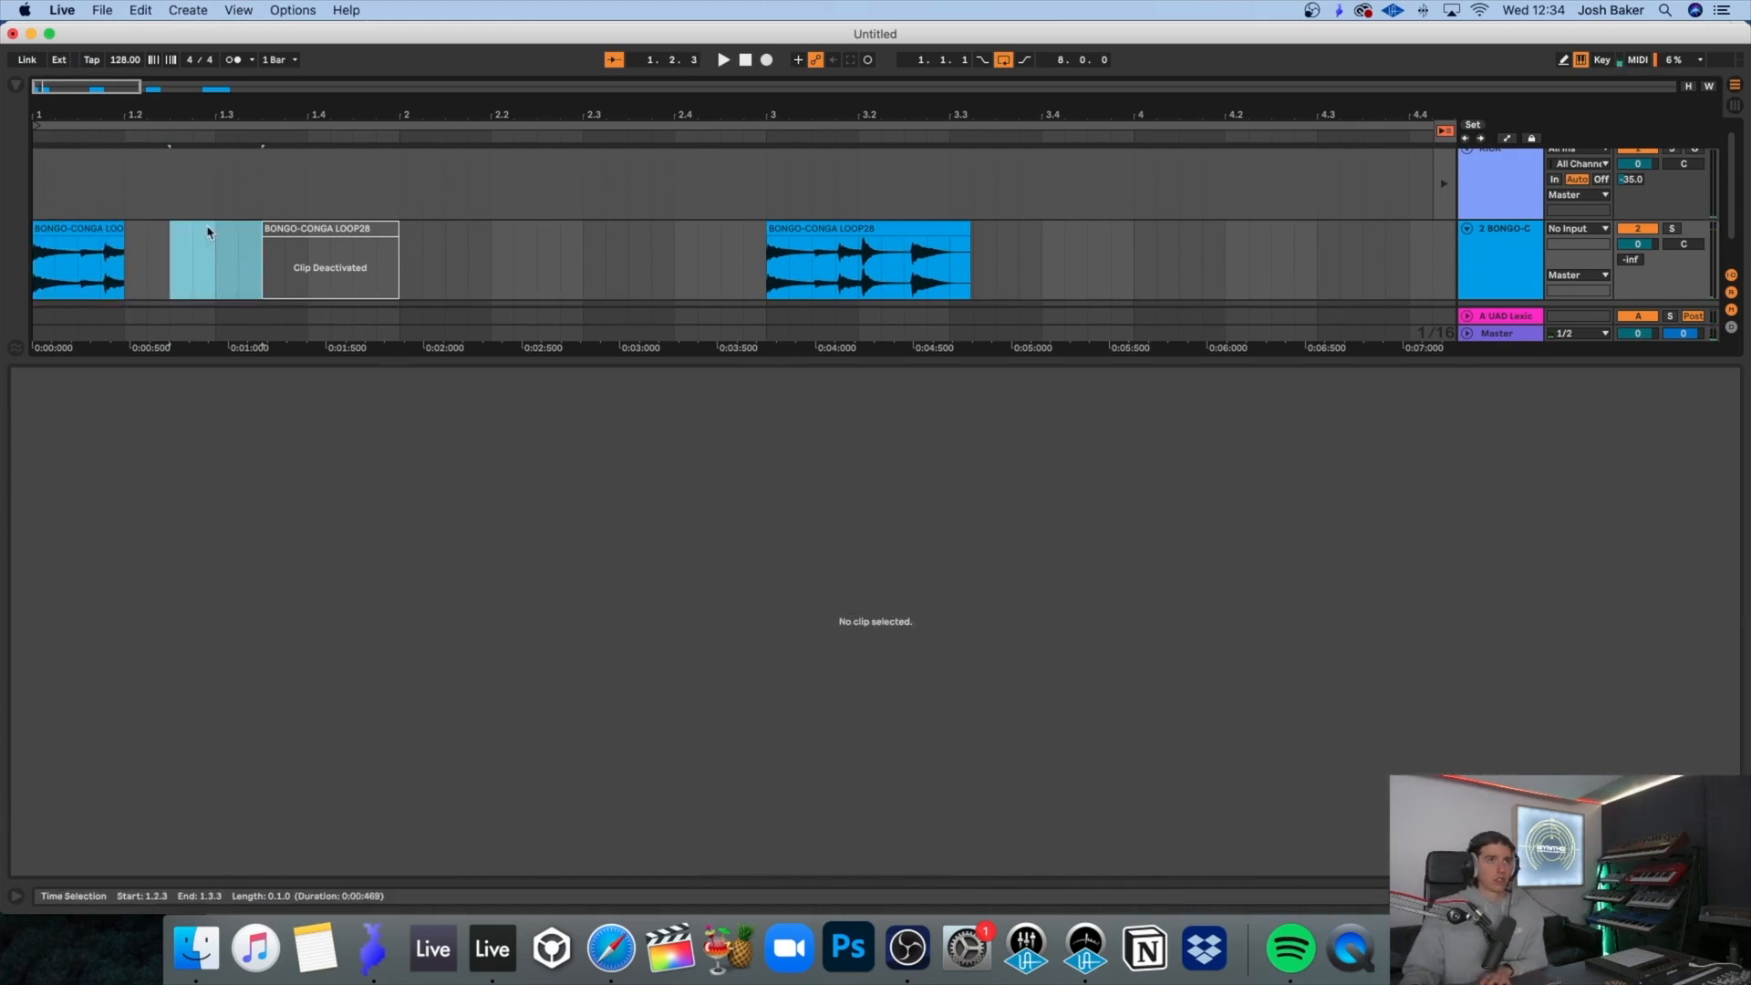
Step: Add a warp marker on the first slice's hit near 1.1.4, align it to 1.1.4 and play it back
{"action": "left_click", "coordinate": [124, 244]}
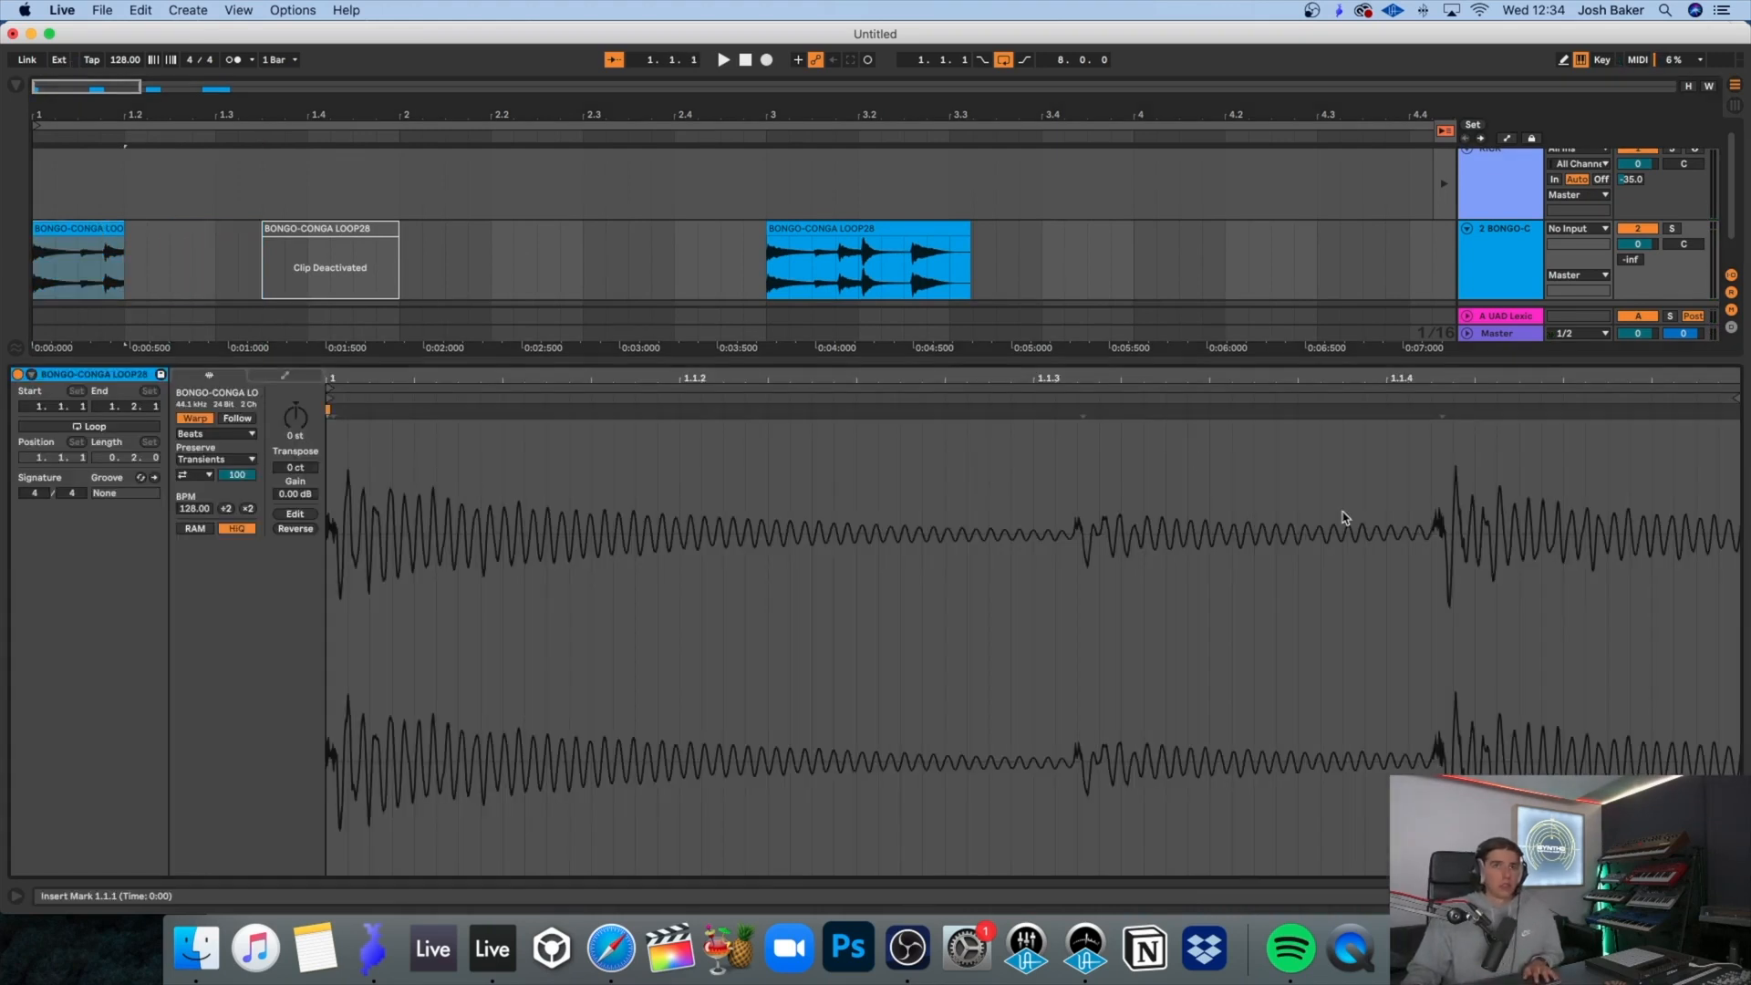
{"action": "left_click", "coordinate": [1430, 529]}
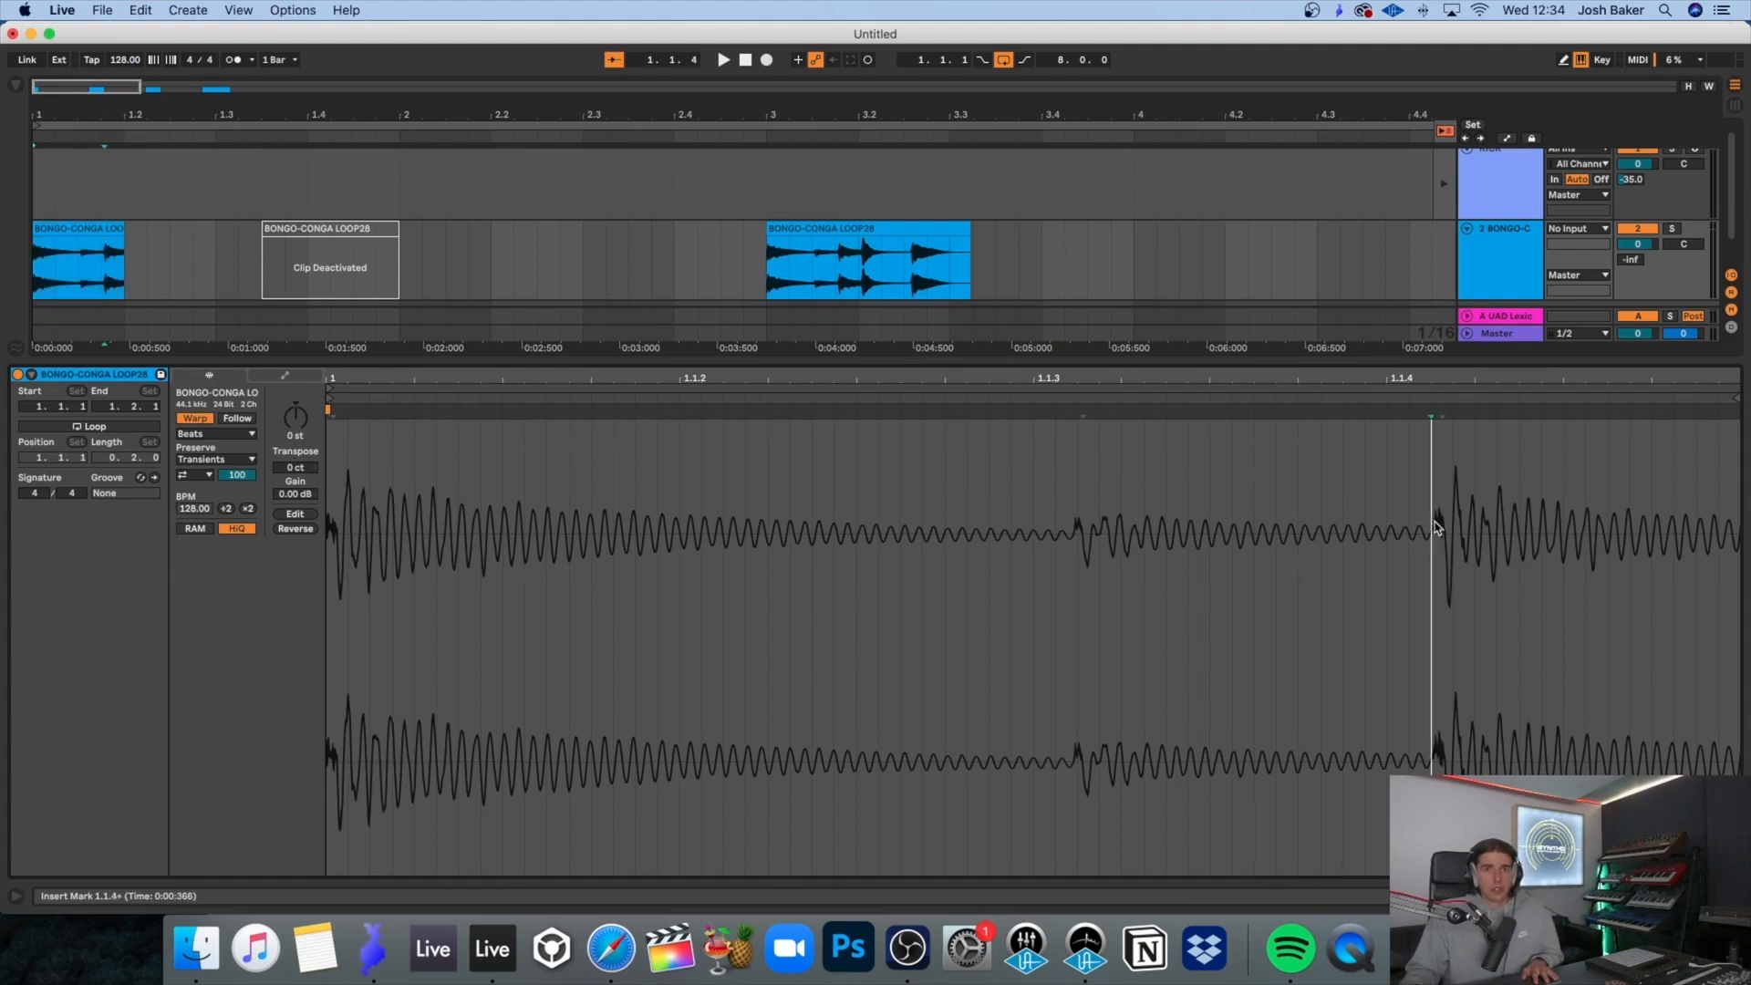
{"action": "left_click_drag", "start_coordinate": [1423, 411], "coordinate": [1386, 410]}
{"action": "key", "text": "space"}
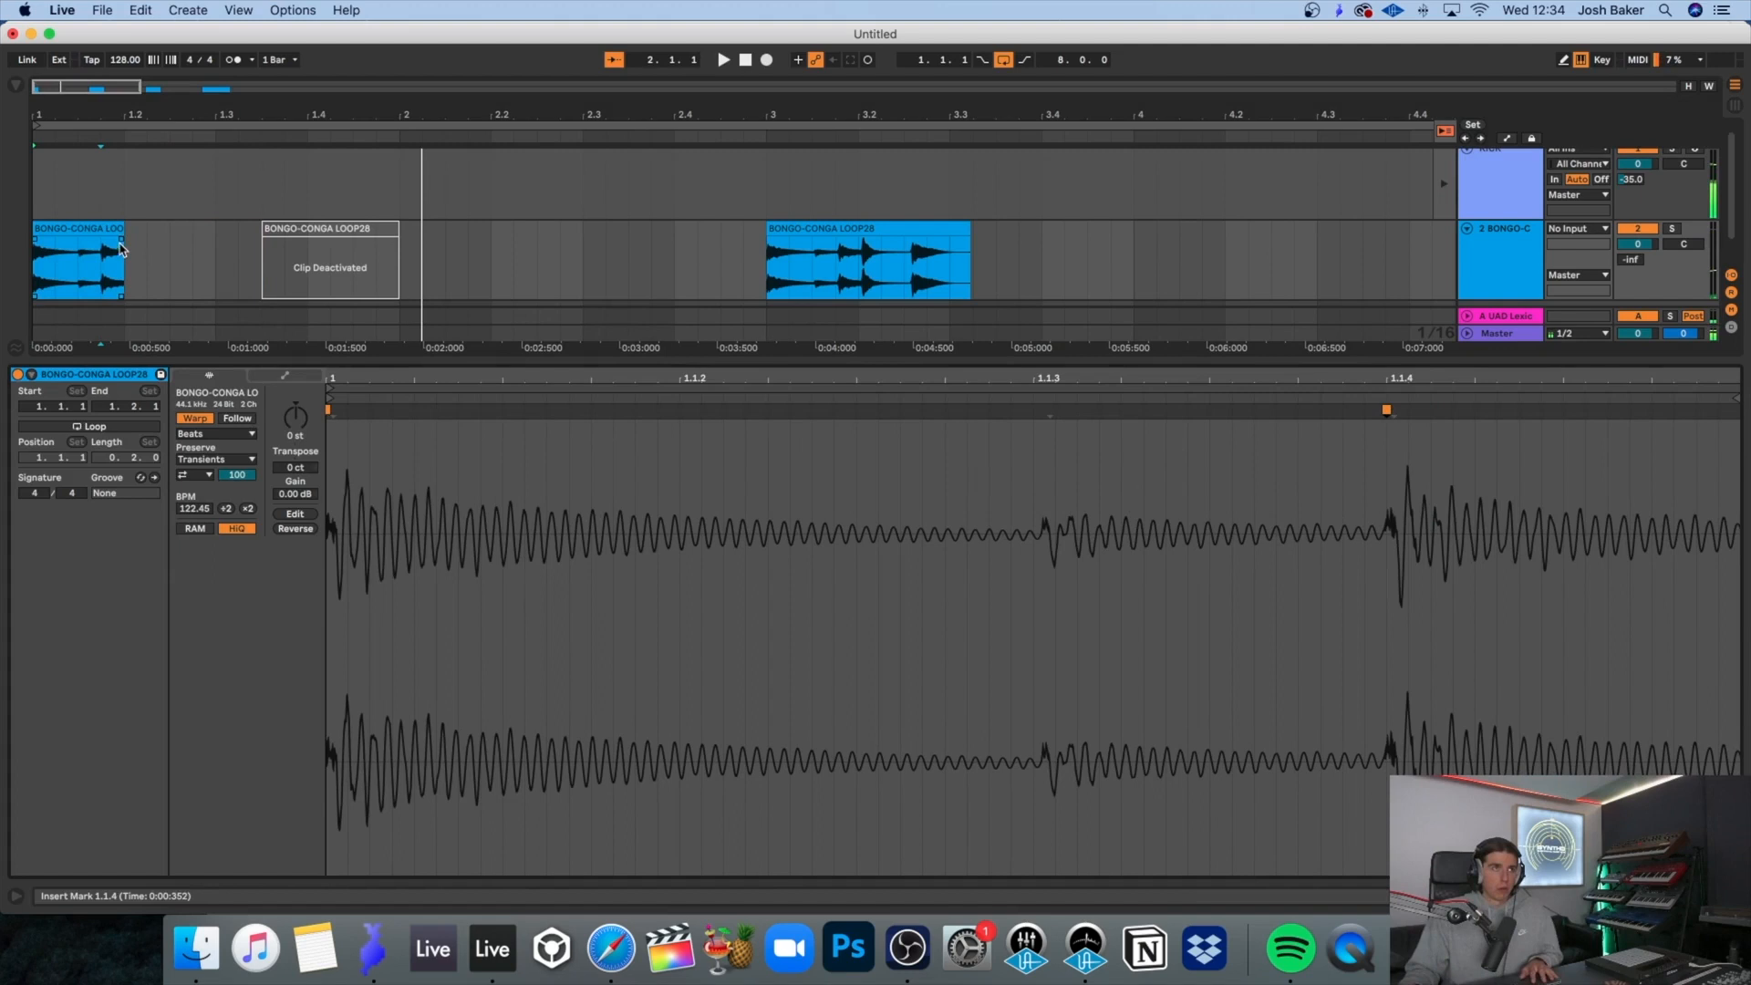
{"action": "key", "text": "space"}
Step: Paste the warped bongo slice at the starts of bars 2 and 3, moving the existing loop clip out of the way
{"action": "left_click", "coordinate": [402, 262]}
{"action": "key", "text": "super+v"}
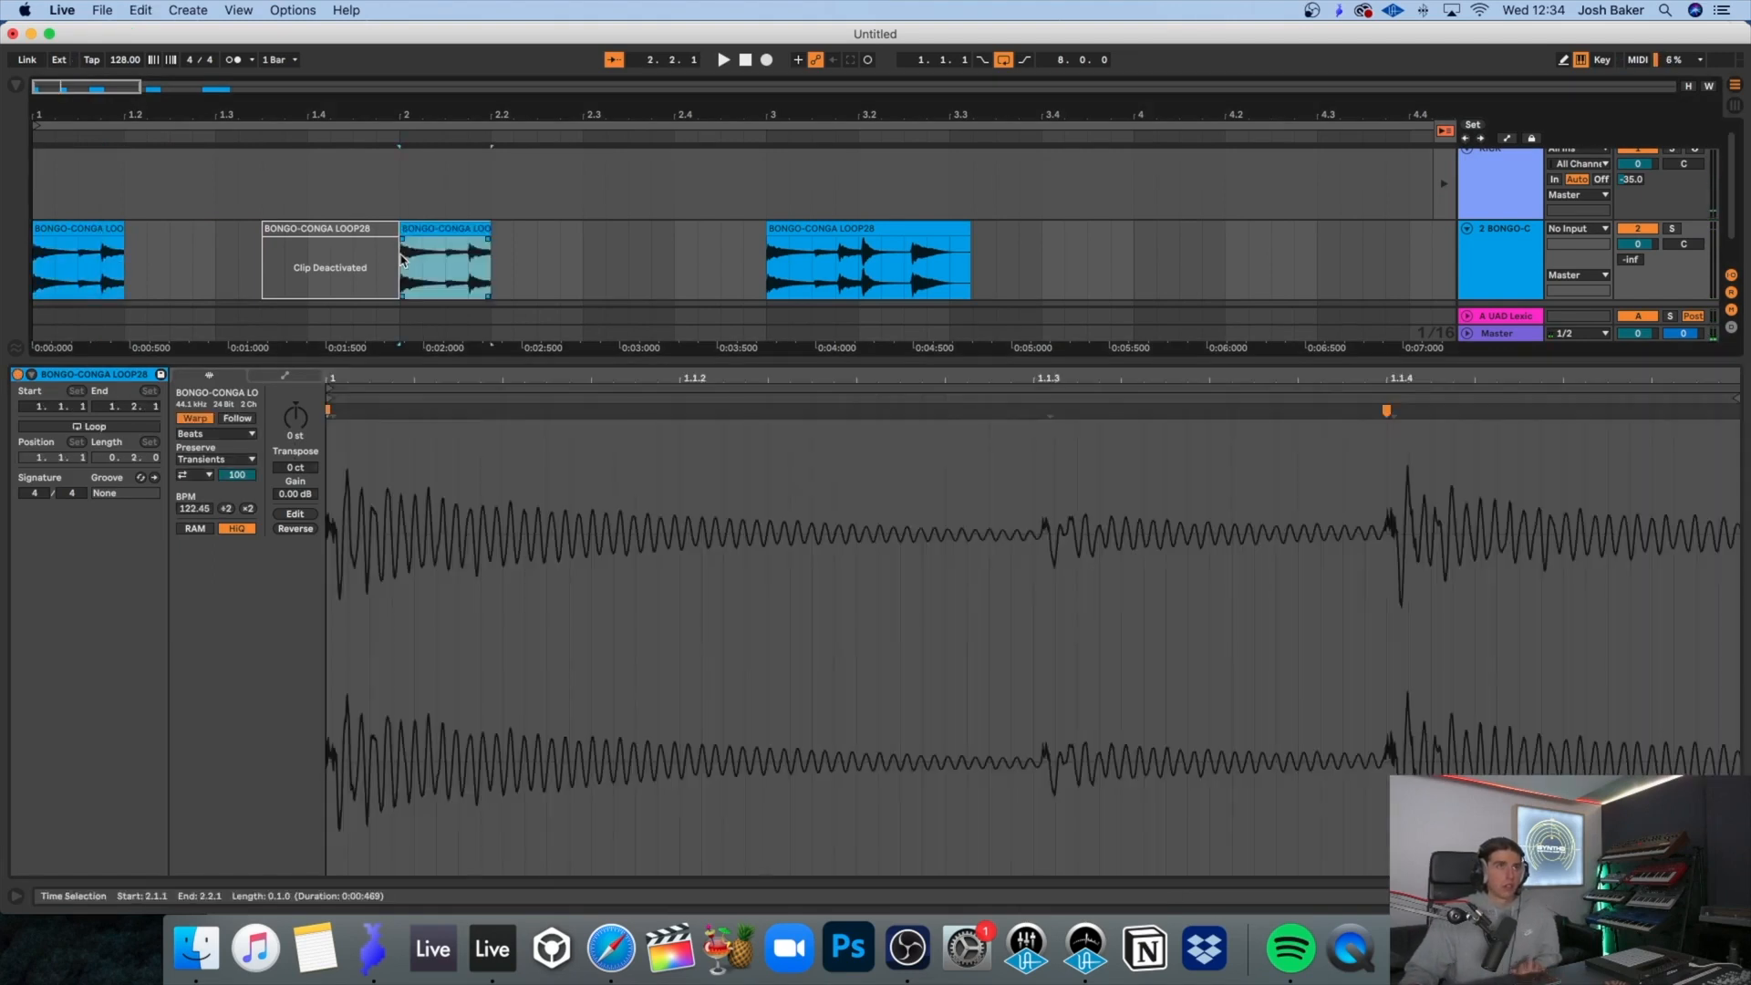
{"action": "left_click", "coordinate": [803, 226]}
{"action": "left_click_drag", "start_coordinate": [803, 226], "coordinate": [1102, 228]}
{"action": "left_click", "coordinate": [764, 242]}
{"action": "key", "text": "super+v"}
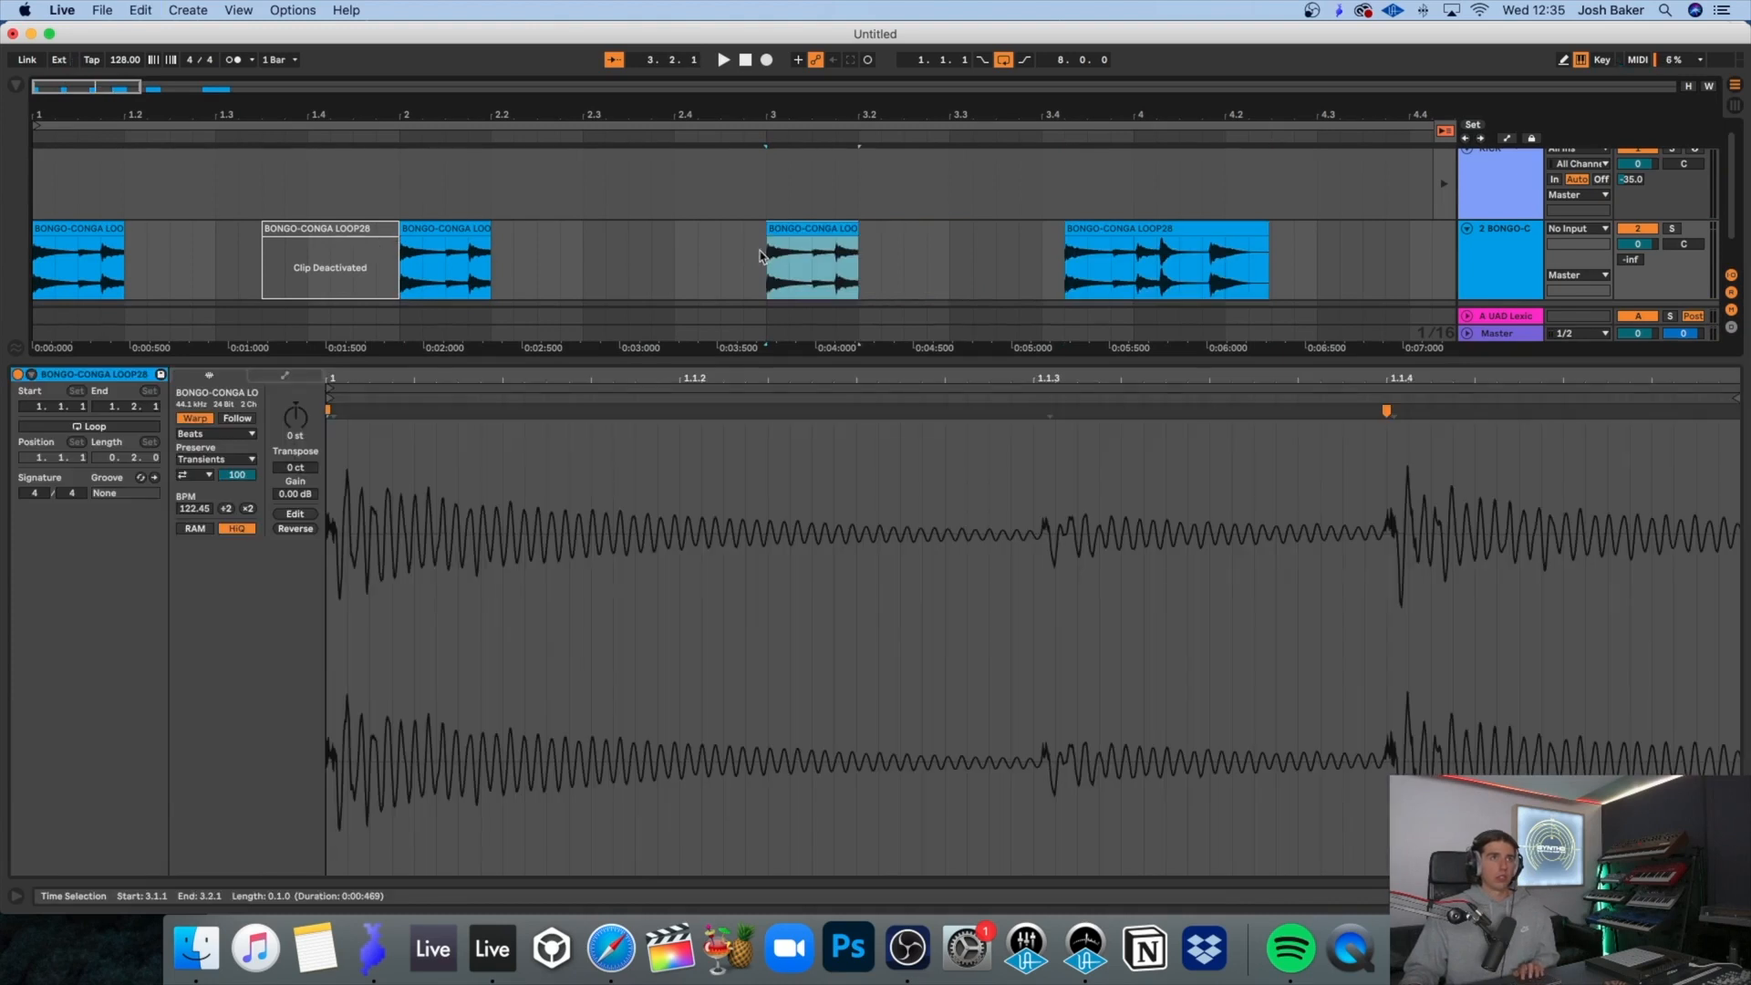
Step: Move the displaced BONGO-CONGA LOOP28 clip into bar 9 and paste the short bongo slice at the start of bar 4
{"action": "left_click", "coordinate": [1128, 258]}
{"action": "left_click_drag", "start_coordinate": [1115, 258], "coordinate": [1287, 246]}
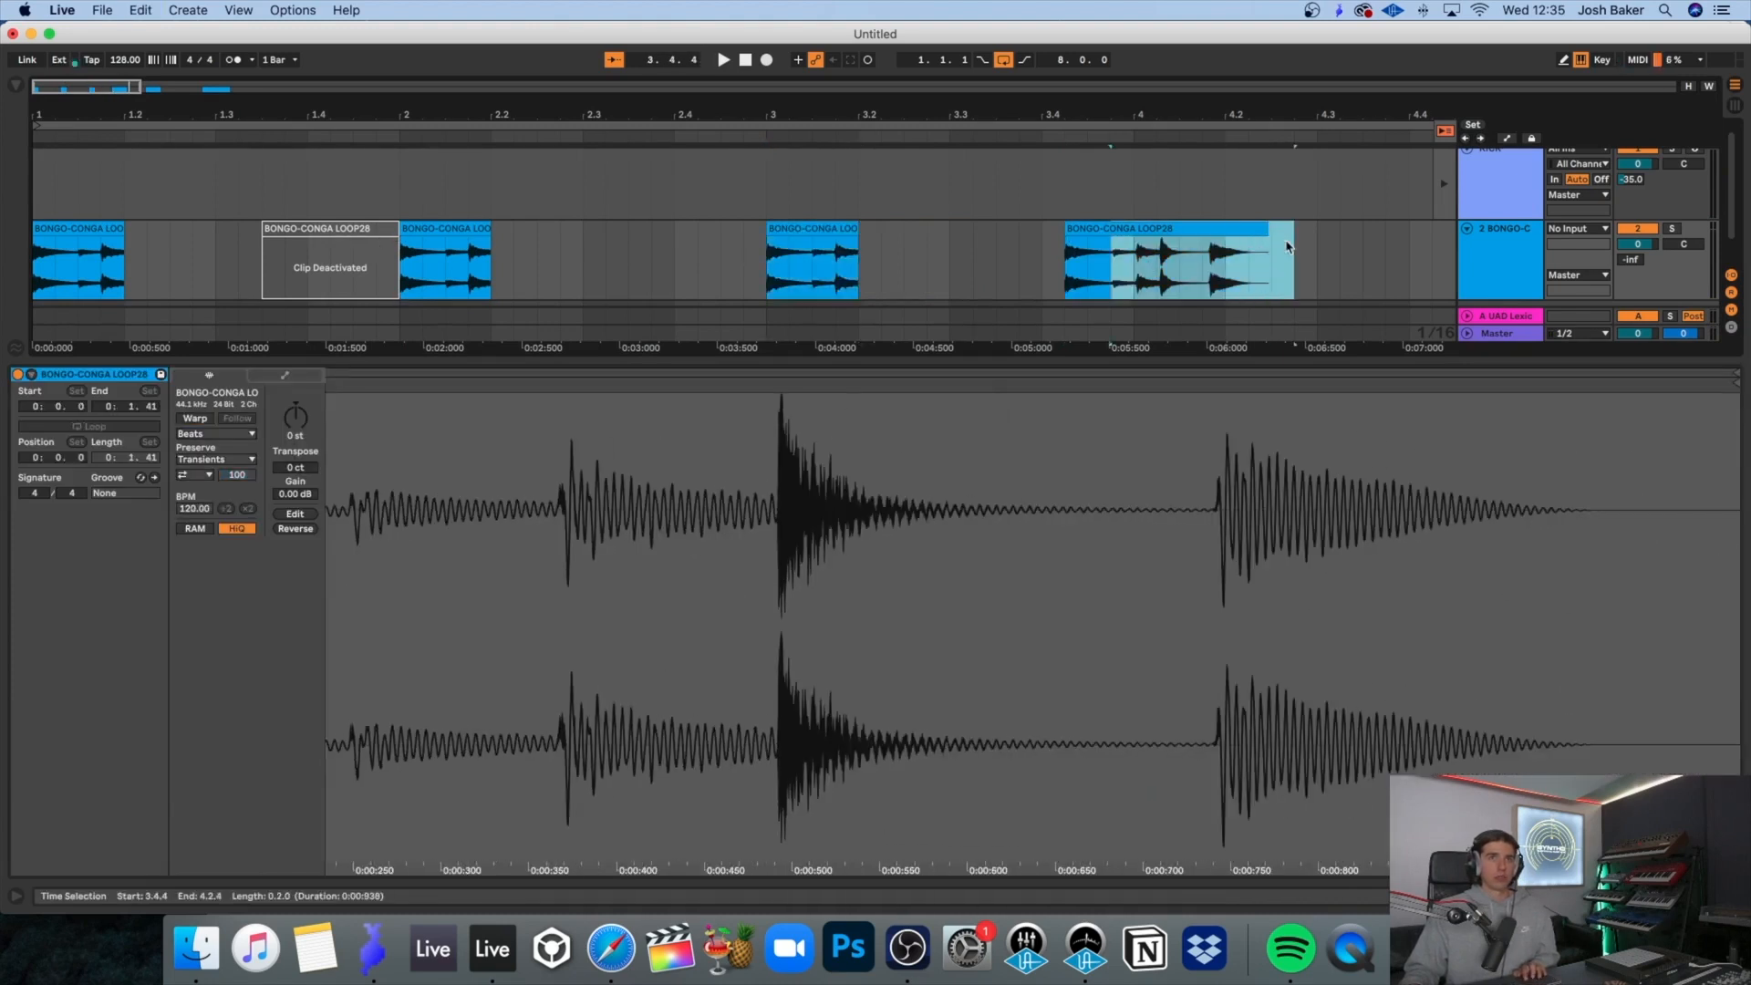
{"action": "left_click", "coordinate": [1287, 246]}
{"action": "key", "text": "minus"}
{"action": "key", "text": "minus"}
{"action": "key", "text": "minus"}
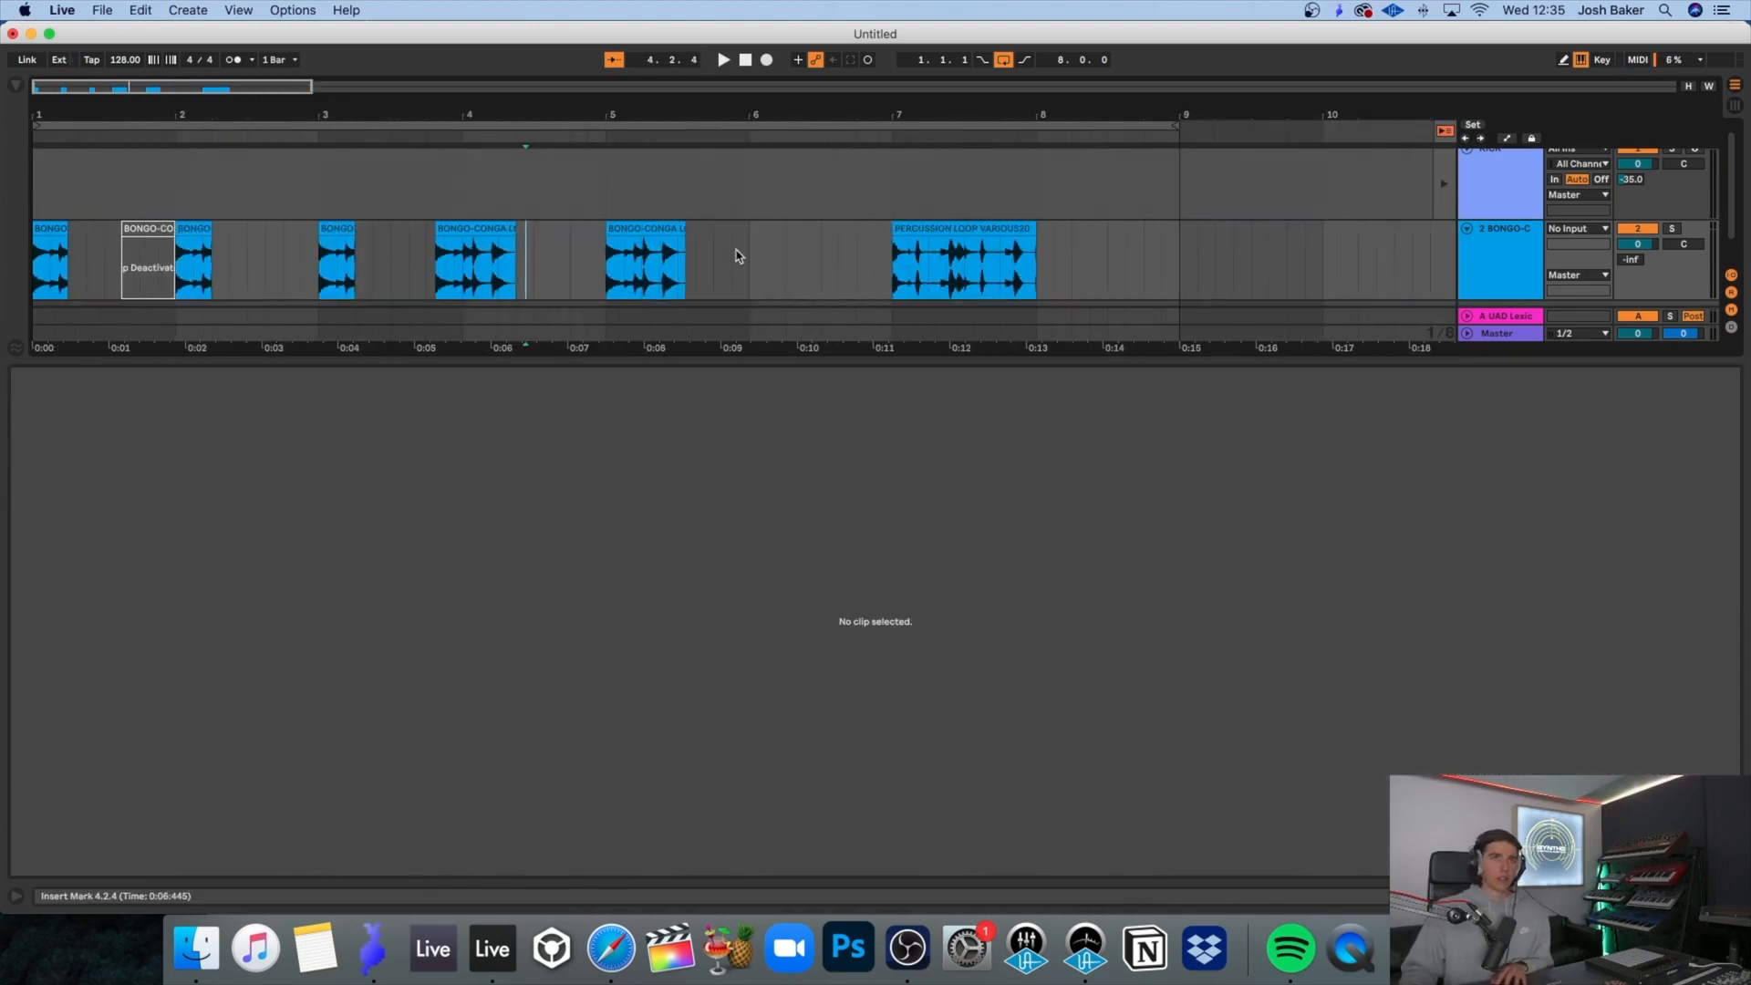
{"action": "left_click", "coordinate": [695, 260]}
{"action": "left_click_drag", "start_coordinate": [497, 230], "coordinate": [1268, 239]}
{"action": "left_click", "coordinate": [484, 240]}
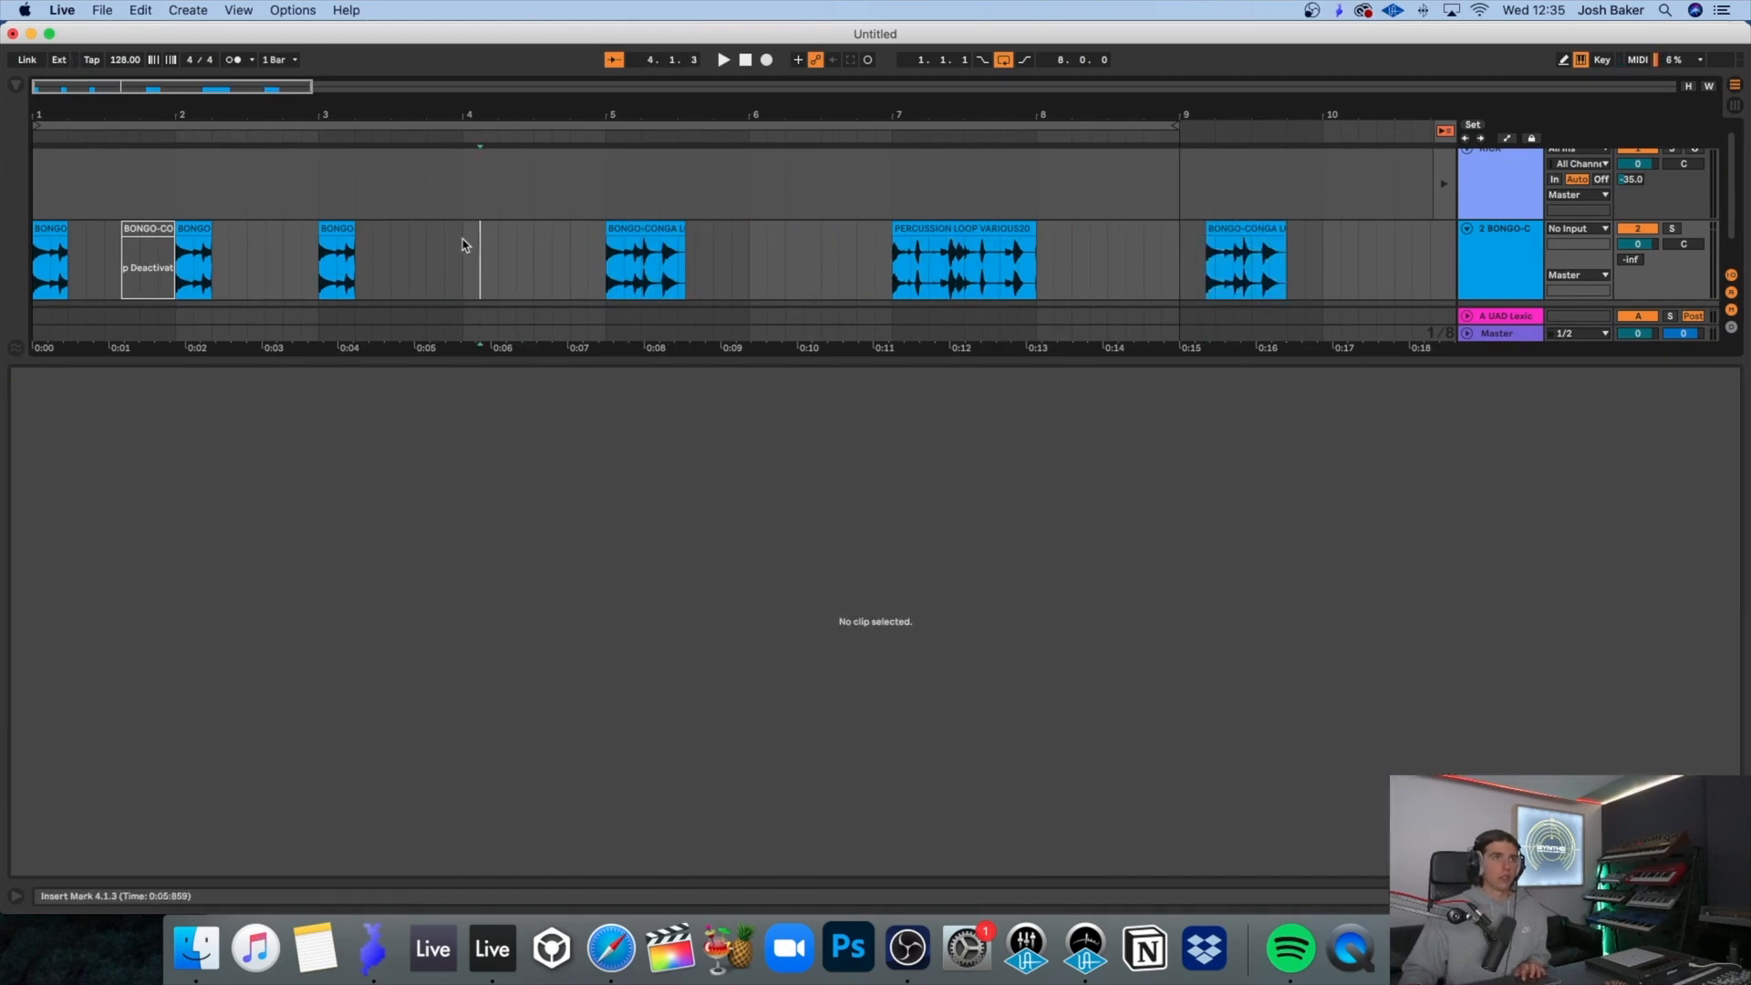
{"action": "key", "text": "super+v"}
Step: Set the loop to bars 1 through 4 and play it back
{"action": "left_click_drag", "start_coordinate": [597, 269], "coordinate": [47, 271]}
{"action": "key", "text": "super+l"}
{"action": "key", "text": "space"}
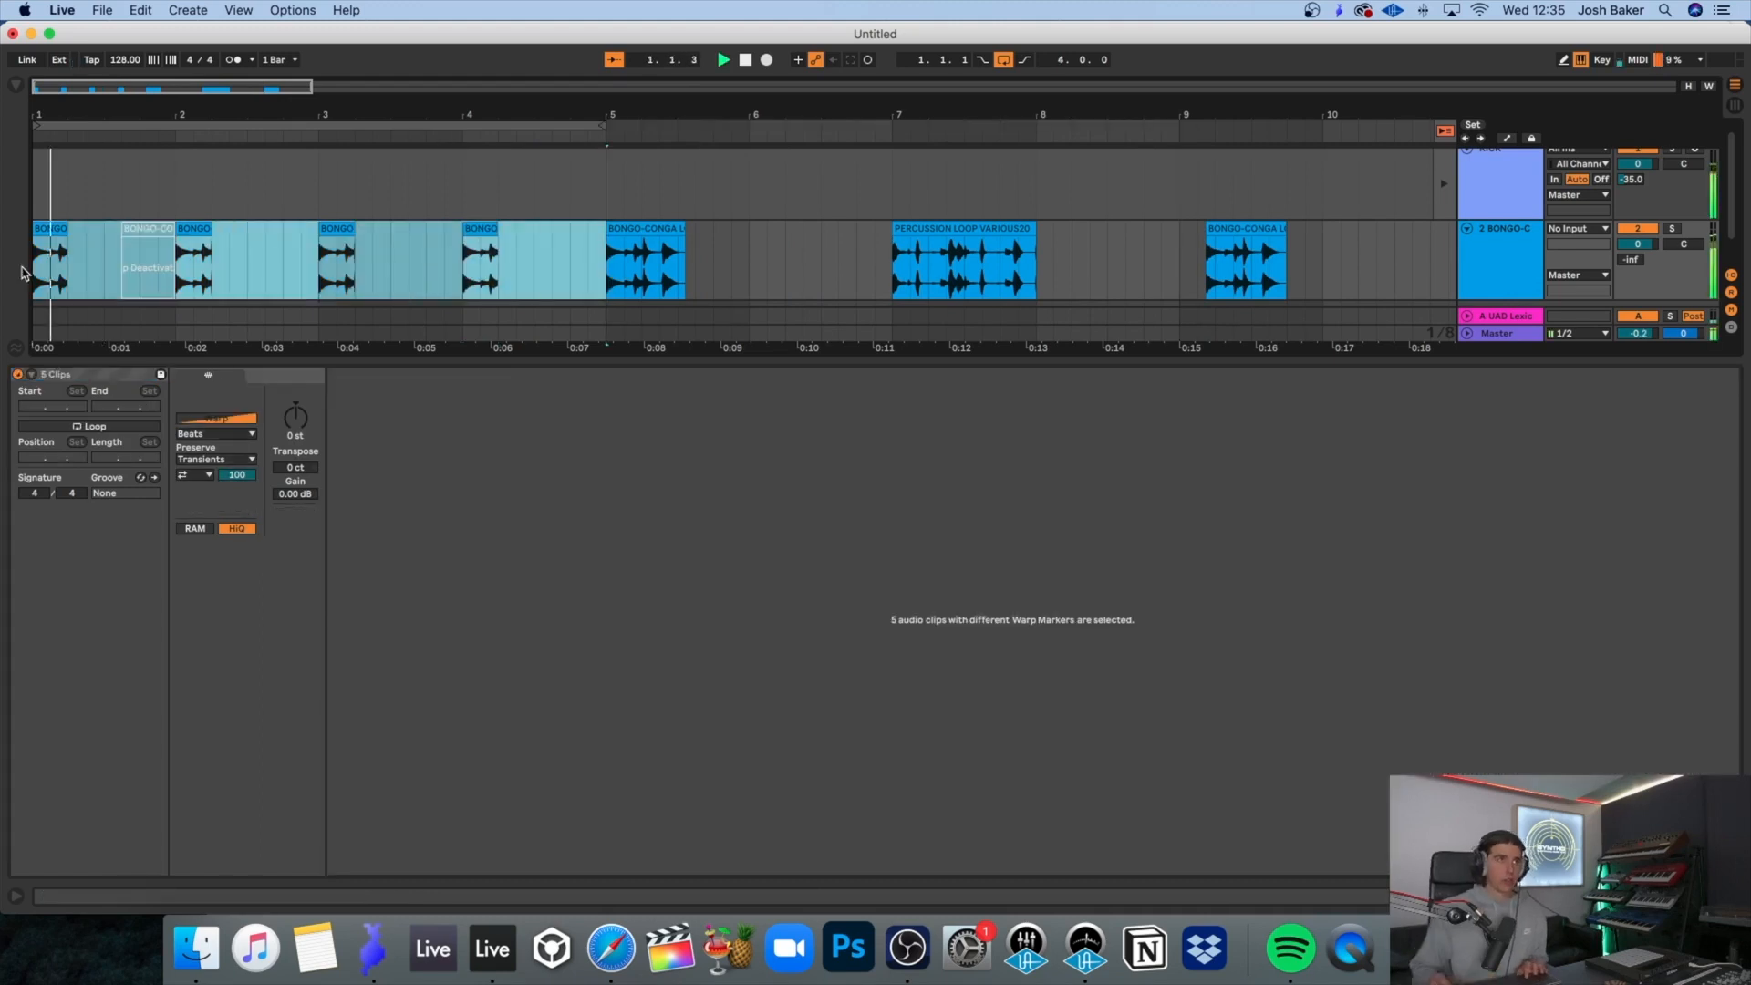
Step: Place a copy of the second part of bar 5's BONGO-CONGA LOOP28 clip at 4.3.3
{"action": "left_click", "coordinate": [475, 248]}
{"action": "left_click", "coordinate": [695, 260]}
{"action": "left_click", "coordinate": [642, 248], "text": "shift"}
{"action": "left_click_drag", "start_coordinate": [642, 249], "coordinate": [553, 246]}
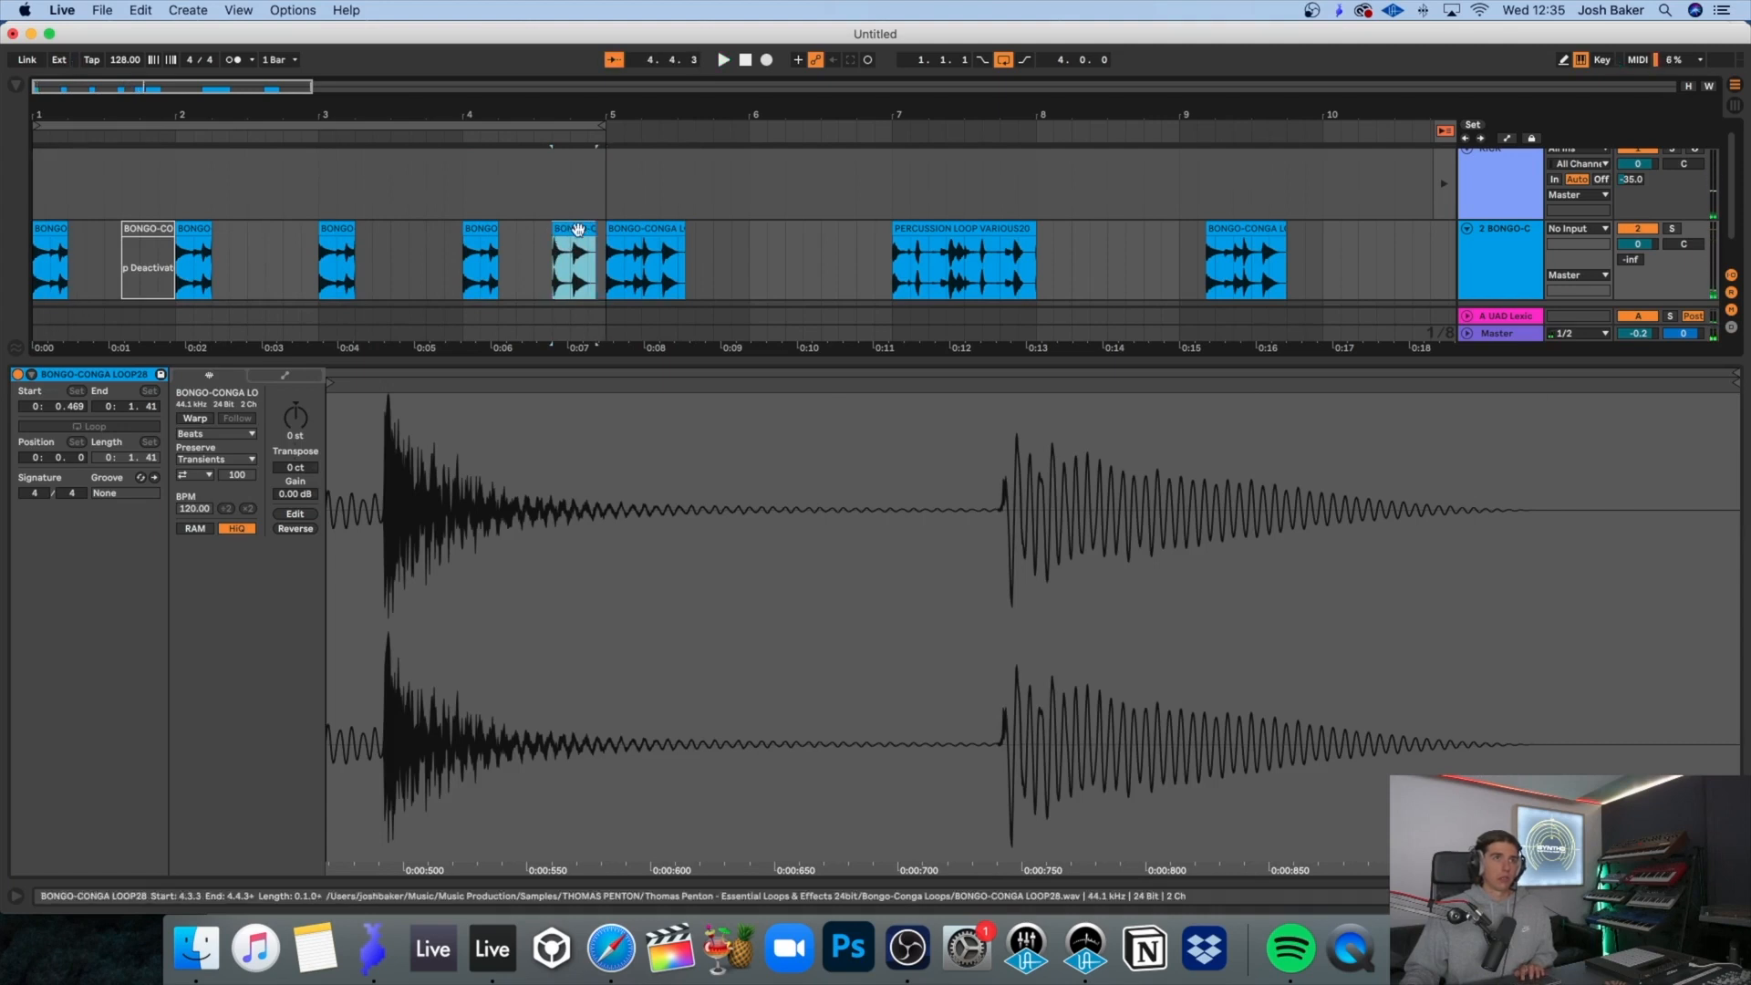
Step: Turn on Warp for the slice at 4.3.3 and align its first transient with the 1.1.1 warp marker
{"action": "left_click_drag", "start_coordinate": [442, 398], "coordinate": [603, 488]}
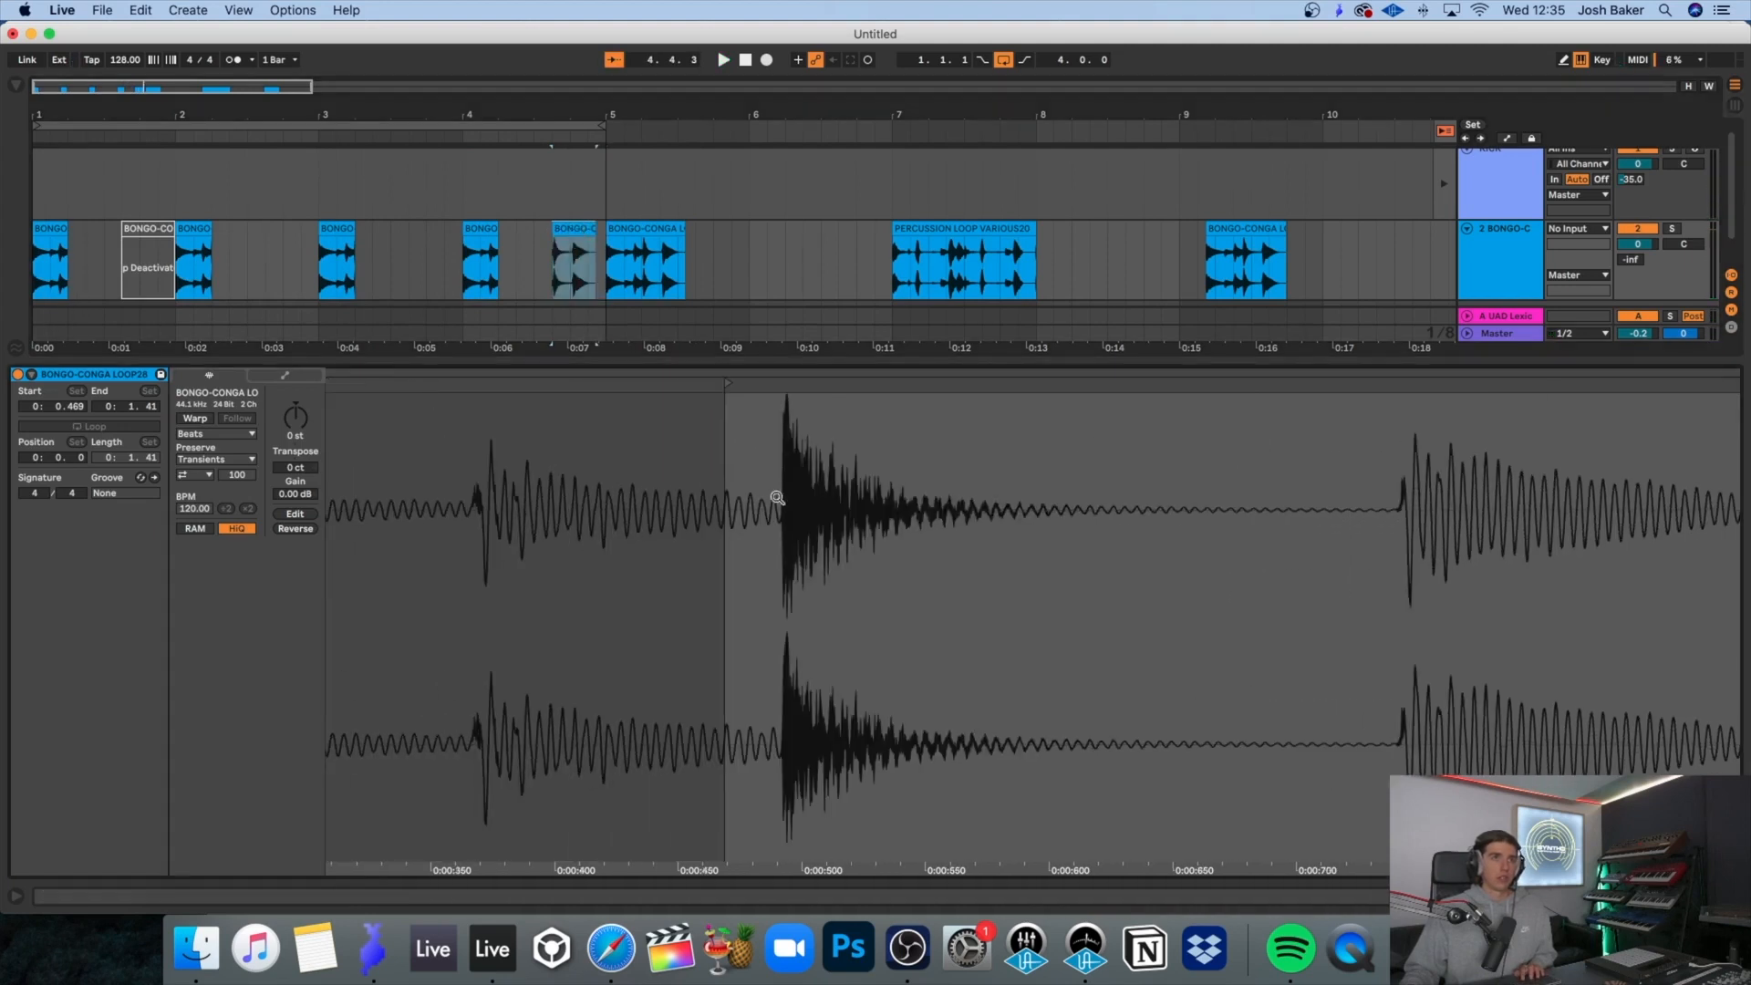
{"action": "left_click", "coordinate": [196, 419]}
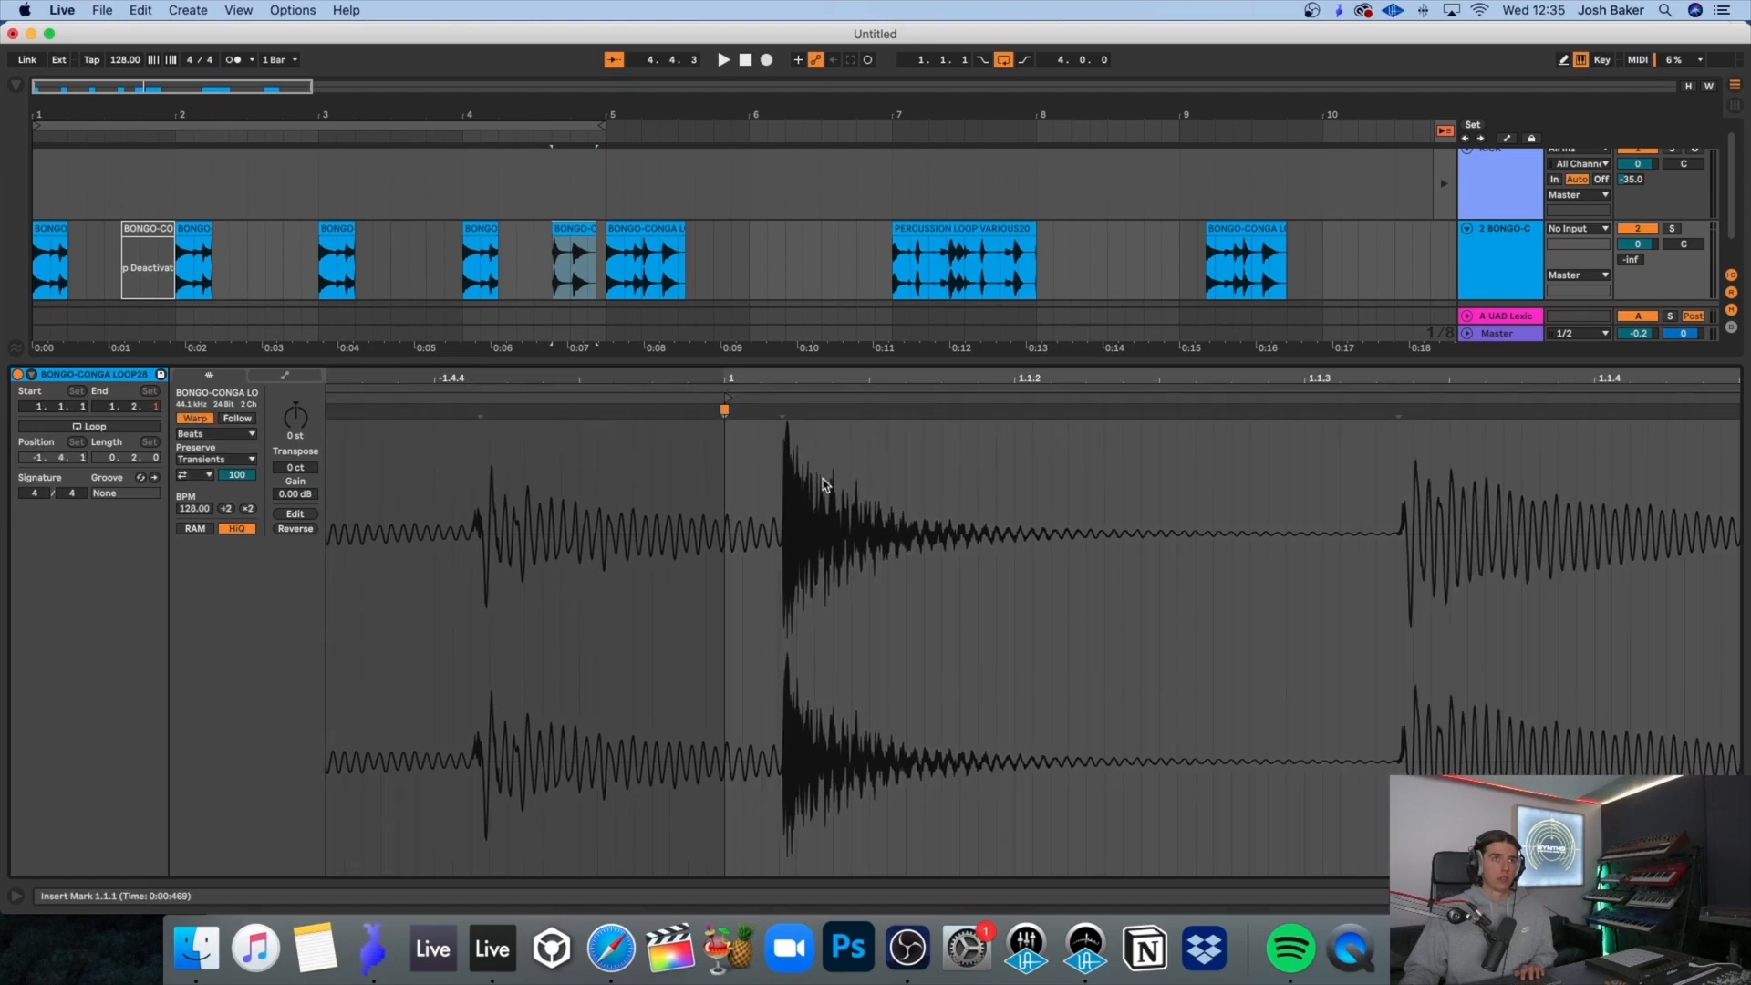
{"action": "double_click", "coordinate": [786, 500]}
{"action": "left_click", "coordinate": [721, 409]}
{"action": "left_click_drag", "start_coordinate": [782, 409], "coordinate": [724, 412]}
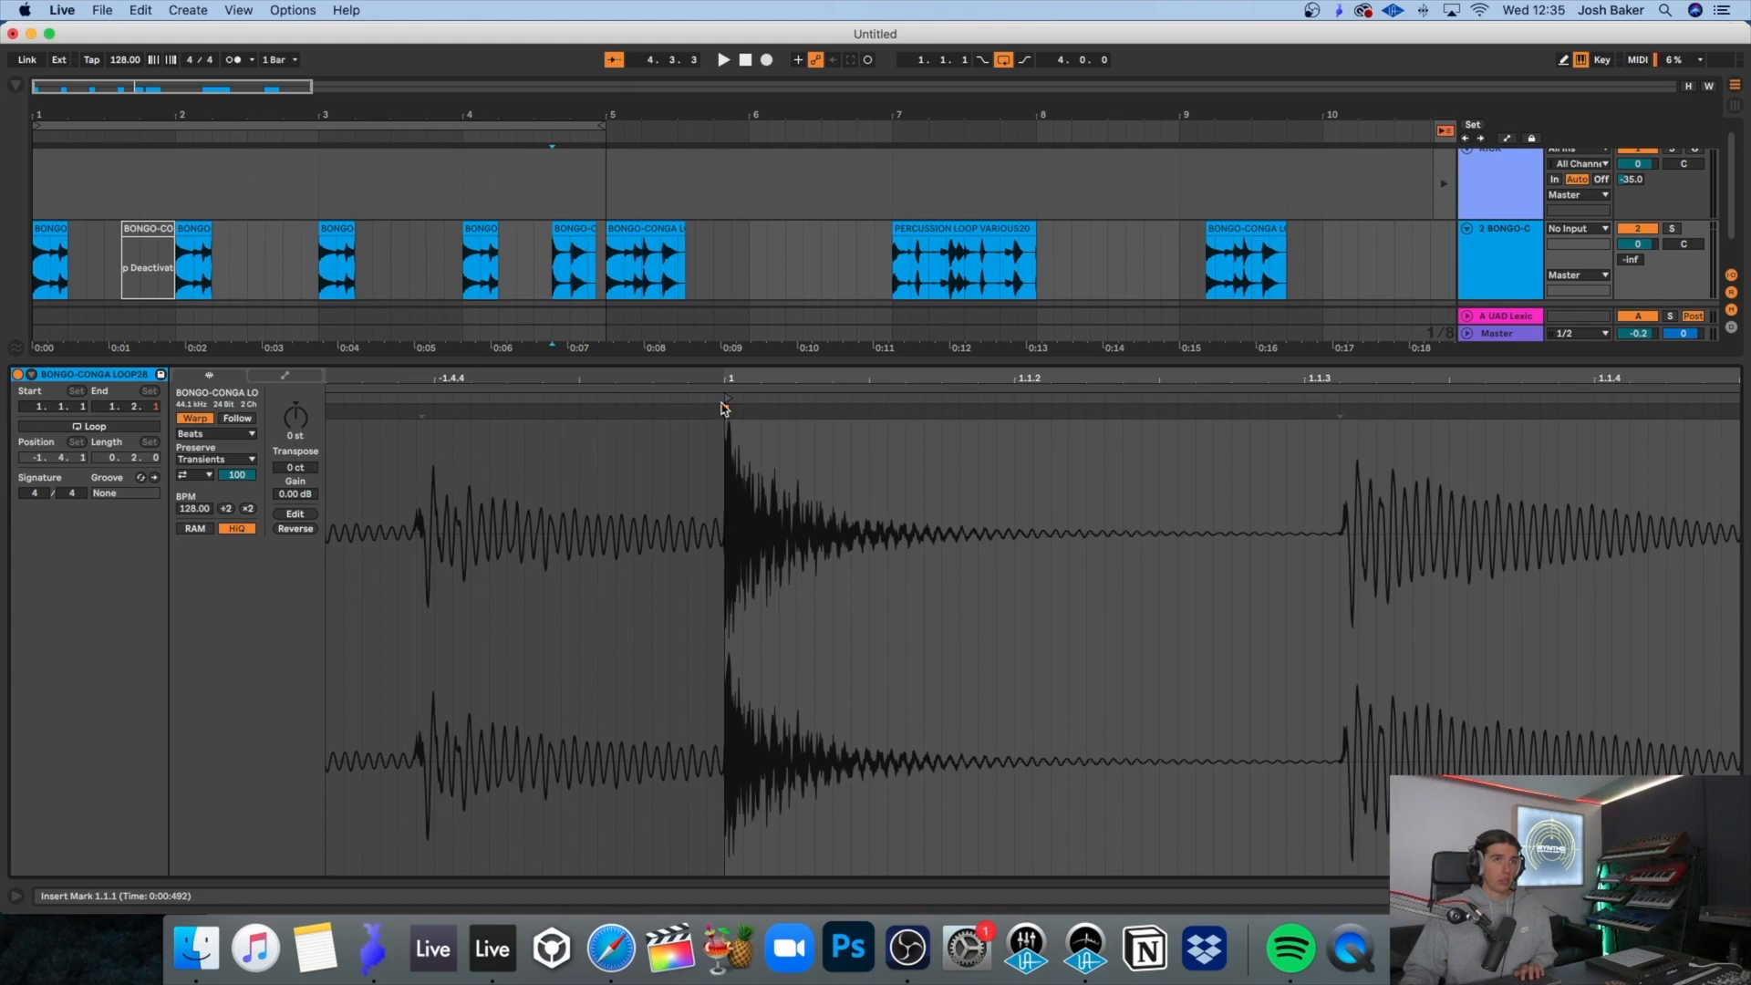
{"action": "scroll", "coordinate": [721, 370], "scroll_direction": "up", "scroll_amount": 5}
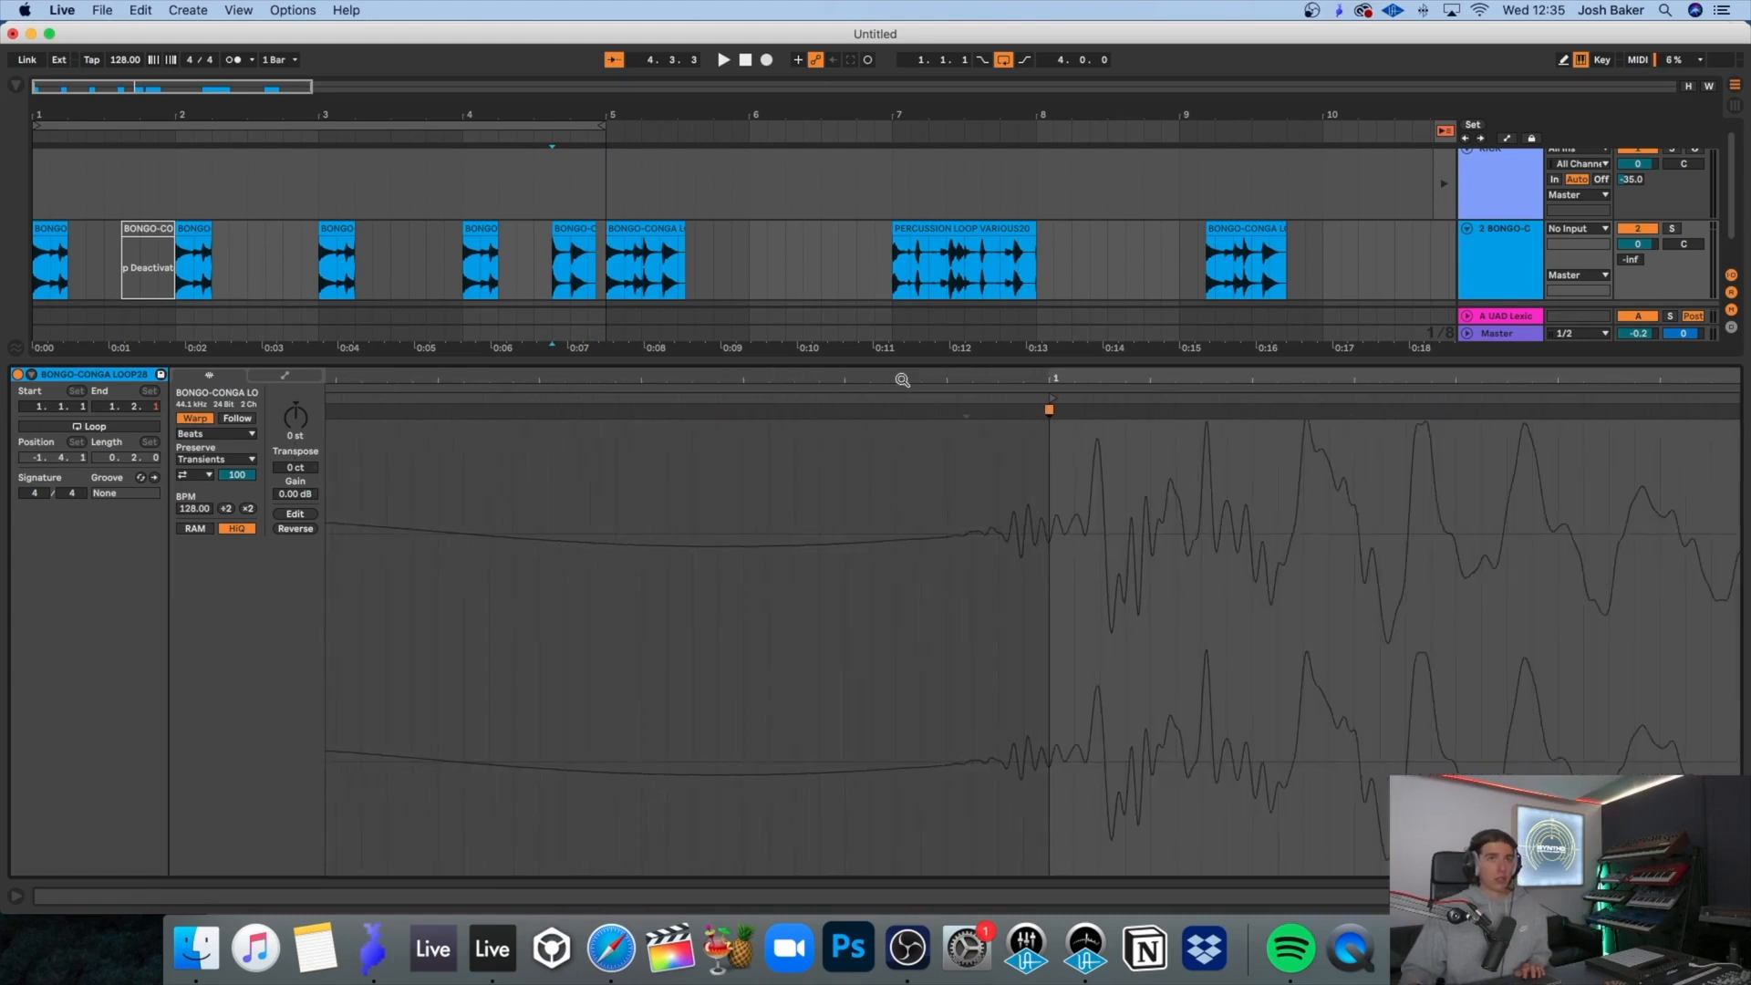
{"action": "left_click_drag", "start_coordinate": [1048, 413], "coordinate": [1099, 415]}
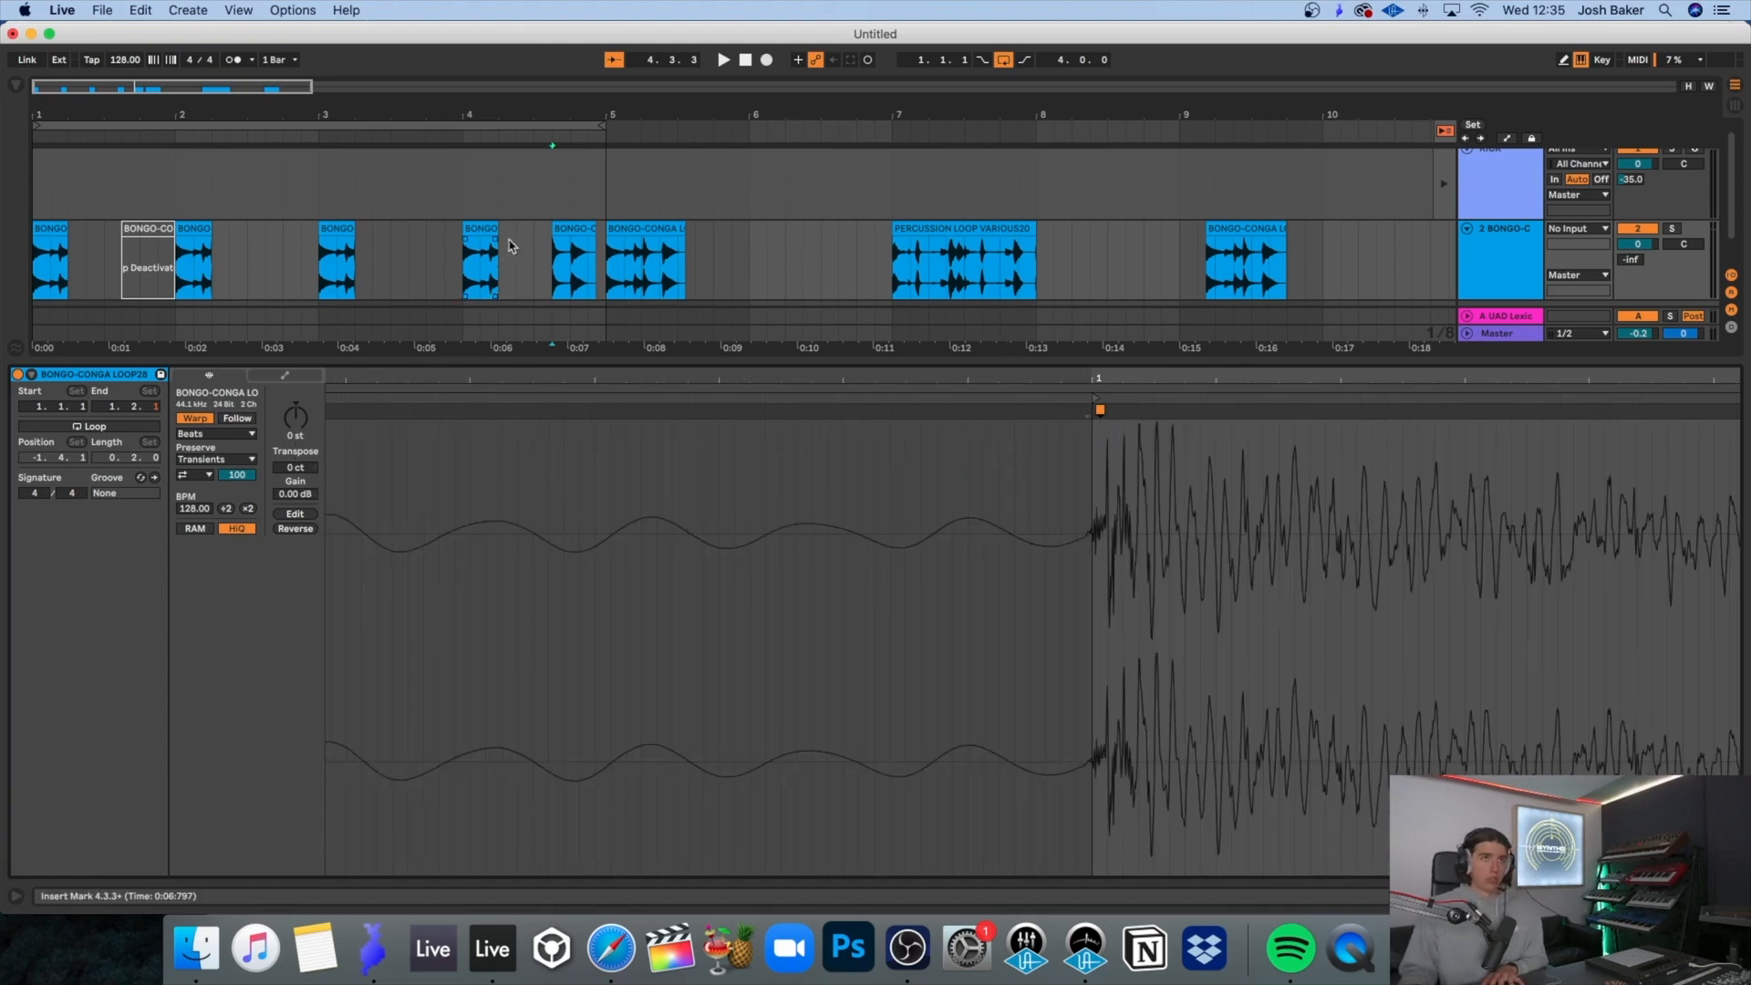
Step: Transpose the slice at 4.3.3 to -2 st and play it back
{"action": "left_click", "coordinate": [1509, 267]}
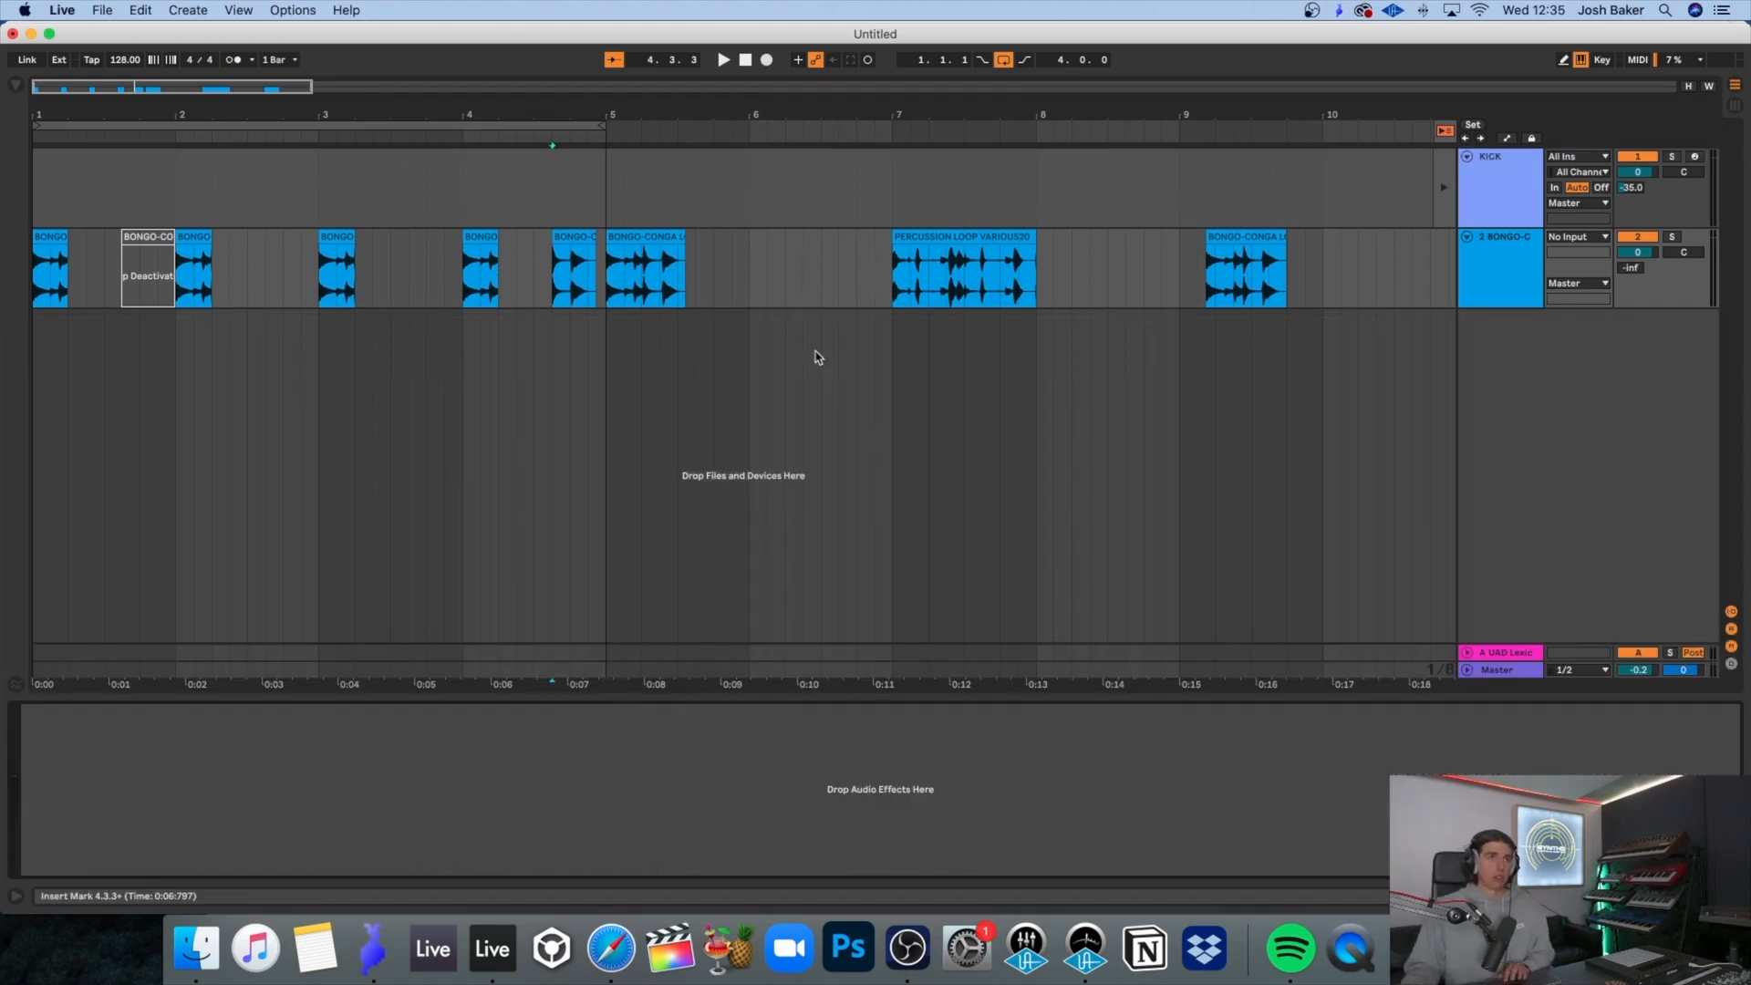
{"action": "left_click", "coordinate": [563, 238]}
{"action": "double_click", "coordinate": [563, 238]}
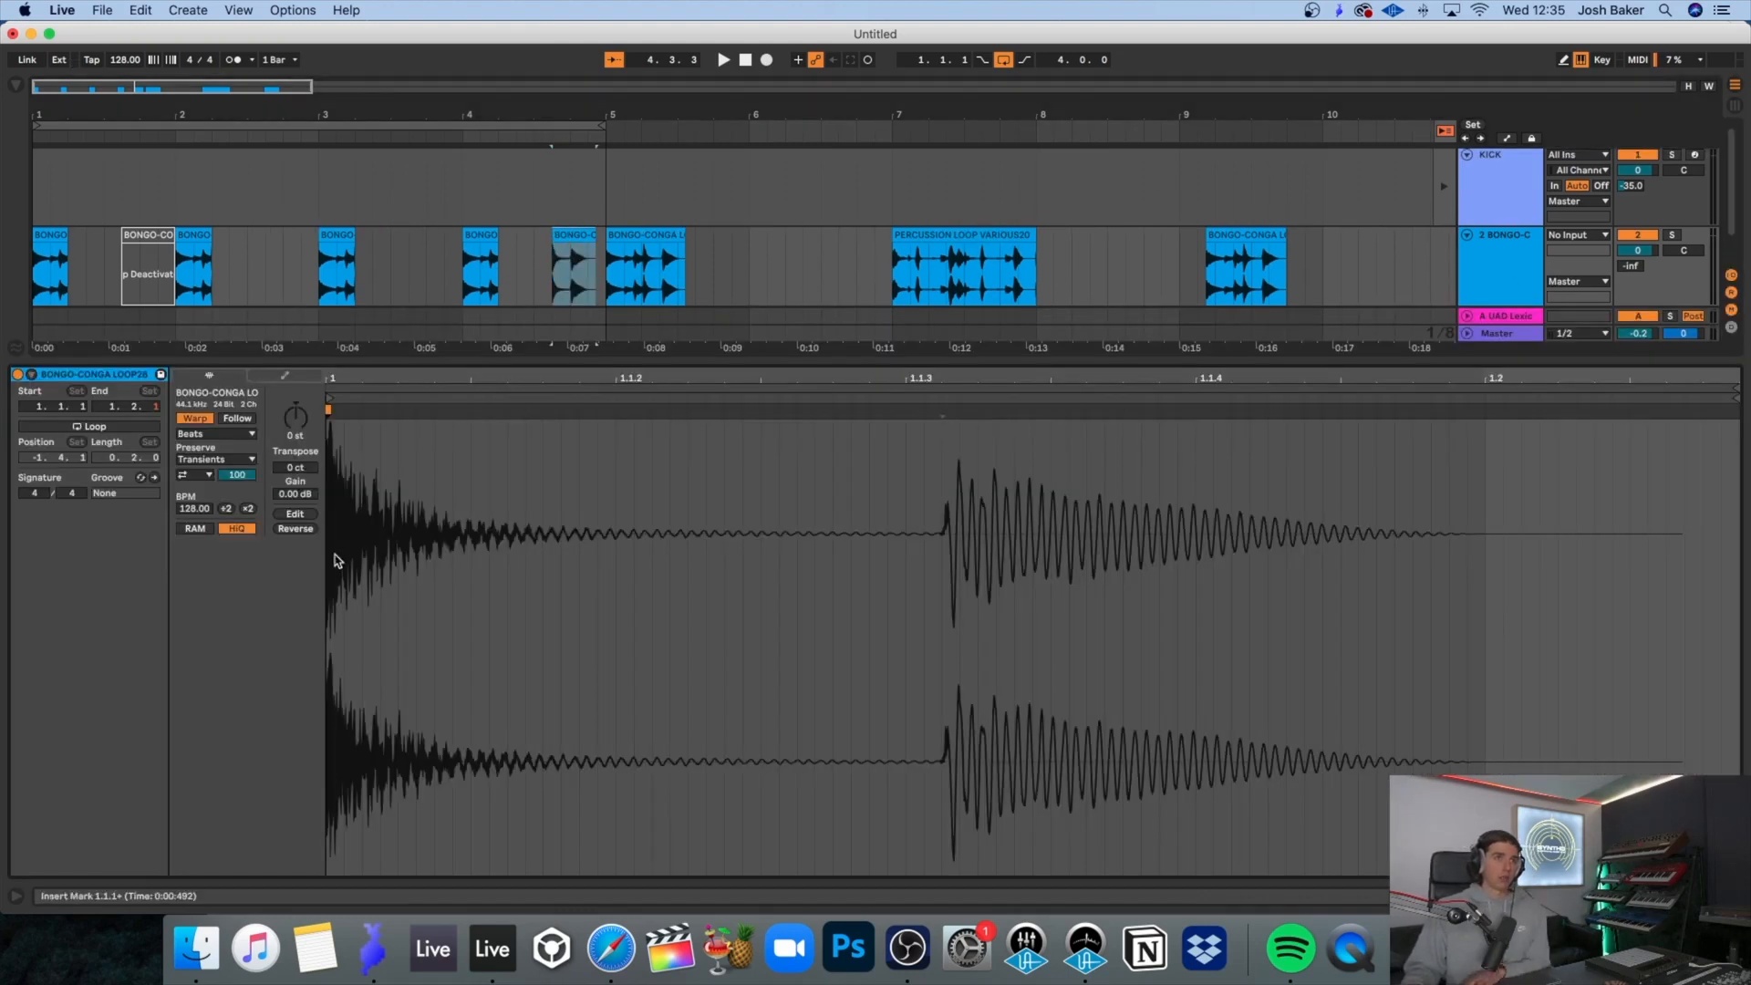
{"action": "scroll", "coordinate": [294, 421], "scroll_direction": "down", "scroll_amount": 1}
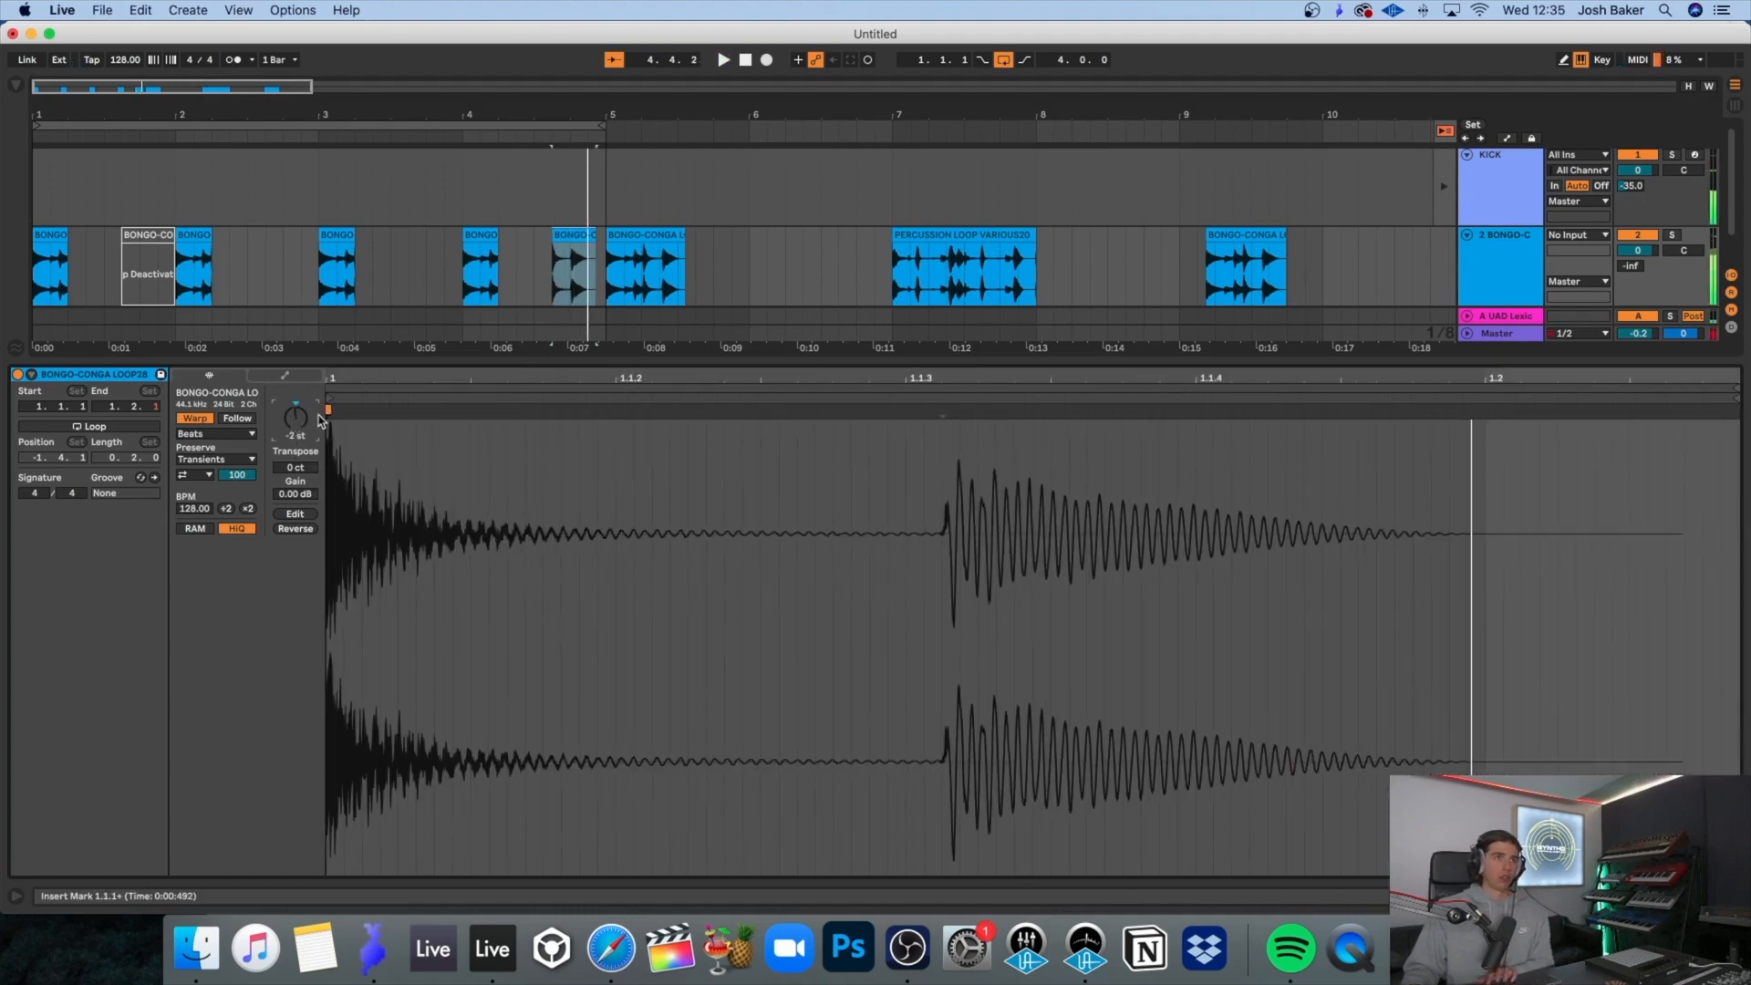
Step: Move the transposed slice from 4.3.3 to 4.4.1 and play from the end of bar 3
{"action": "left_click", "coordinate": [490, 232]}
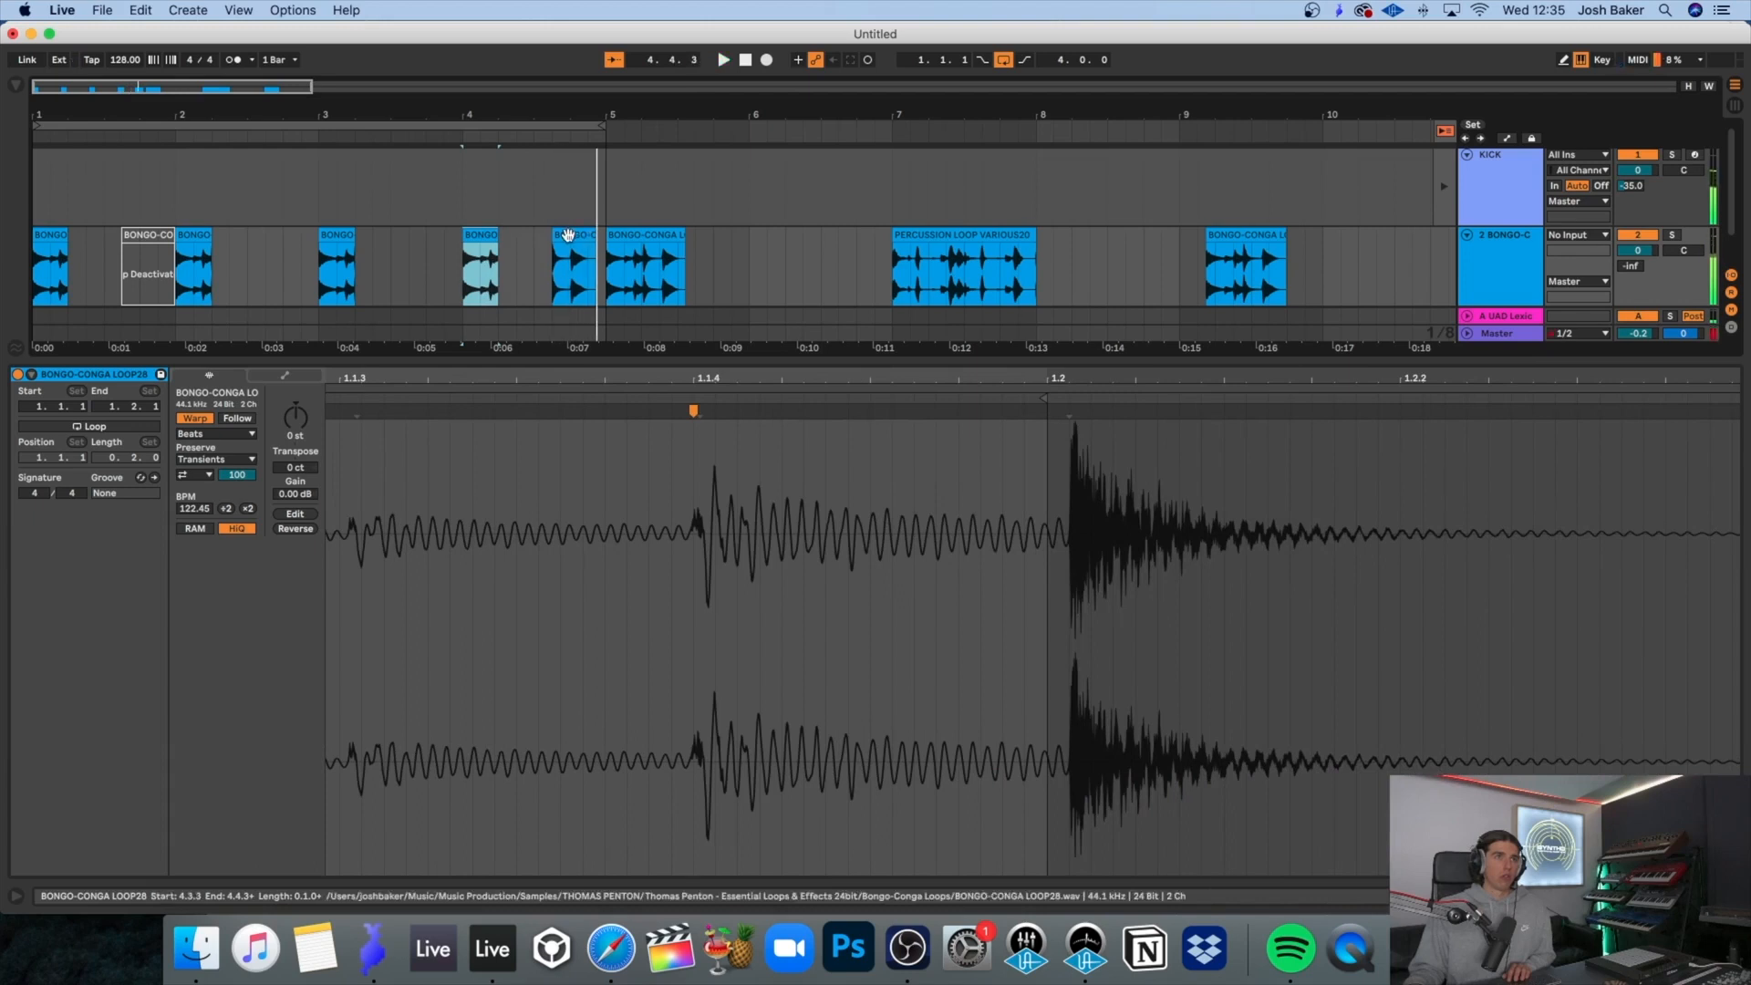
{"action": "left_click", "coordinate": [589, 239]}
{"action": "key", "text": "space"}
{"action": "left_click_drag", "start_coordinate": [584, 242], "coordinate": [601, 243]}
{"action": "left_click", "coordinate": [442, 278]}
{"action": "key", "text": "space"}
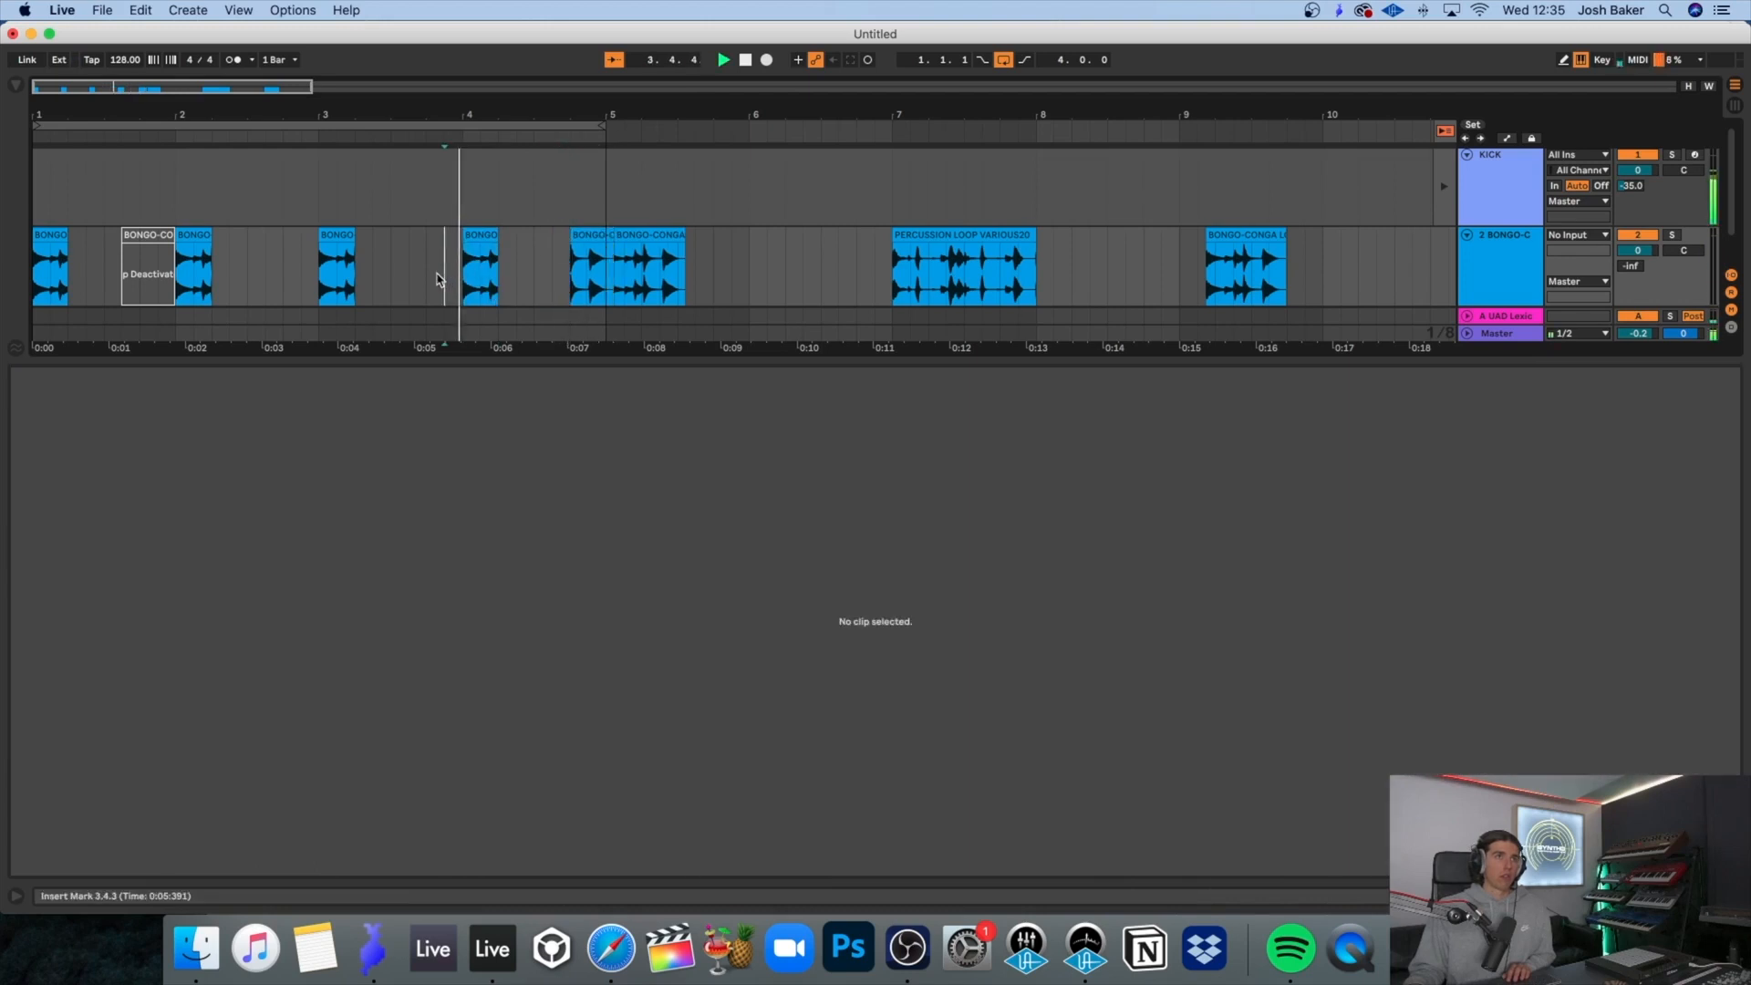
Step: Change the transposition of the slice at 4.4.1 to -3 st and play it back
{"action": "left_click", "coordinate": [481, 267]}
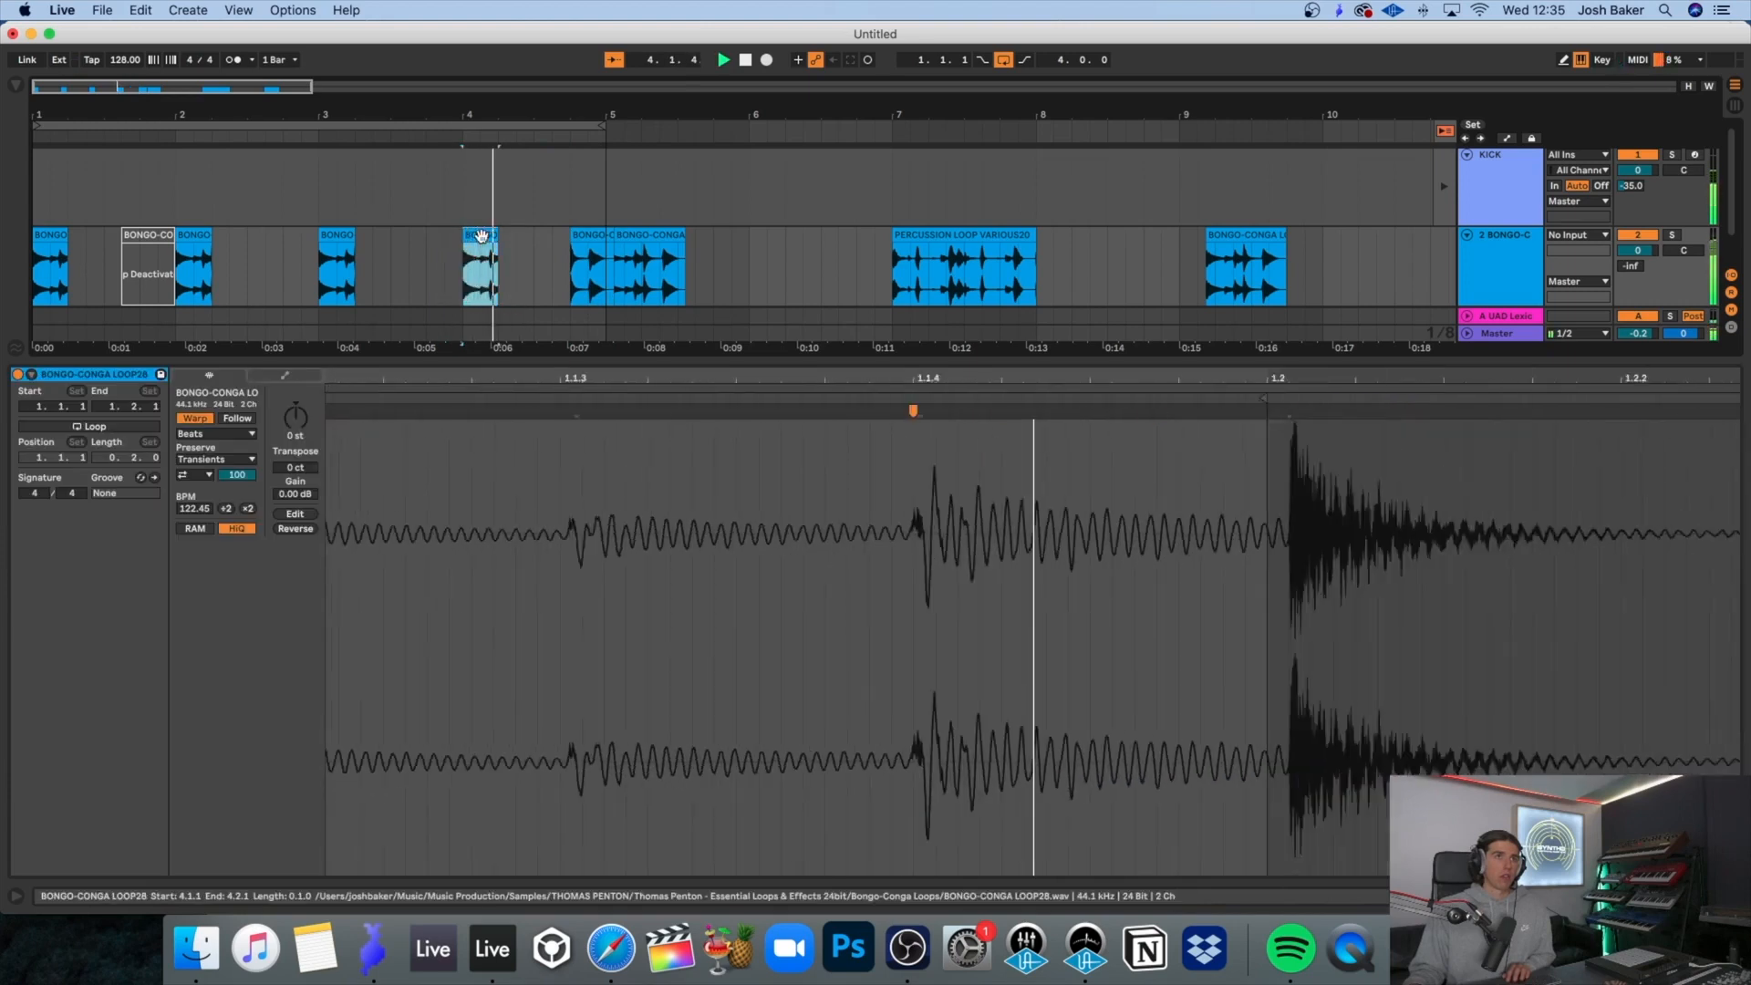
{"action": "key", "text": "space"}
{"action": "left_click", "coordinate": [590, 233]}
{"action": "left_click_drag", "start_coordinate": [304, 433], "coordinate": [304, 427]}
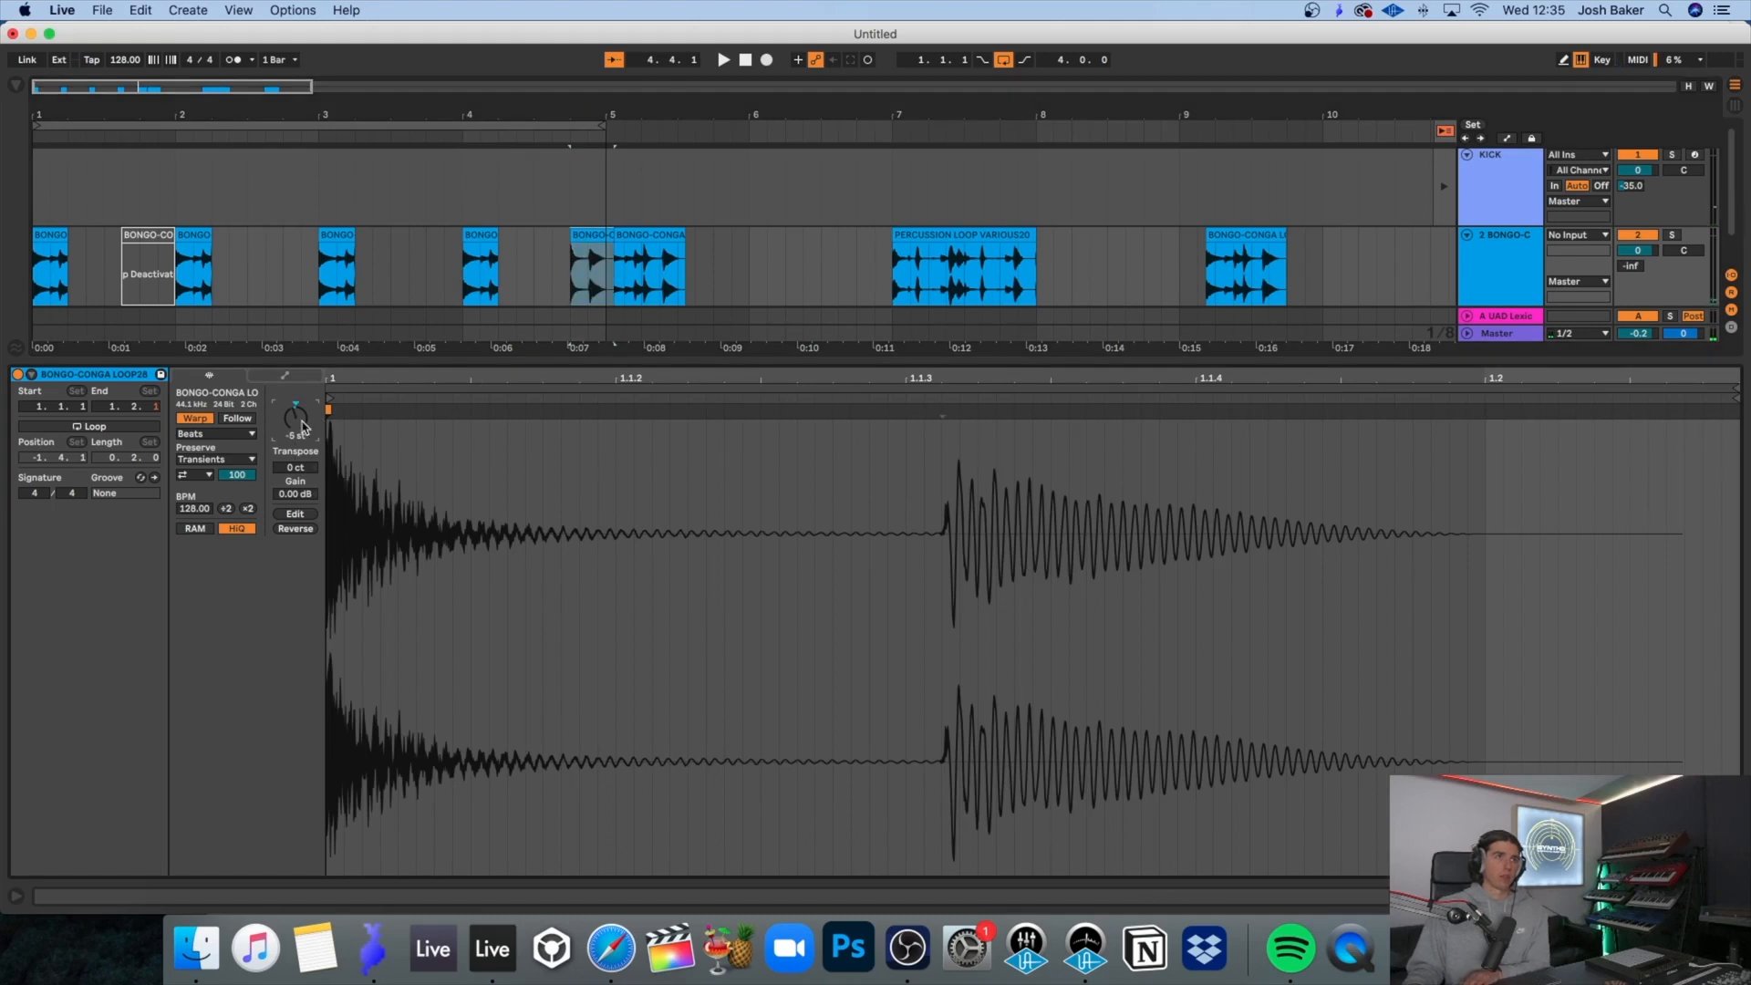
{"action": "key", "text": "space"}
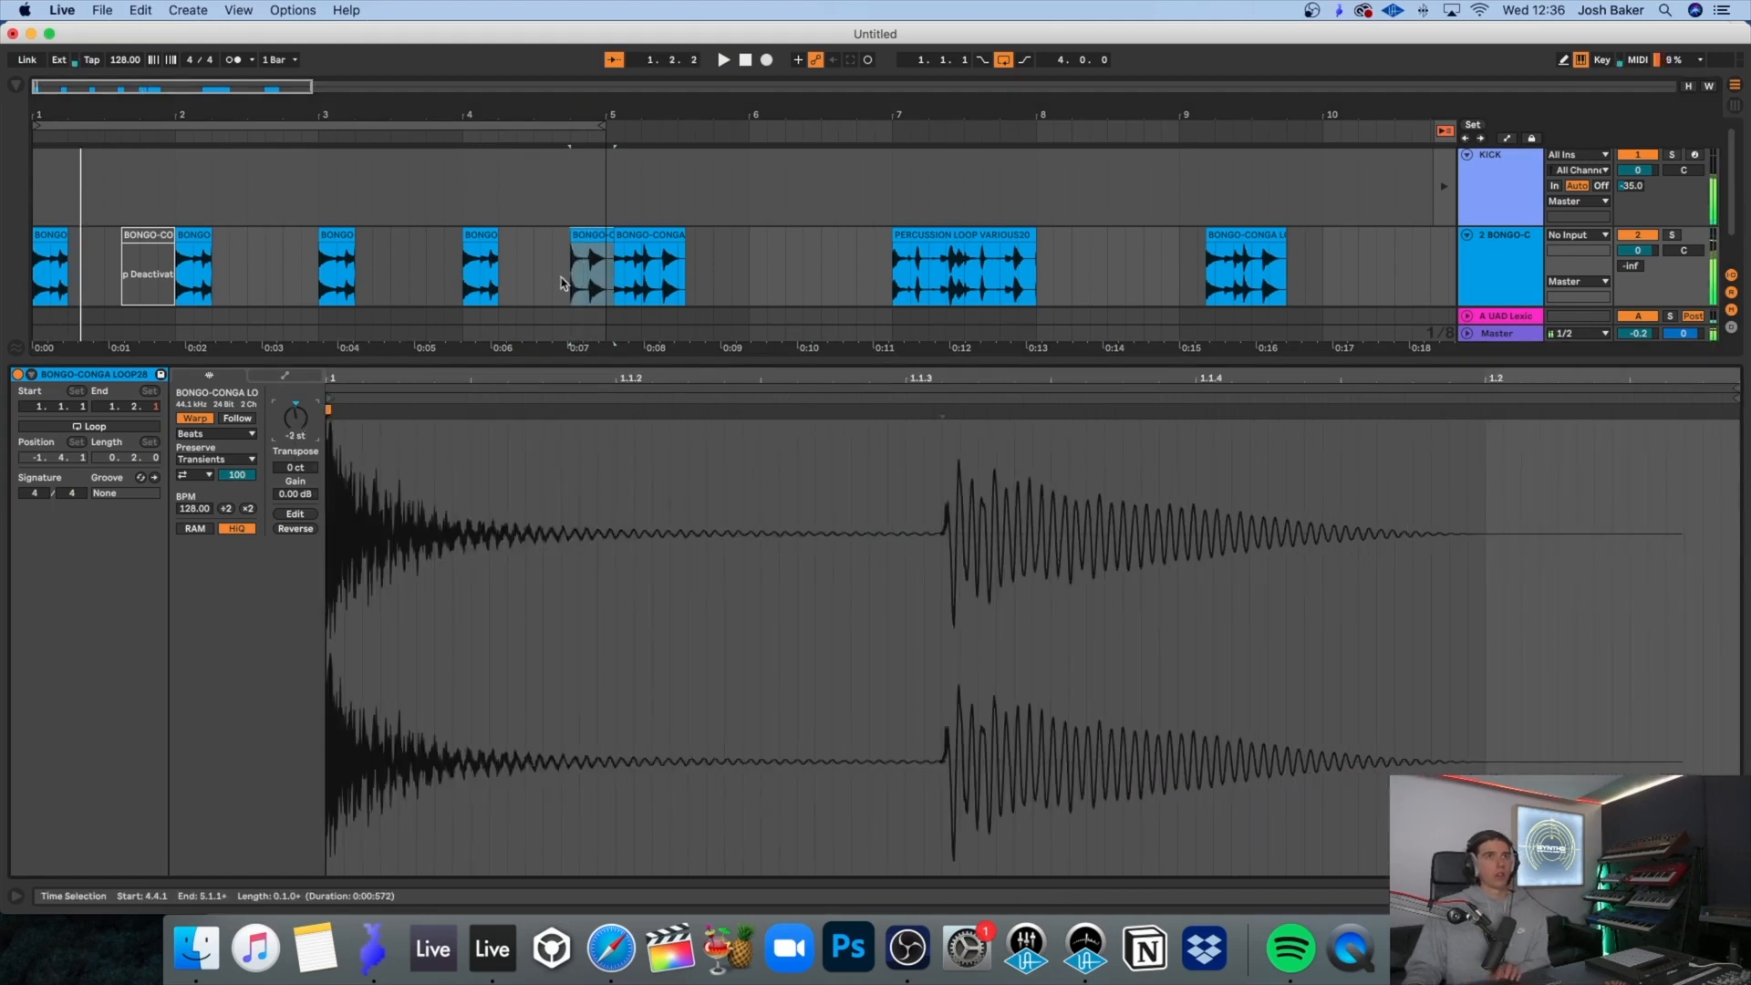
Step: Trim the start of the slice at 4.4.1 to 4.4.3 and play the loop
{"action": "left_click", "coordinate": [574, 239]}
{"action": "left_click_drag", "start_coordinate": [576, 239], "coordinate": [590, 239]}
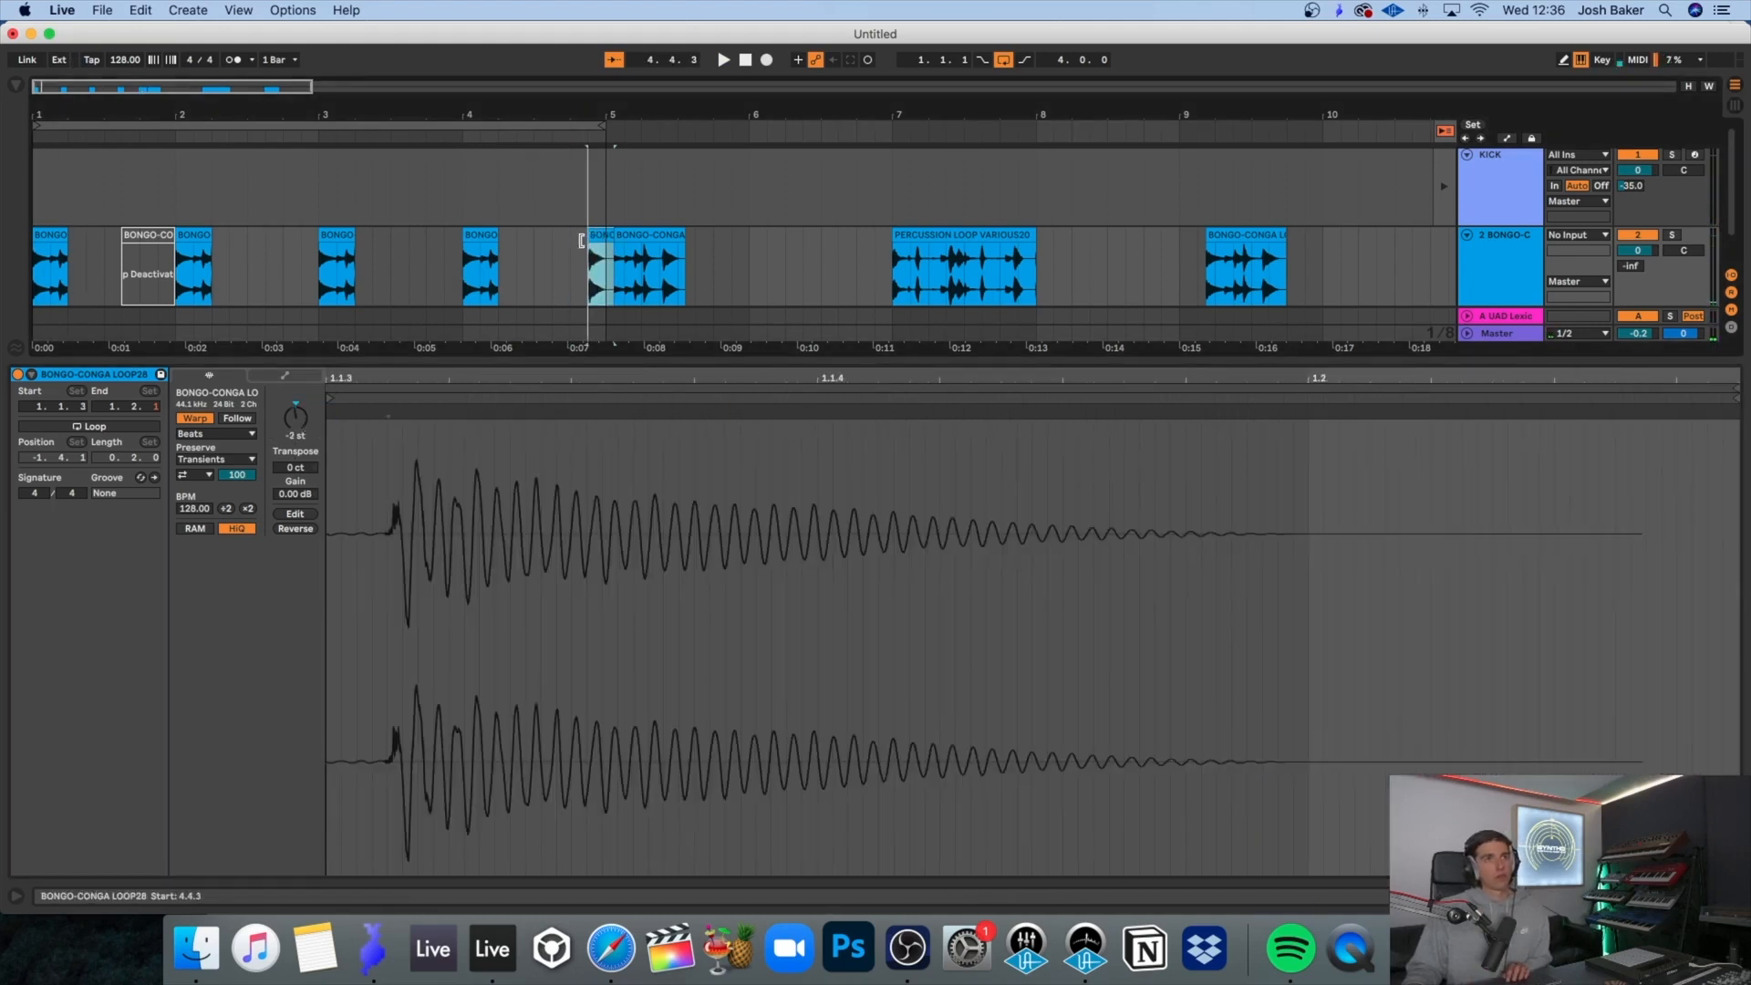
{"action": "left_click", "coordinate": [50, 265]}
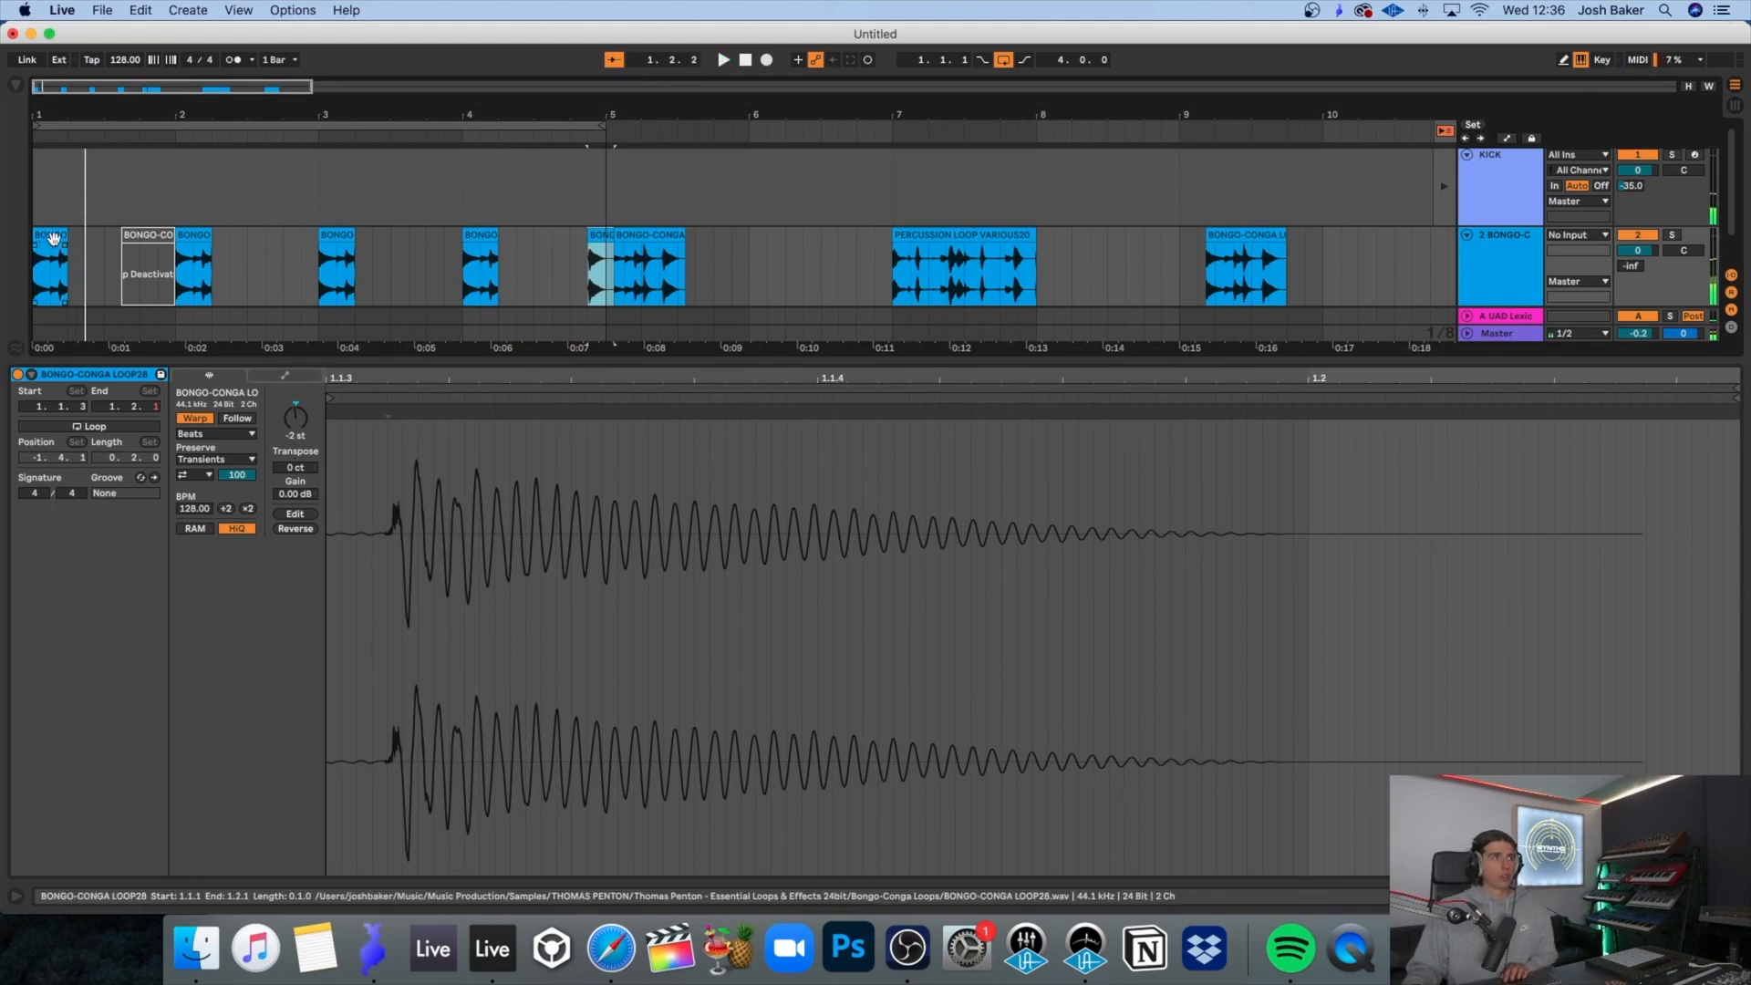
Step: Delete the deactivated clip between 1.3.3 and 2.1.1 while the loop plays
{"action": "left_click", "coordinate": [1361, 295]}
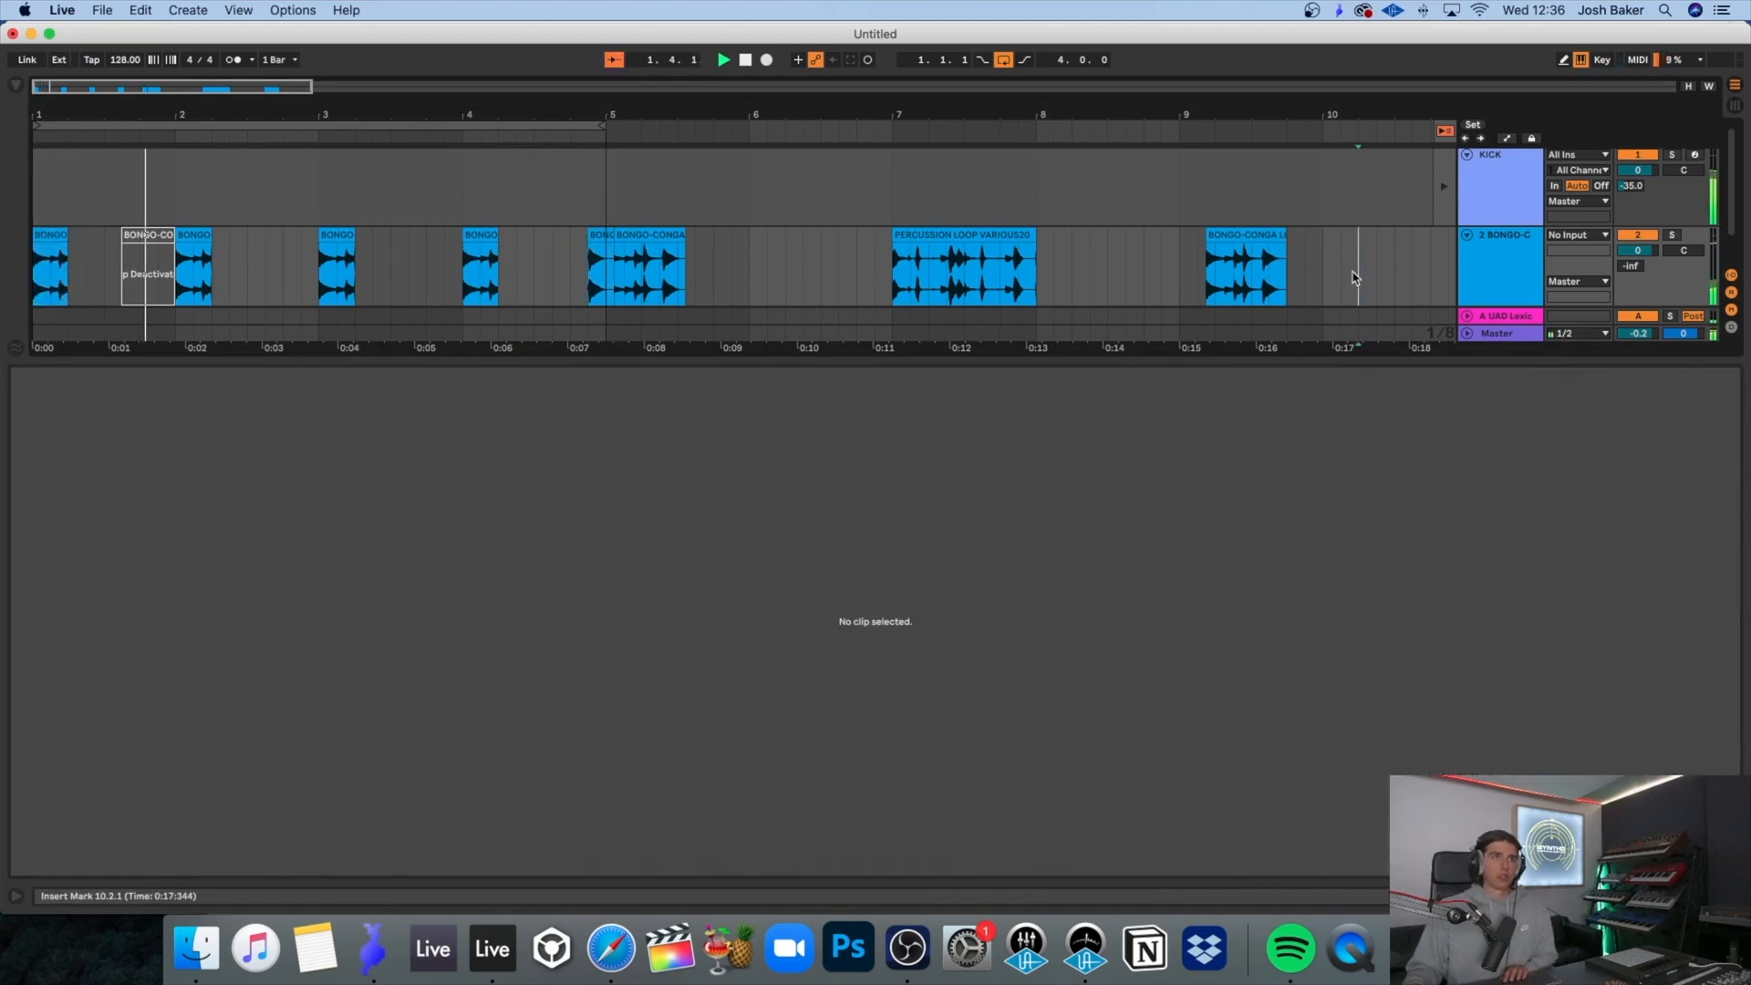
{"action": "left_click", "coordinate": [151, 232]}
{"action": "key", "text": "Delete"}
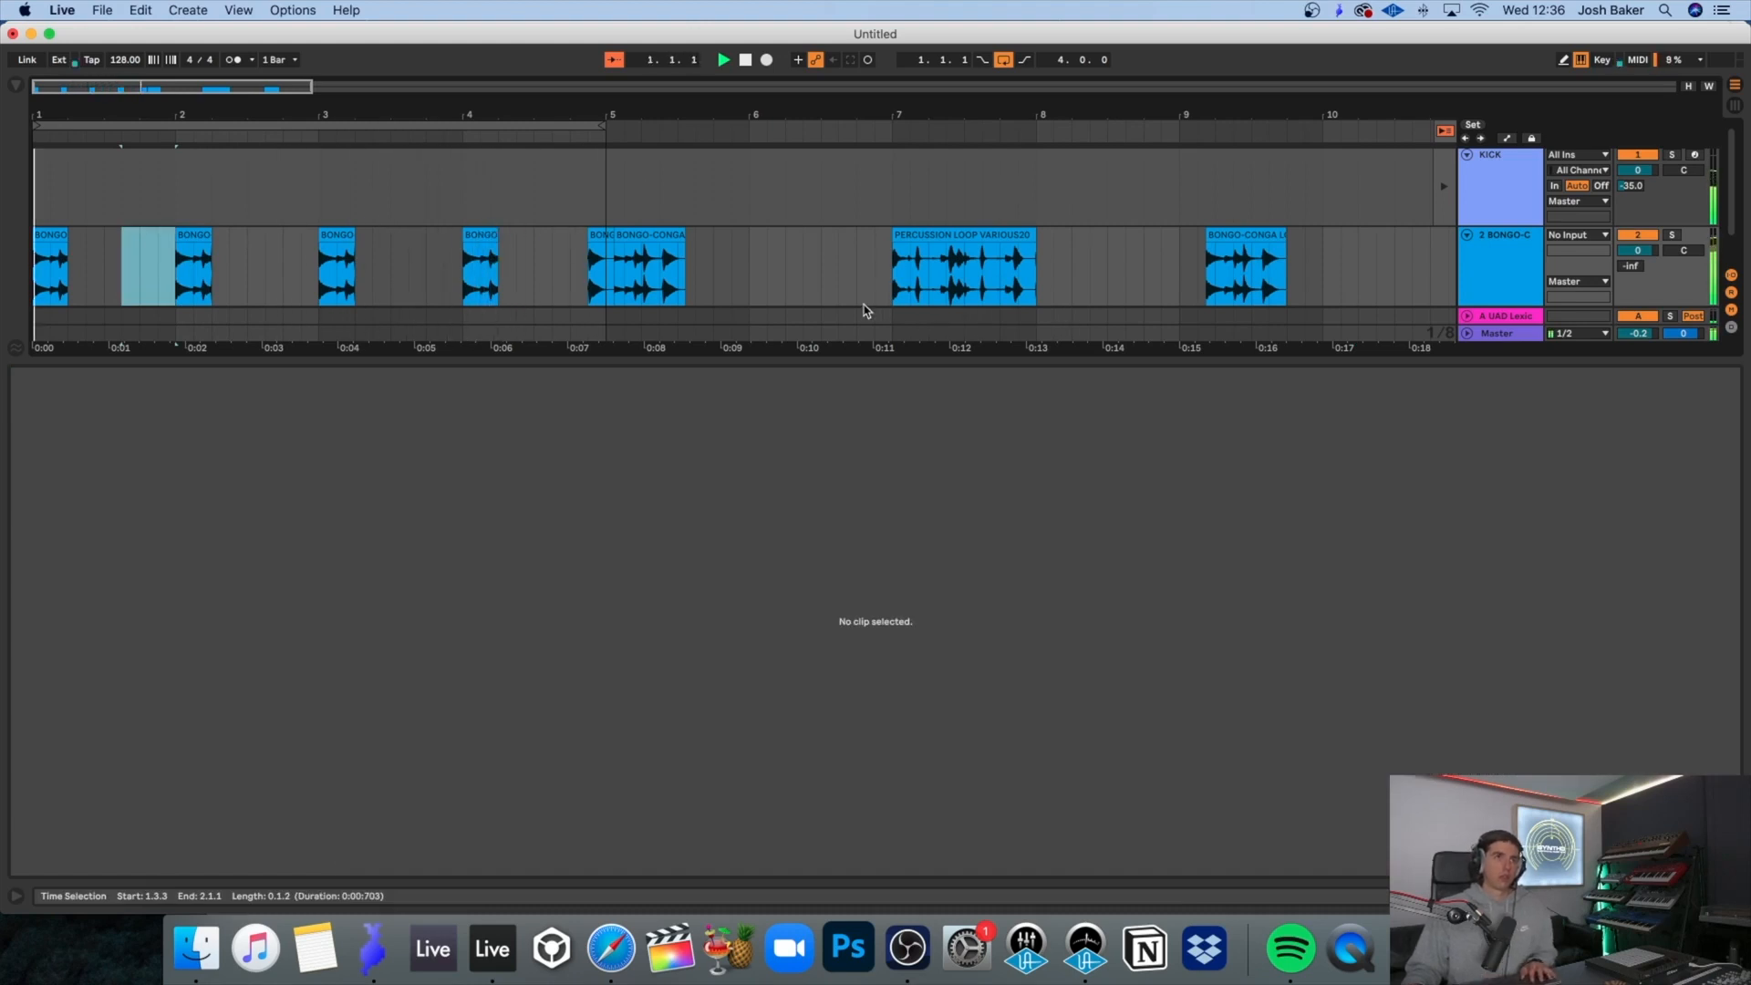
Step: Play from the bongo slice at 4.4.3 and delete the leftover bongo clip starting at 5.1.1
{"action": "left_click", "coordinate": [604, 239]}
{"action": "key", "text": "space"}
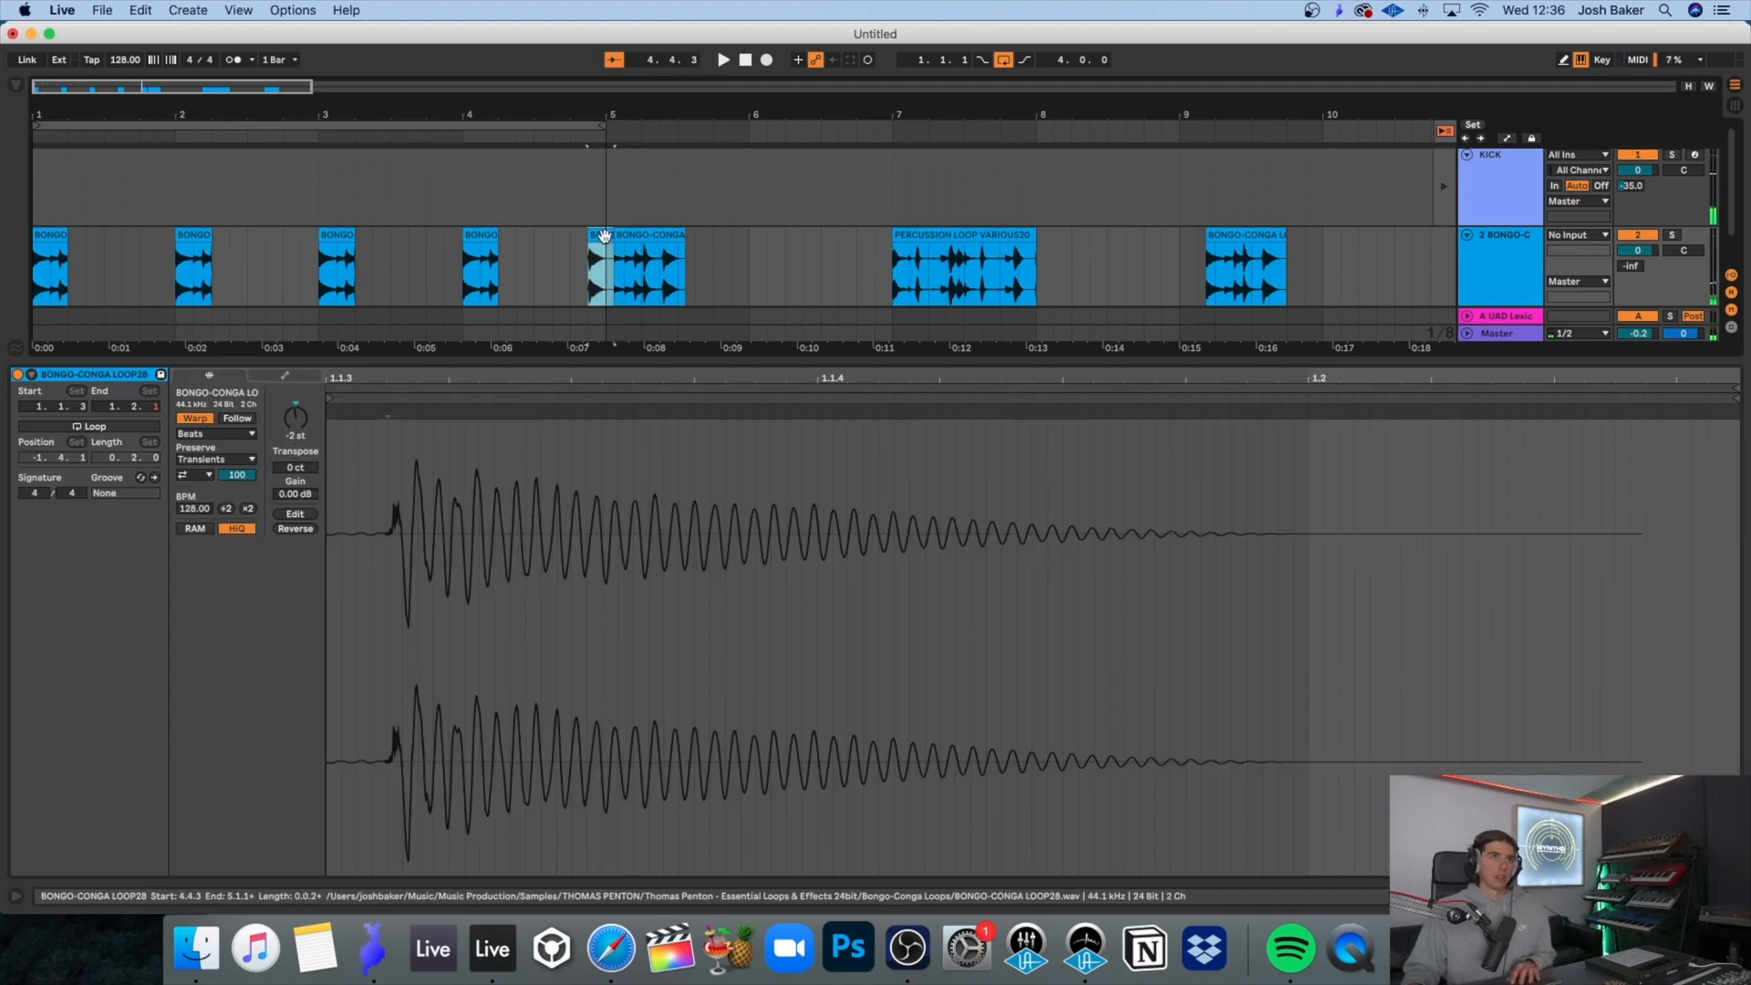
{"action": "left_click", "coordinate": [620, 236]}
{"action": "key", "text": "space"}
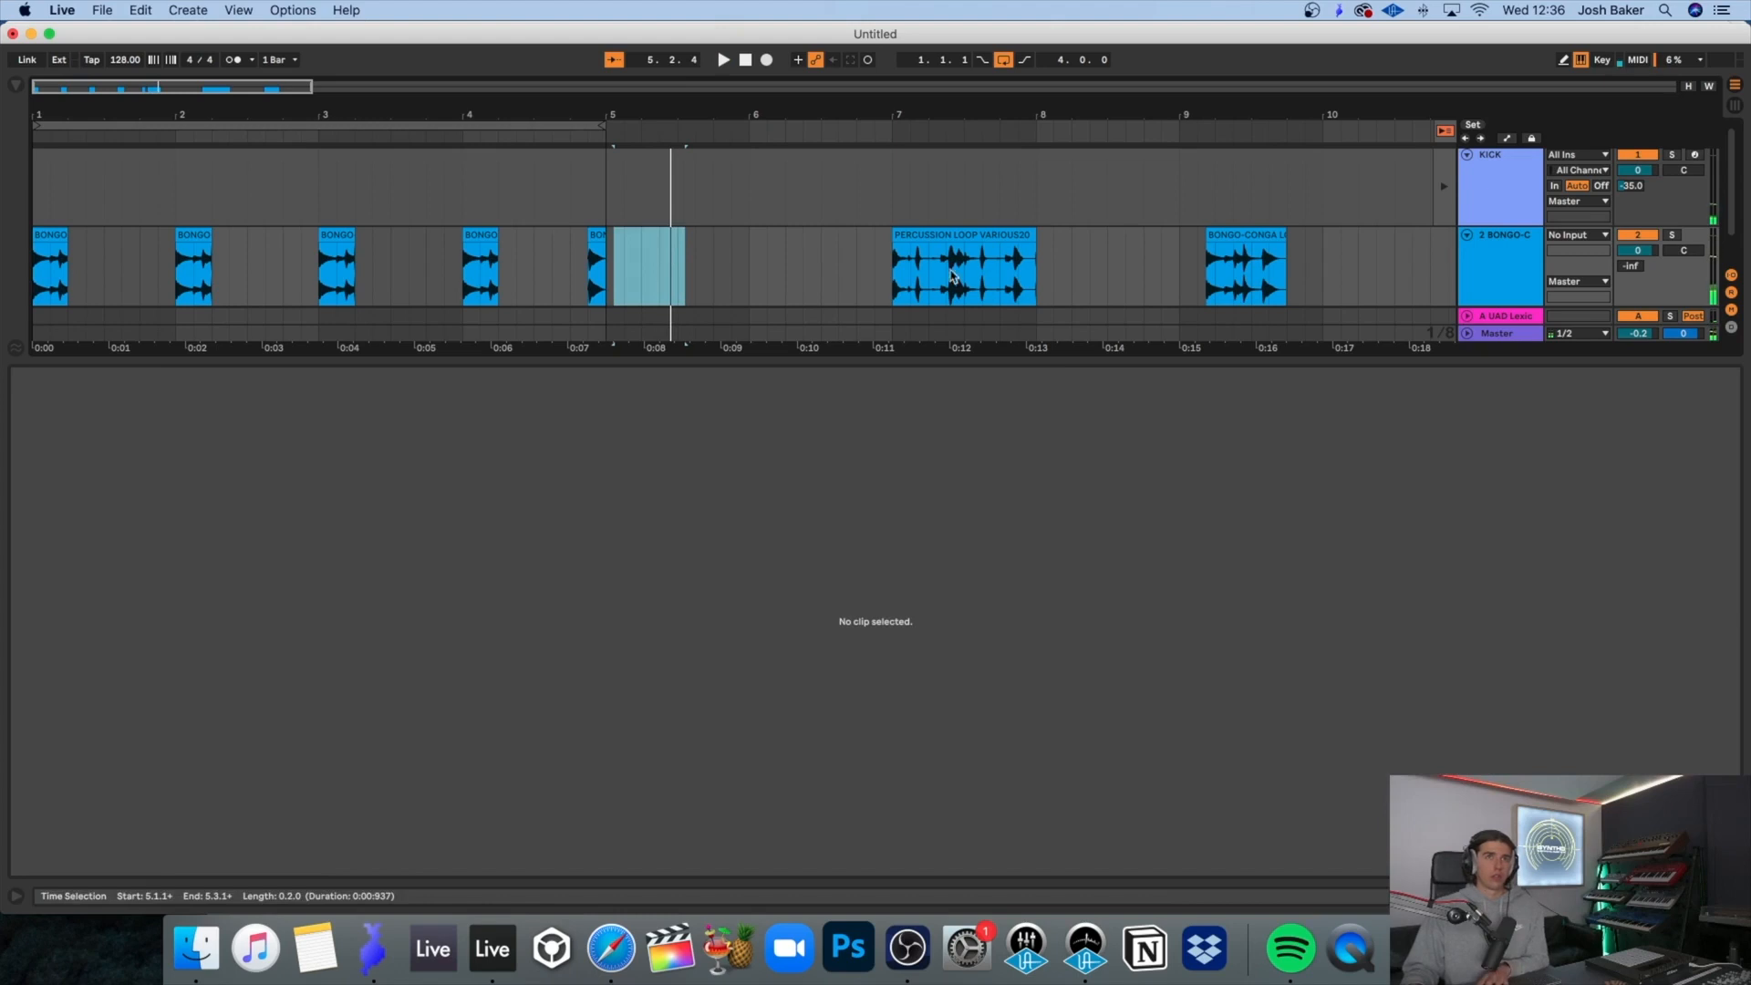
Step: Try stretching the one-bar percussion loop at bar 7 with its end warp marker while playing it back
{"action": "left_click", "coordinate": [903, 287]}
{"action": "key", "text": "space"}
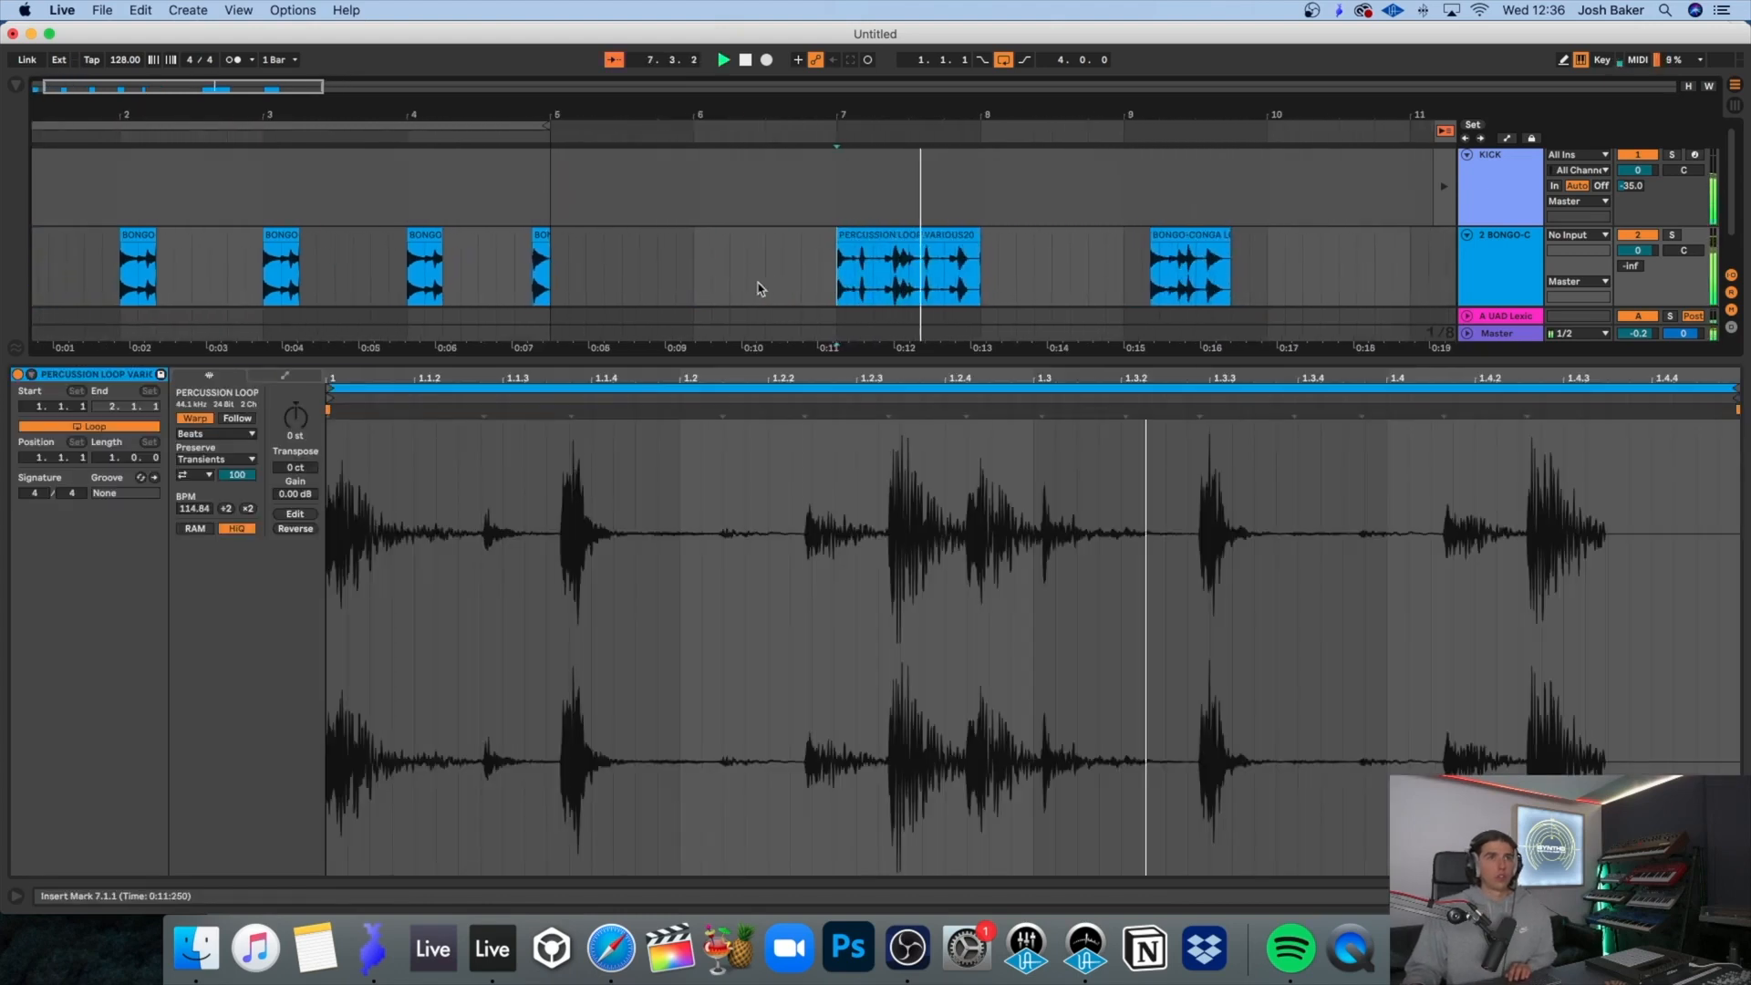
{"action": "left_click", "coordinate": [939, 237]}
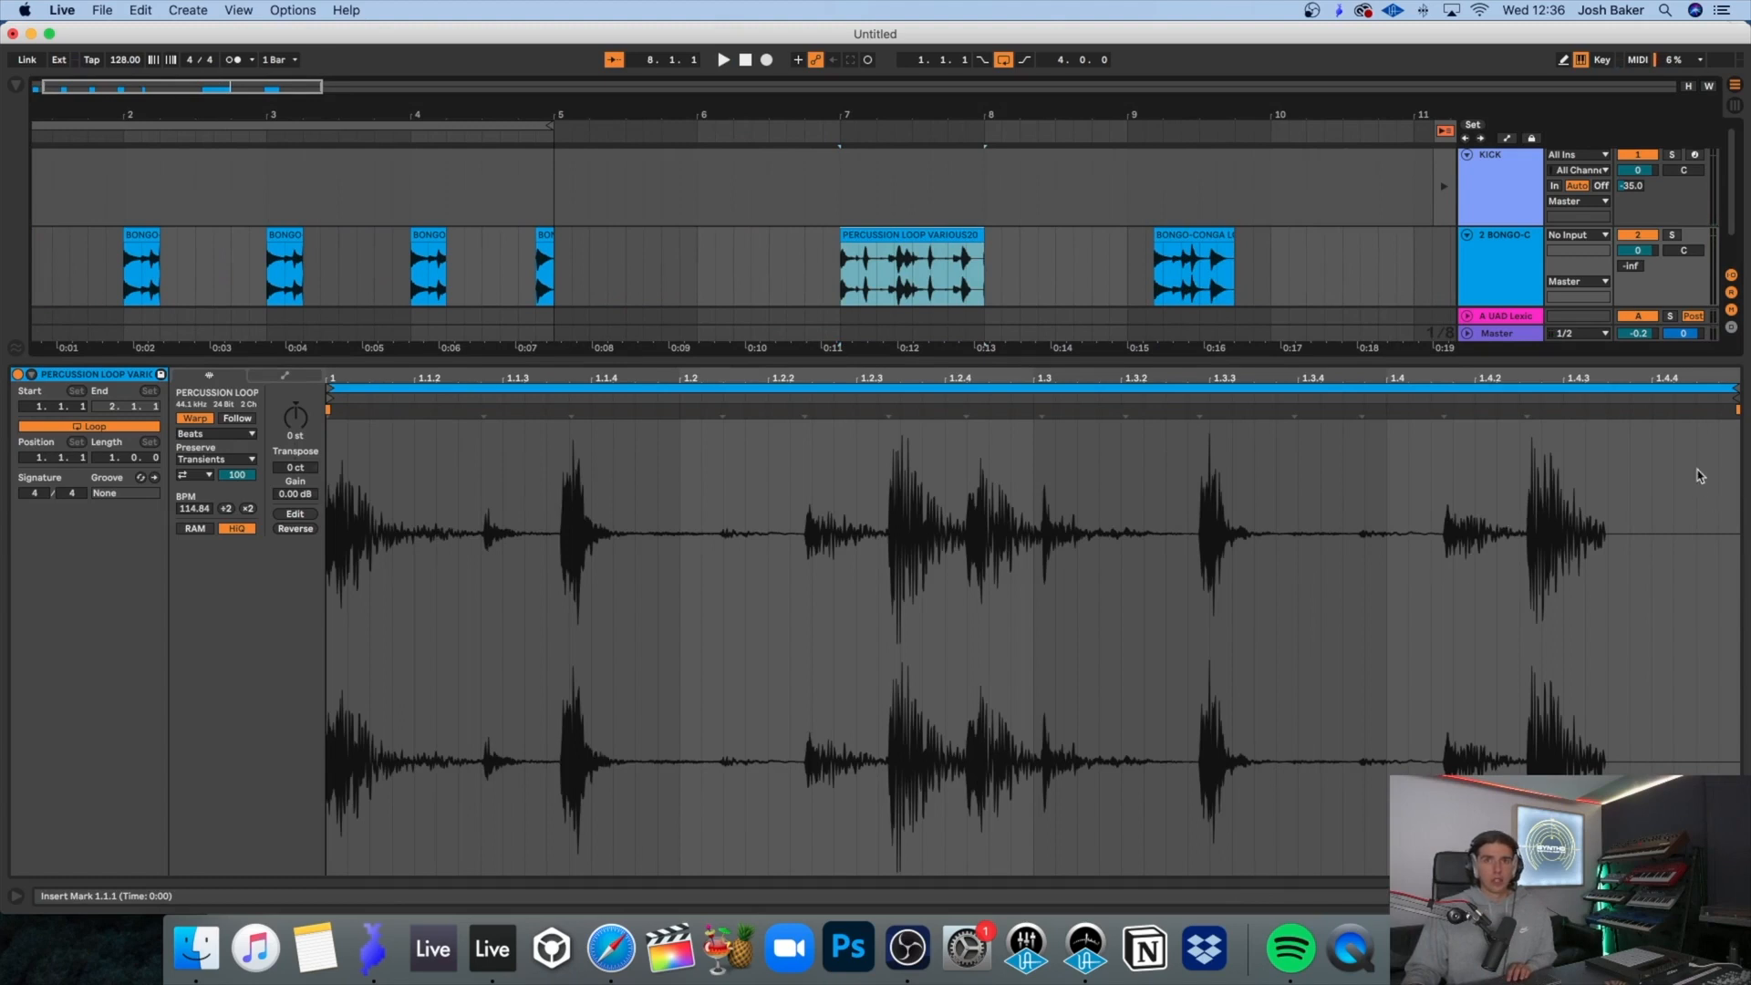
{"action": "mouse_move", "coordinate": [1735, 410]}
{"action": "left_mouse_down"}
{"action": "mouse_move", "coordinate": [1414, 493]}
{"action": "mouse_move", "coordinate": [1625, 500]}
{"action": "left_mouse_up"}
{"action": "key", "text": "space"}
{"action": "mouse_move", "coordinate": [1628, 412]}
{"action": "left_mouse_down"}
{"action": "mouse_move", "coordinate": [1732, 429]}
{"action": "mouse_move", "coordinate": [1747, 450]}
{"action": "left_mouse_up"}
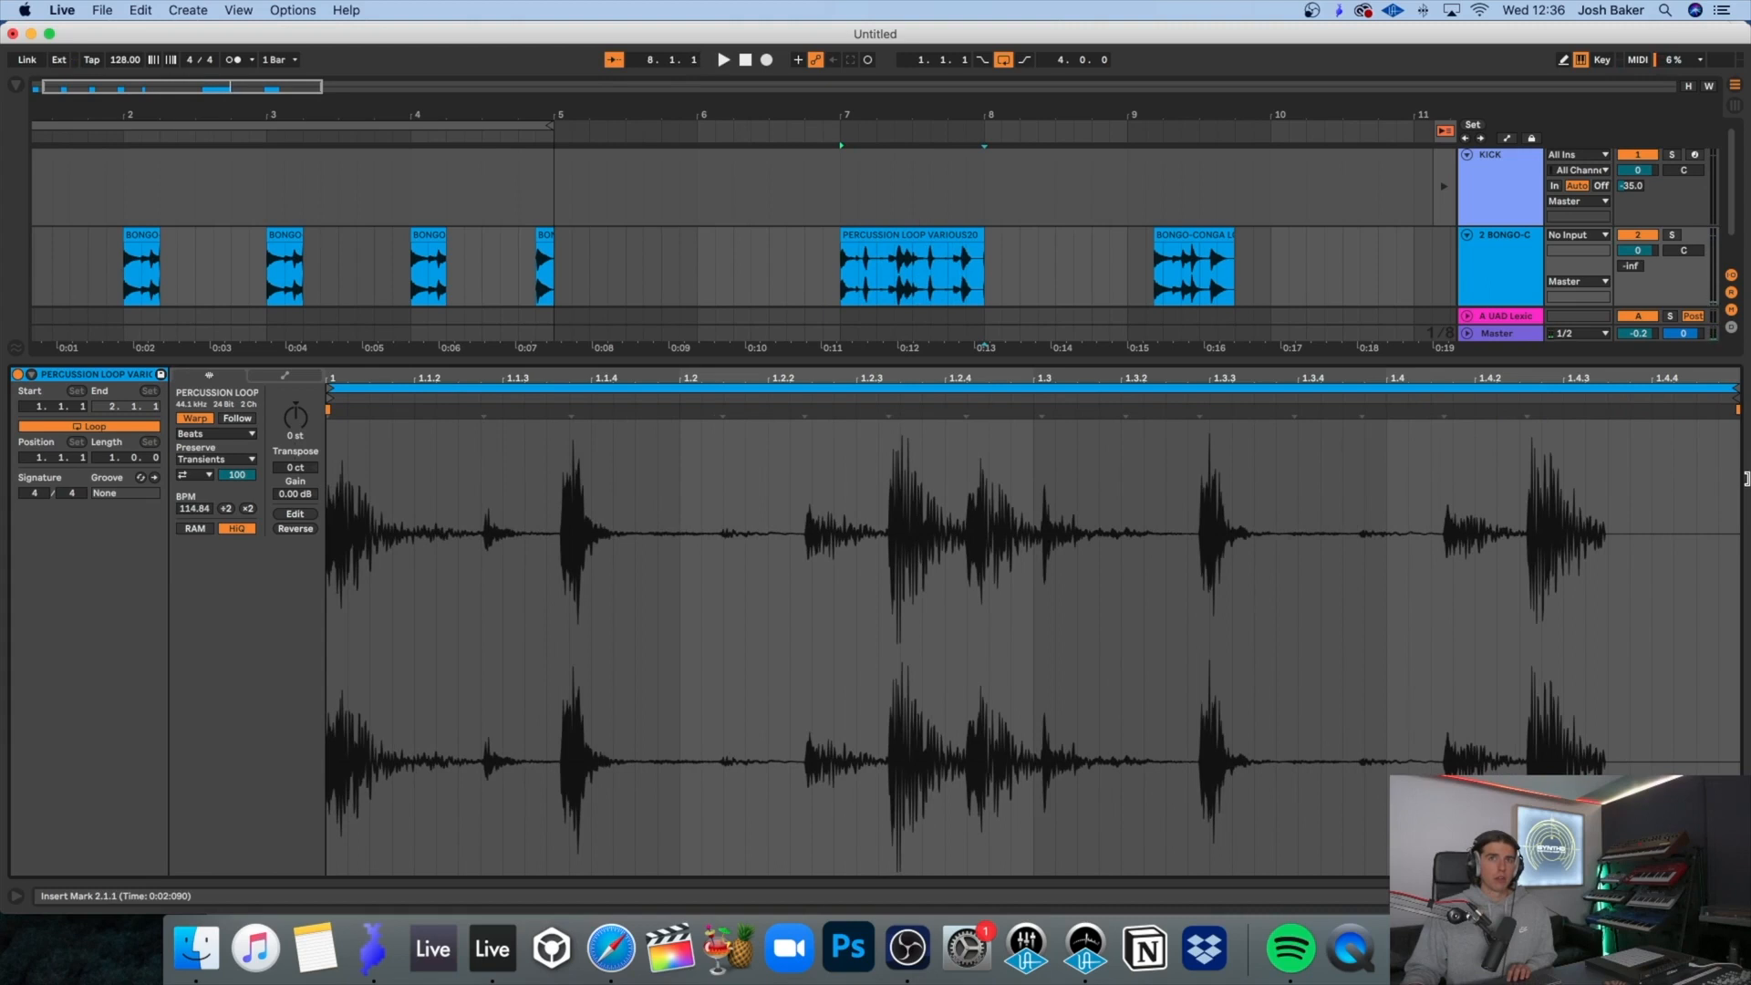
{"action": "mouse_move", "coordinate": [1736, 407]}
{"action": "left_mouse_down"}
{"action": "mouse_move", "coordinate": [1737, 424]}
{"action": "mouse_move", "coordinate": [1631, 433]}
{"action": "mouse_move", "coordinate": [1720, 447]}
{"action": "left_mouse_up"}
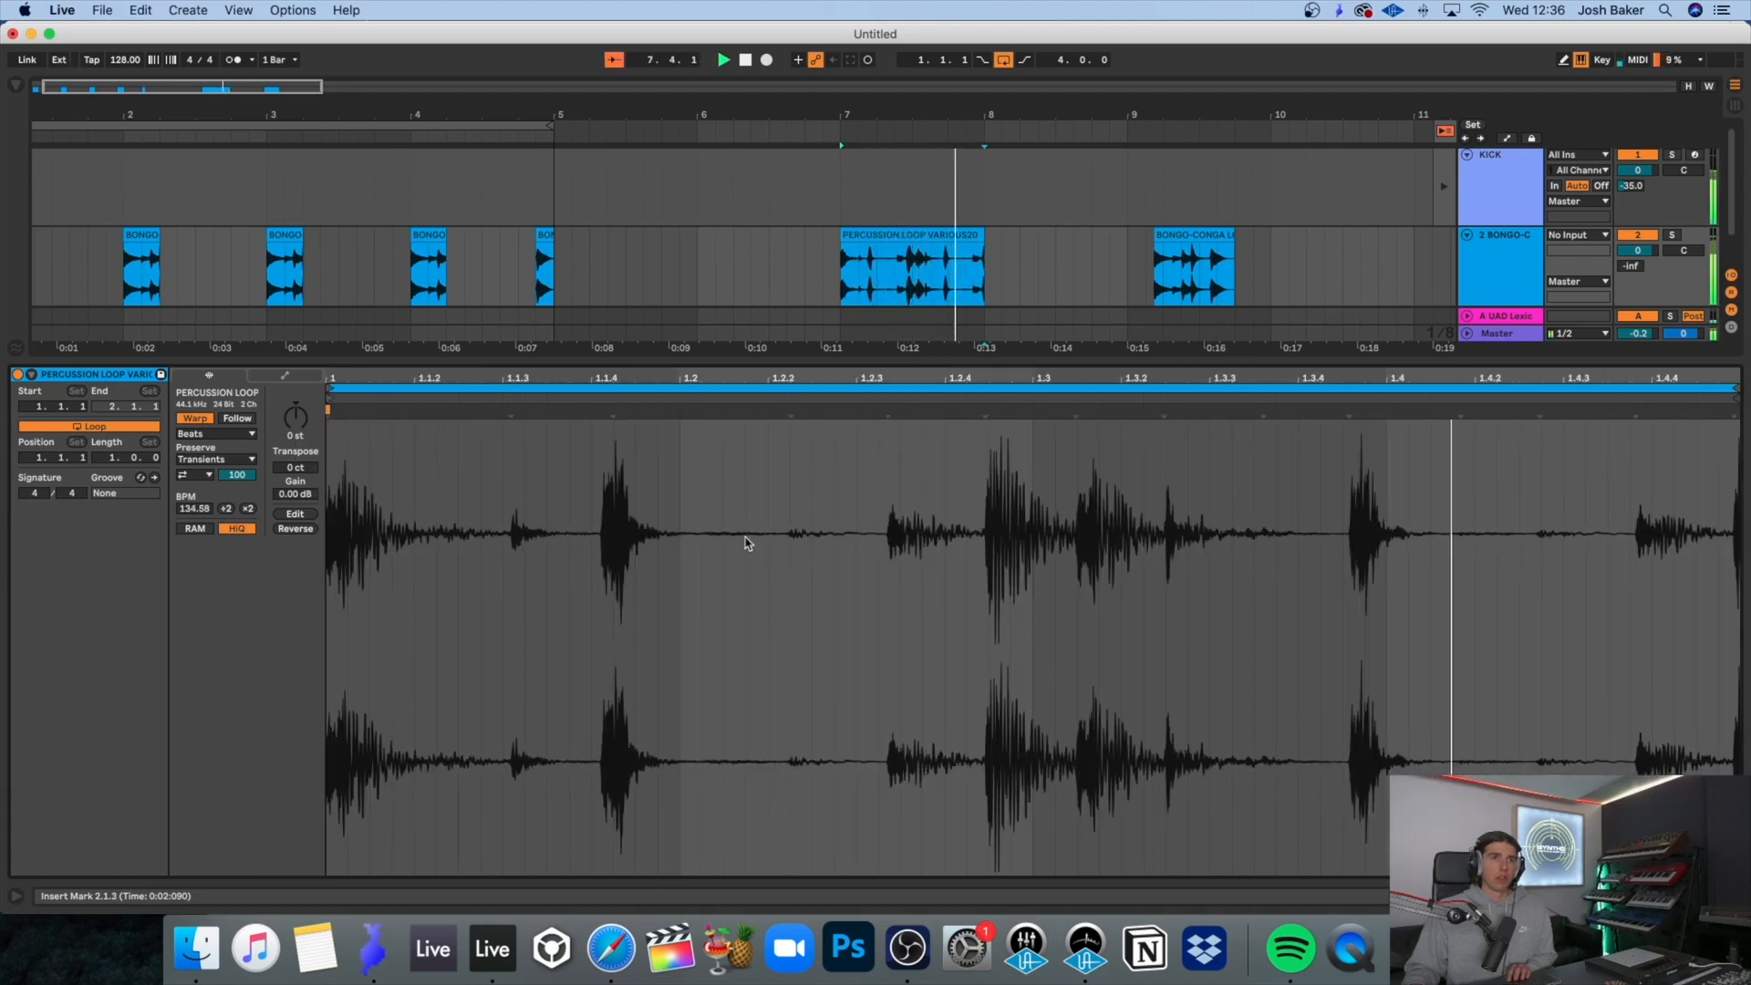
Step: Delete the percussion loop at bar 7 and the spare bongo clip starting at 9.1.4
{"action": "left_click", "coordinate": [973, 238]}
{"action": "key", "text": "Delete"}
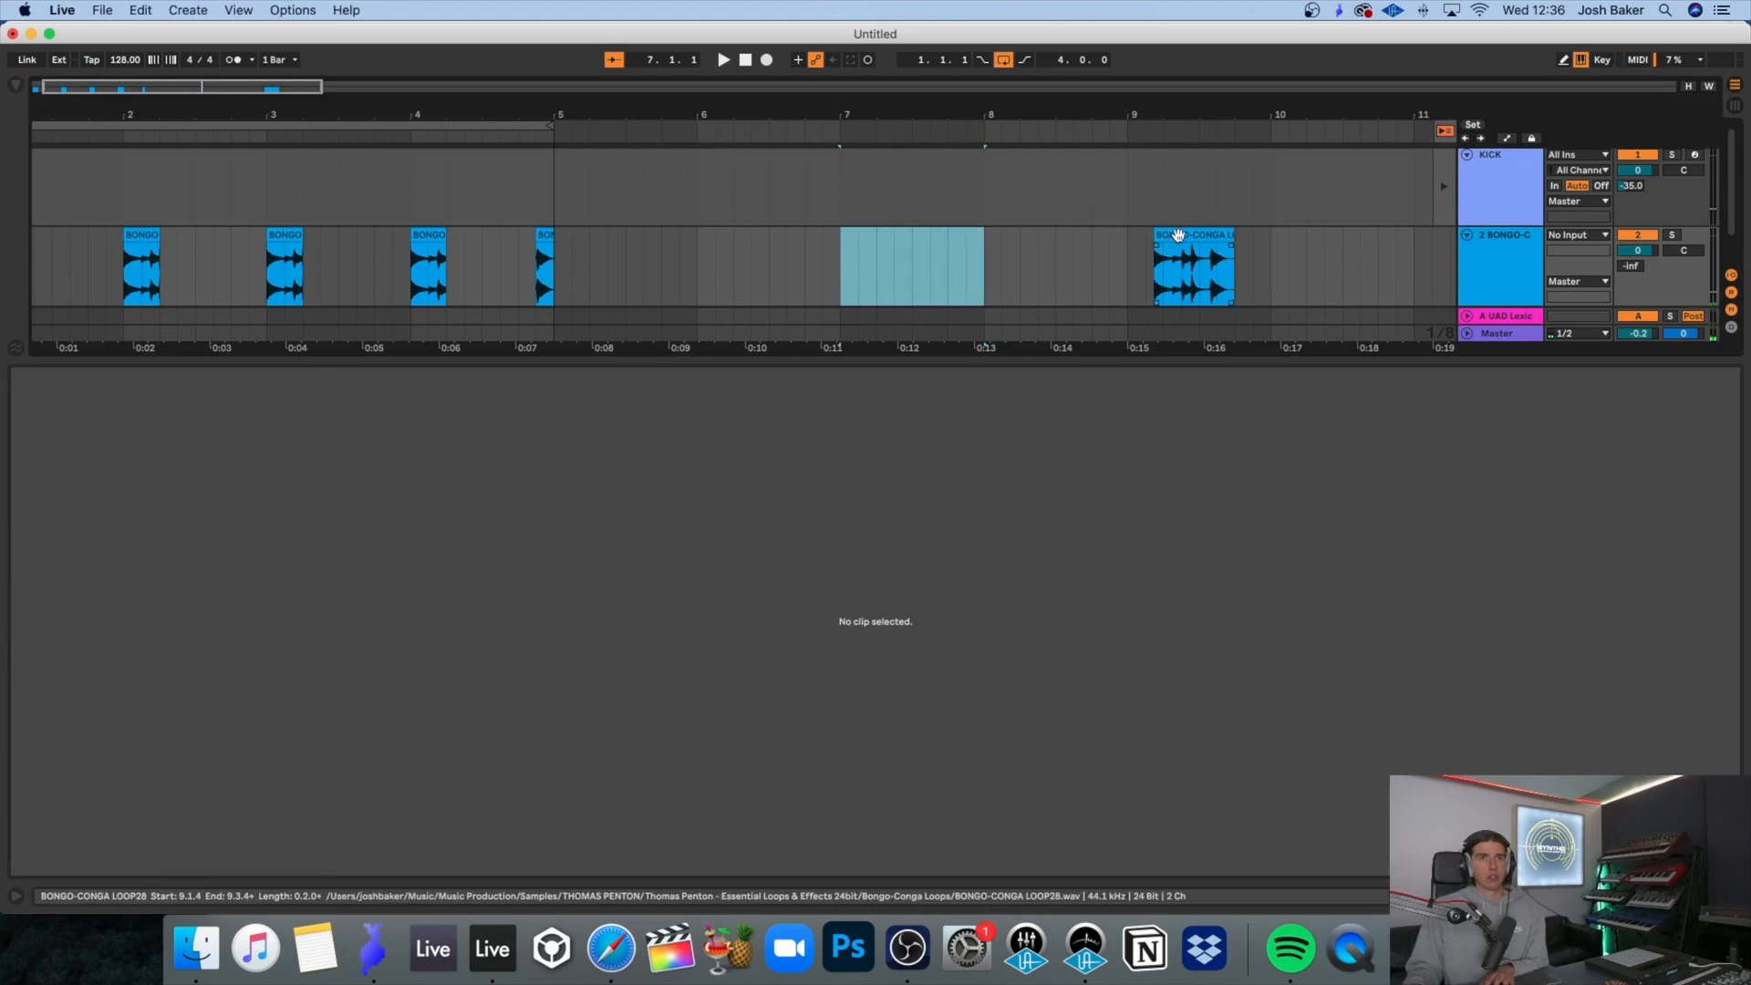
{"action": "left_click", "coordinate": [1188, 233]}
{"action": "scroll", "coordinate": [1056, 265], "scroll_direction": "right", "scroll_amount": 5}
{"action": "left_click", "coordinate": [887, 201]}
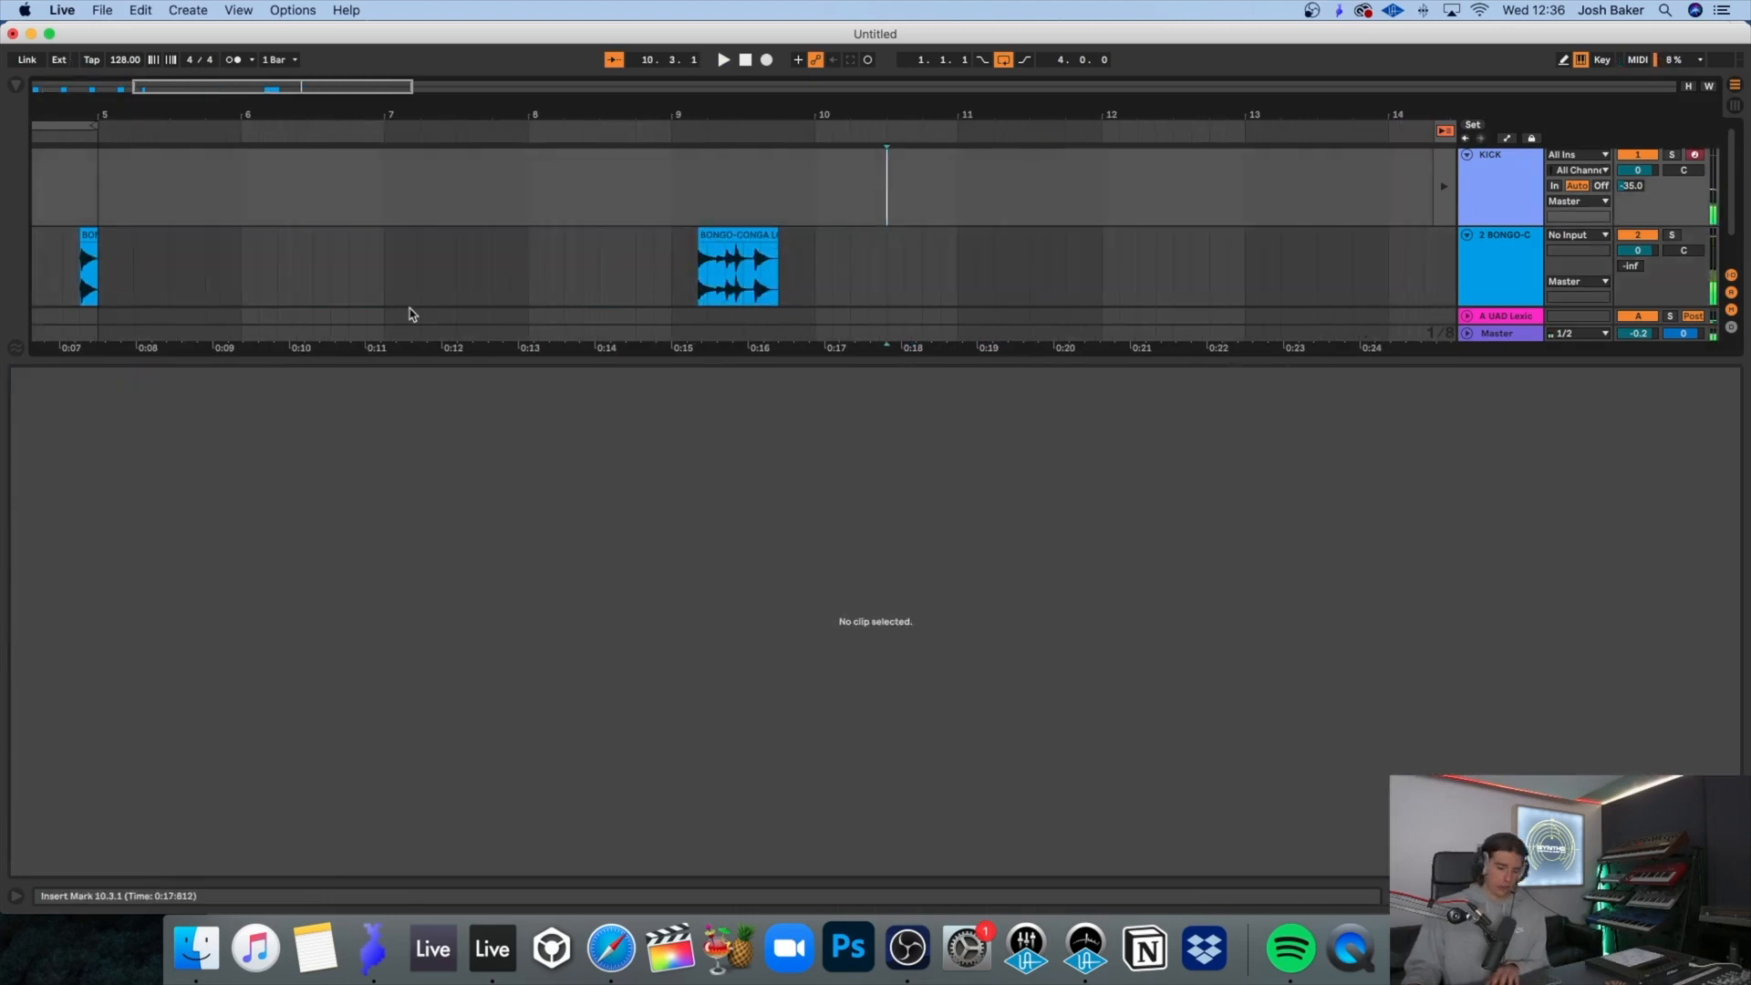
{"action": "key", "text": "minus"}
{"action": "left_click", "coordinate": [520, 245]}
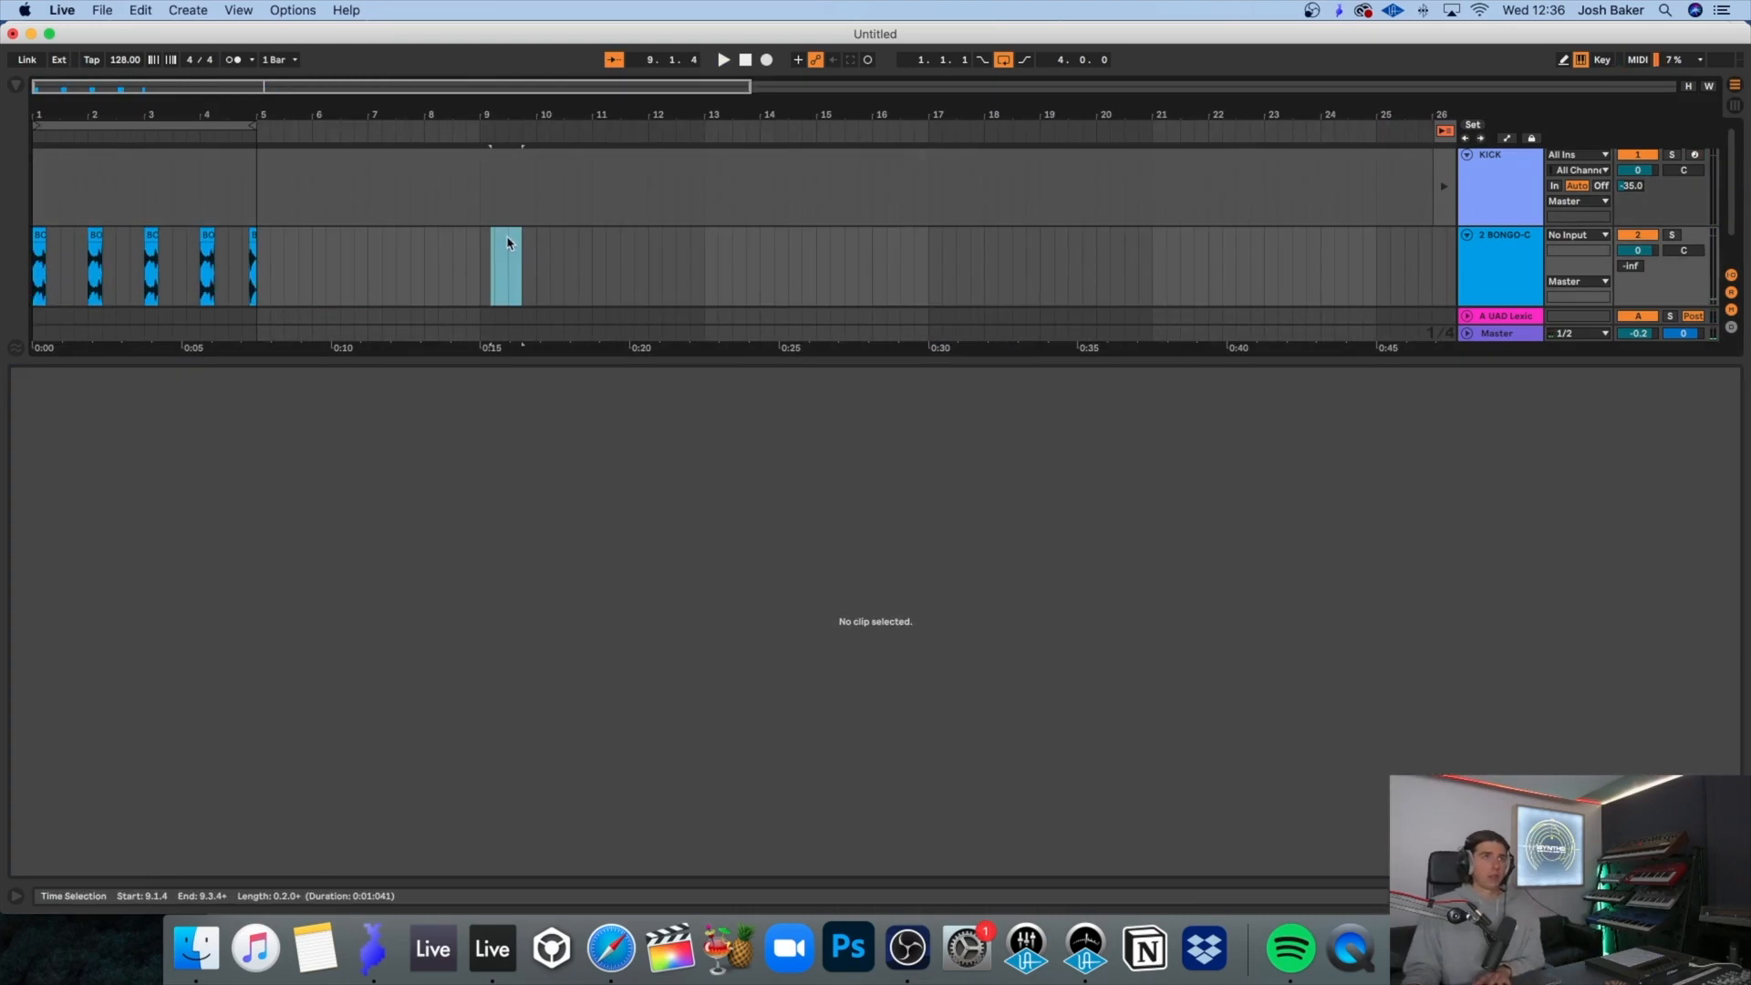
{"action": "key", "text": "Delete"}
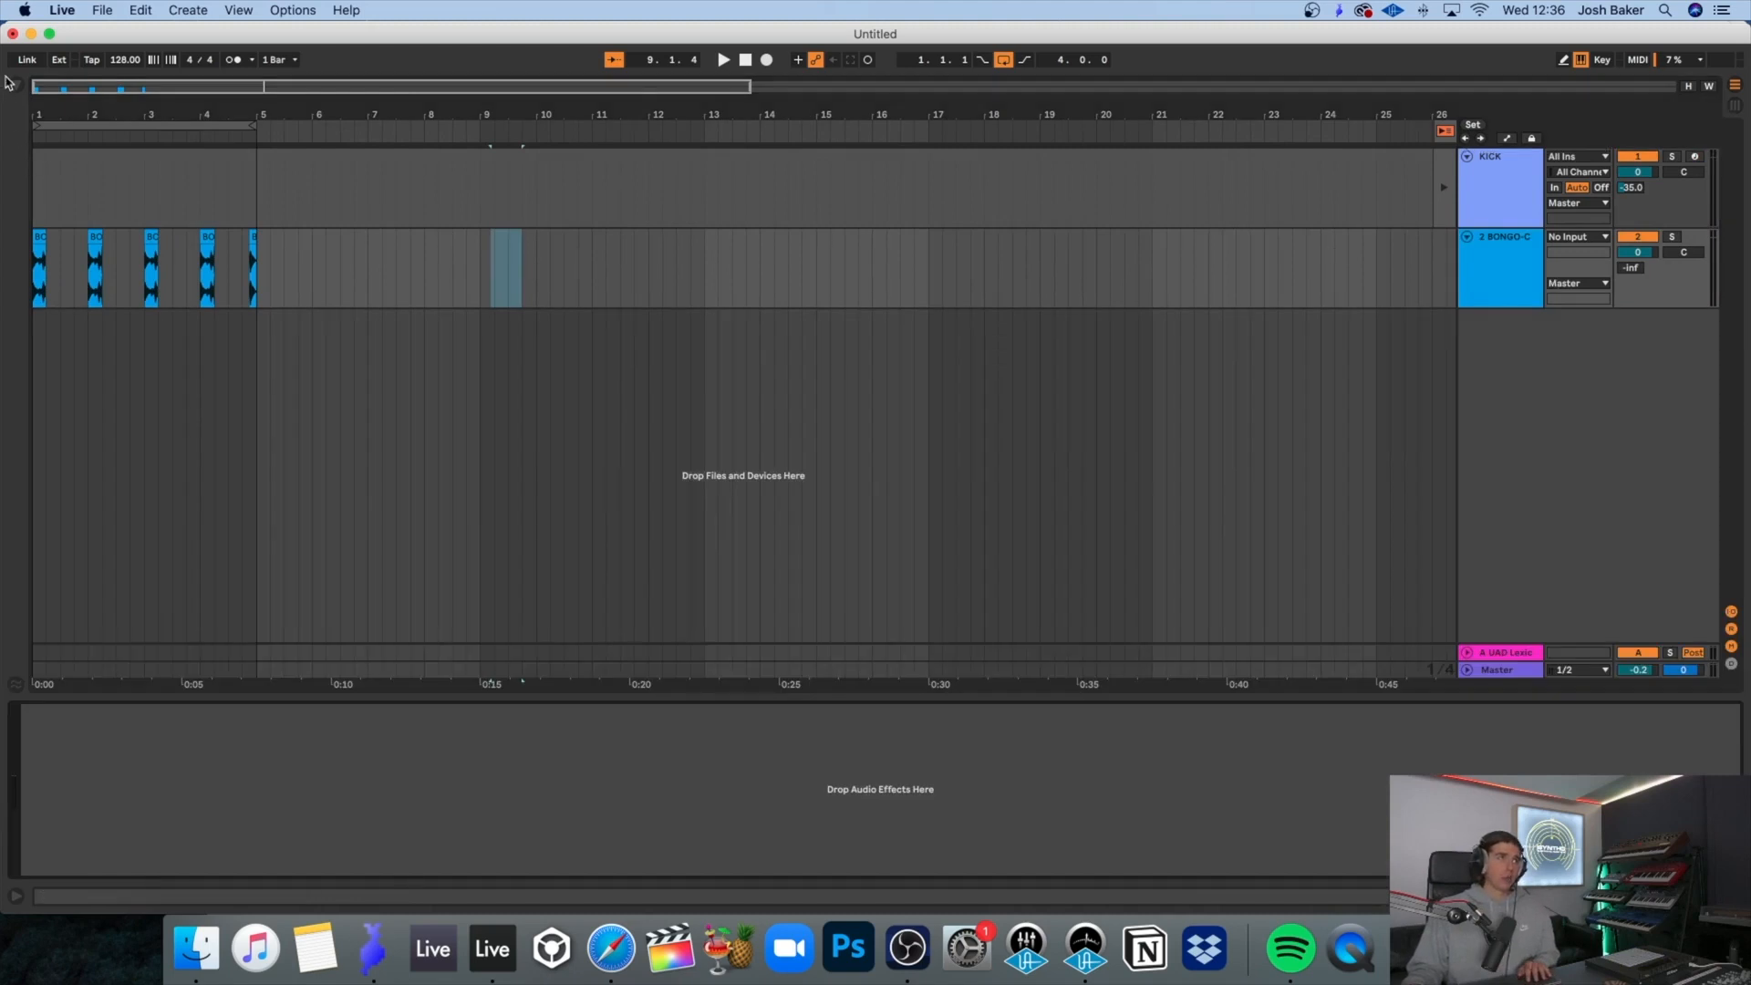
Step: Preview PERCUSSION LOOP VARIOUS17.wav in the sample browser and place it on a new audio track at 1.1.1
{"action": "left_click", "coordinate": [11, 84]}
{"action": "left_click", "coordinate": [313, 312]}
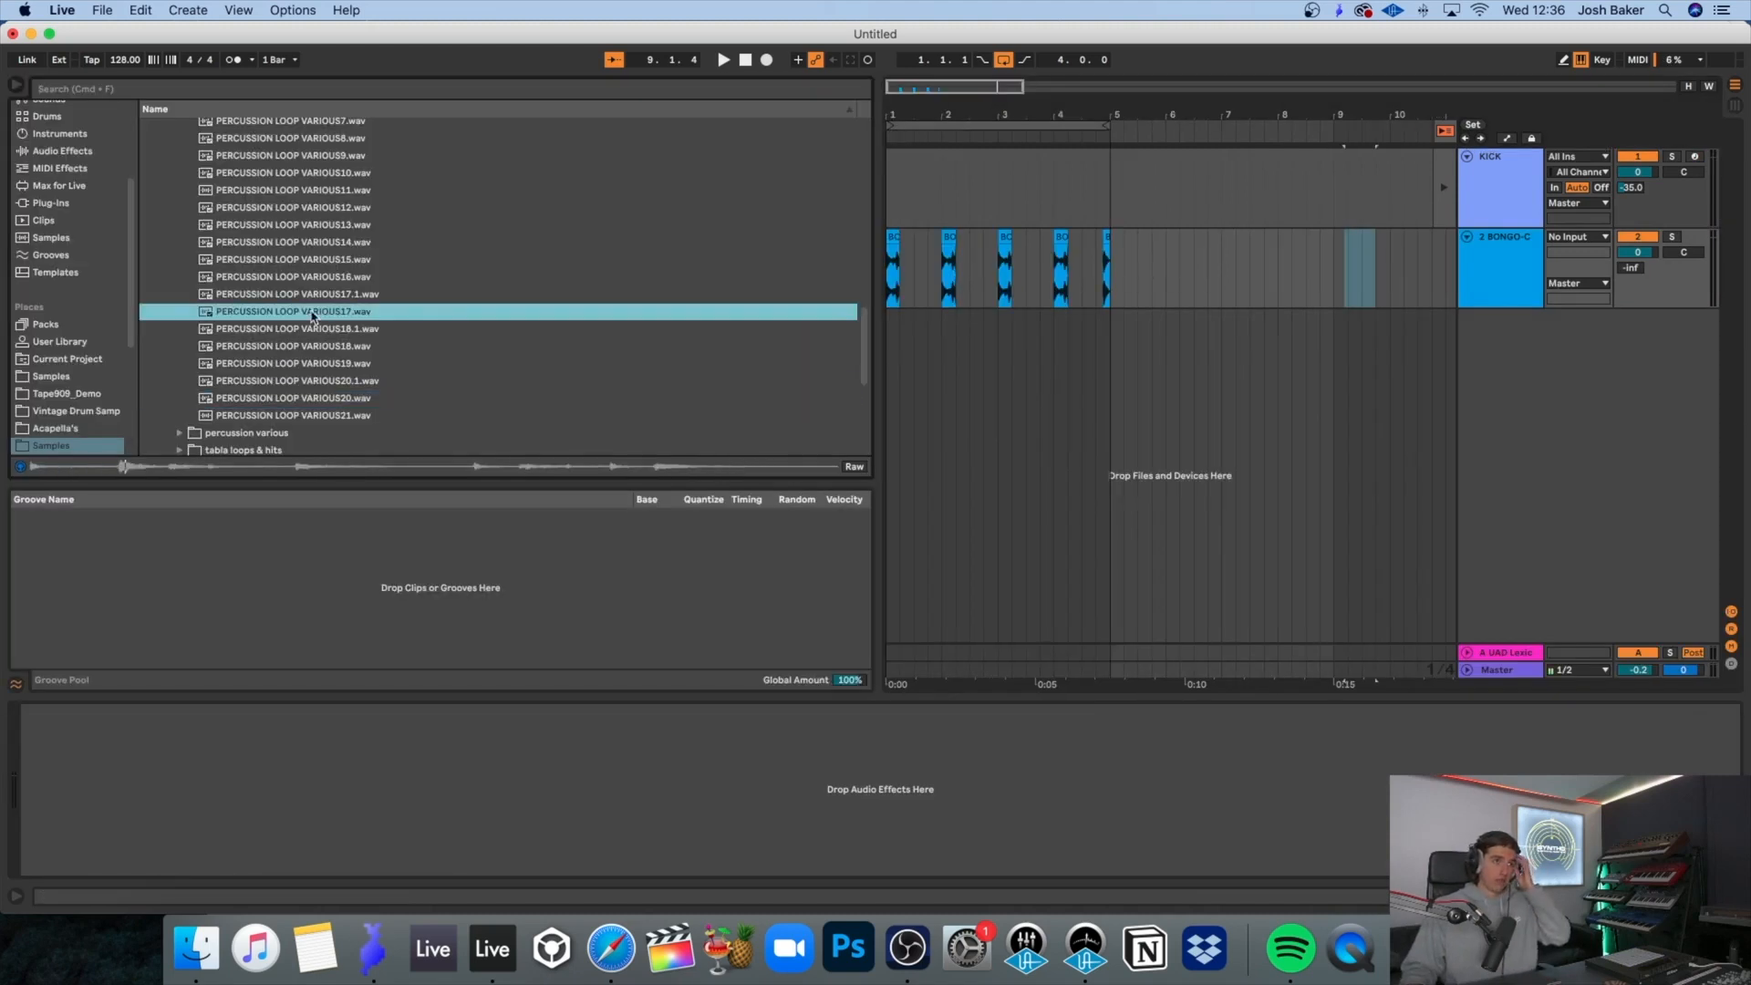
{"action": "left_click_drag", "start_coordinate": [291, 319], "coordinate": [895, 348]}
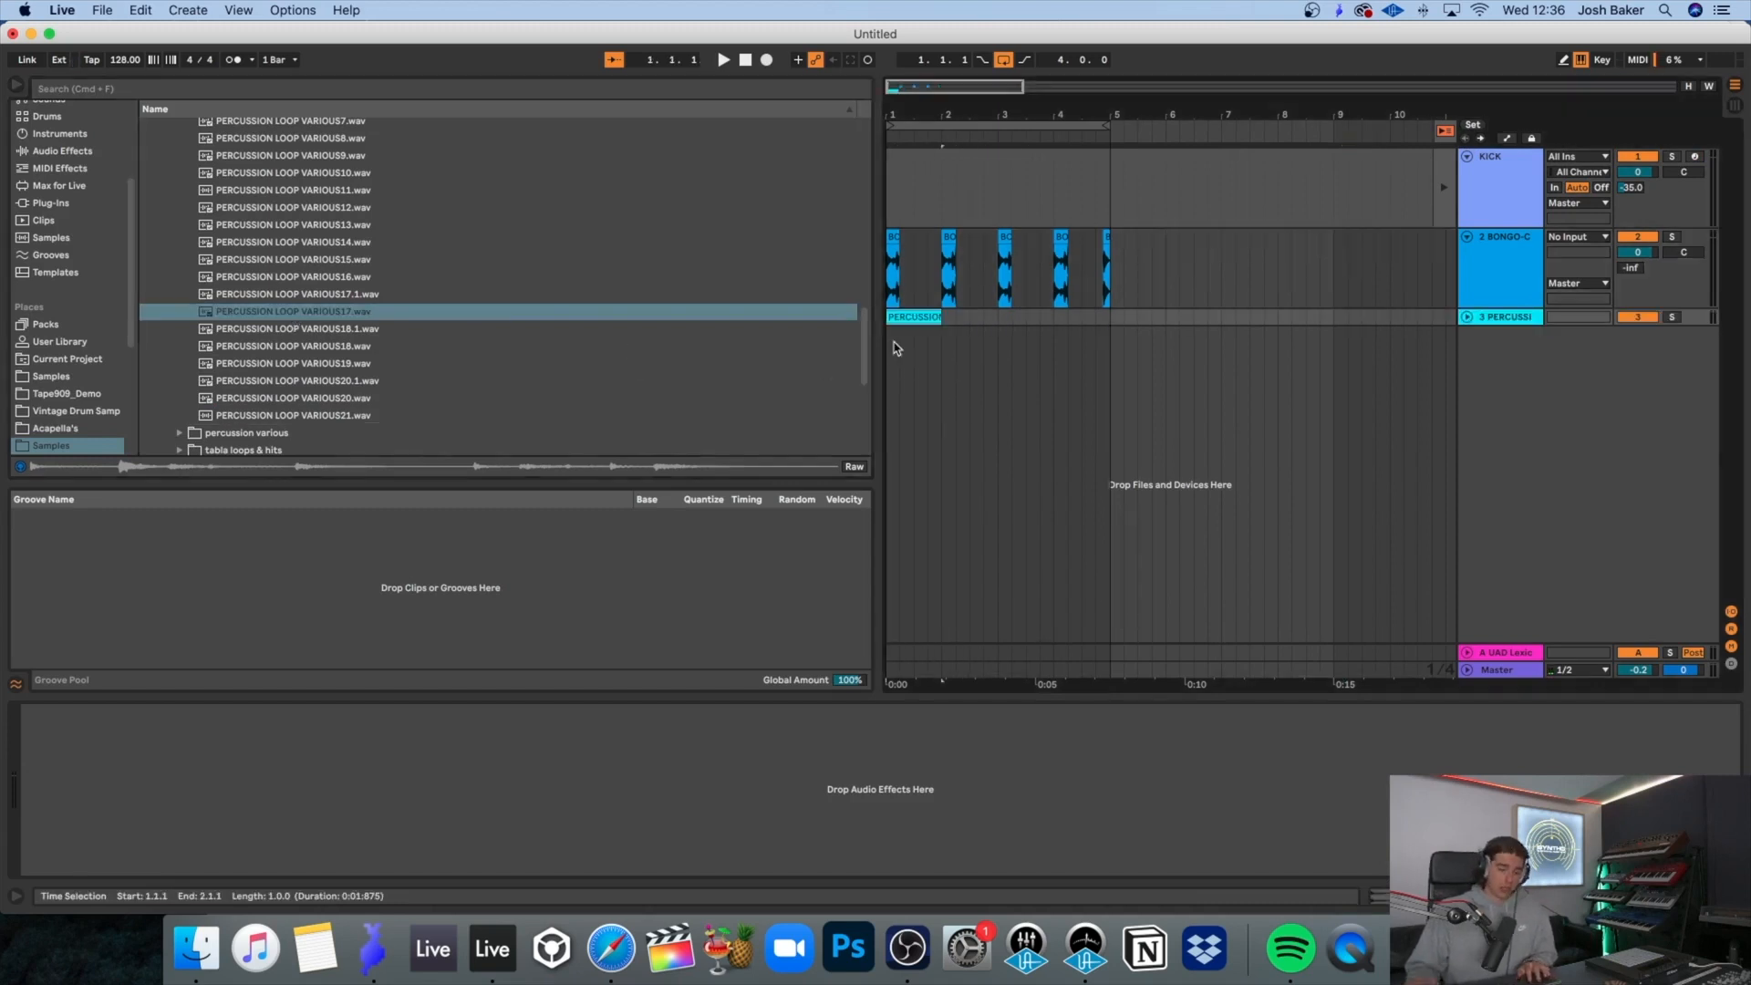
{"action": "key", "text": "plus"}
{"action": "key", "text": "plus"}
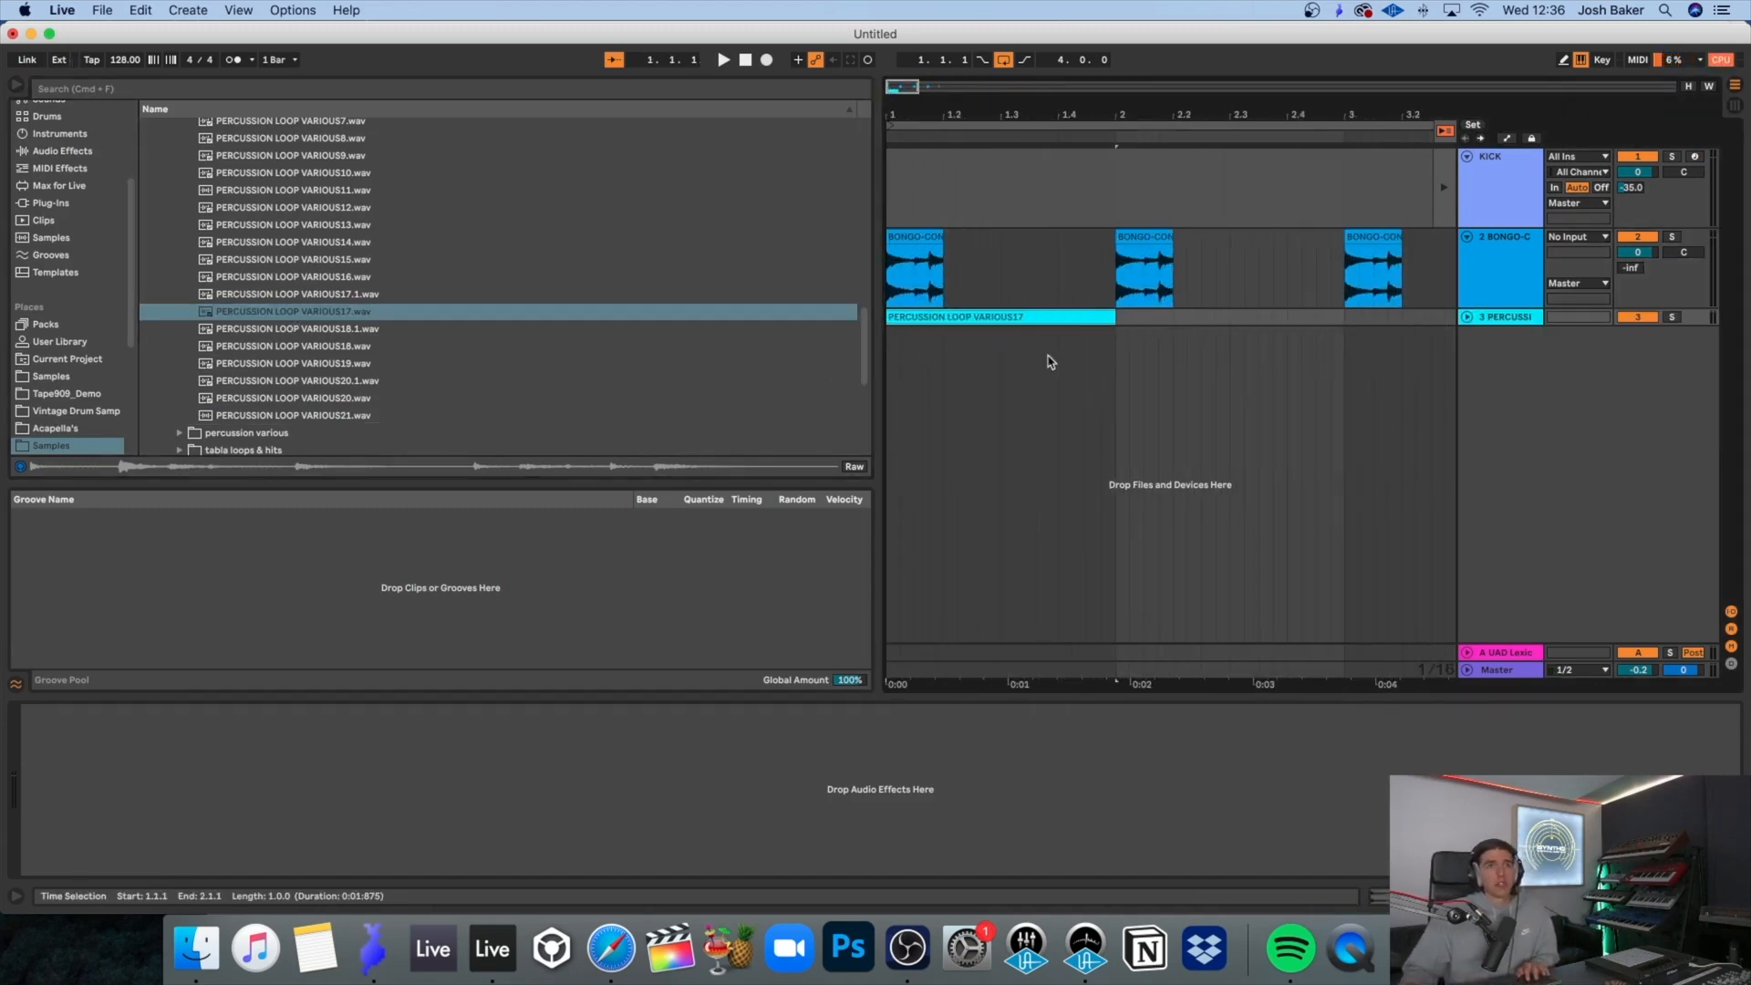
Step: Move the new percussion loop to start at 1.2.1 and play the groove from the beginning
{"action": "left_click_drag", "start_coordinate": [938, 330], "coordinate": [994, 333]}
{"action": "left_click", "coordinate": [898, 350]}
{"action": "key", "text": "space"}
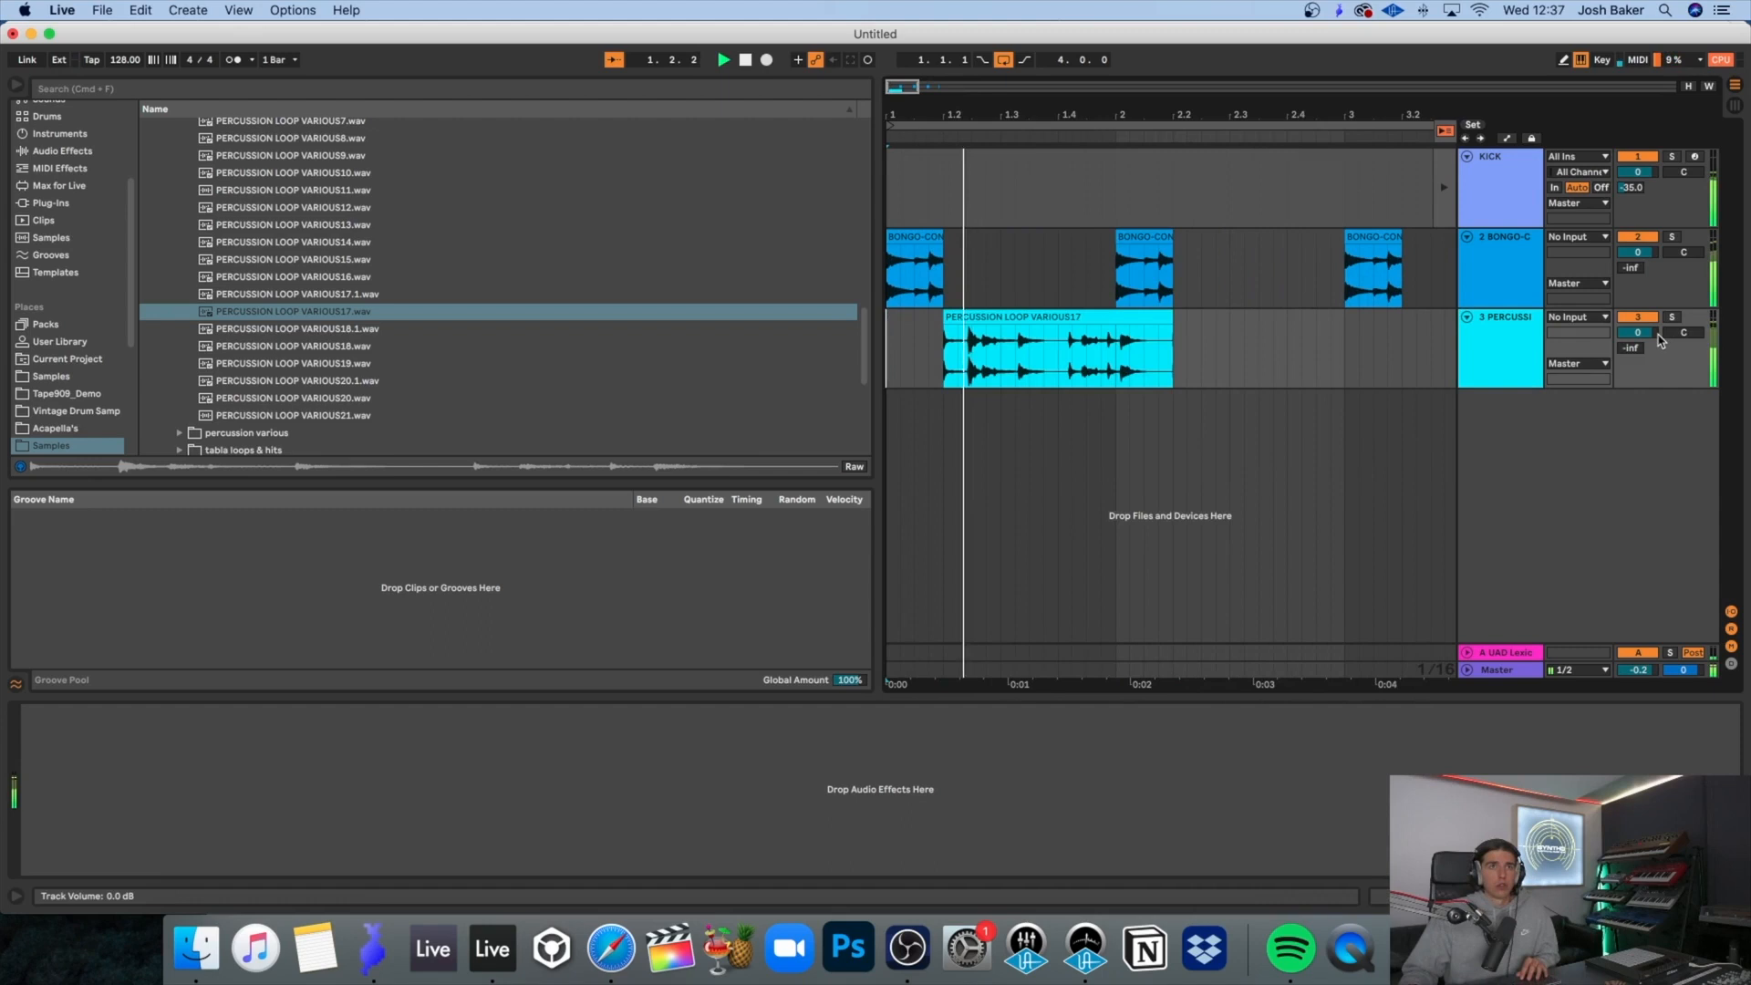
{"action": "key", "text": "space"}
{"action": "key", "text": "space"}
Step: Split the percussion loop at 1.2.3, delete the remainder, and place a sixteenth-note slice of the opening at 1.1.2
{"action": "left_click", "coordinate": [971, 340]}
{"action": "key", "text": "super+e"}
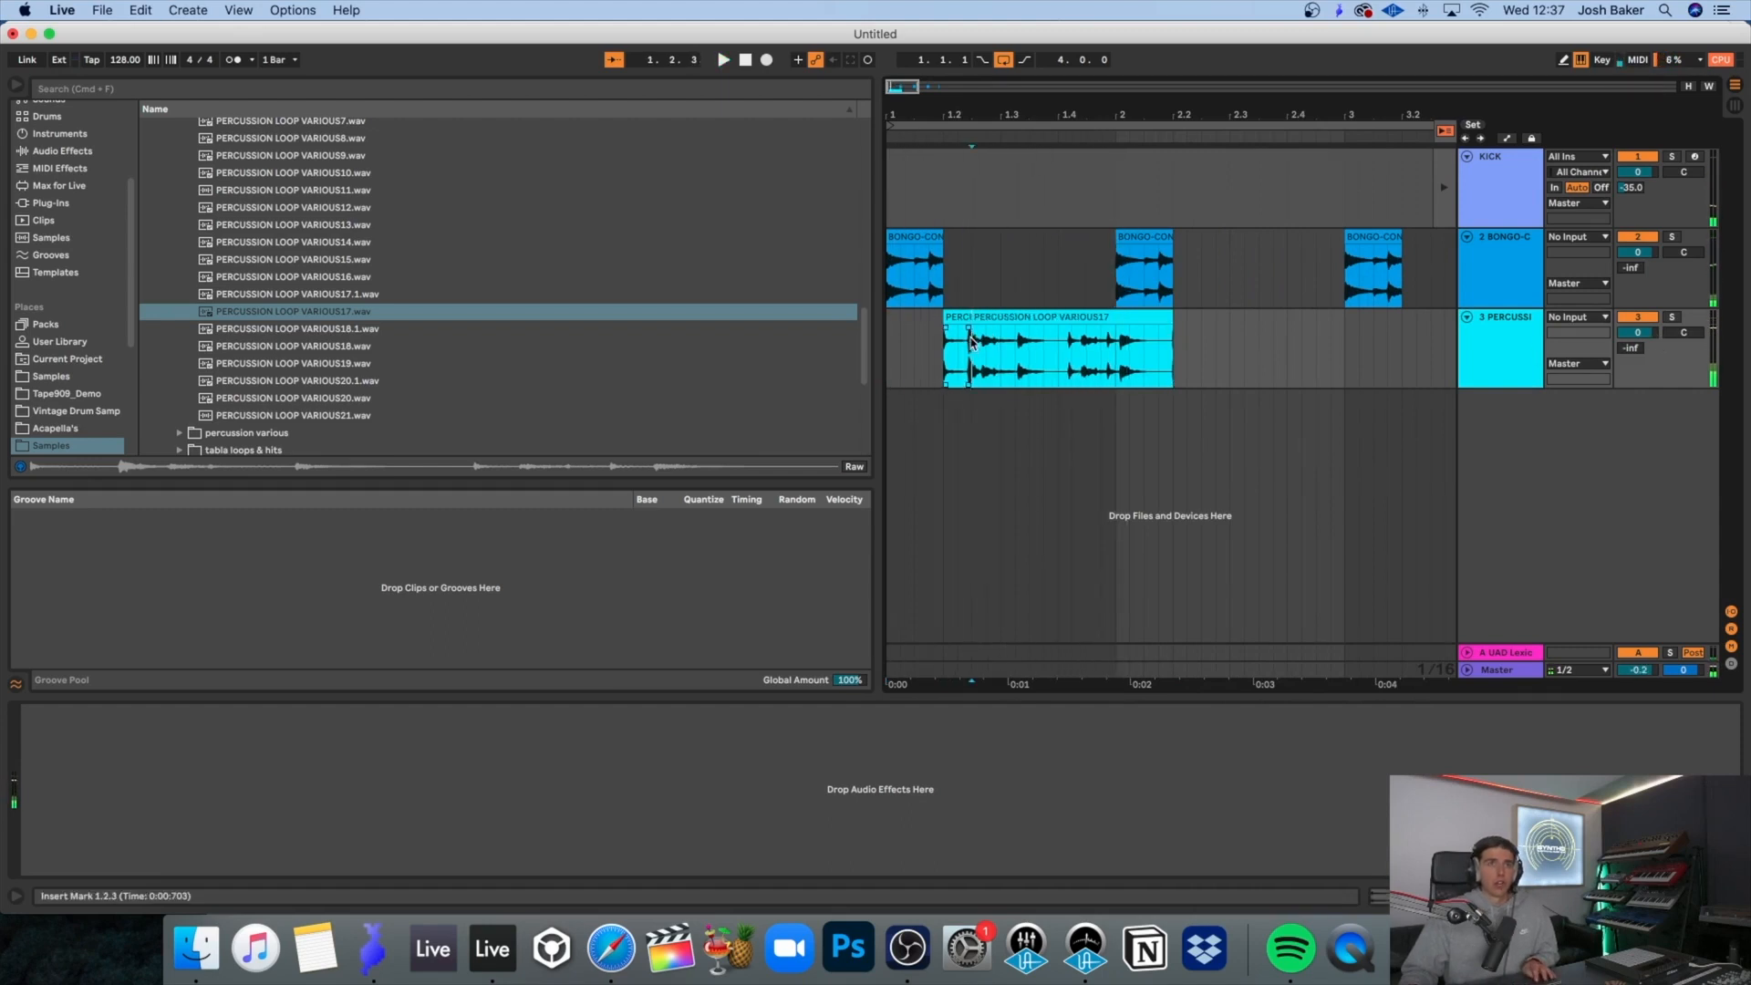
{"action": "key", "text": "plus"}
{"action": "key", "text": "plus"}
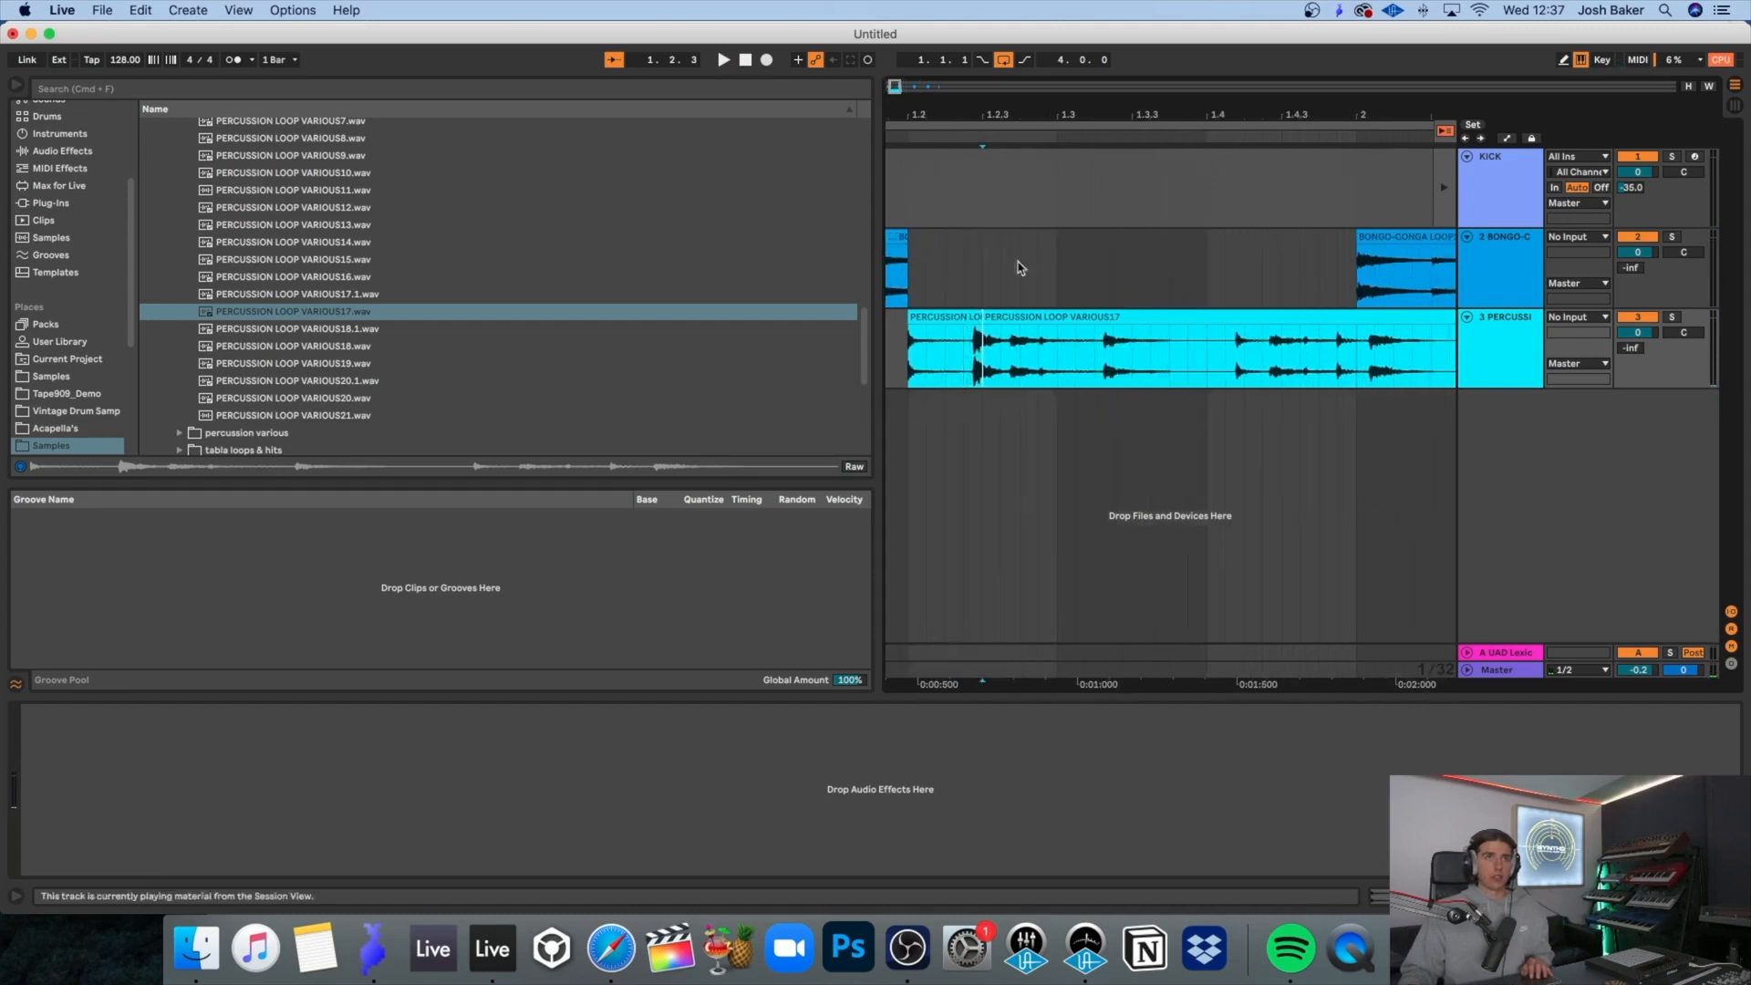
{"action": "left_click", "coordinate": [1113, 315]}
{"action": "key", "text": "Delete"}
{"action": "left_click_drag", "start_coordinate": [1107, 319], "coordinate": [931, 333]}
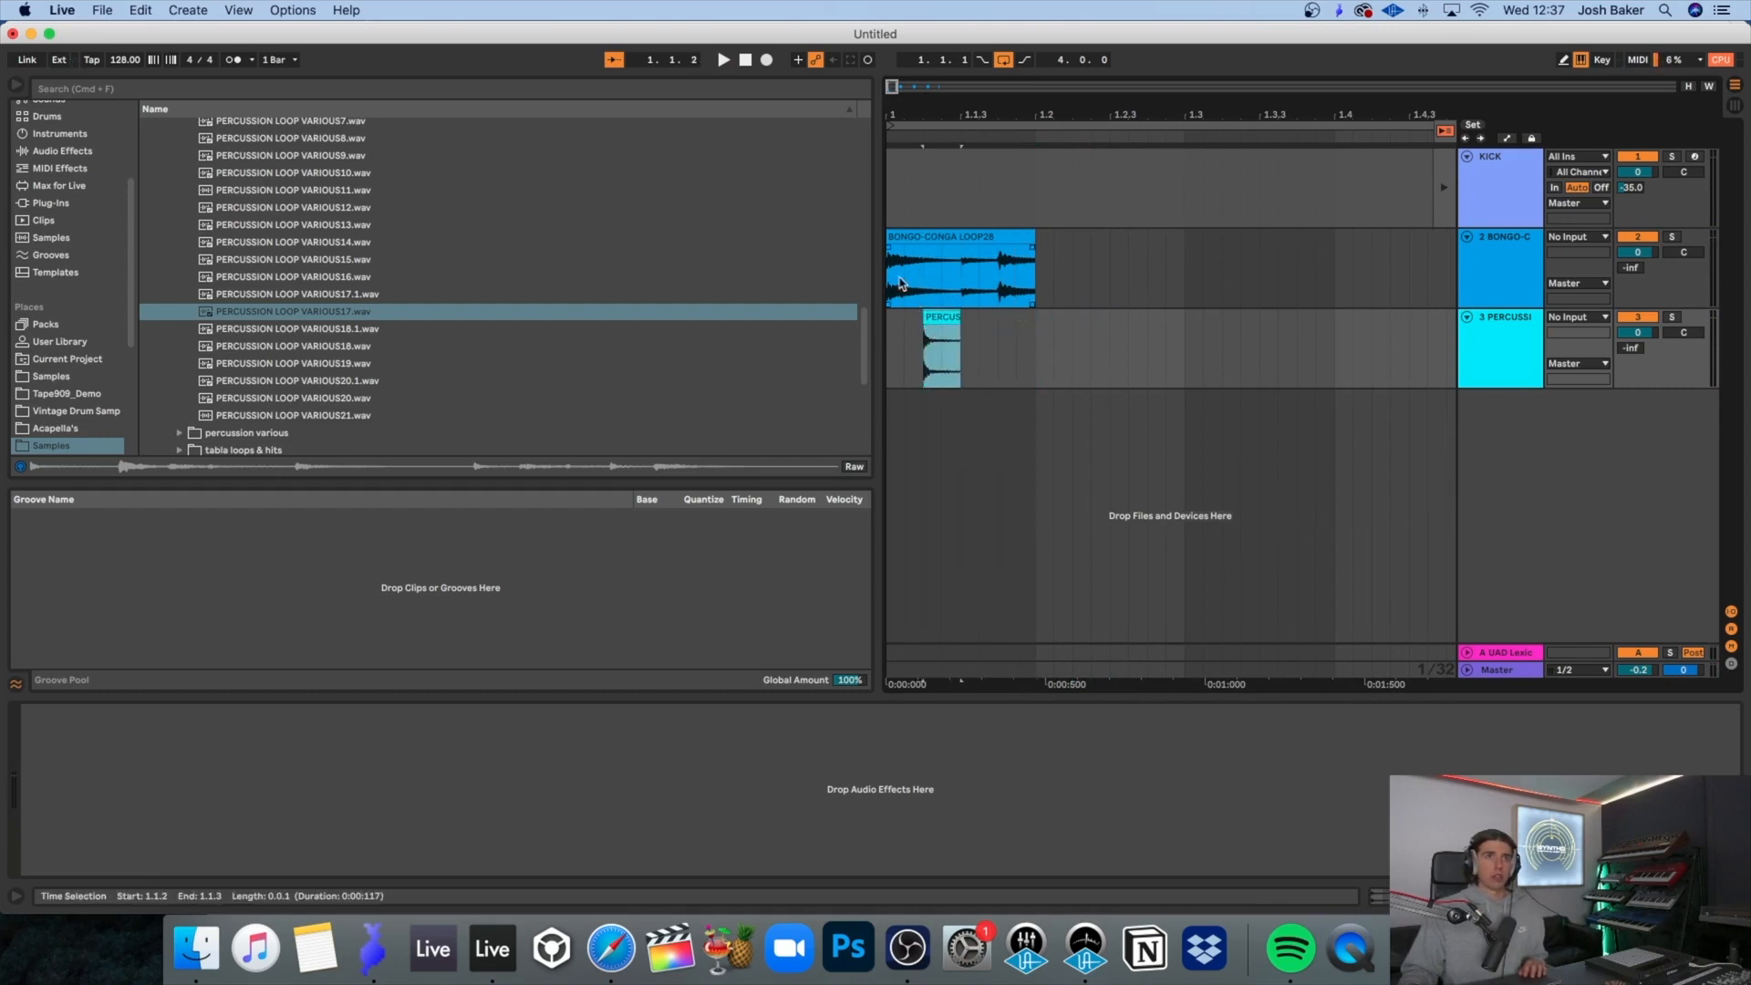
Step: Audition the percussion slice, move it to 1.2.1, and play it against the first bongo clip
{"action": "key", "text": "space"}
{"action": "key", "text": "space"}
{"action": "left_click", "coordinate": [940, 320]}
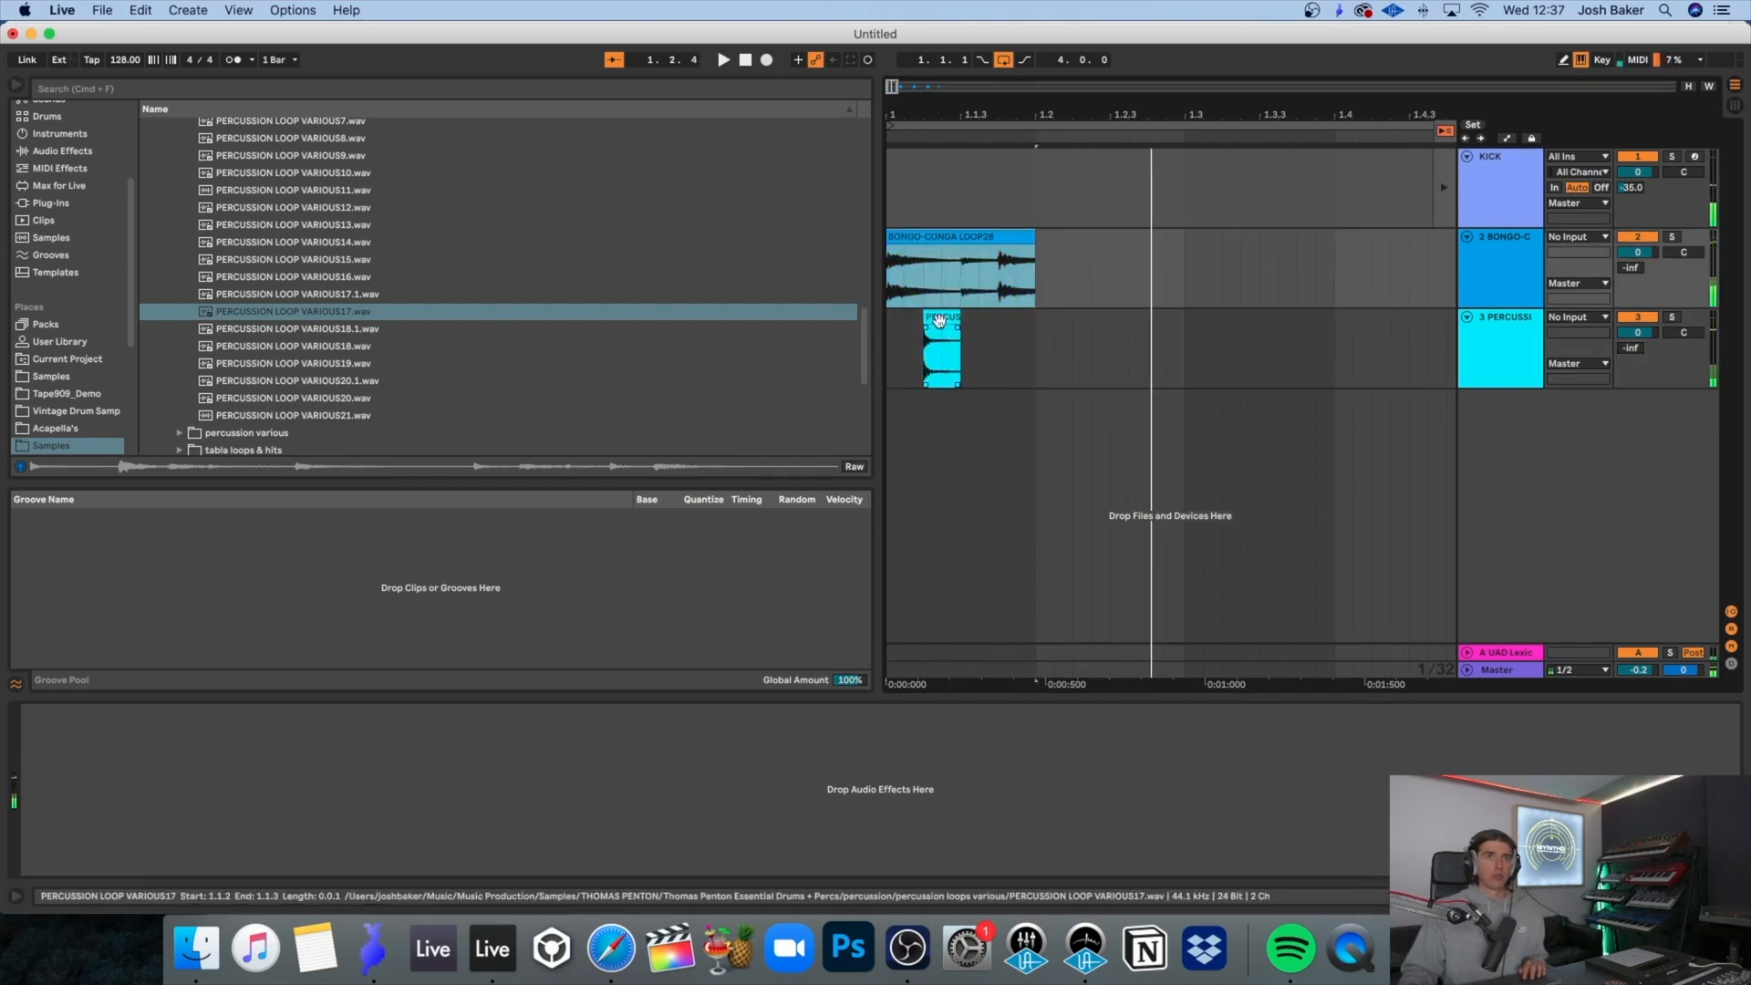
{"action": "left_click_drag", "start_coordinate": [939, 319], "coordinate": [1052, 319]}
{"action": "left_click", "coordinate": [953, 237]}
{"action": "key", "text": "space"}
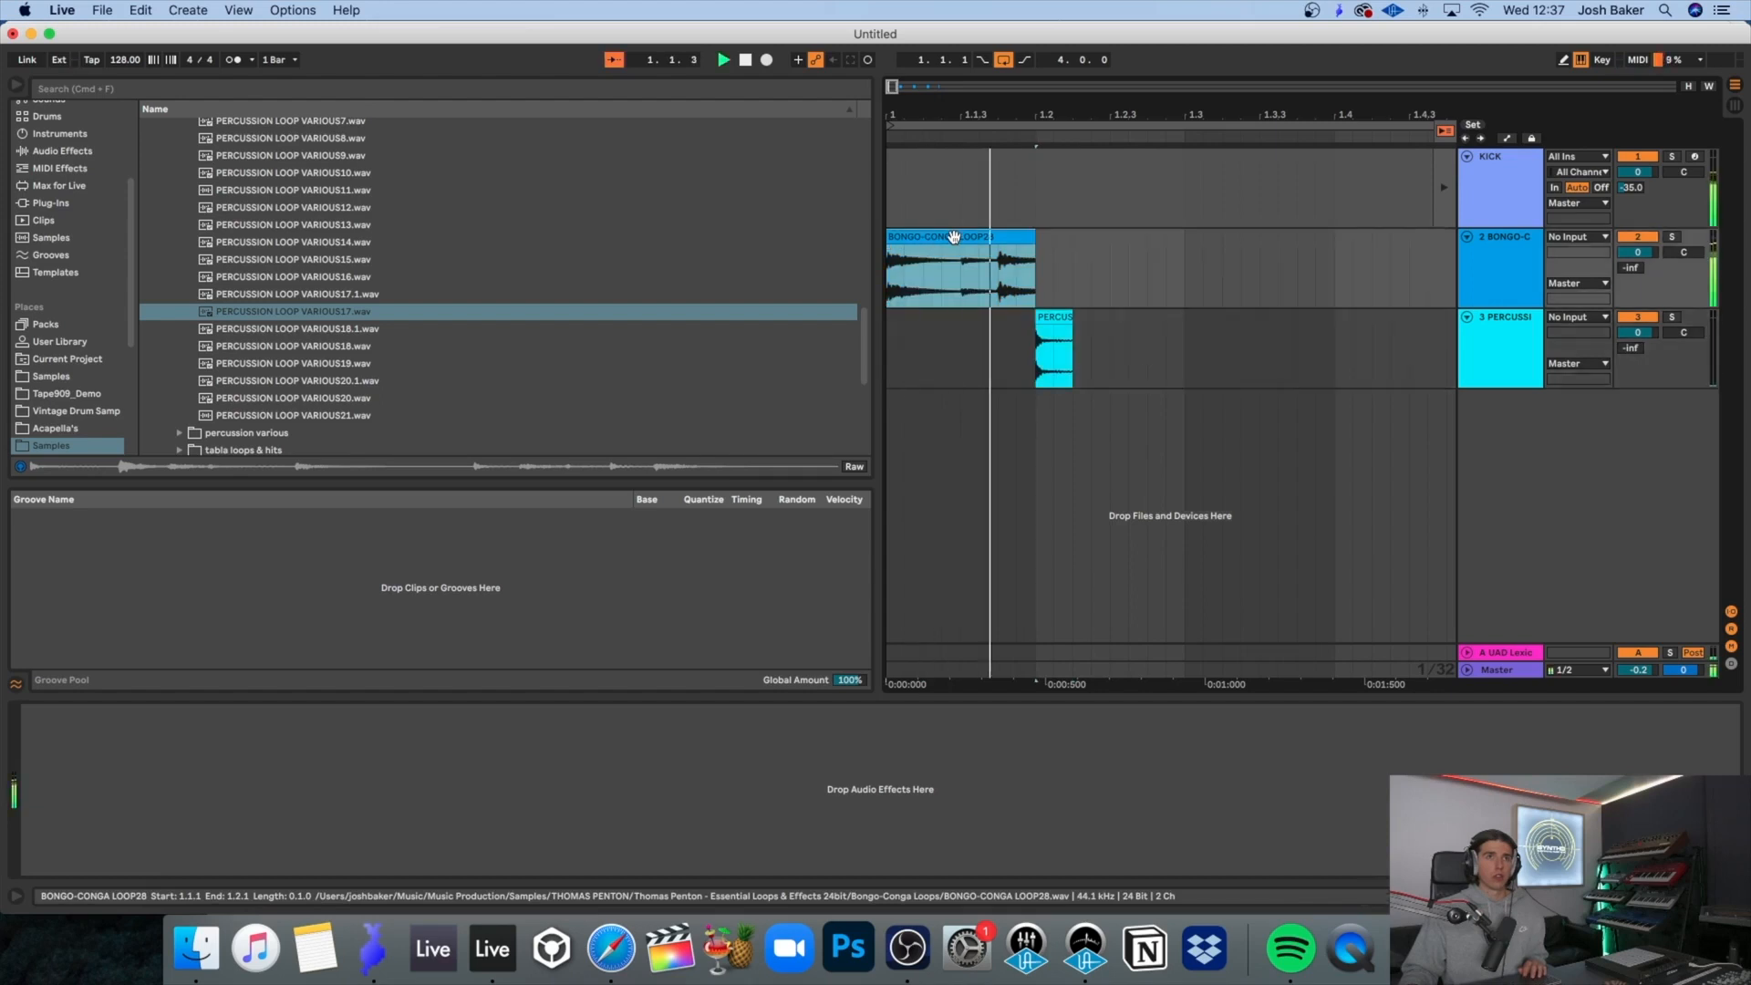
Step: Try duplicating the percussion slice at 1.2.1, undo the duplicate, and play the groove with the slice at 1.2.2
{"action": "left_click", "coordinate": [1058, 319]}
{"action": "key", "text": "space"}
{"action": "key", "text": "super+d"}
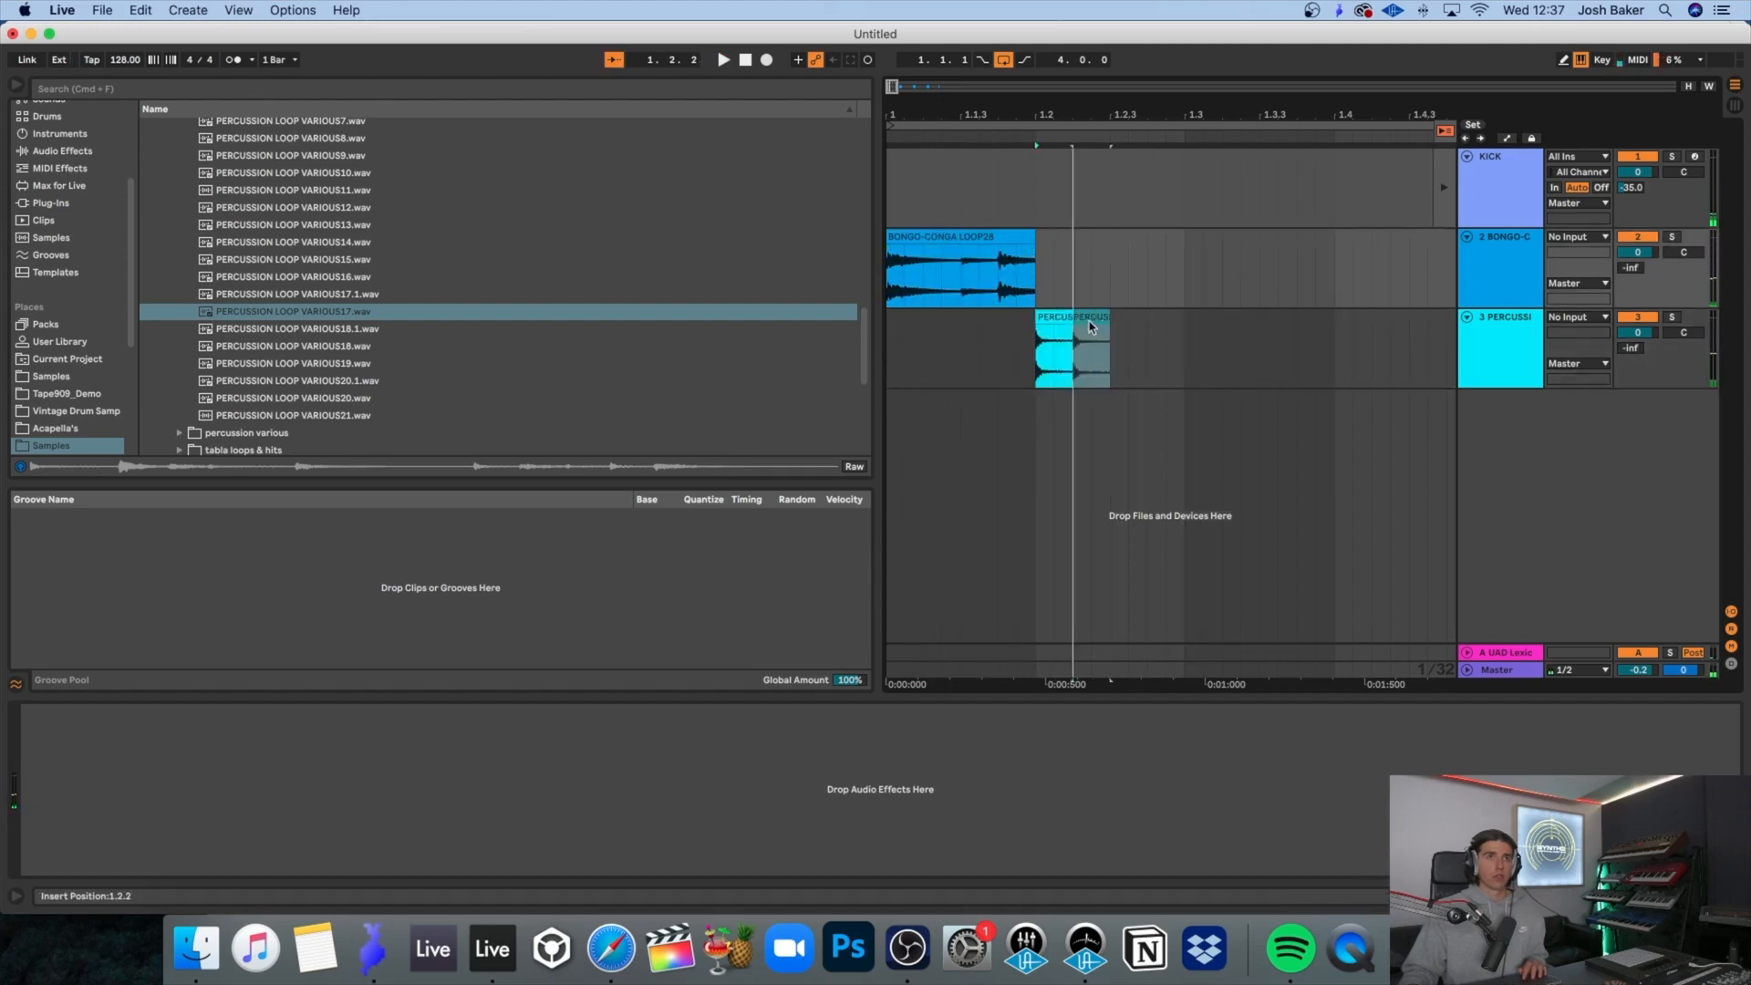
{"action": "key", "text": "super+z"}
{"action": "left_click", "coordinate": [940, 235]}
{"action": "key", "text": "space"}
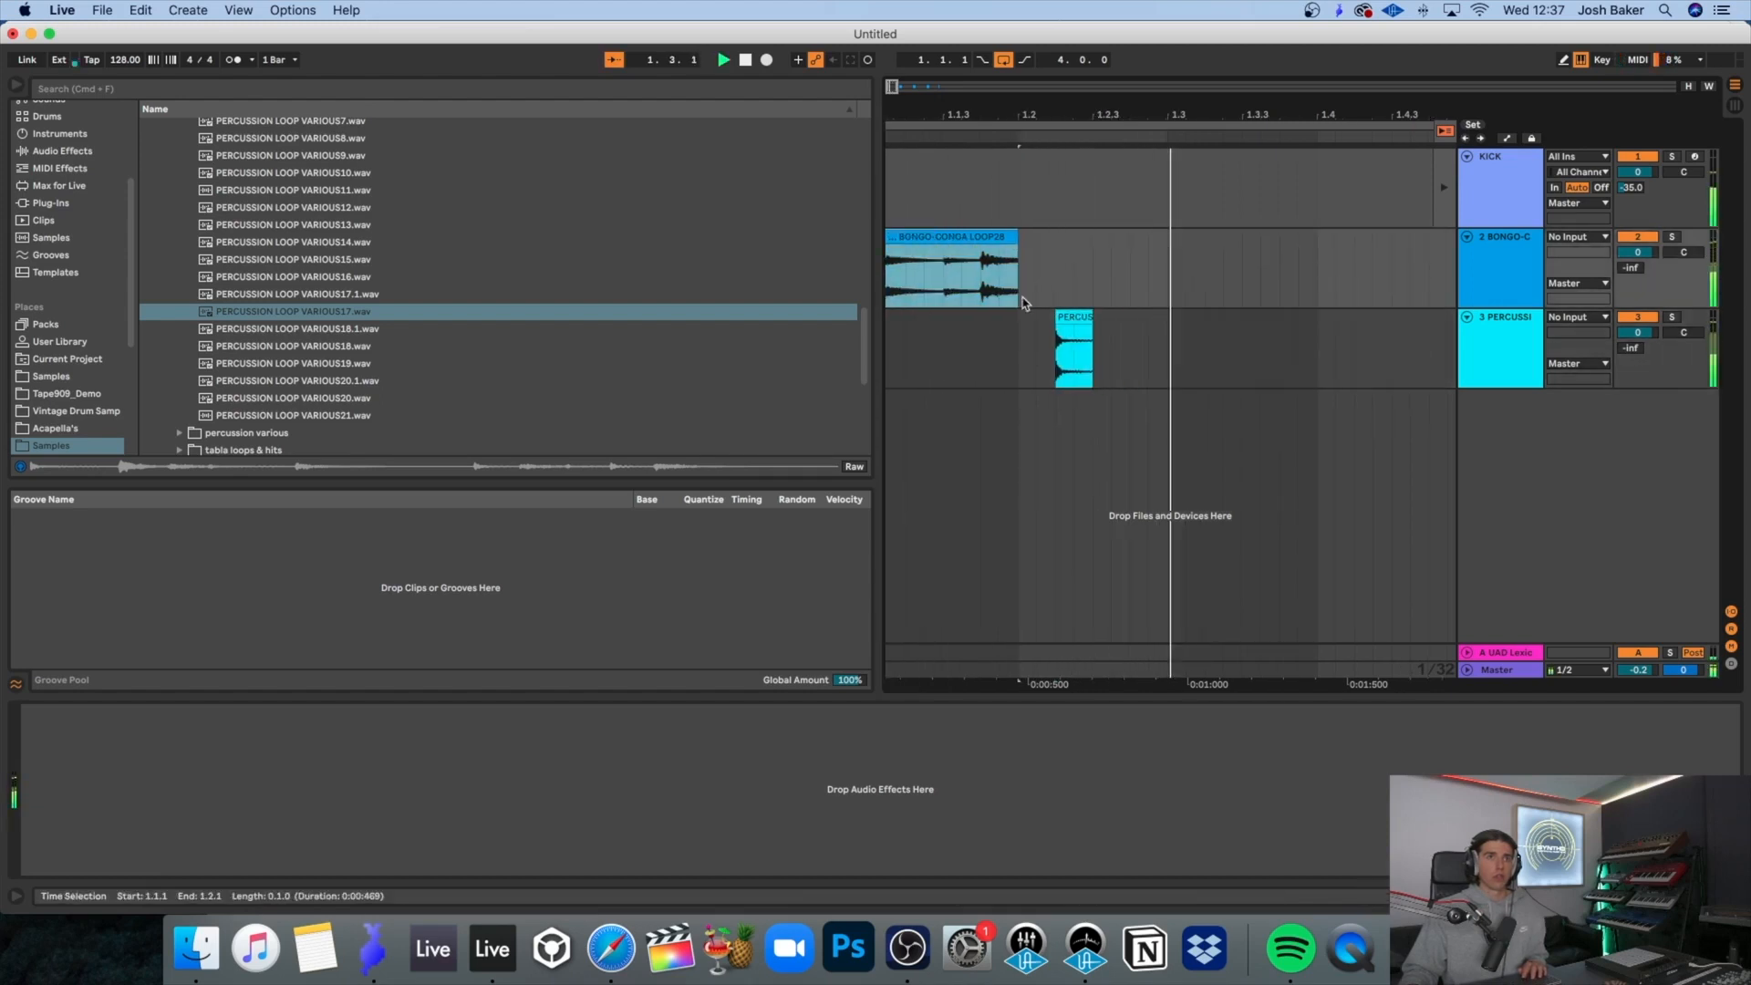
Step: Move the percussion slice to 1.2.3, extend its end to 1.3.4, and open its waveform for editing
{"action": "left_click_drag", "start_coordinate": [1058, 325], "coordinate": [1250, 320]}
{"action": "key", "text": "space"}
{"action": "double_click", "coordinate": [1222, 347]}
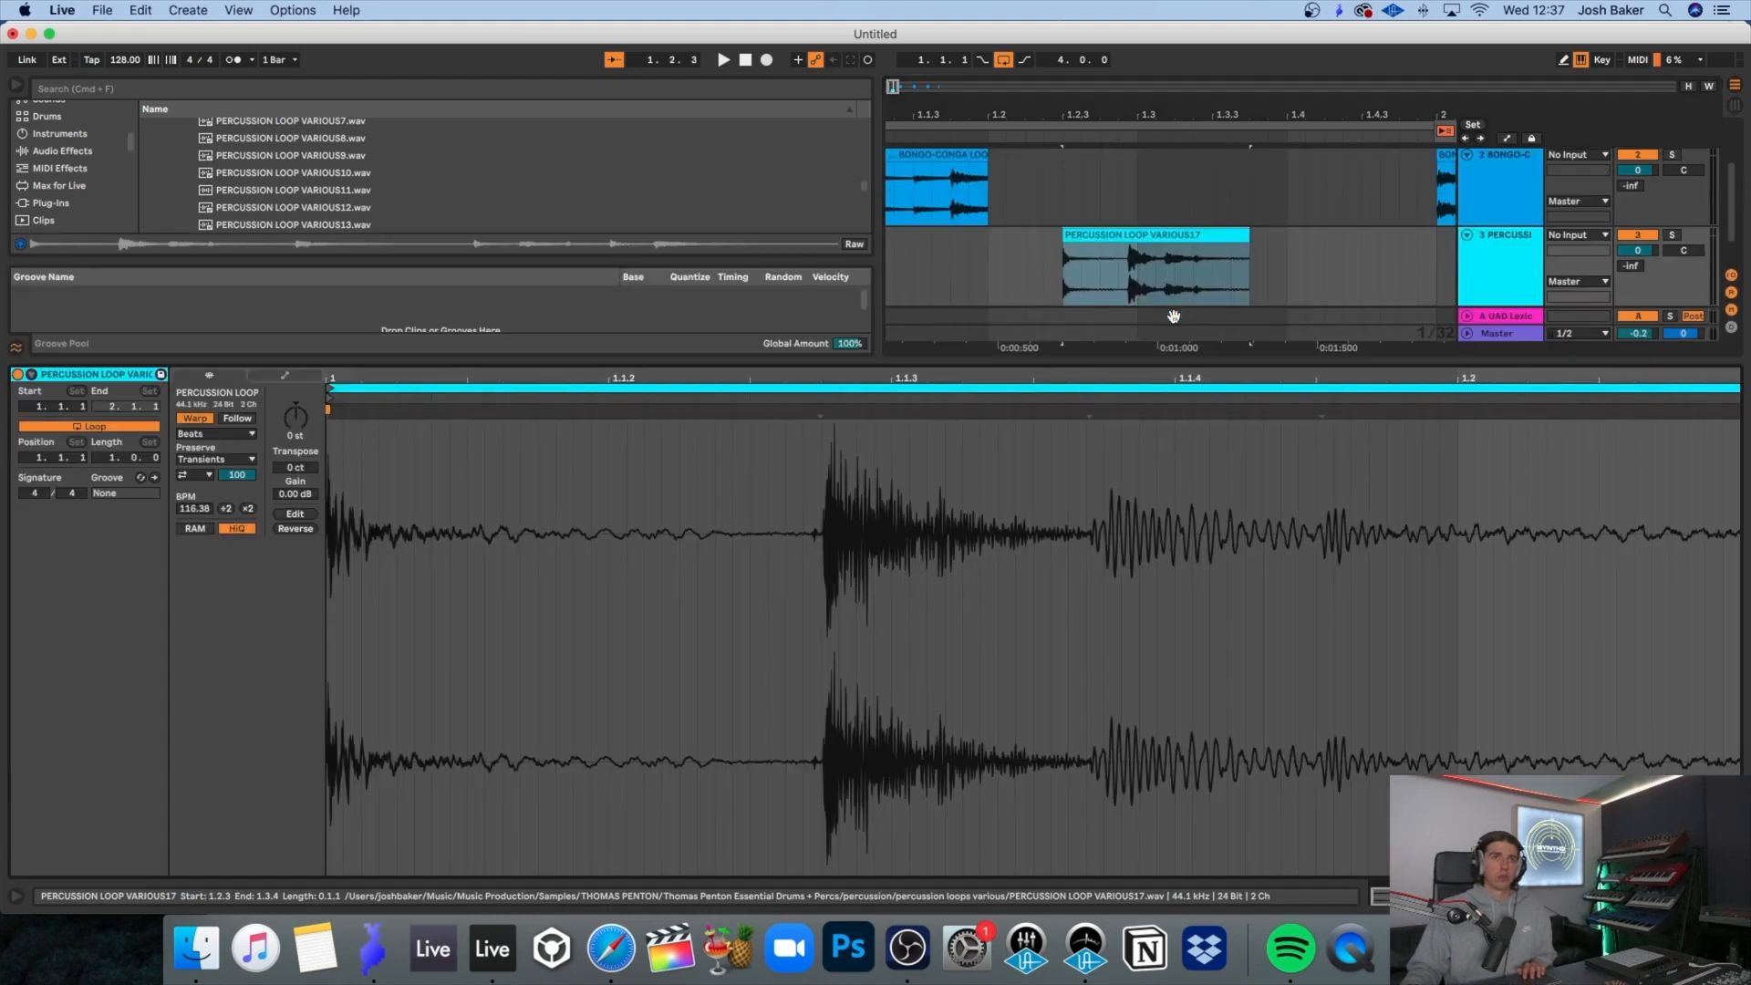
Step: Add a warp marker on the percussion clip's second hit, align it to 1.1.3 in the sample, and play it
{"action": "left_click", "coordinate": [821, 531]}
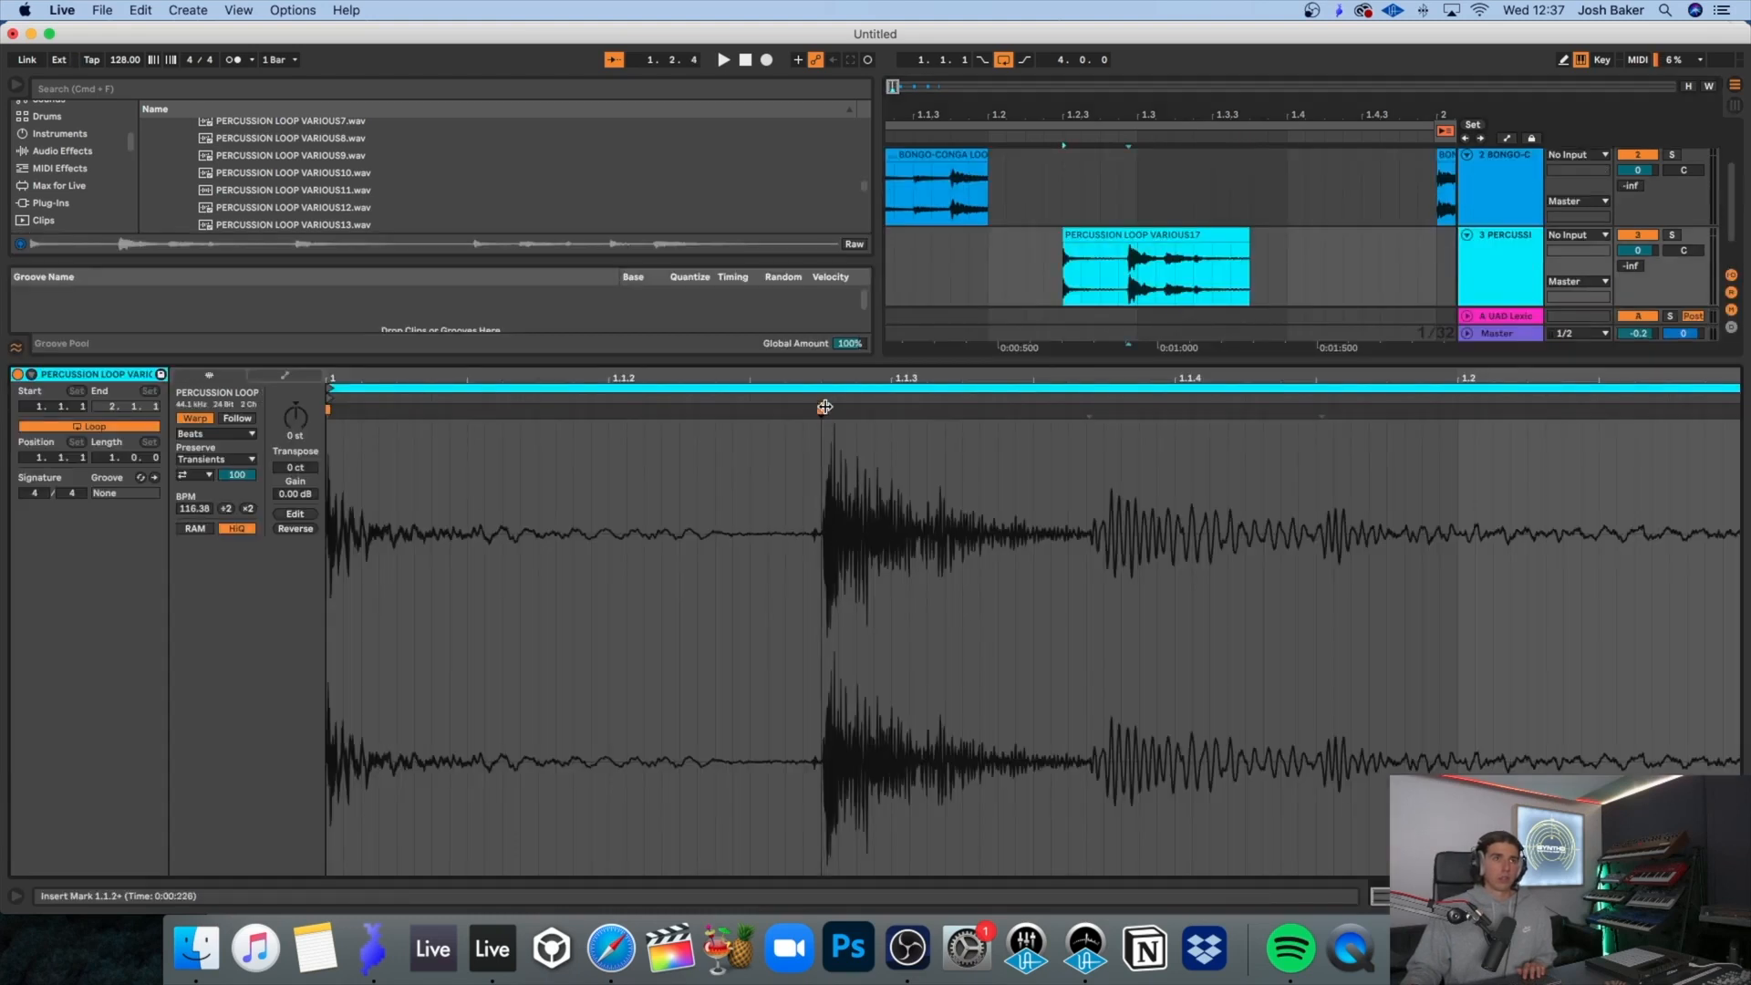
{"action": "left_click_drag", "start_coordinate": [825, 407], "coordinate": [898, 413]}
{"action": "key", "text": "space"}
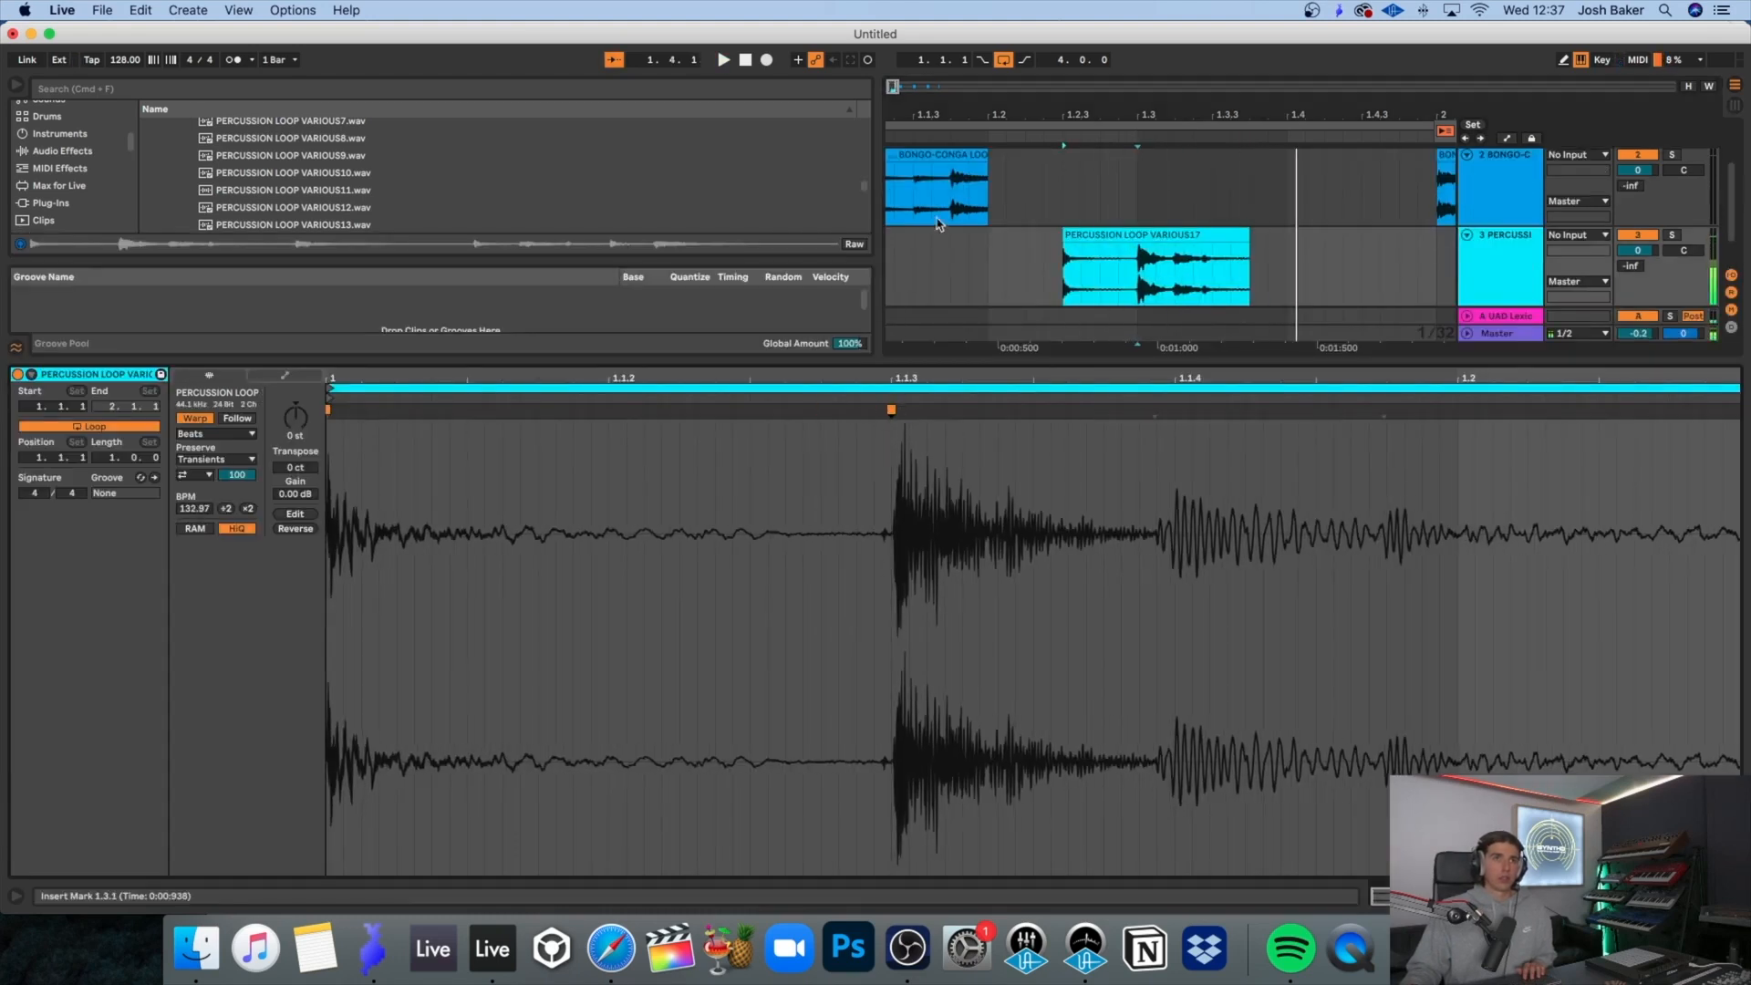
Step: Play the first bongo clip and warp the loud hit just after its end onto beat 1.2 of the sample
{"action": "left_click", "coordinate": [932, 154]}
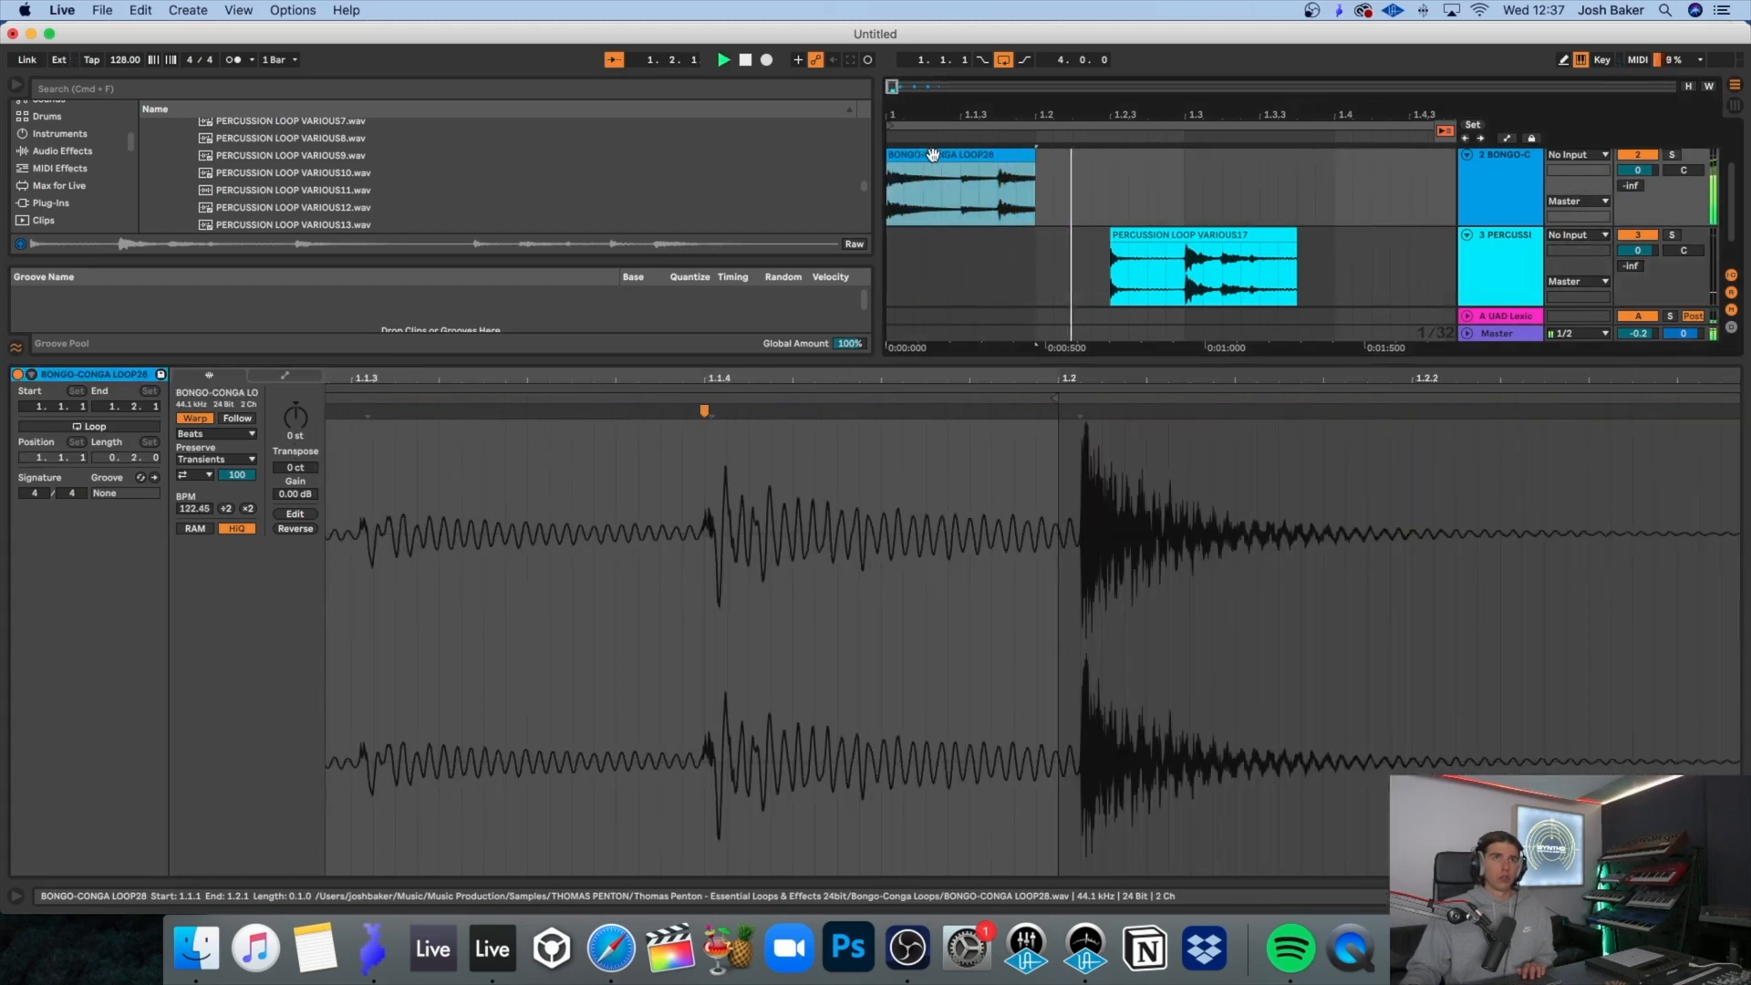
{"action": "key", "text": "space"}
{"action": "double_click", "coordinate": [1081, 429]}
{"action": "left_click_drag", "start_coordinate": [1078, 412], "coordinate": [1061, 415]}
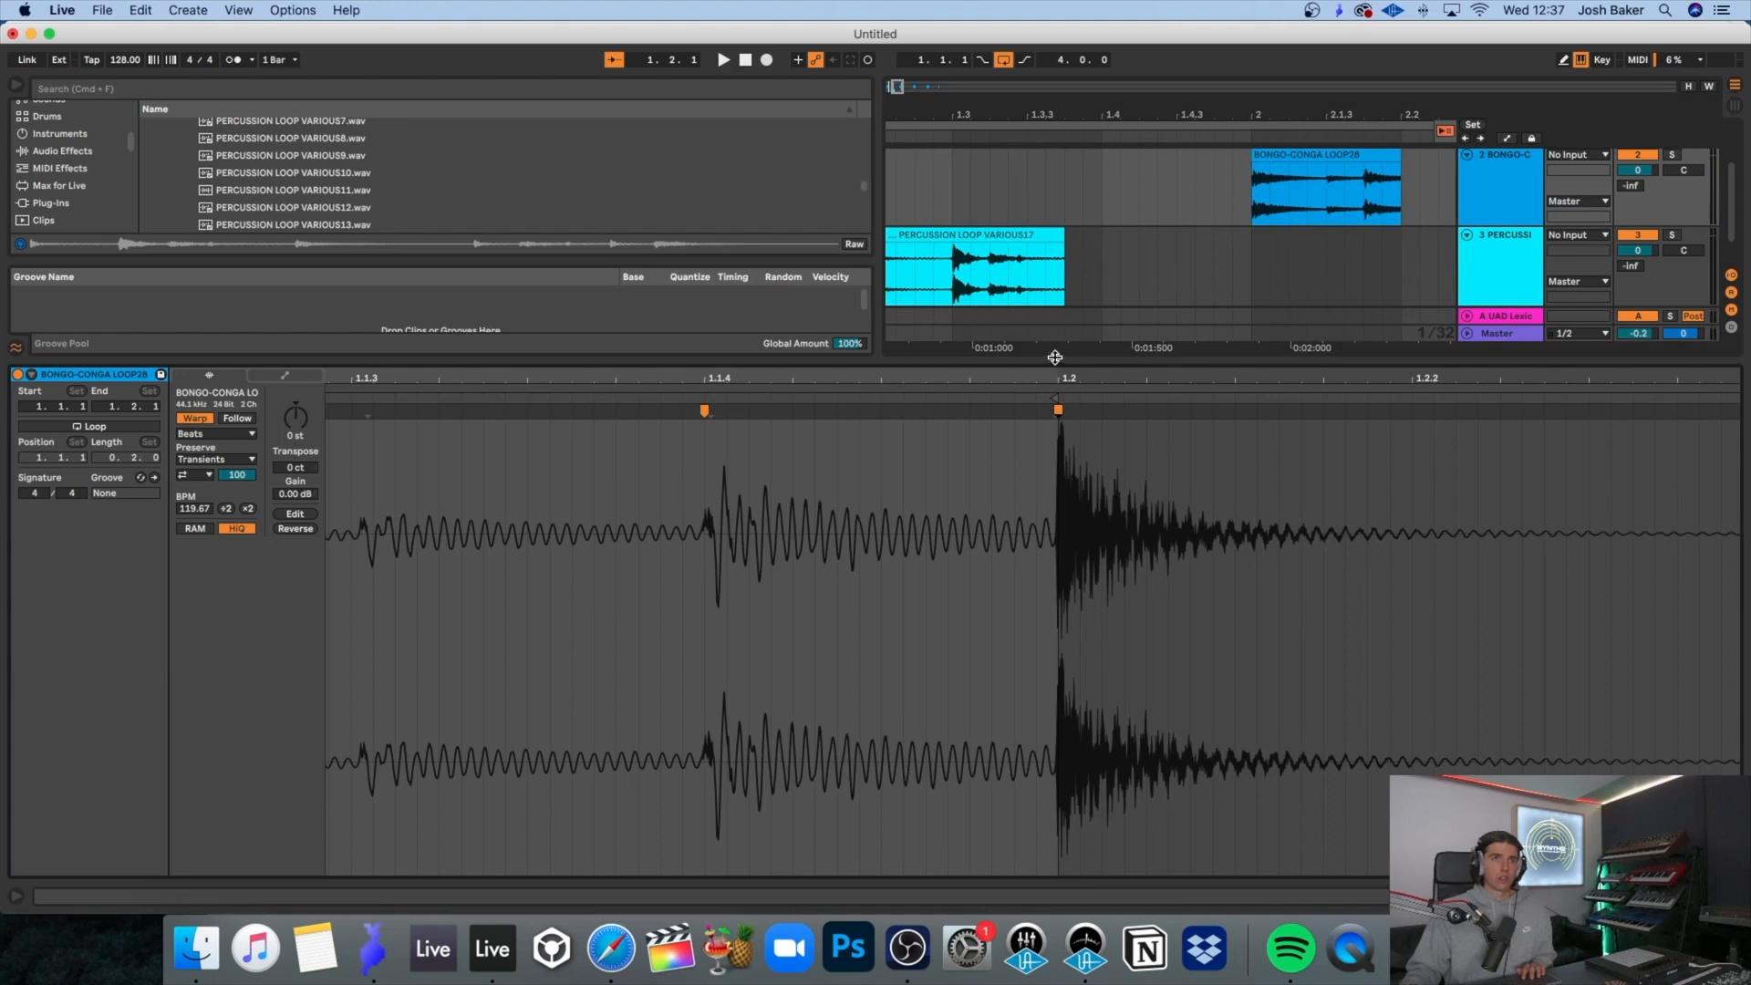
{"action": "left_click", "coordinate": [995, 222]}
{"action": "scroll", "coordinate": [995, 222], "scroll_direction": "left", "scroll_amount": 3}
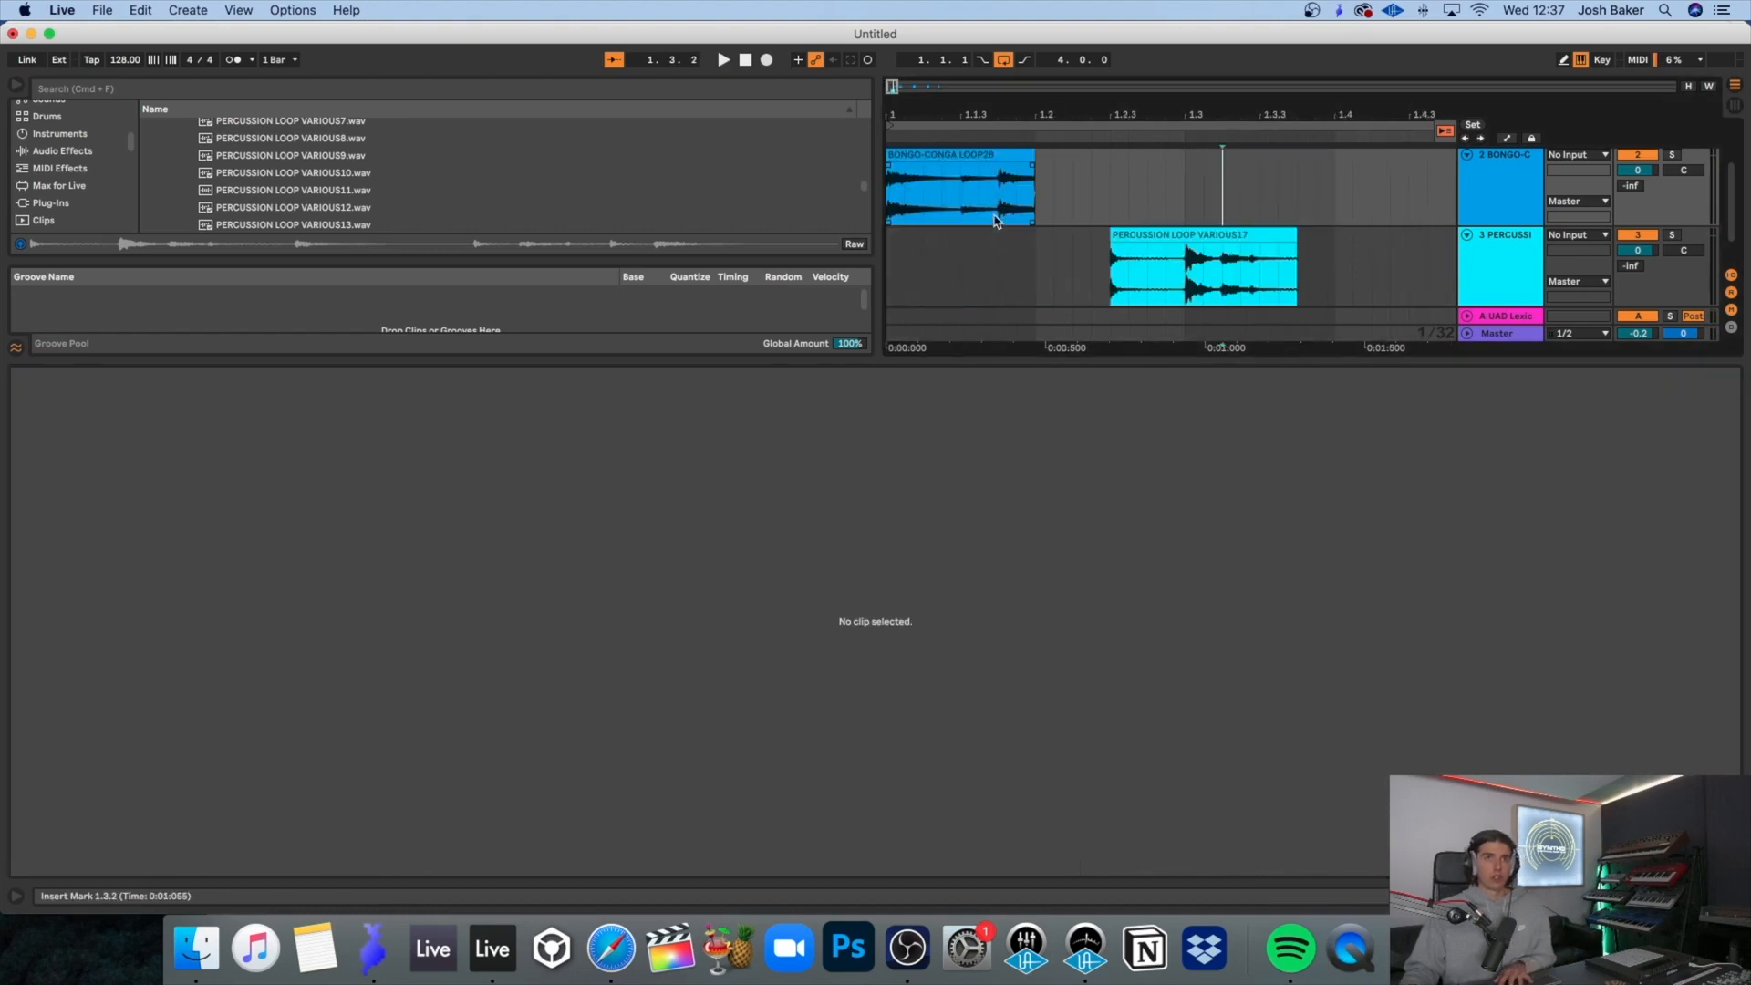
Step: Trim the percussion clip's start to 1.3.1, audition it with the bongos, and set its track volume to -4.9 dB
{"action": "left_click", "coordinate": [15, 88]}
{"action": "left_click_drag", "start_coordinate": [259, 234], "coordinate": [324, 234]}
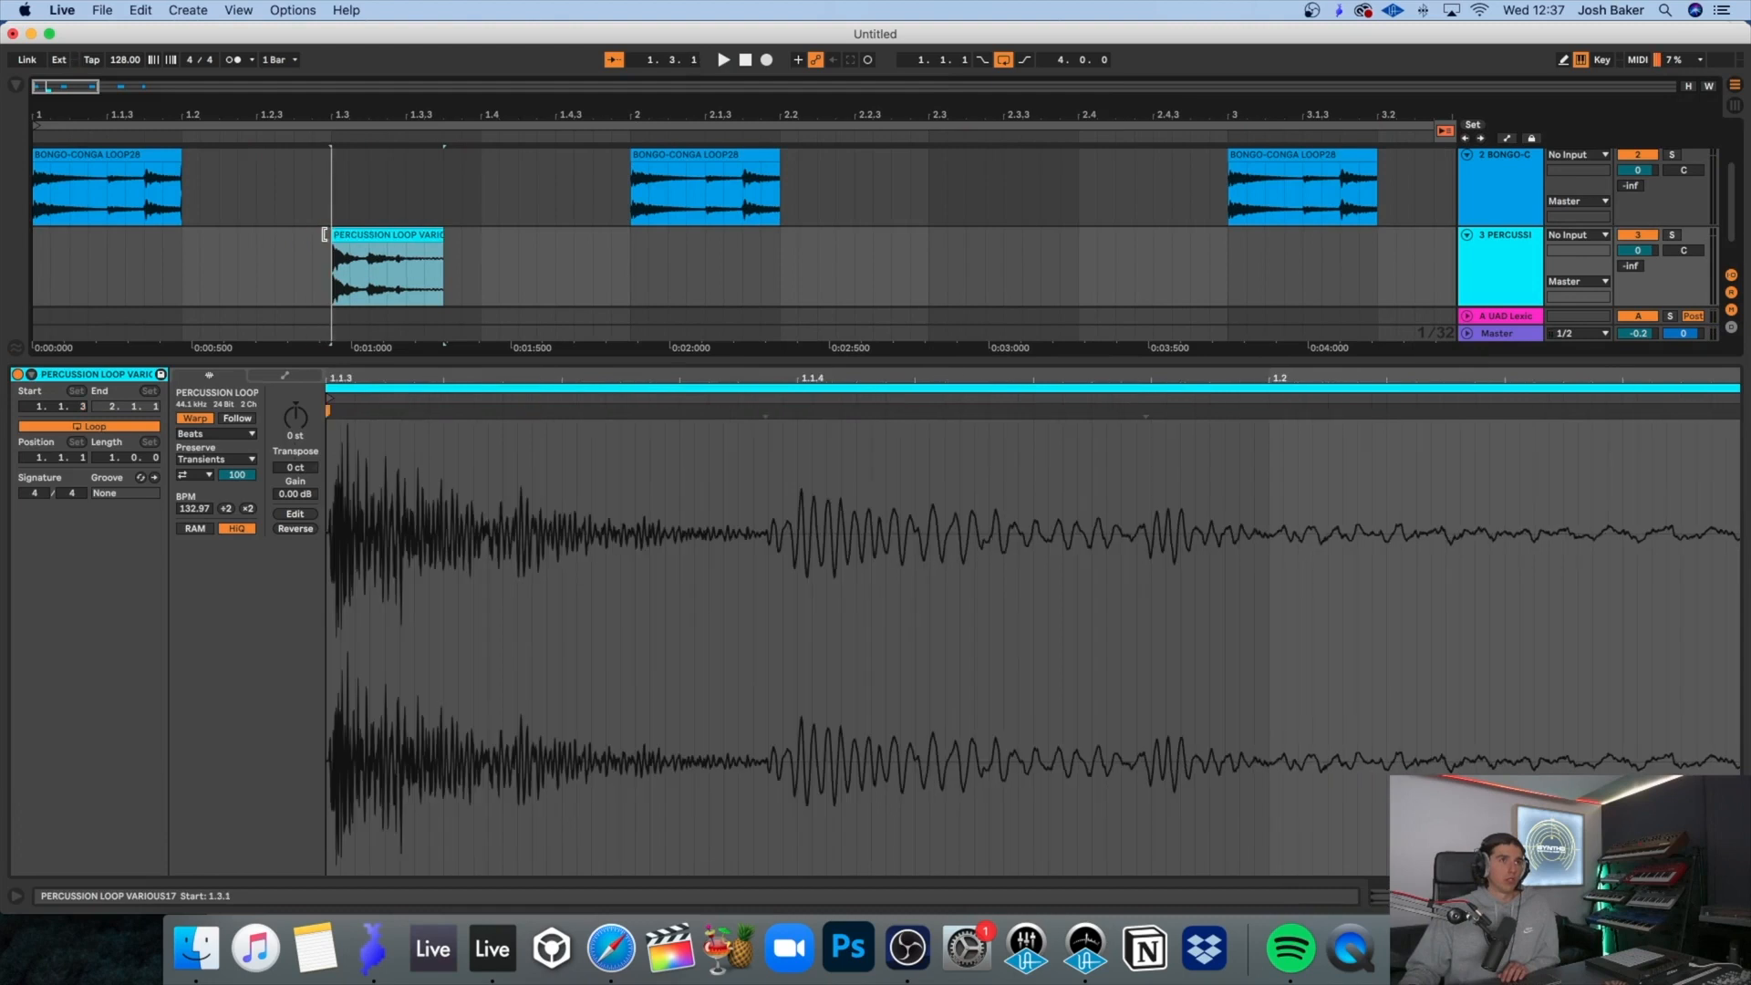
{"action": "left_click", "coordinate": [46, 155]}
{"action": "key", "text": "space"}
{"action": "key", "text": "space"}
{"action": "left_click_drag", "start_coordinate": [1642, 253], "coordinate": [1187, 290]}
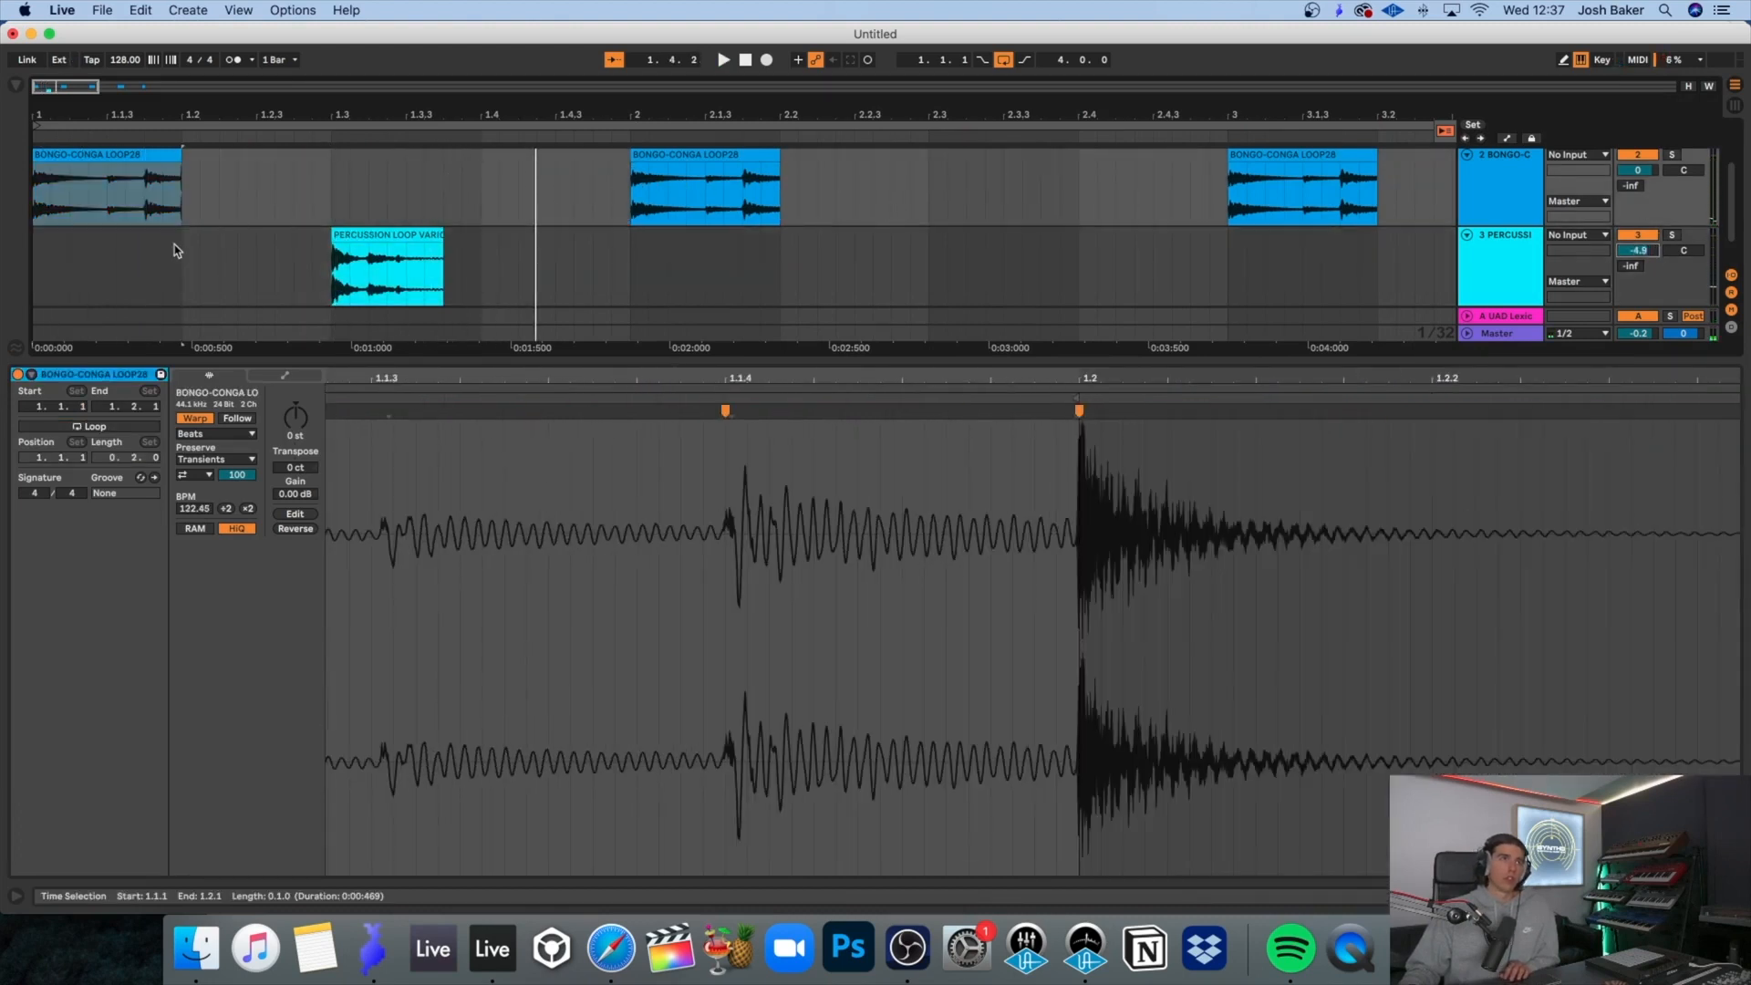
Step: Adjust the short fade-out at the end of the first bongo clip and play it back
{"action": "left_click_drag", "start_coordinate": [169, 120], "coordinate": [246, 189]}
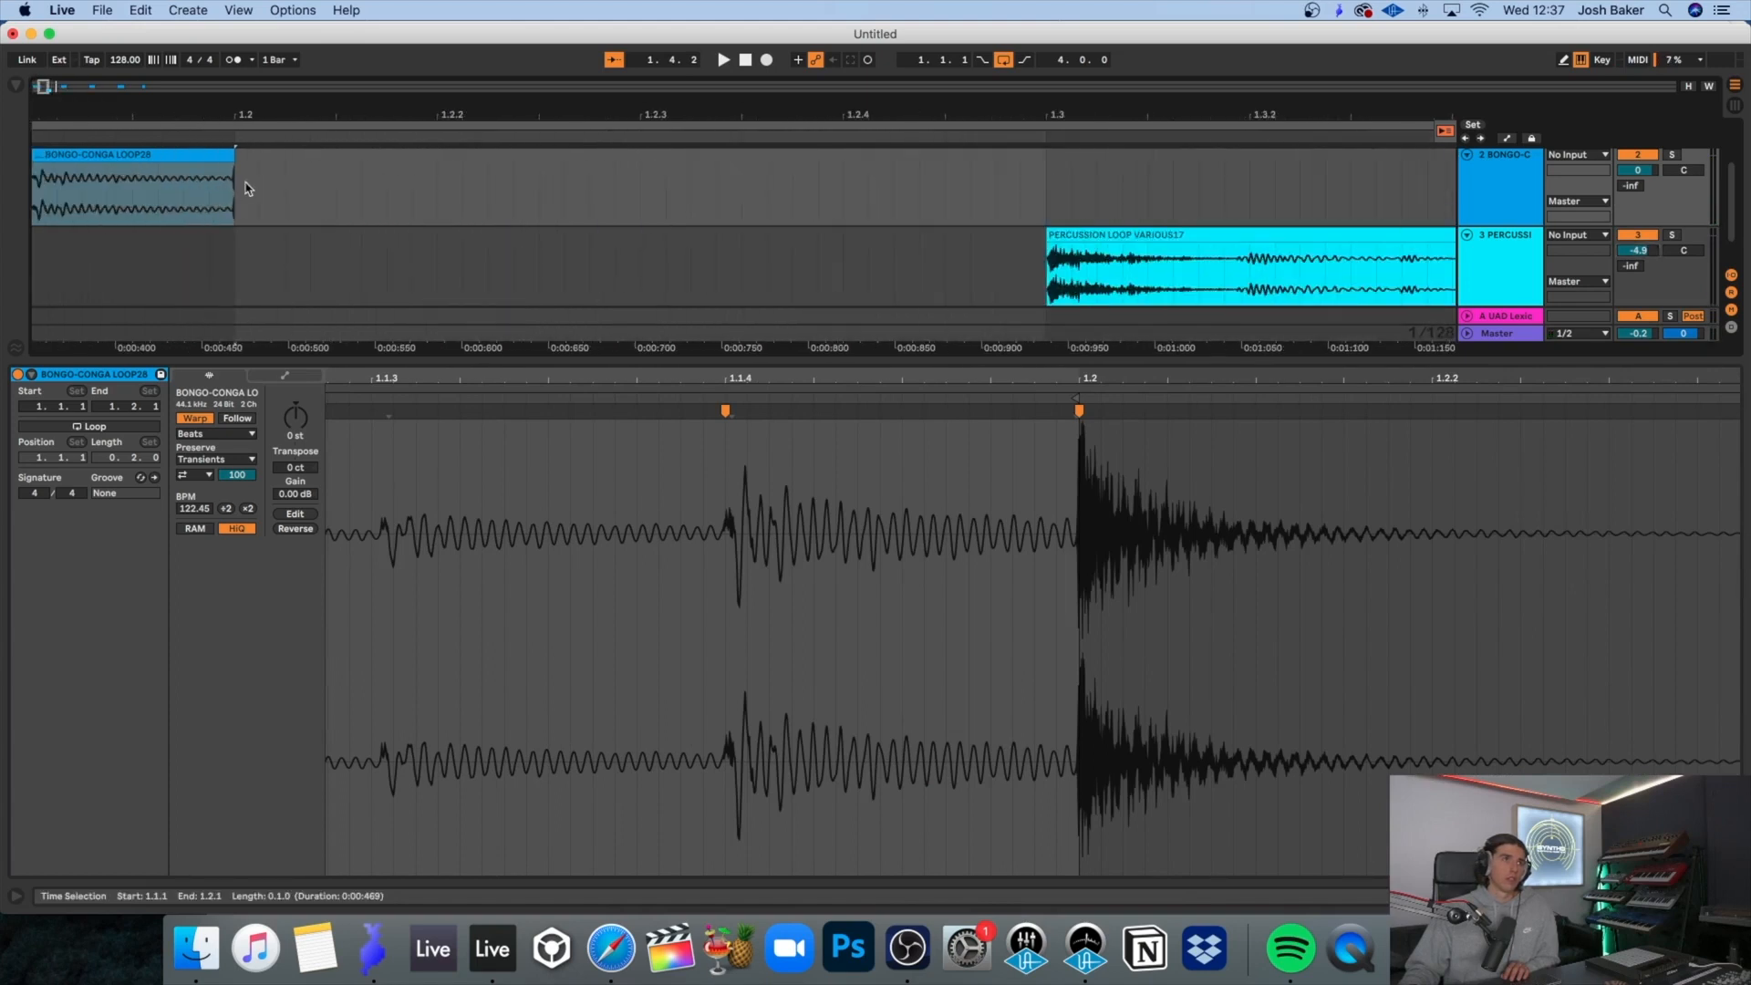
{"action": "left_click", "coordinate": [232, 168]}
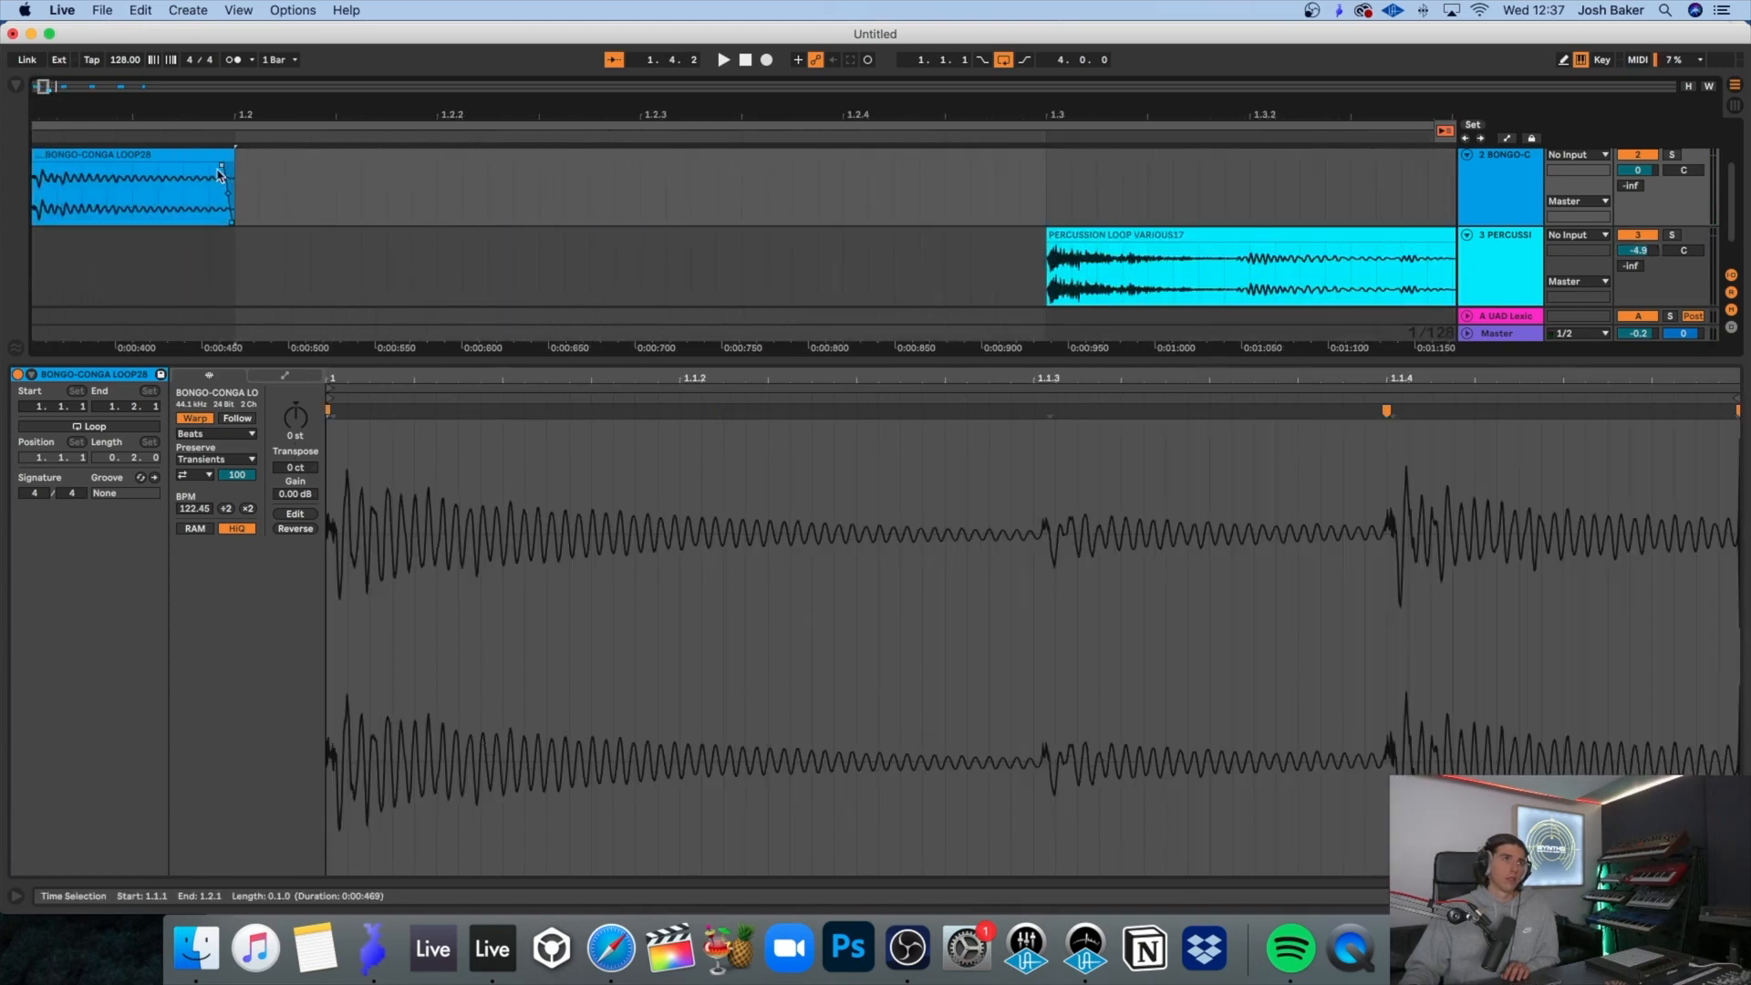
{"action": "left_click", "coordinate": [186, 187]}
{"action": "key", "text": "minus"}
{"action": "key", "text": "minus"}
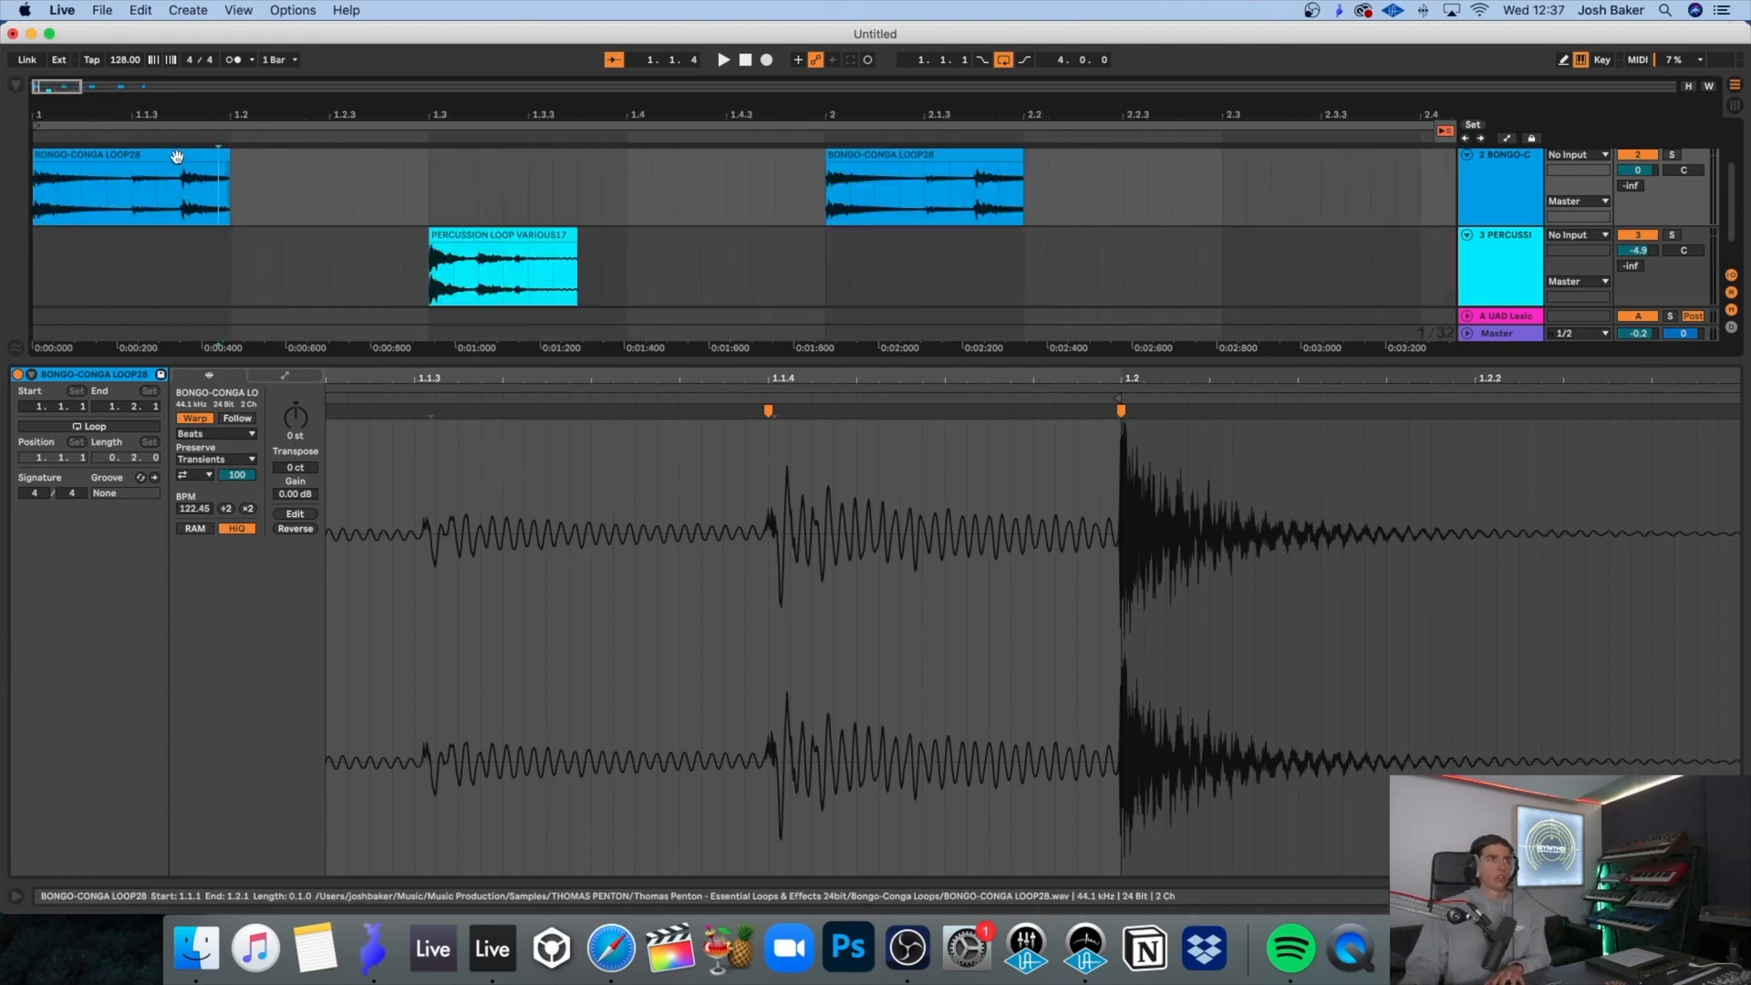
{"action": "key", "text": "space"}
{"action": "key", "text": "space"}
Step: Move the trimmed percussion clip to 1.2.3 and play it with the first bongo clip
{"action": "left_click_drag", "start_coordinate": [479, 246], "coordinate": [378, 244]}
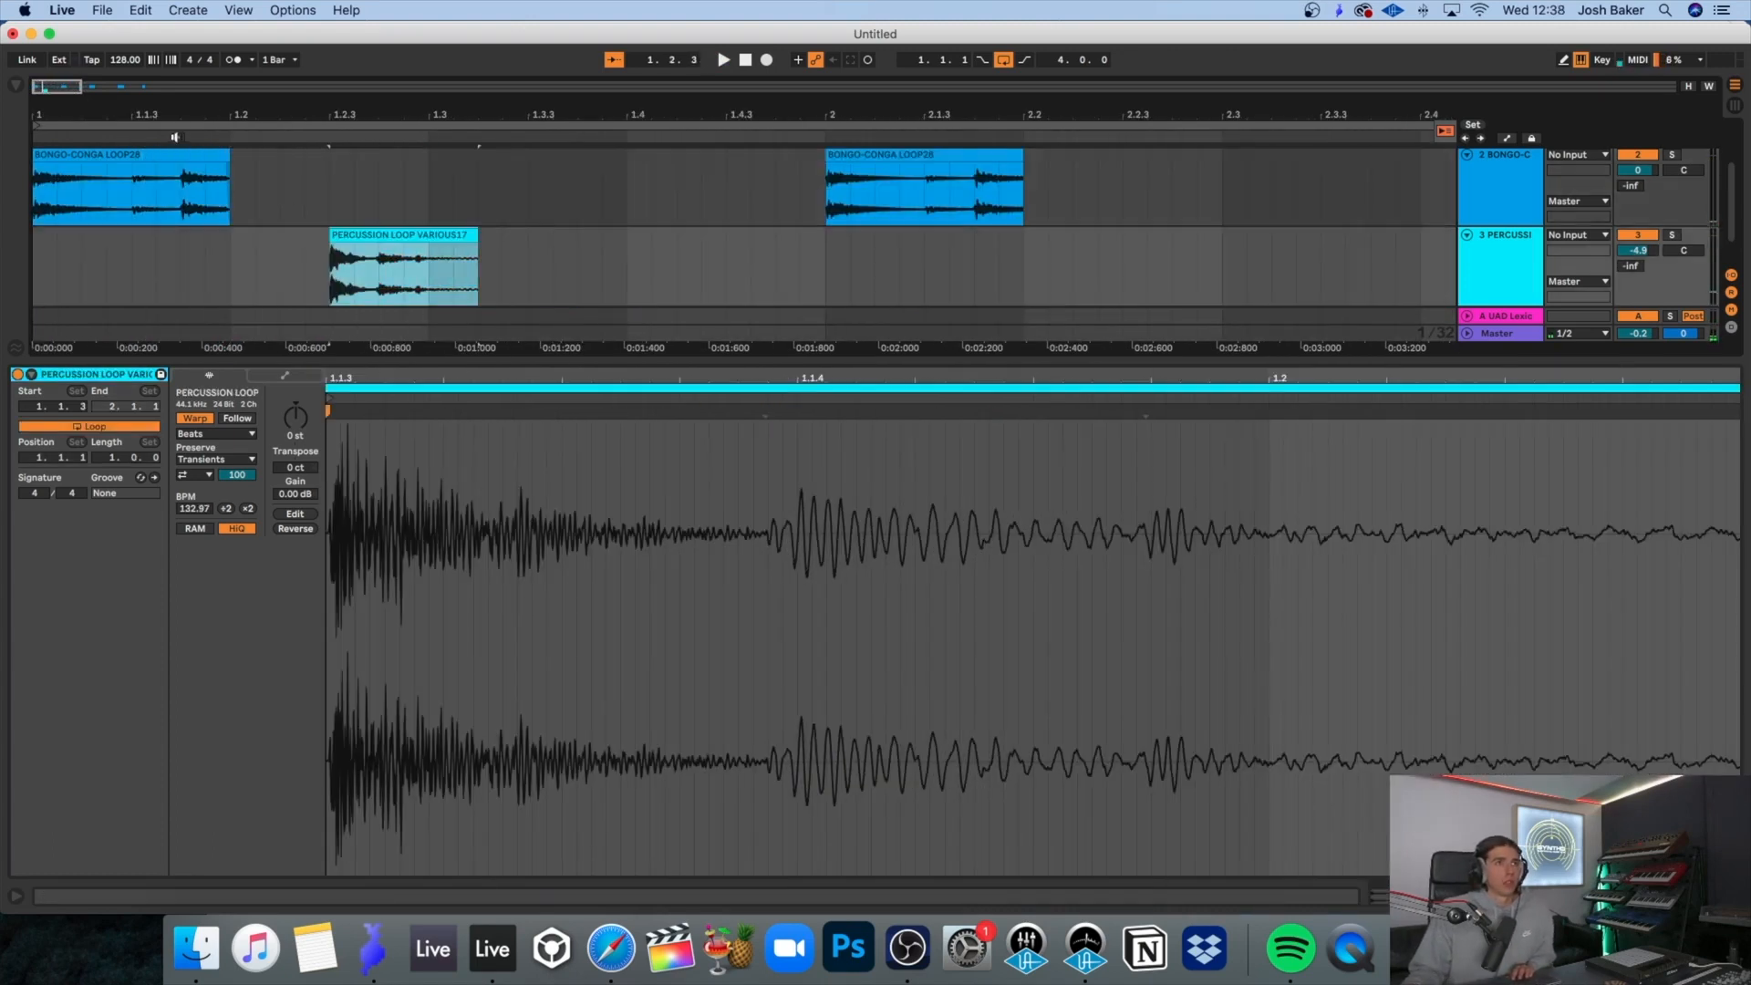
{"action": "left_click", "coordinate": [183, 154]}
{"action": "key", "text": "space"}
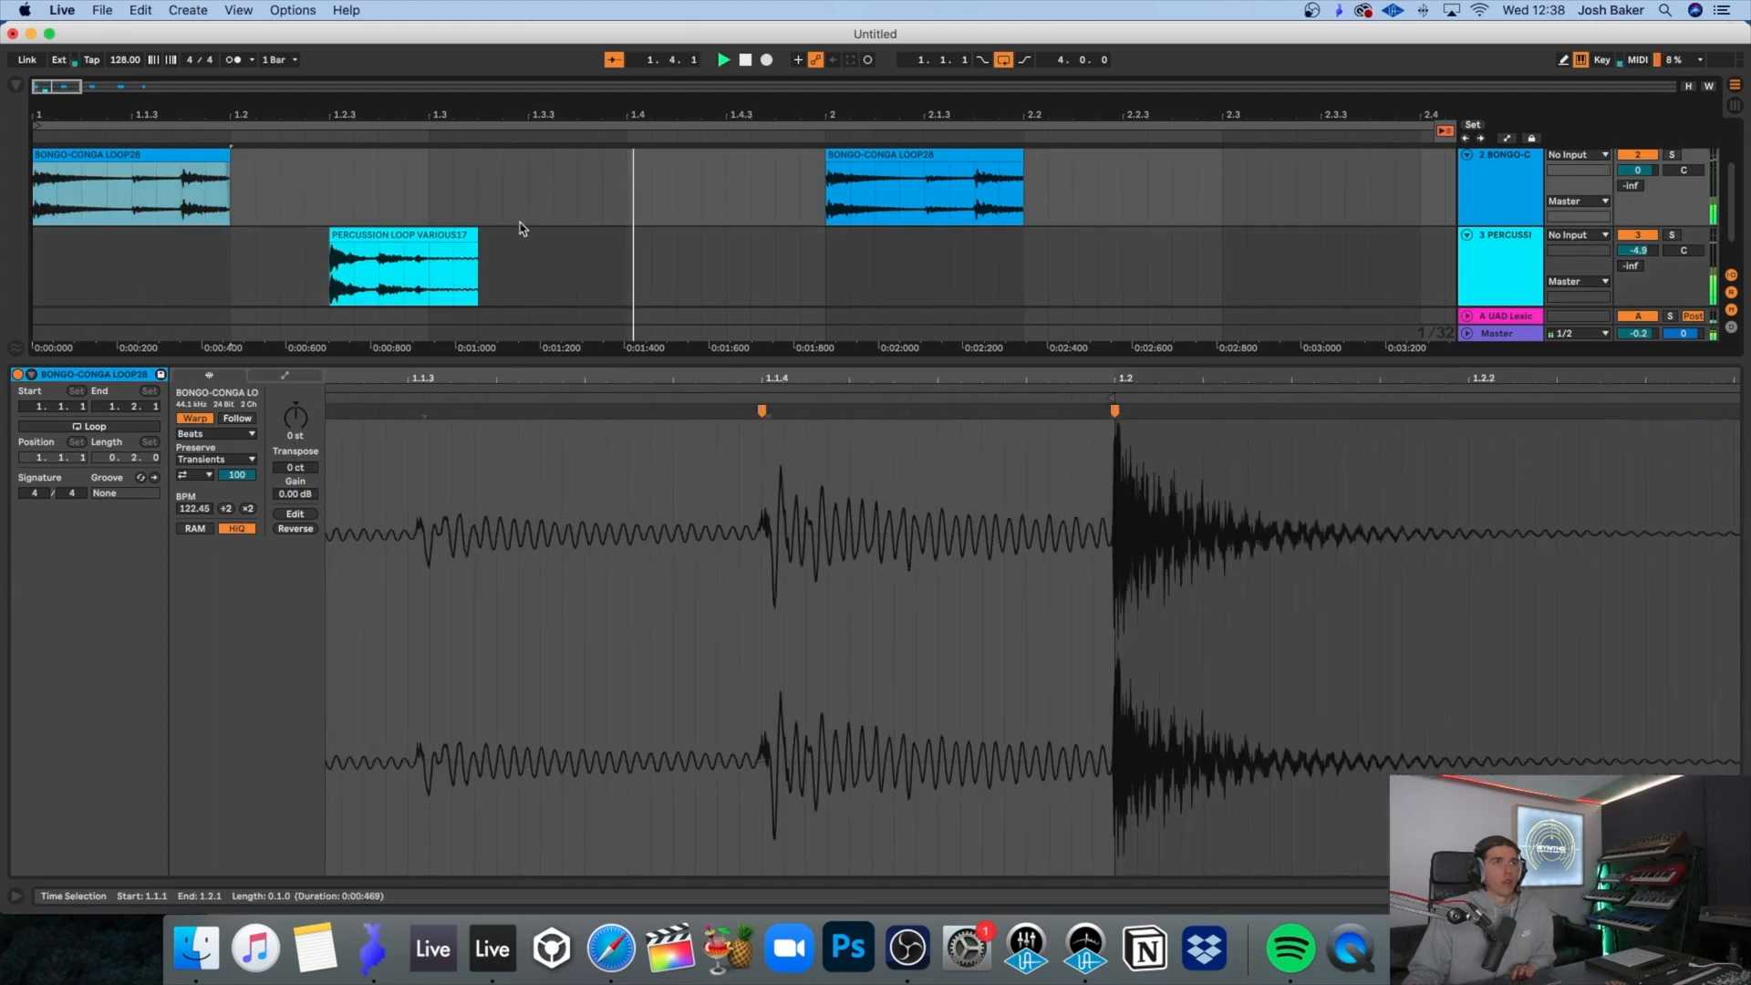
{"action": "key", "text": "space"}
Step: Extend the percussion clip's end to 1.4.1 and warp its next loud hit onto 1.2.3 in the sample
{"action": "left_click_drag", "start_coordinate": [478, 235], "coordinate": [627, 237]}
{"action": "left_click_drag", "start_coordinate": [1131, 538], "coordinate": [1137, 539]}
{"action": "left_click_drag", "start_coordinate": [1131, 413], "coordinate": [1273, 436]}
{"action": "scroll", "coordinate": [626, 535], "scroll_direction": "right", "scroll_amount": 5}
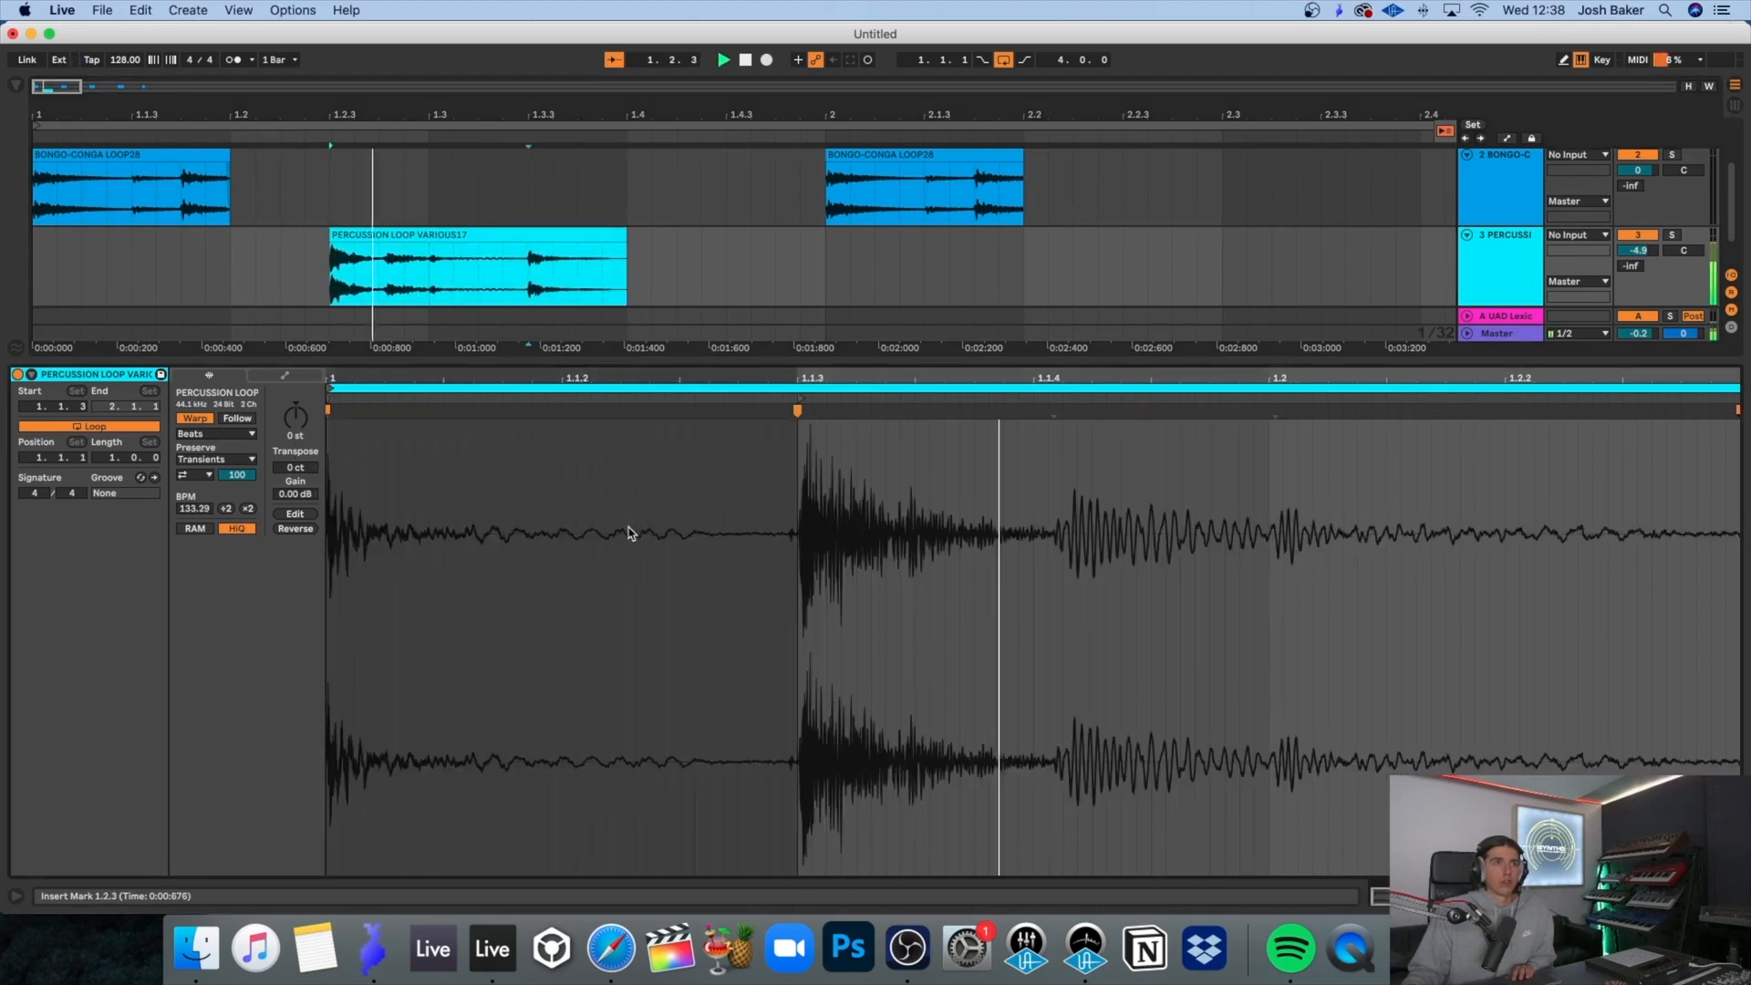
Step: Play the opening bar from the first bongo clip to check the newly warped percussion hit
{"action": "left_click", "coordinate": [141, 167]}
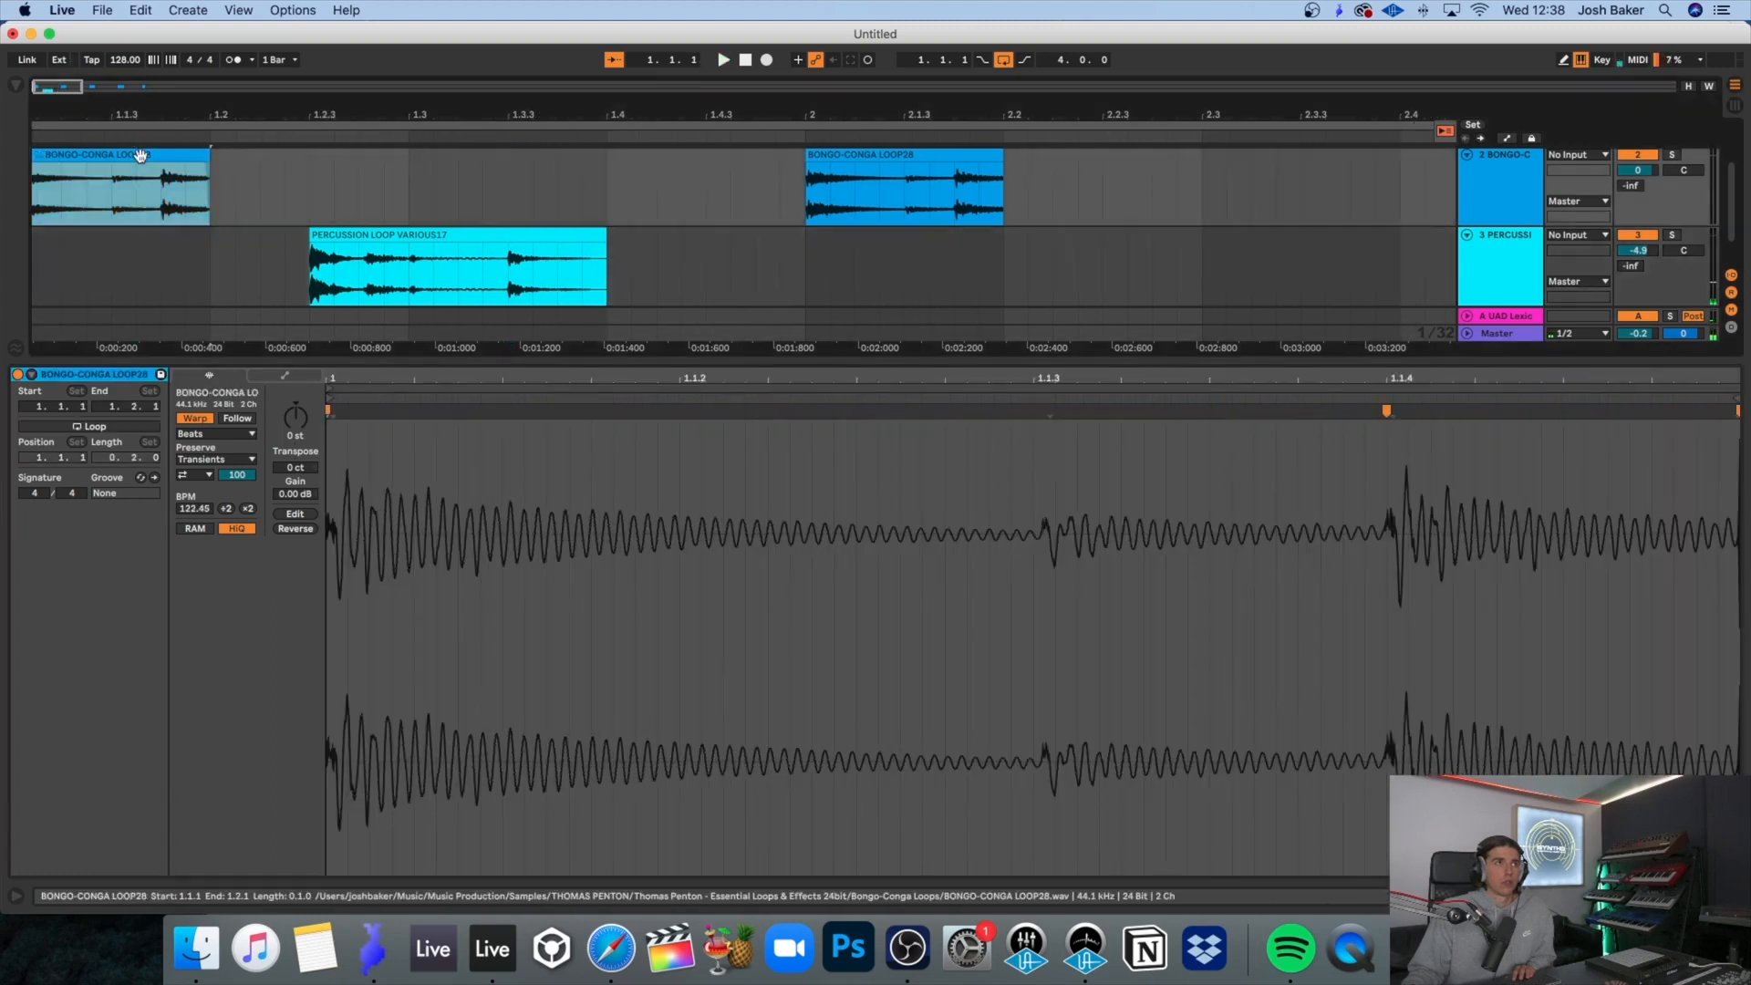
{"action": "left_click", "coordinate": [142, 155]}
{"action": "key", "text": "space"}
{"action": "key", "text": "space"}
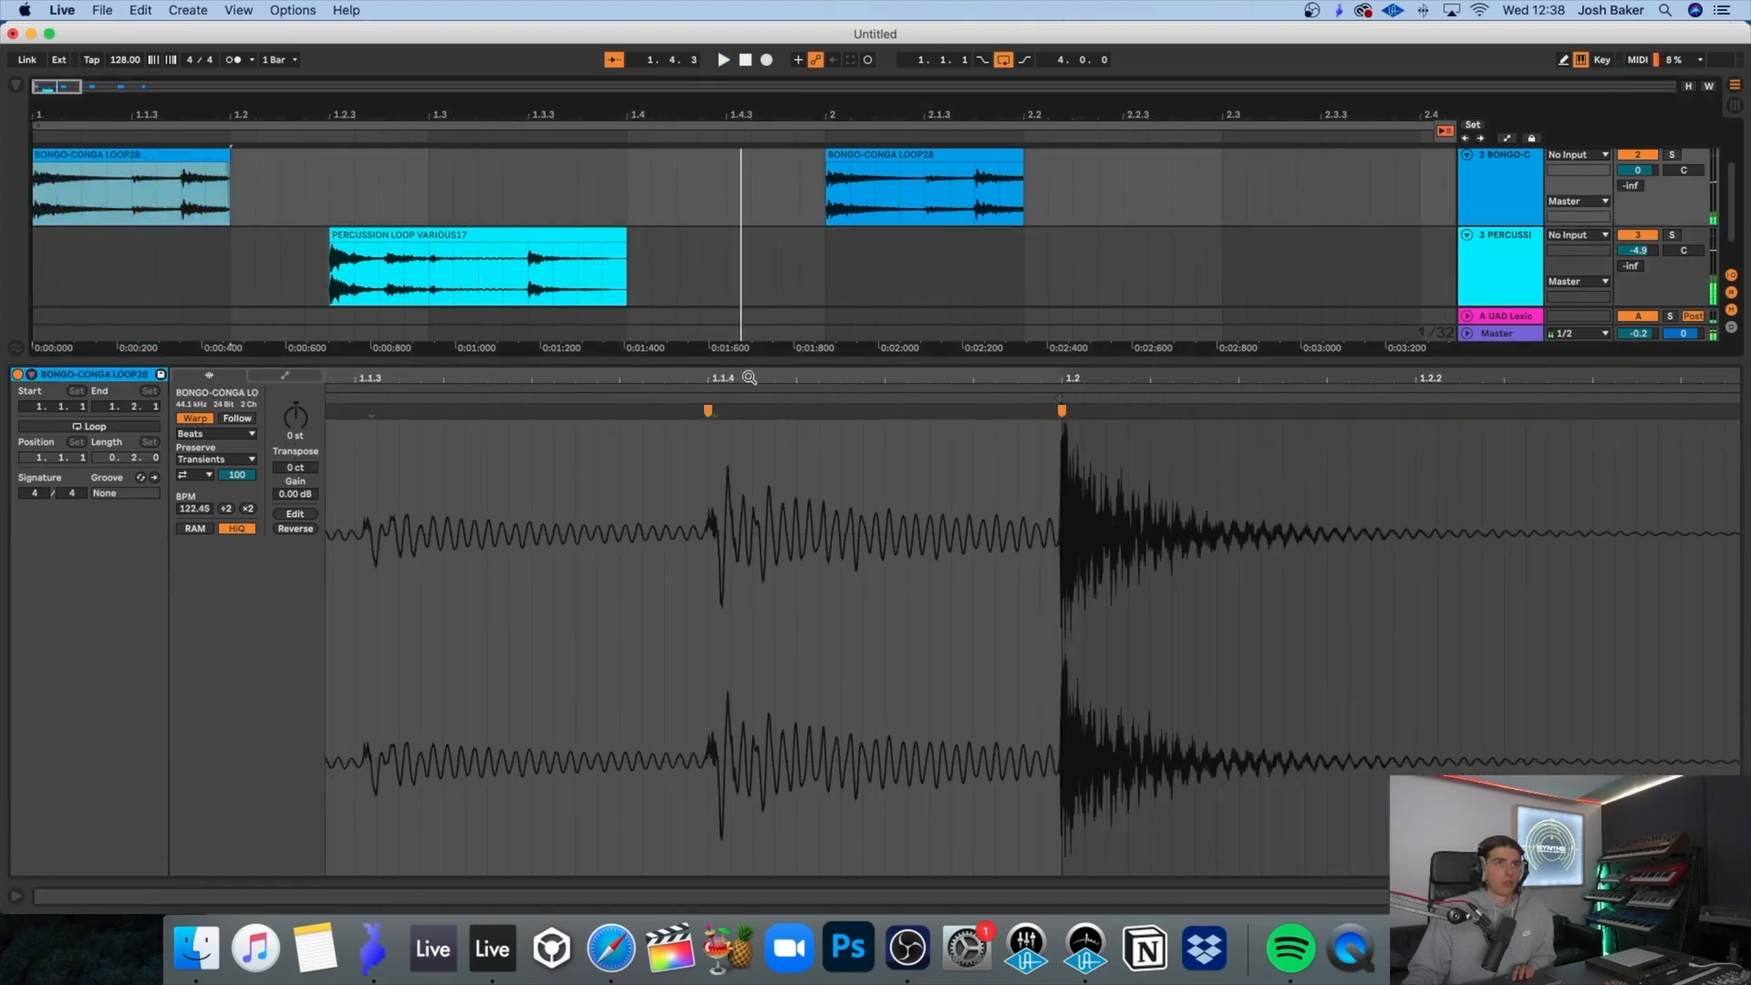
{"action": "scroll", "coordinate": [952, 497], "scroll_direction": "left", "scroll_amount": 6}
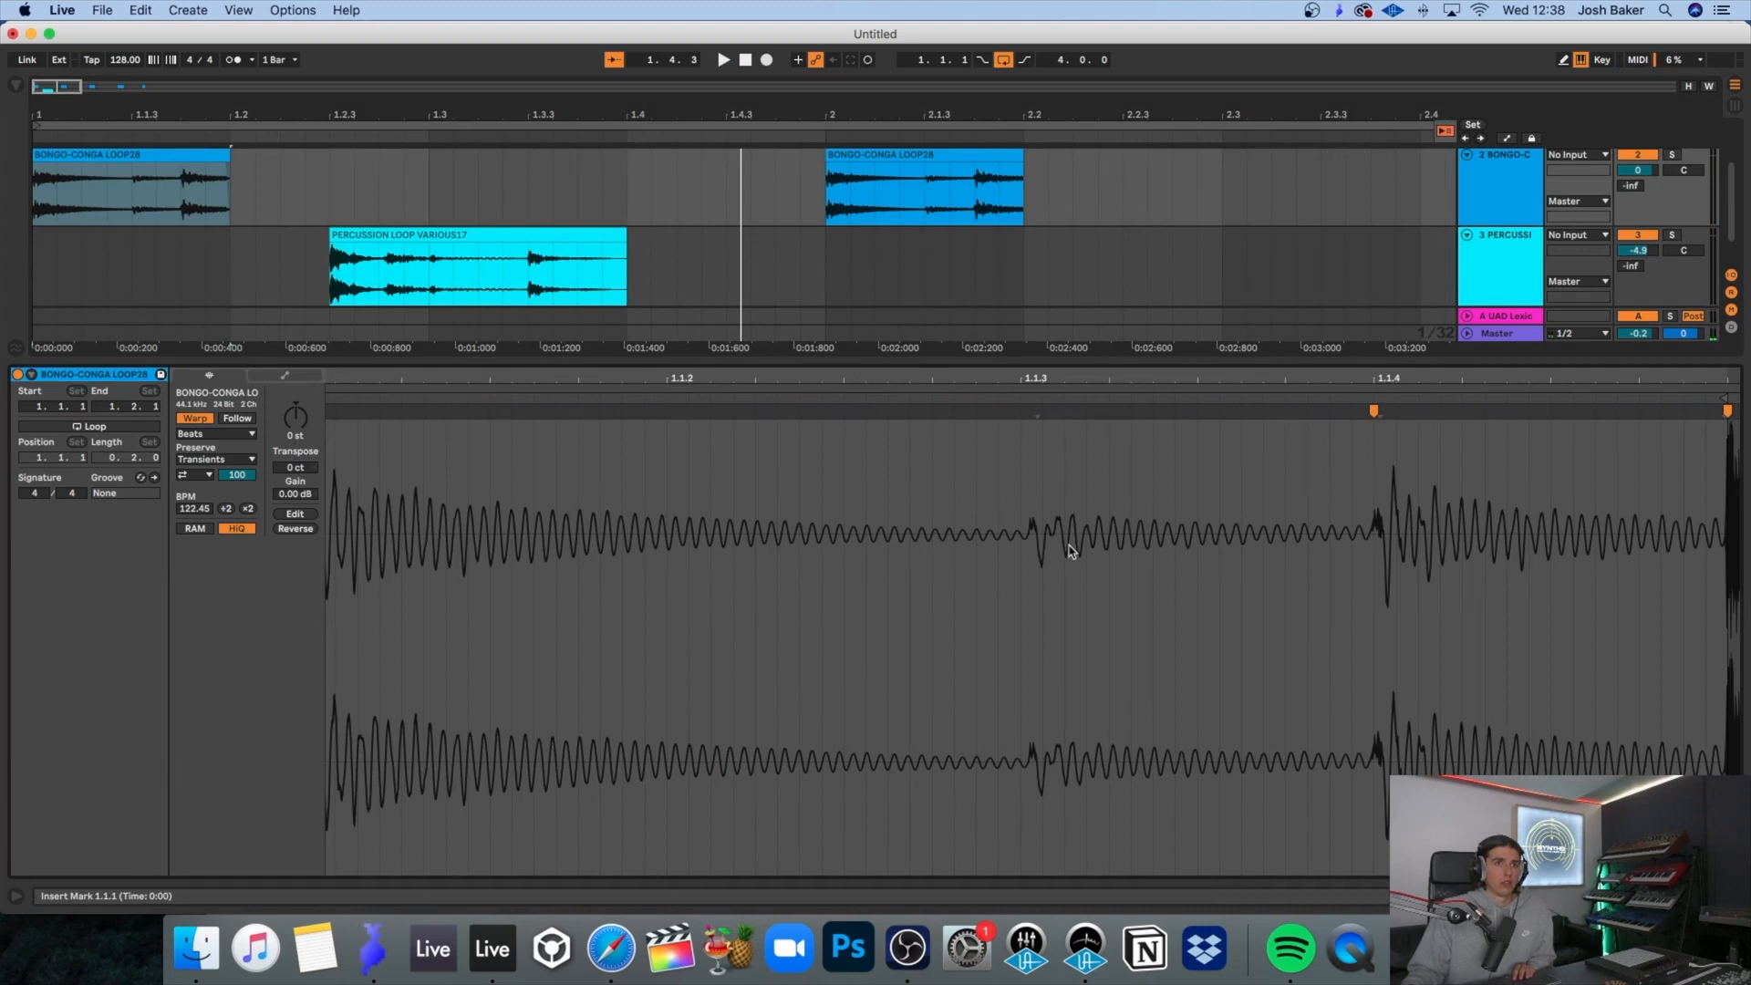
{"action": "key", "text": "space"}
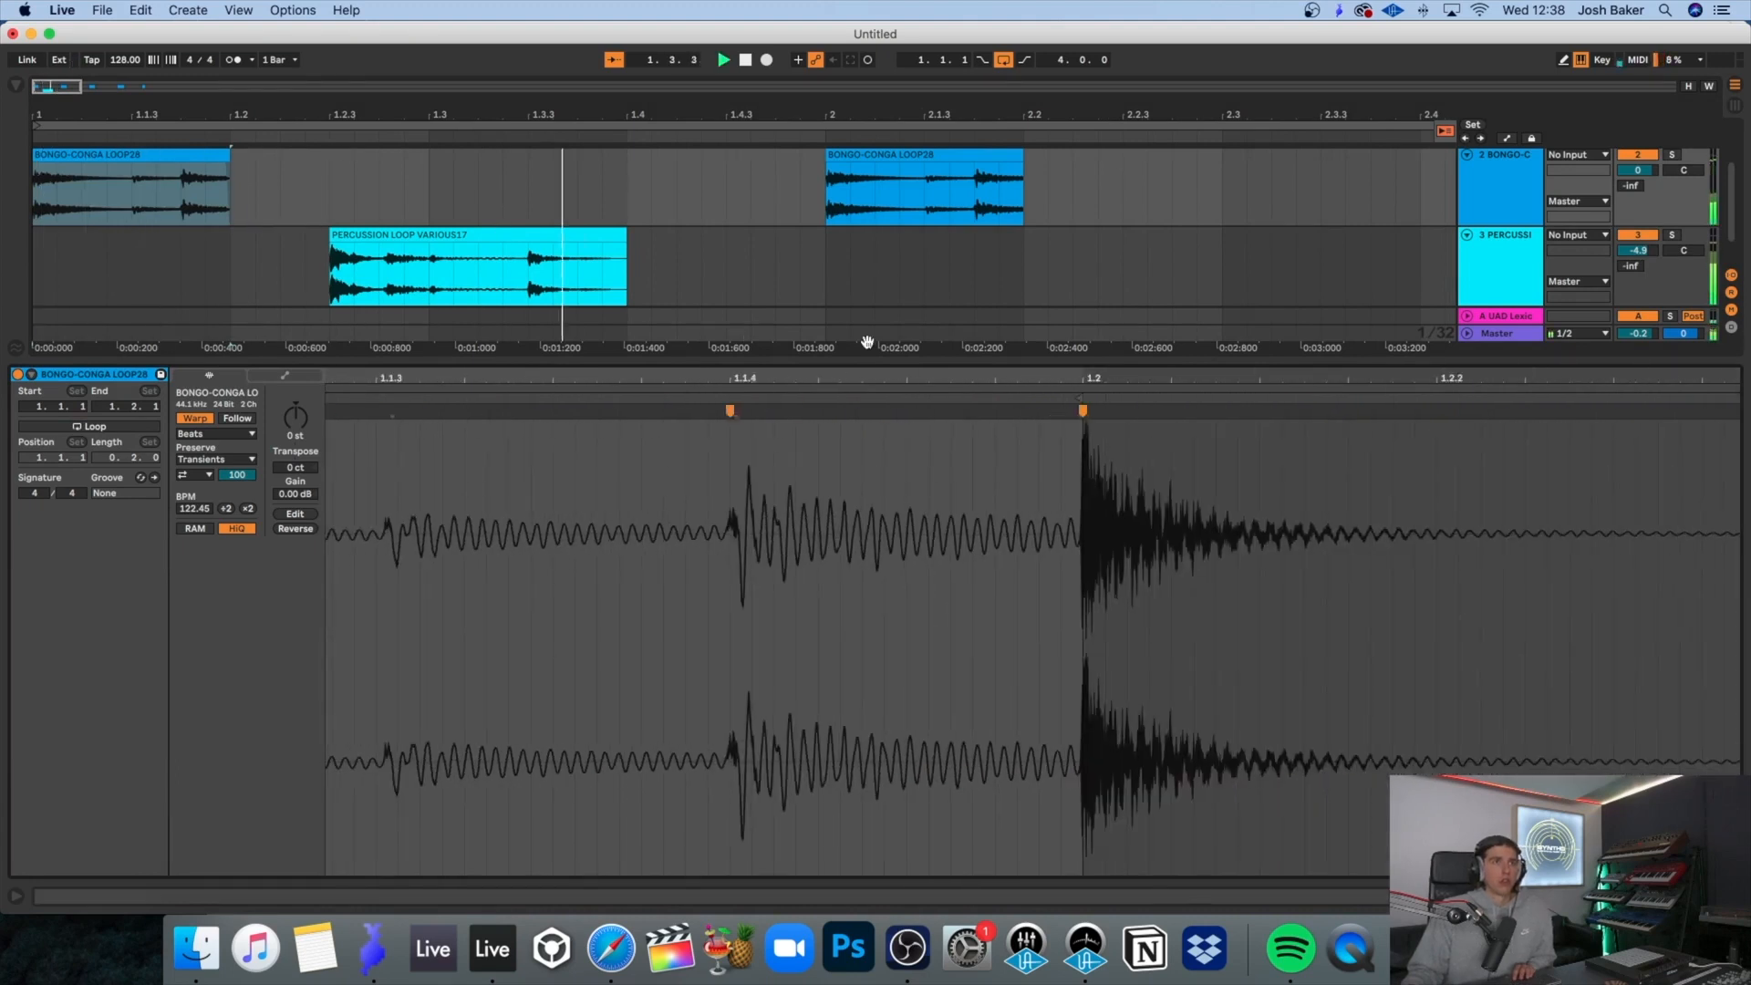
{"action": "left_click", "coordinate": [708, 287]}
{"action": "key", "text": "space"}
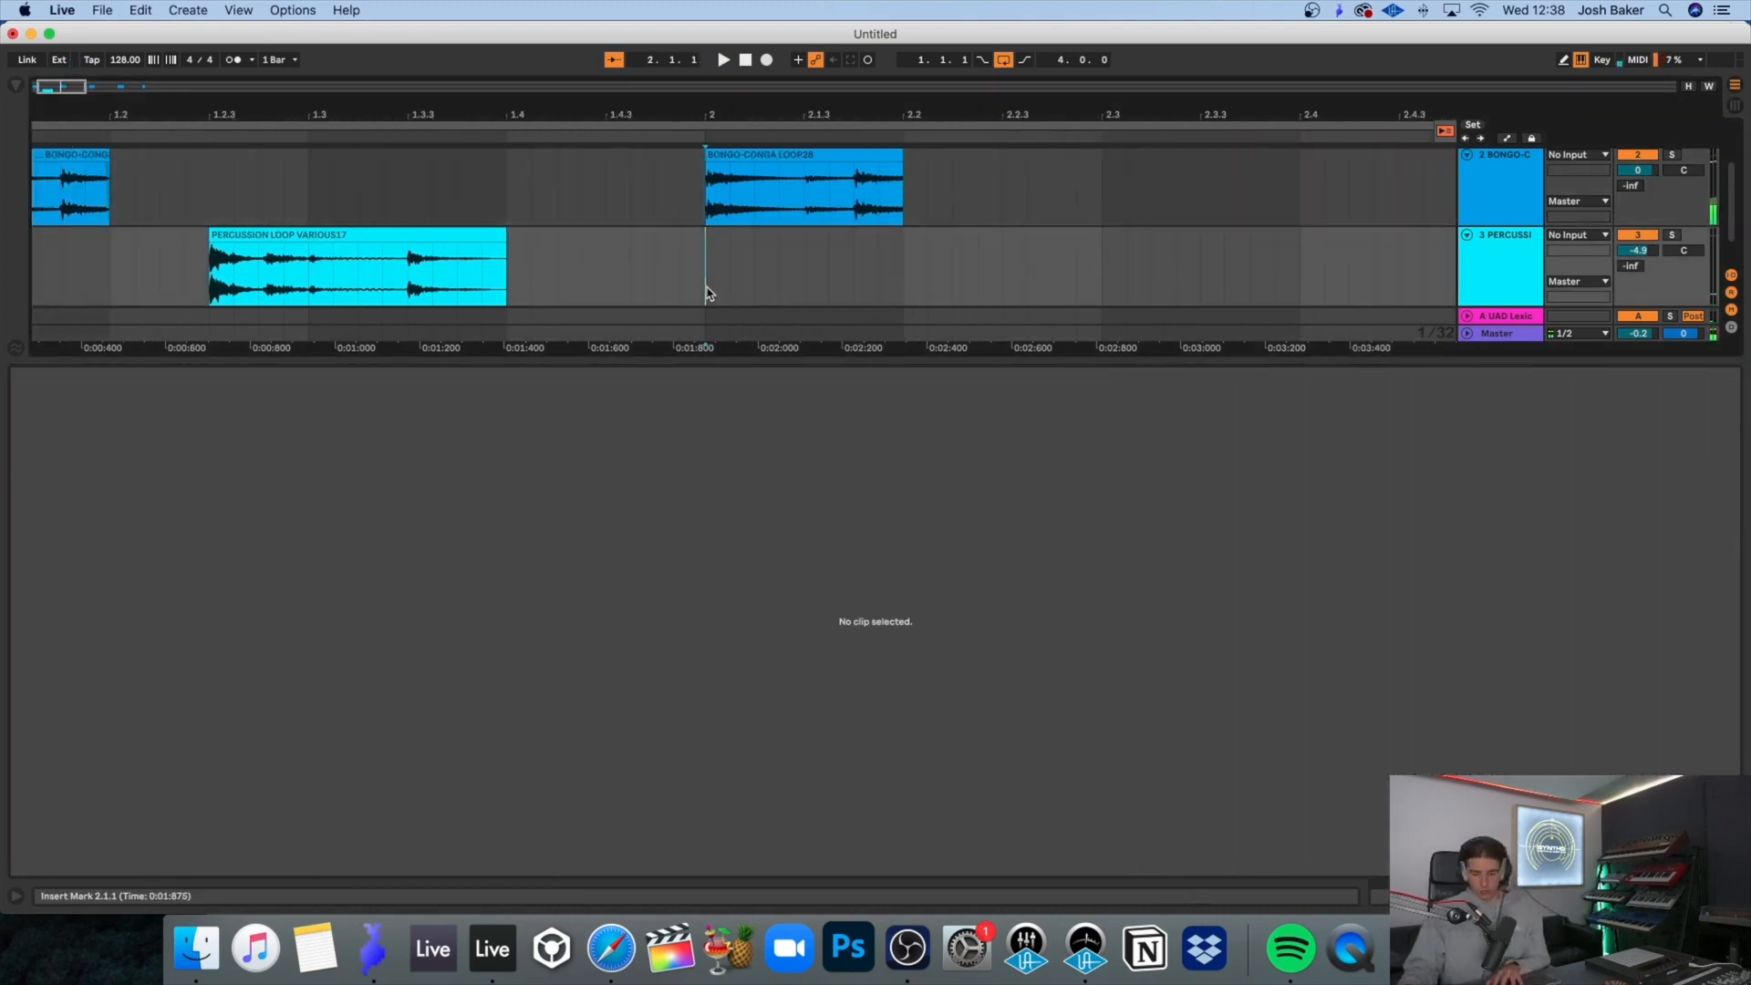
Step: Duplicate the first bar of the percussion track three times to fill bars 2 to 4
{"action": "key", "text": "minus"}
{"action": "left_click_drag", "start_coordinate": [340, 270], "coordinate": [4, 271]}
{"action": "key", "text": "super+d"}
{"action": "key", "text": "super+d"}
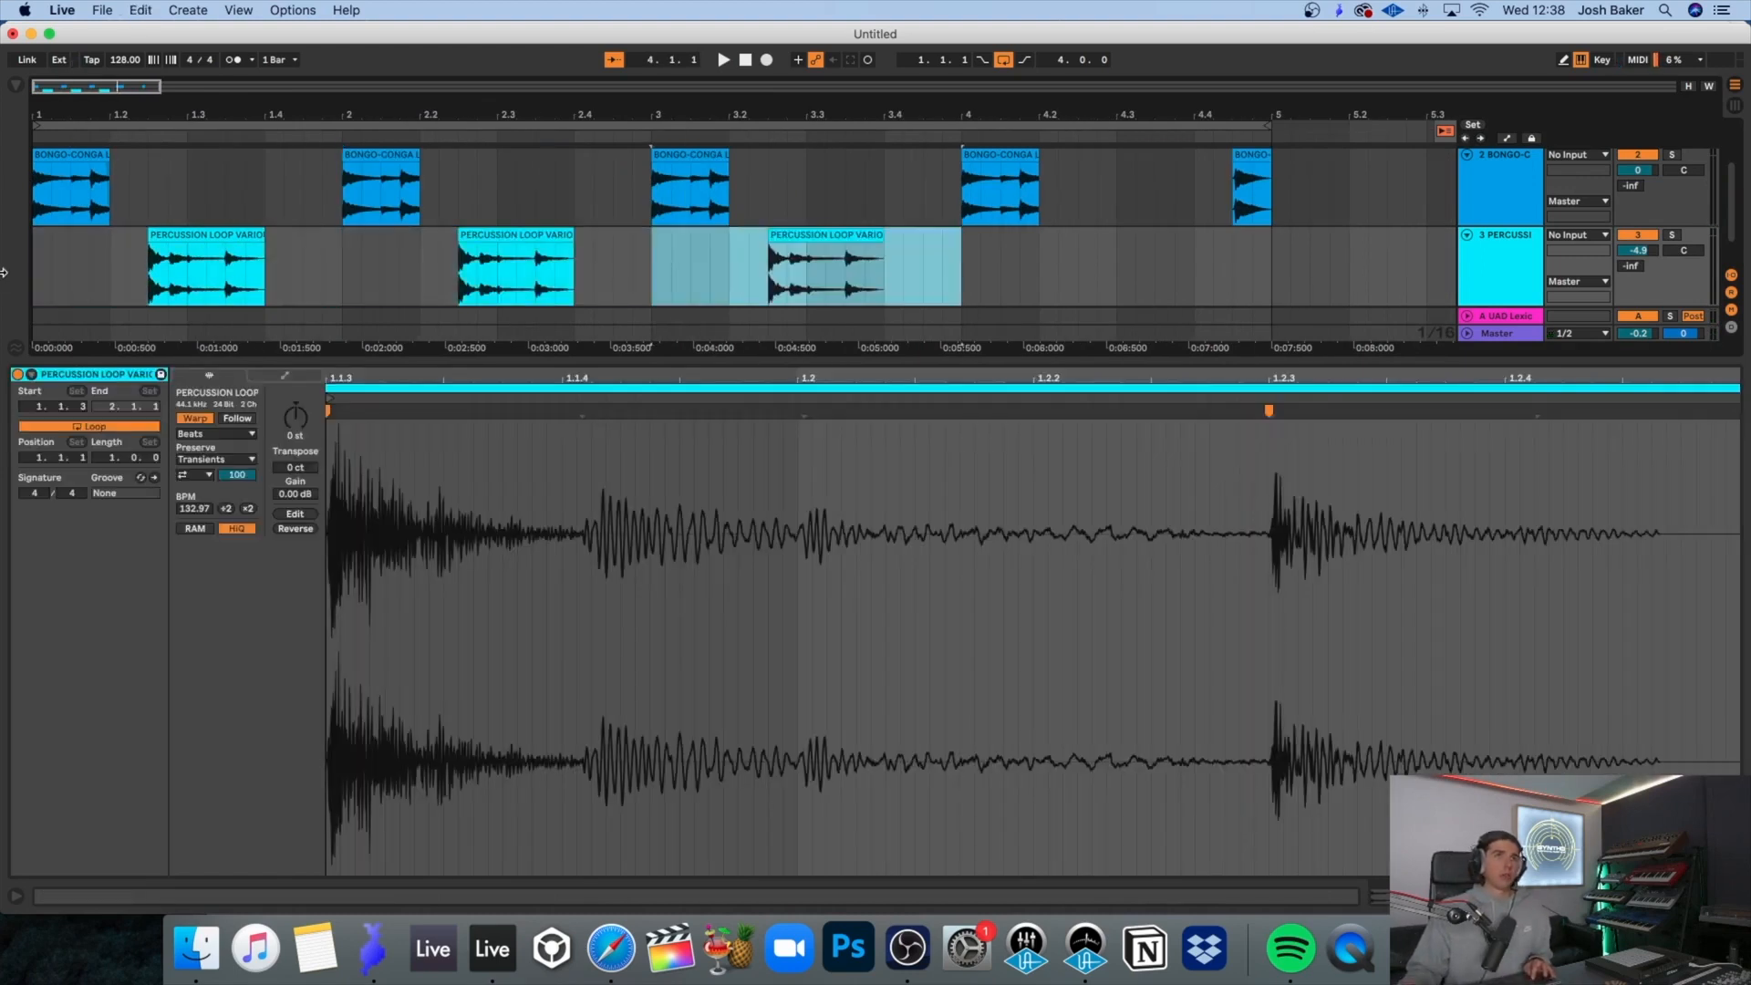
{"action": "key", "text": "super+d"}
Step: Rename the bongo track CONGO and the percussion track CONGA2
{"action": "left_click", "coordinate": [1521, 274]}
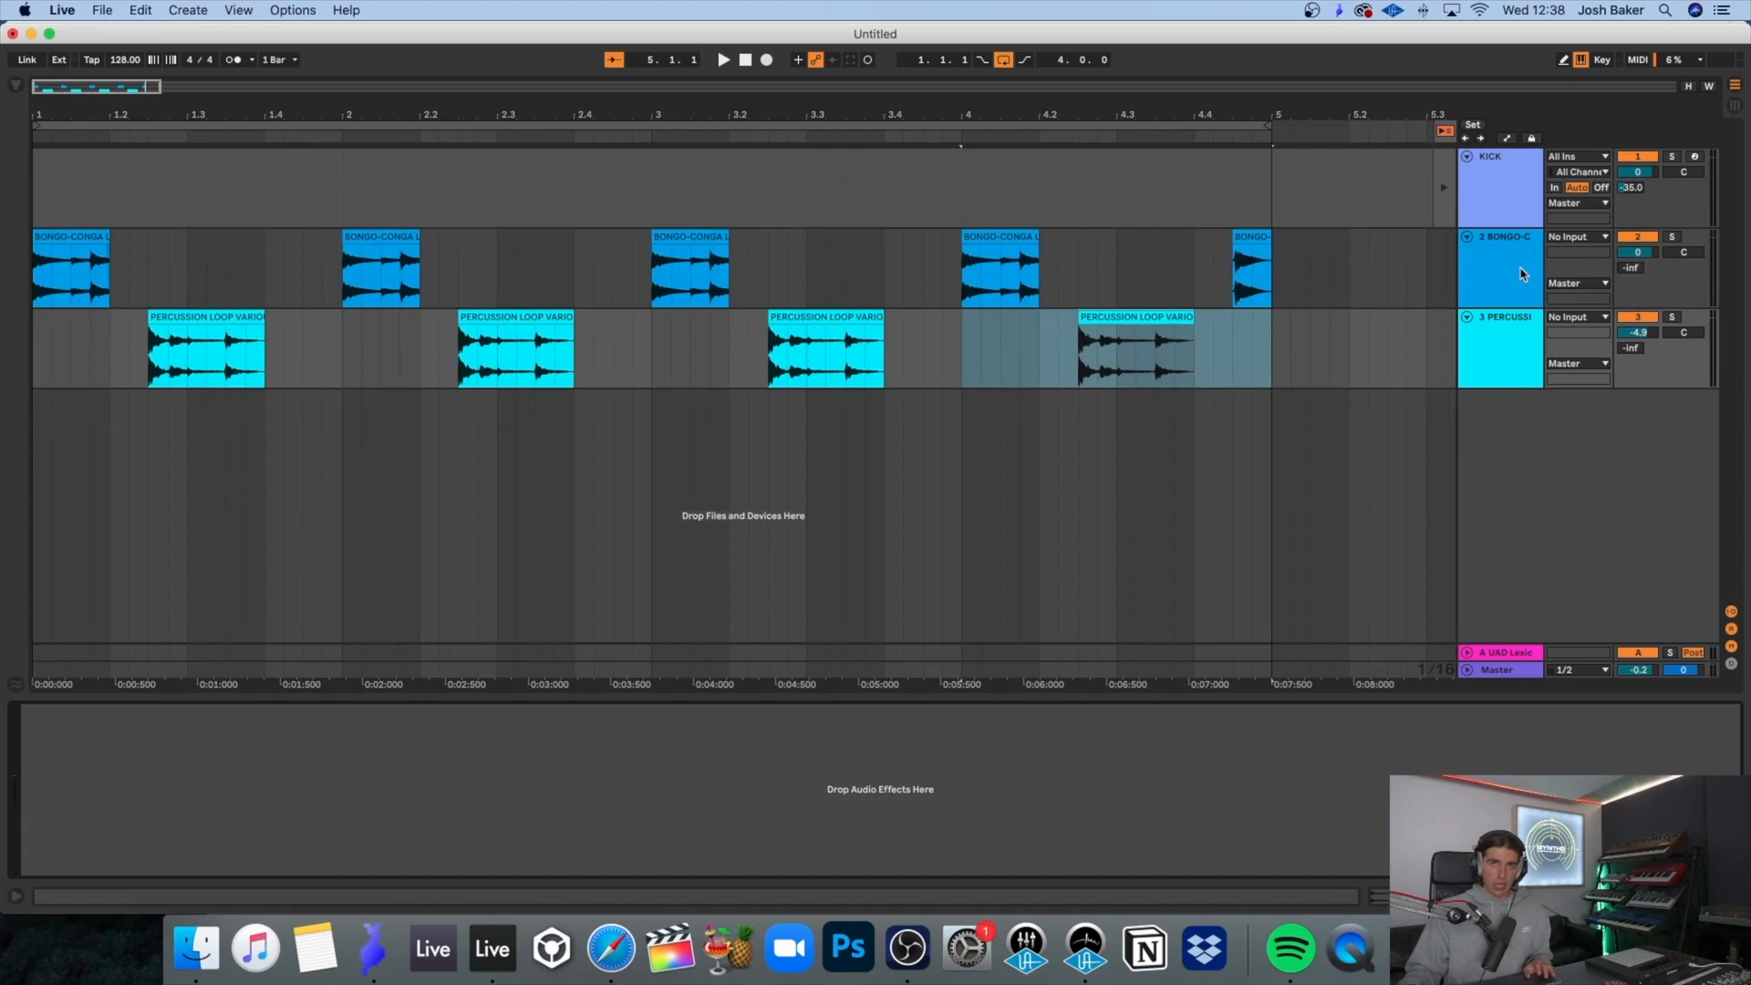
{"action": "left_click", "coordinate": [1512, 249]}
{"action": "key", "text": "super+r"}
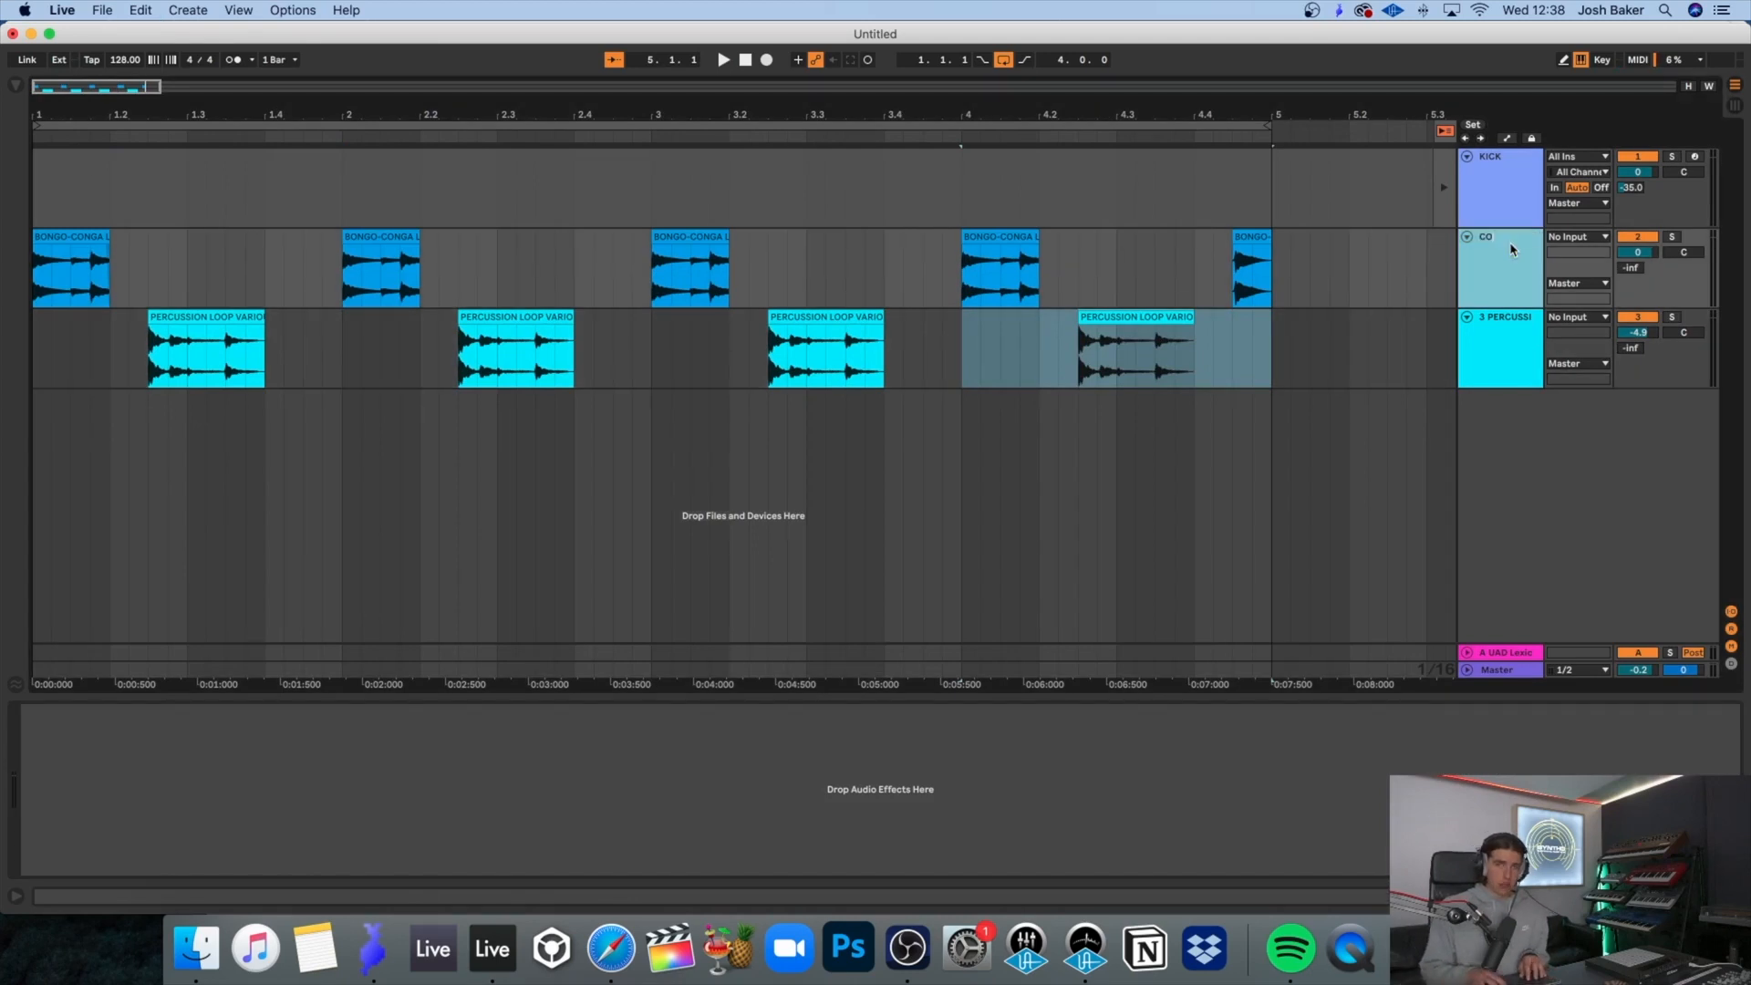
{"action": "left_click", "coordinate": [1518, 357]}
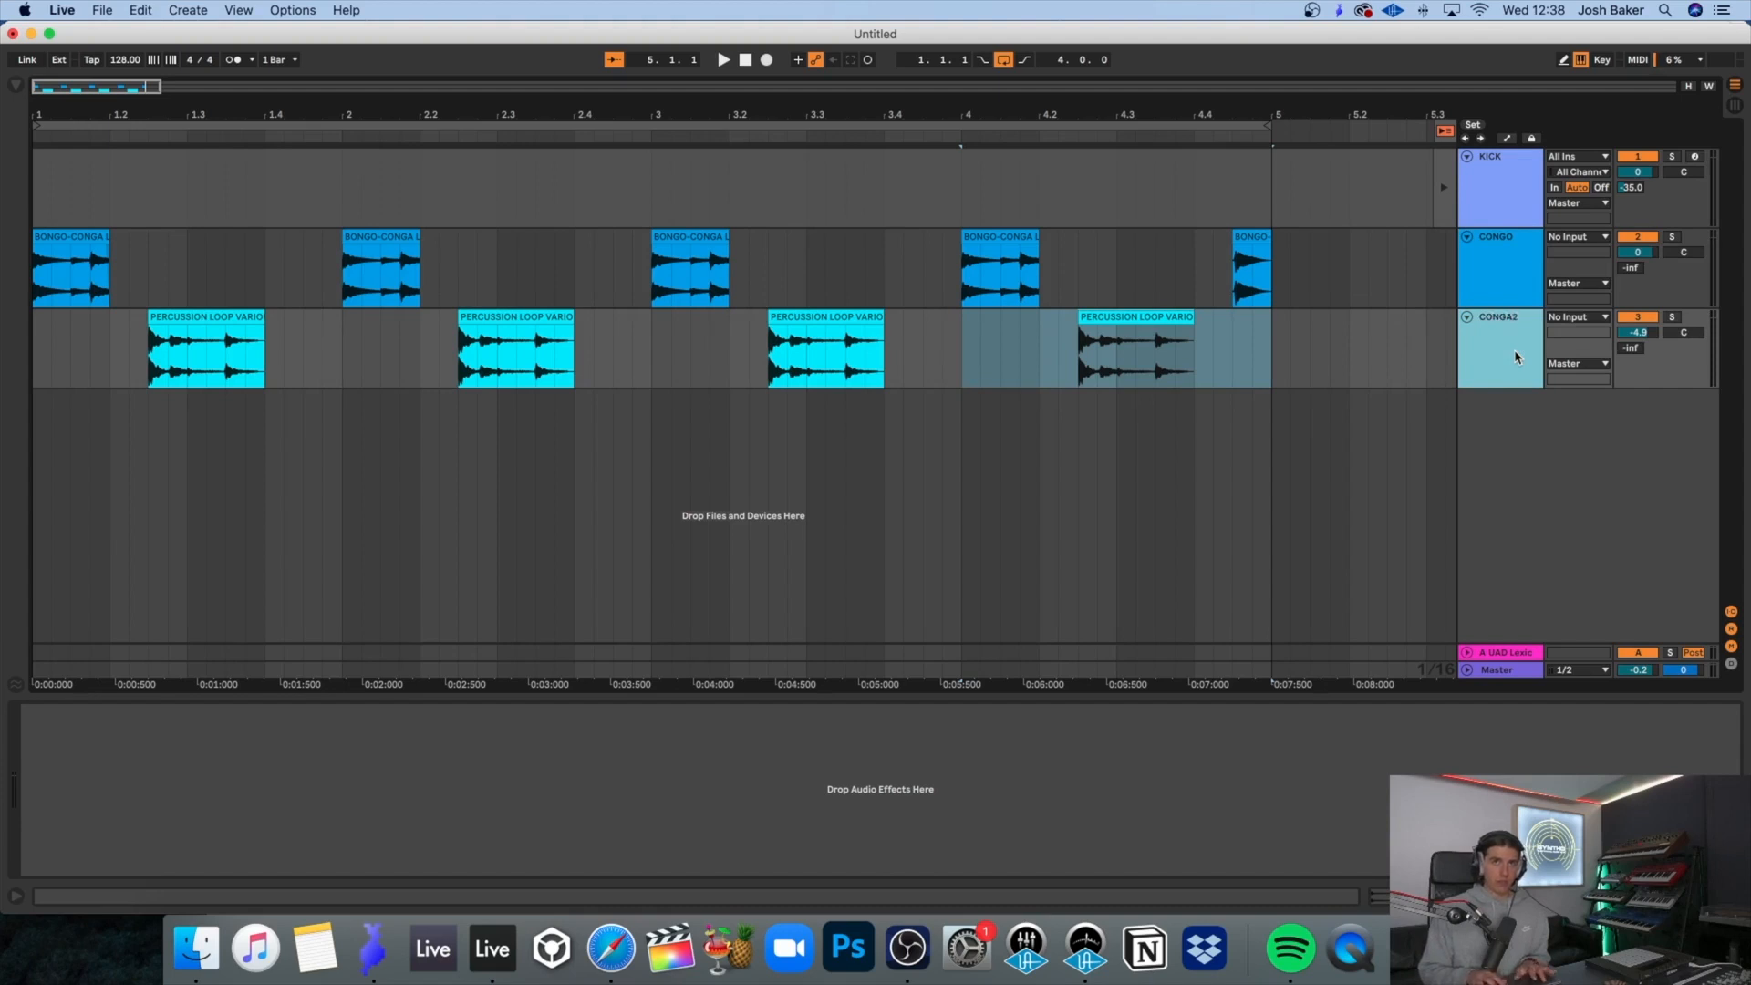
Step: Play the groove from the start and set Send A to -24.0 dB on CONGO and -19.7 dB on CONGA2
{"action": "left_click", "coordinate": [80, 239]}
{"action": "key", "text": "space"}
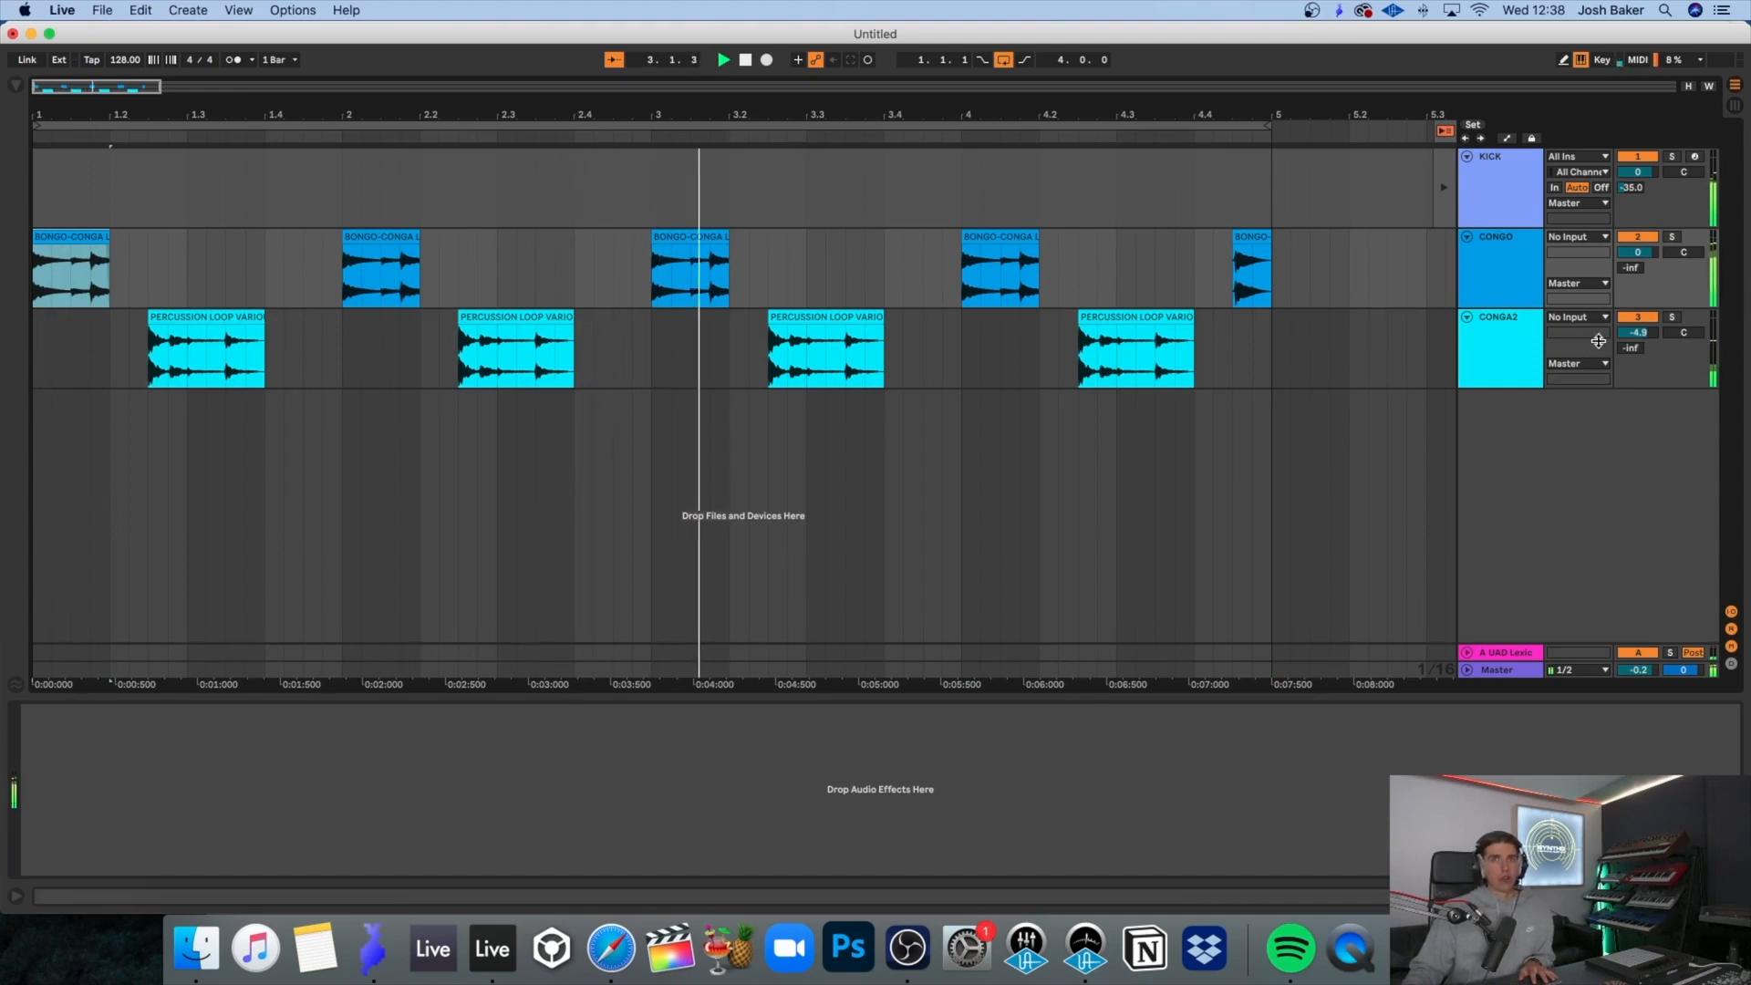
{"action": "mouse_move", "coordinate": [1631, 272]}
{"action": "left_mouse_down"}
{"action": "mouse_move", "coordinate": [1631, 237]}
{"action": "mouse_move", "coordinate": [1631, 266]}
{"action": "left_mouse_up"}
{"action": "left_click_drag", "start_coordinate": [1631, 347], "coordinate": [1631, 319]}
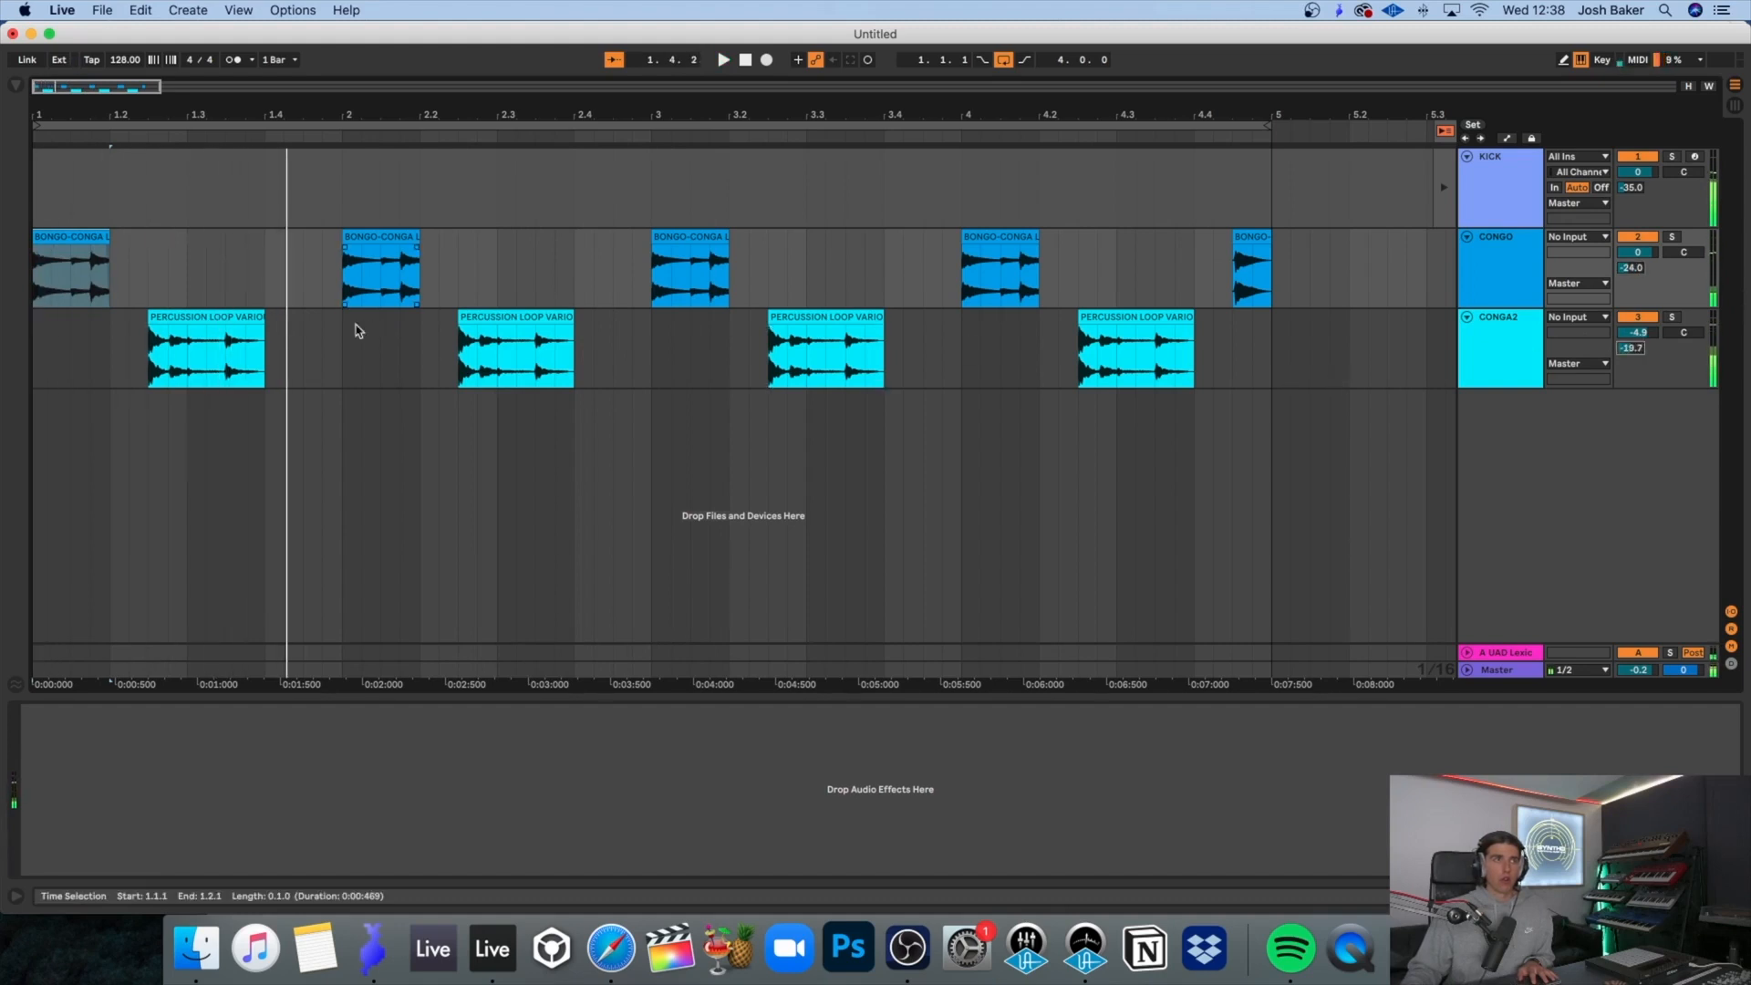
Step: Transpose the first percussion clip by -1 st and play it with the bongos
{"action": "double_click", "coordinate": [205, 346]}
{"action": "key", "text": "space"}
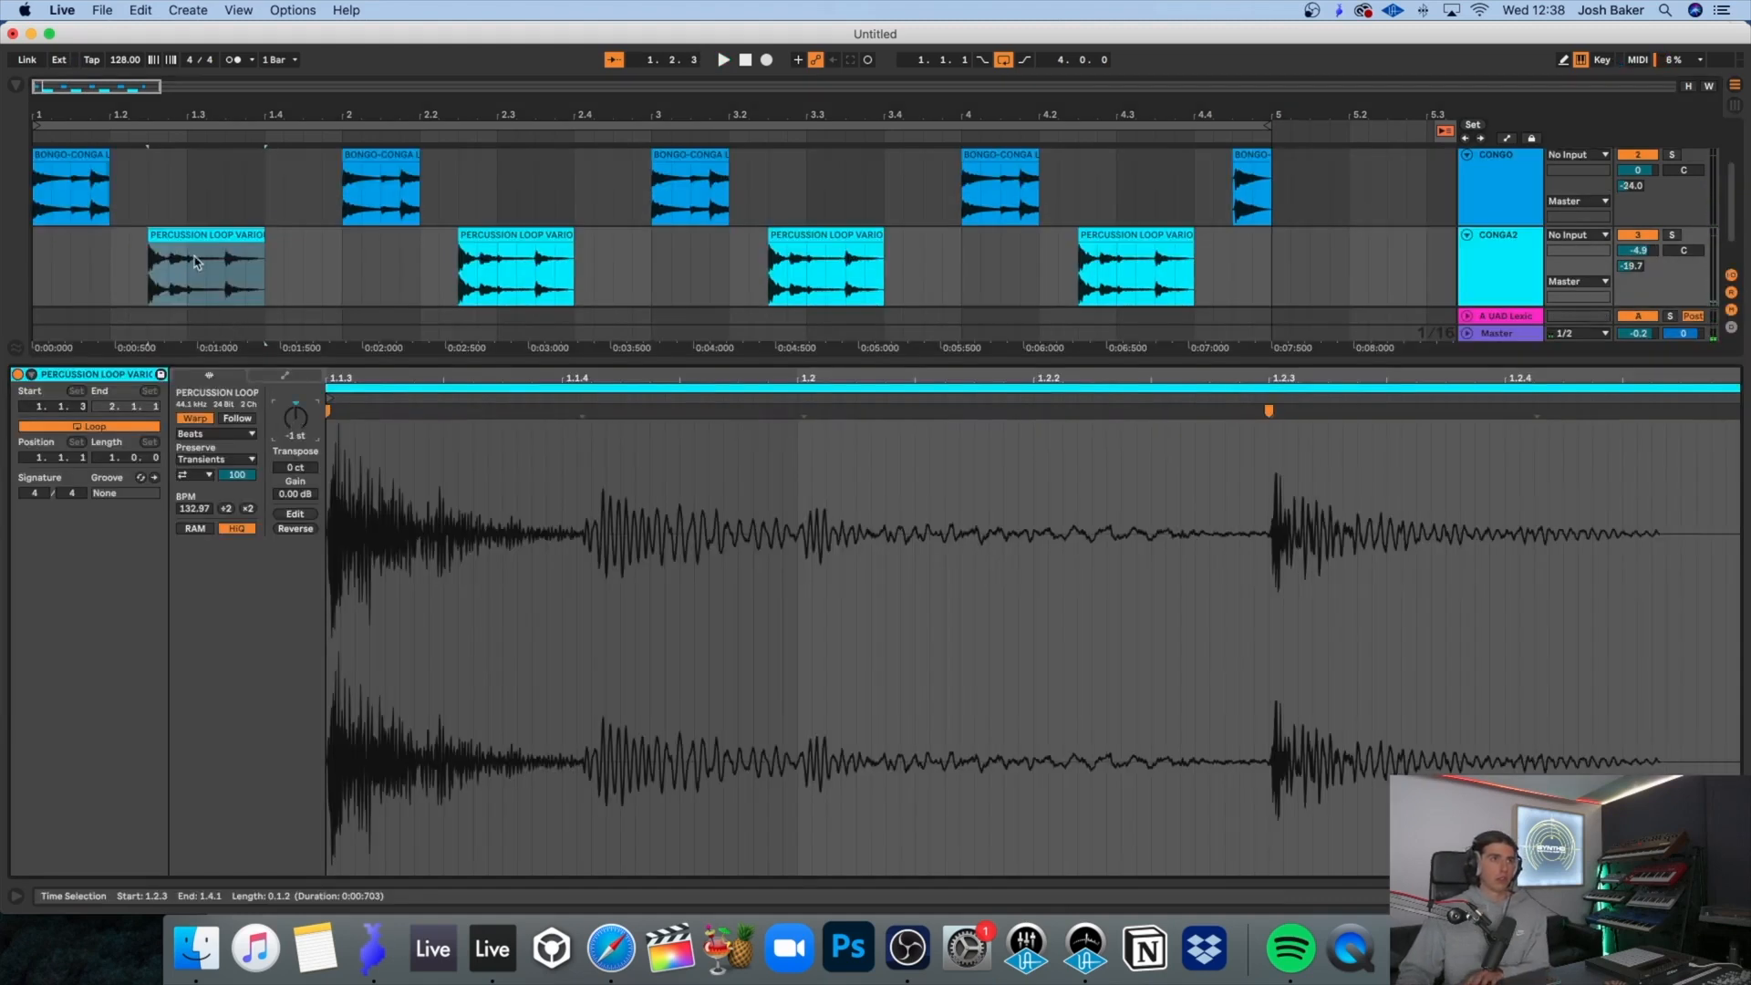
{"action": "key", "text": "space"}
{"action": "left_click", "coordinate": [67, 156]}
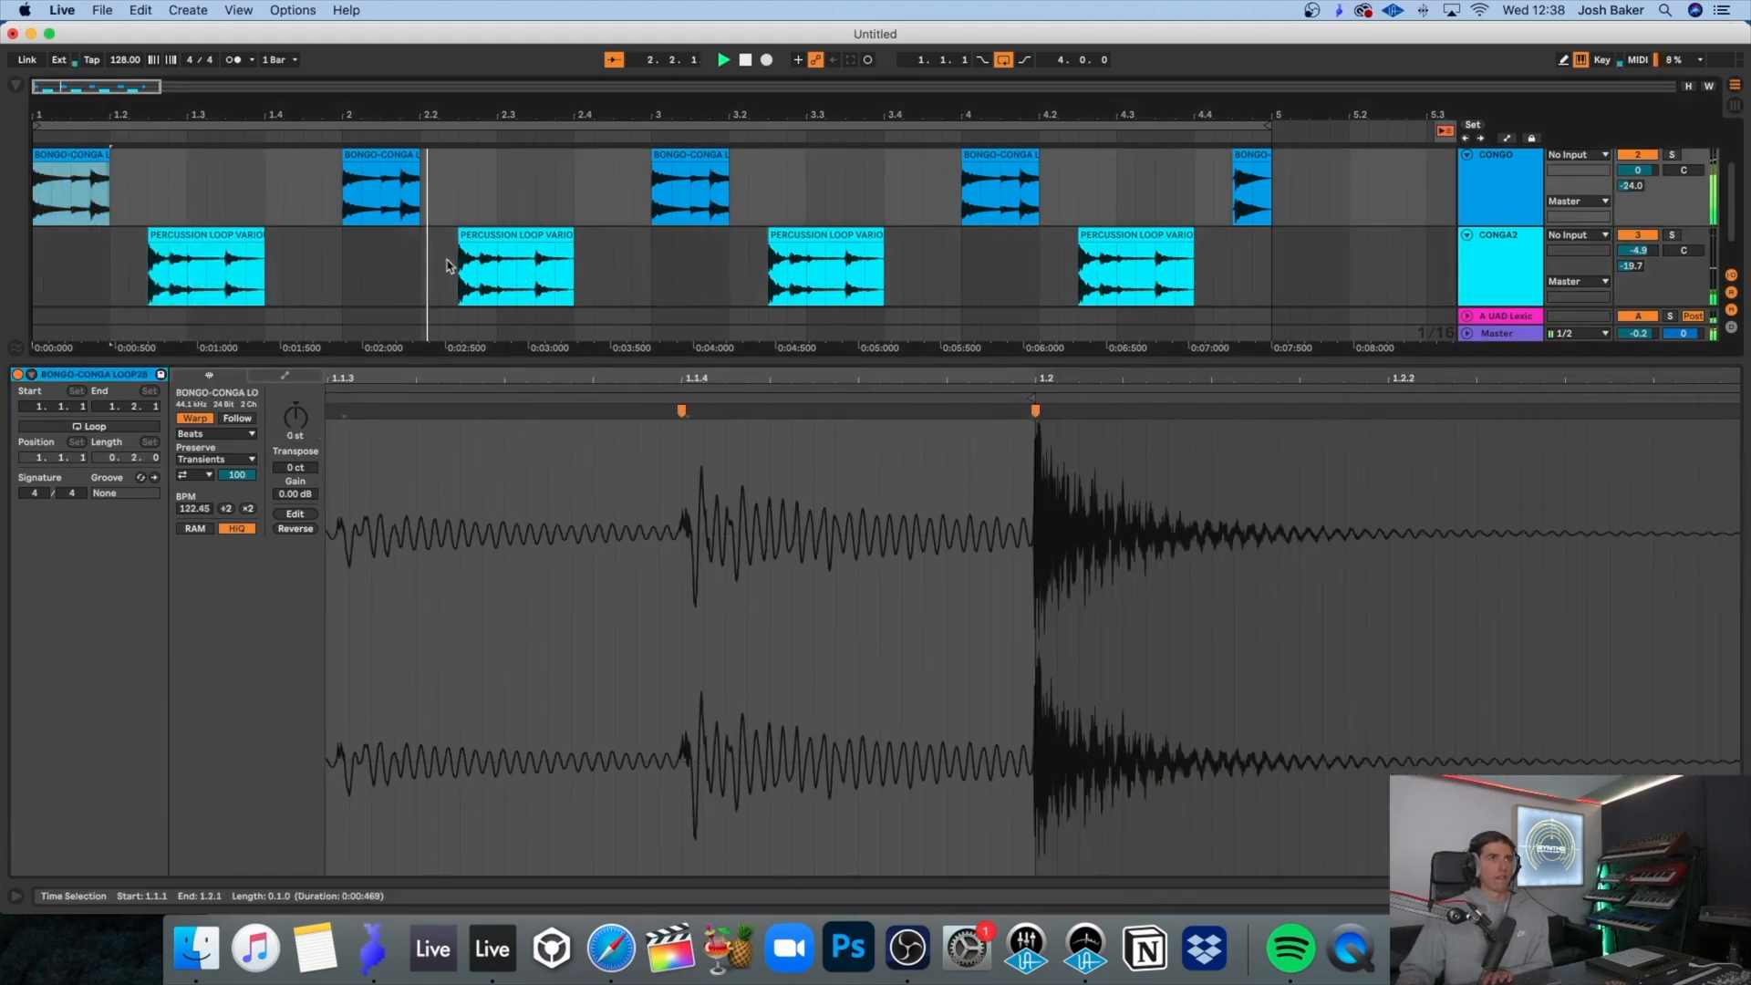
Step: Duplicate the transposed percussion bar across bars 2 to 4, replacing the earlier copies
{"action": "left_click_drag", "start_coordinate": [352, 271], "coordinate": [5, 265]}
{"action": "key", "text": "super+d"}
{"action": "key", "text": "super+d"}
{"action": "key", "text": "super+d"}
Step: Balance the track volumes during playback: CONGO at -7.0 dB with CONGA2 temporarily muted, and CONGA2 at -15.9 dB
{"action": "left_click", "coordinate": [1505, 273]}
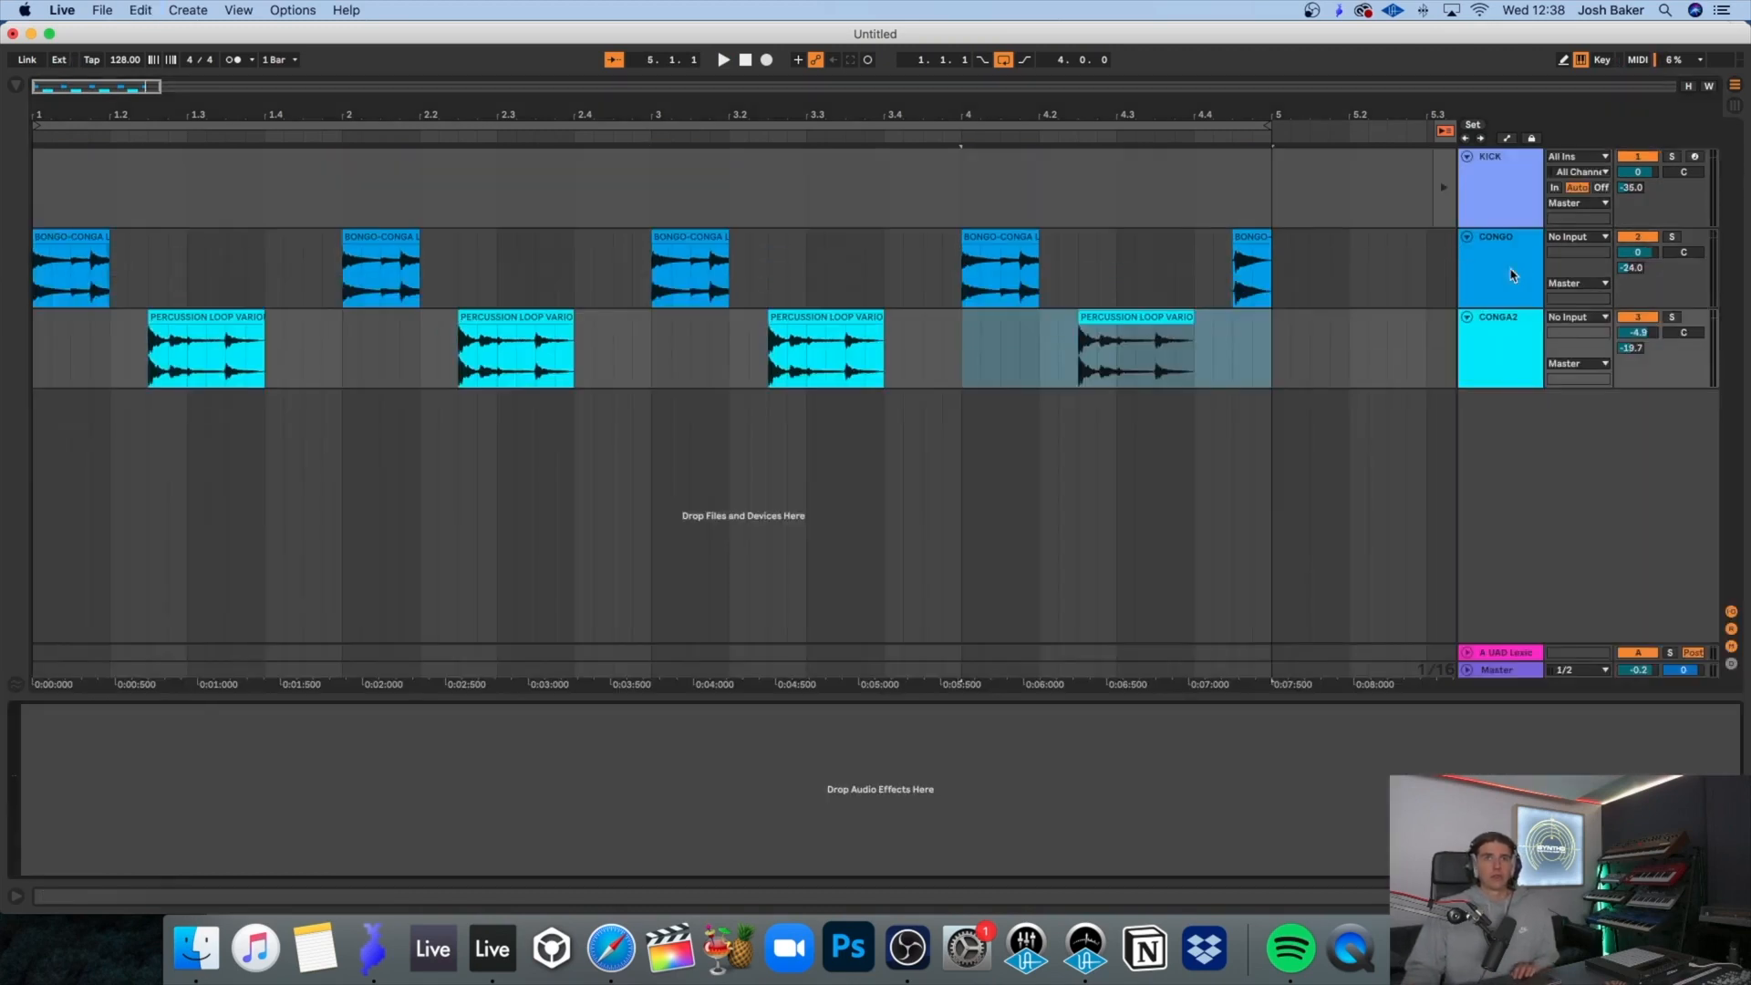
{"action": "left_click", "coordinate": [1653, 321]}
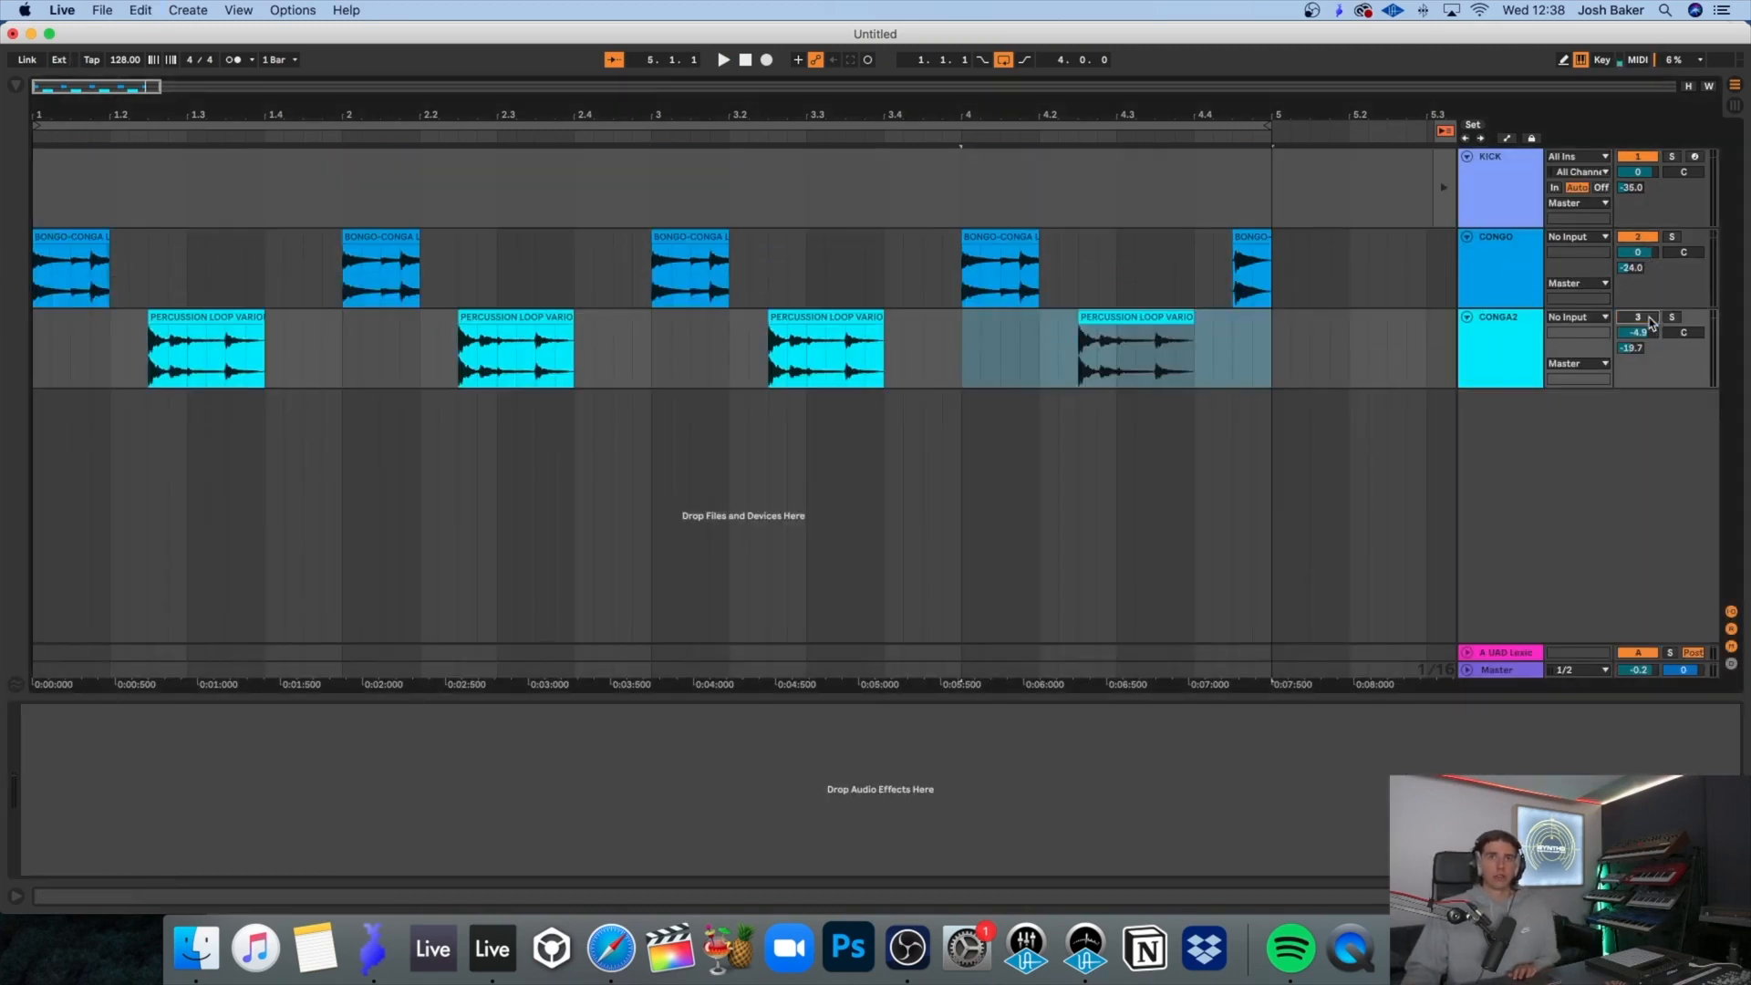
{"action": "key", "text": "space"}
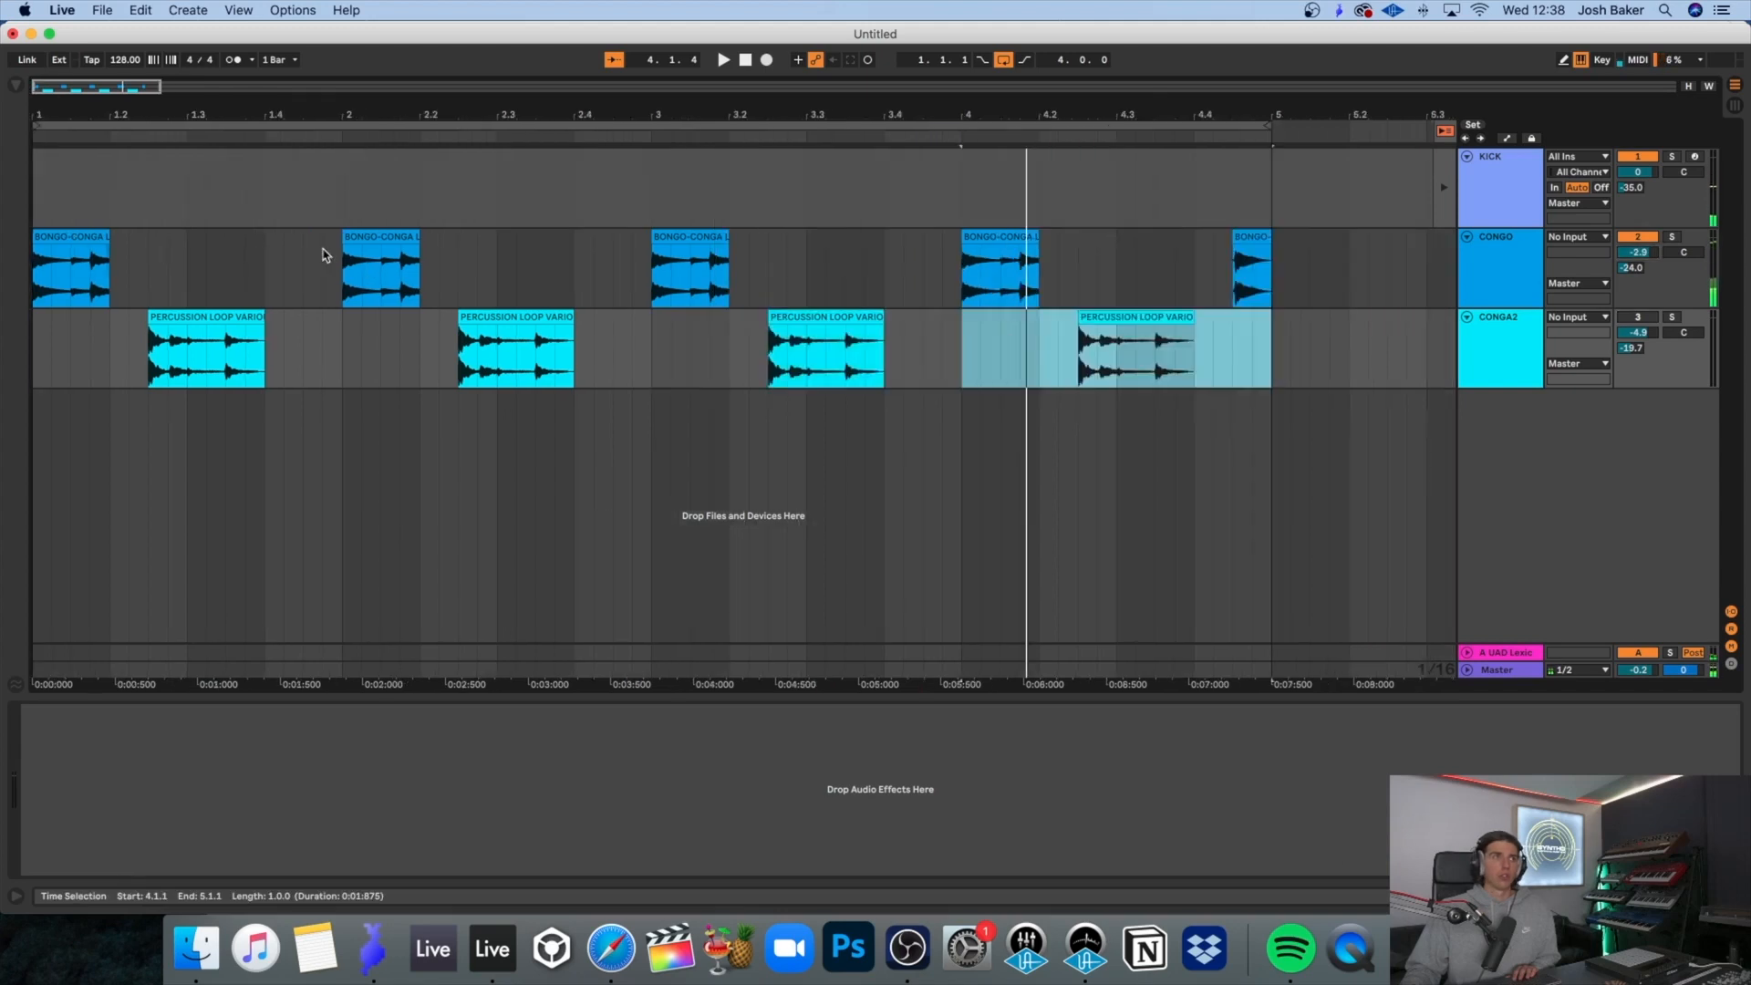
{"action": "left_click", "coordinate": [63, 244]}
{"action": "key", "text": "space"}
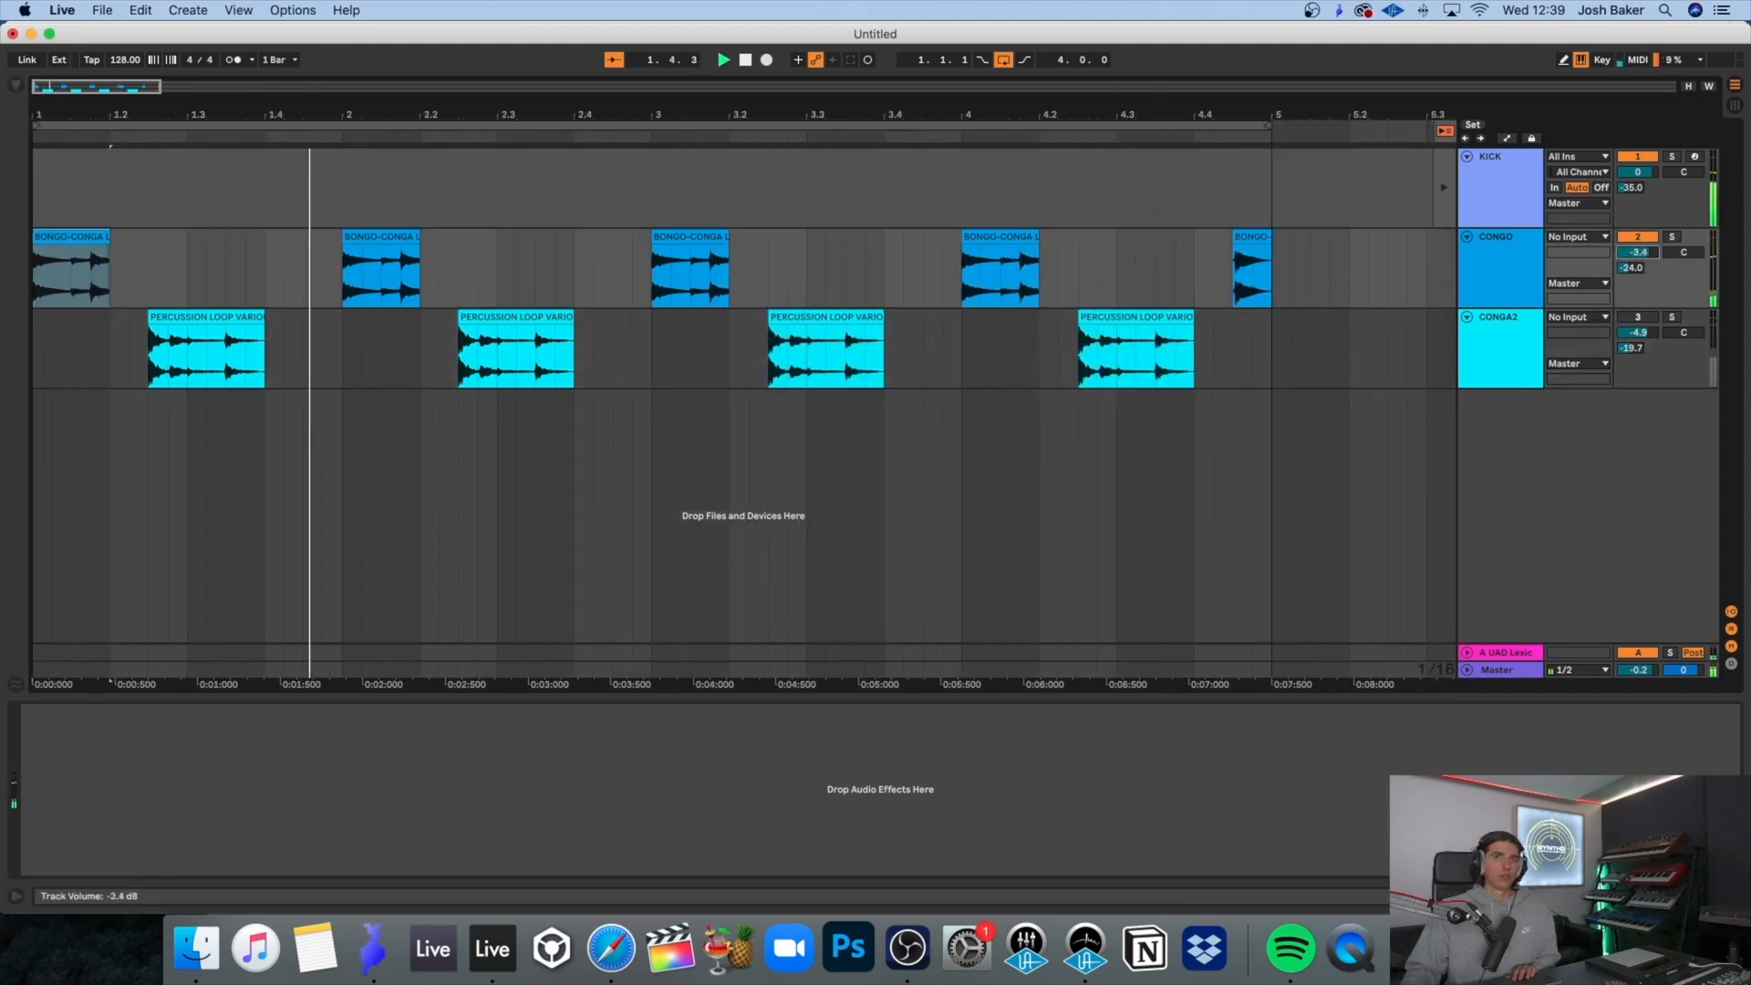
{"action": "left_click_drag", "start_coordinate": [1638, 252], "coordinate": [1642, 259]}
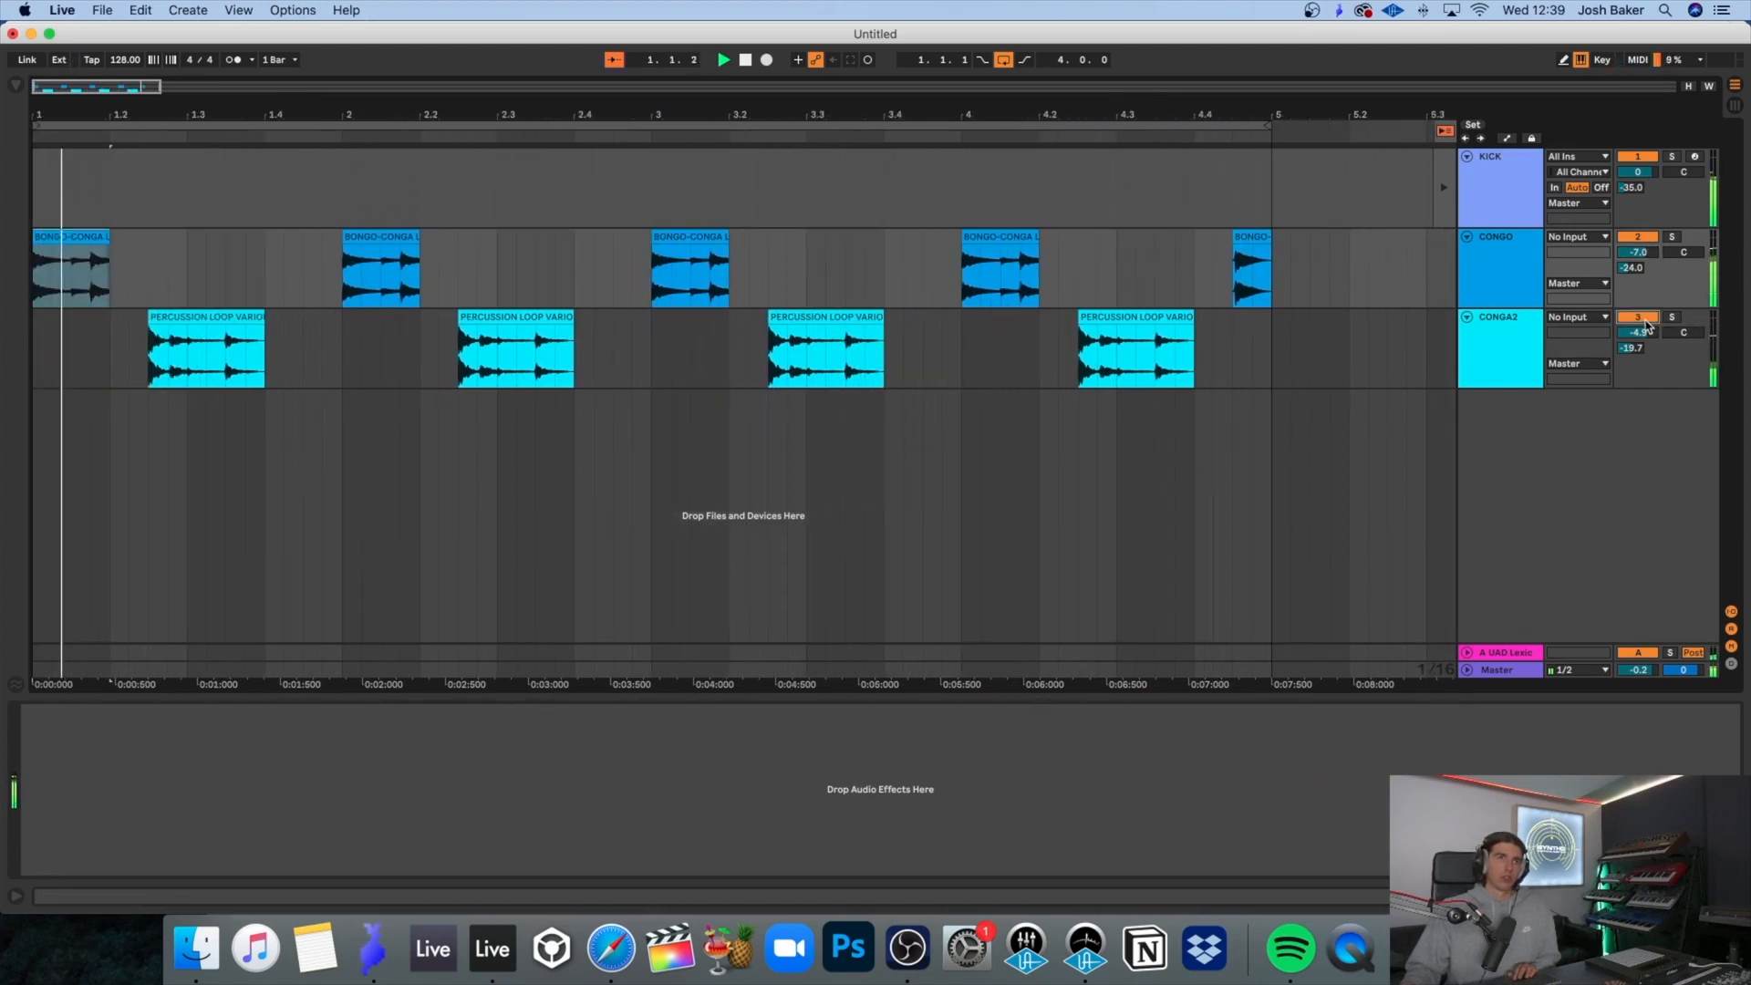
{"action": "left_click_drag", "start_coordinate": [1647, 326], "coordinate": [1647, 374]}
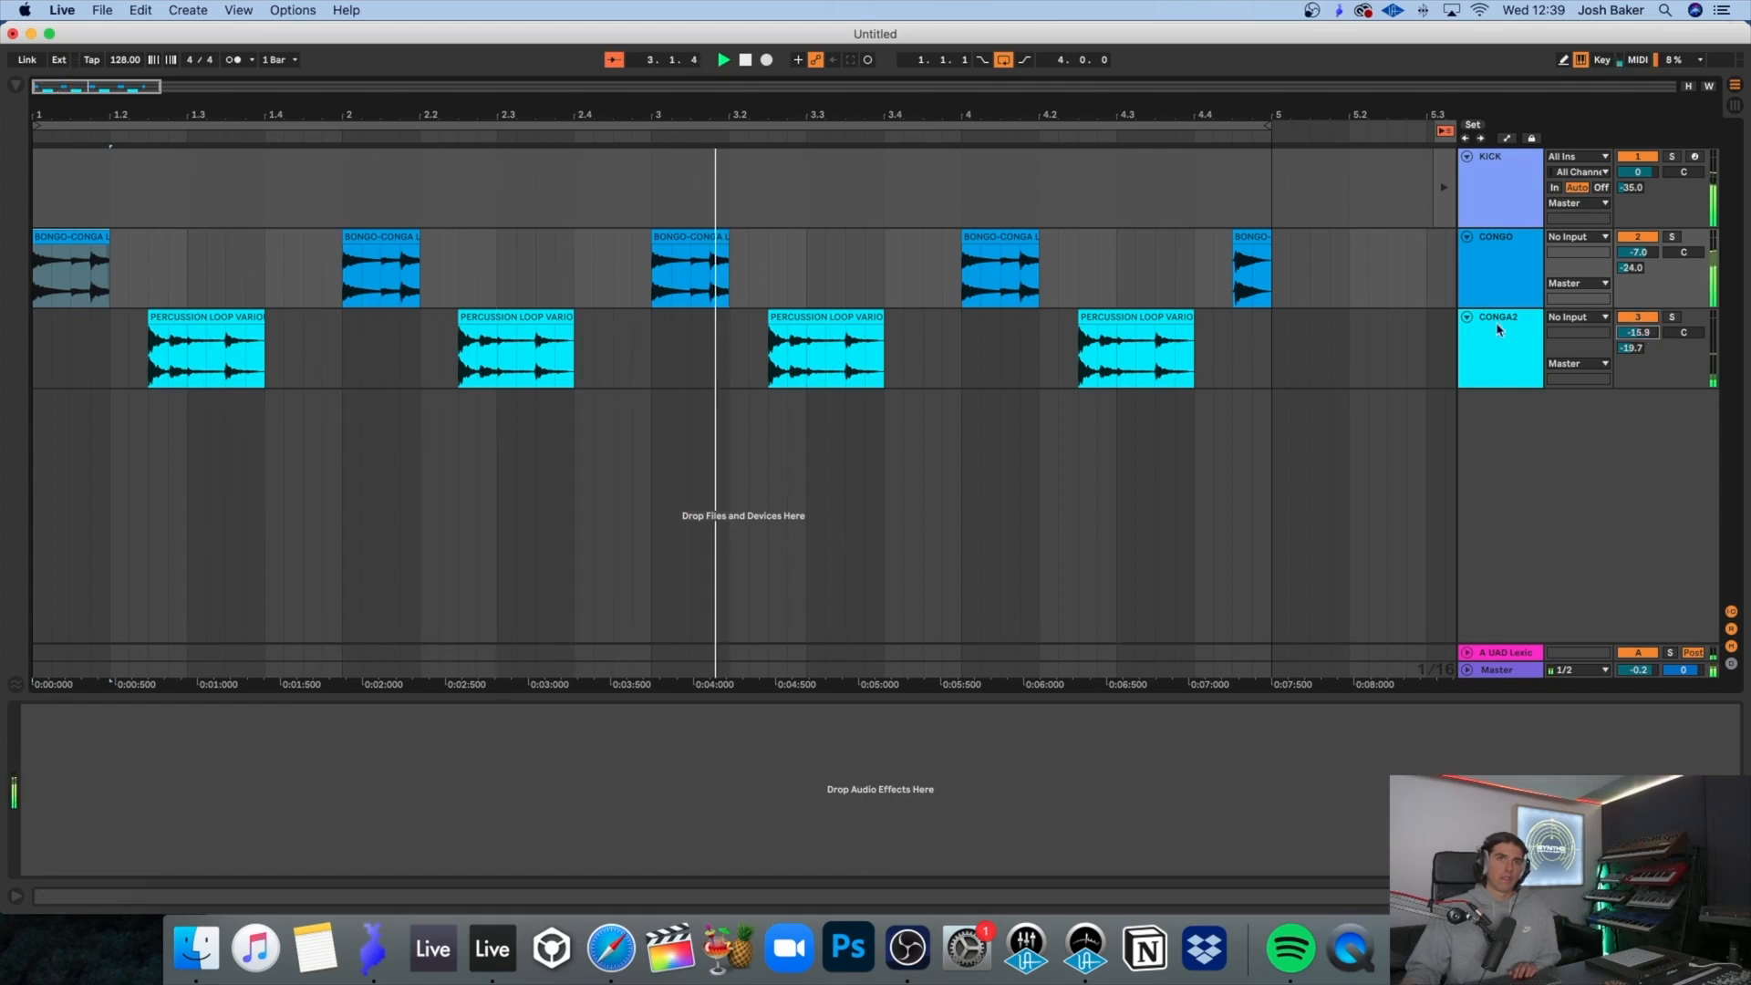
Step: Extend the end of the last percussion clip to 5.1.1
{"action": "left_click", "coordinate": [1295, 338]}
{"action": "left_click_drag", "start_coordinate": [1194, 319], "coordinate": [1251, 318]}
{"action": "key", "text": "space"}
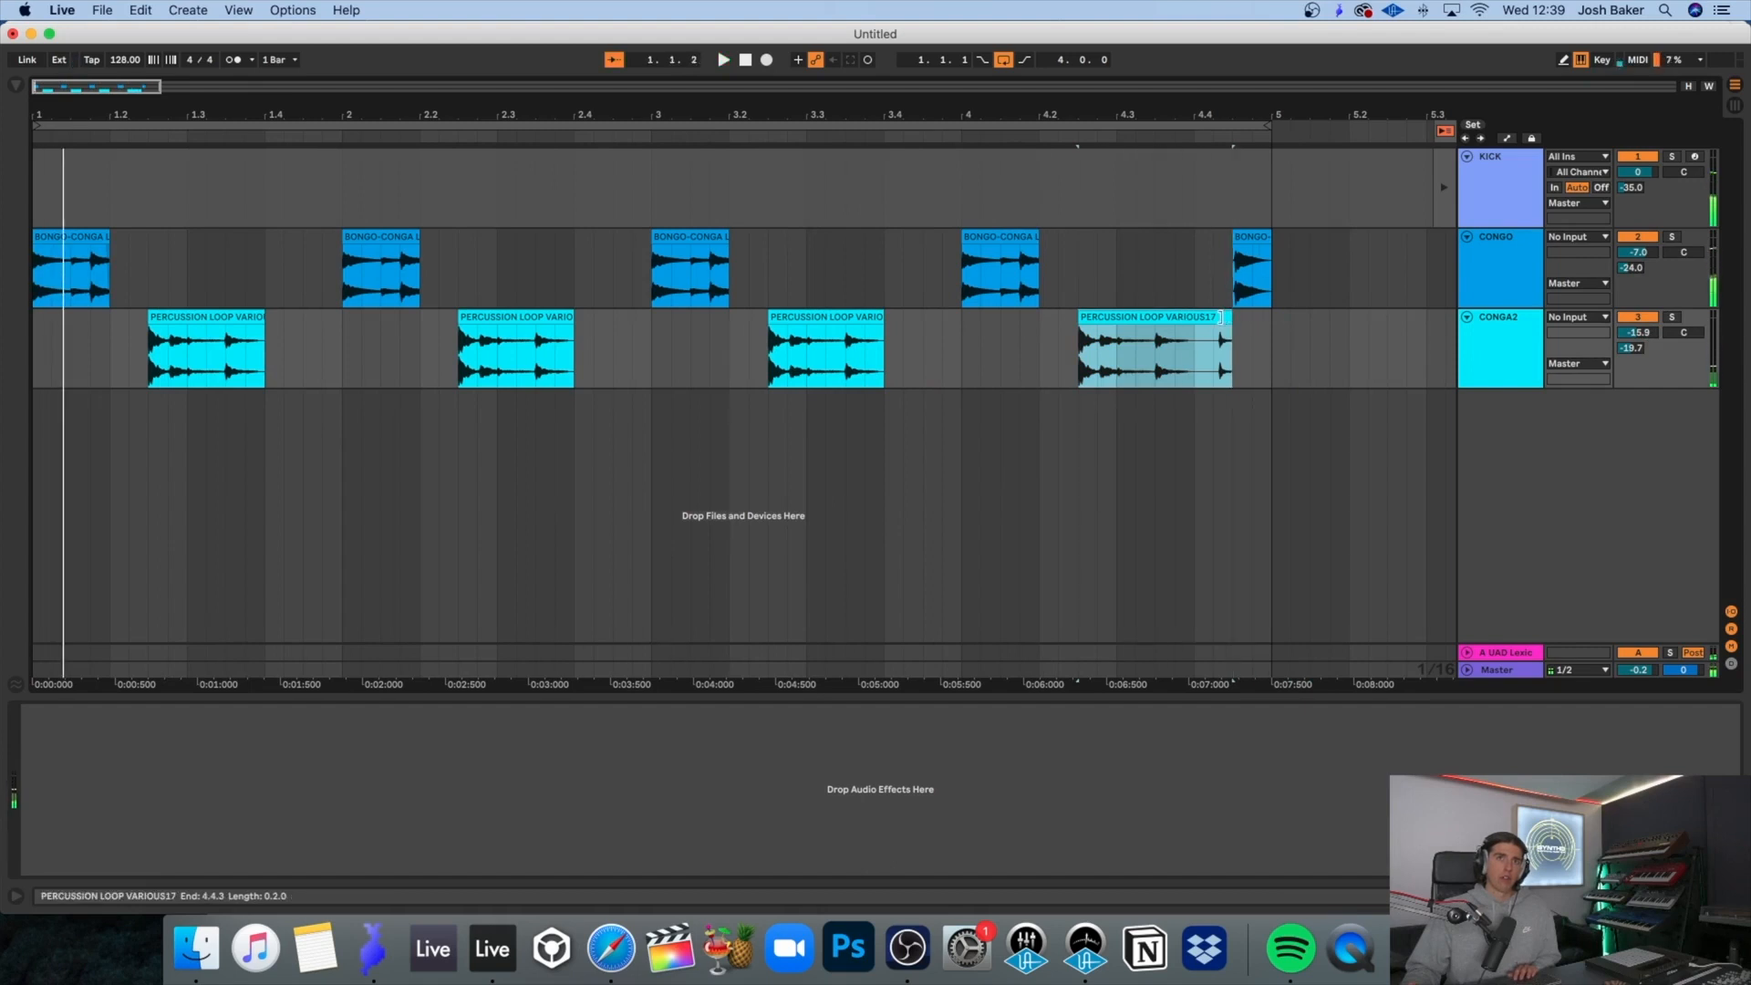
Step: Warp the two late hits in the extended percussion clip onto 1.3.2 and 1.3.3 in the sample
{"action": "double_click", "coordinate": [1235, 330]}
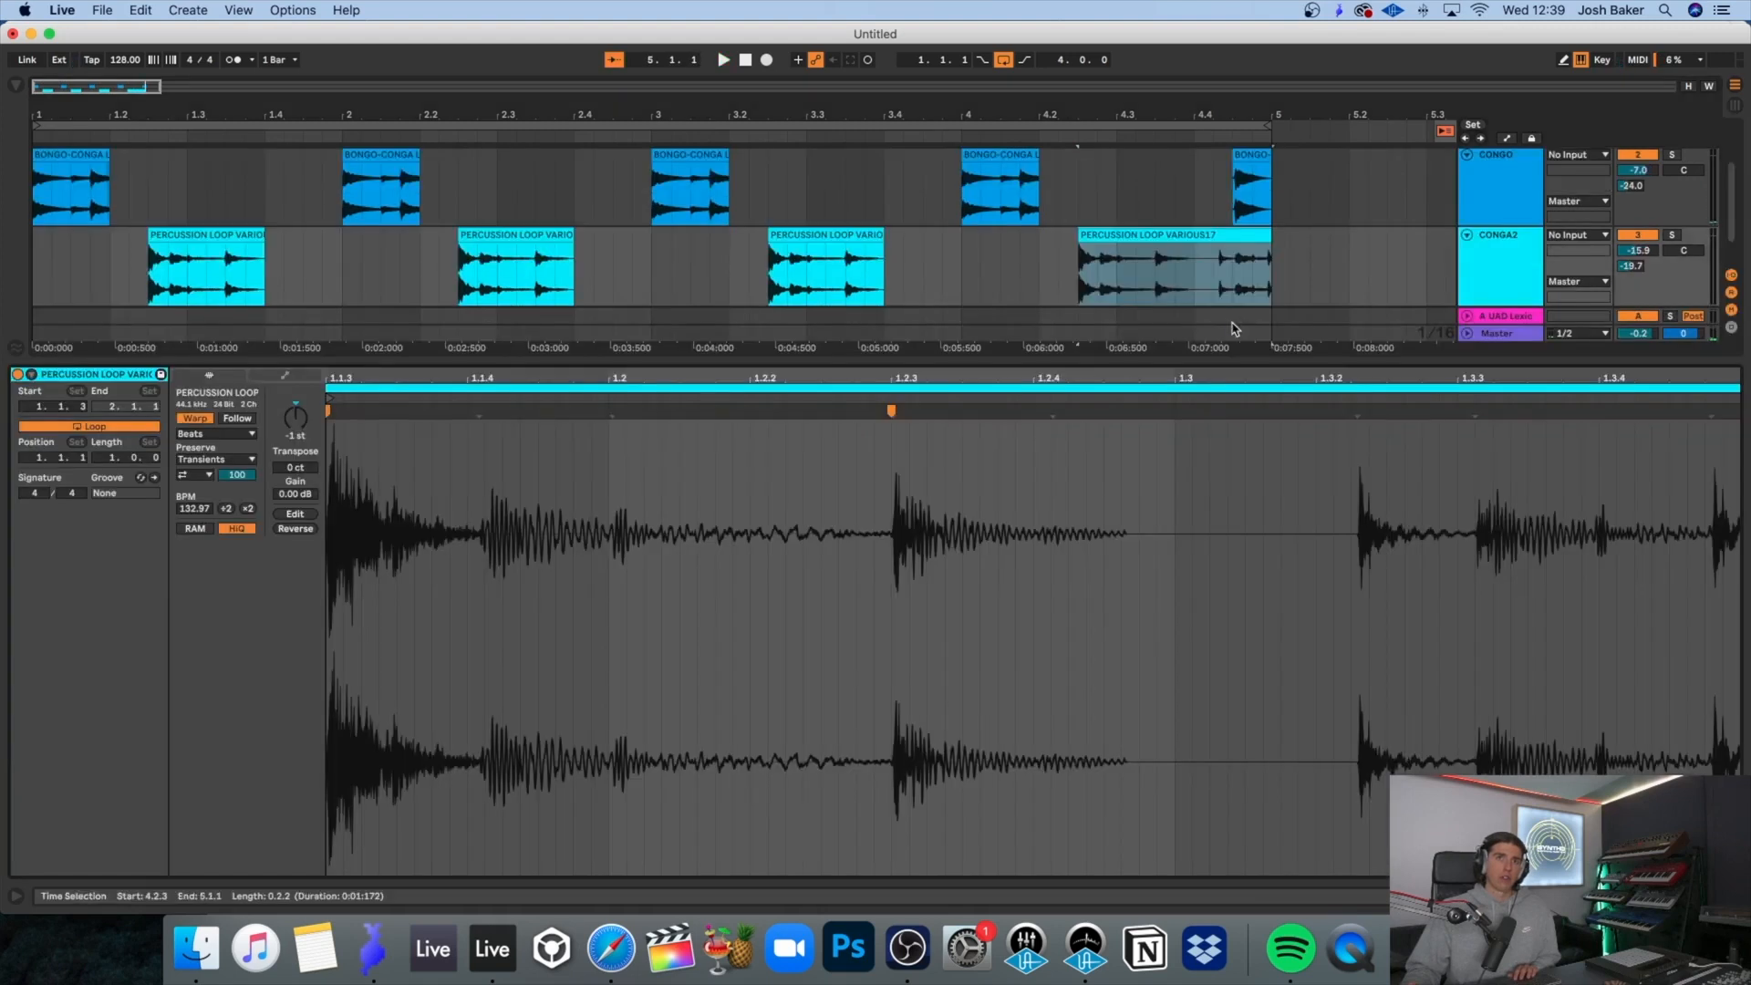
{"action": "left_click", "coordinate": [1358, 512]}
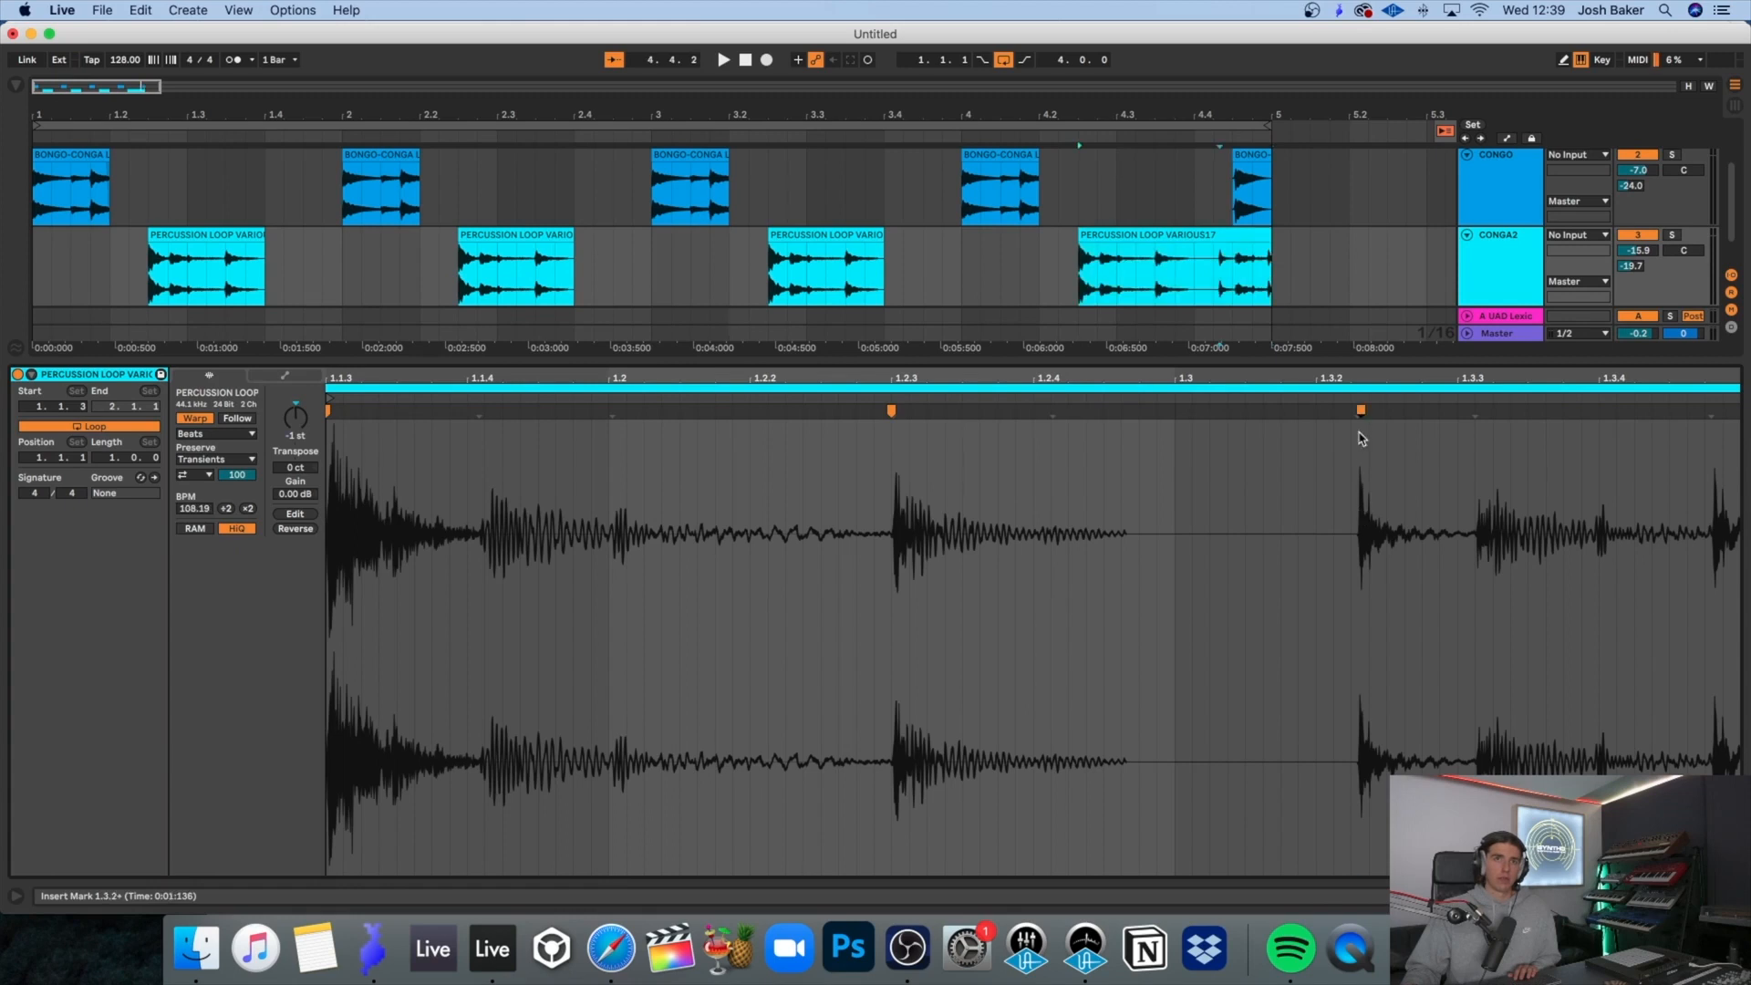
{"action": "left_click_drag", "start_coordinate": [1359, 412], "coordinate": [1319, 415]}
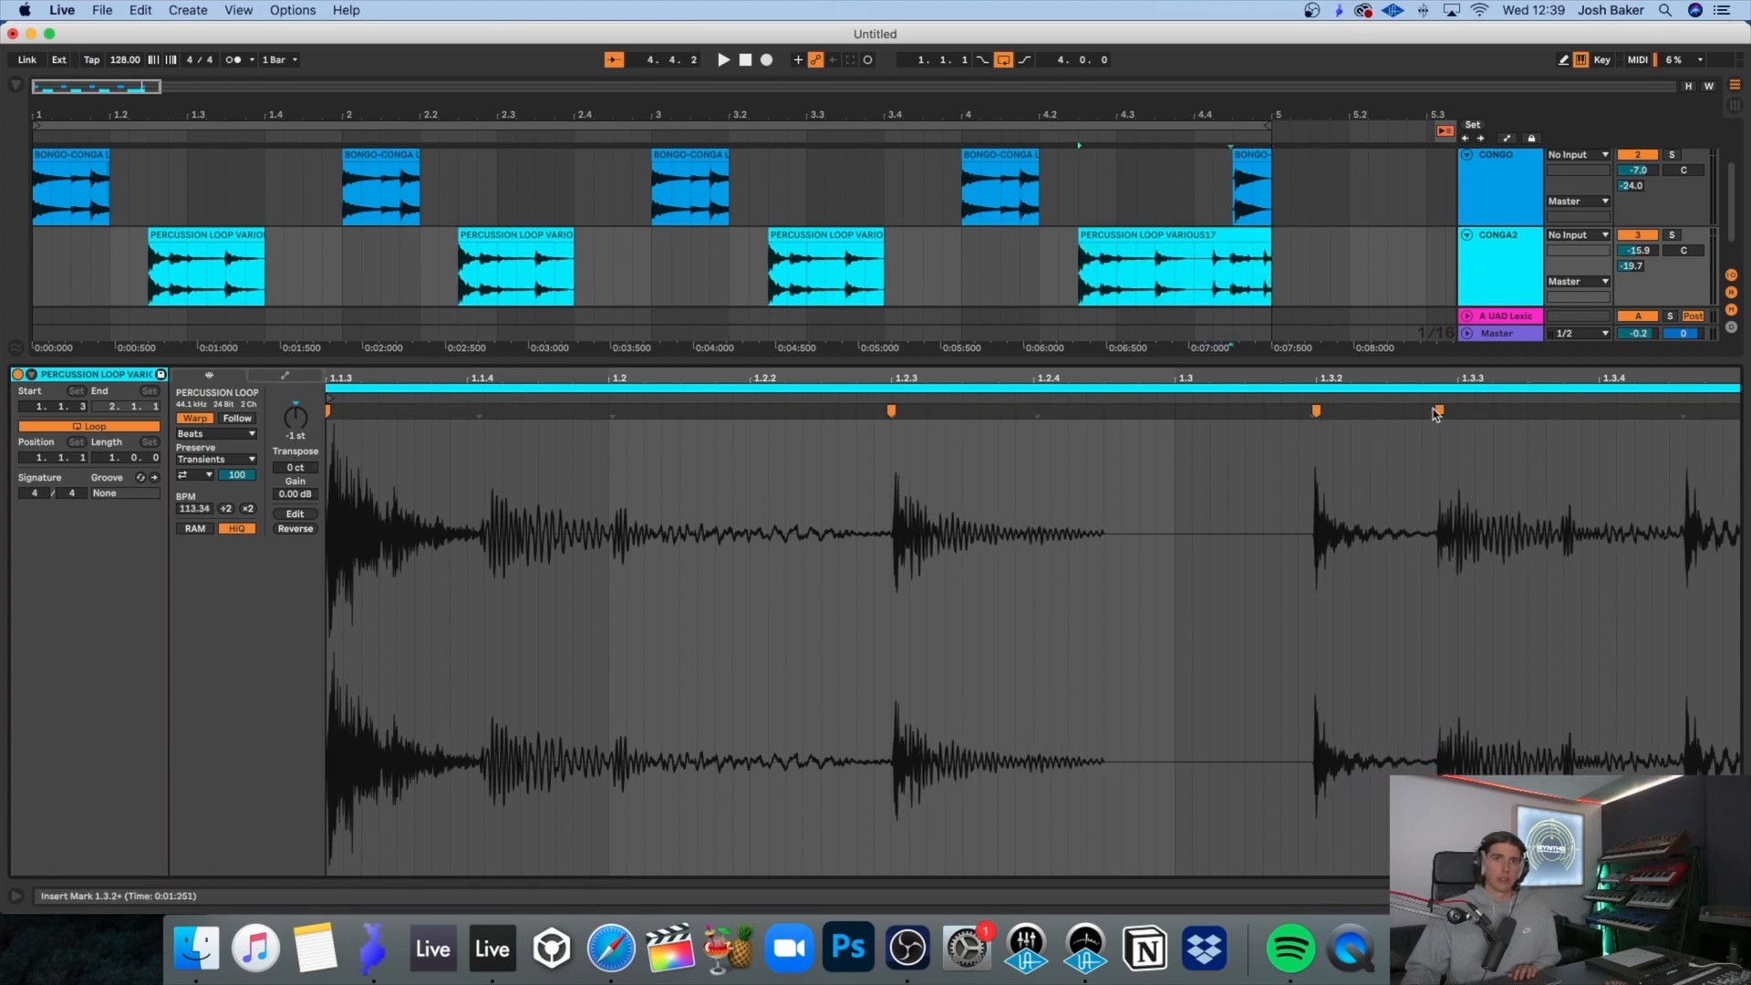
{"action": "left_click_drag", "start_coordinate": [1438, 411], "coordinate": [1455, 412]}
Step: Copy the last beat of the extended percussion clip to 2.4.1 and play from the second bongo clip
{"action": "left_click_drag", "start_coordinate": [1269, 303], "coordinate": [1197, 244]}
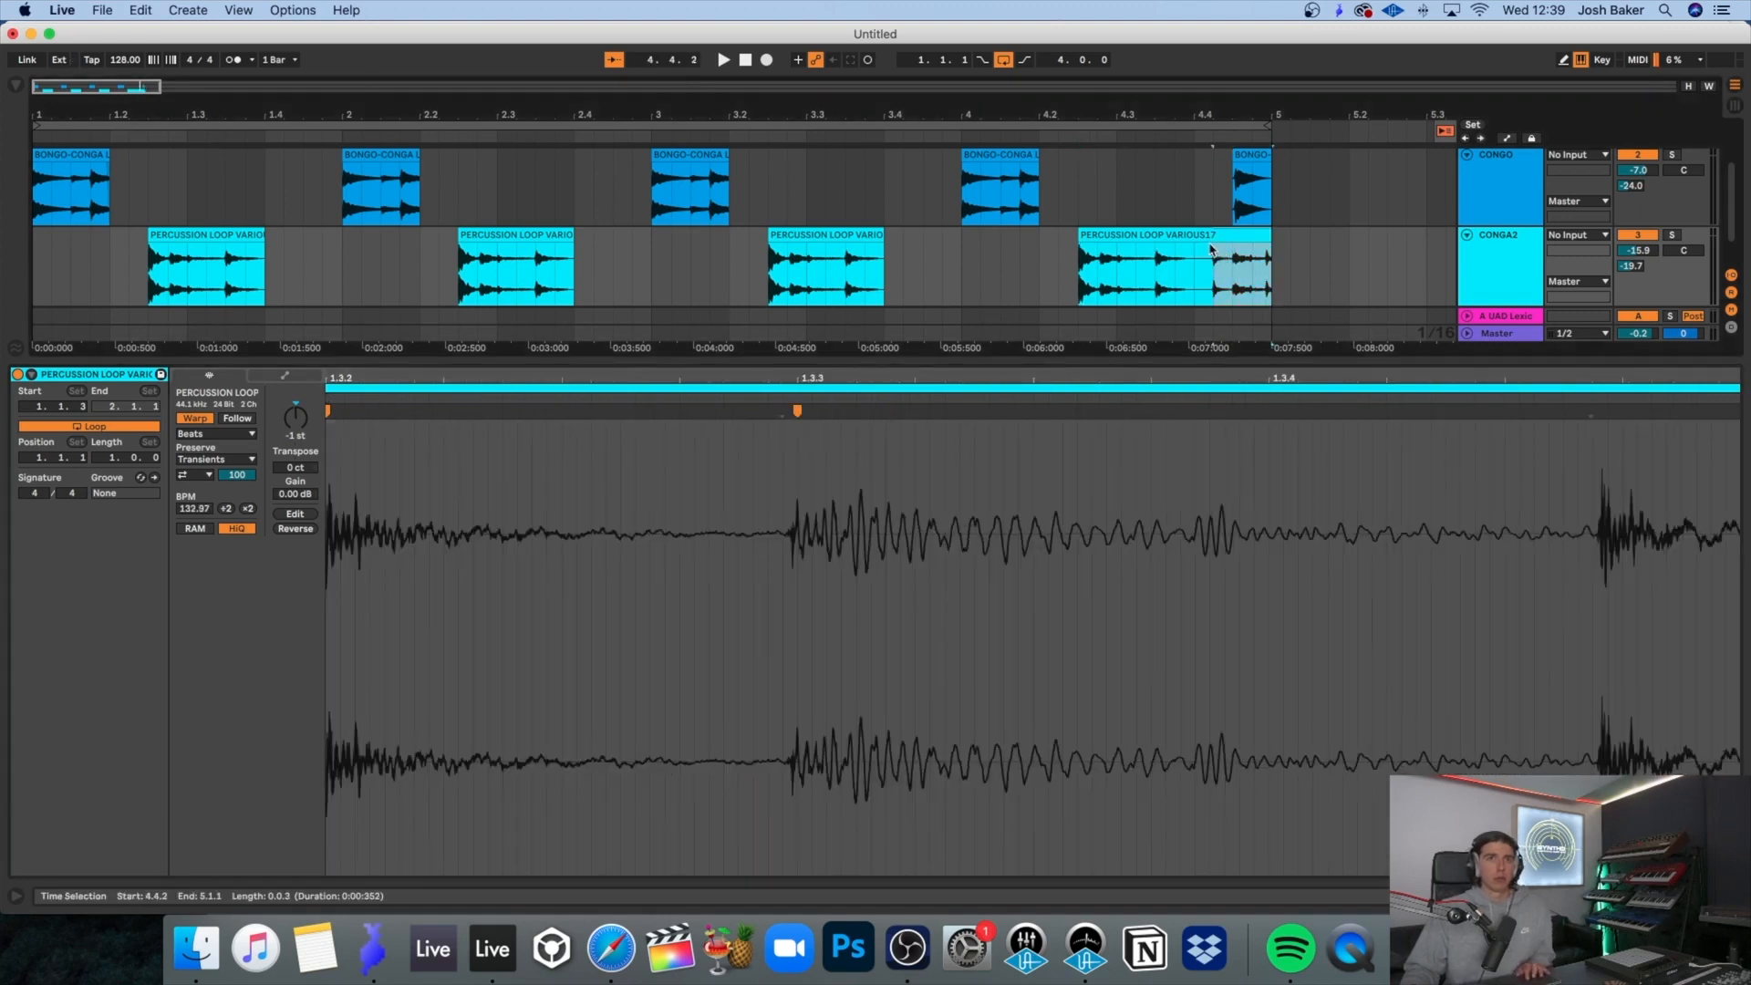
{"action": "left_click", "coordinate": [576, 239]}
{"action": "key", "text": "super+v"}
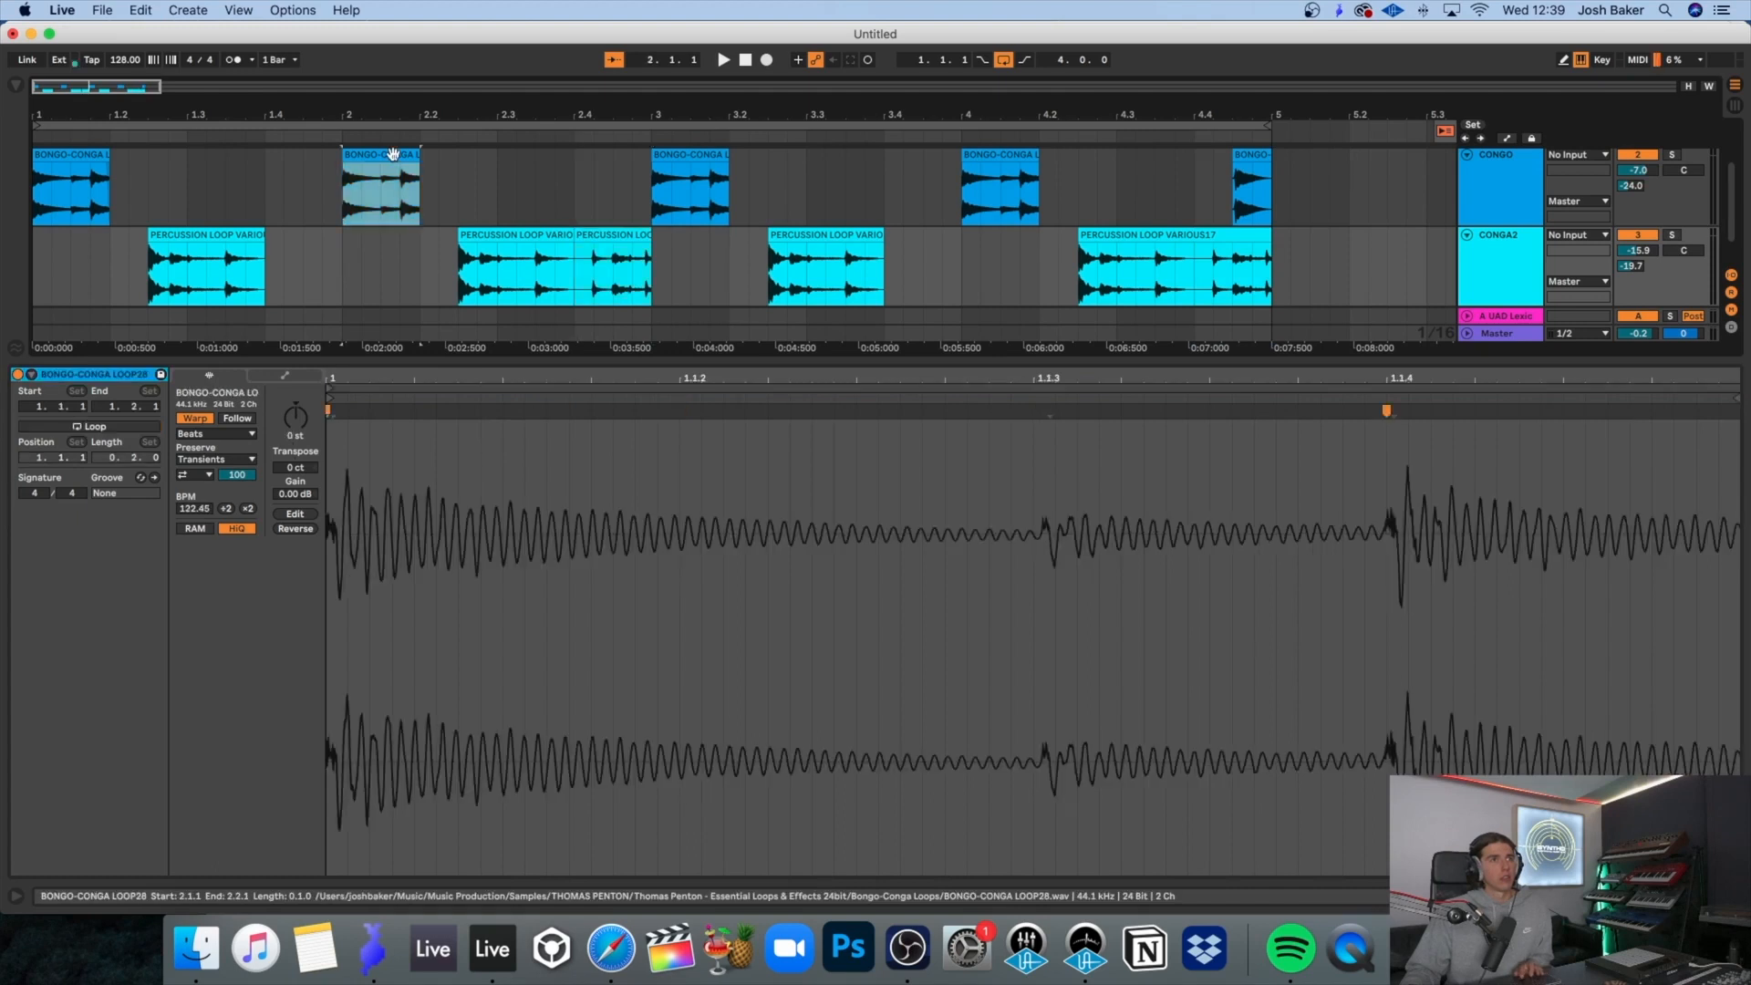
{"action": "key", "text": "space"}
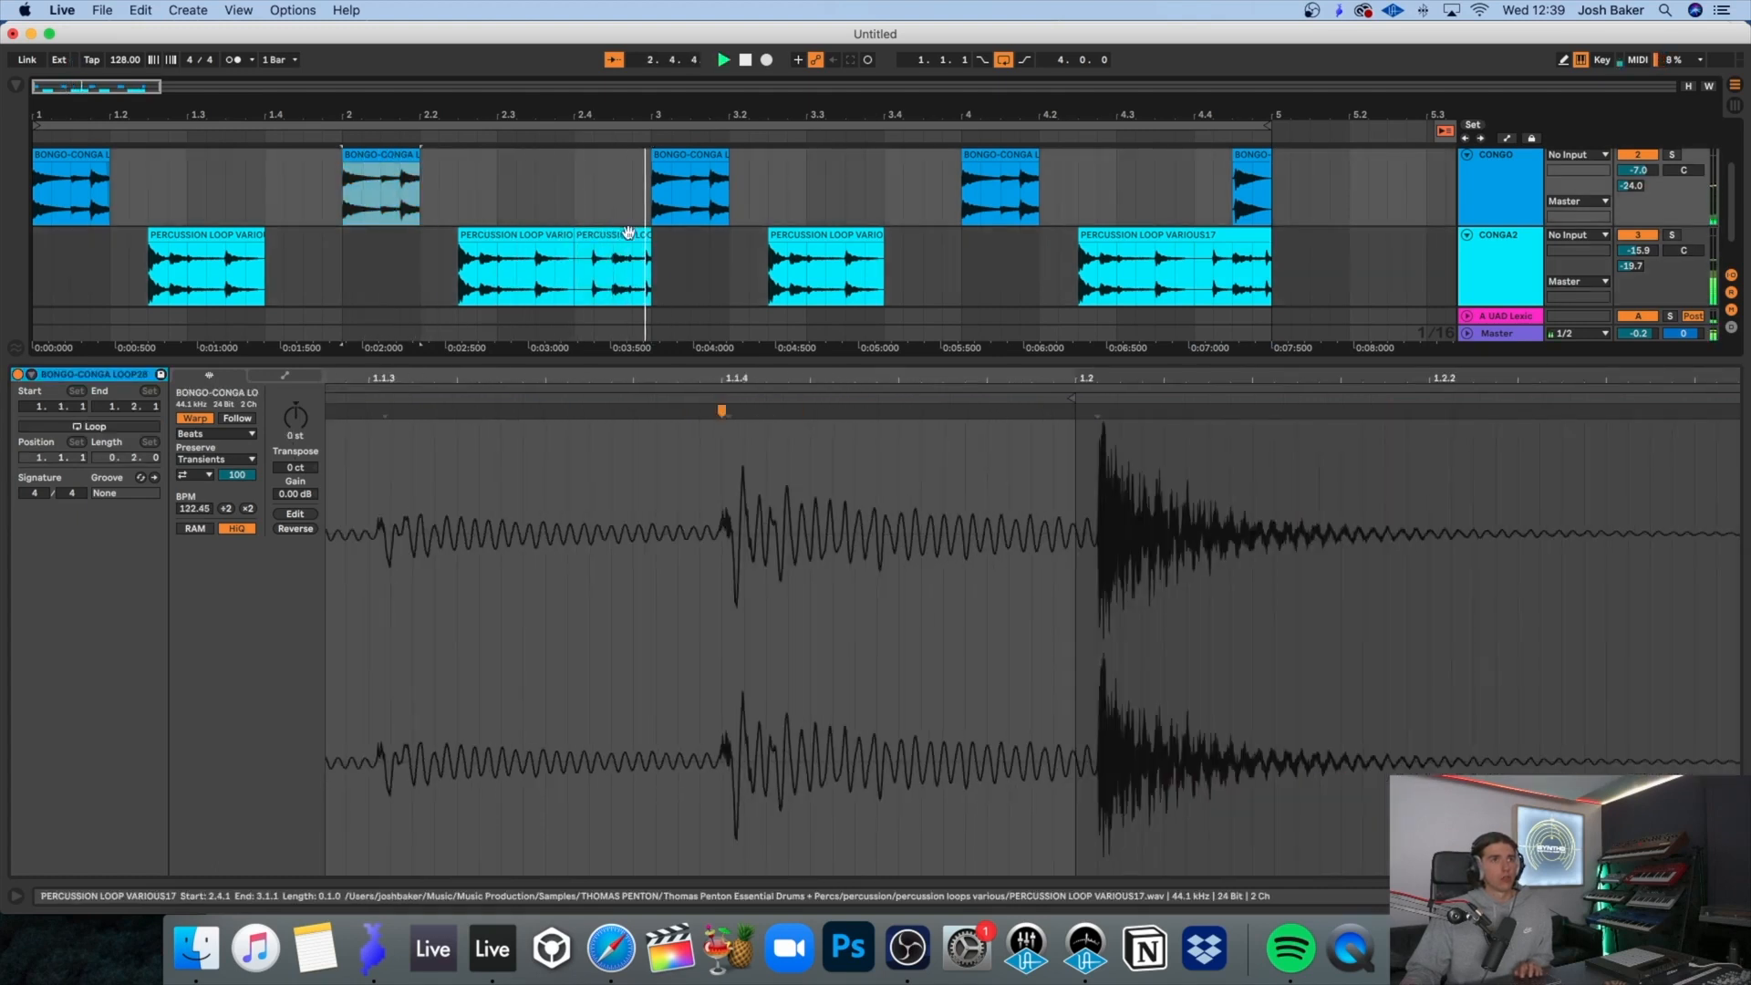
Step: Warp the last hit in the pasted percussion clip onto 1.4.1 in the sample and play the groove from the start
{"action": "left_click", "coordinate": [622, 240]}
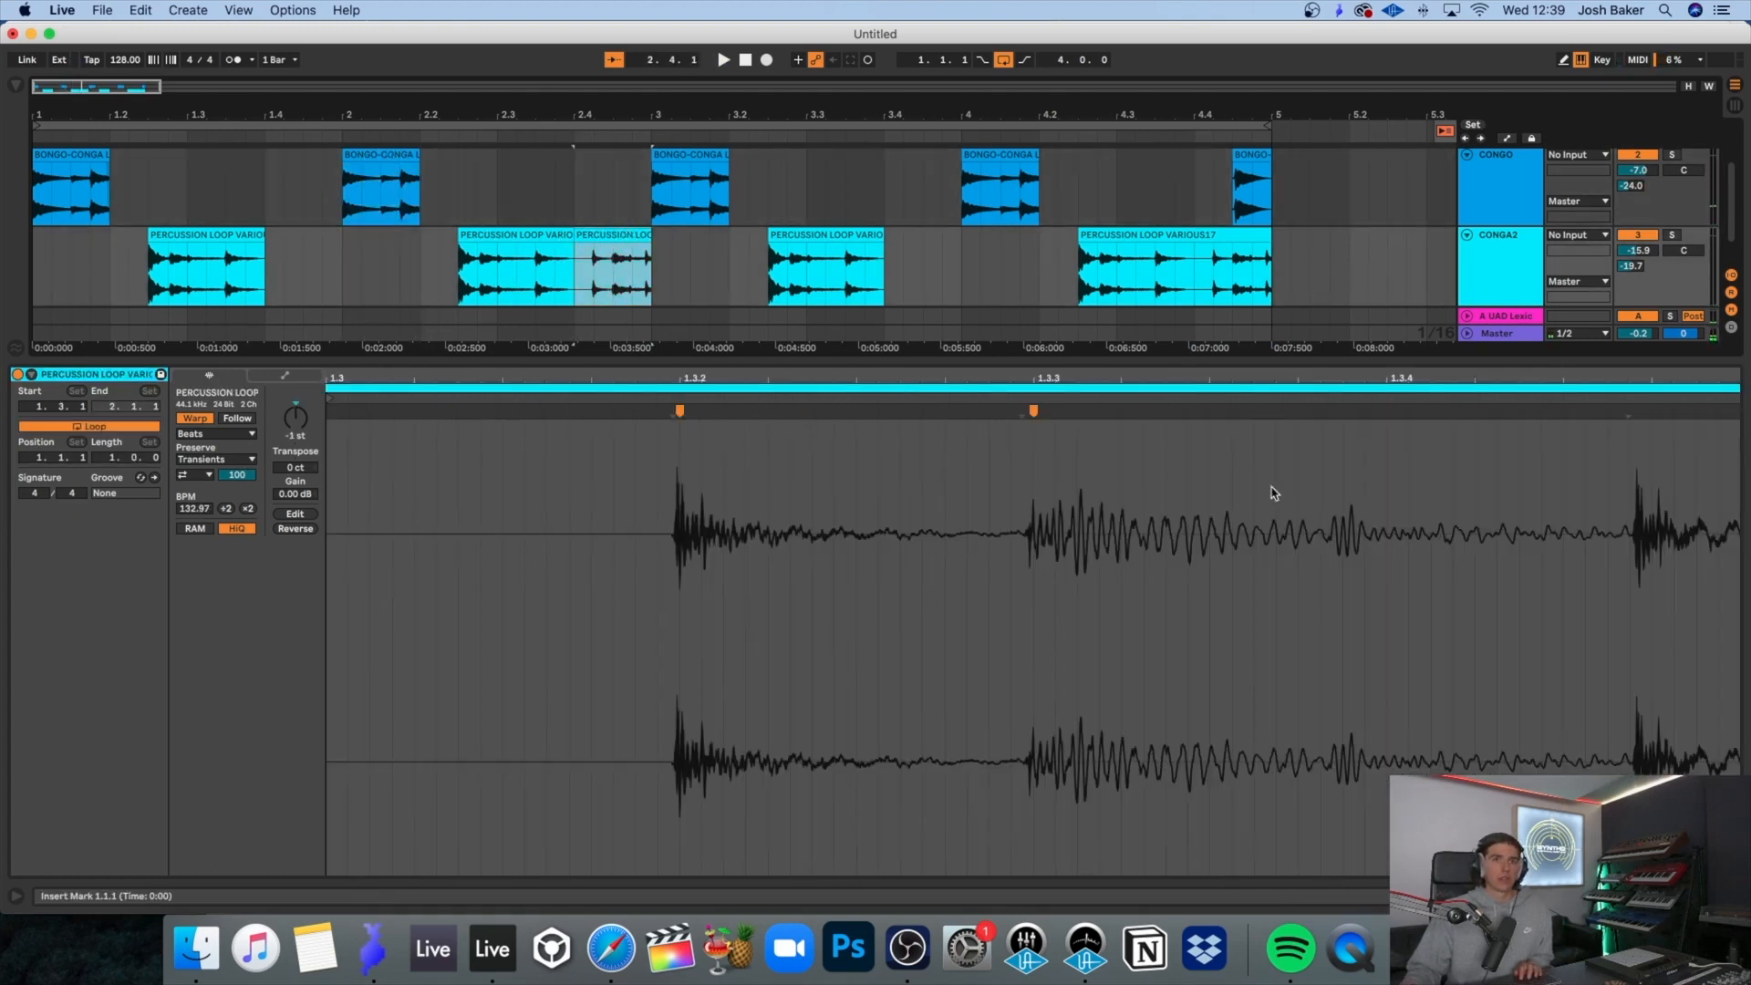
{"action": "scroll", "coordinate": [1387, 506], "scroll_direction": "right", "scroll_amount": 5}
{"action": "double_click", "coordinate": [1430, 529]}
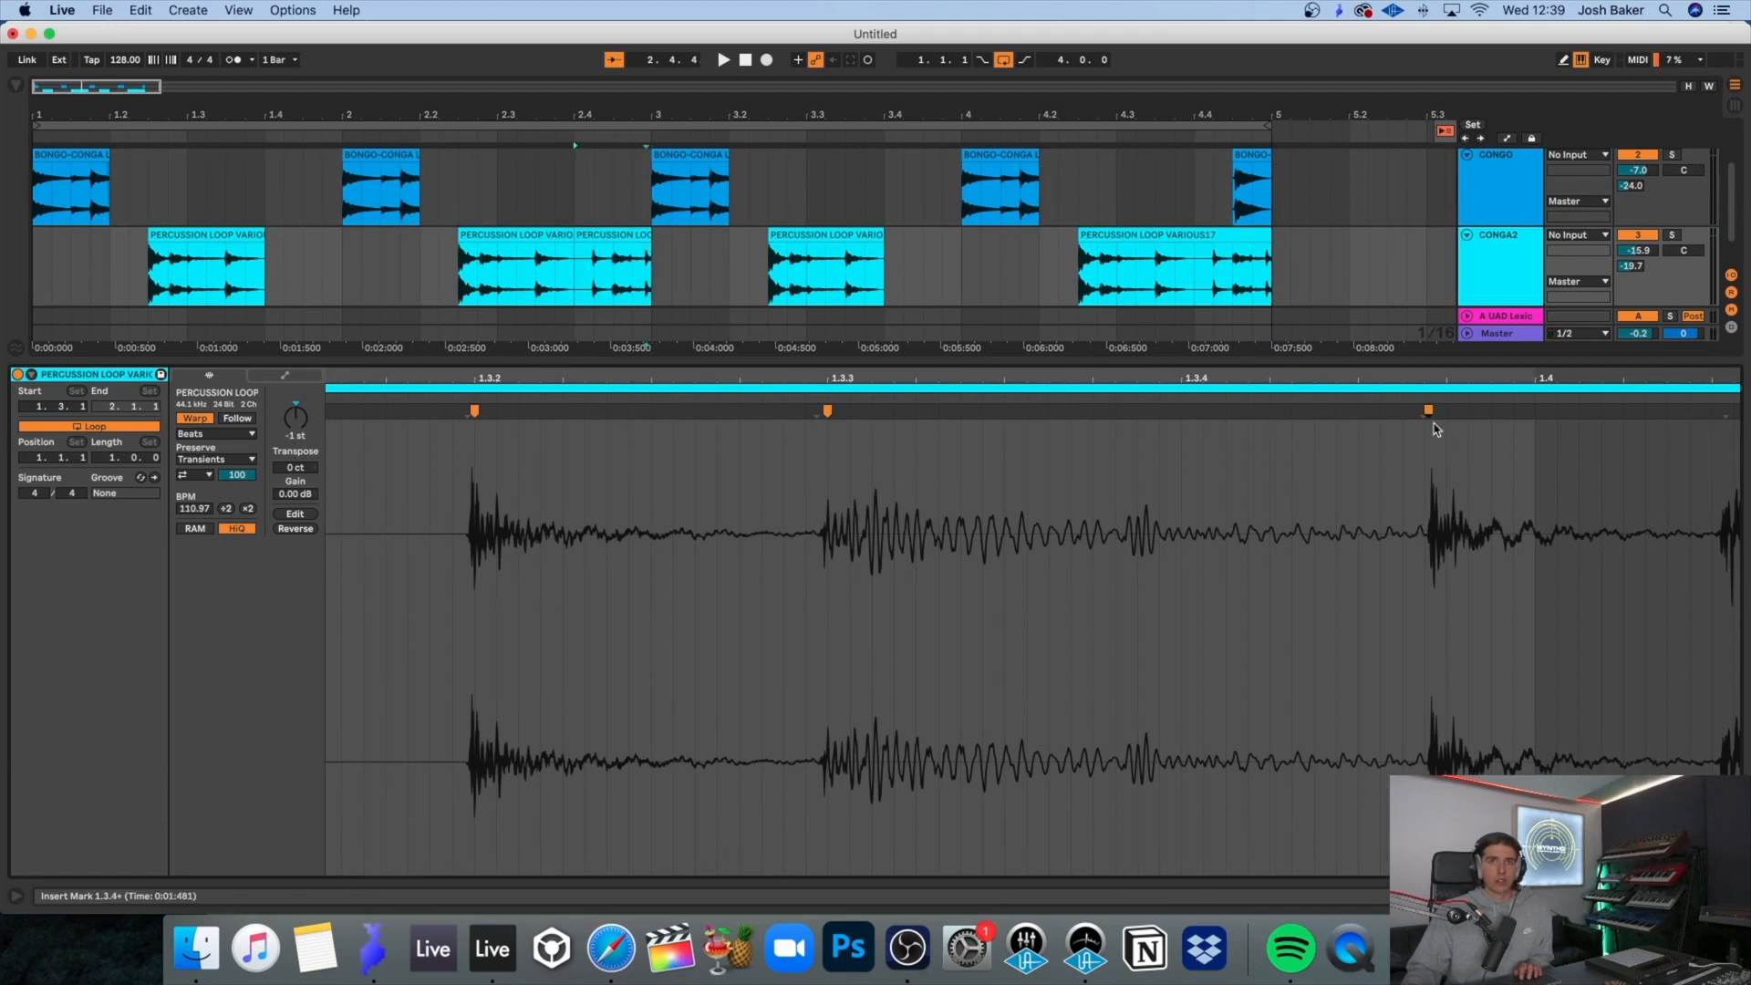
{"action": "left_click_drag", "start_coordinate": [1429, 409], "coordinate": [1533, 411]}
{"action": "key", "text": "space"}
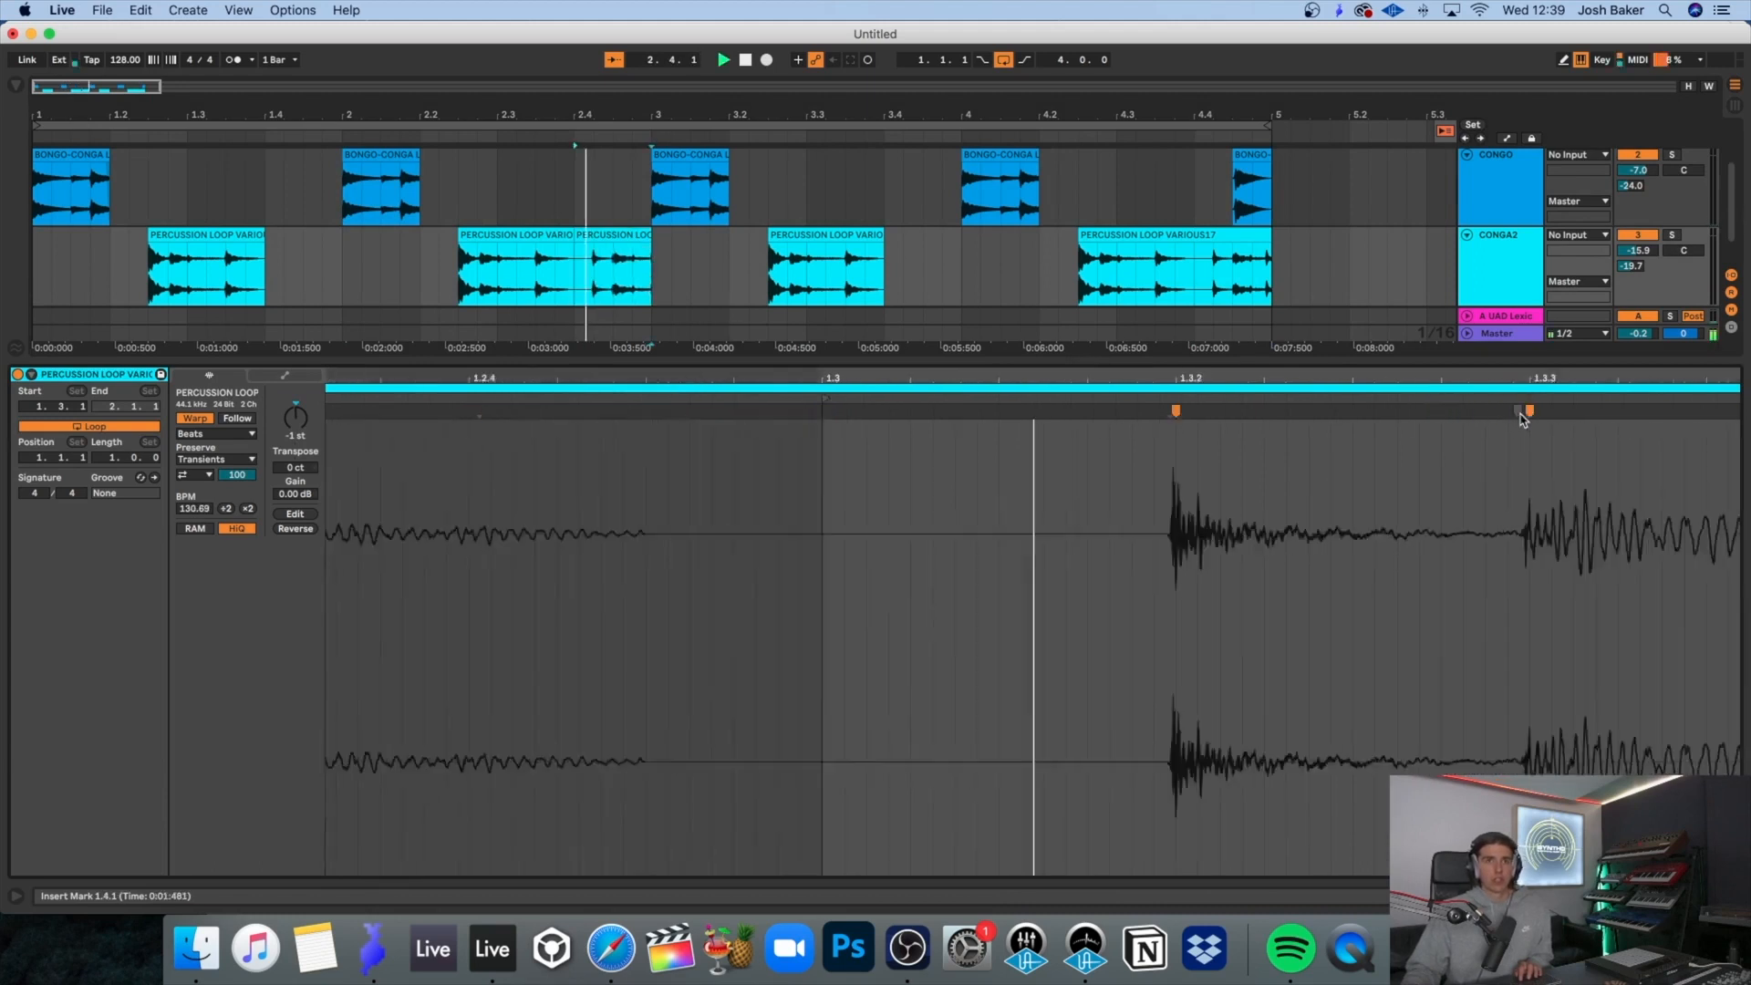
{"action": "left_click", "coordinate": [80, 157]}
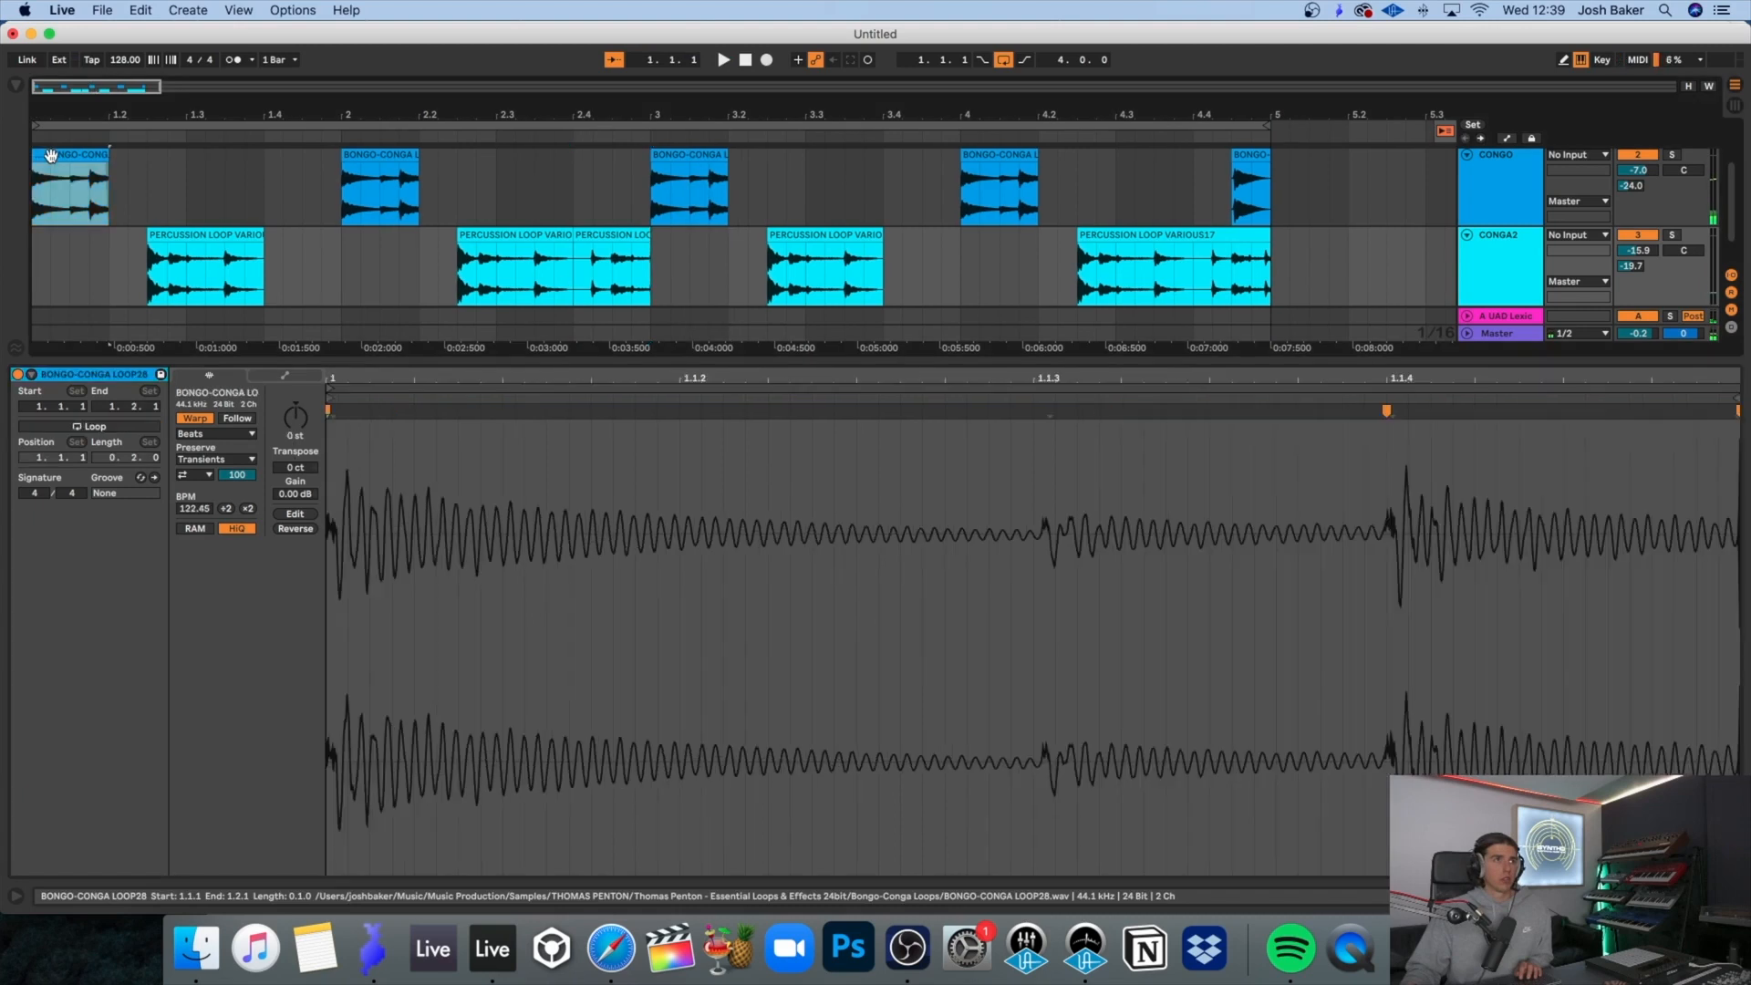
{"action": "key", "text": "space"}
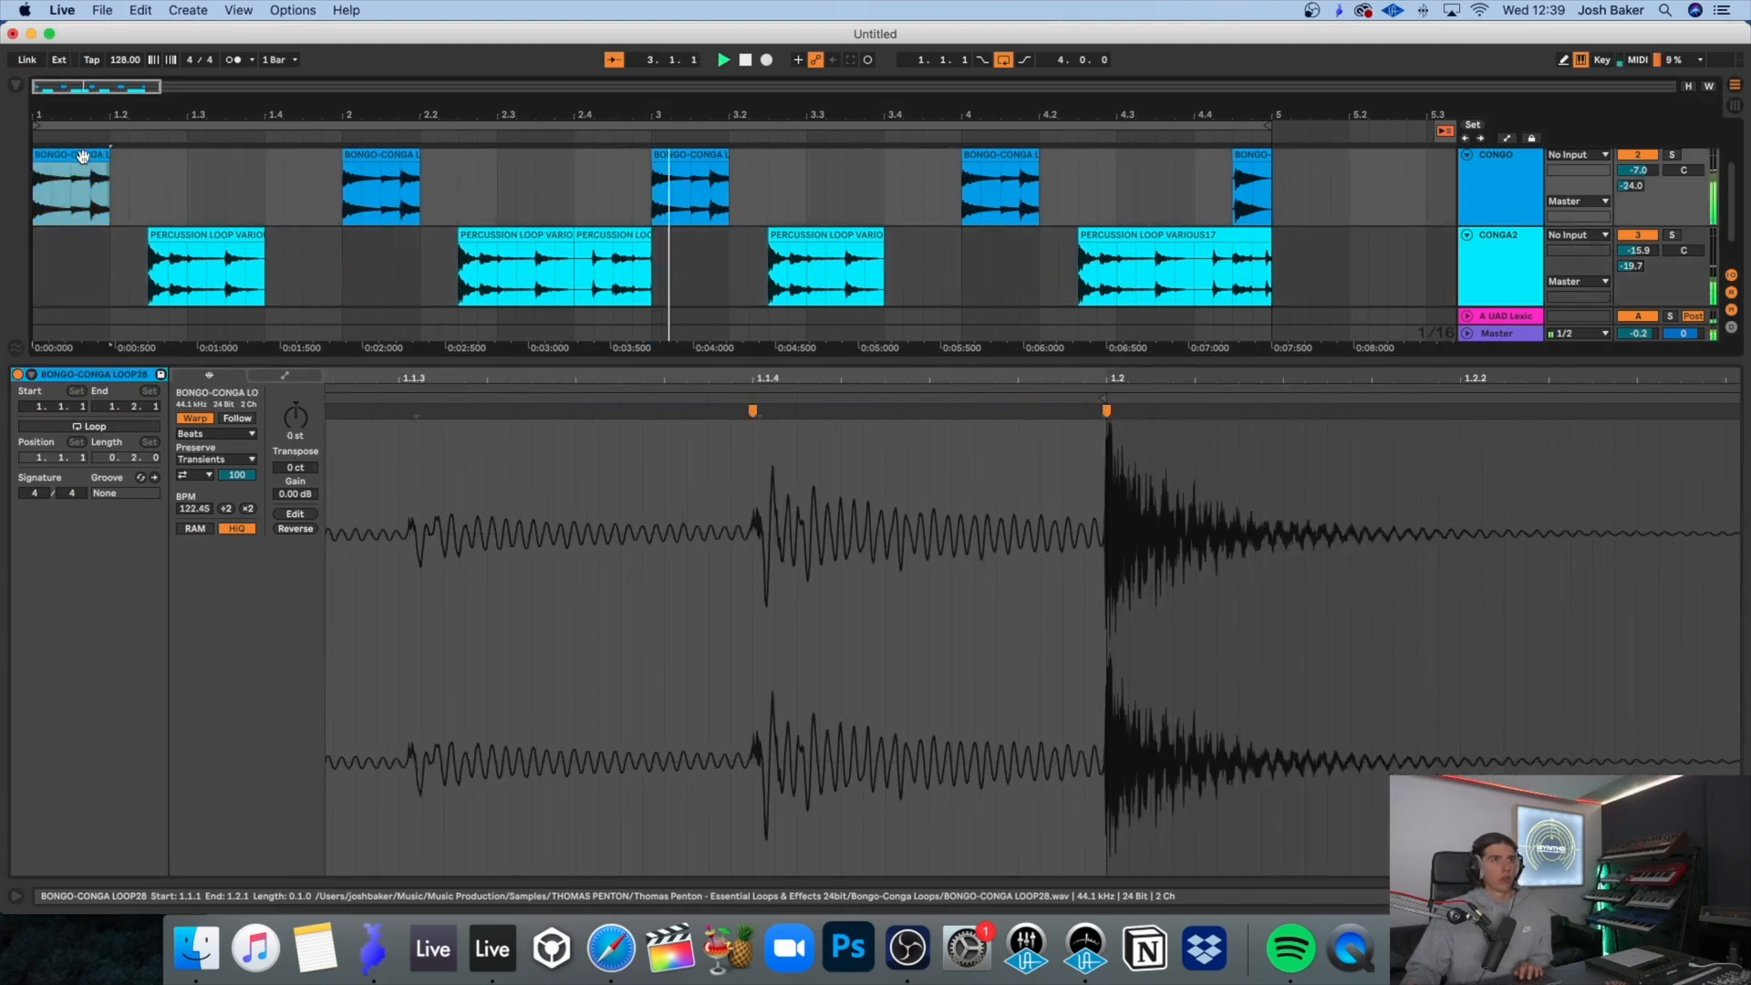
{"action": "key", "text": "space"}
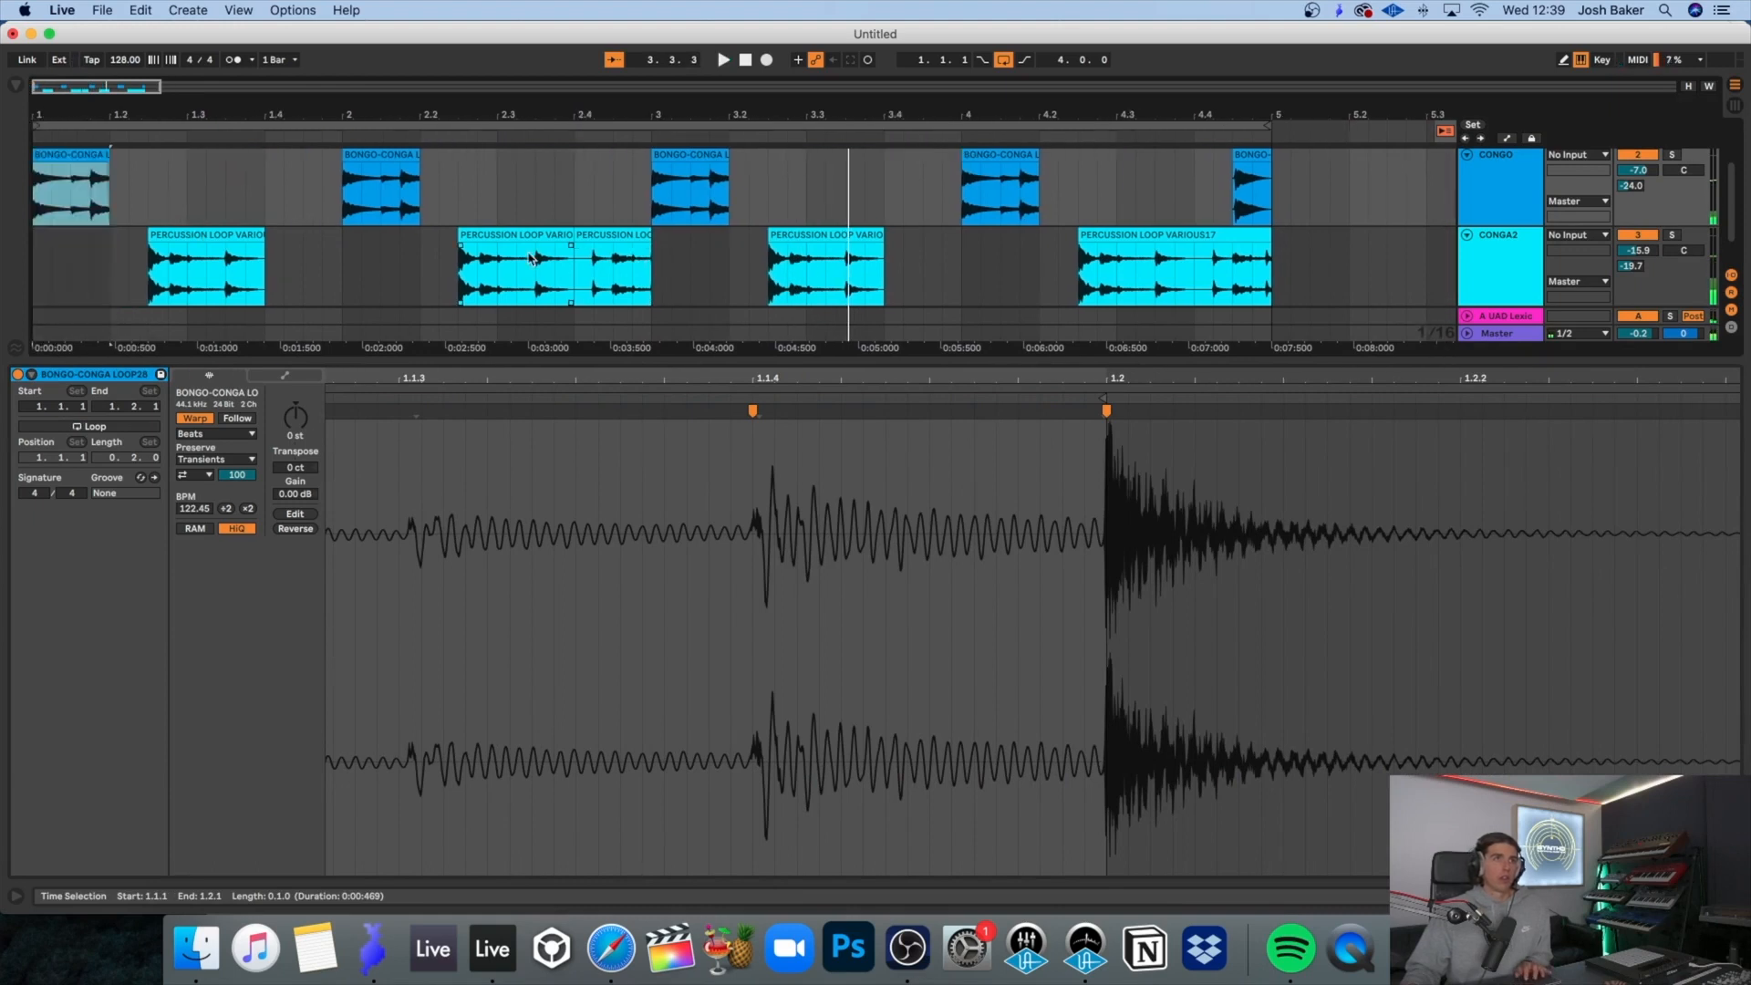
Step: Copy the short percussion clip at 2.4.1 to 1.4.1
{"action": "left_click", "coordinate": [635, 236]}
{"action": "left_click", "coordinate": [290, 243]}
{"action": "key", "text": "super+v"}
Step: Duplicate the completed first bar of CONGA2 across bars 2 to 4 and play the groove from the start
{"action": "left_click_drag", "start_coordinate": [347, 248], "coordinate": [23, 265]}
{"action": "key", "text": "super+d"}
{"action": "key", "text": "super+d"}
{"action": "key", "text": "super+d"}
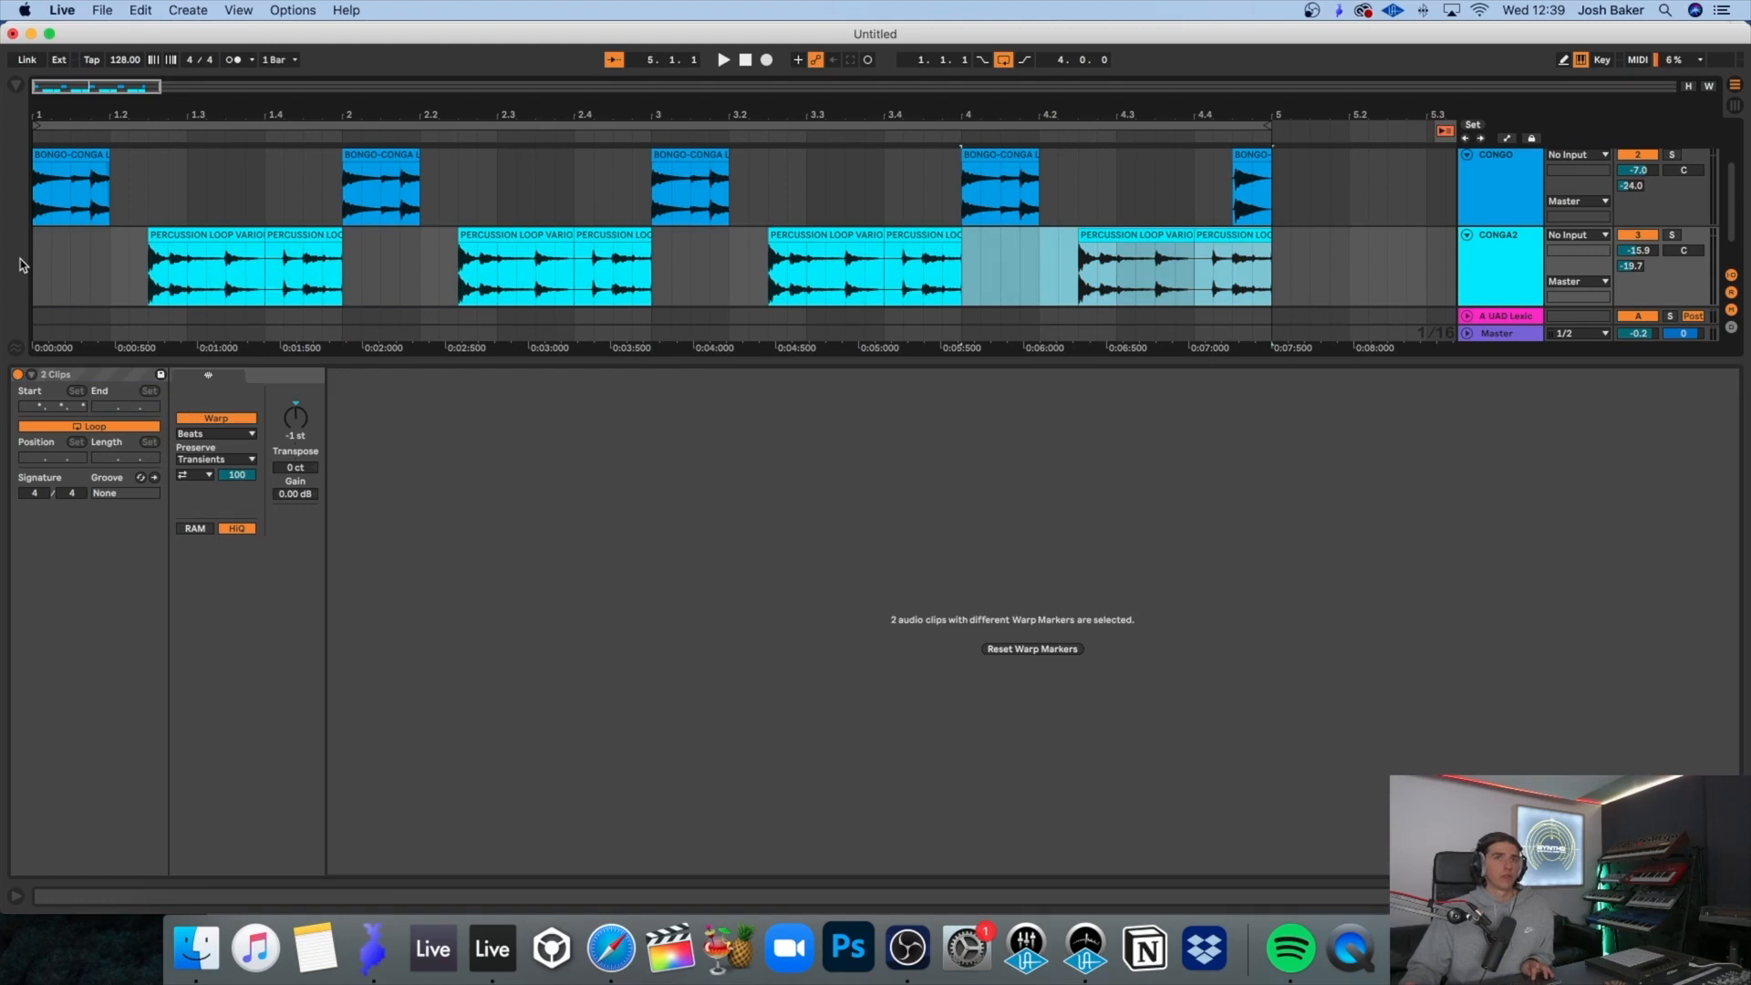
{"action": "left_click", "coordinate": [34, 255]}
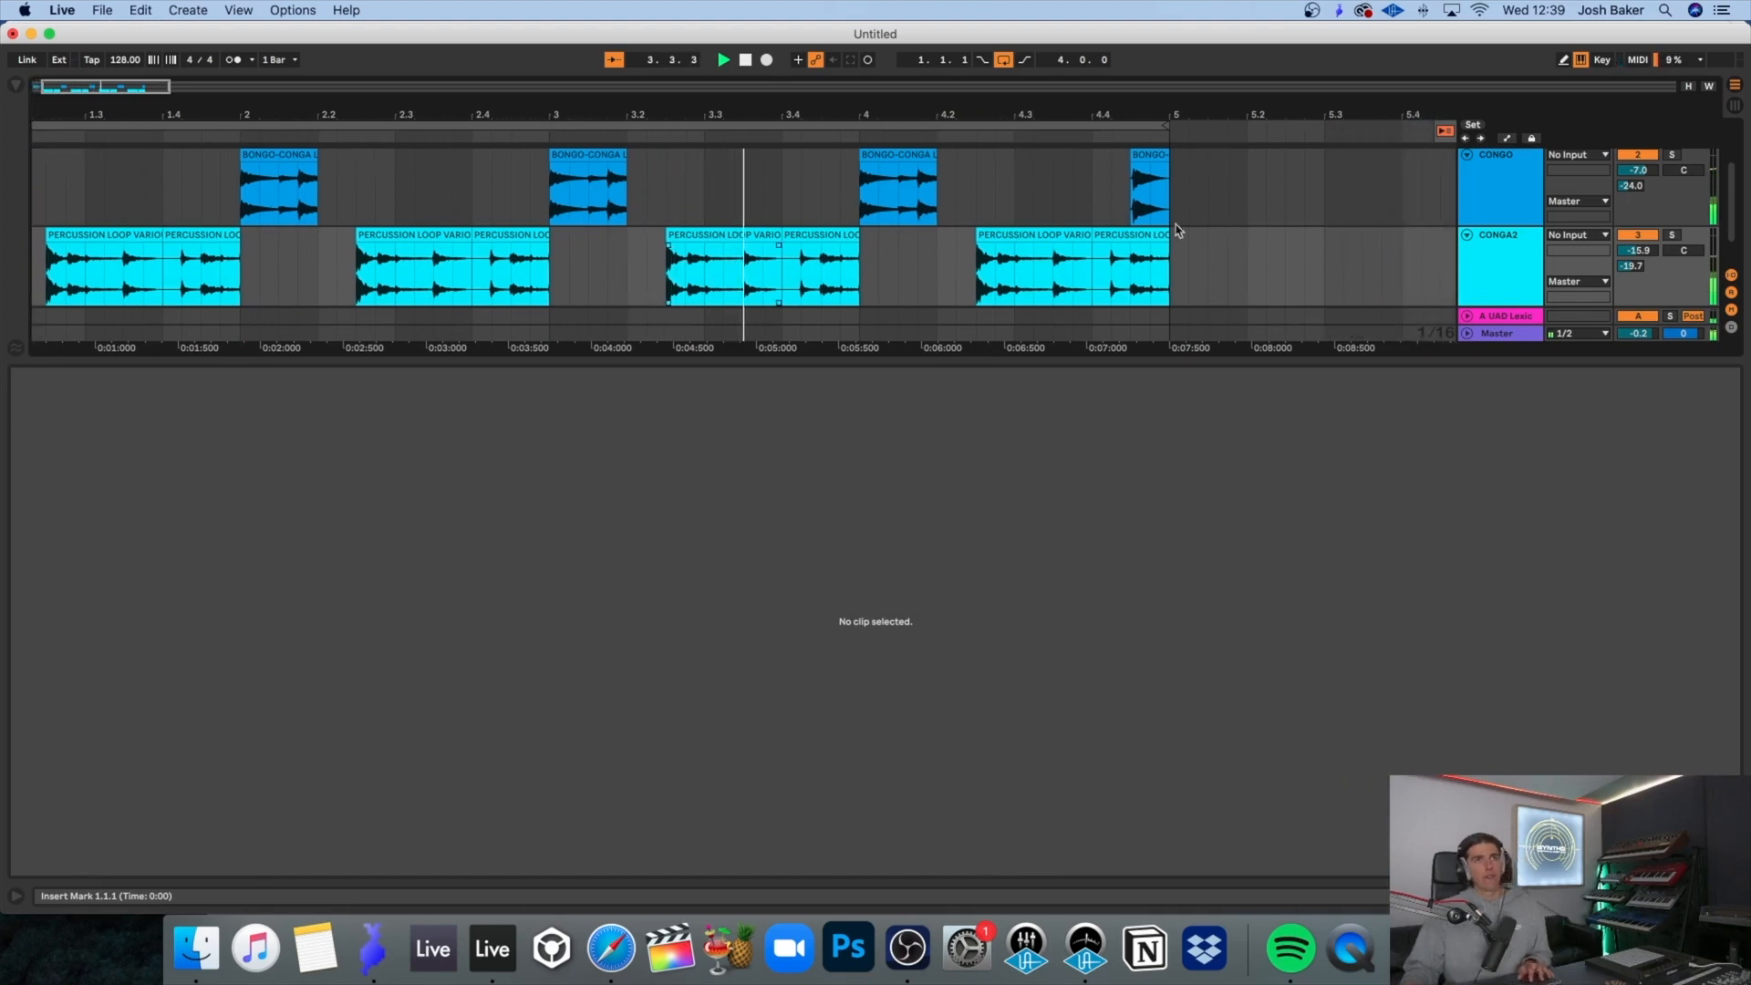
{"action": "double_click", "coordinate": [1505, 253]}
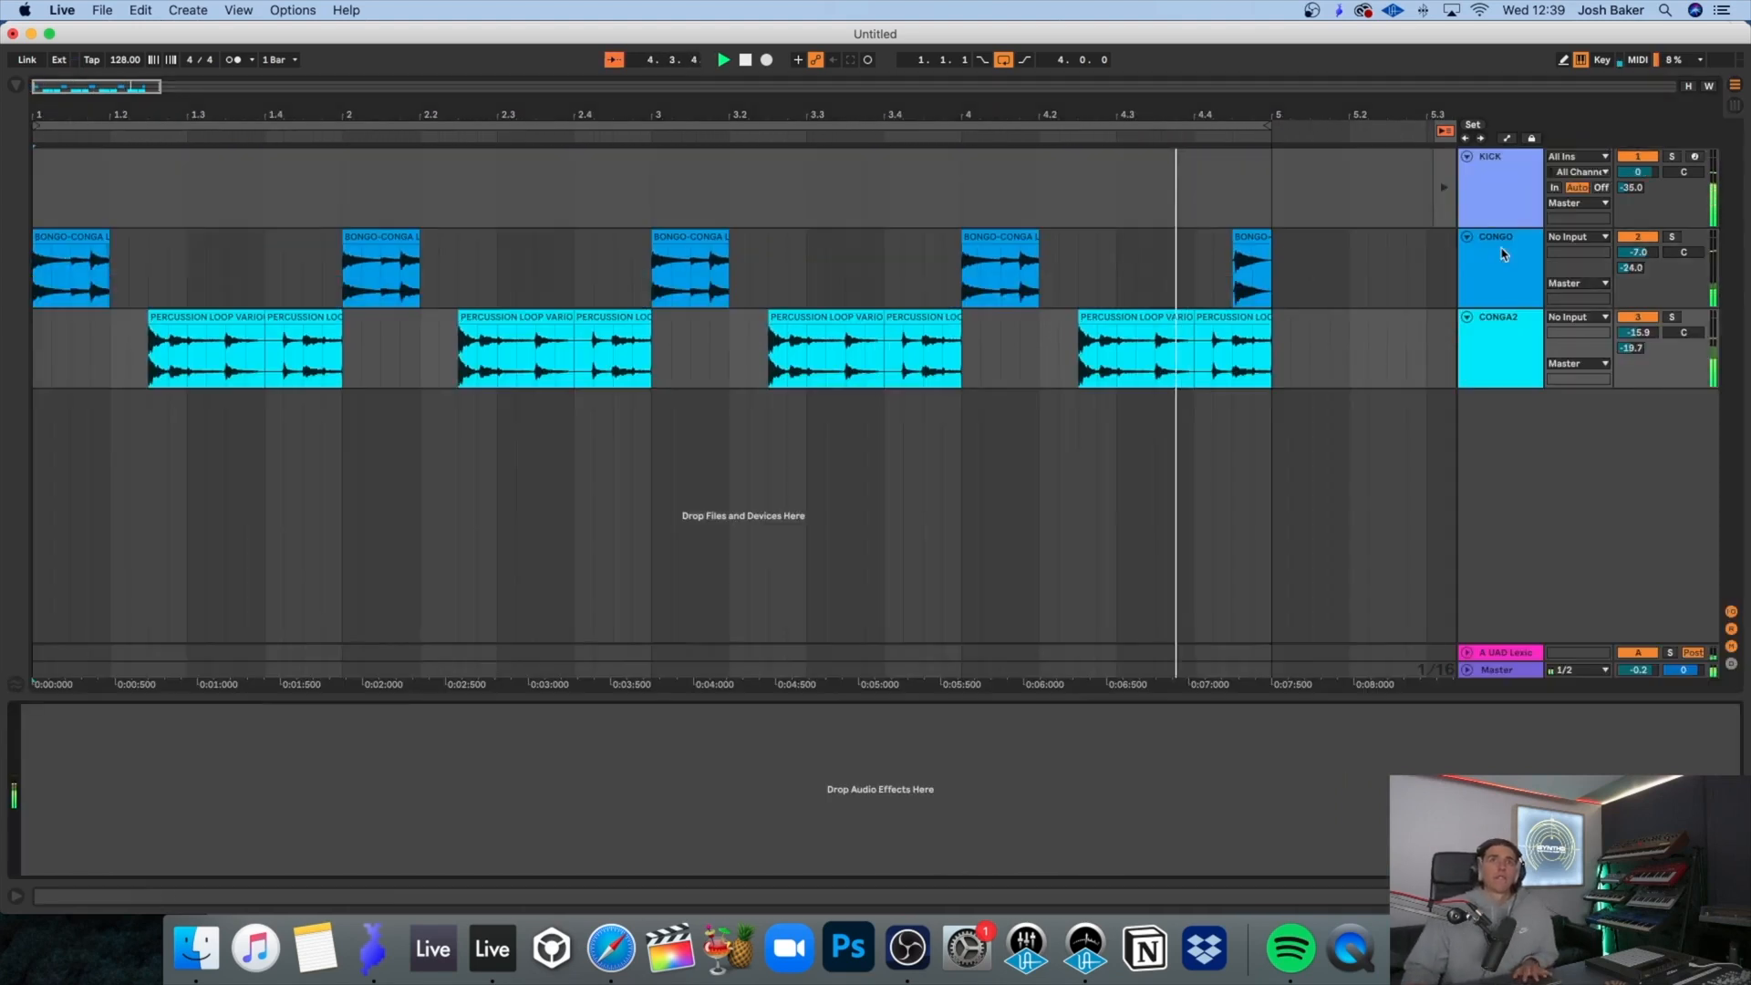
Step: Delete the short bongo clip from the end of bar 4 on CONGO and play the groove
{"action": "left_click", "coordinate": [1501, 190]}
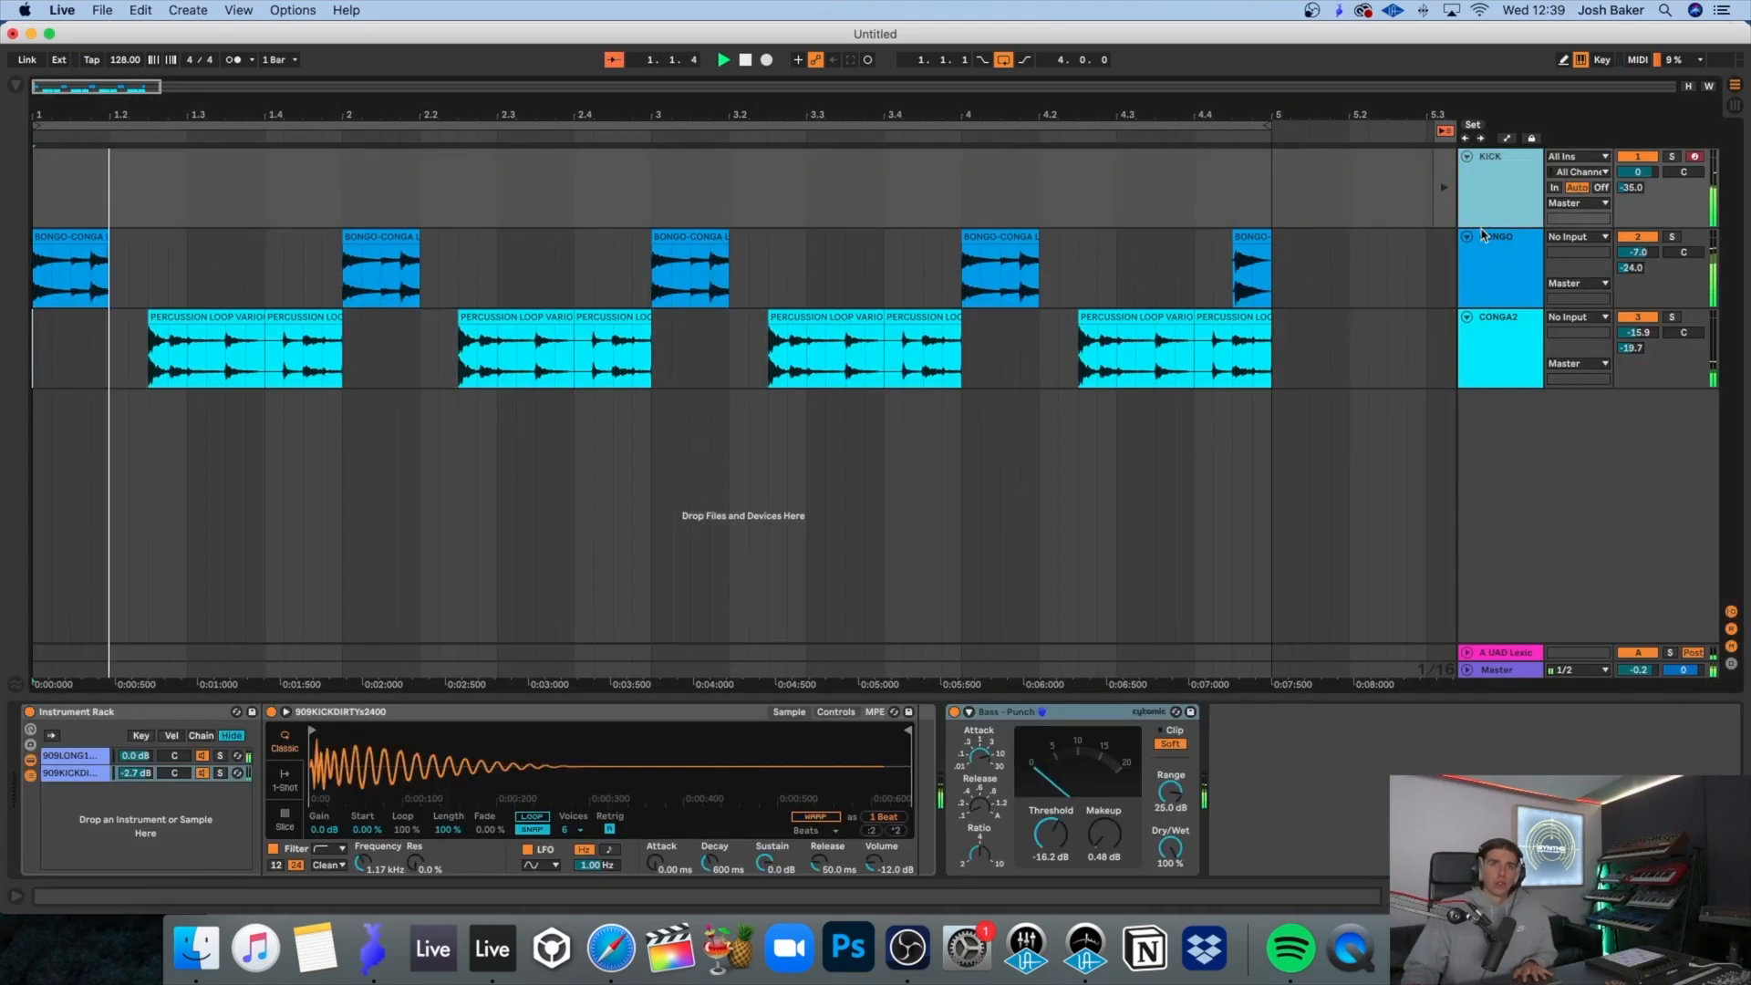
{"action": "left_click", "coordinate": [1251, 241]}
{"action": "left_click_drag", "start_coordinate": [1249, 241], "coordinate": [1075, 256]}
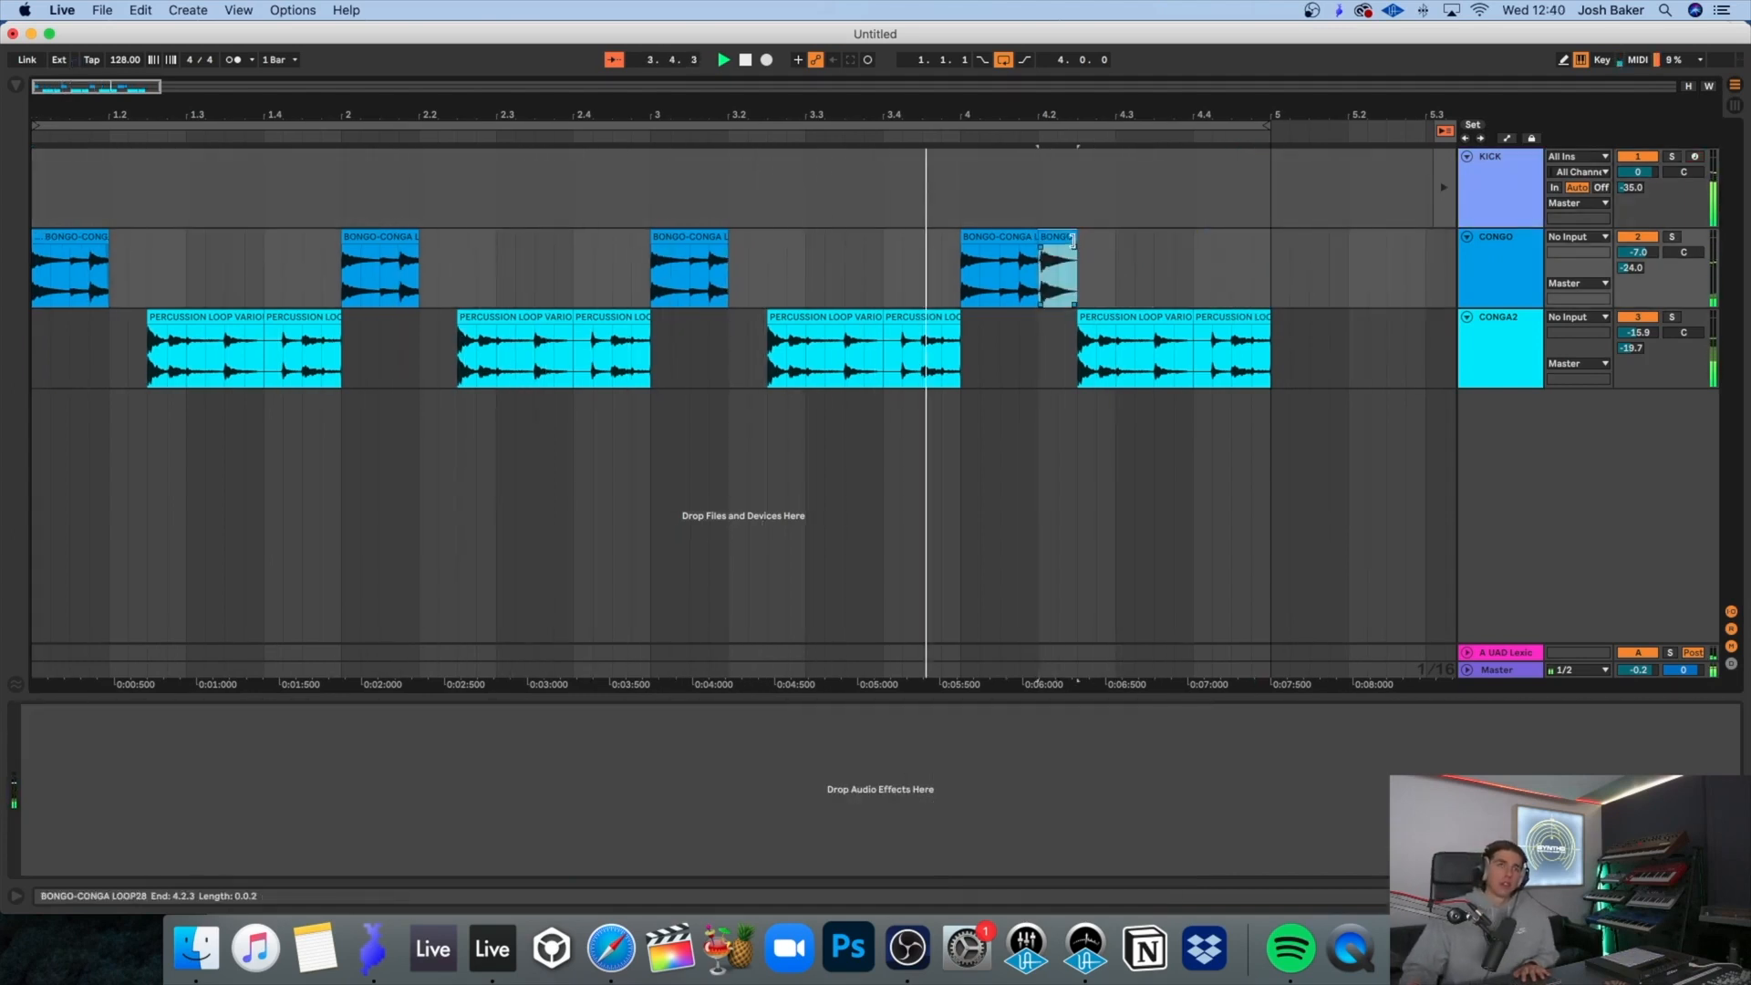
{"action": "key", "text": "Delete"}
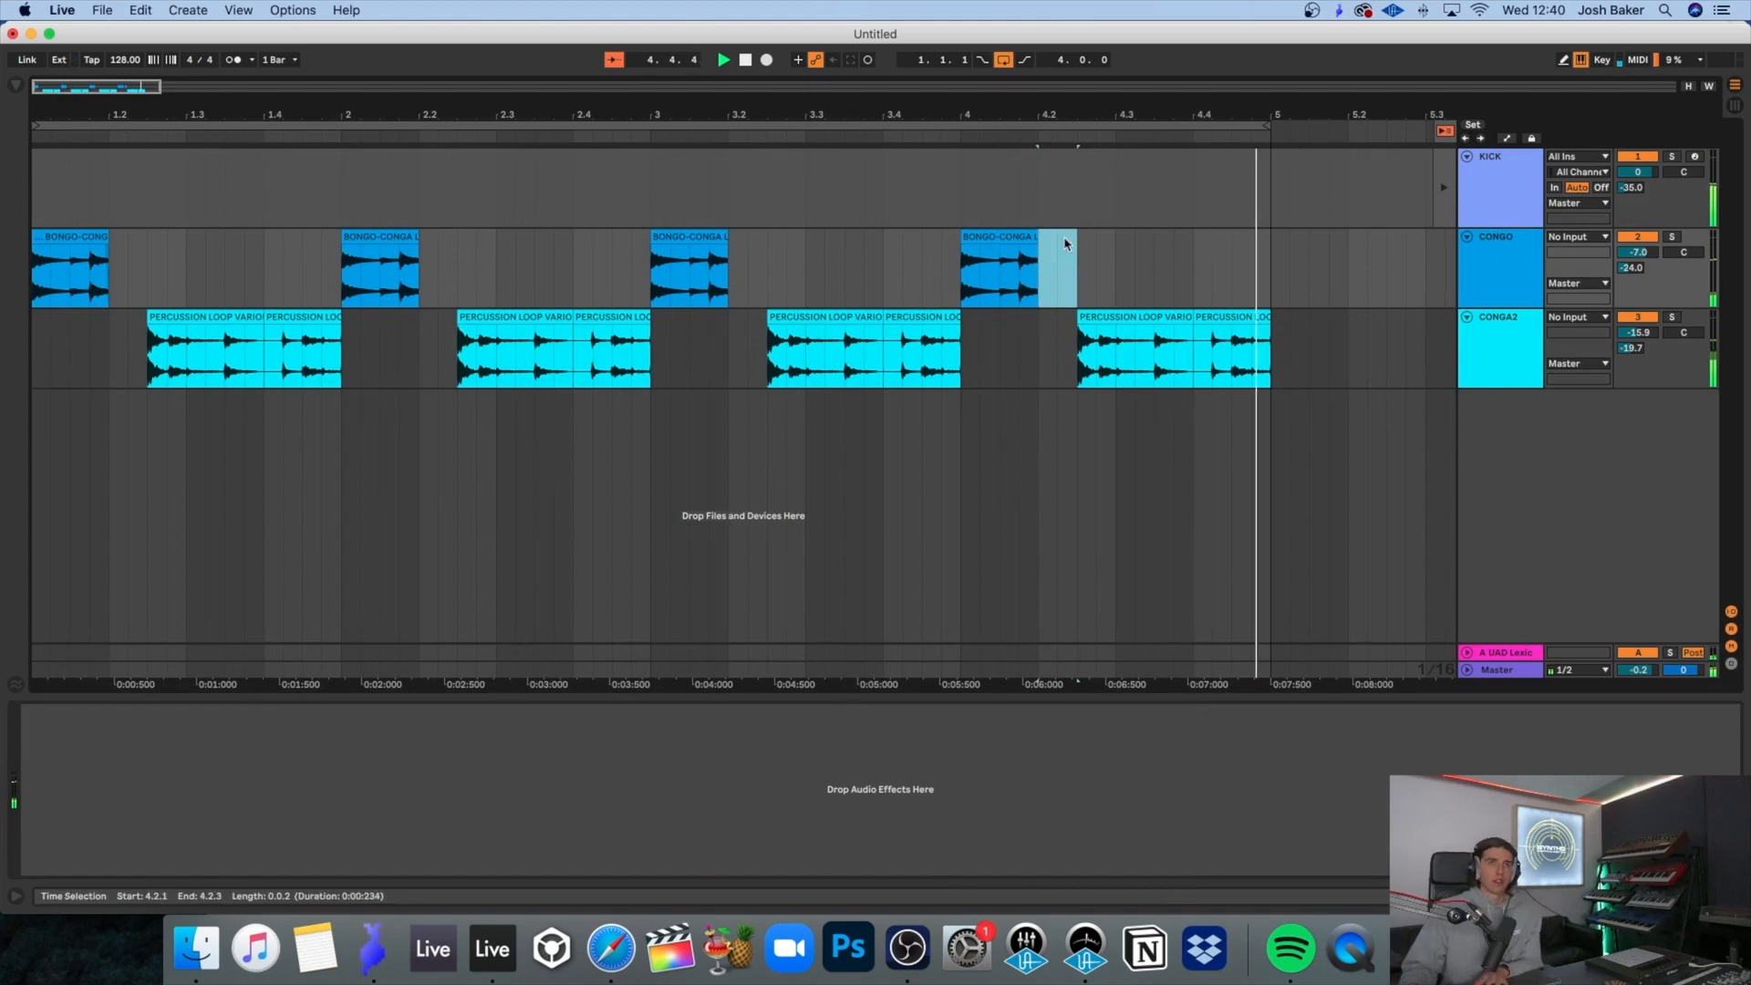
{"action": "key", "text": "space"}
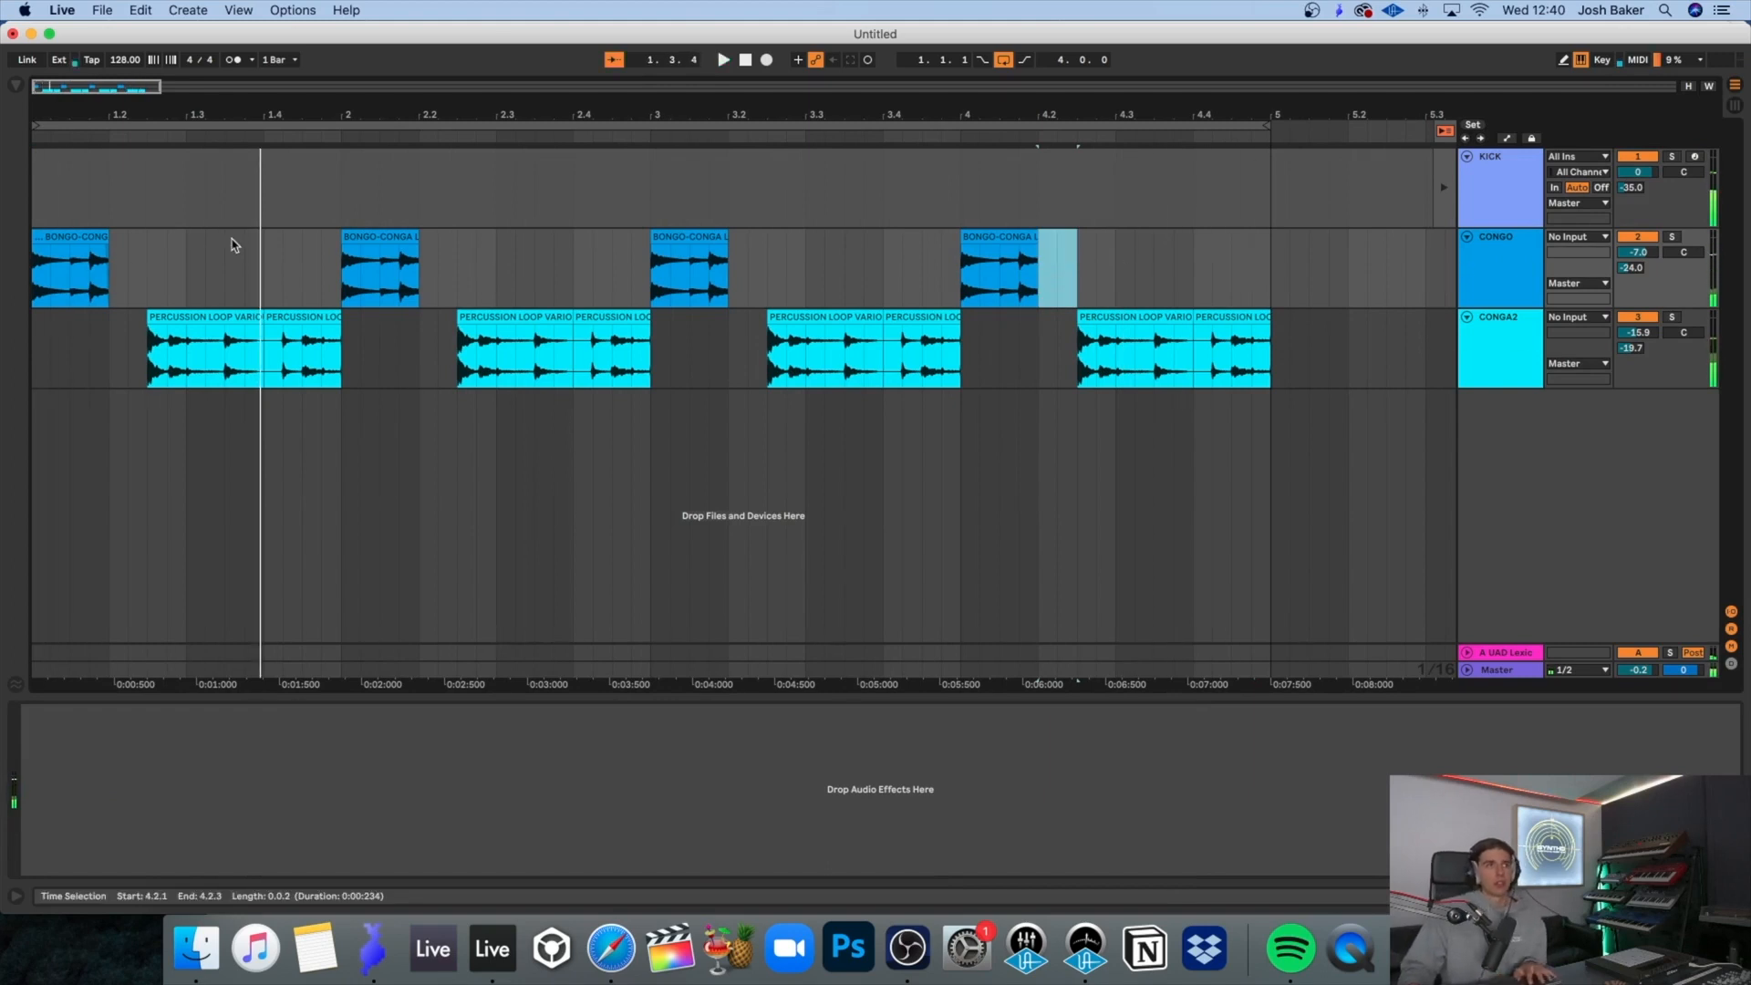
{"action": "left_click", "coordinate": [16, 85]}
{"action": "left_click", "coordinate": [321, 261]}
{"action": "key", "text": "Left"}
{"action": "key", "text": "Left"}
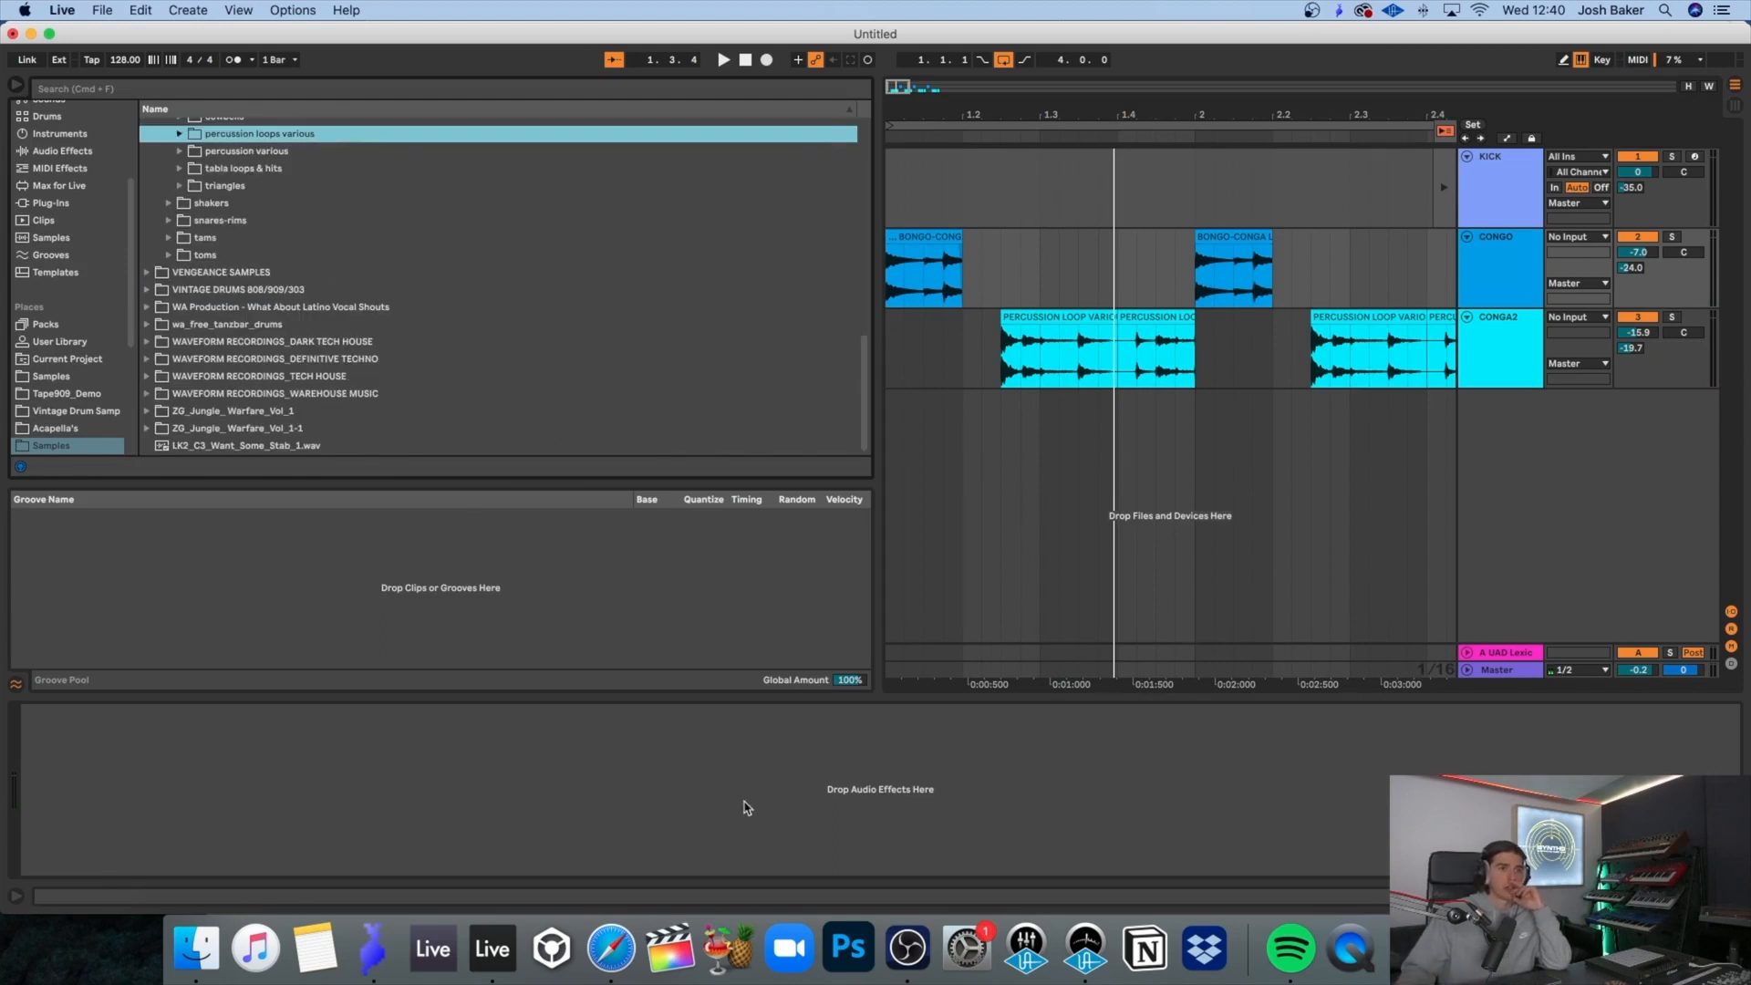
Step: Switch to Safari and listen to several passages of the reference track "Peace Division - Do you see me" on YouTube
{"action": "left_click", "coordinate": [617, 954]}
{"action": "left_click", "coordinate": [465, 603]}
{"action": "left_click", "coordinate": [362, 754]}
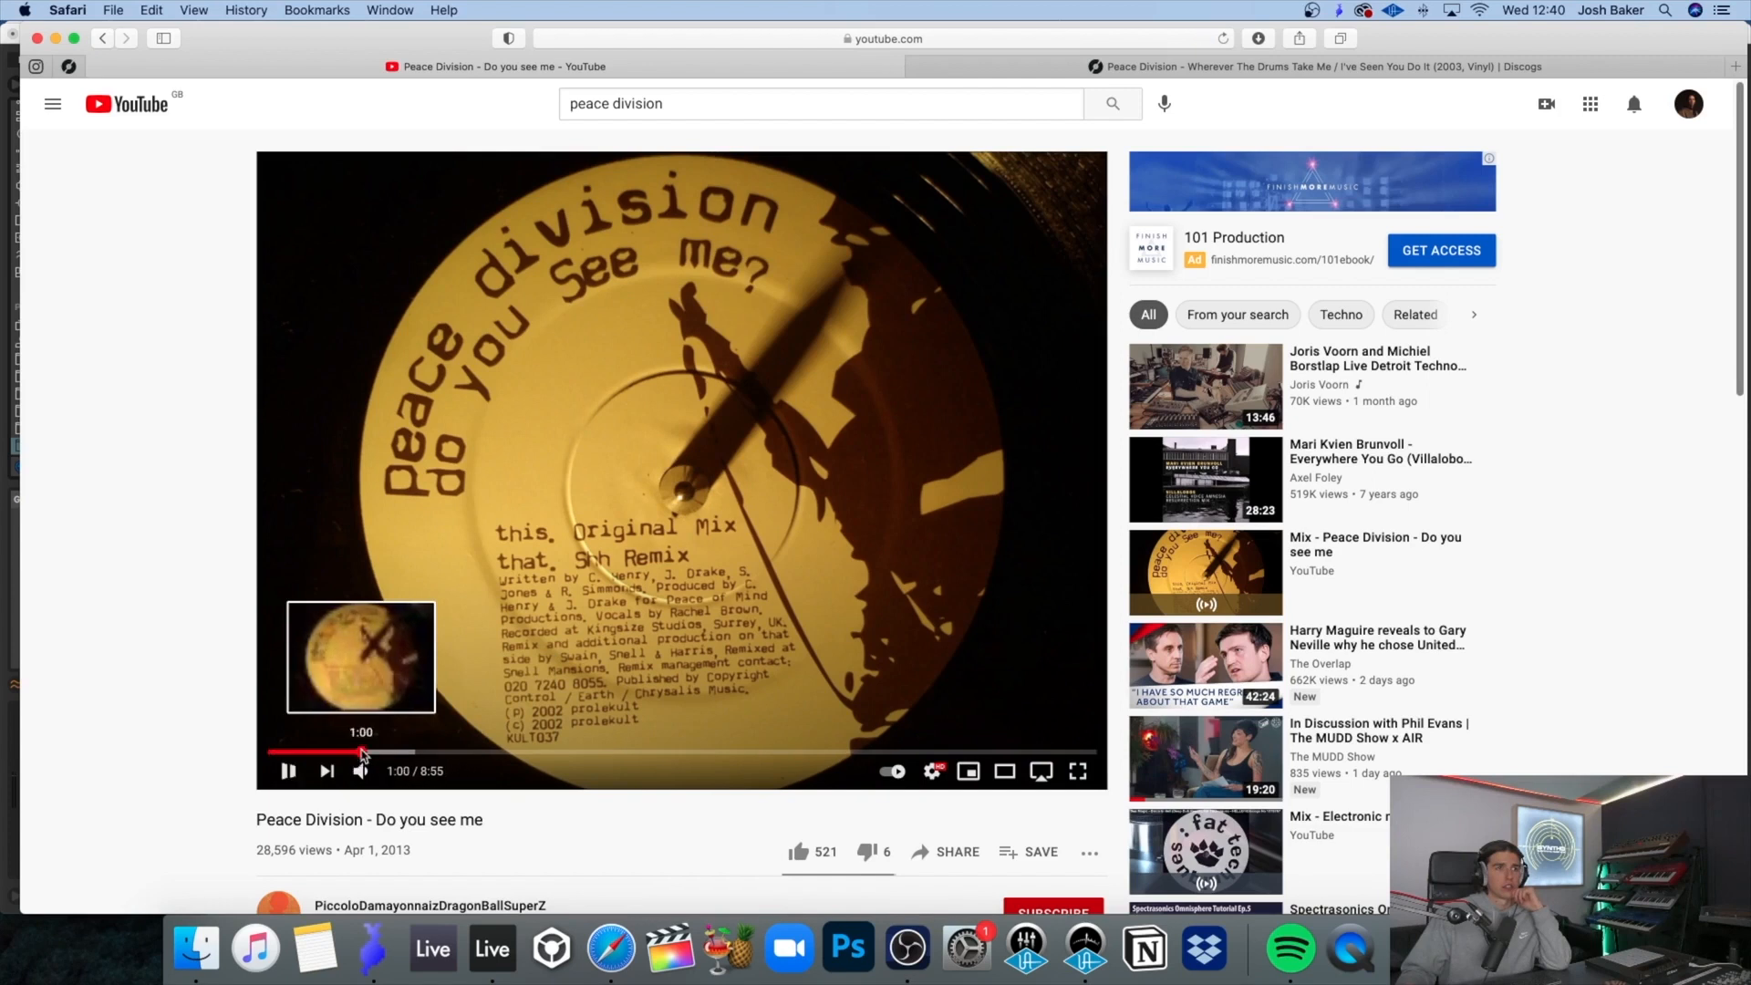
{"action": "left_click", "coordinate": [426, 754]}
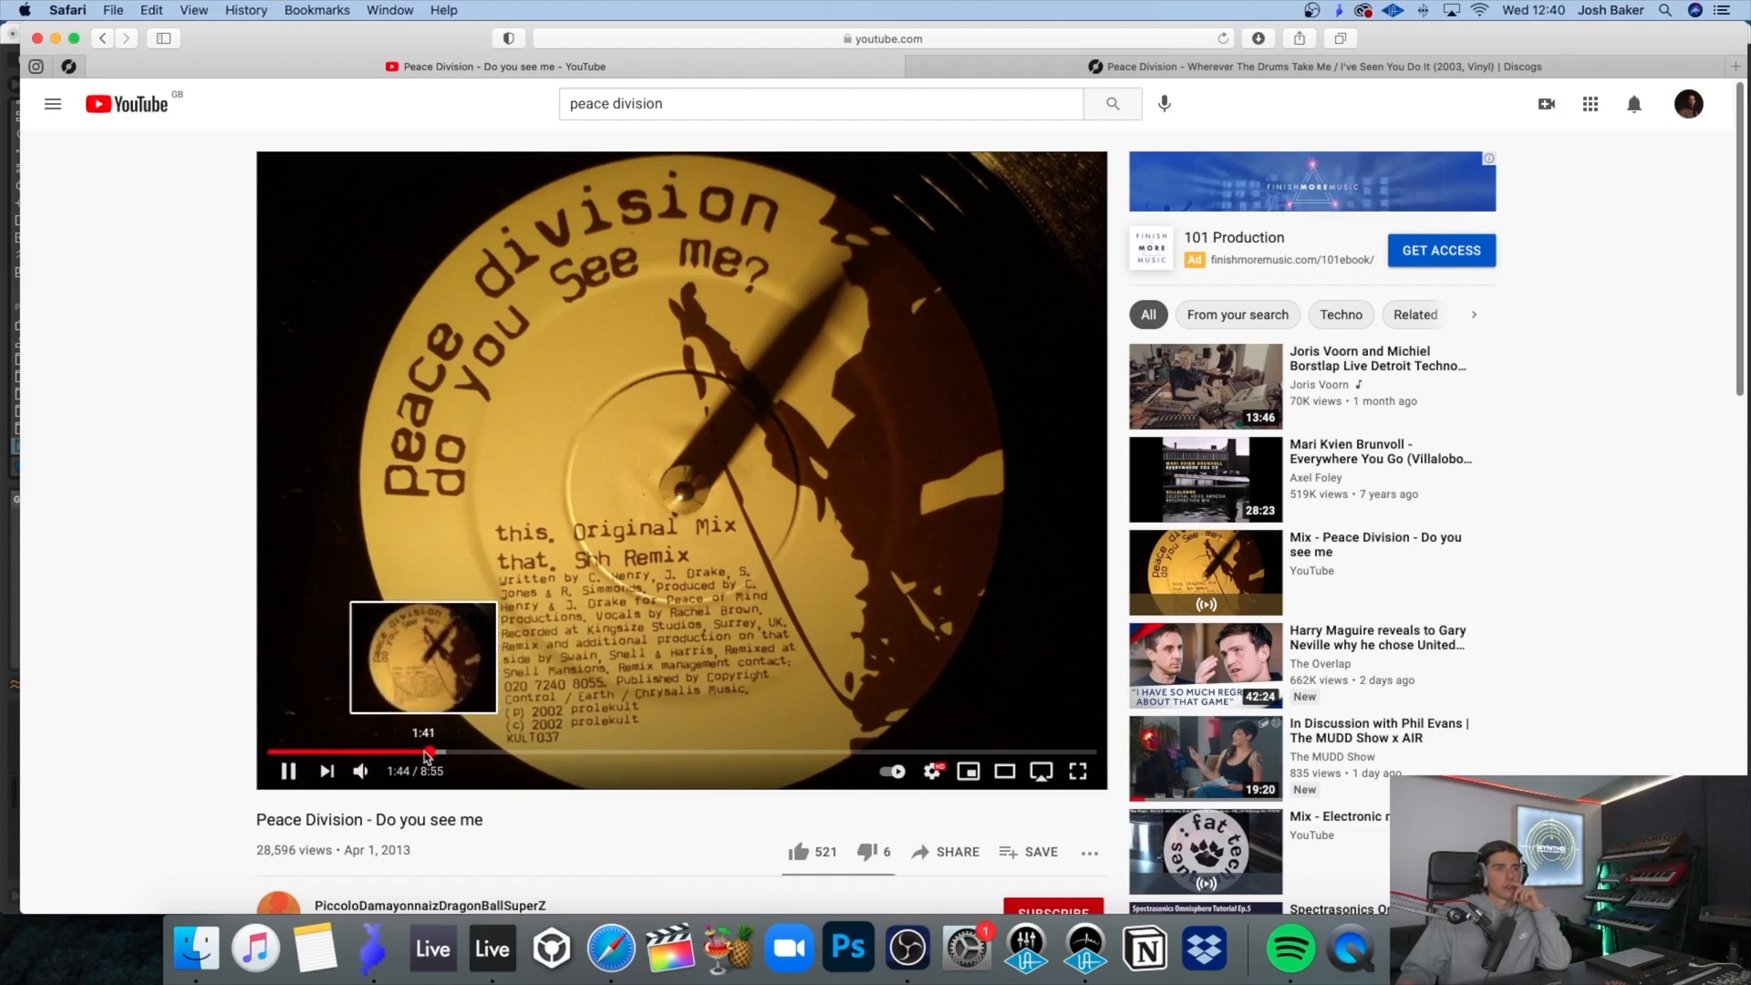
{"action": "left_click", "coordinate": [598, 752]}
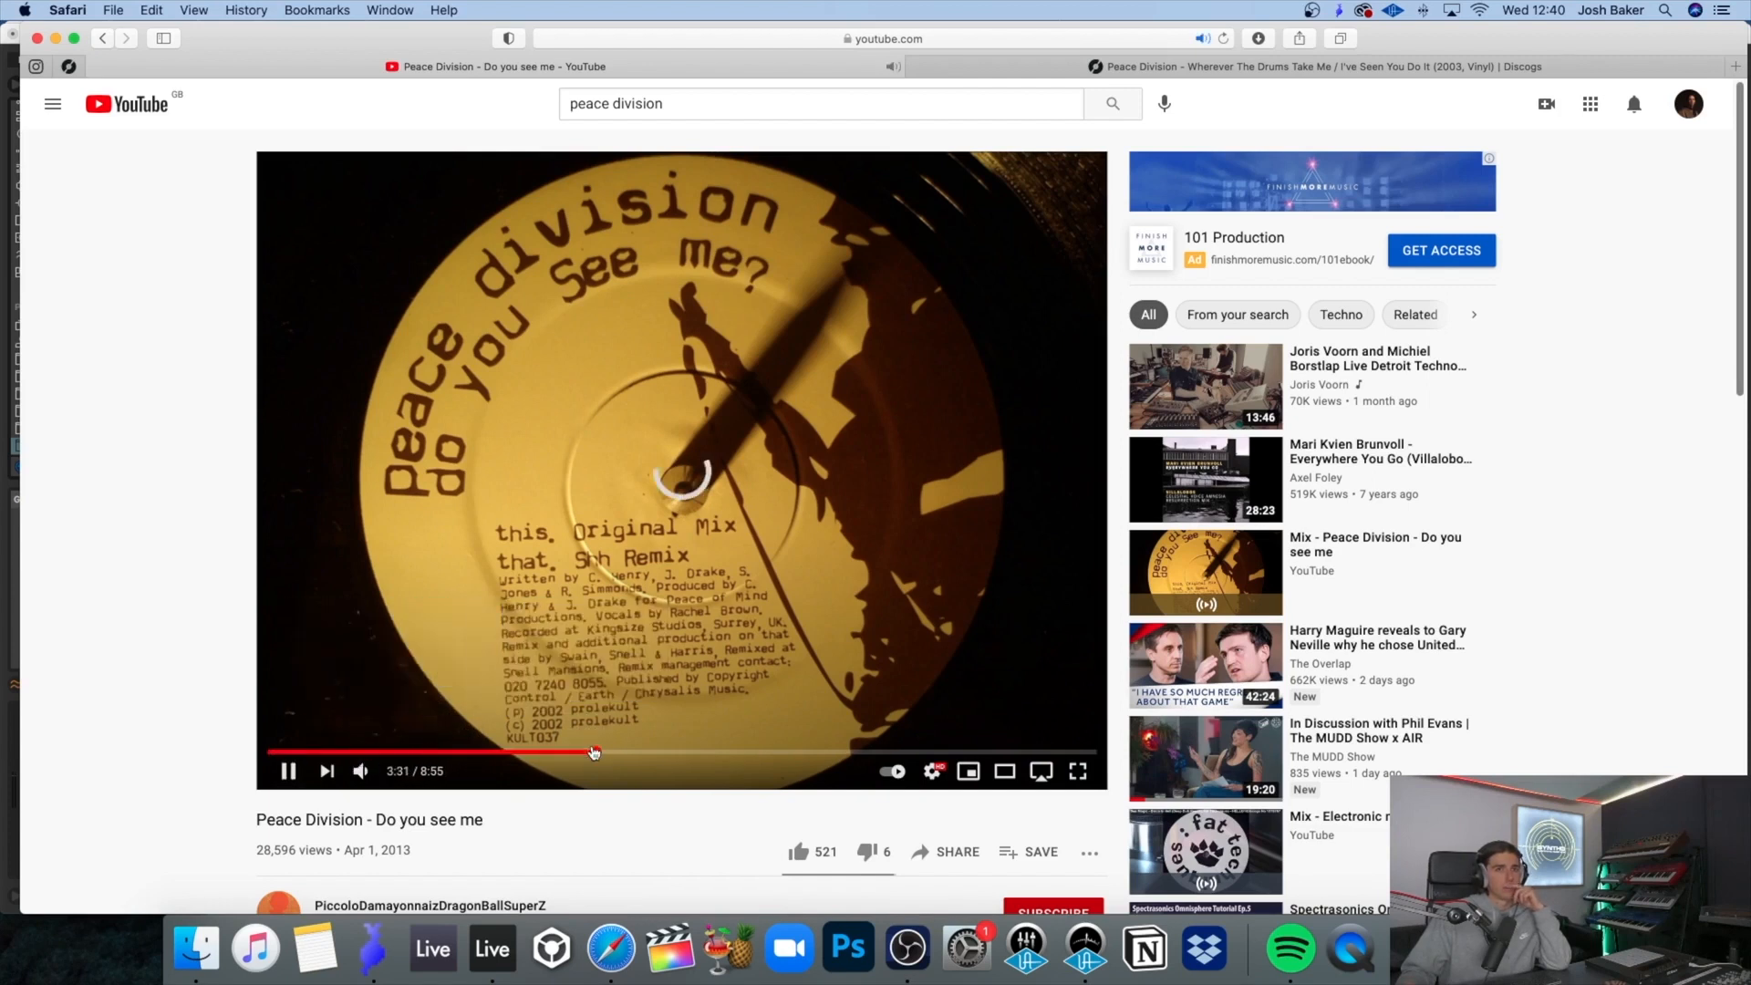
{"action": "left_click", "coordinate": [676, 750]}
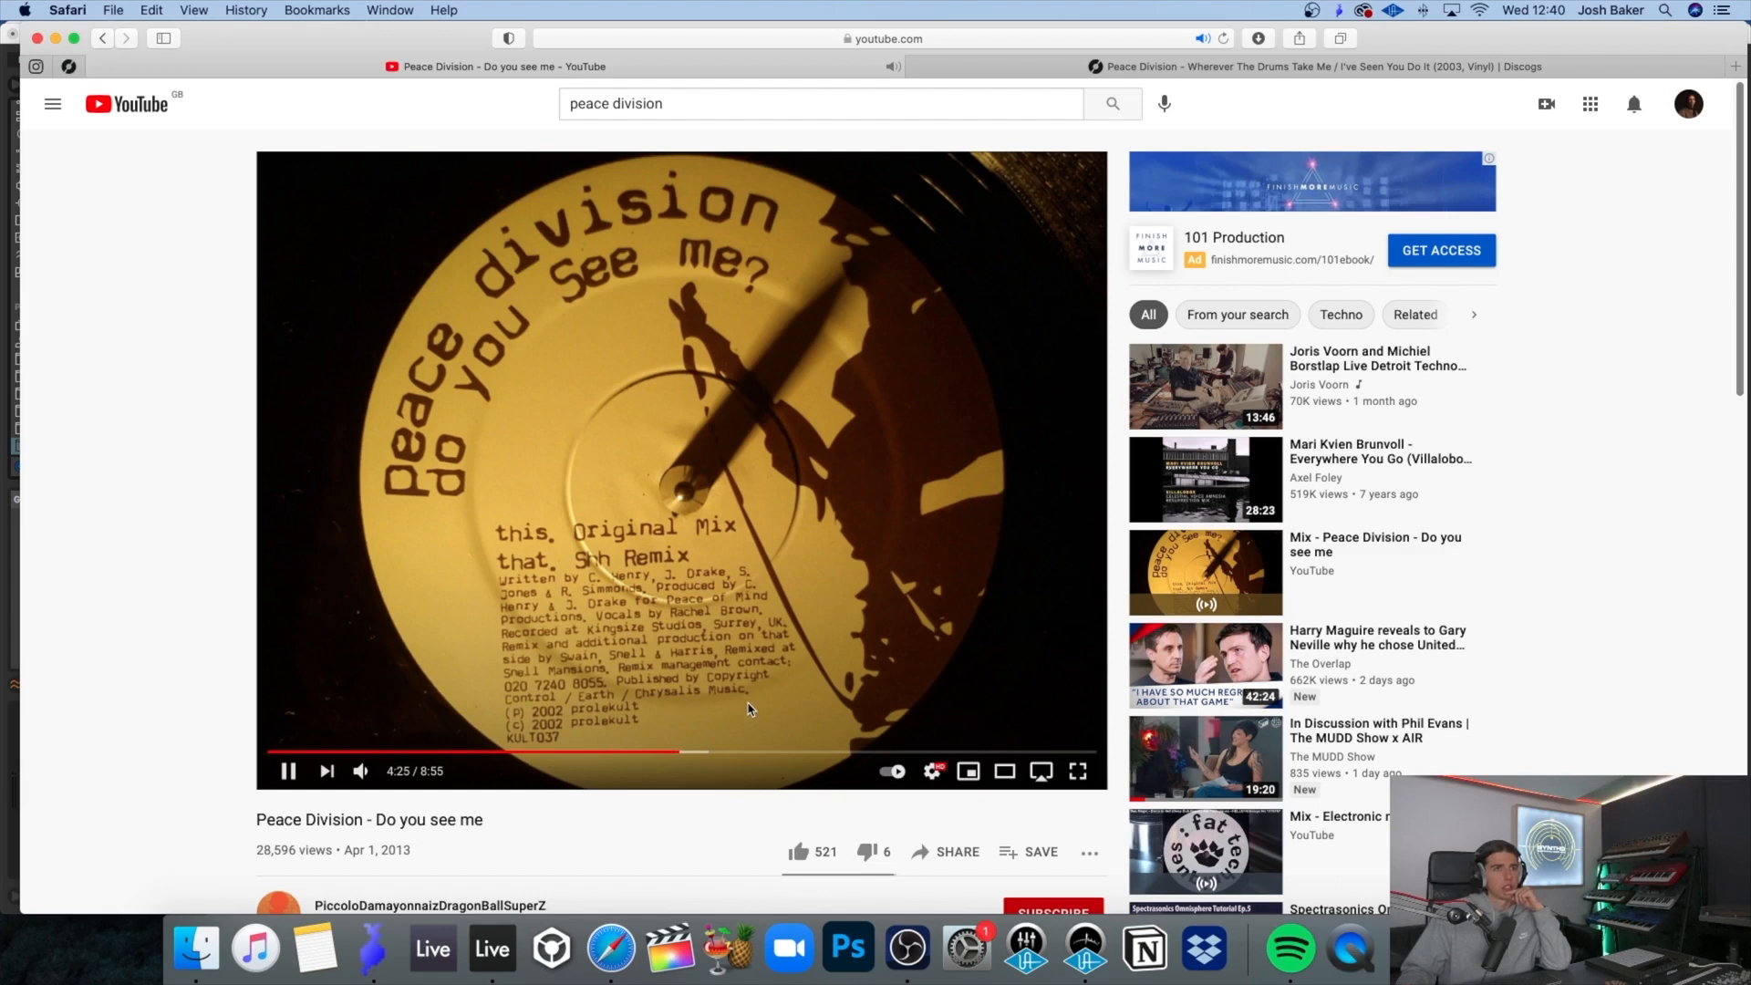
{"action": "scroll", "coordinate": [767, 705], "scroll_direction": "down", "scroll_amount": 2}
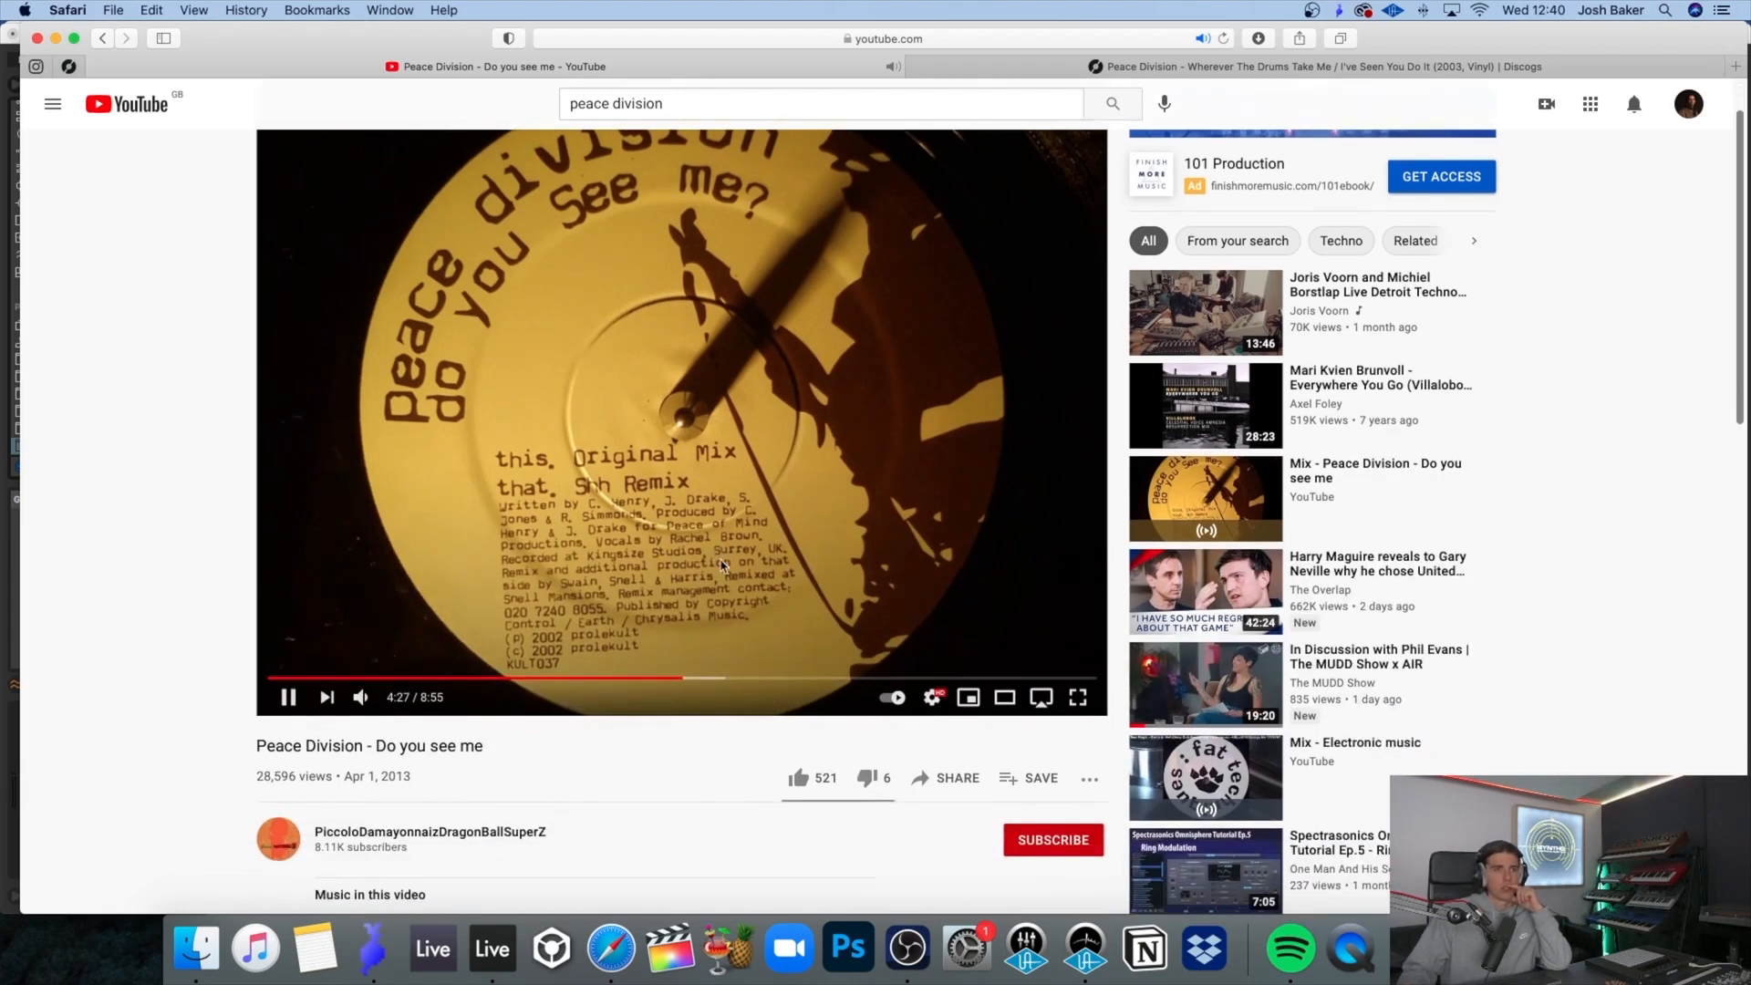
{"action": "left_click", "coordinate": [736, 580]}
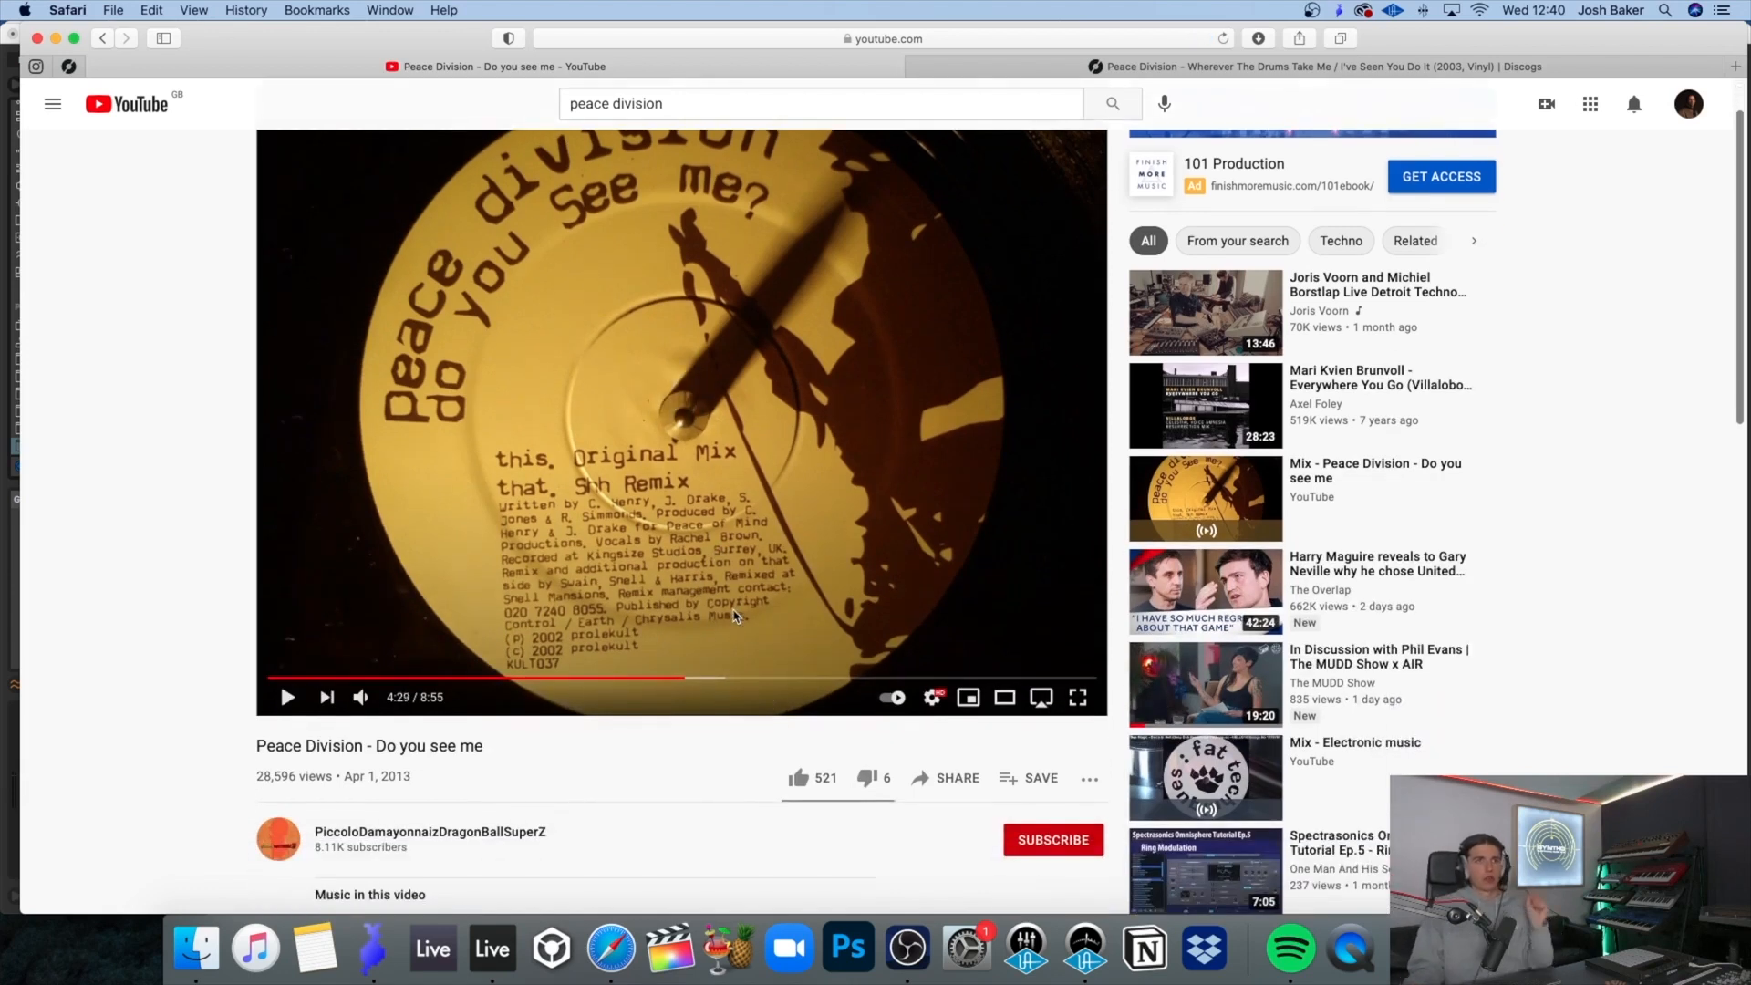
{"action": "scroll", "coordinate": [685, 561], "scroll_direction": "down", "scroll_amount": 10}
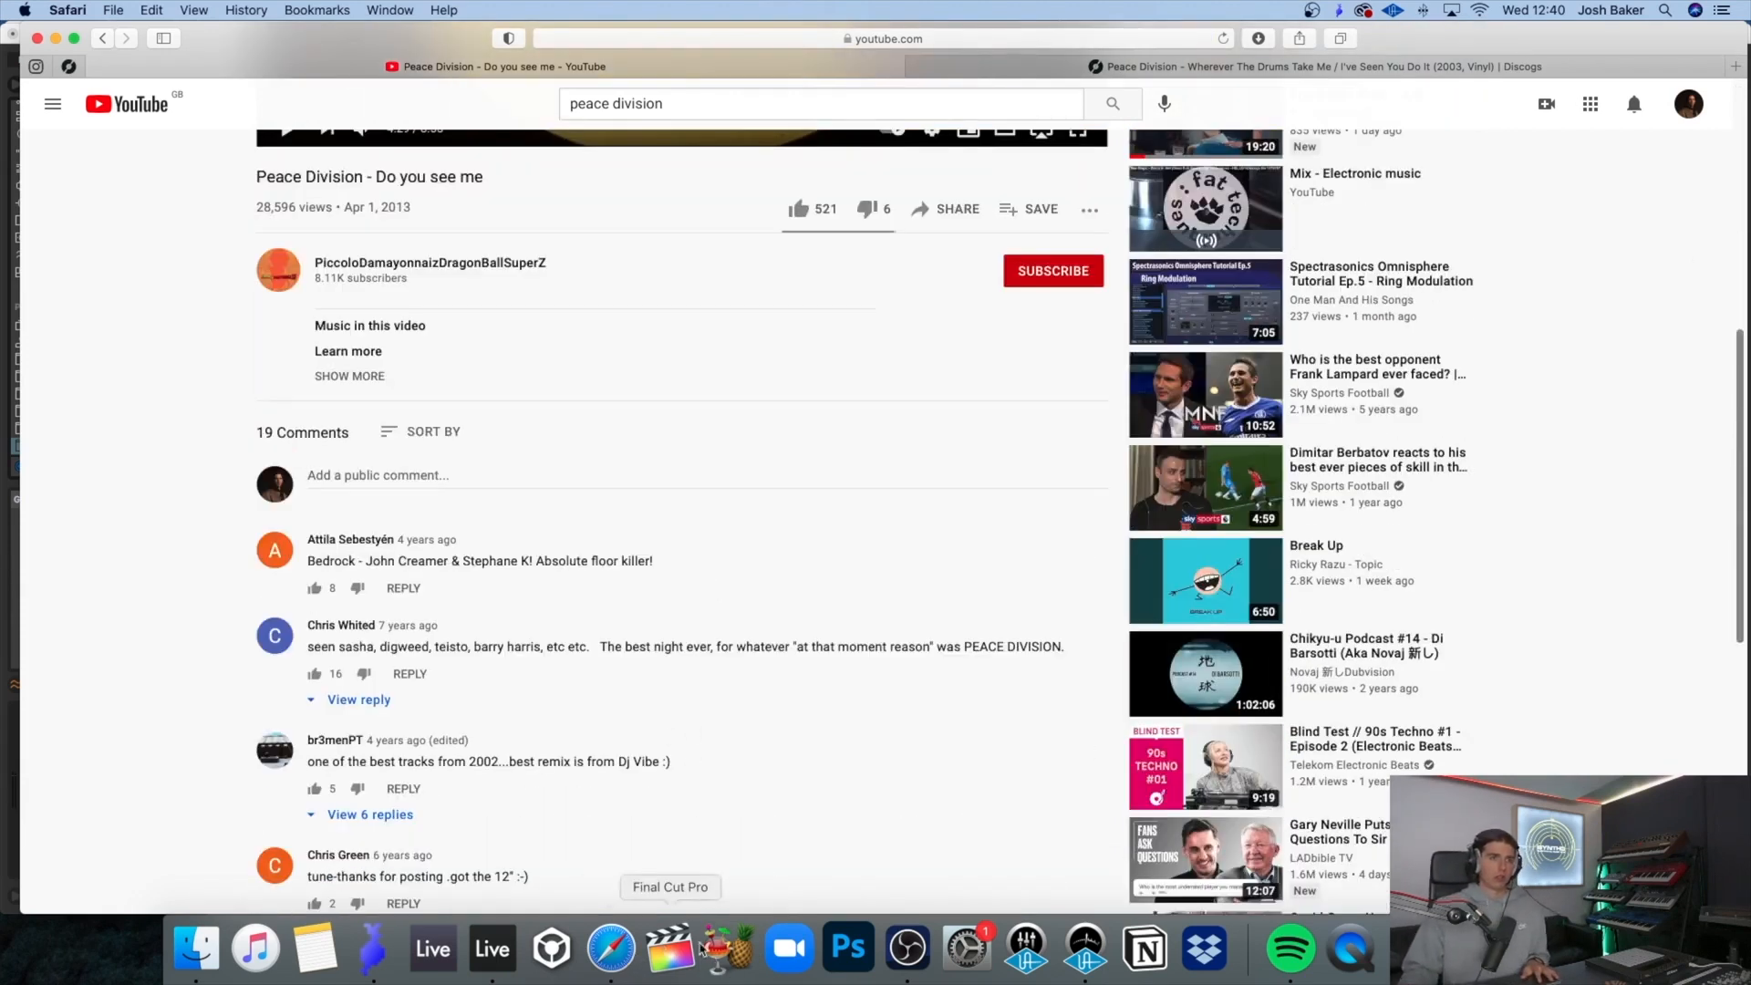
Step: Switch back to Ableton Live, hide the browser and play the four-bar groove from the start
{"action": "left_click", "coordinate": [493, 949]}
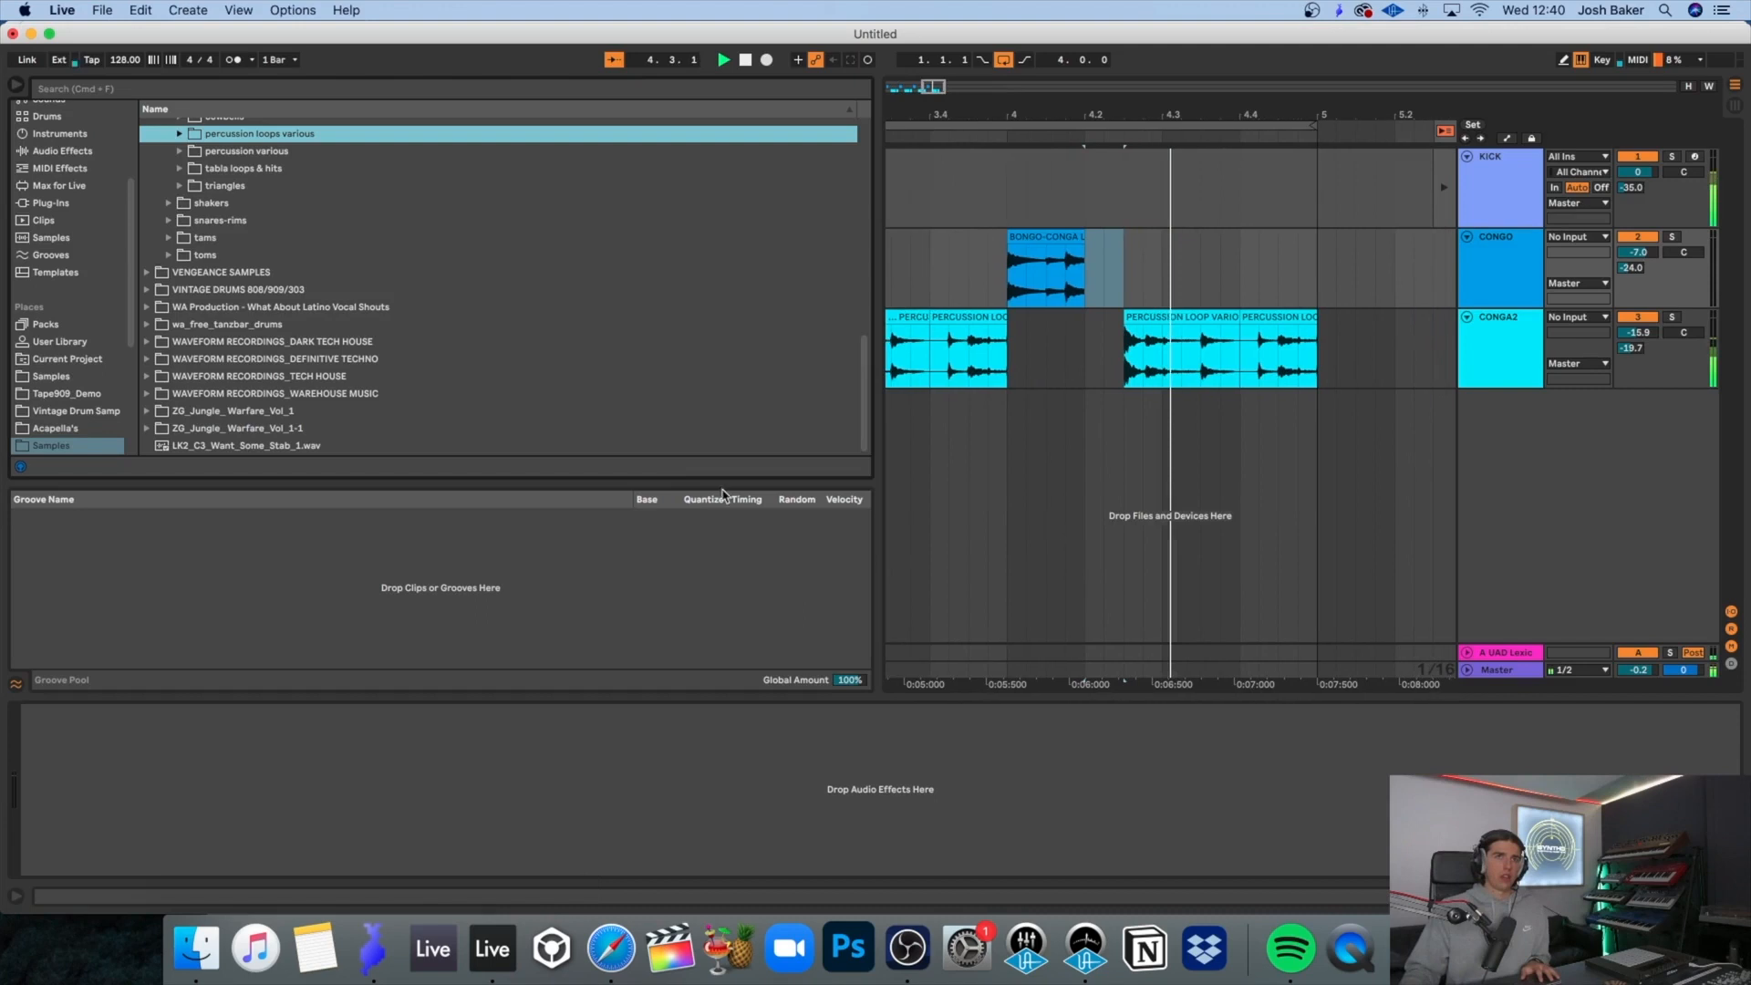
{"action": "left_click", "coordinate": [15, 85]}
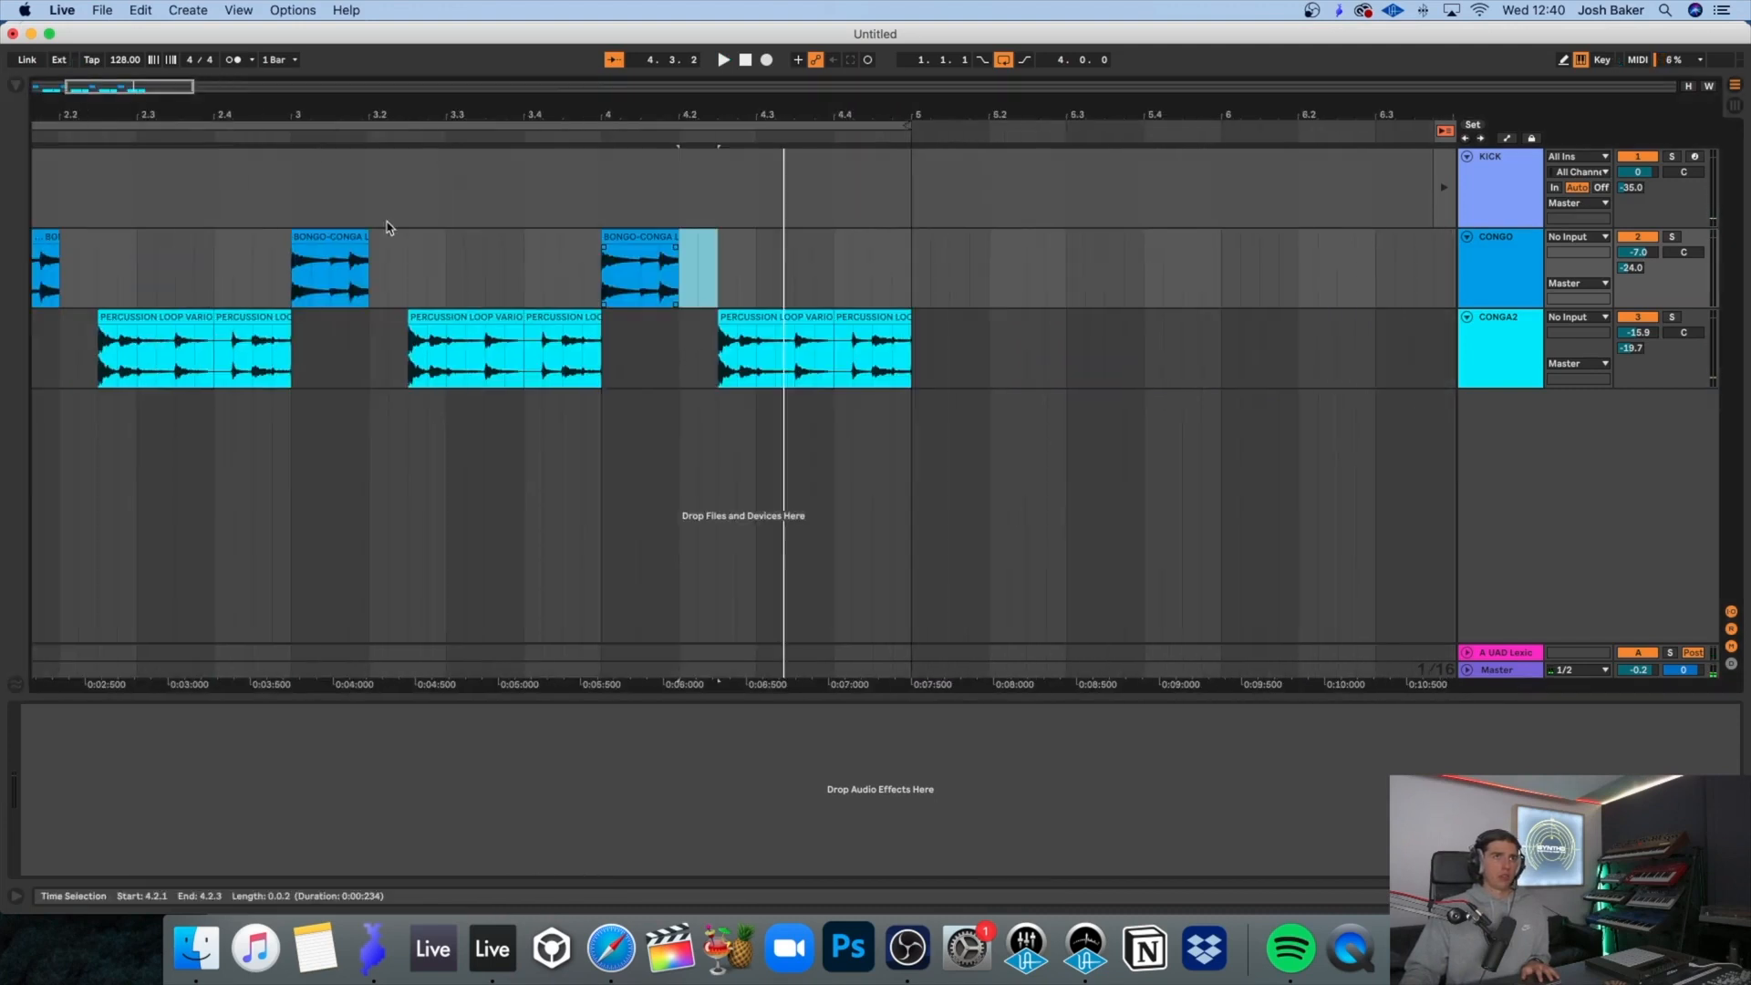
{"action": "key", "text": "space"}
{"action": "key", "text": "space"}
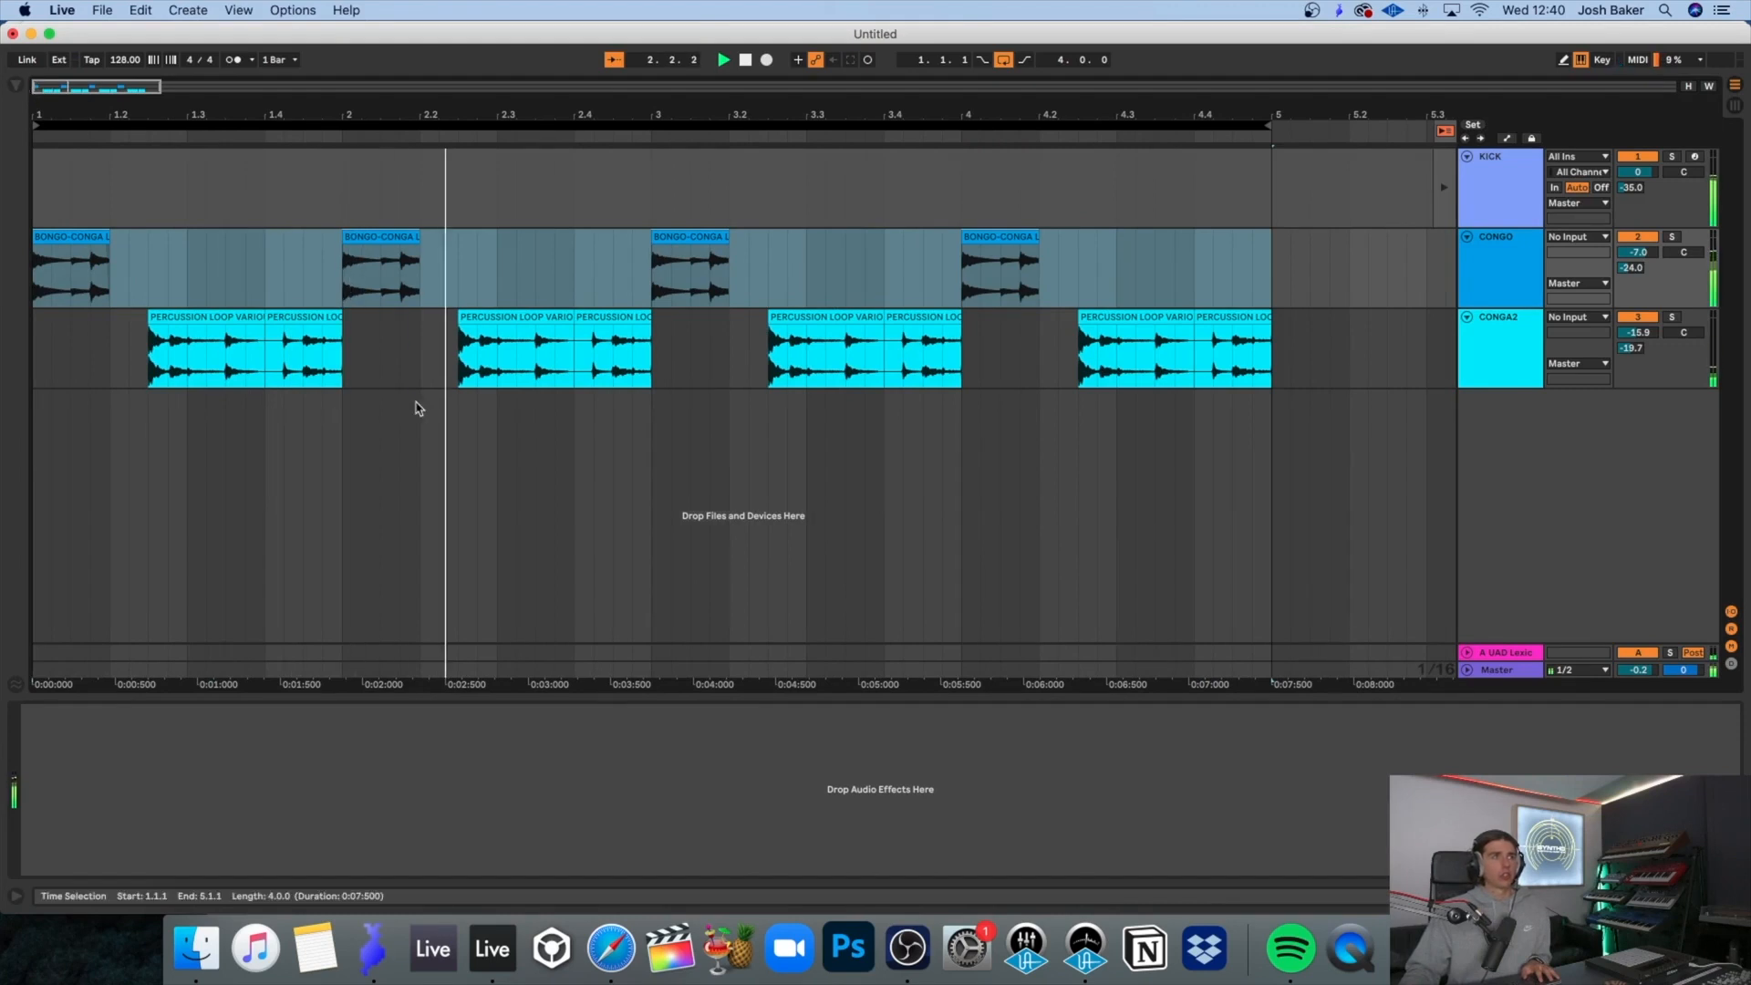
Step: Shorten the percussion clip at 1.4.1 on CONGA2 to end at 1.4.4 and play the groove from the start
{"action": "left_click", "coordinate": [362, 369]}
{"action": "key", "text": "space"}
{"action": "left_click_drag", "start_coordinate": [307, 115], "coordinate": [380, 321]}
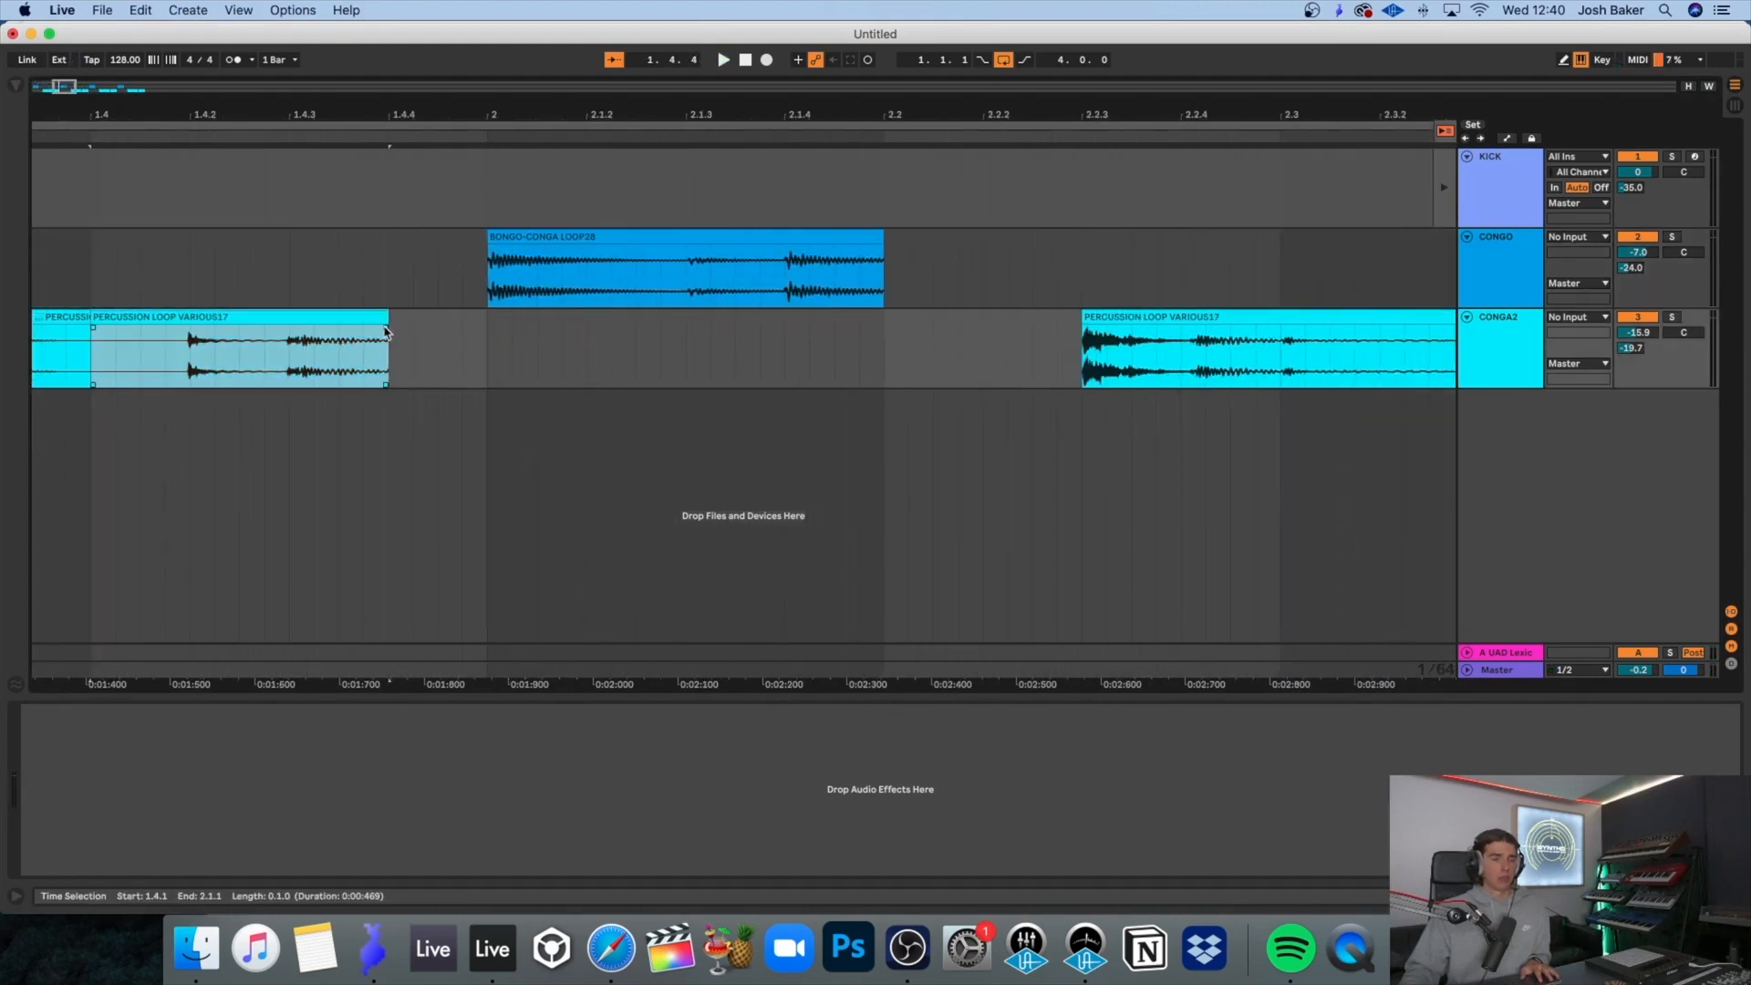
{"action": "key", "text": "minus"}
{"action": "key", "text": "minus"}
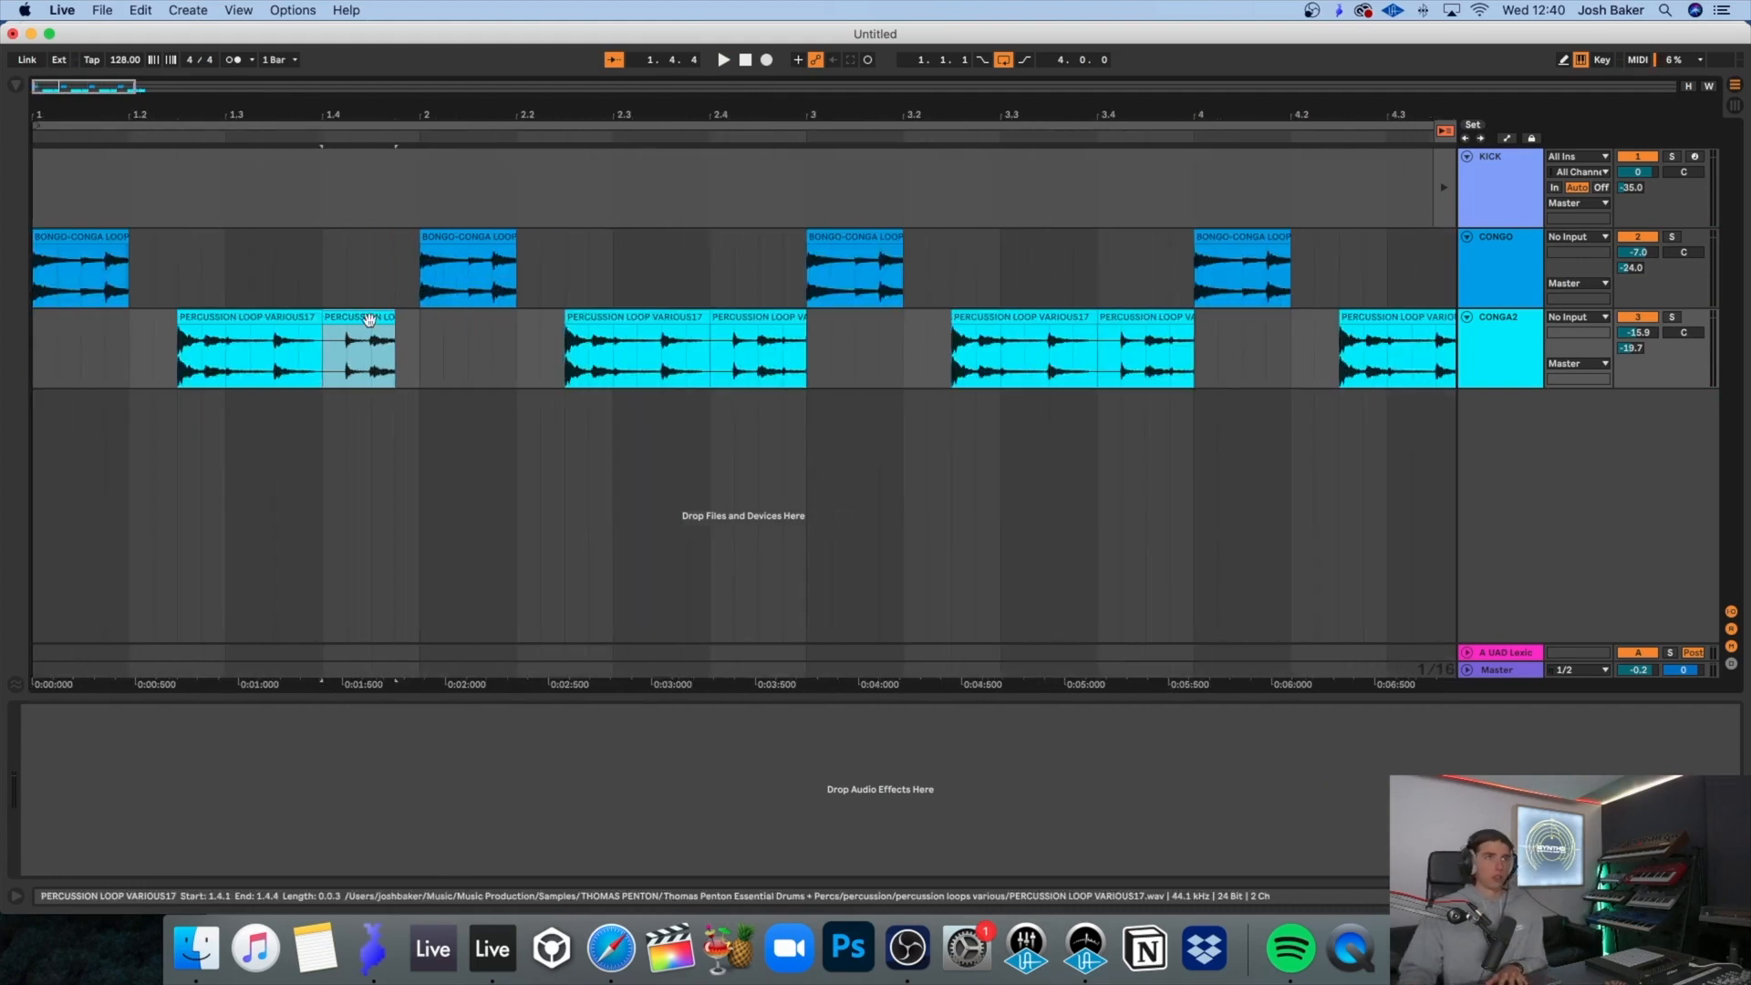
{"action": "left_click", "coordinate": [81, 231]}
{"action": "key", "text": "space"}
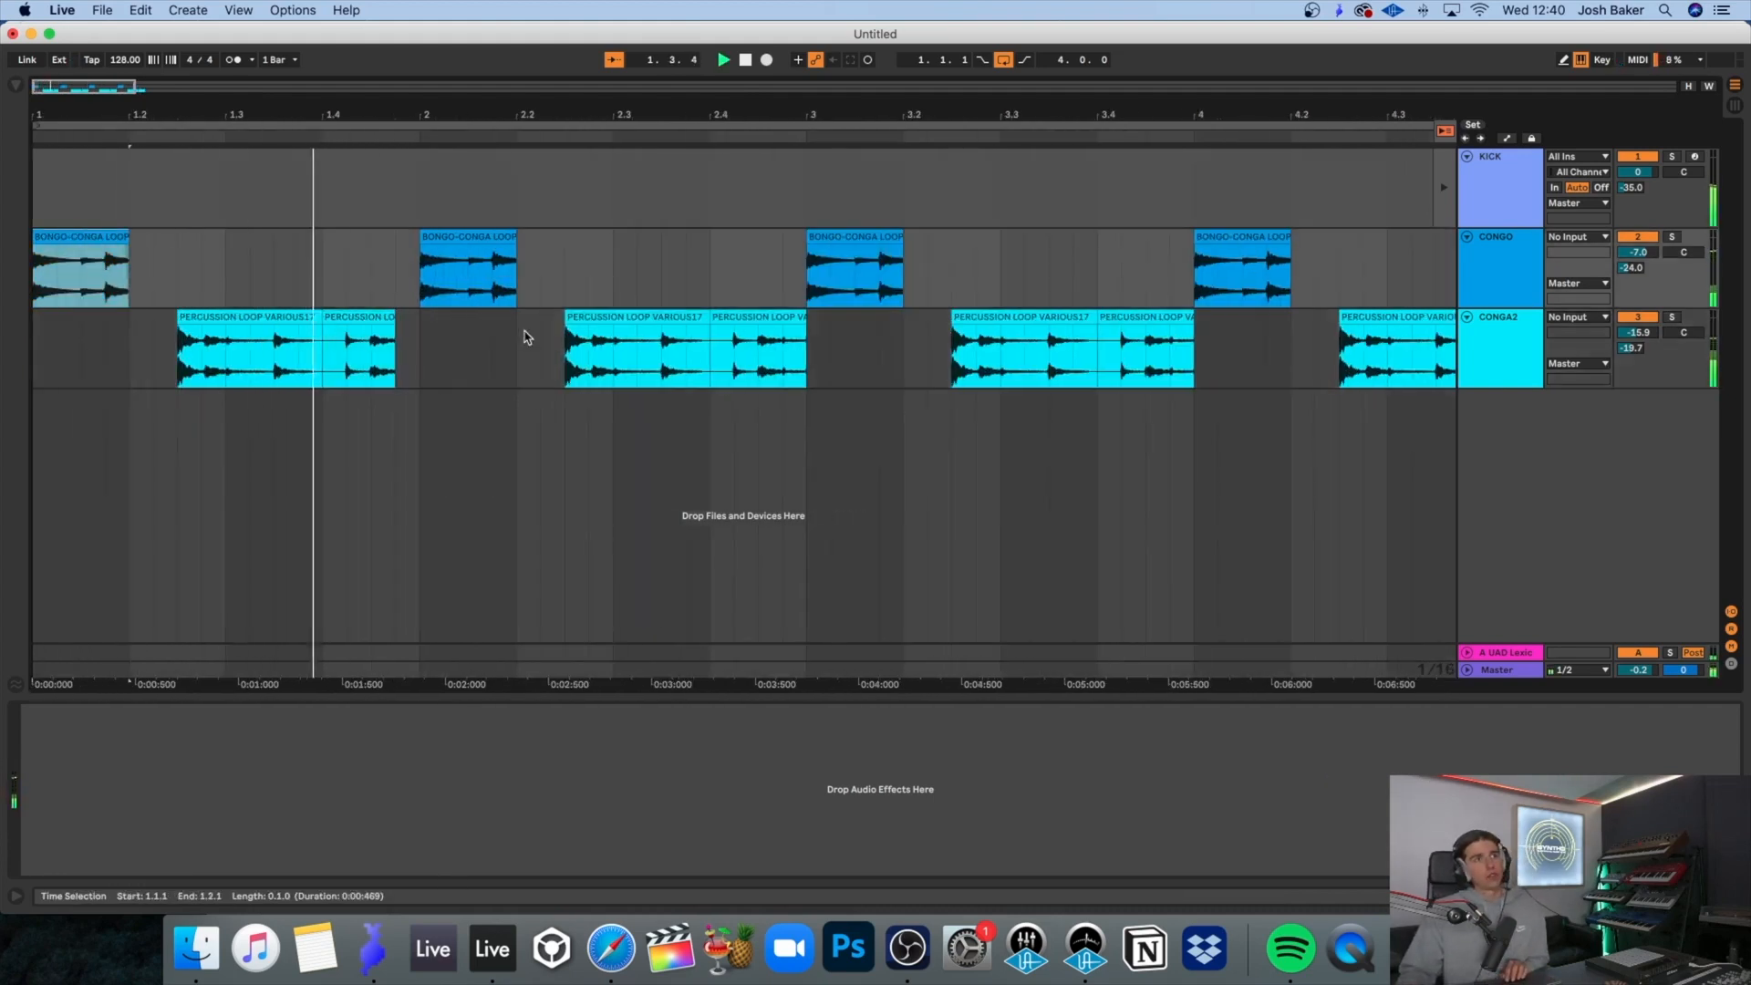
Step: Trim the percussion clip at 1.4.1 further so it ends at 1.4.3 and replay the groove
{"action": "key", "text": "space"}
{"action": "left_click", "coordinate": [391, 319]}
{"action": "left_click_drag", "start_coordinate": [395, 319], "coordinate": [371, 319]}
{"action": "left_click", "coordinate": [37, 342]}
{"action": "key", "text": "space"}
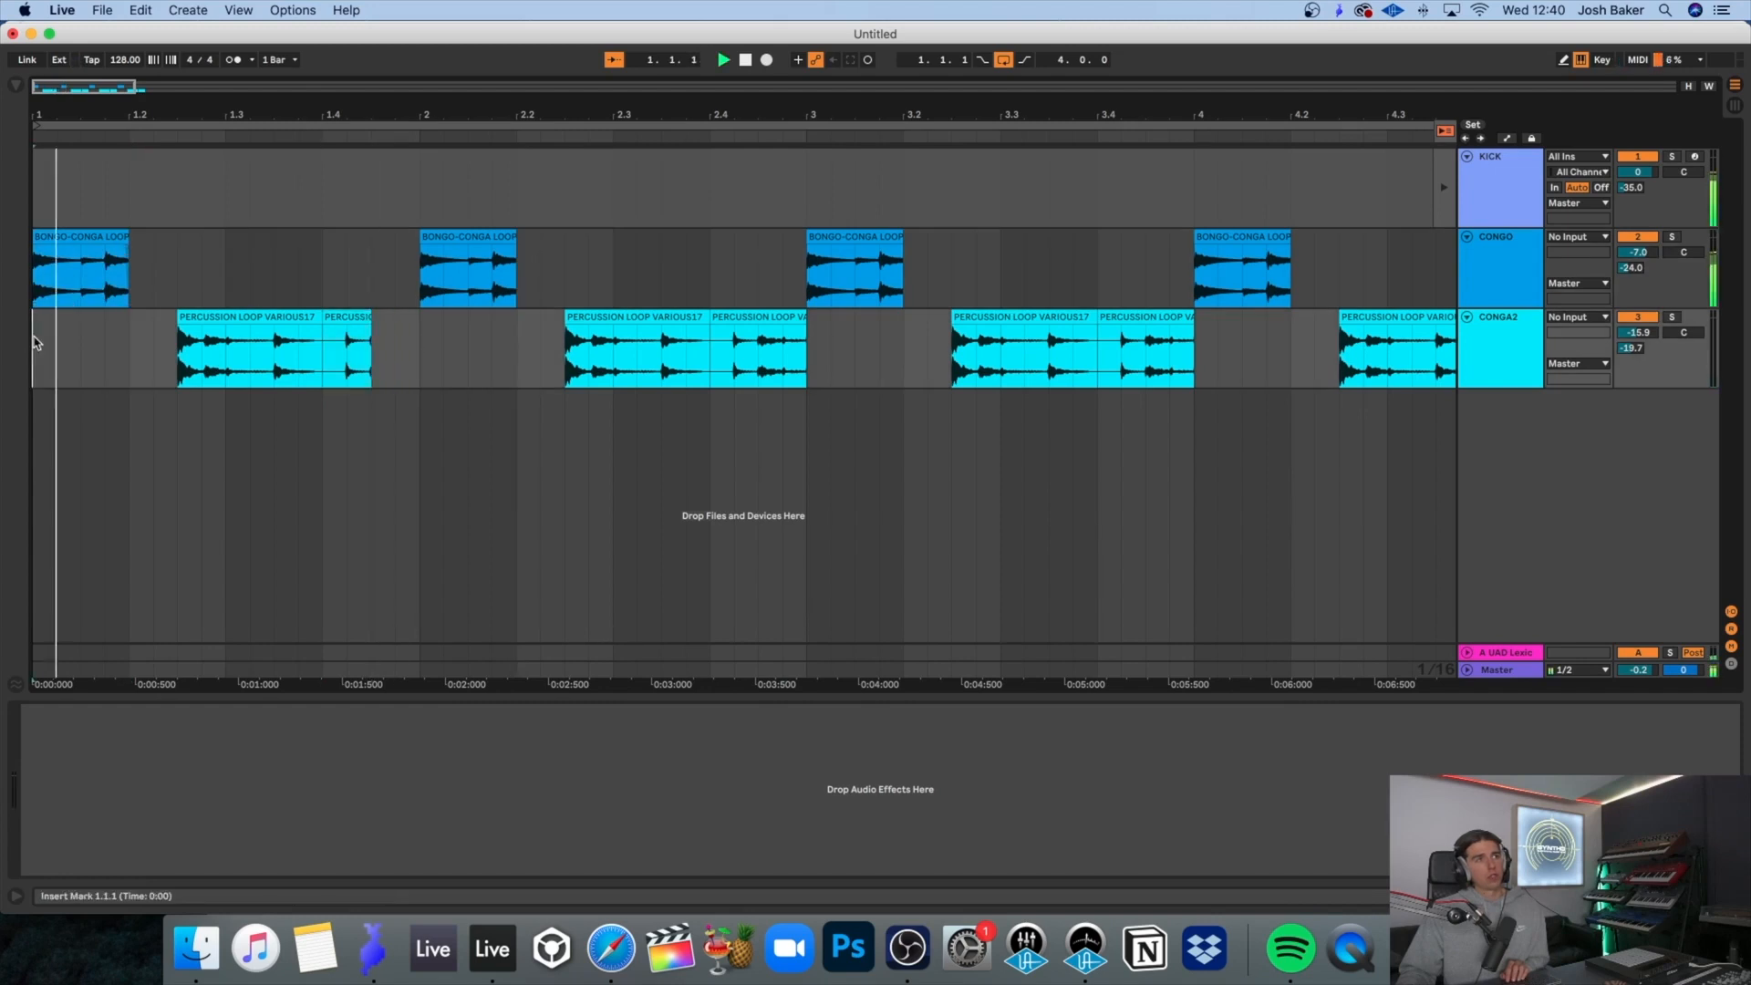
Step: Delete the percussion clips at 1.4.1 and 3.4.1 on CONGA2 and audition the groove from the start
{"action": "left_click", "coordinate": [339, 320]}
{"action": "key", "text": "space"}
{"action": "key", "text": "Delete"}
{"action": "left_click", "coordinate": [39, 352]}
{"action": "key", "text": "space"}
{"action": "left_click", "coordinate": [1166, 334]}
{"action": "key", "text": "Delete"}
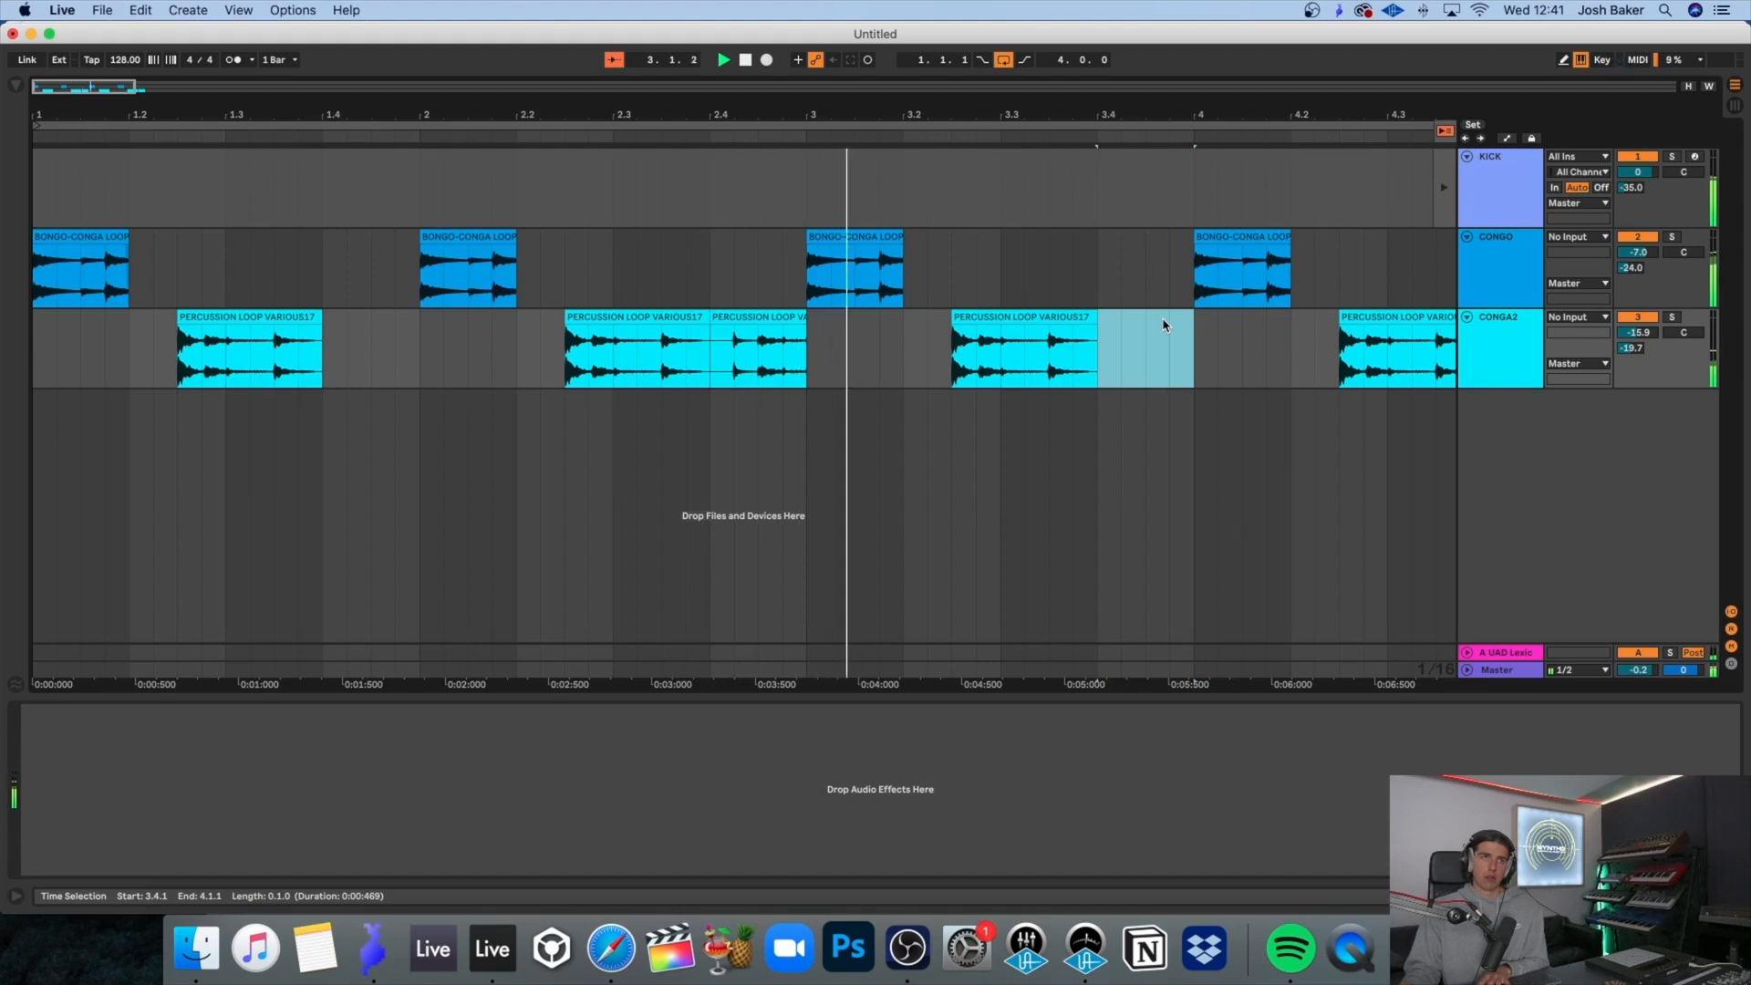
{"action": "key", "text": "minus"}
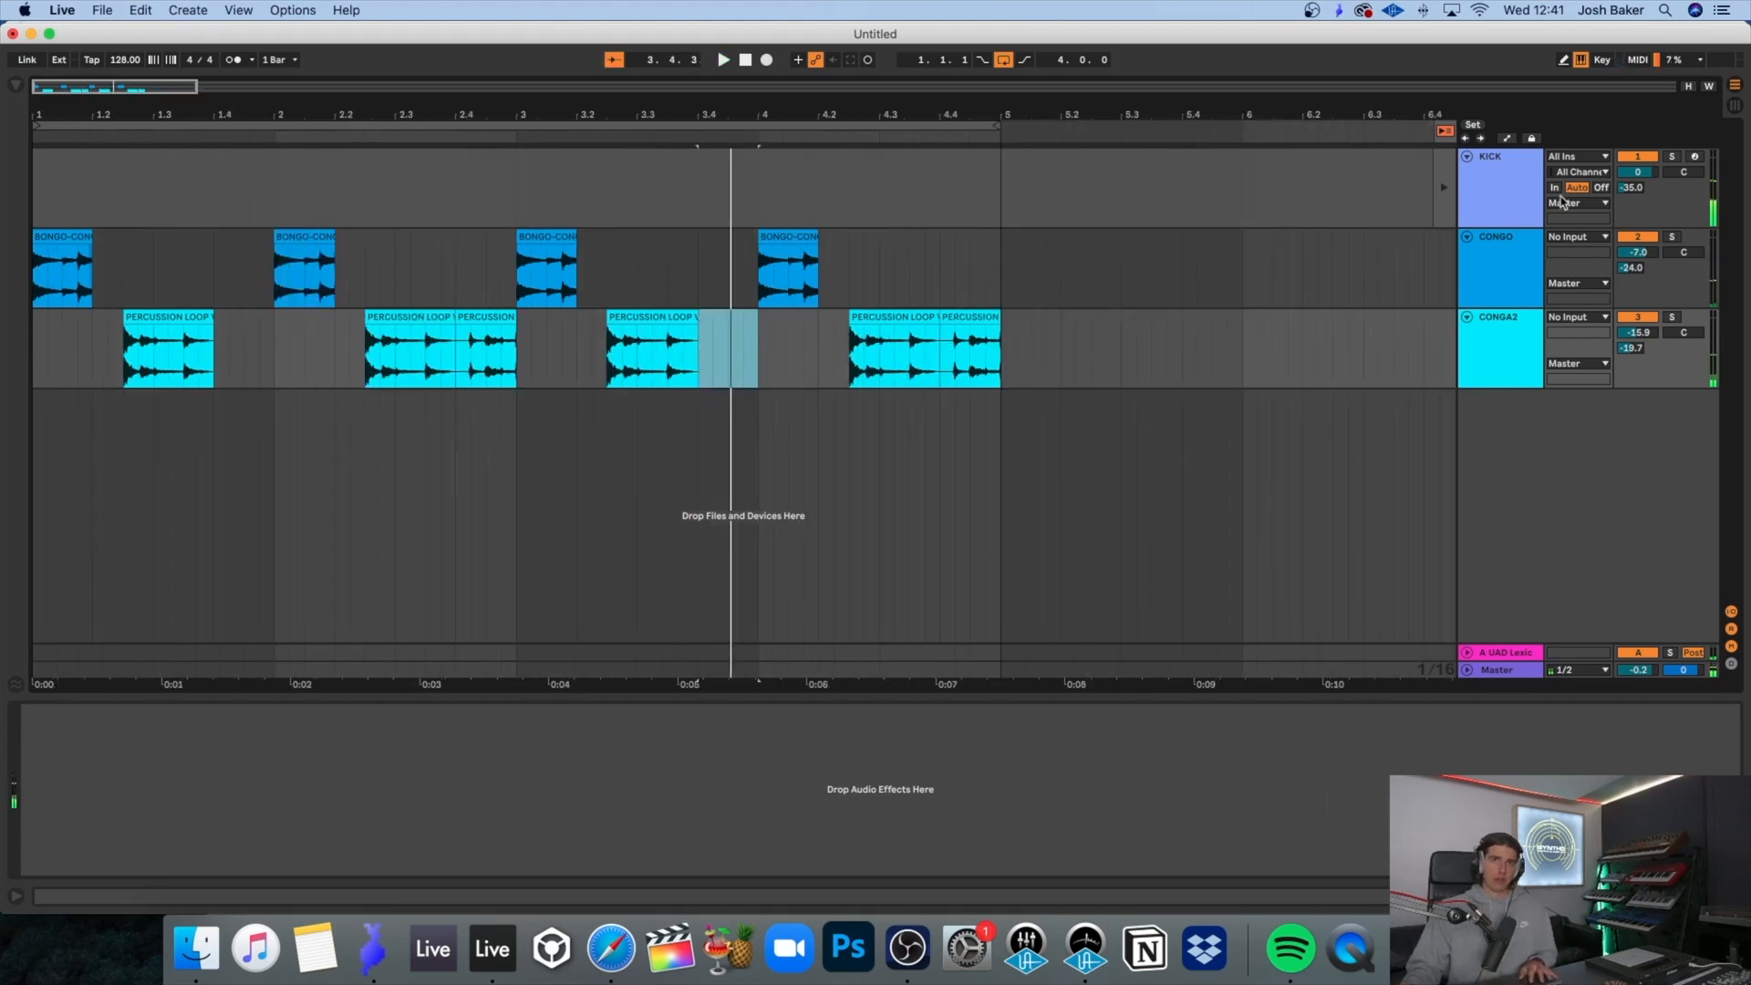
Step: Consolidate bars 1 to 4 of CONGO and CONGA2 into one continuous clip per track
{"action": "left_click", "coordinate": [1736, 107]}
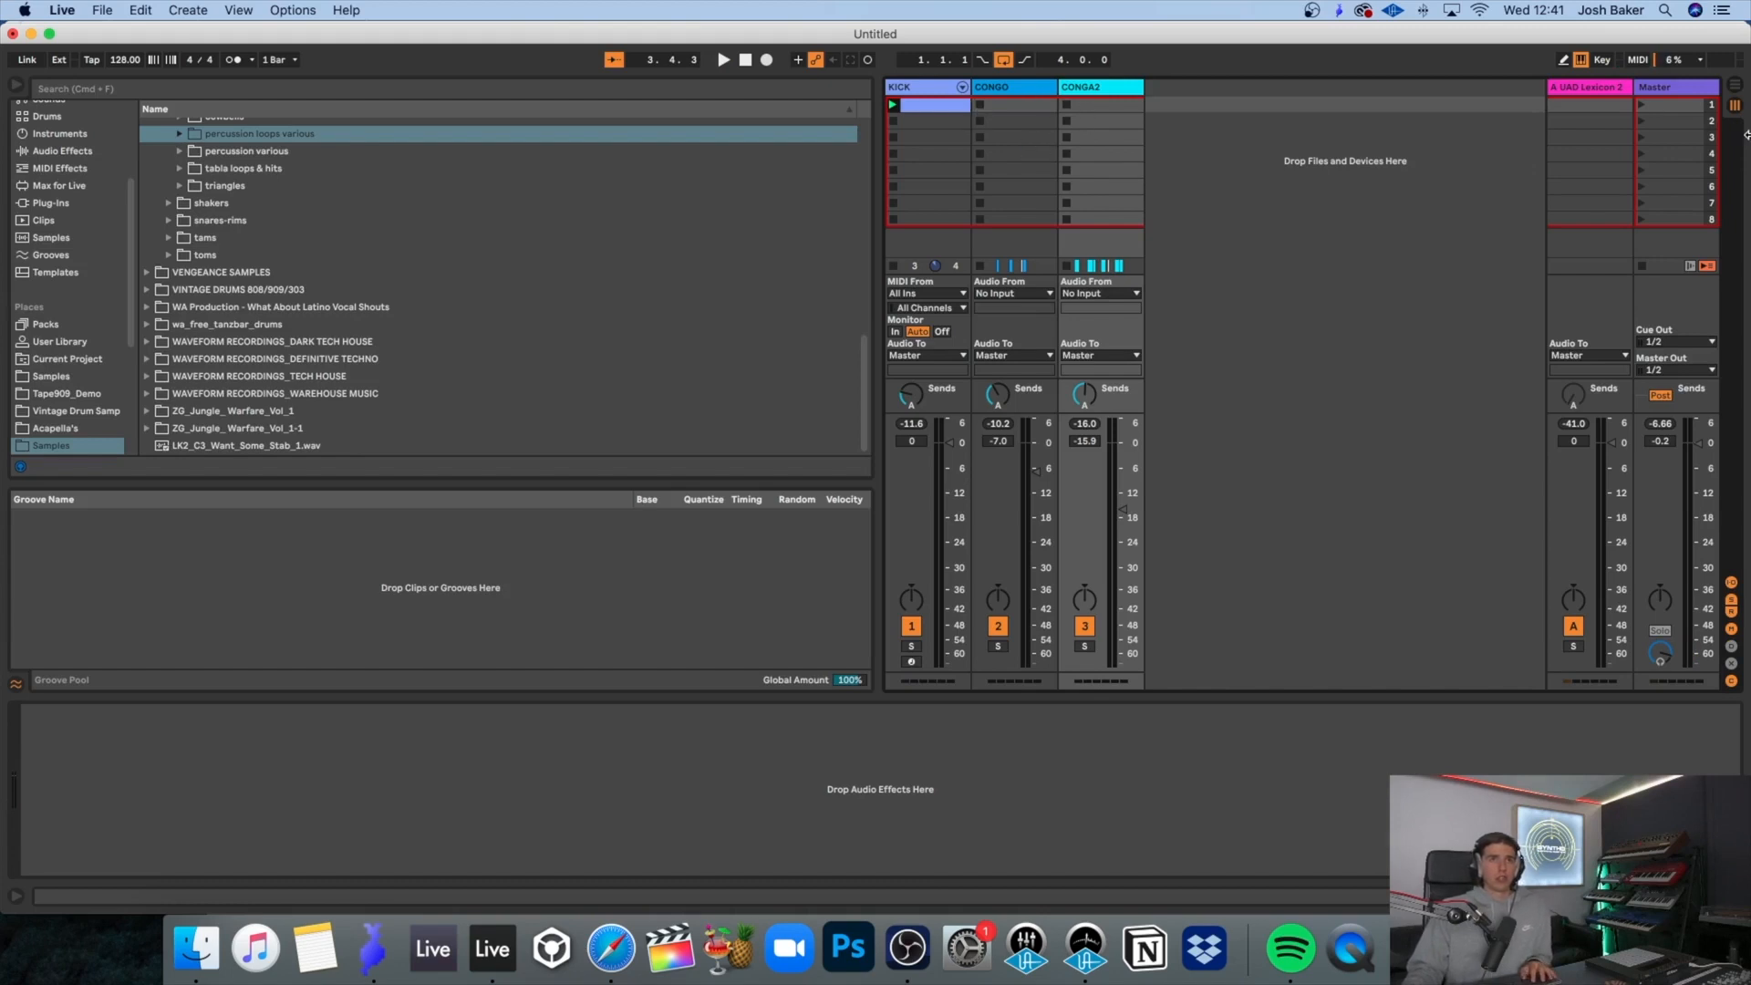
{"action": "left_click", "coordinate": [1736, 88]}
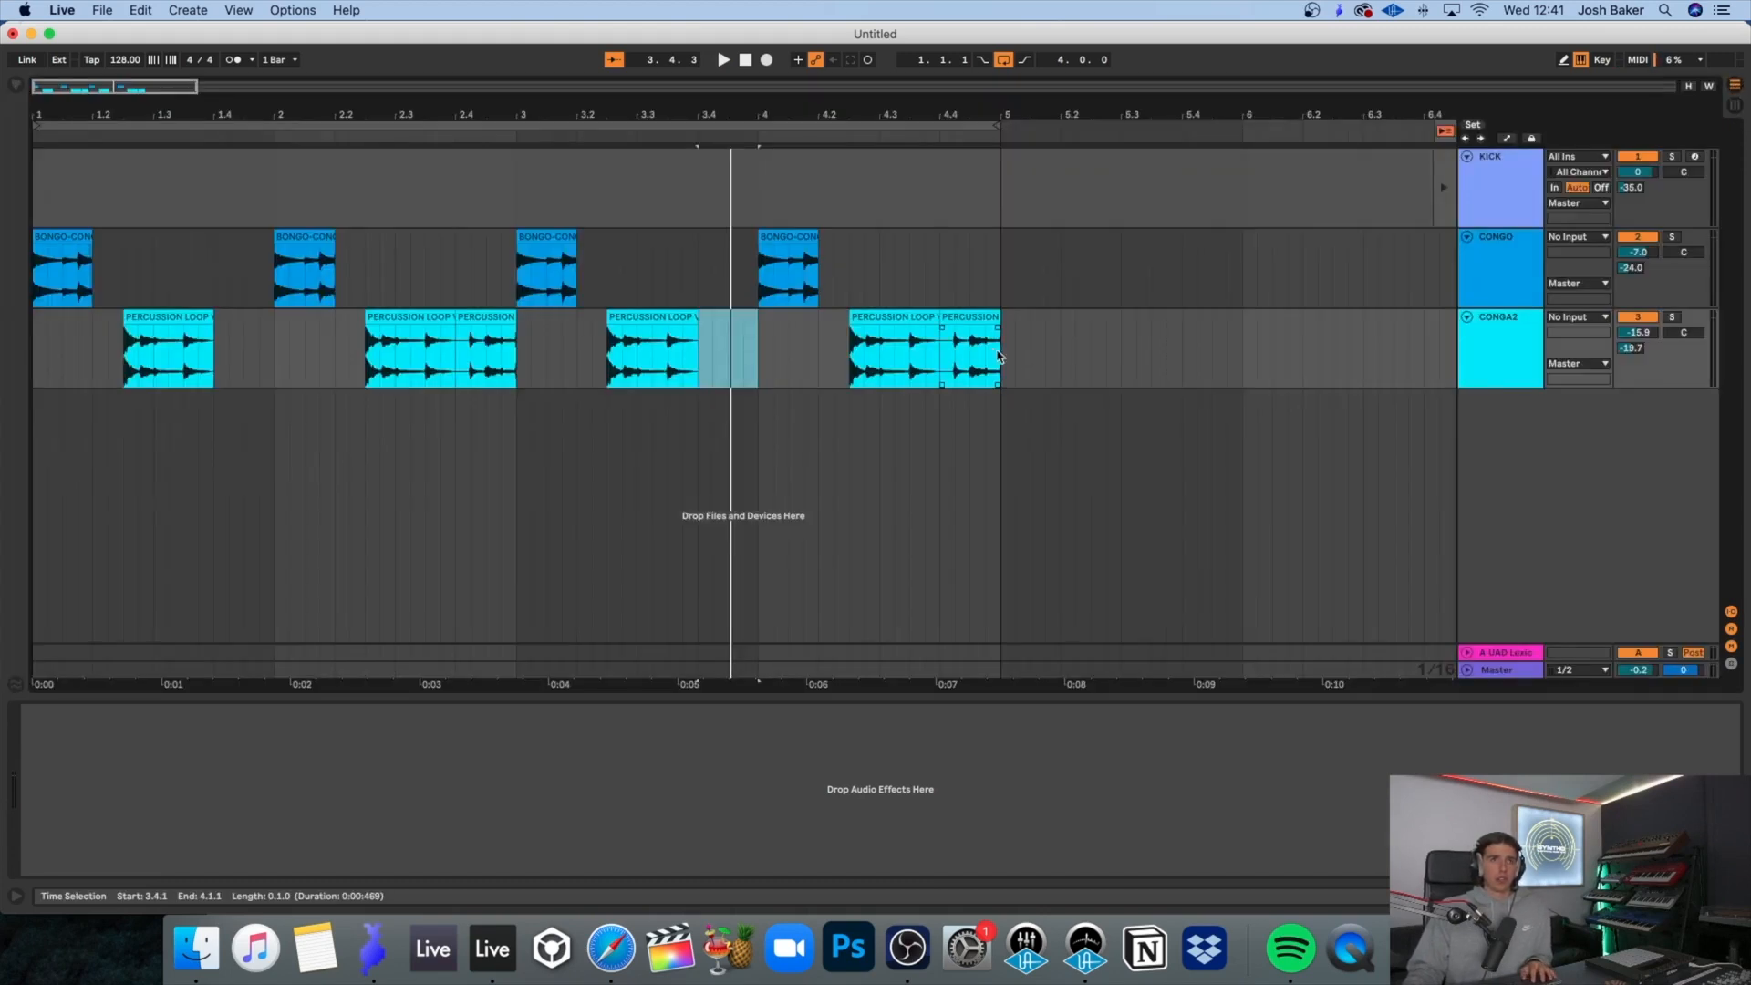
{"action": "left_click_drag", "start_coordinate": [1004, 361], "coordinate": [4, 290]}
{"action": "key", "text": "super+j"}
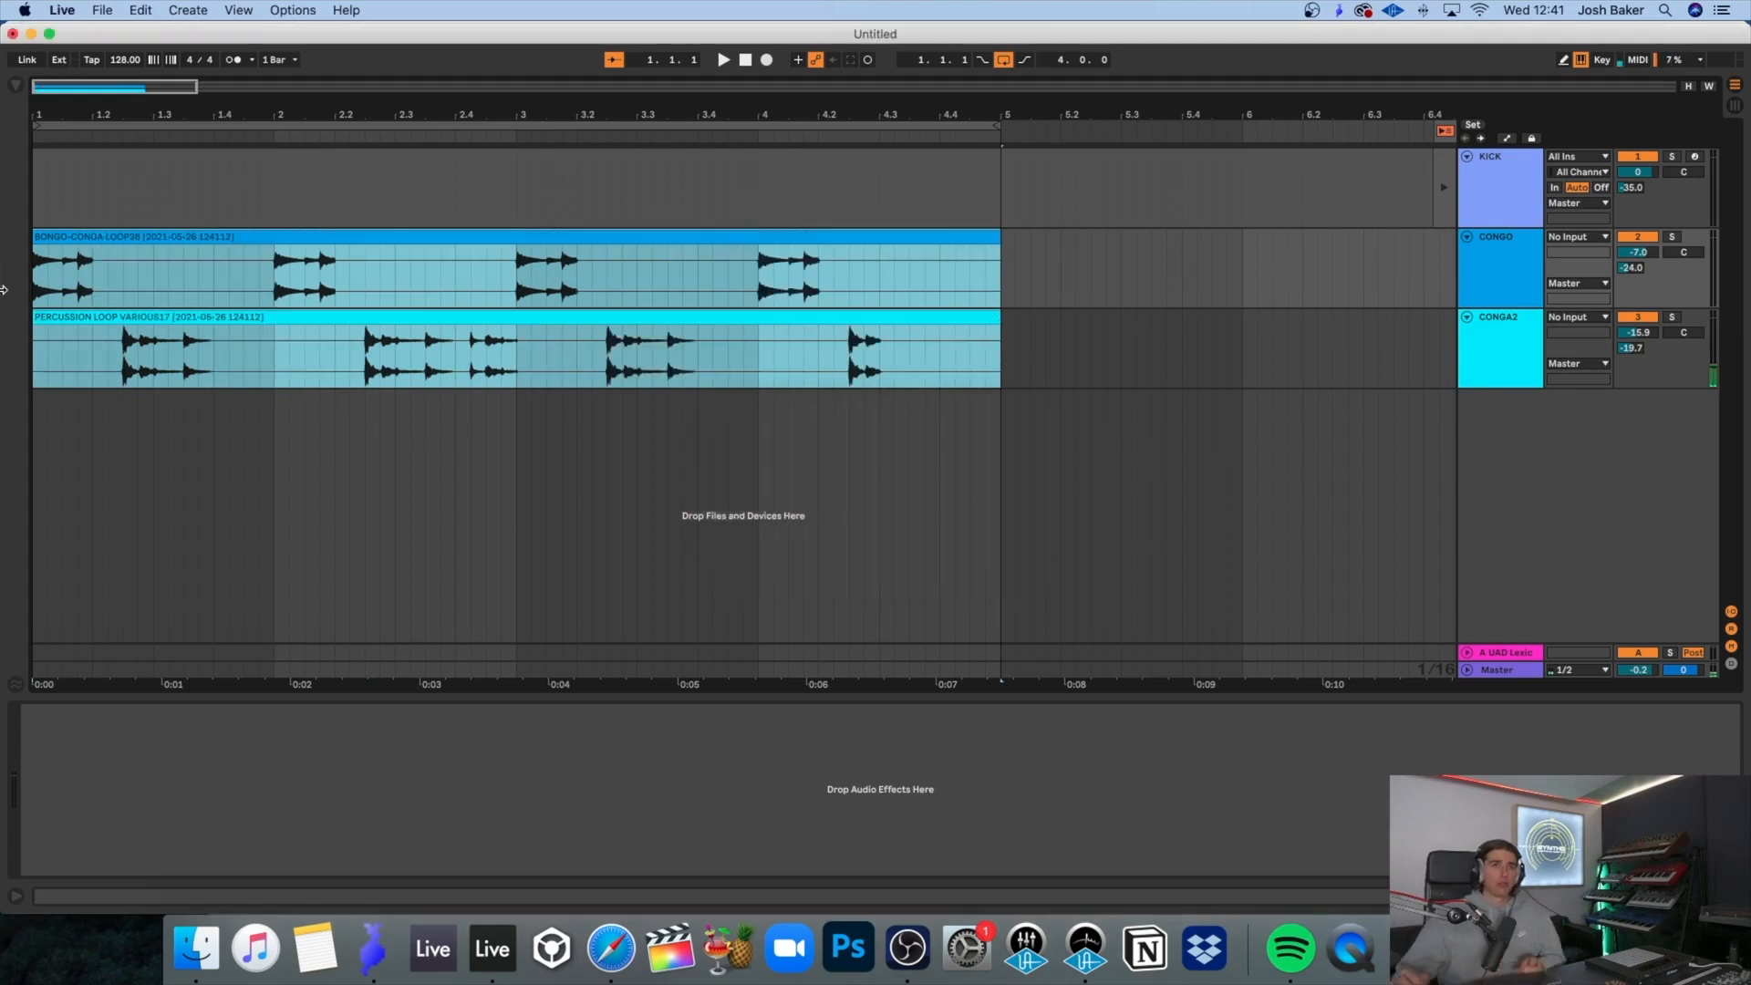
Step: Place the consolidated bongo clip in the first CONGO slot of Session View and turn on its looping
{"action": "left_click_drag", "start_coordinate": [371, 239], "coordinate": [1733, 114]}
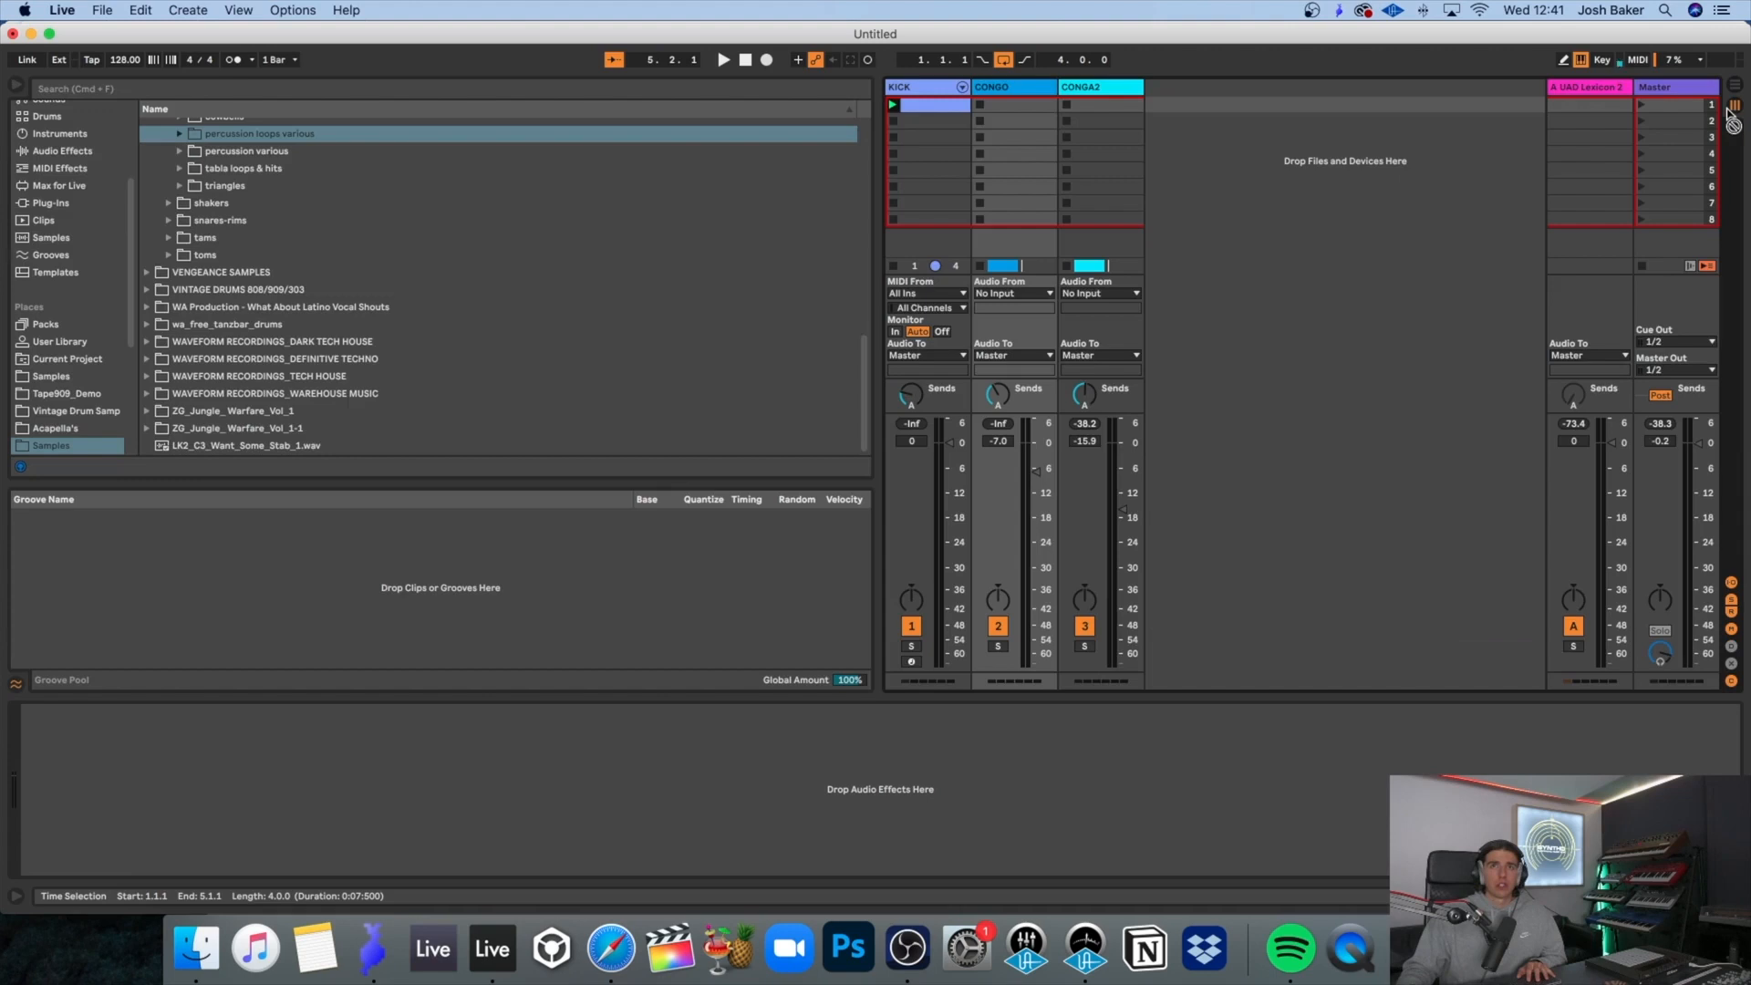
{"action": "left_click_drag", "start_coordinate": [917, 141], "coordinate": [999, 111]}
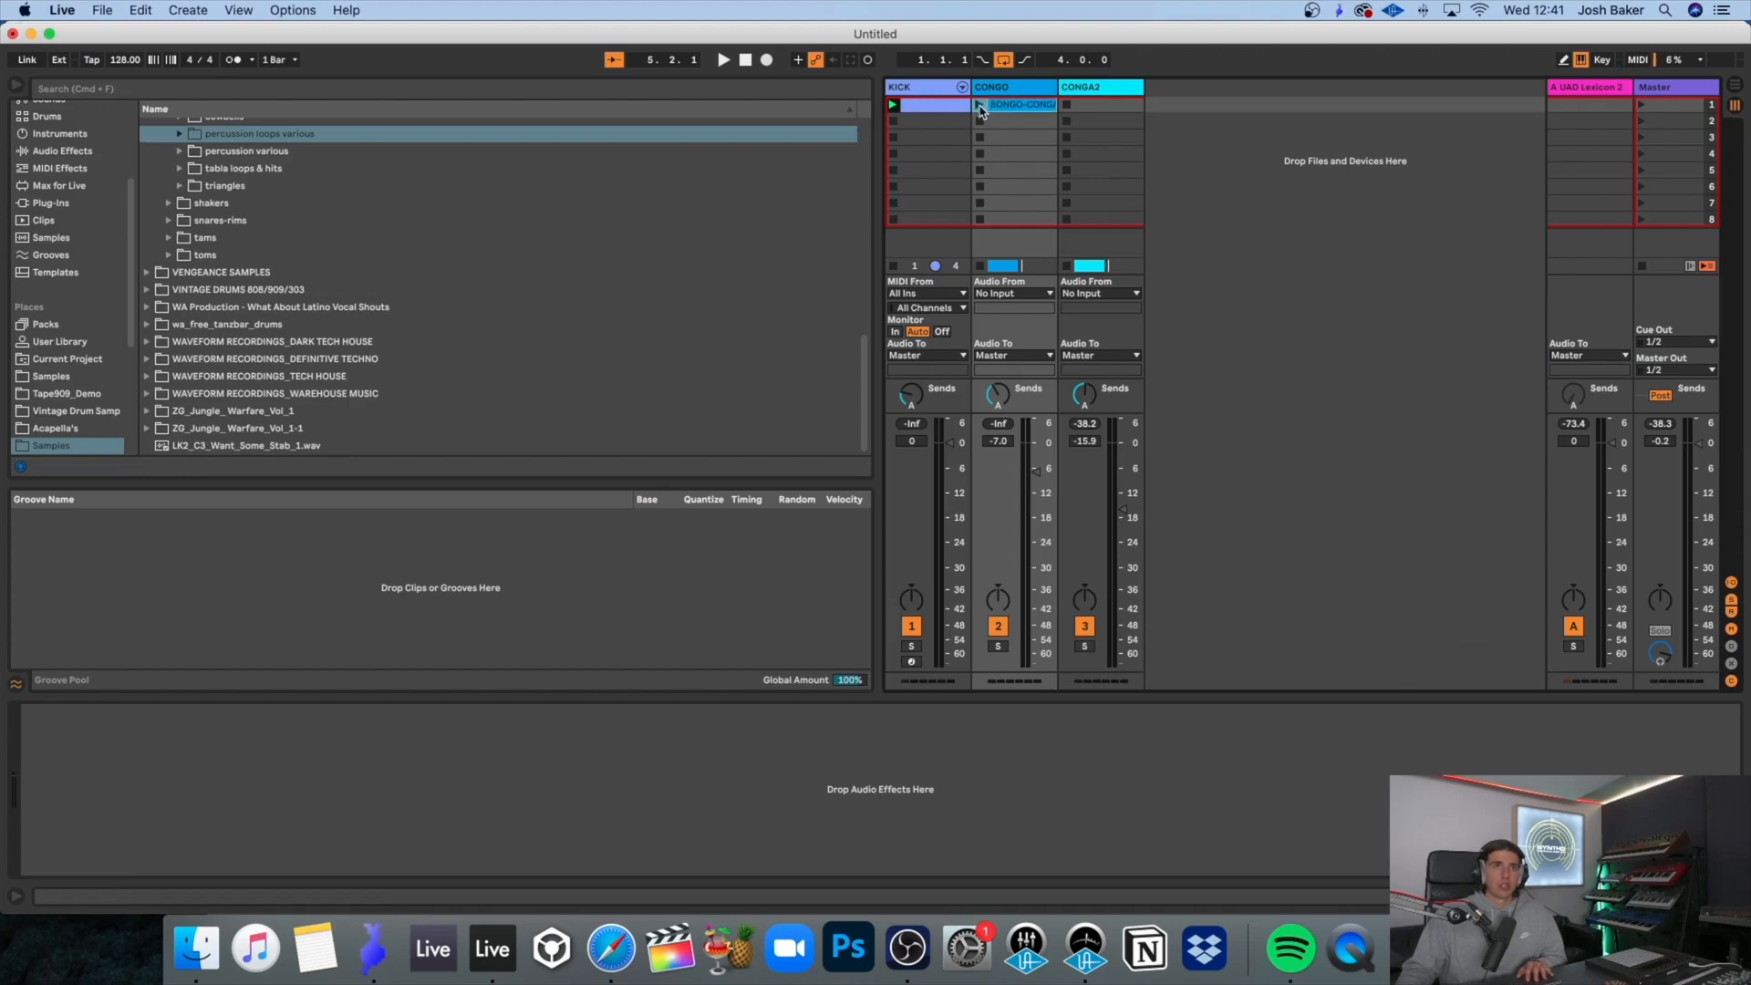
{"action": "double_click", "coordinate": [1013, 104]}
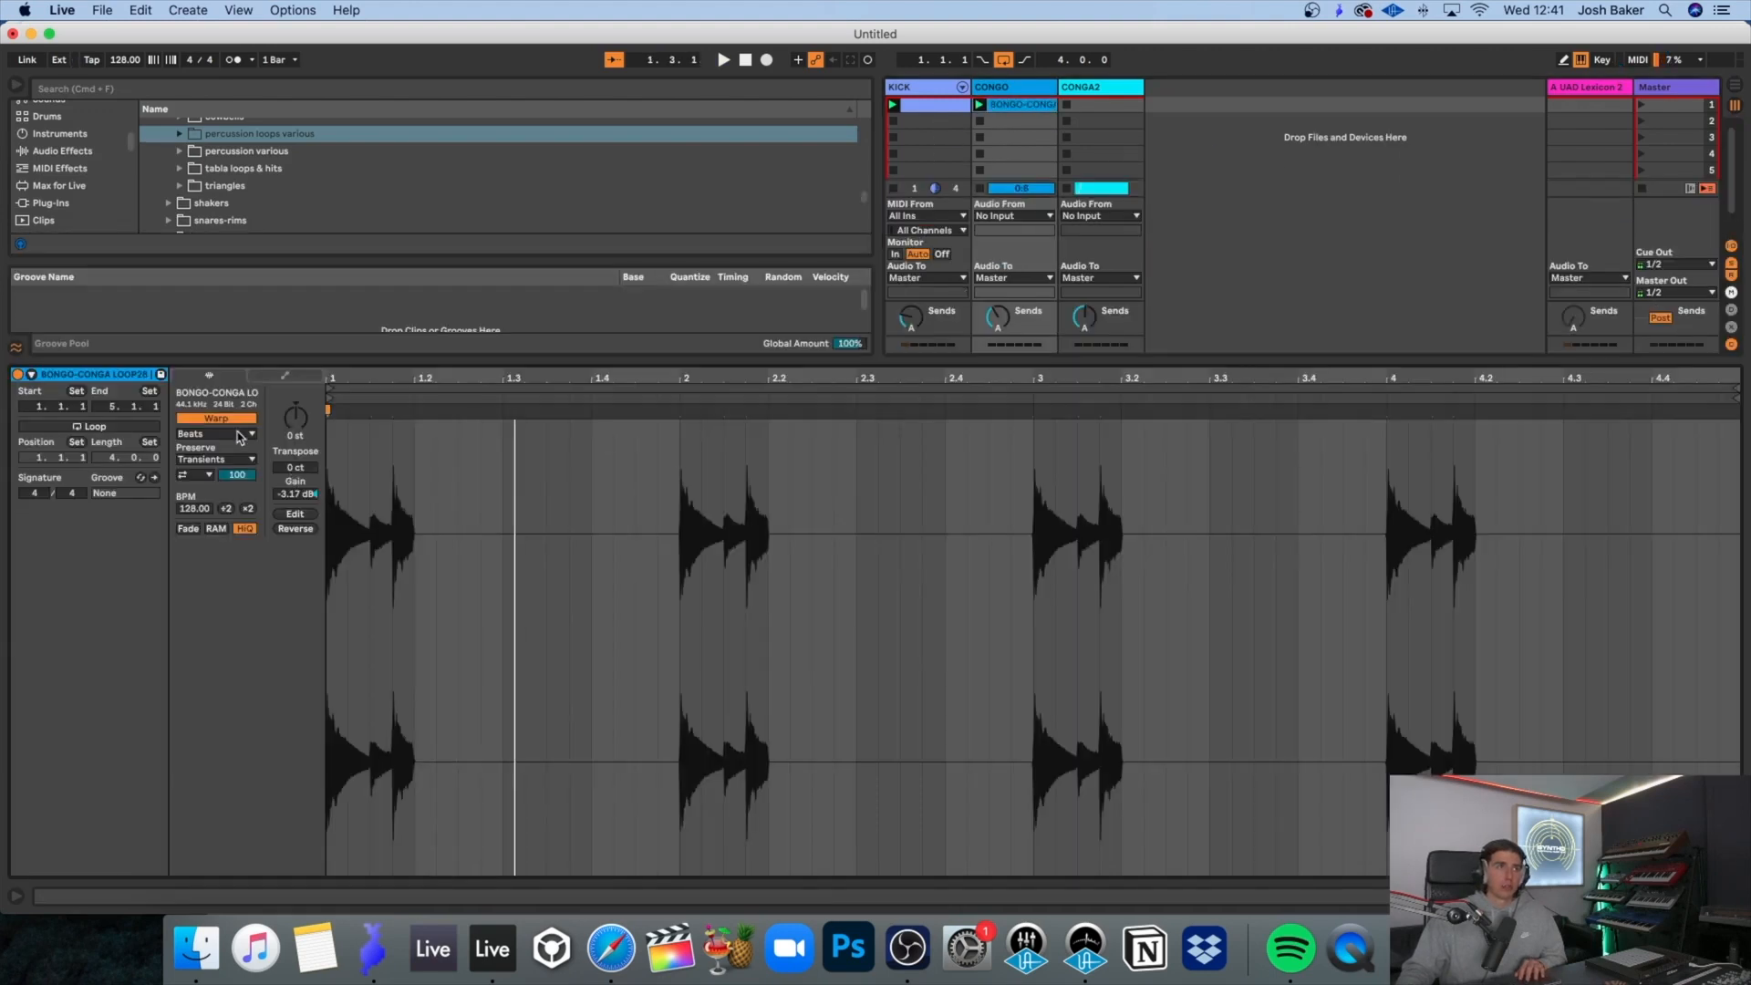
{"action": "left_click", "coordinate": [286, 379]}
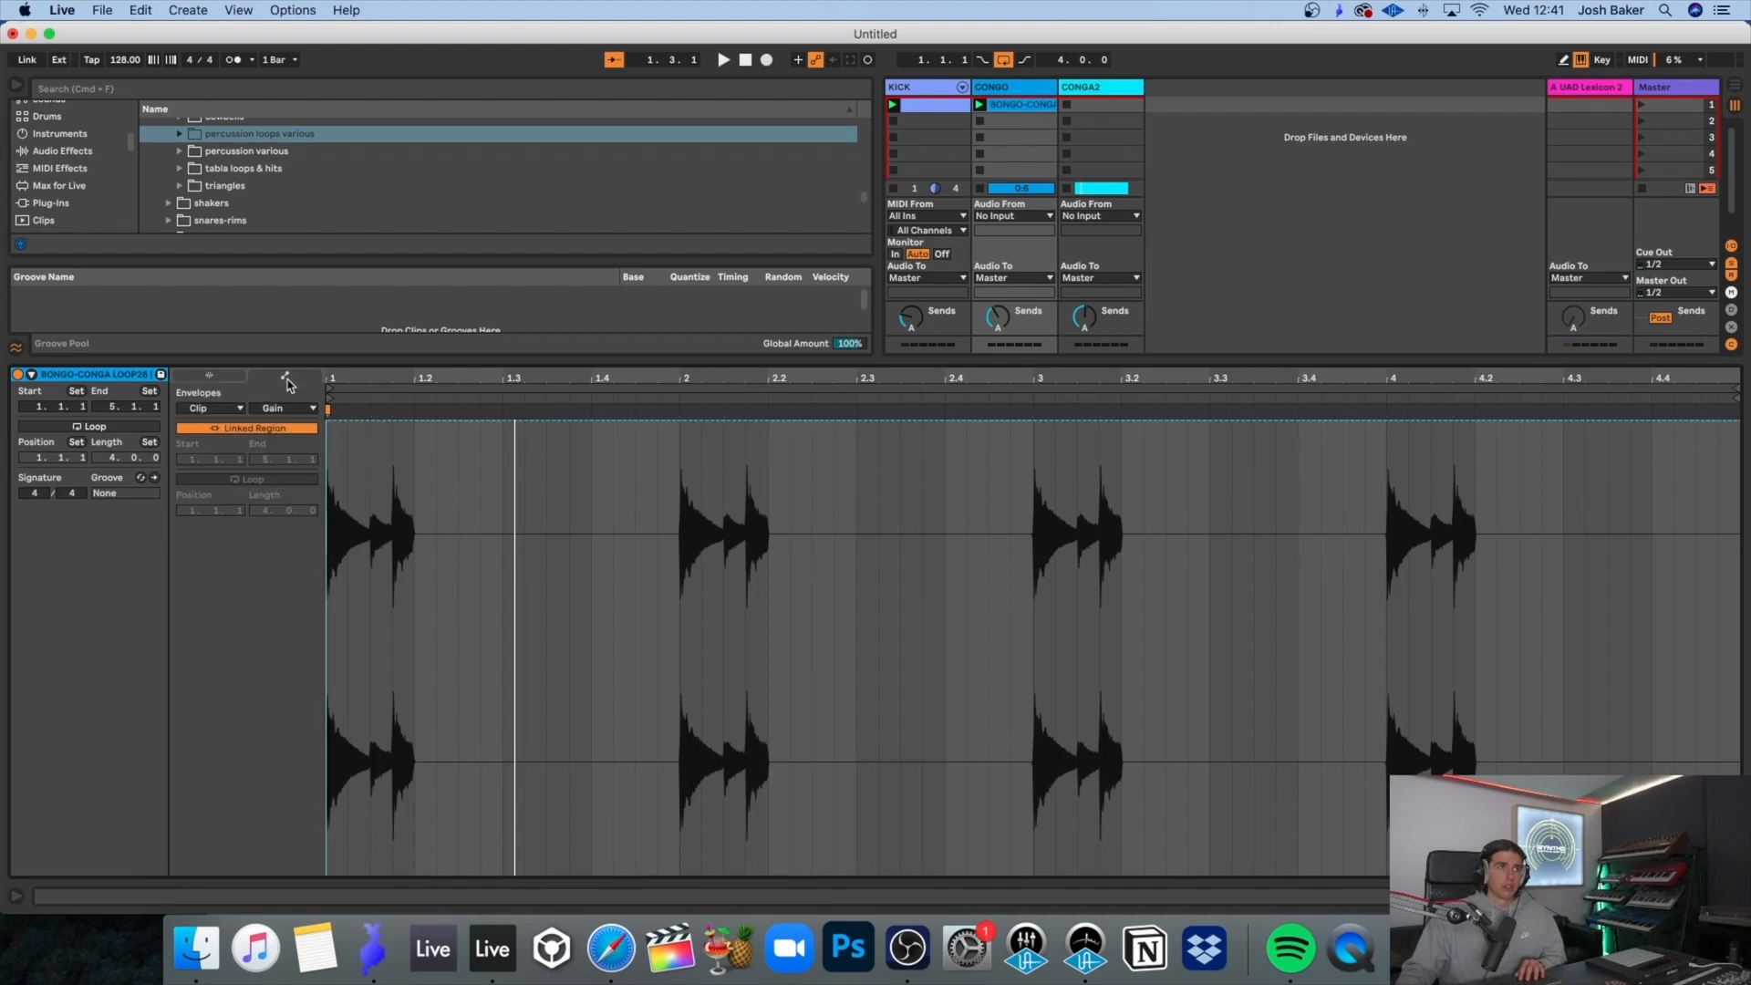
{"action": "left_click", "coordinate": [209, 376]}
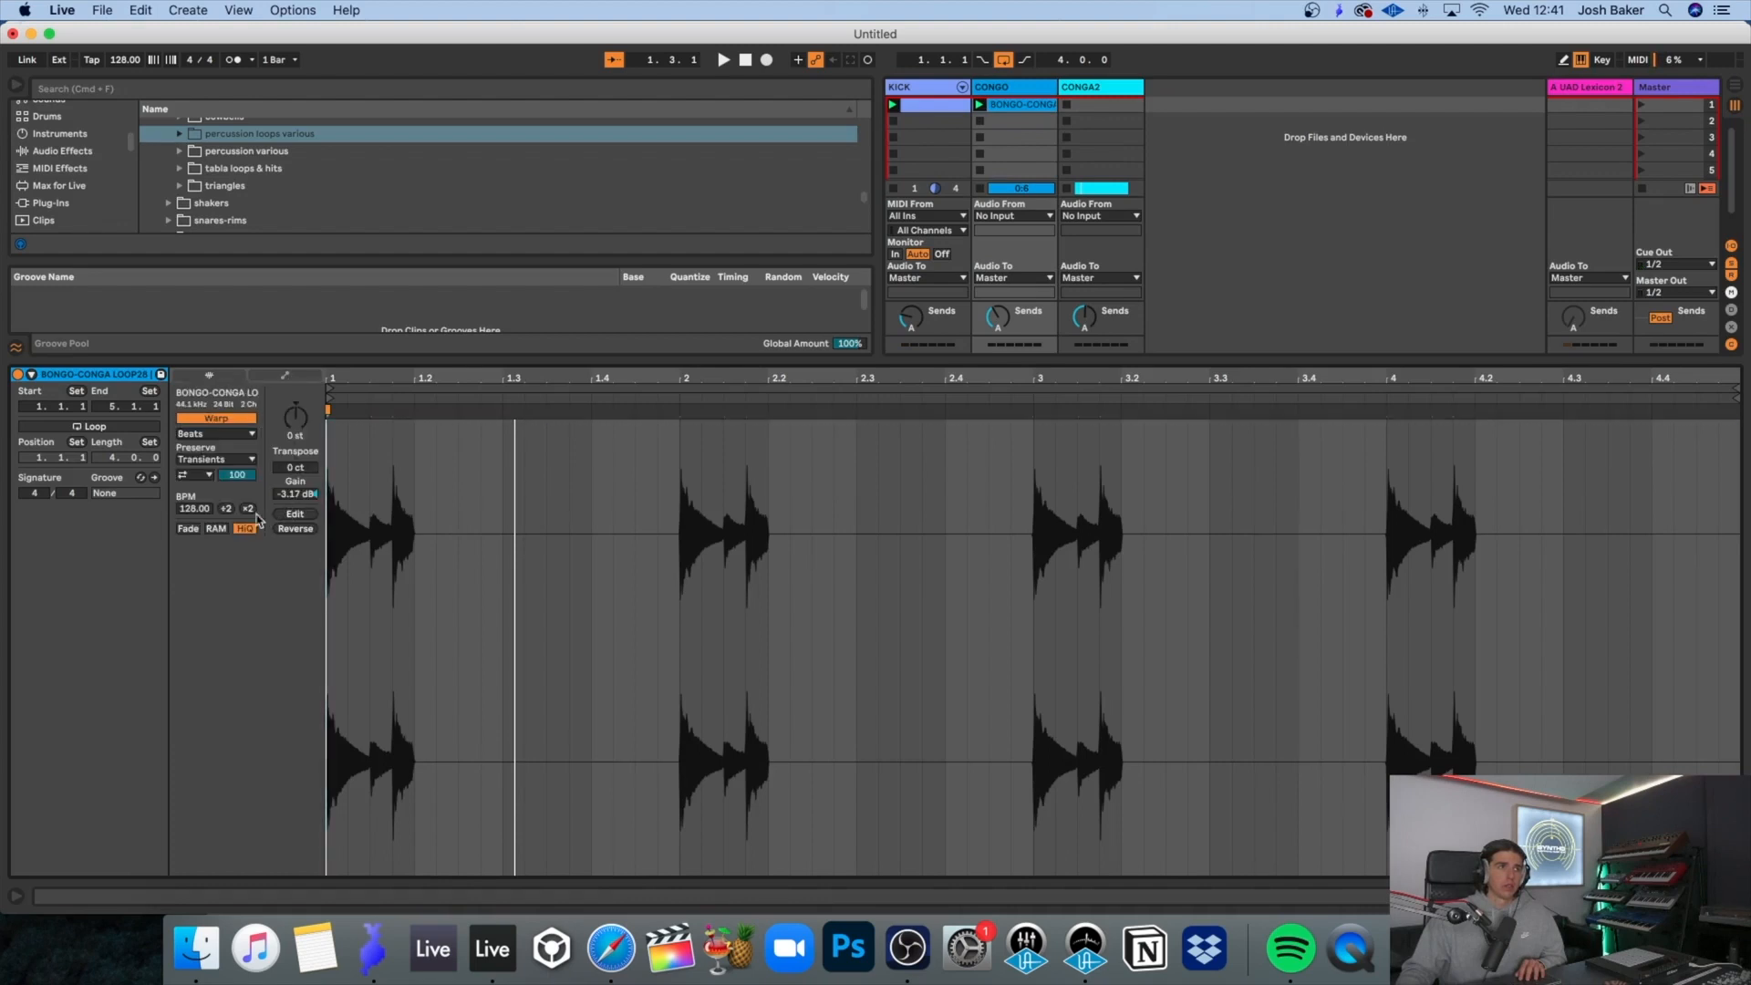
{"action": "left_click", "coordinate": [130, 426]}
Step: Place the consolidated percussion clip from the arrangement in the first CONGA2 slot of Session View
{"action": "left_click", "coordinate": [1732, 88]}
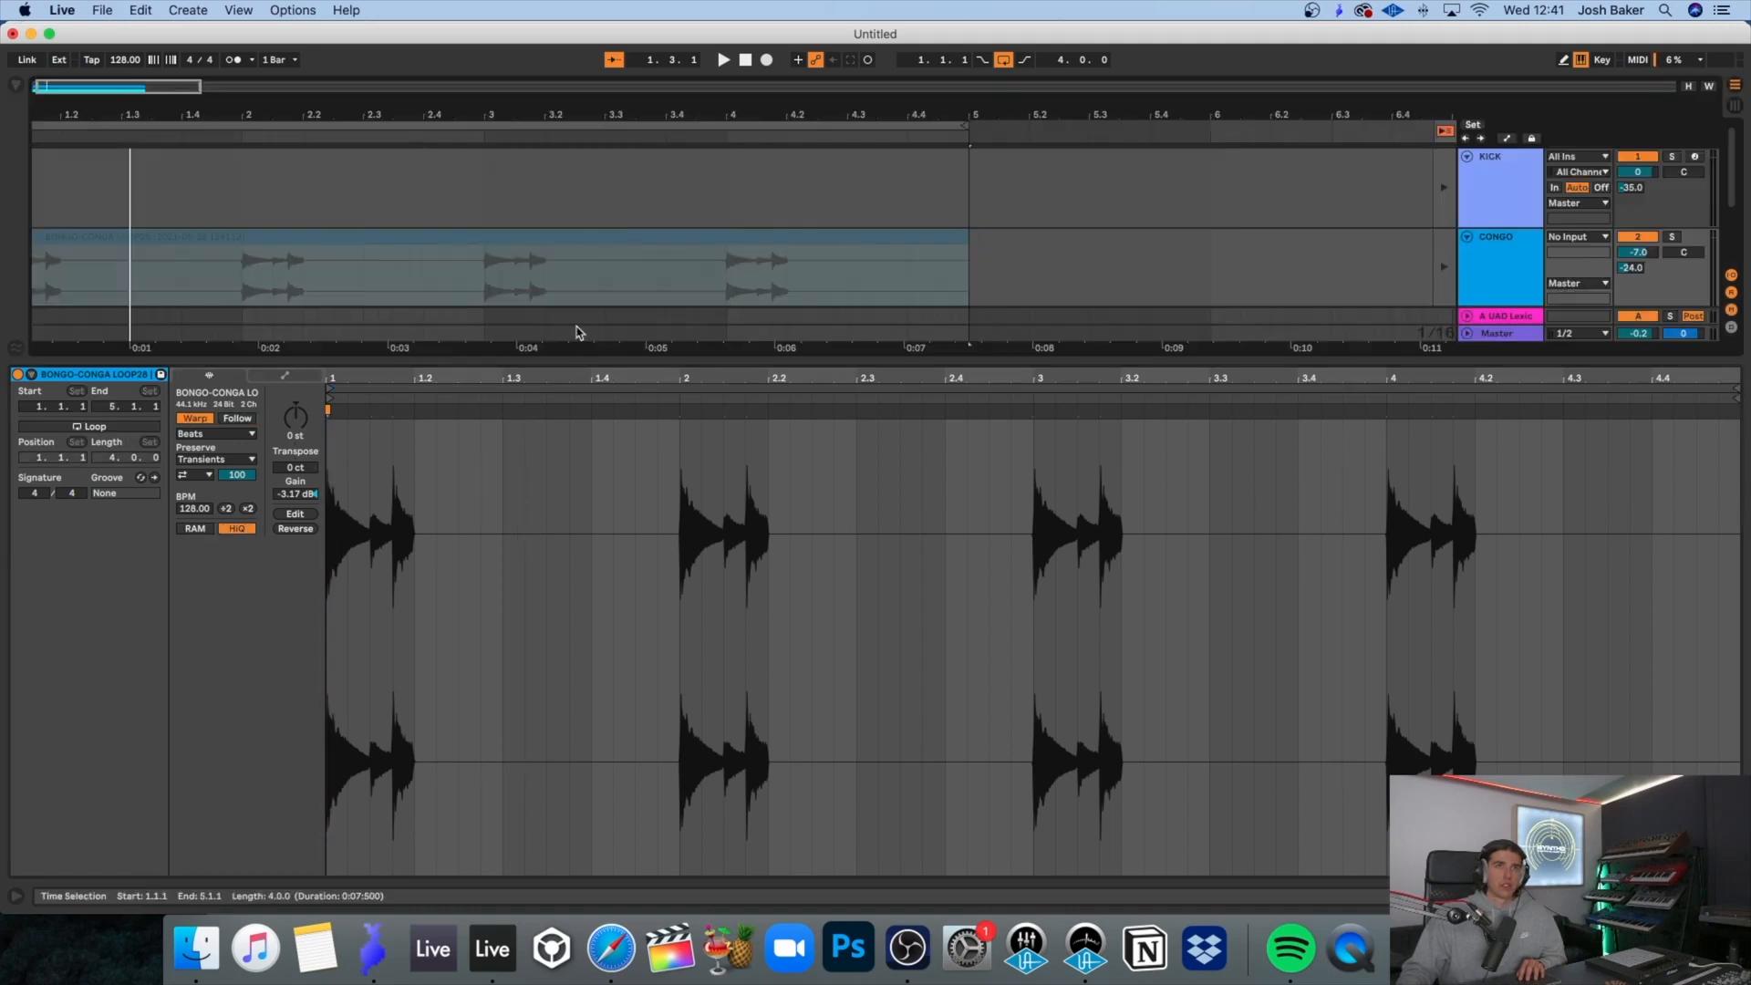
{"action": "scroll", "coordinate": [1220, 280], "scroll_direction": "down", "scroll_amount": 5}
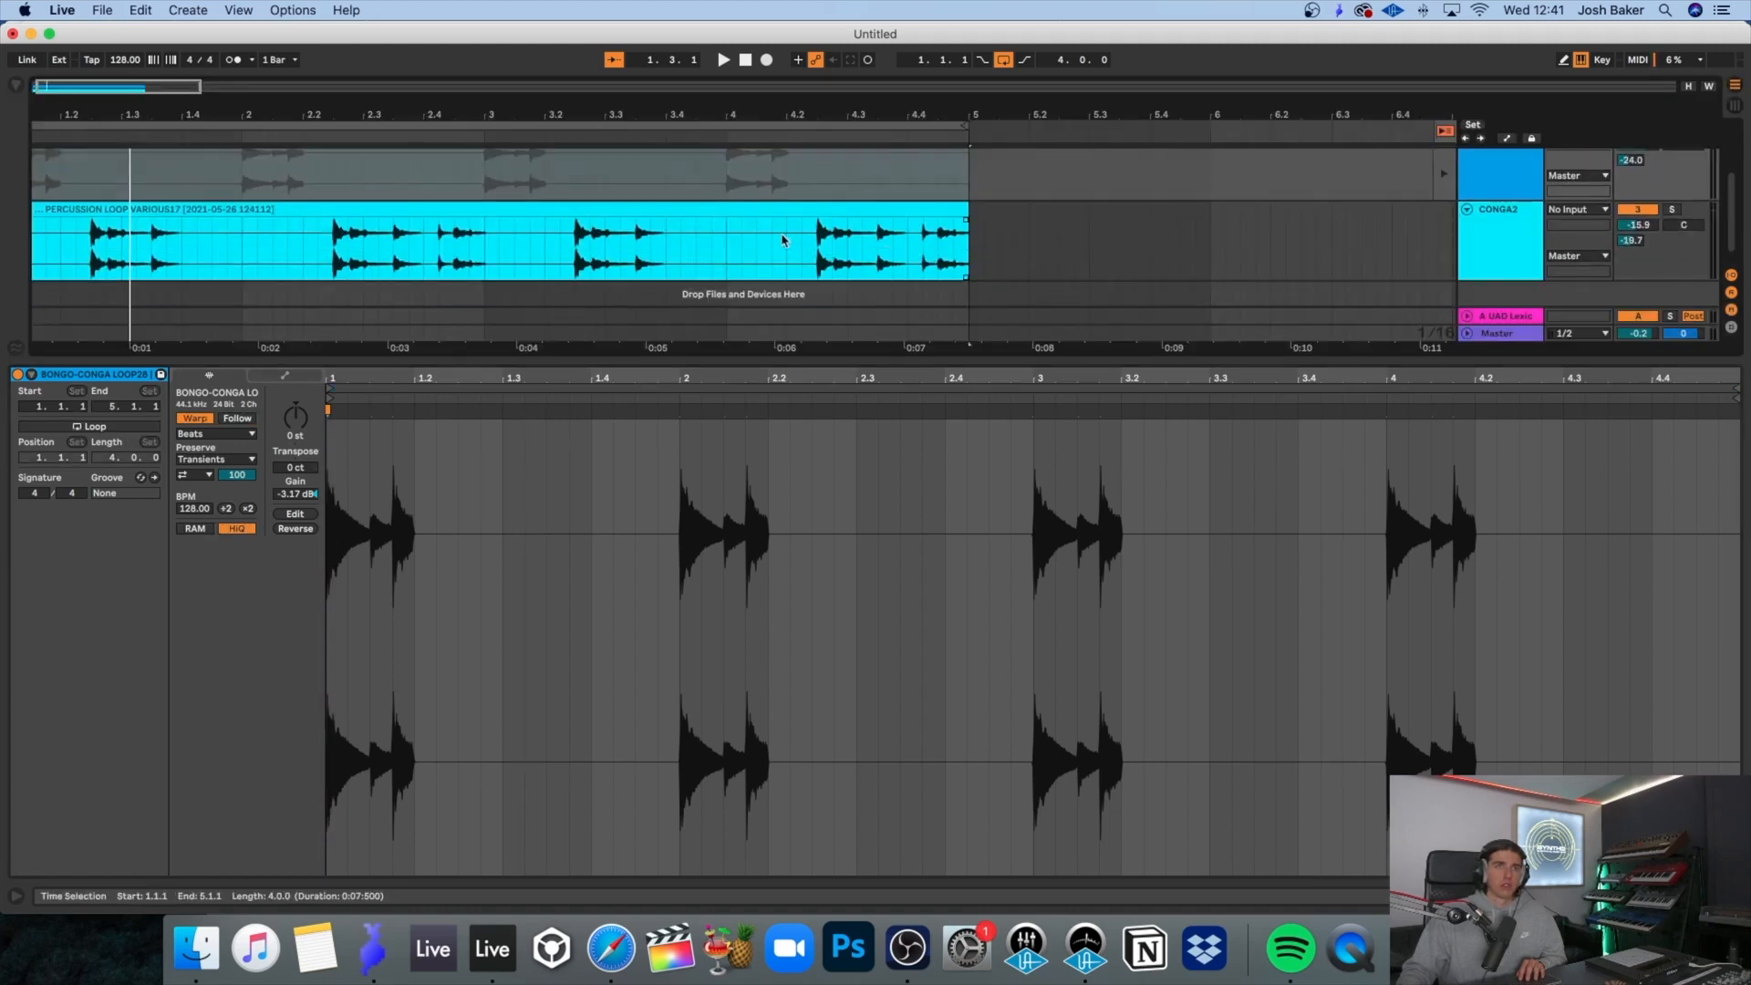
{"action": "left_click", "coordinate": [769, 228]}
{"action": "left_click", "coordinate": [698, 199]}
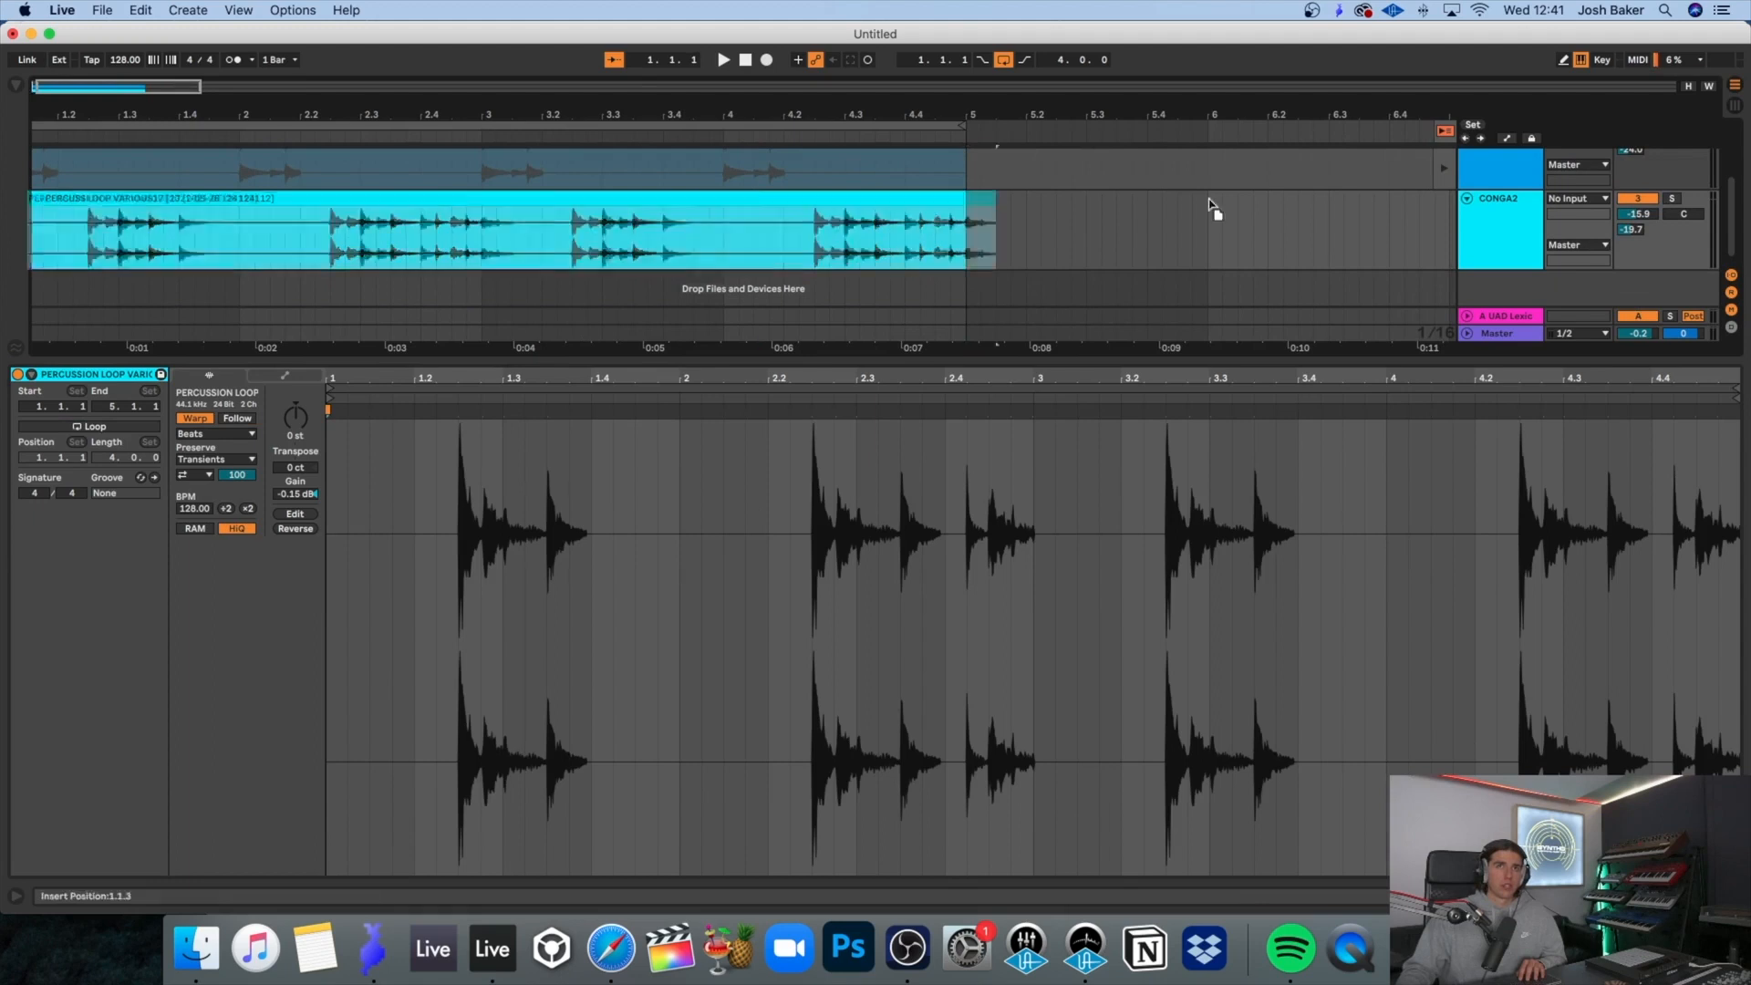
{"action": "left_click", "coordinate": [1737, 106]}
{"action": "left_click_drag", "start_coordinate": [1305, 139], "coordinate": [1120, 108]}
Step: Play the groove and turn on looping for the CONGA2 percussion clip
{"action": "key", "text": "space"}
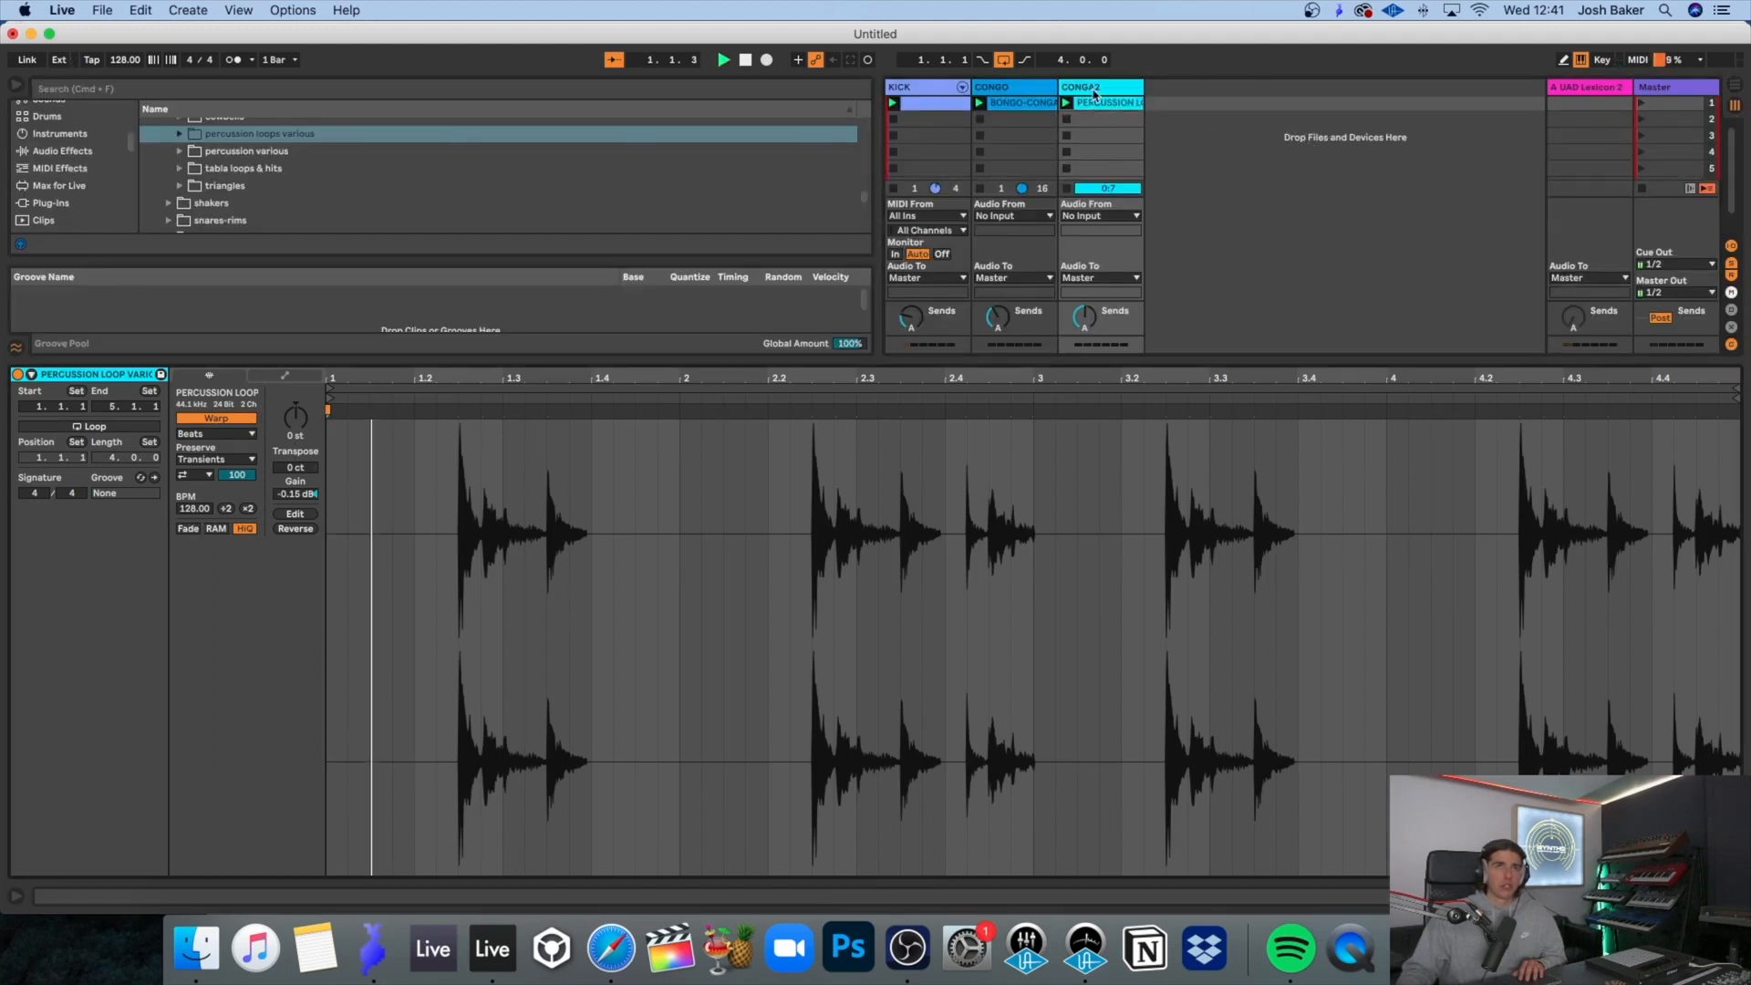
{"action": "left_click", "coordinate": [1095, 91]}
{"action": "left_click", "coordinate": [1111, 103]}
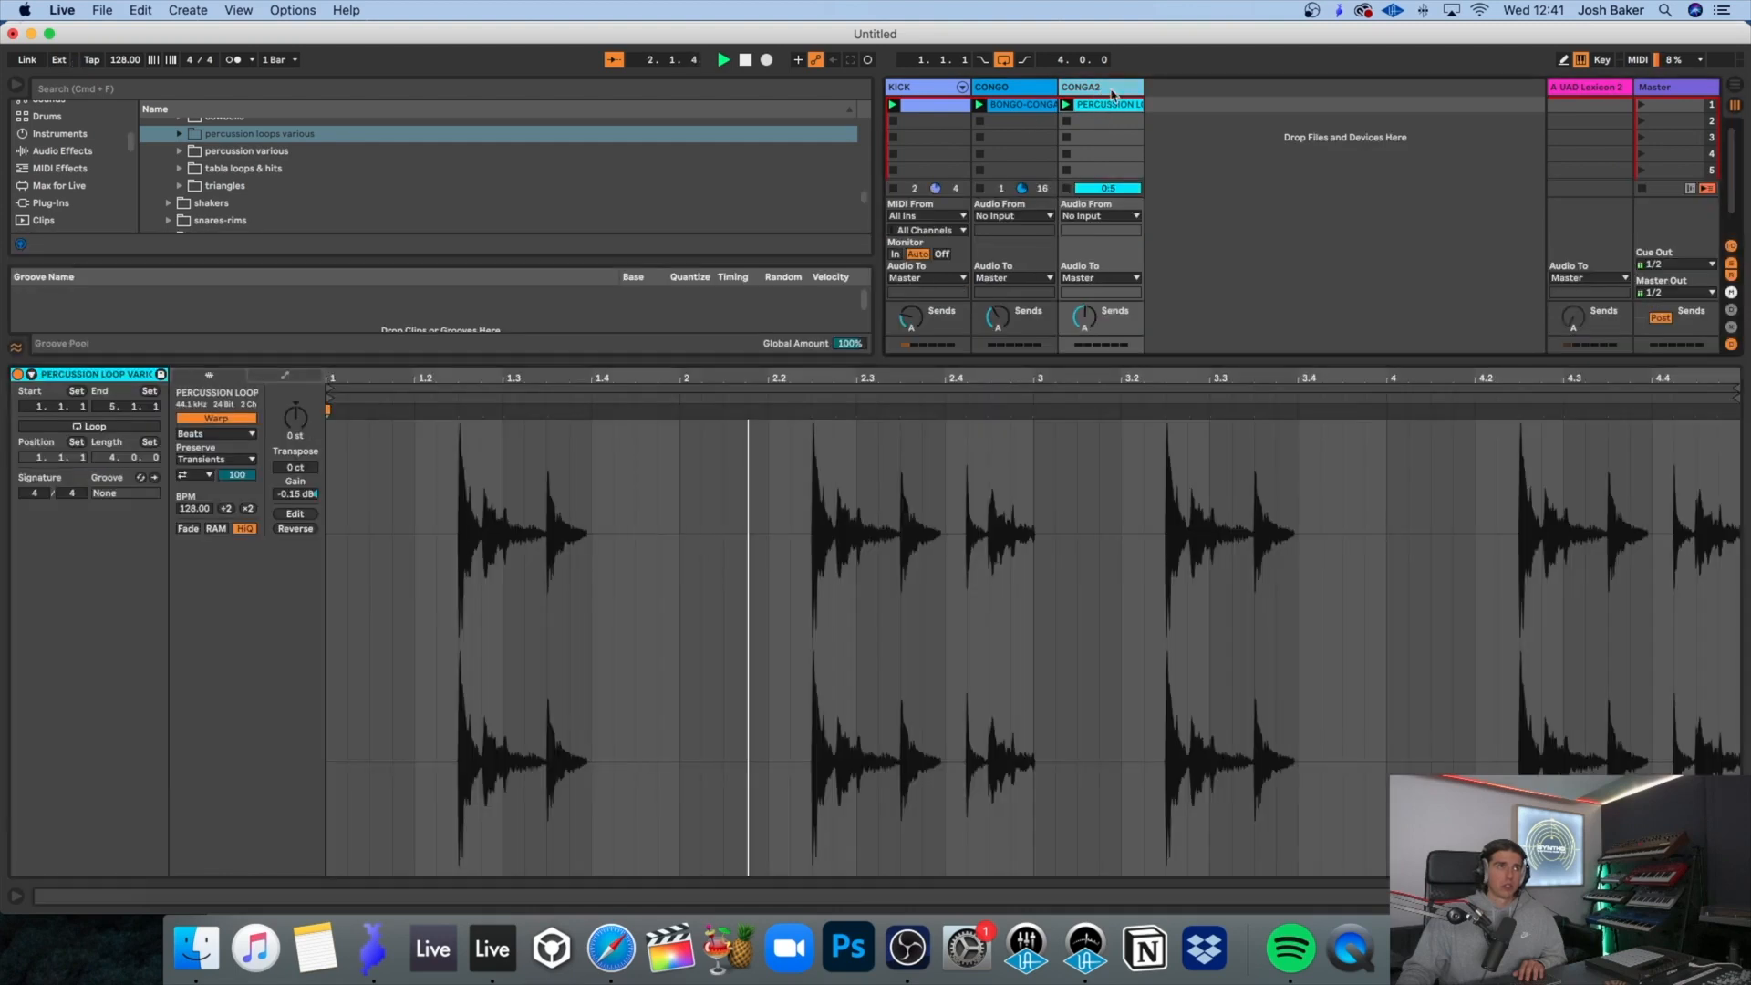
{"action": "left_click", "coordinate": [254, 434]}
{"action": "left_click", "coordinate": [215, 467]}
{"action": "left_click", "coordinate": [97, 428]}
Step: Insert a new MIDI track after CONGA2 and search the Samples folder for SHAKER
{"action": "right_click", "coordinate": [1171, 91]}
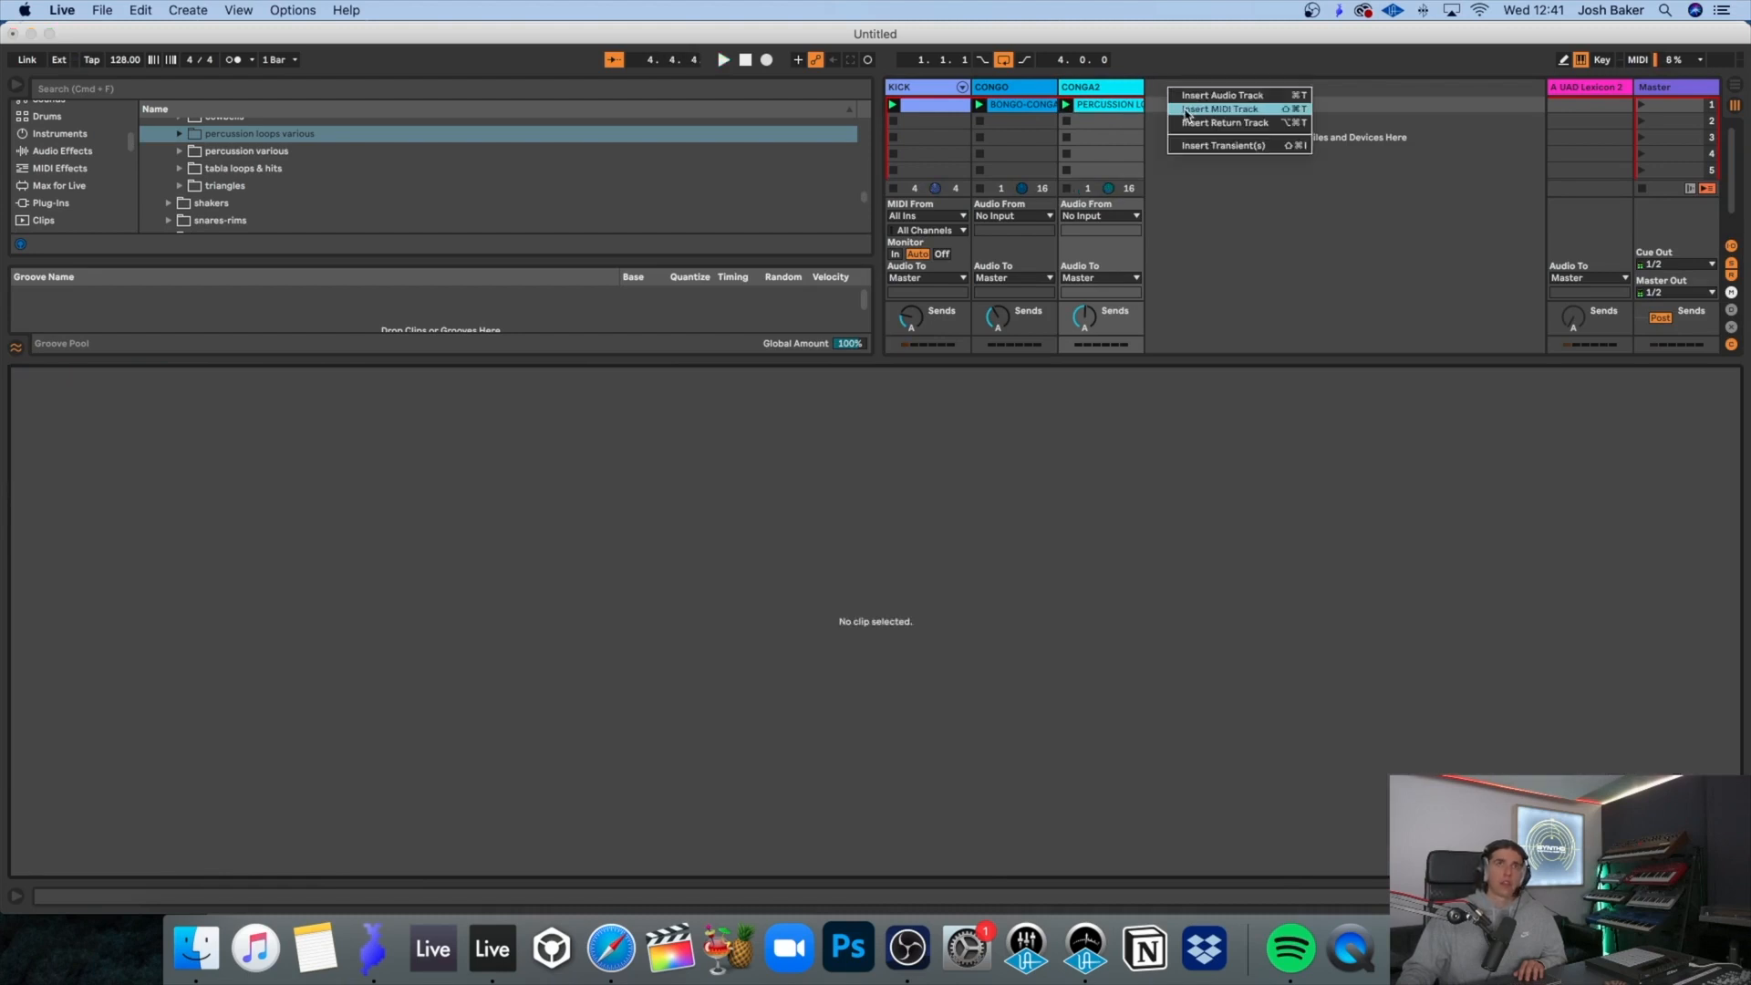
{"action": "left_click", "coordinate": [1186, 110]}
{"action": "key", "text": "super+alt+m"}
{"action": "key", "text": "super+f"}
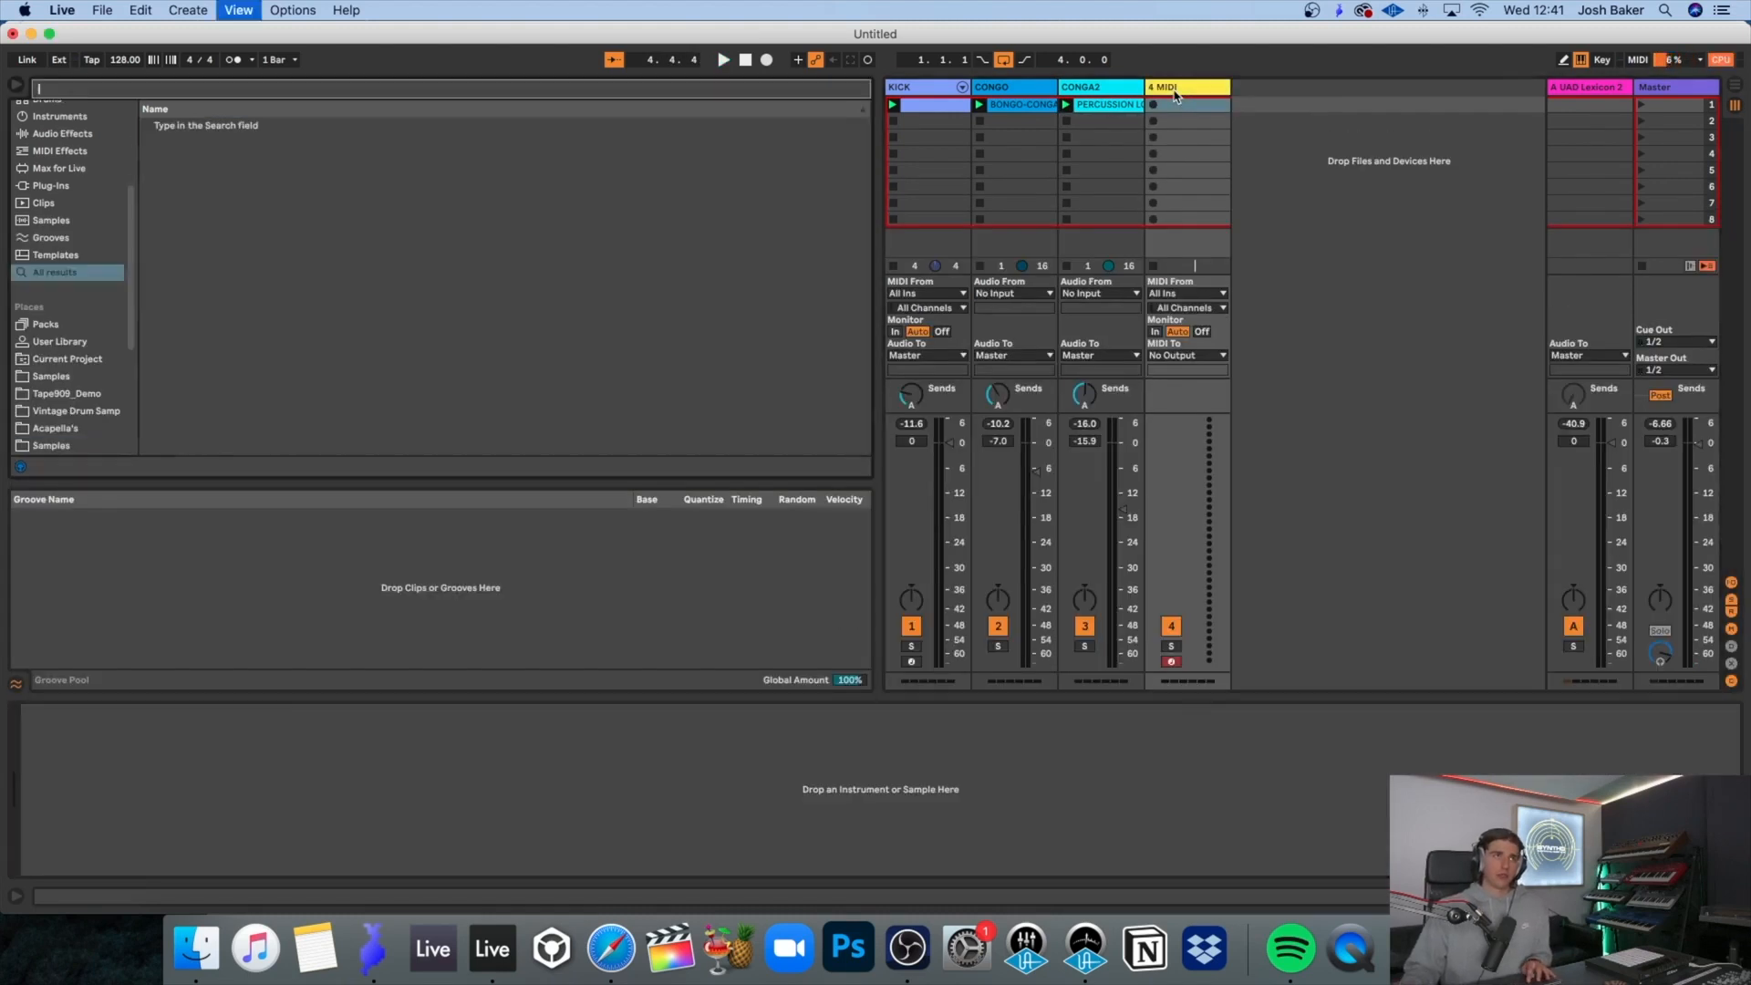
{"action": "type", "text": "SHAKER"}
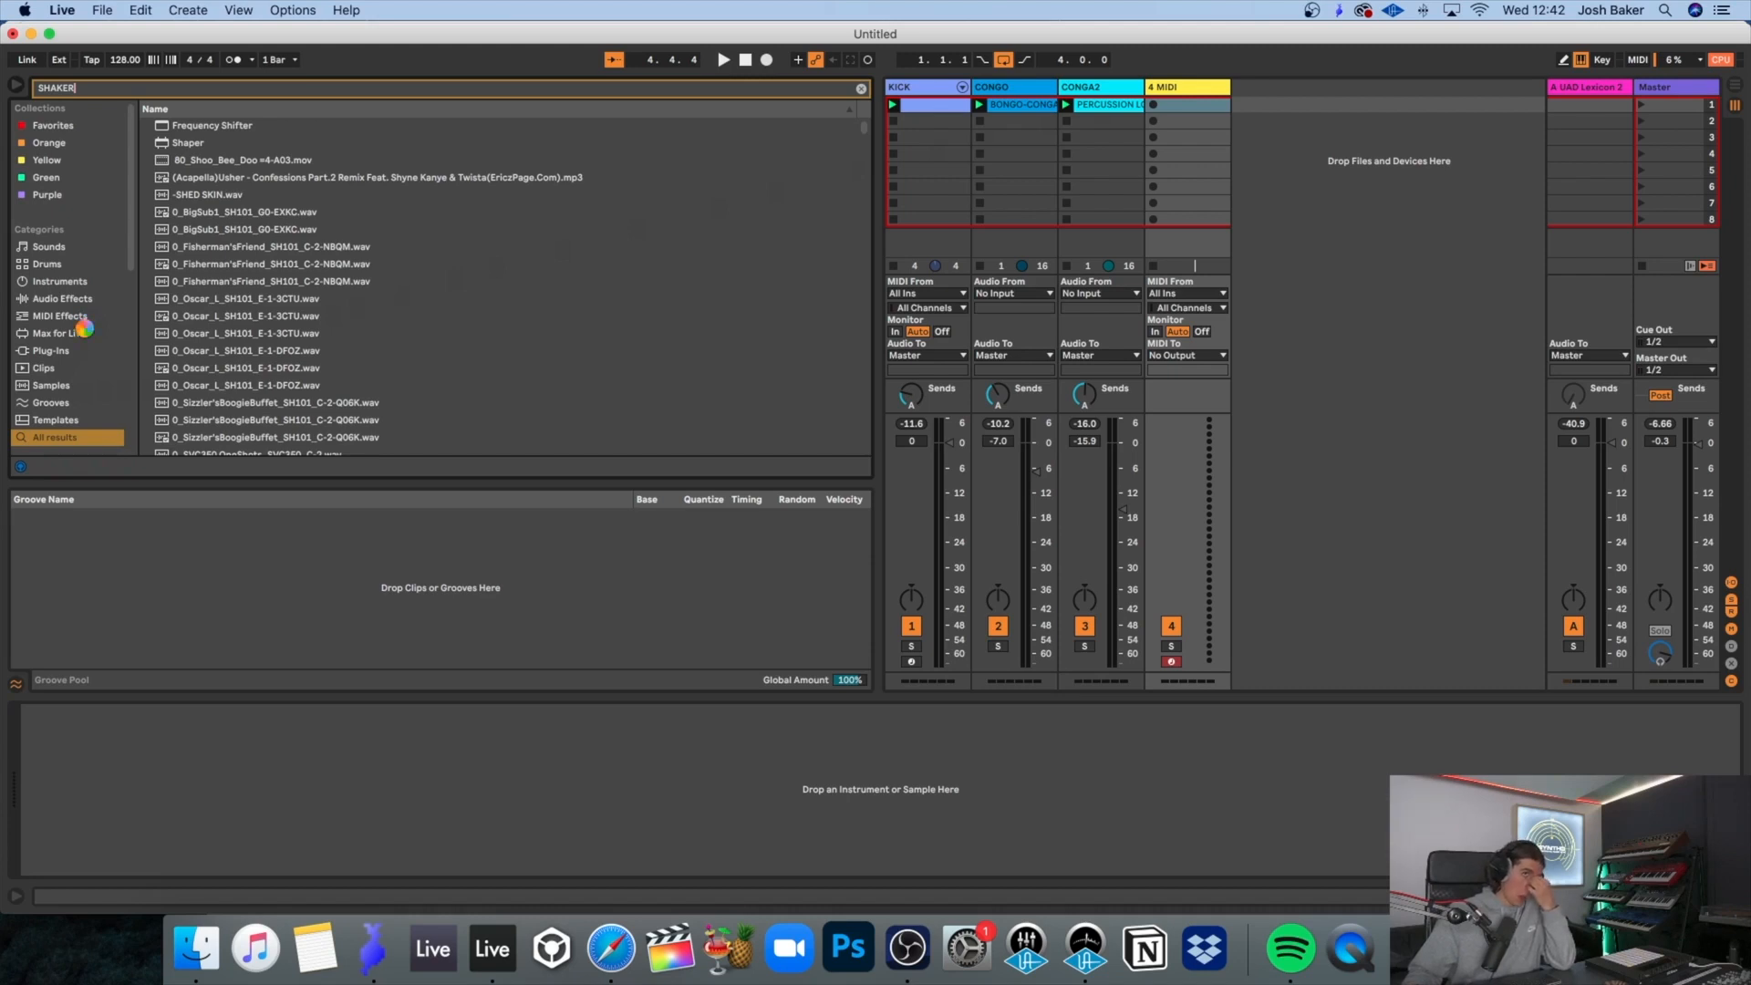
{"action": "scroll", "coordinate": [83, 327], "scroll_direction": "down", "scroll_amount": 5}
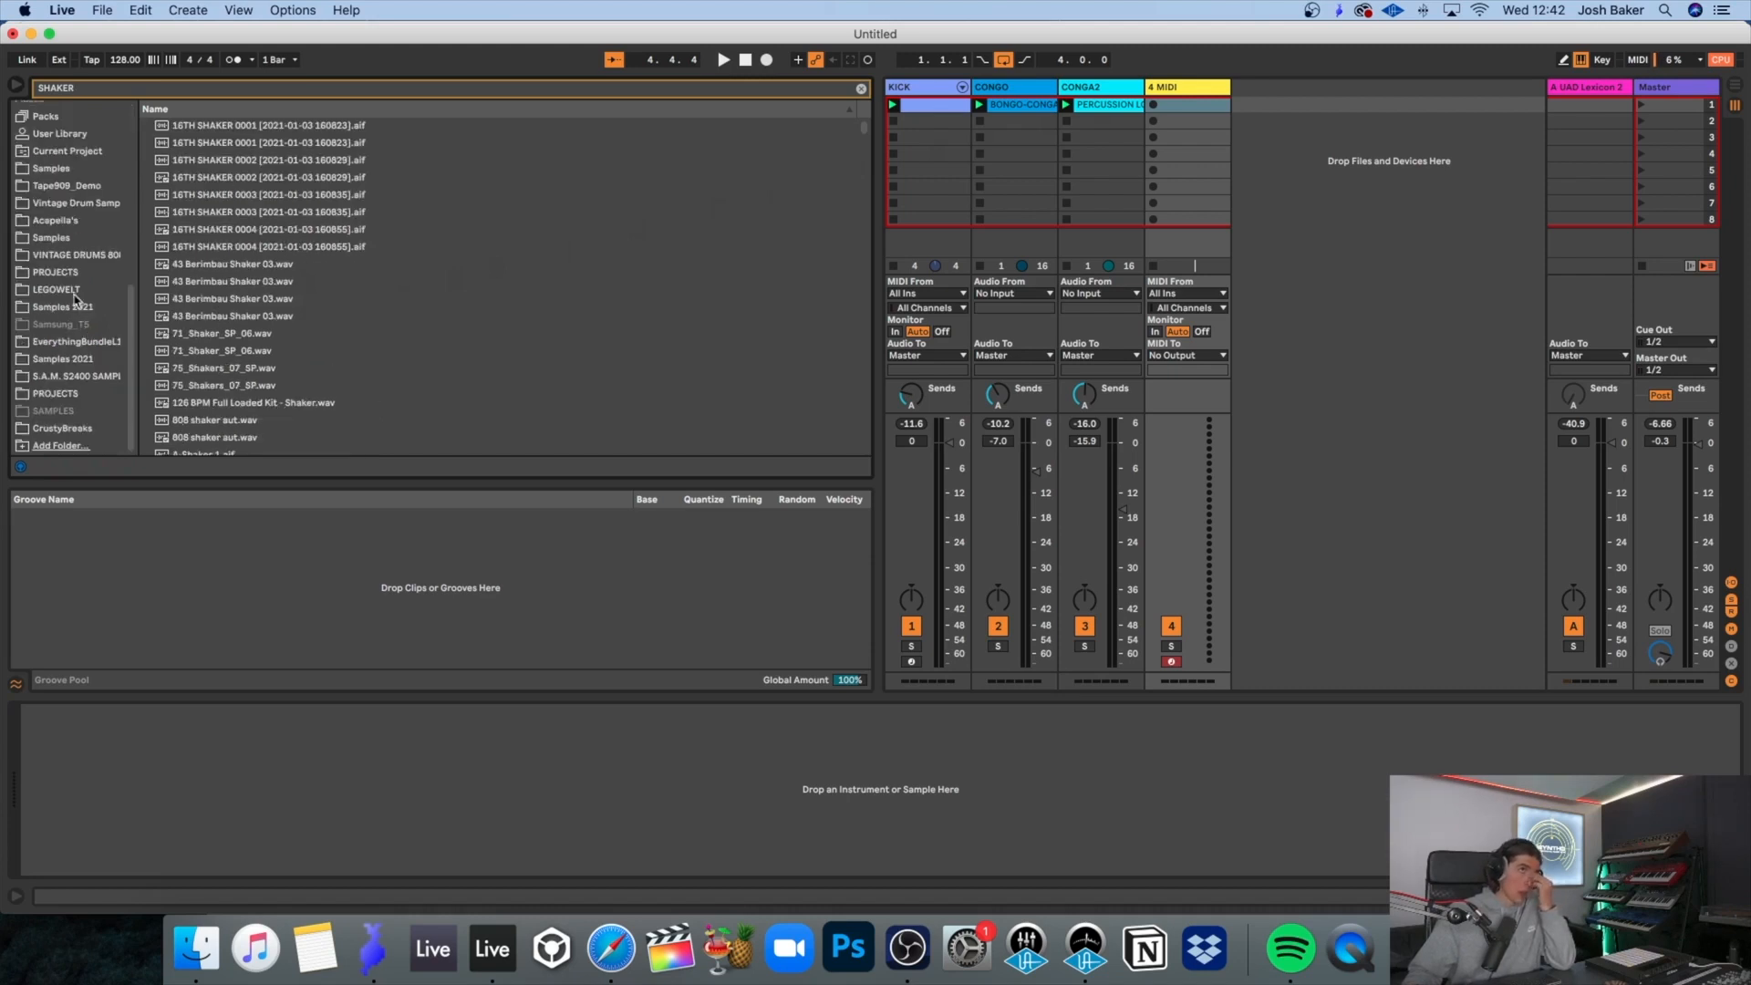
{"action": "left_click", "coordinate": [69, 239]}
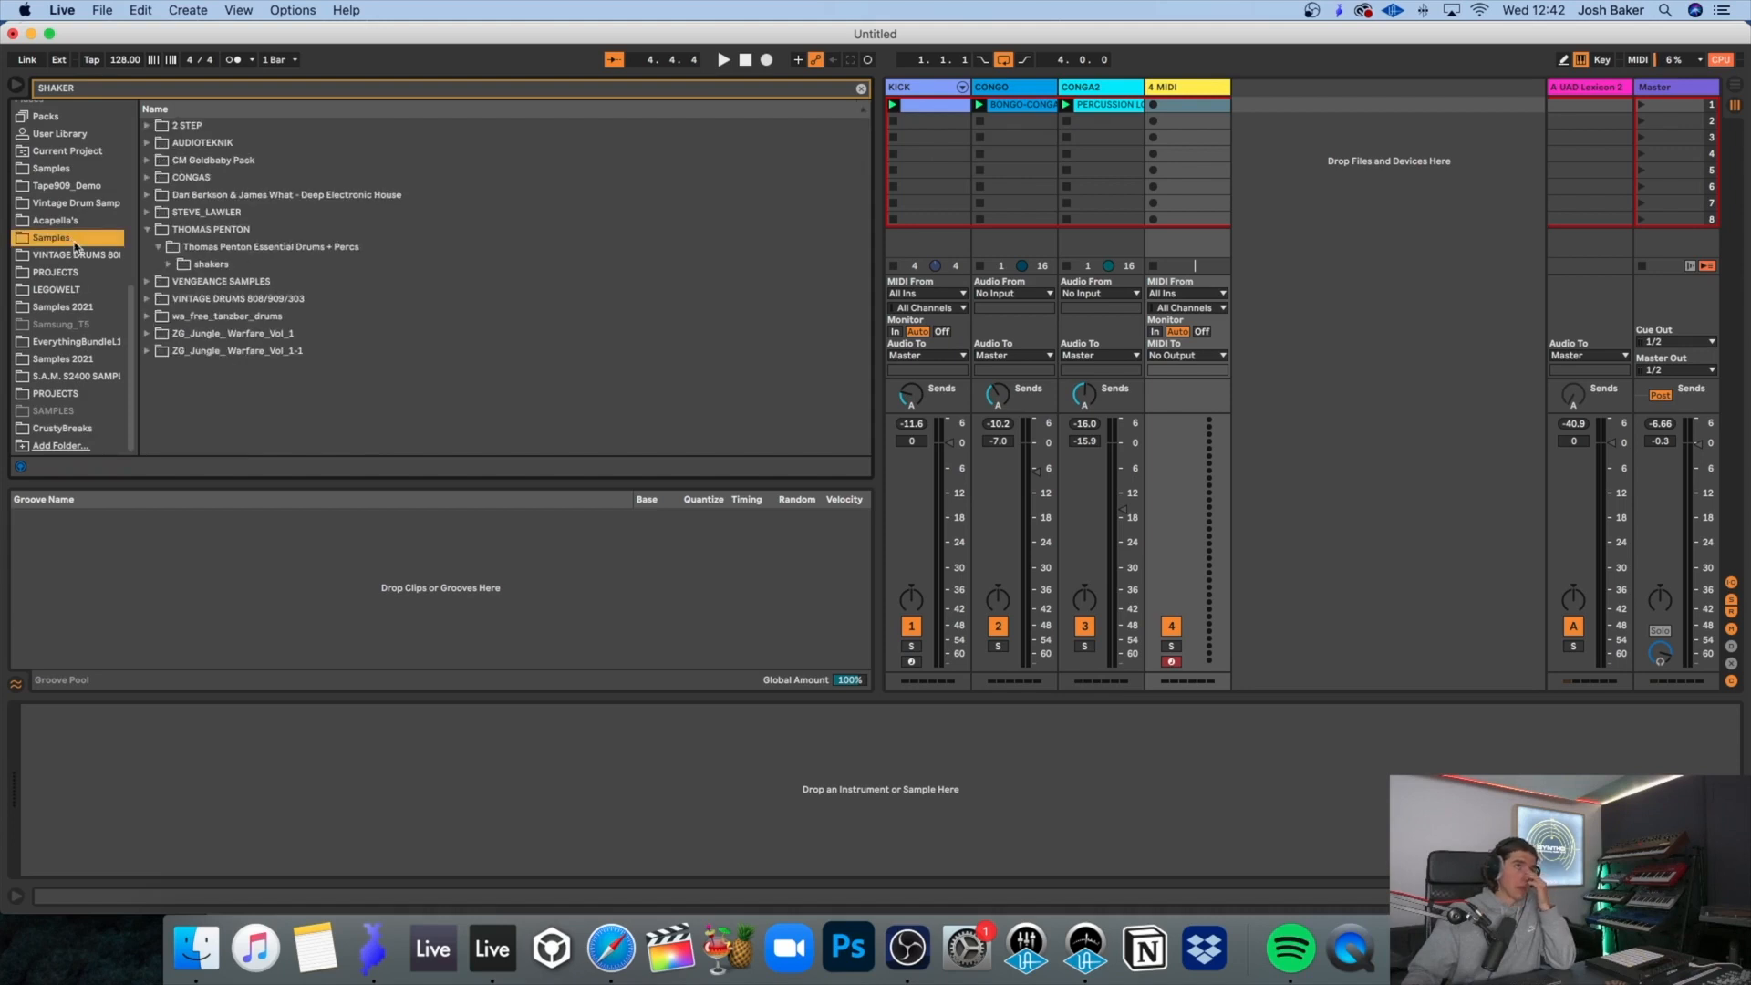
Step: Audition samples in the shakers folder and load SHAKER2.wav onto the new MIDI track
{"action": "left_click", "coordinate": [166, 264]}
{"action": "left_click", "coordinate": [219, 298]}
{"action": "left_click", "coordinate": [261, 334]}
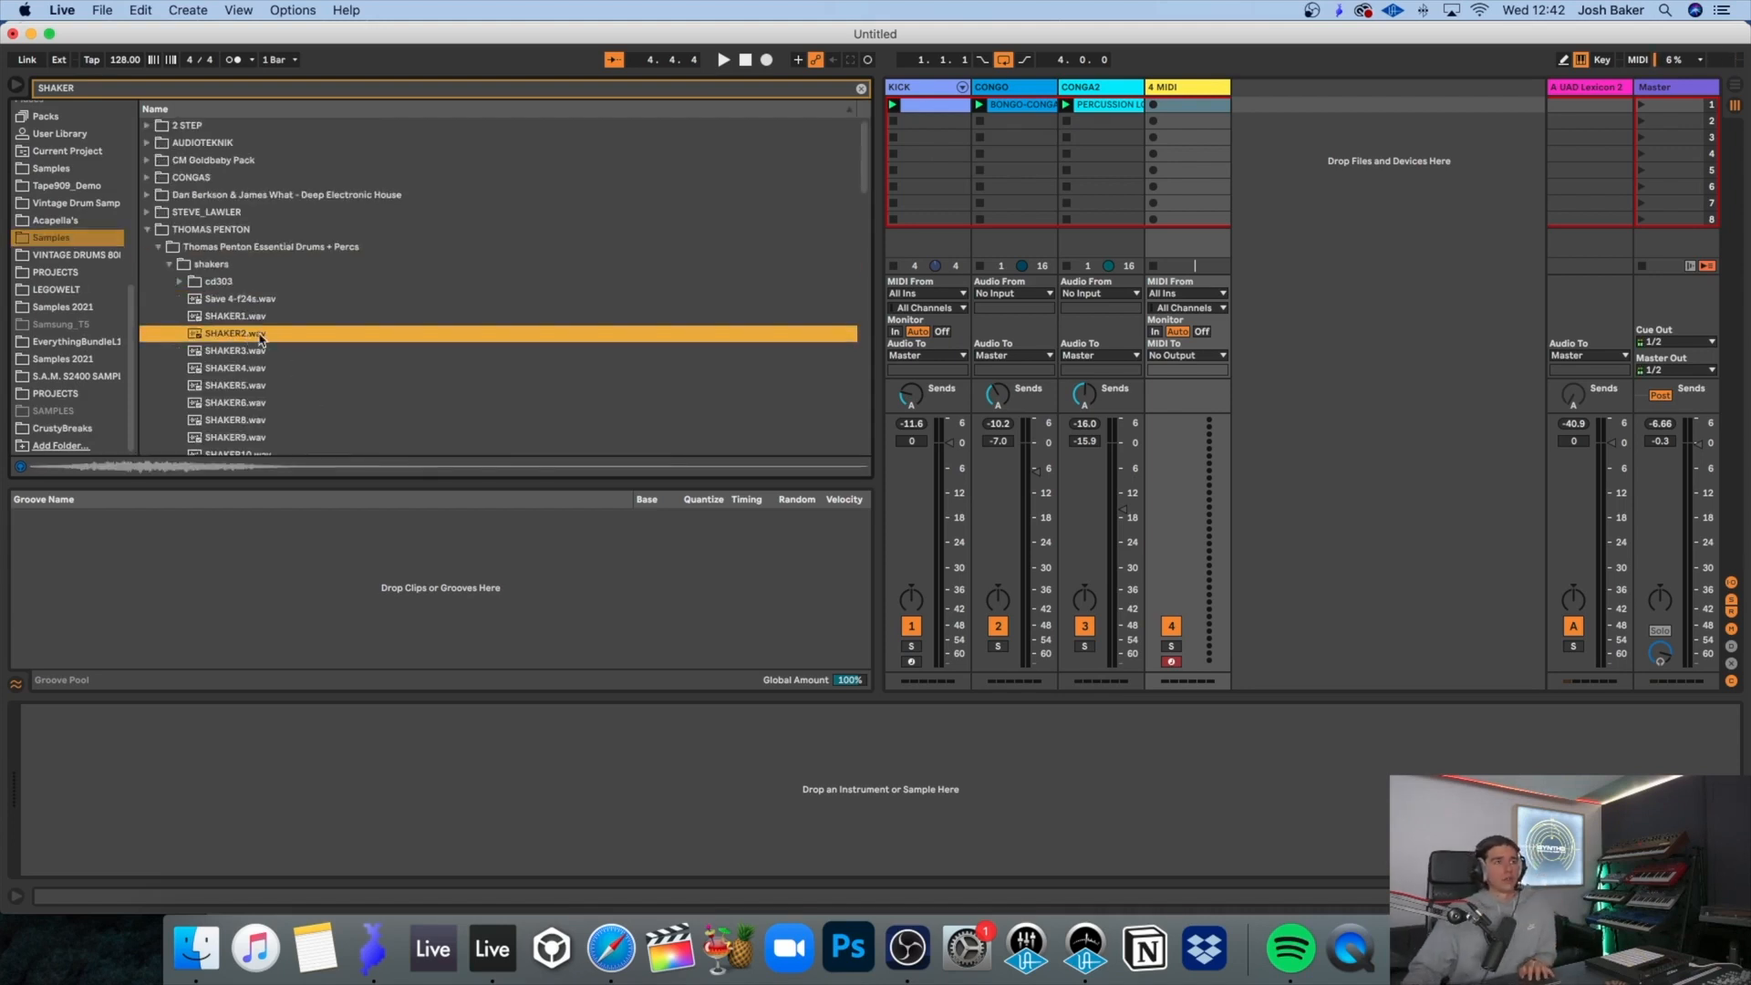
{"action": "double_click", "coordinate": [261, 336]}
Step: Create a one-bar clip on SHAKER2 with C3 sixteenth notes at 1.1.1 and 1.1.2, setting the first note's velocity to 77
{"action": "double_click", "coordinate": [1186, 105]}
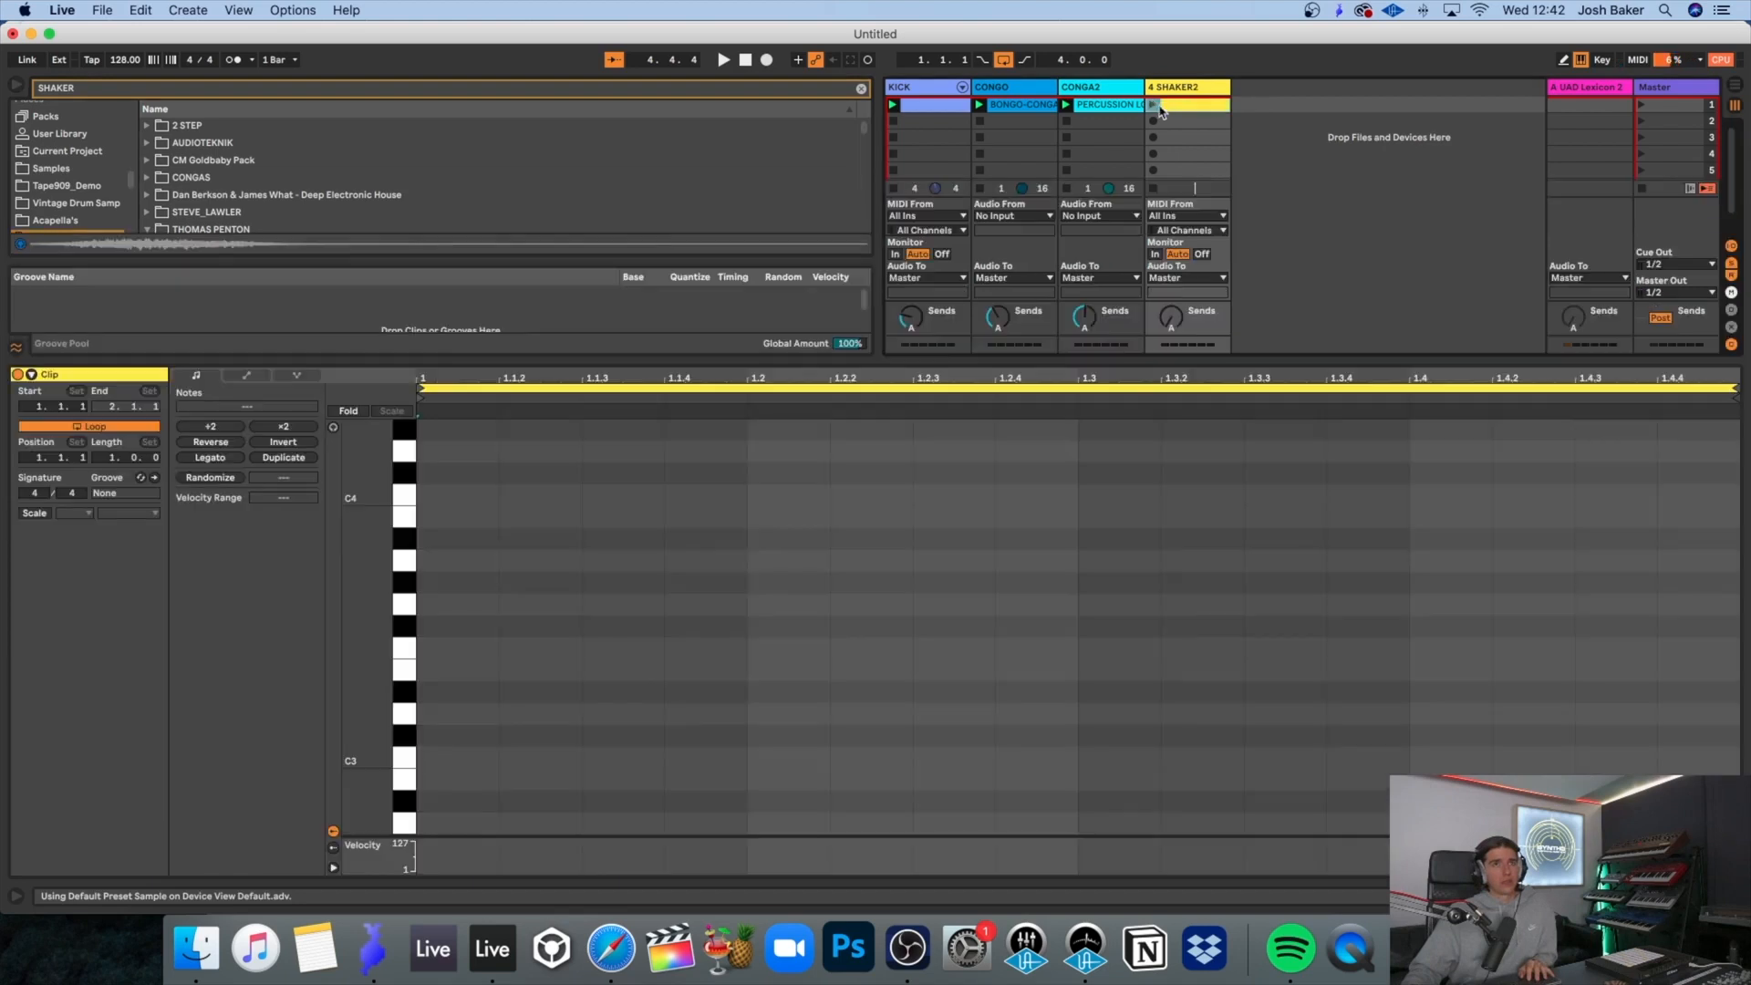
{"action": "left_click_drag", "start_coordinate": [460, 757], "coordinate": [540, 758]}
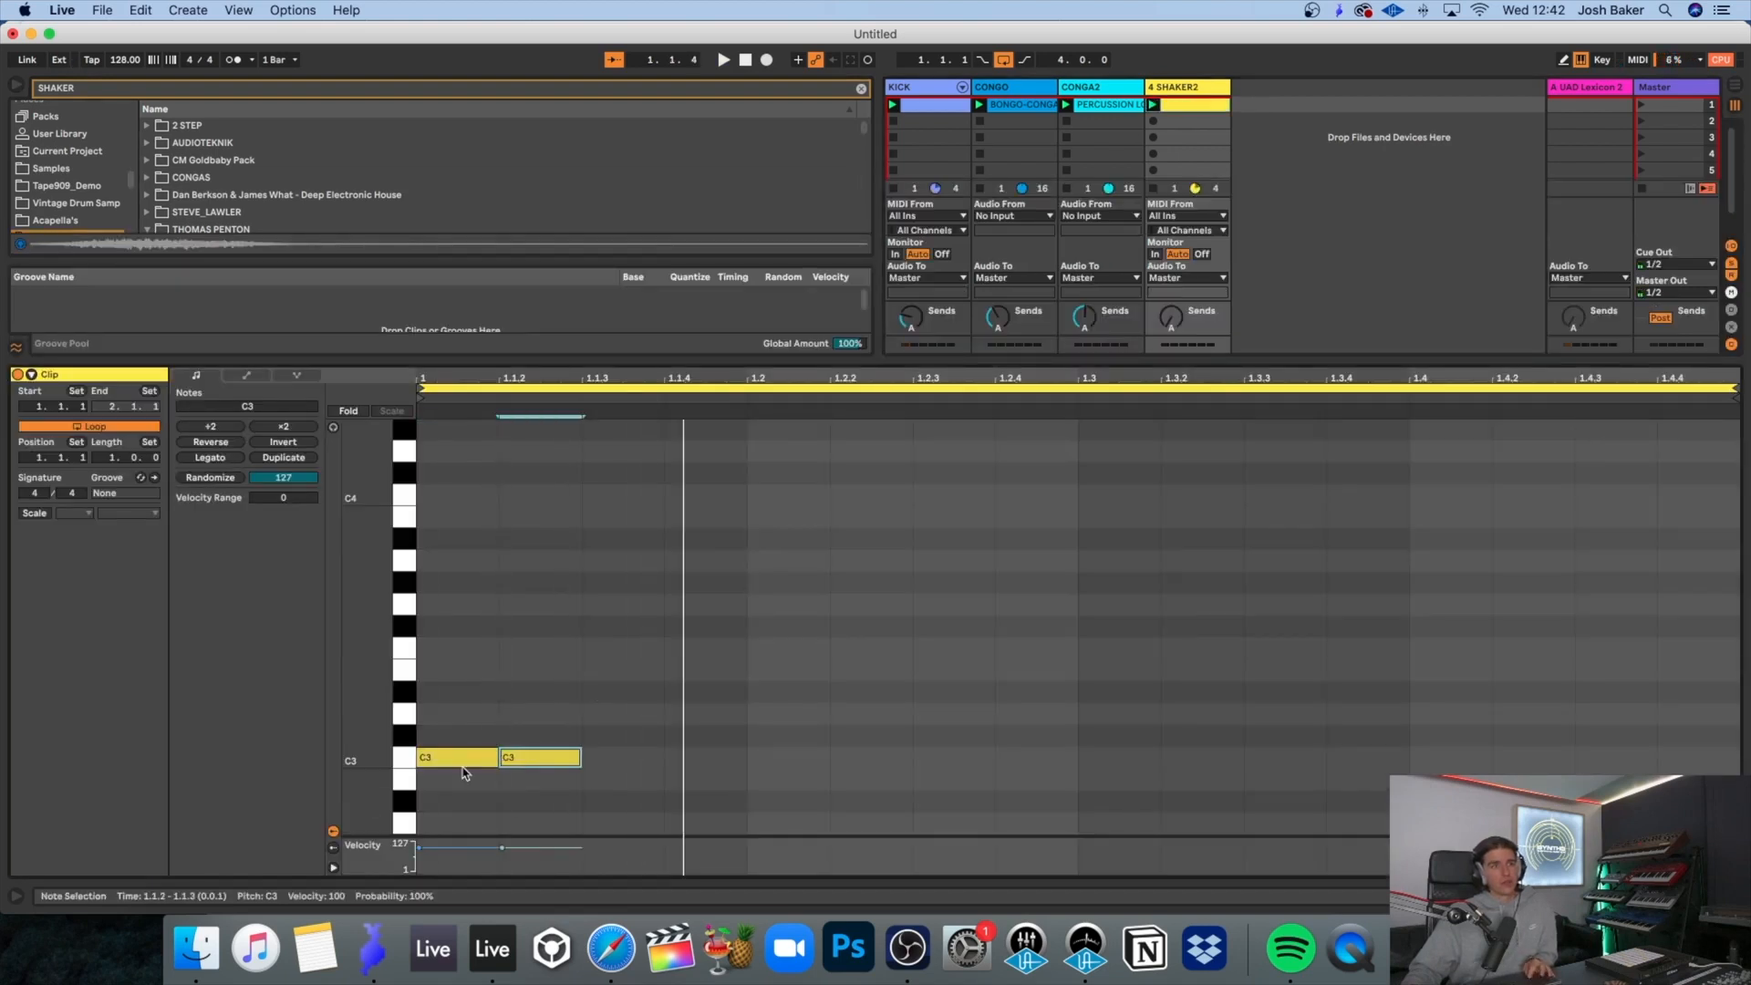
{"action": "left_click_drag", "start_coordinate": [445, 848], "coordinate": [445, 853]}
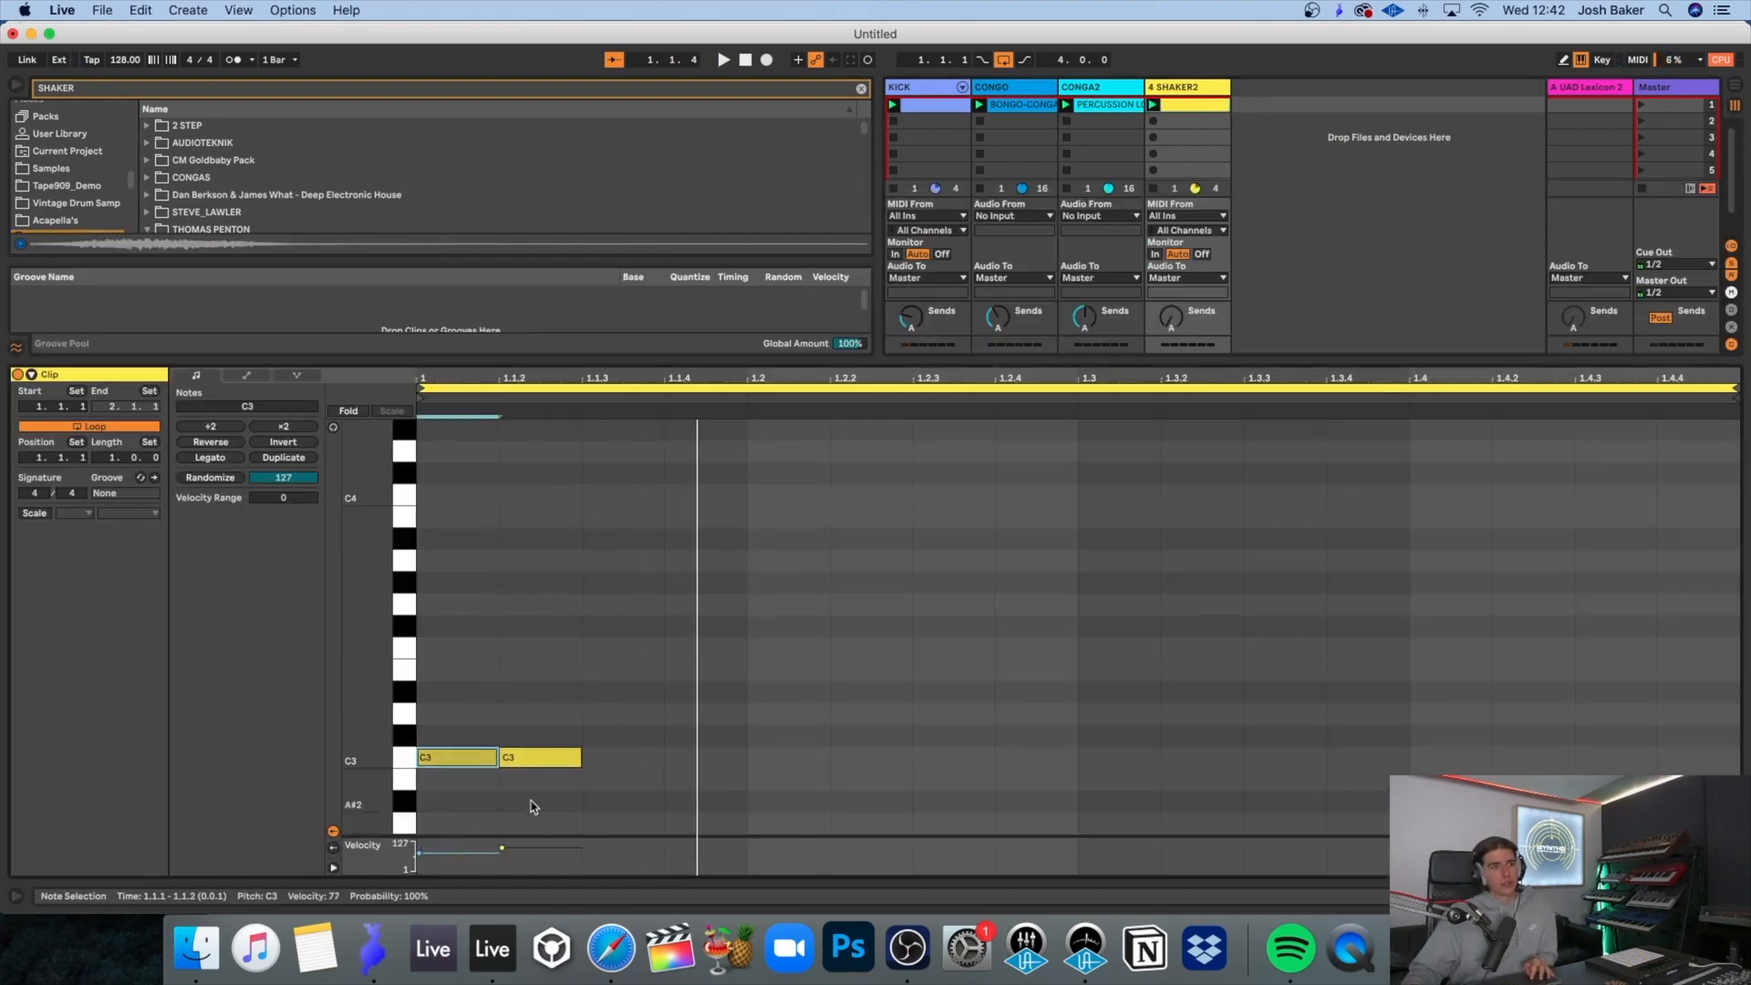
Step: Start playback and duplicate the two-note C3 pattern until it fills the whole bar of the shaker clip
{"action": "key", "text": "super+a"}
{"action": "key", "text": "super+d"}
{"action": "key", "text": "space"}
{"action": "key", "text": "super+d"}
{"action": "key", "text": "super+d"}
{"action": "key", "text": "super+d"}
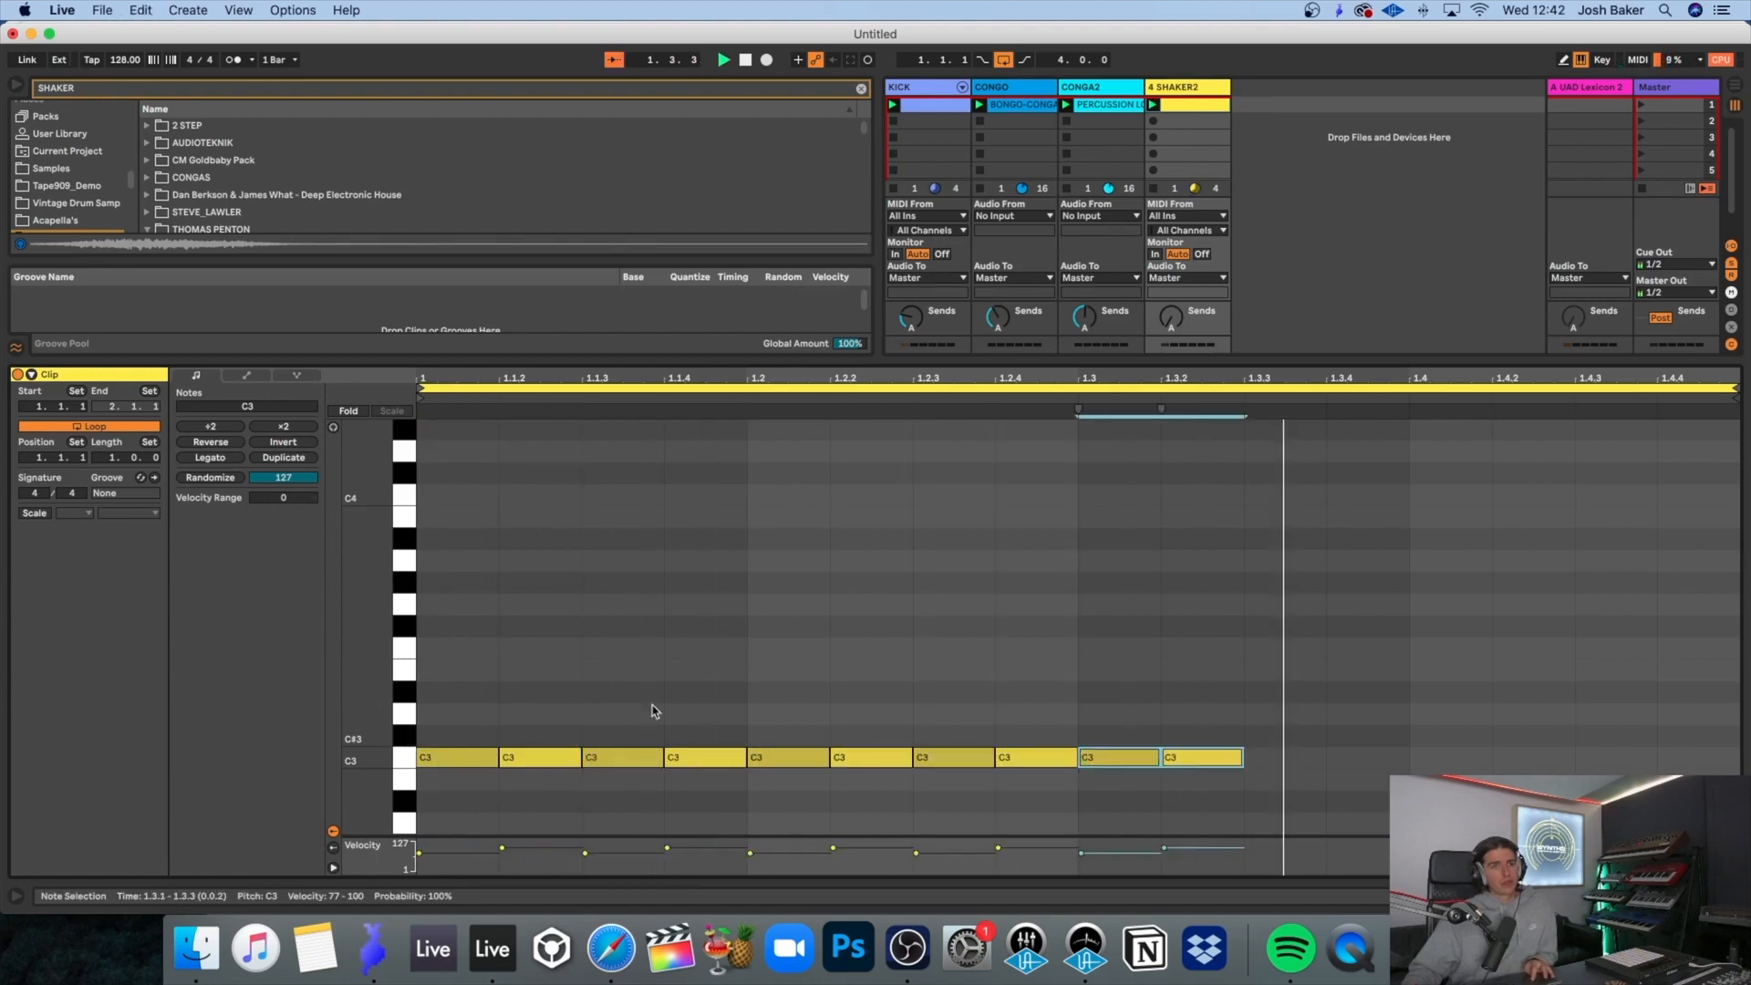
{"action": "key", "text": "super+d"}
{"action": "key", "text": "super+d"}
{"action": "key", "text": "super+d"}
Step: Balance the track volumes with CONGO at -12.0 dB, CONGA2 at -20.0 dB and SHAKER2 at -19.5 dB
{"action": "left_click", "coordinate": [1187, 88]}
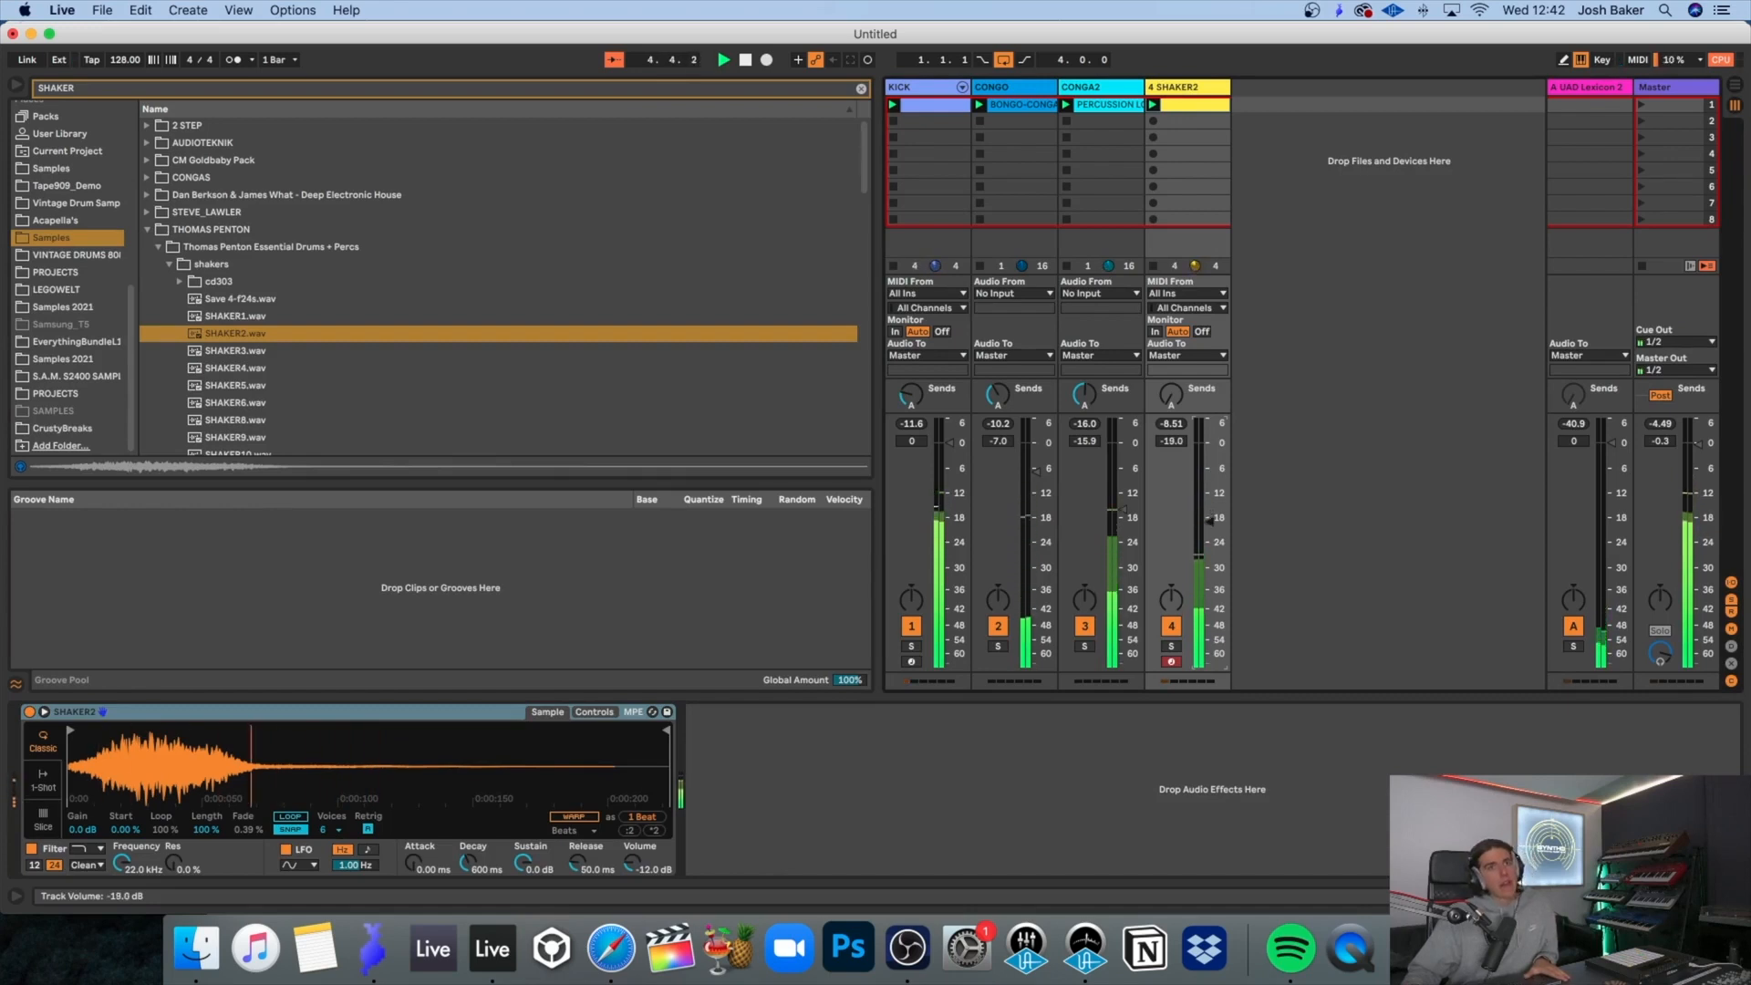
{"action": "left_click", "coordinate": [1085, 626]}
{"action": "left_click_drag", "start_coordinate": [1029, 491], "coordinate": [1029, 518]}
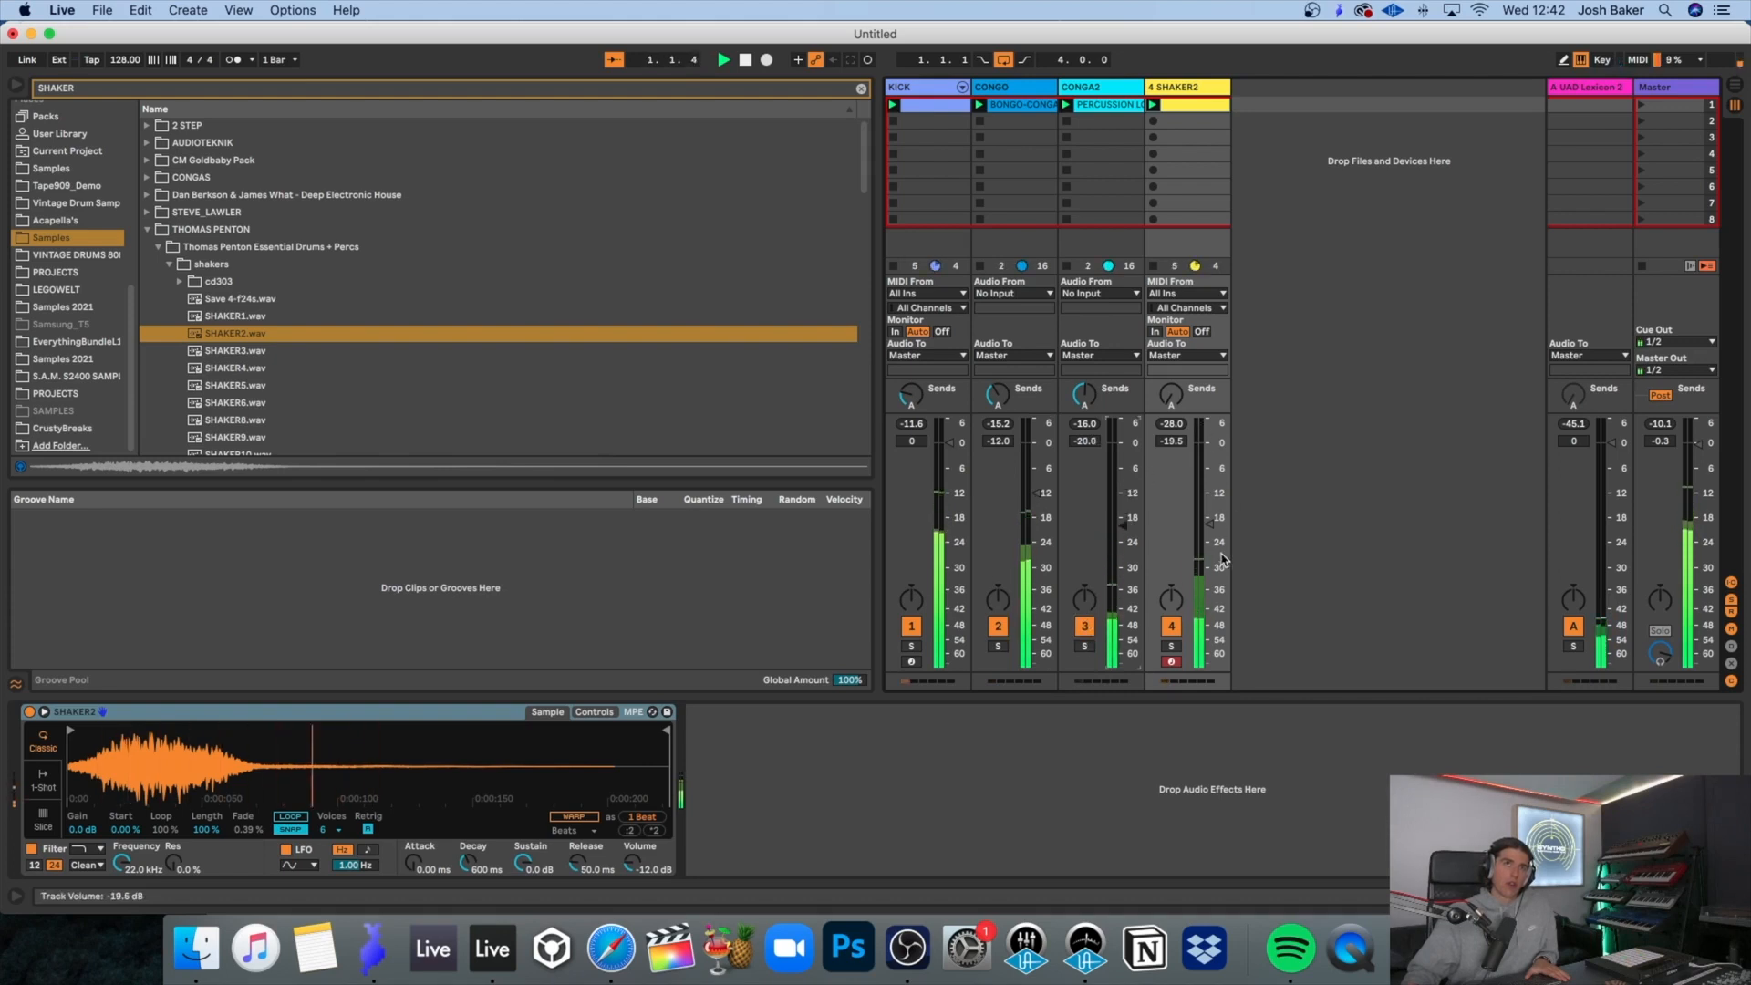
Step: Add EQ Eight to SHAKER2, set band 1 as a low cut at 3.85 kHz and stop playback
{"action": "key", "text": "super+f"}
{"action": "type", "text": "eq"}
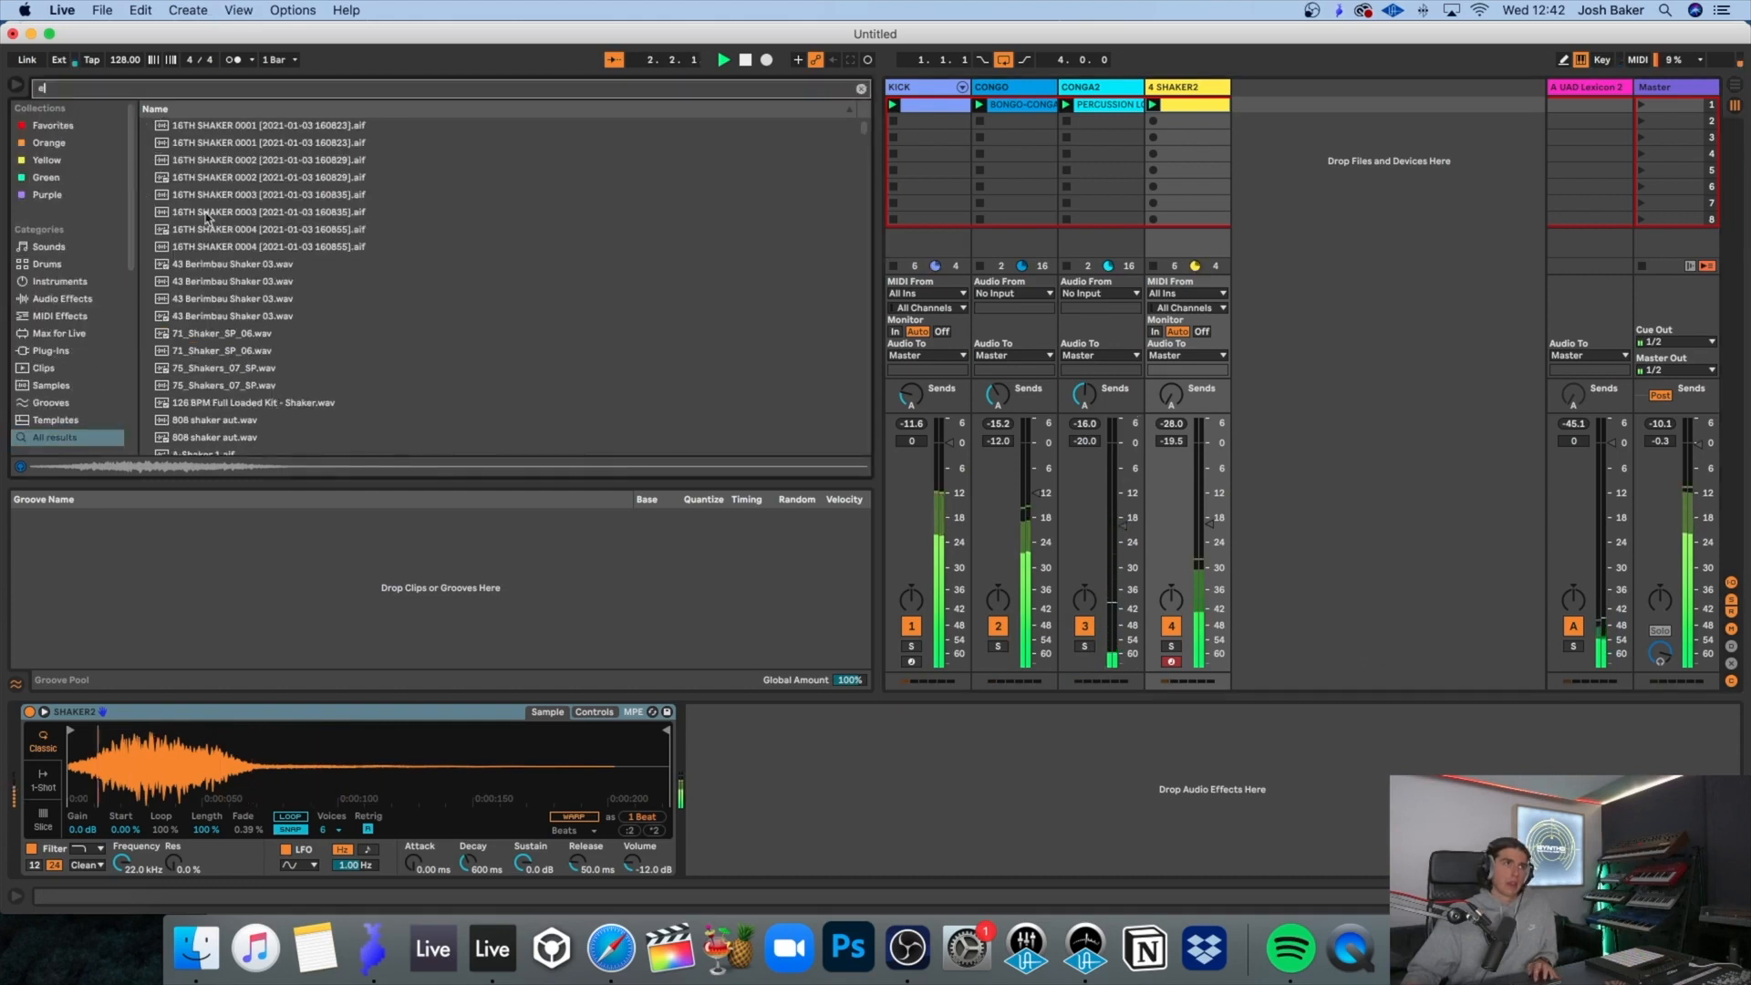
{"action": "double_click", "coordinate": [203, 146]}
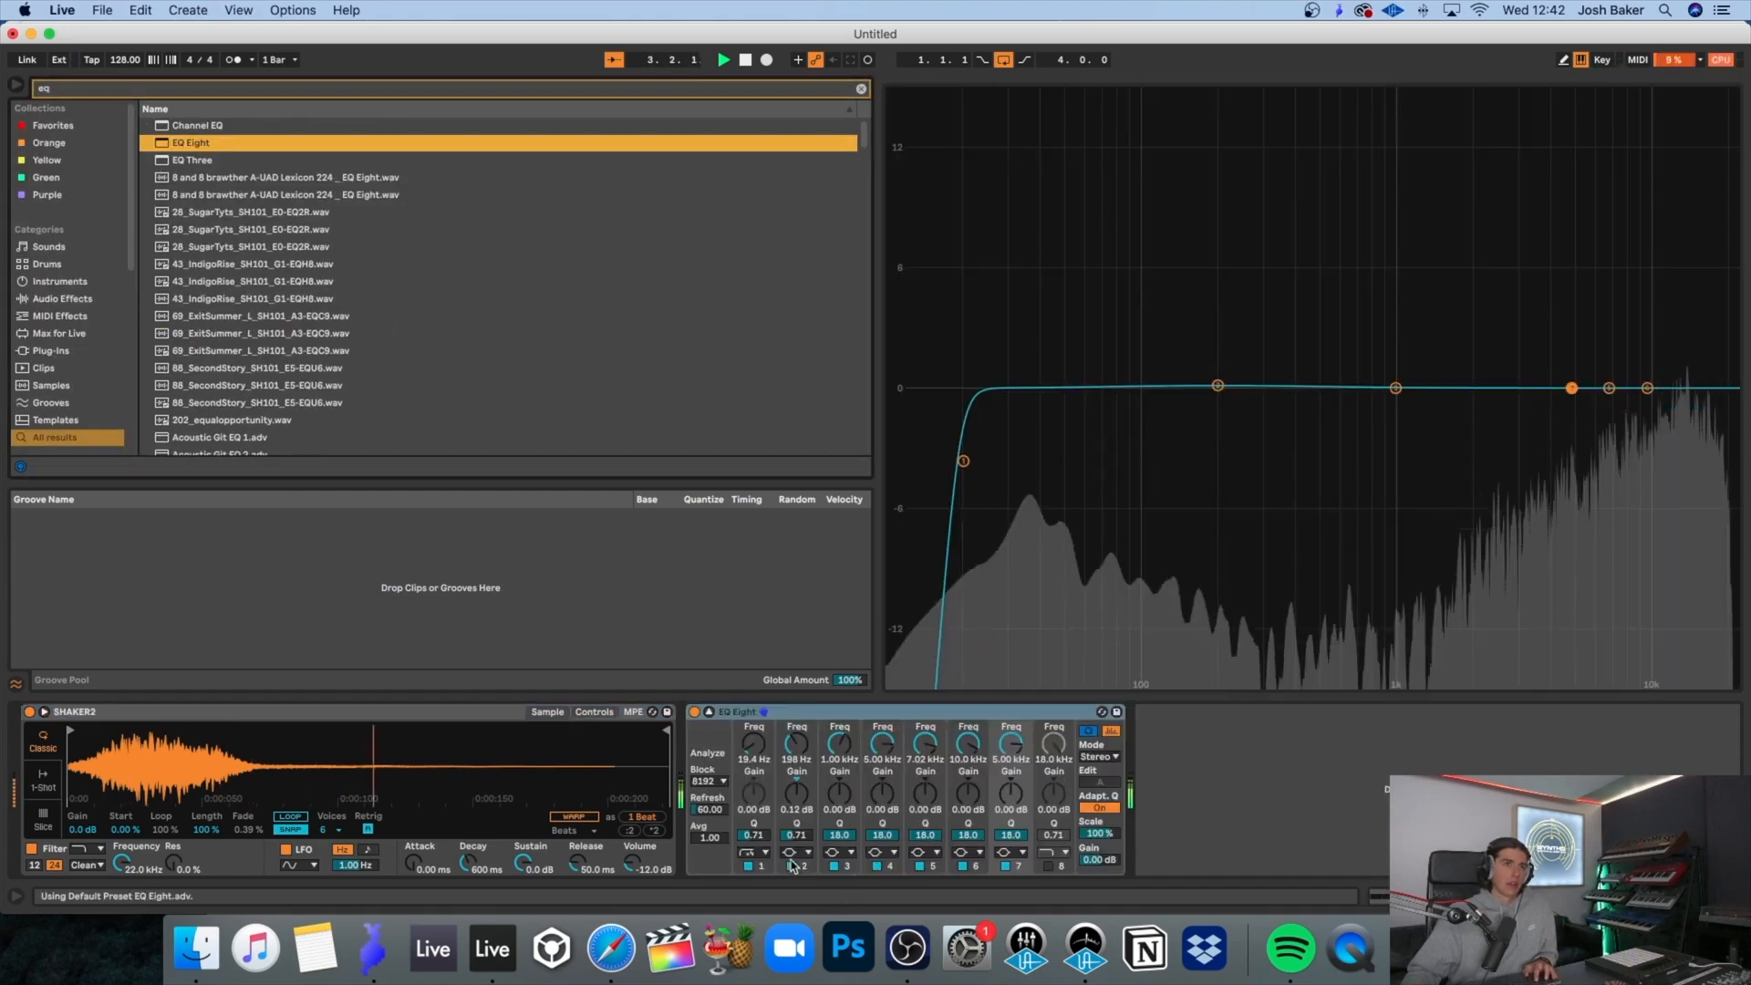
{"action": "left_click", "coordinate": [754, 852]}
{"action": "left_click", "coordinate": [754, 762]}
{"action": "left_click_drag", "start_coordinate": [754, 744], "coordinate": [753, 620]}
{"action": "key", "text": "space"}
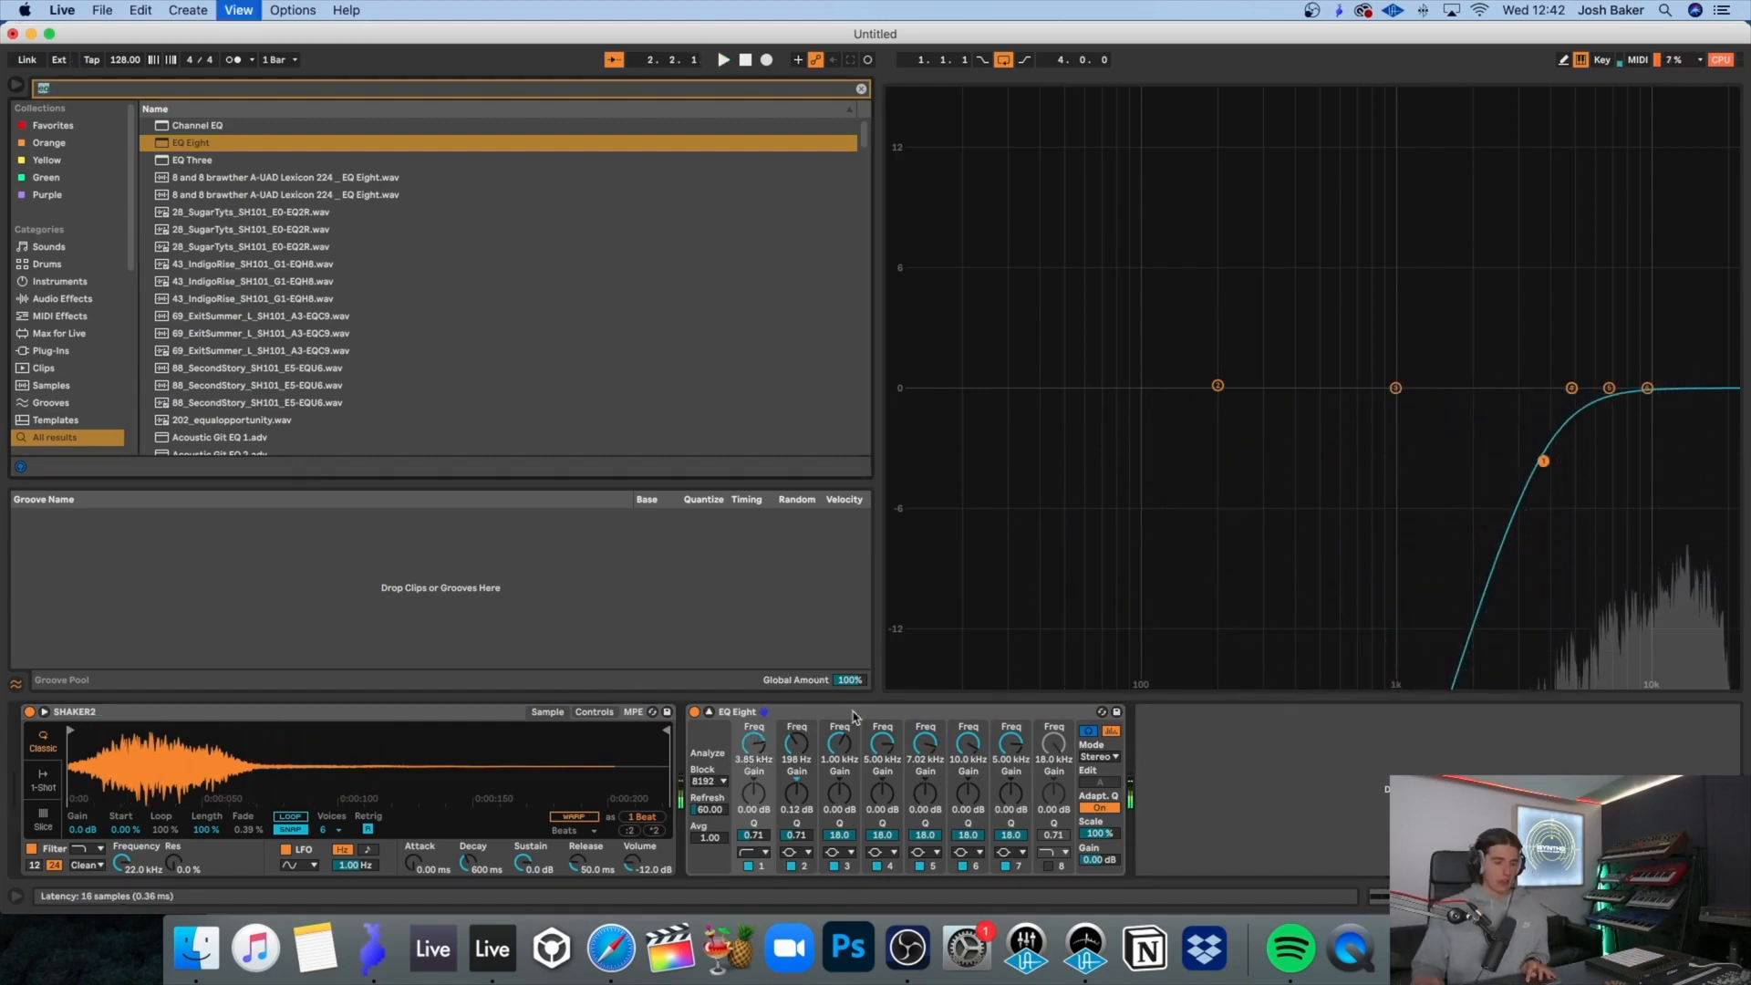
Step: Search the browser for redux and add the Redux effect after EQ Eight on SHAKER2
{"action": "key", "text": "super+f"}
{"action": "type", "text": "refux"}
{"action": "key", "text": "BackSpace"}
{"action": "key", "text": "BackSpace"}
{"action": "key", "text": "BackSpace"}
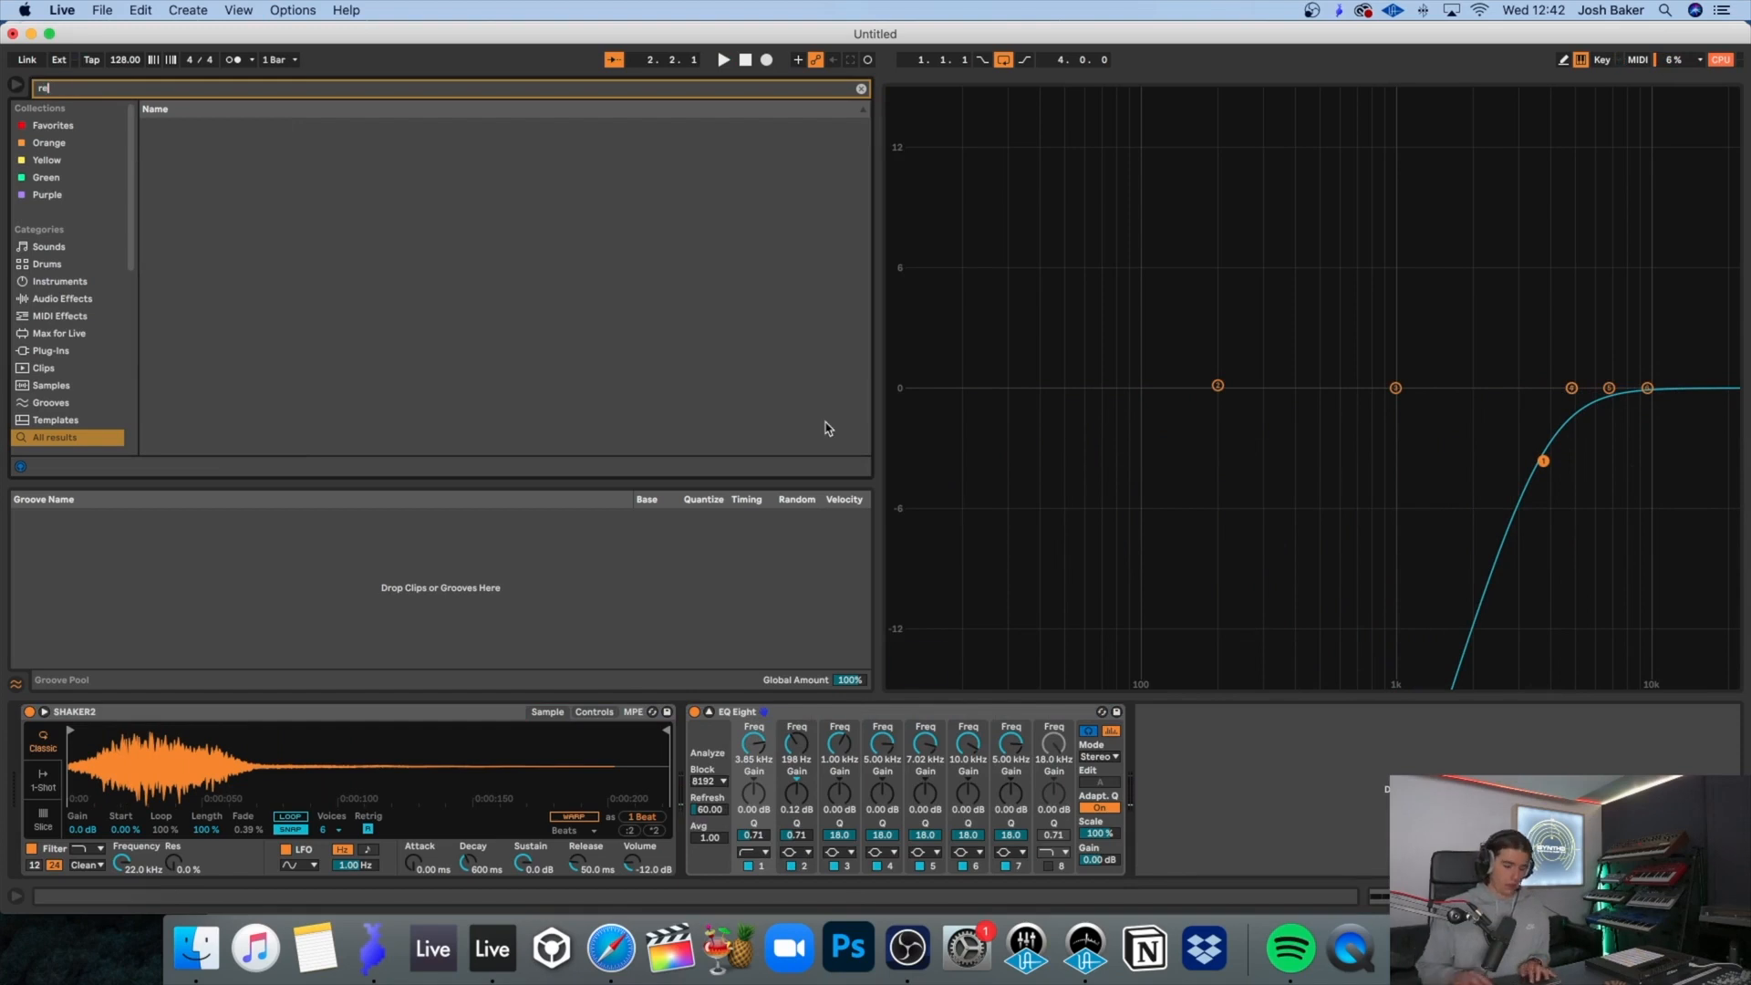
{"action": "type", "text": "dux"}
{"action": "double_click", "coordinate": [182, 126]}
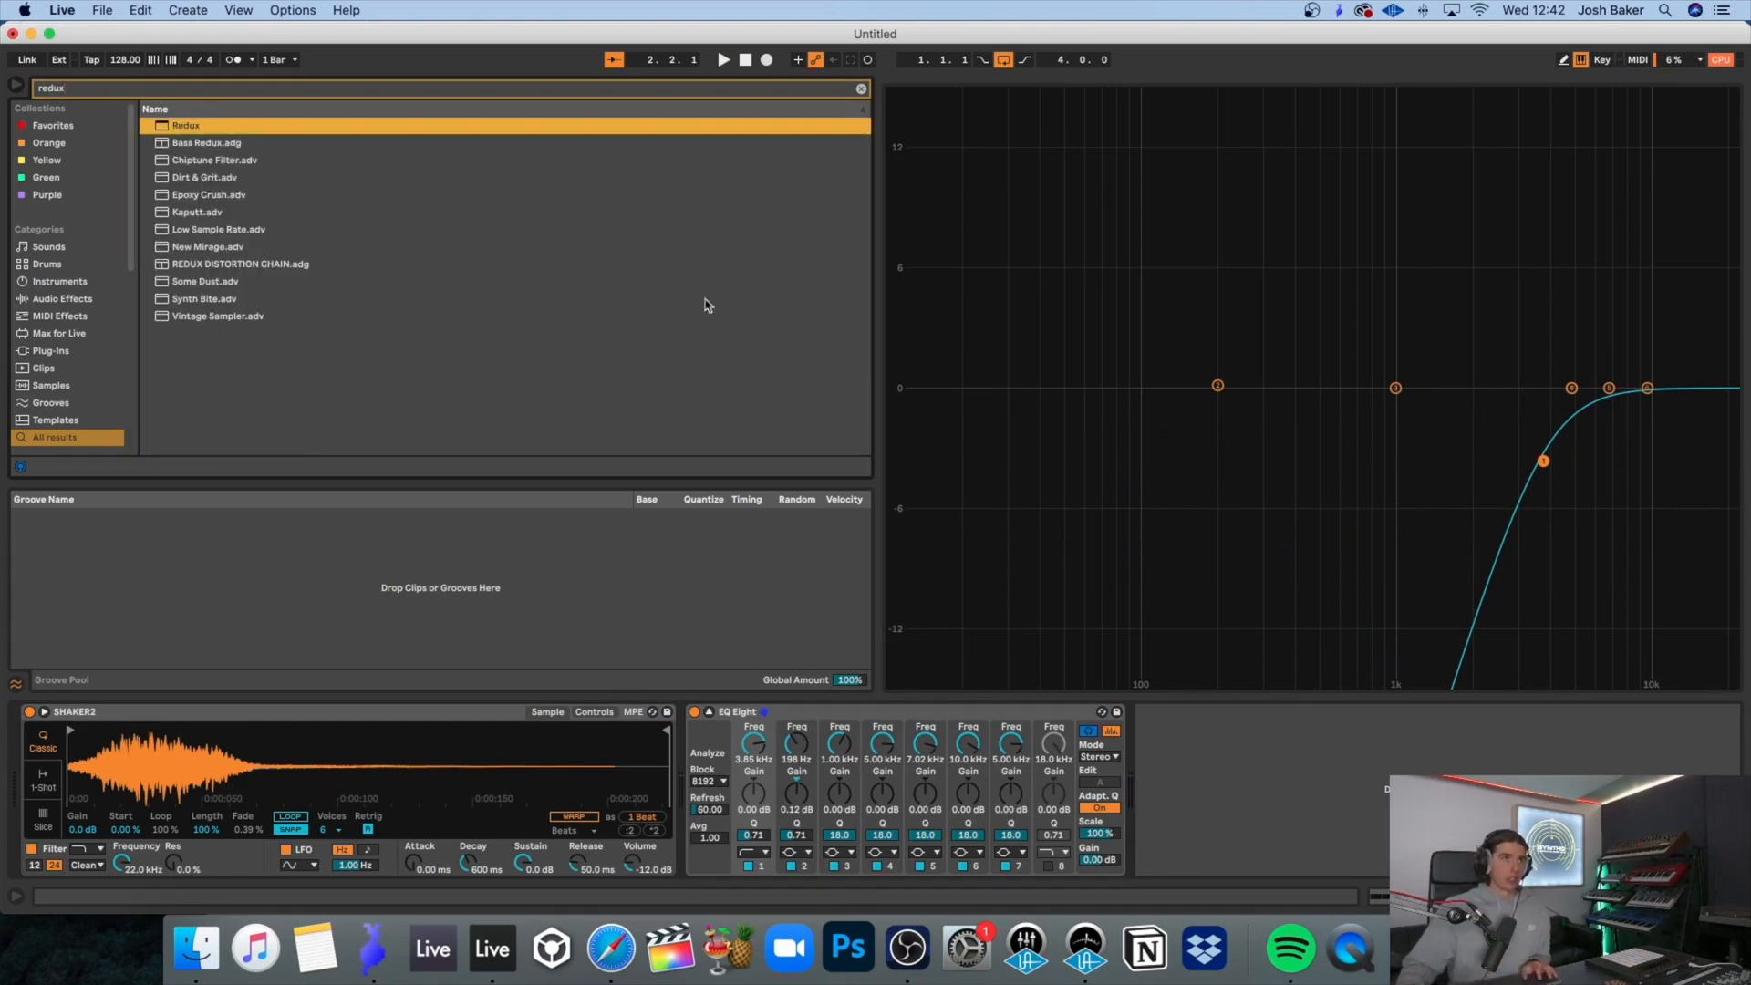
Step: Play the groove and set Redux's rate to 27.0 kHz and its shape to 8.7%
{"action": "key", "text": "space"}
{"action": "left_click_drag", "start_coordinate": [1237, 753], "coordinate": [1168, 726]}
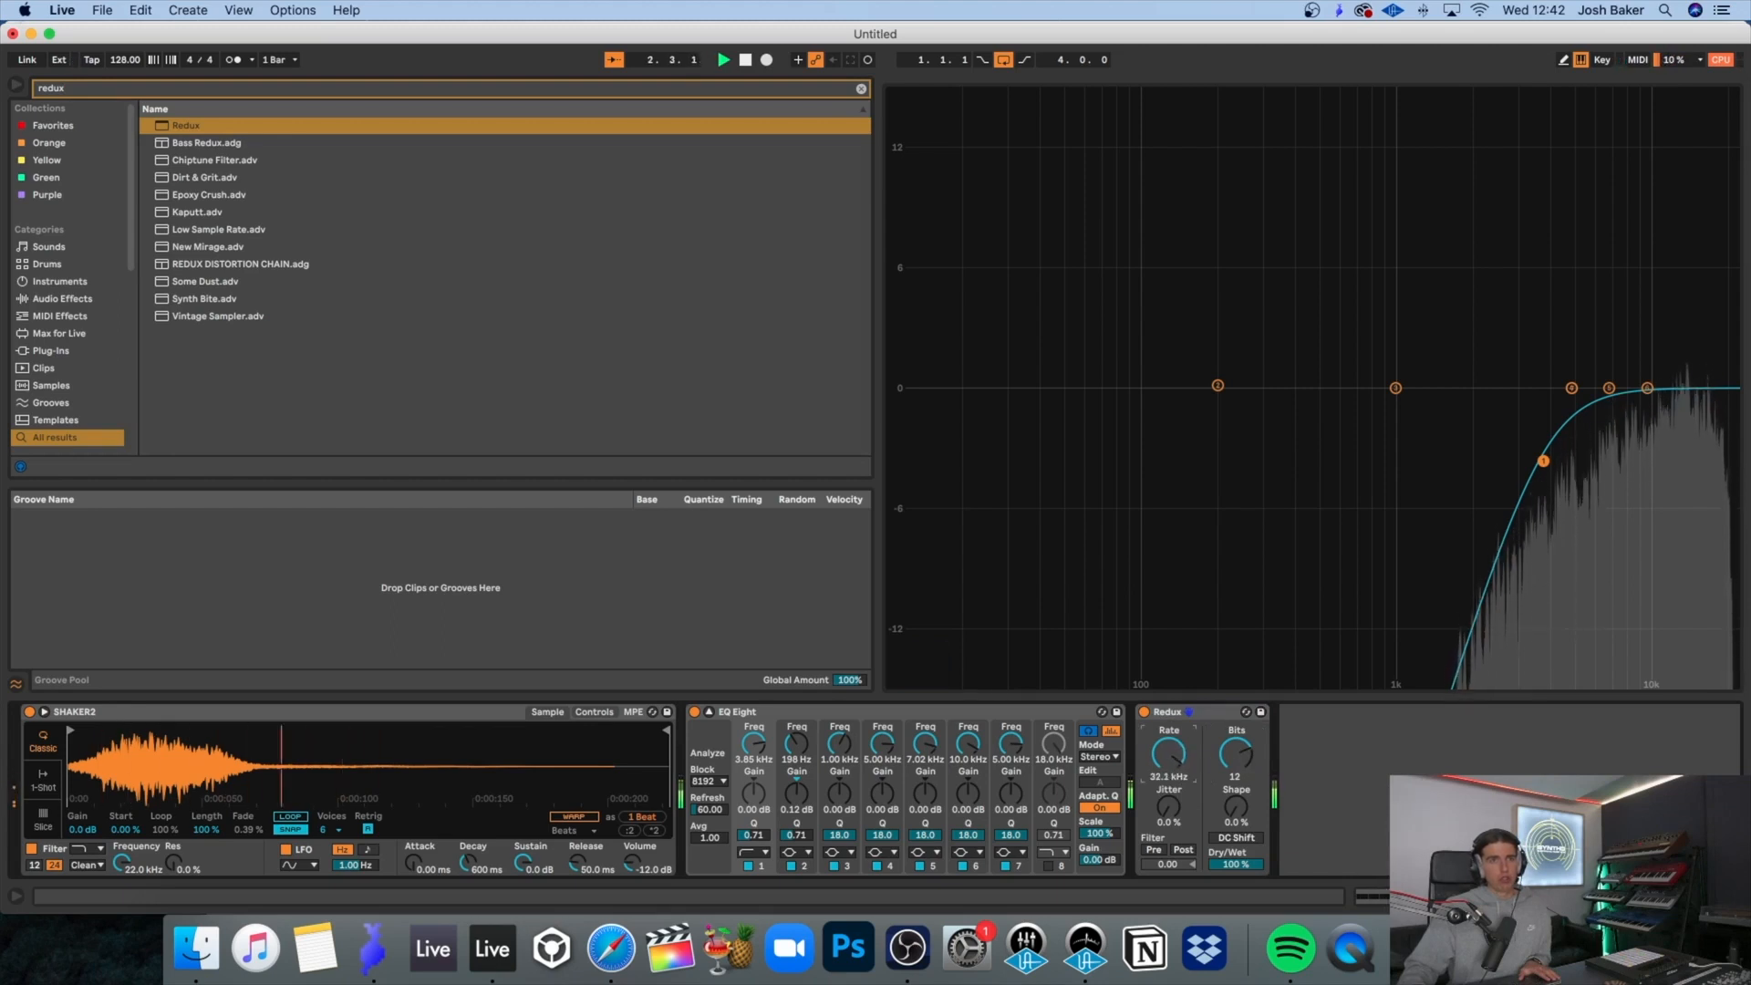
{"action": "left_click_drag", "start_coordinate": [1228, 806], "coordinate": [1228, 803]}
Step: Add the 4-Pole Phizzle phaser preset after Redux and lower SHAKER2's volume to -25.6 dB
{"action": "key", "text": "super+f"}
{"action": "type", "text": "p"}
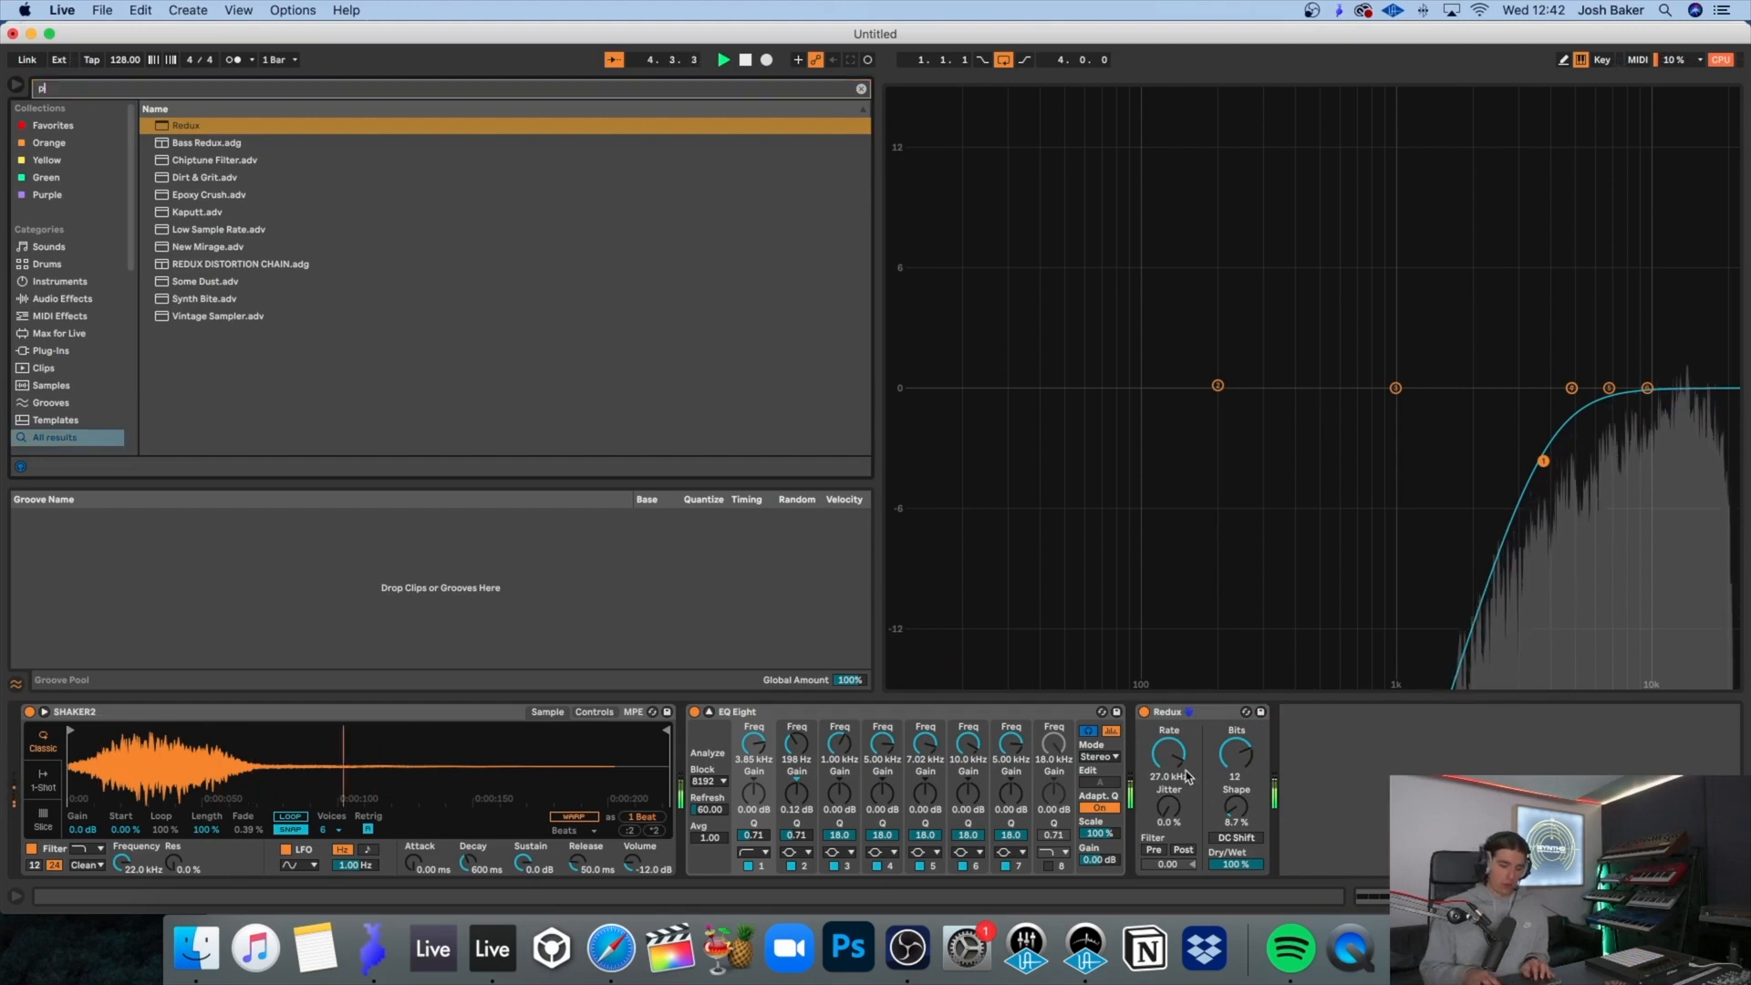
{"action": "type", "text": "hase"}
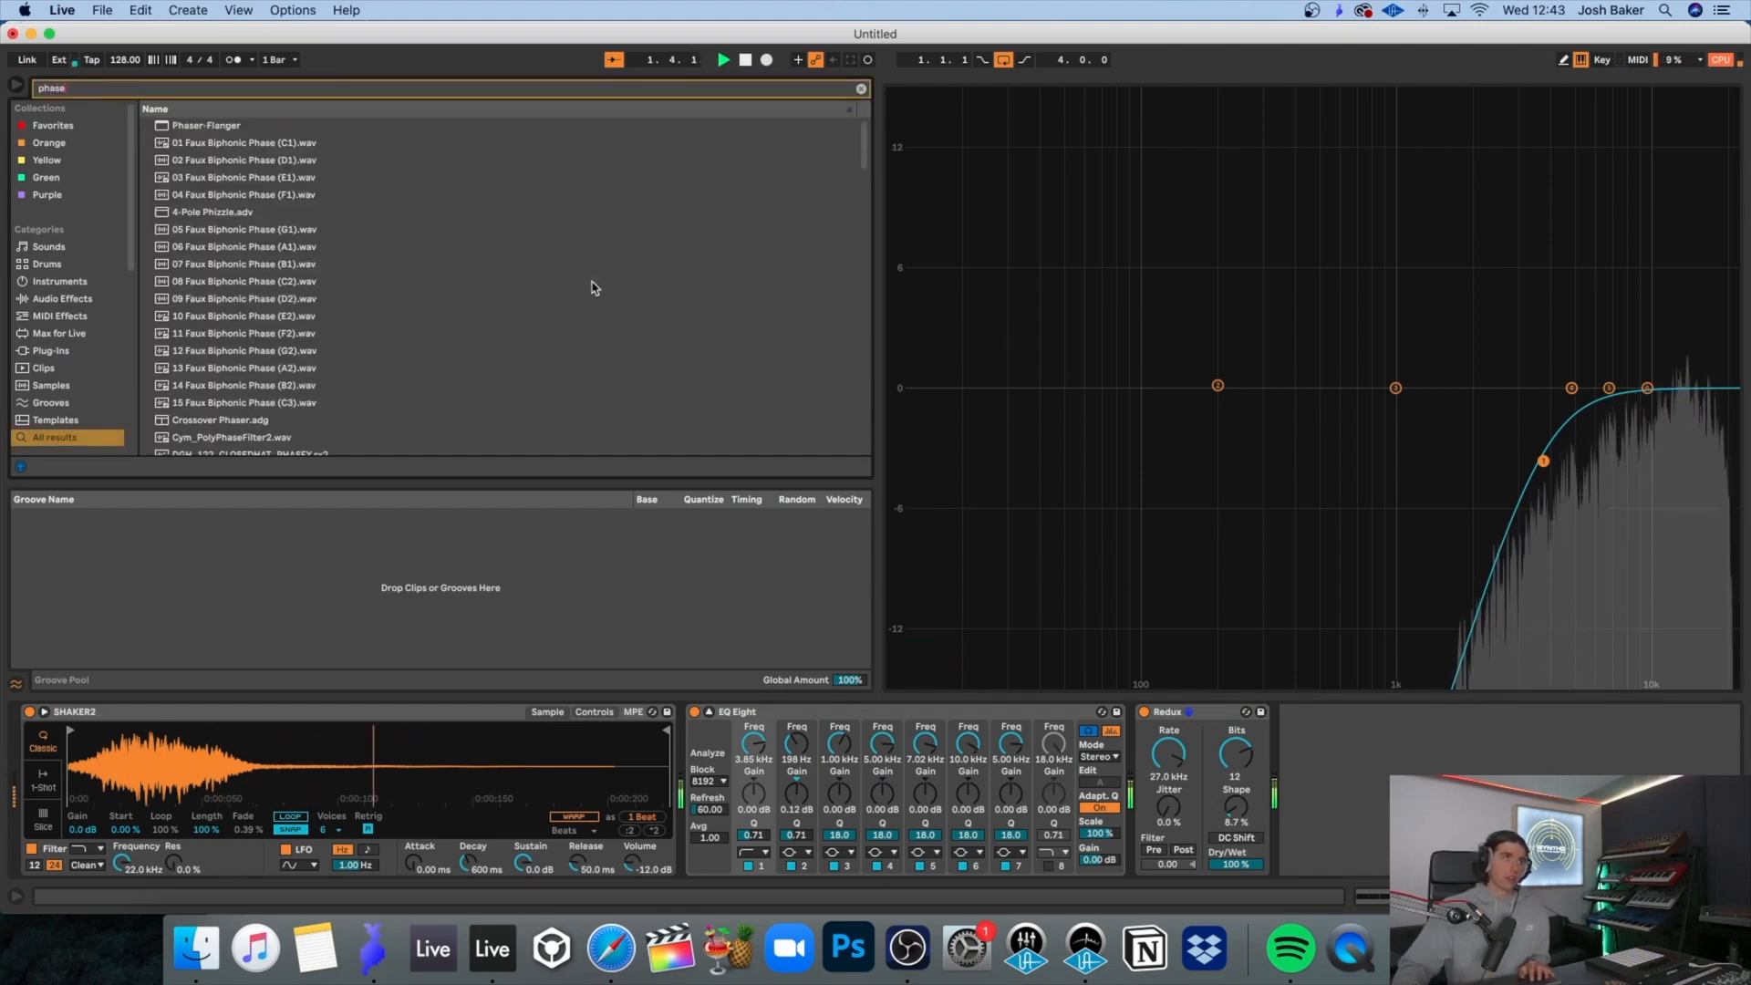
{"action": "double_click", "coordinate": [411, 214]}
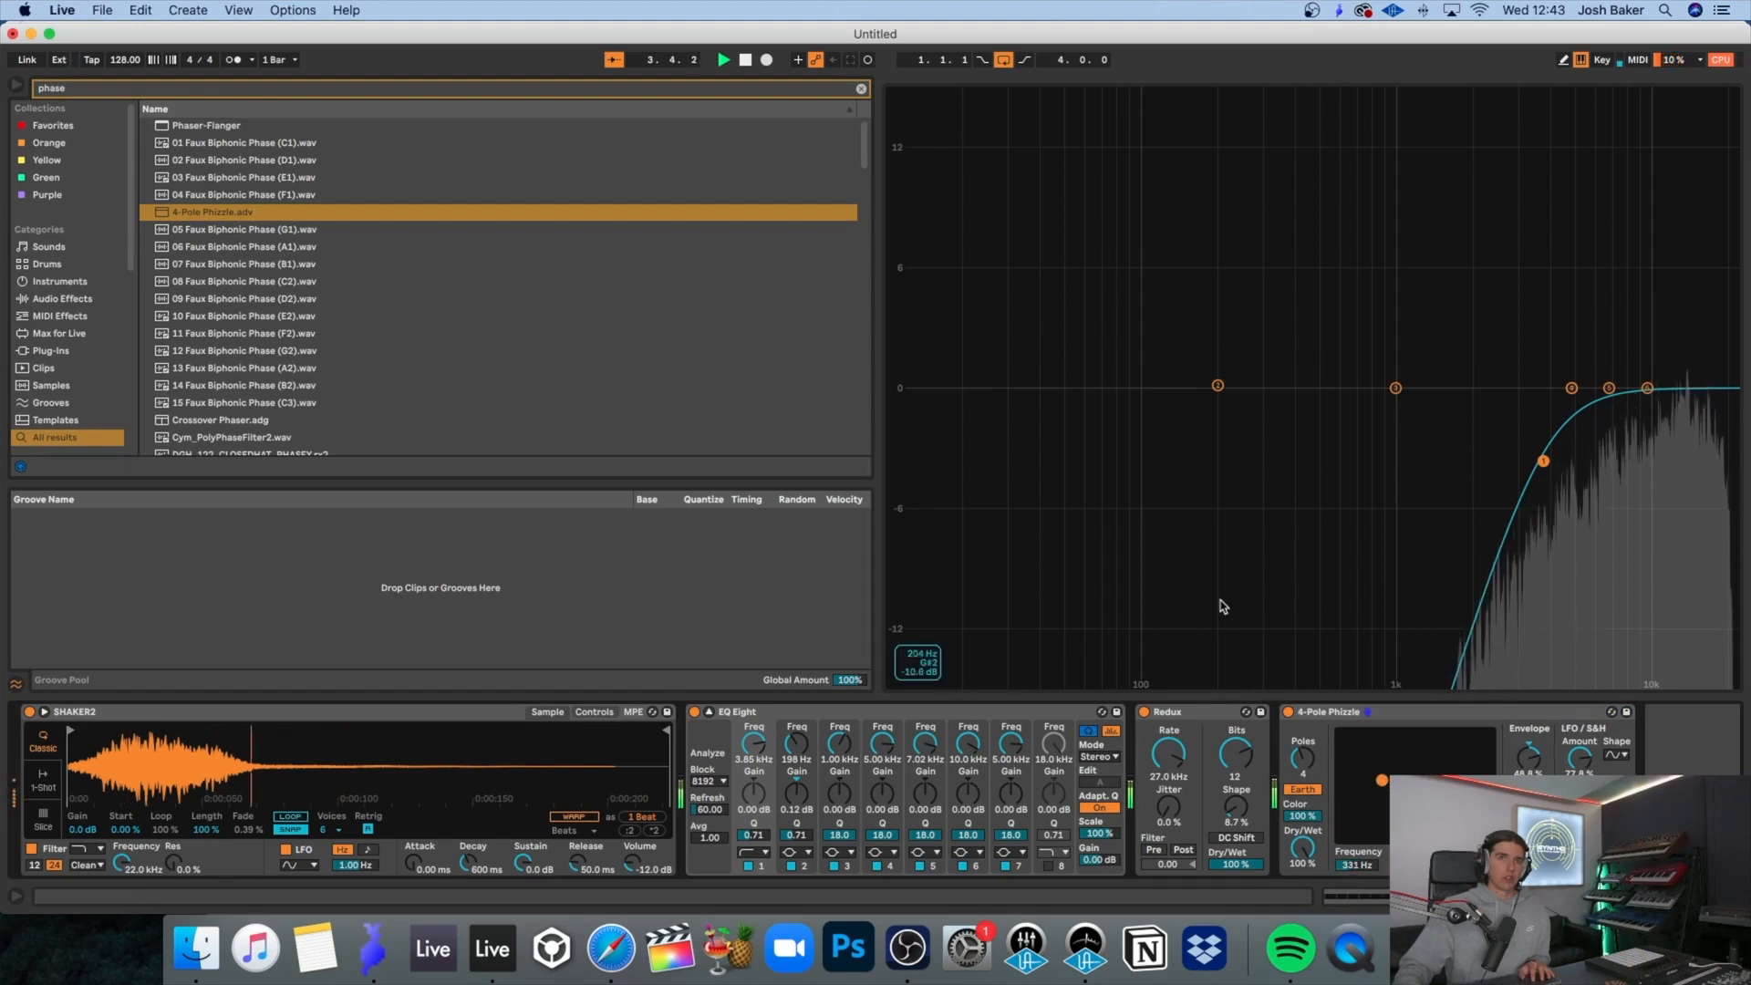
{"action": "key", "text": "Tab"}
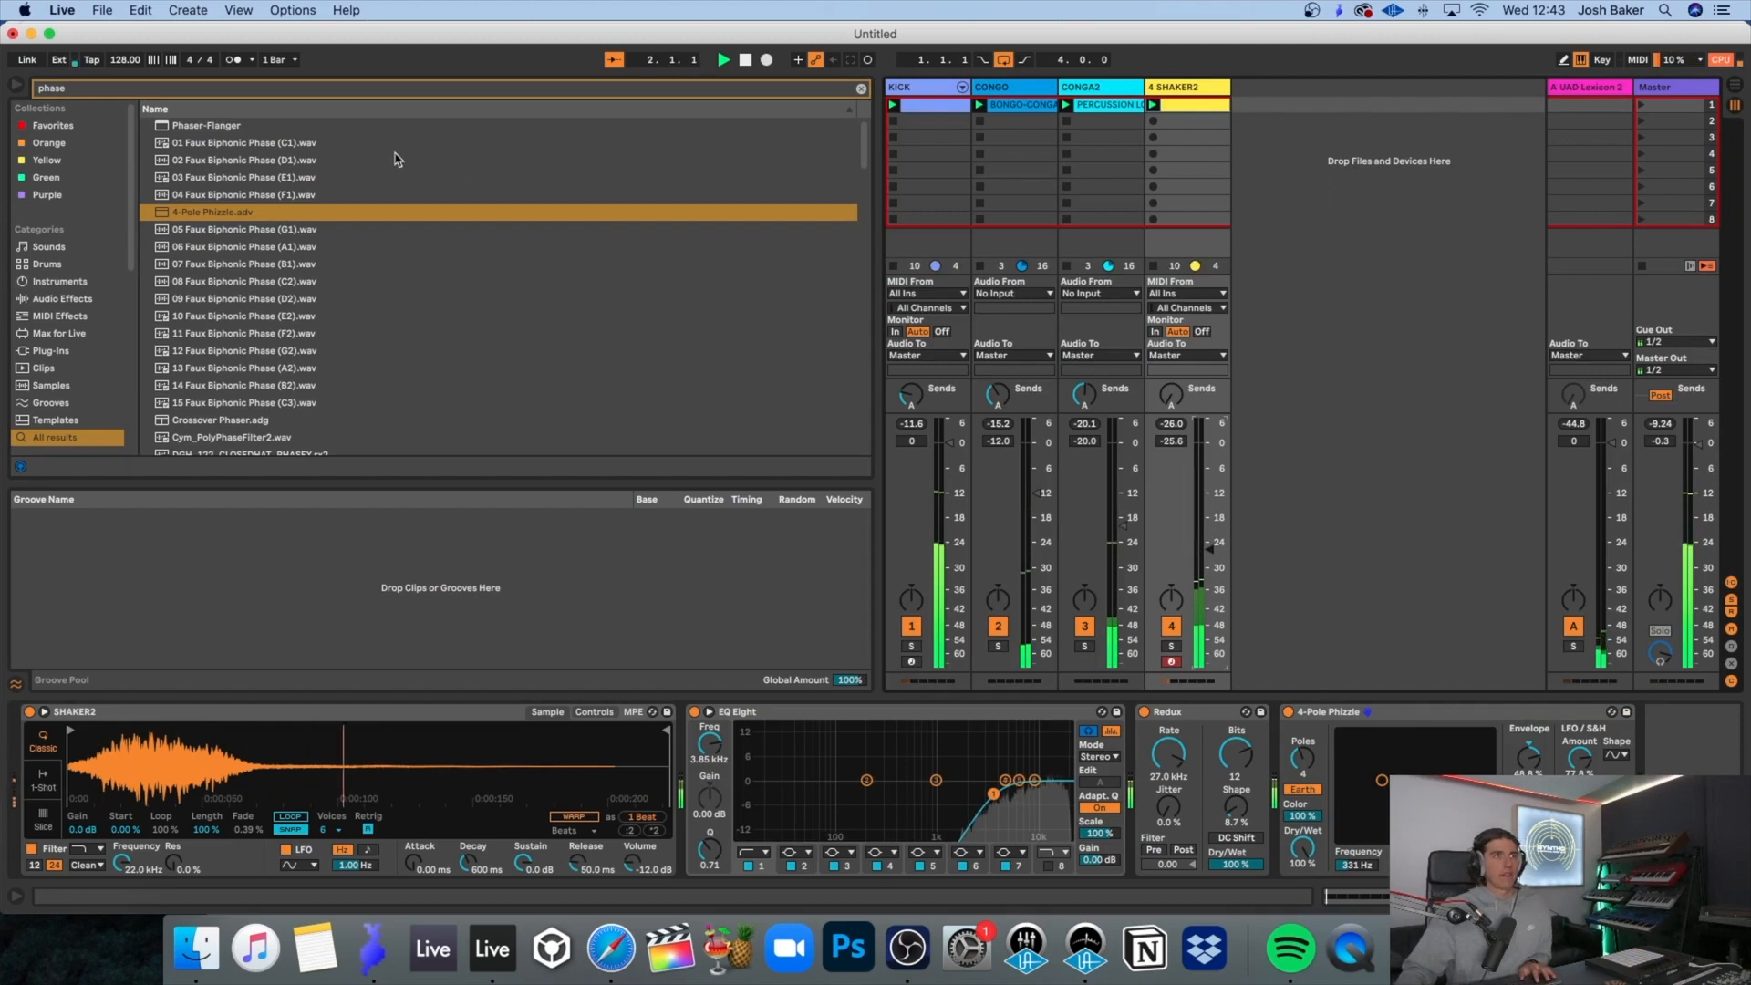
Step: Insert a MIDI track after SHAKER2, name it PERC RACK and stop playback
{"action": "key", "text": "super+alt+b"}
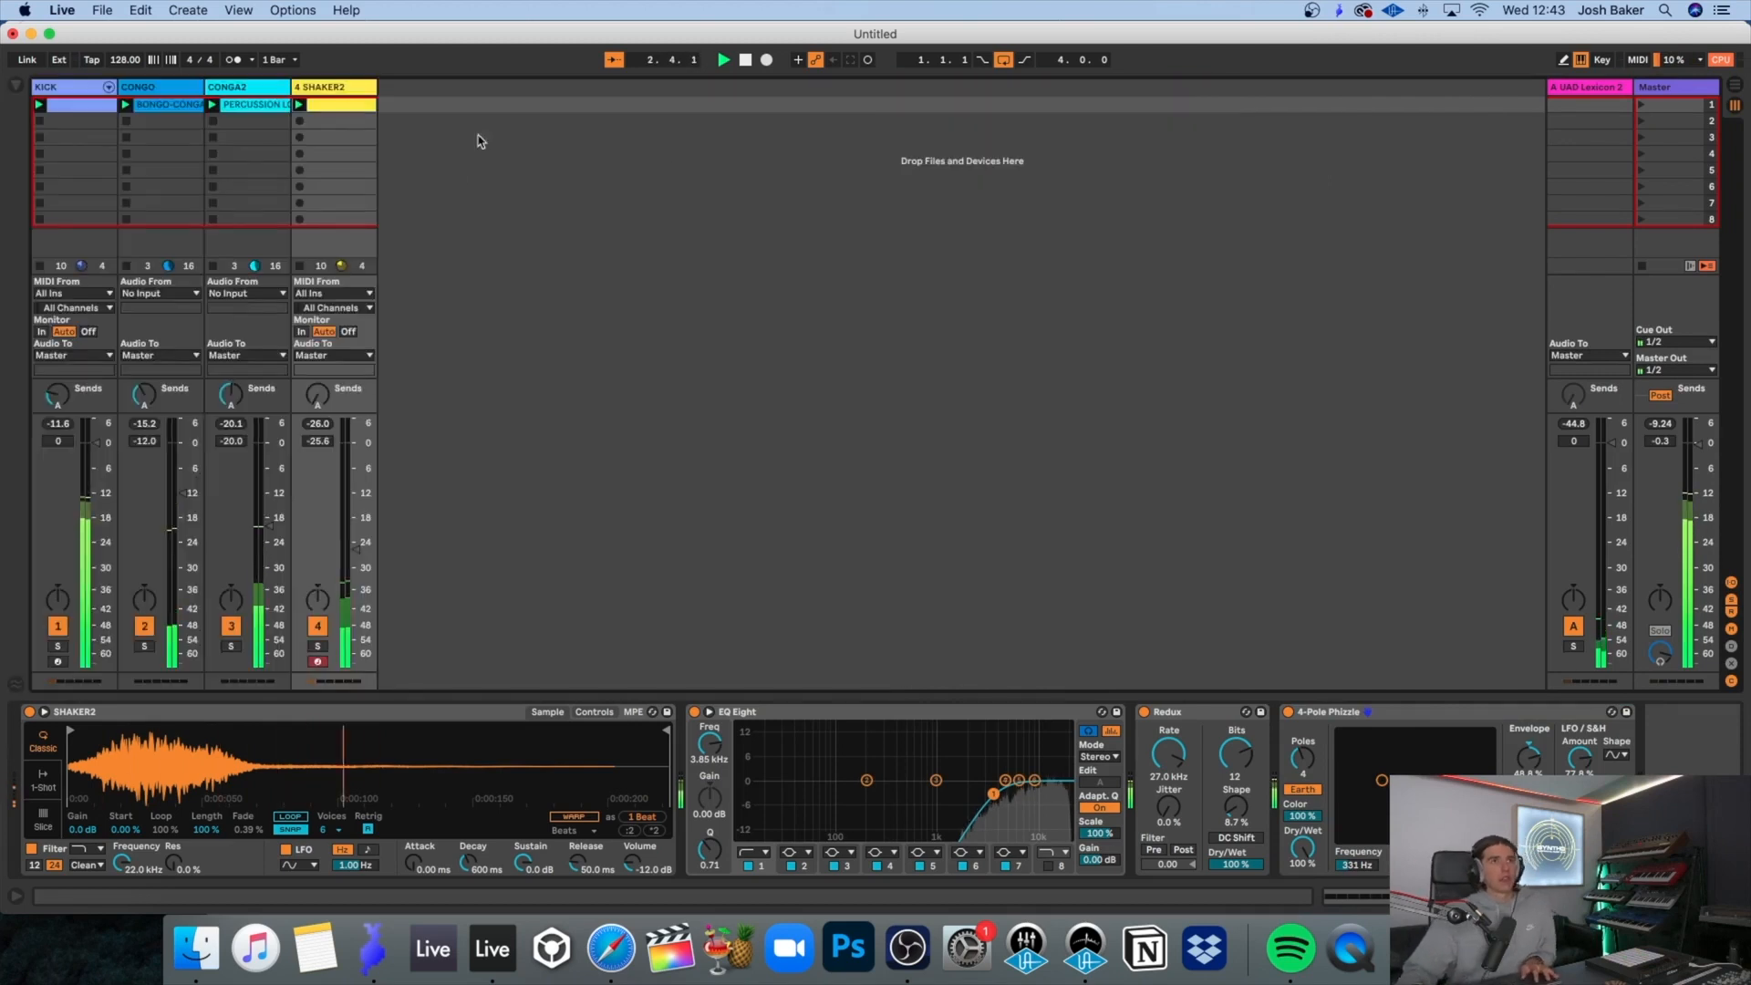
{"action": "right_click", "coordinate": [419, 90]}
{"action": "left_click", "coordinate": [427, 107]}
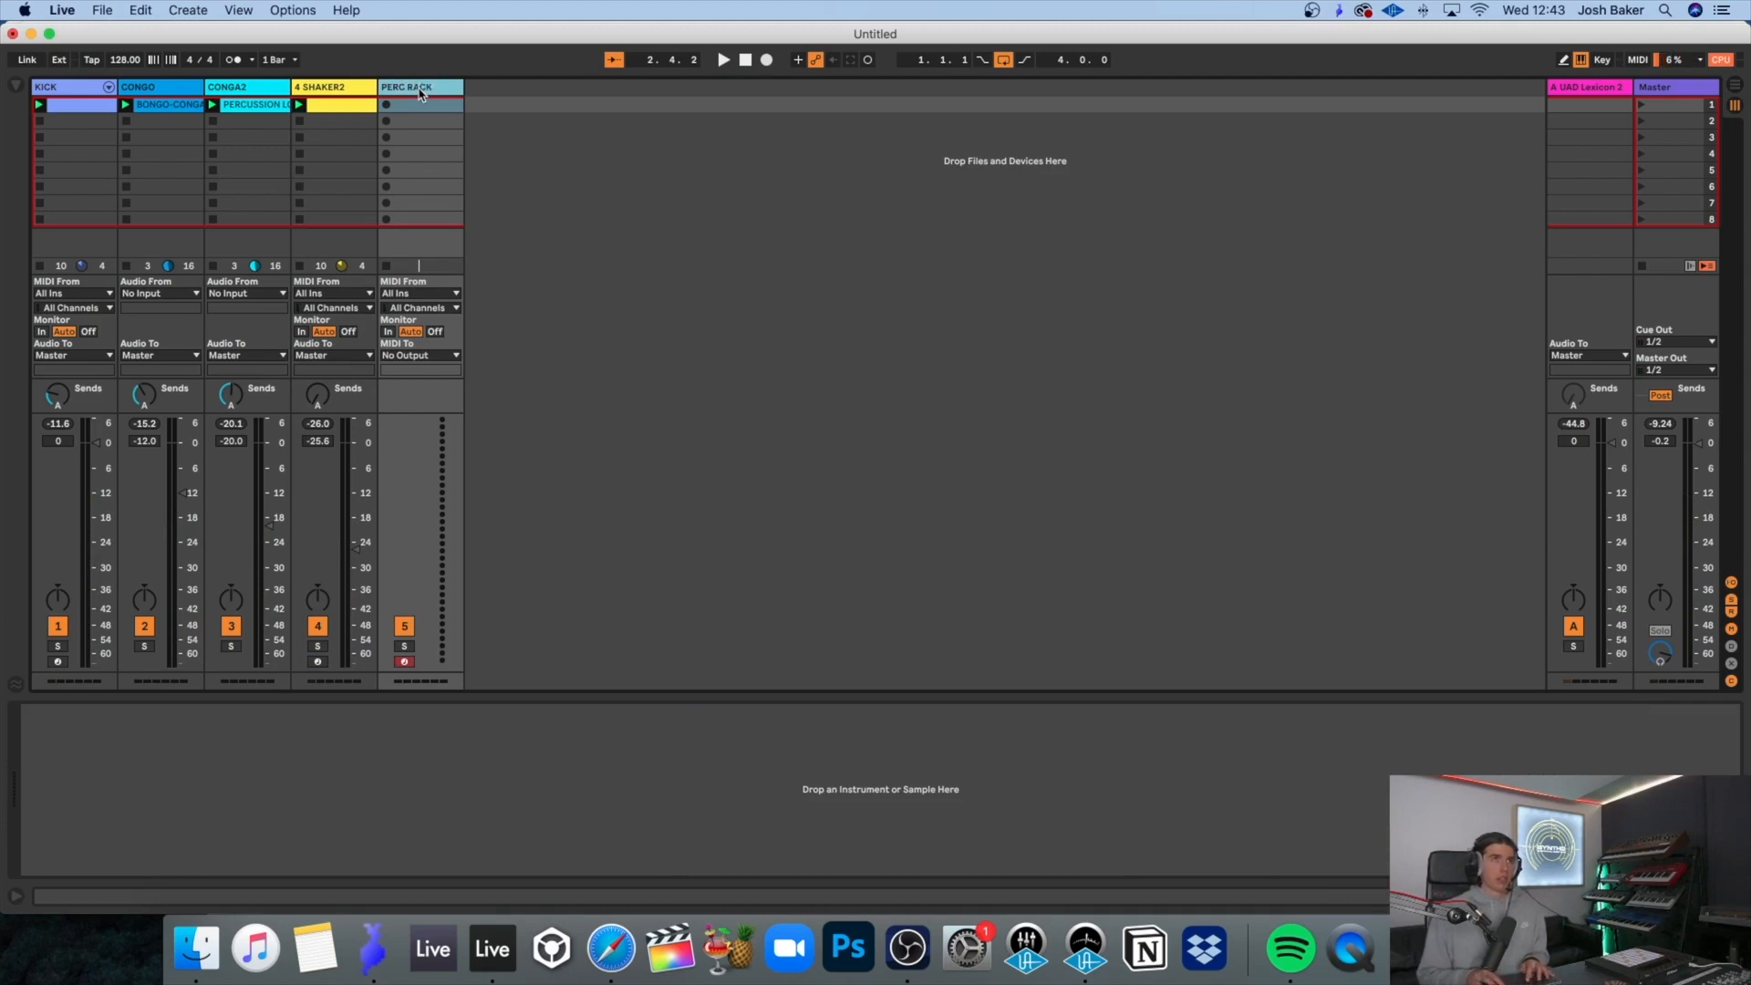
Step: Clear the phase search and open the bongo-congas folder under percussion in the Samples library
{"action": "key", "text": "super+alt+b"}
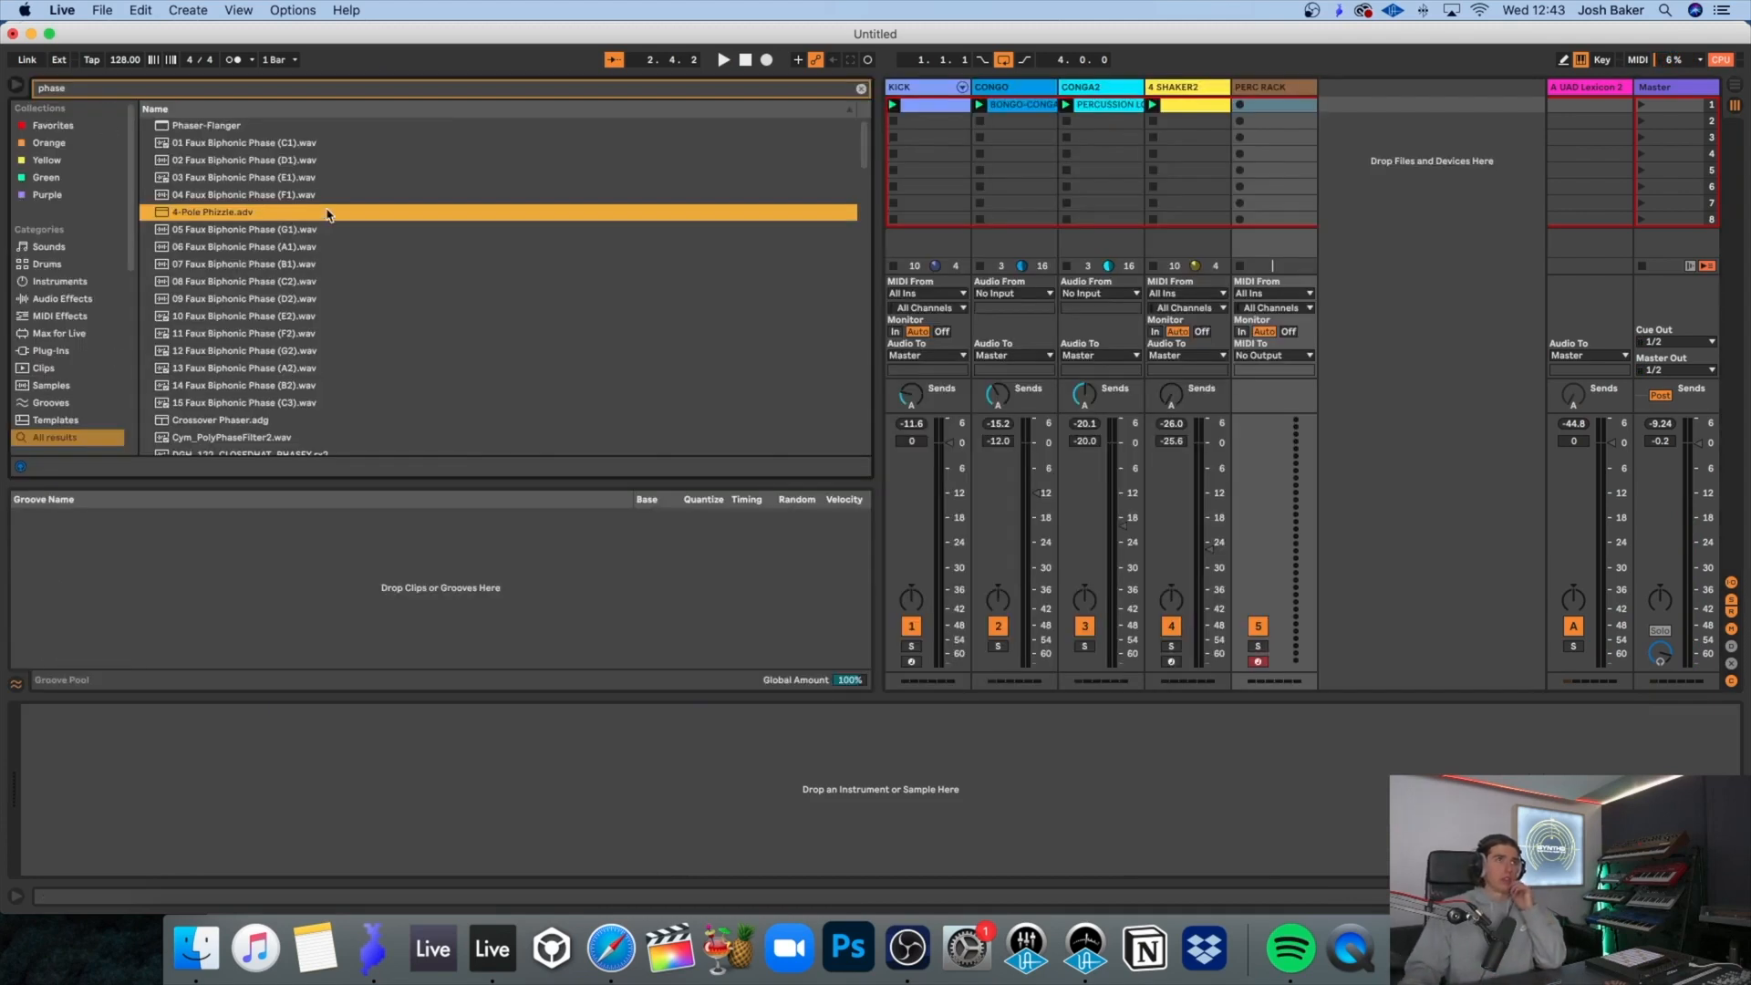
{"action": "scroll", "coordinate": [66, 411], "scroll_direction": "down", "scroll_amount": 5}
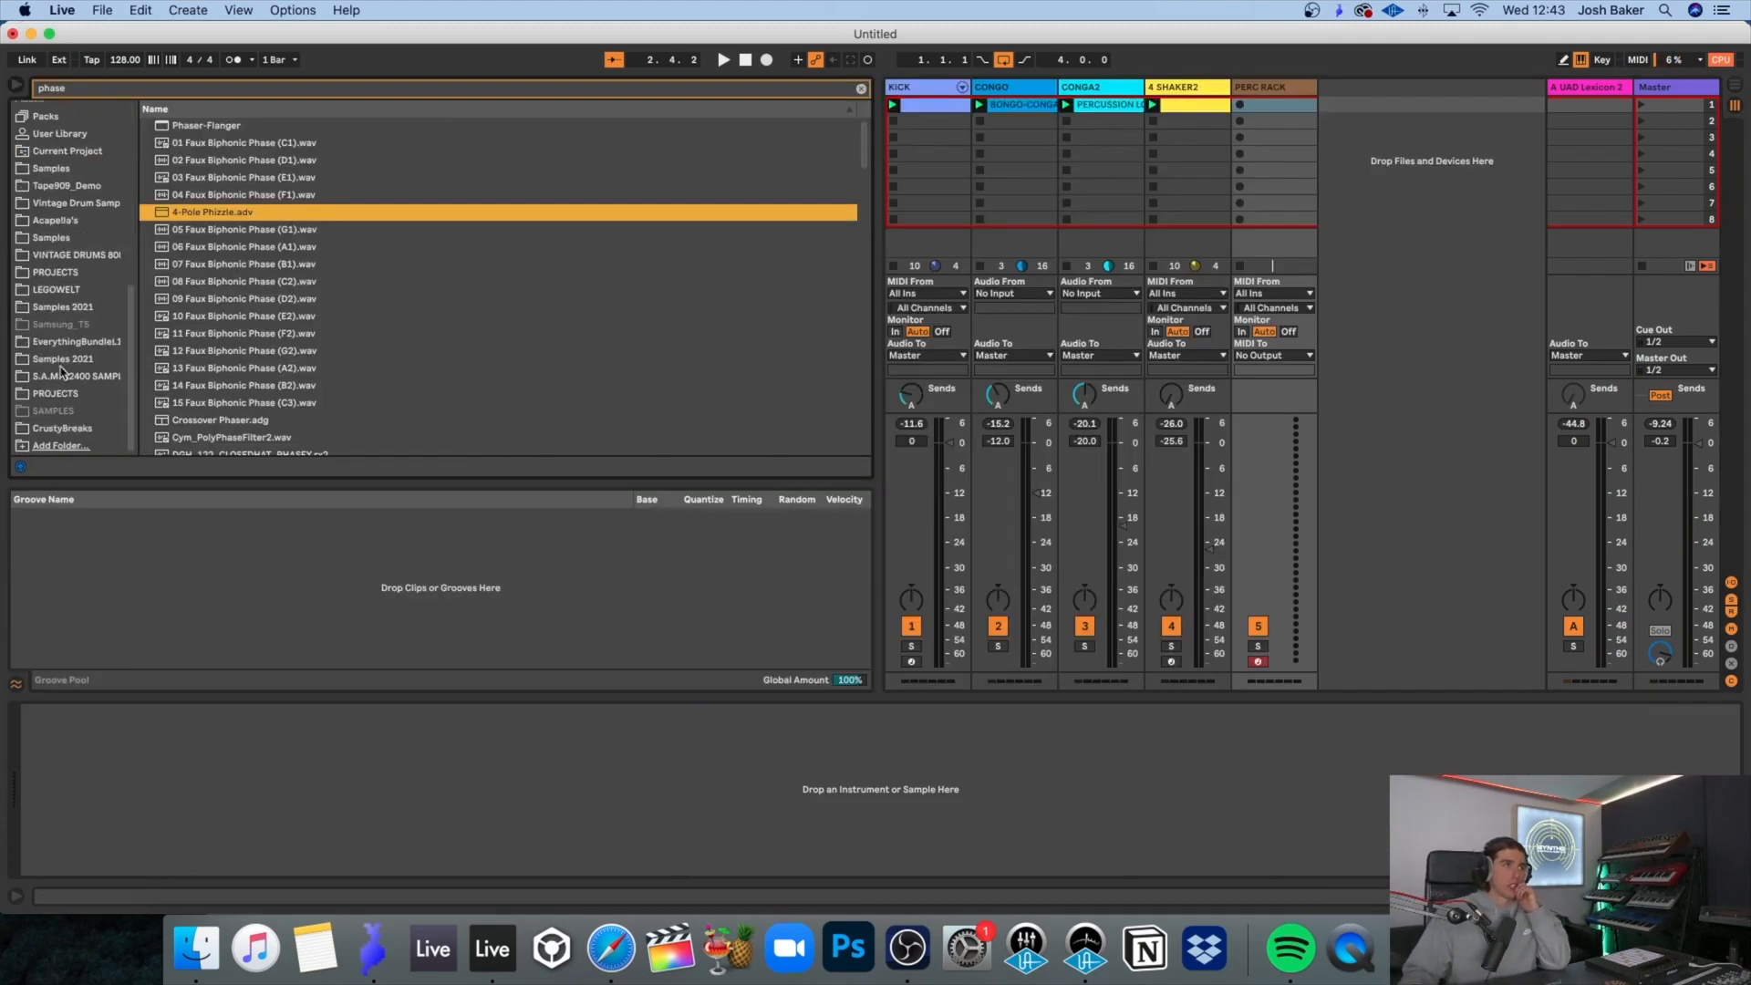
{"action": "left_click", "coordinate": [64, 308]}
{"action": "left_click", "coordinate": [66, 360]}
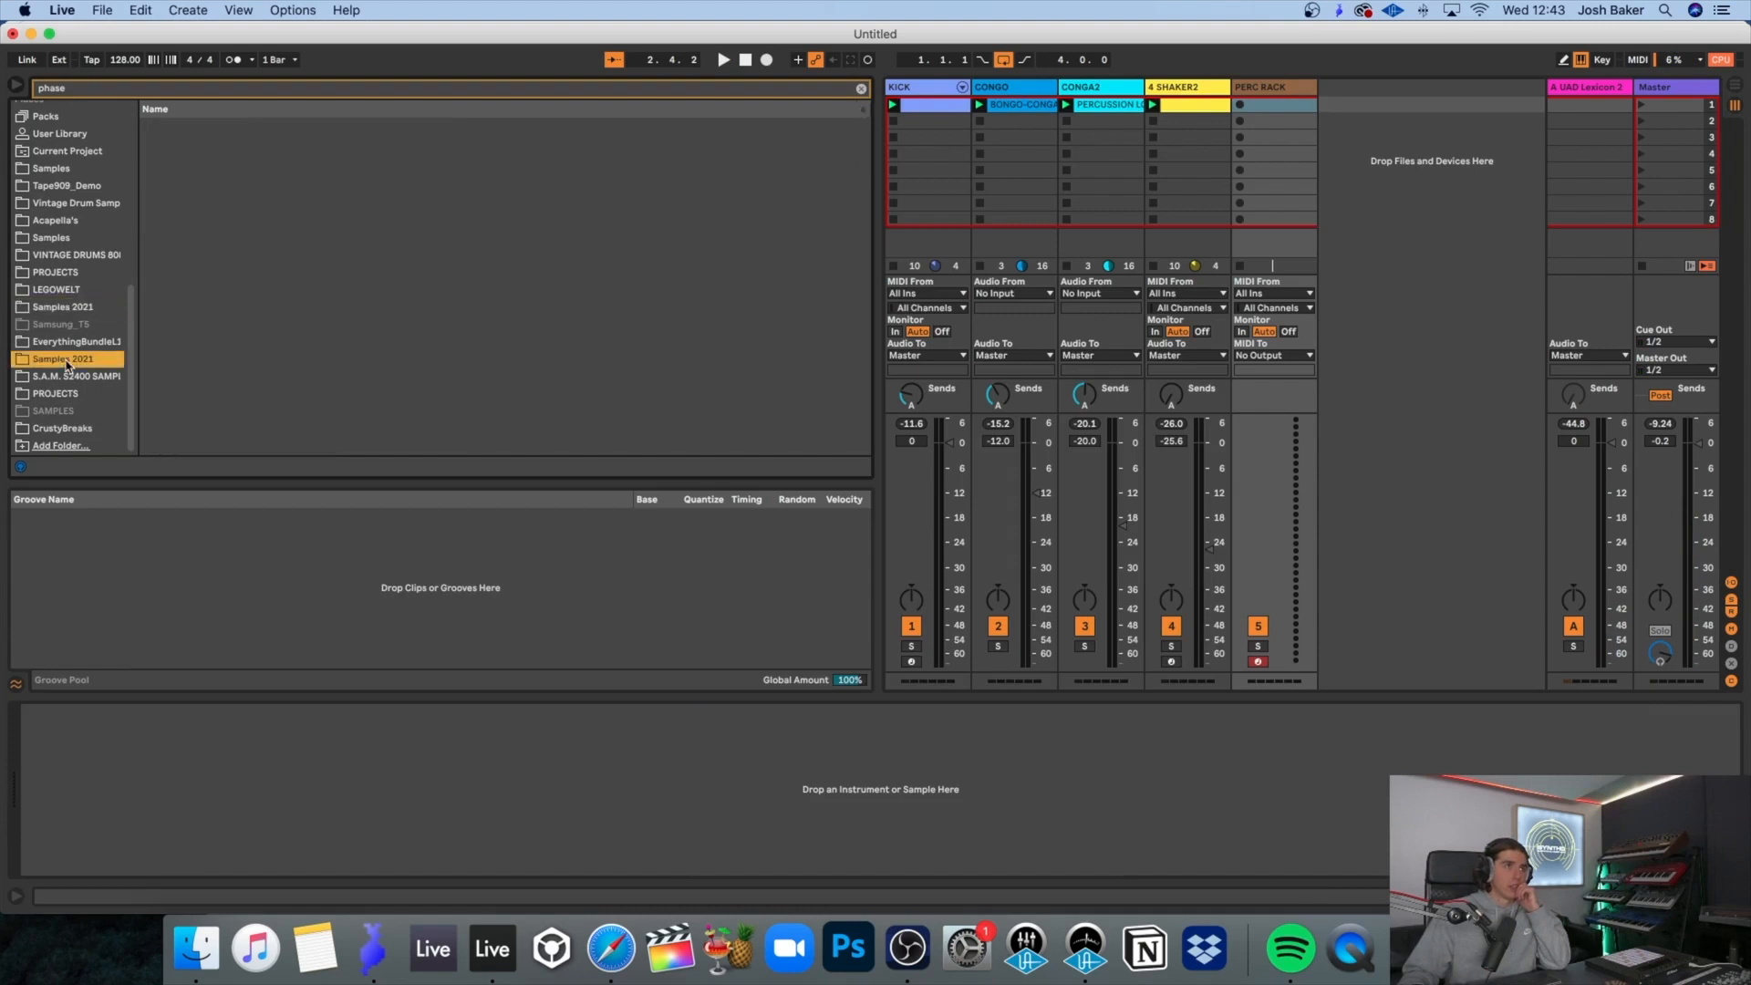
{"action": "left_click", "coordinate": [861, 91]}
{"action": "left_click", "coordinate": [94, 326]}
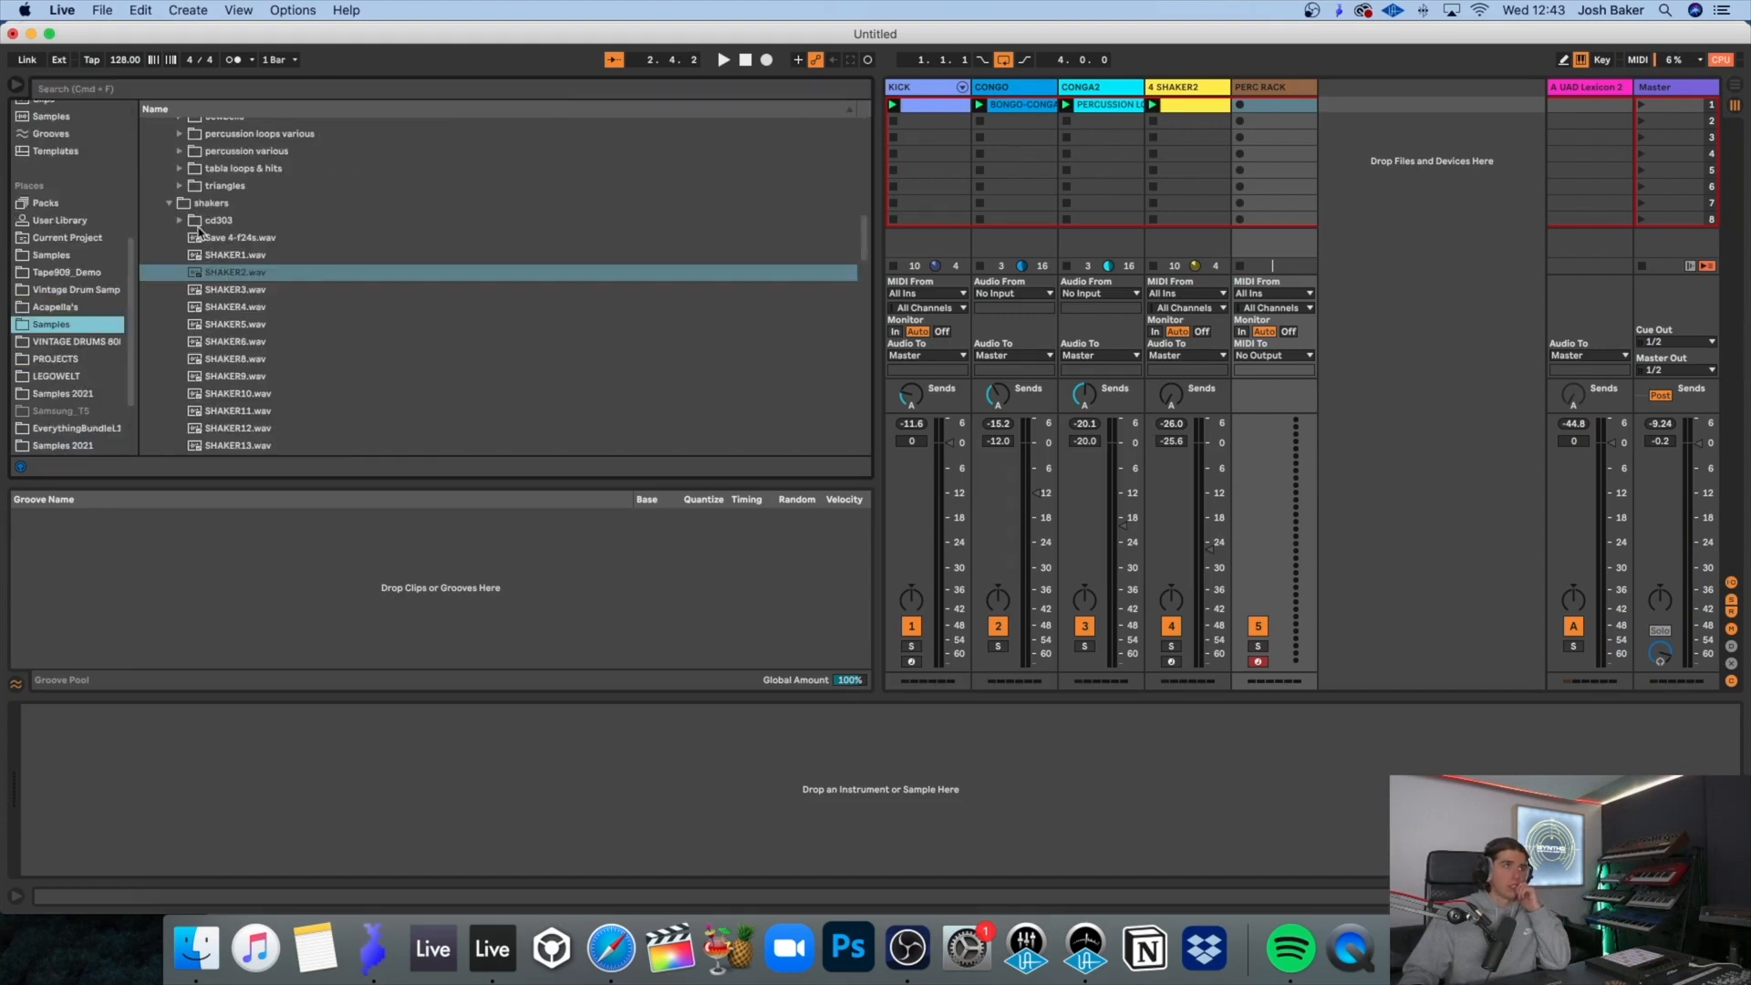
{"action": "scroll", "coordinate": [199, 232], "scroll_direction": "up", "scroll_amount": 5}
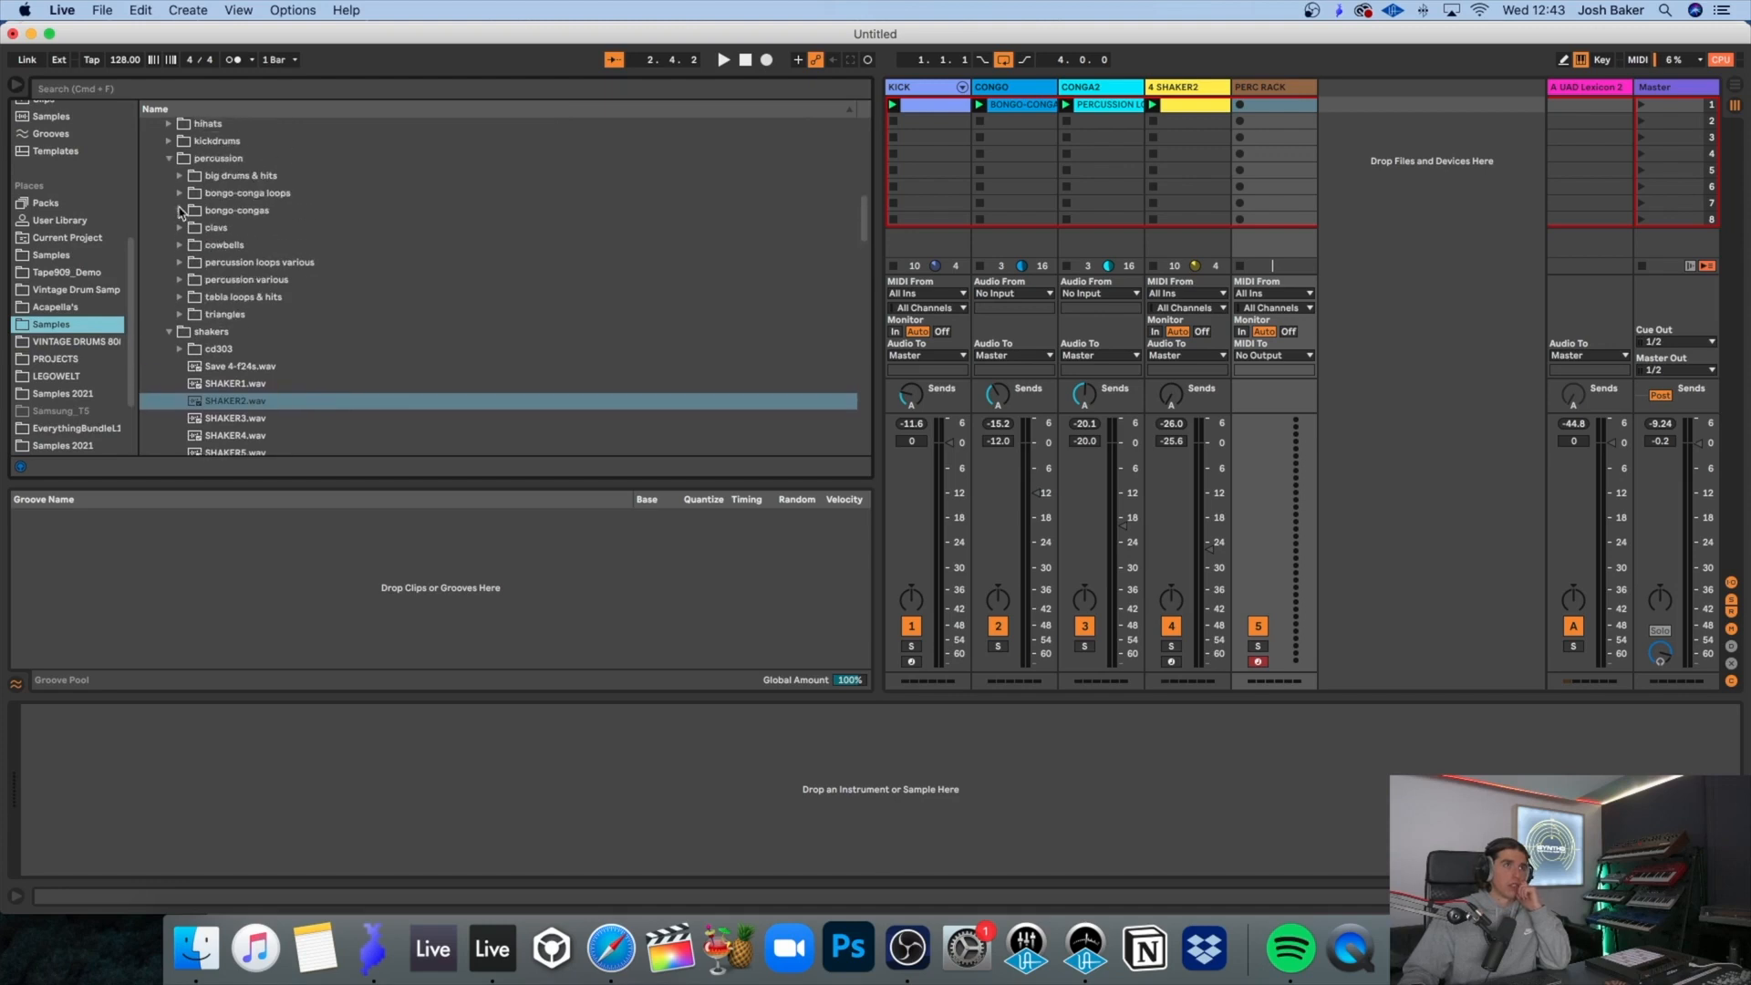
{"action": "left_click", "coordinate": [181, 214]}
Step: Audition the BONGO-CONGA one-shots, from BONGO-CONGA3.wav to BONGO-CONGA31.wav, for a suitable percussion hit
{"action": "left_click", "coordinate": [291, 261]}
{"action": "scroll", "coordinate": [291, 260], "scroll_direction": "down", "scroll_amount": 1}
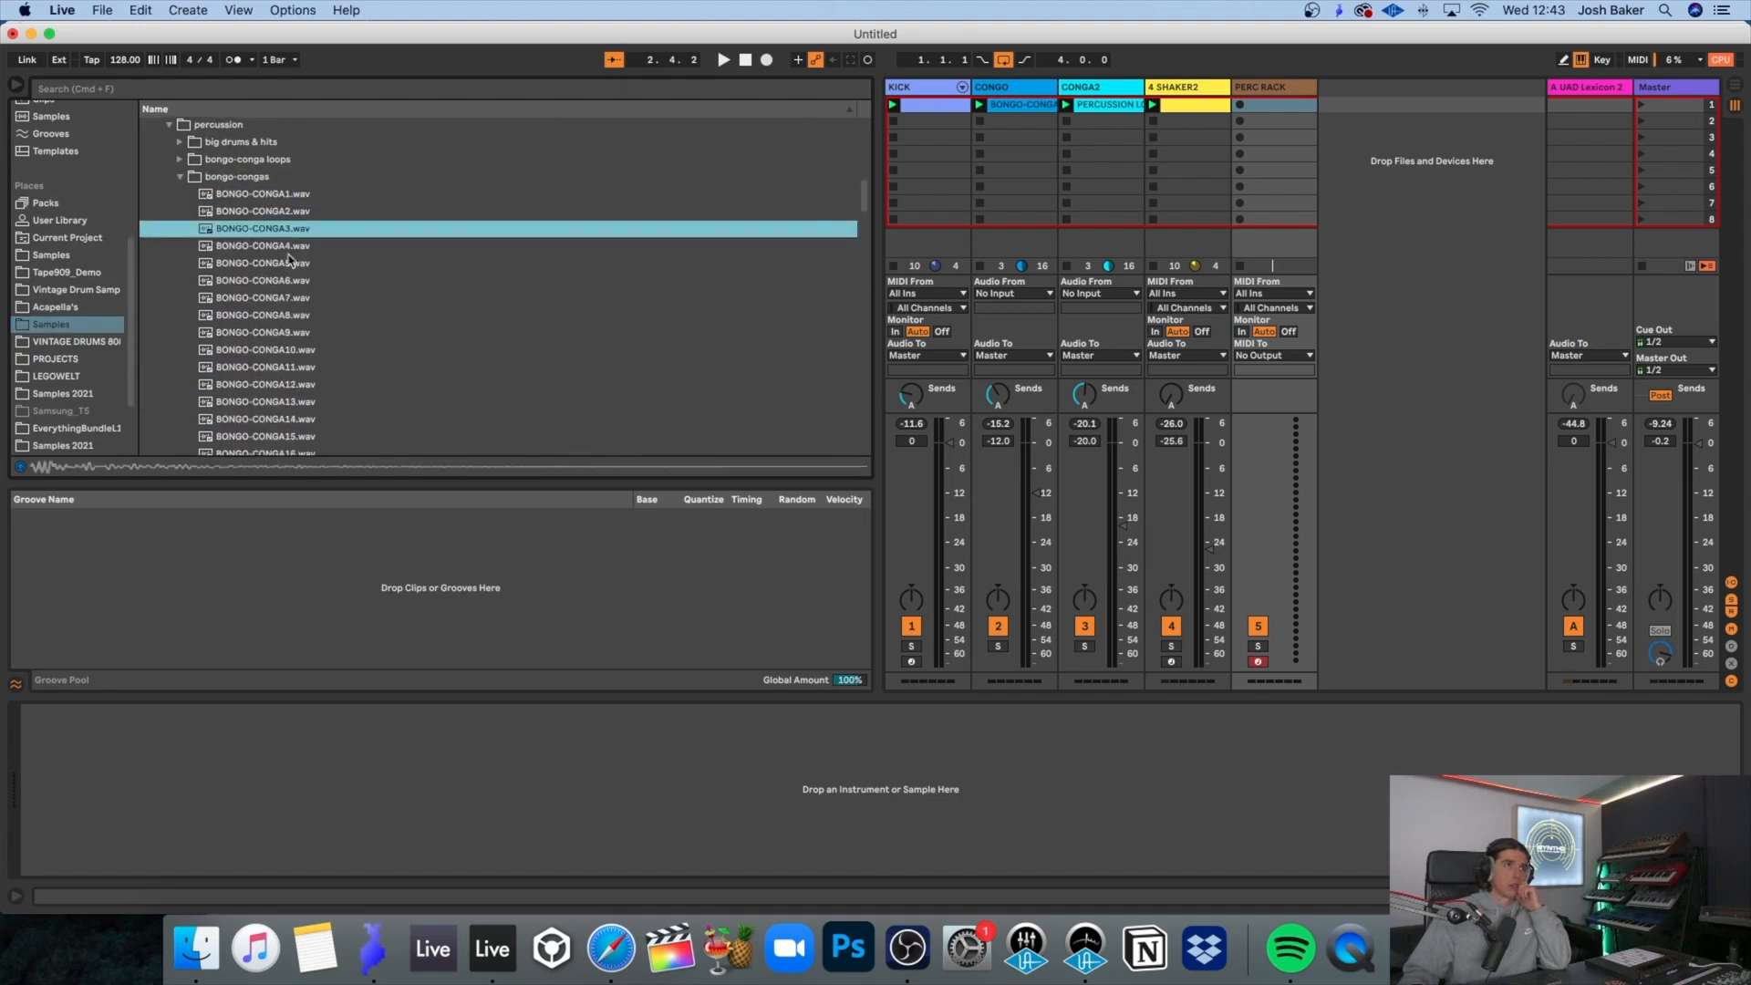
{"action": "left_click", "coordinate": [347, 384]}
{"action": "scroll", "coordinate": [347, 383], "scroll_direction": "down", "scroll_amount": 2}
{"action": "left_click", "coordinate": [345, 380]}
{"action": "scroll", "coordinate": [340, 383], "scroll_direction": "down", "scroll_amount": 5}
{"action": "left_click", "coordinate": [335, 384]}
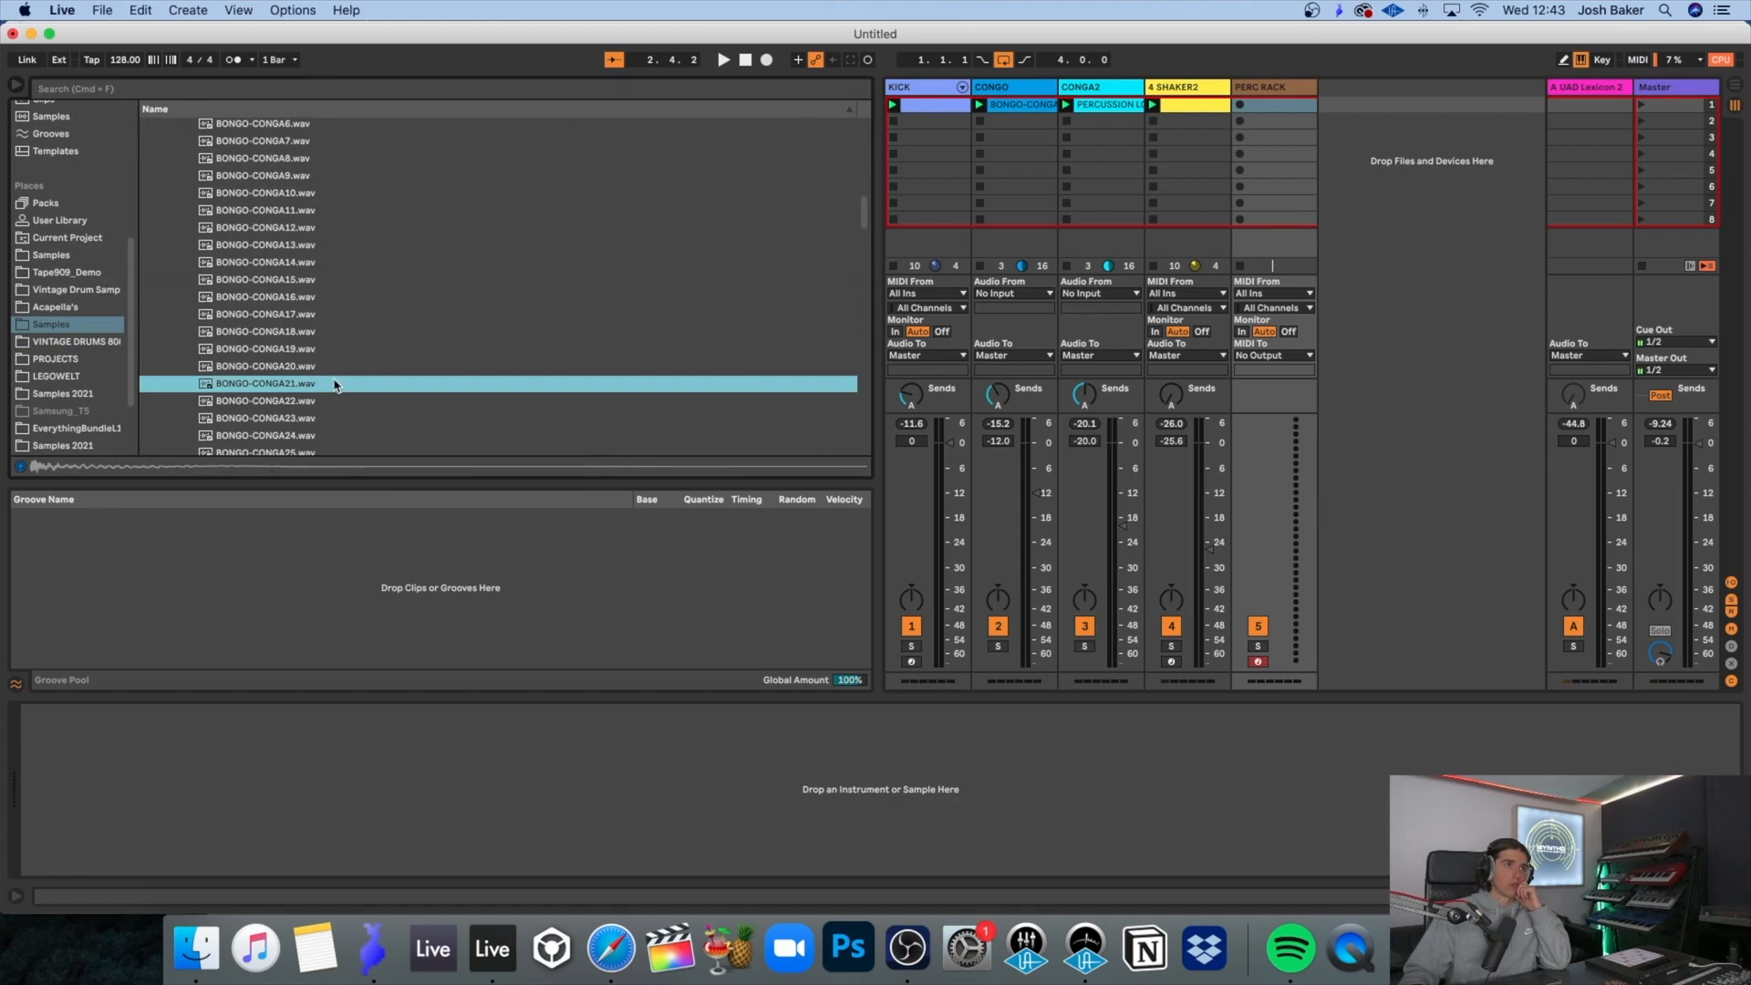
{"action": "left_click", "coordinate": [320, 417]}
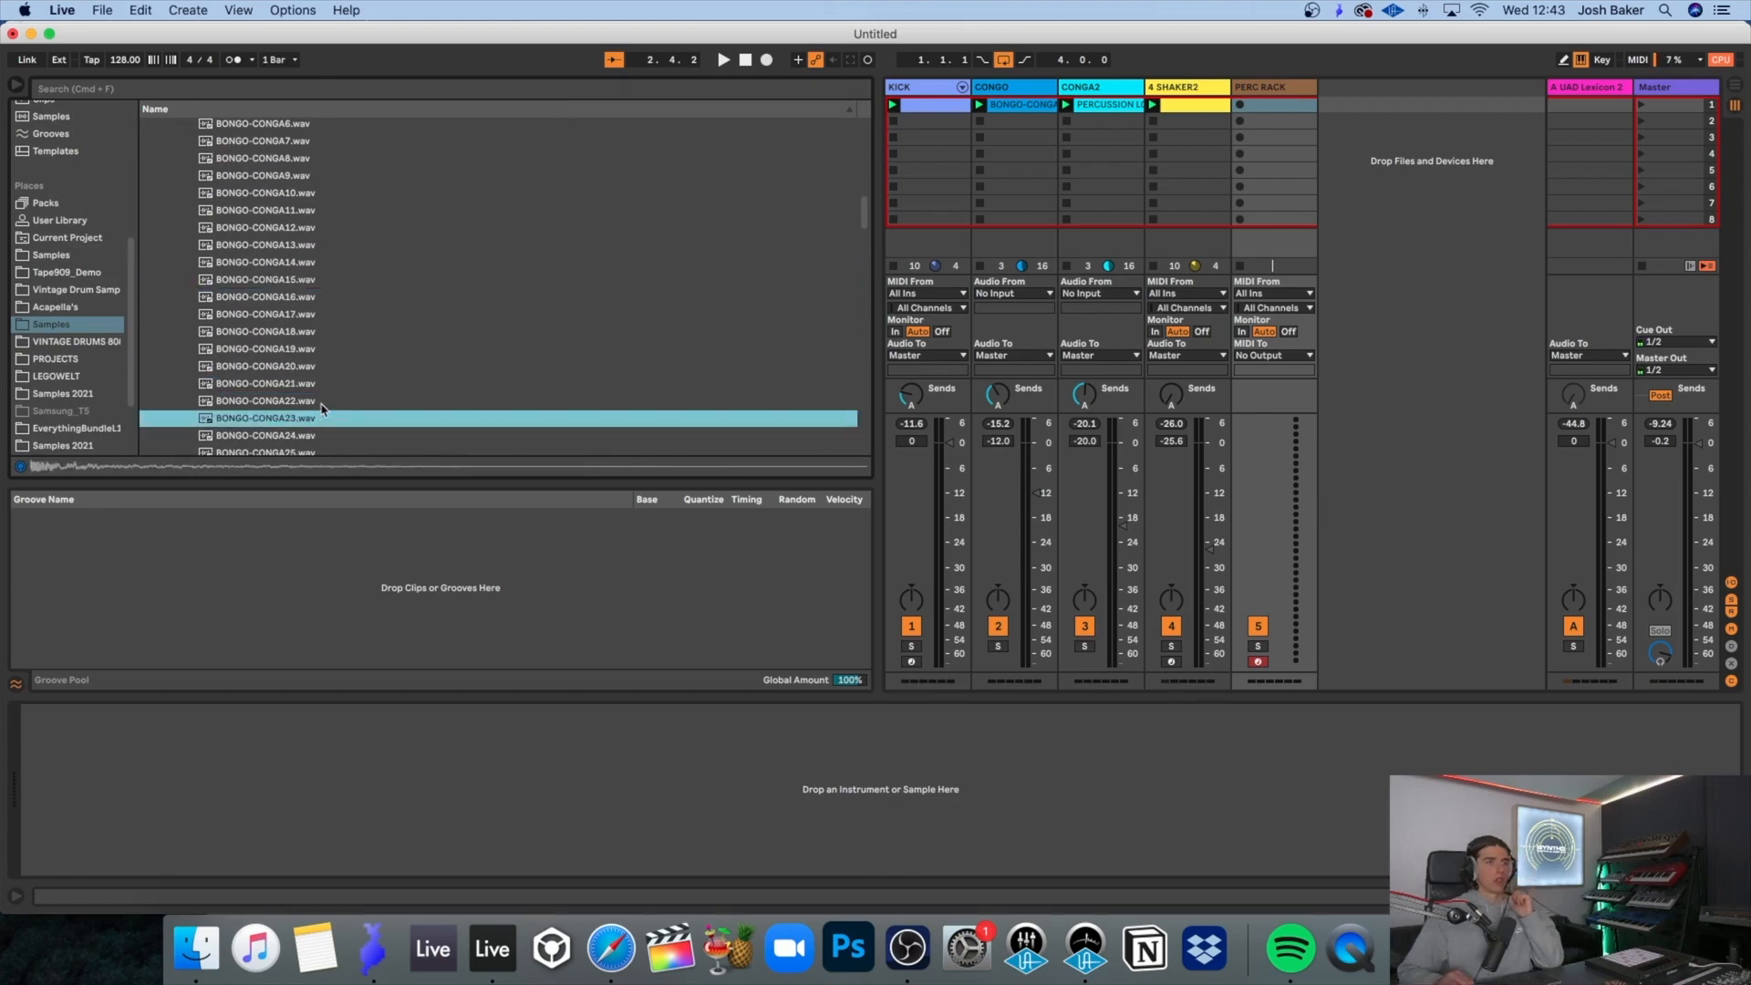
{"action": "scroll", "coordinate": [321, 408], "scroll_direction": "down", "scroll_amount": 1}
{"action": "left_click", "coordinate": [322, 409]}
{"action": "key", "text": "Down"}
{"action": "key", "text": "Down"}
{"action": "key", "text": "Down"}
{"action": "key", "text": "Down"}
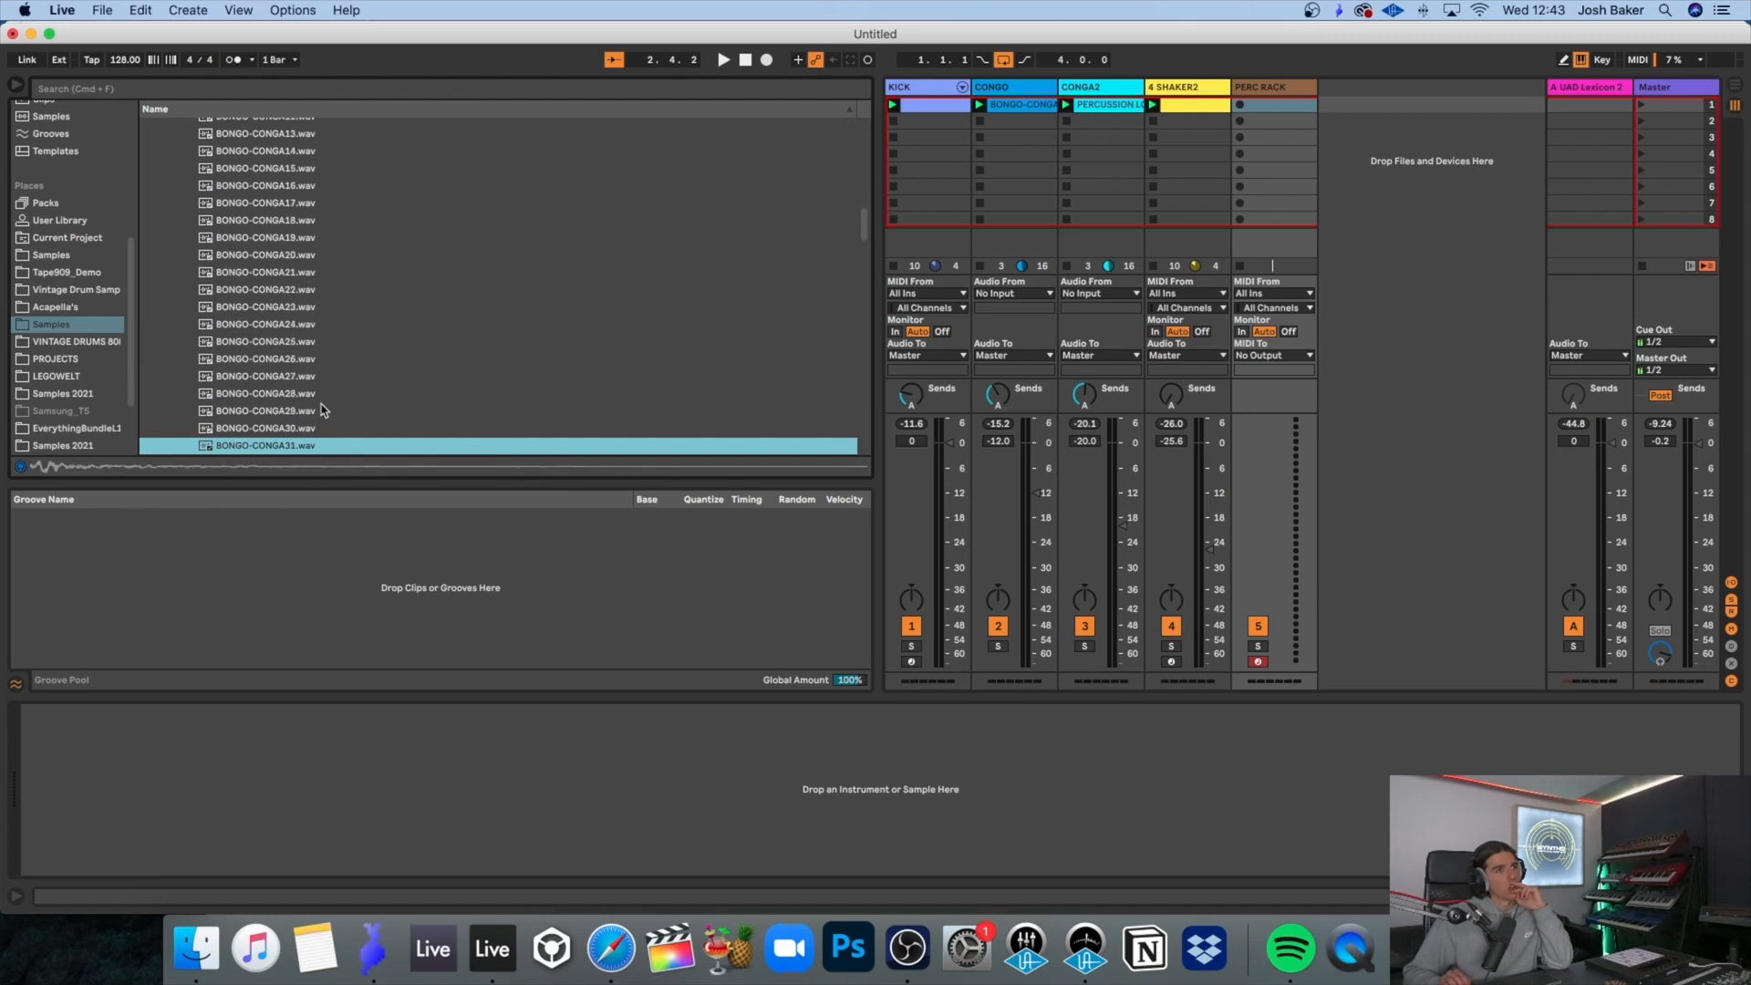
Step: Load BONGO-CONGA30.wav onto PERC RACK, group it to a Drum Rack and add BONGO-CONGA29.wav on pad C#1
{"action": "left_click", "coordinate": [309, 429]}
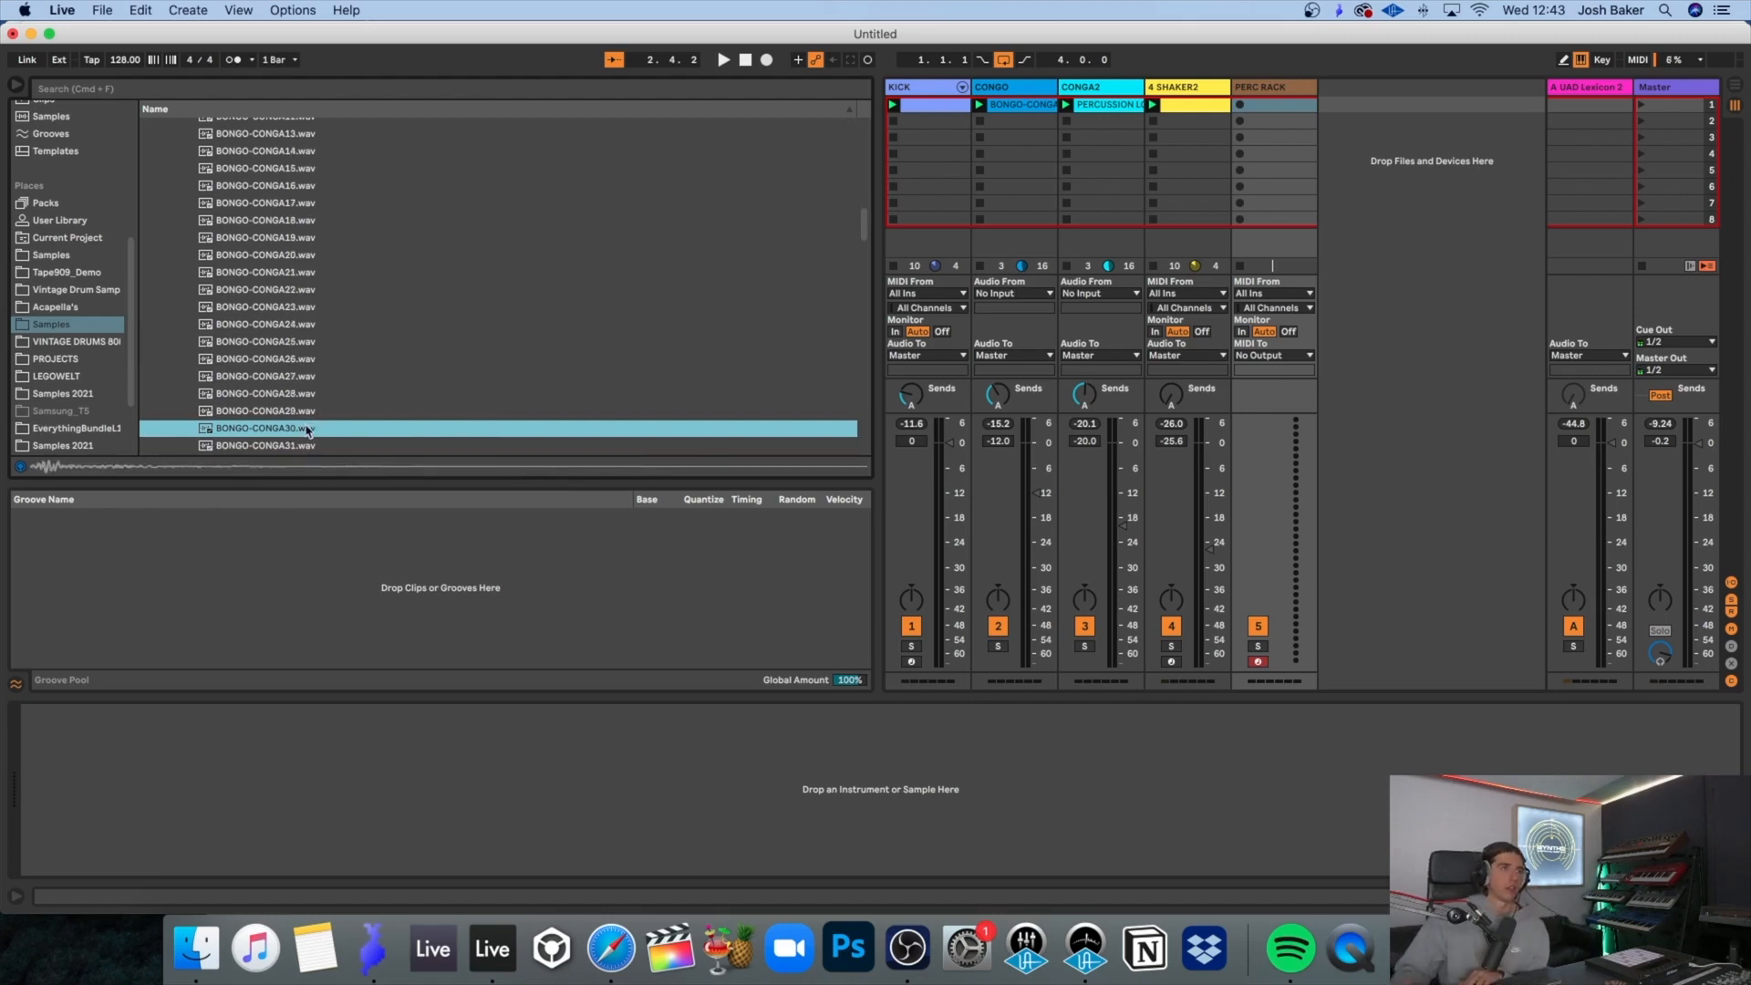
{"action": "left_click_drag", "start_coordinate": [308, 431], "coordinate": [201, 710]}
{"action": "right_click", "coordinate": [195, 711]}
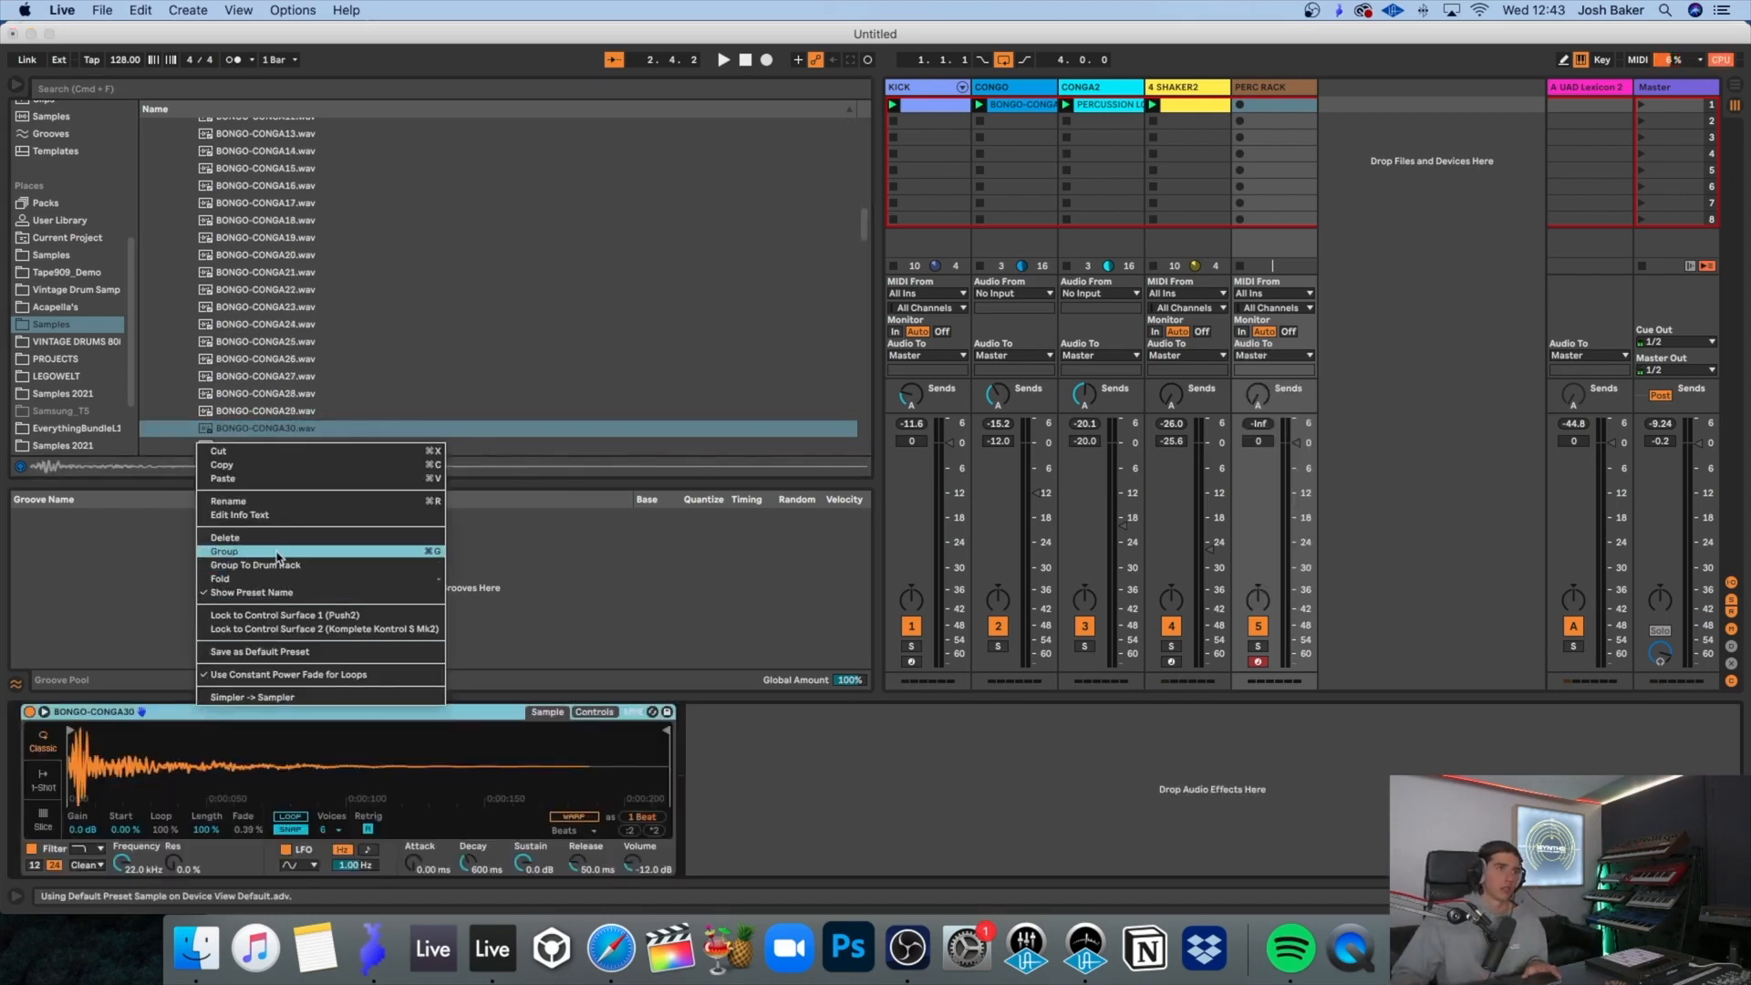
{"action": "left_click_drag", "start_coordinate": [248, 411], "coordinate": [135, 835]}
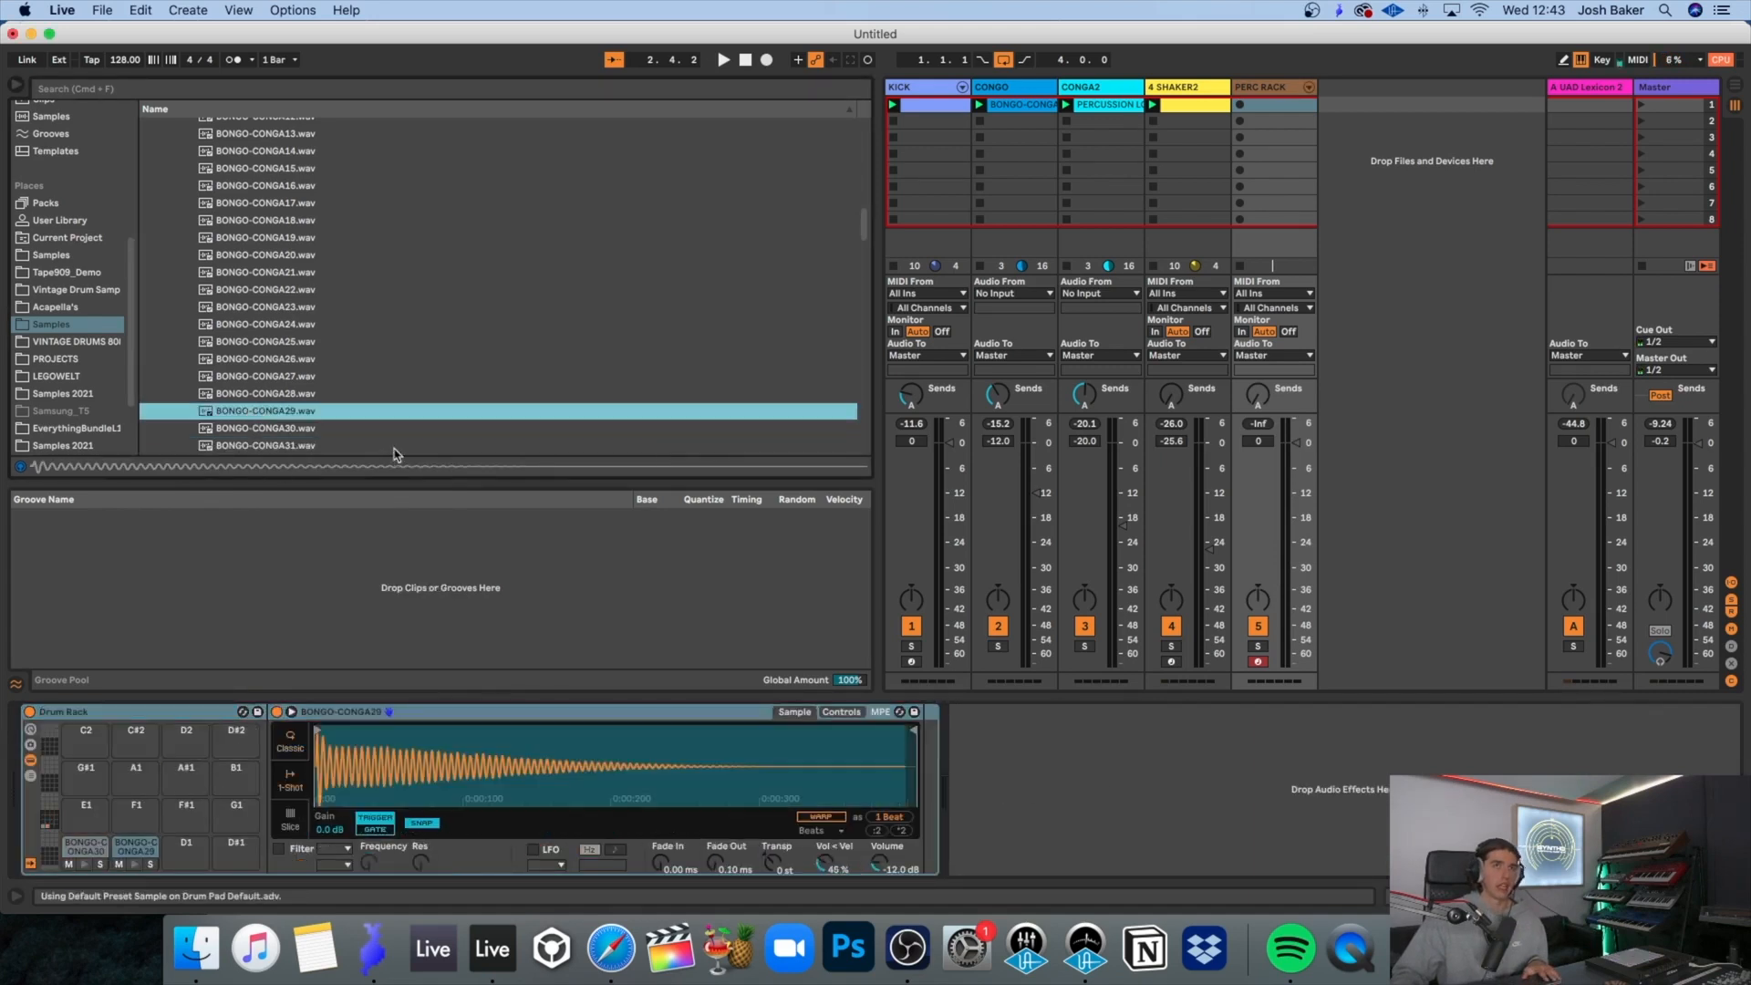
Step: Audition the next bongo samples and add BONGO-CONGA32.wav to the Drum Rack's D1 pad
{"action": "scroll", "coordinate": [294, 456], "scroll_direction": "down", "scroll_amount": 3}
{"action": "left_click", "coordinate": [279, 413]}
{"action": "left_click", "coordinate": [275, 426]}
{"action": "left_click_drag", "start_coordinate": [275, 409], "coordinate": [191, 848]}
Step: Create a one-bar clip in PERC RACK's first slot and place BONGO-CONGA29 sixteenth notes at 1.1.3, 1.1.4 and 1.2.3
{"action": "double_click", "coordinate": [1281, 107]}
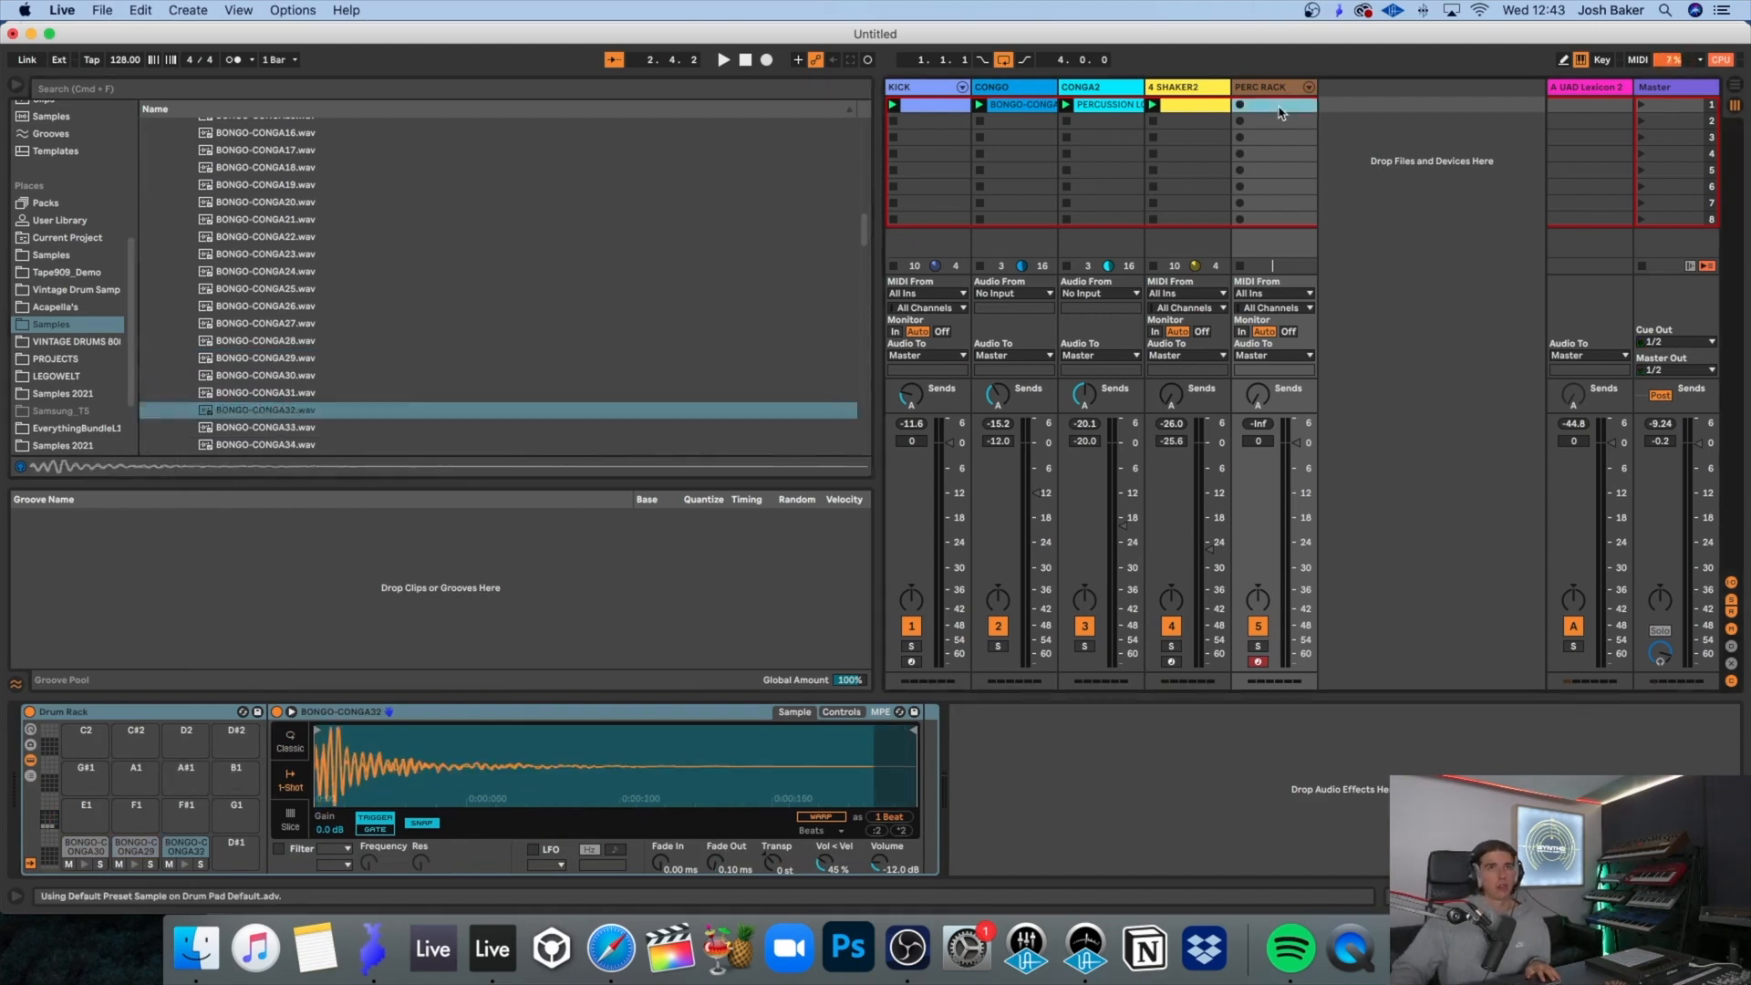
{"action": "left_click", "coordinate": [634, 465]}
{"action": "double_click", "coordinate": [629, 456]}
{"action": "key", "text": "super+d"}
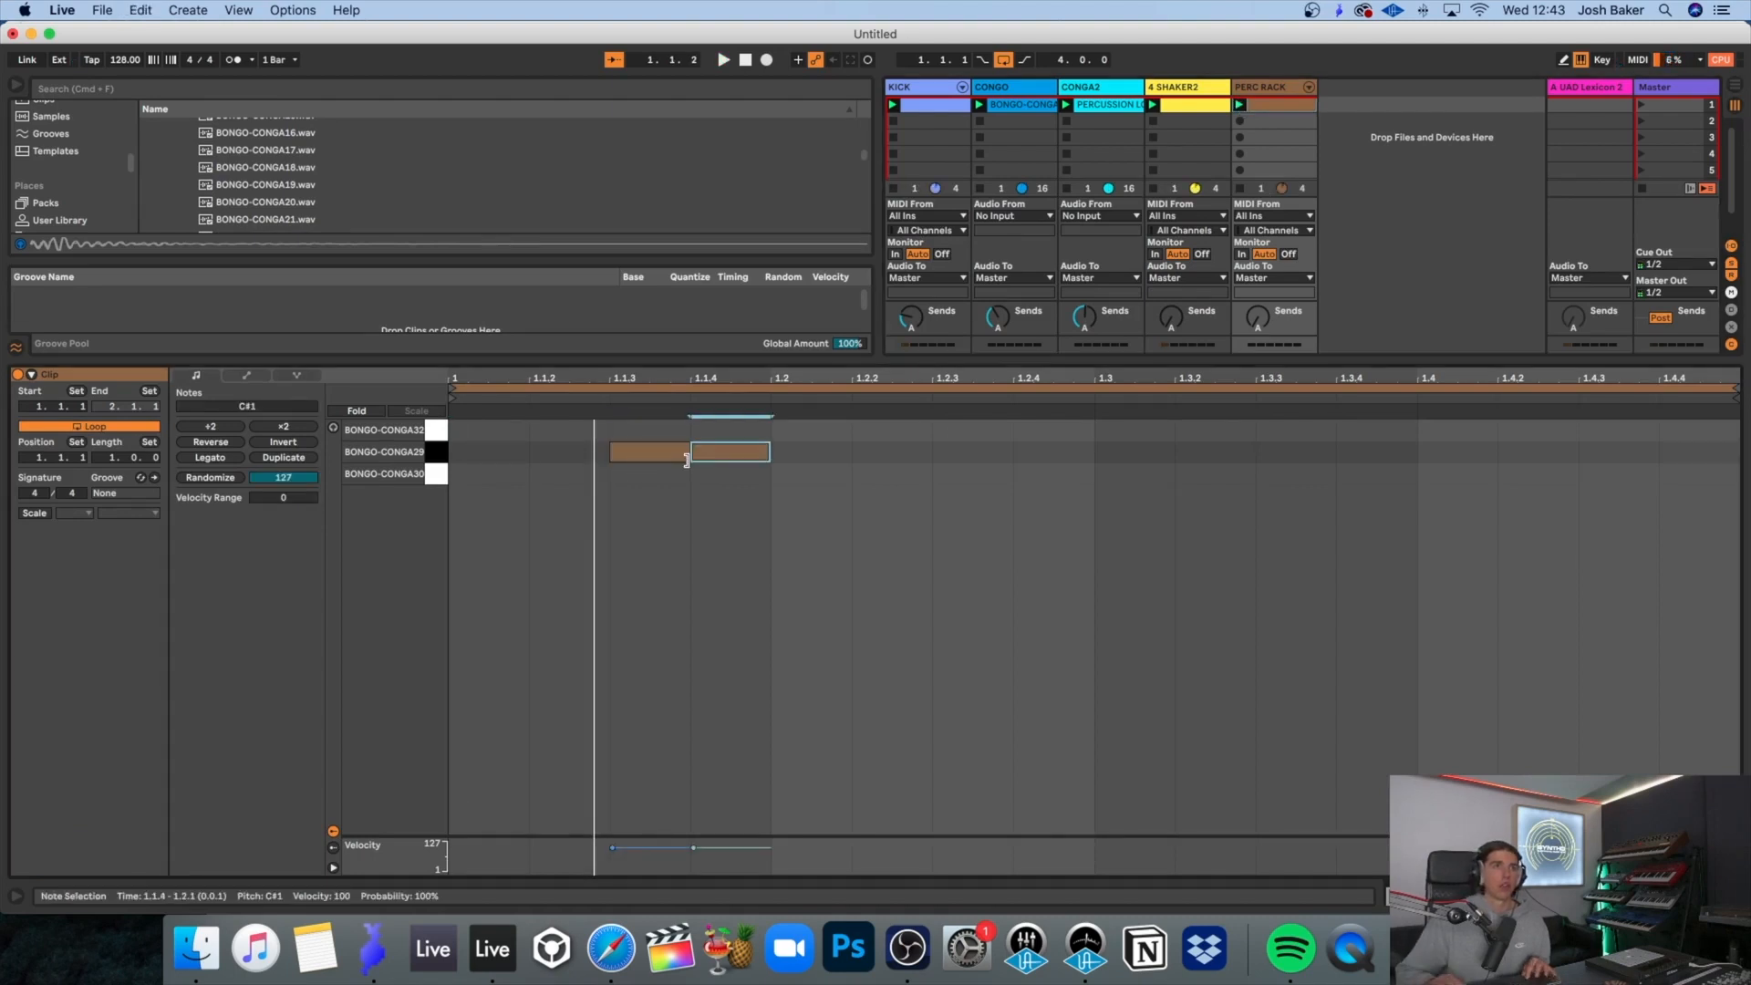
{"action": "key", "text": "super+d"}
{"action": "key", "text": "super+z"}
{"action": "key", "text": "super+d"}
{"action": "key", "text": "Right"}
{"action": "key", "text": "Right"}
Step: Duplicate further sixteenth notes to 1.3.2 and 1.3.4 and put both on the BONGO-CONGA30 row
{"action": "key", "text": "super+d"}
{"action": "key", "text": "Up"}
{"action": "key", "text": "Right"}
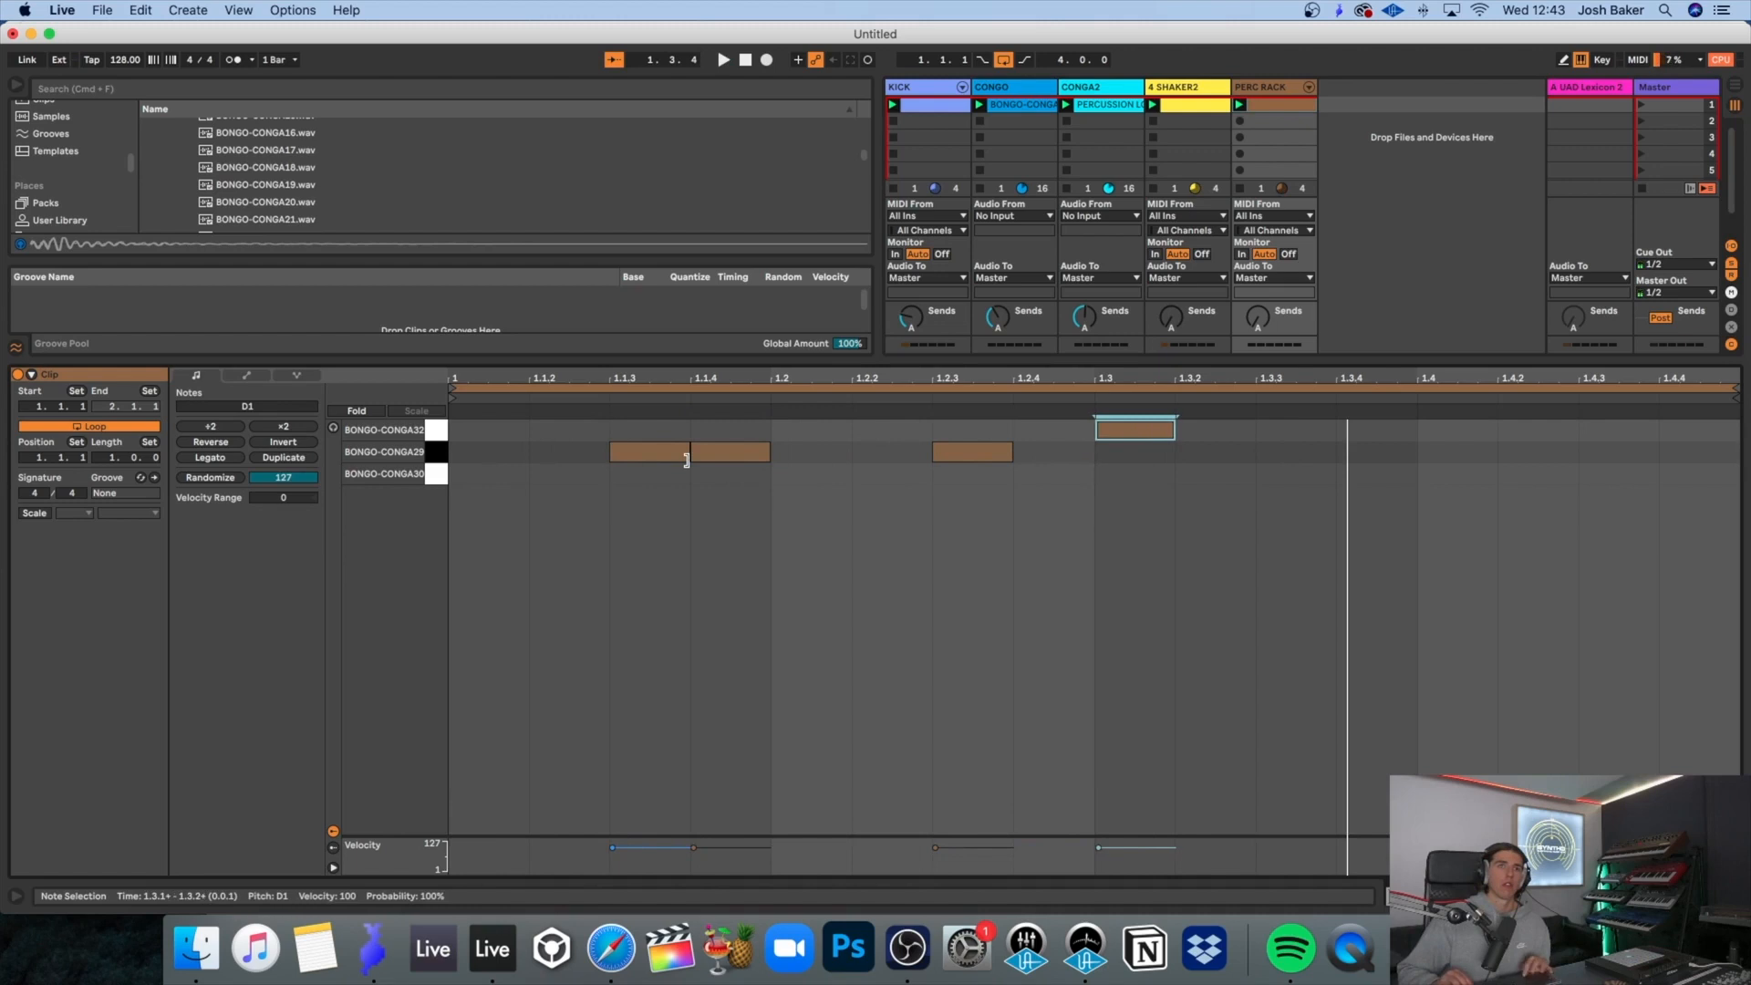
{"action": "key", "text": "Right"}
{"action": "key", "text": "super+d"}
{"action": "key", "text": "Right"}
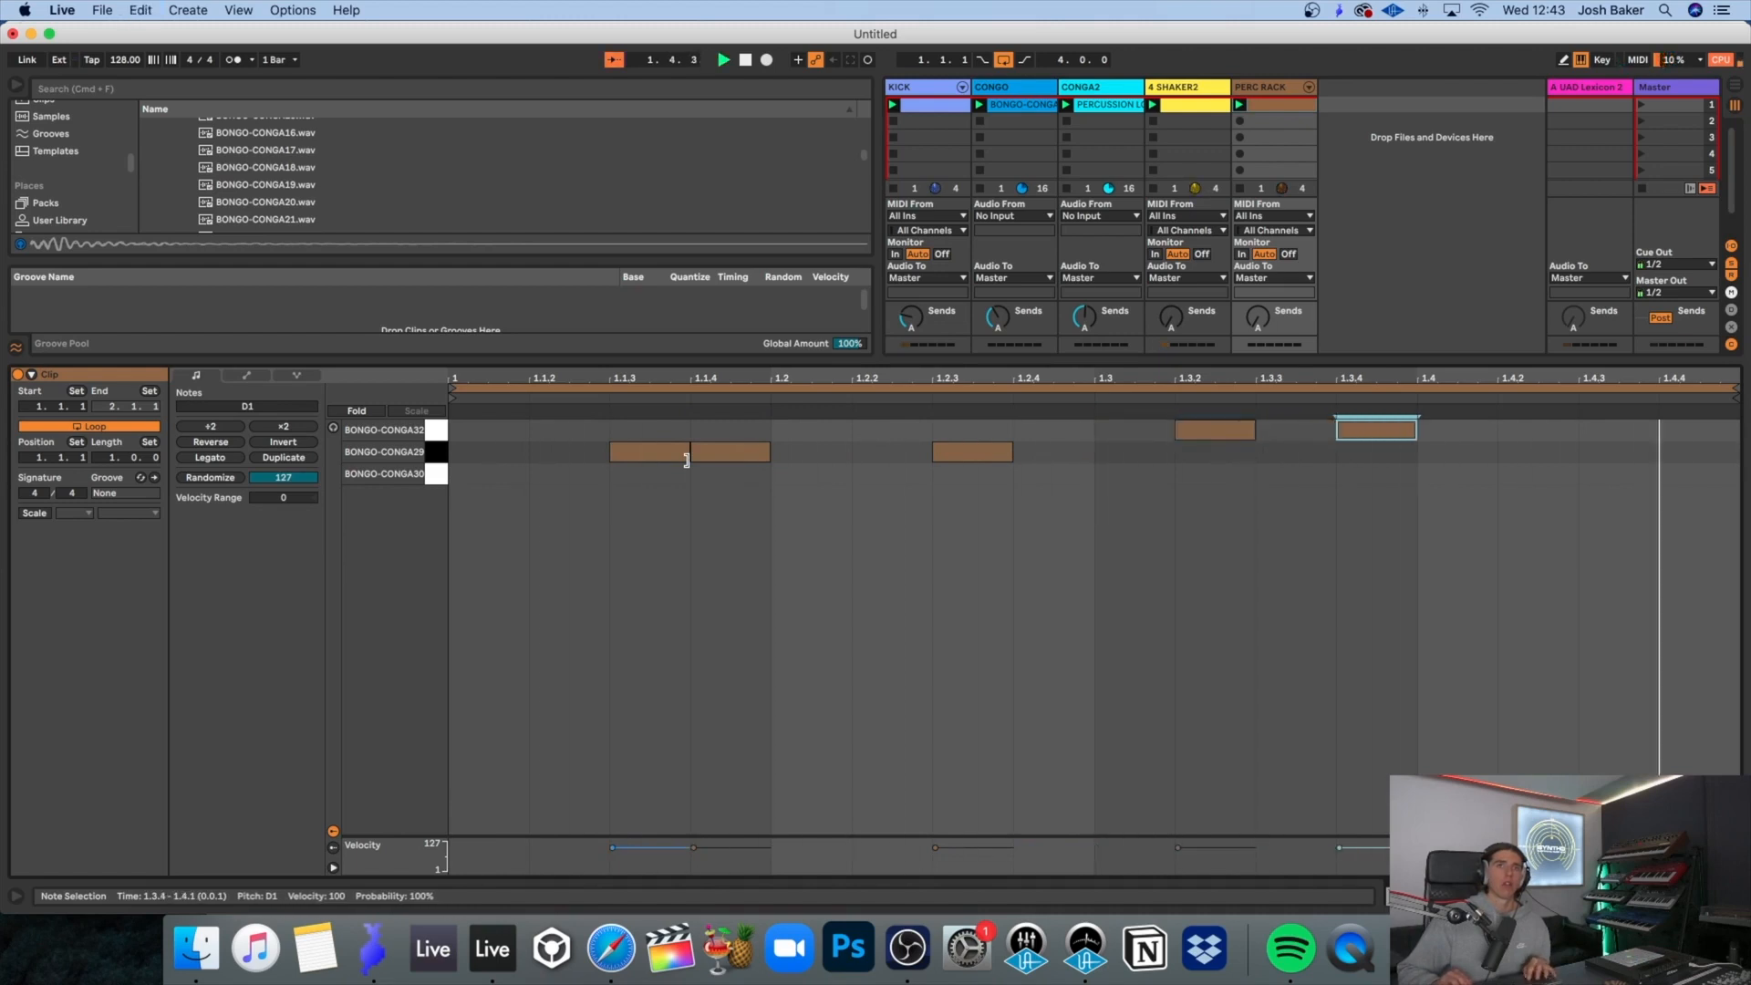
{"action": "left_click_drag", "start_coordinate": [1210, 434], "coordinate": [1209, 473]}
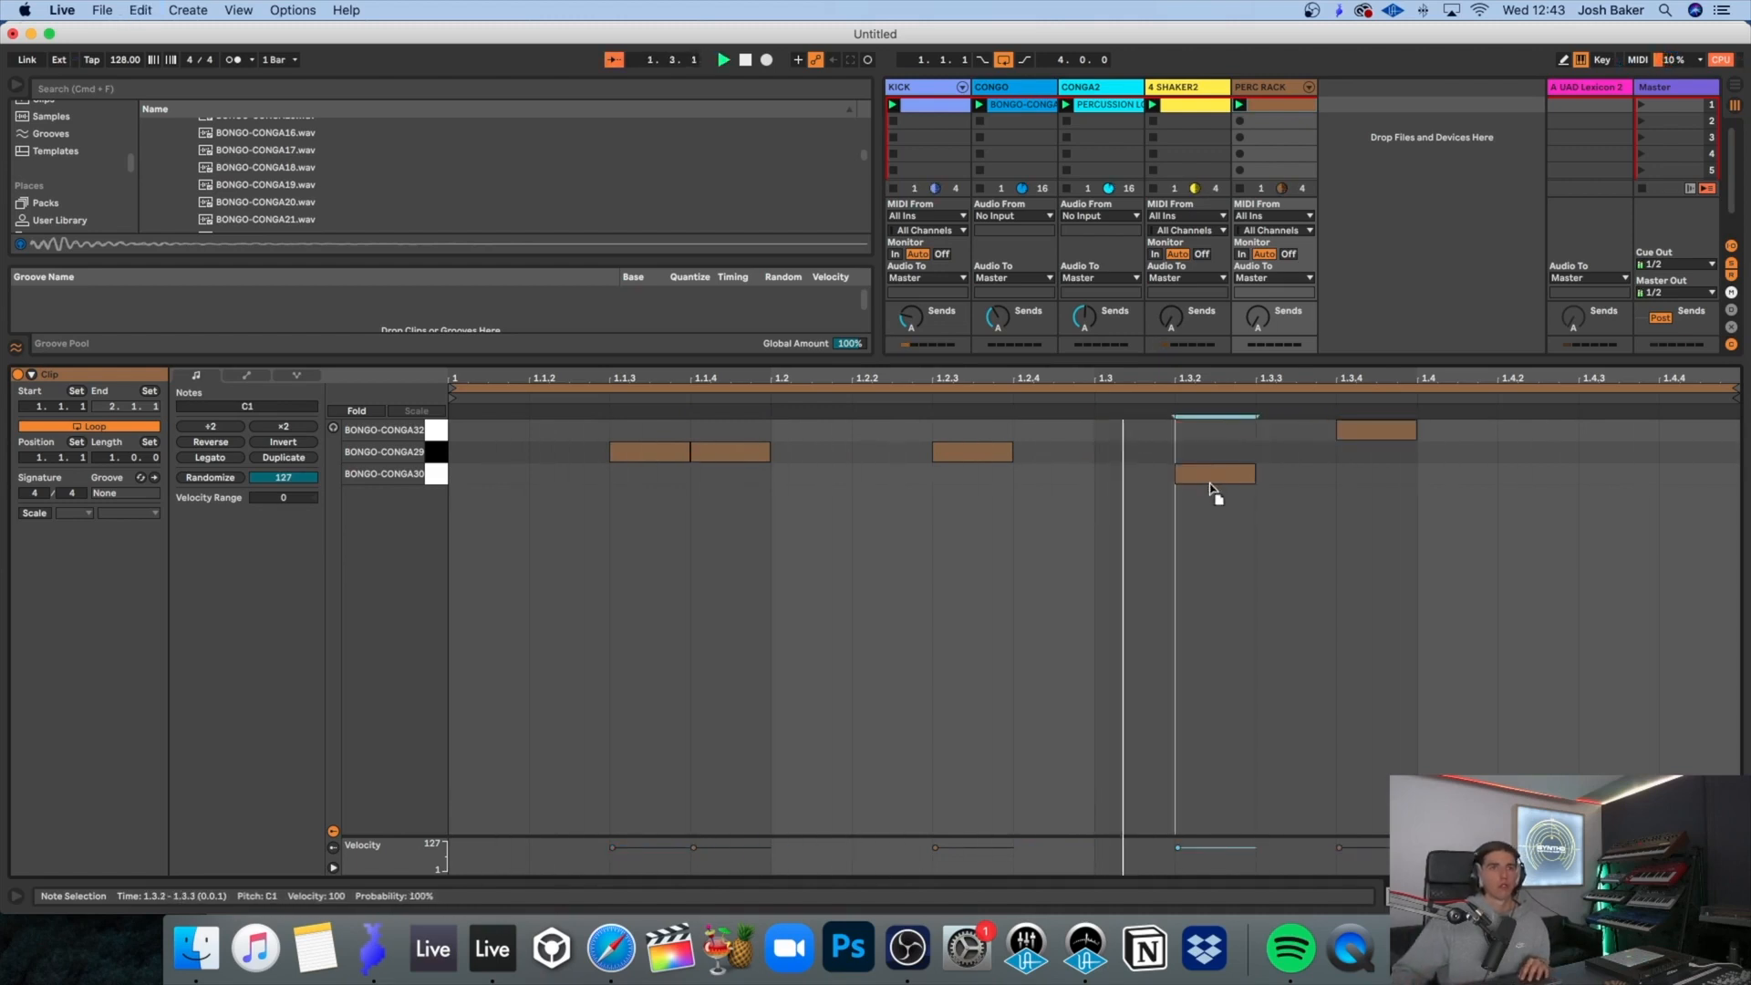
{"action": "left_click_drag", "start_coordinate": [1355, 430], "coordinate": [1354, 473]}
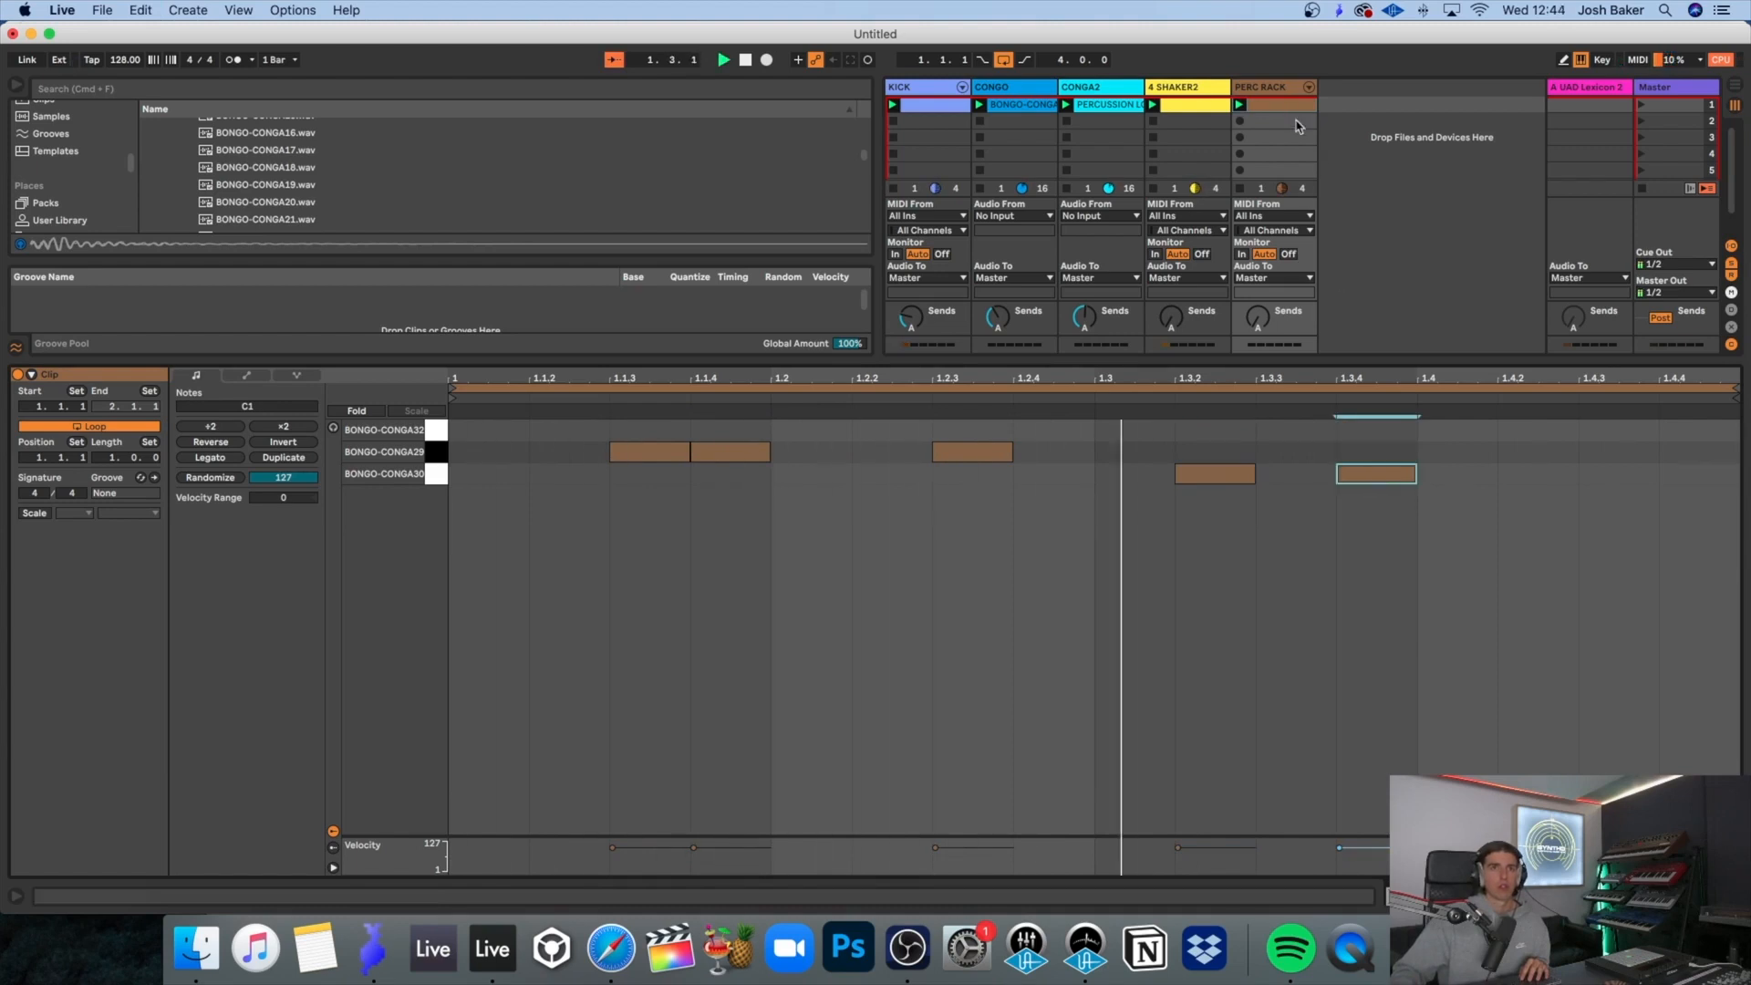
Step: Restart playback, lower PERC RACK's volume to -10.7 dB and hide the browser
{"action": "key", "text": "space"}
{"action": "key", "text": "shift+Tab"}
{"action": "key", "text": "space"}
{"action": "left_click_drag", "start_coordinate": [1297, 485], "coordinate": [1284, 491]}
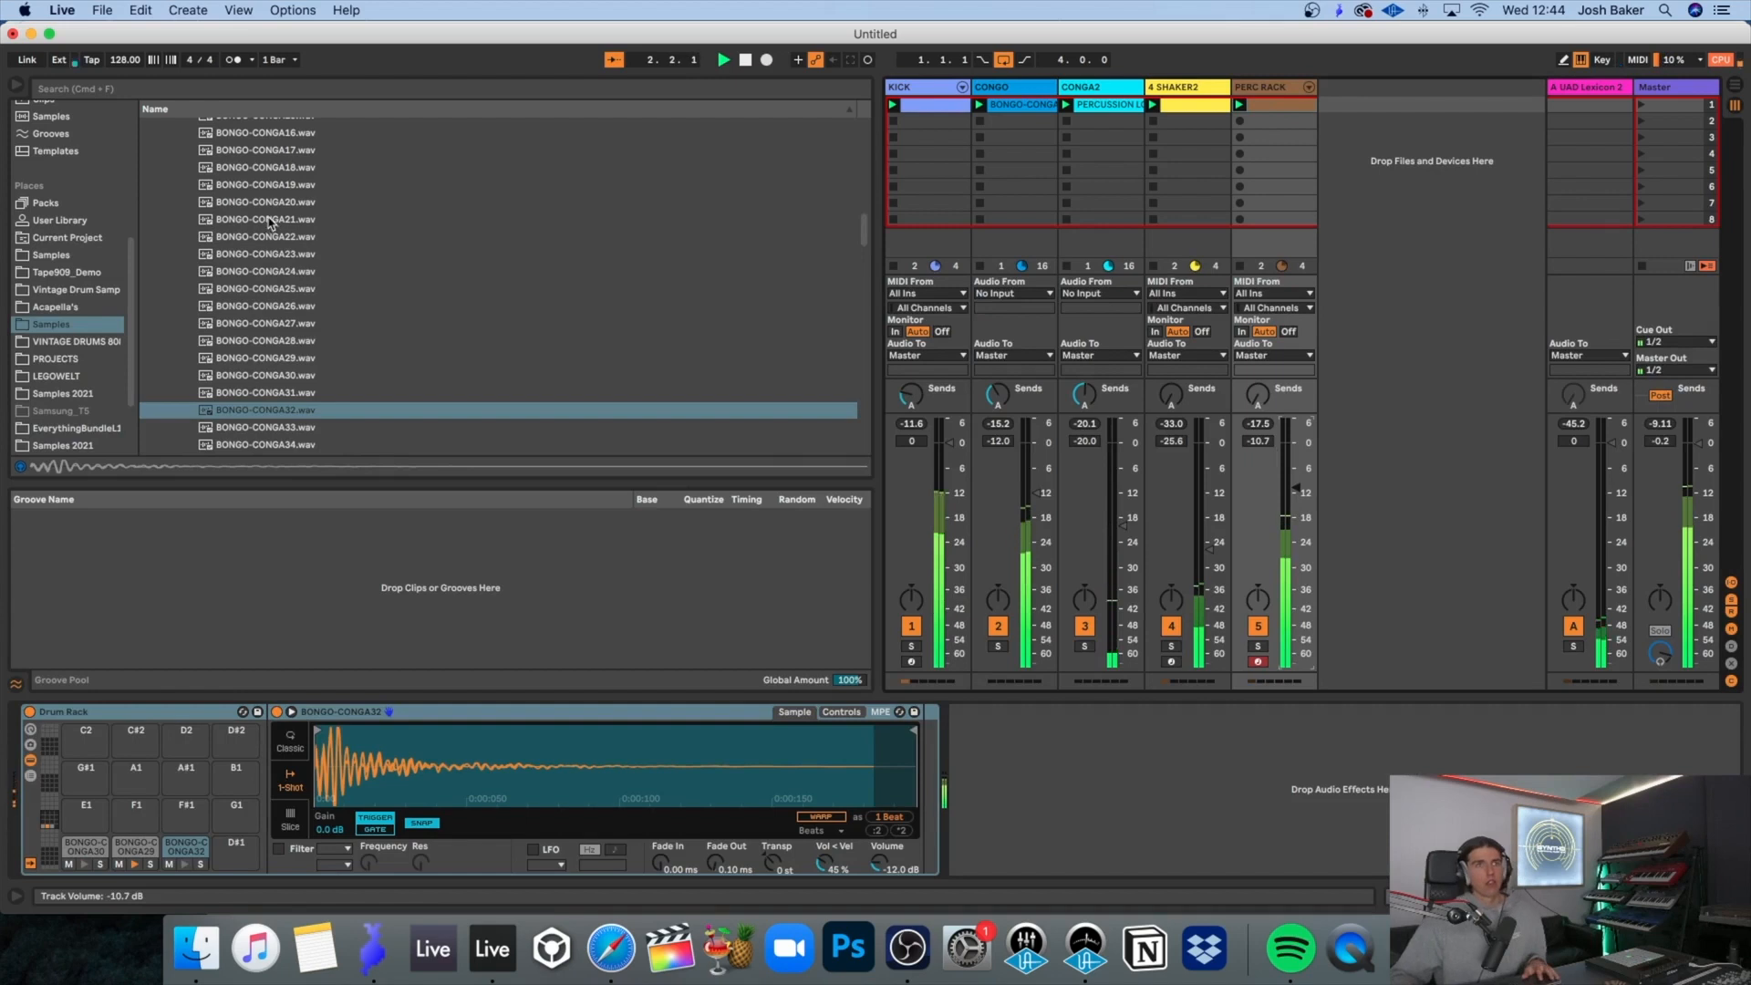
{"action": "left_click", "coordinate": [17, 84]}
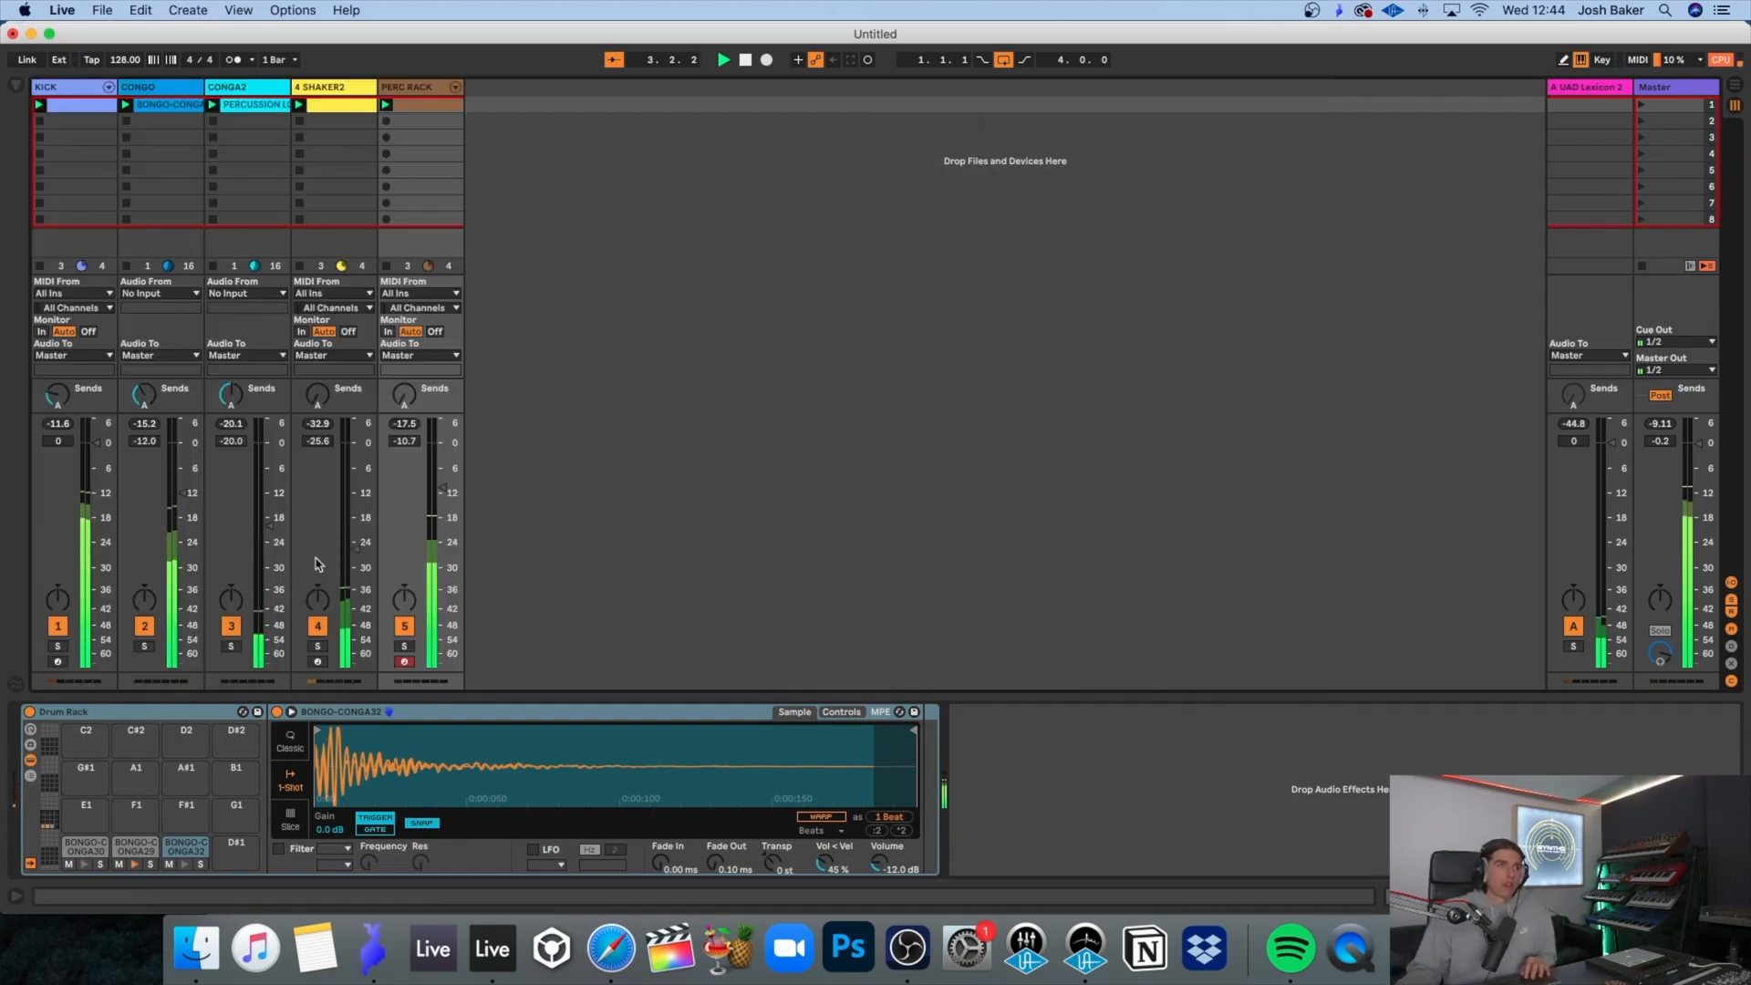
Step: Mute KICK and SHAKER2, and solo CONGA2 to compare it with PERC RACK
{"action": "left_click", "coordinate": [57, 626]}
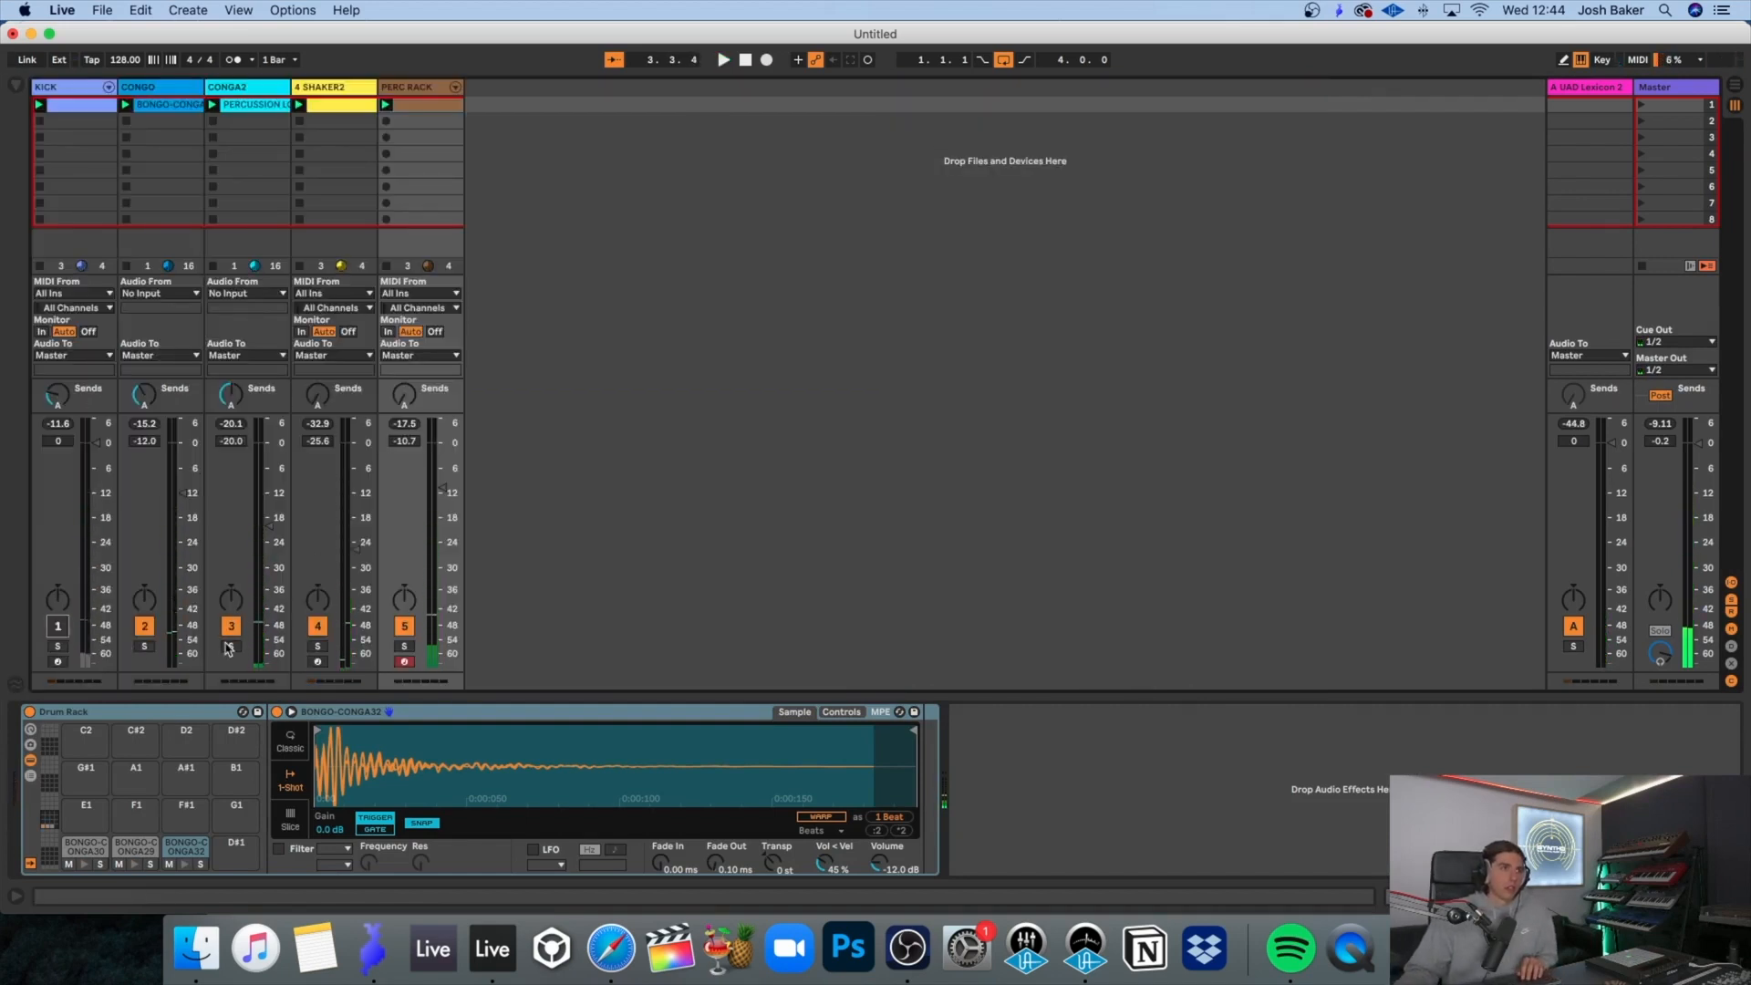
{"action": "left_click", "coordinate": [318, 626]}
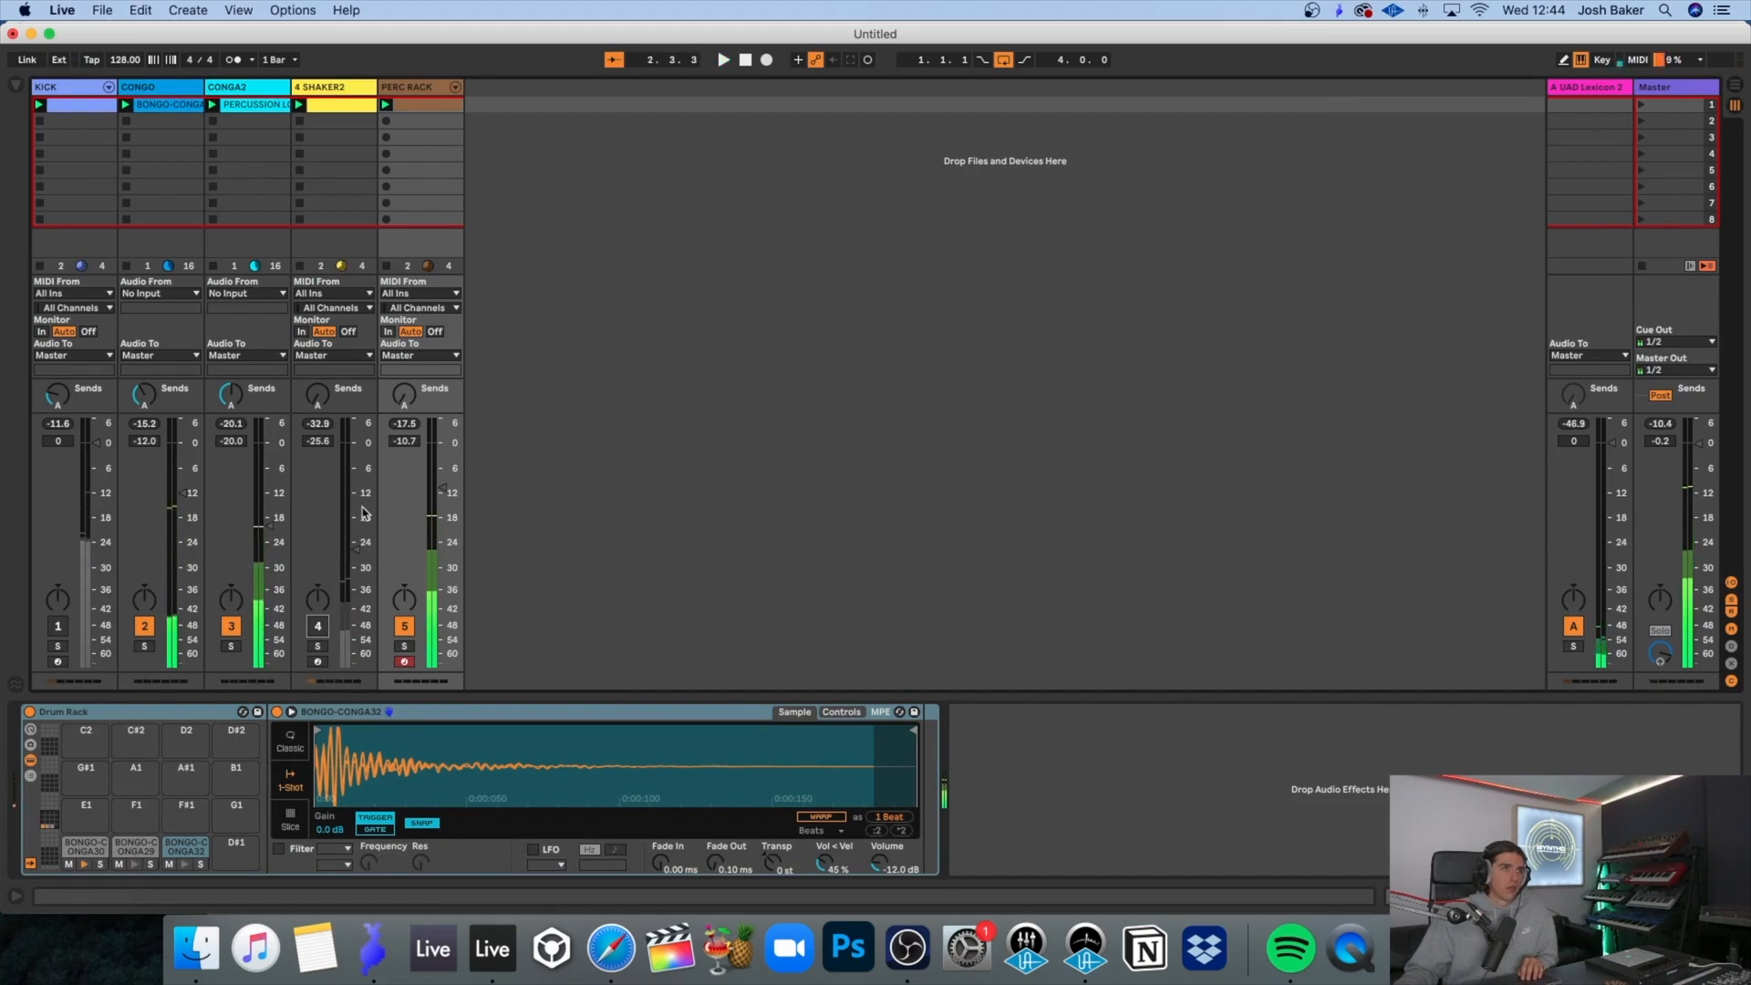
{"action": "left_click", "coordinate": [231, 646]}
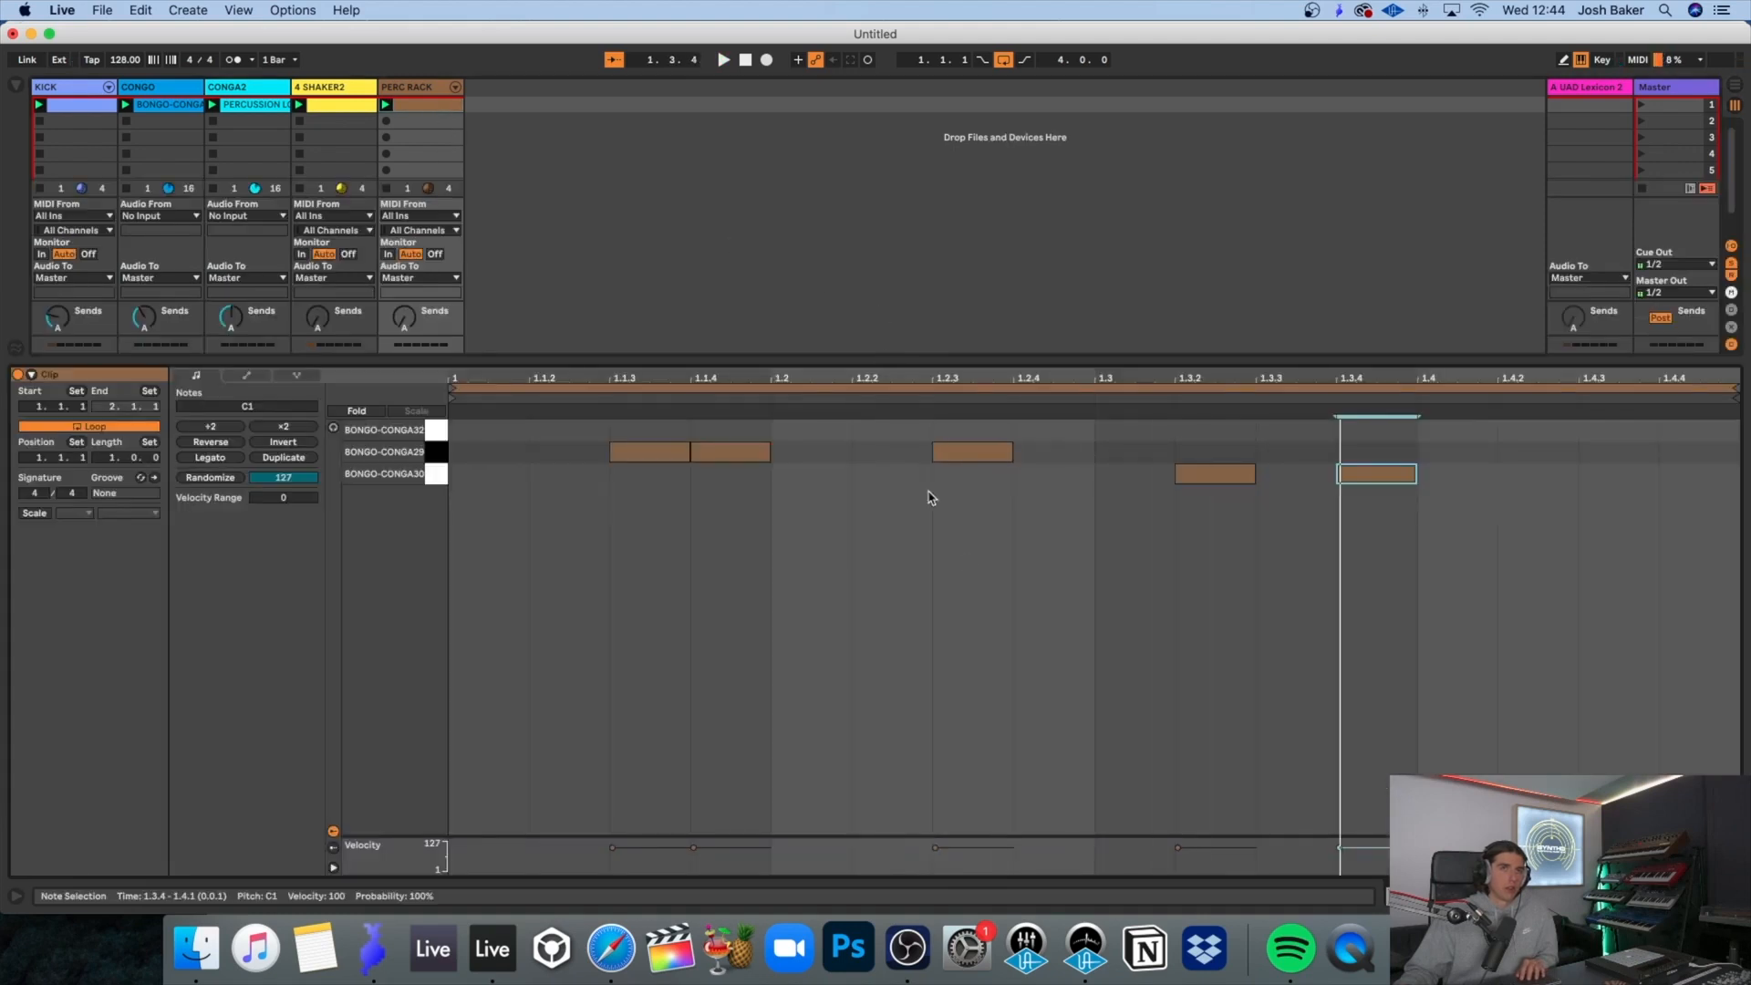
Step: Deactivate the BONGO-CONGA29 note at 1.2.3 and raise PERC RACK's send to the UAD Lexicon 224 to about -13.8 dB
{"action": "left_click_drag", "start_coordinate": [976, 570], "coordinate": [964, 443]}
{"action": "key", "text": "space"}
{"action": "key", "text": "0"}
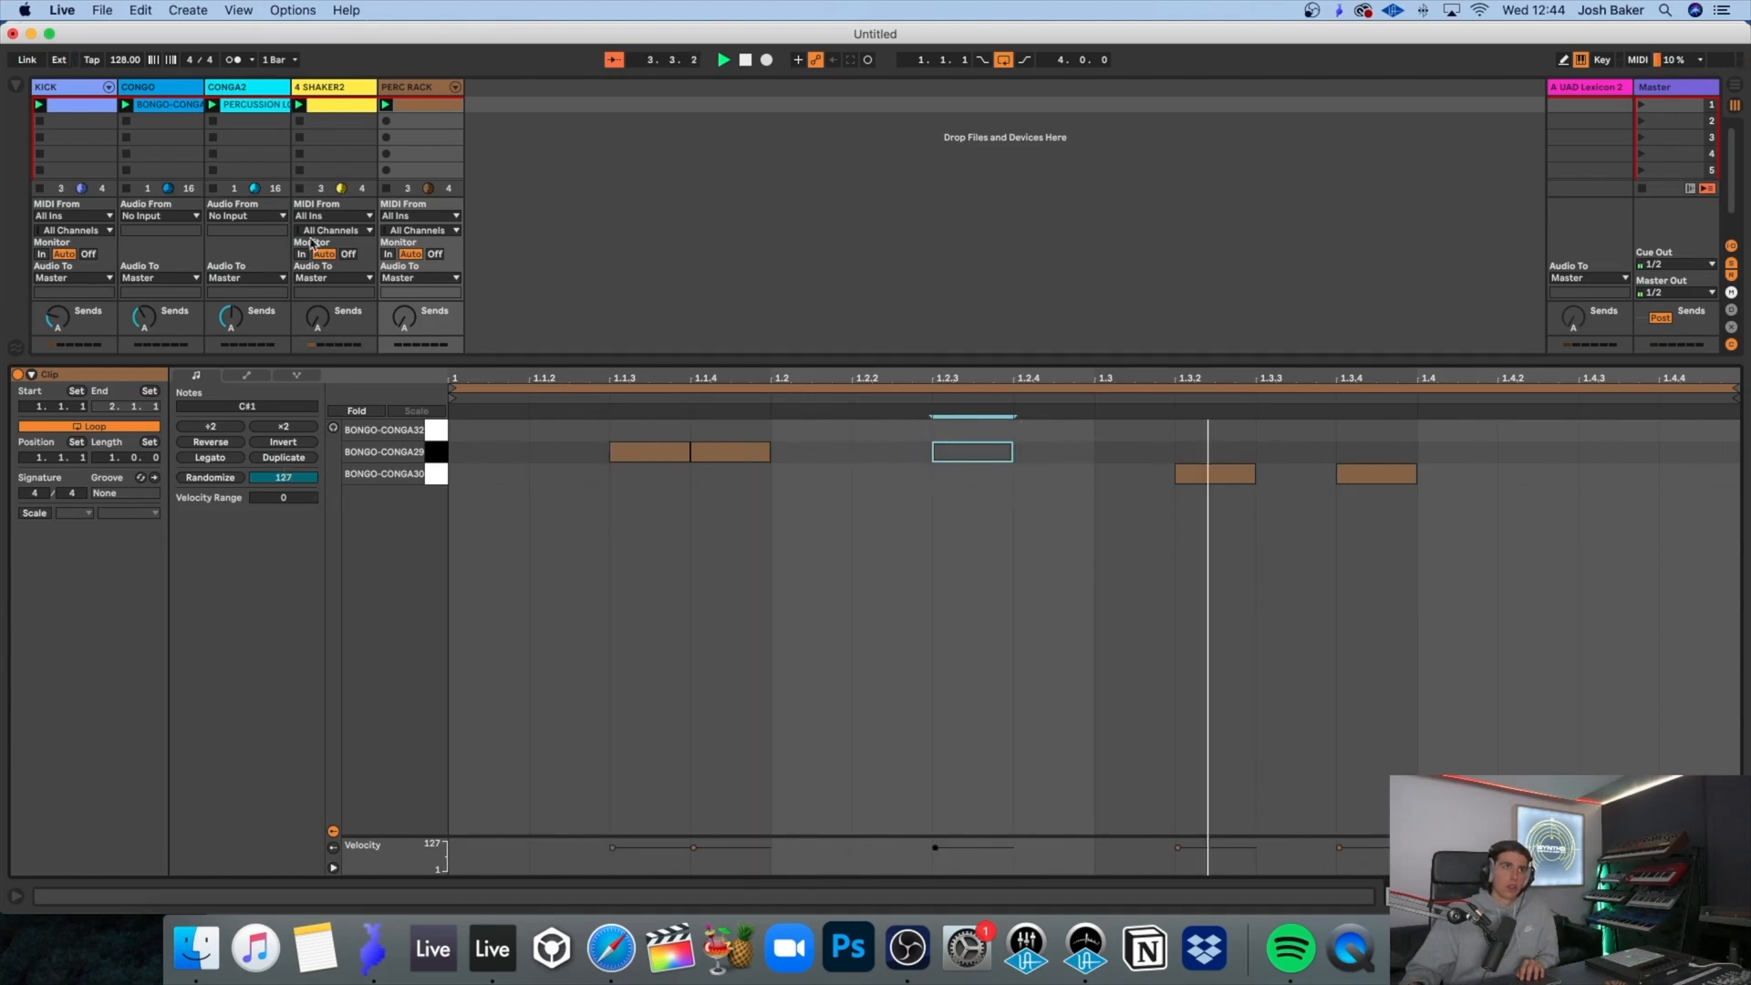
{"action": "left_click", "coordinate": [413, 92]}
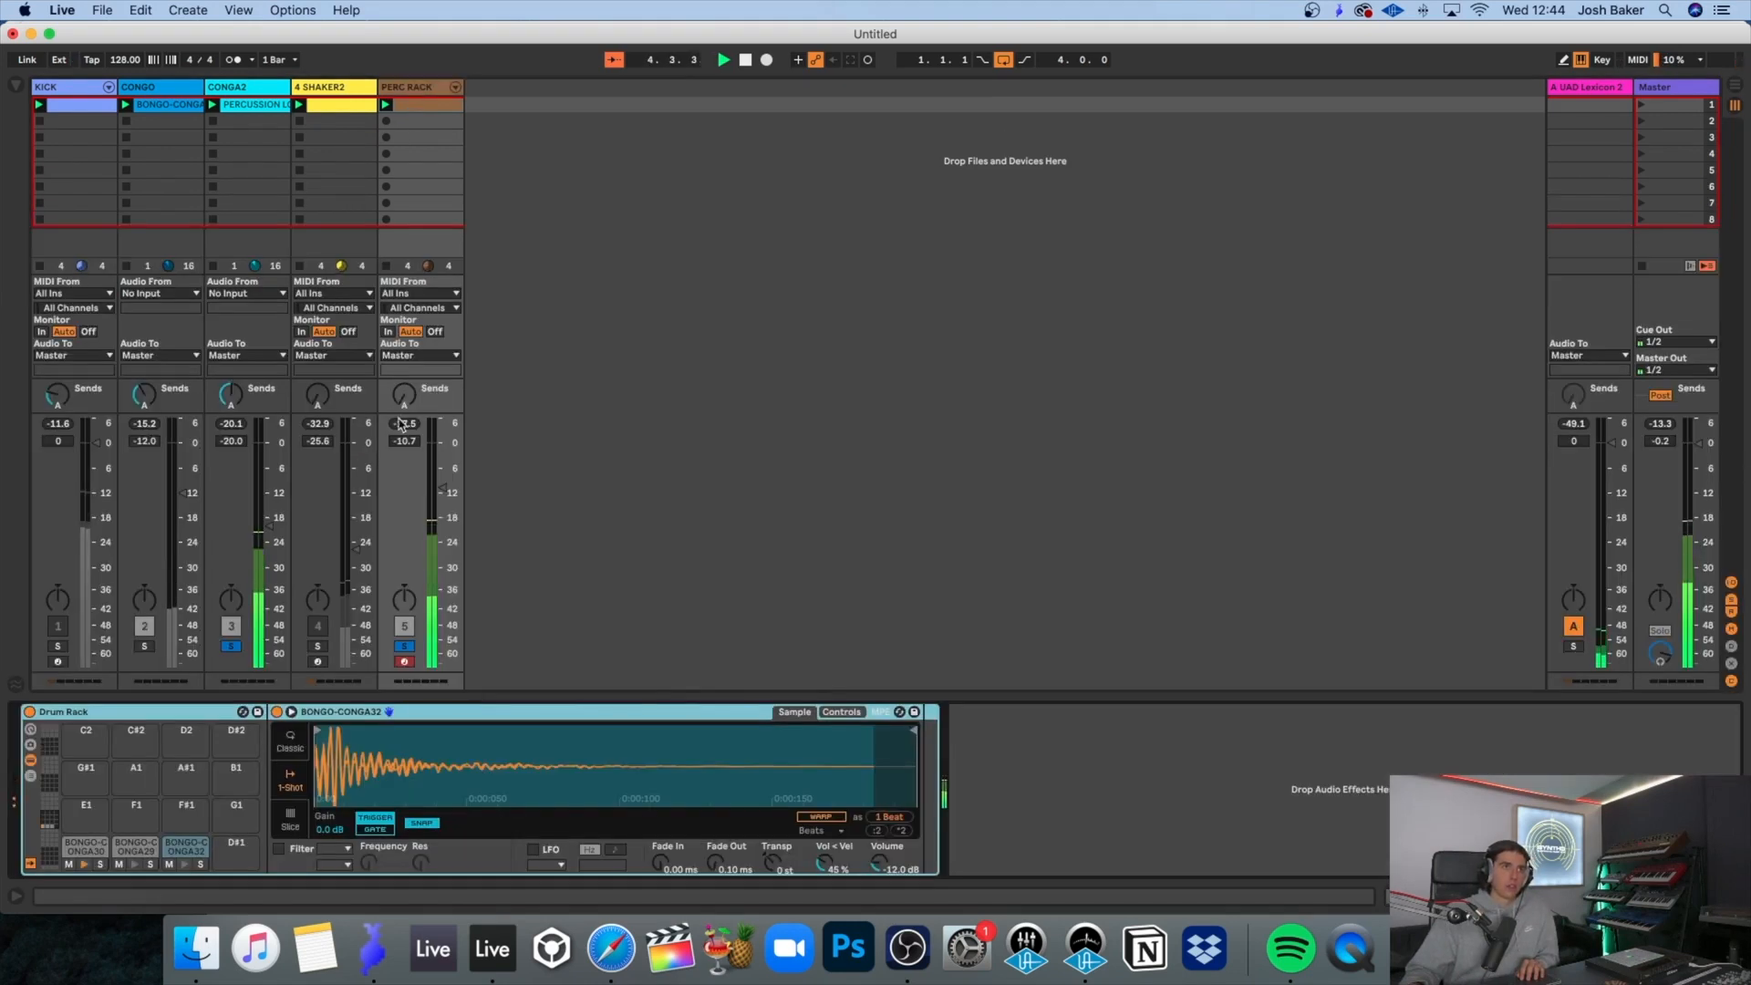
{"action": "left_click_drag", "start_coordinate": [404, 394], "coordinate": [405, 369]}
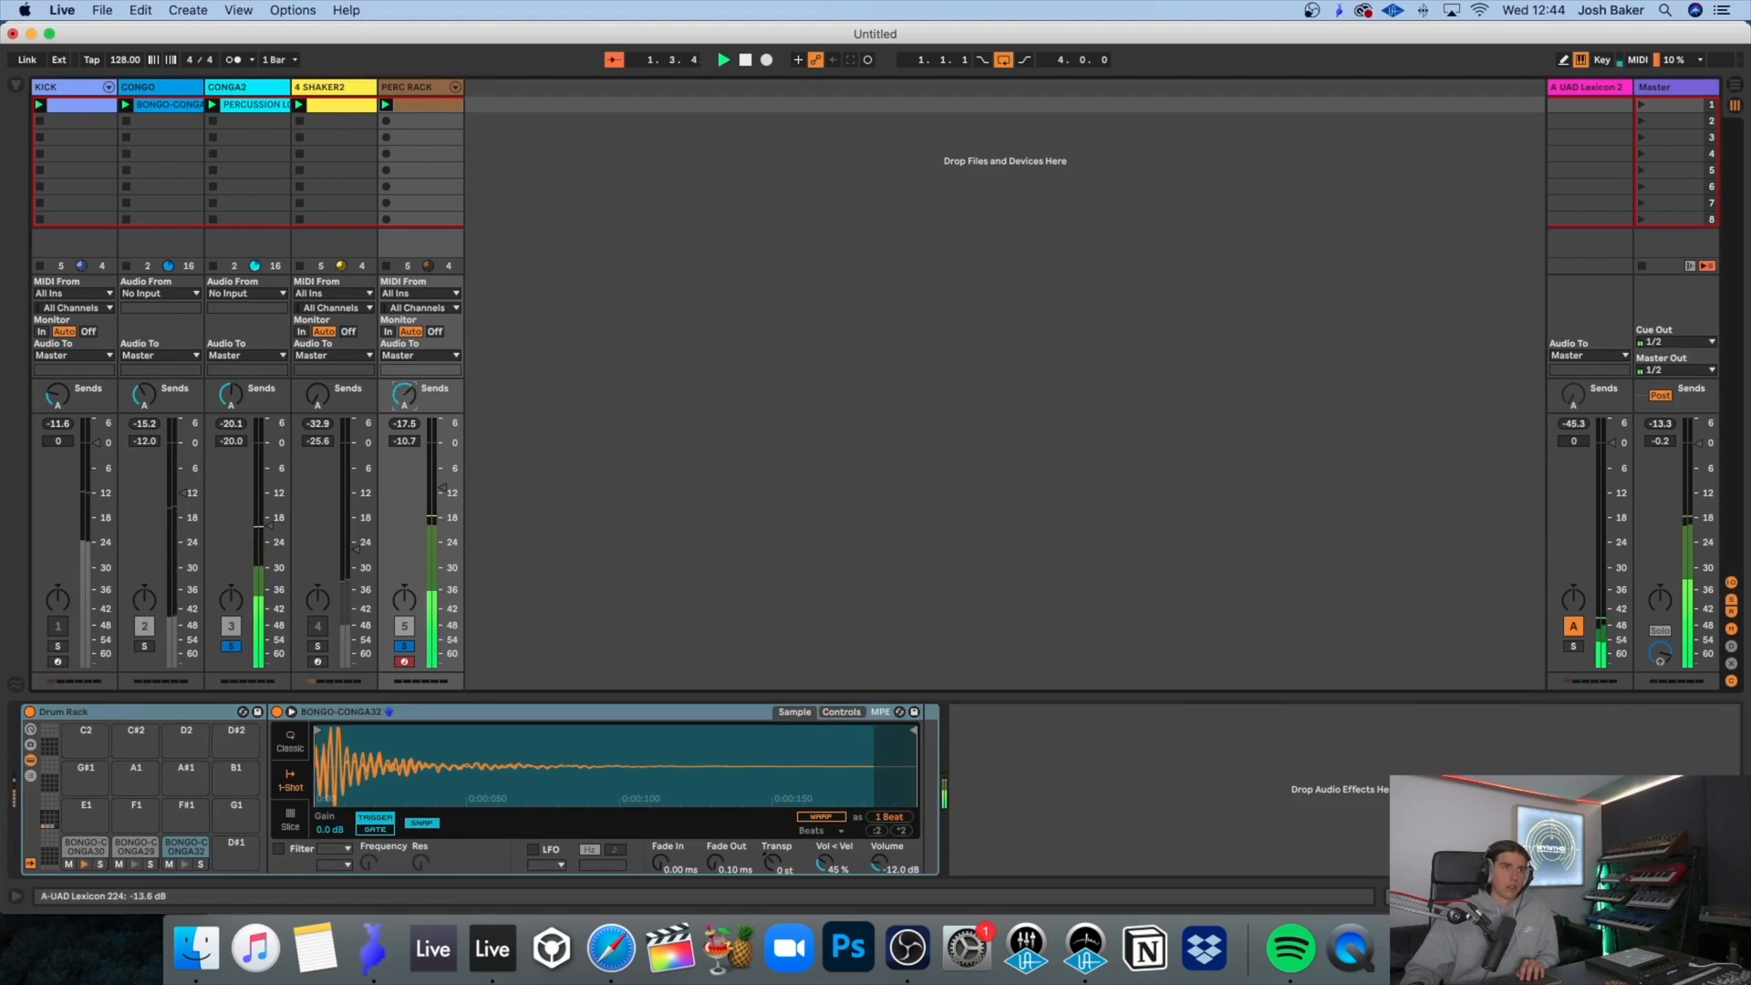
Step: Search for EchoBoy, insert EchoBoy Jr. on PERC RACK, and reduce its mix with the echo mode on Normal
{"action": "key", "text": "super+f"}
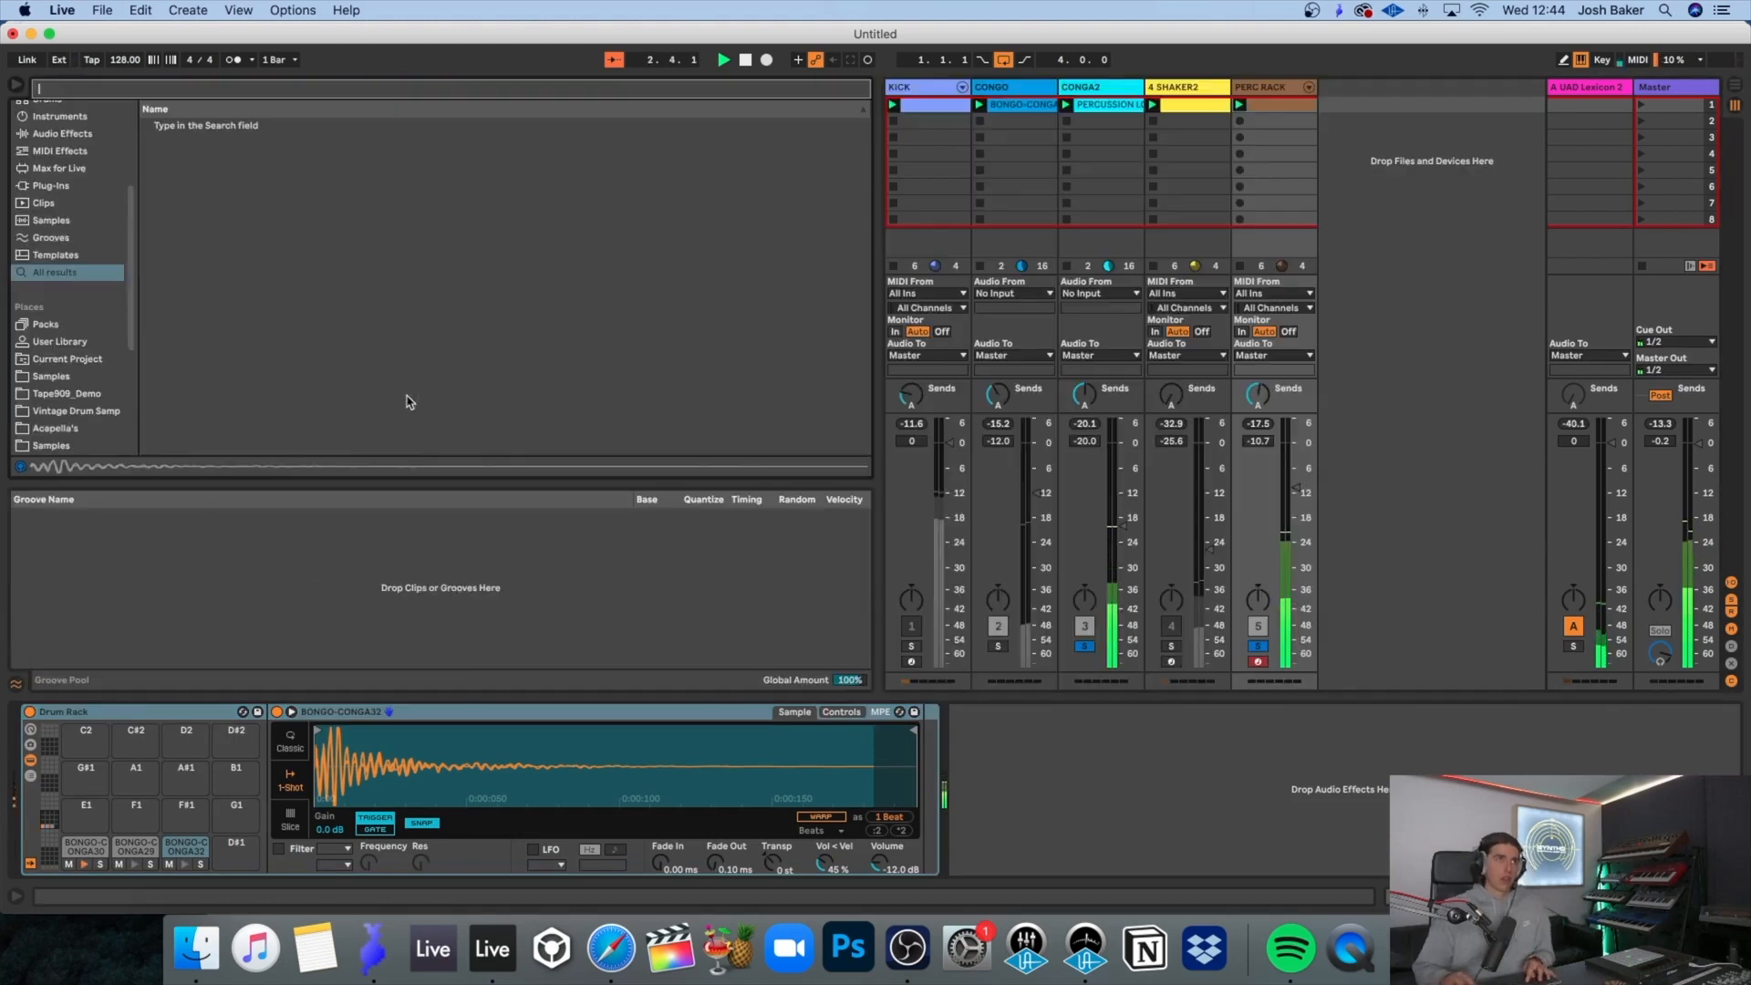
{"action": "type", "text": "echobo"}
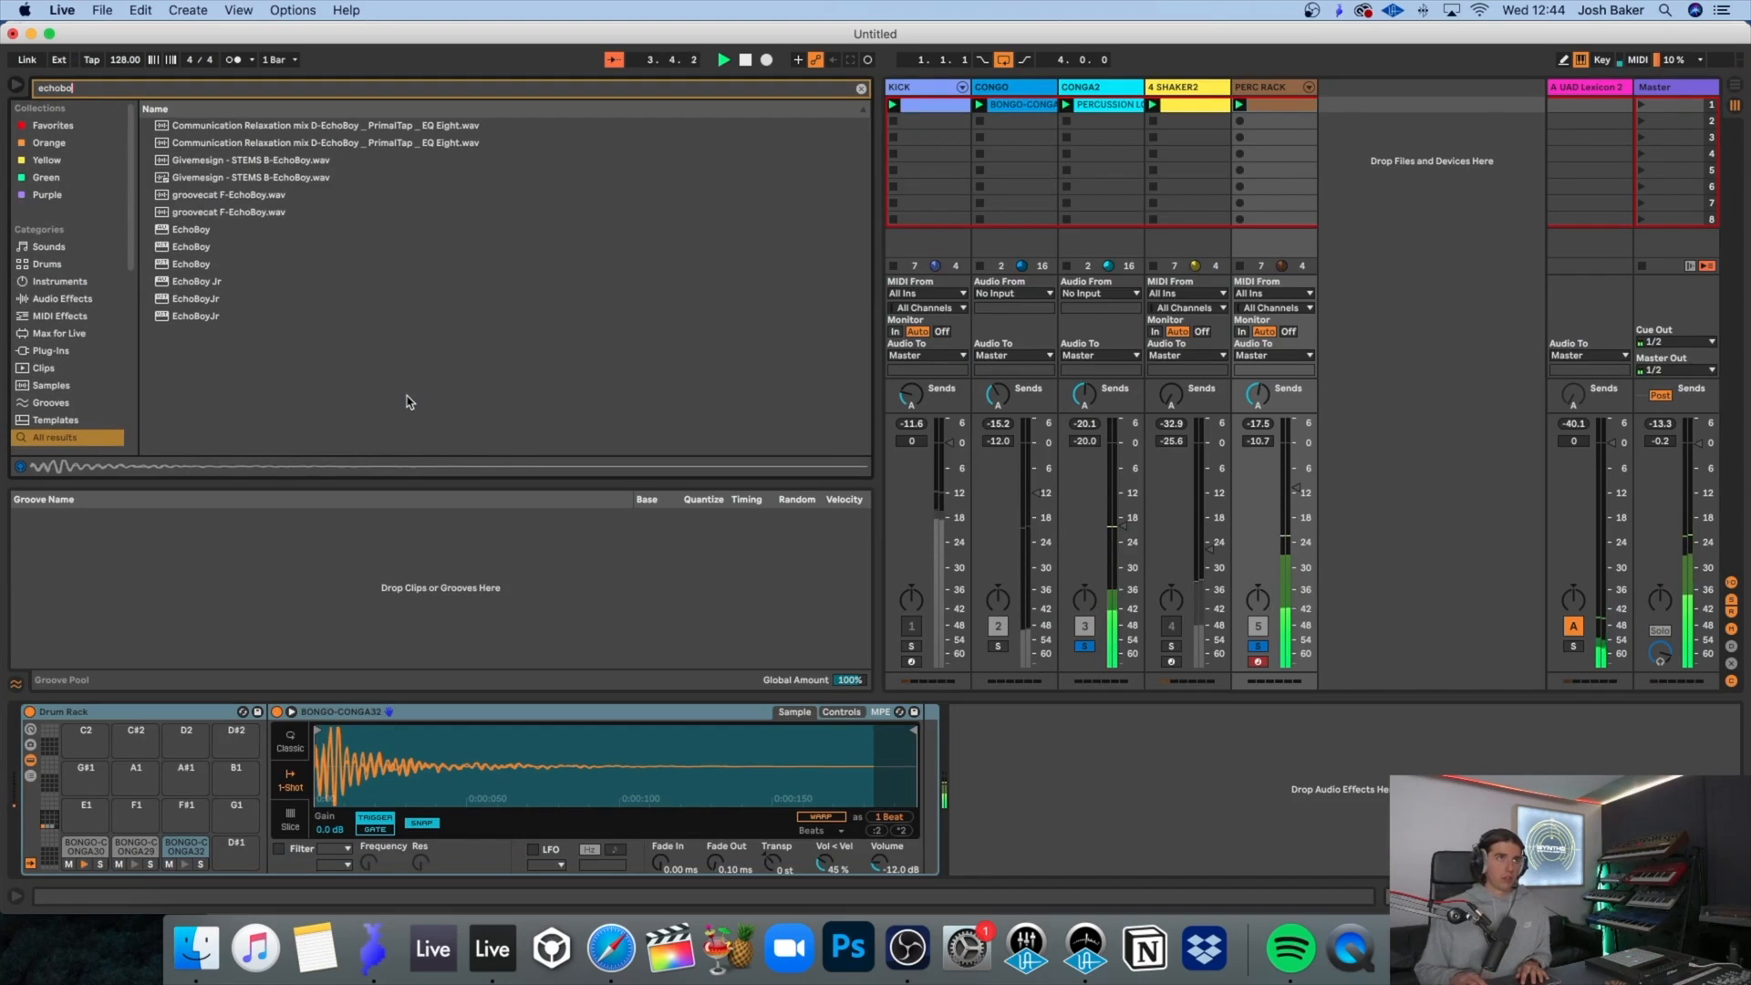
{"action": "left_click_drag", "start_coordinate": [365, 281], "coordinate": [425, 354]}
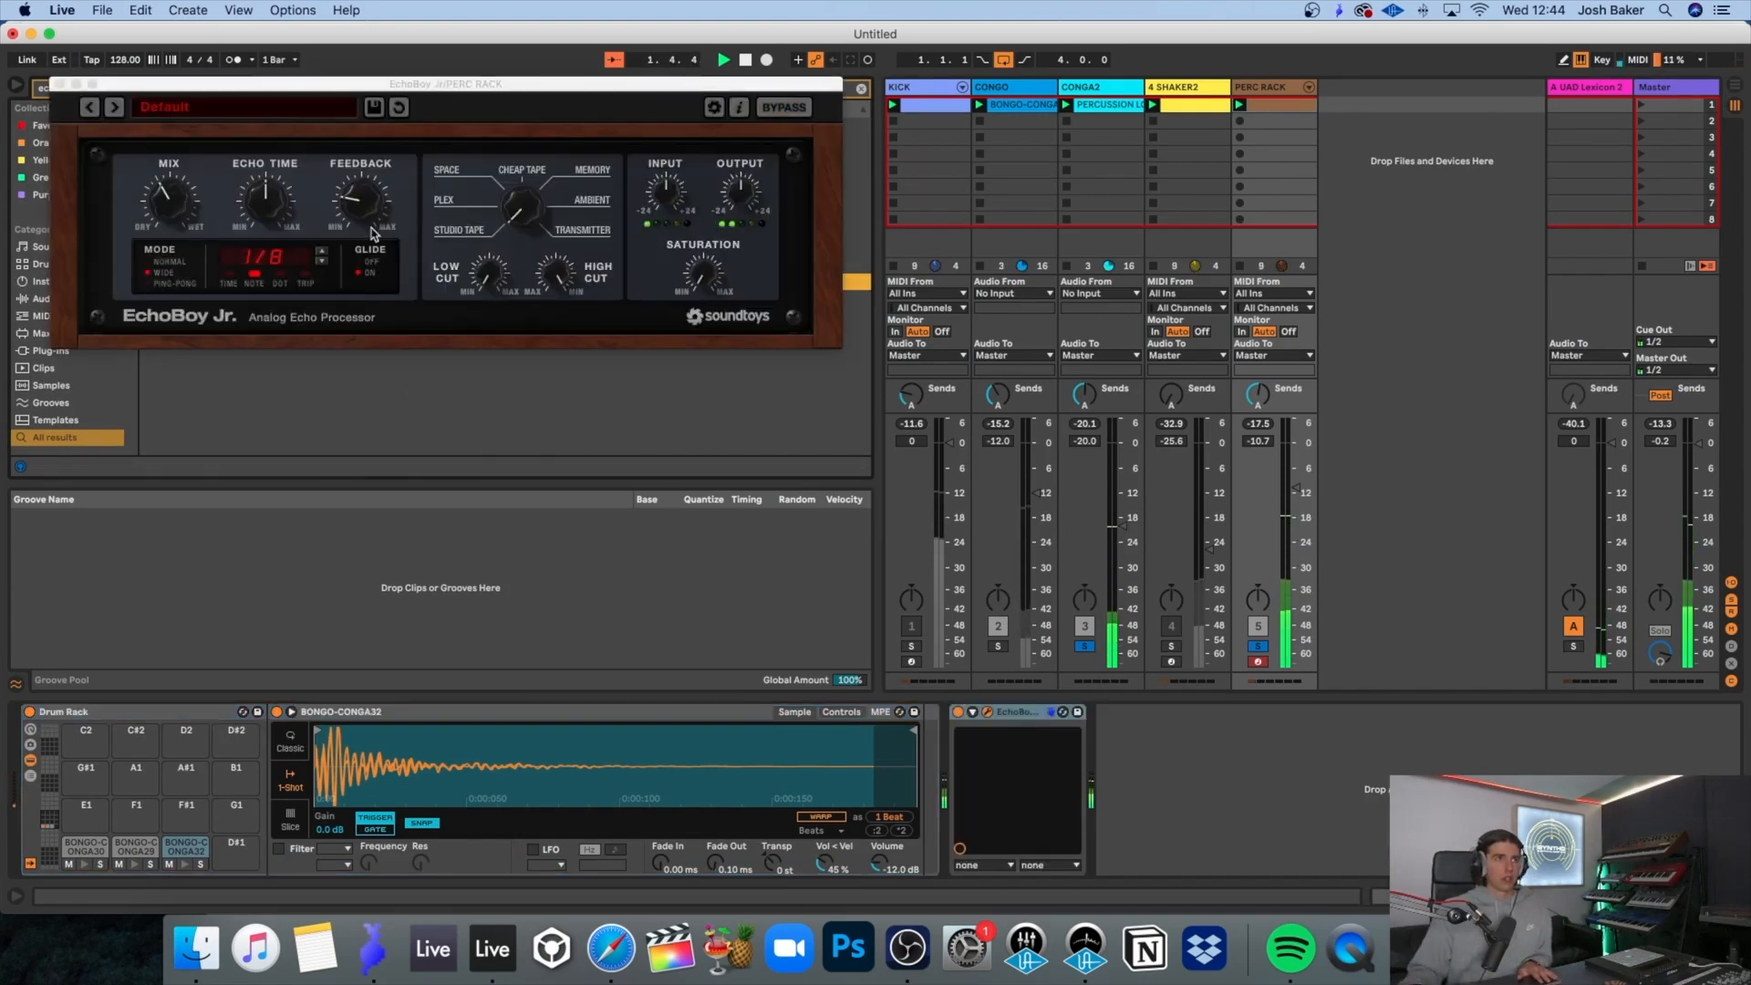
{"action": "left_click_drag", "start_coordinate": [188, 217], "coordinate": [178, 271]}
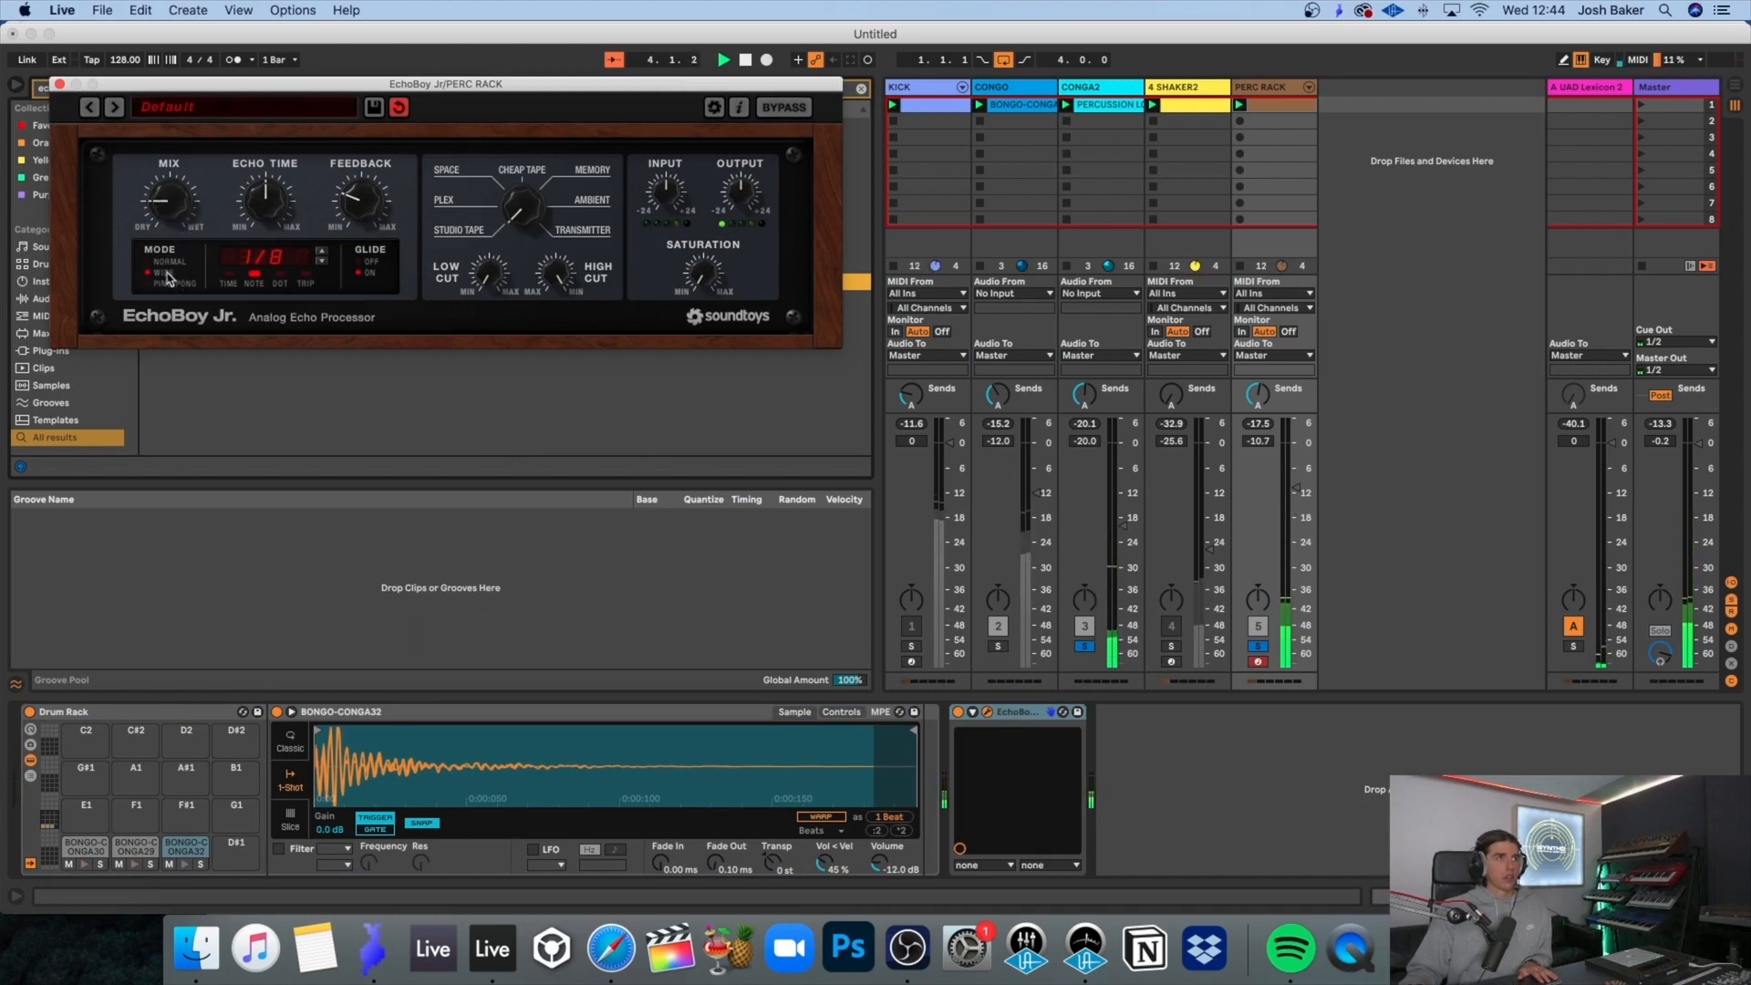
{"action": "left_click", "coordinate": [59, 84]}
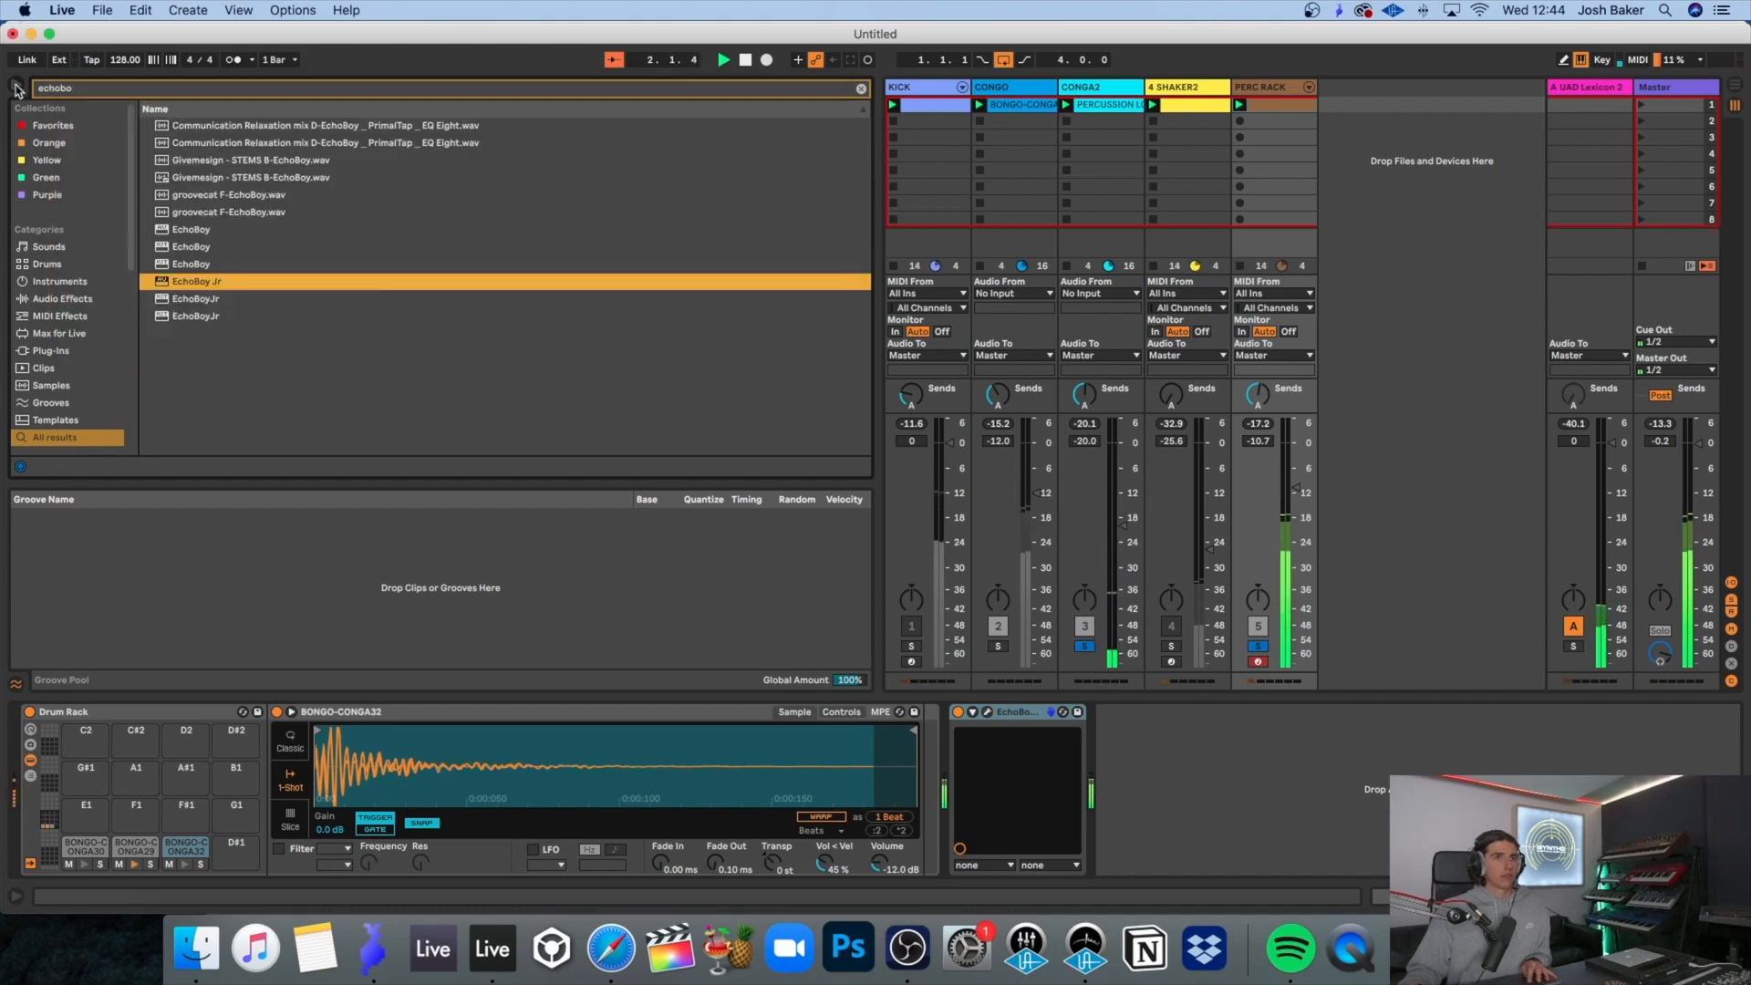
Step: Clear the solos, bring KICK back into the mix and lower PERC RACK's volume to -11.4 dB during playback
{"action": "left_click", "coordinate": [15, 84]}
{"action": "left_click", "coordinate": [404, 647]}
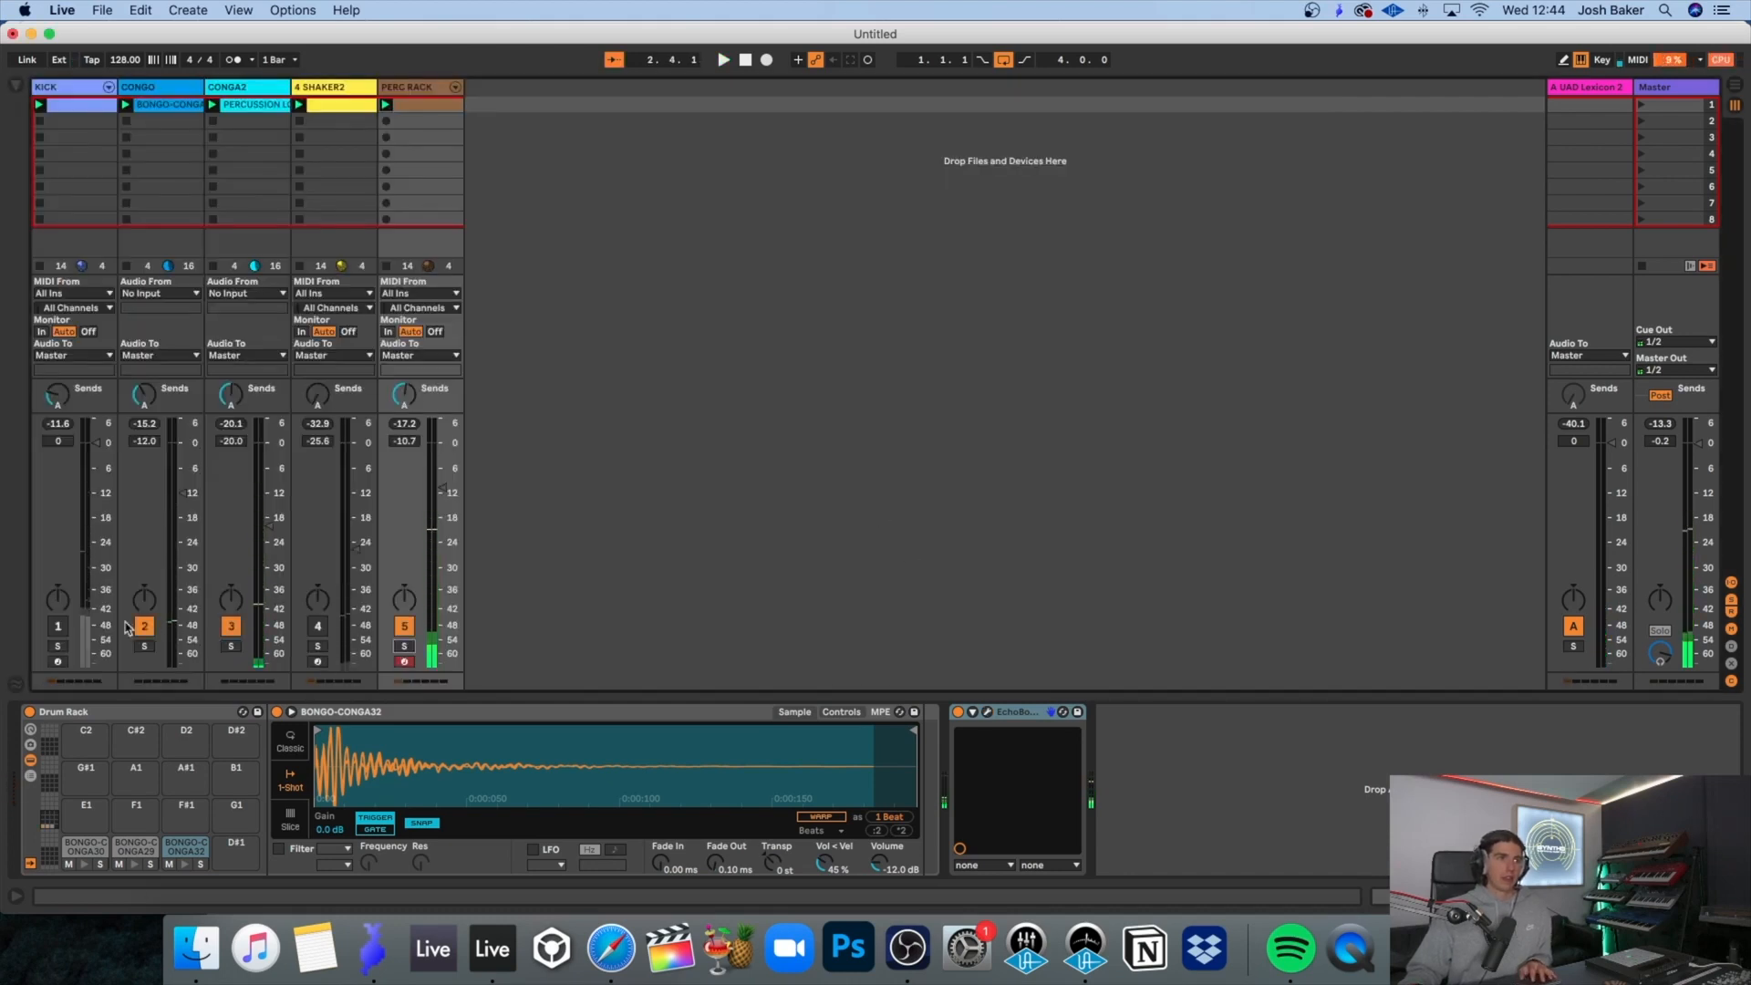
{"action": "key", "text": "space"}
{"action": "left_click_drag", "start_coordinate": [444, 488], "coordinate": [443, 490]}
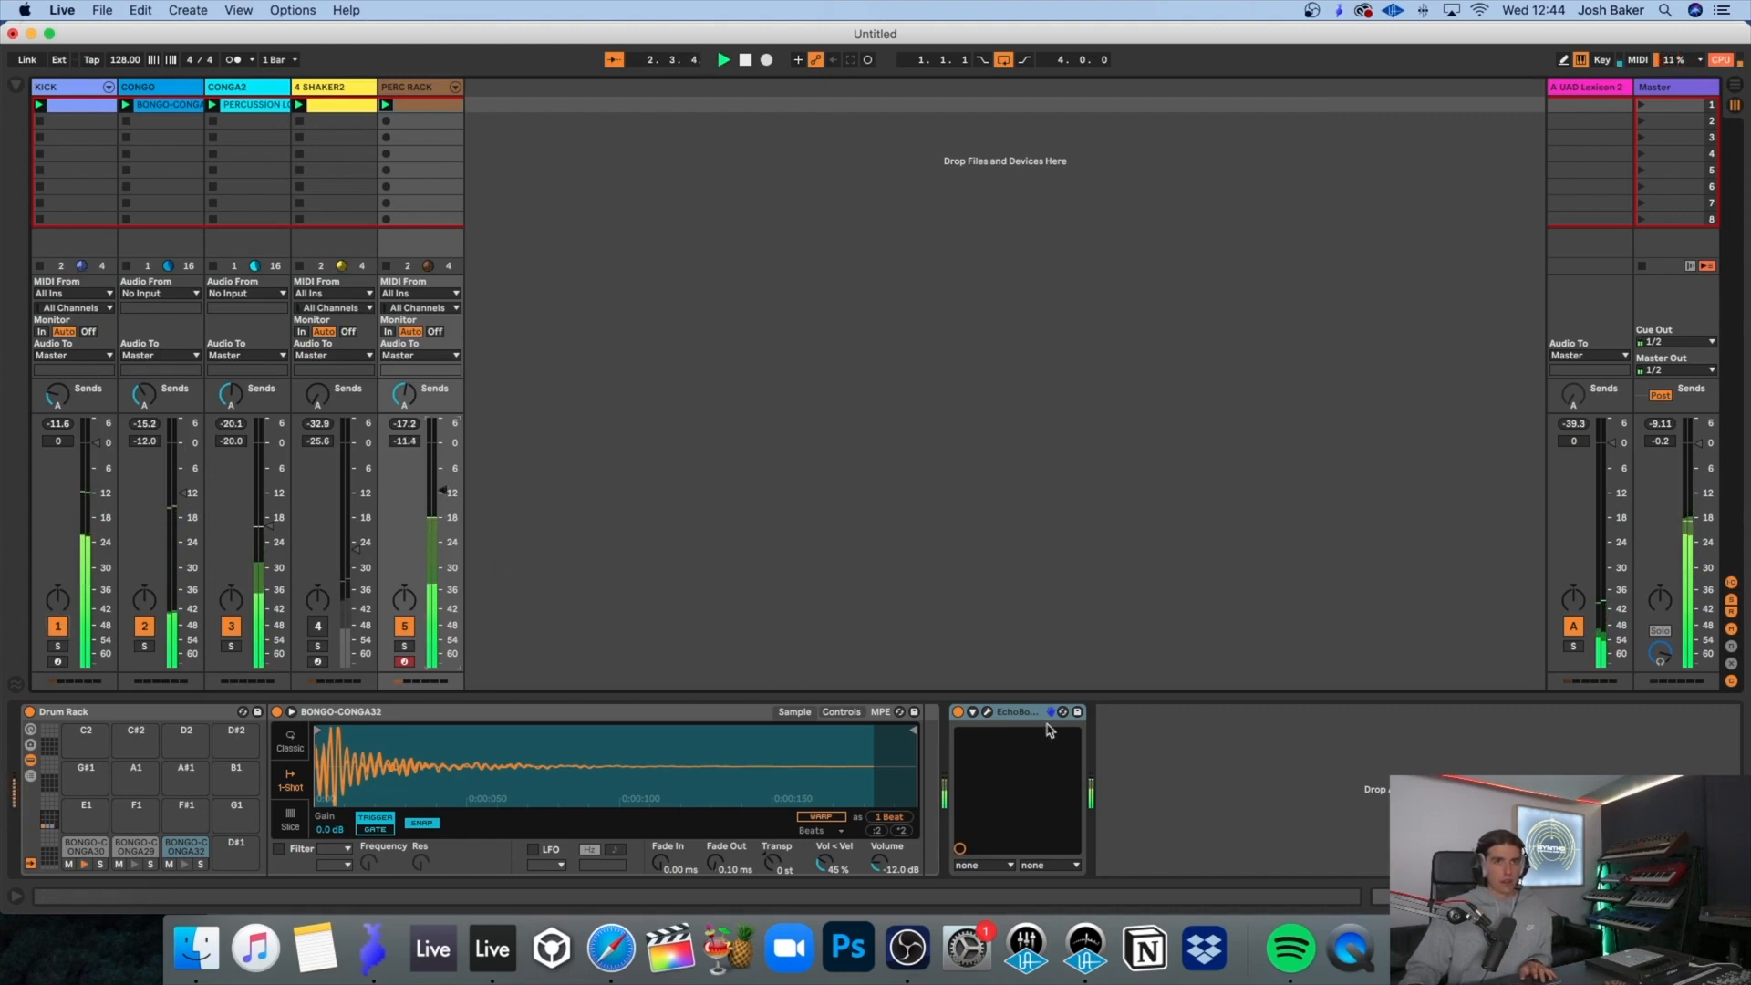
Step: Reopen EchoBoy Jr. on PERC RACK and reduce its mix further toward dry
{"action": "key", "text": "super+alt+p"}
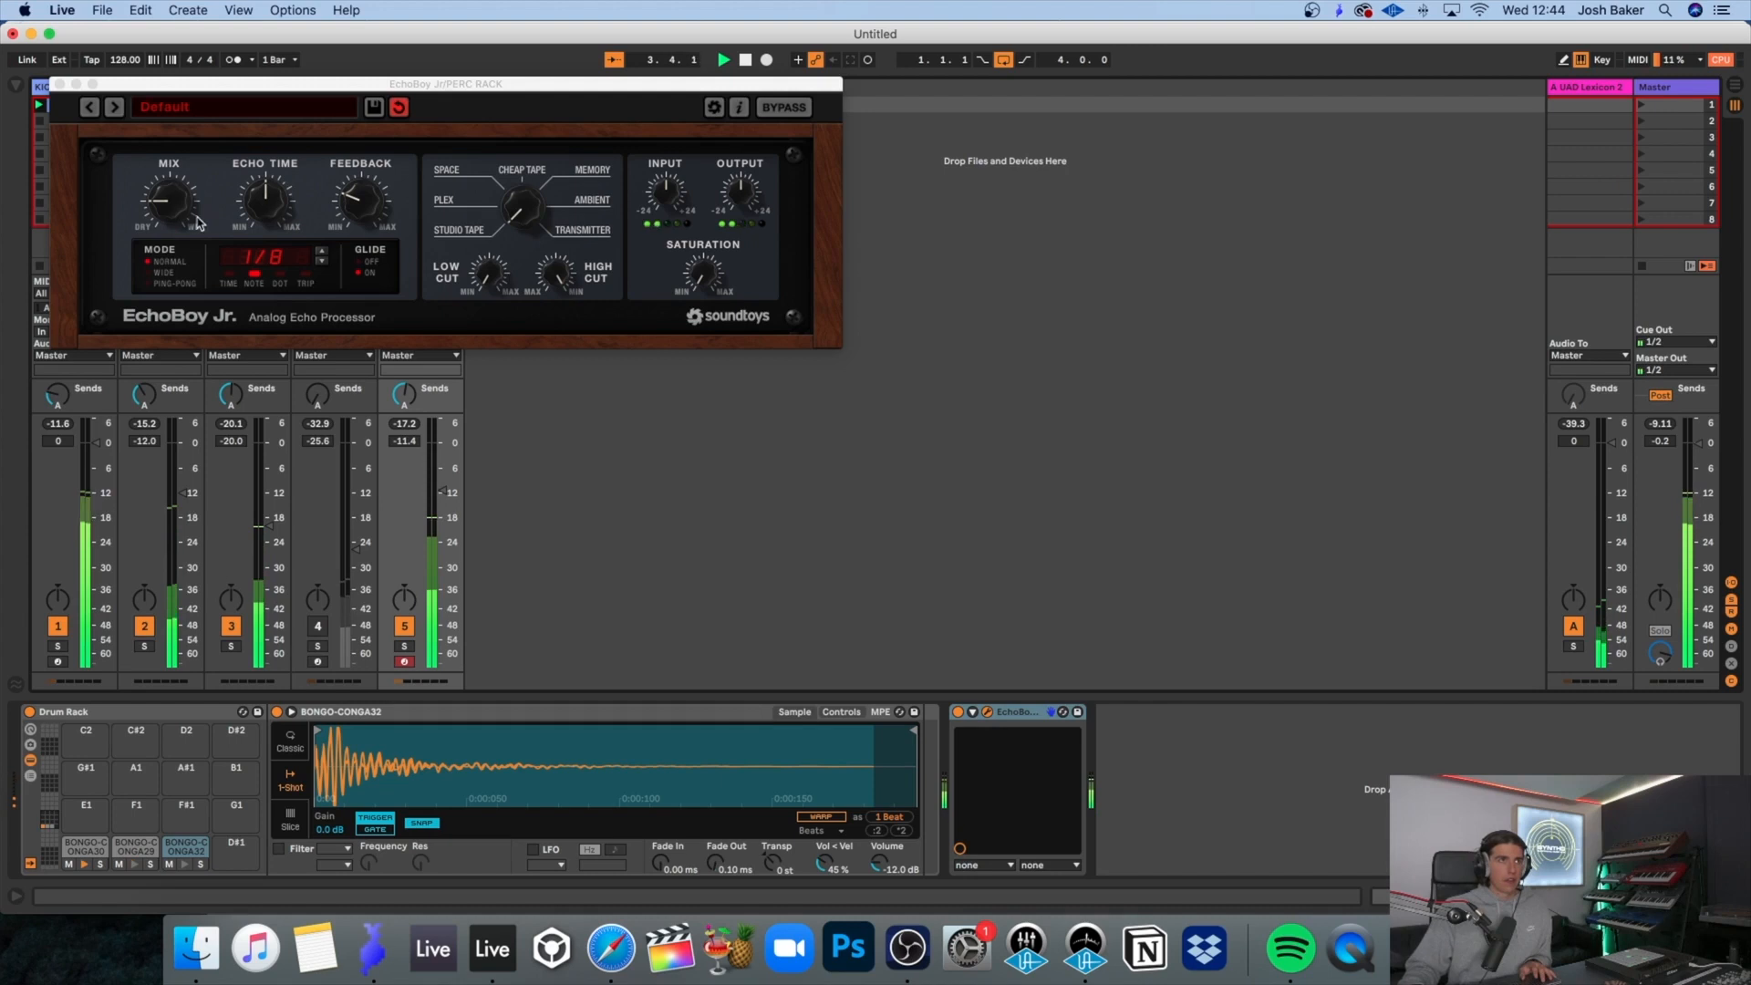
{"action": "left_click", "coordinate": [87, 109]}
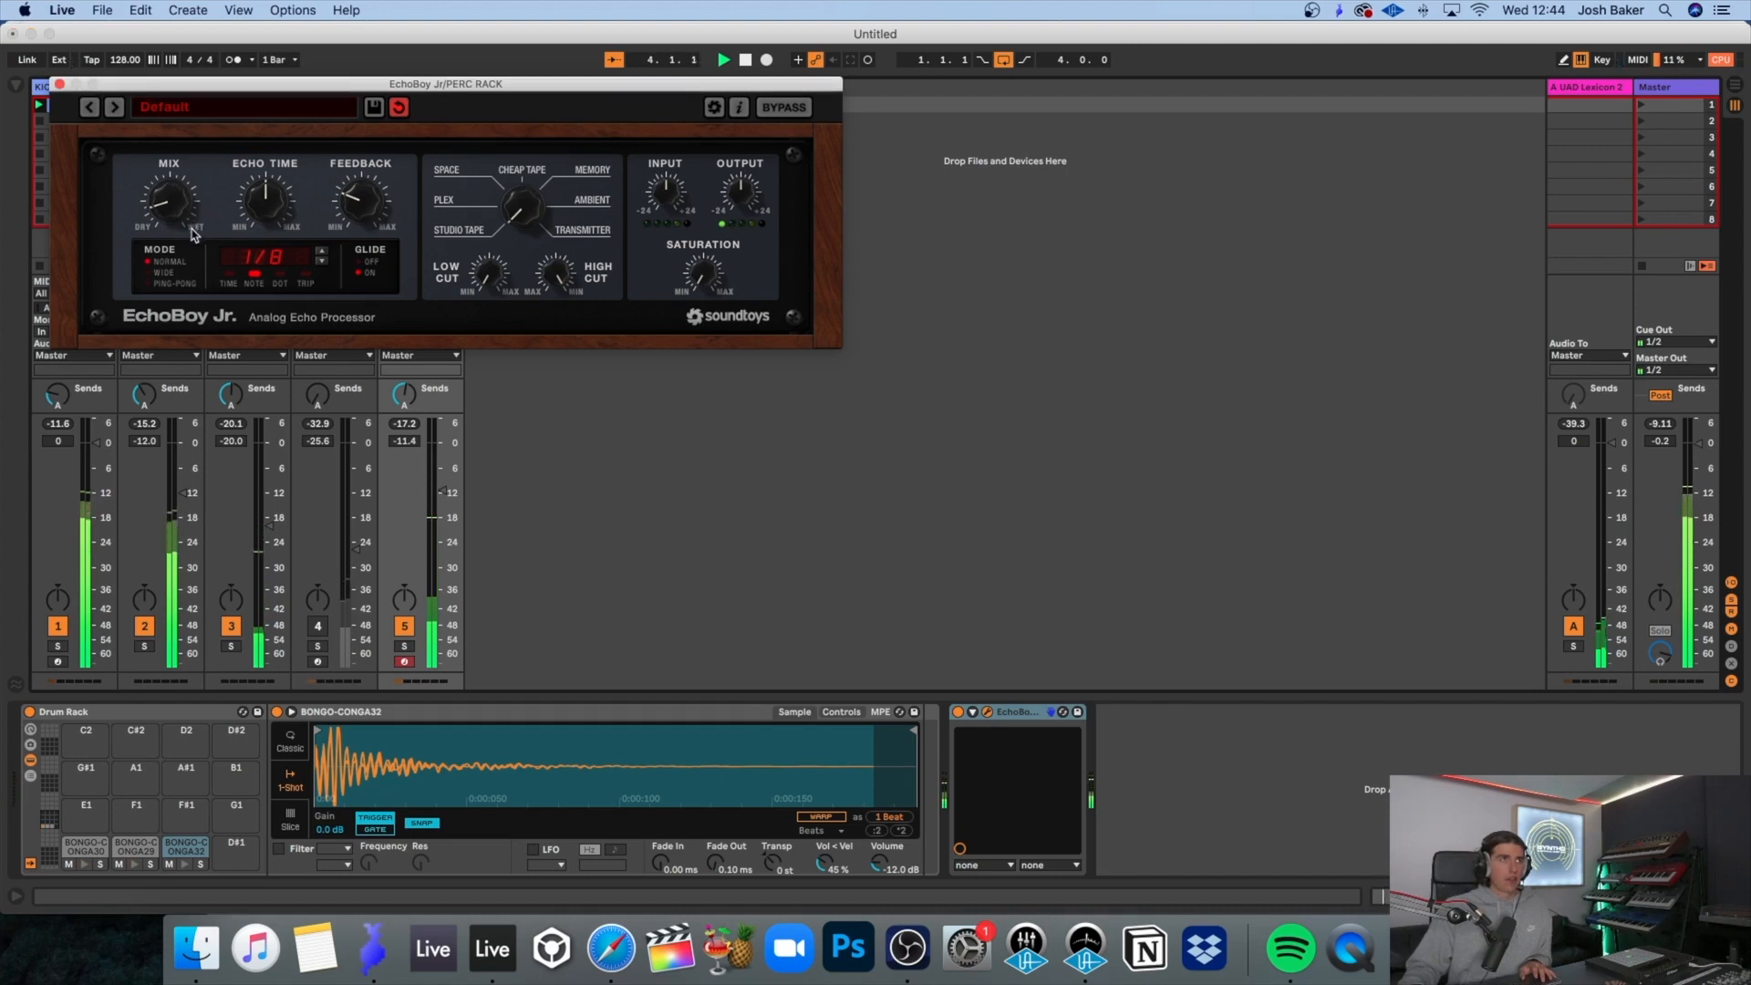
{"action": "left_click", "coordinate": [60, 84]}
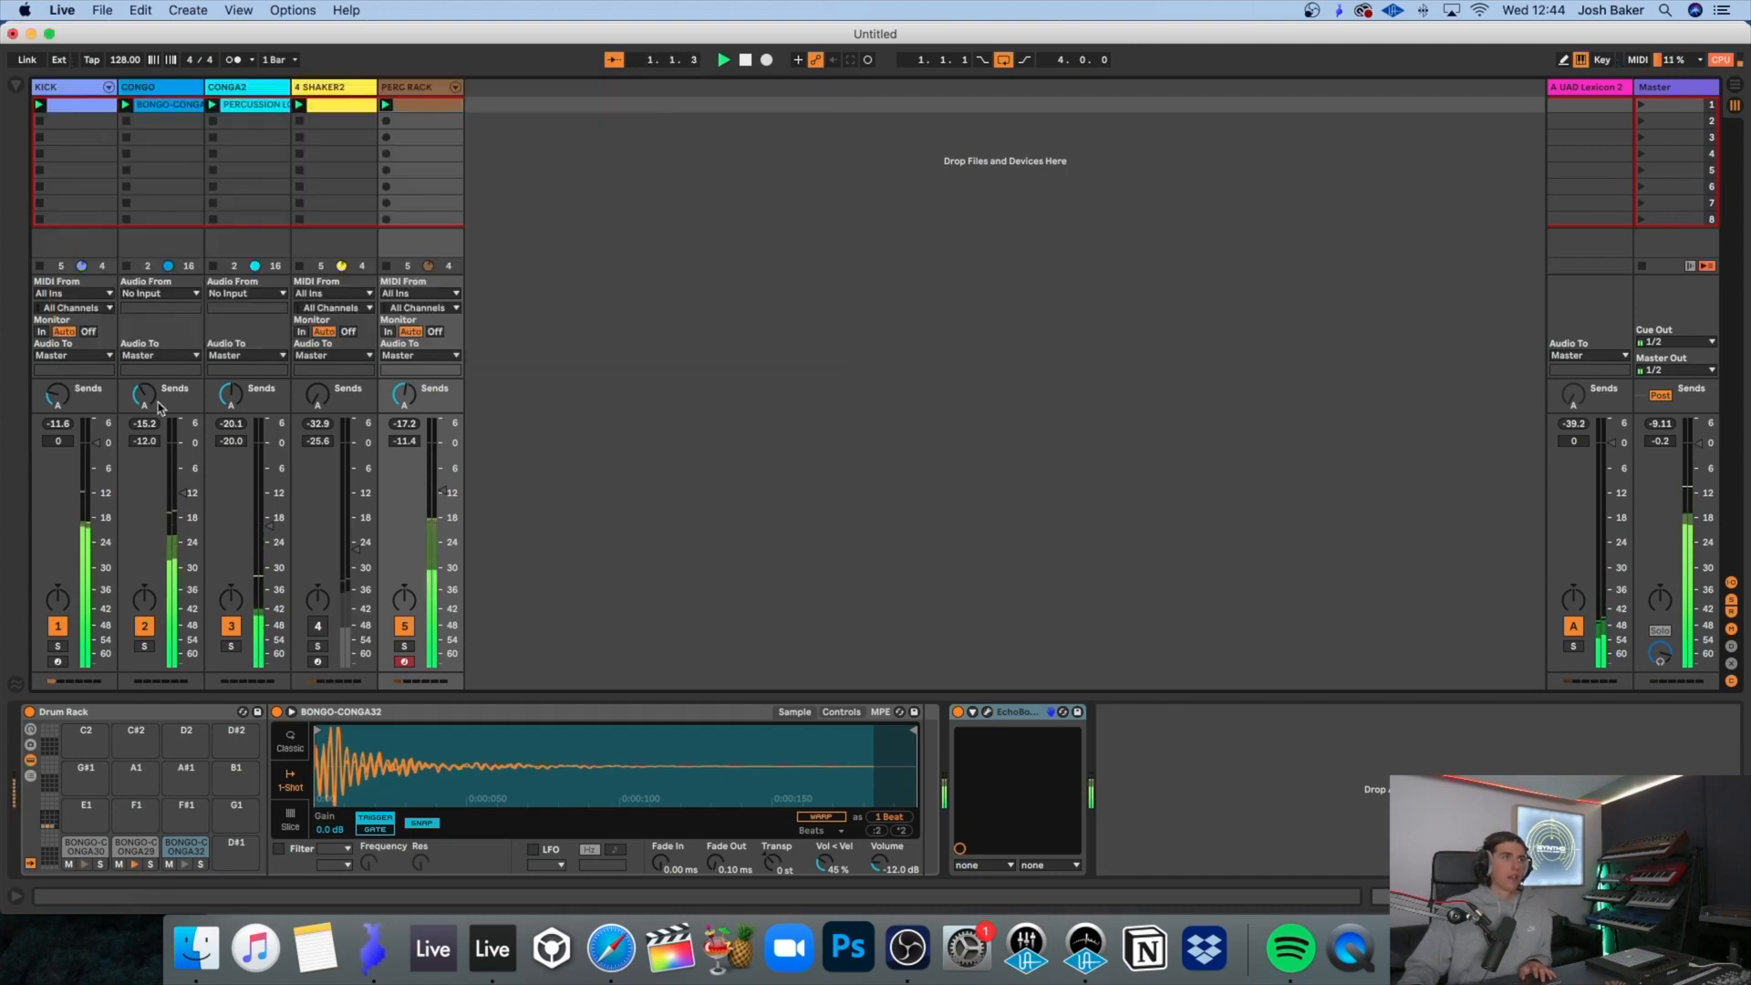
Step: Solo CONGO for comparison and deactivate PERC RACK's BONGO-CONGA29 notes at 1.1.3 and 1.1.4
{"action": "left_click", "coordinate": [144, 646]}
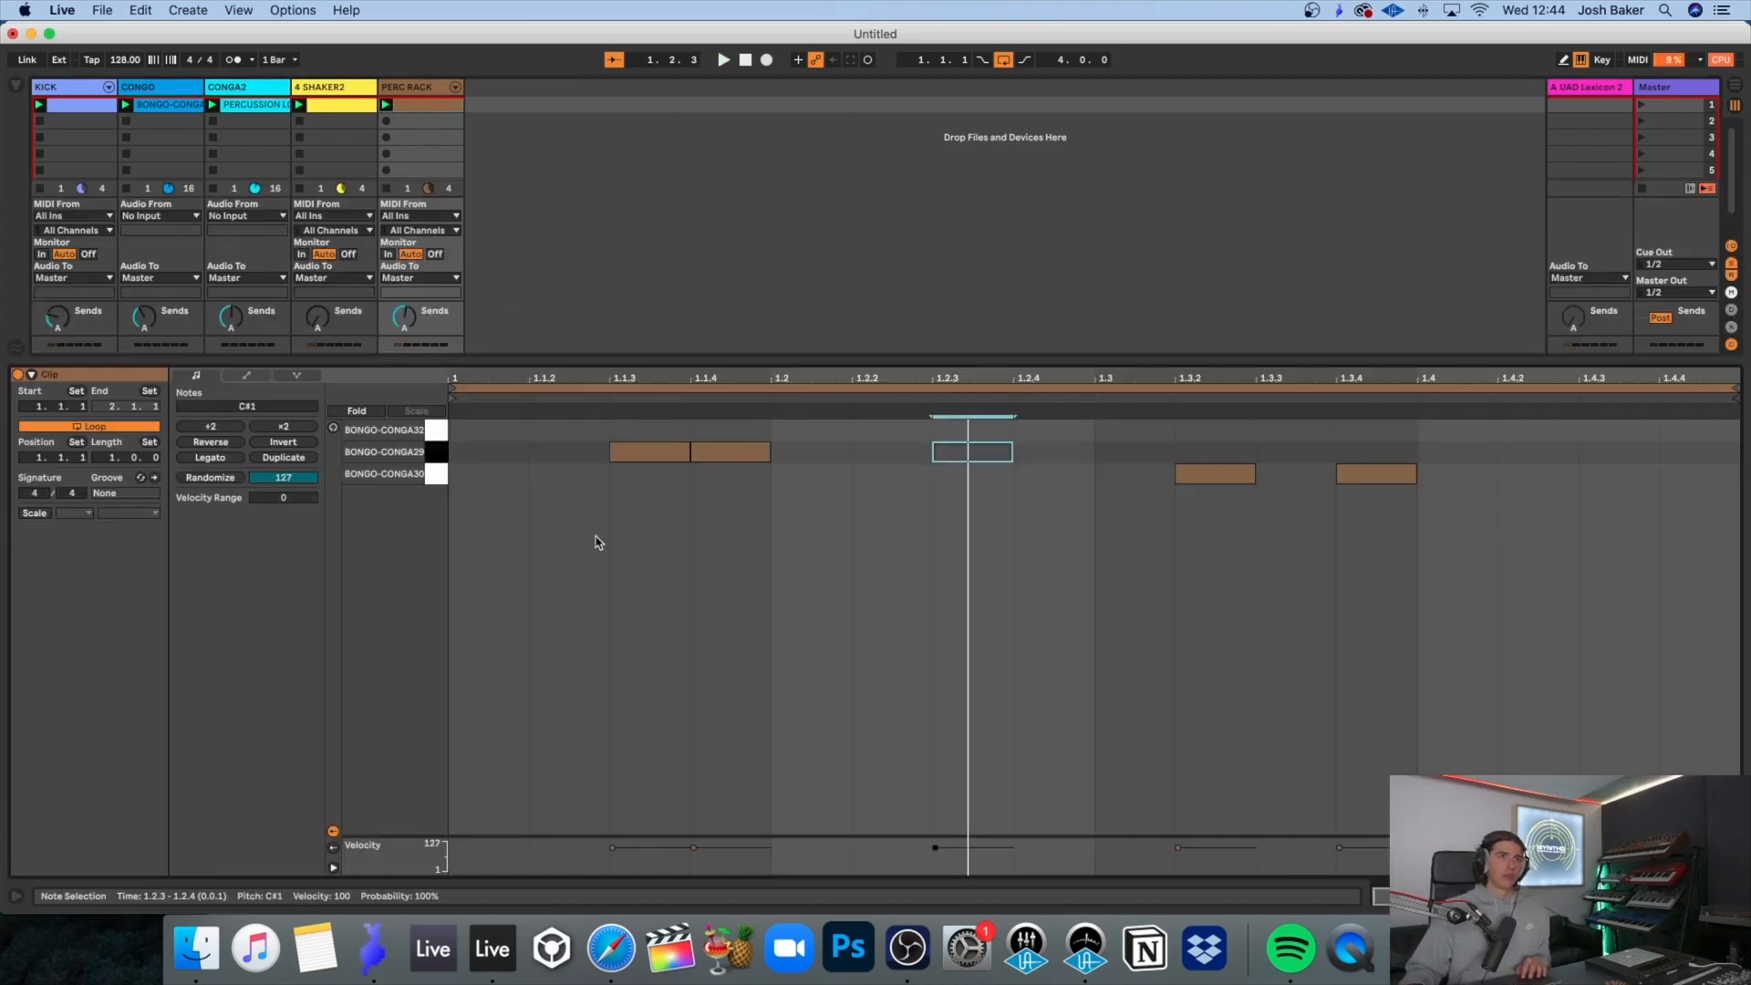
{"action": "left_click", "coordinate": [613, 497]}
{"action": "left_click", "coordinate": [734, 452]}
{"action": "key", "text": "0"}
{"action": "key", "text": "space"}
{"action": "left_click", "coordinate": [672, 451]}
{"action": "key", "text": "0"}
{"action": "left_click", "coordinate": [734, 450]}
{"action": "key", "text": "0"}
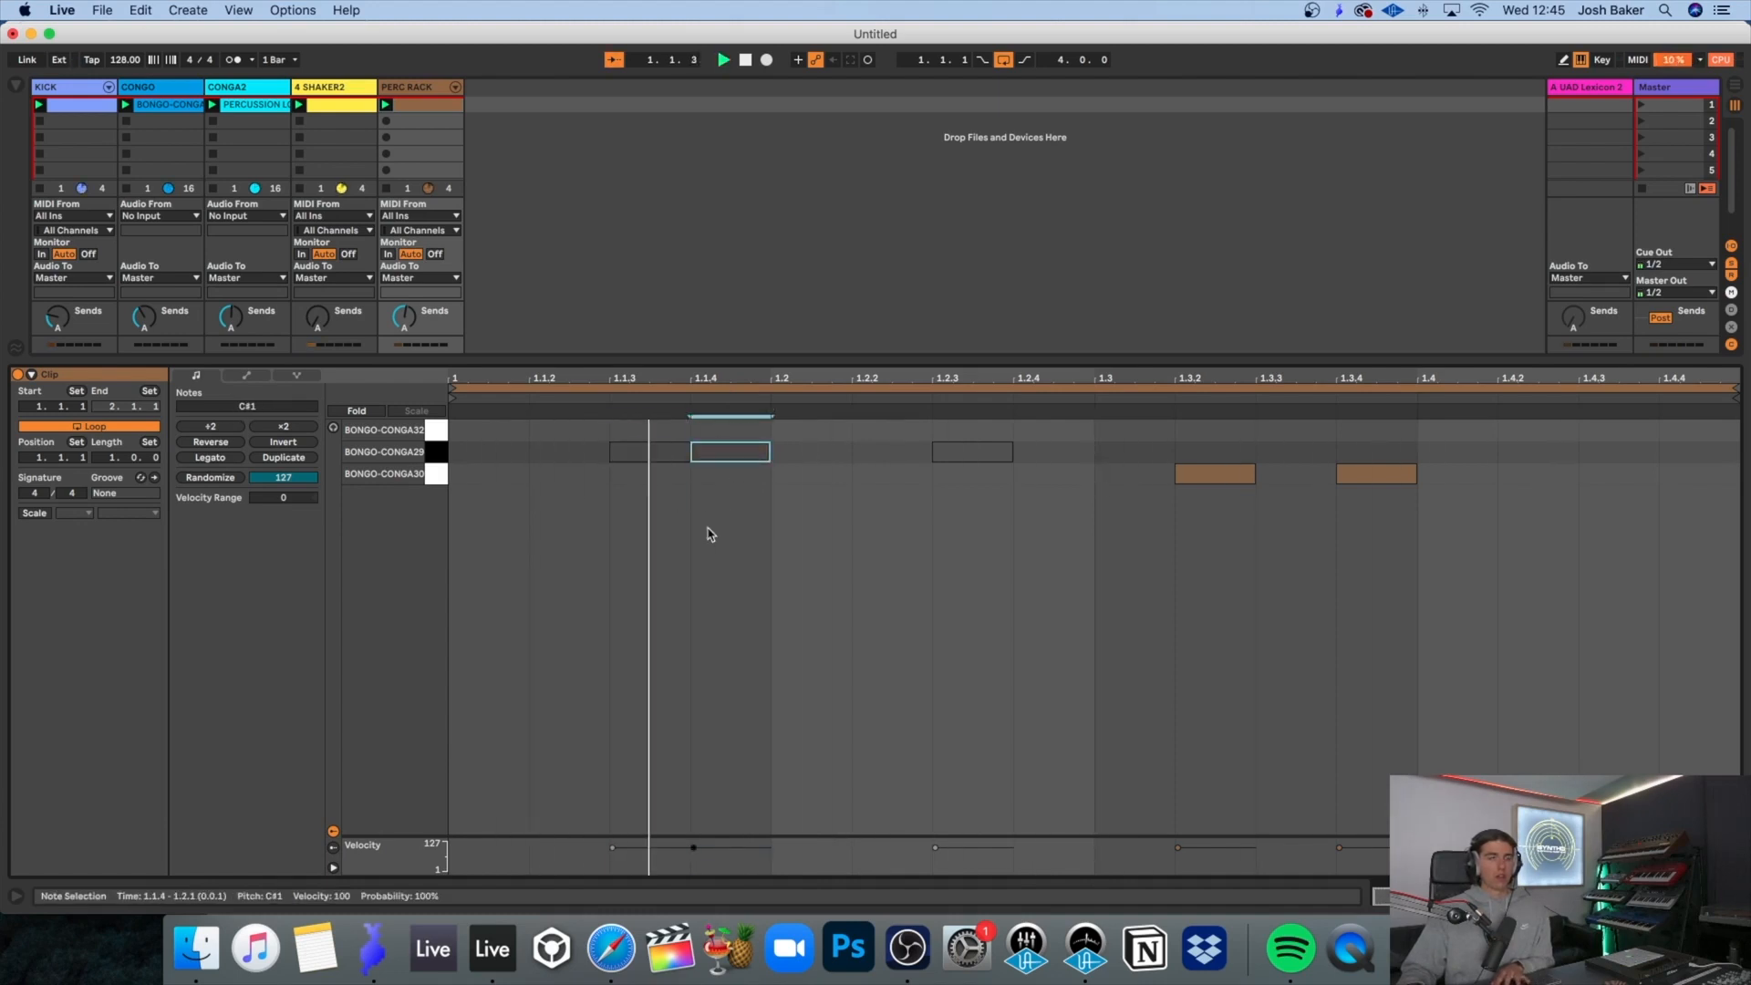
Step: Reactivate the BONGO-CONGA29 note at 1.1.4 and move it to 1.2.1
{"action": "key", "text": "0"}
{"action": "key", "text": "Right"}
{"action": "key", "text": "0"}
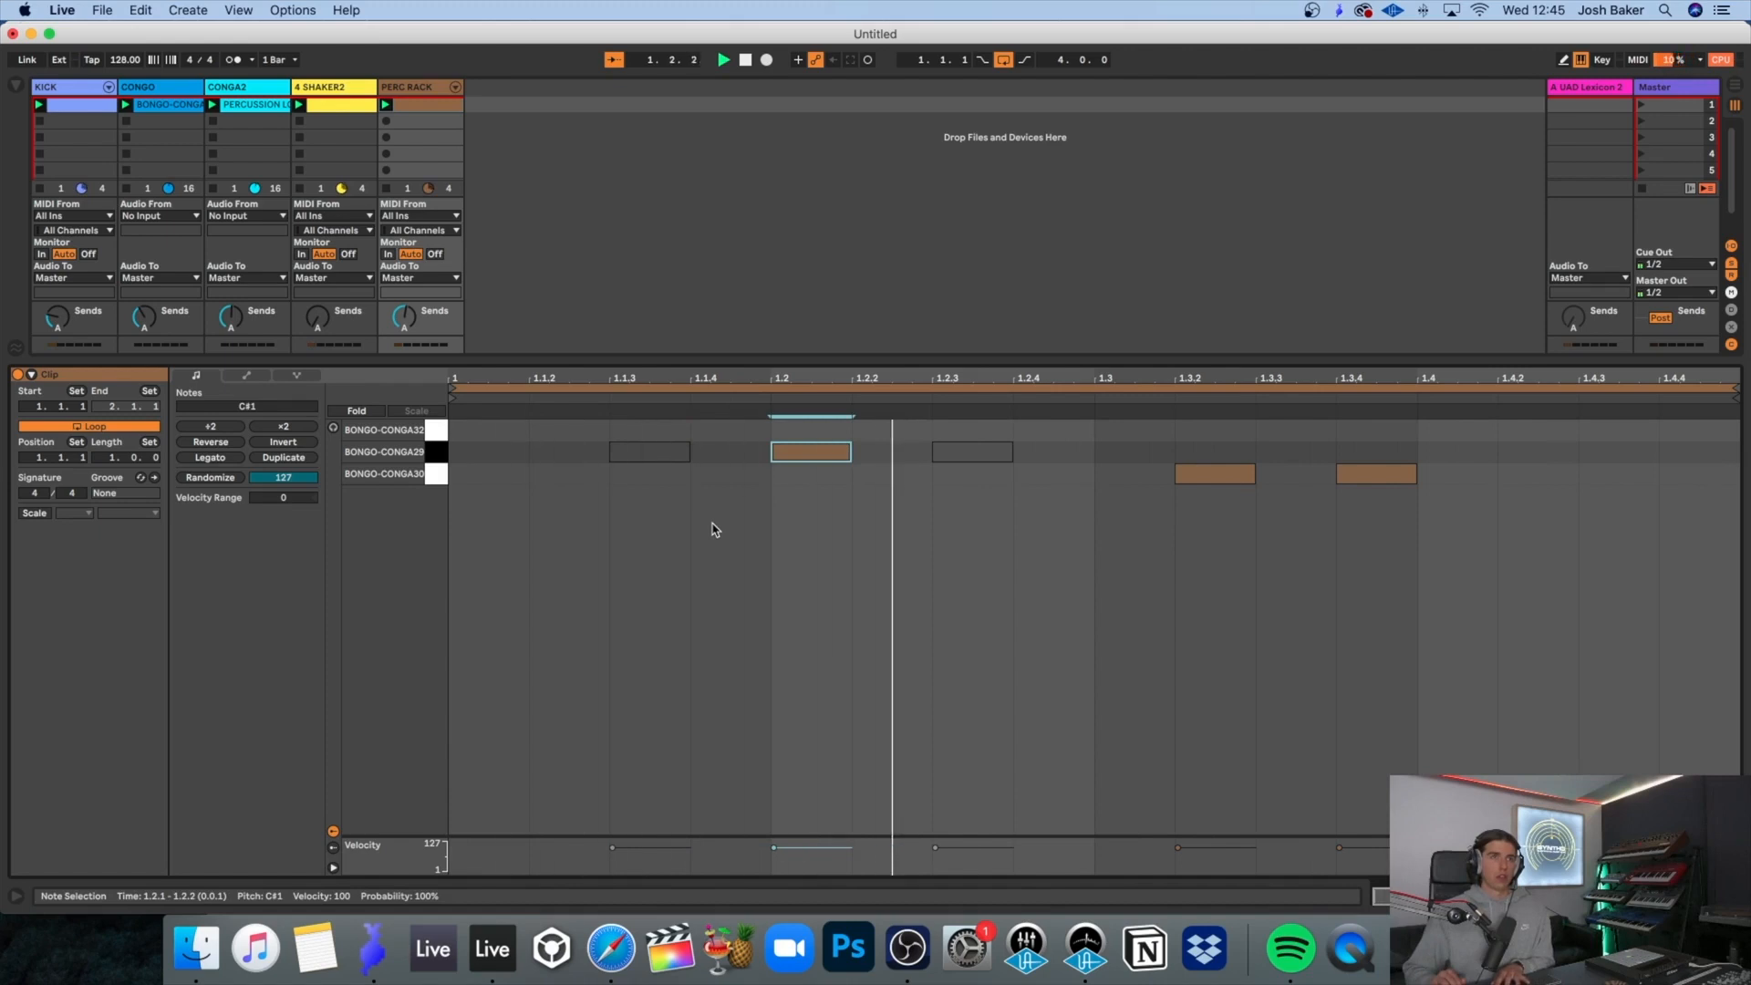
Step: Clear the solos on the percussion tracks and unmute KICK and SHAKER2 to hear the full groove
{"action": "left_click", "coordinate": [272, 86]}
{"action": "key", "text": "shift+Tab"}
{"action": "left_click", "coordinate": [231, 646]}
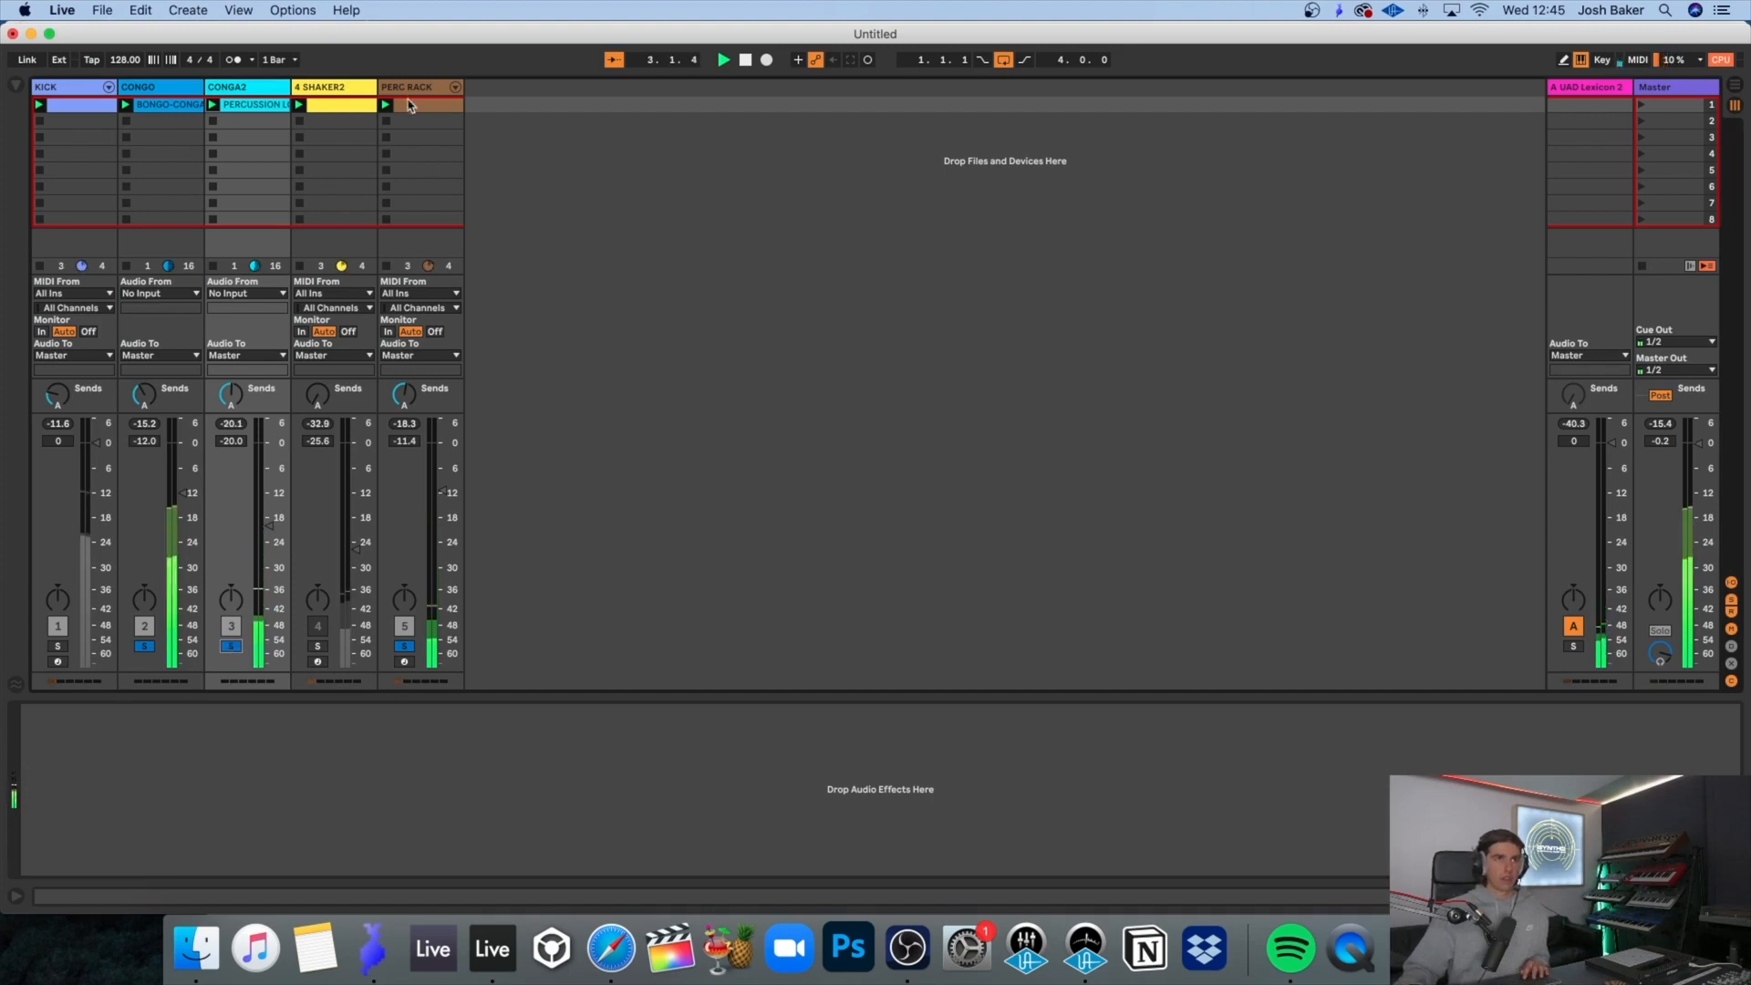
{"action": "left_click", "coordinate": [318, 646]}
{"action": "left_click", "coordinate": [404, 646]}
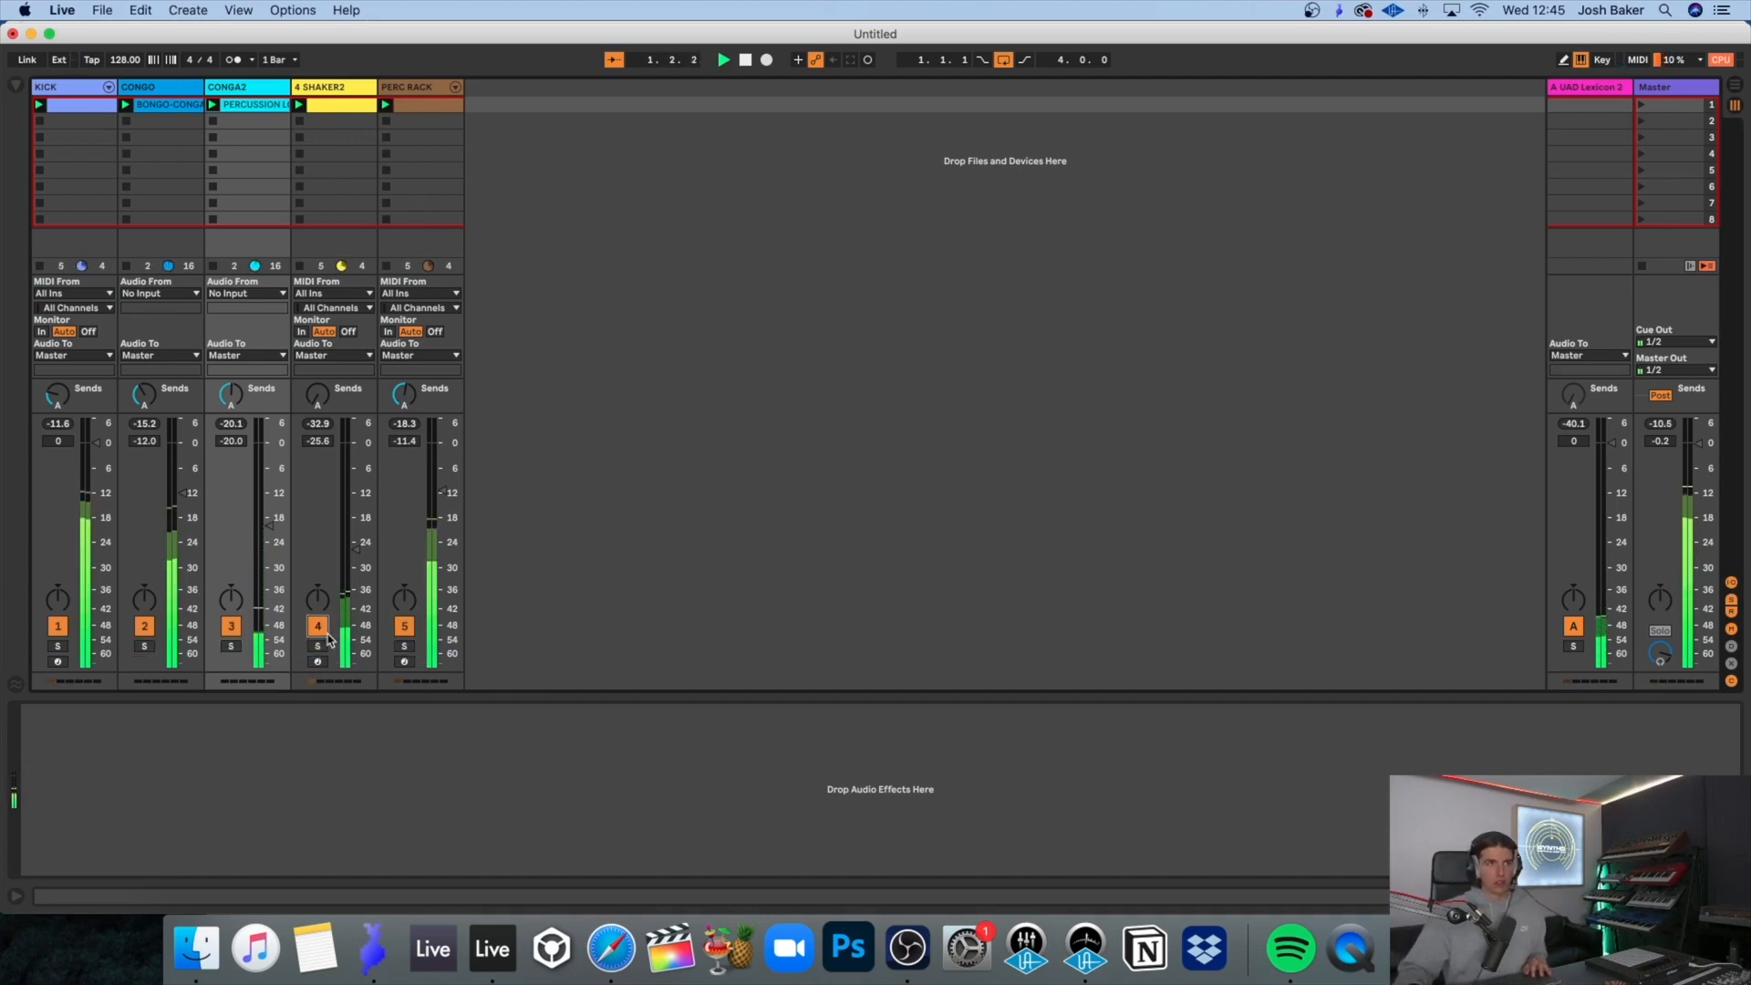
Step: Set SHAKER2's volume to -27.2 dB and PERC RACK's to -12.0 dB, and show the browser again
{"action": "left_click_drag", "start_coordinate": [360, 571], "coordinate": [360, 575]}
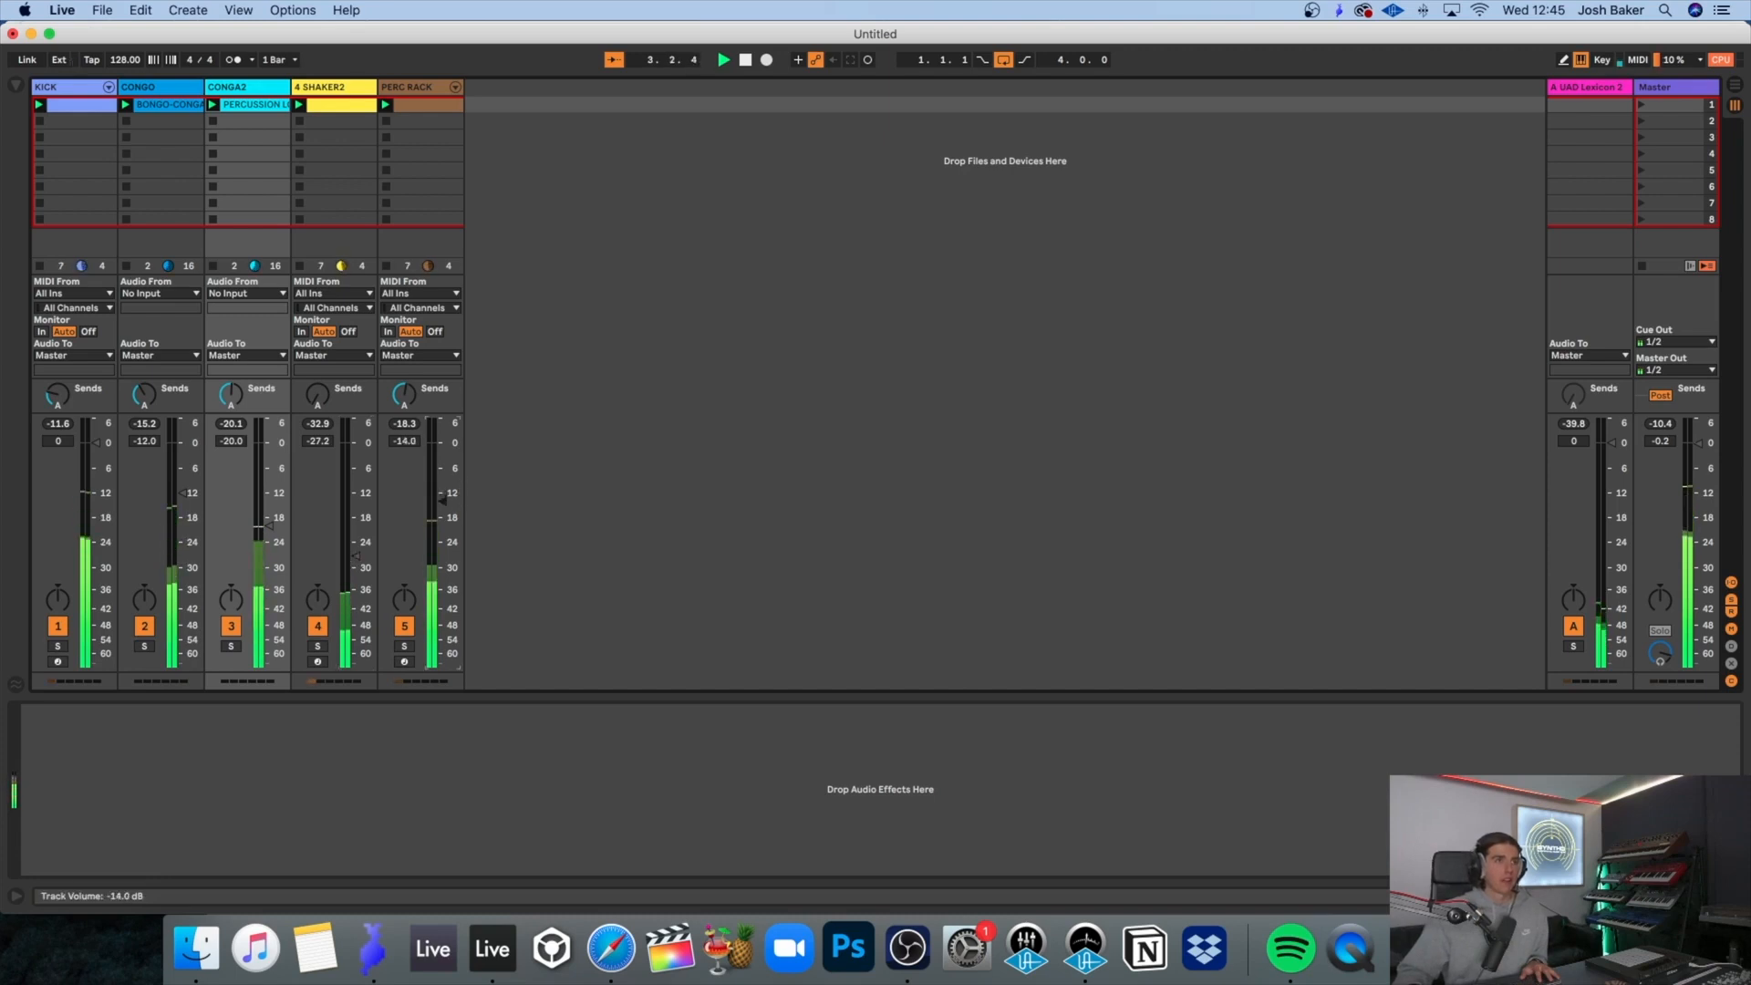
{"action": "left_click_drag", "start_coordinate": [442, 500], "coordinate": [442, 496]}
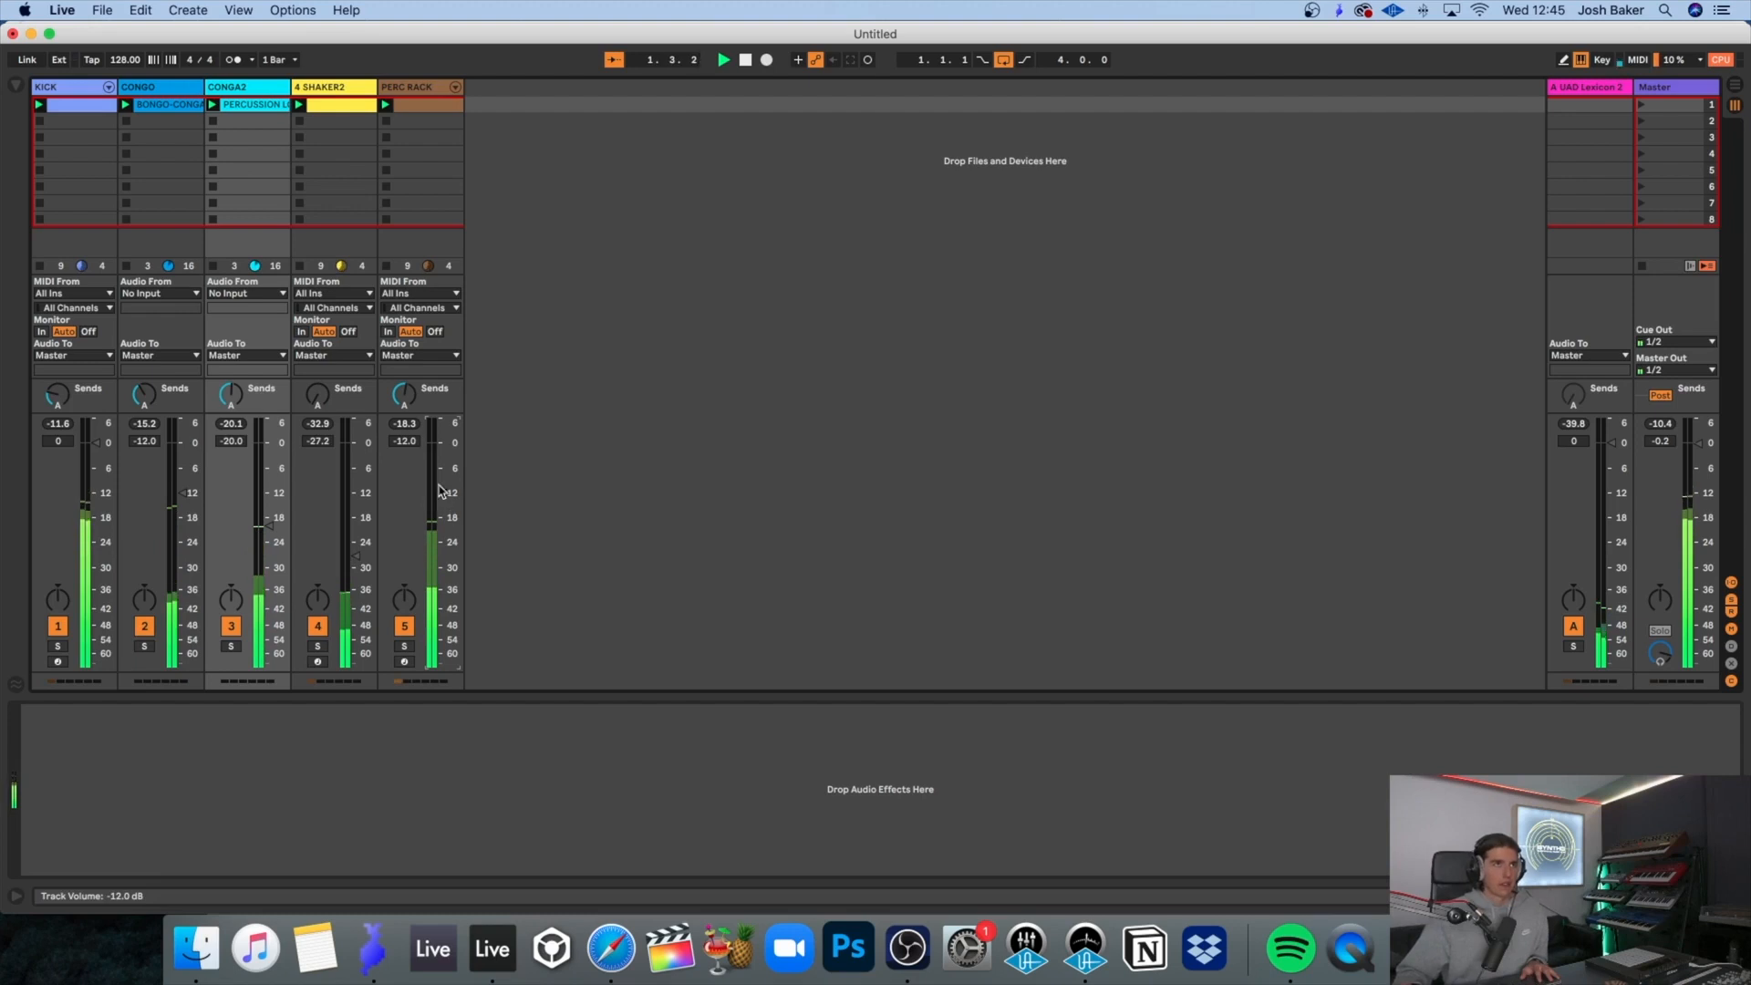
{"action": "left_click", "coordinate": [23, 87]}
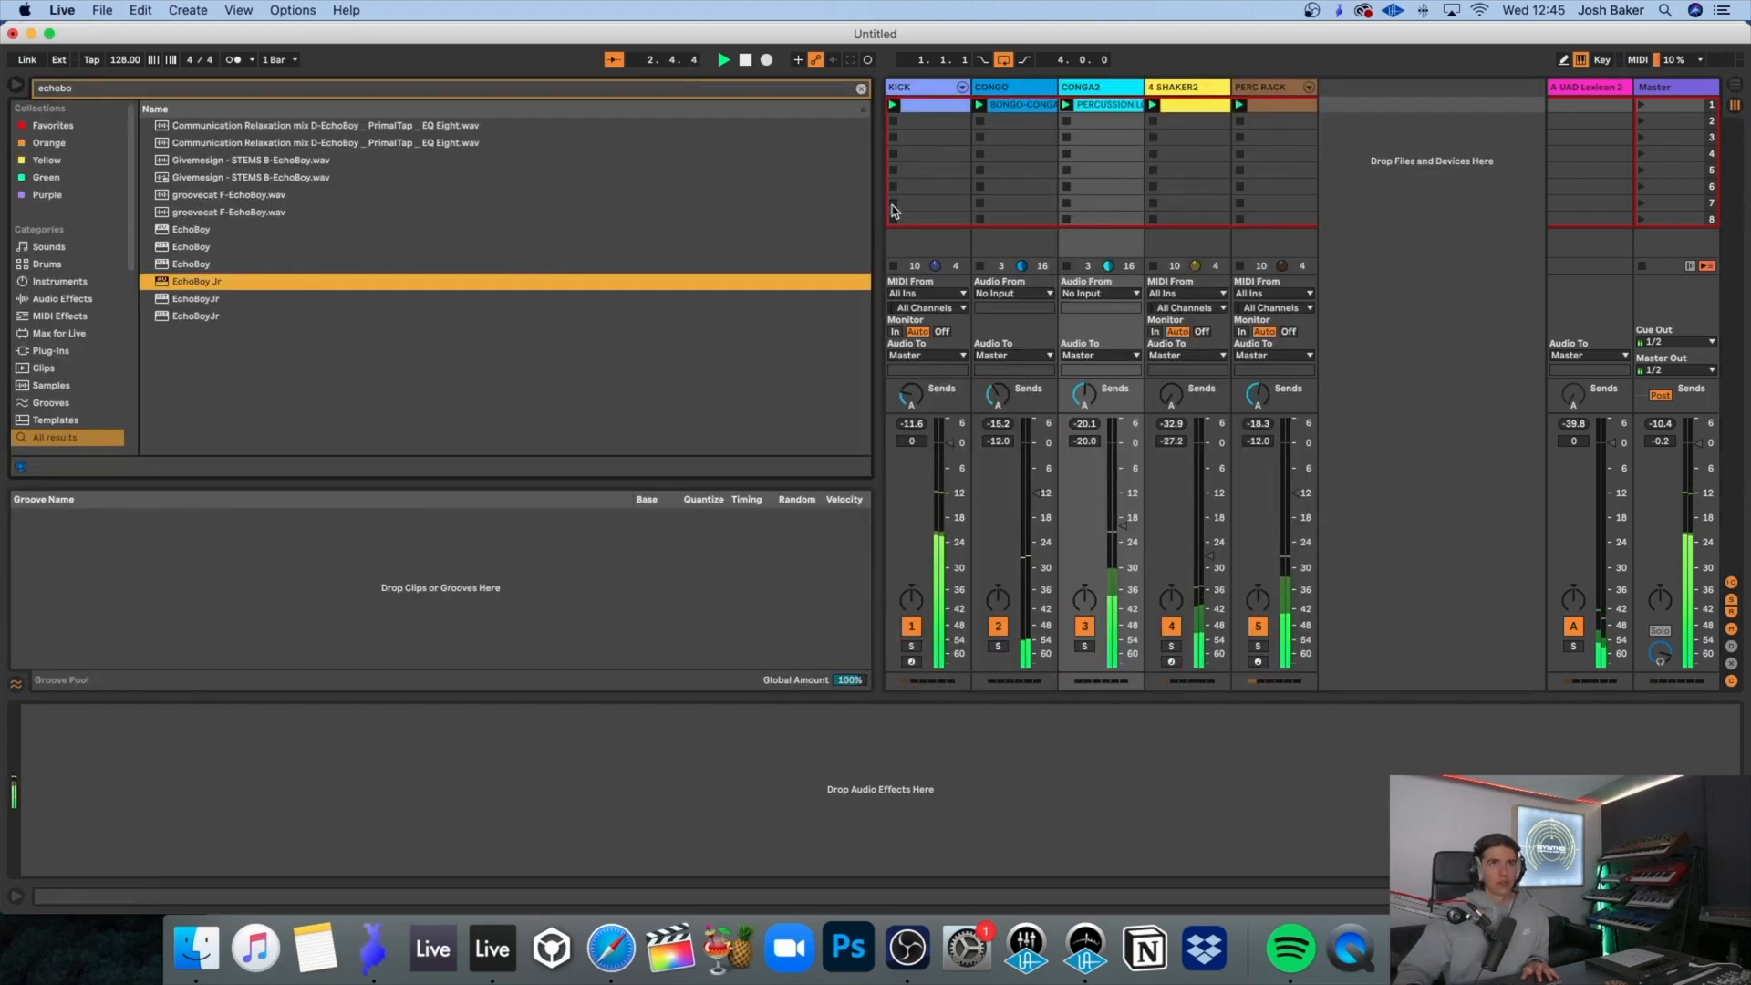
Step: Mute the SHAKER2 track and clear the browser's search term
{"action": "left_click", "coordinate": [1175, 625]}
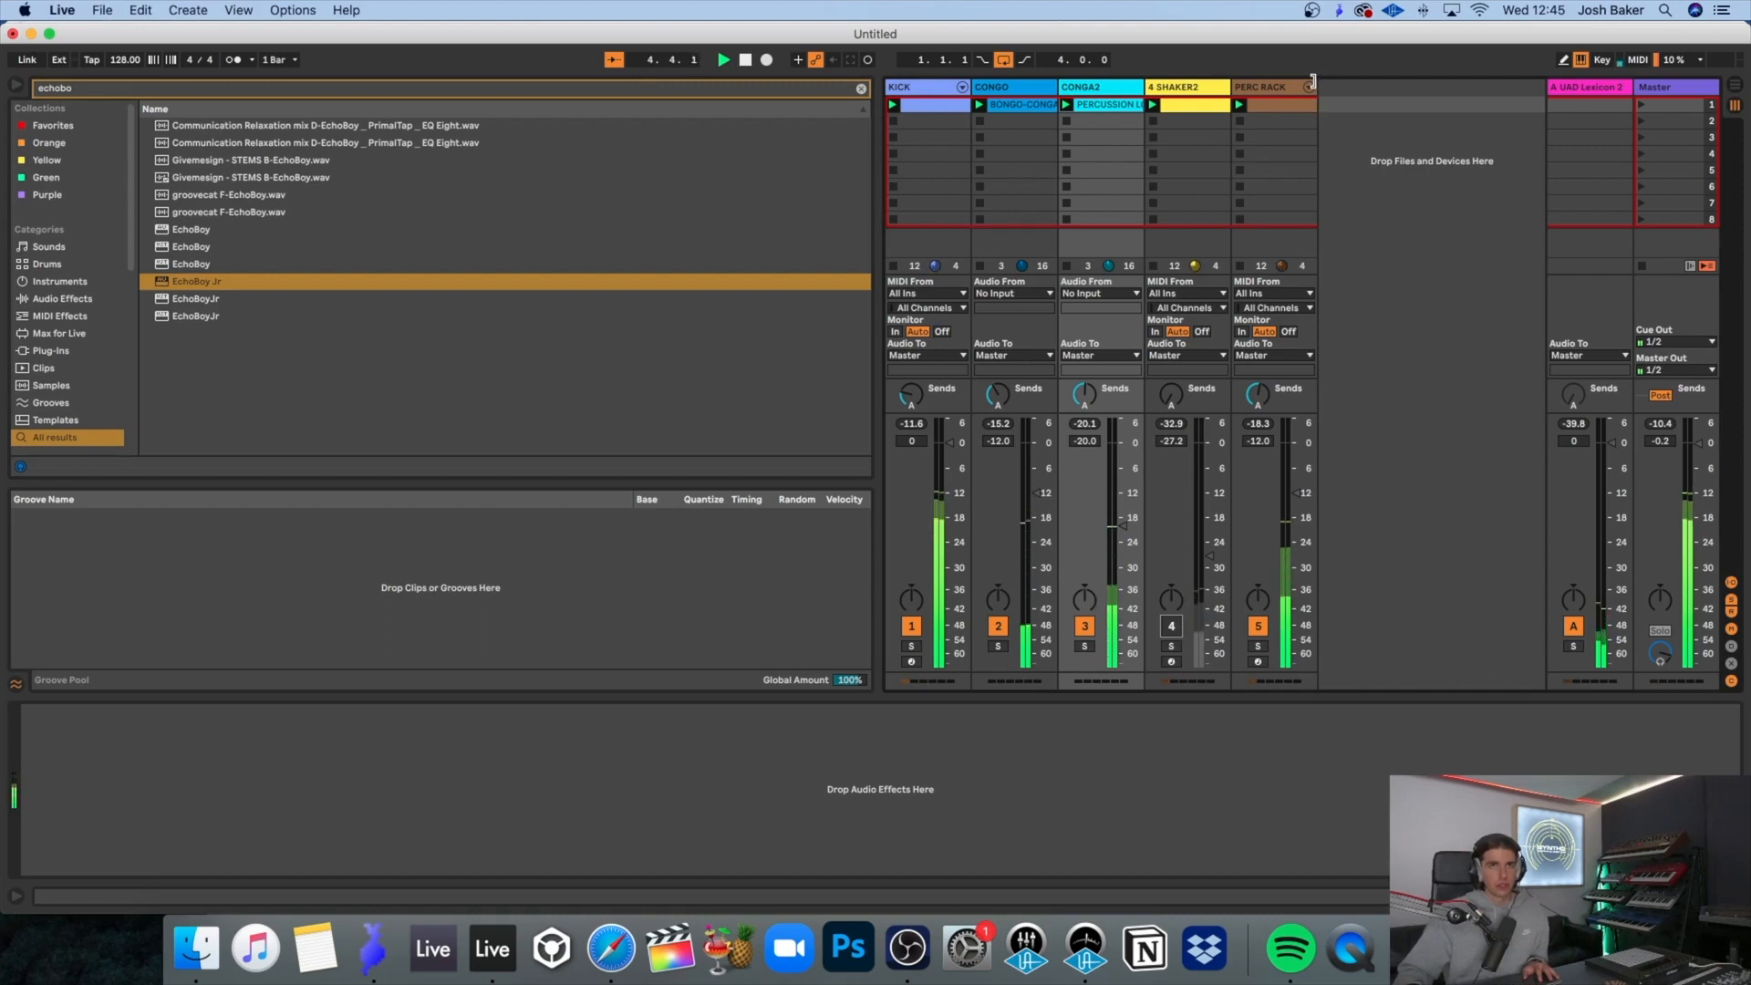
{"action": "left_click", "coordinate": [862, 88]}
{"action": "scroll", "coordinate": [30, 388], "scroll_direction": "down", "scroll_amount": 10}
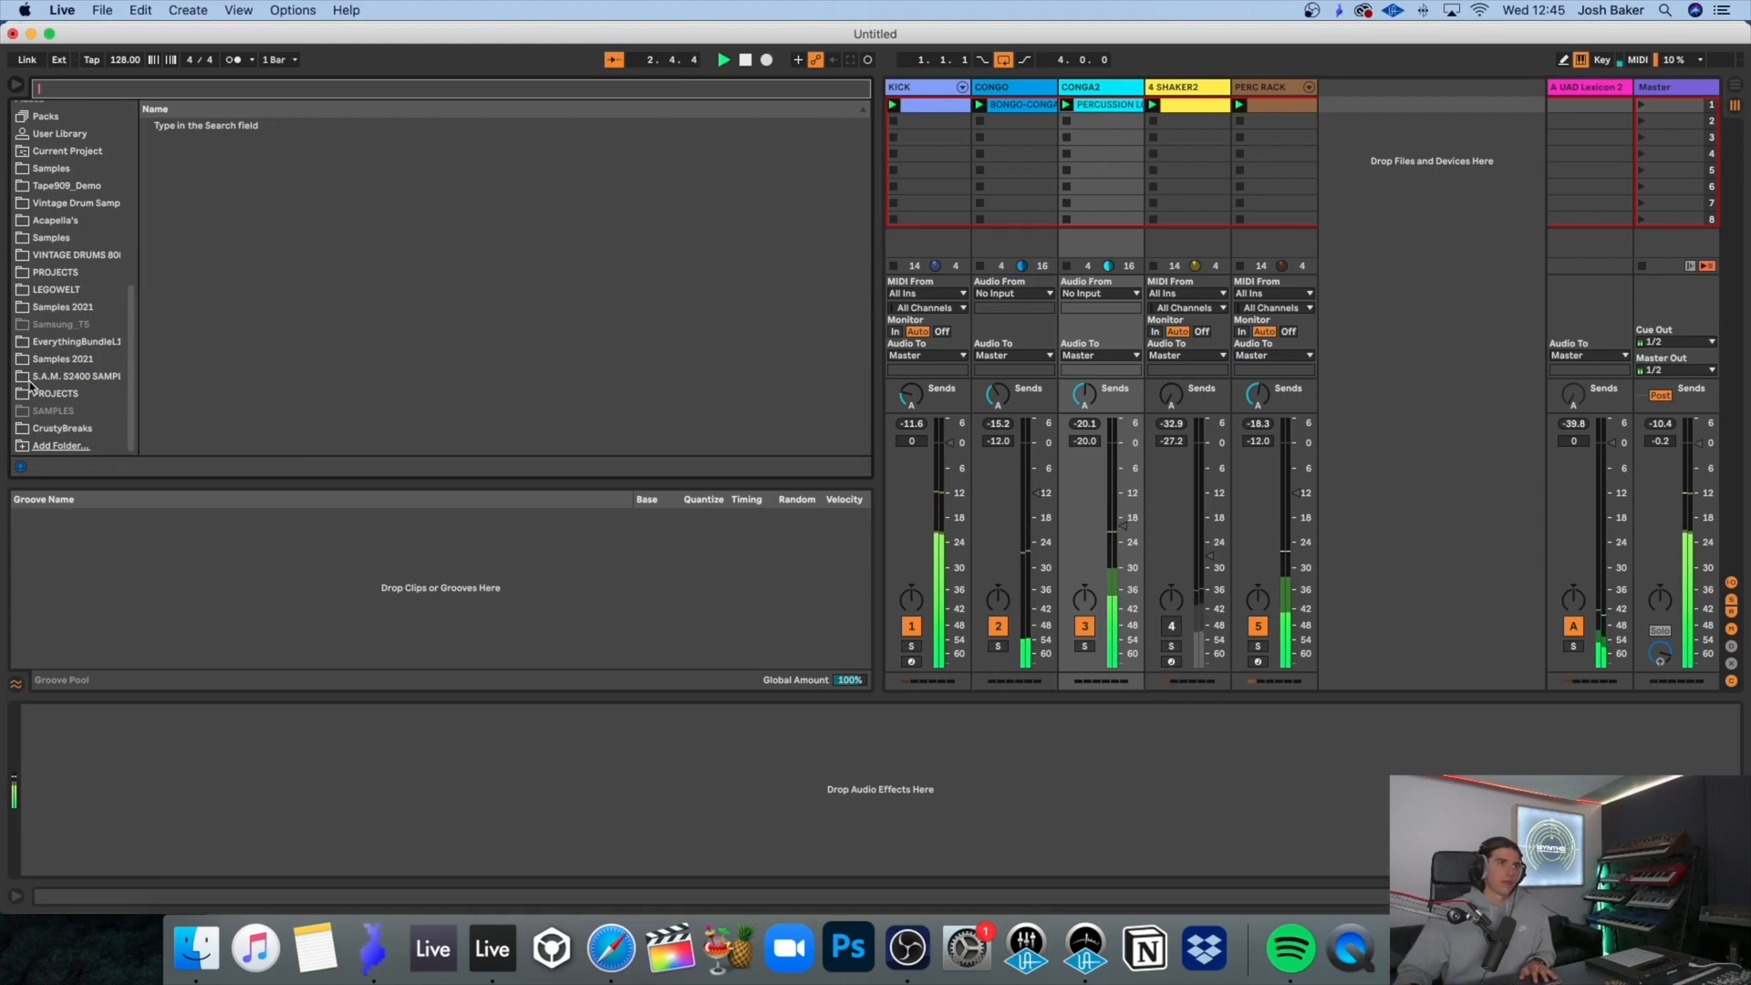
Step: Insert a new MIDI track after PERC RACK and lower PERC RACK's volume to -15.8 dB
{"action": "right_click", "coordinate": [1368, 88]}
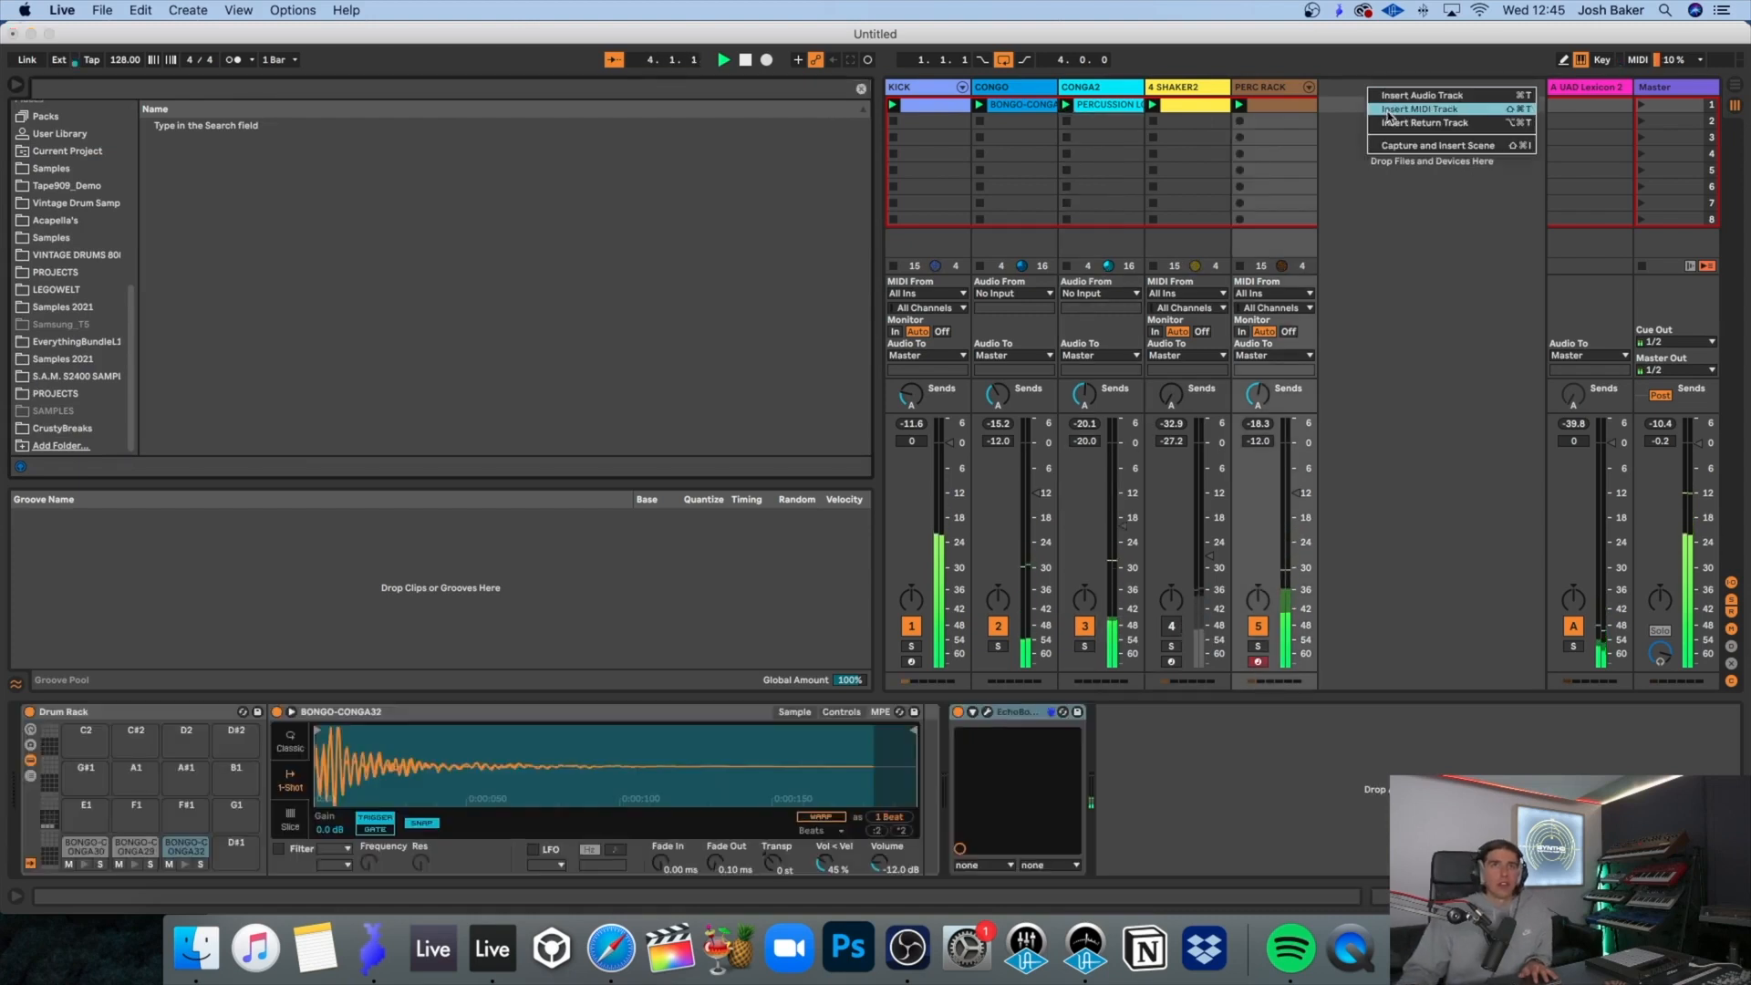
{"action": "left_click", "coordinate": [1405, 109]}
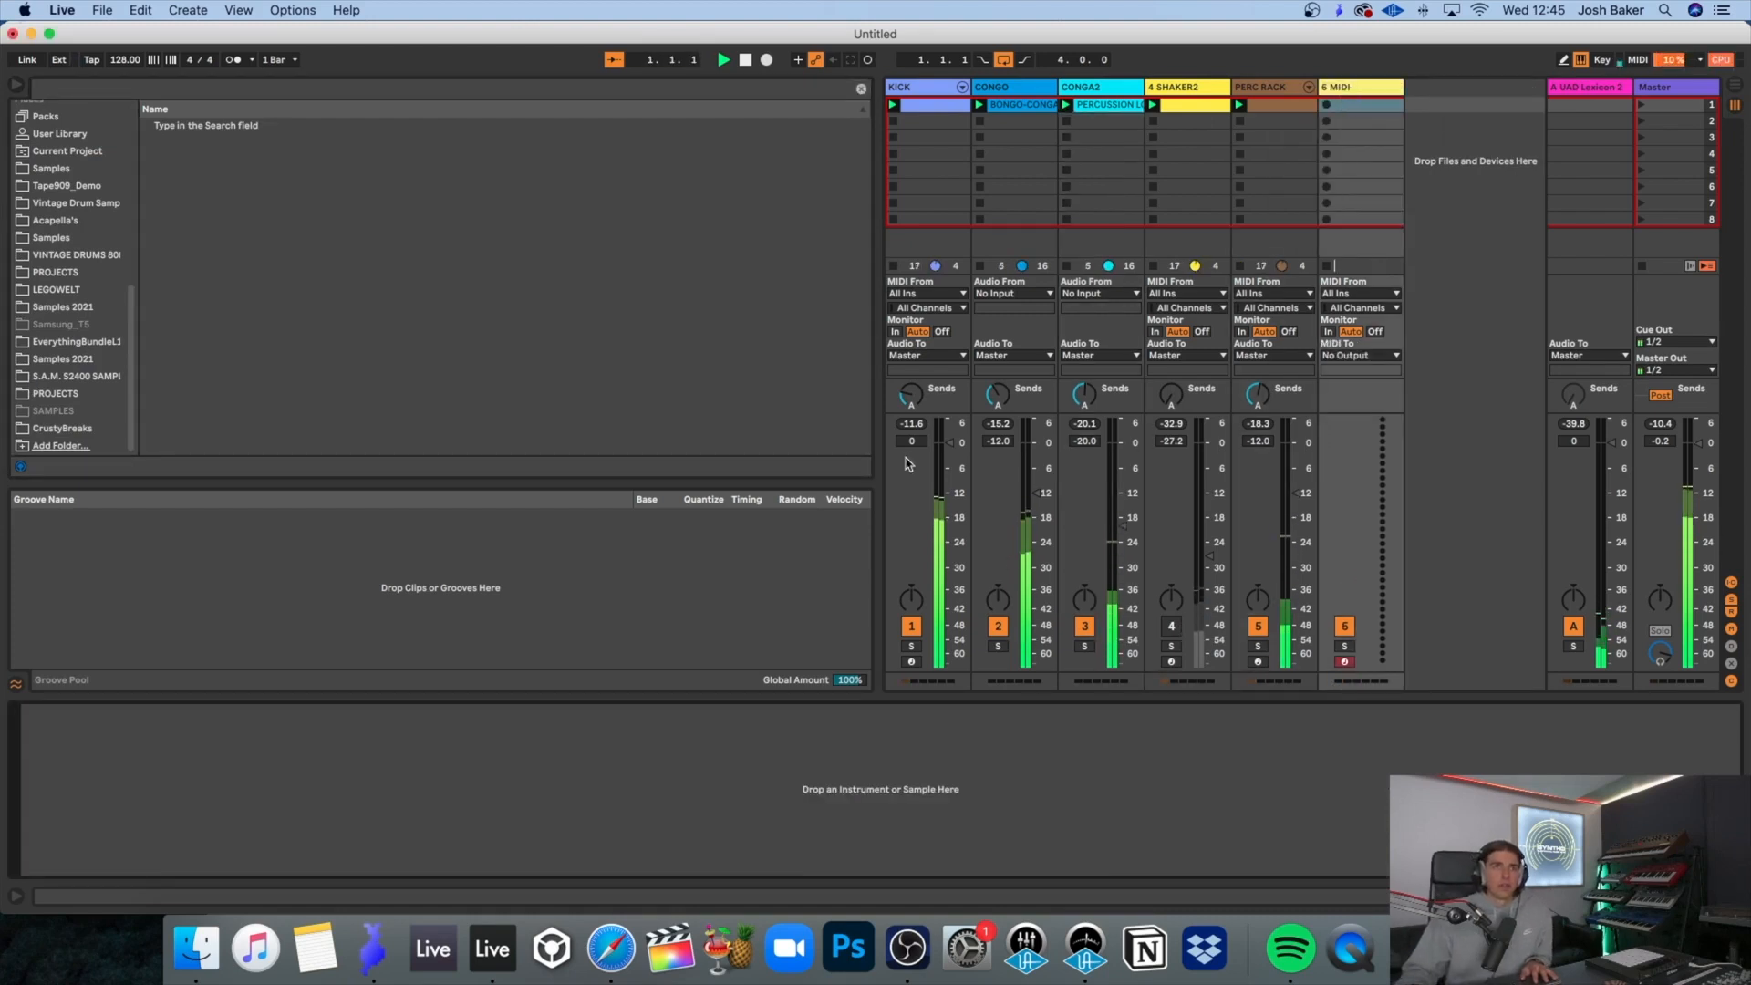
{"action": "left_click", "coordinate": [934, 105]}
{"action": "left_click", "coordinate": [1341, 88]}
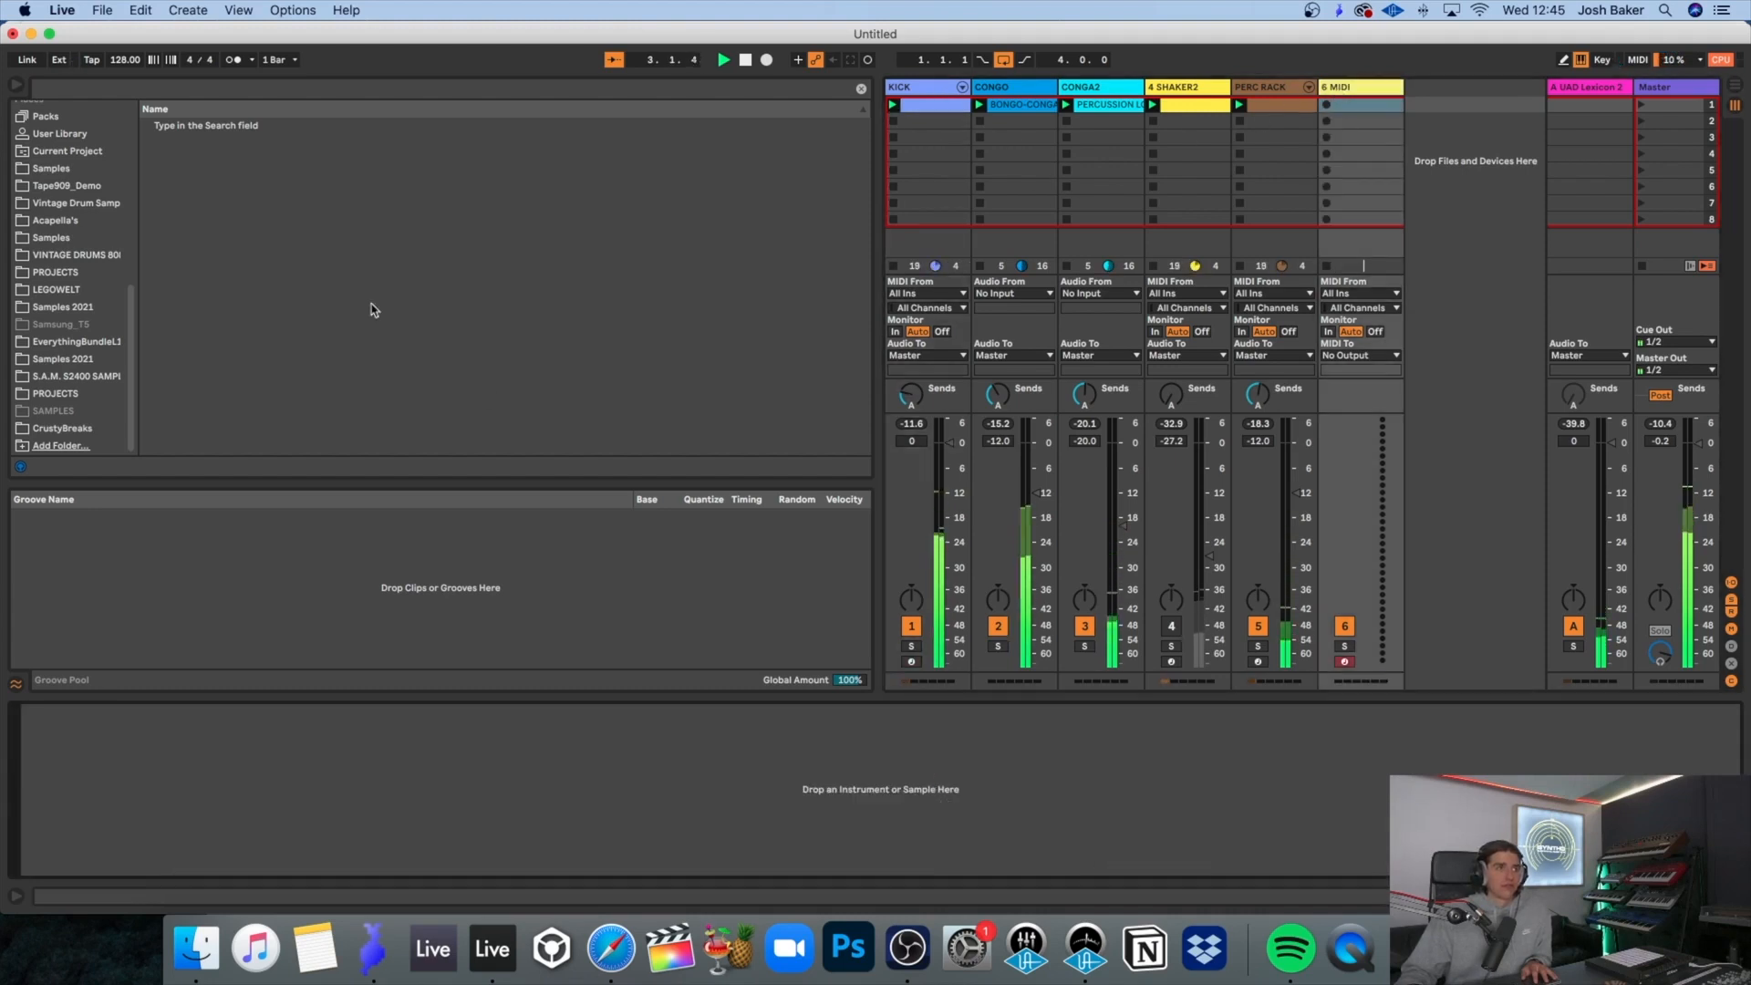
{"action": "left_click_drag", "start_coordinate": [1292, 511], "coordinate": [1291, 522]}
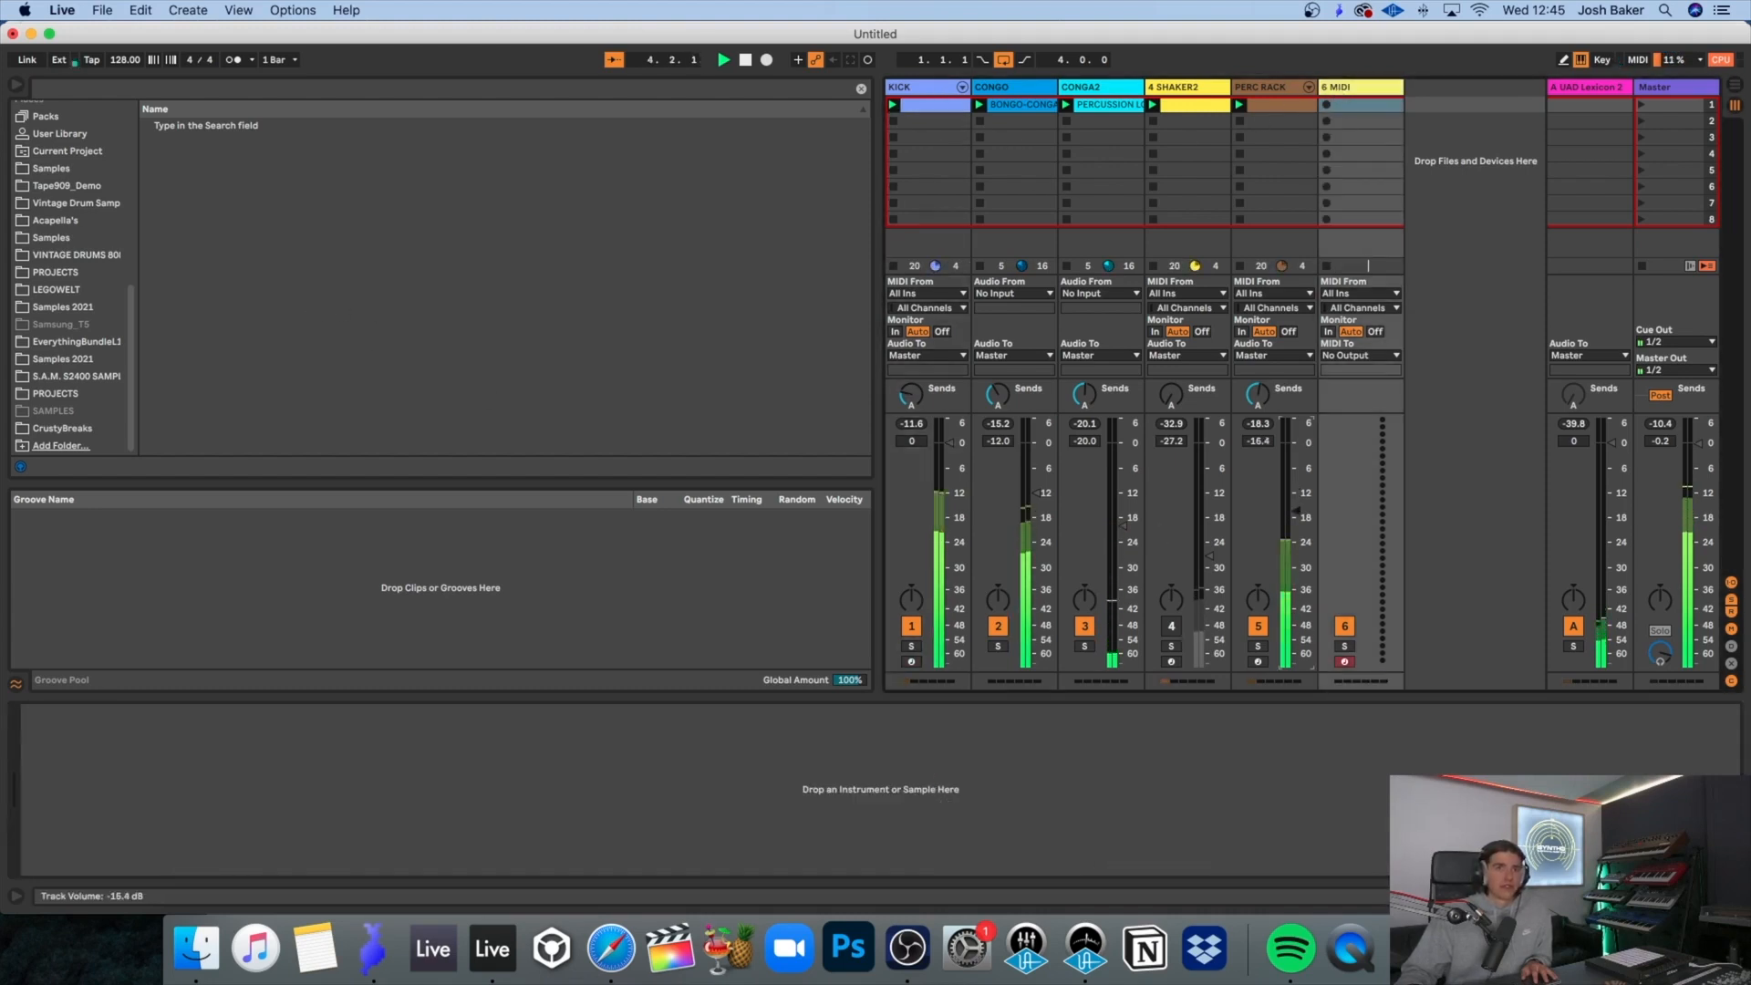
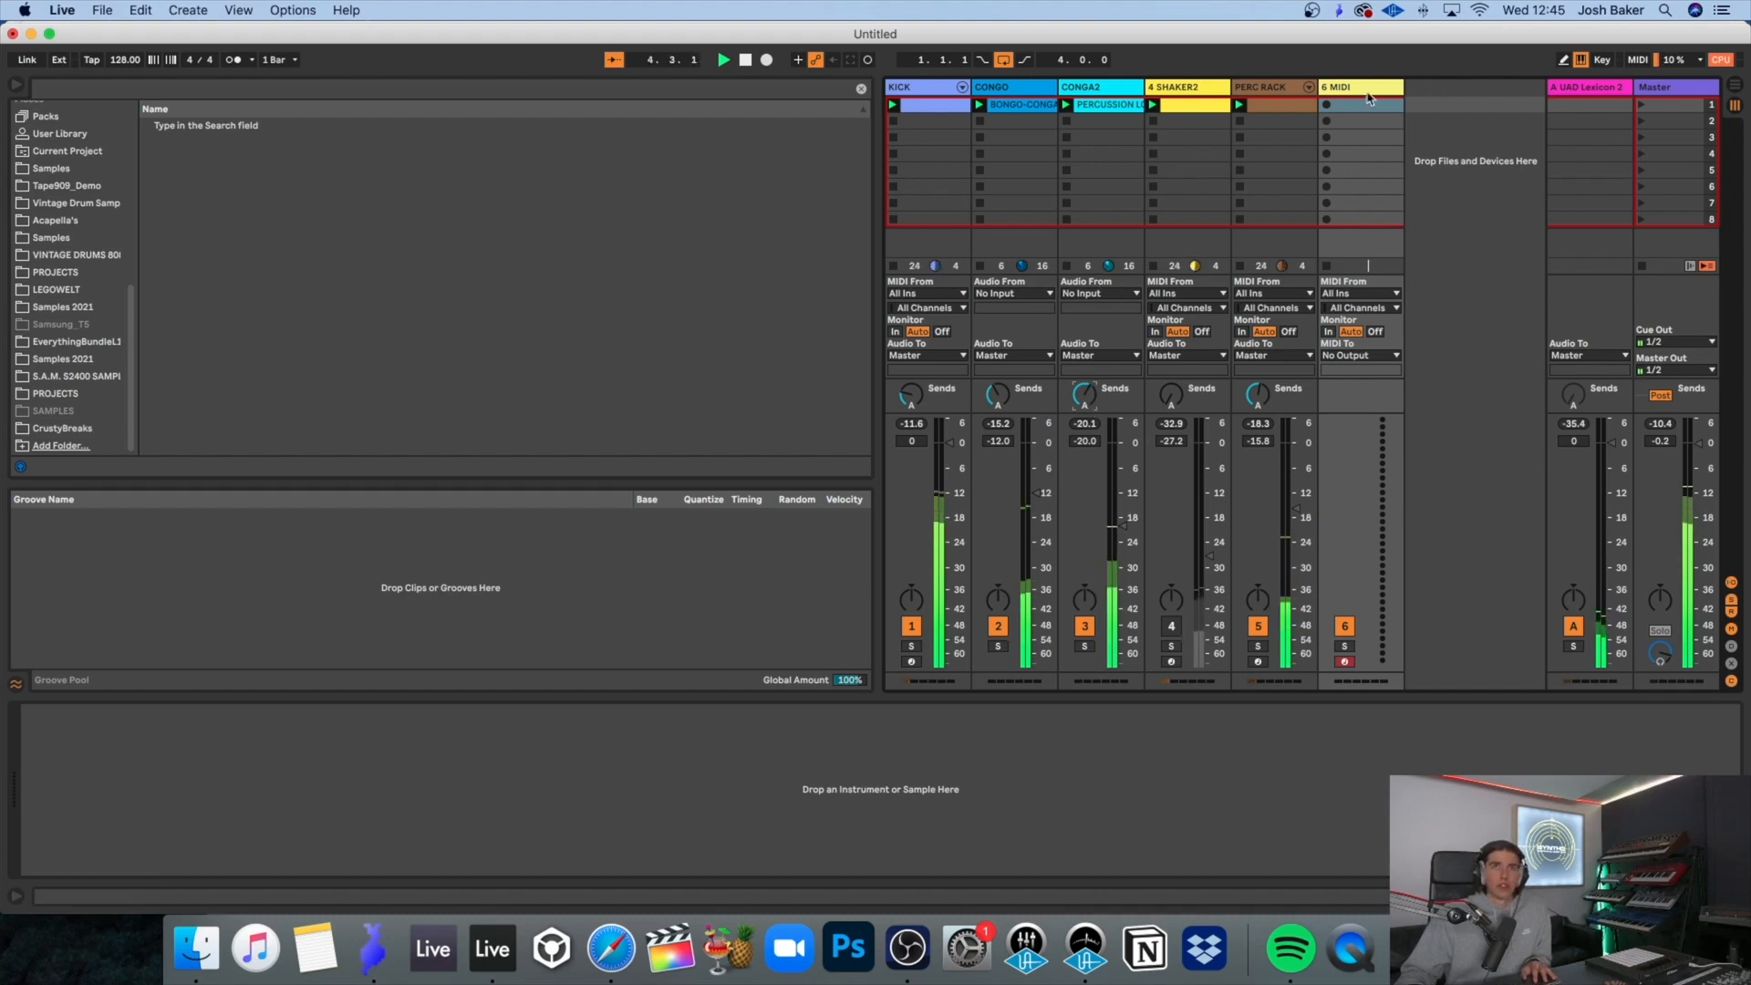
Step: Open the percussion loop clip's envelopes and choose the clip's Gain envelope for editing
{"action": "double_click", "coordinate": [1129, 110]}
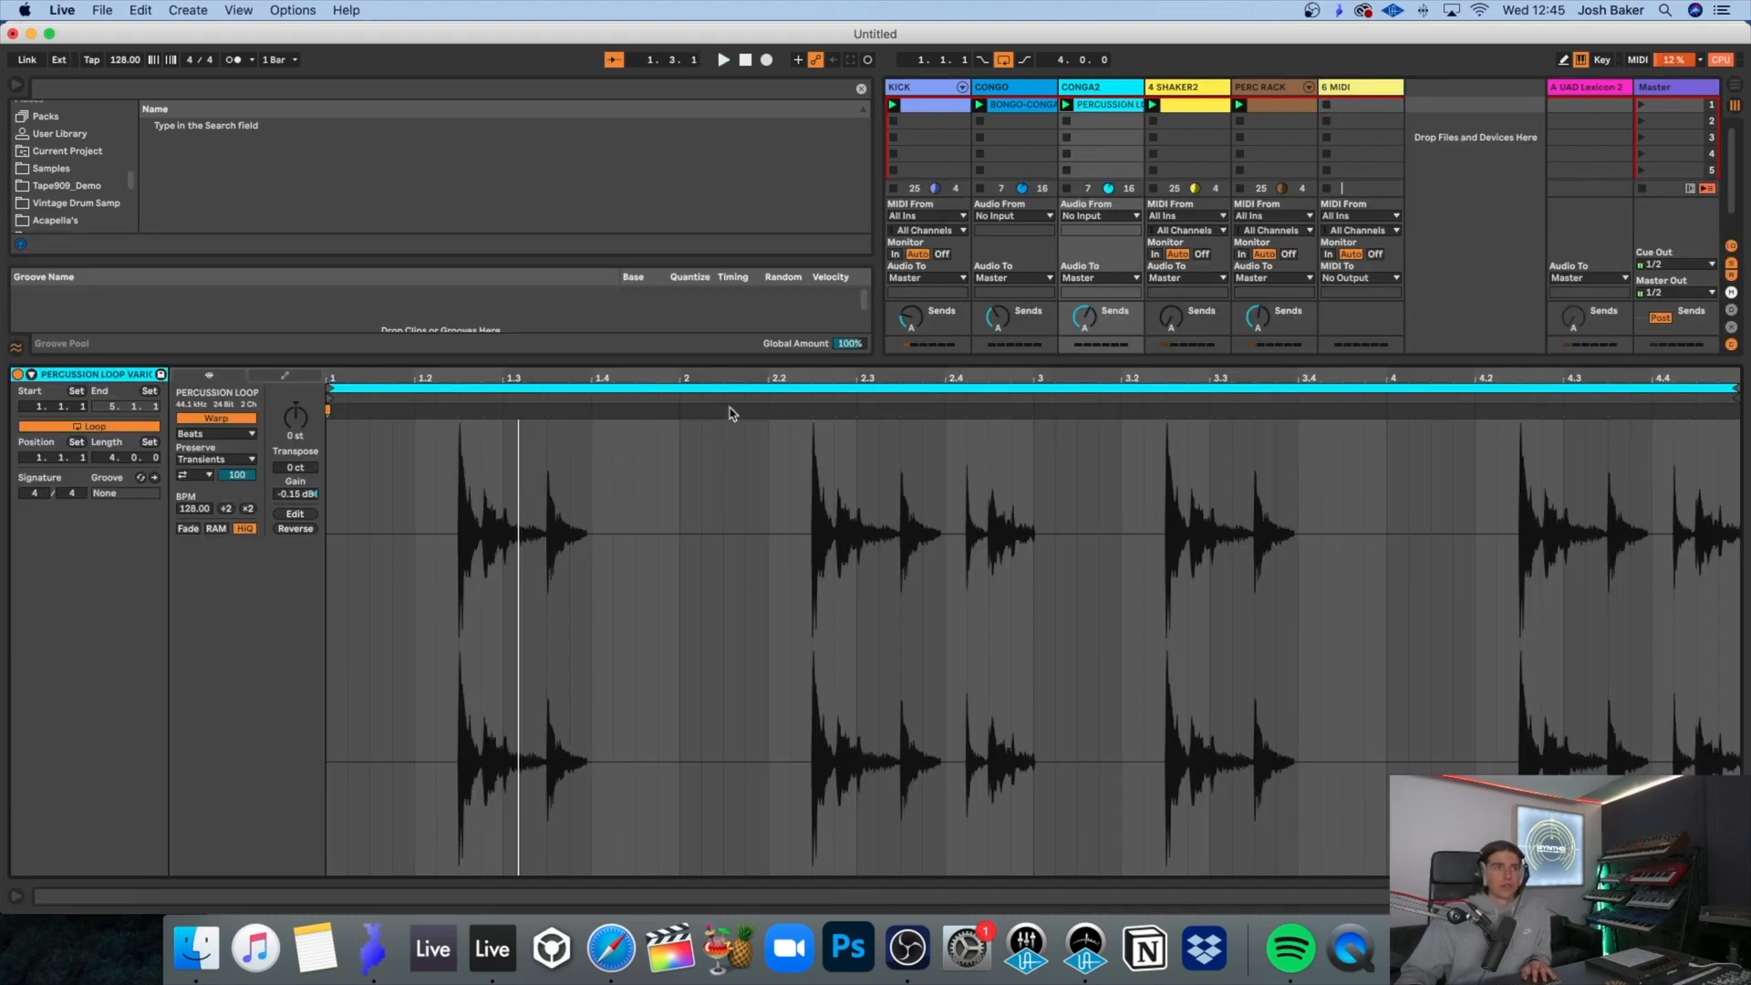
{"action": "left_click", "coordinate": [281, 379]}
{"action": "left_click", "coordinate": [211, 409]}
{"action": "left_click", "coordinate": [205, 421]}
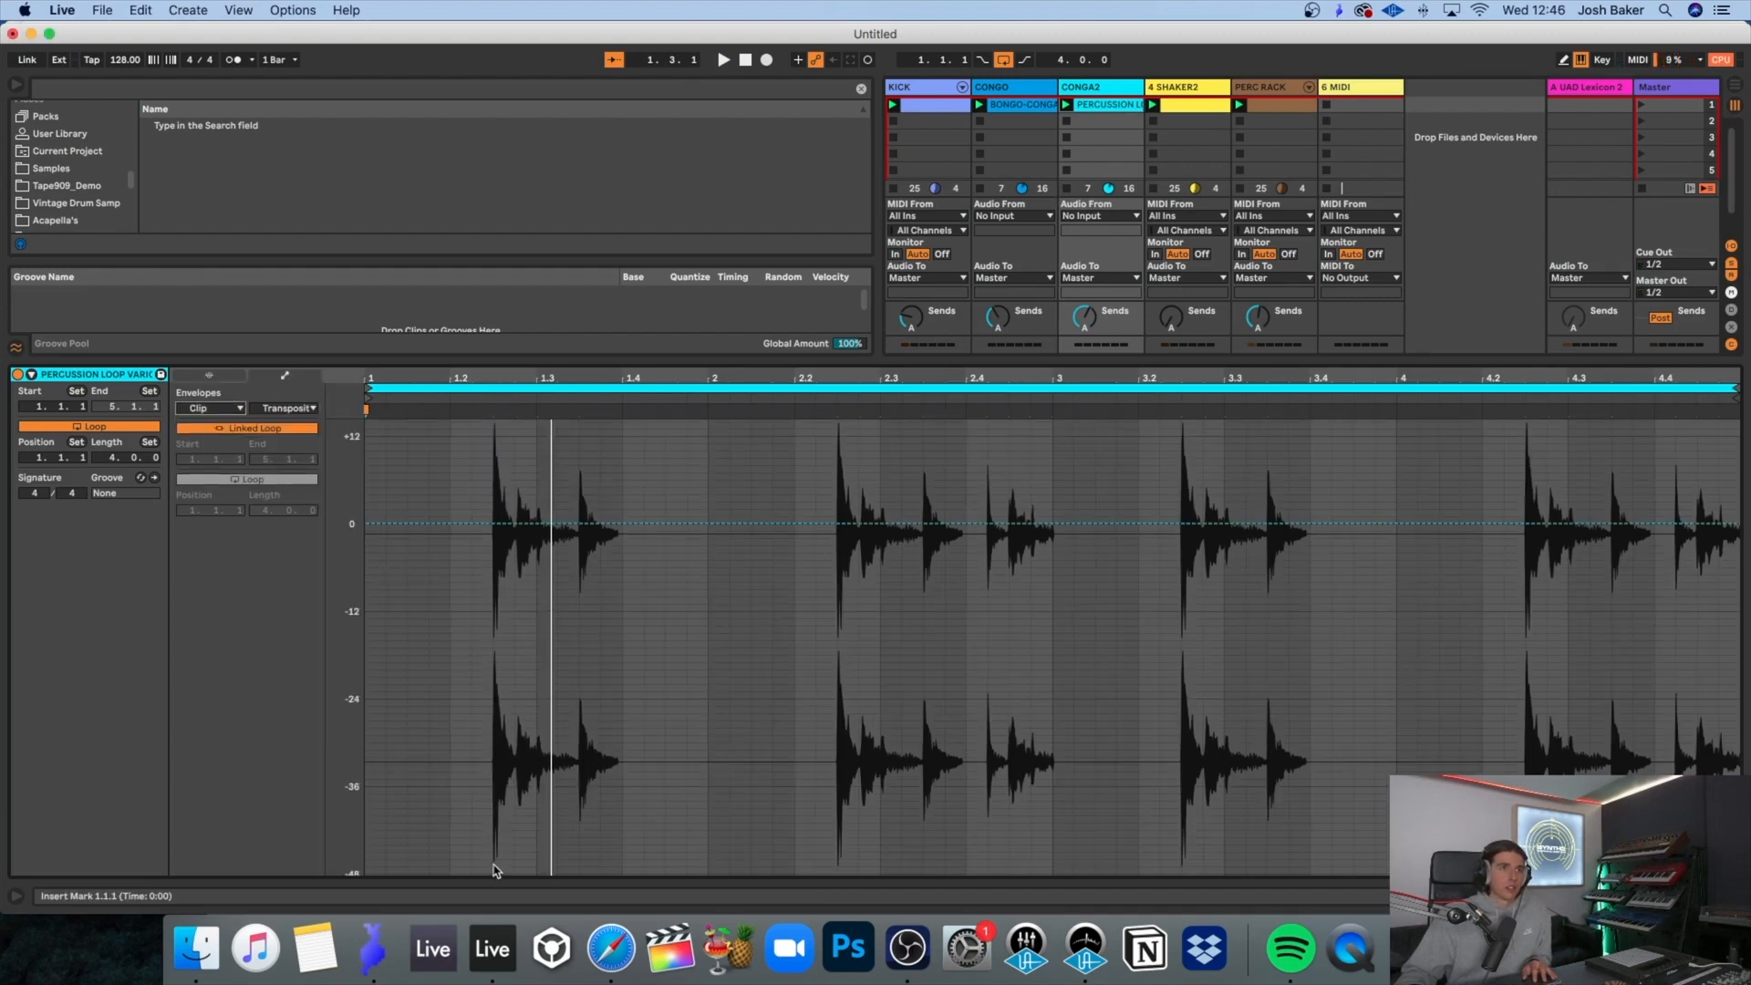
{"action": "left_click", "coordinate": [286, 409]}
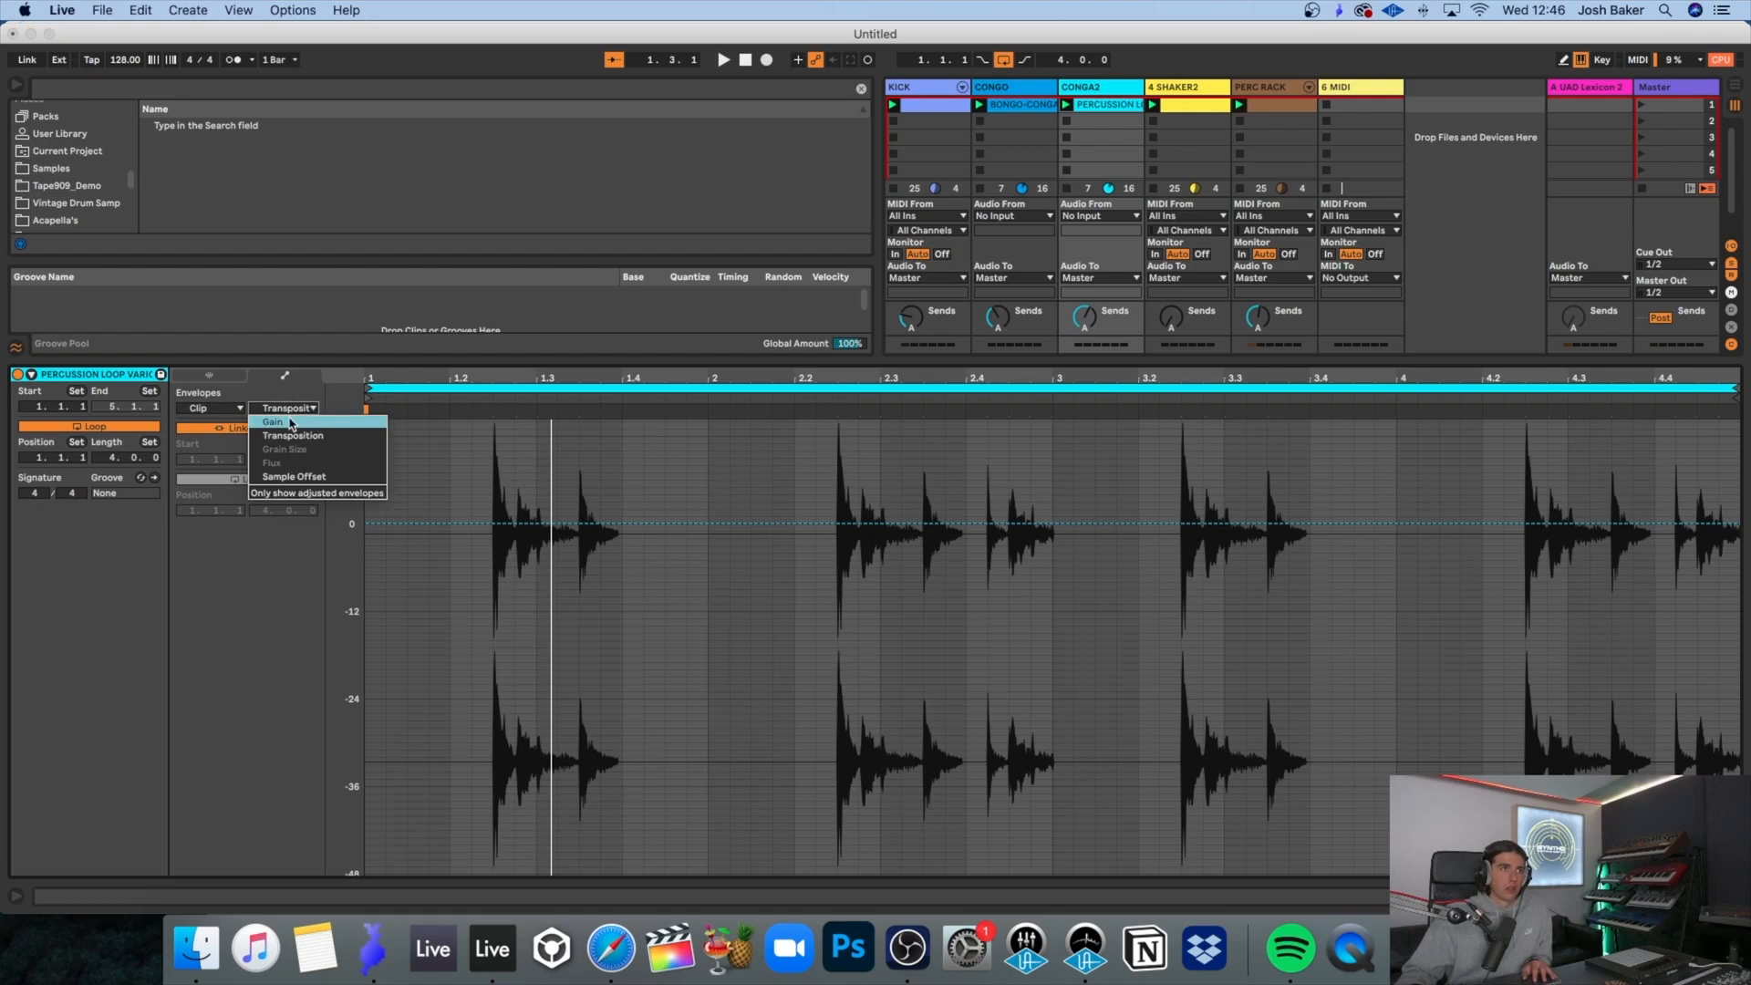
{"action": "left_click", "coordinate": [273, 422]}
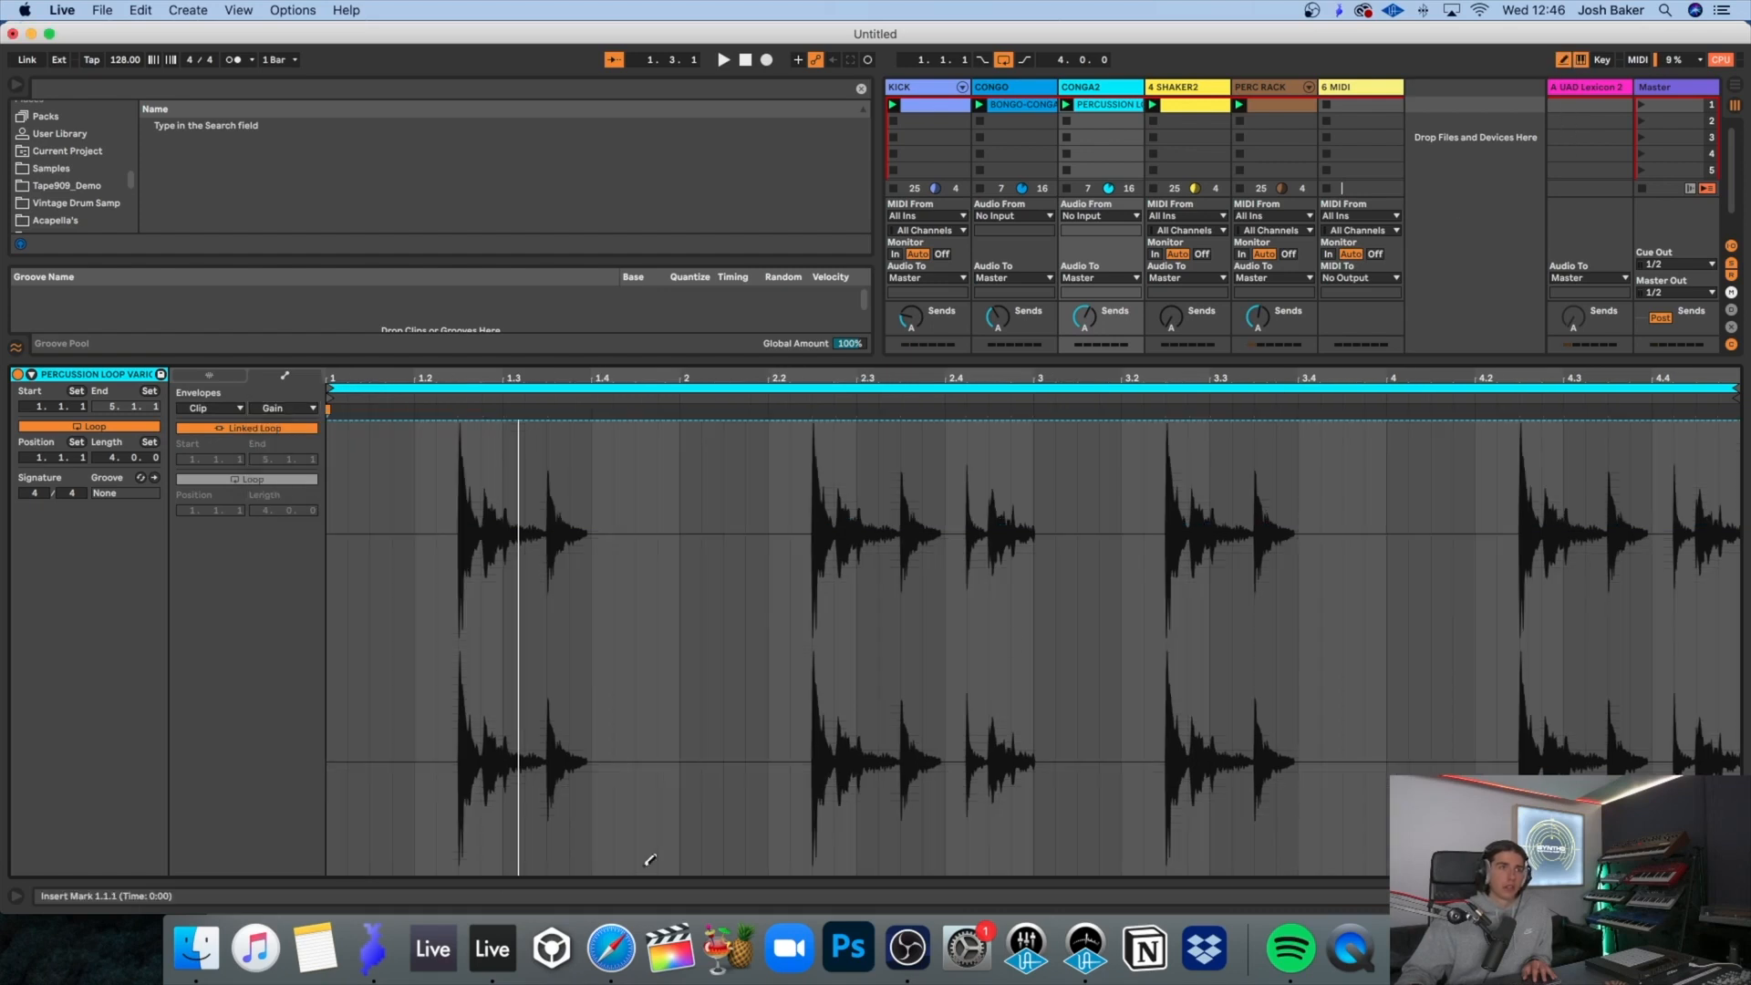
Step: Try to draw the Gain envelope down to zero over the percussion loop's first hit during playback
{"action": "key", "text": "space"}
{"action": "key", "text": "super+a"}
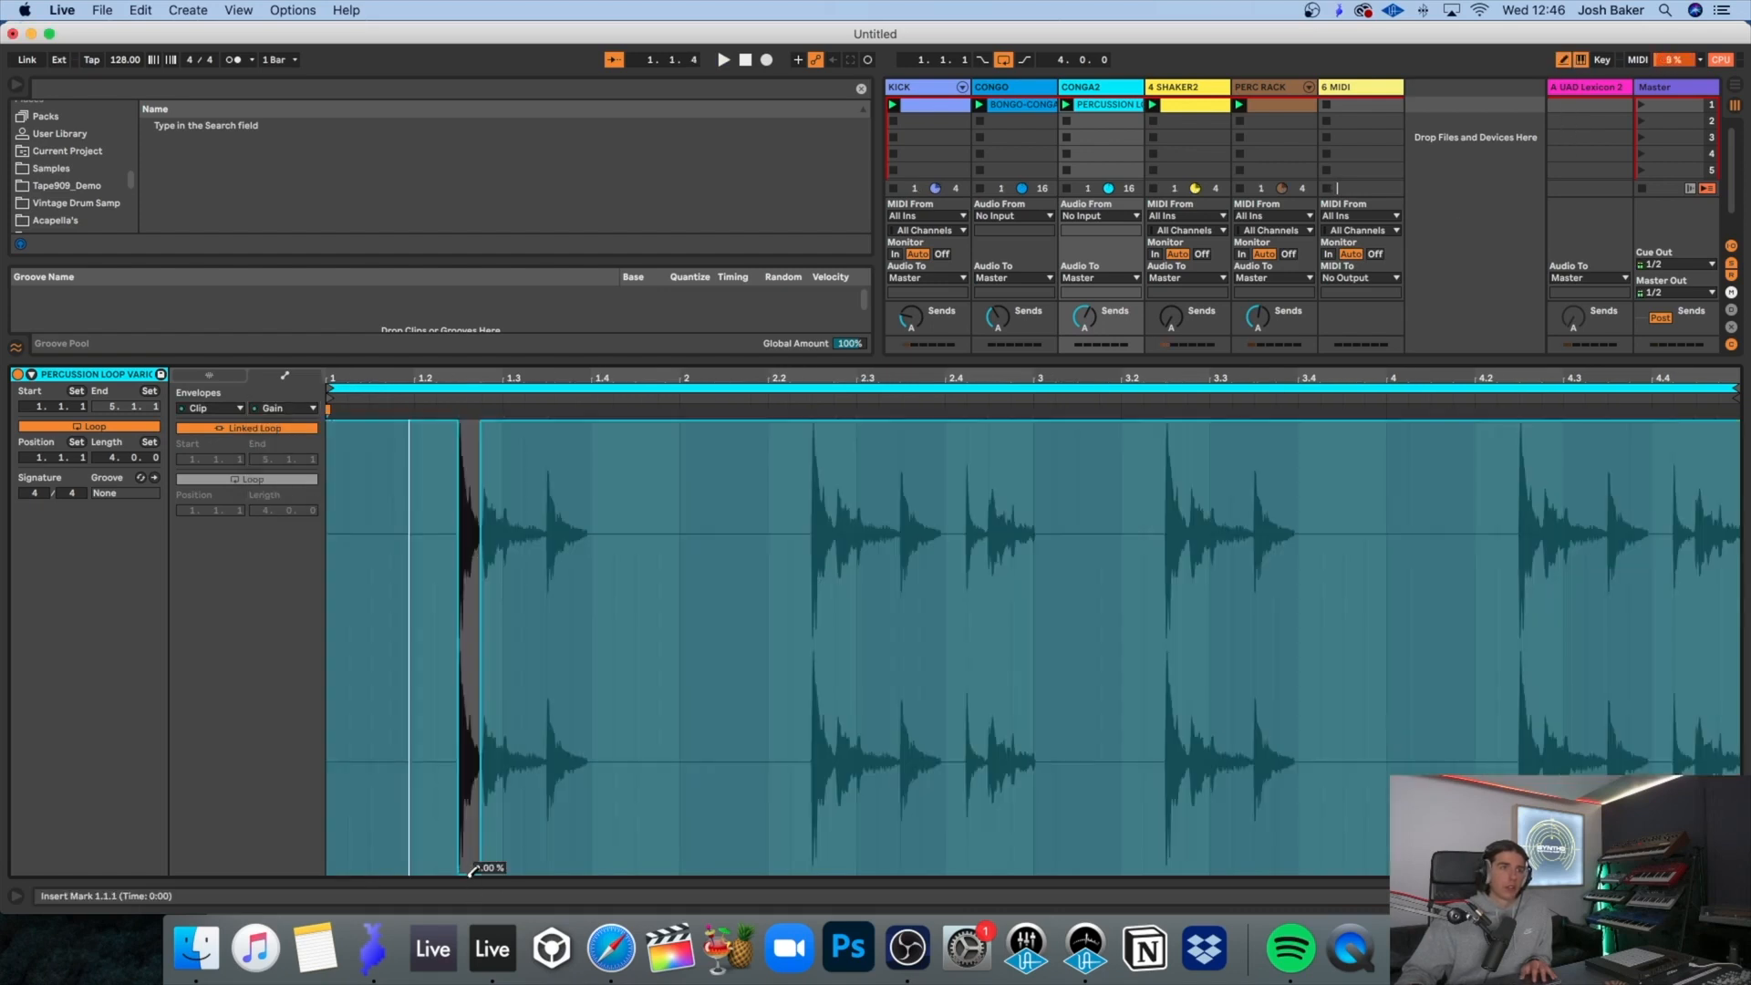
{"action": "left_click_drag", "start_coordinate": [472, 871], "coordinate": [533, 879]}
{"action": "key", "text": "super+z"}
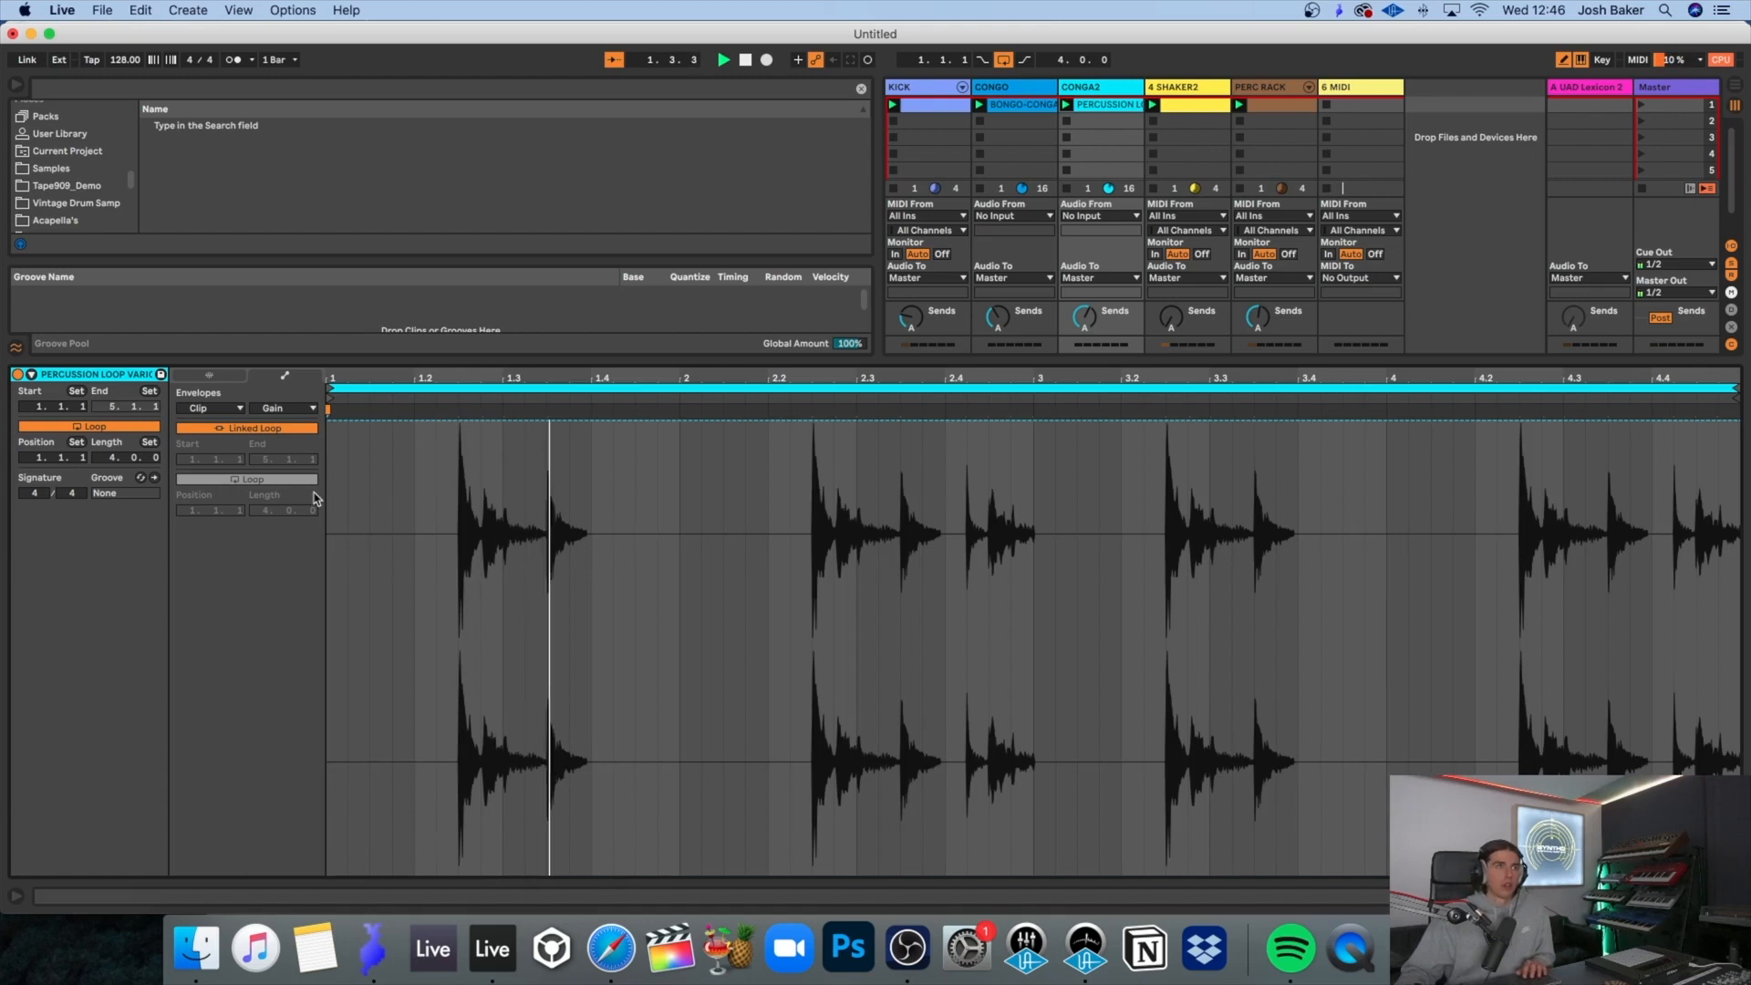
Step: Hide the browser and copy the Redux effect from the SHAKER2 track's device chain
{"action": "left_click", "coordinate": [1370, 94]}
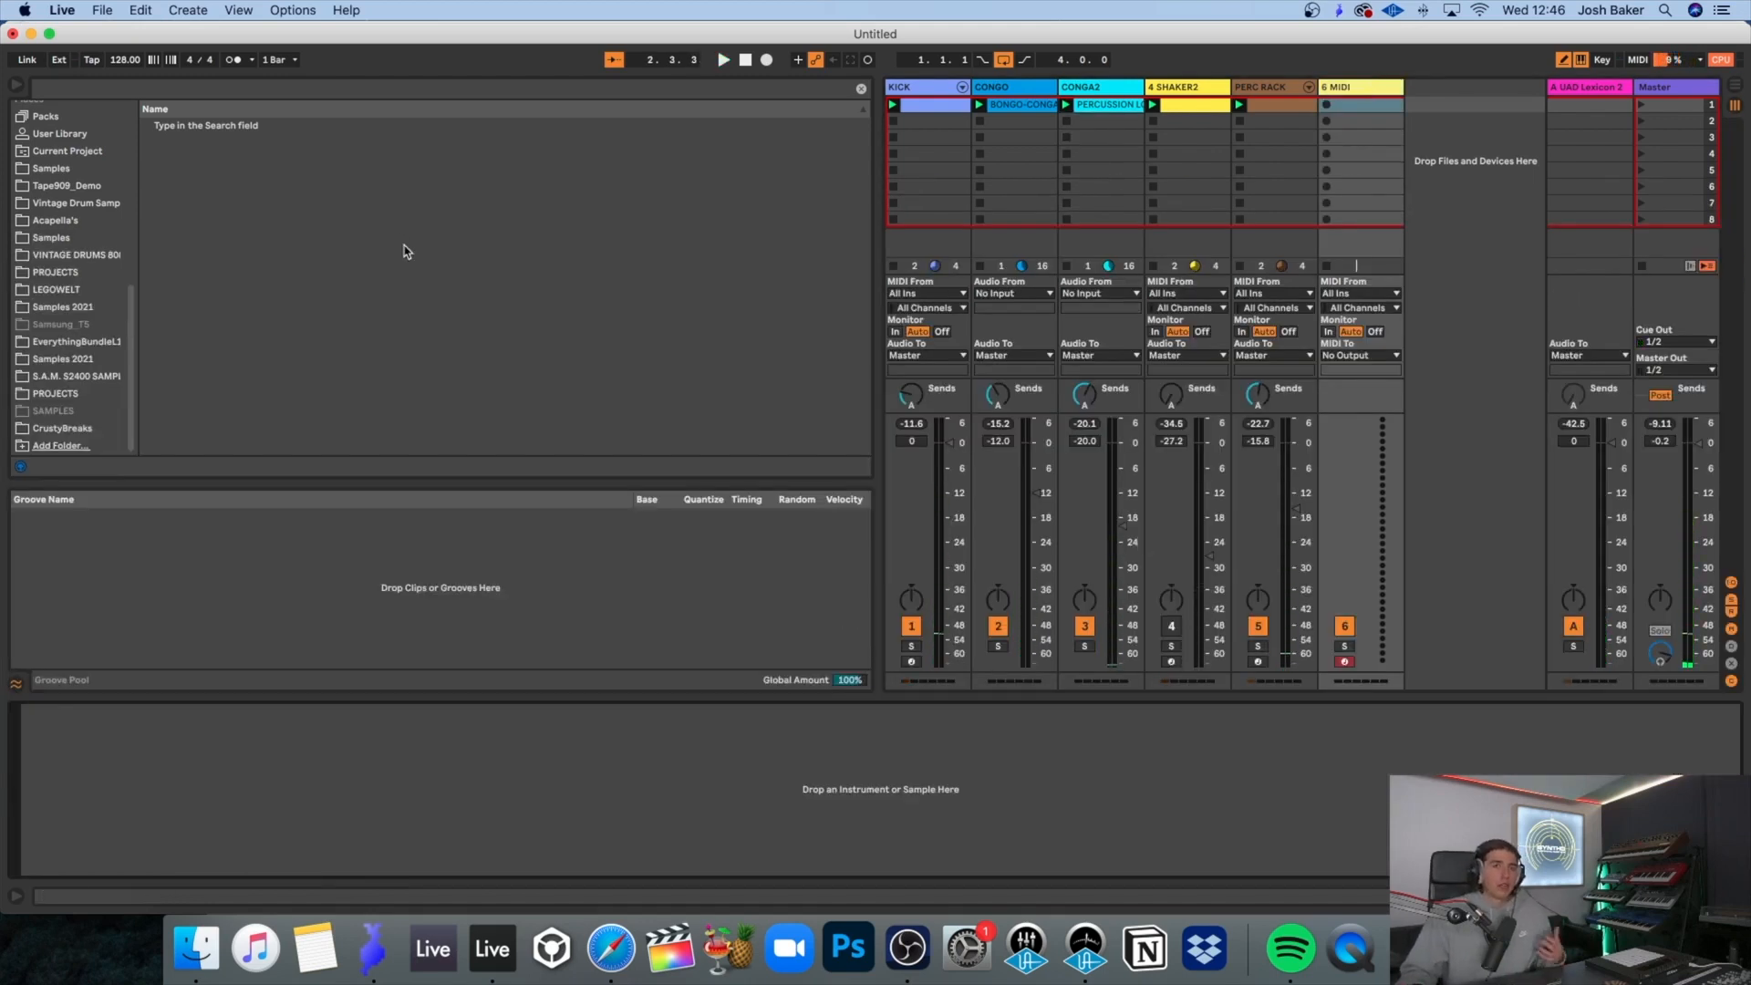
{"action": "left_click", "coordinate": [16, 85]}
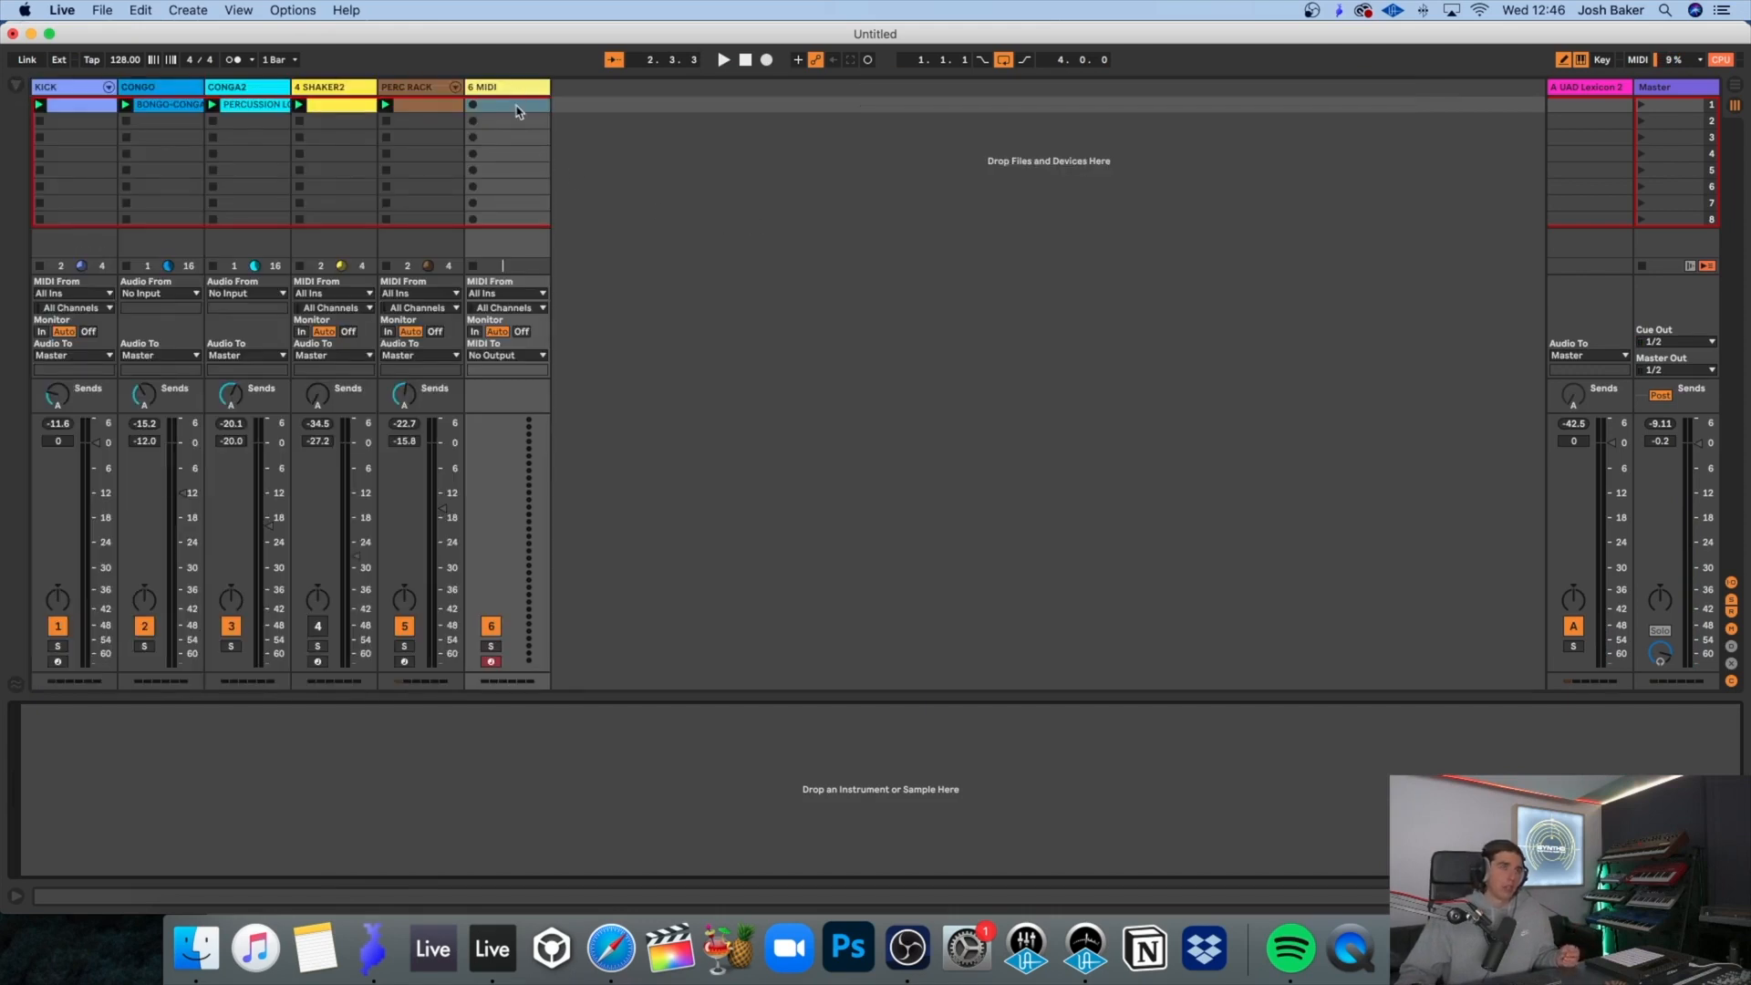
{"action": "left_click", "coordinate": [342, 85]}
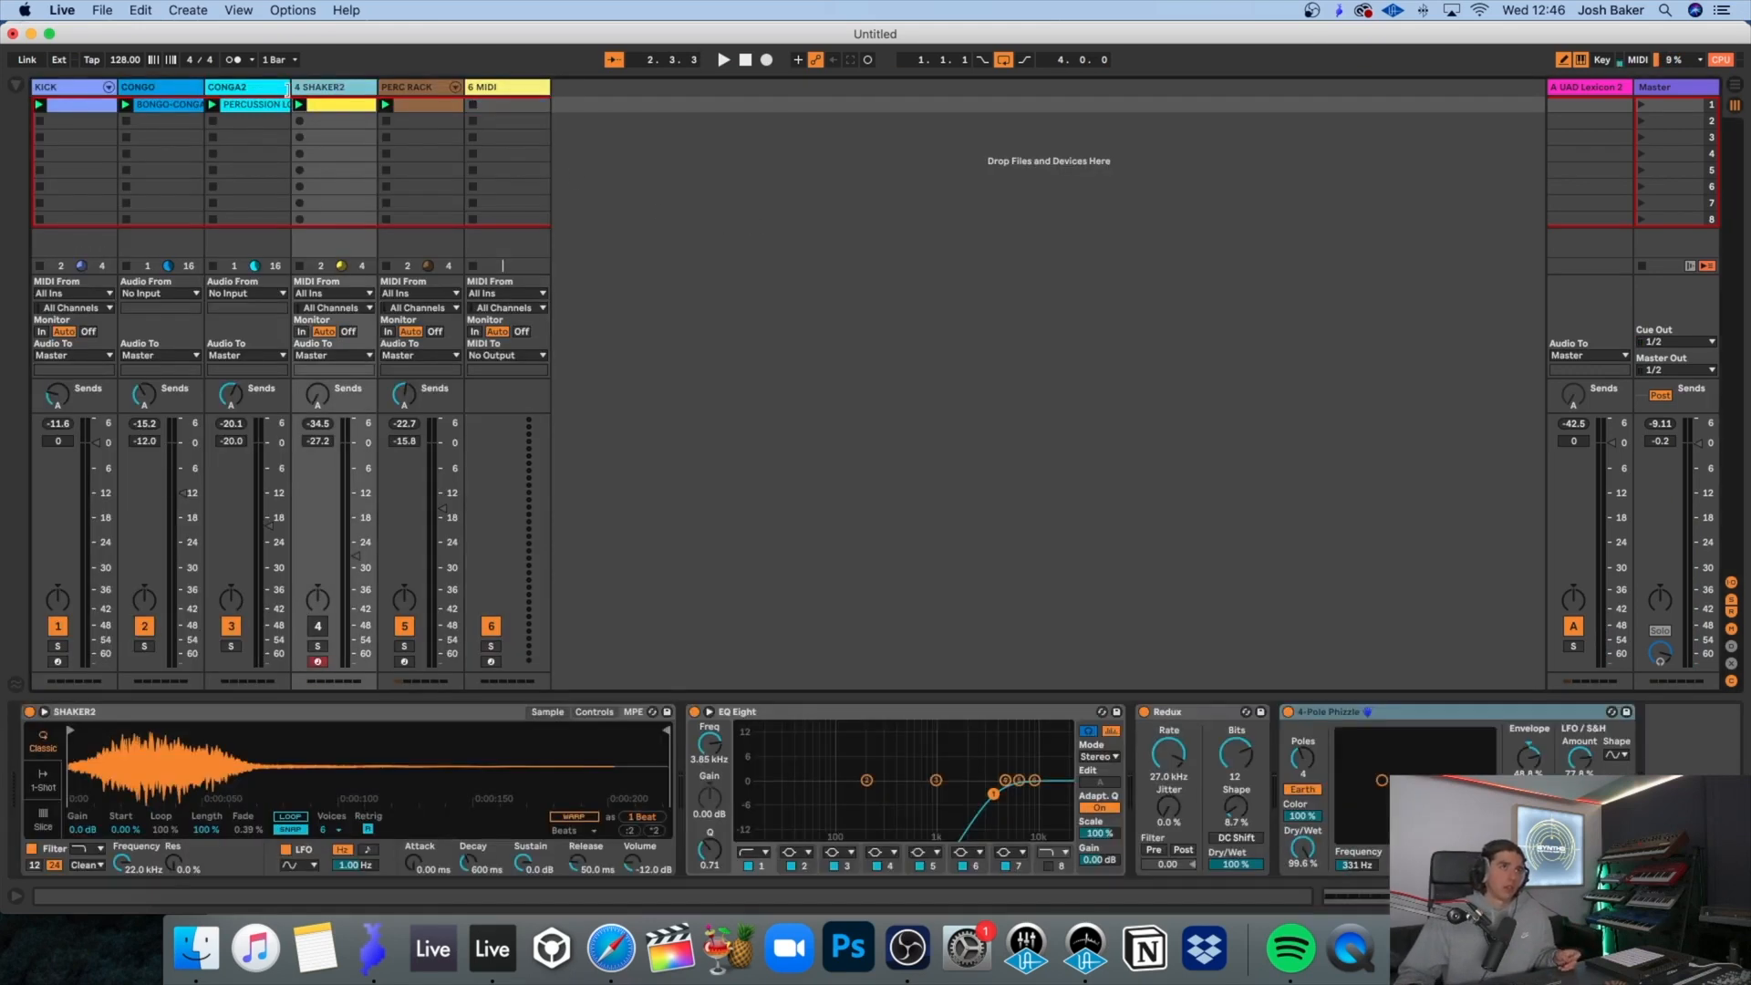
{"action": "left_click", "coordinate": [247, 89]}
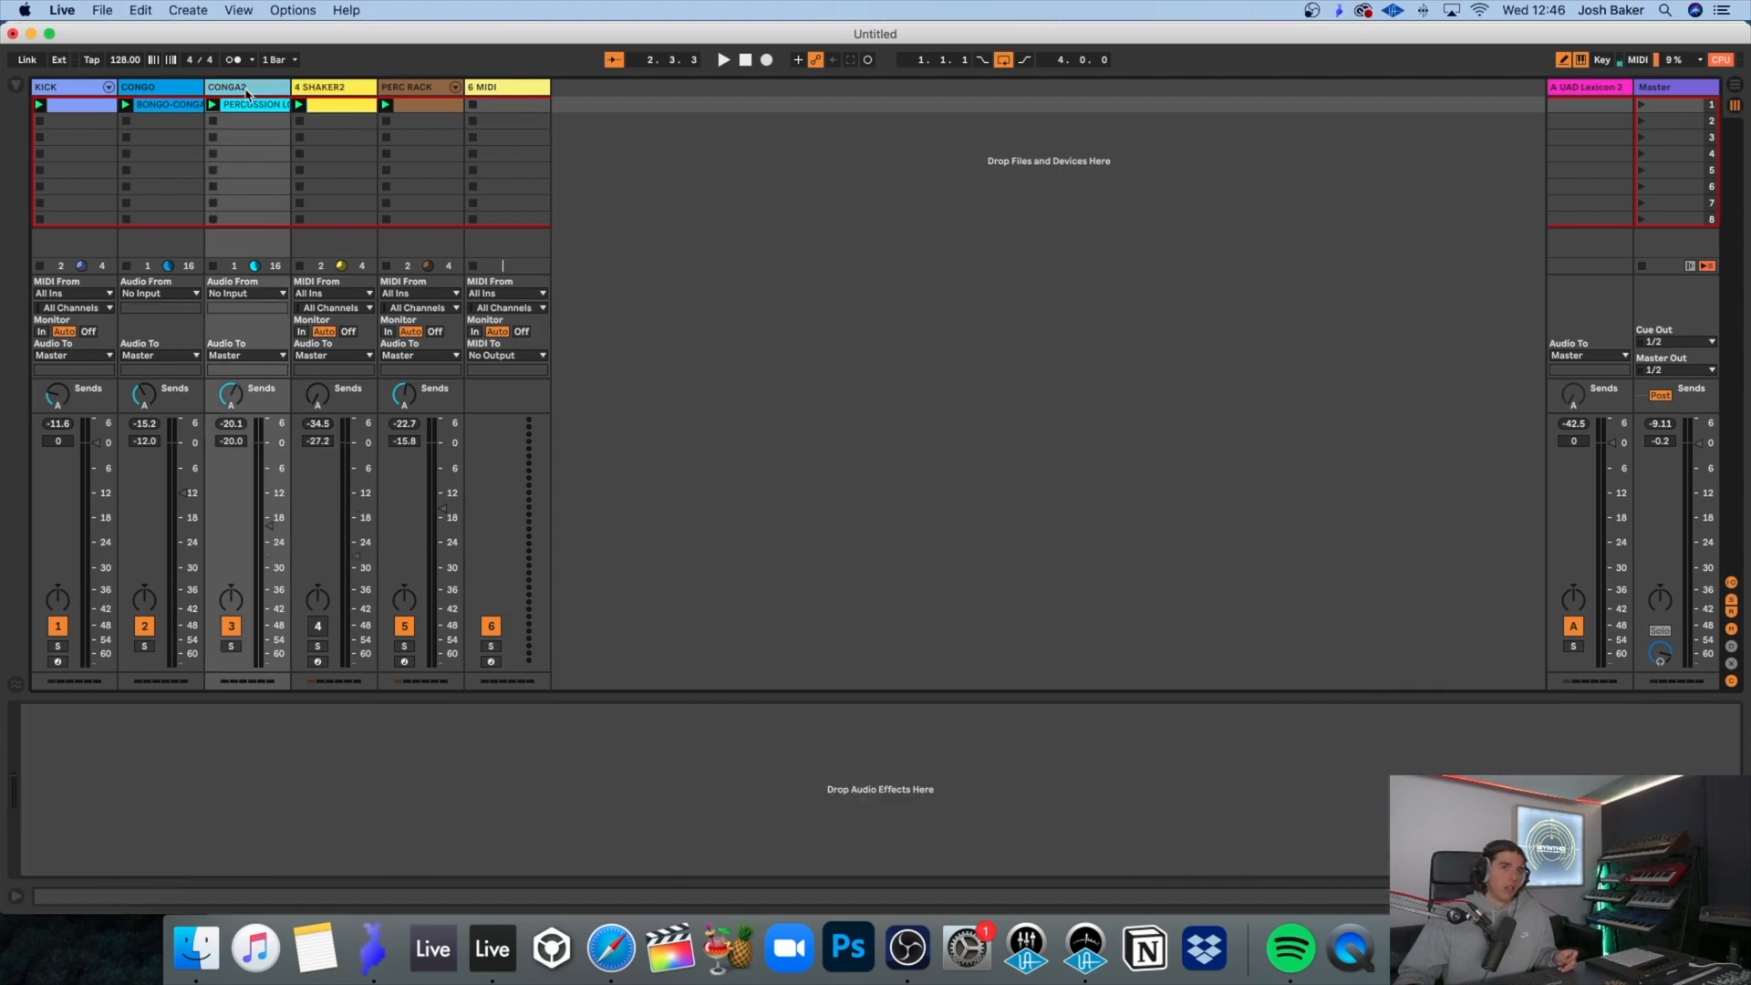
{"action": "left_click", "coordinate": [321, 90]}
{"action": "left_click", "coordinate": [1205, 717]}
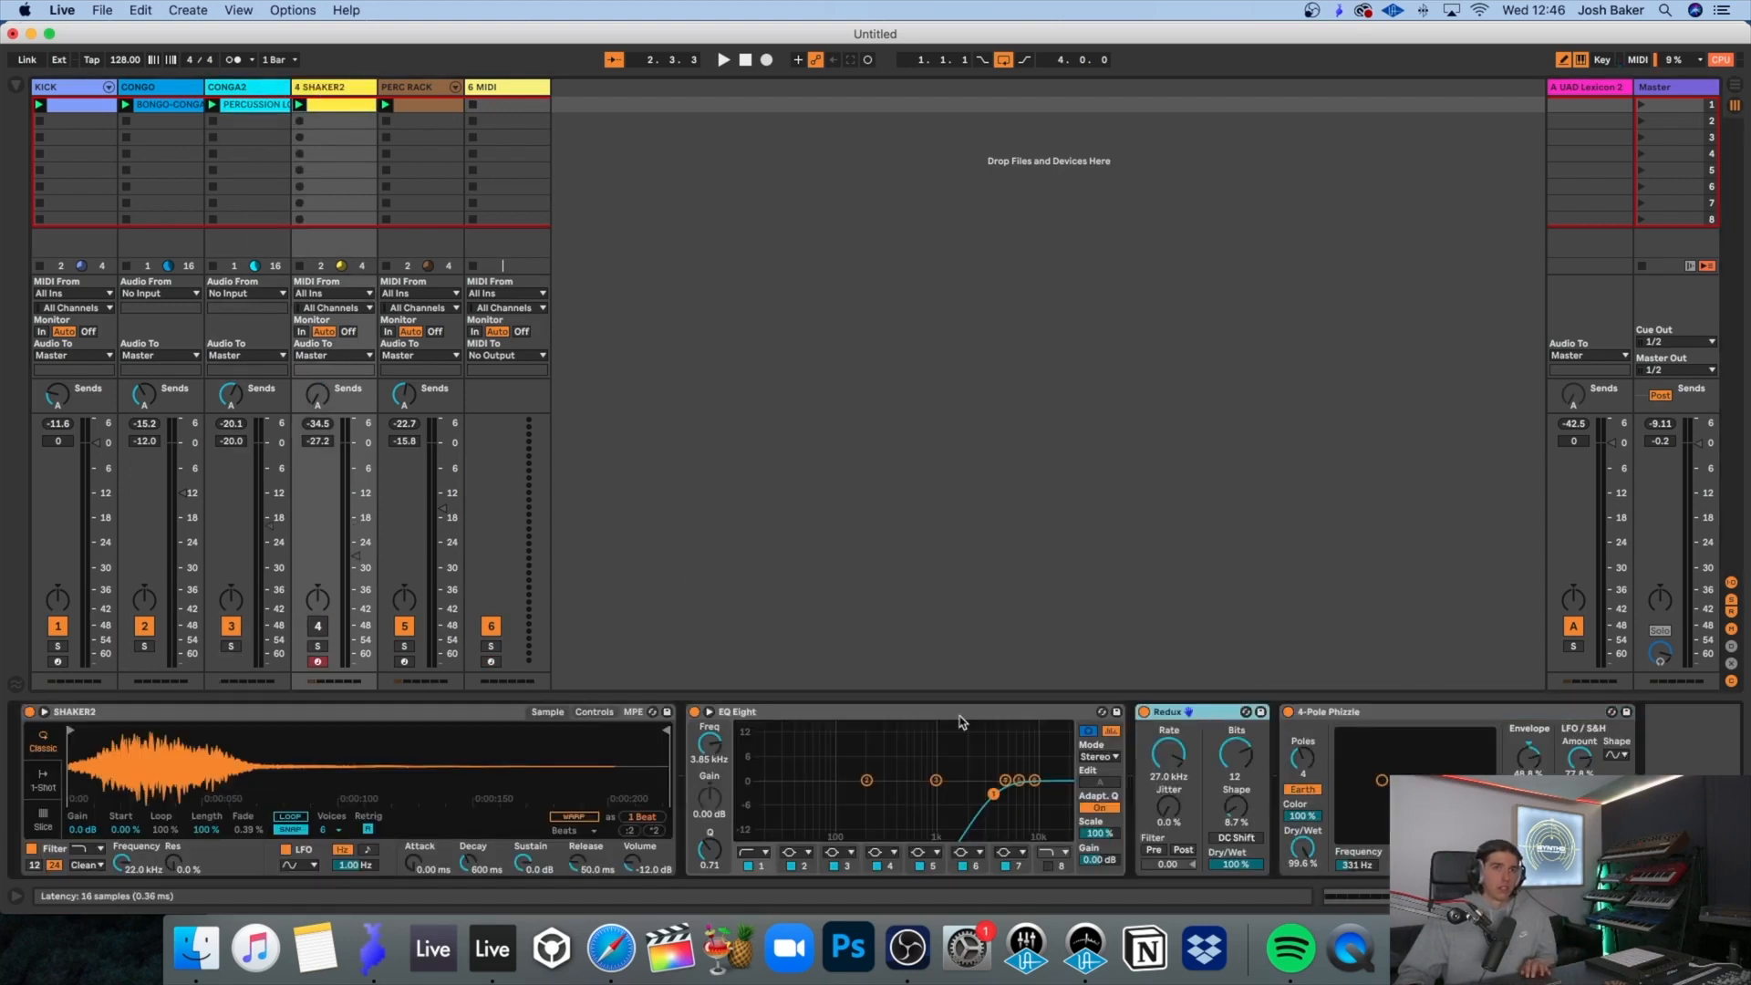
Step: Solo the CONGA2 track, paste the Redux effect onto it and lower its Rate to 17.6 kHz
{"action": "left_click", "coordinate": [231, 646]}
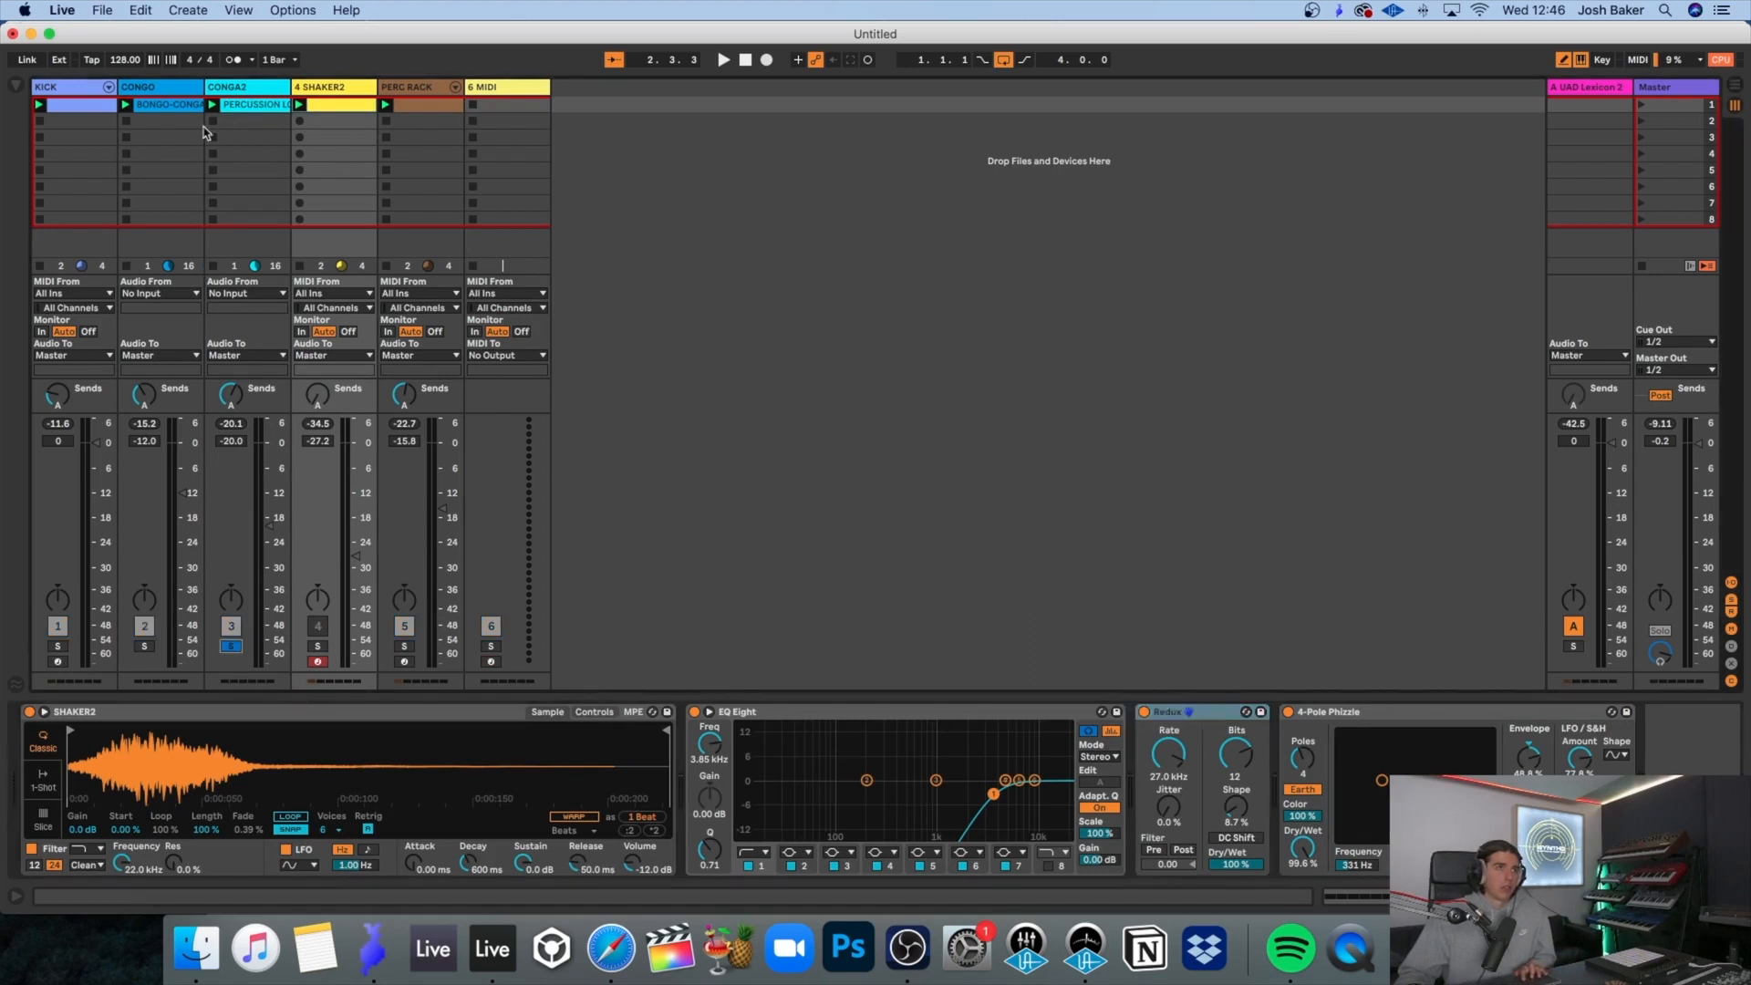
{"action": "left_click", "coordinate": [231, 89]}
{"action": "key", "text": "space"}
{"action": "key", "text": "super+v"}
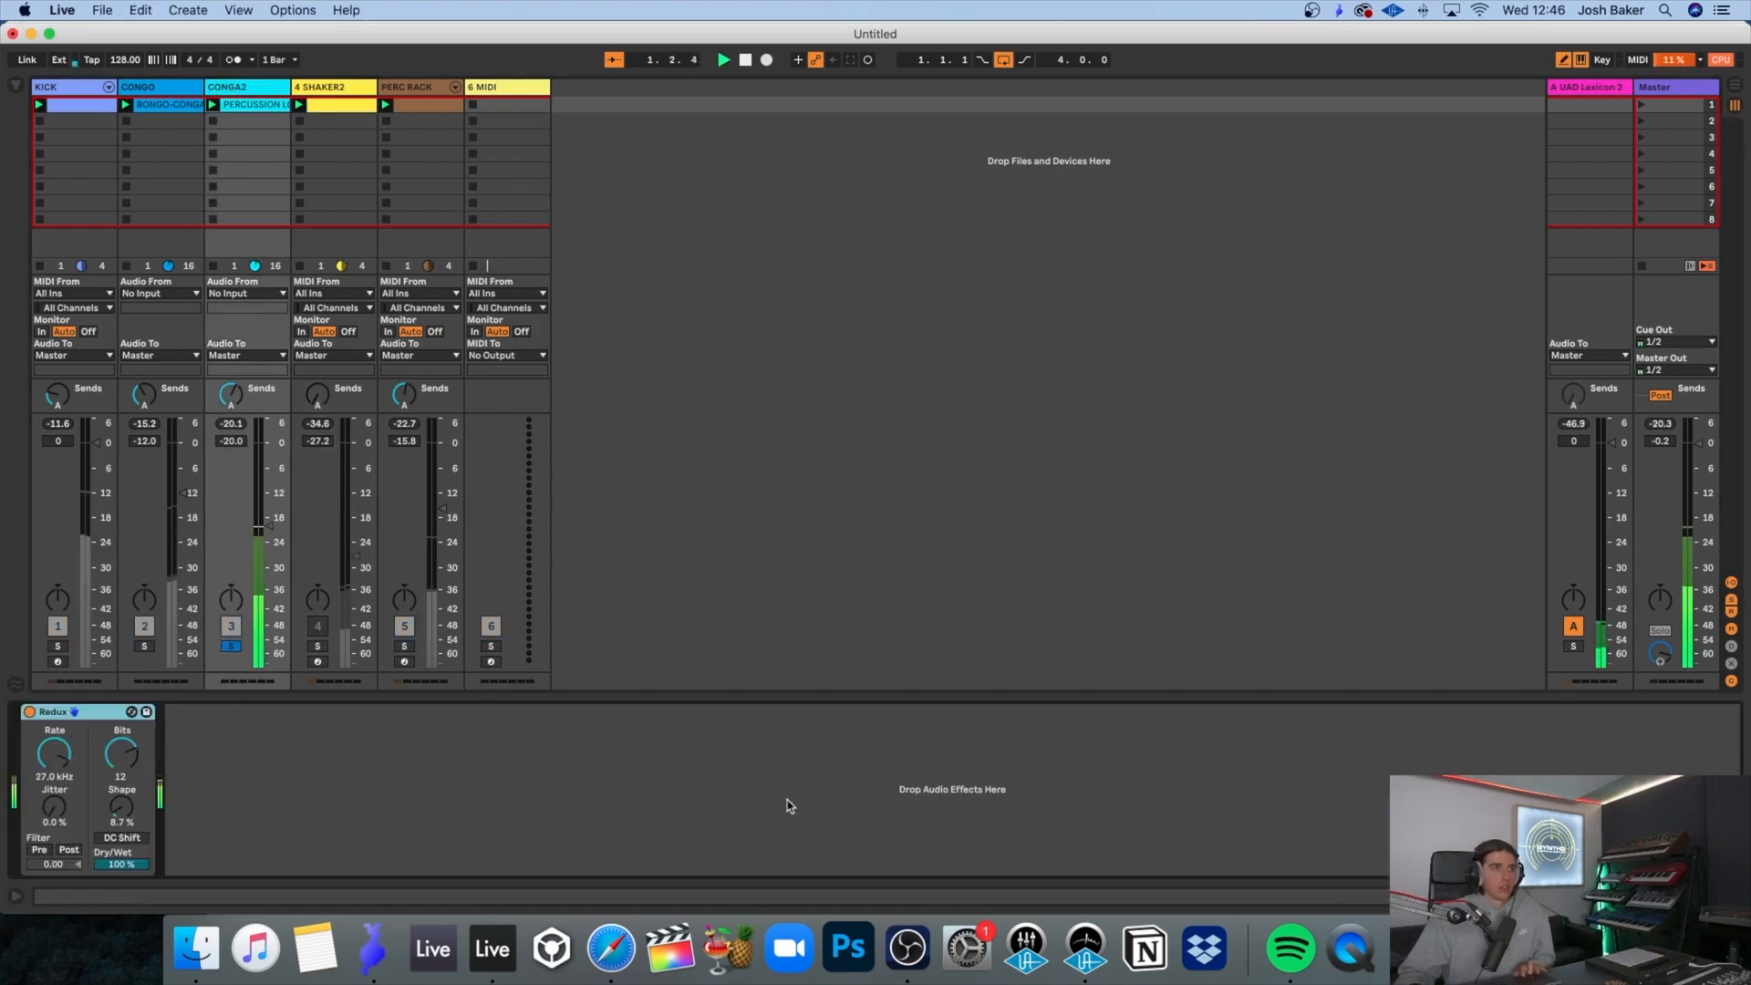
{"action": "left_click_drag", "start_coordinate": [54, 754], "coordinate": [54, 775]}
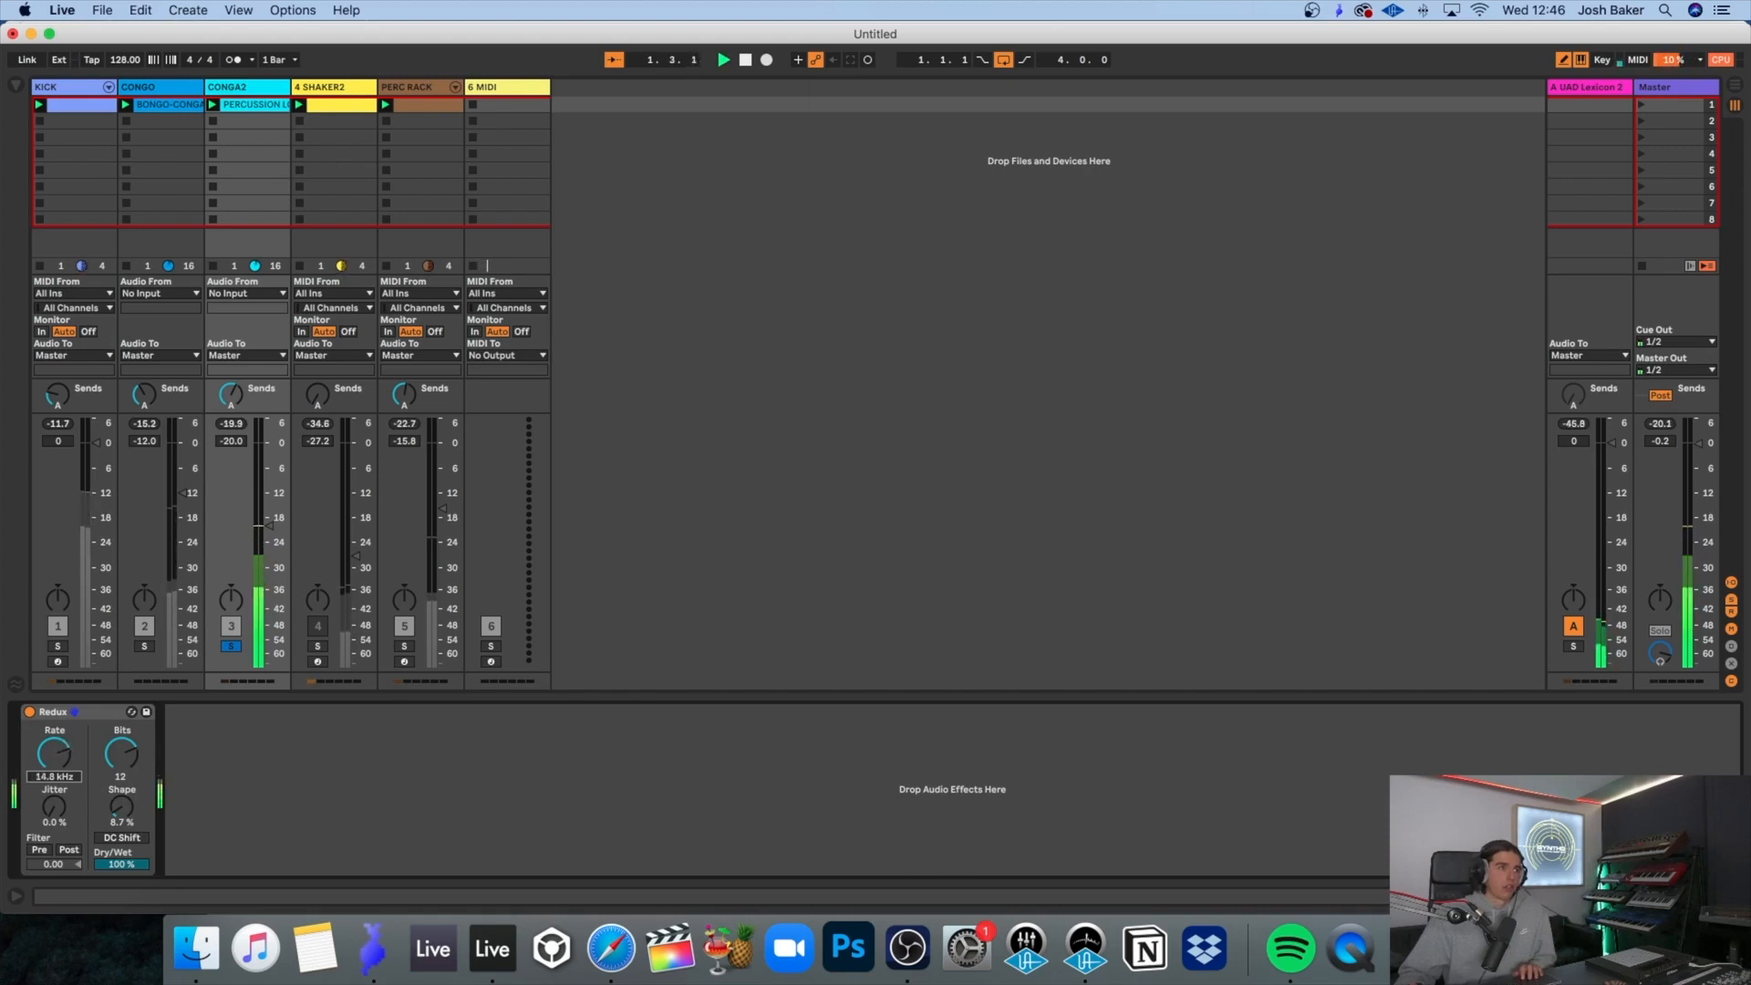
Step: Copy CONGA2's Redux onto the CONGO track, set its Rate to 16.2 kHz while soloed, and unsolo the track
{"action": "left_click", "coordinate": [88, 714]}
{"action": "key", "text": "super+c"}
{"action": "left_click", "coordinate": [182, 105]}
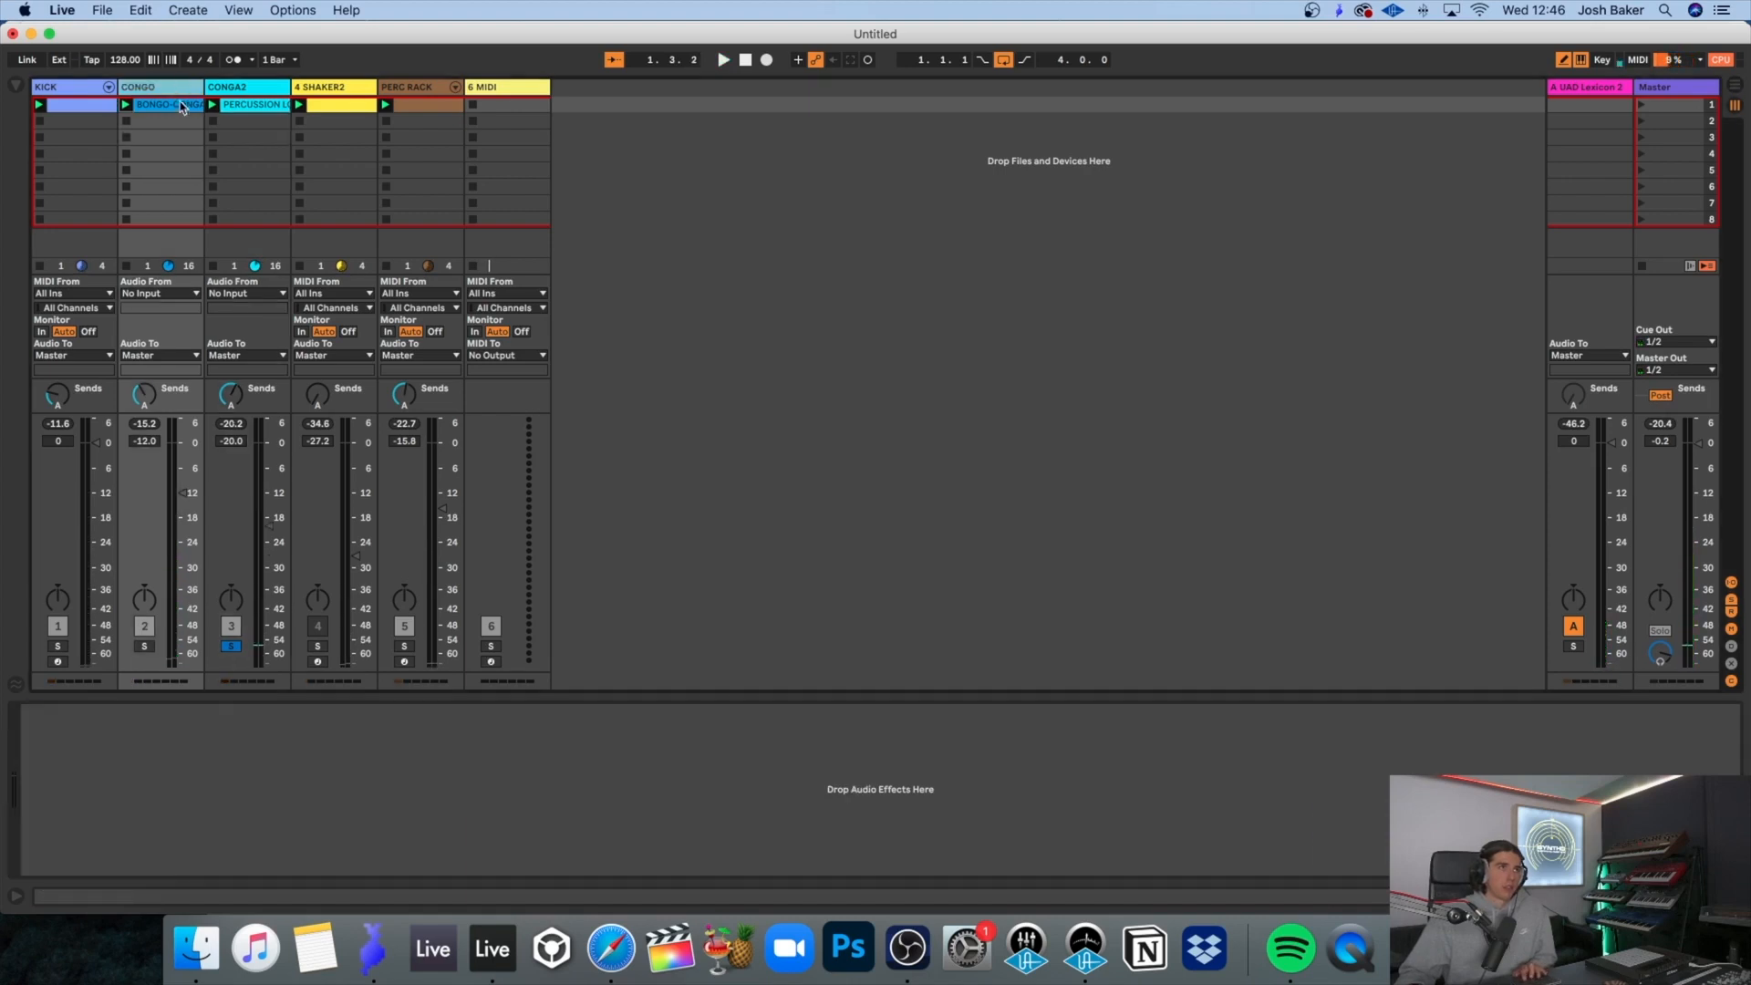
{"action": "left_click", "coordinate": [145, 647]}
{"action": "left_click", "coordinate": [208, 740]}
{"action": "key", "text": "super+v"}
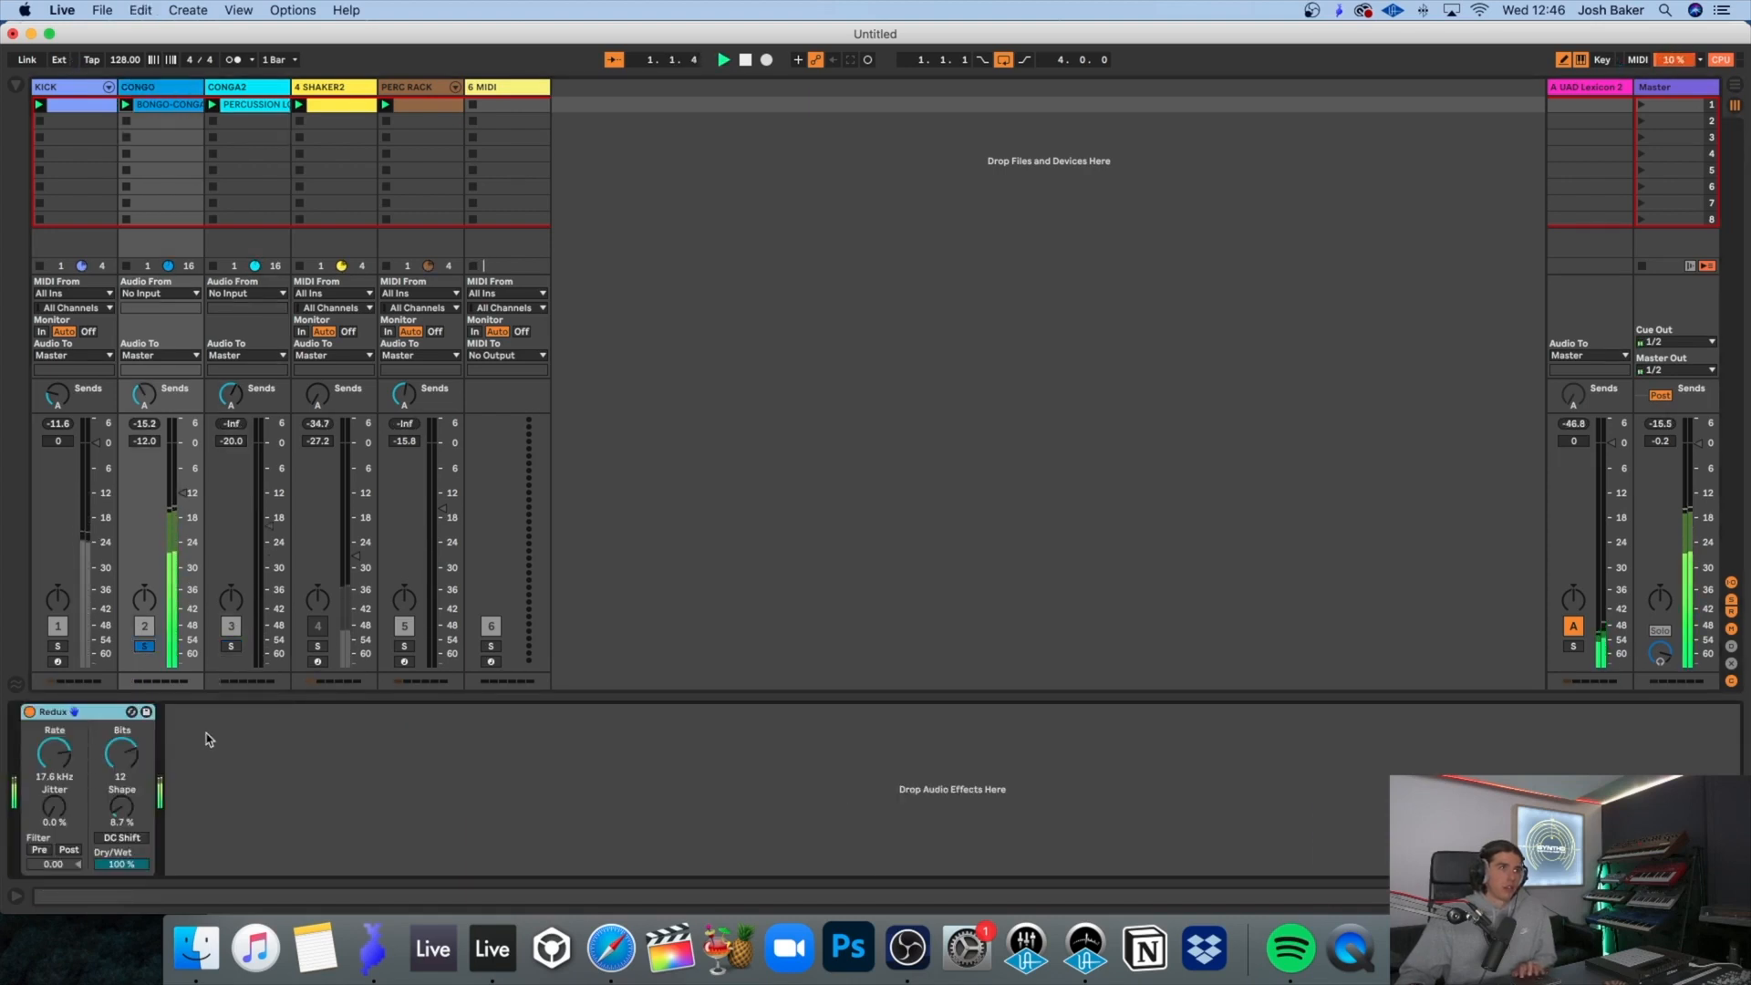
{"action": "mouse_move", "coordinate": [53, 754]}
{"action": "left_mouse_down"}
{"action": "mouse_move", "coordinate": [54, 772]}
{"action": "mouse_move", "coordinate": [54, 745]}
{"action": "left_mouse_up"}
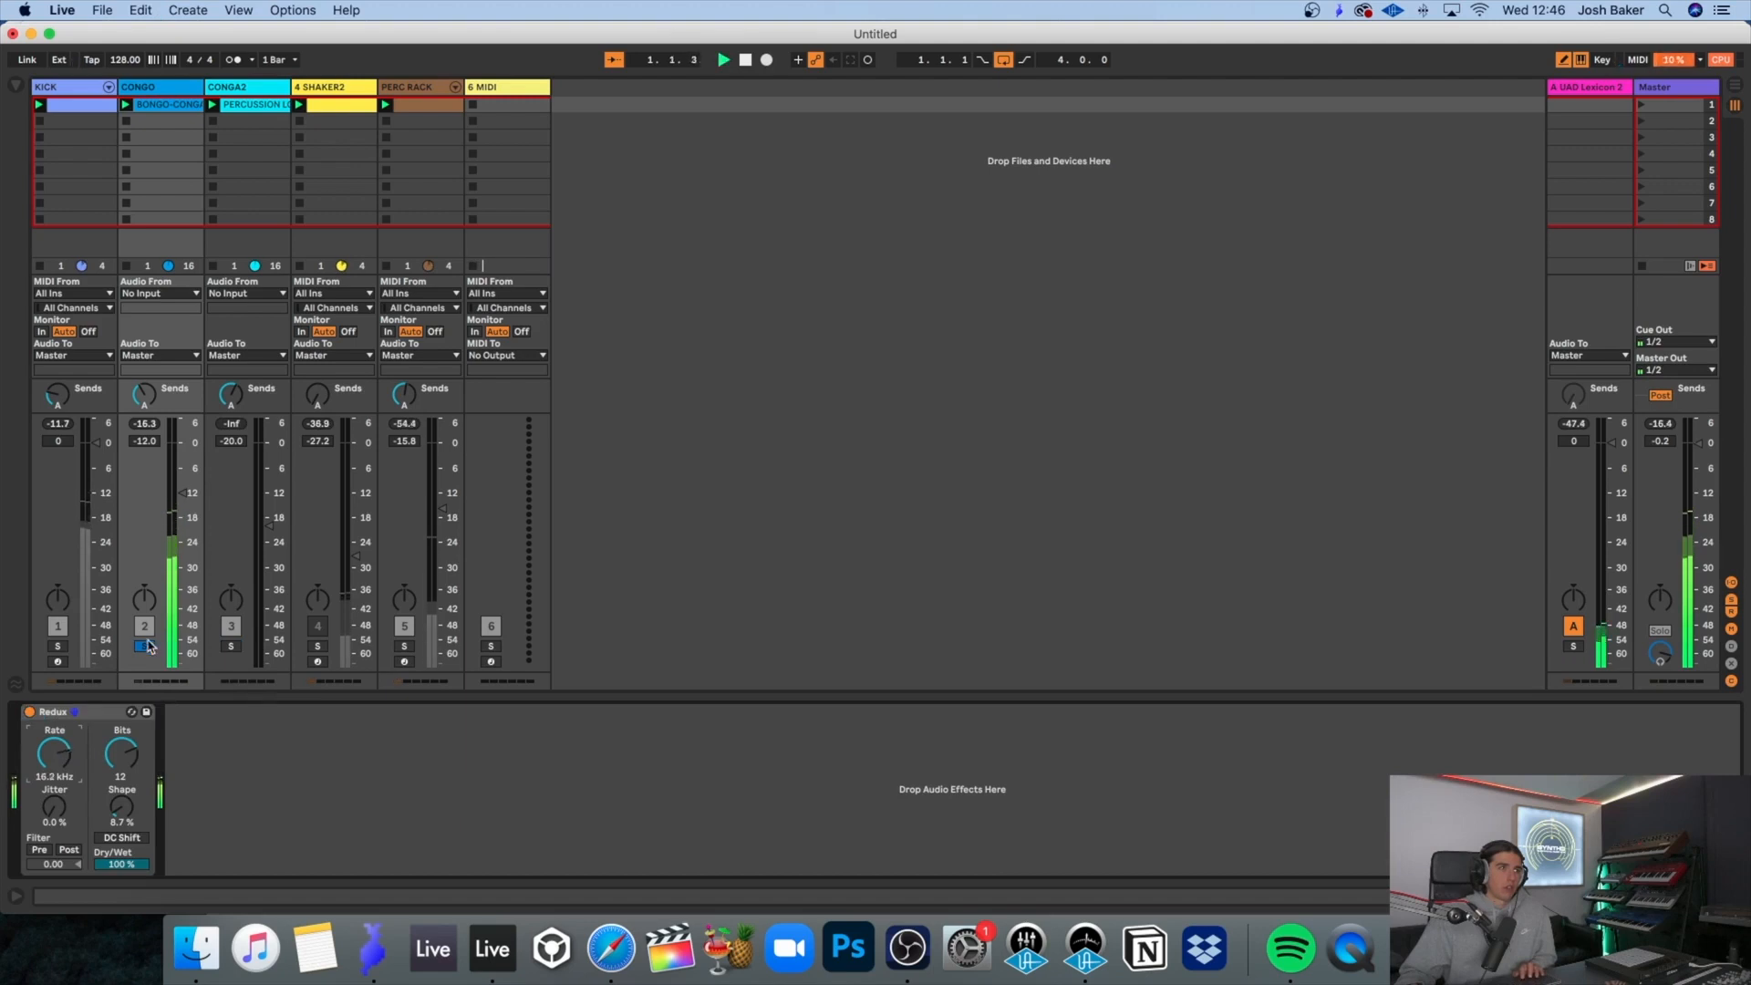
{"action": "left_click", "coordinate": [146, 647]}
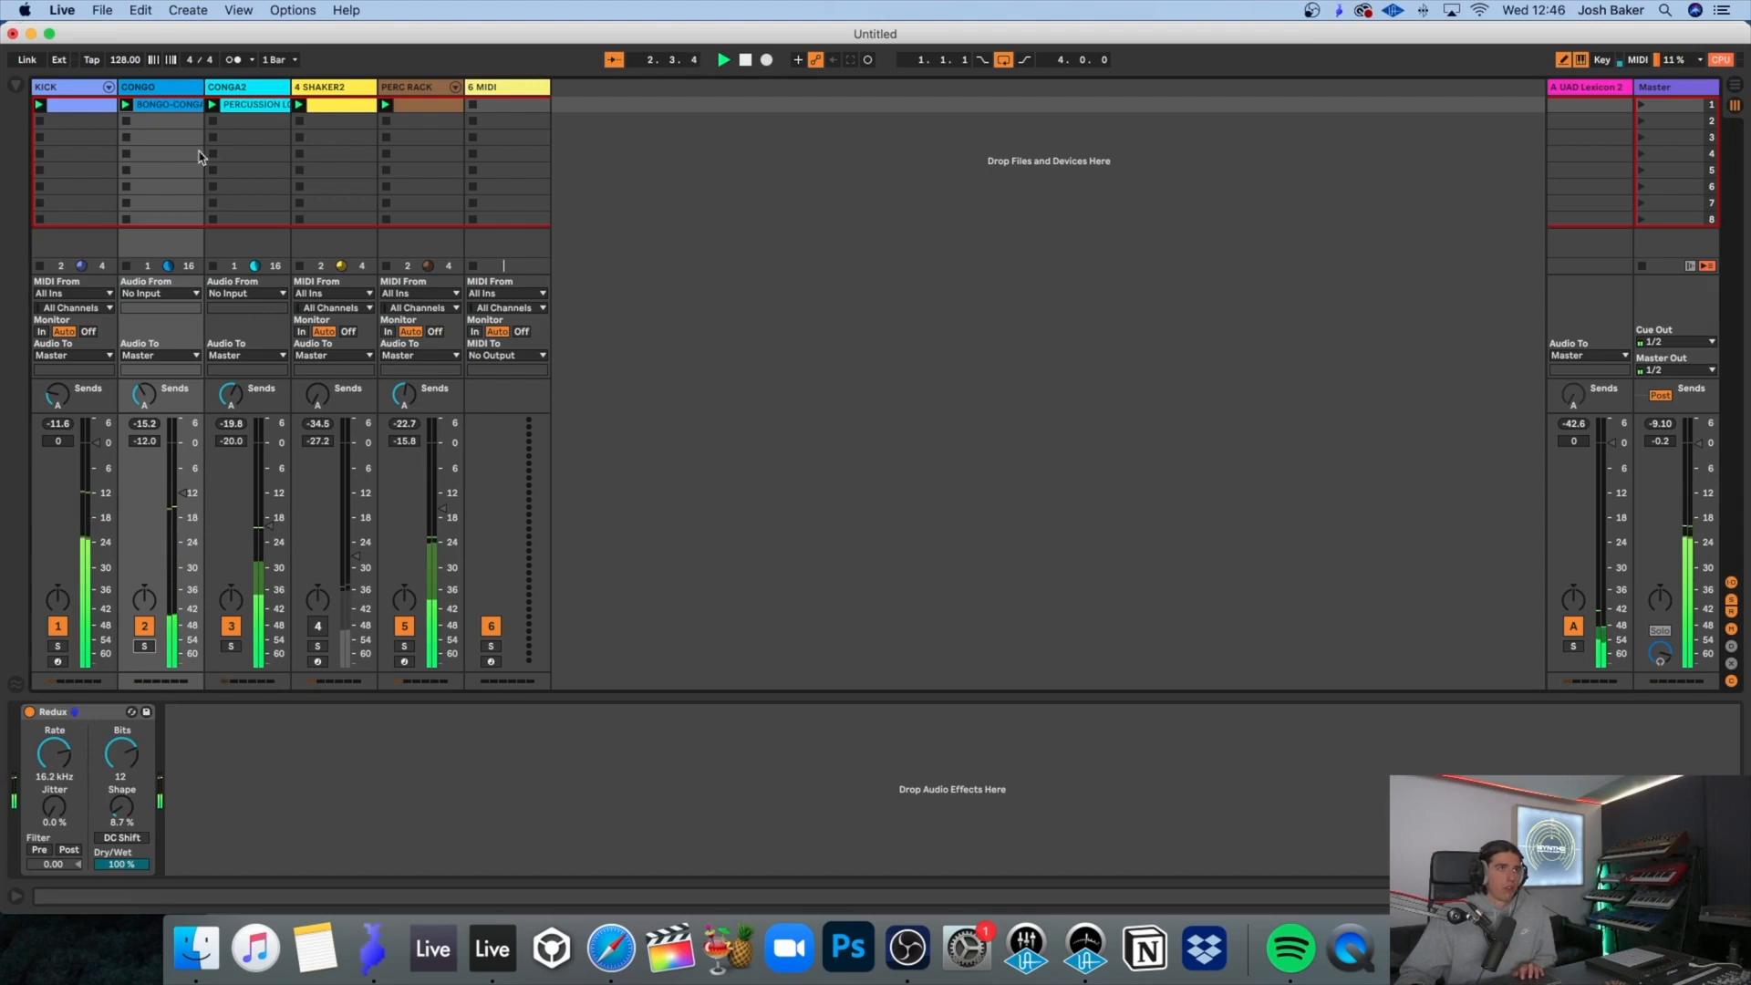
Step: Find the Kickstart plug-in, add it to the CONGA2 track, and choose the second curve with a 20% mix
{"action": "key", "text": "super+f"}
{"action": "type", "text": "kic"}
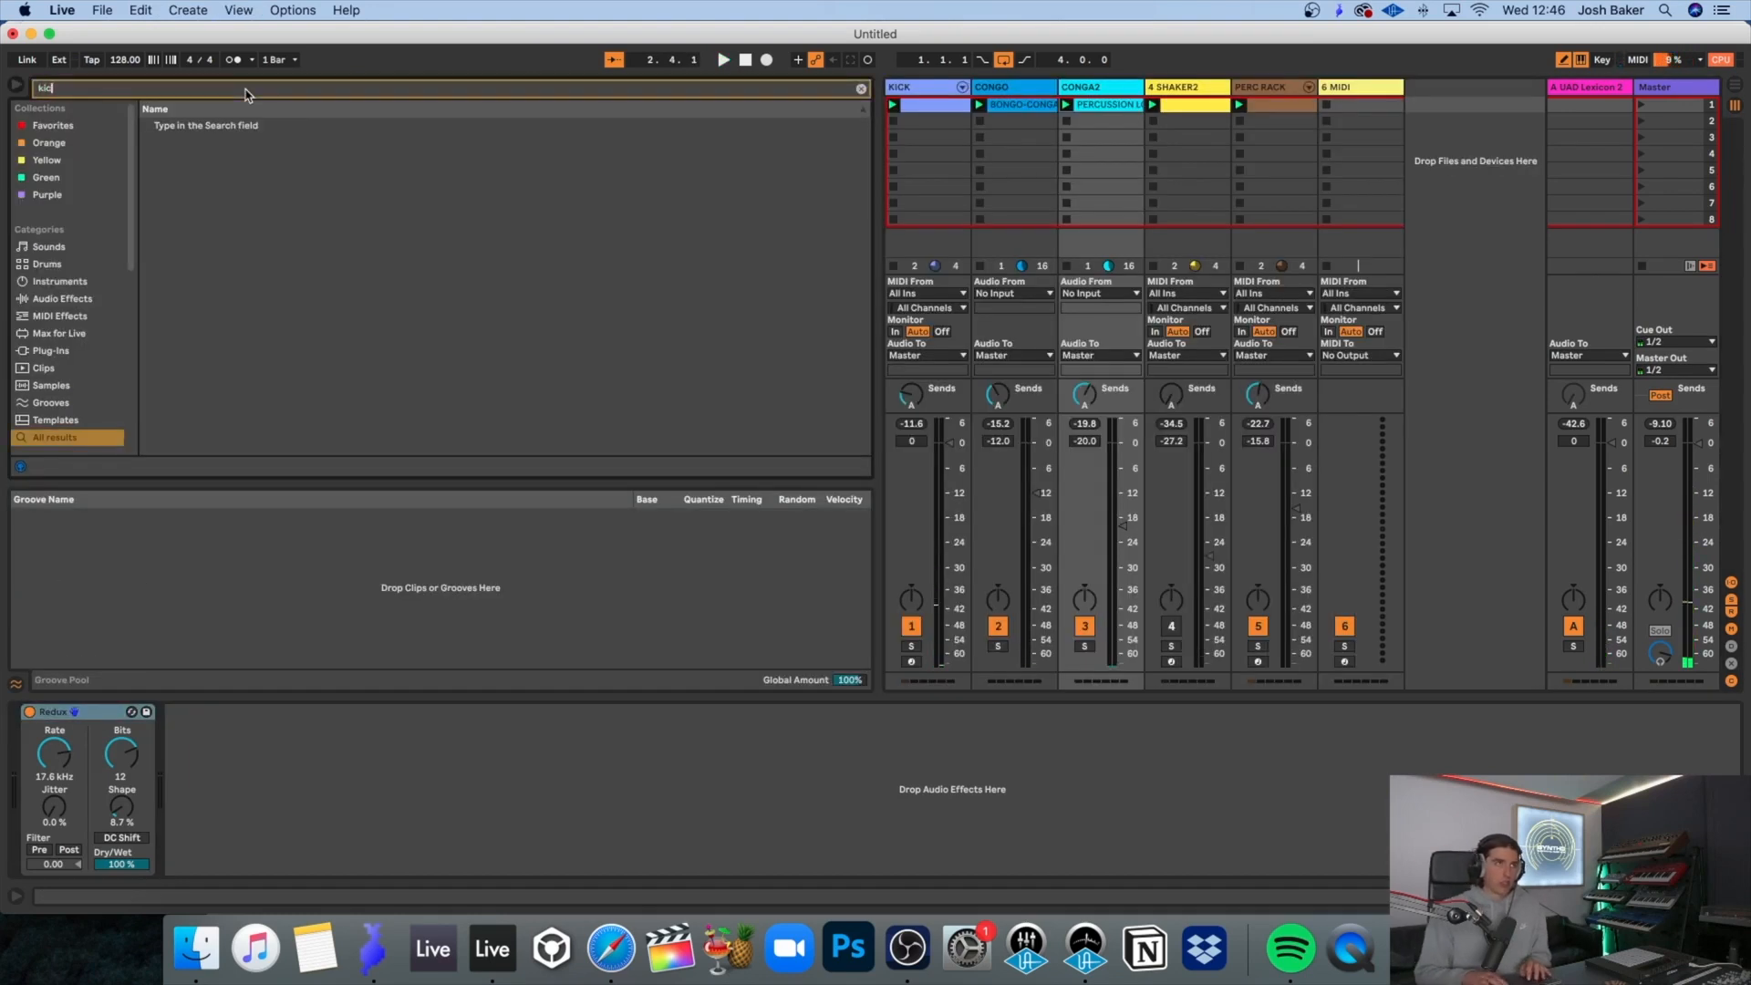
{"action": "type", "text": "kstart"}
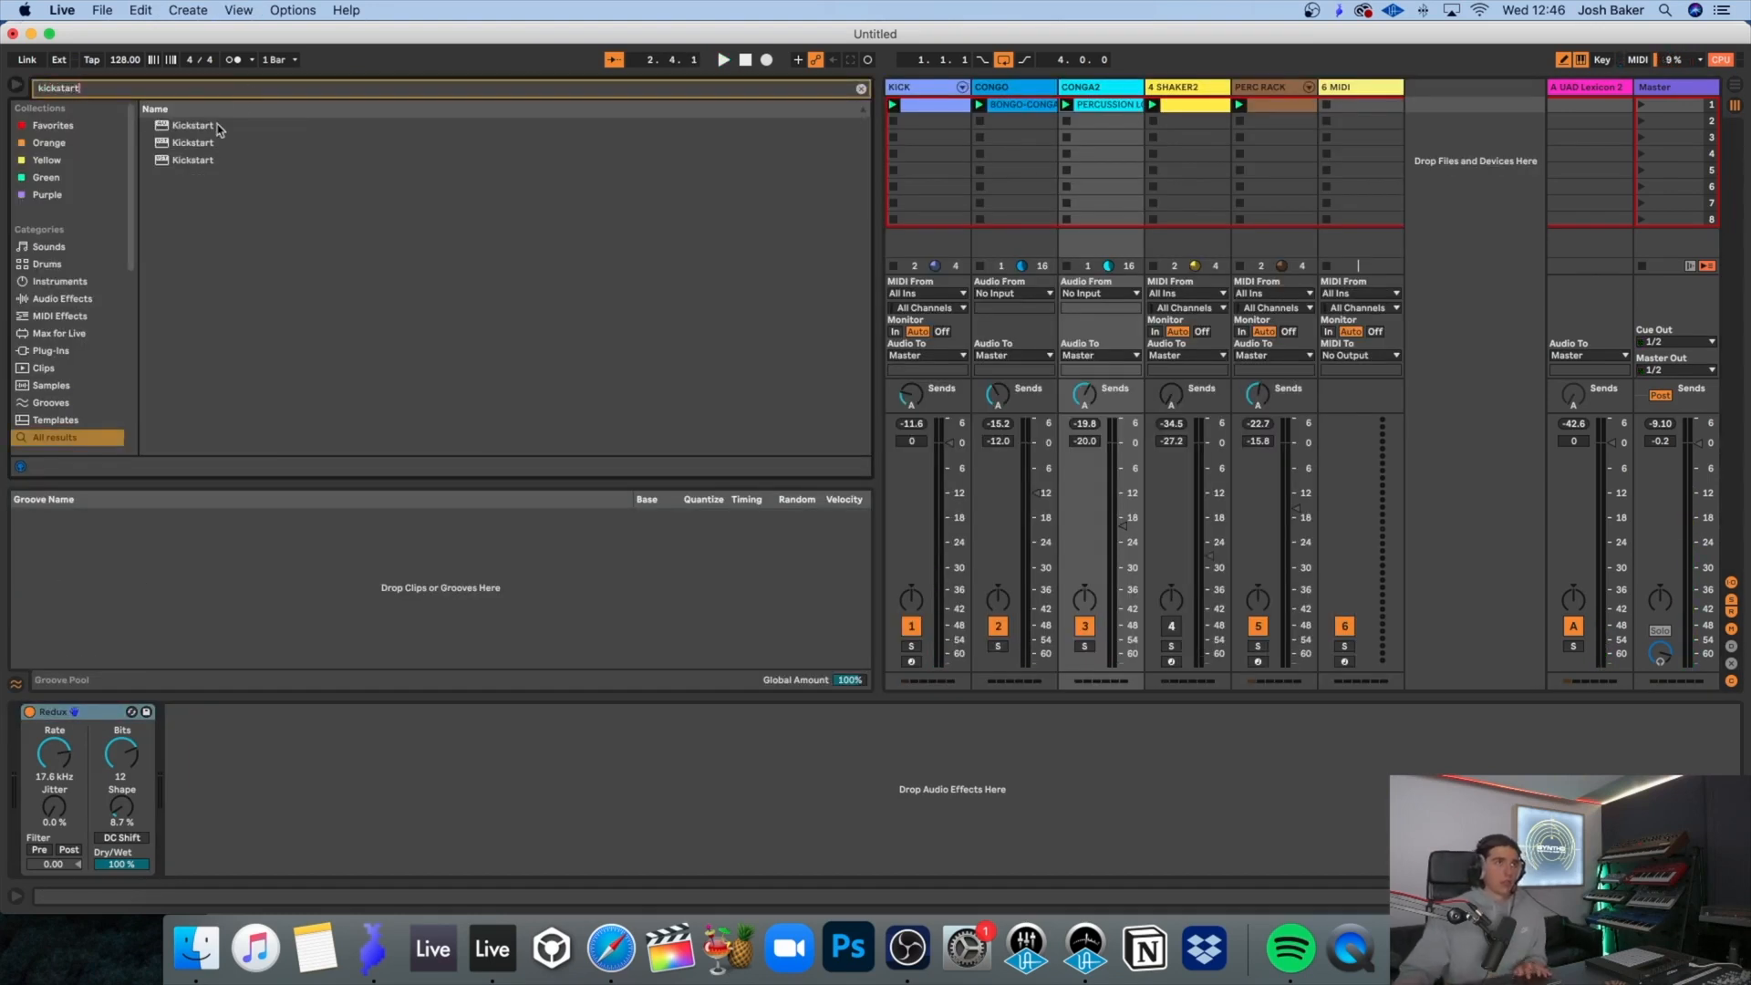
{"action": "double_click", "coordinate": [213, 166]}
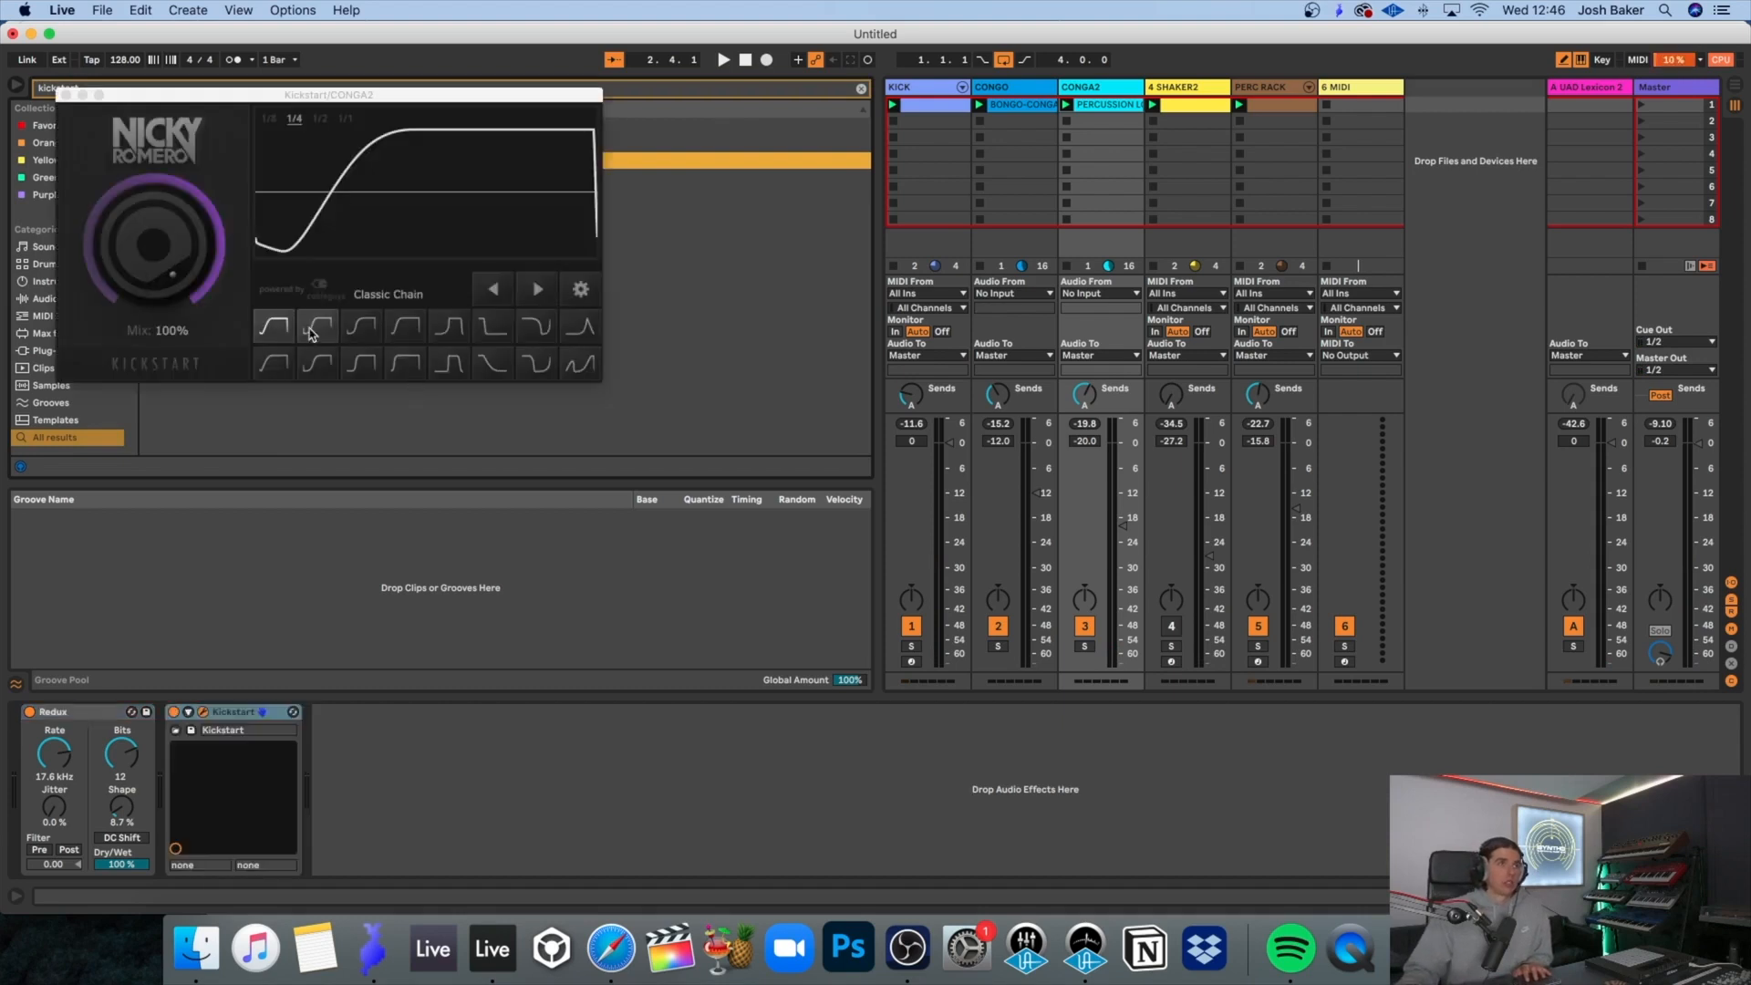
{"action": "left_click_drag", "start_coordinate": [166, 265], "coordinate": [165, 319]}
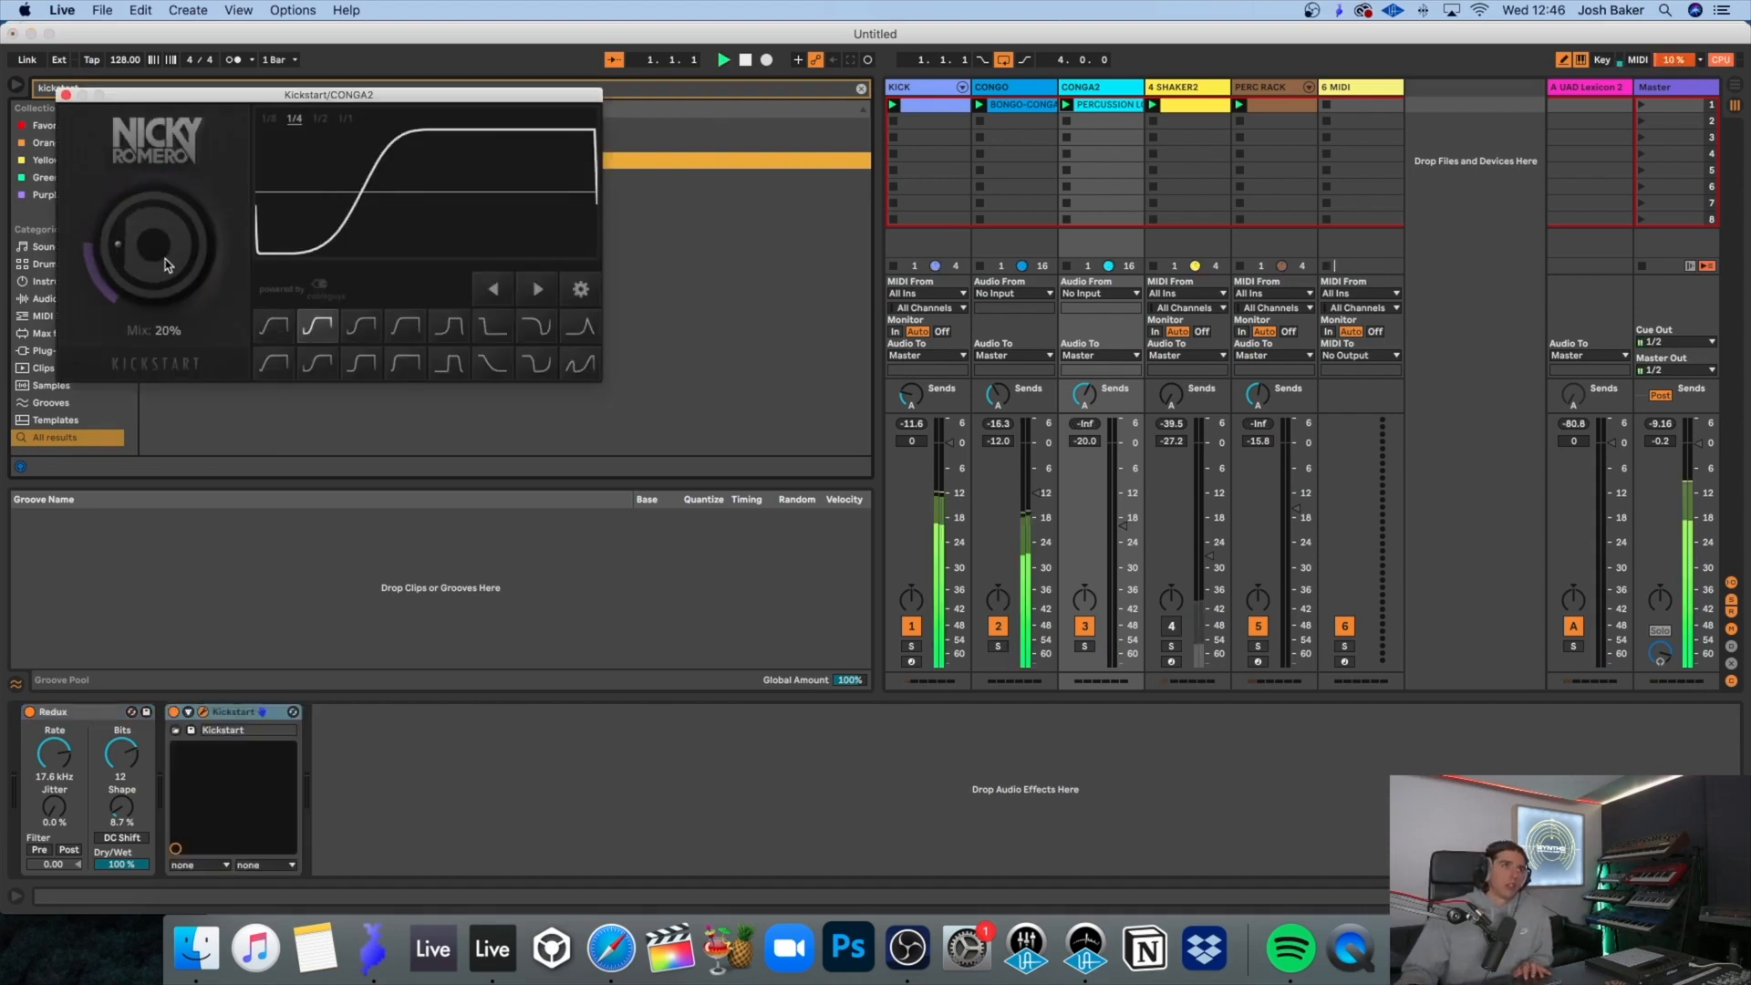
Step: Copy the Kickstart plug-in from CONGA2 onto the CONGO and PERC RACK tracks
{"action": "left_click", "coordinate": [233, 713]}
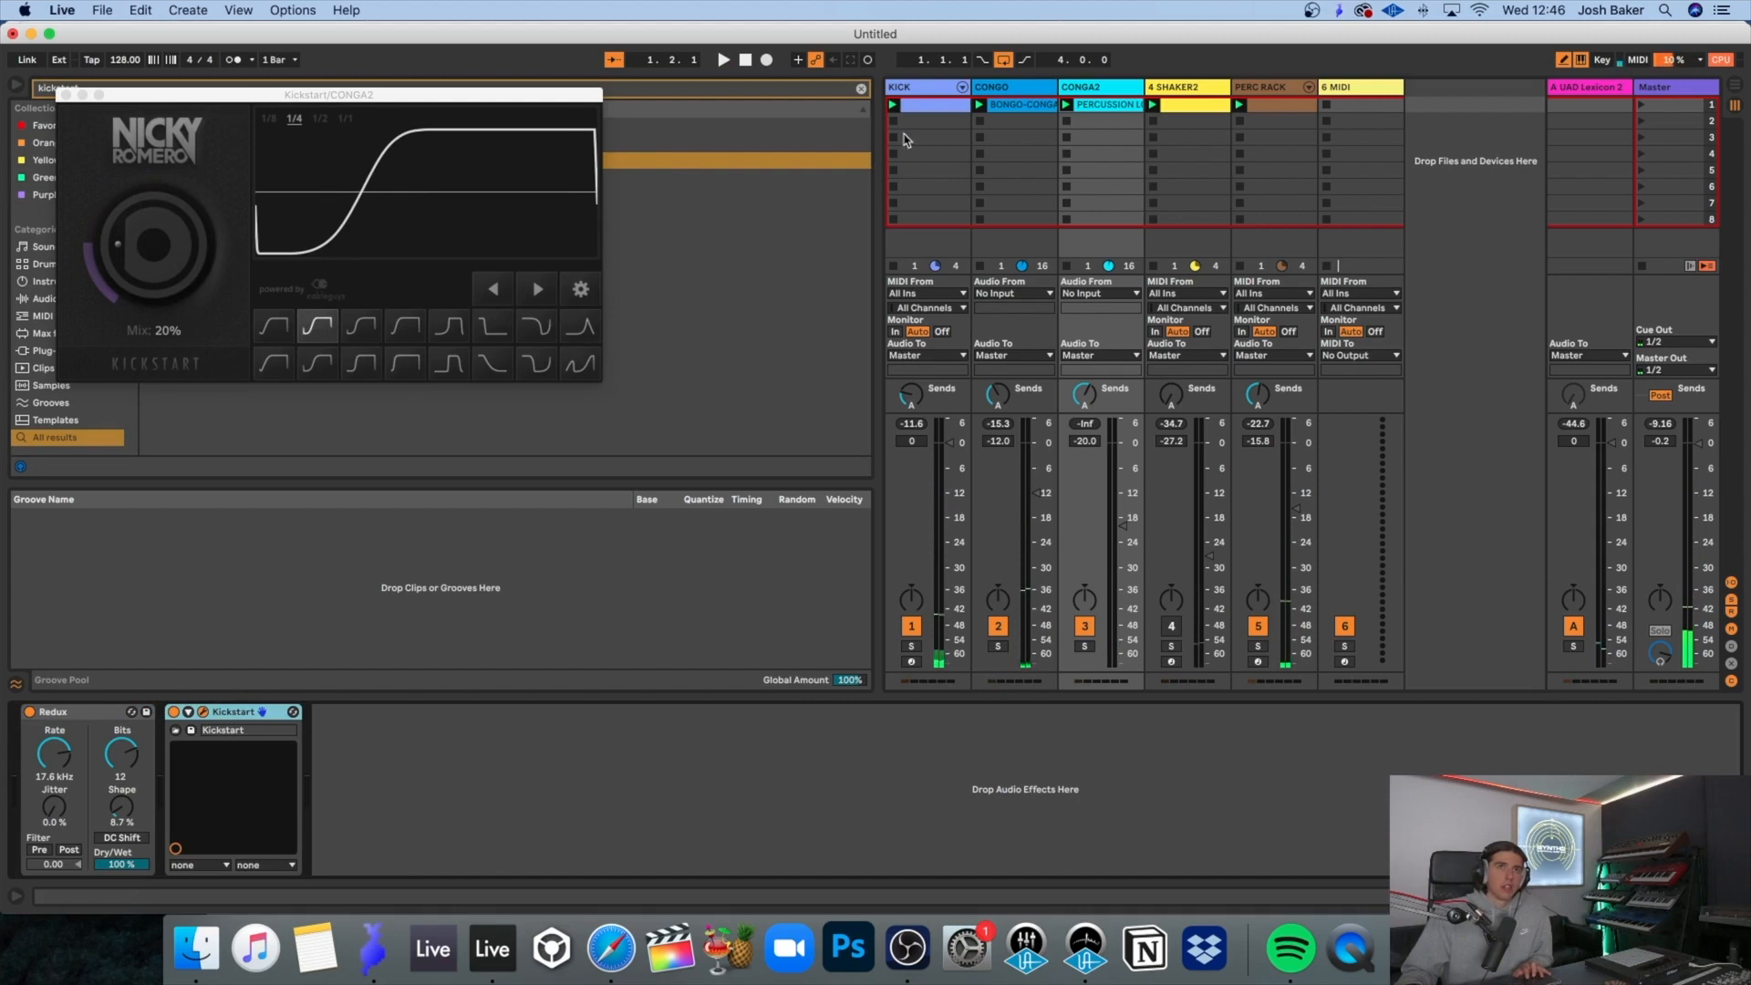
{"action": "left_click", "coordinate": [1026, 86]}
{"action": "key", "text": "space"}
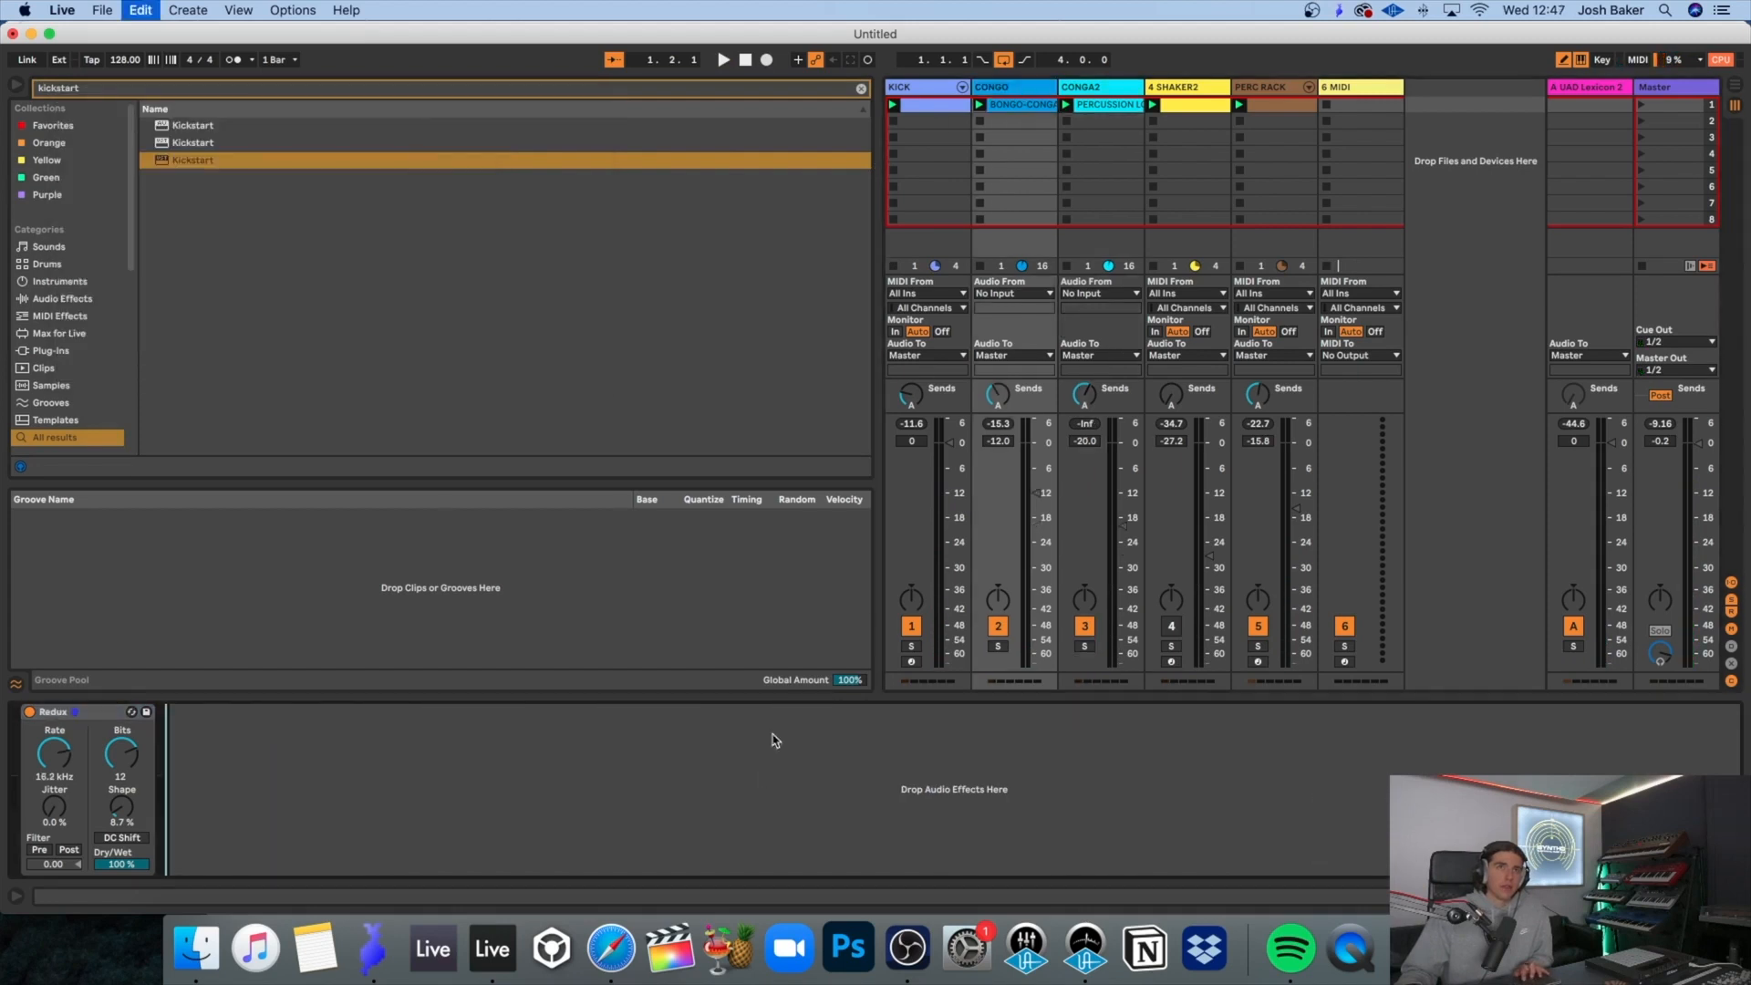
{"action": "key", "text": "Return"}
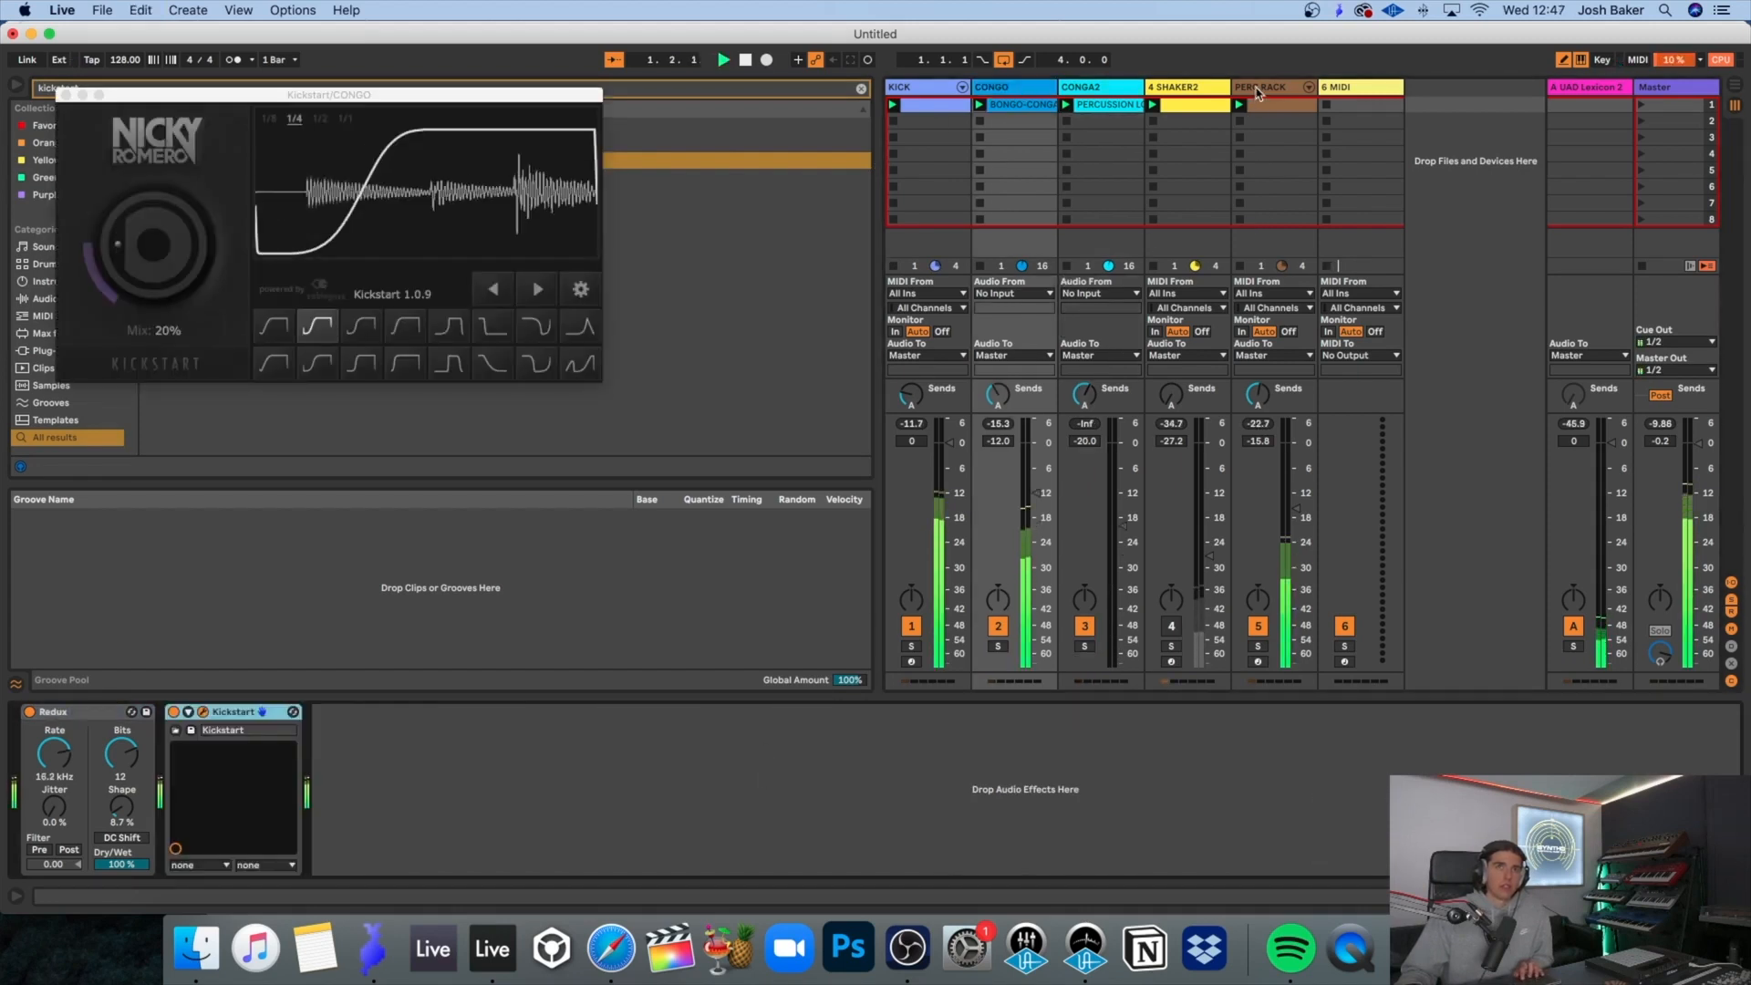
{"action": "left_click", "coordinate": [1257, 94]}
{"action": "left_click_drag", "start_coordinate": [1198, 804], "coordinate": [1199, 804]}
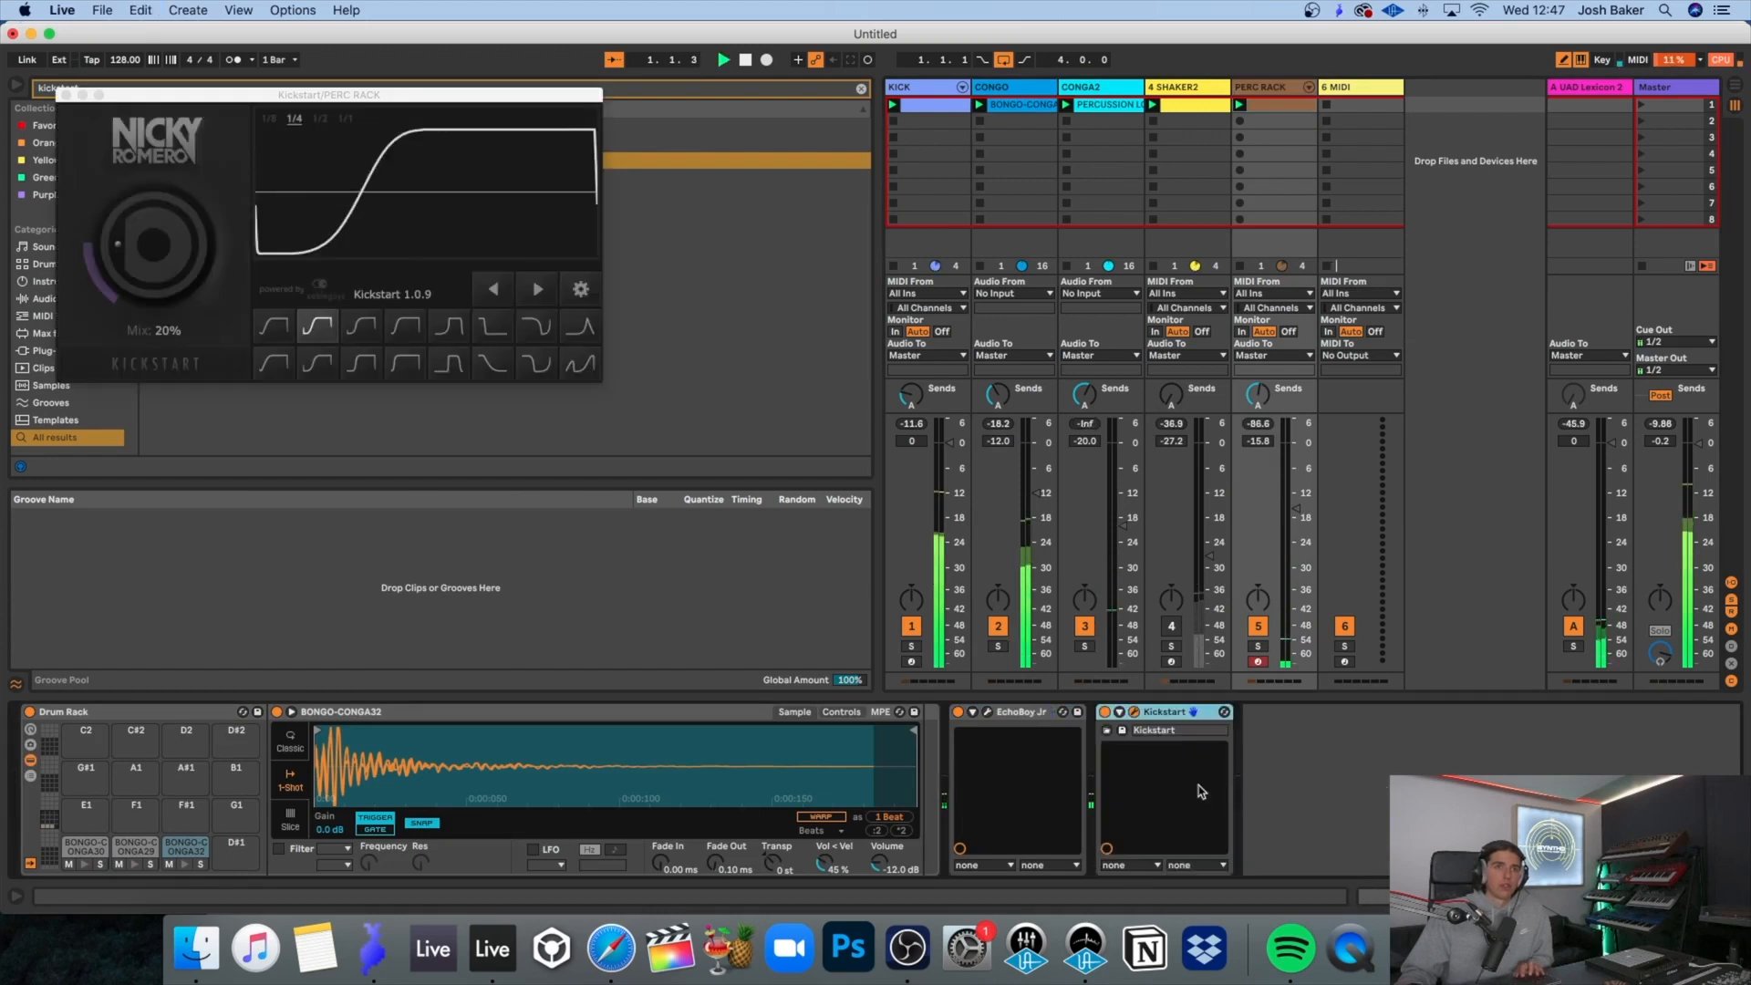
Step: Close the Kickstart windows, hide the browser and bring up the CONGA2 track's device chain
{"action": "left_click", "coordinate": [66, 94]}
{"action": "left_click", "coordinate": [16, 85]}
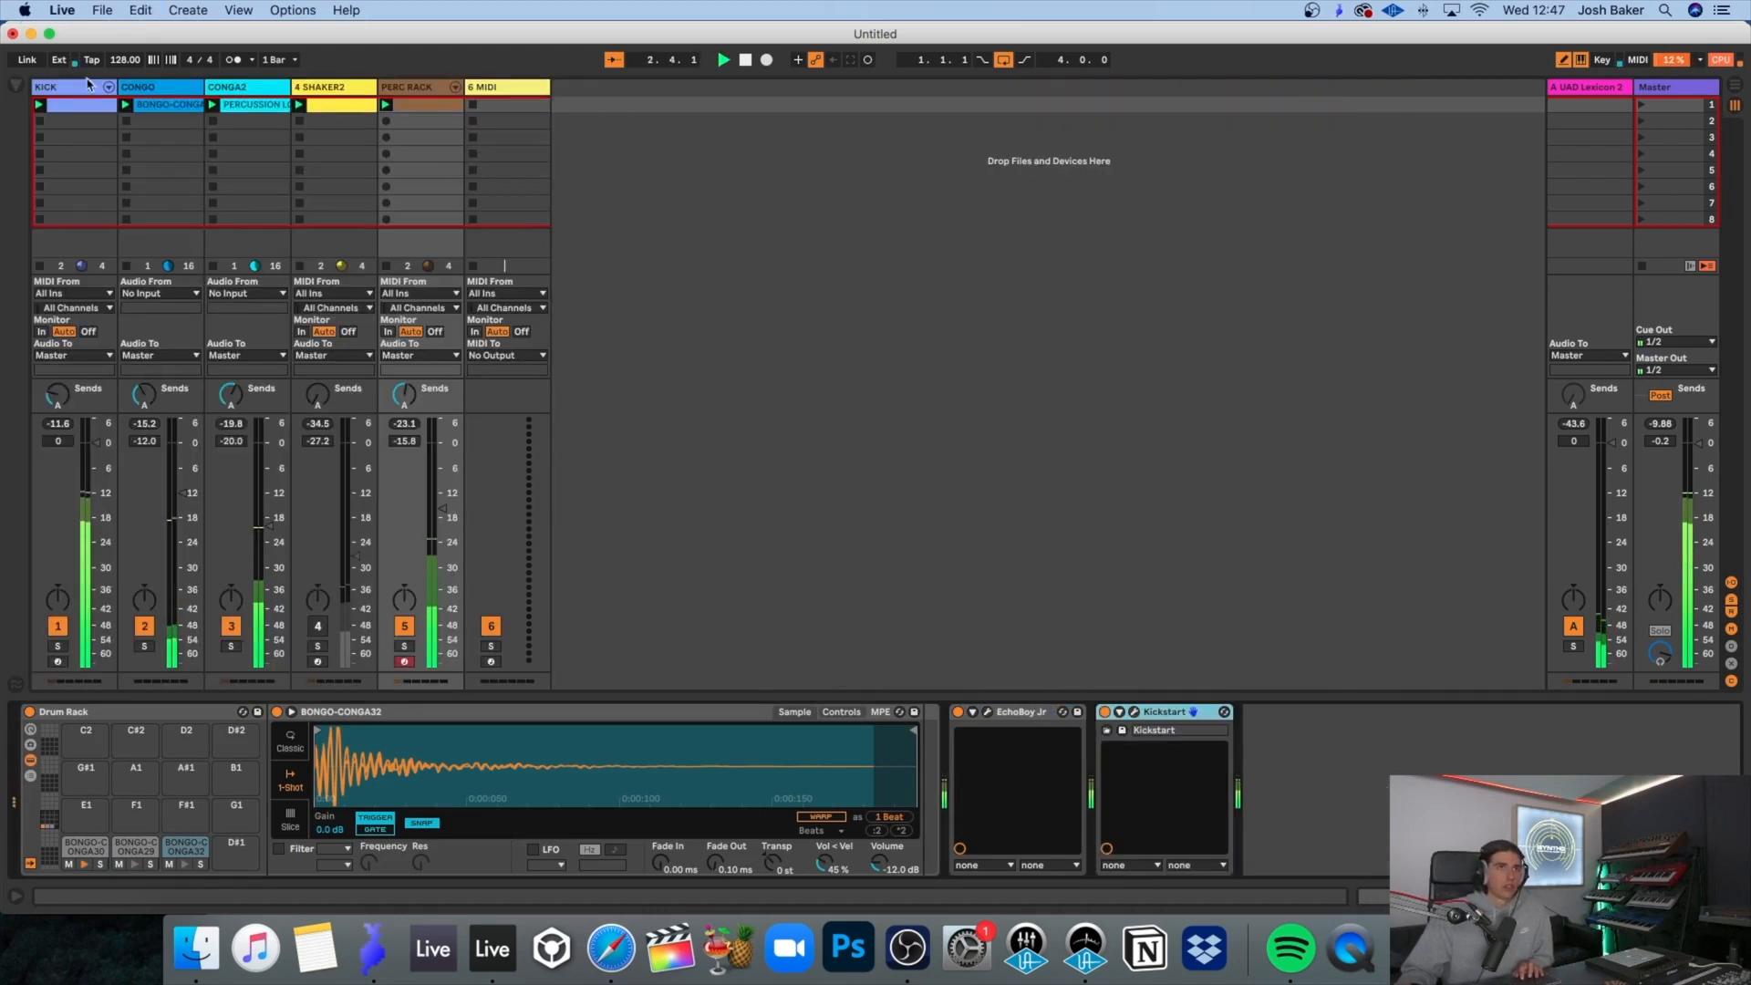
{"action": "double_click", "coordinate": [432, 111]}
{"action": "left_click", "coordinate": [240, 111]}
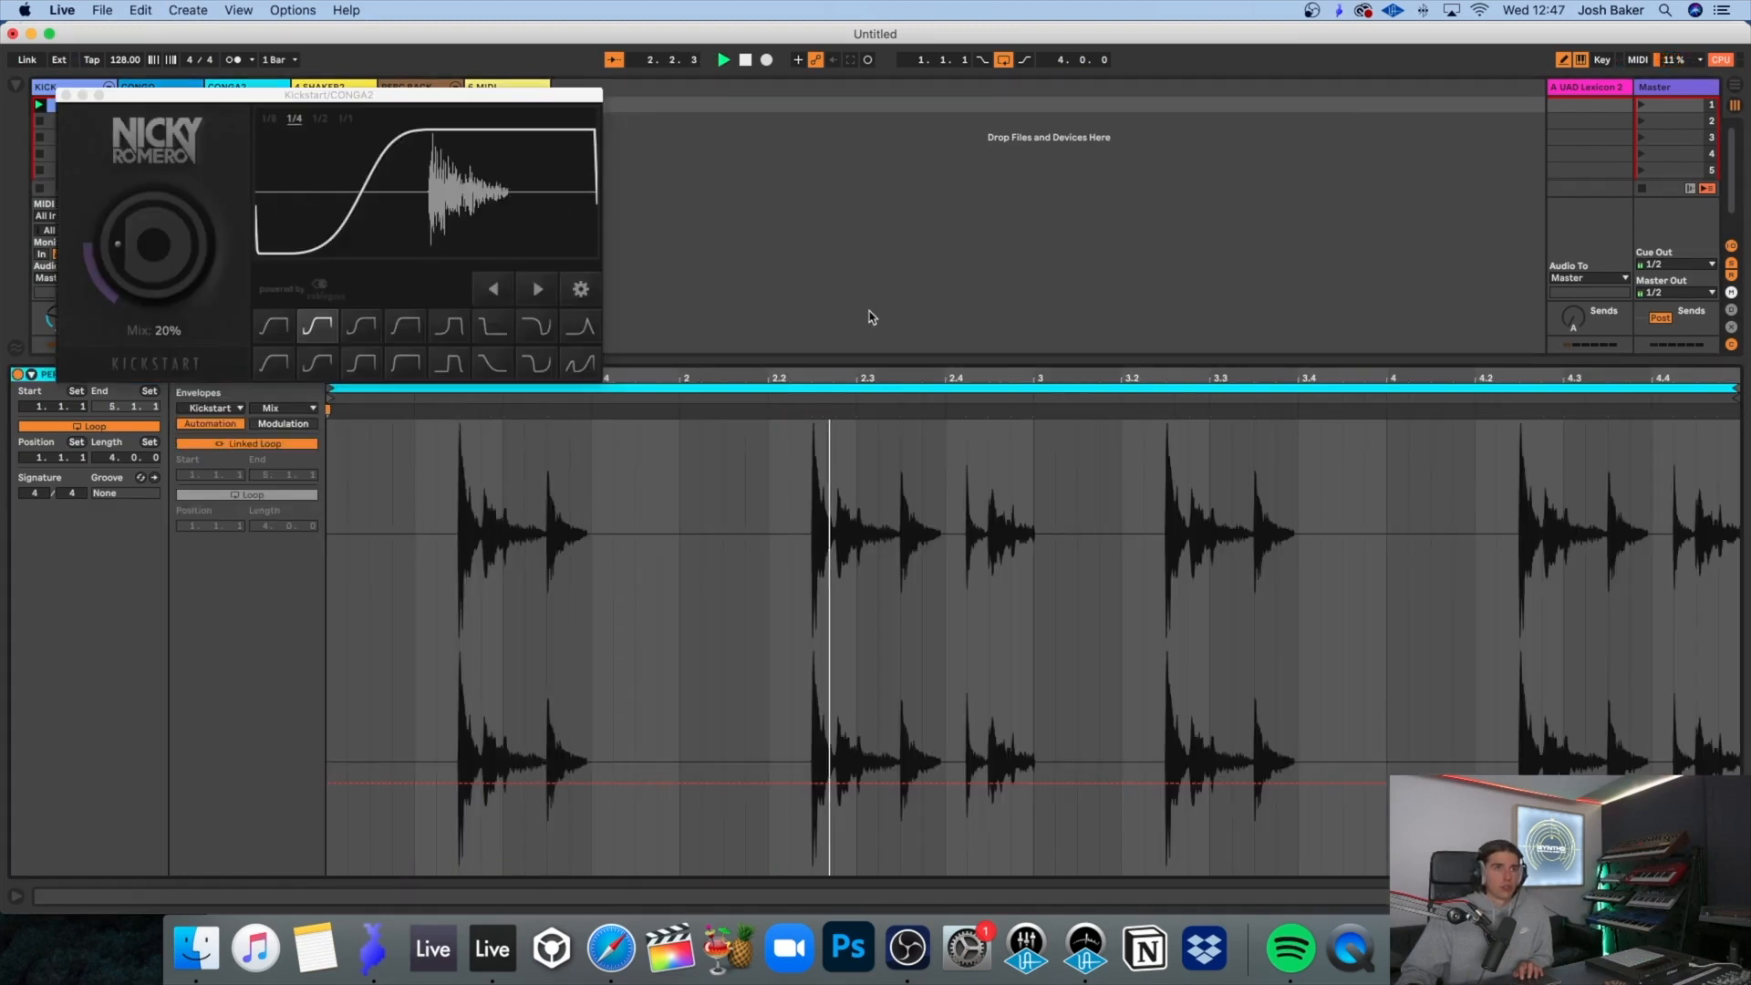
{"action": "left_click", "coordinate": [65, 95]}
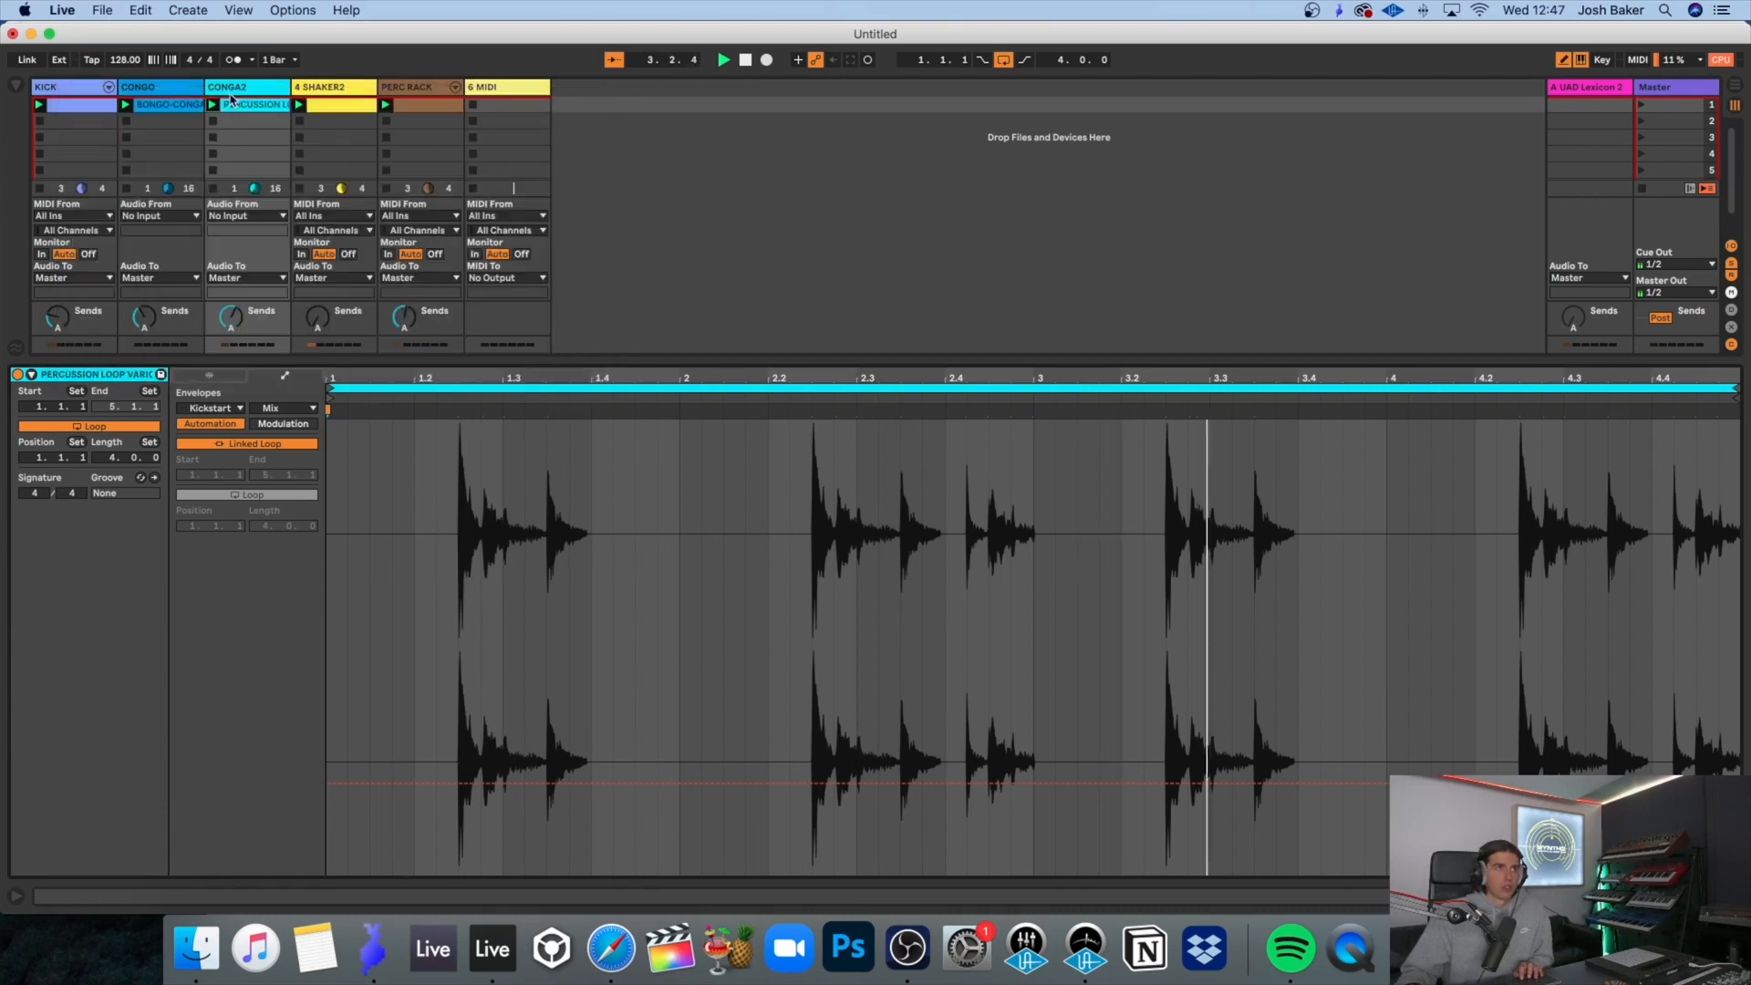
{"action": "key", "text": "shift+Tab"}
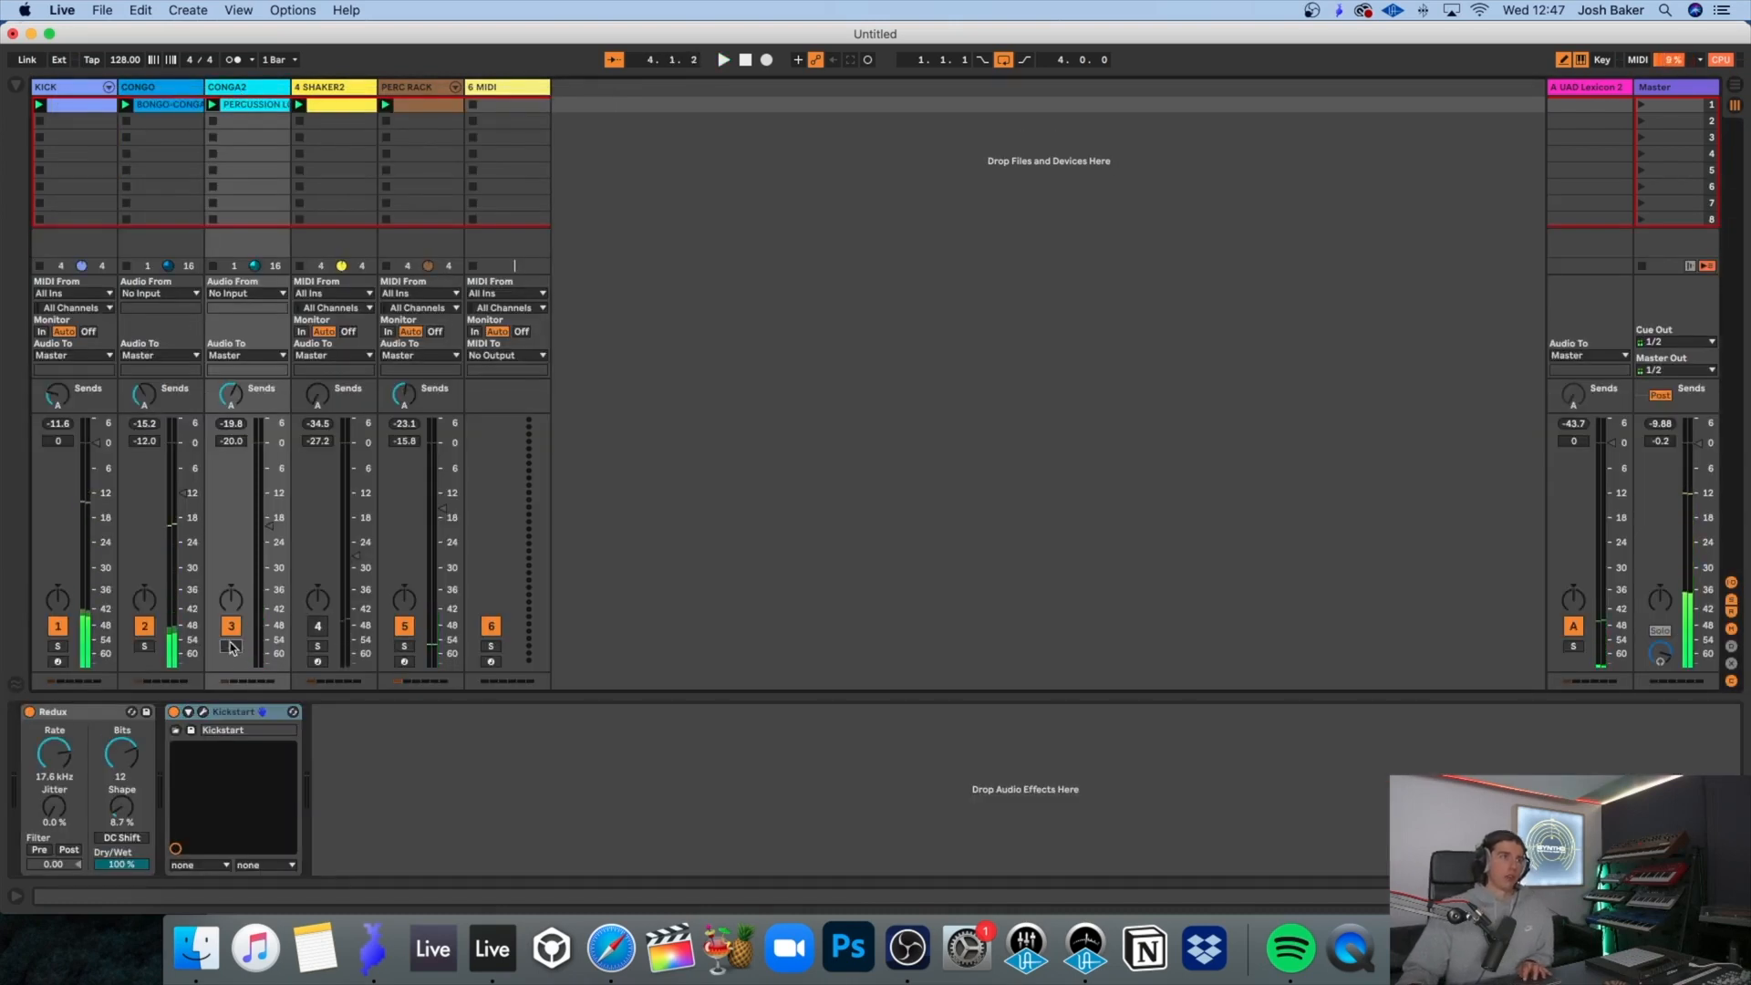
Step: Add an Auto Filter after Kickstart on CONGA2 with a 6.70 kHz cutoff and LFO amount 7.62, auditioning it soloed
{"action": "key", "text": "super+alt+b"}
{"action": "key", "text": "super+f"}
{"action": "type", "text": "auto fi"}
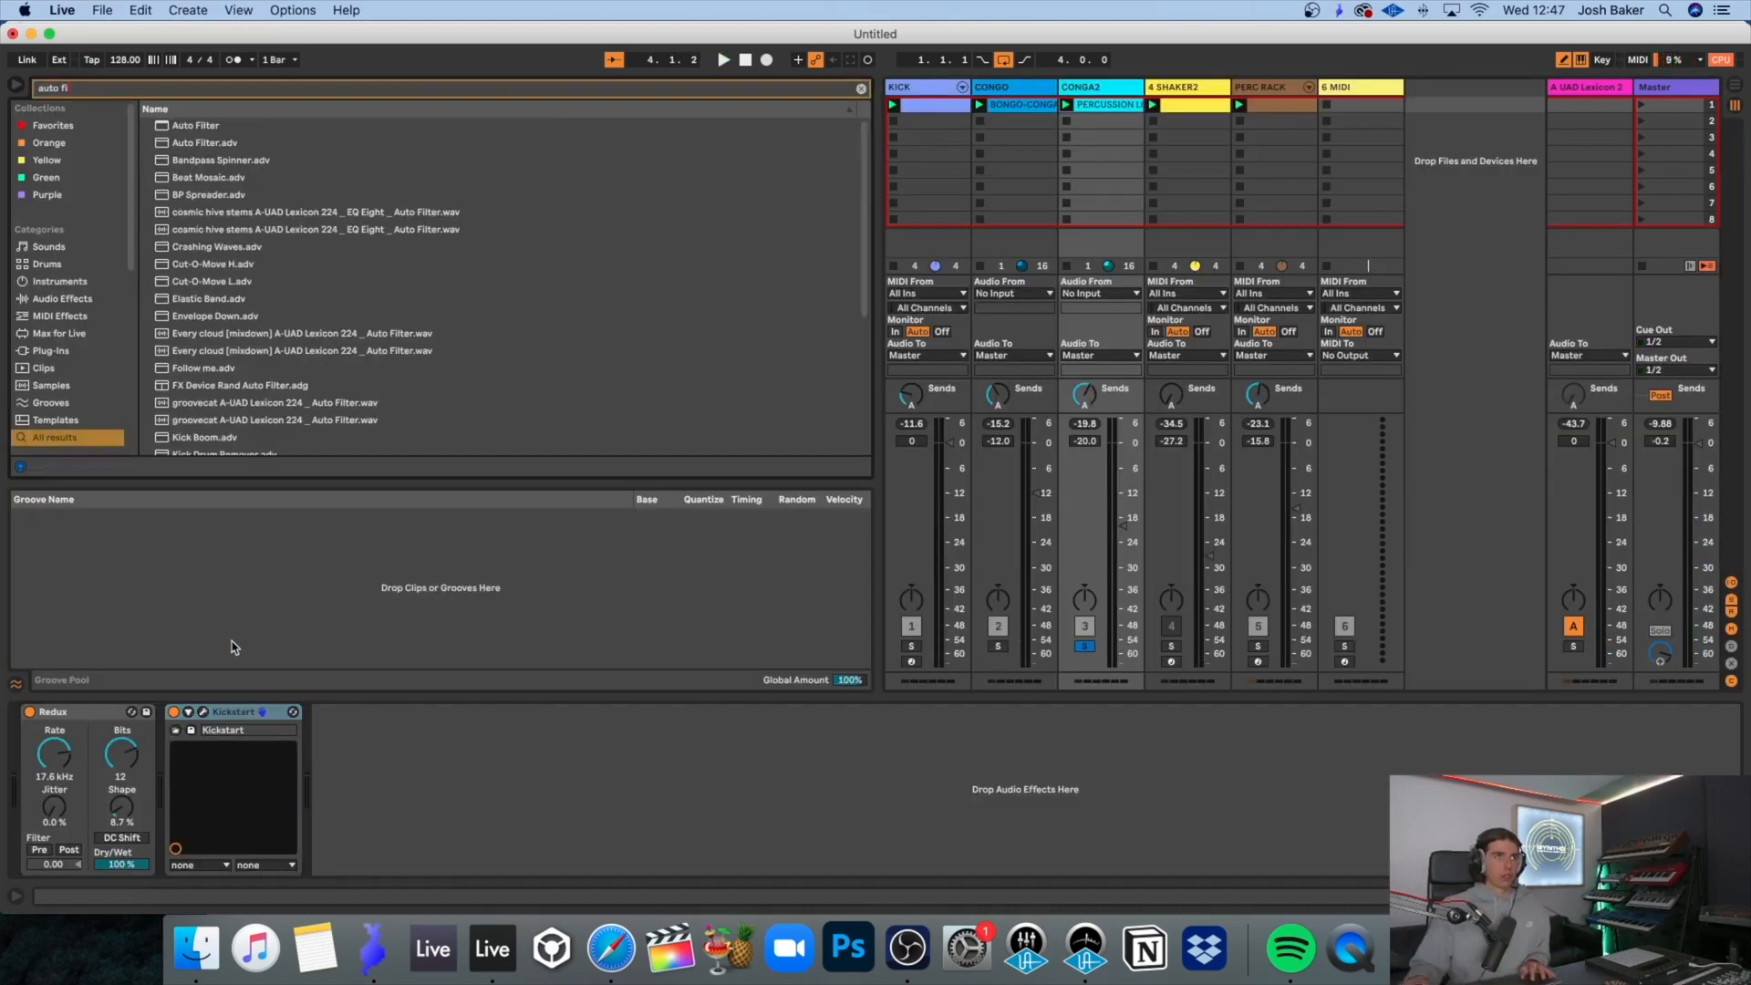
{"action": "left_click_drag", "start_coordinate": [200, 126], "coordinate": [579, 814]}
{"action": "key", "text": "space"}
{"action": "left_click_drag", "start_coordinate": [624, 758], "coordinate": [626, 780]}
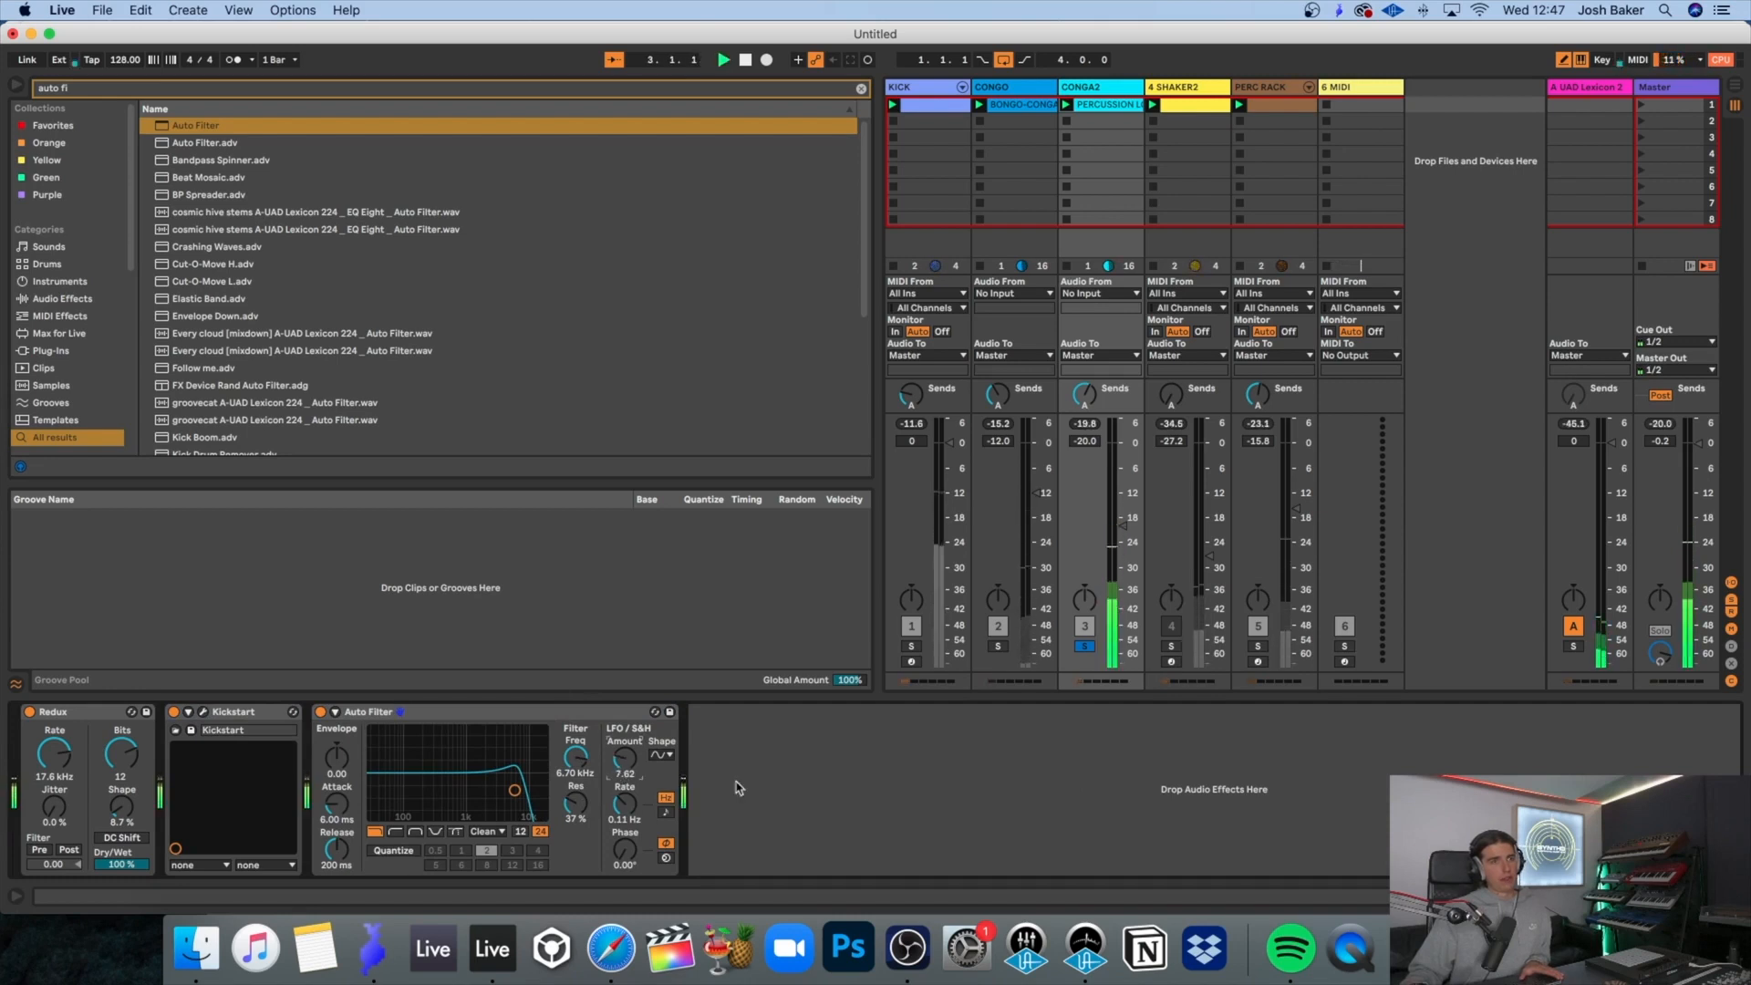
{"action": "left_click", "coordinate": [1084, 647]}
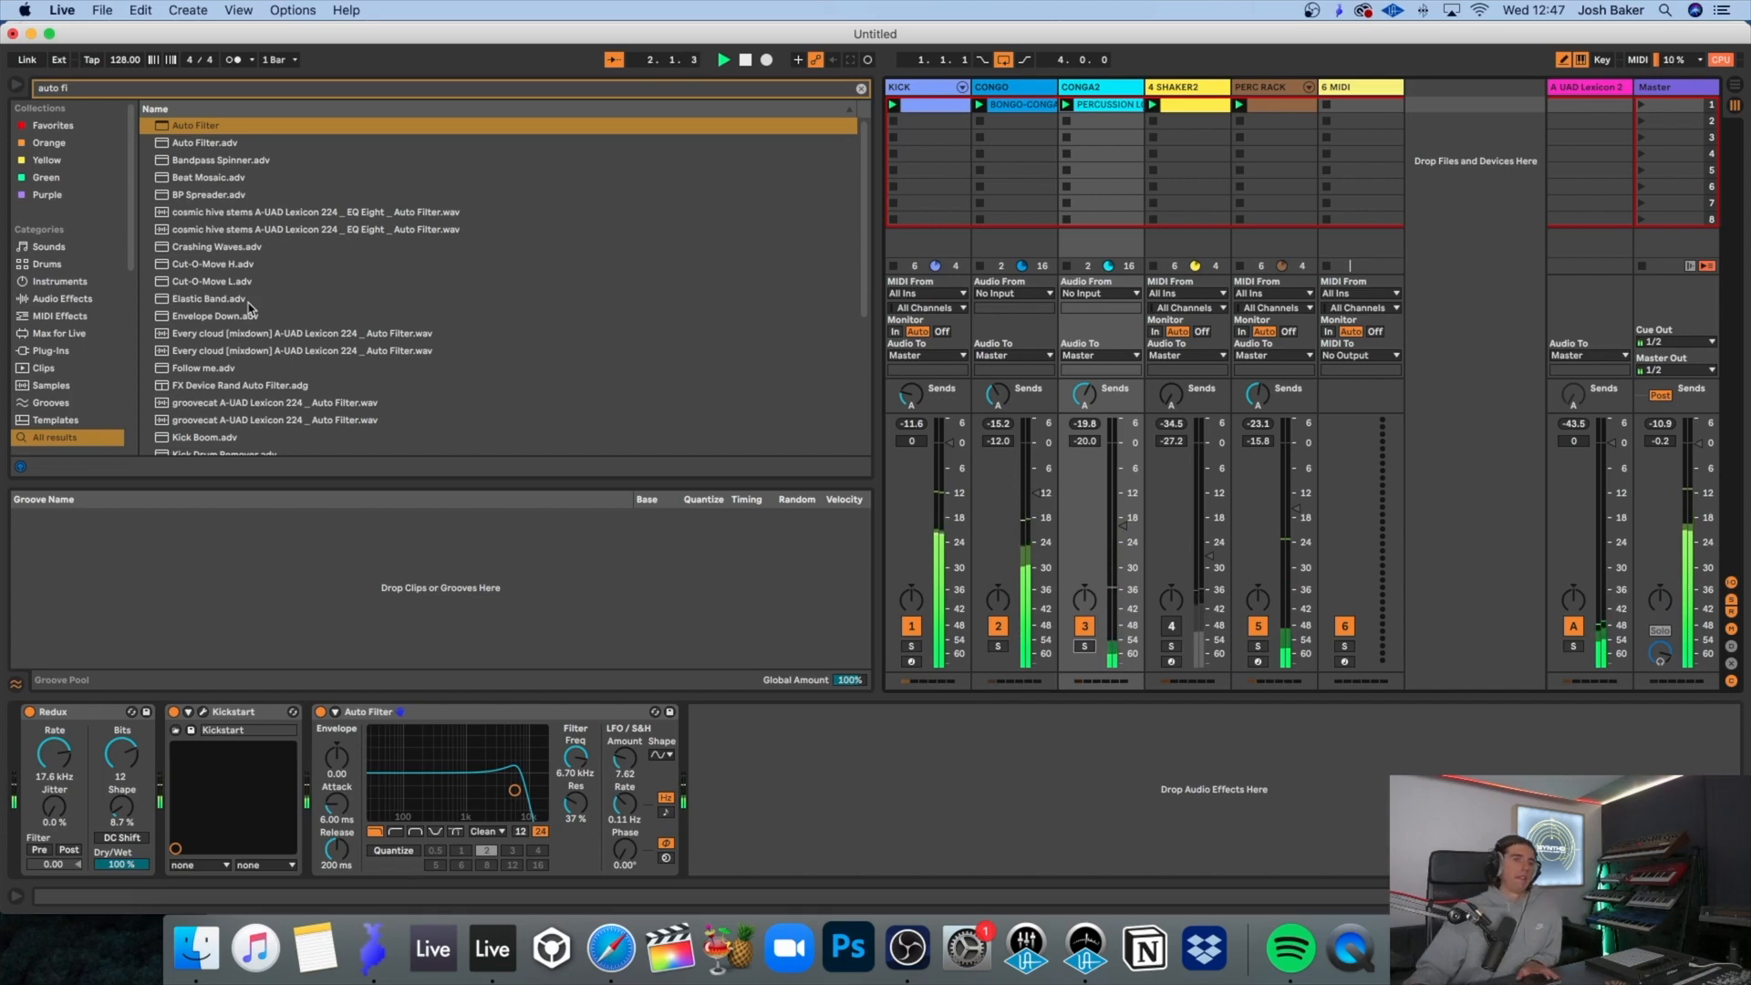
Step: Select the 6 MIDI track, open the Samples folder in the browser, clear the search and stop playback
{"action": "left_click", "coordinate": [16, 83]}
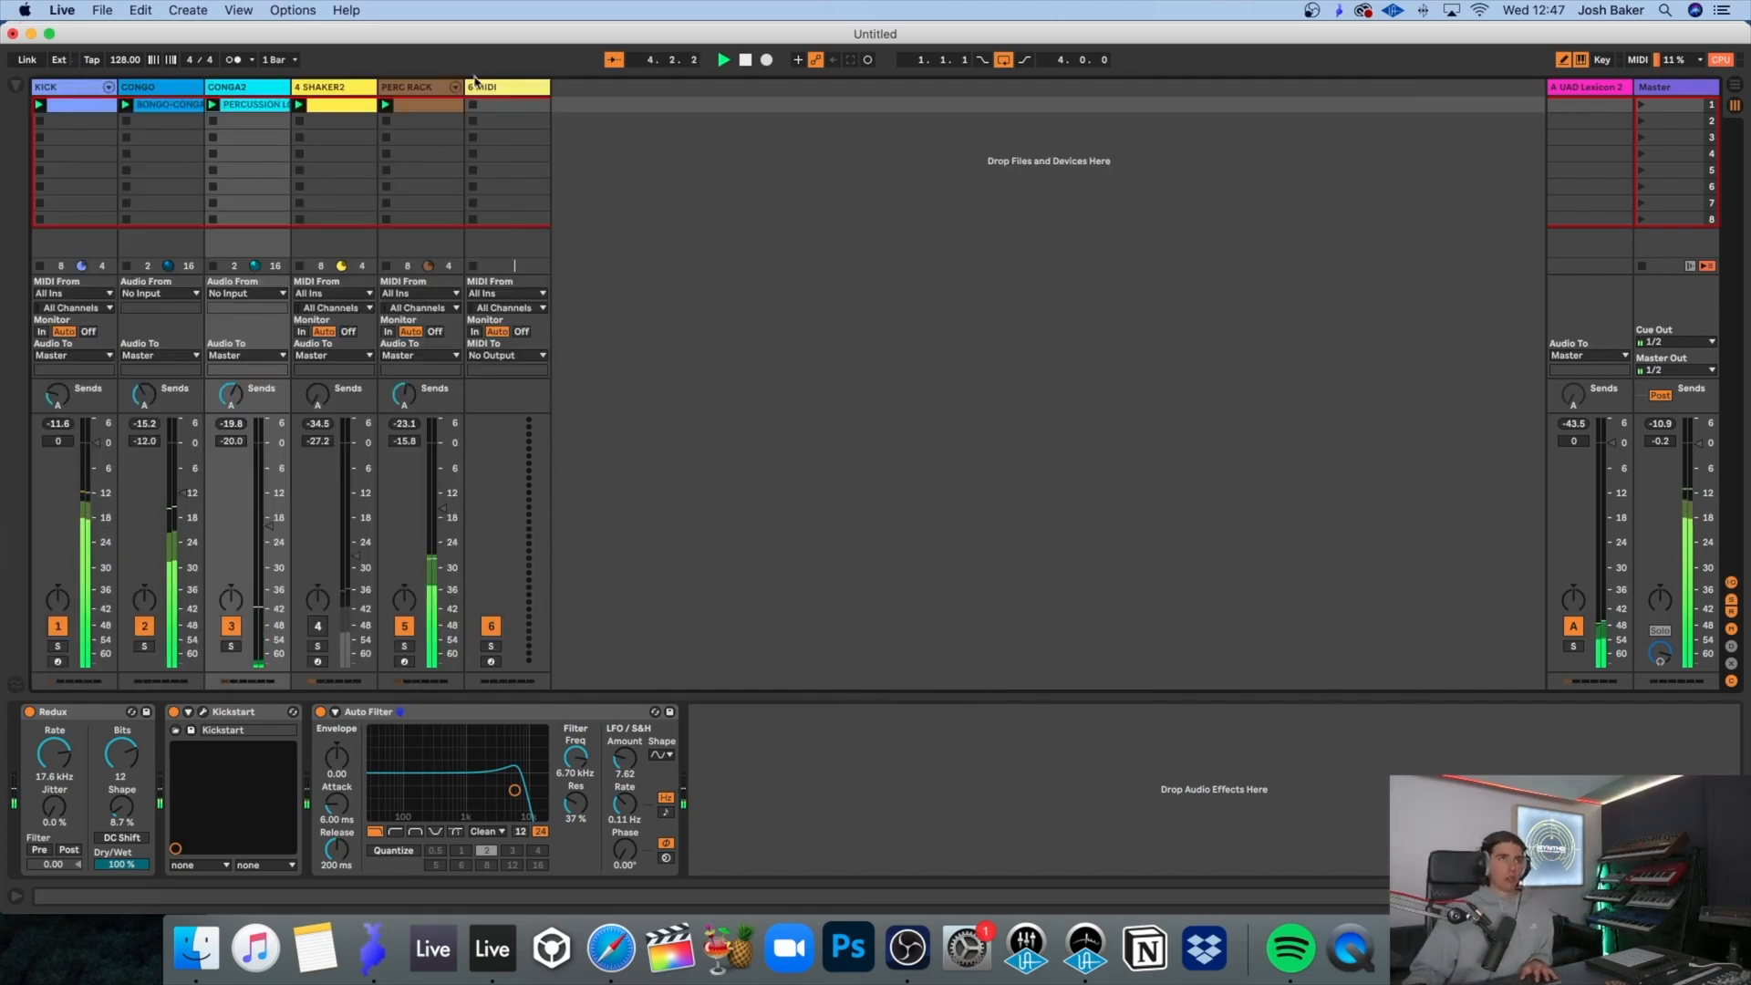
{"action": "left_click", "coordinate": [505, 95]}
{"action": "left_click", "coordinate": [16, 88]}
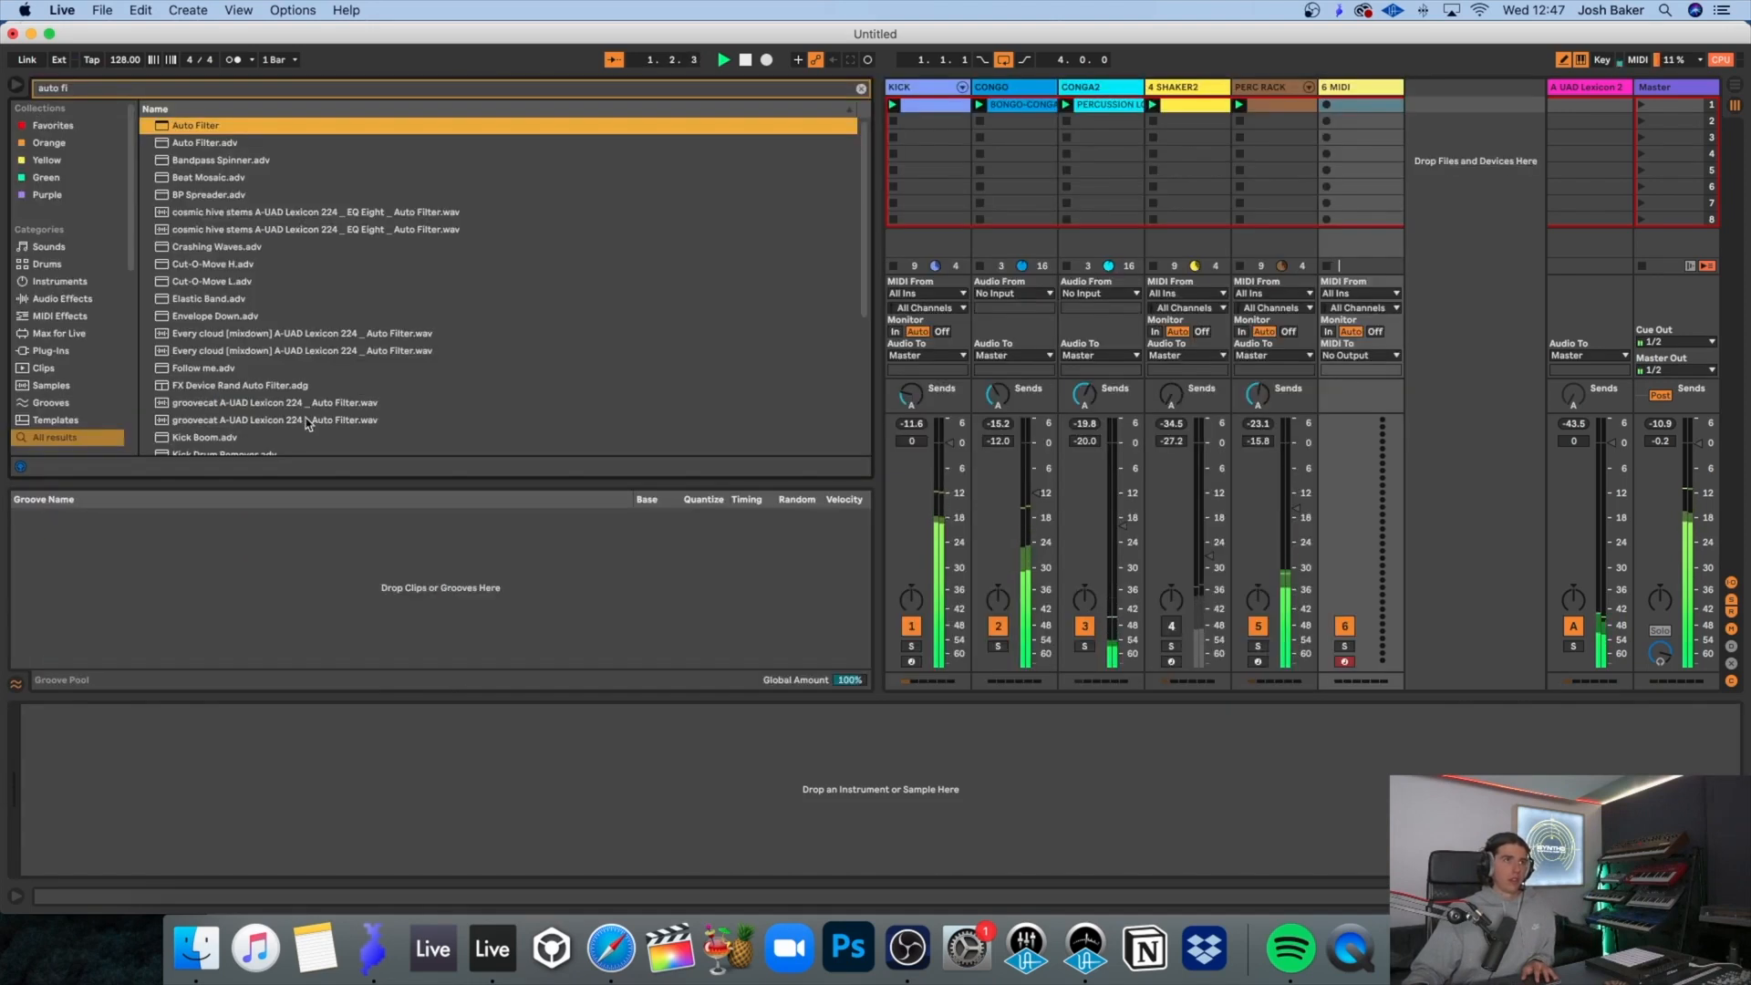
{"action": "scroll", "coordinate": [44, 324], "scroll_direction": "down", "scroll_amount": 5}
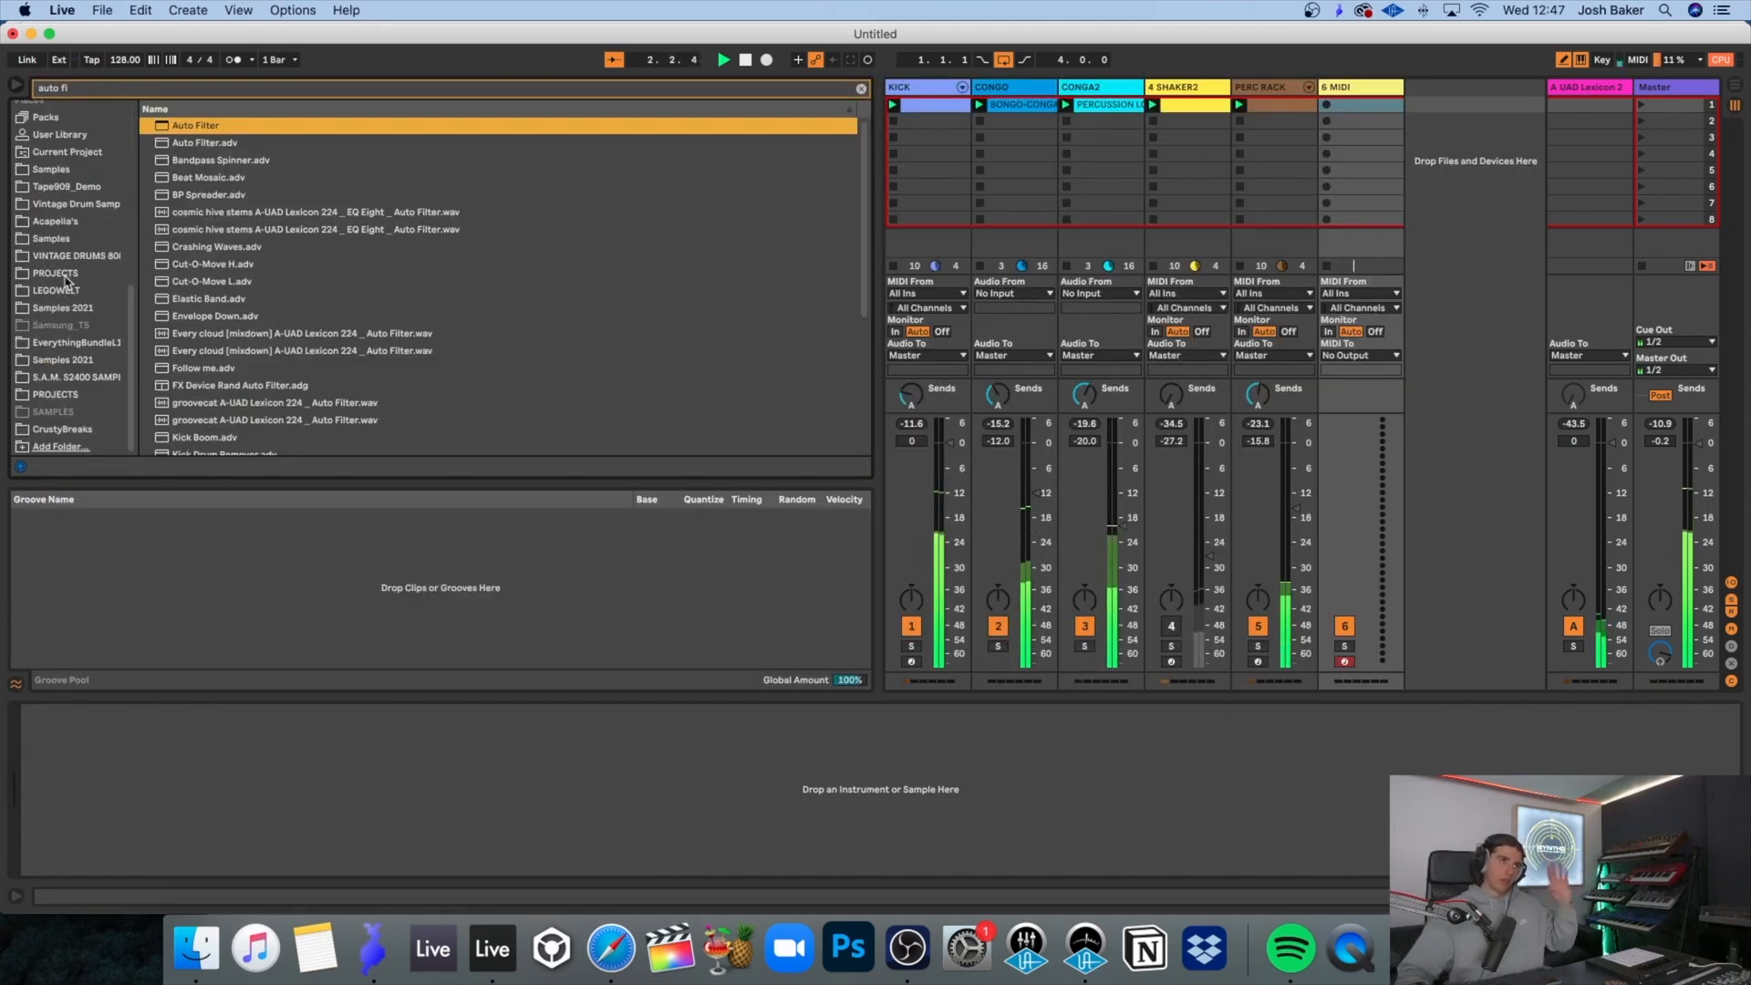
{"action": "left_click", "coordinate": [80, 238]}
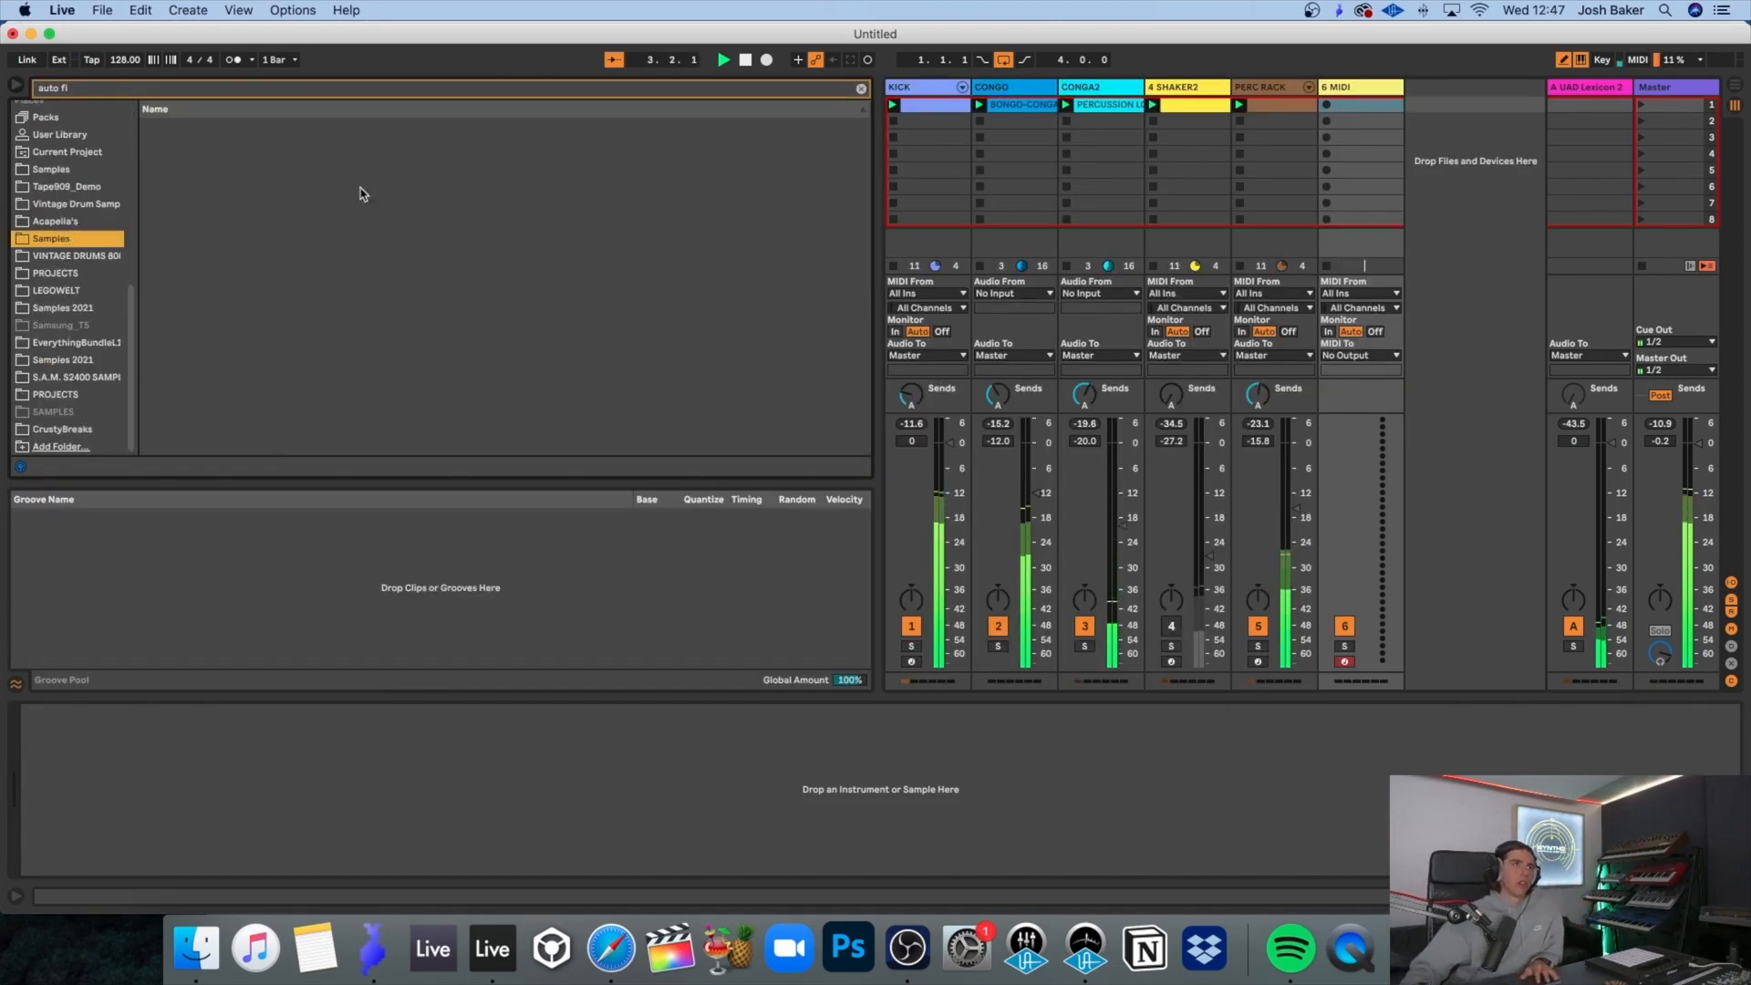
{"action": "left_click", "coordinate": [861, 89]}
{"action": "left_click", "coordinate": [1037, 105]}
{"action": "key", "text": "super+b"}
{"action": "key", "text": "space"}
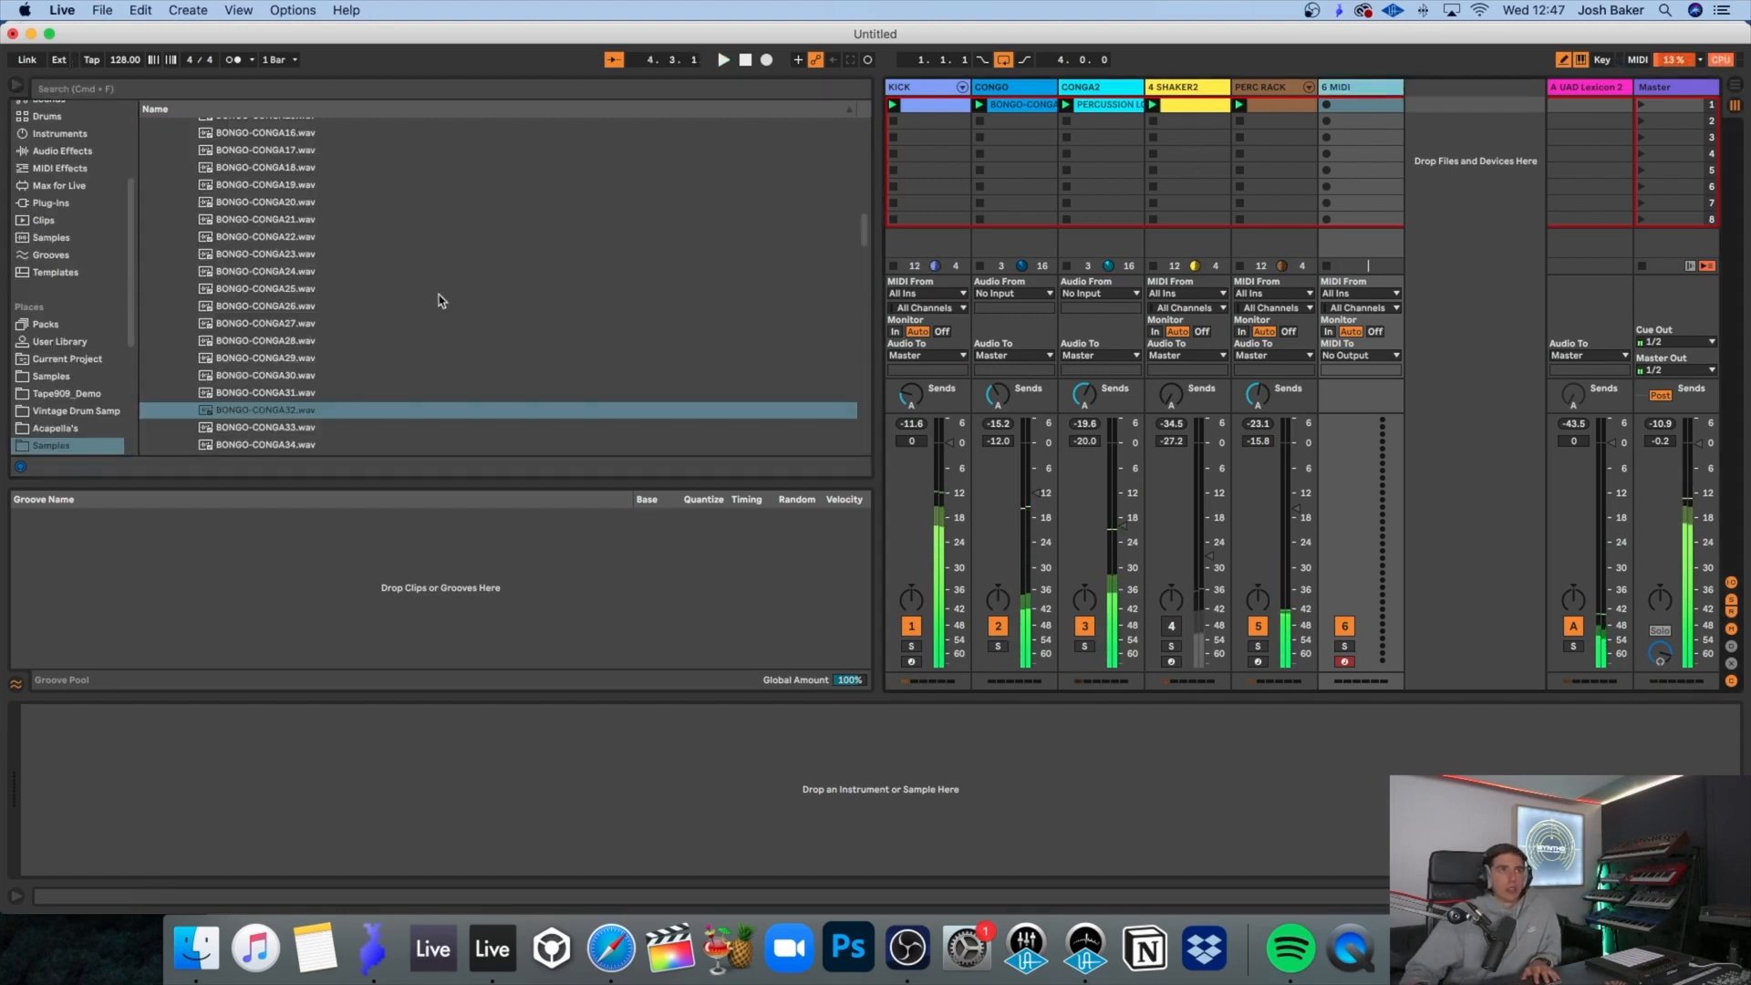
Step: Audition closed hats in the Thomas Penton hihats folder, load HIHAT2(CLSD).wav onto the 6 MIDI track and set its volume to -11.6 dB
{"action": "scroll", "coordinate": [433, 287], "scroll_direction": "up", "scroll_amount": 10}
{"action": "left_click", "coordinate": [179, 299]}
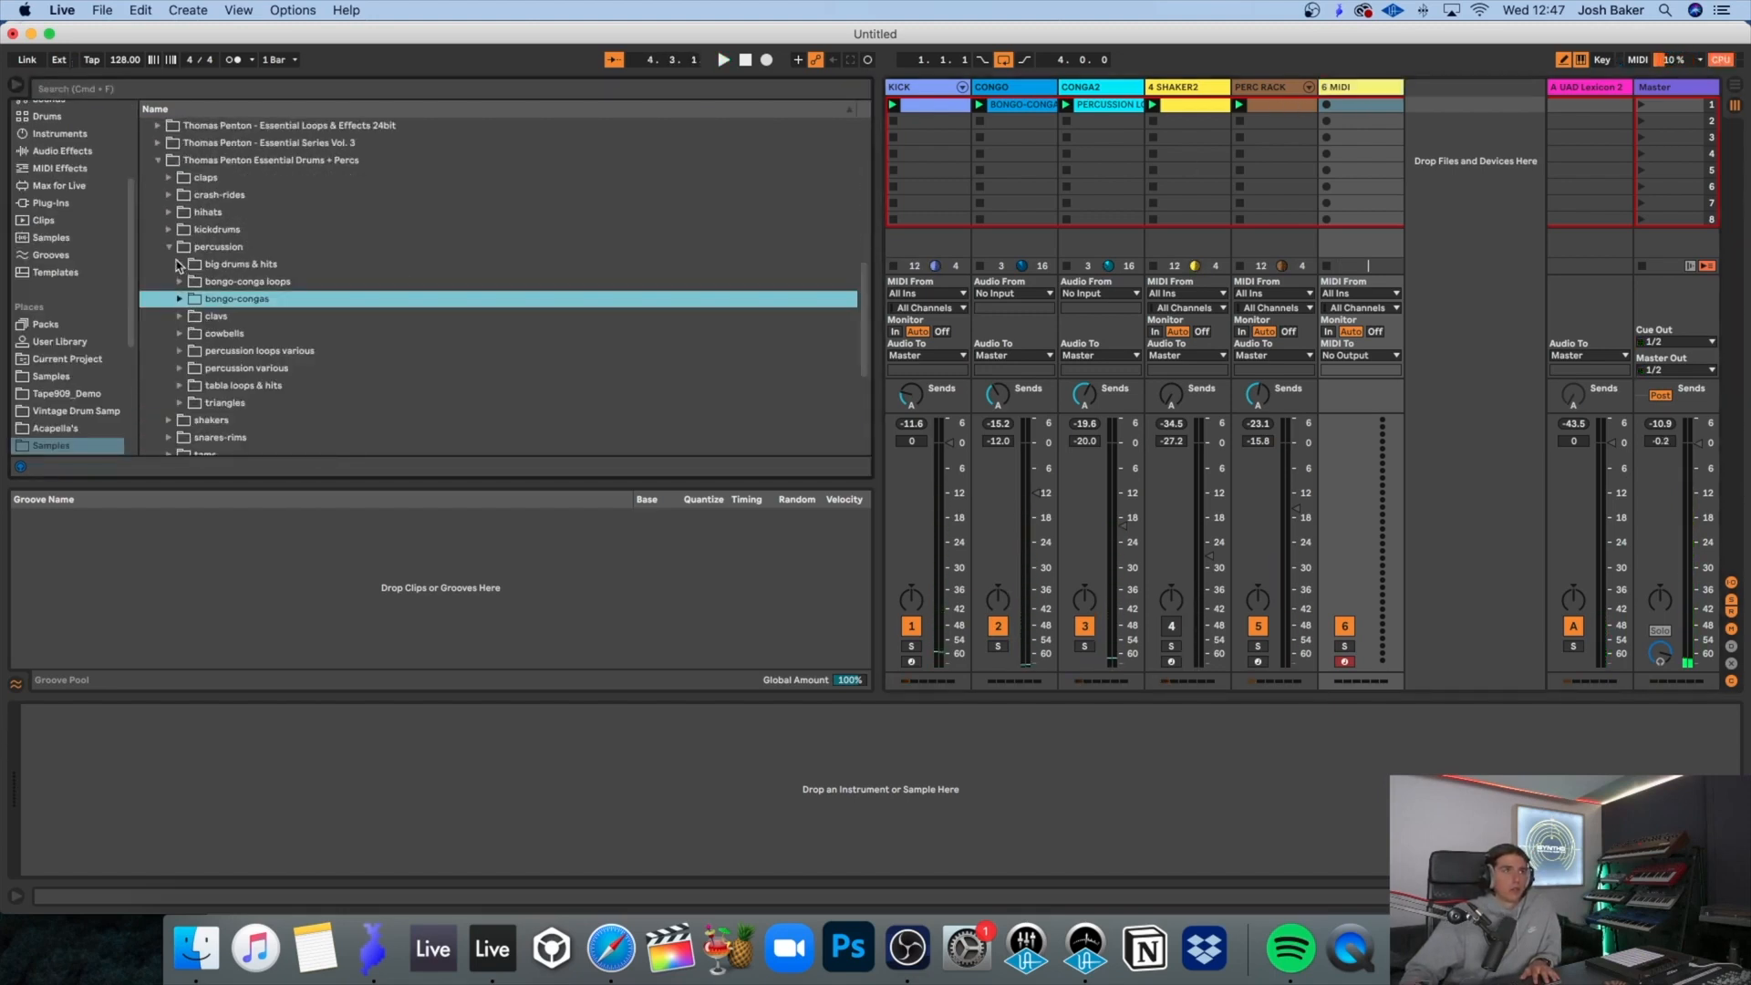
{"action": "left_click", "coordinate": [171, 215]}
{"action": "left_click", "coordinate": [211, 247]}
{"action": "left_click", "coordinate": [242, 316]}
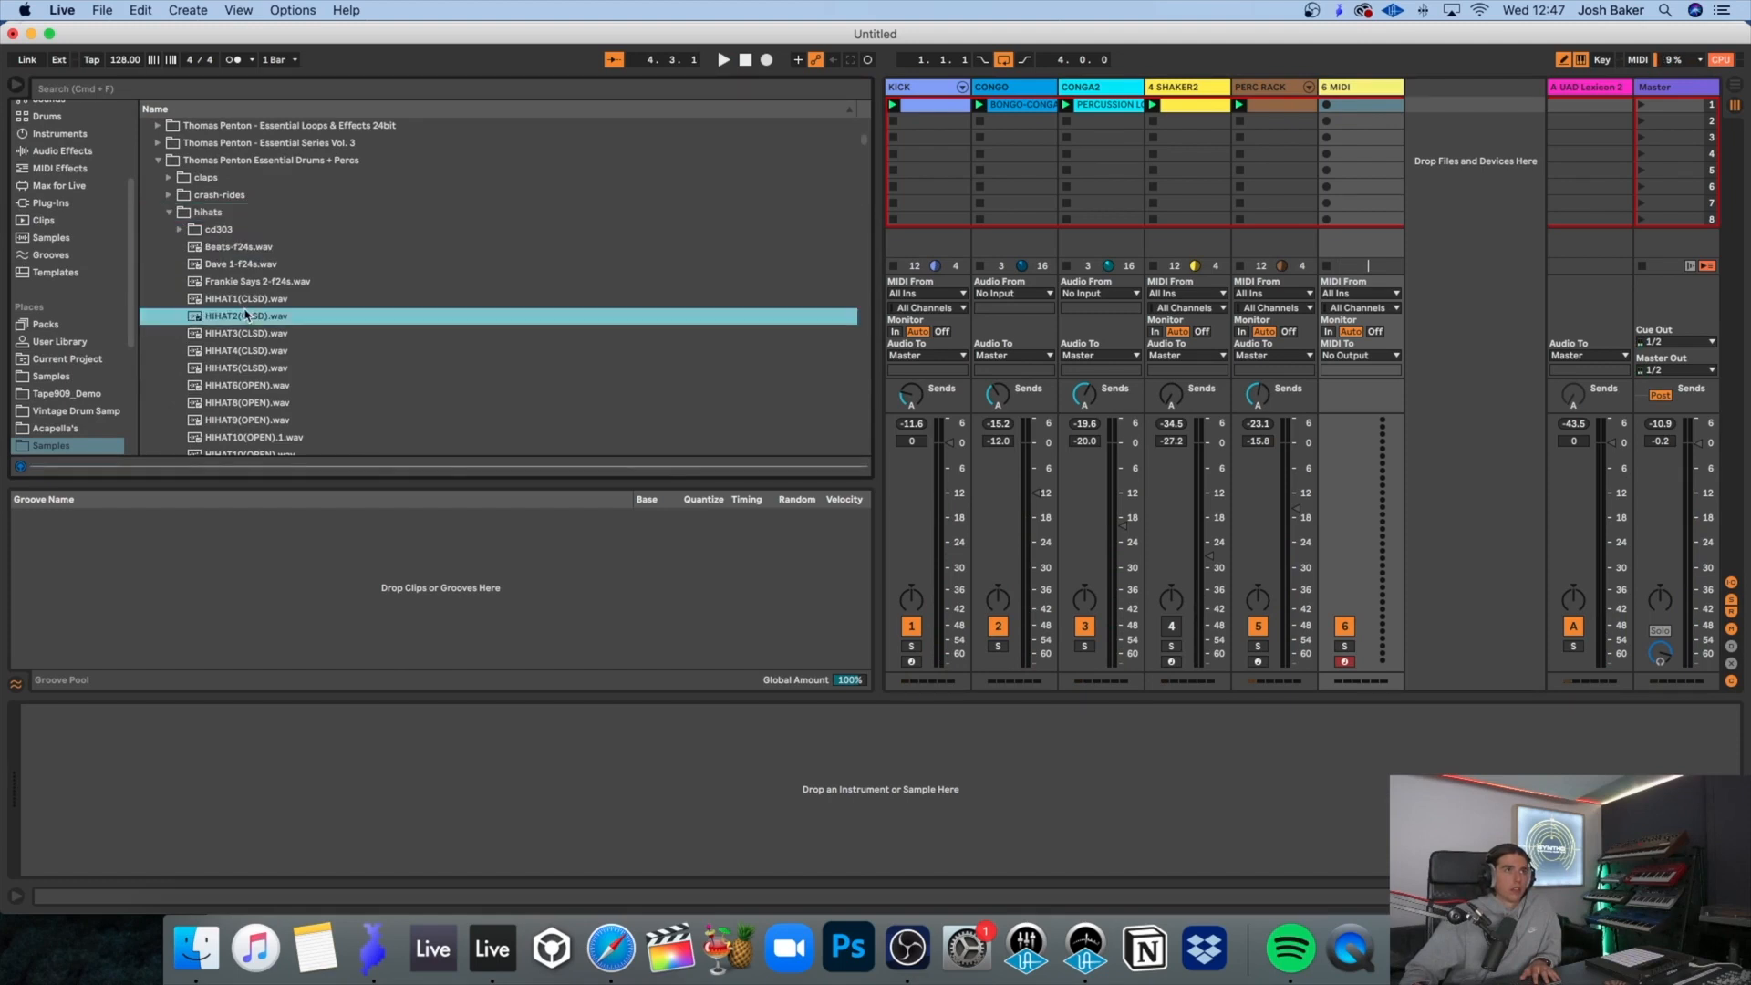
{"action": "left_click", "coordinate": [274, 351]}
{"action": "left_click", "coordinate": [277, 334]}
{"action": "left_click", "coordinate": [268, 317]}
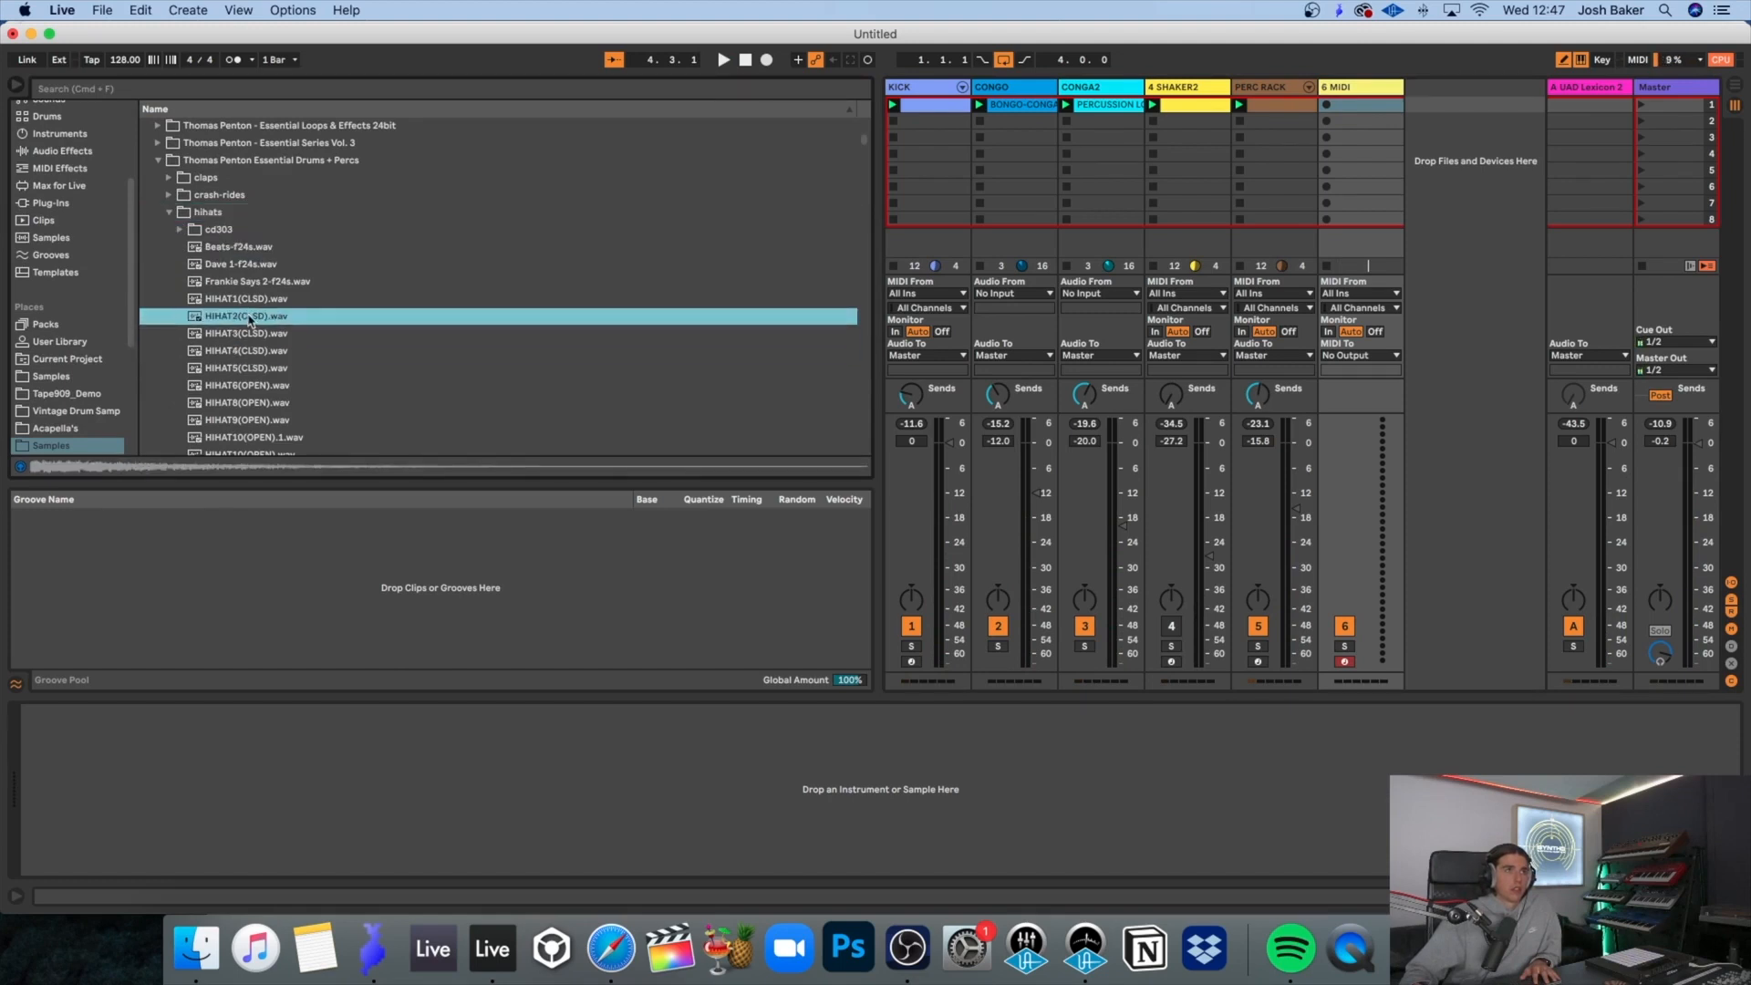
{"action": "double_click", "coordinate": [248, 317]}
{"action": "left_click_drag", "start_coordinate": [1383, 442], "coordinate": [1382, 472]}
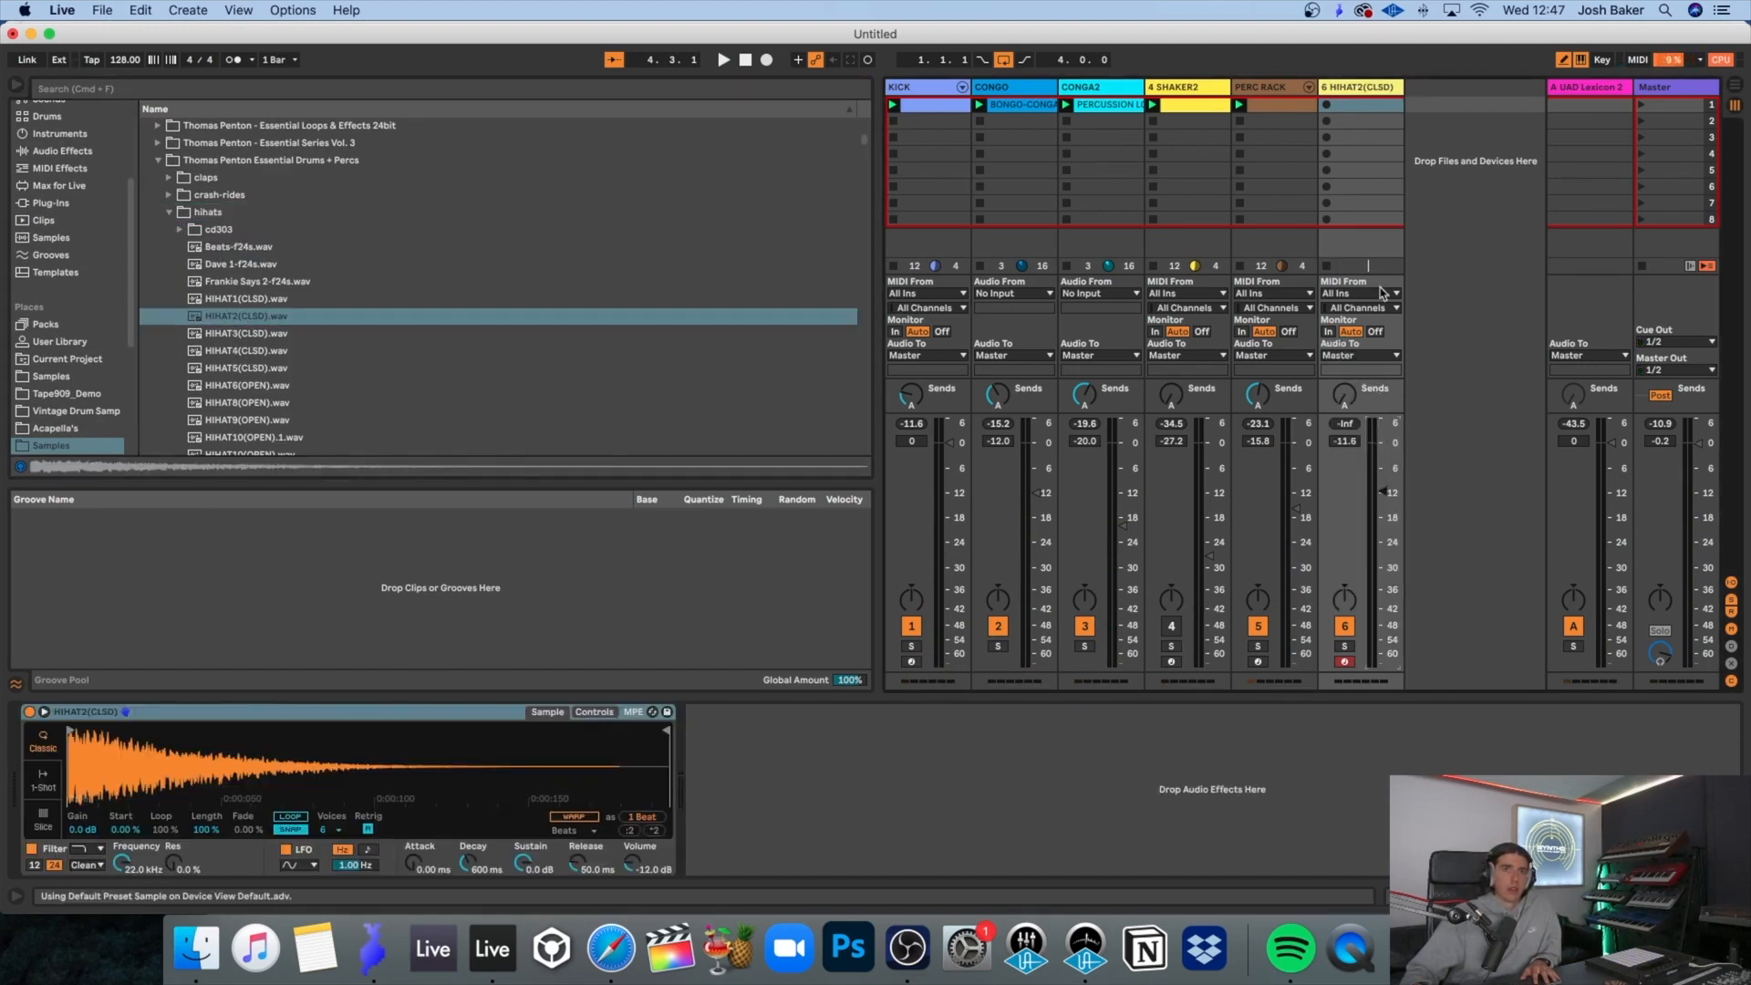
Step: Create a clip on the hi-hat track and place C3 notes on the offbeats at 1.1.3, 1.2.3, 1.3.3 and 1.4.3
{"action": "double_click", "coordinate": [1367, 108]}
{"action": "left_click", "coordinate": [617, 757]}
{"action": "left_click", "coordinate": [954, 757]}
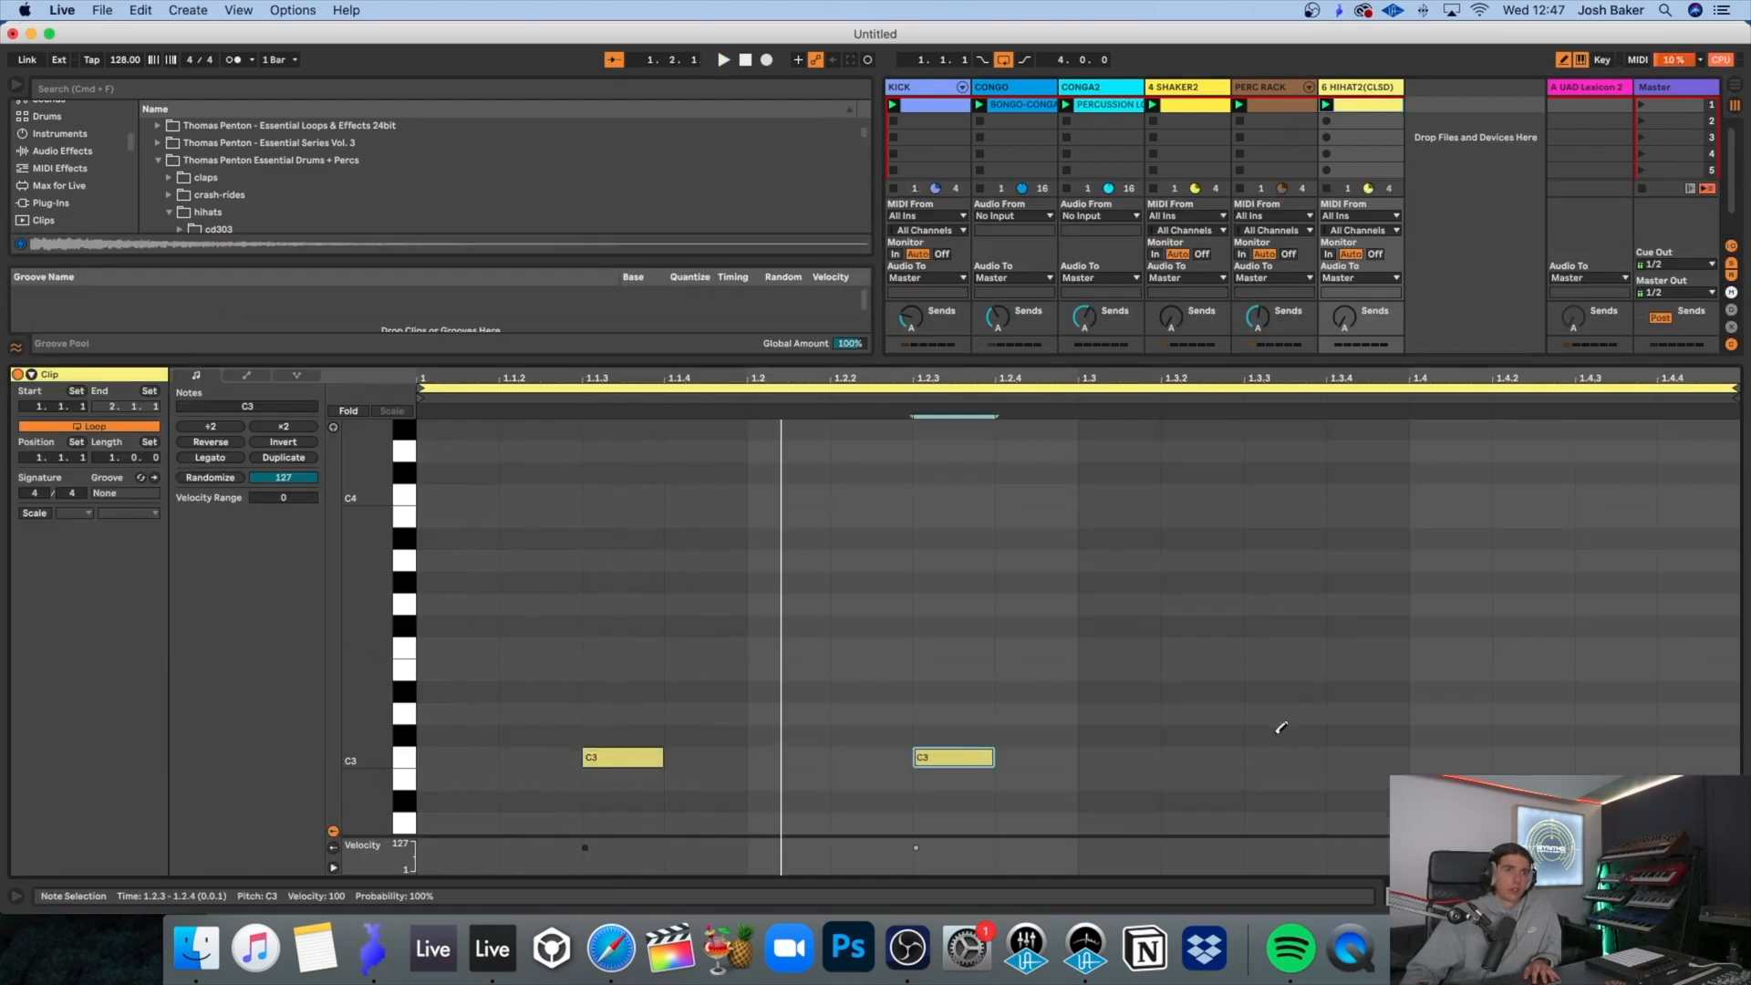
{"action": "left_click", "coordinate": [1284, 757]}
{"action": "left_click", "coordinate": [1616, 757]}
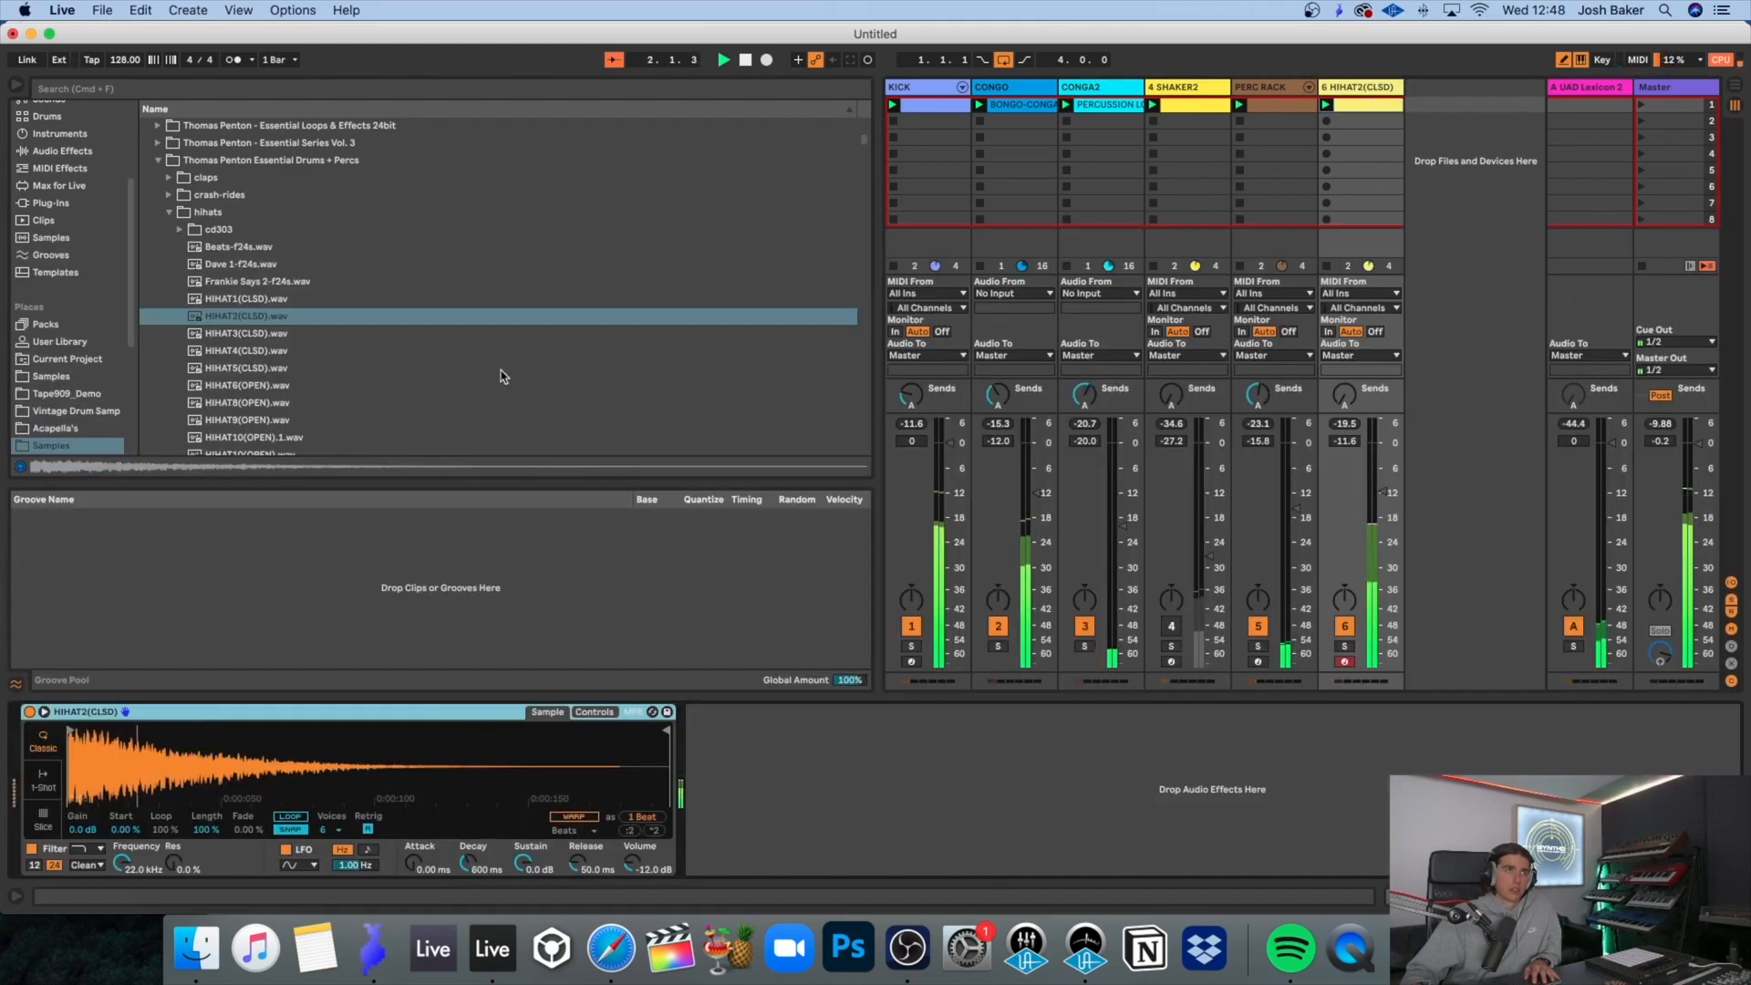
Step: Try other closed hats from the folder, settle on HIHAT15(CLSD).wav as the track's sample and raise the track volume to -7.4 dB
{"action": "left_click", "coordinate": [250, 367]}
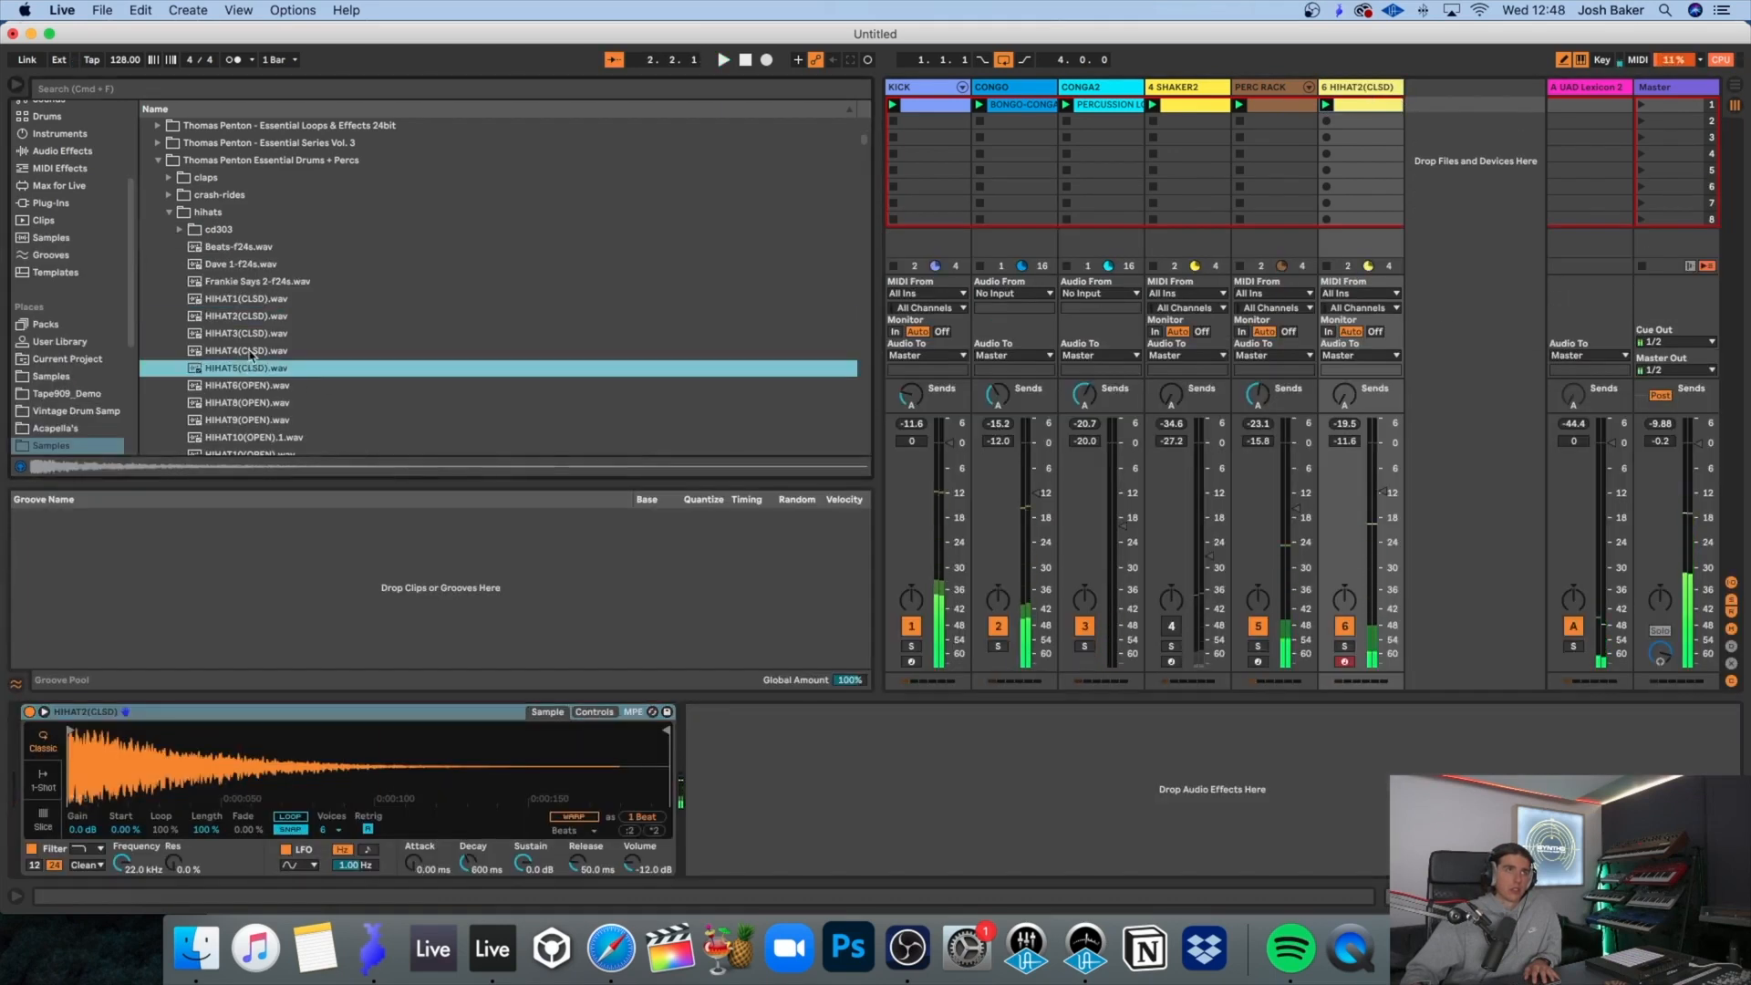
{"action": "double_click", "coordinate": [237, 367]}
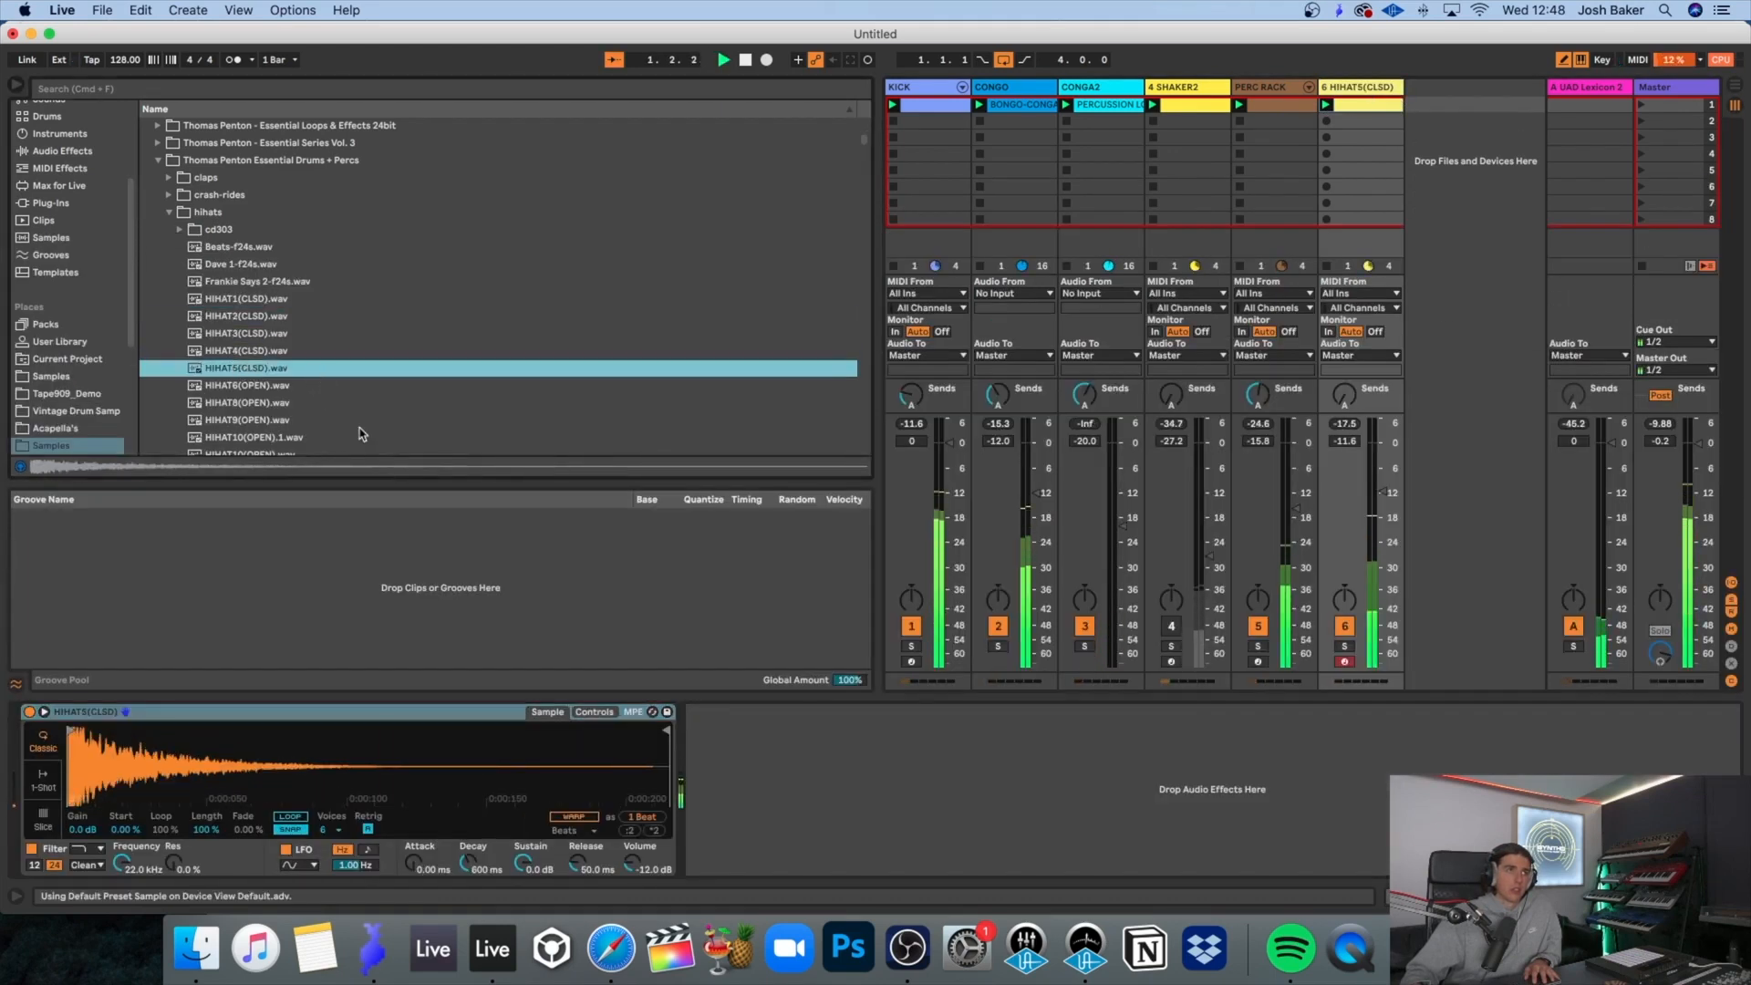
{"action": "scroll", "coordinate": [267, 434], "scroll_direction": "down", "scroll_amount": 5}
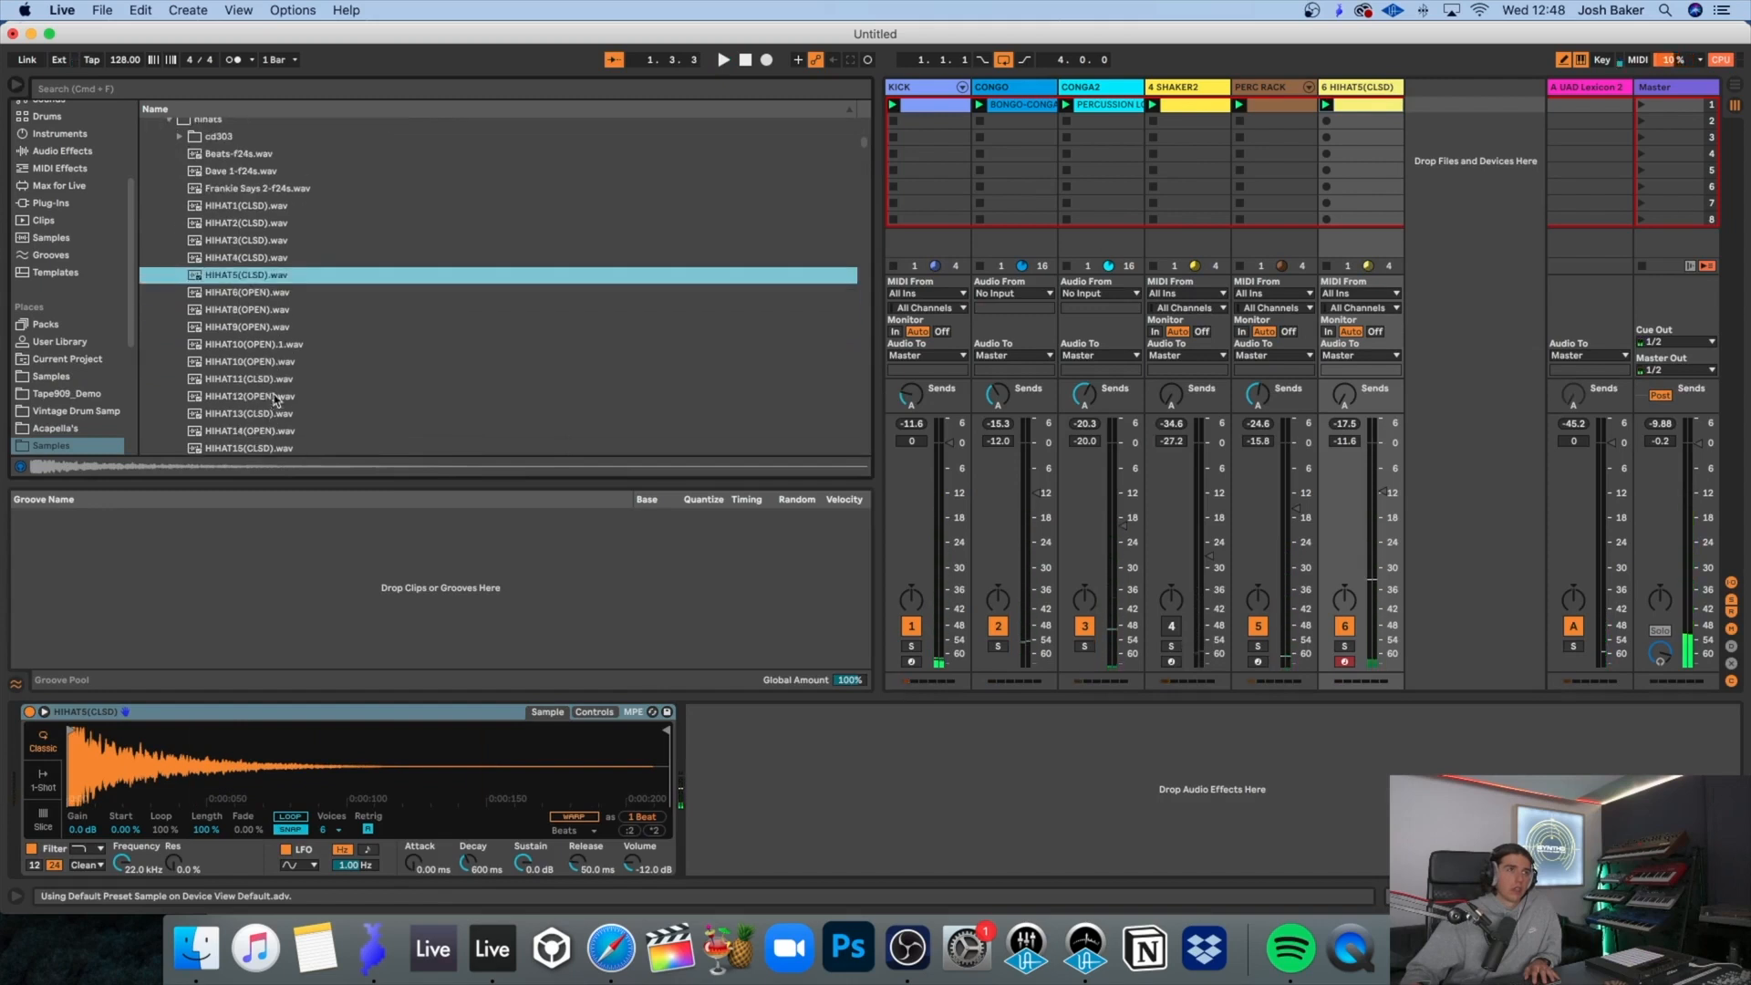
{"action": "left_click", "coordinate": [262, 383]}
{"action": "left_click", "coordinate": [285, 445]}
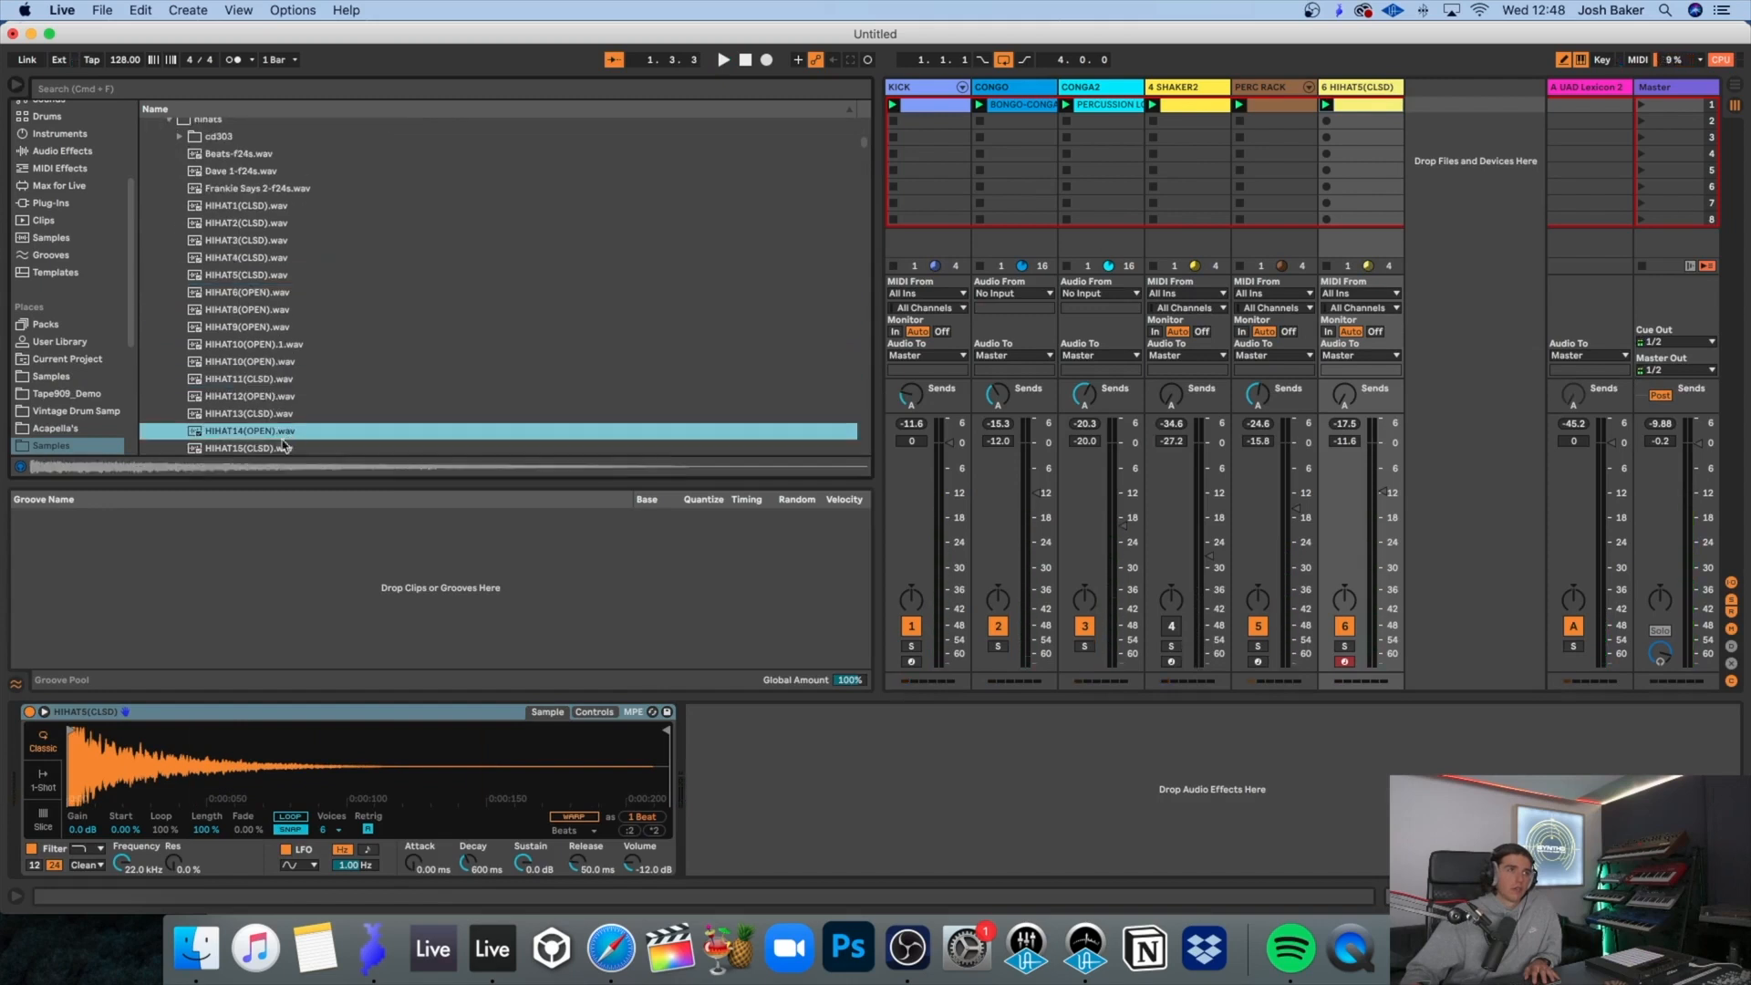
{"action": "double_click", "coordinate": [246, 447]}
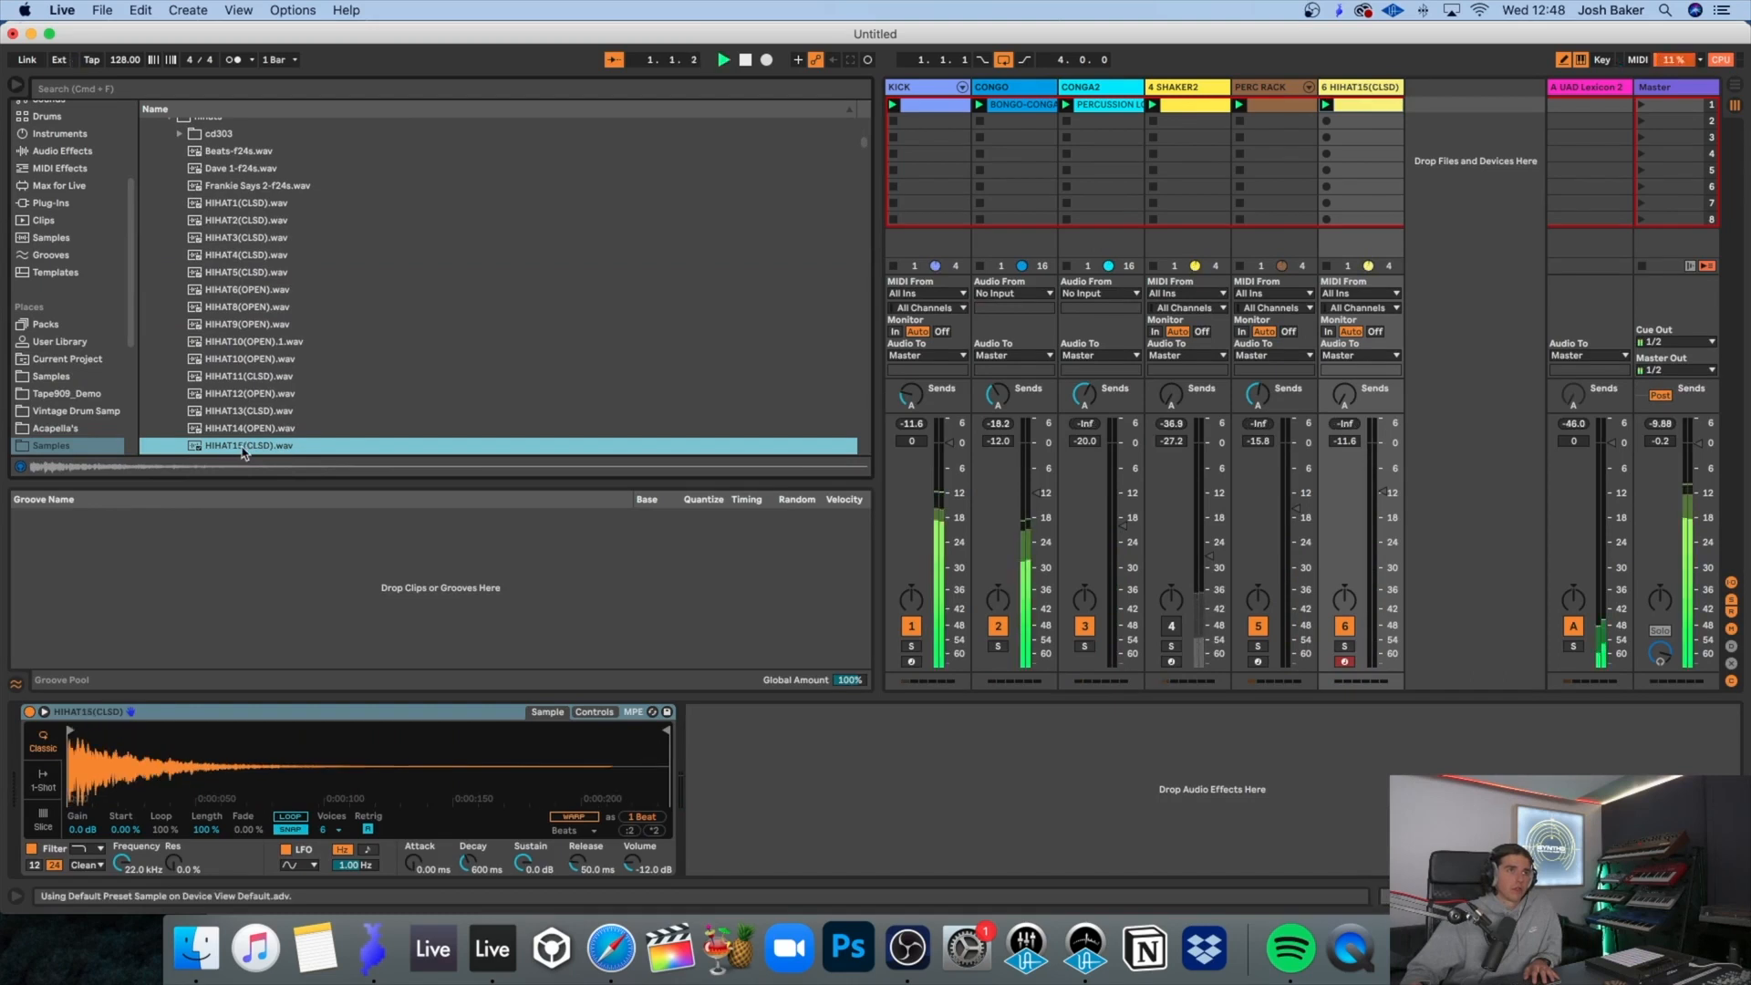
{"action": "left_click_drag", "start_coordinate": [1382, 471], "coordinate": [1382, 447]}
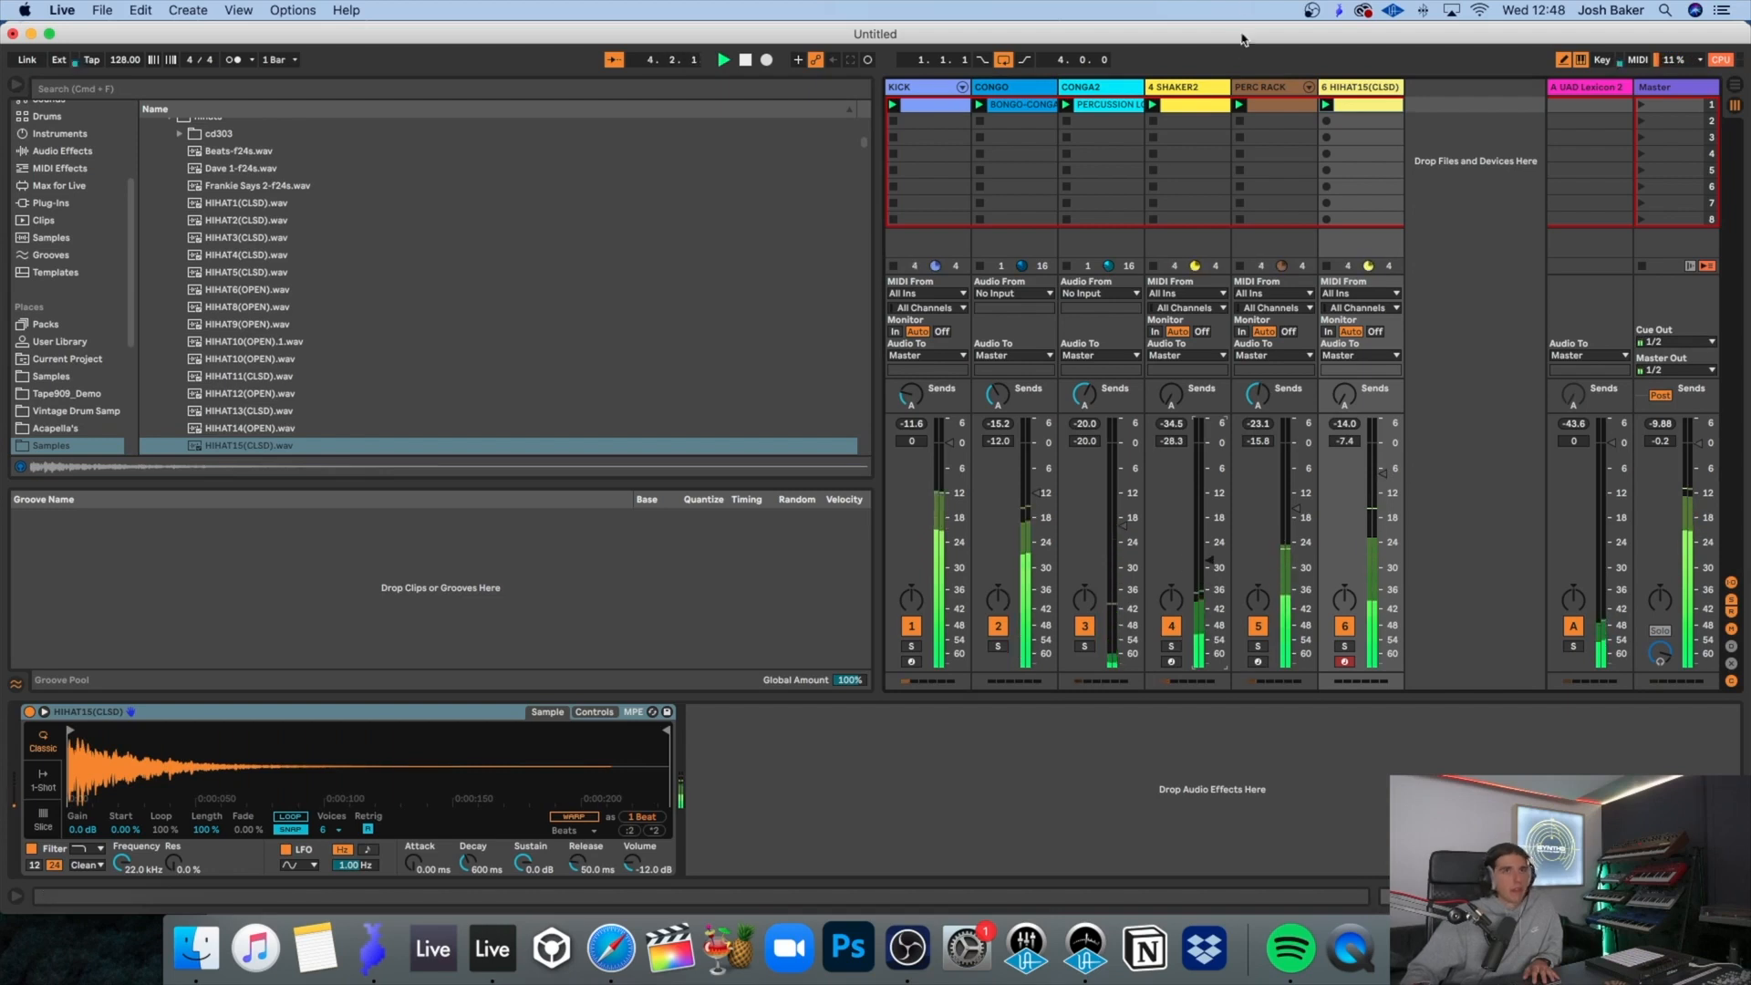
Step: On the 4 SHAKER2 track, move the EQ Eight low cut to 7.58 kHz and raise the volume to -25.0 dB
{"action": "left_click", "coordinate": [1210, 567]}
{"action": "left_click_drag", "start_coordinate": [994, 794], "coordinate": [1022, 793]}
{"action": "left_click_drag", "start_coordinate": [1216, 567], "coordinate": [1216, 547]}
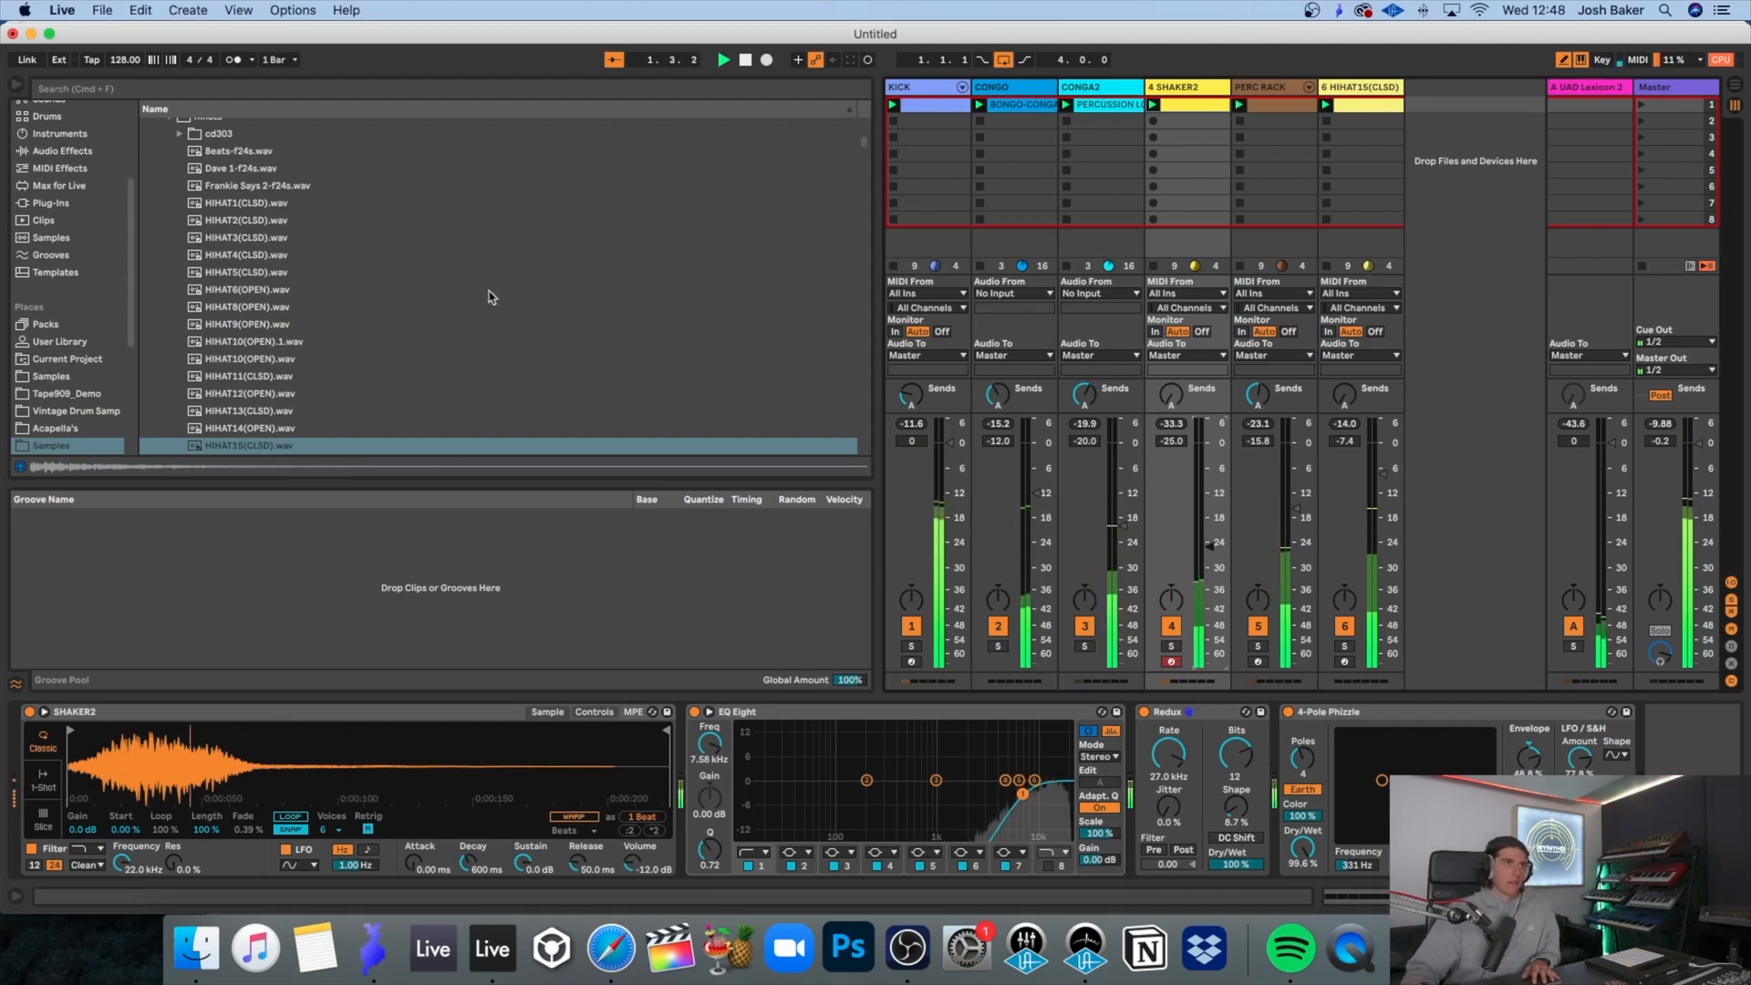
Step: Find the Quantize 16T groove in the Grooves library and apply it to the SHAKER2 clip
{"action": "left_click", "coordinate": [17, 86]}
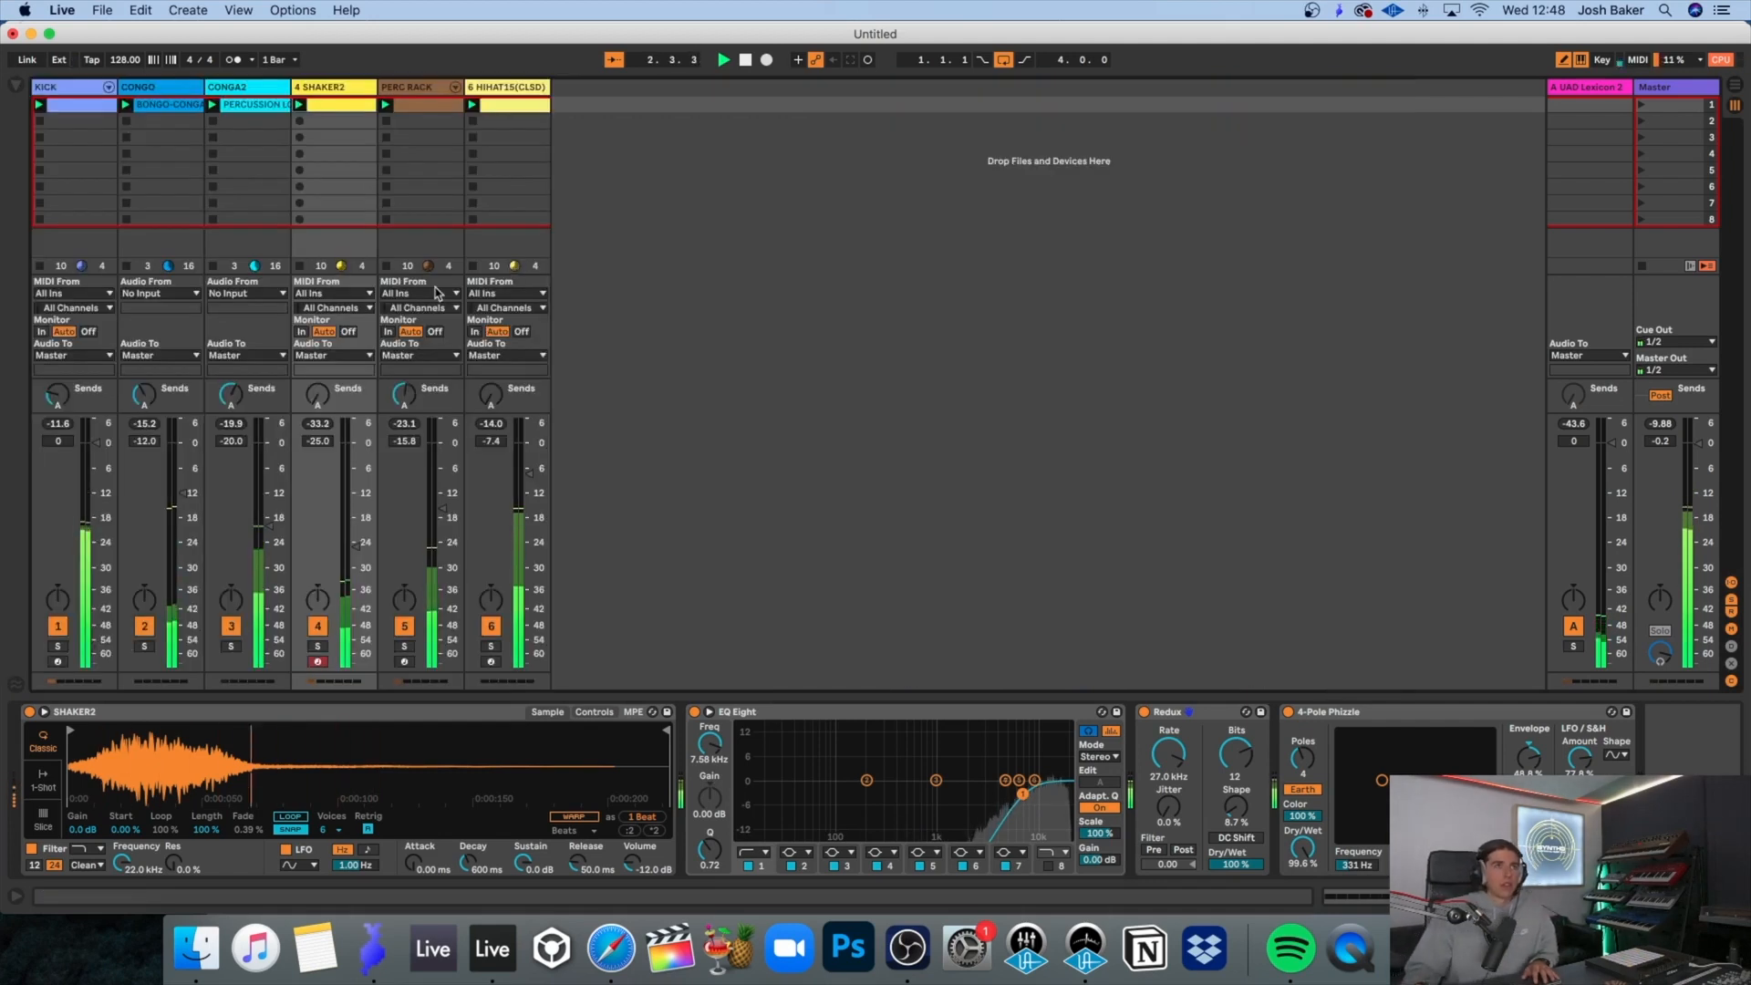
{"action": "left_click", "coordinate": [502, 103]}
{"action": "double_click", "coordinate": [515, 106]}
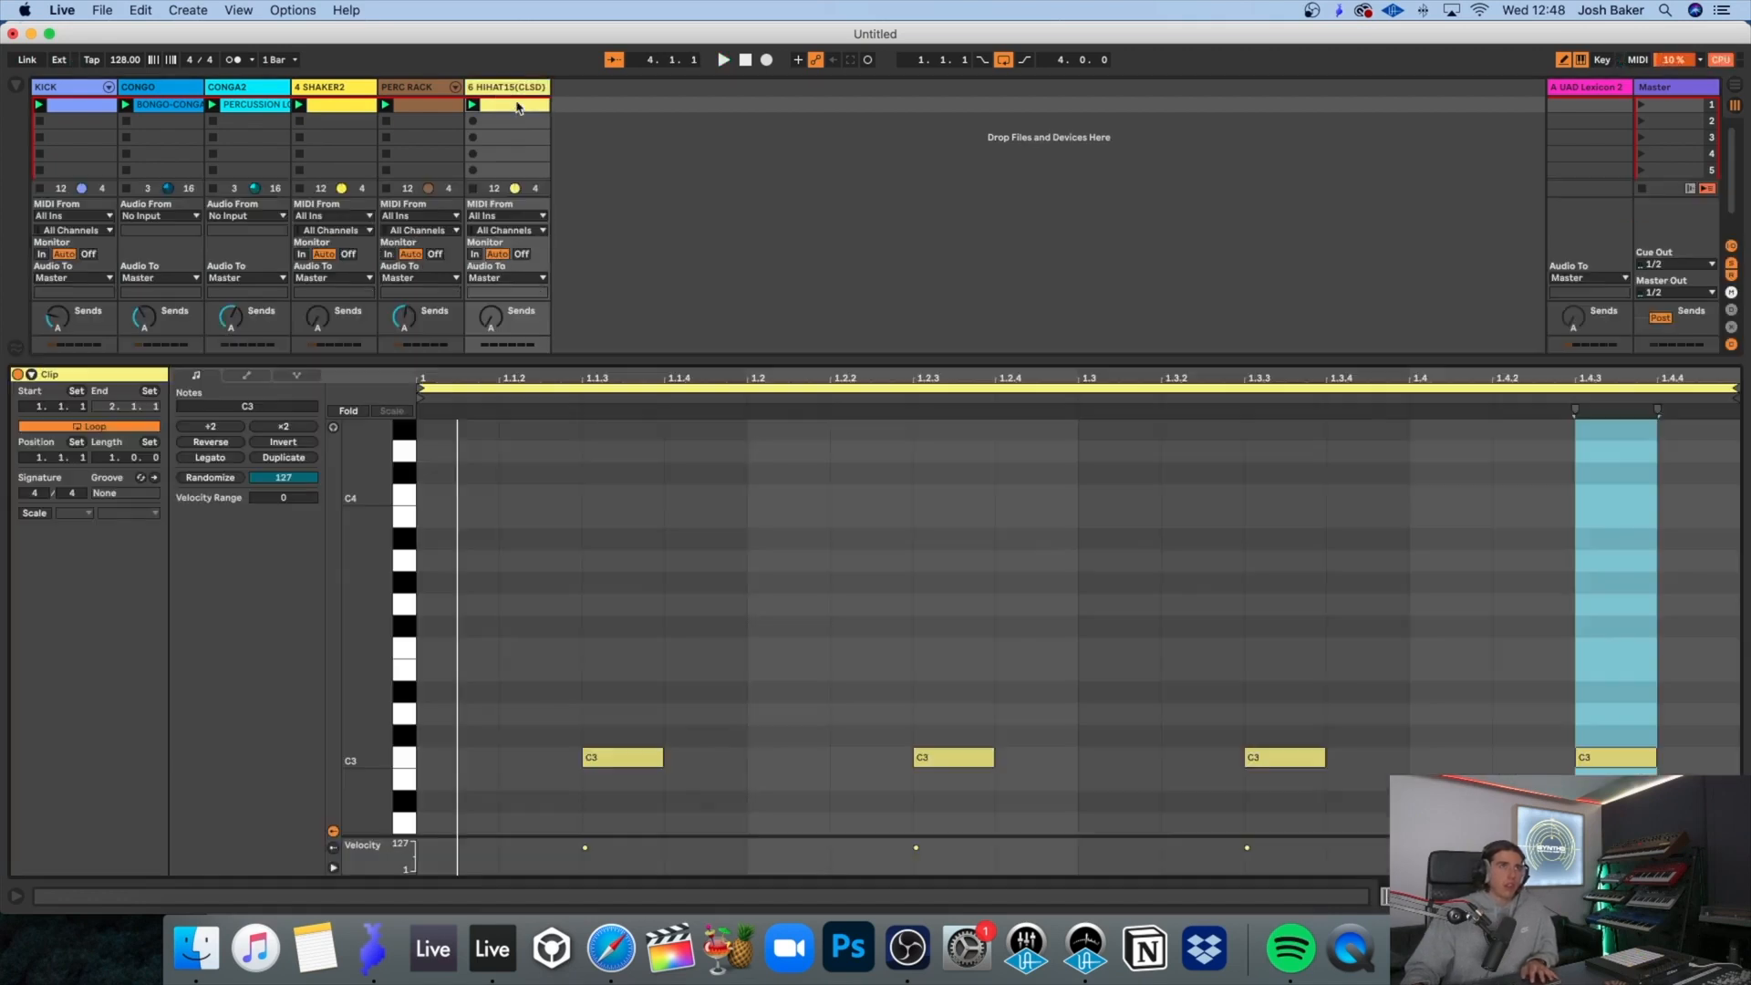
{"action": "left_click", "coordinate": [140, 478]}
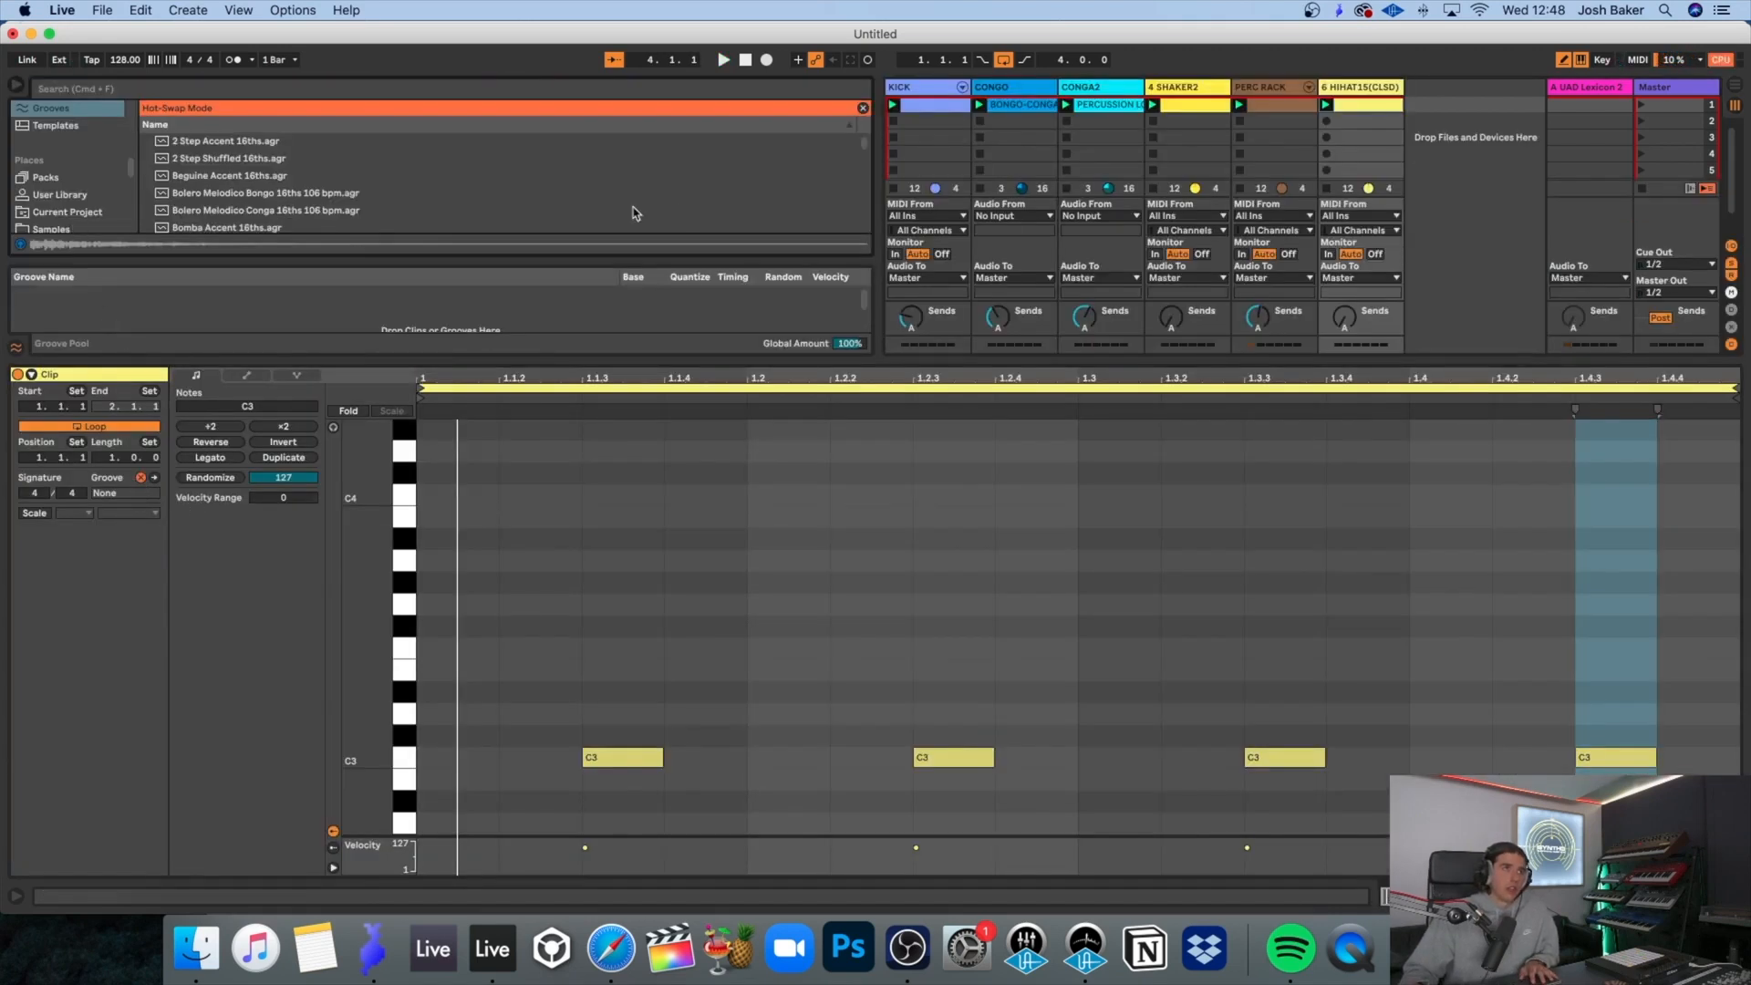
{"action": "left_click", "coordinate": [1389, 89]}
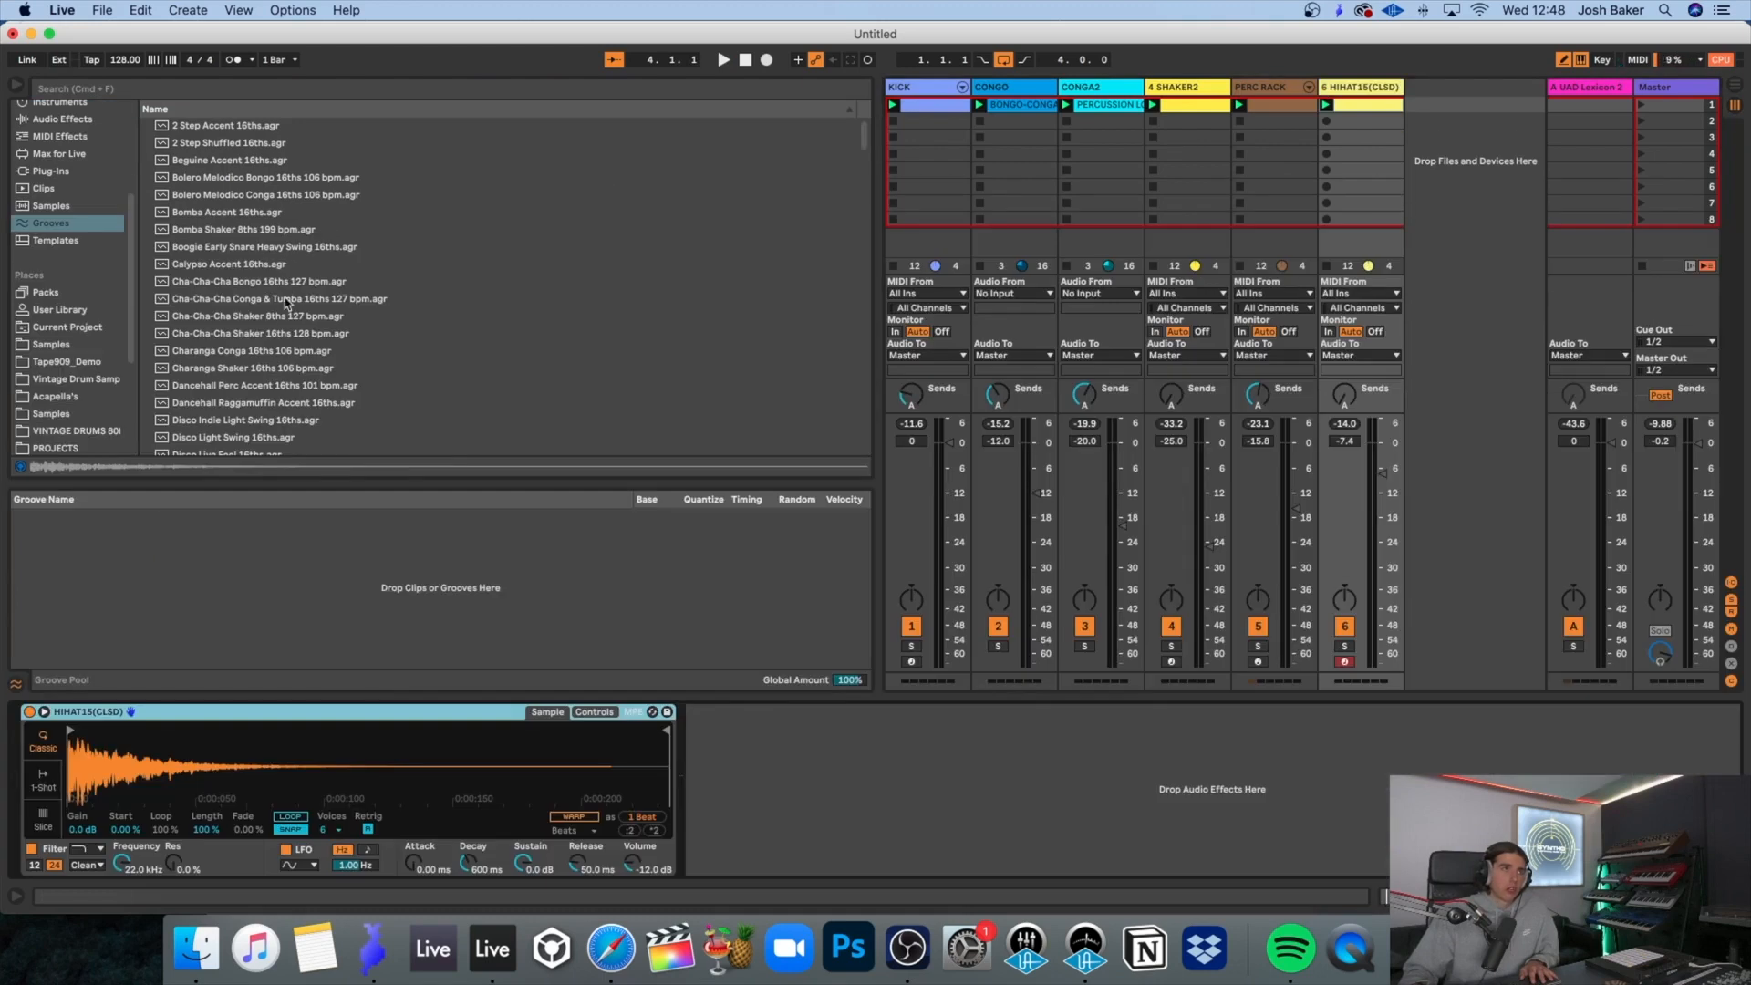
{"action": "scroll", "coordinate": [285, 304], "scroll_direction": "down", "scroll_amount": 15}
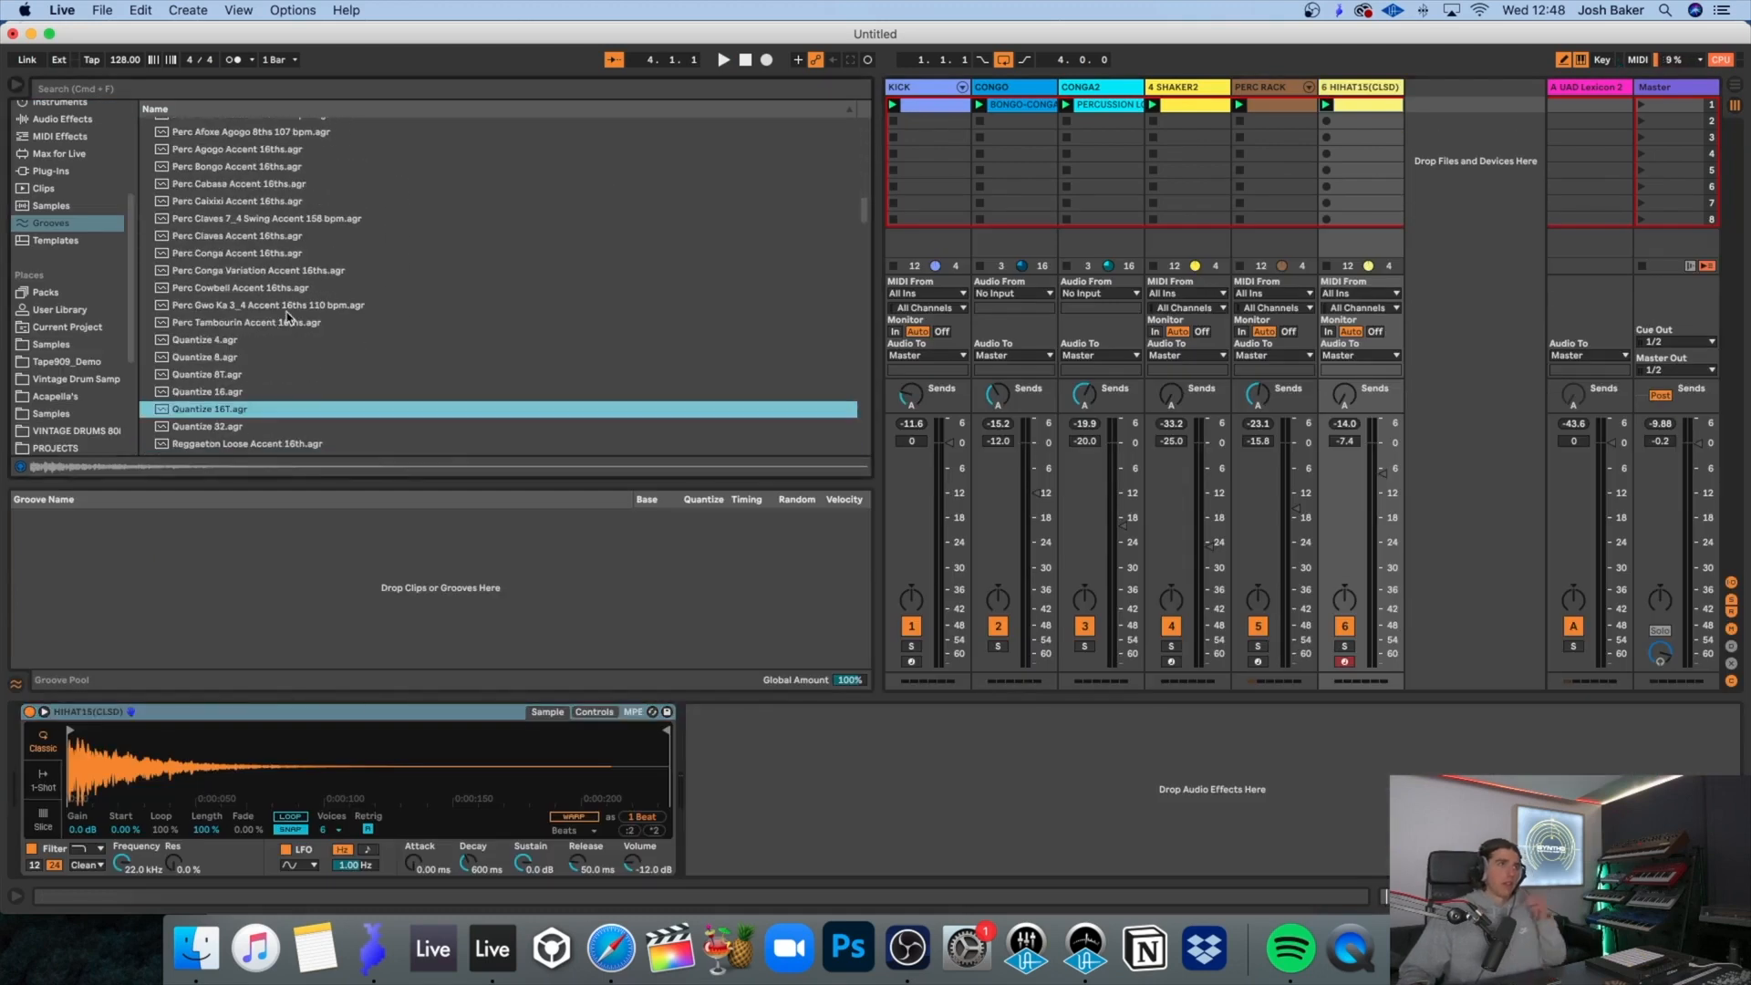
{"action": "left_click_drag", "start_coordinate": [215, 415], "coordinate": [1173, 105]}
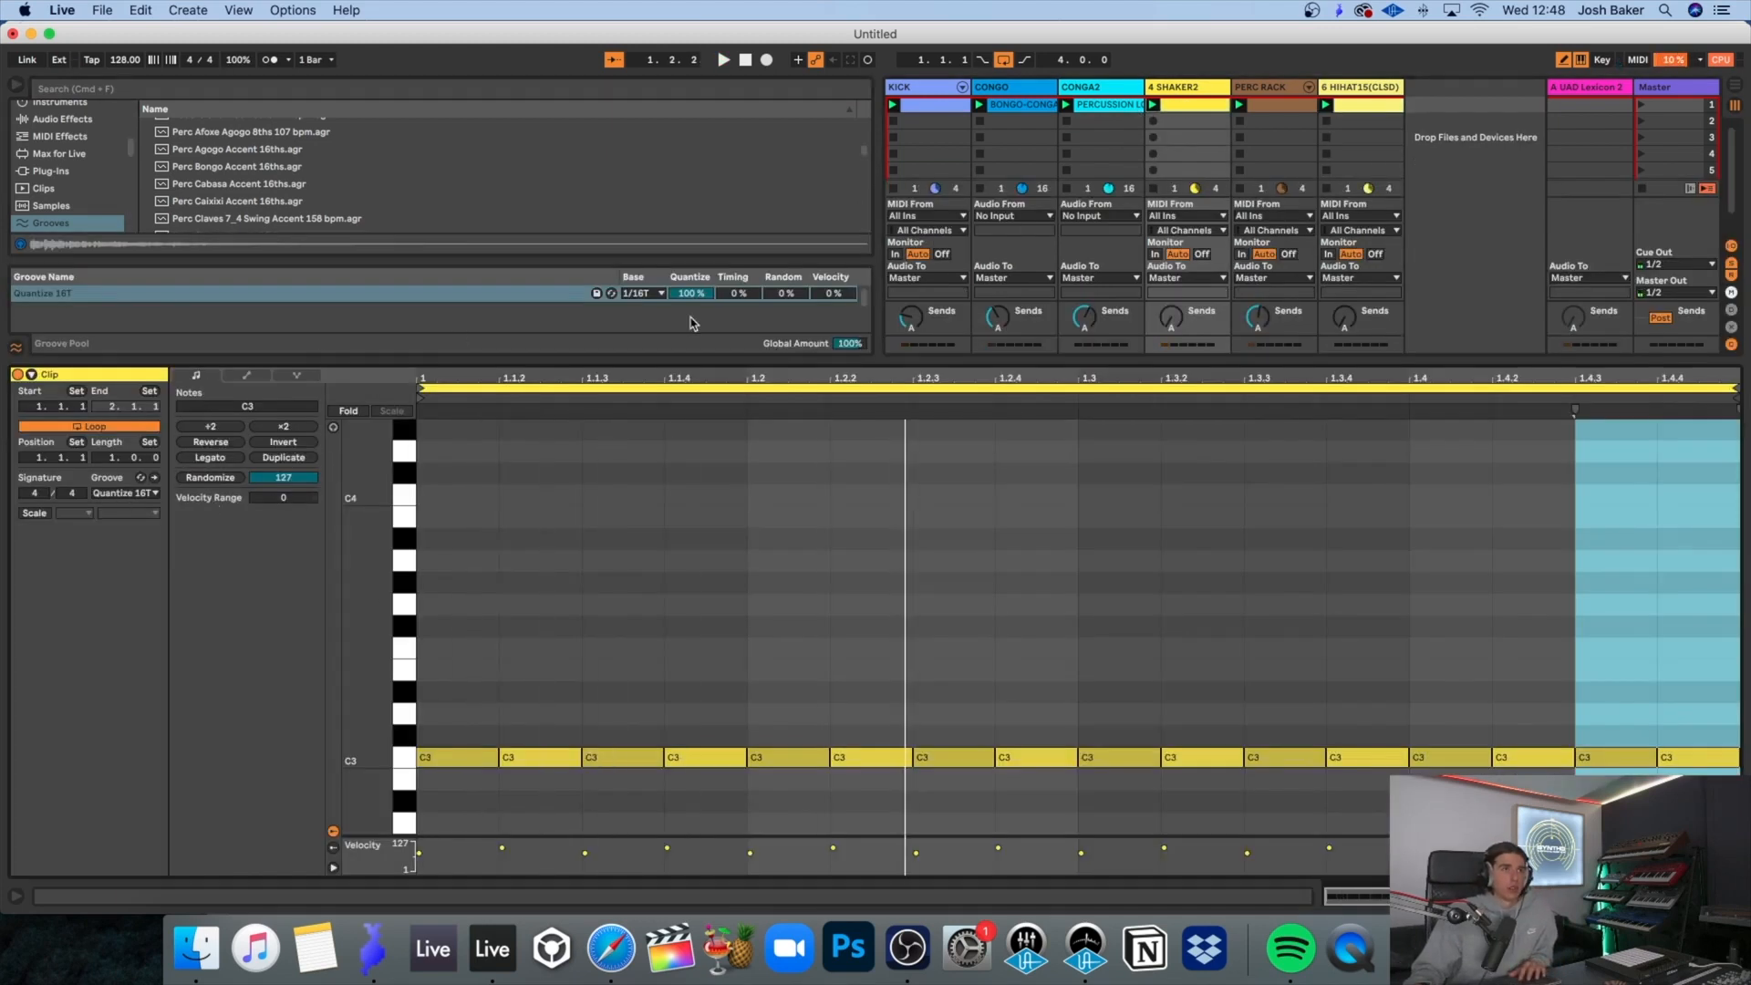
Step: Set the Quantize 16T groove's Quantize amount to 10% and play the set
{"action": "left_click", "coordinate": [699, 301]}
{"action": "type", "text": "10"}
{"action": "key", "text": "Return"}
{"action": "key", "text": "space"}
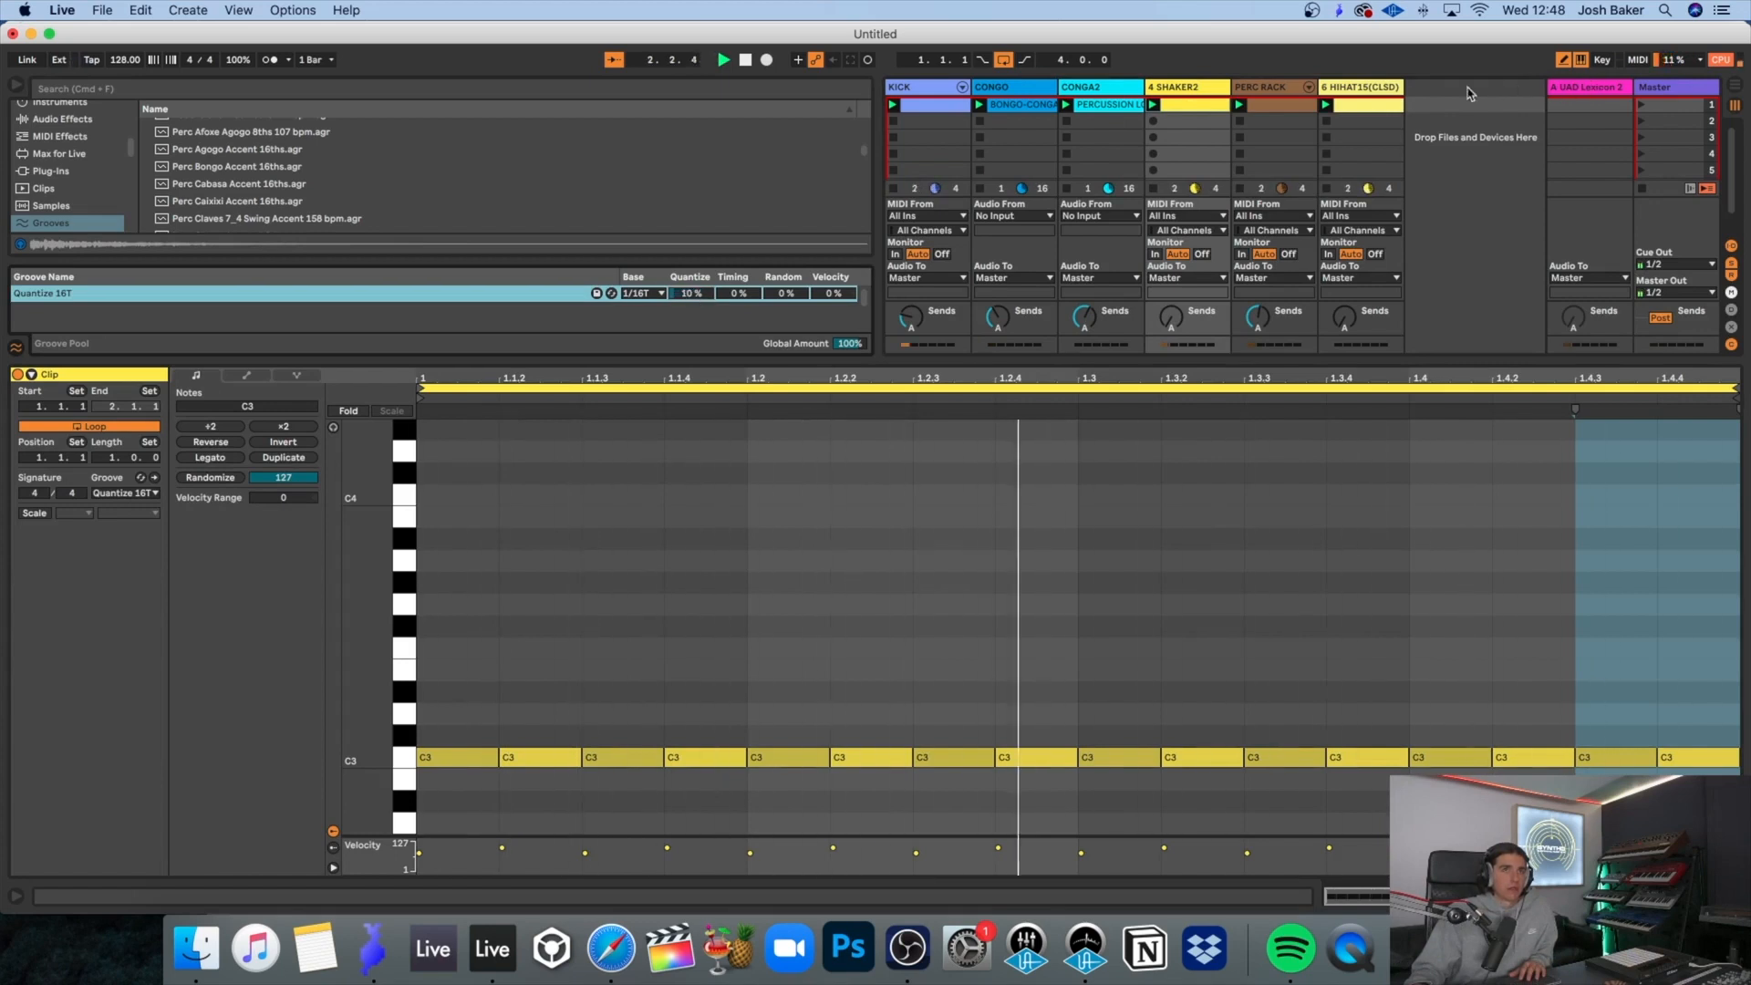
Step: Rename the hi-hat track HATC and insert a new MIDI track after it
{"action": "left_click", "coordinate": [1378, 89]}
{"action": "key", "text": "super+r"}
{"action": "type", "text": "HATC"}
{"action": "key", "text": "Return"}
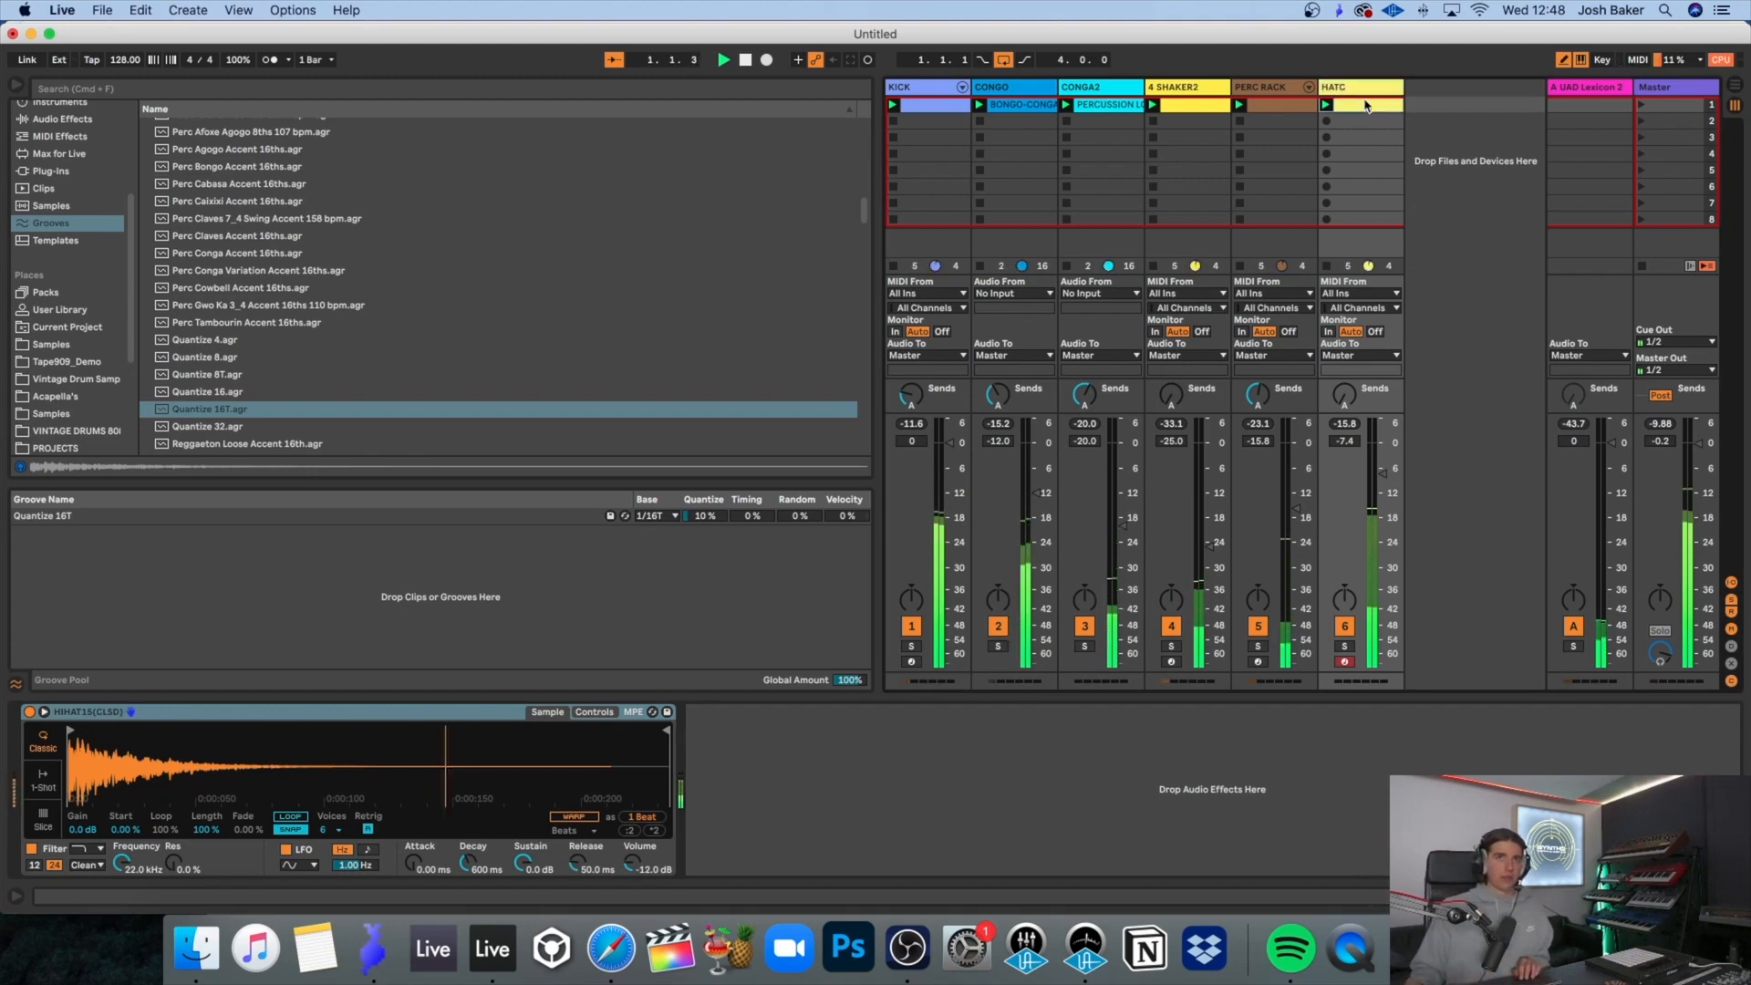
{"action": "right_click", "coordinate": [1452, 93]}
{"action": "left_click", "coordinate": [1461, 114]}
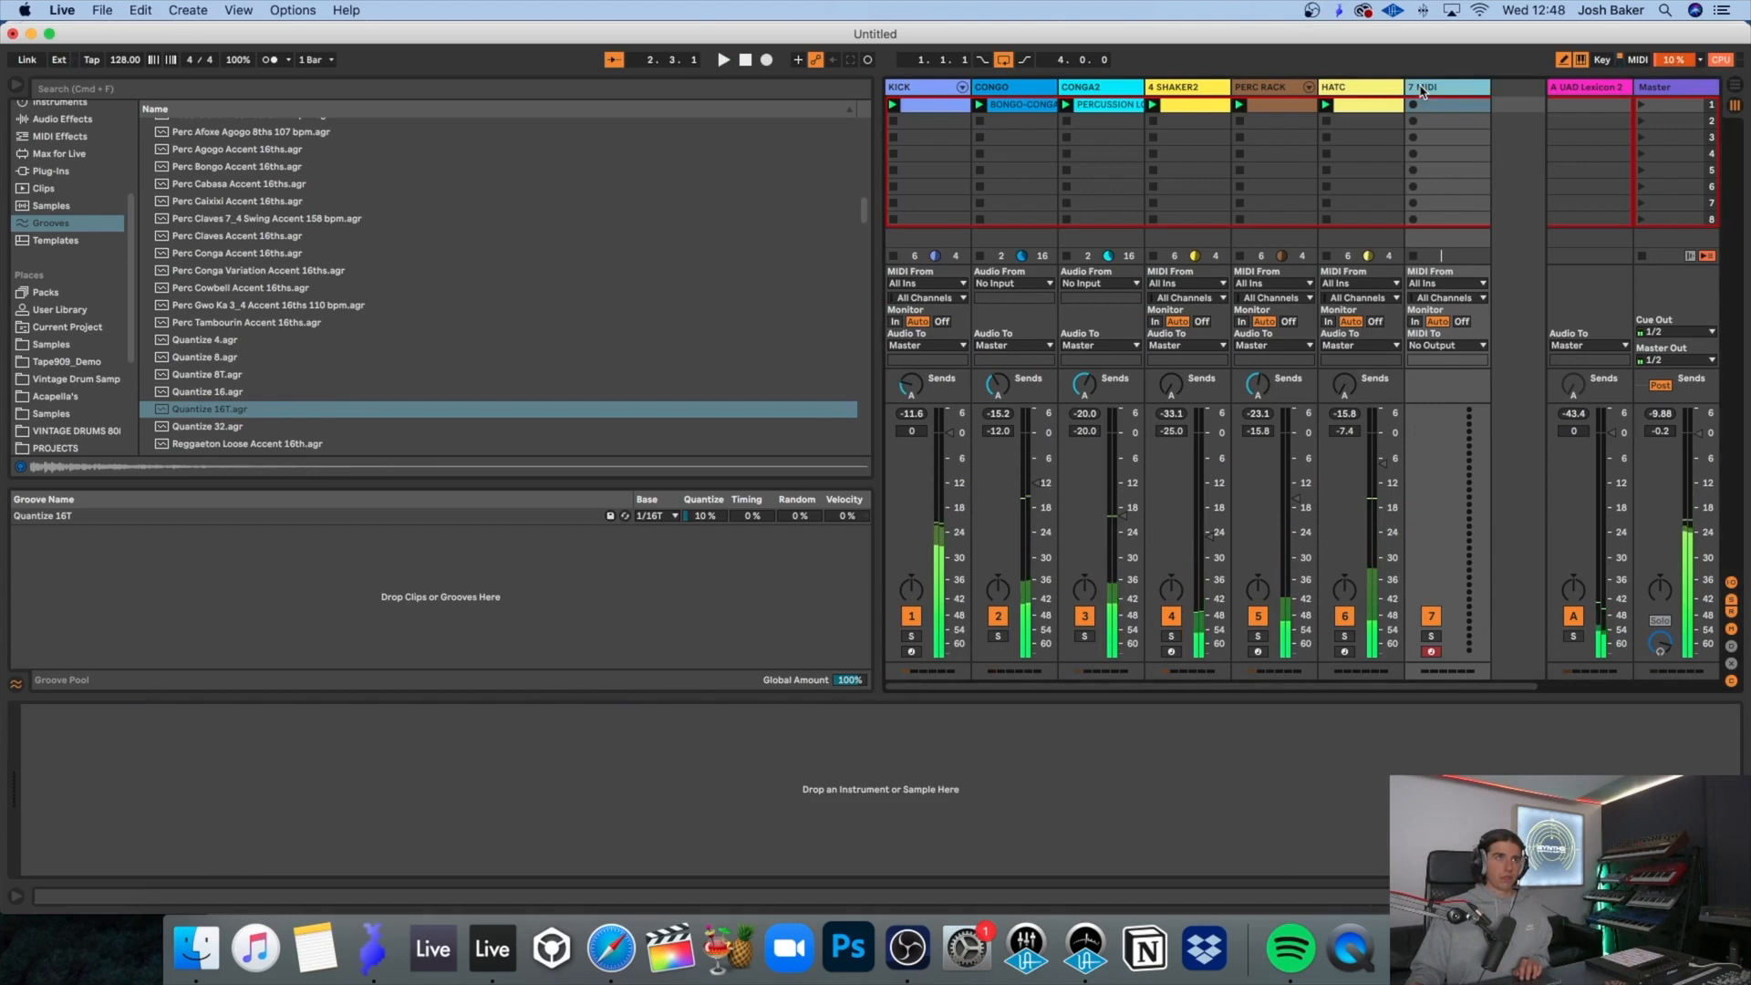
Step: Open the claps folder of Thomas Penton Essential Drums + Percs in the Samples place and audition the first claps
{"action": "scroll", "coordinate": [30, 386], "scroll_direction": "down", "scroll_amount": 2}
{"action": "scroll", "coordinate": [30, 386], "scroll_direction": "down", "scroll_amount": 3}
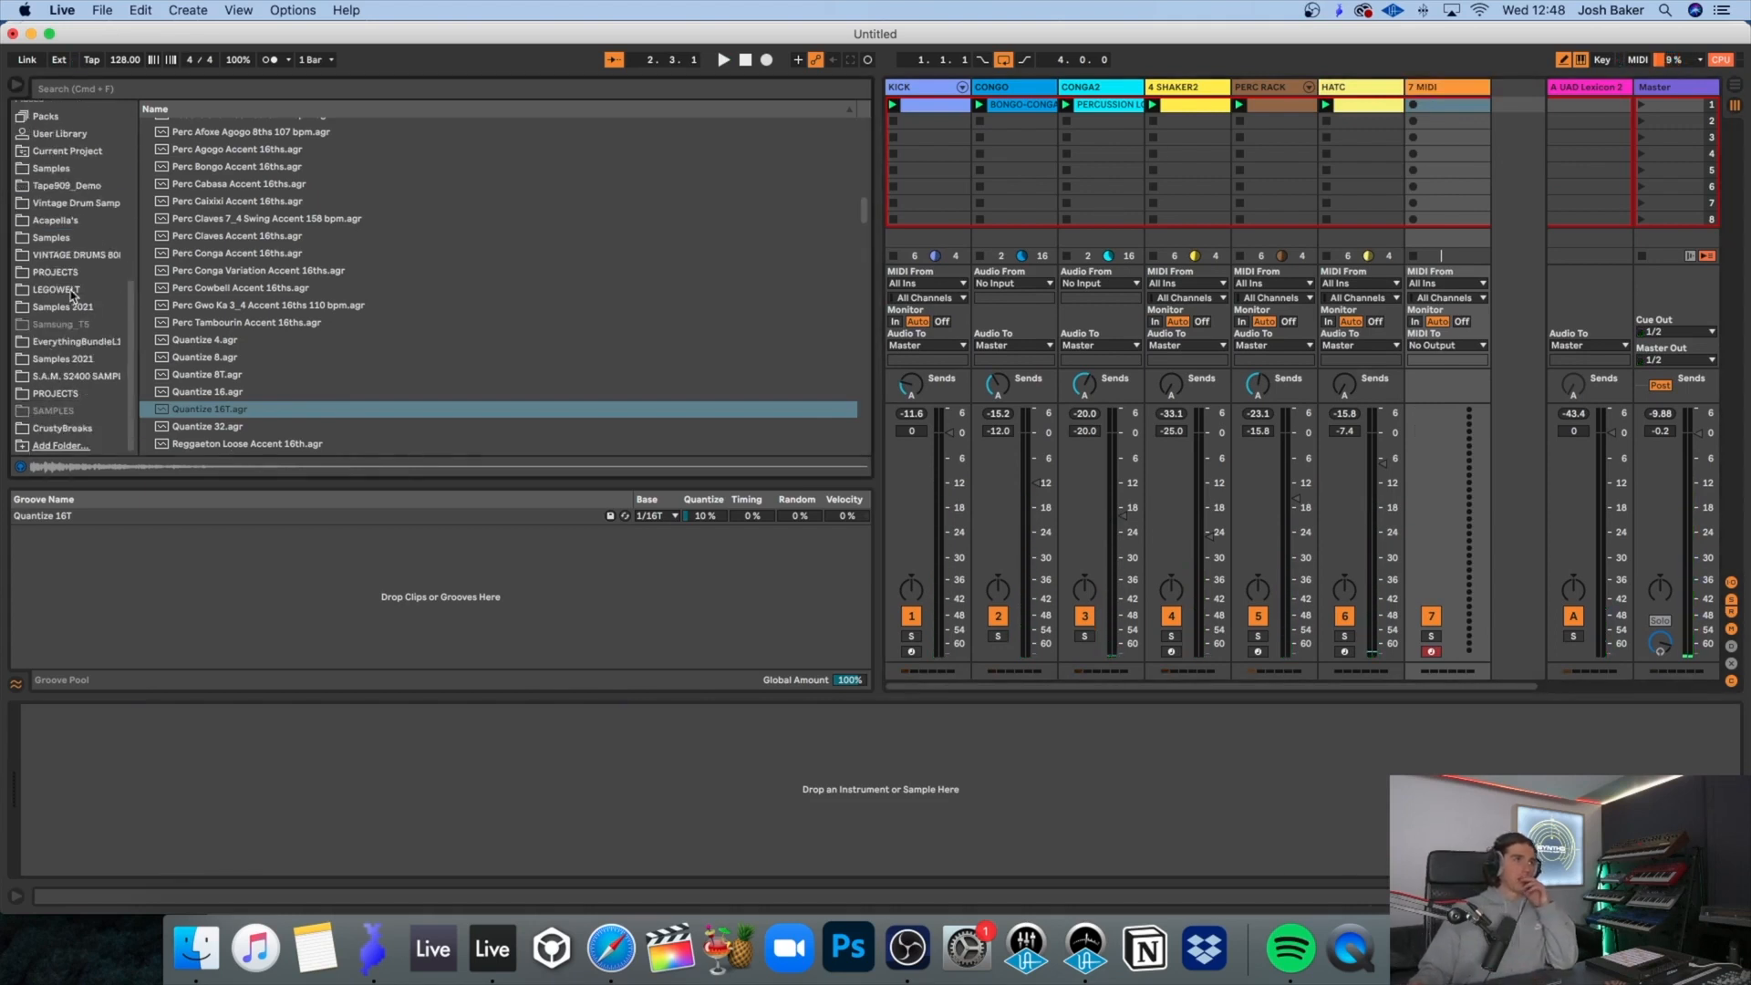
{"action": "left_click", "coordinate": [96, 240]}
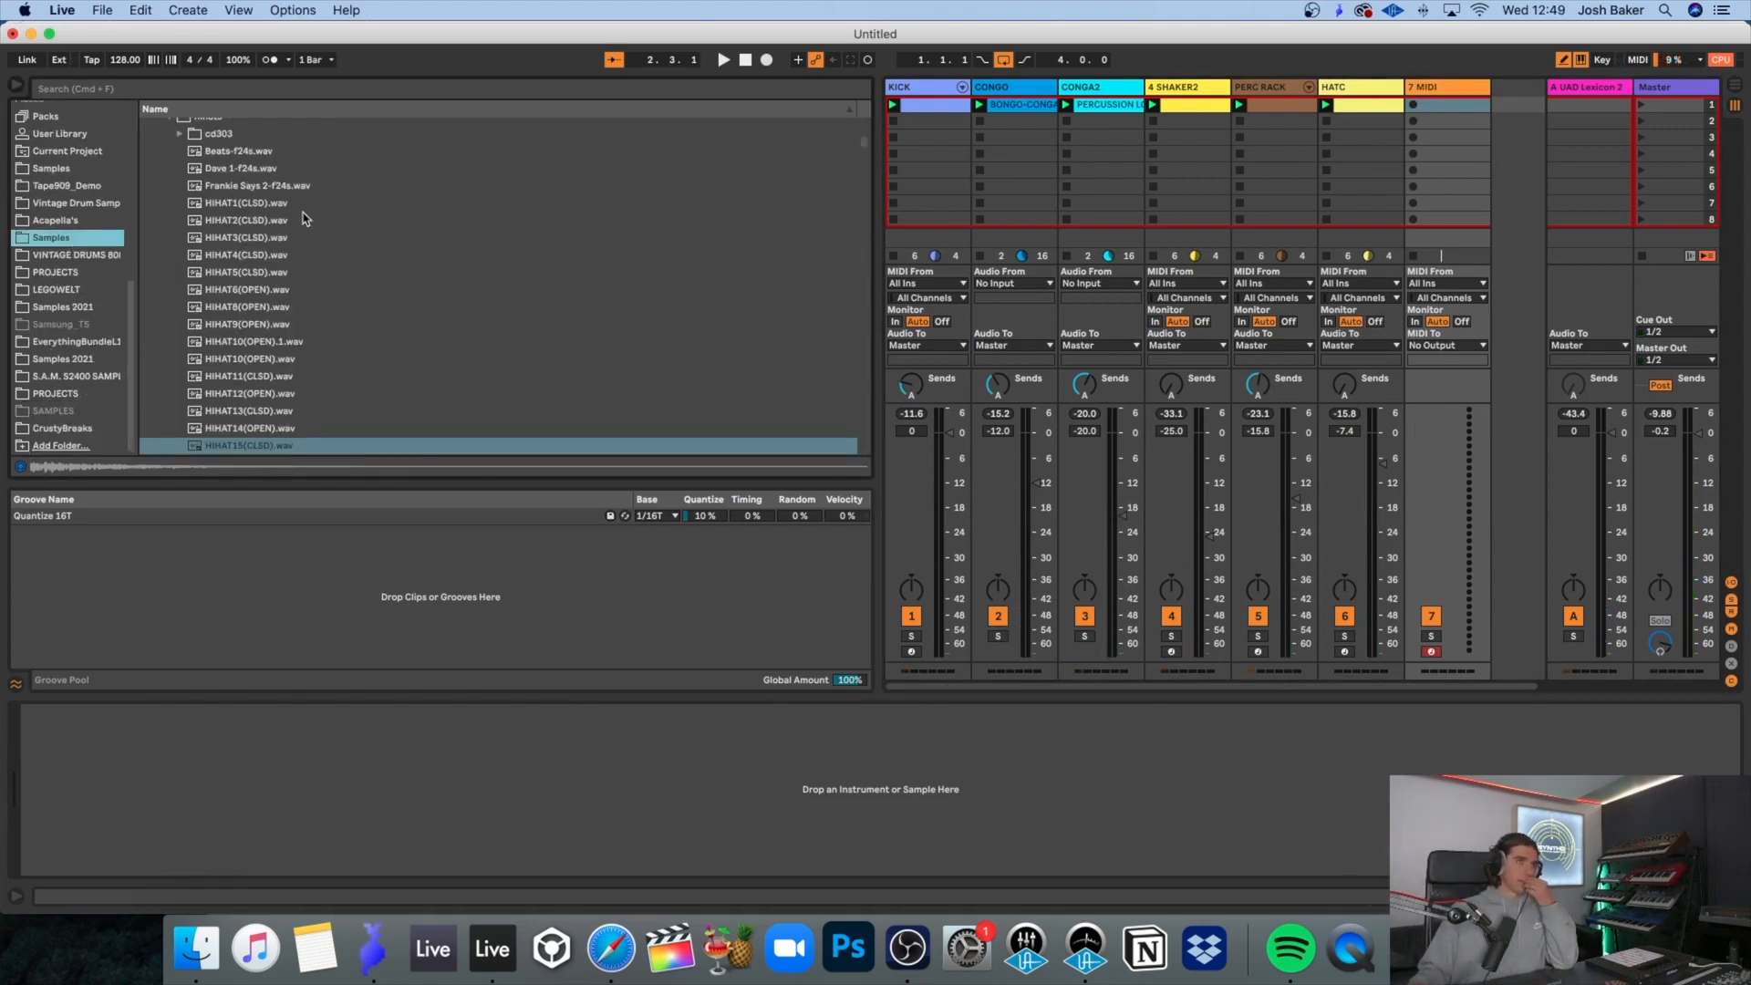
{"action": "scroll", "coordinate": [305, 218], "scroll_direction": "up", "scroll_amount": 2}
{"action": "left_click", "coordinate": [172, 150]}
{"action": "scroll", "coordinate": [178, 162], "scroll_direction": "up", "scroll_amount": 2}
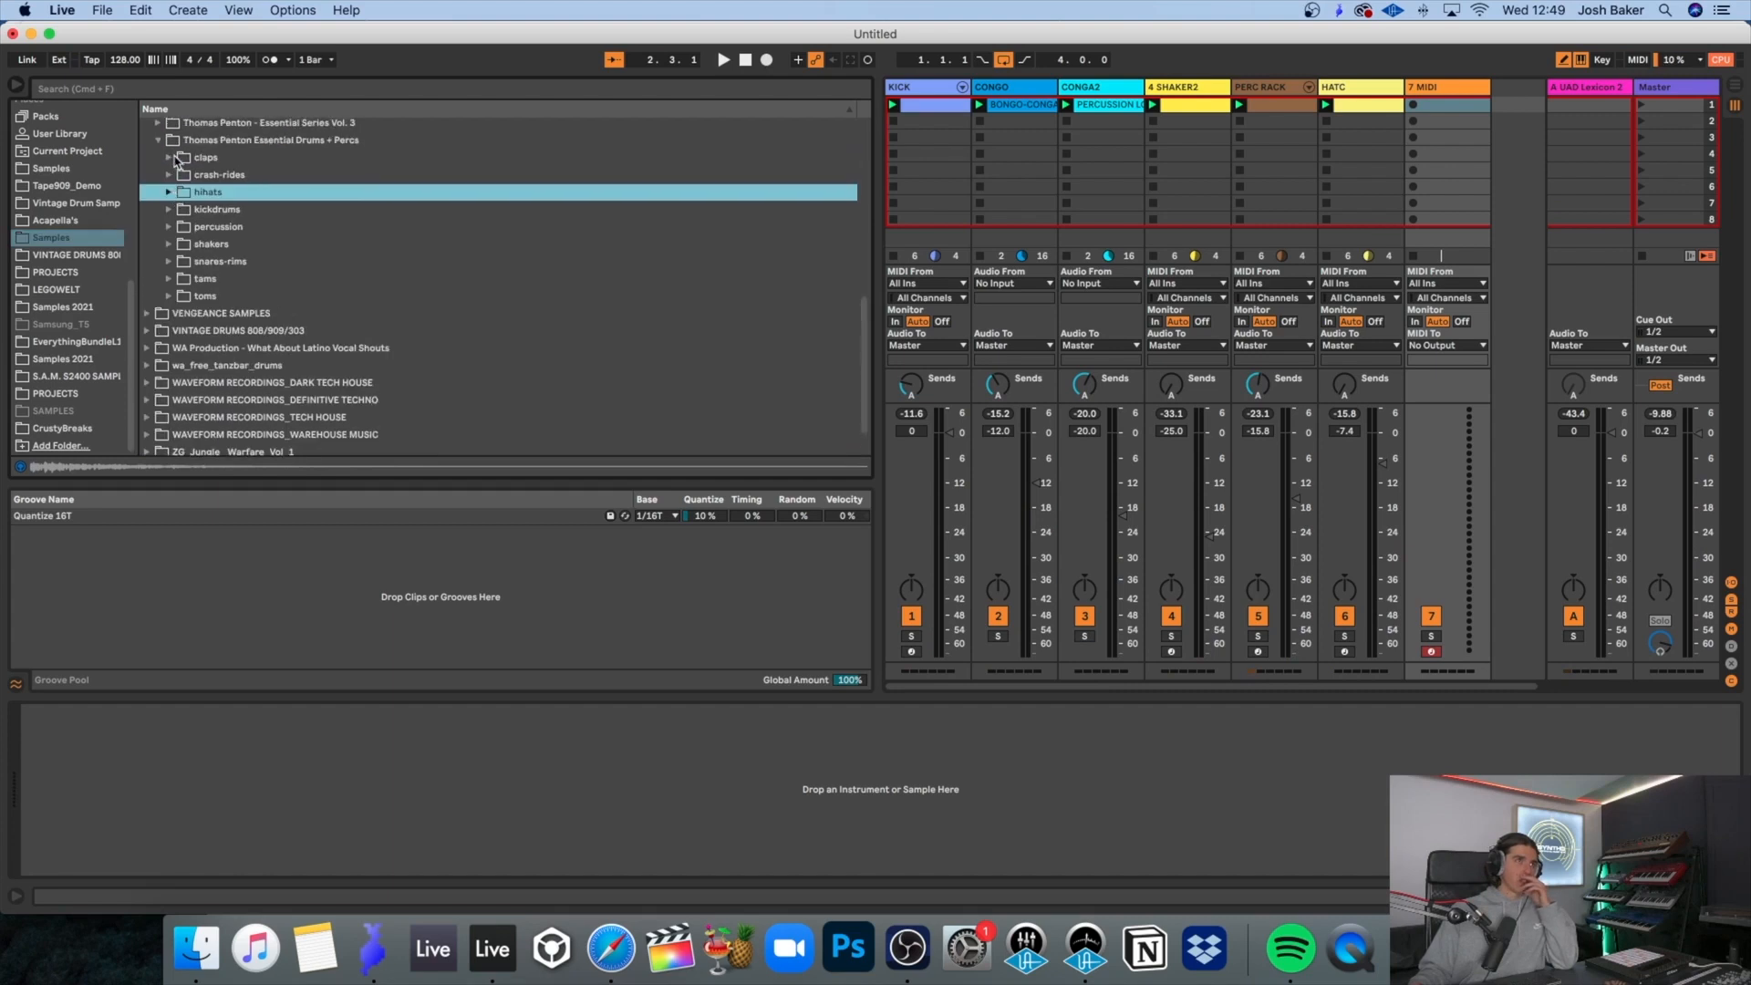
{"action": "left_click", "coordinate": [168, 159]}
{"action": "left_click", "coordinate": [290, 265]}
{"action": "left_click", "coordinate": [307, 301]}
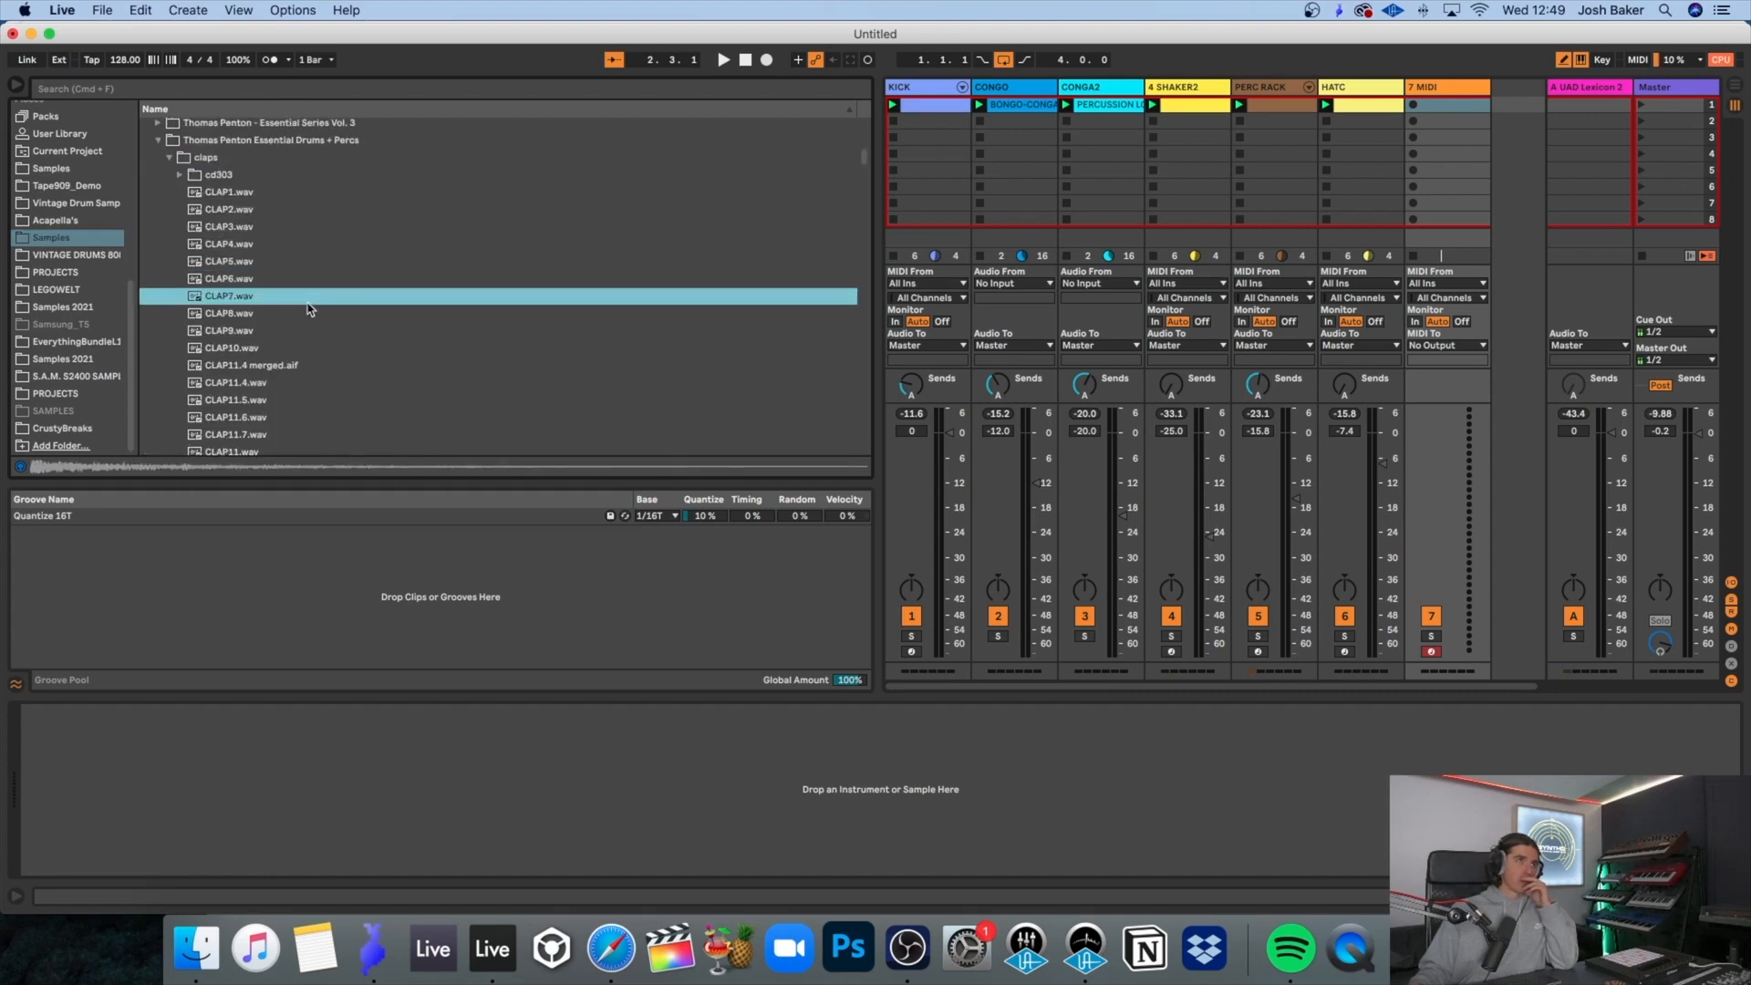
Step: Audition further clap samples and load CLAP17.wav onto the 7 MIDI track
{"action": "left_click", "coordinate": [1460, 92]}
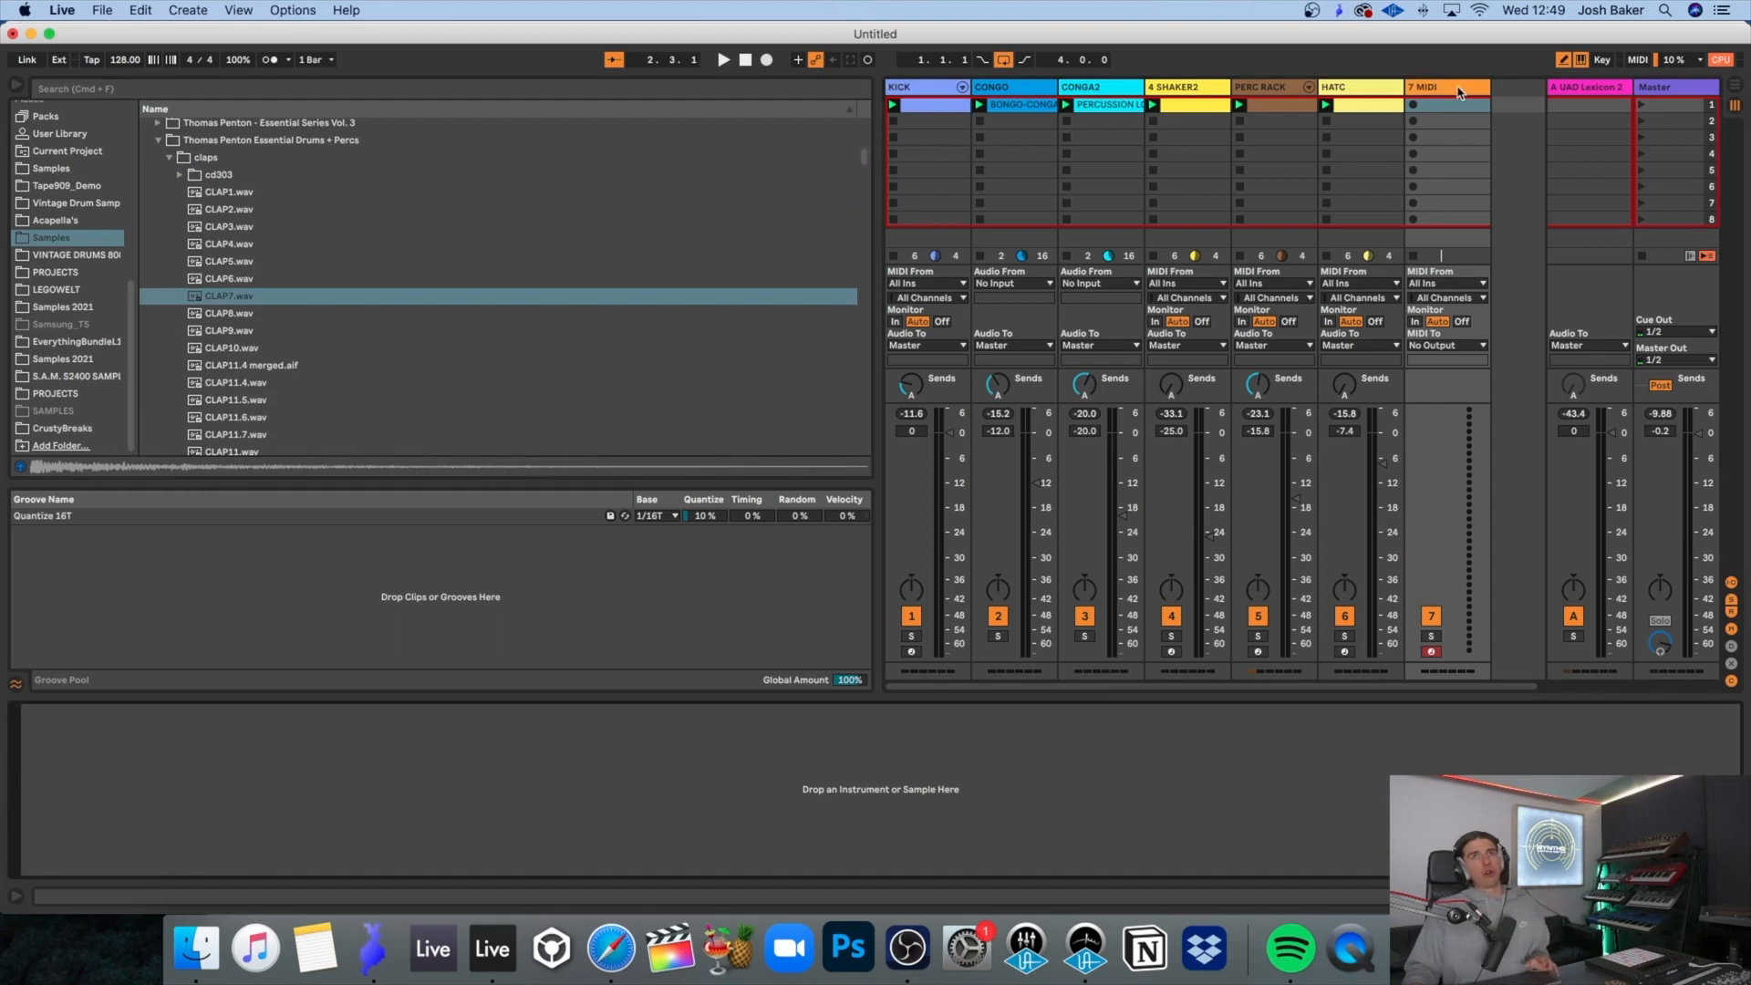
{"action": "left_click", "coordinate": [346, 399]}
{"action": "key", "text": "Down"}
{"action": "key", "text": "Down"}
{"action": "key", "text": "Down"}
{"action": "key", "text": "Down"}
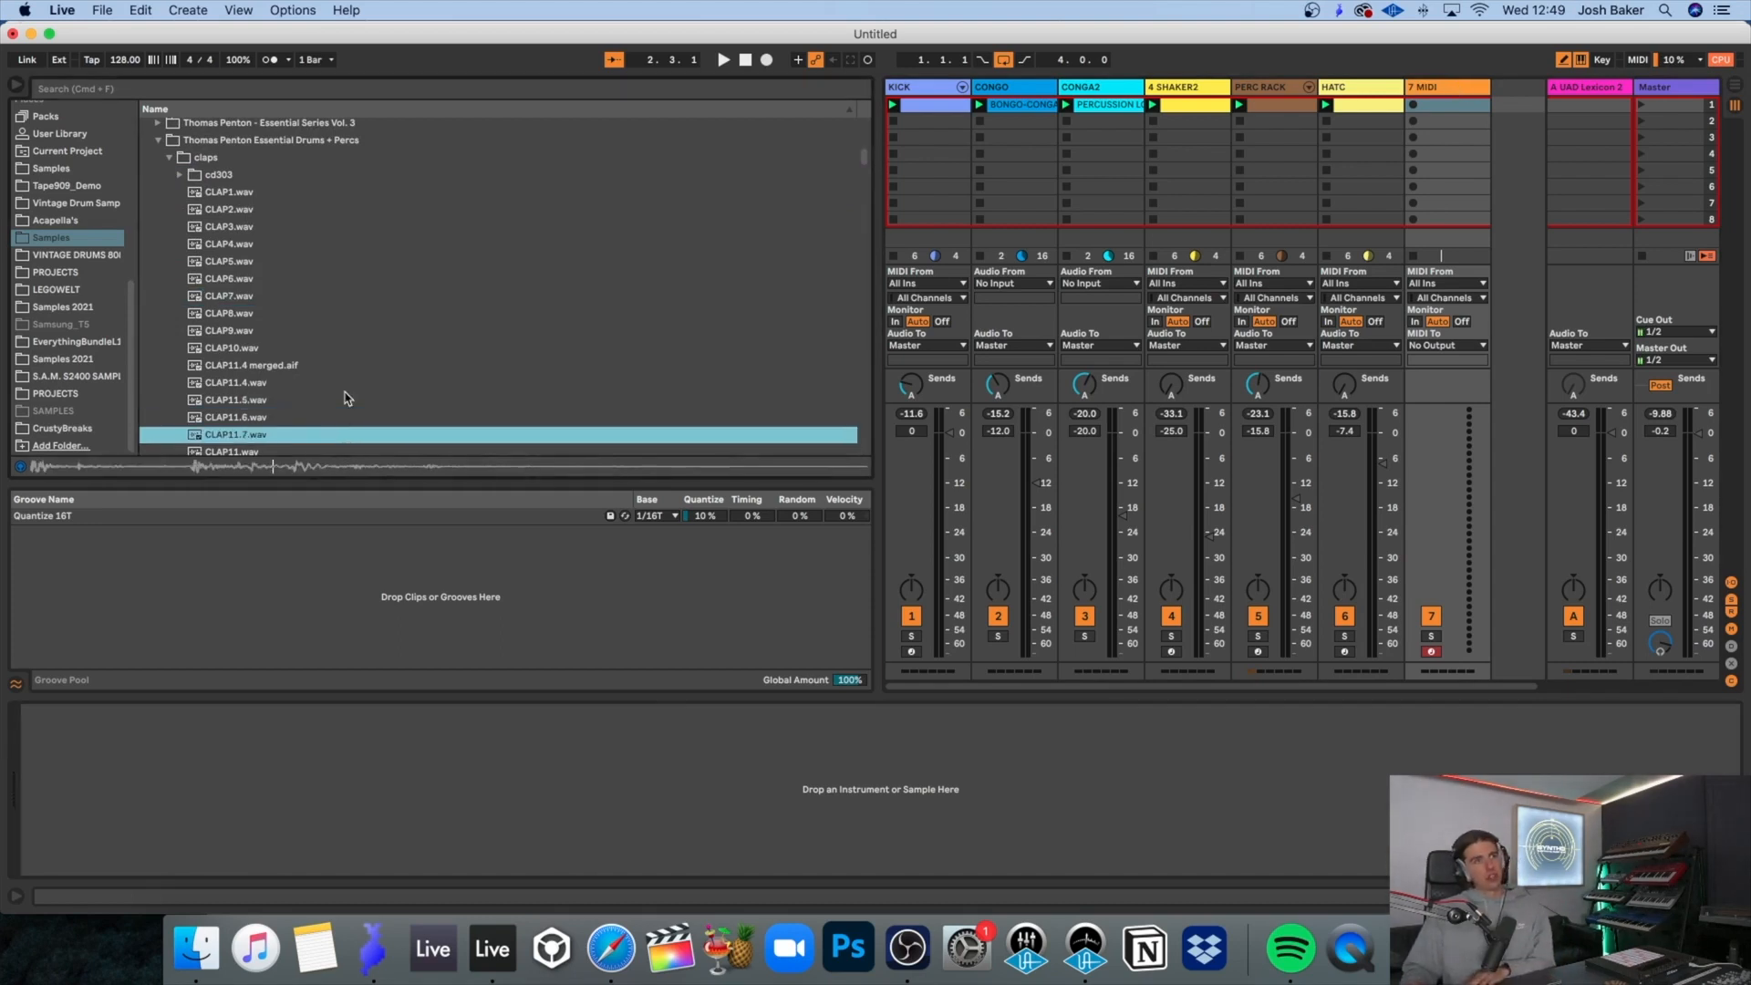
{"action": "key", "text": "Down"}
{"action": "key", "text": "Down"}
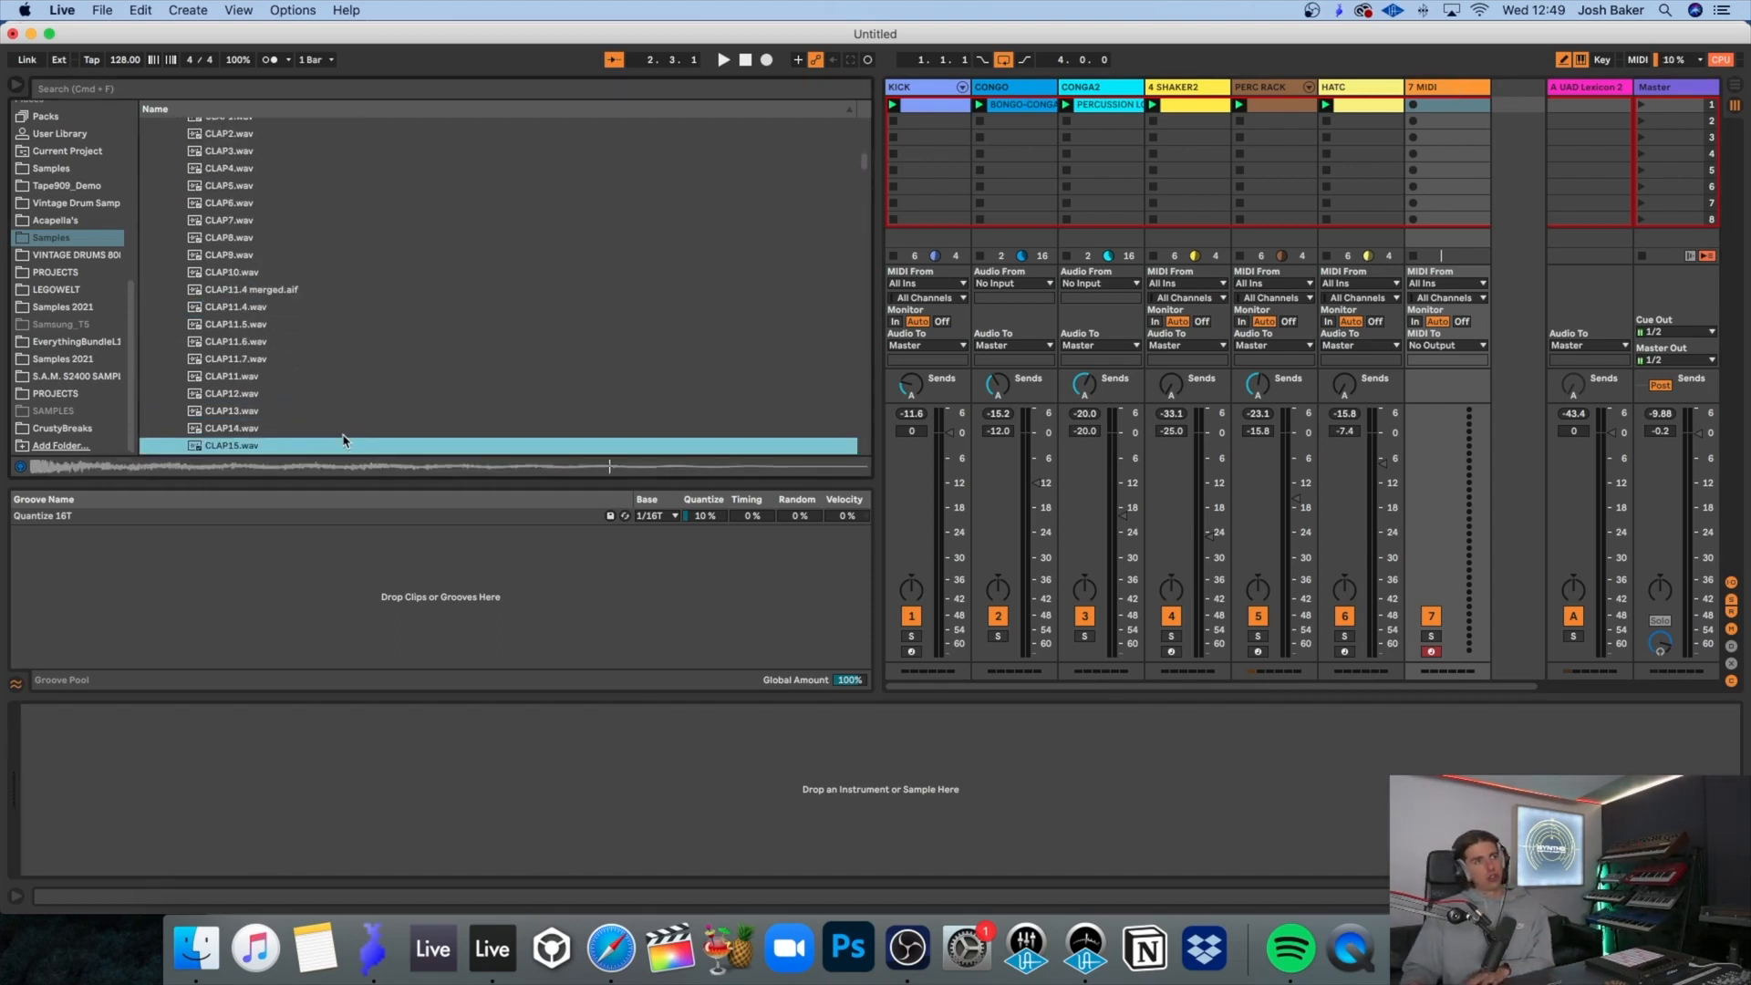
{"action": "scroll", "coordinate": [274, 436], "scroll_direction": "down", "scroll_amount": 1}
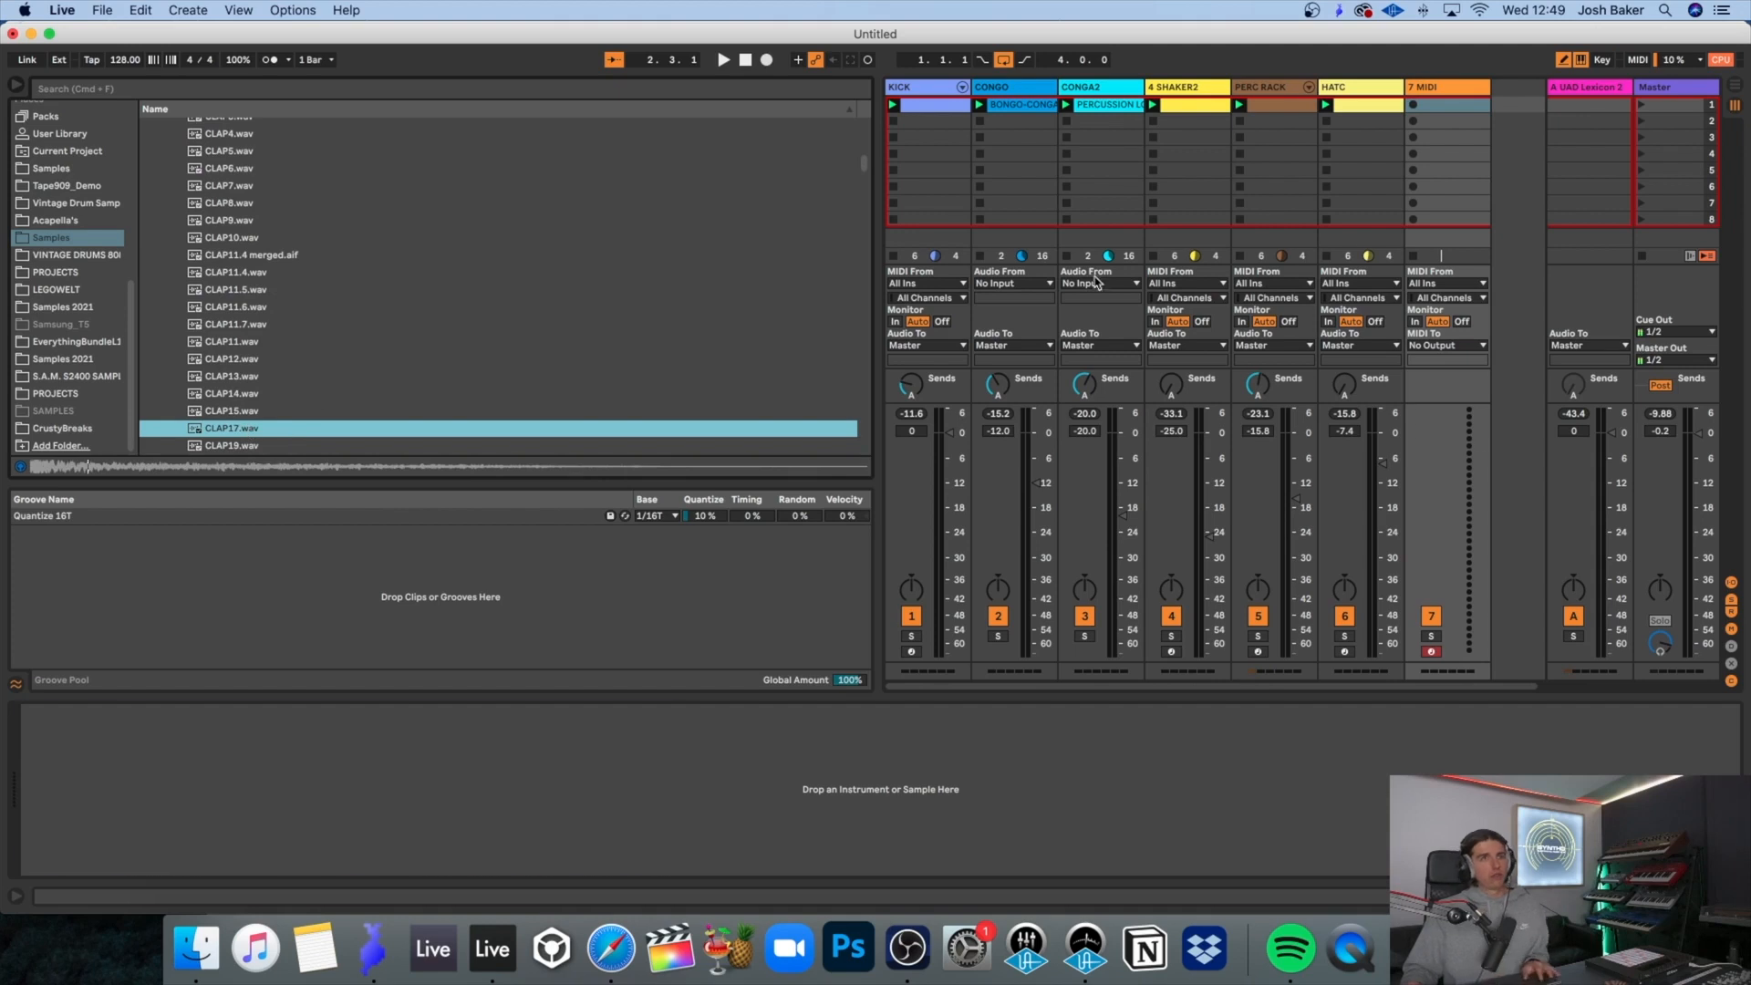
{"action": "key", "text": "Return"}
Step: Create a clip on the clap track and place C3 notes on beats 1.2 and 1.4
{"action": "left_click", "coordinate": [1443, 111]}
{"action": "key", "text": "space"}
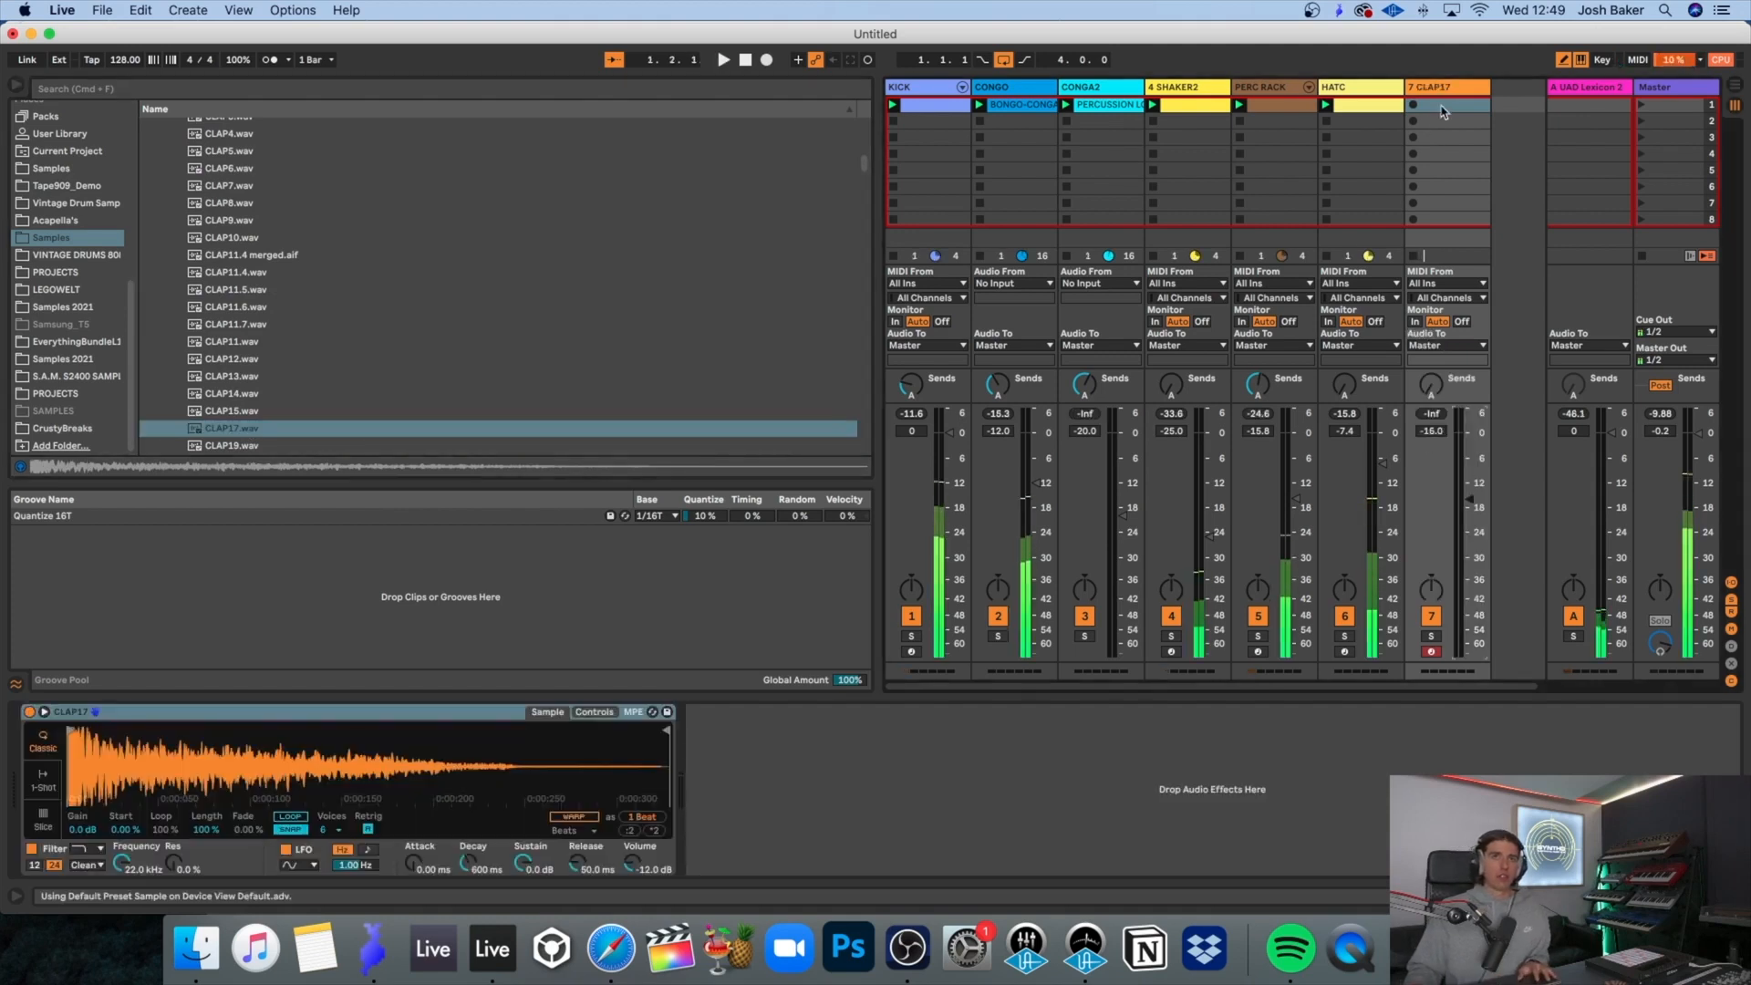
{"action": "double_click", "coordinate": [1443, 111]}
{"action": "left_click", "coordinate": [801, 757]}
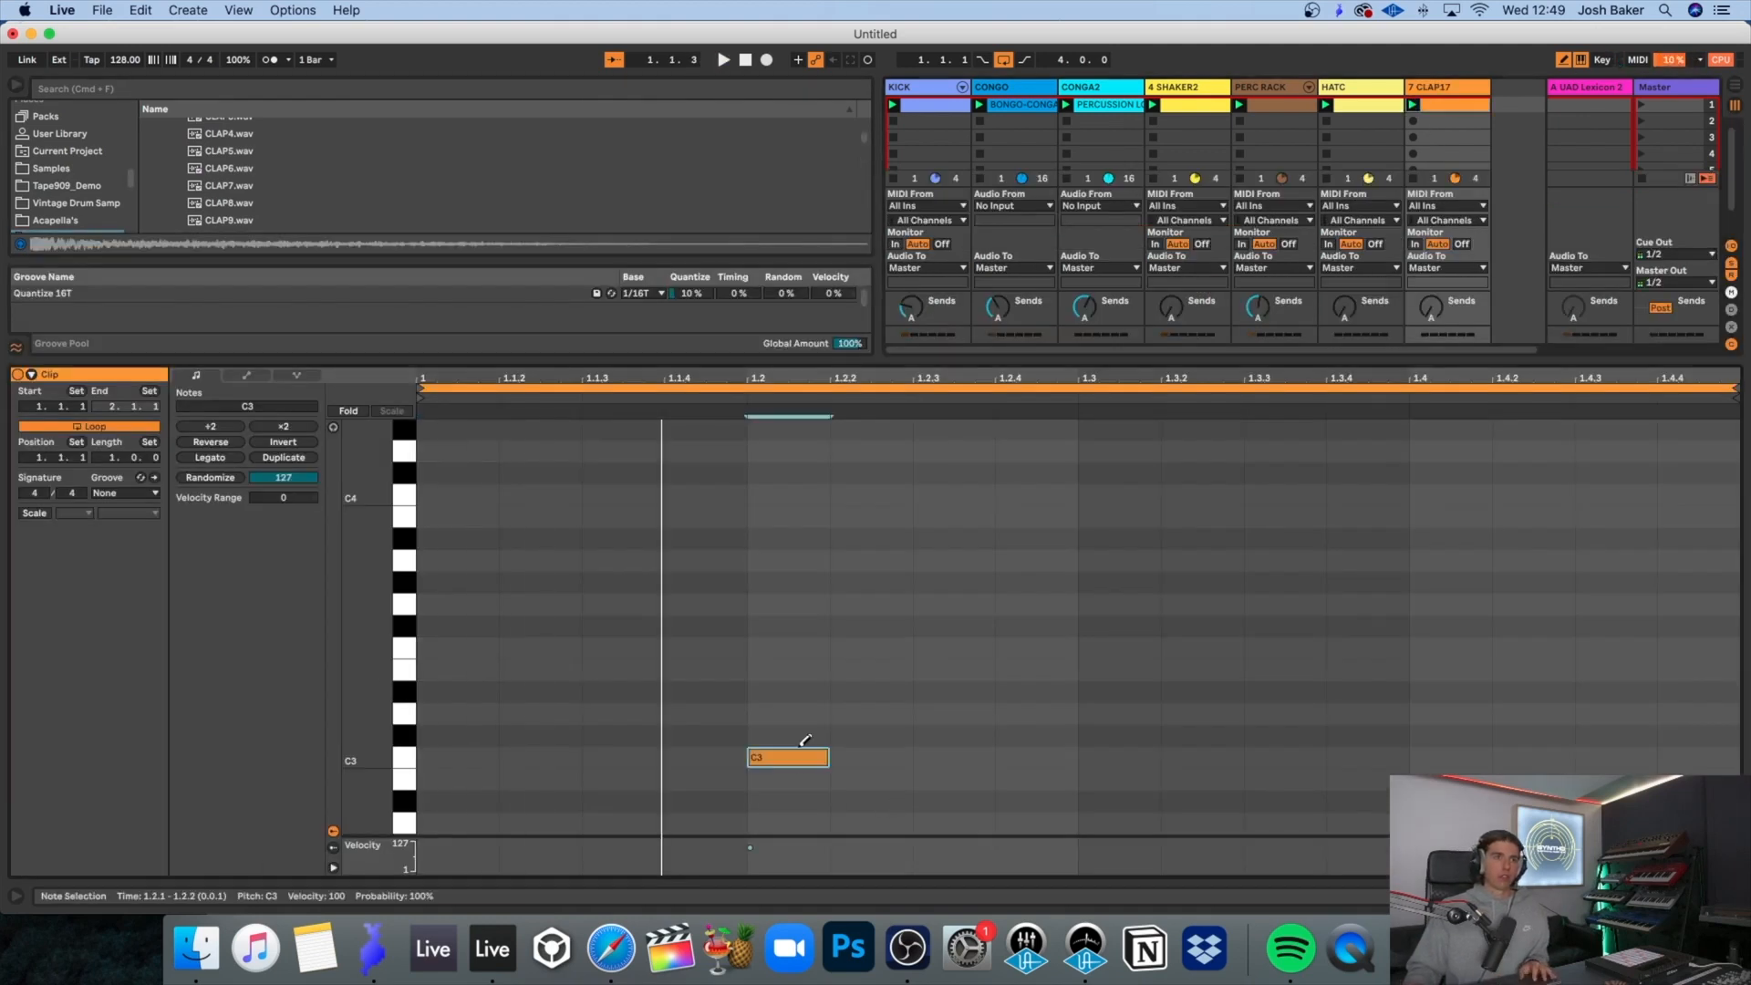
{"action": "left_click", "coordinate": [1451, 757]}
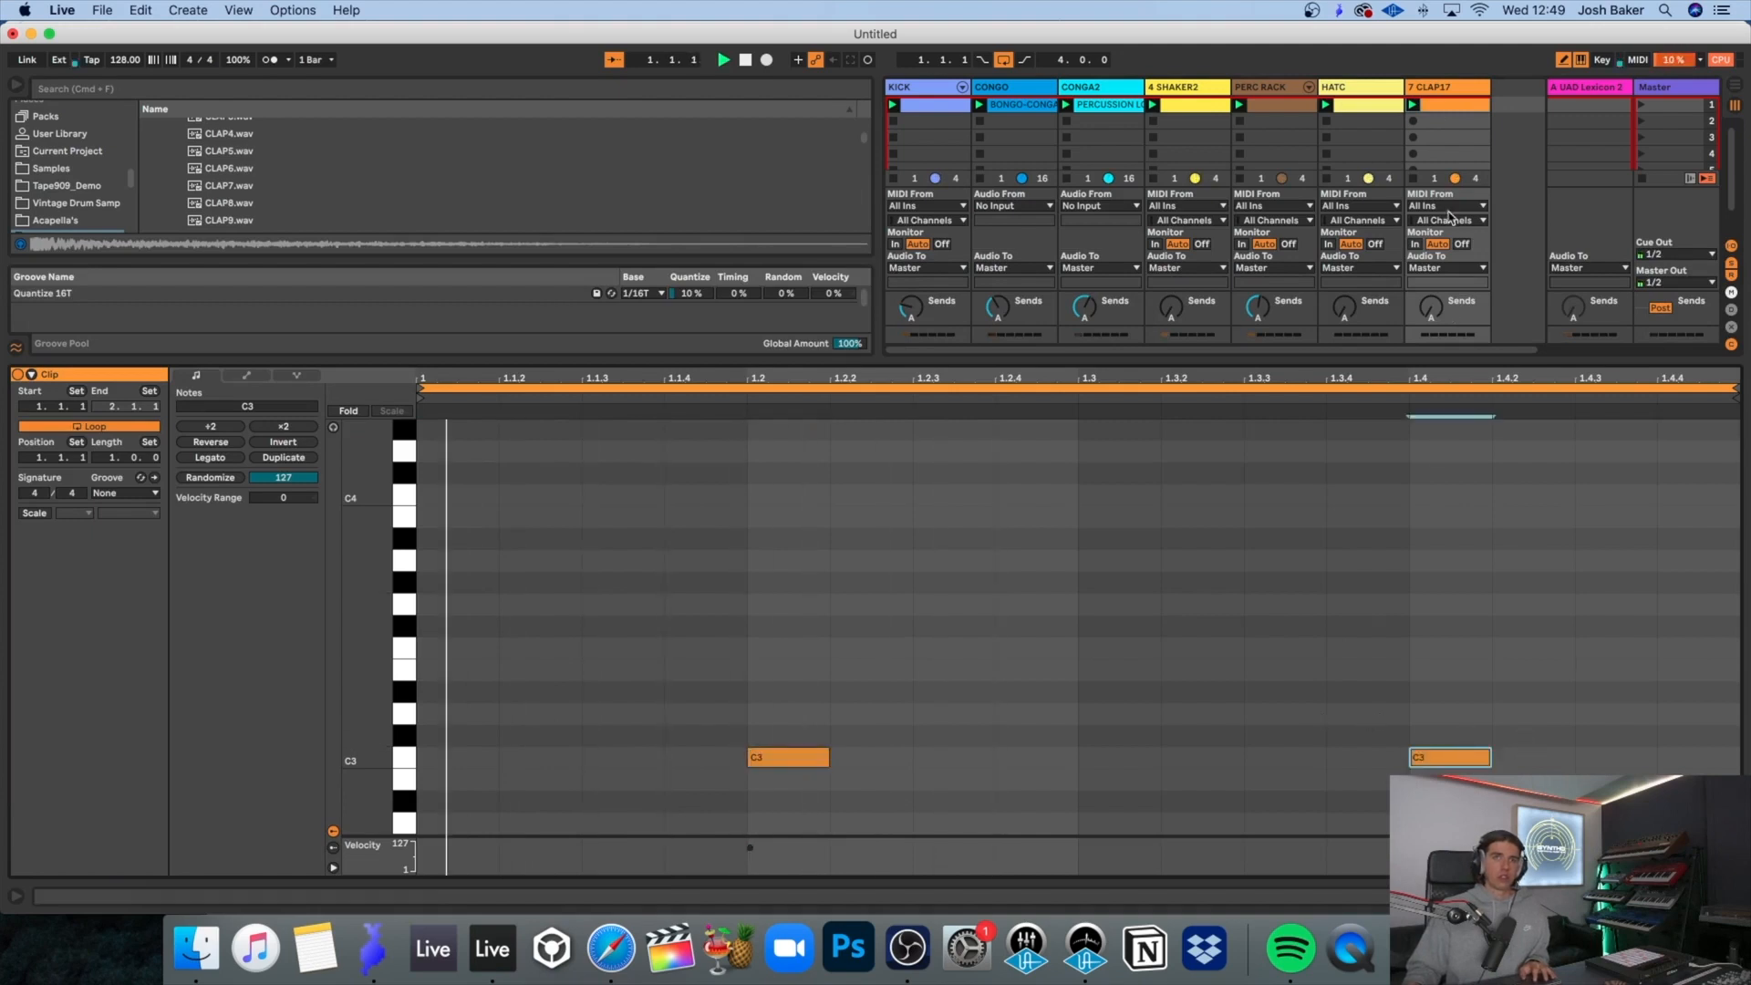
Step: Replace the sample on the CLAP17 track with CLAP20.wav and raise the track's volume to -7.2 dB
{"action": "left_click", "coordinate": [1454, 85]}
{"action": "key", "text": "space"}
{"action": "left_click", "coordinate": [333, 431]}
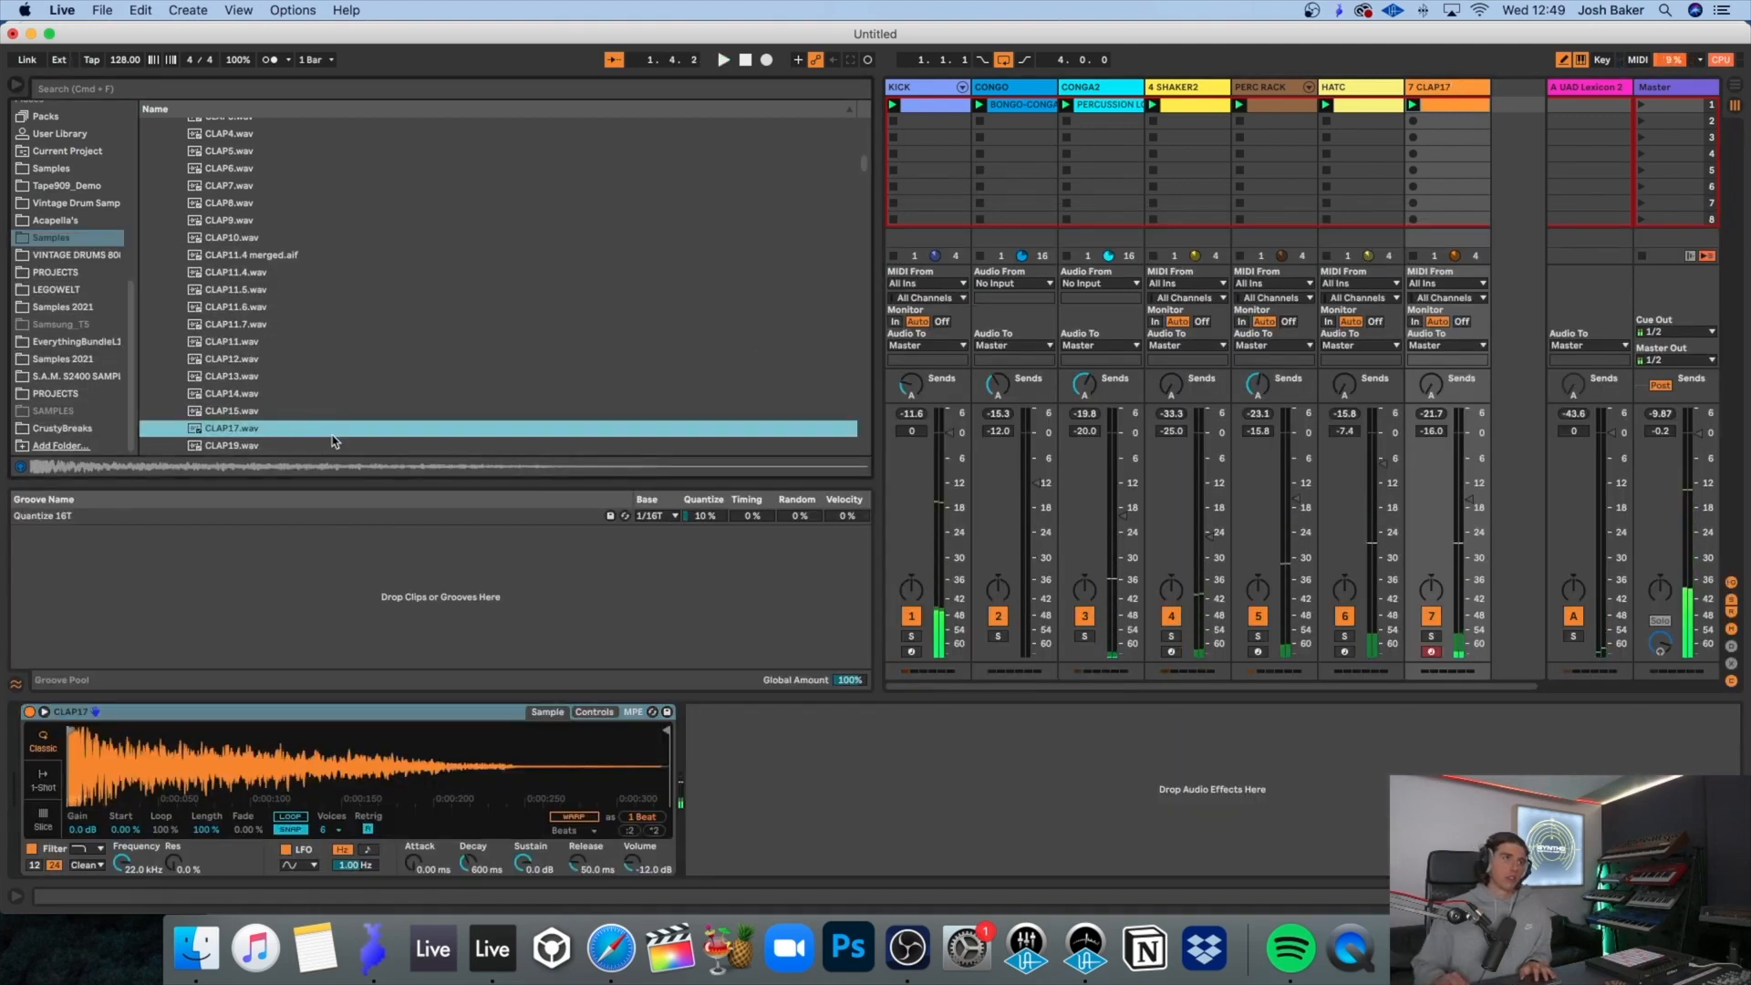
{"action": "key", "text": "Down"}
{"action": "key", "text": "Down"}
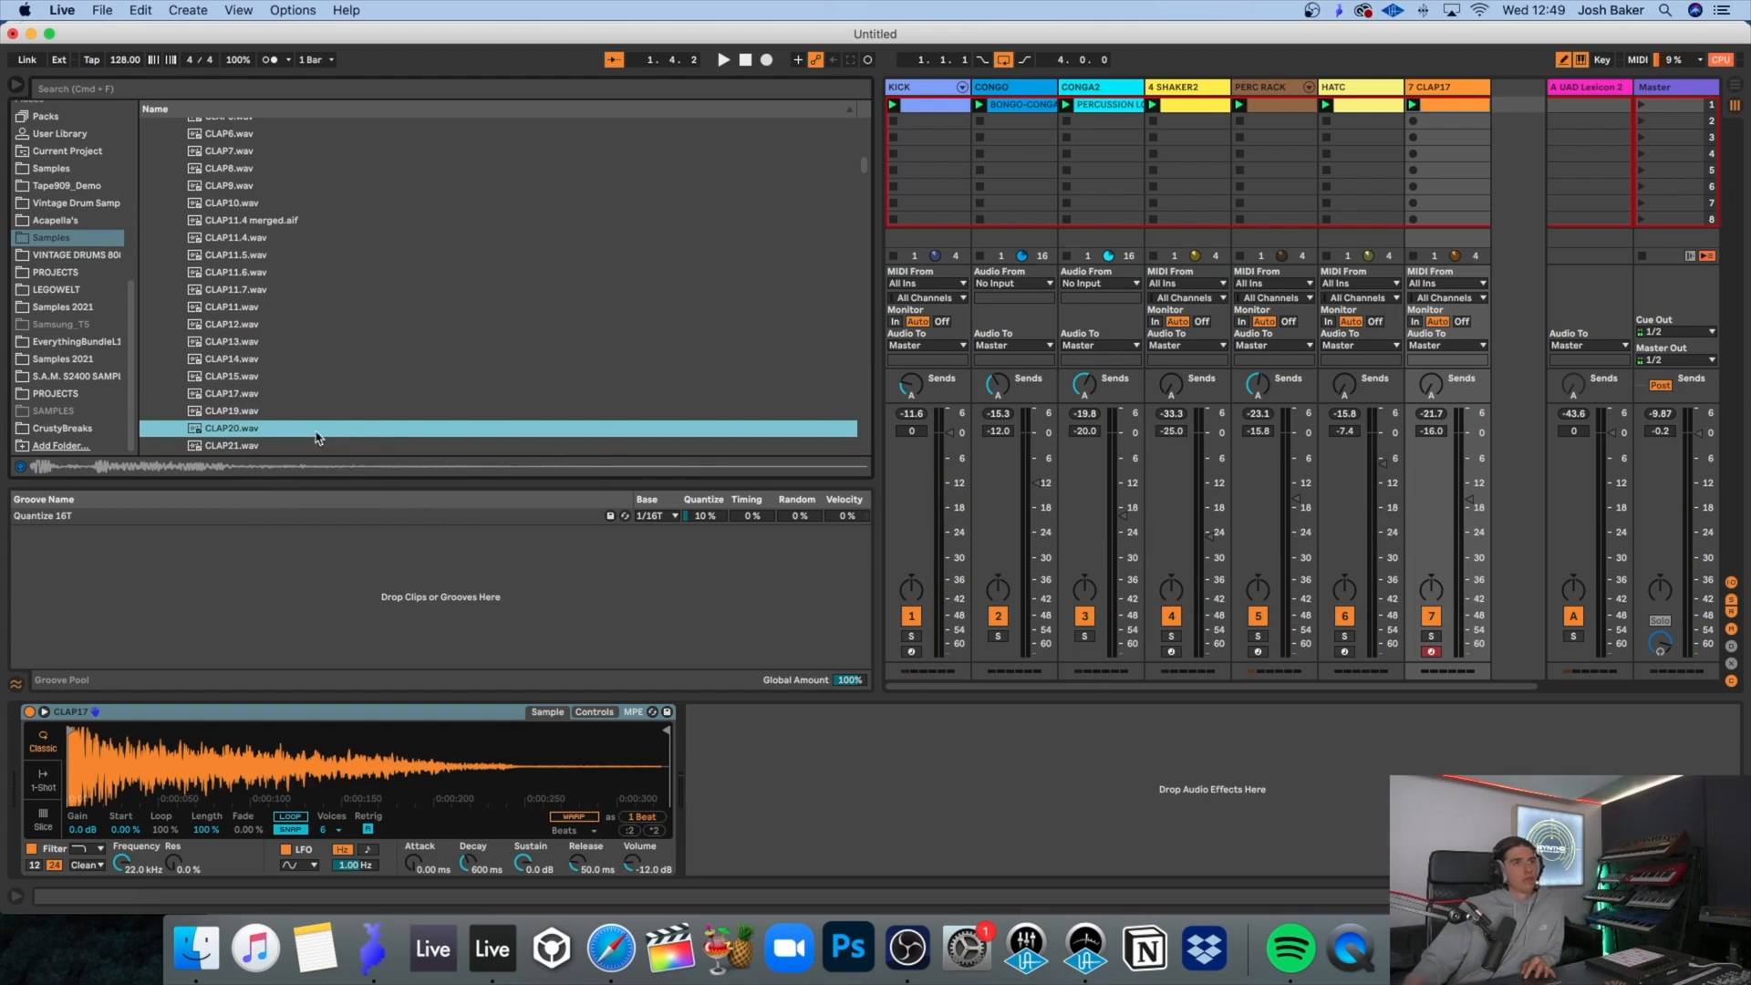
{"action": "key", "text": "space"}
{"action": "key", "text": "Return"}
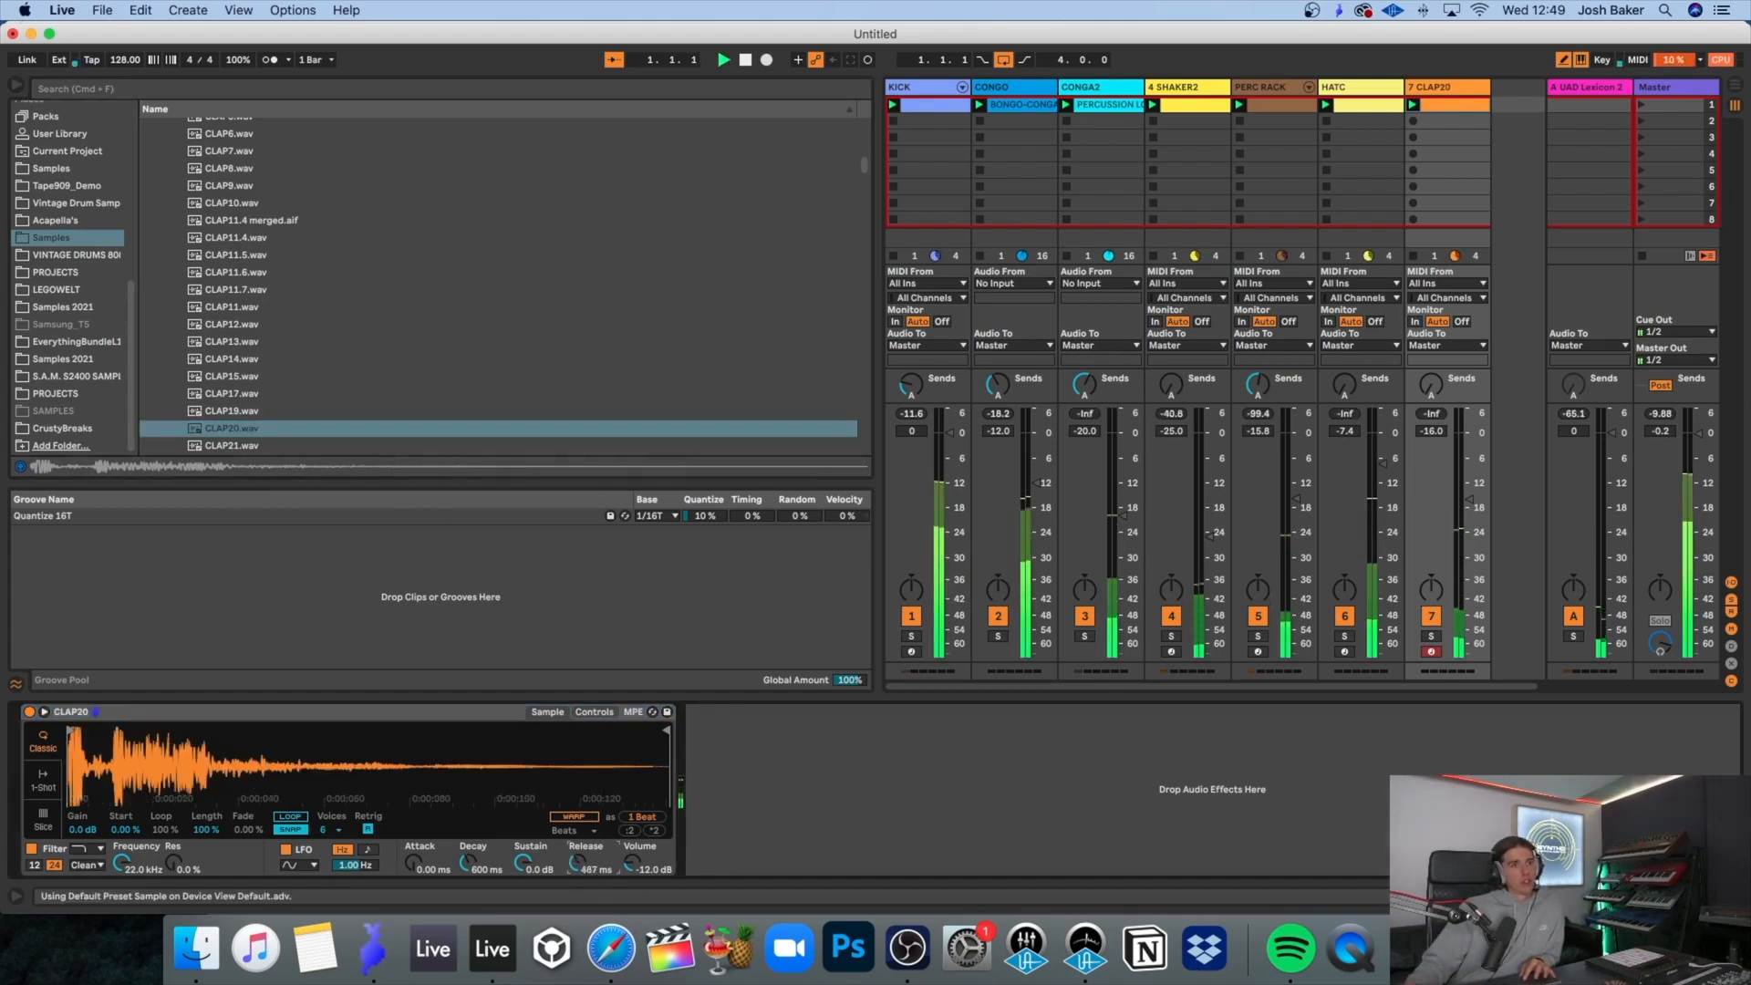
{"action": "left_click_drag", "start_coordinate": [1432, 431], "coordinate": [1432, 394]}
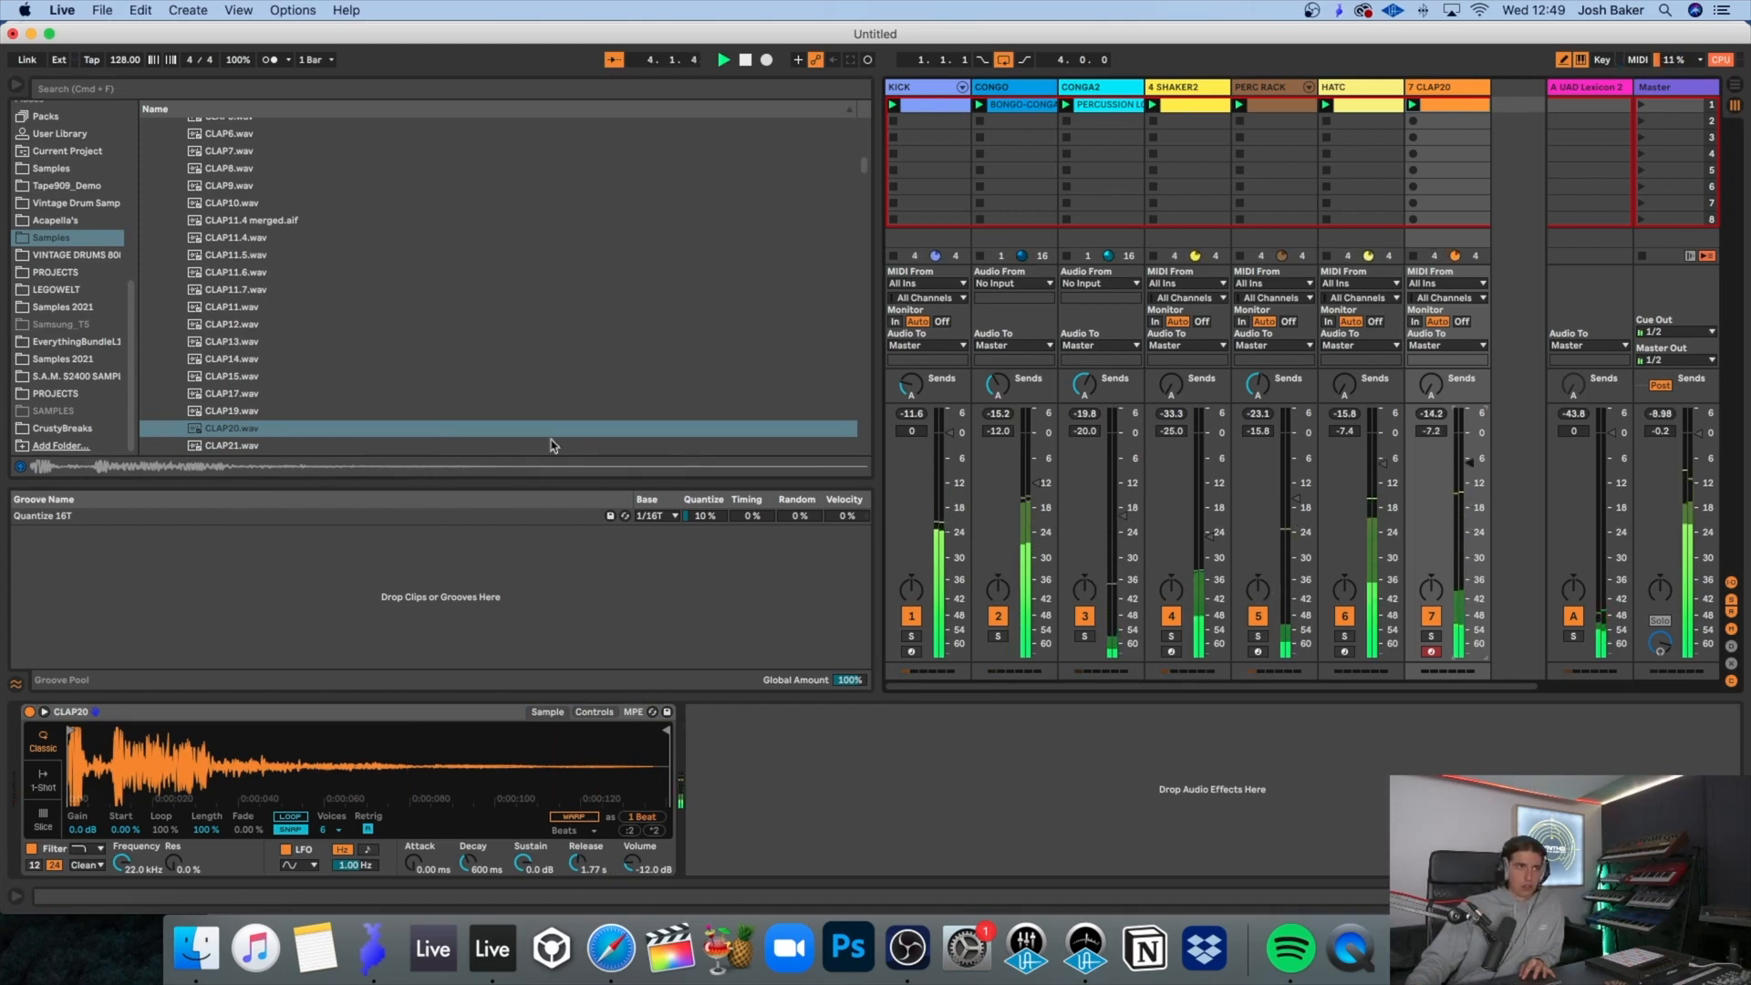
Step: Audition the following clap samples from CLAP21.wav to CLAP42.wav, comparing them against the playing groove
{"action": "left_click", "coordinate": [239, 446]}
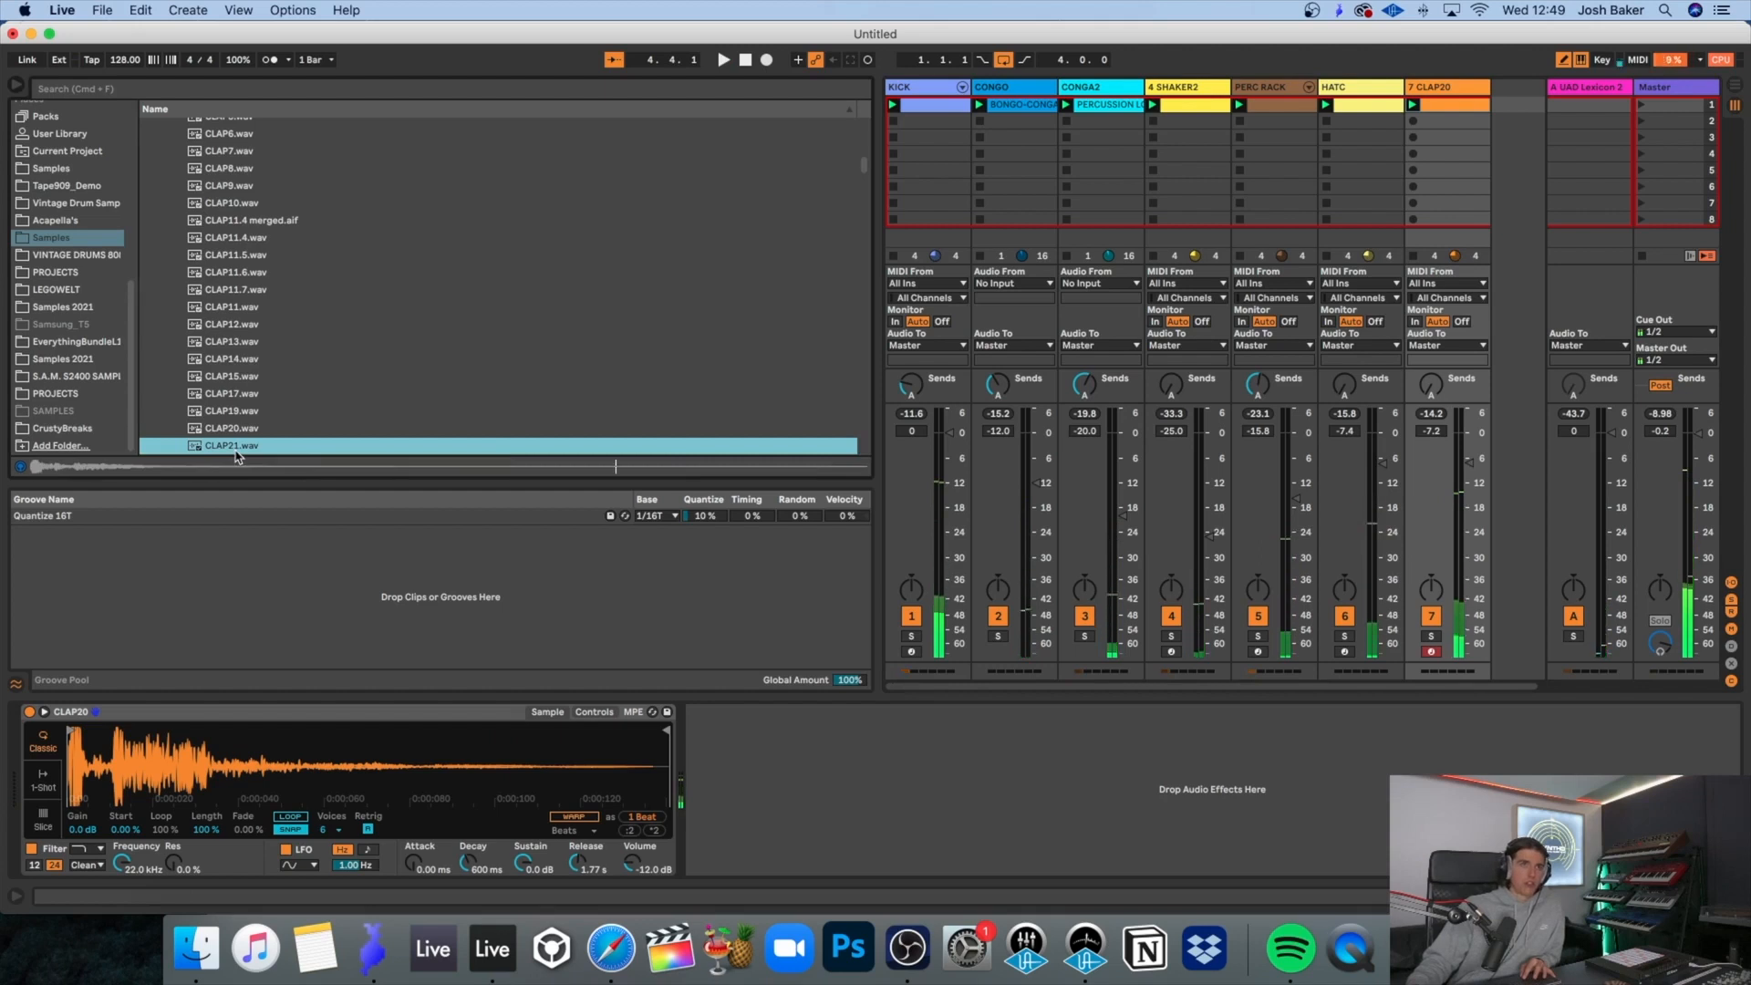
{"action": "scroll", "coordinate": [237, 453], "scroll_direction": "down", "scroll_amount": 1}
{"action": "left_click", "coordinate": [245, 438]}
{"action": "scroll", "coordinate": [244, 437], "scroll_direction": "down", "scroll_amount": 1}
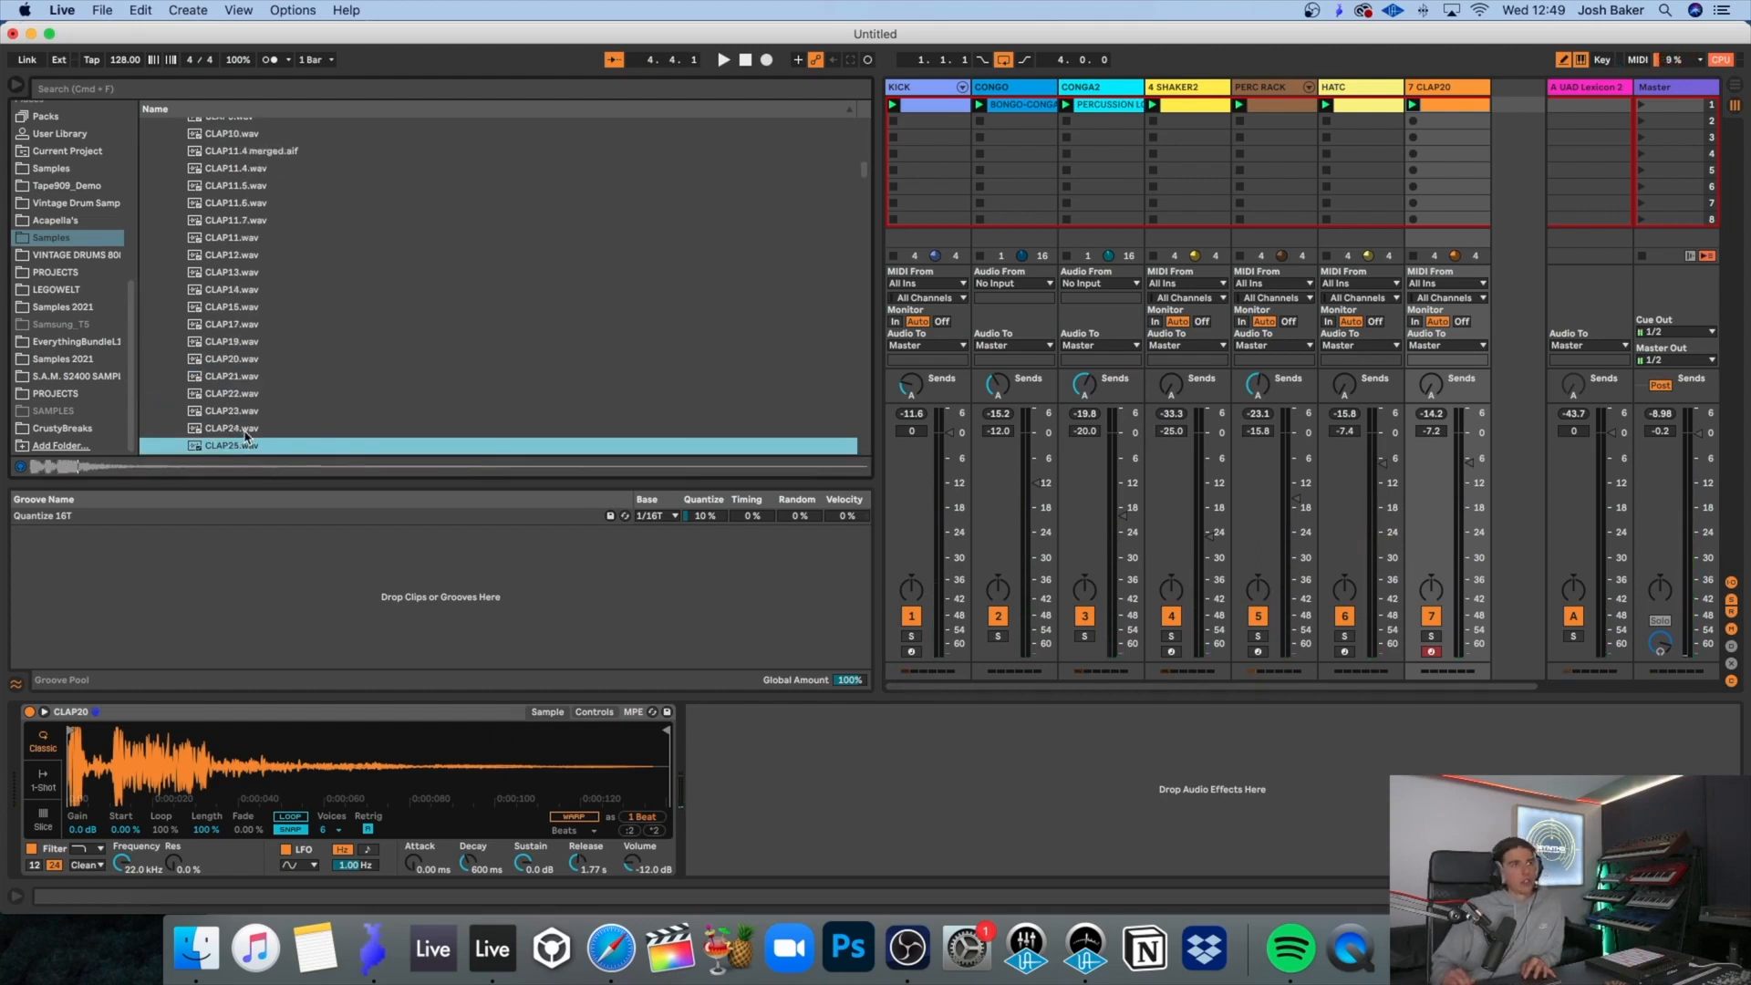
{"action": "left_click", "coordinate": [245, 436]}
{"action": "key", "text": "Down"}
{"action": "key", "text": "Down"}
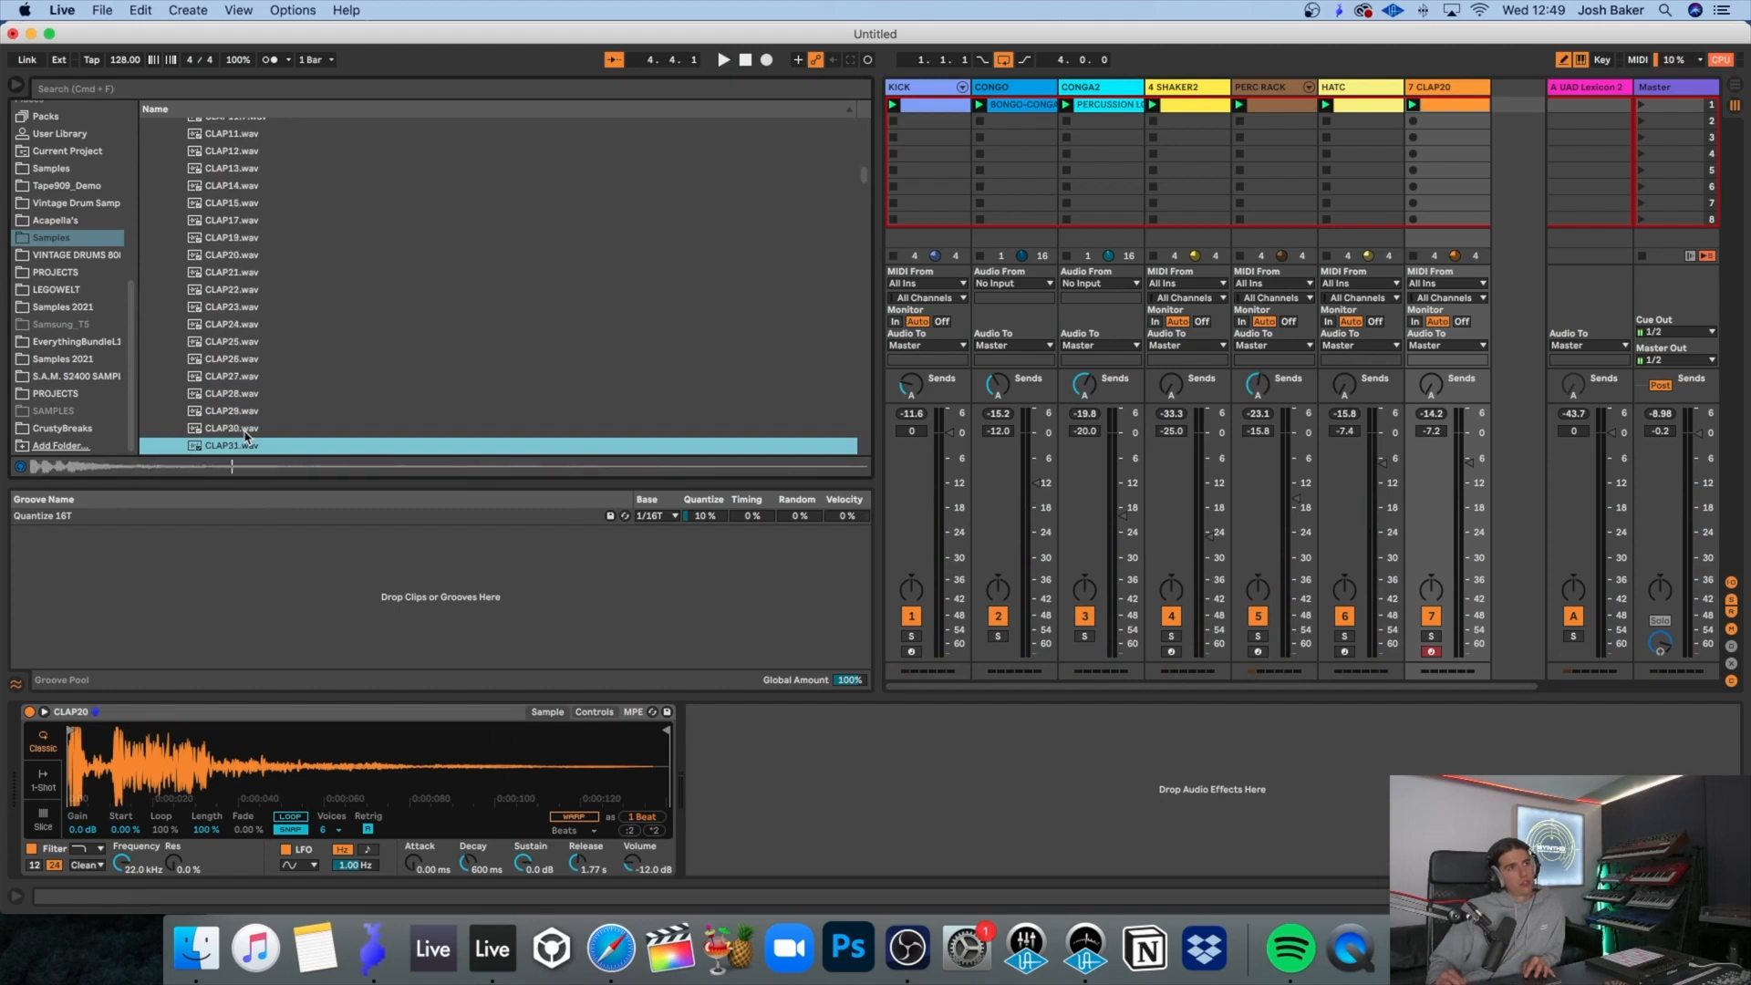
{"action": "key", "text": "Down"}
{"action": "key", "text": "space"}
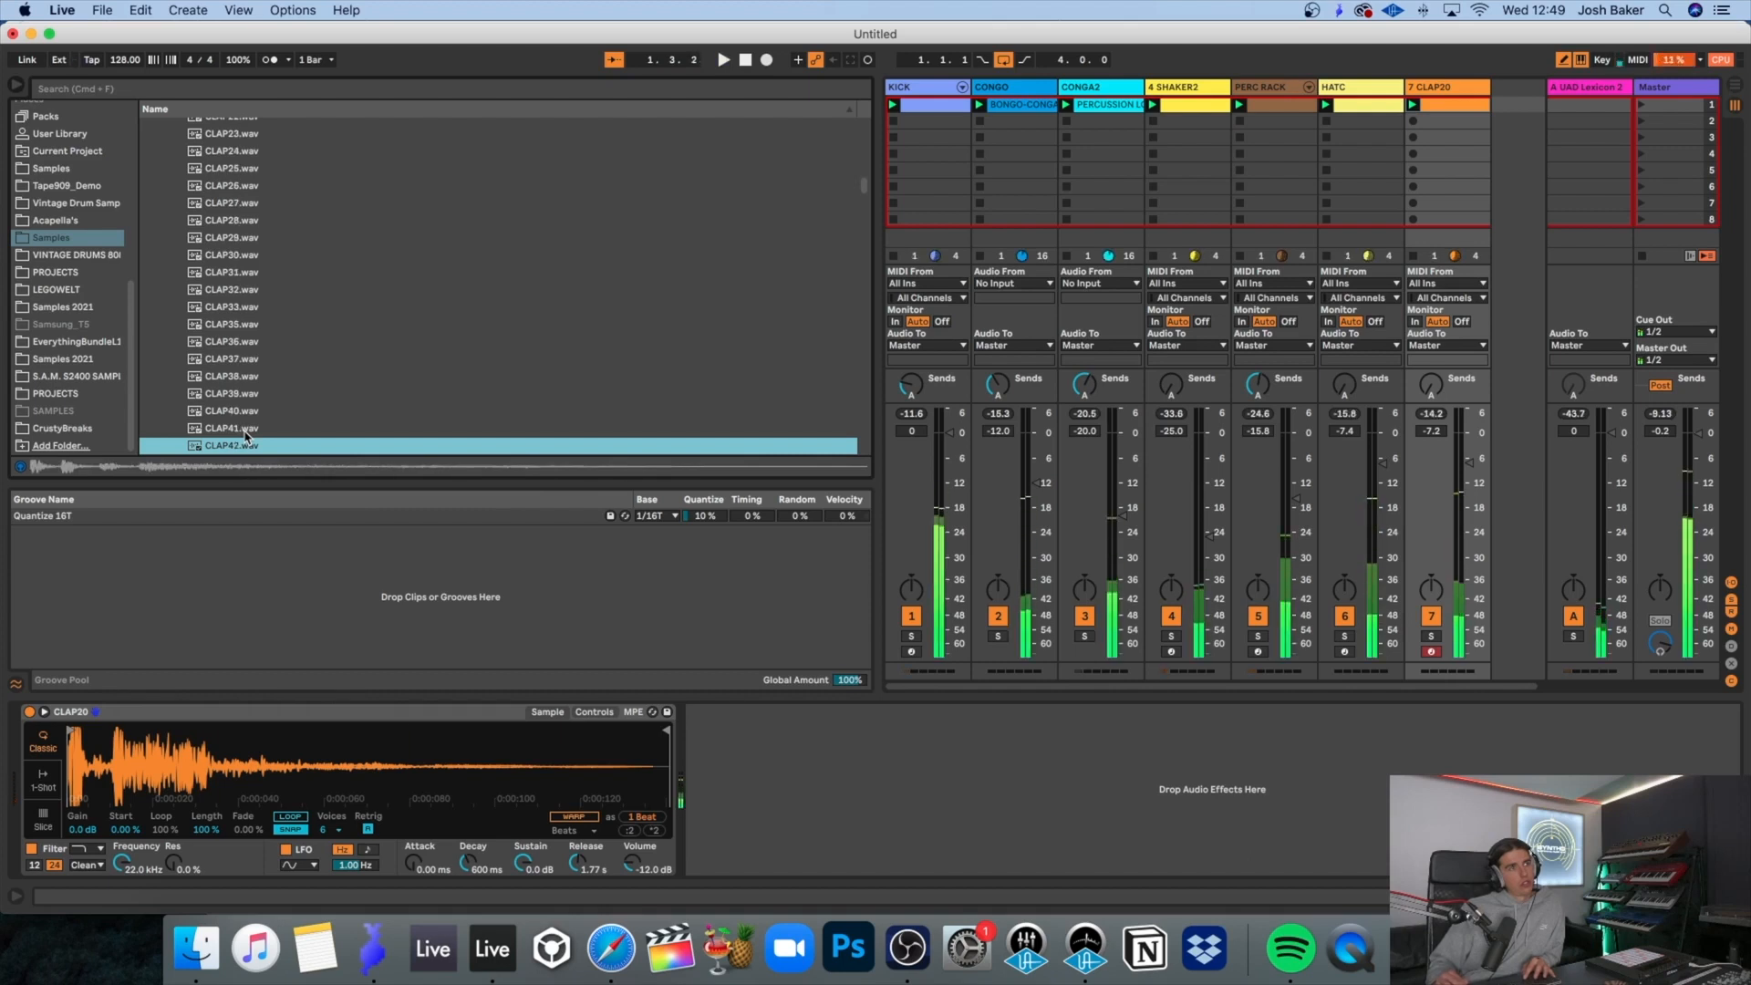
{"action": "scroll", "coordinate": [365, 438], "scroll_direction": "down", "scroll_amount": 1}
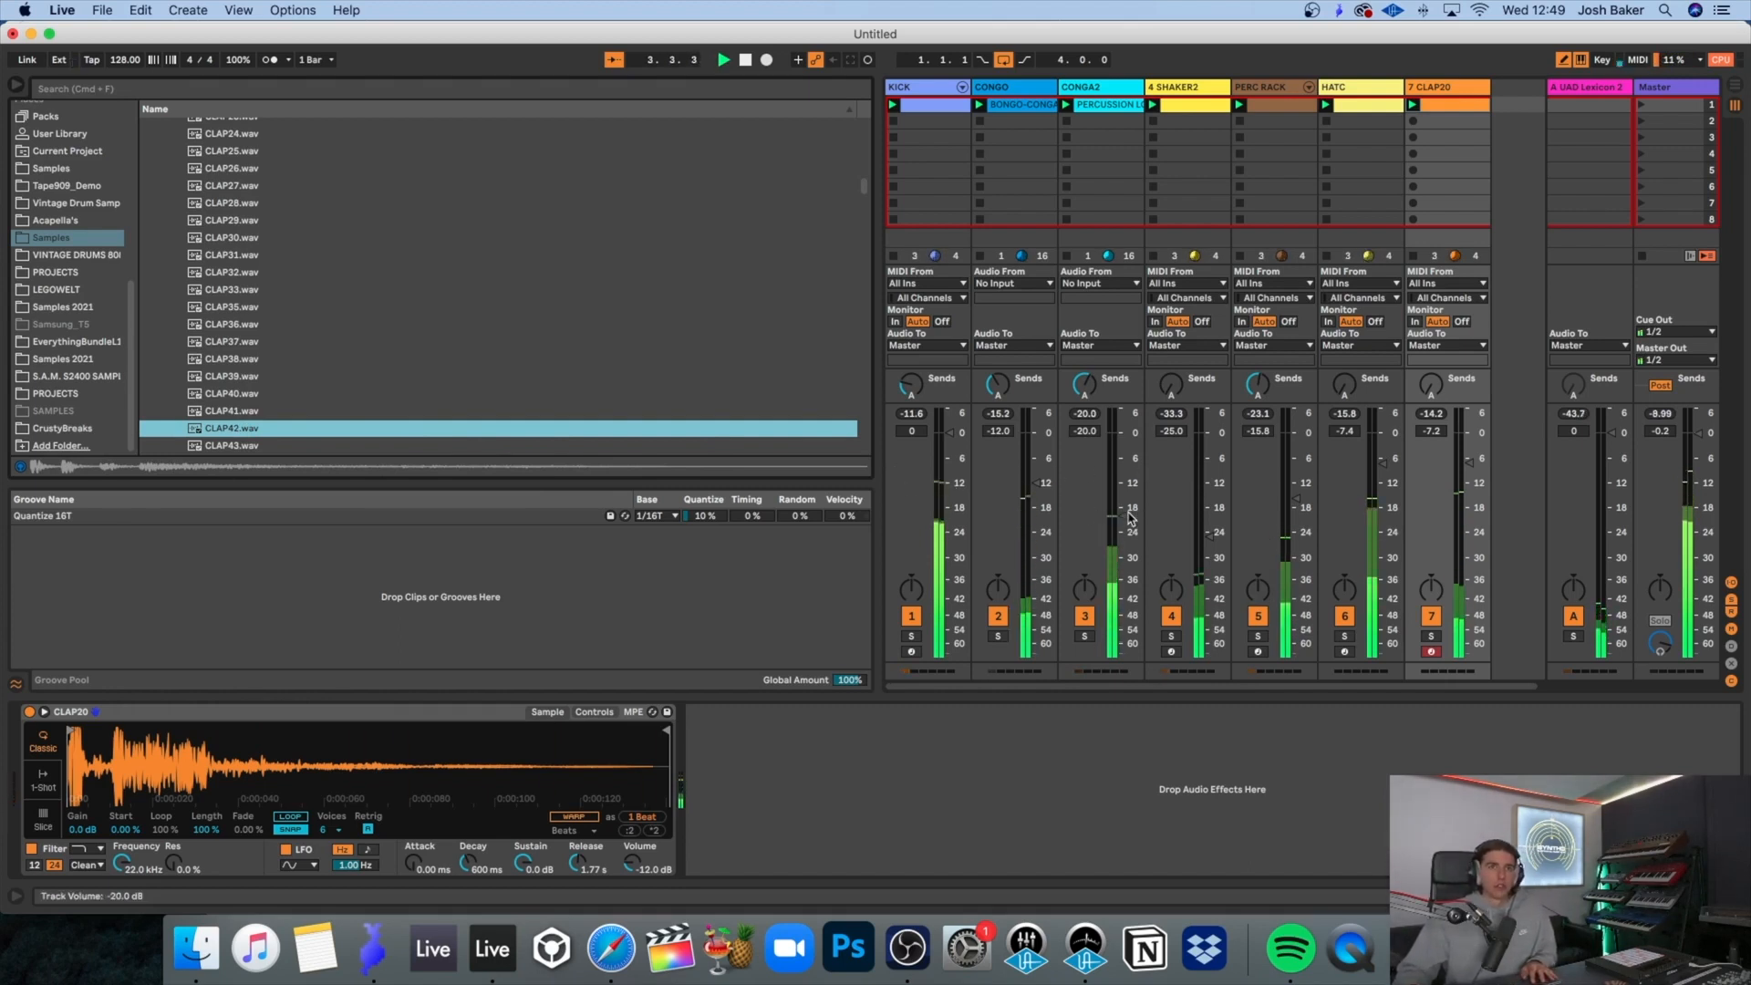
Step: Raise the CONGA2 track volume to -17.5 dB and the PERC RACK volume to -12.7 dB
{"action": "left_click_drag", "start_coordinate": [1129, 517], "coordinate": [1125, 506]}
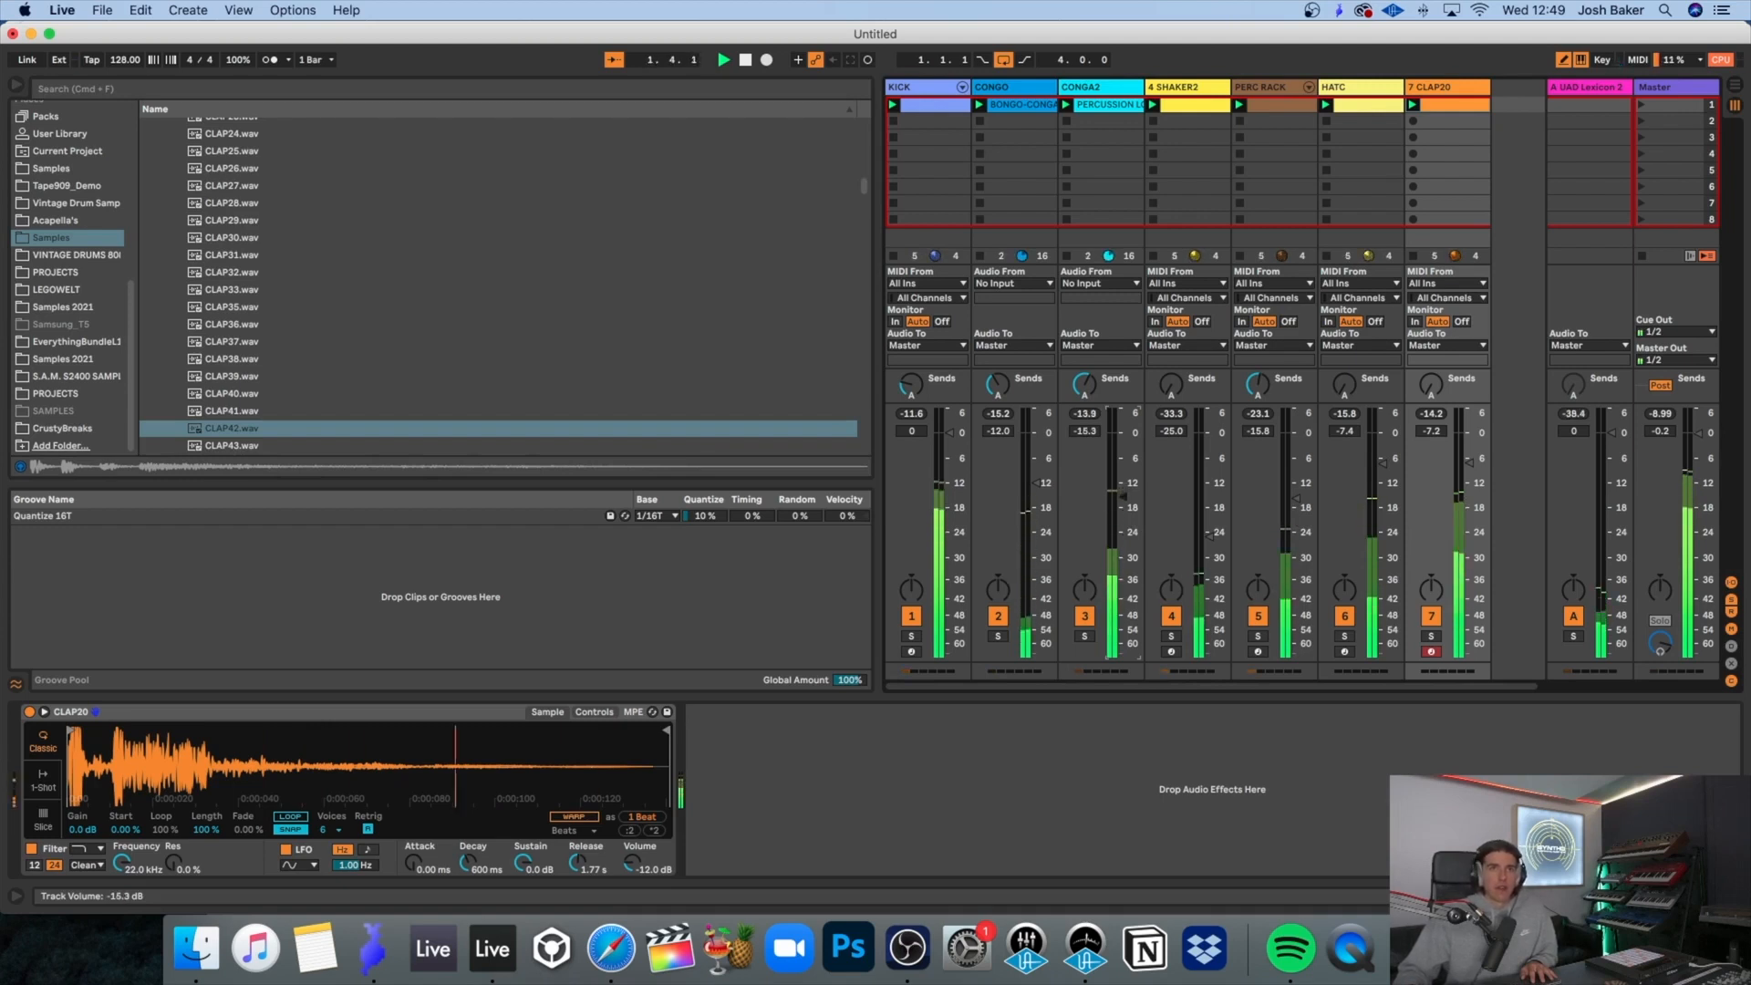
{"action": "left_click_drag", "start_coordinate": [1118, 517], "coordinate": [1118, 518]}
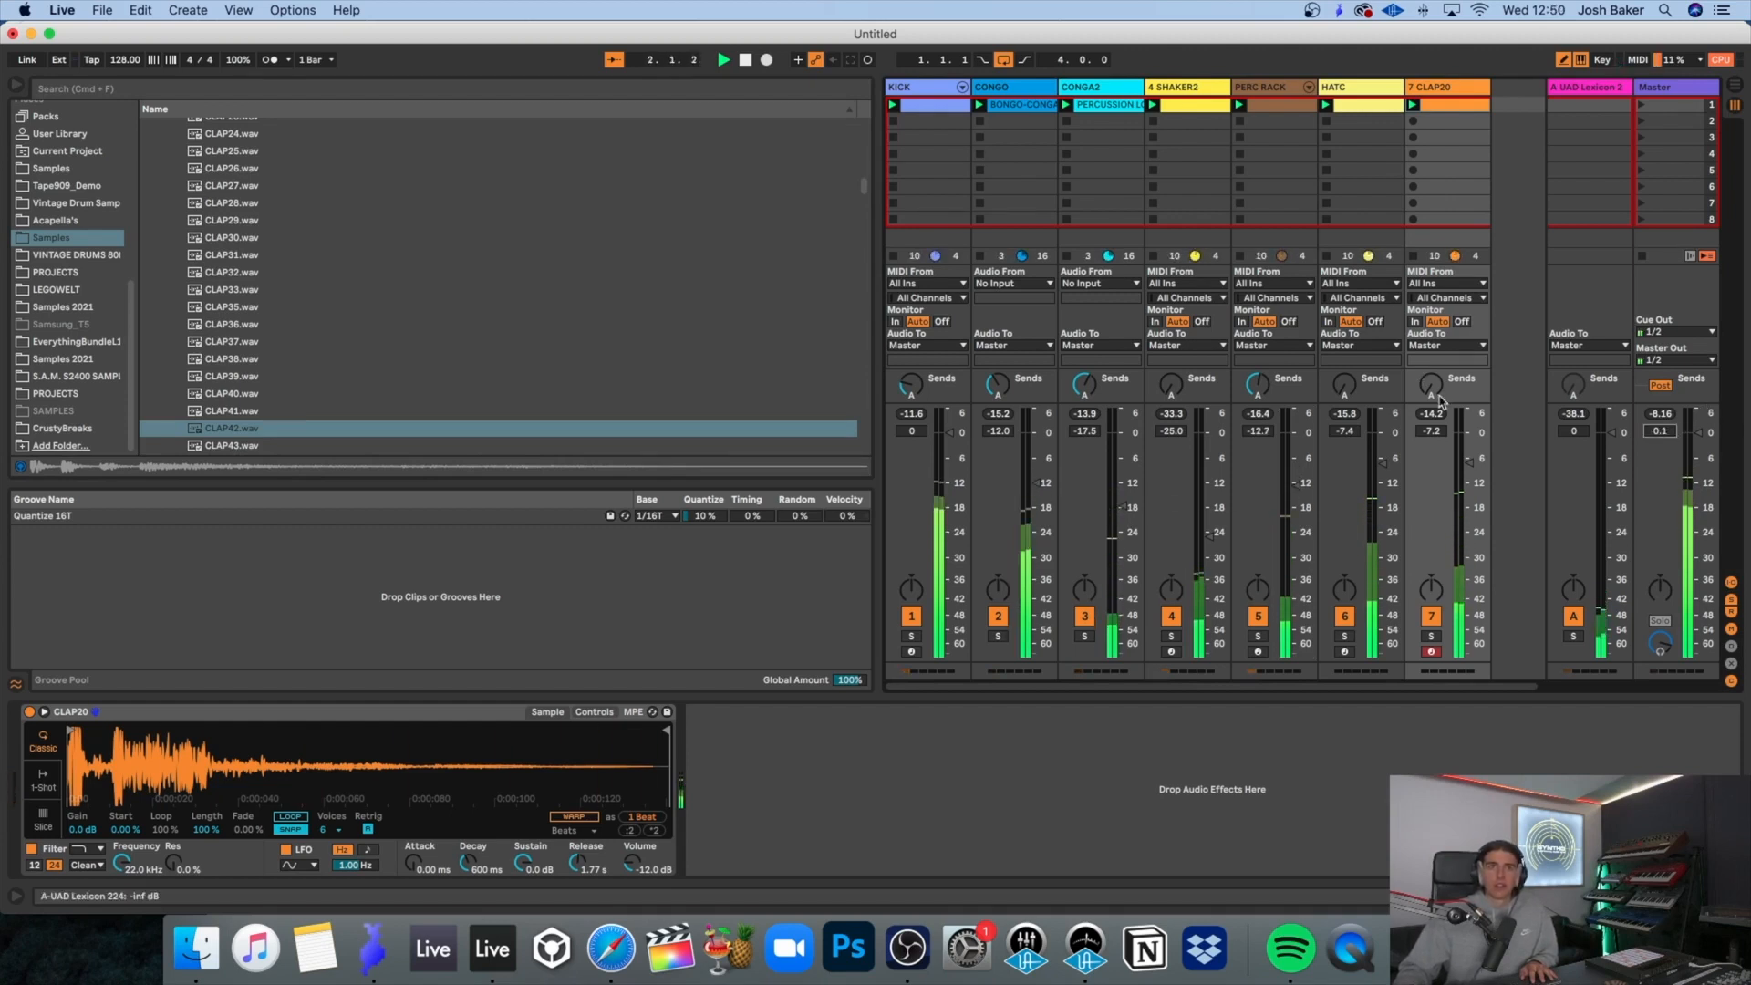
Step: Insert a second return track and copy the UAD Lexicon 224 reverb from return A onto it
{"action": "left_click", "coordinate": [13, 88]}
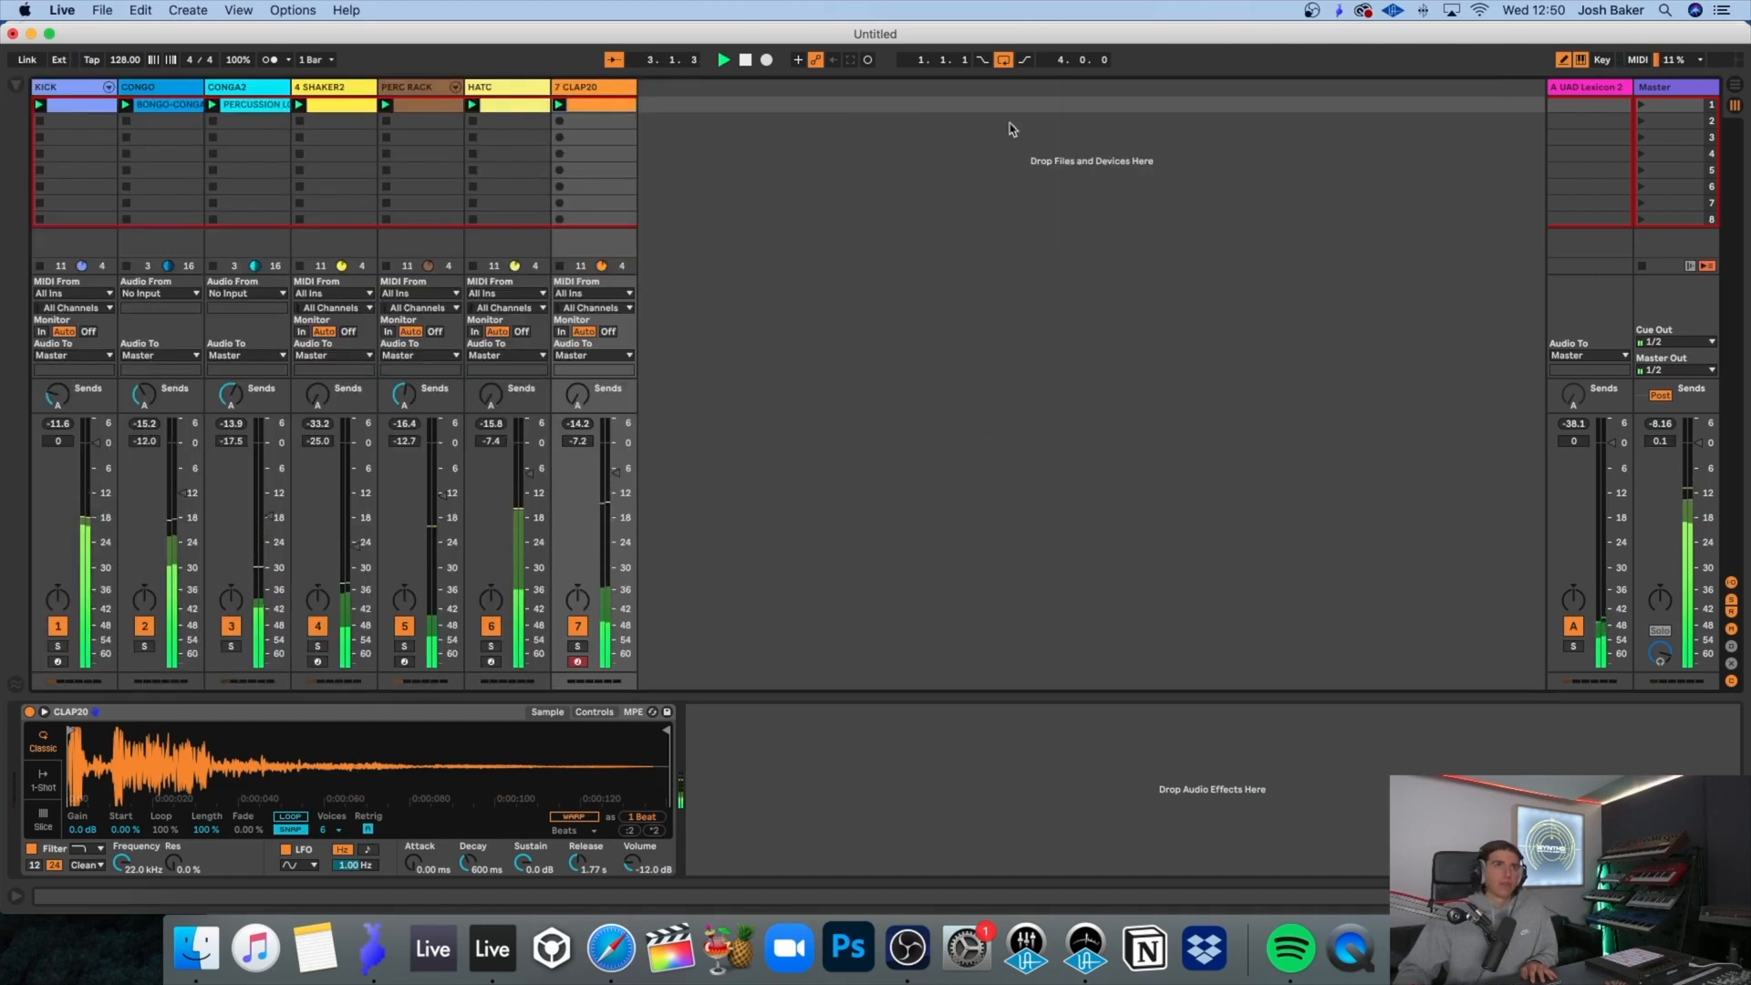
{"action": "left_click", "coordinate": [1581, 88]}
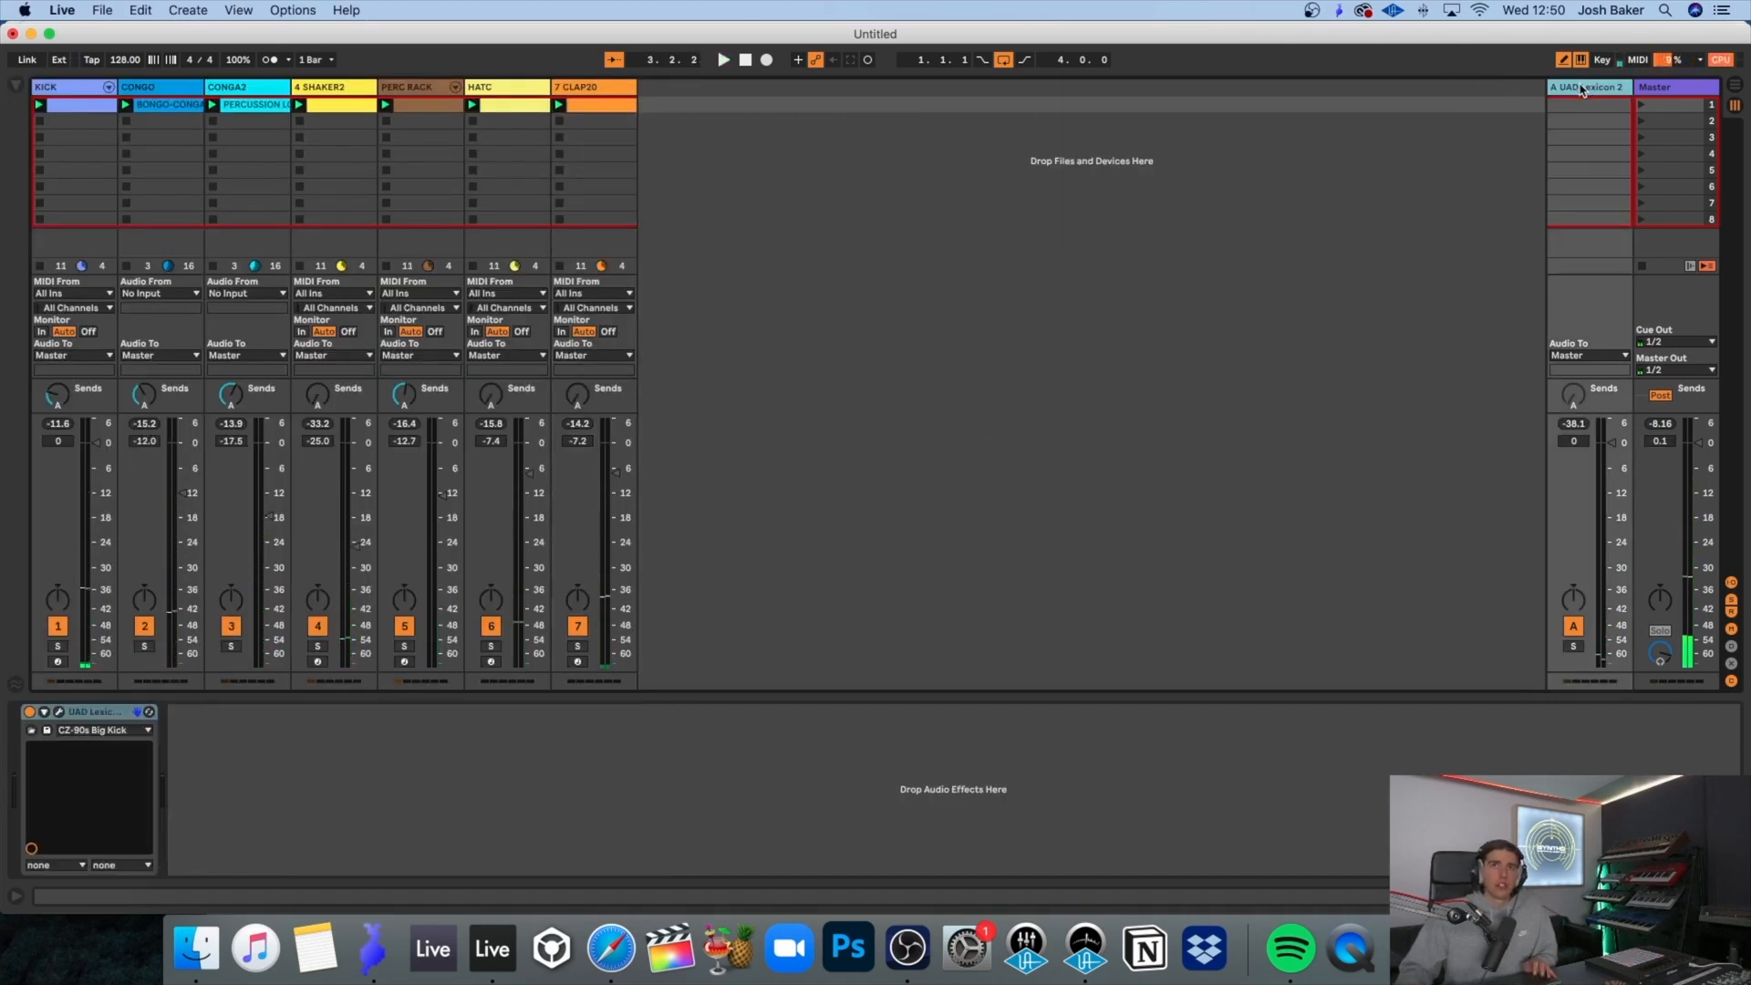
{"action": "right_click", "coordinate": [1581, 88]}
{"action": "left_click", "coordinate": [1450, 185]}
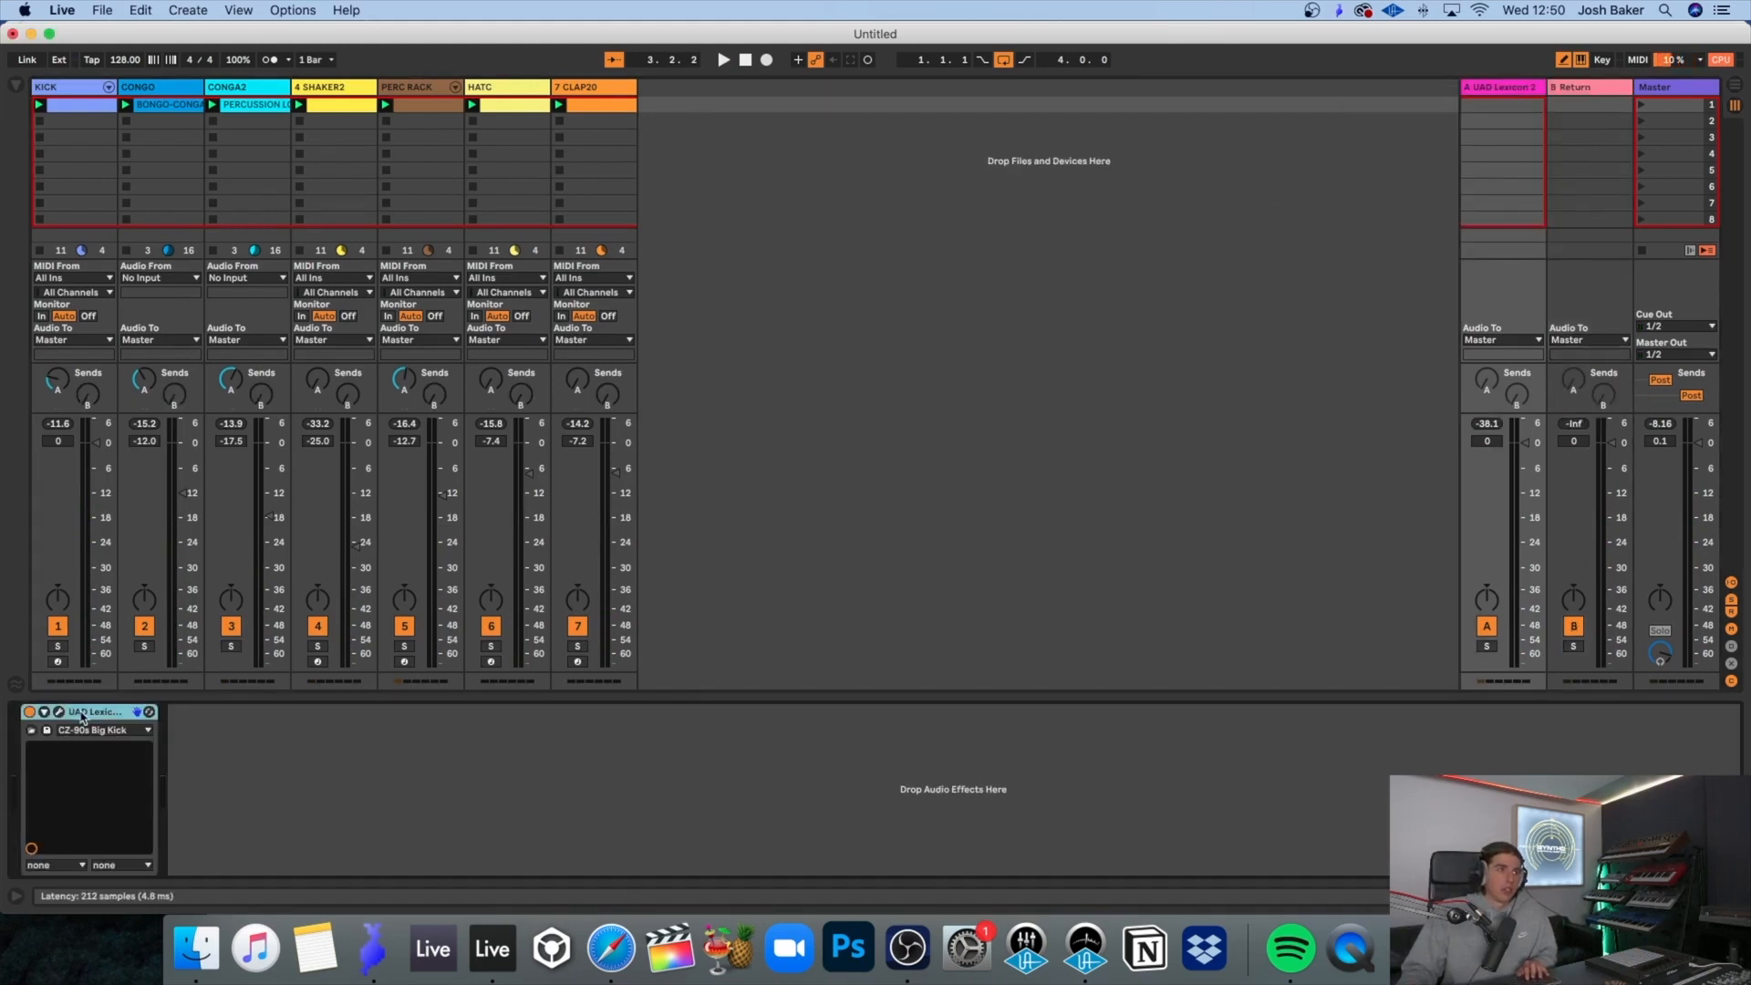
{"action": "left_click", "coordinate": [1591, 94]}
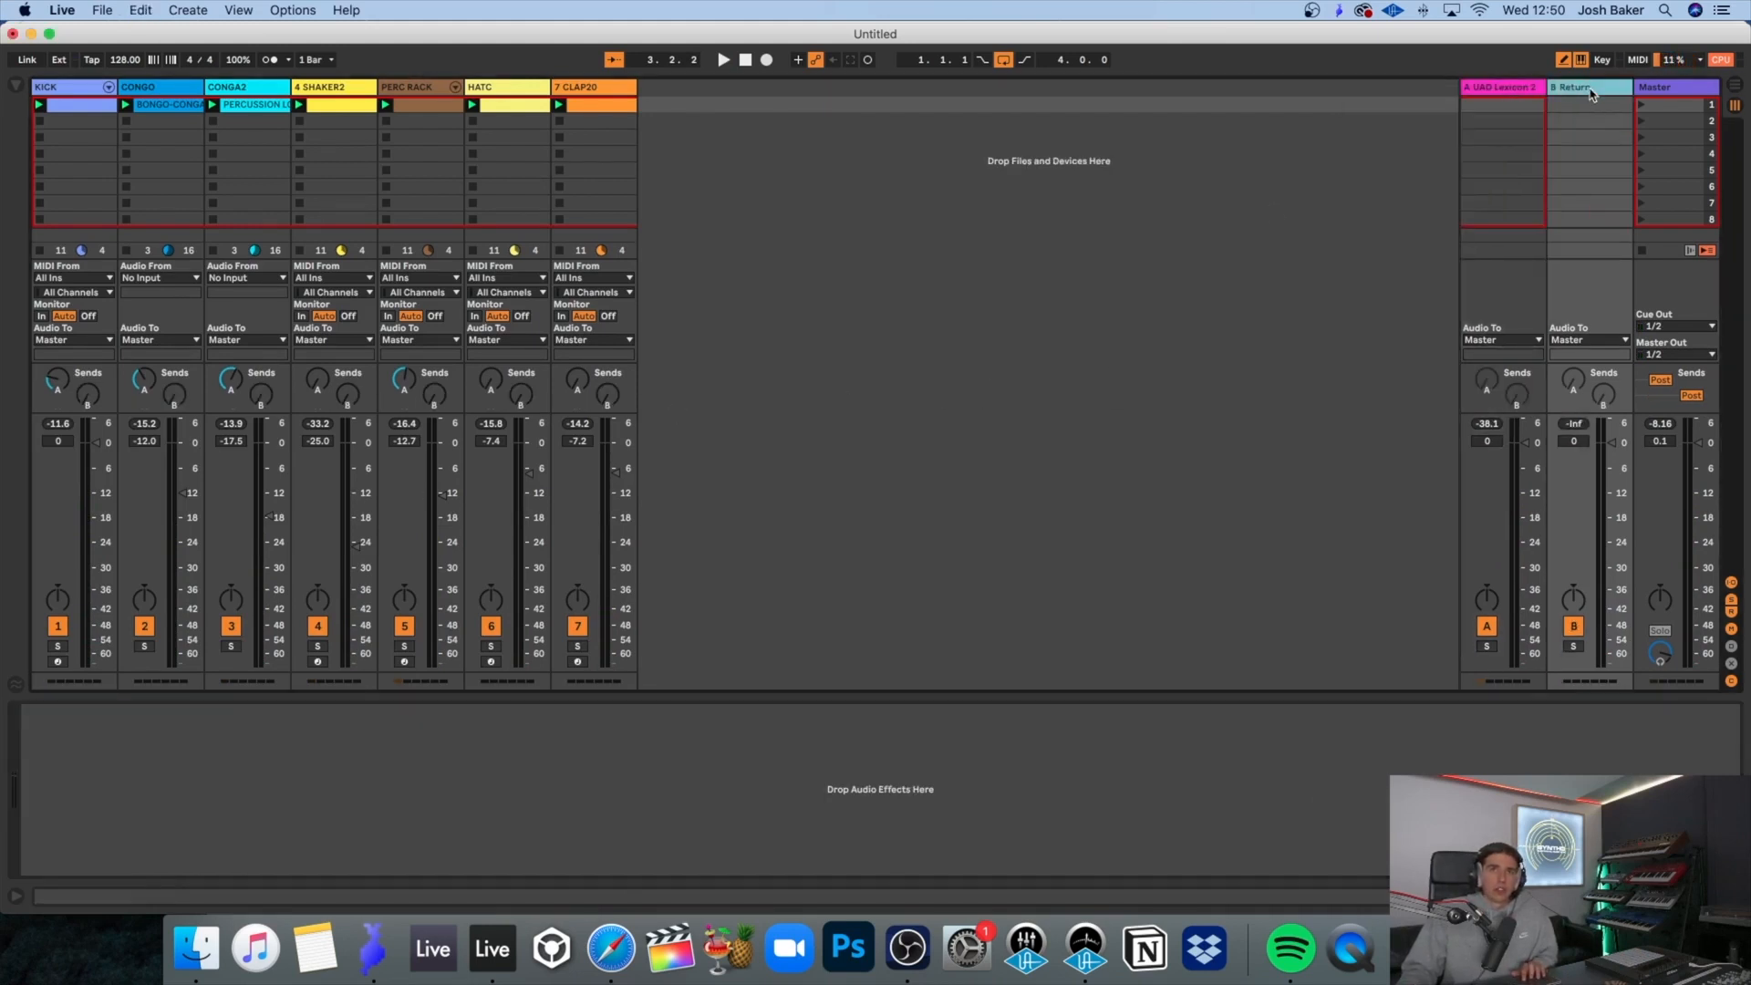
{"action": "key", "text": "super+v"}
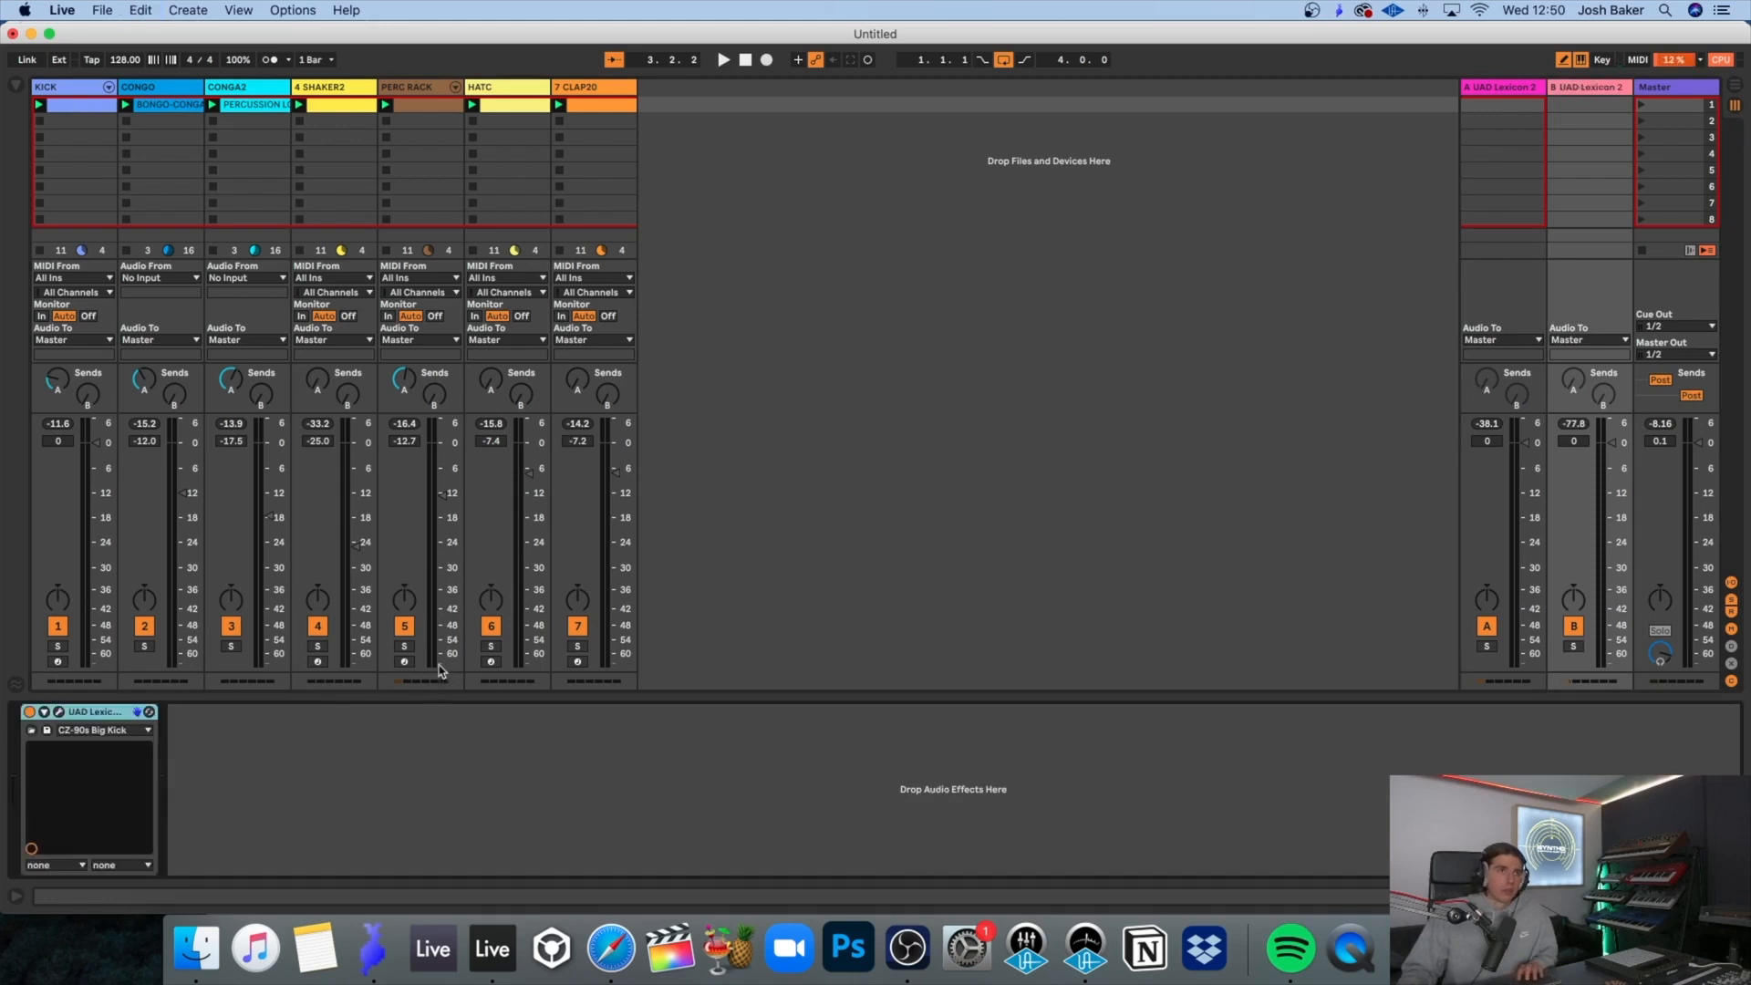
Step: Send the clap track to return B, trying the CZ-Drum Crunch Room reverb preset before choosing EJ-MidTempo Snare Room
{"action": "key", "text": "space"}
{"action": "left_click", "coordinate": [578, 646]}
{"action": "left_click", "coordinate": [101, 730]}
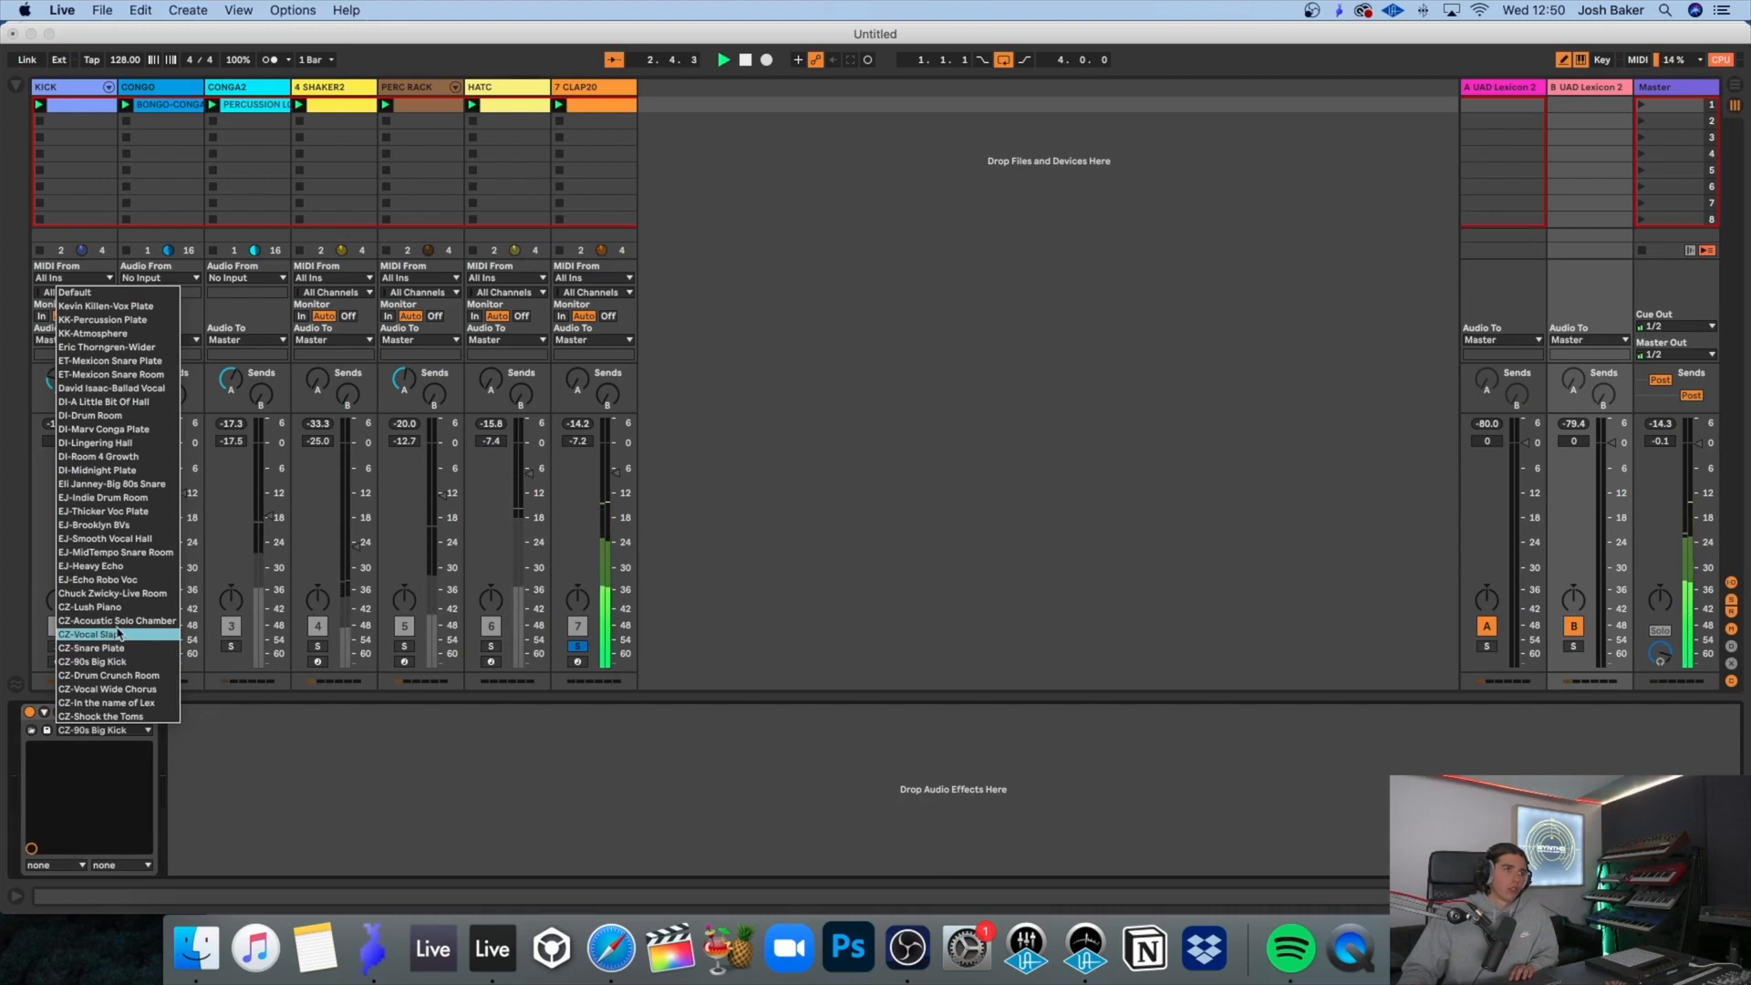
{"action": "left_click_drag", "start_coordinate": [627, 395], "coordinate": [627, 376]}
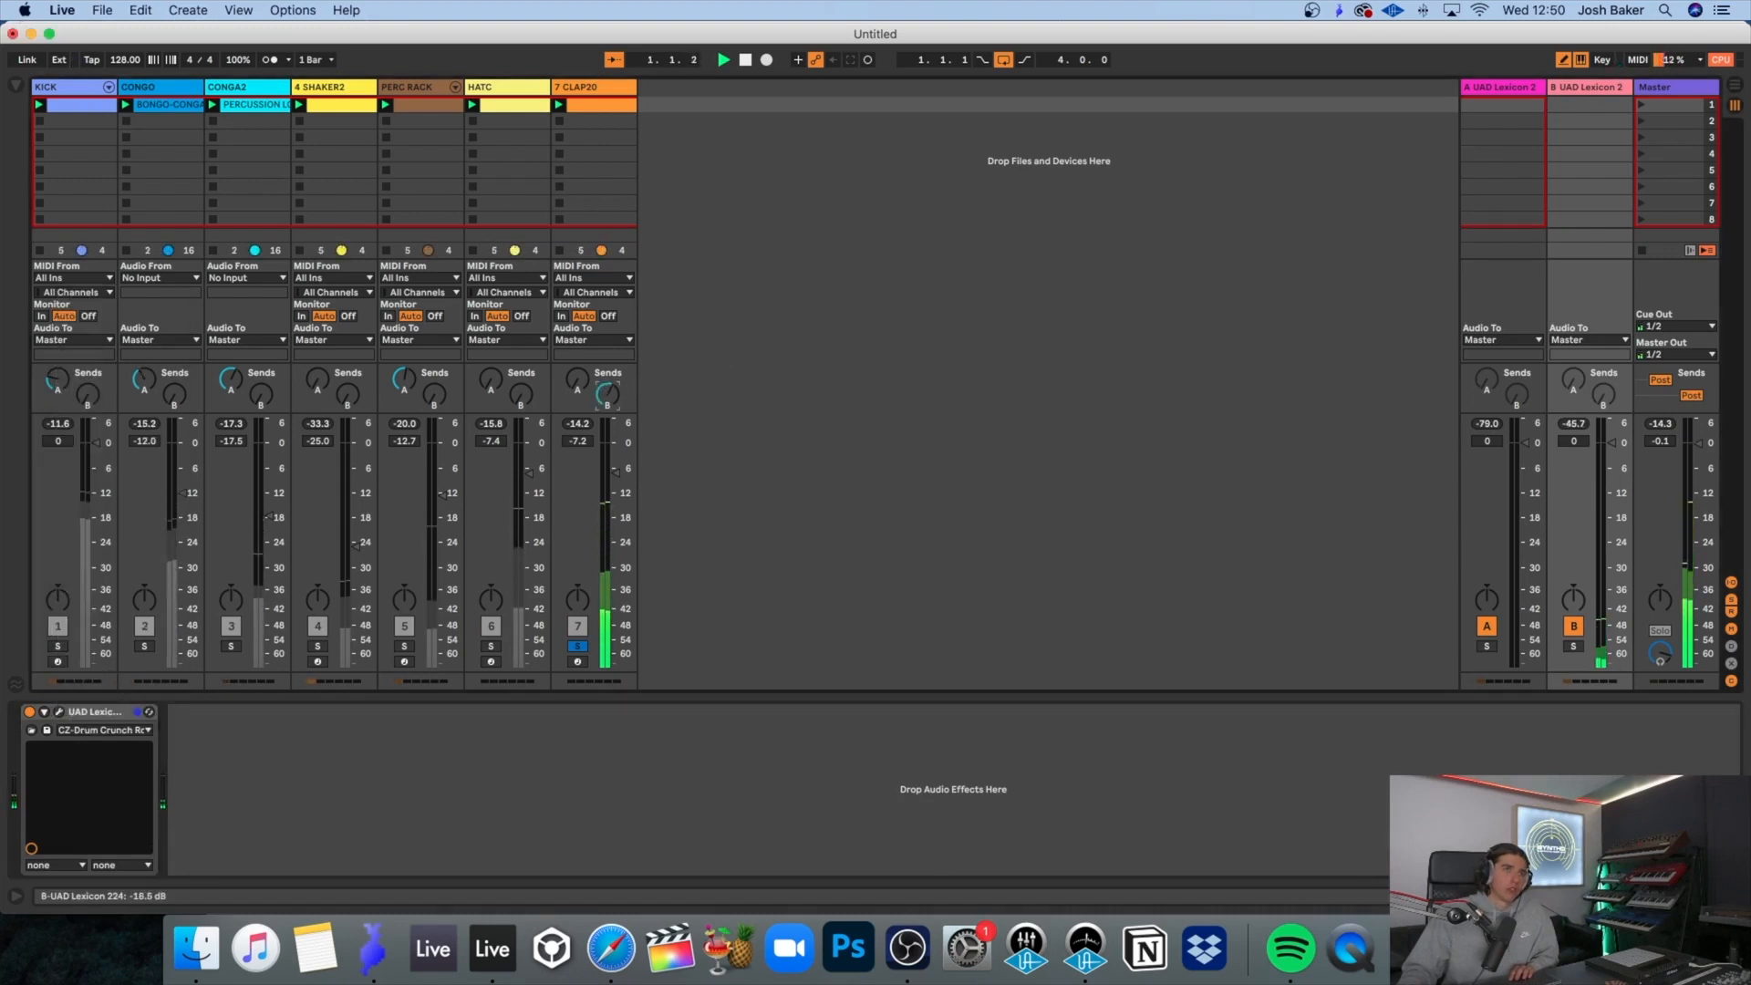
{"action": "left_click", "coordinate": [576, 646]}
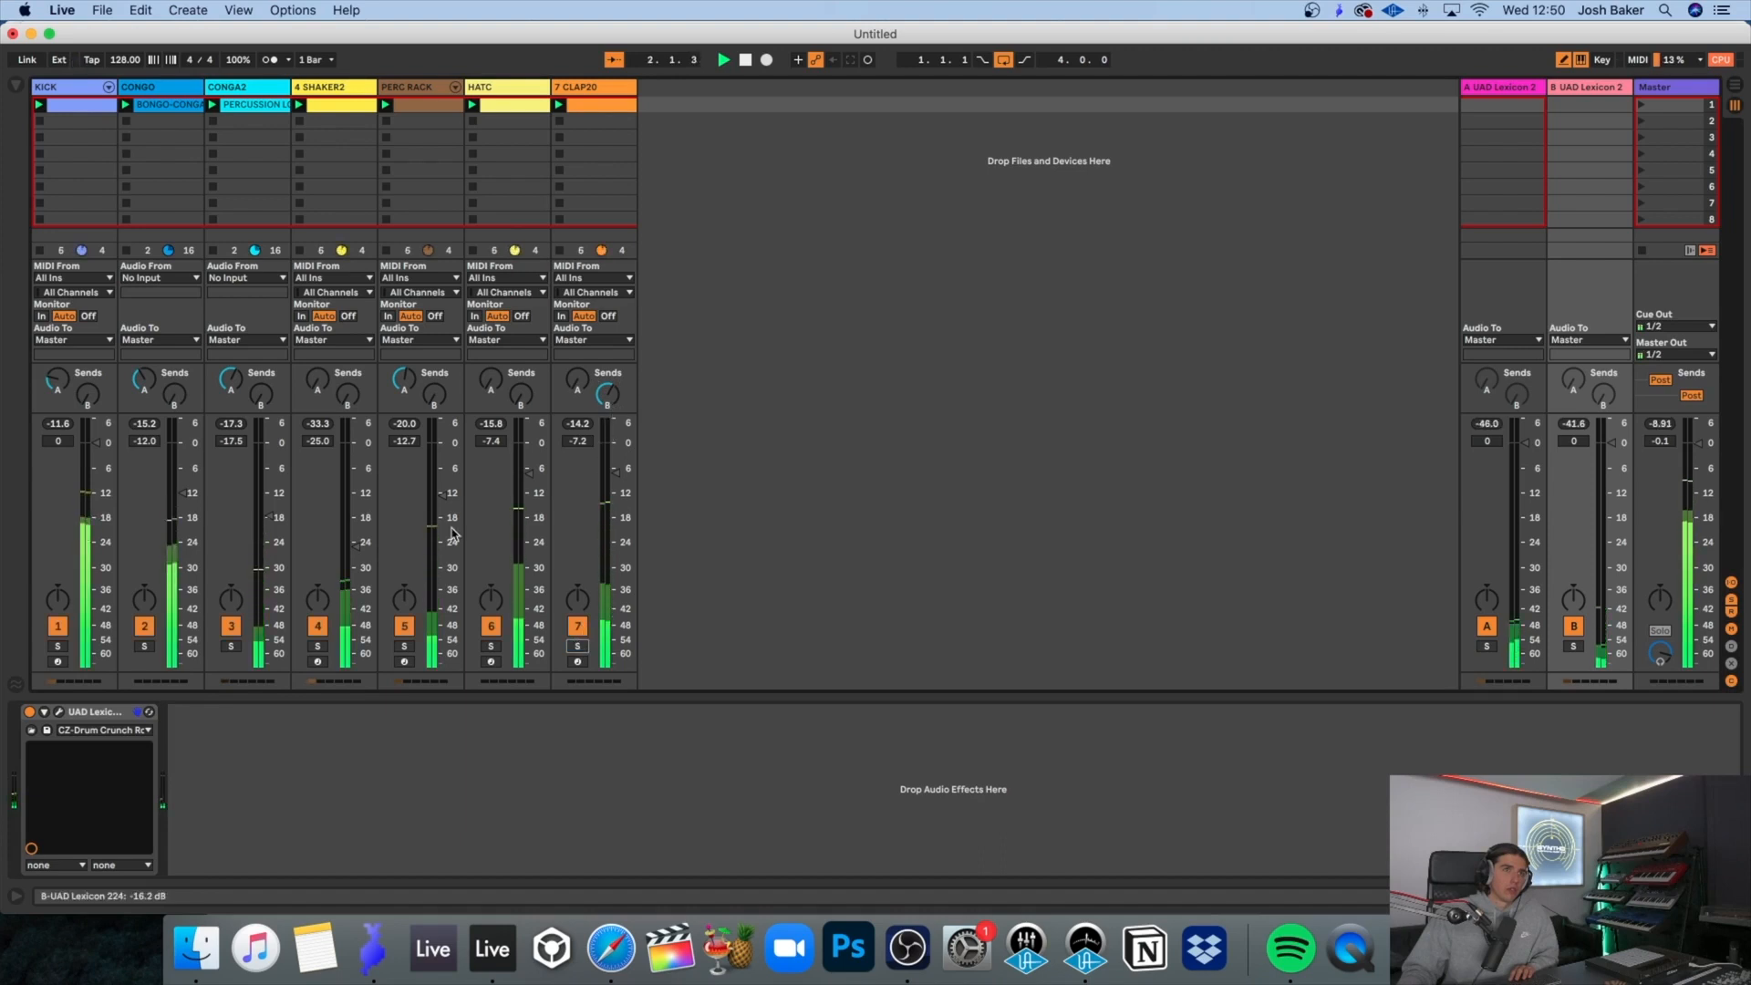
{"action": "left_click", "coordinate": [112, 732]}
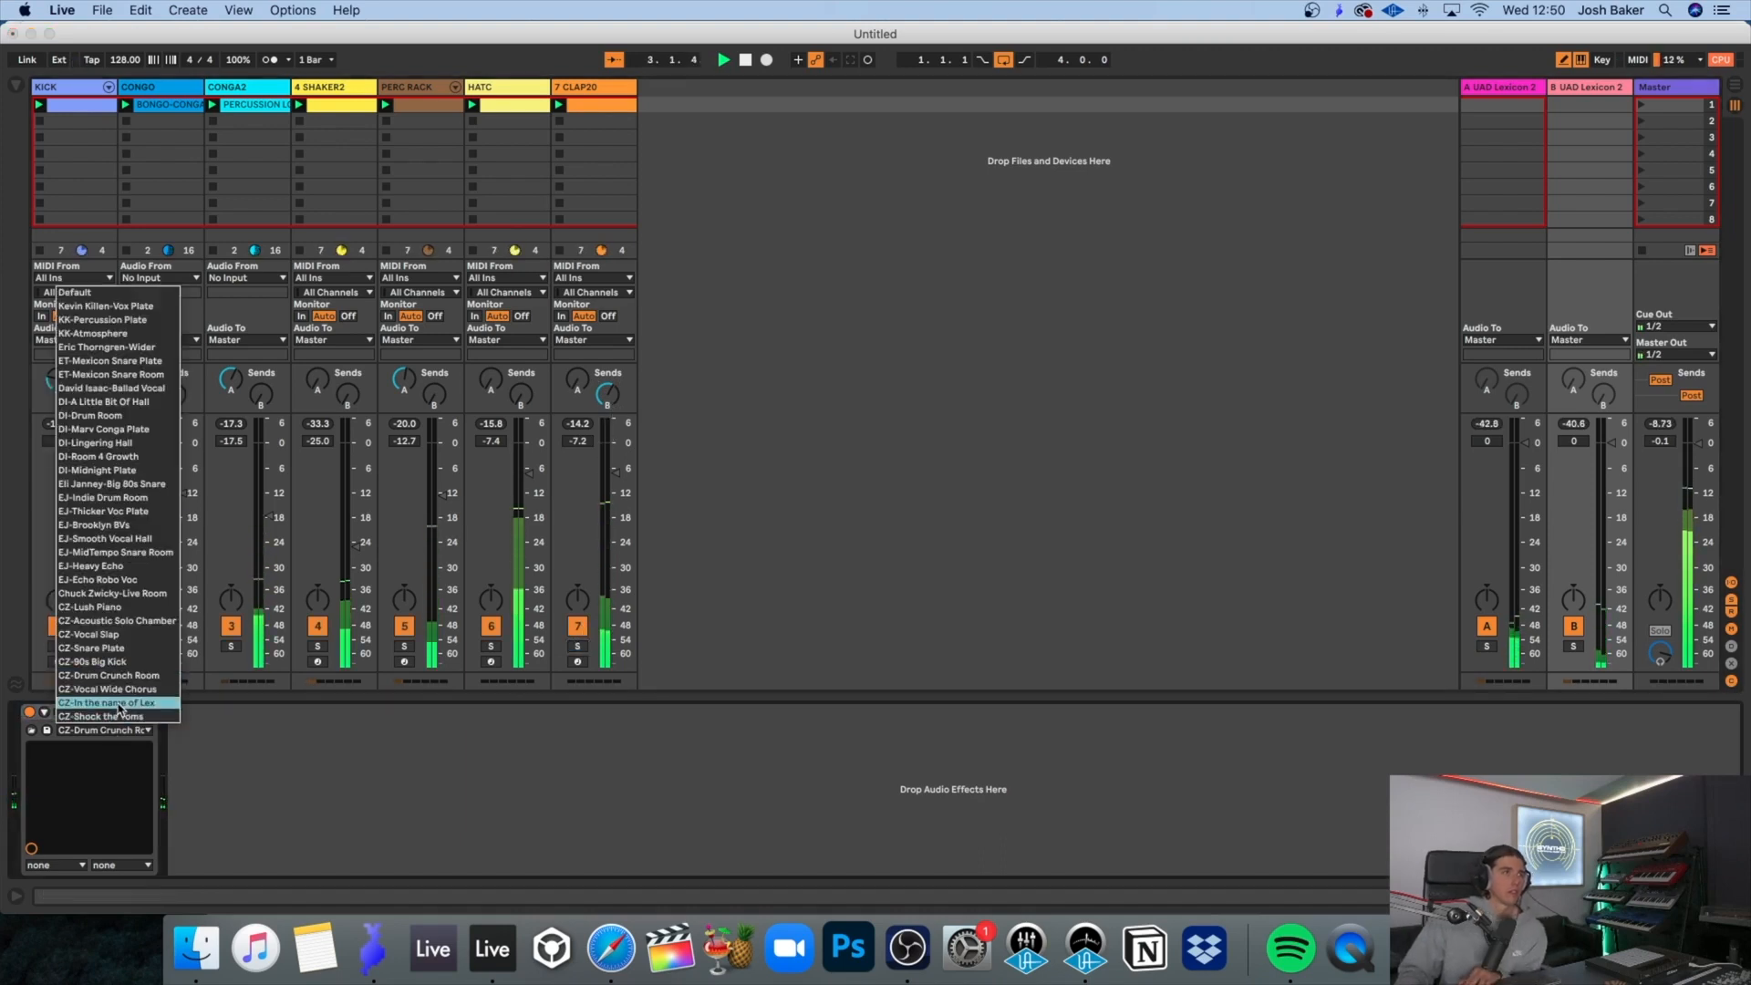
{"action": "left_click", "coordinate": [116, 551]}
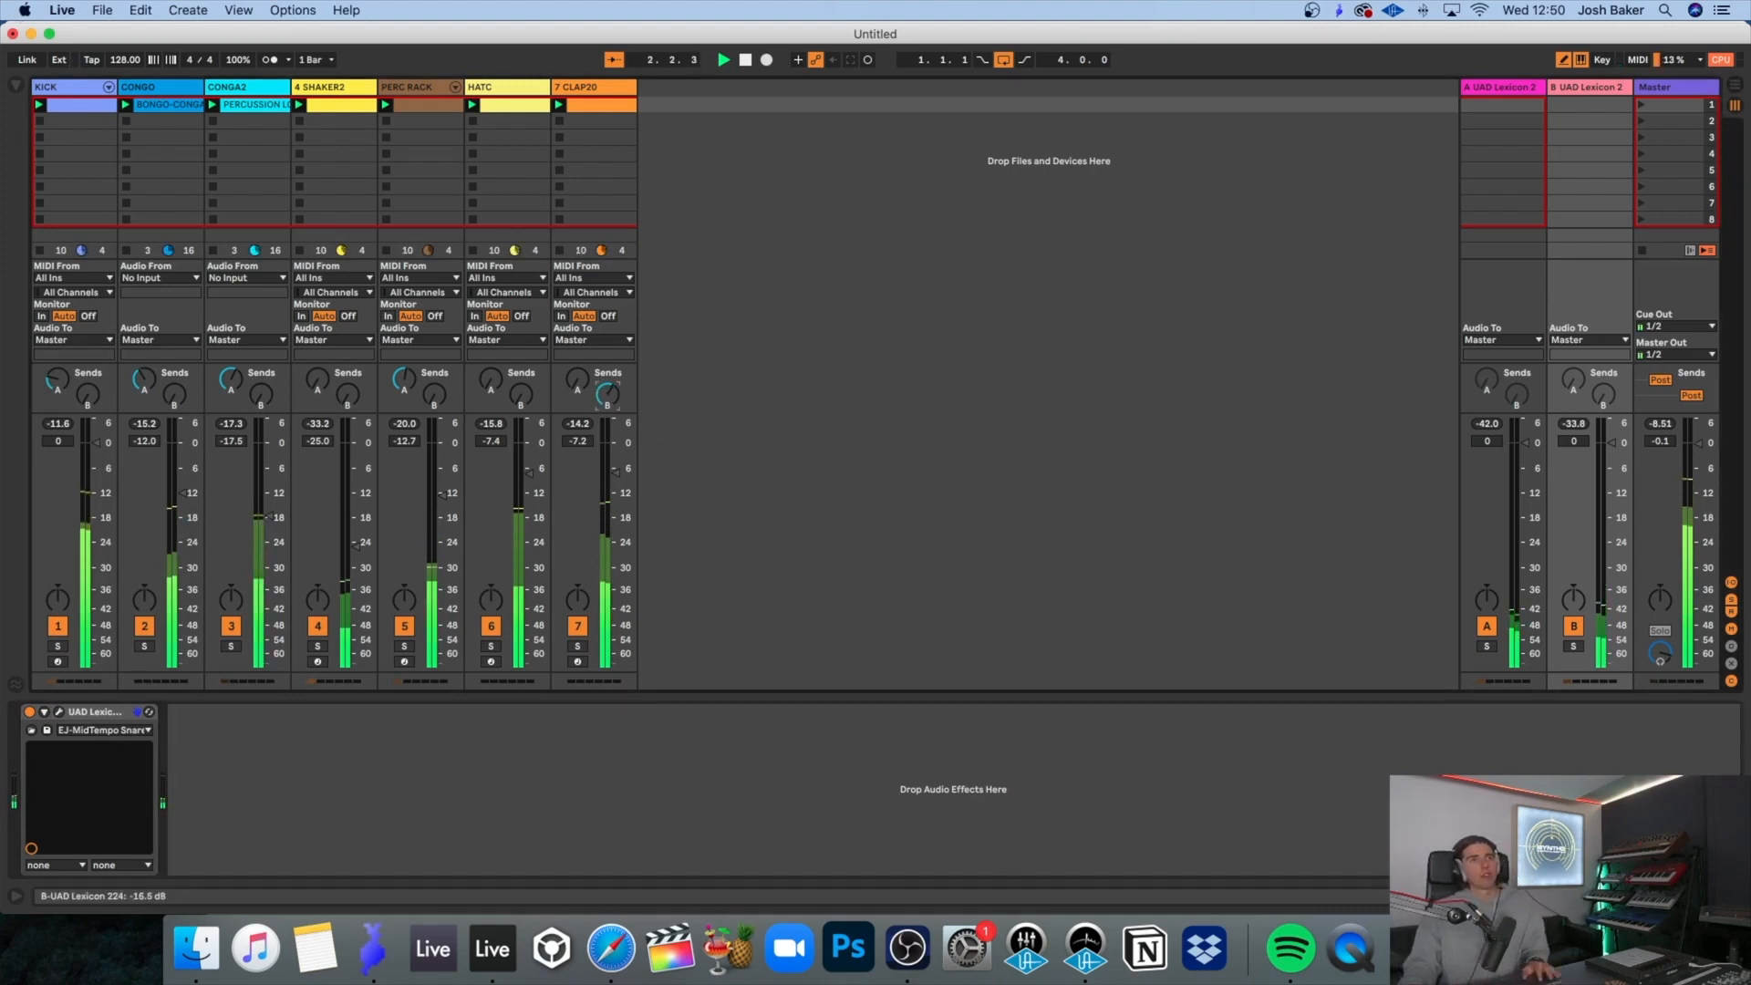
Step: Switch to Safari and listen to the Peace Division reference tracks Do you see me and I've Seen You Do It on YouTube
{"action": "left_click", "coordinate": [599, 958]}
{"action": "scroll", "coordinate": [584, 509], "scroll_direction": "up", "scroll_amount": 10}
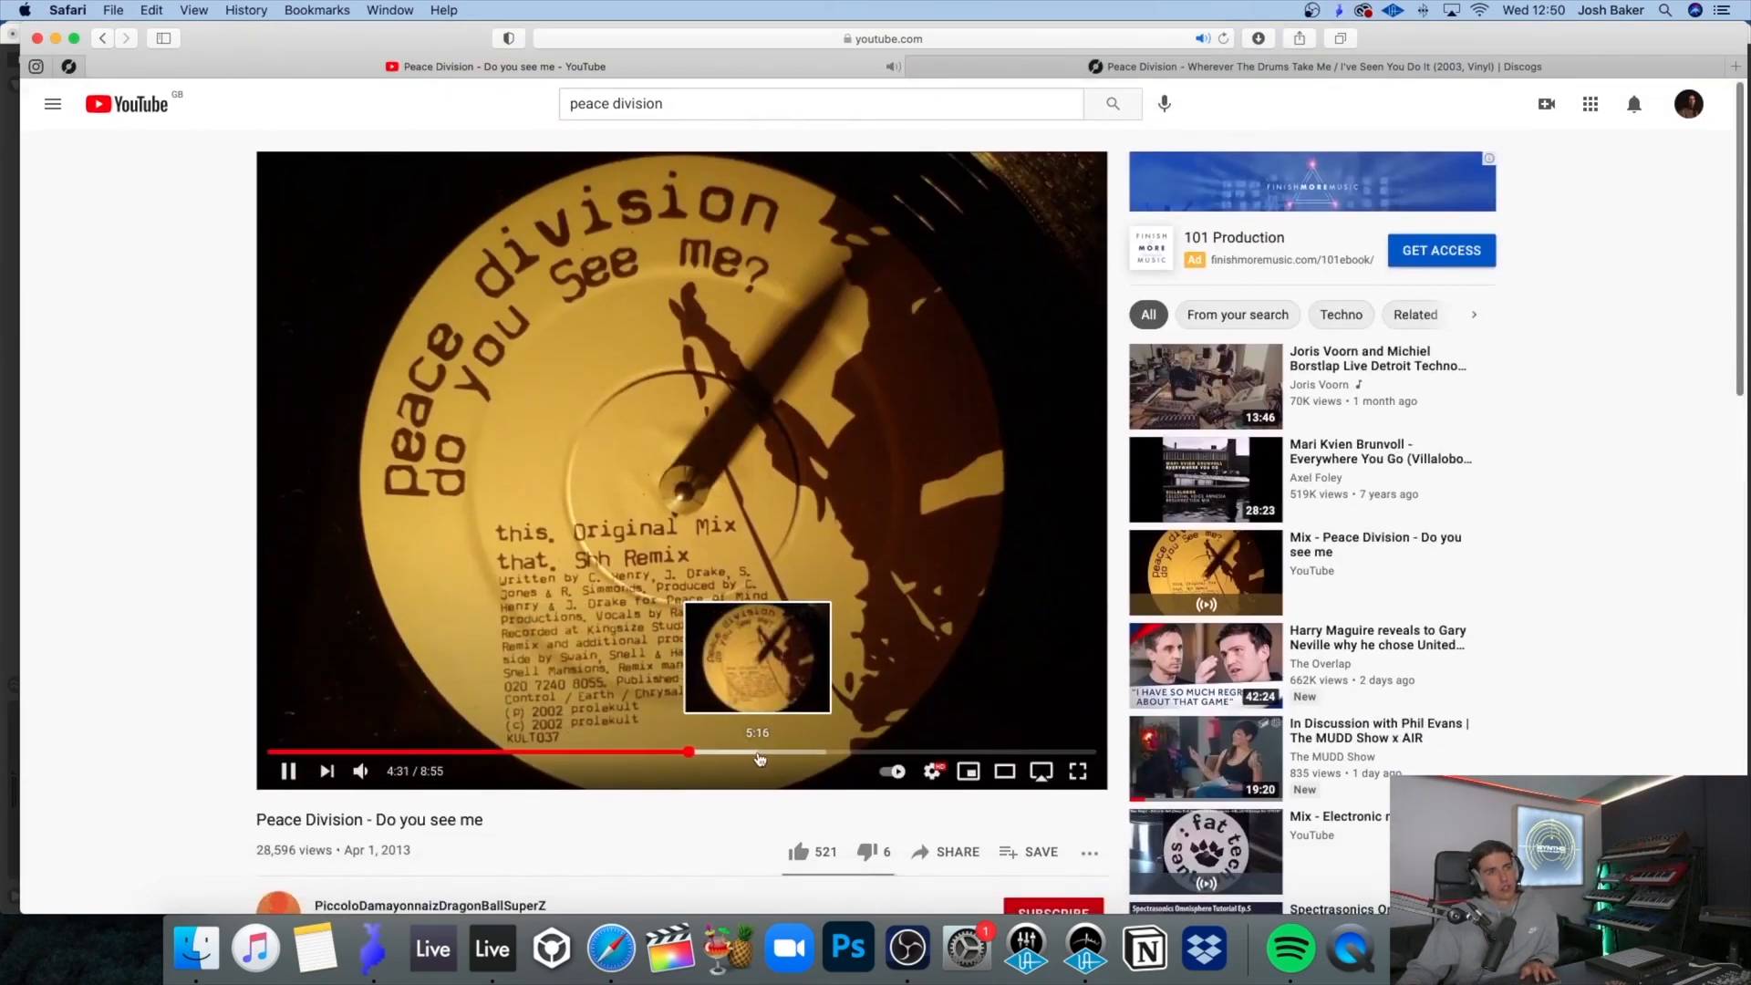
{"action": "left_click", "coordinate": [757, 757]}
{"action": "scroll", "coordinate": [844, 727], "scroll_direction": "down", "scroll_amount": 10}
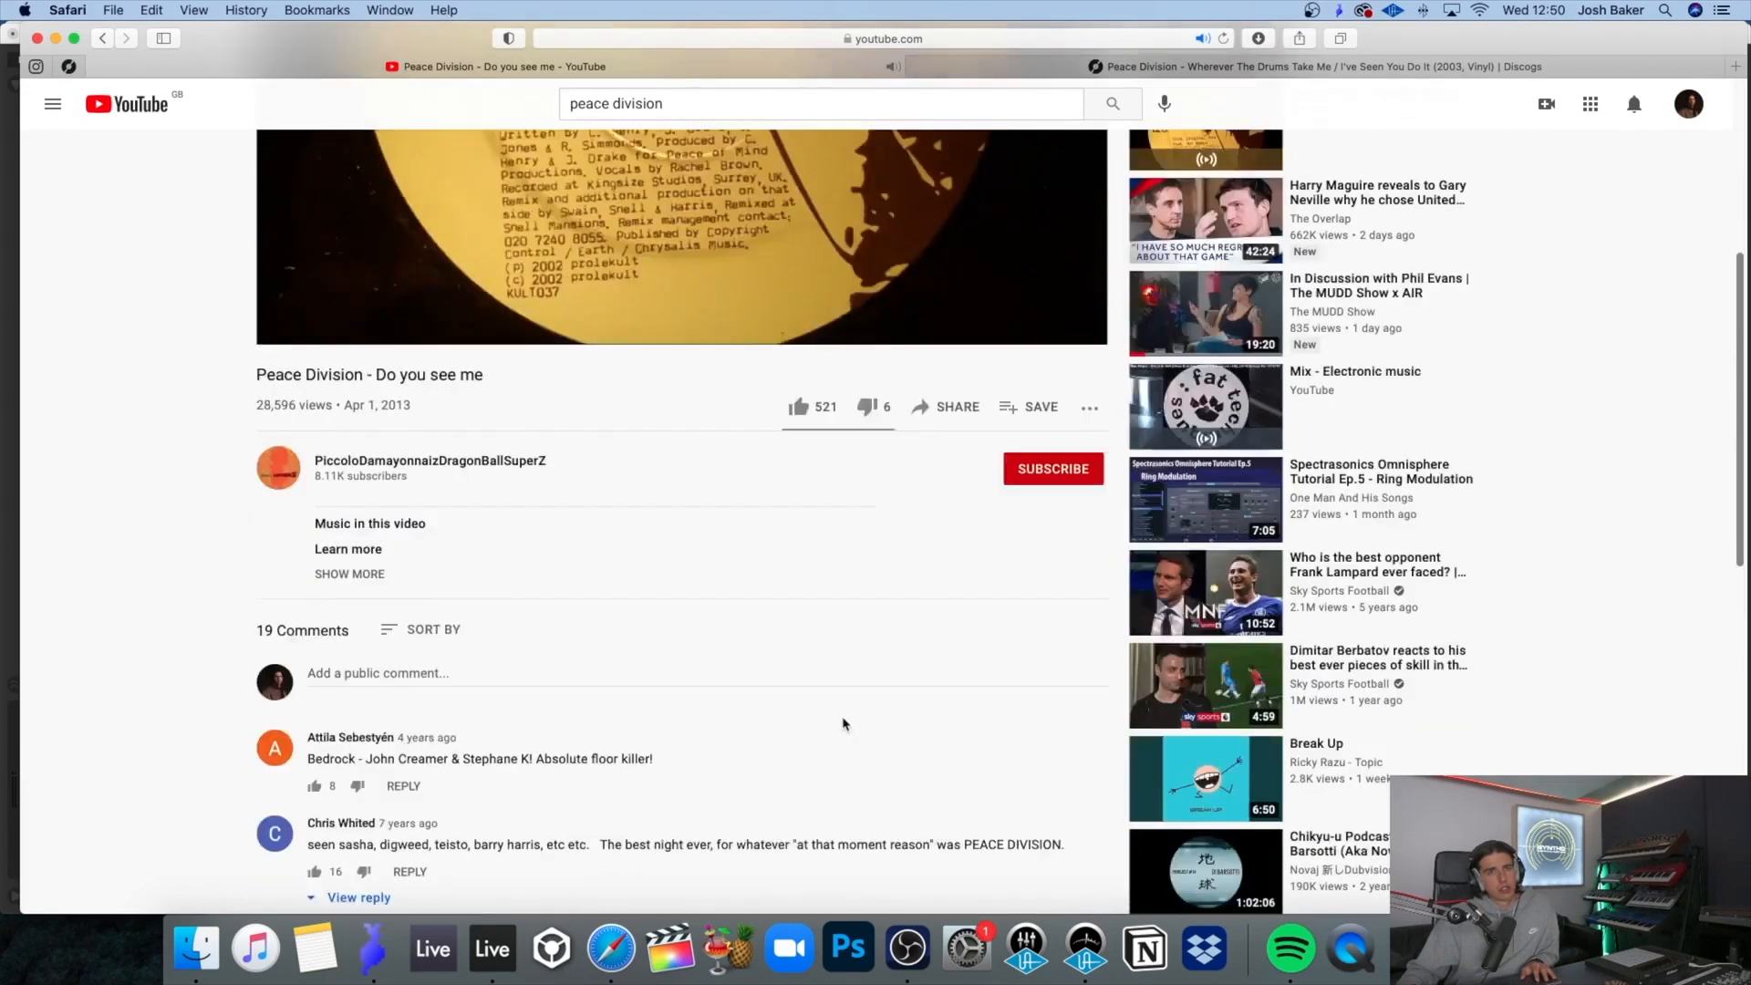
{"action": "left_click", "coordinate": [254, 11]}
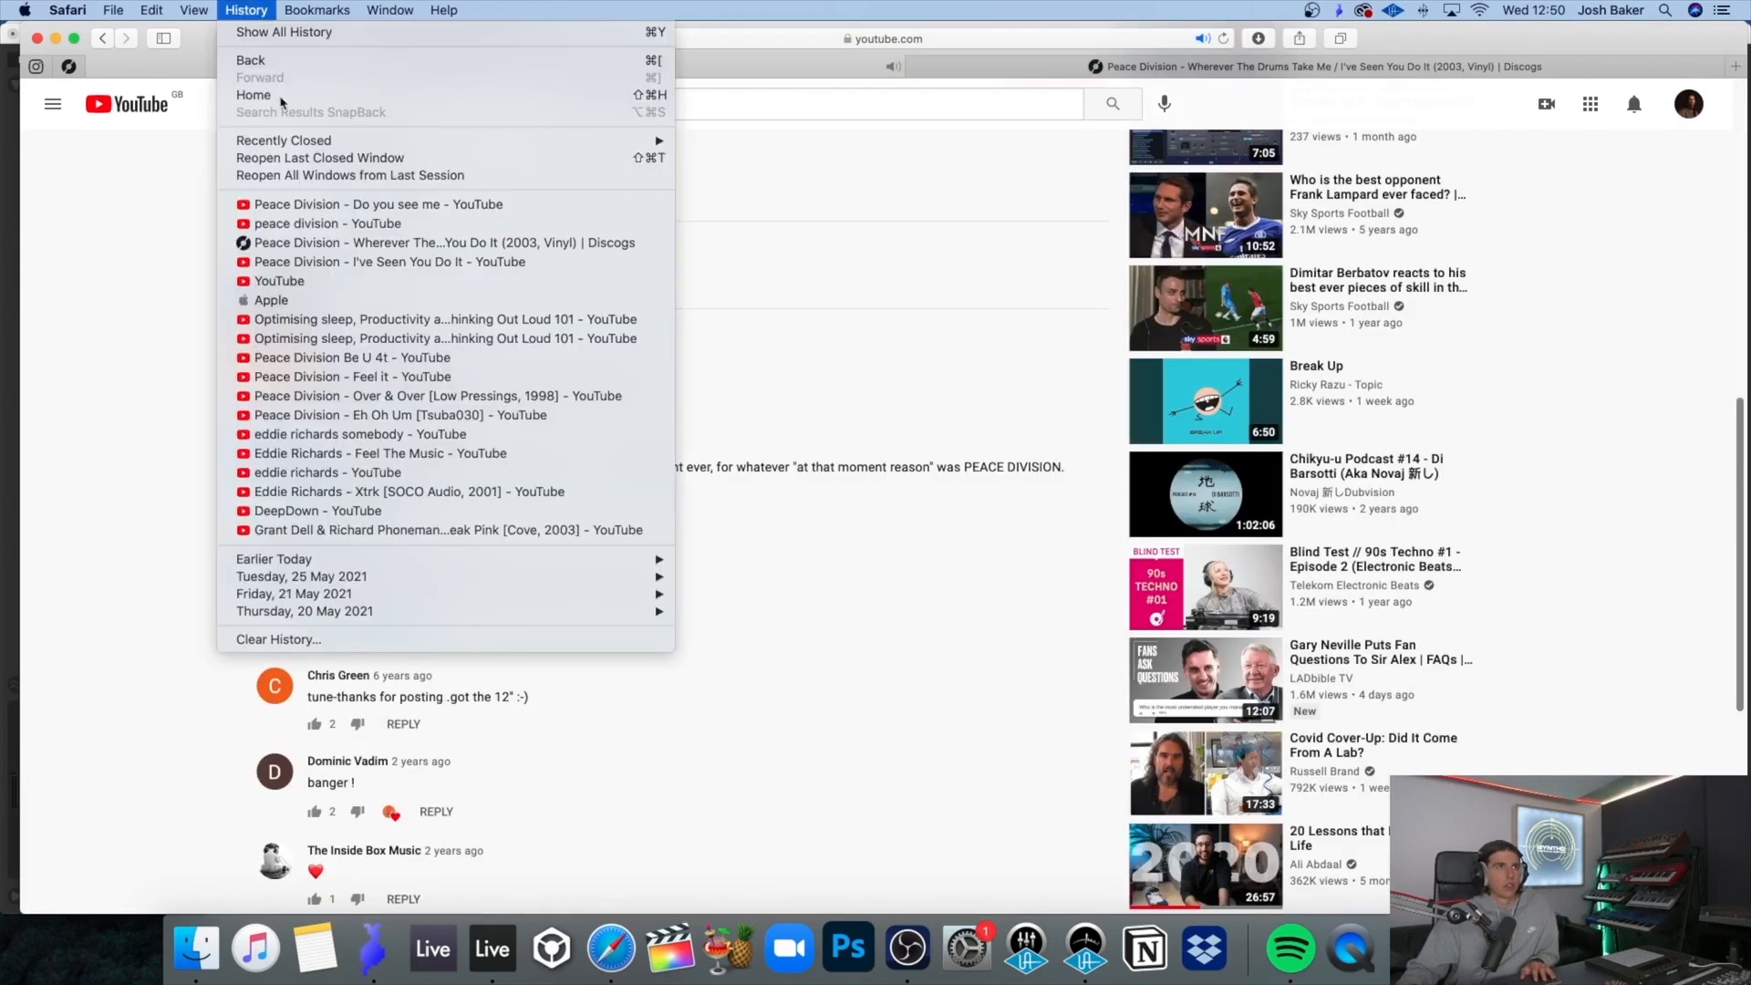
{"action": "left_click", "coordinate": [415, 263]}
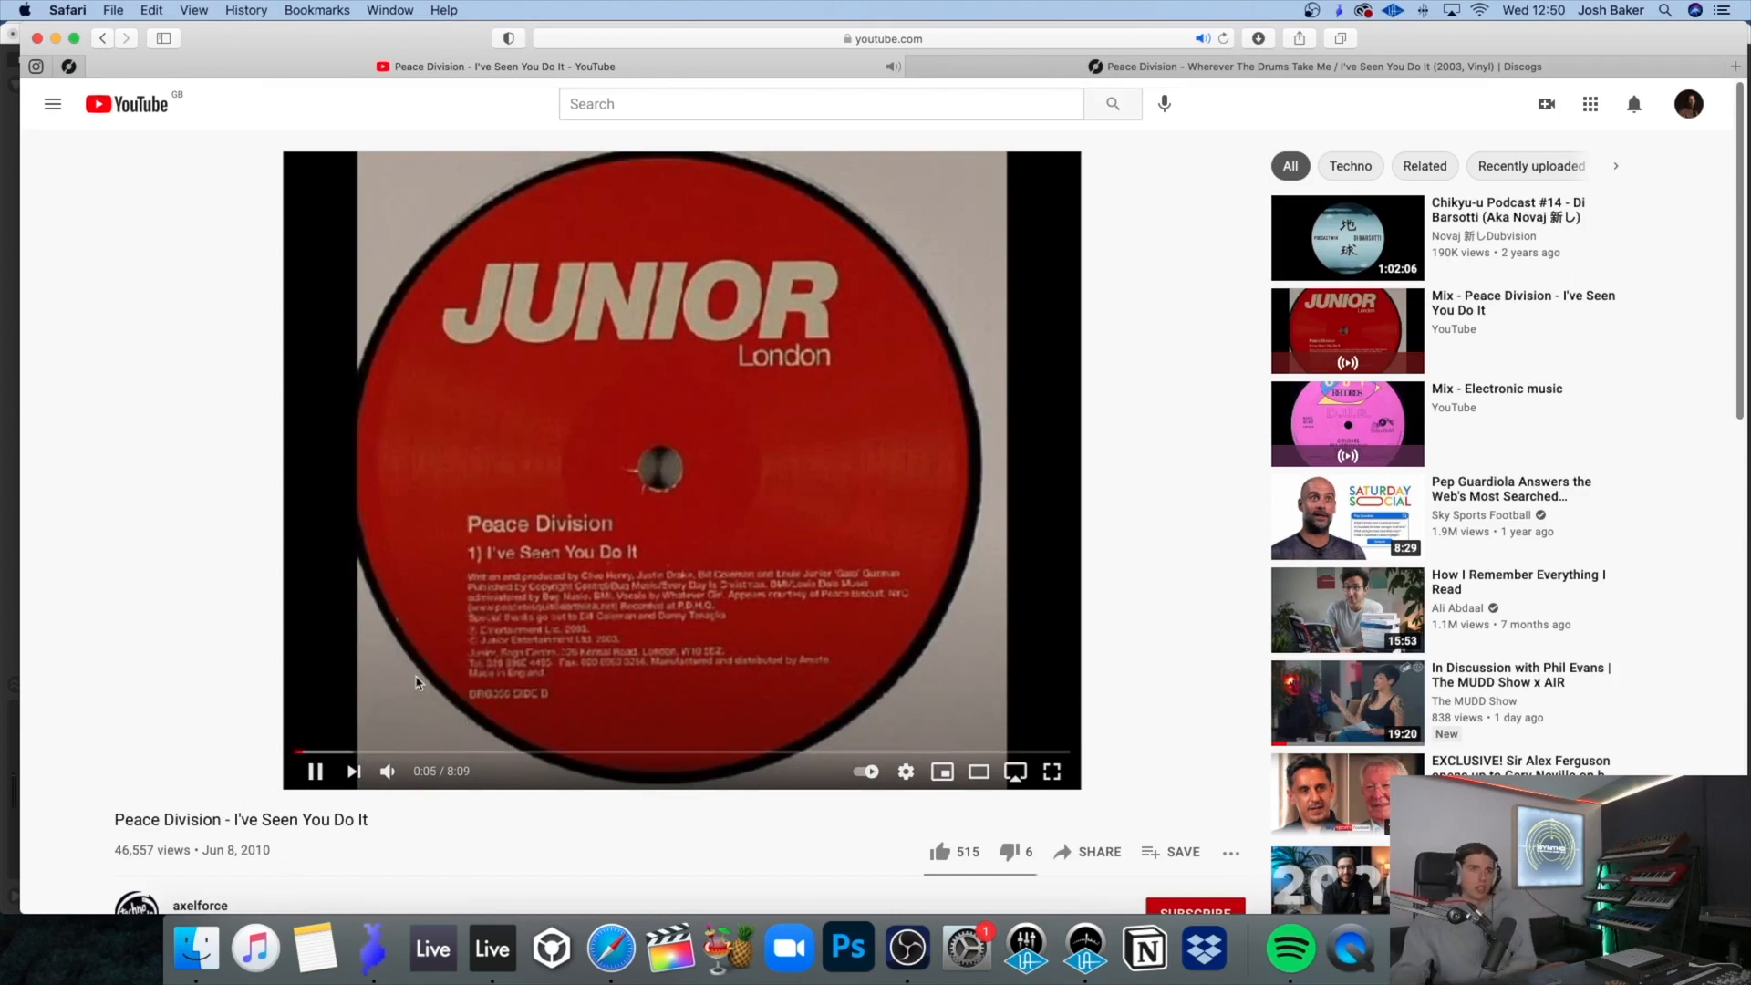
{"action": "left_click", "coordinate": [432, 754]}
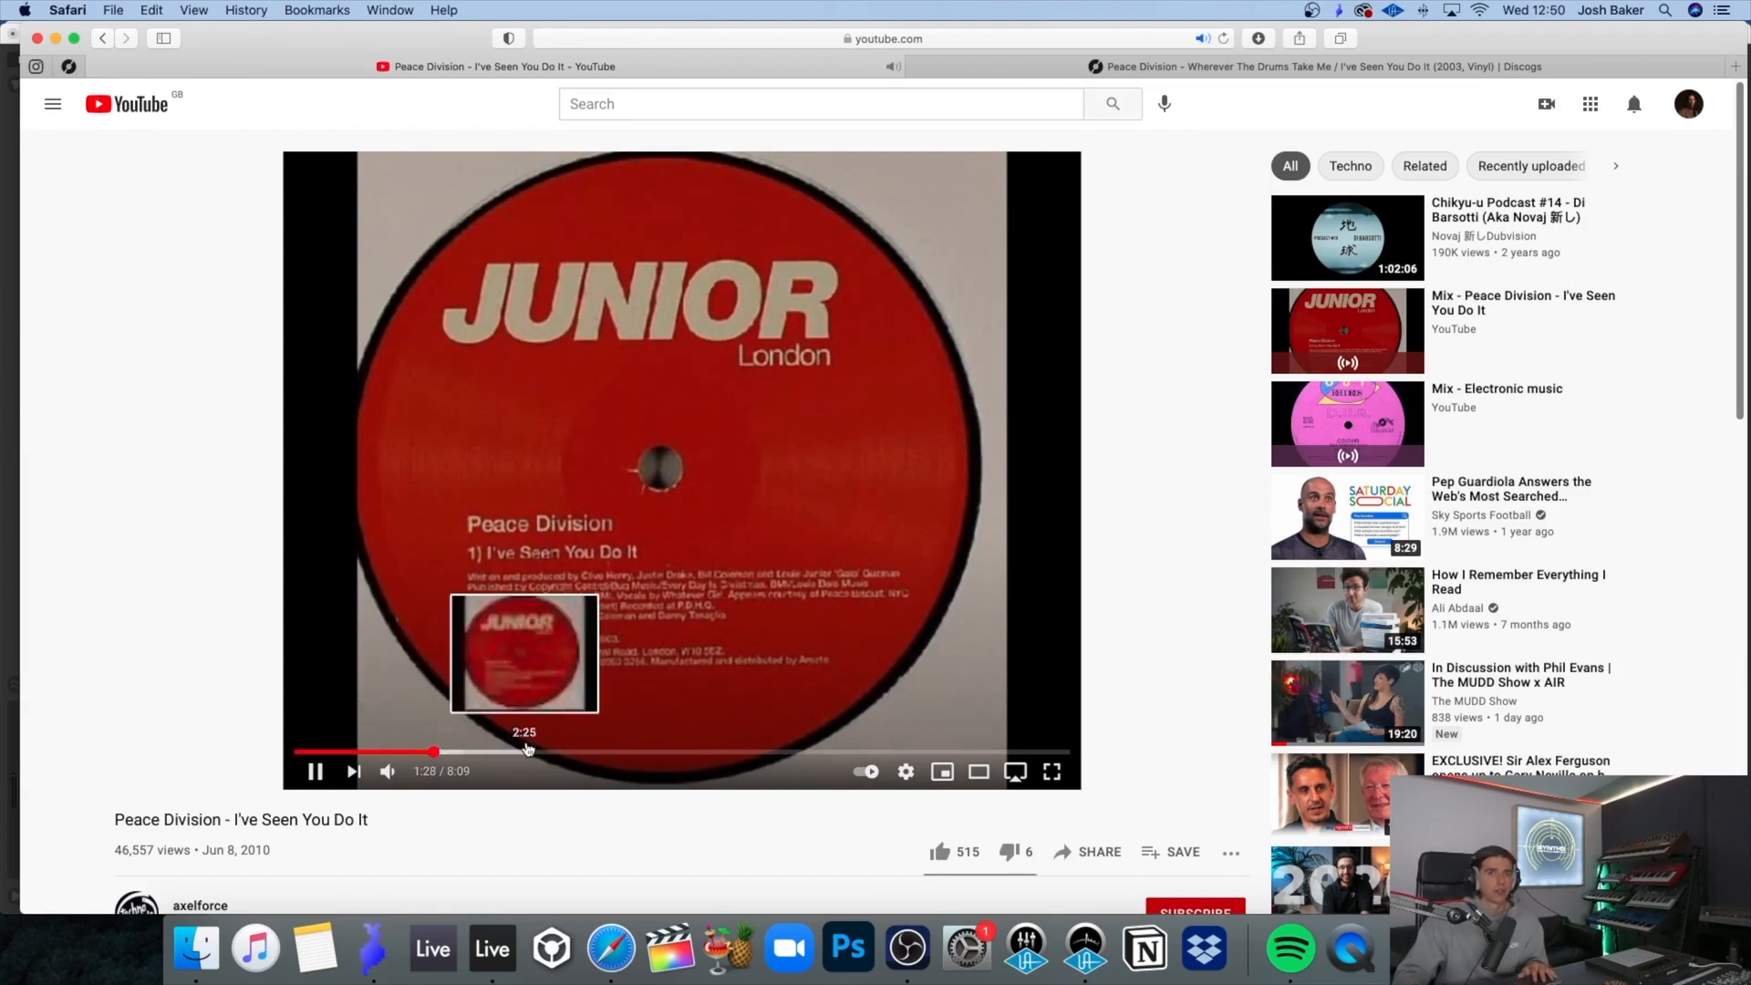
{"action": "left_click", "coordinate": [508, 644]}
Step: Switch back to Ableton Live and load CLAP43.wav onto the clap track in place of CLAP20
{"action": "left_click", "coordinate": [492, 949]}
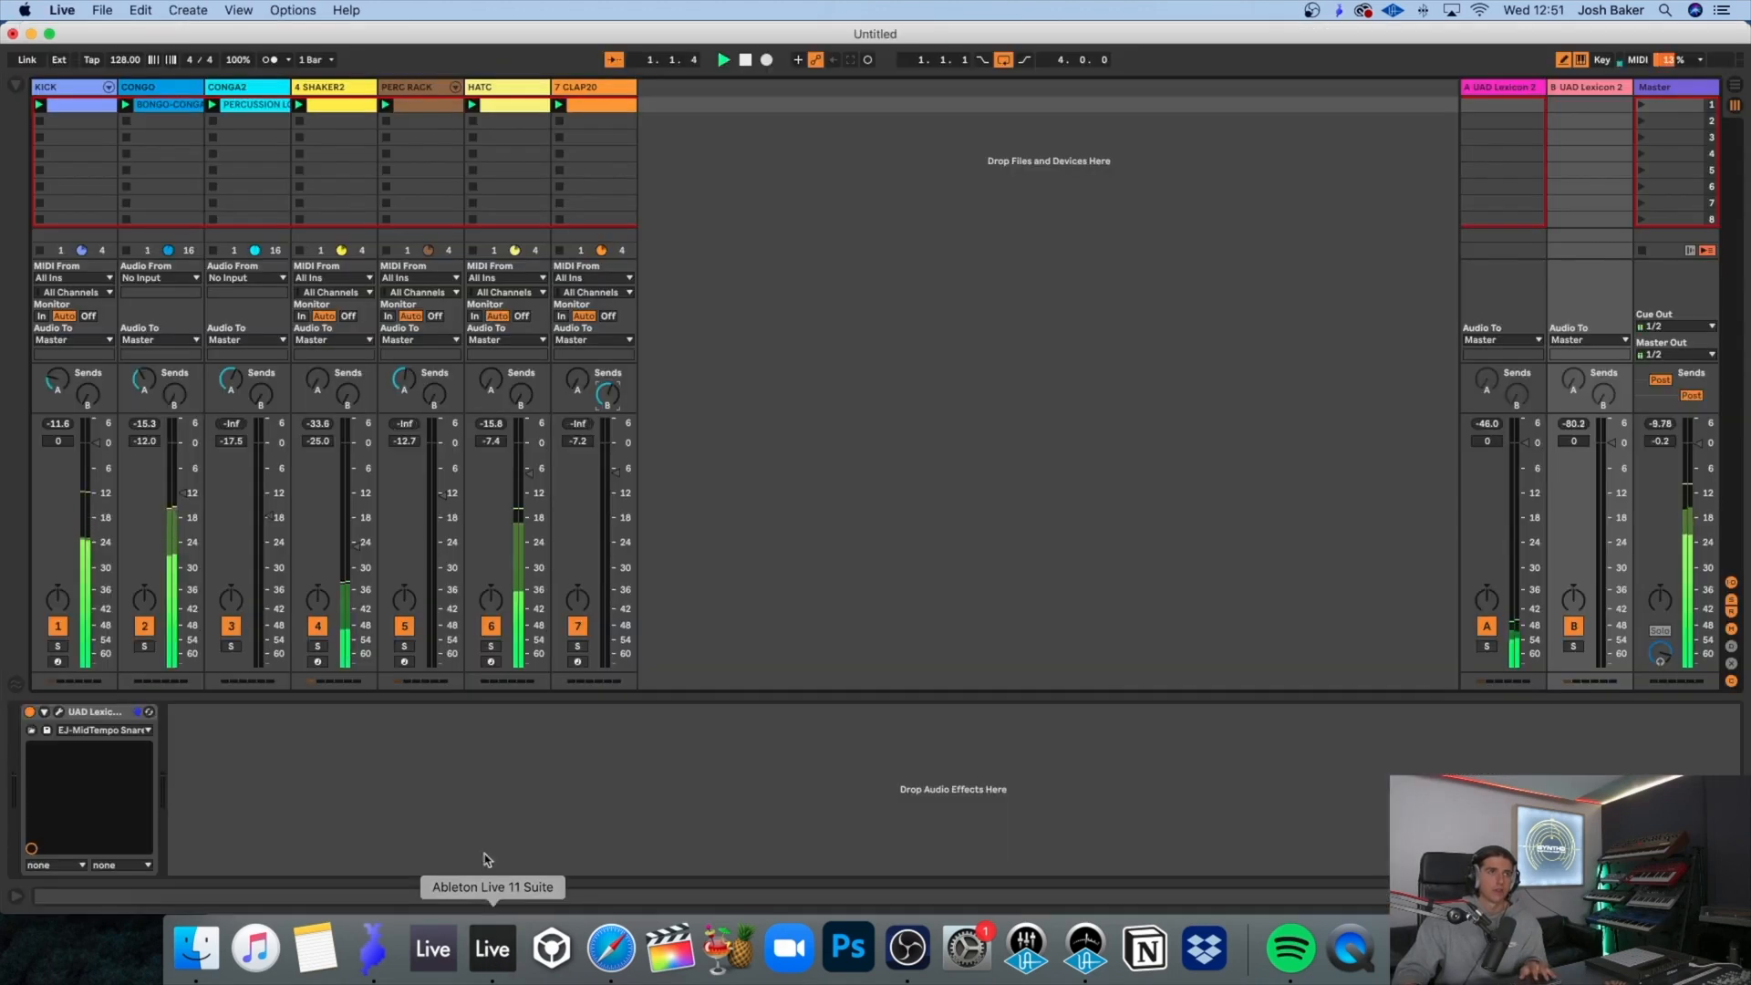
{"action": "key", "text": "super+alt+b"}
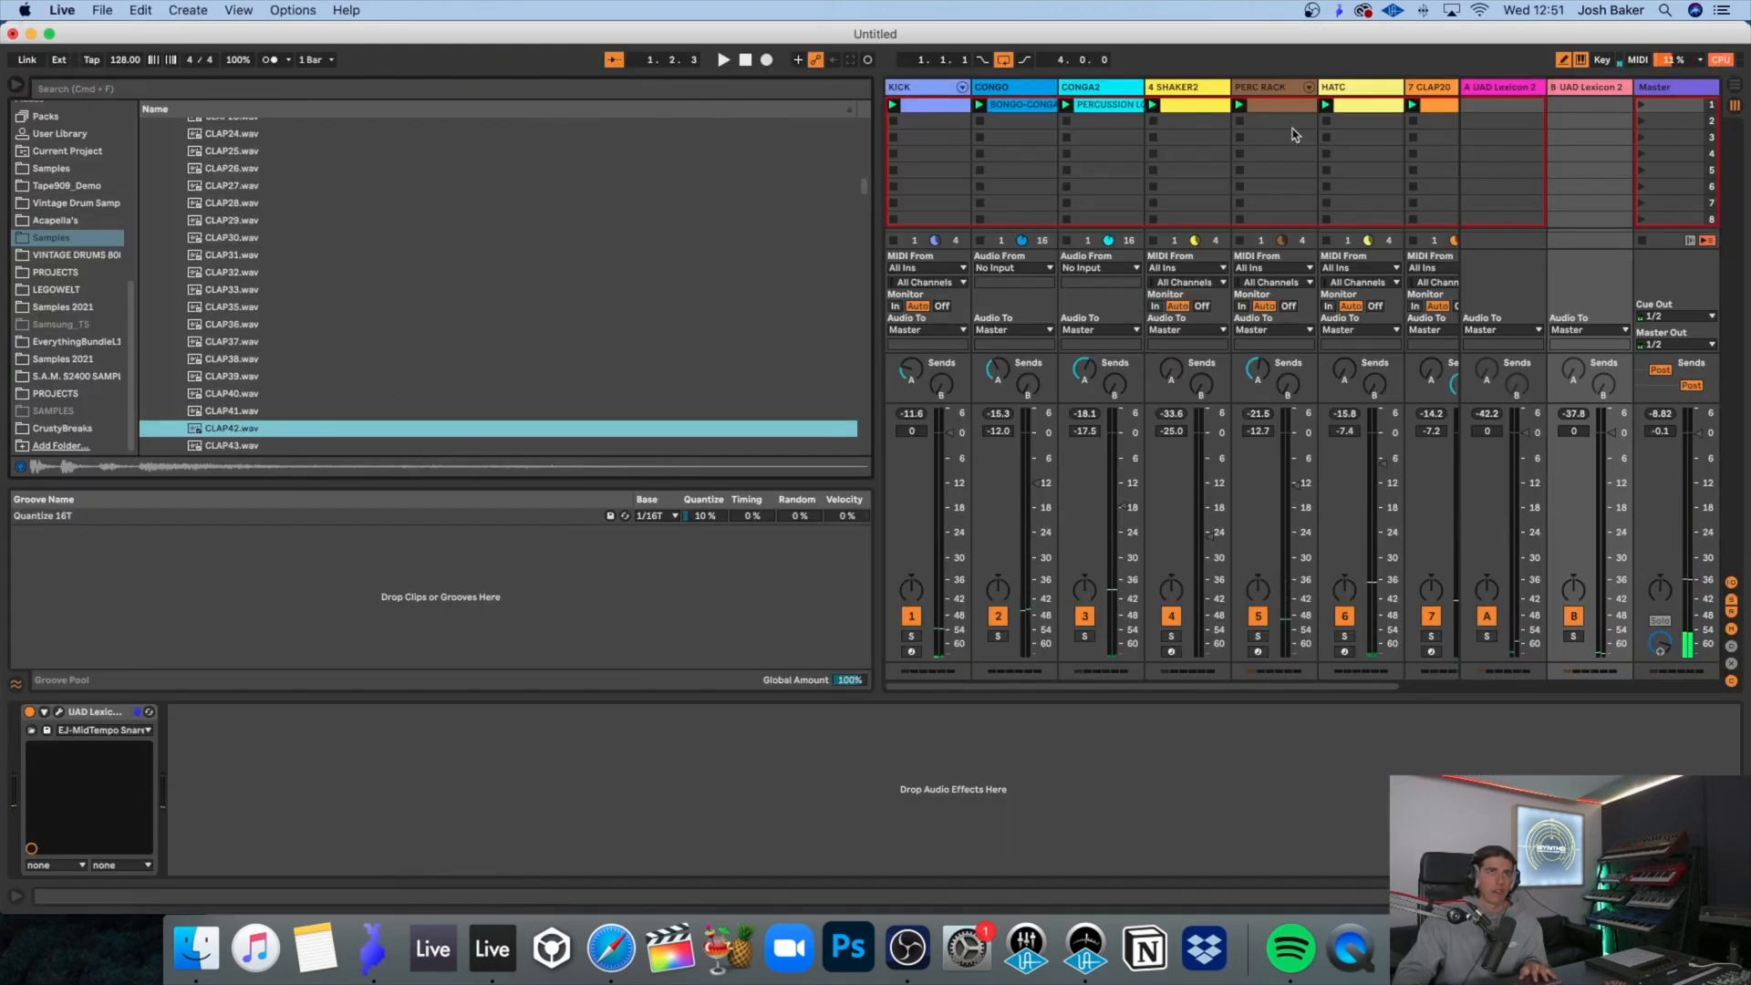
{"action": "scroll", "coordinate": [1295, 135], "scroll_direction": "right", "scroll_amount": 2}
{"action": "left_click", "coordinate": [1341, 92]}
{"action": "left_click", "coordinate": [235, 445]}
{"action": "scroll", "coordinate": [236, 416], "scroll_direction": "down", "scroll_amount": 1}
{"action": "key", "text": "Return"}
{"action": "key", "text": "space"}
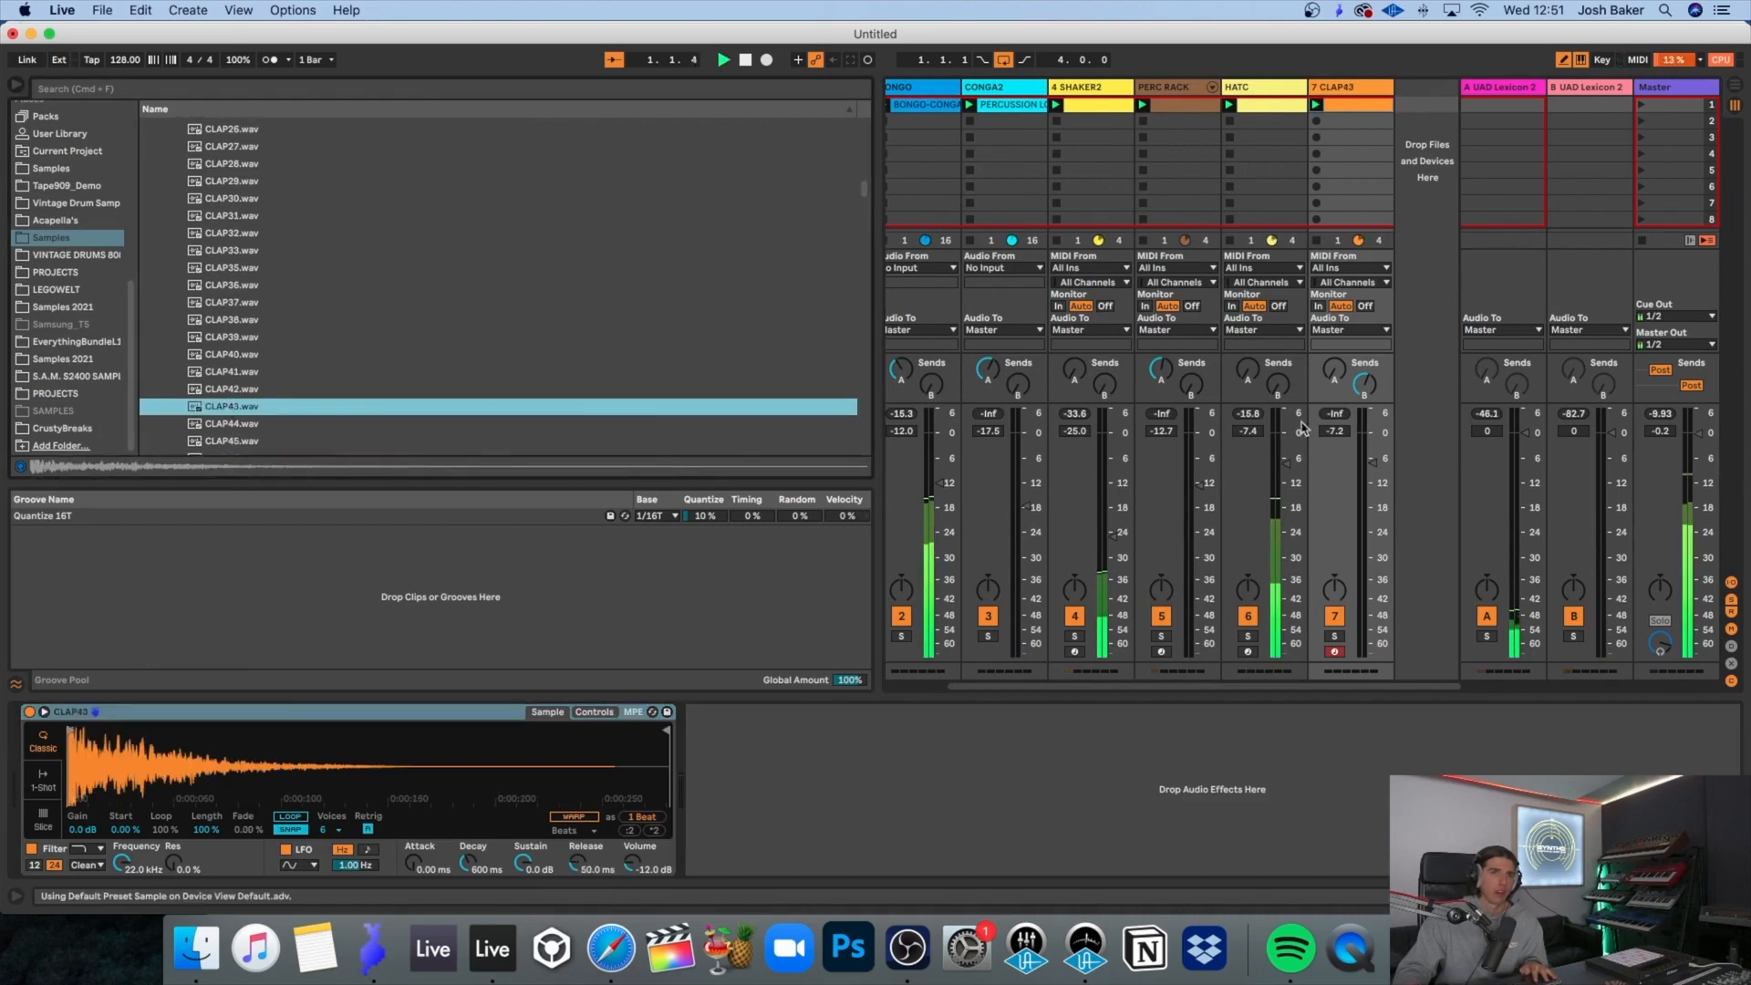
Step: Lower the clap track's send to return B, with its volume at -5.0 dB and the master at 0 dB
{"action": "left_click", "coordinate": [1365, 387]}
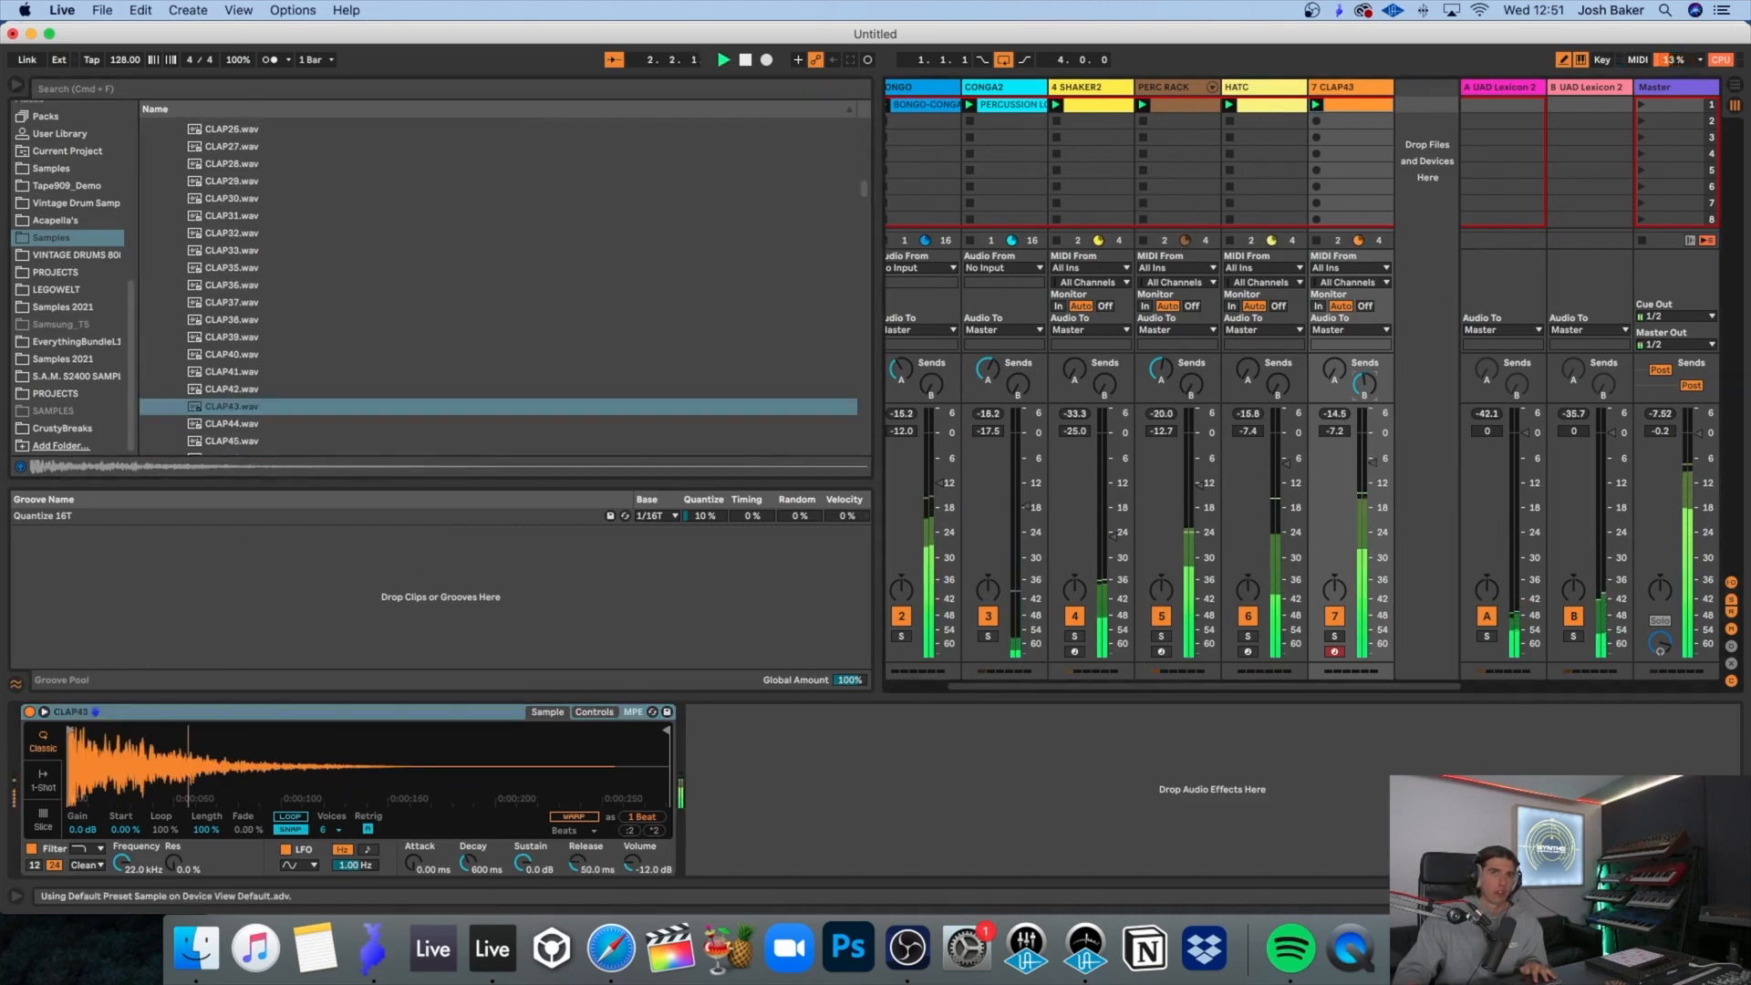
{"action": "mouse_move", "coordinate": [1336, 431]}
{"action": "left_mouse_down"}
{"action": "mouse_move", "coordinate": [1336, 410]}
{"action": "mouse_move", "coordinate": [1335, 438]}
{"action": "left_mouse_up"}
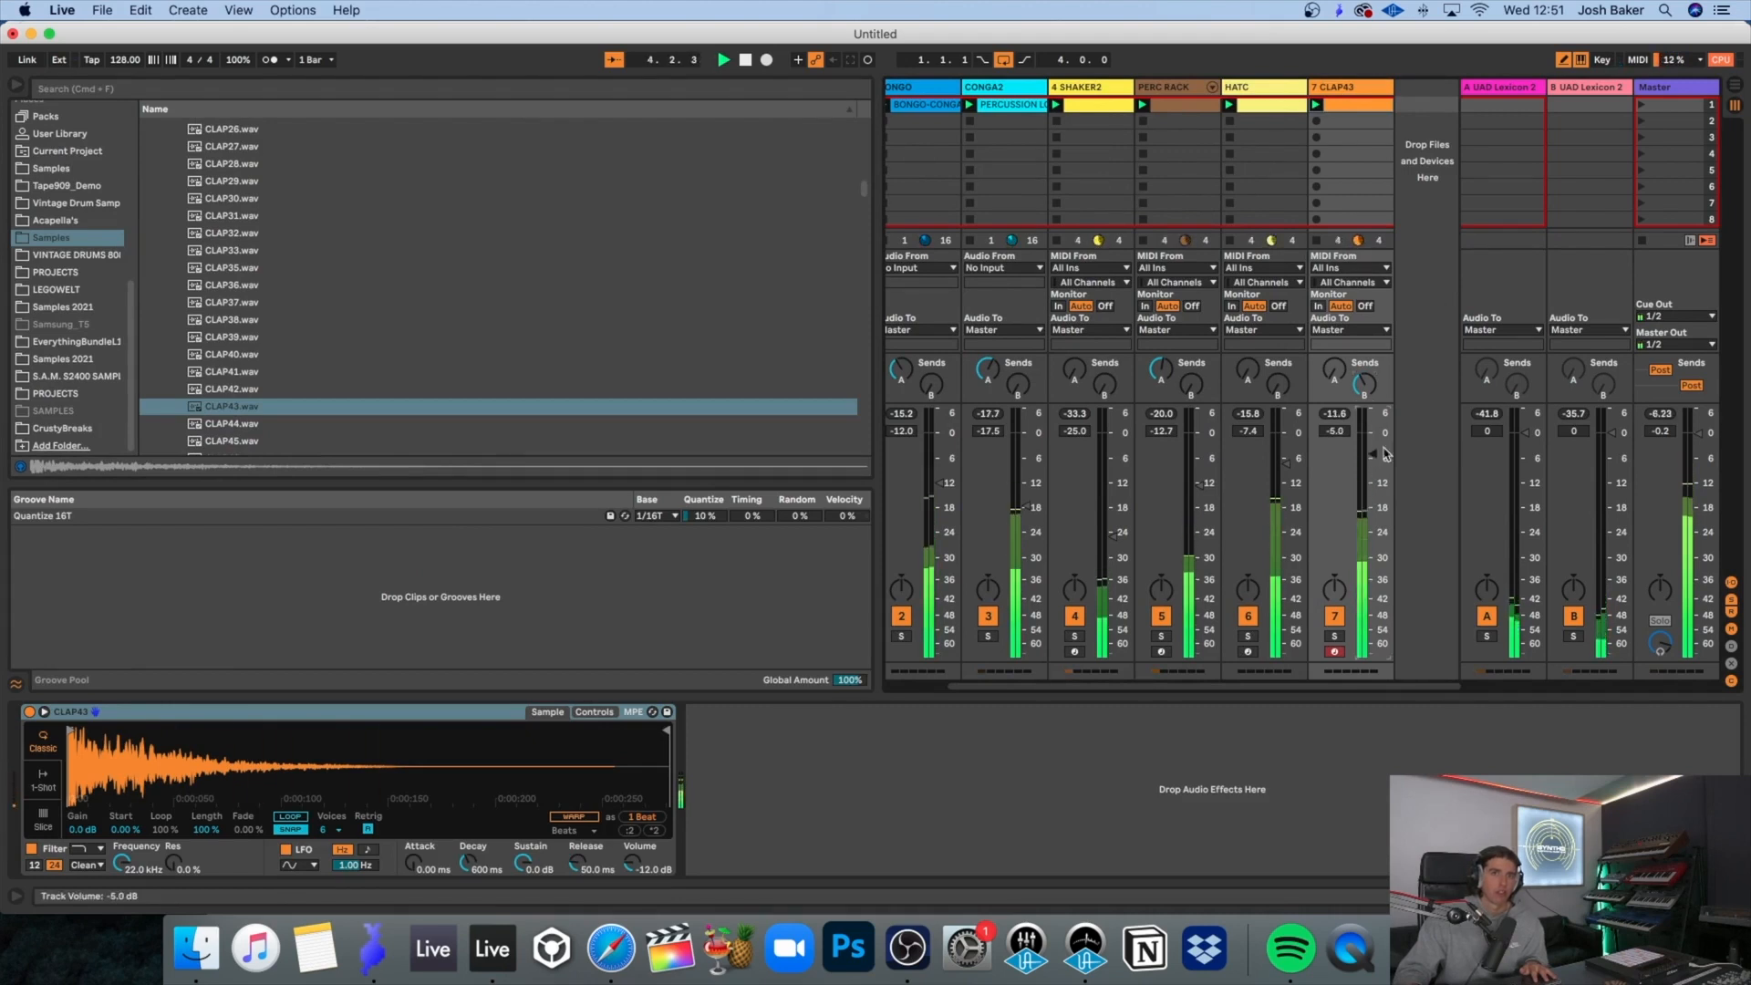
{"action": "left_click", "coordinate": [1661, 431]}
{"action": "left_click_drag", "start_coordinate": [1661, 431], "coordinate": [1662, 428]}
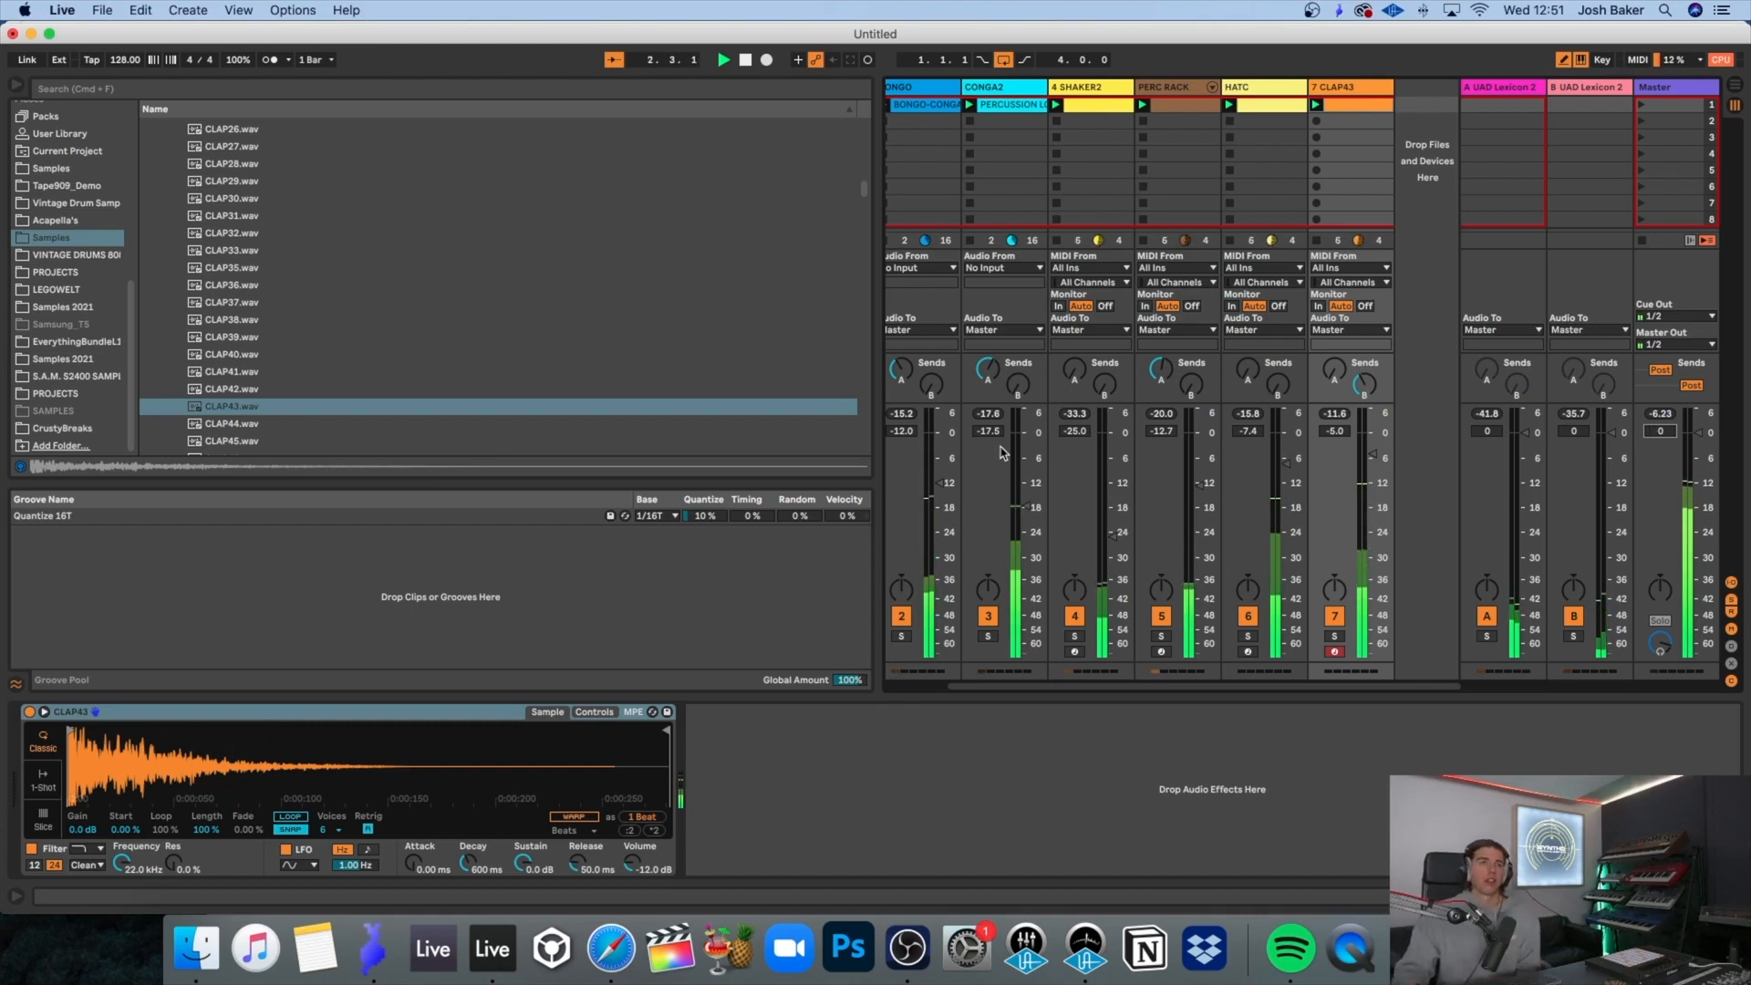
Step: Duplicate the HATC track with its hi-hat clip and open the duplicate's clip
{"action": "left_click", "coordinate": [17, 84]}
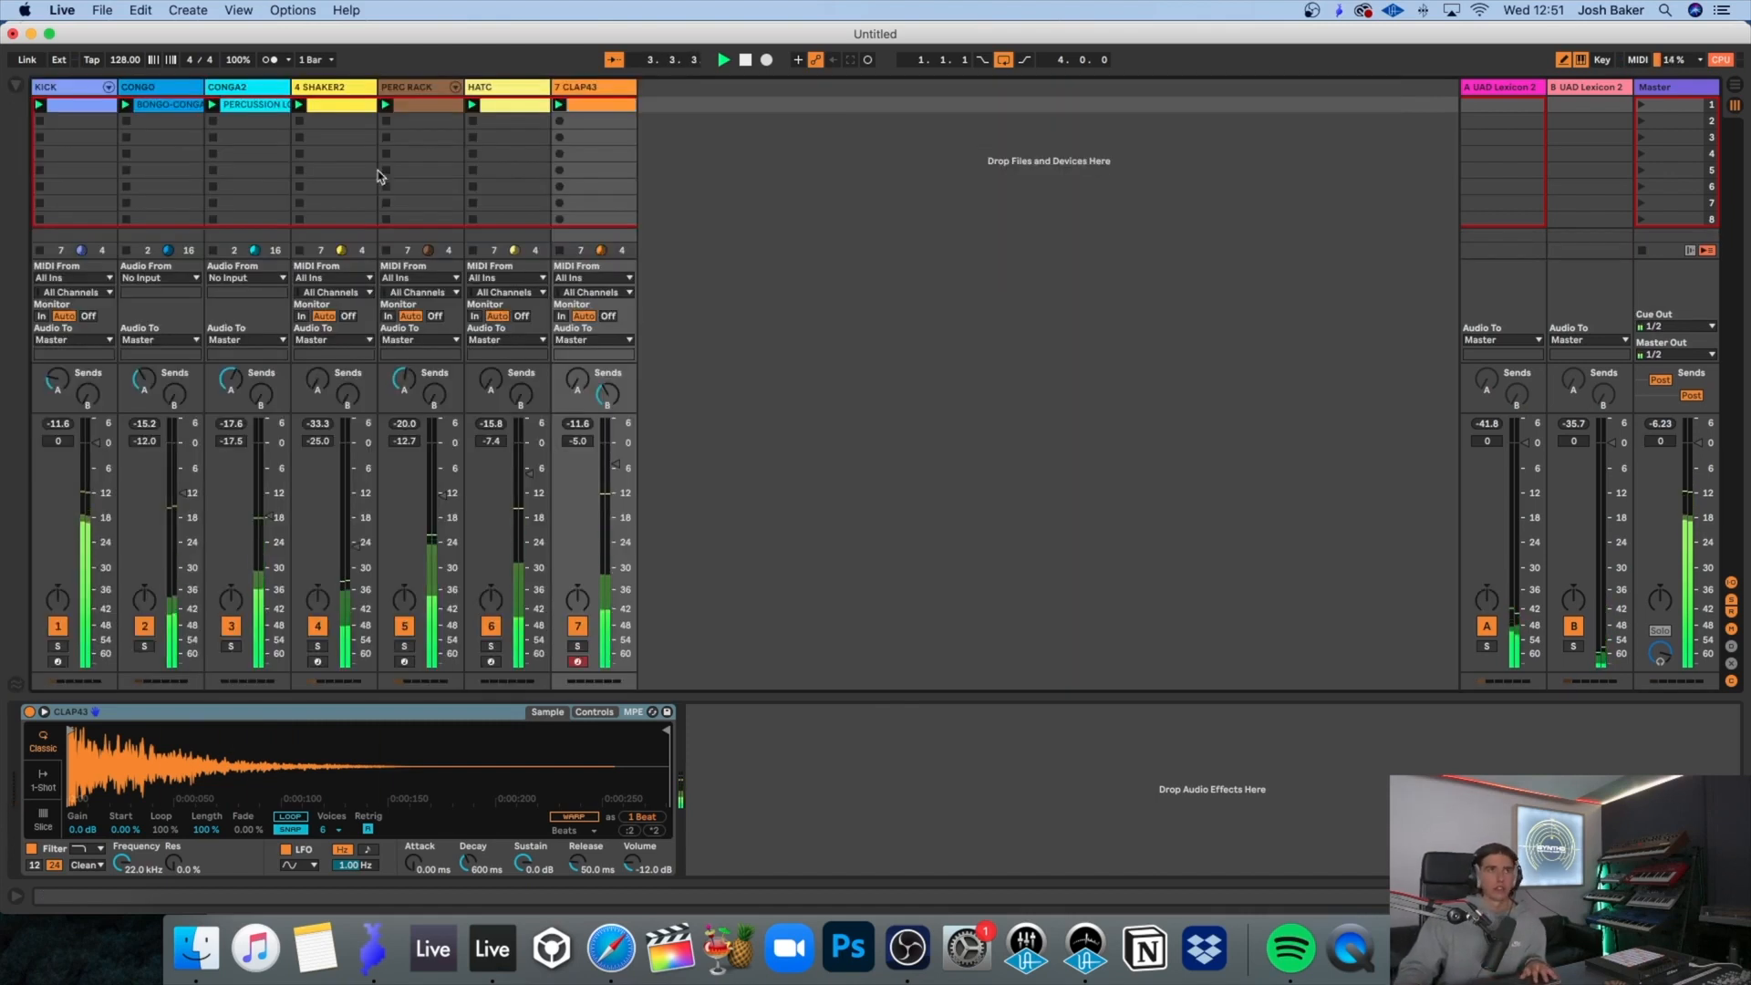
{"action": "left_click", "coordinate": [527, 91]}
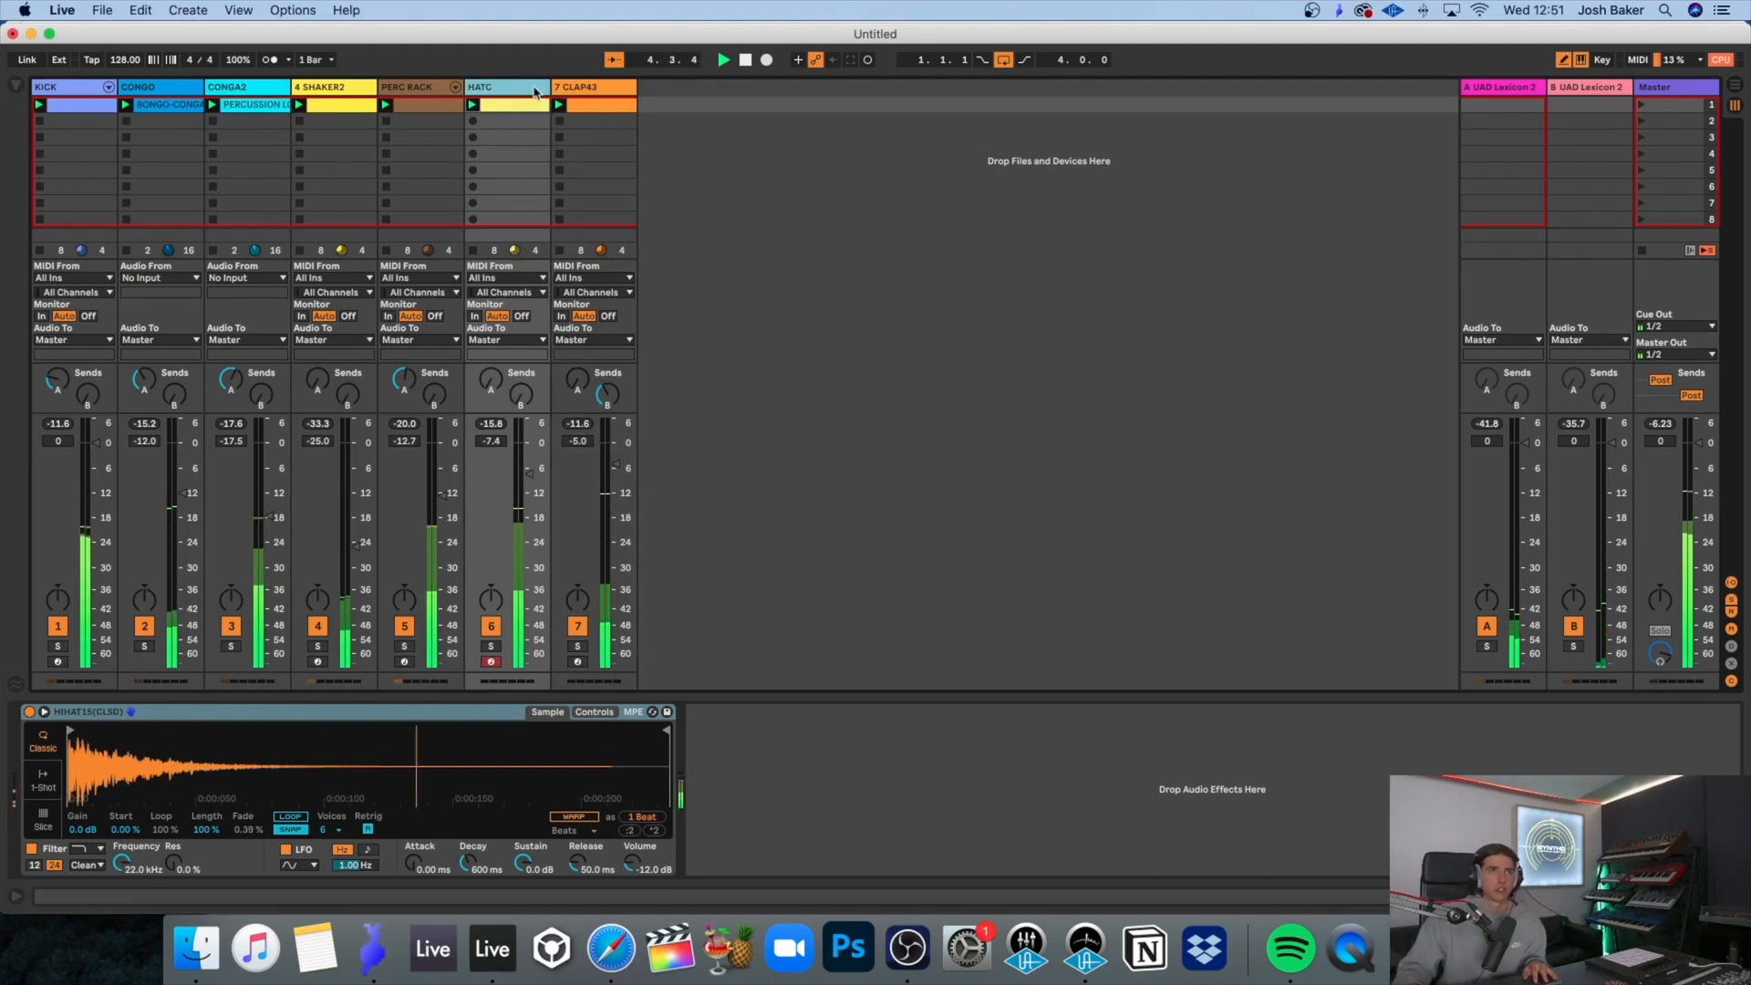
{"action": "key", "text": "super+d"}
{"action": "double_click", "coordinate": [592, 105]}
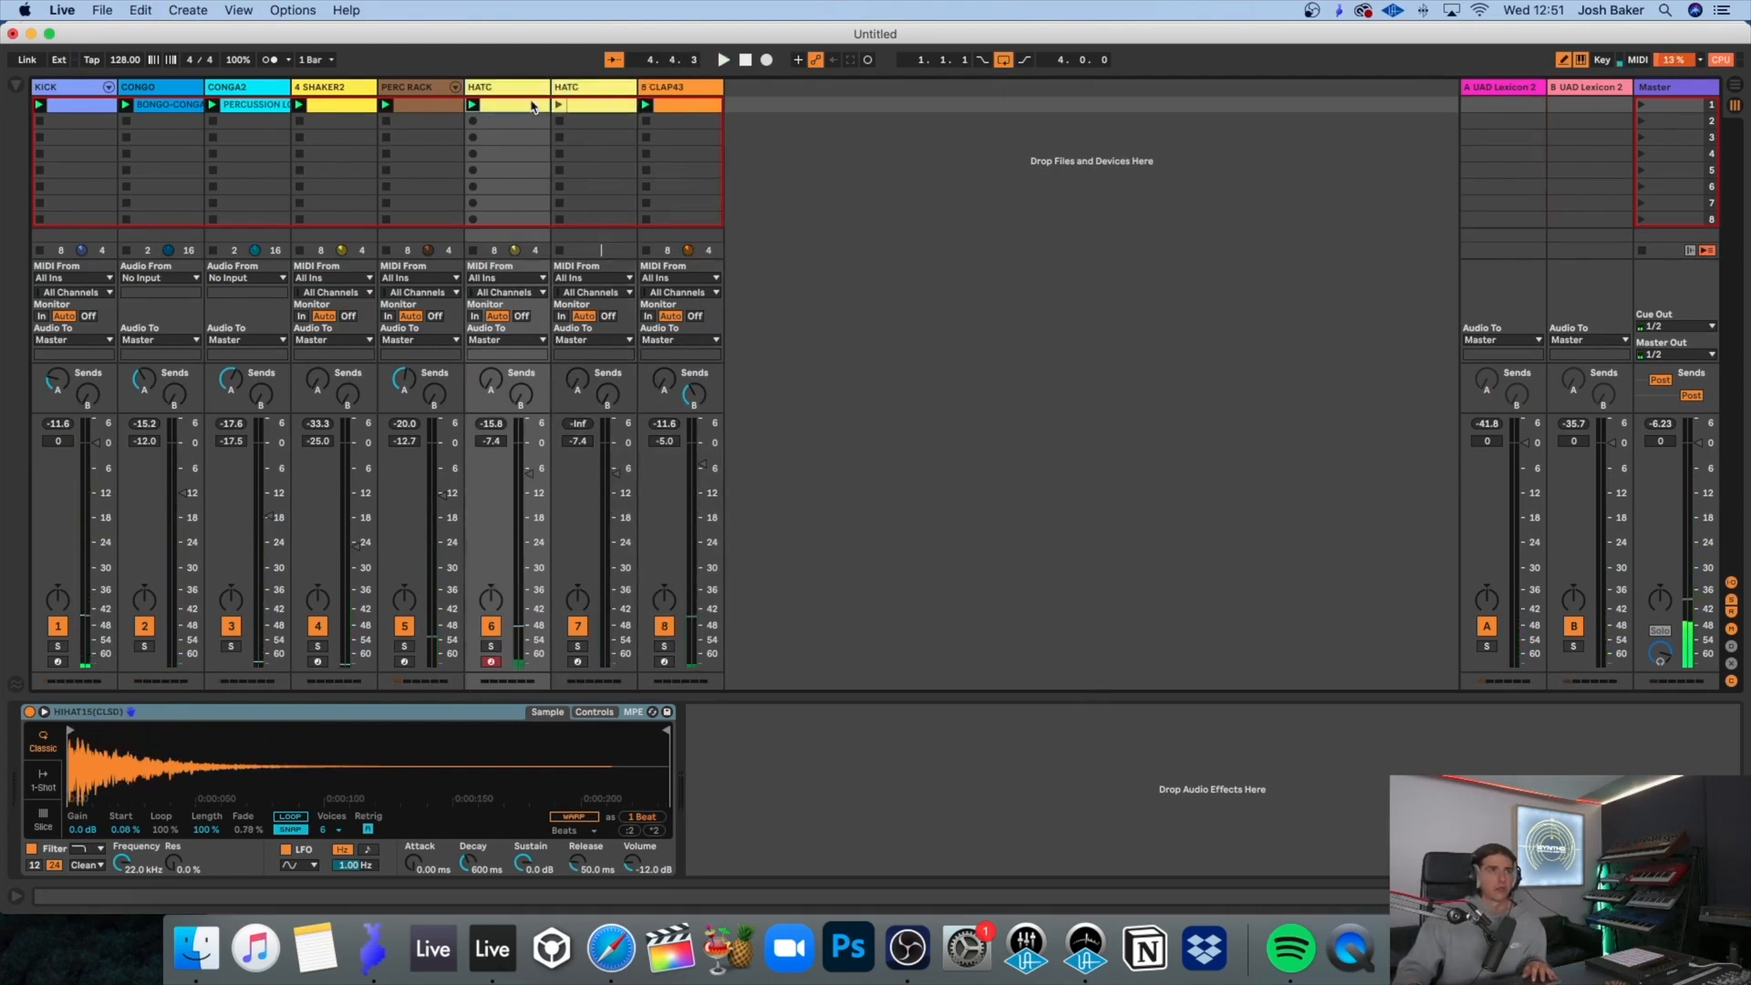
Step: Duplicate the HATC clip's loop to two bars and add a C3 ghost note at 1.4.2 with velocity 6
{"action": "left_click", "coordinate": [283, 458]}
{"action": "key", "text": "space"}
{"action": "left_click", "coordinate": [891, 626]}
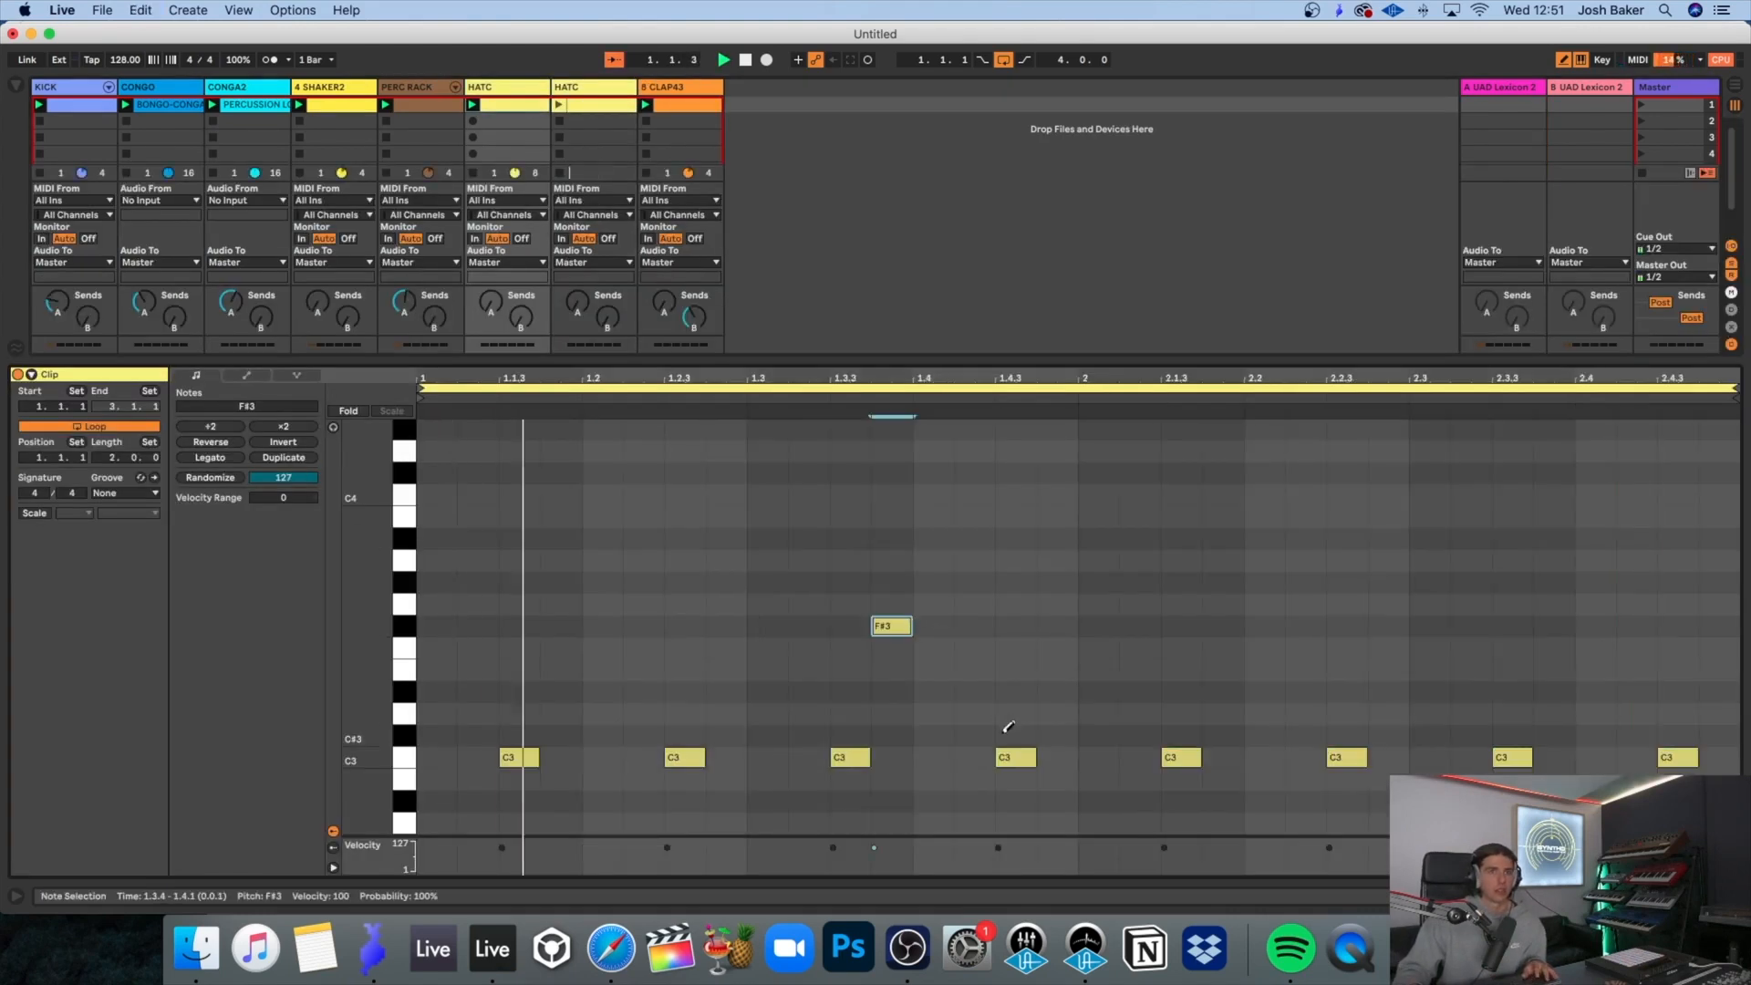
{"action": "left_click", "coordinate": [969, 757]}
{"action": "left_click", "coordinate": [898, 626]}
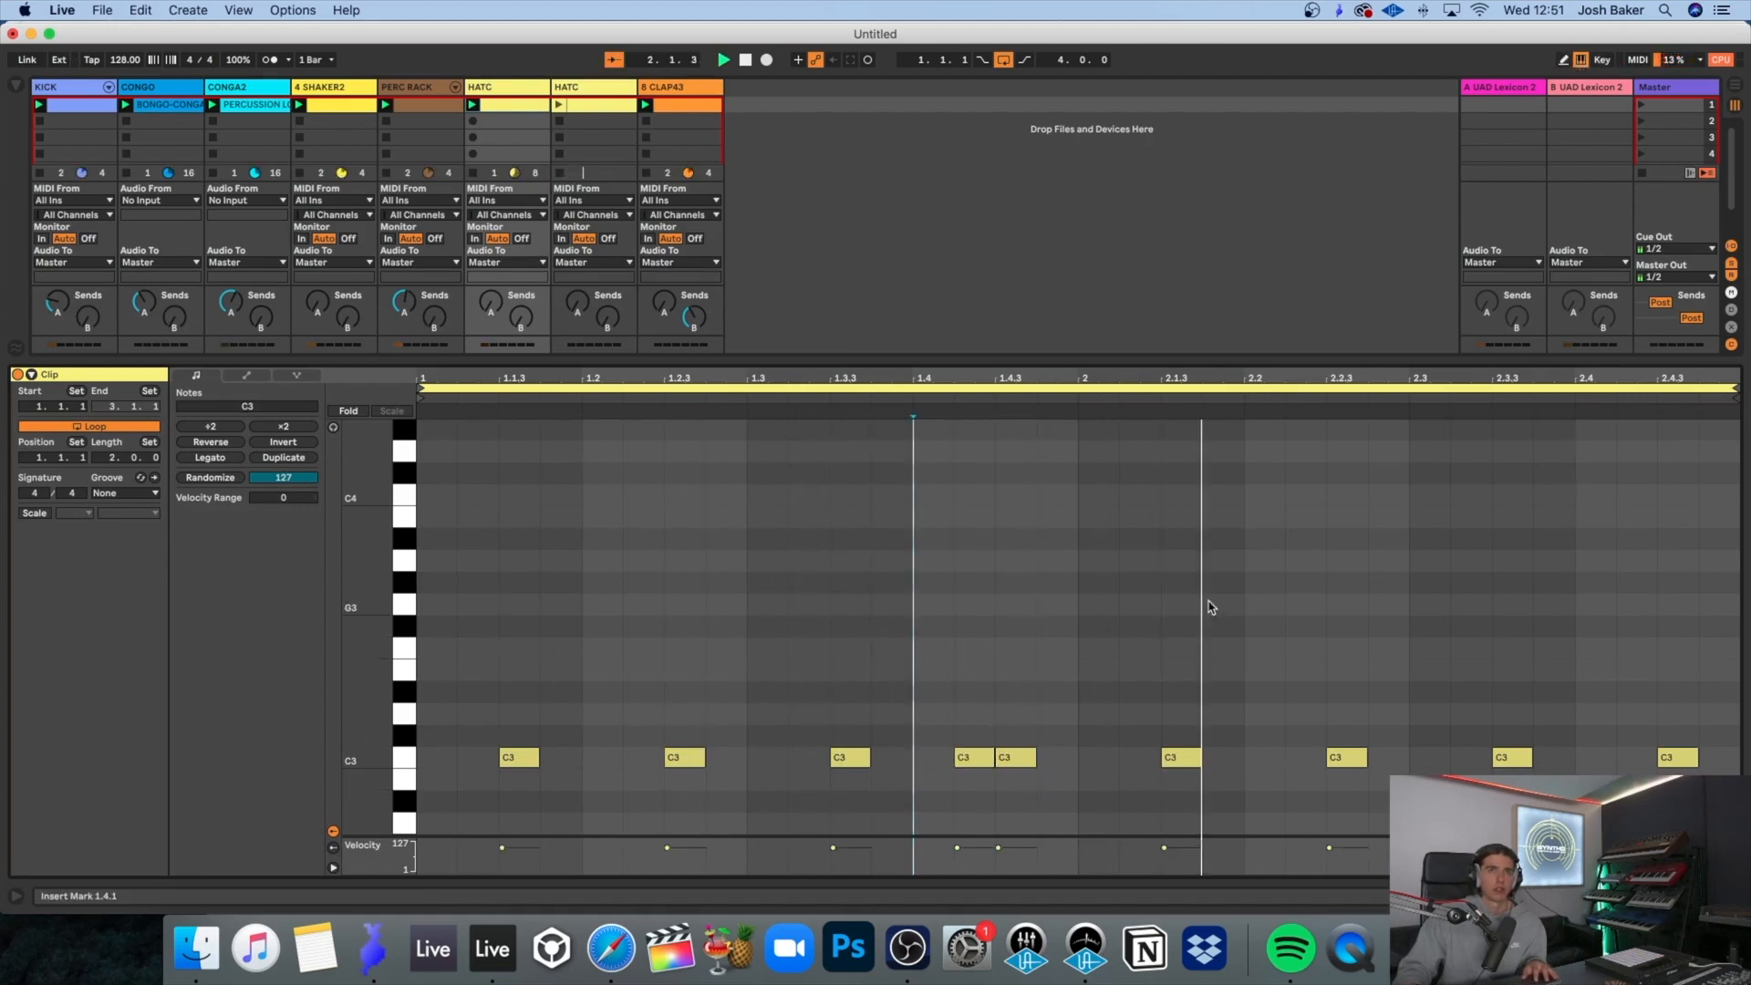
{"action": "left_click", "coordinate": [972, 844]}
{"action": "left_click_drag", "start_coordinate": [975, 845], "coordinate": [974, 856]}
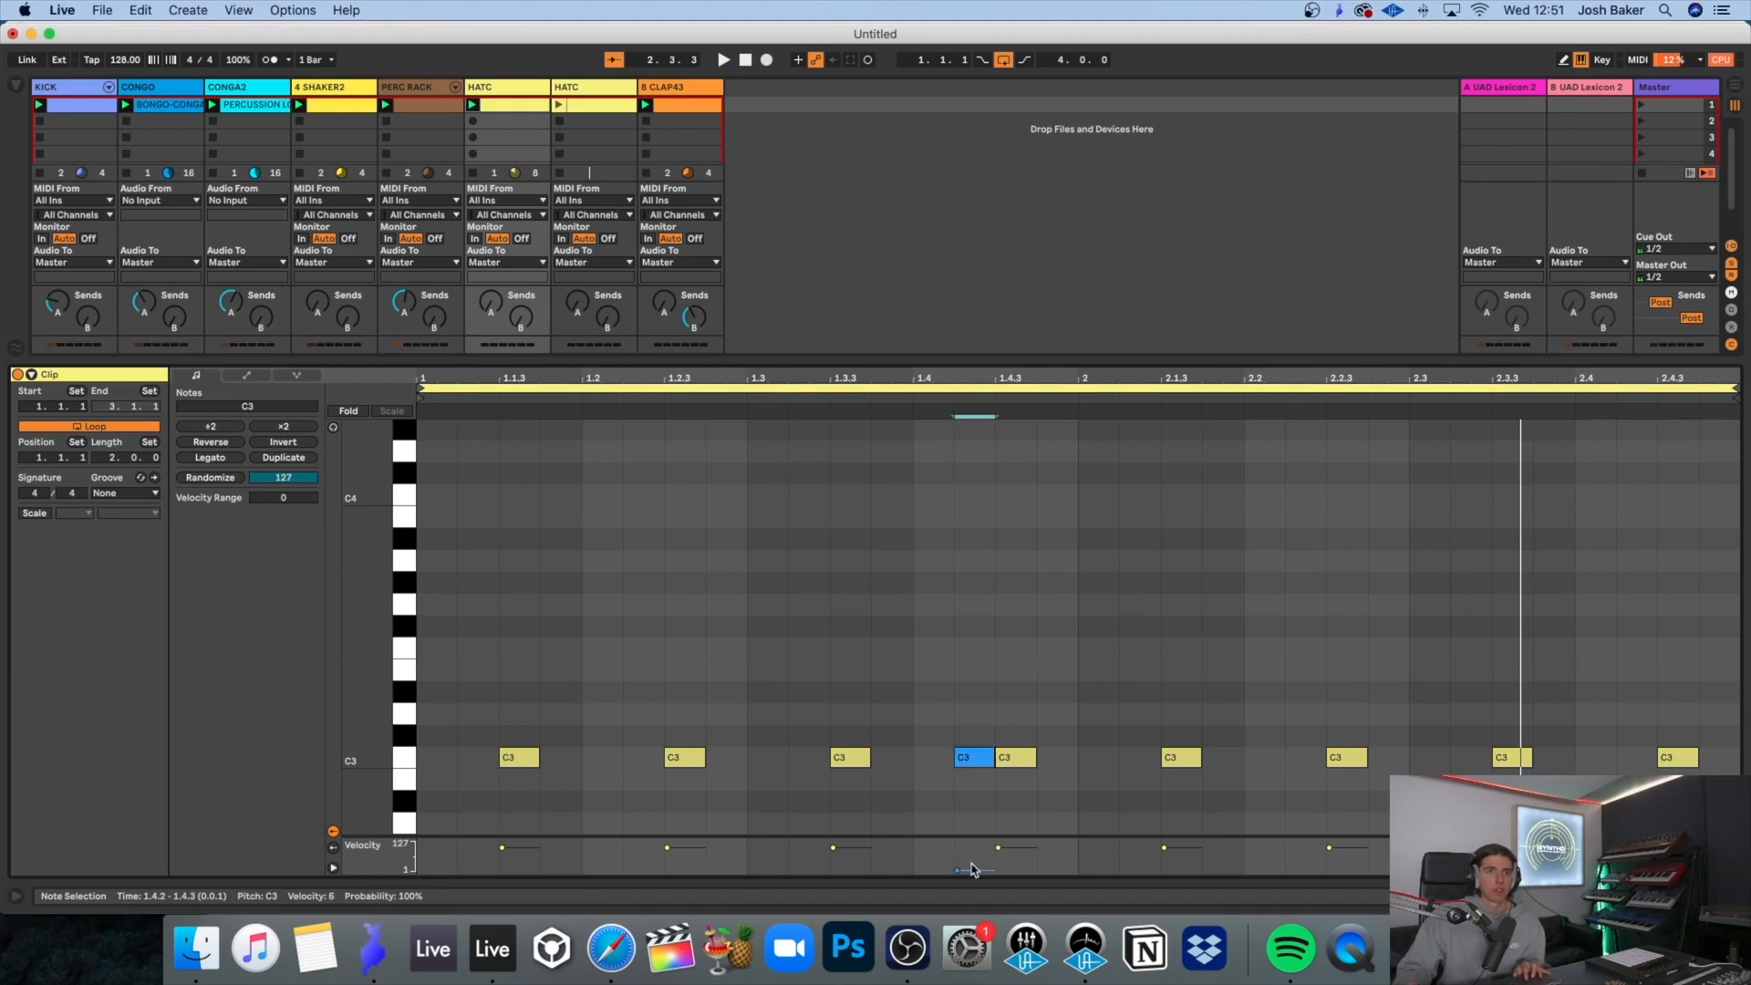
Step: Copy the quiet C3 ghost note to 2.4.2 and 2.4.4 in the HATC clip
{"action": "left_click", "coordinate": [1621, 766]}
{"action": "key", "text": "ctrl+v"}
{"action": "key", "text": "space"}
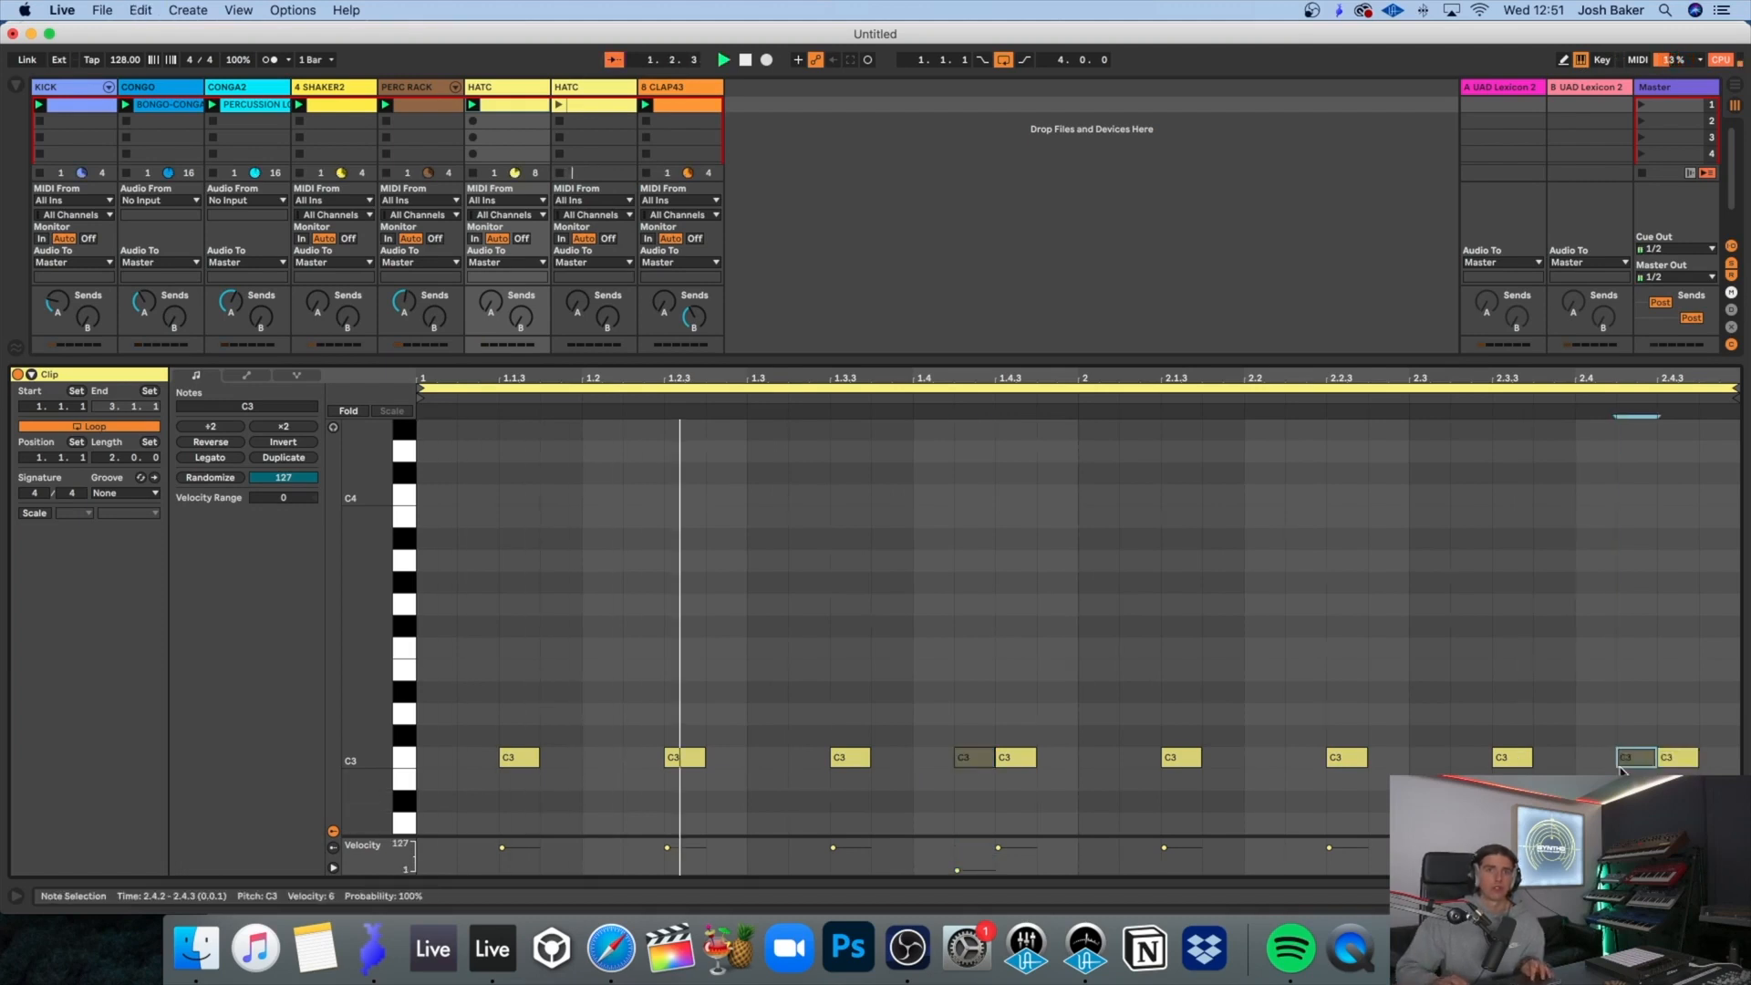
{"action": "key", "text": "ctrl+v"}
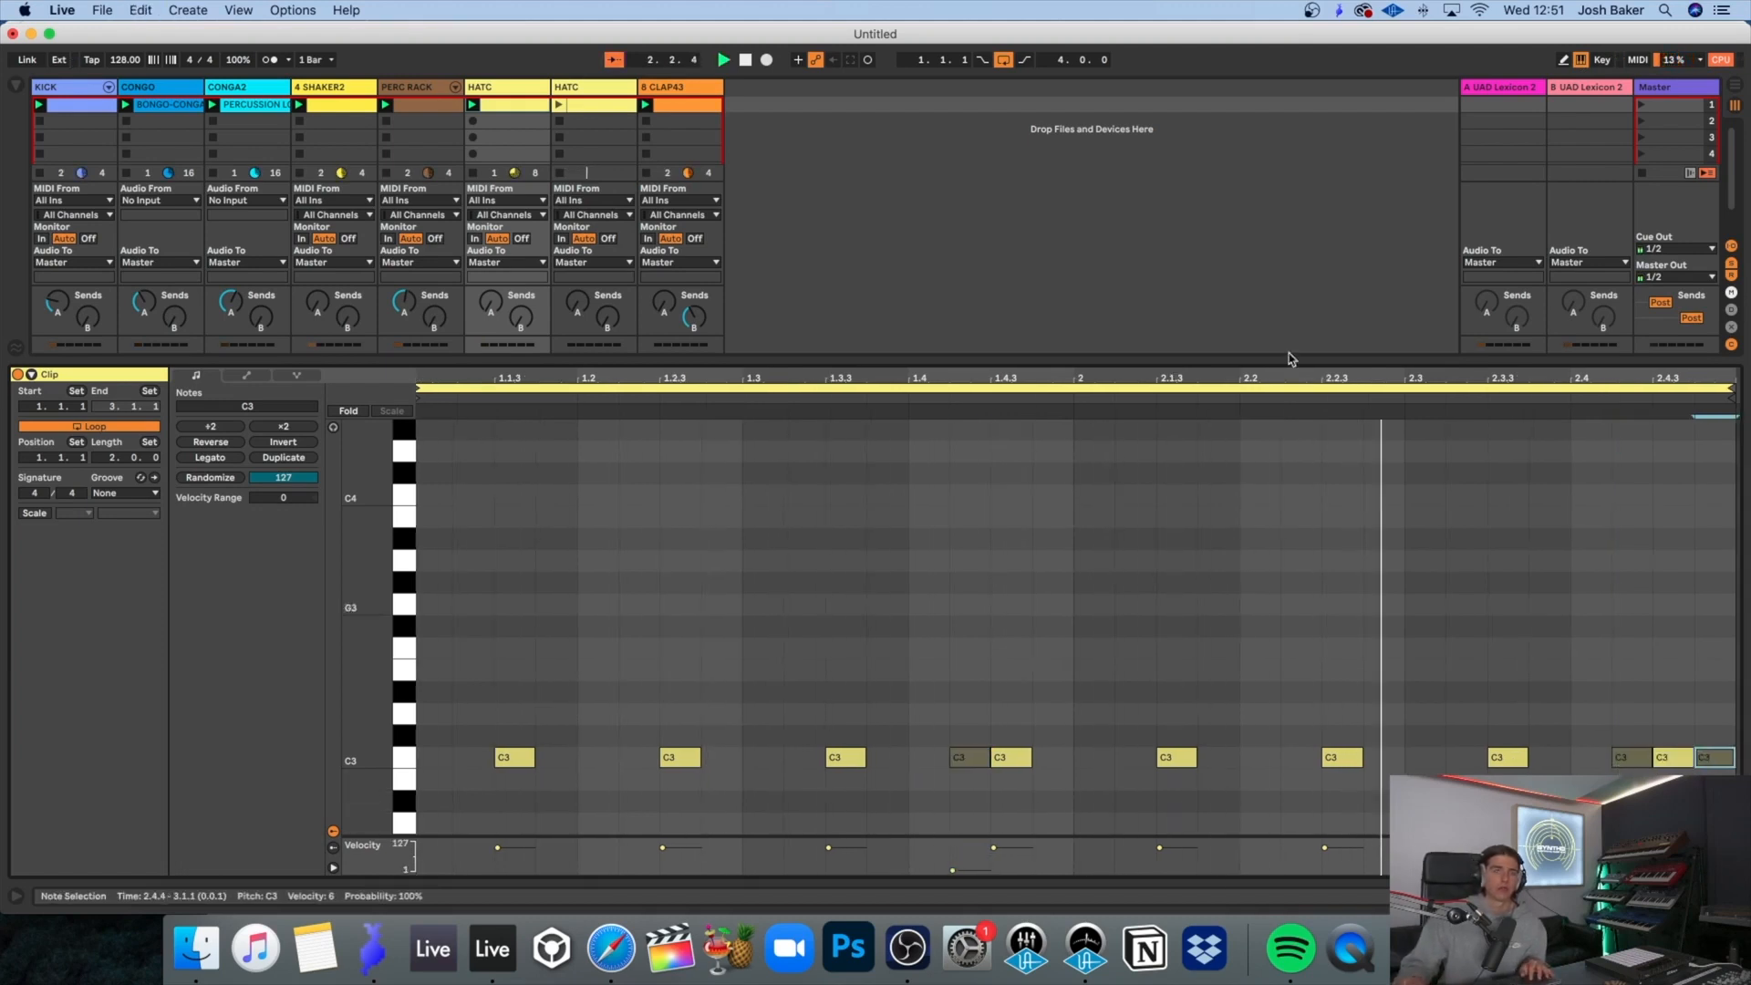
Step: Rename the duplicated hi-hat track HATO, search the library for "909 open" and load 909 OpenHat003.wav as its sample
{"action": "left_click", "coordinate": [599, 94]}
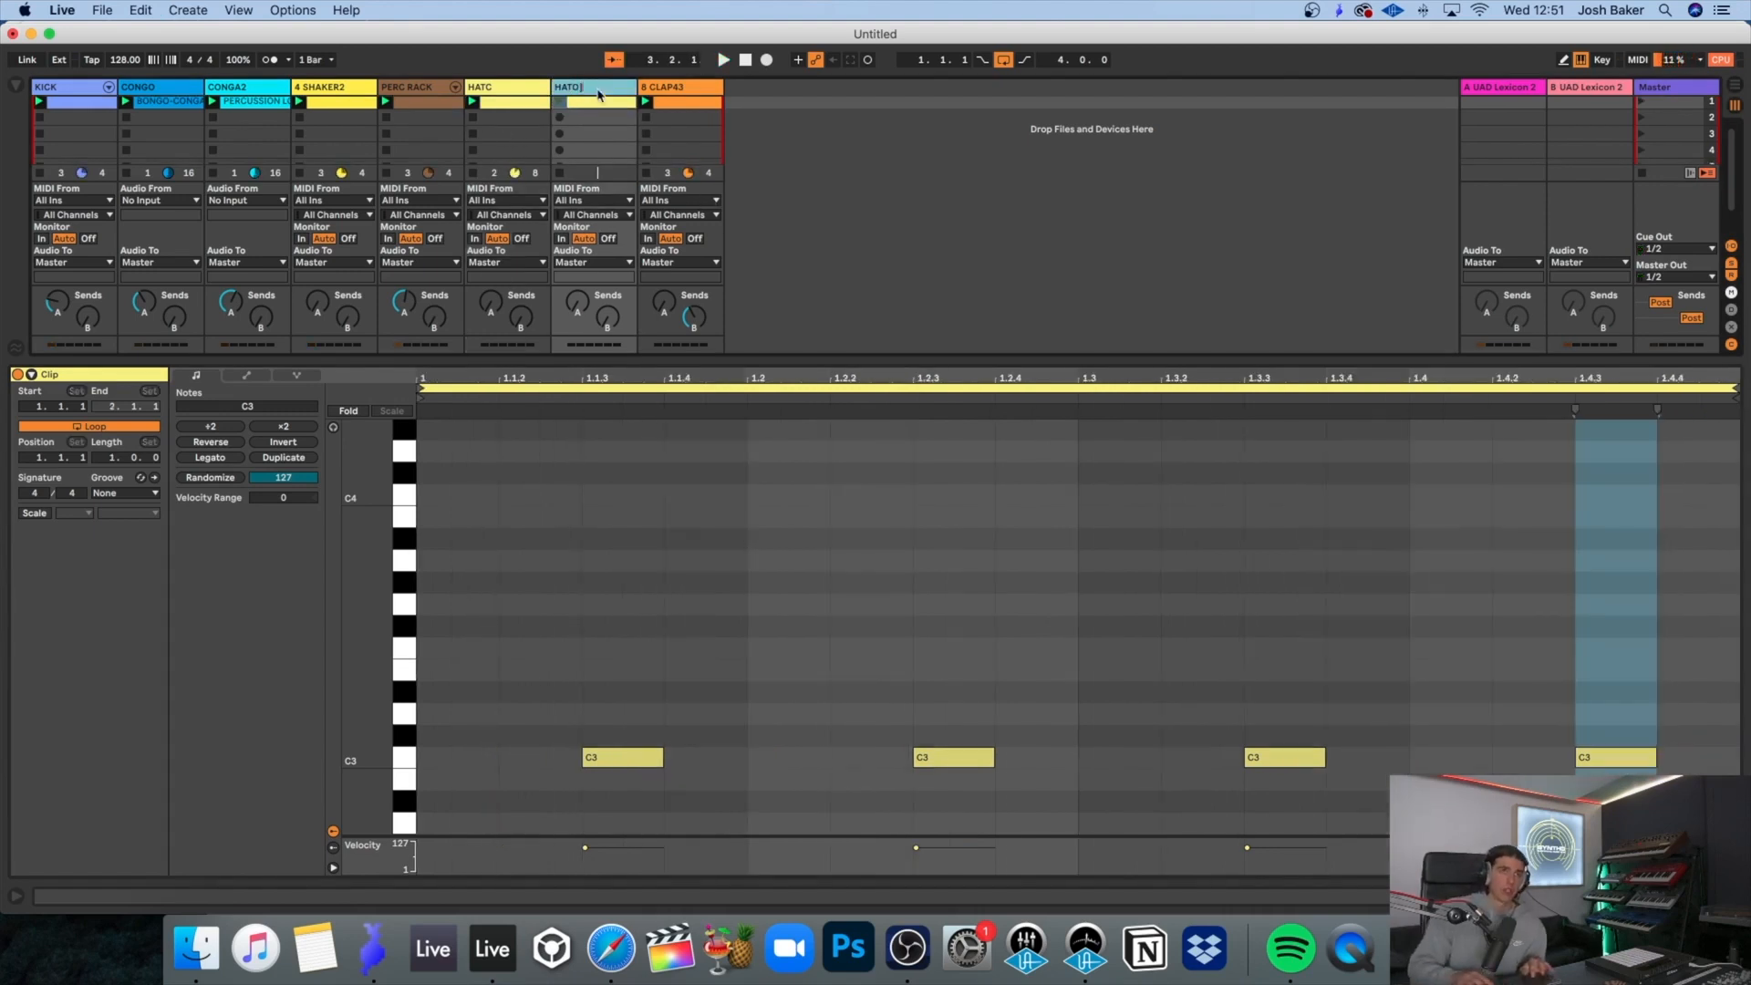
{"action": "left_click", "coordinate": [597, 89]}
{"action": "key", "text": "super+alt+m"}
{"action": "key", "text": "super+f"}
{"action": "type", "text": "f909"}
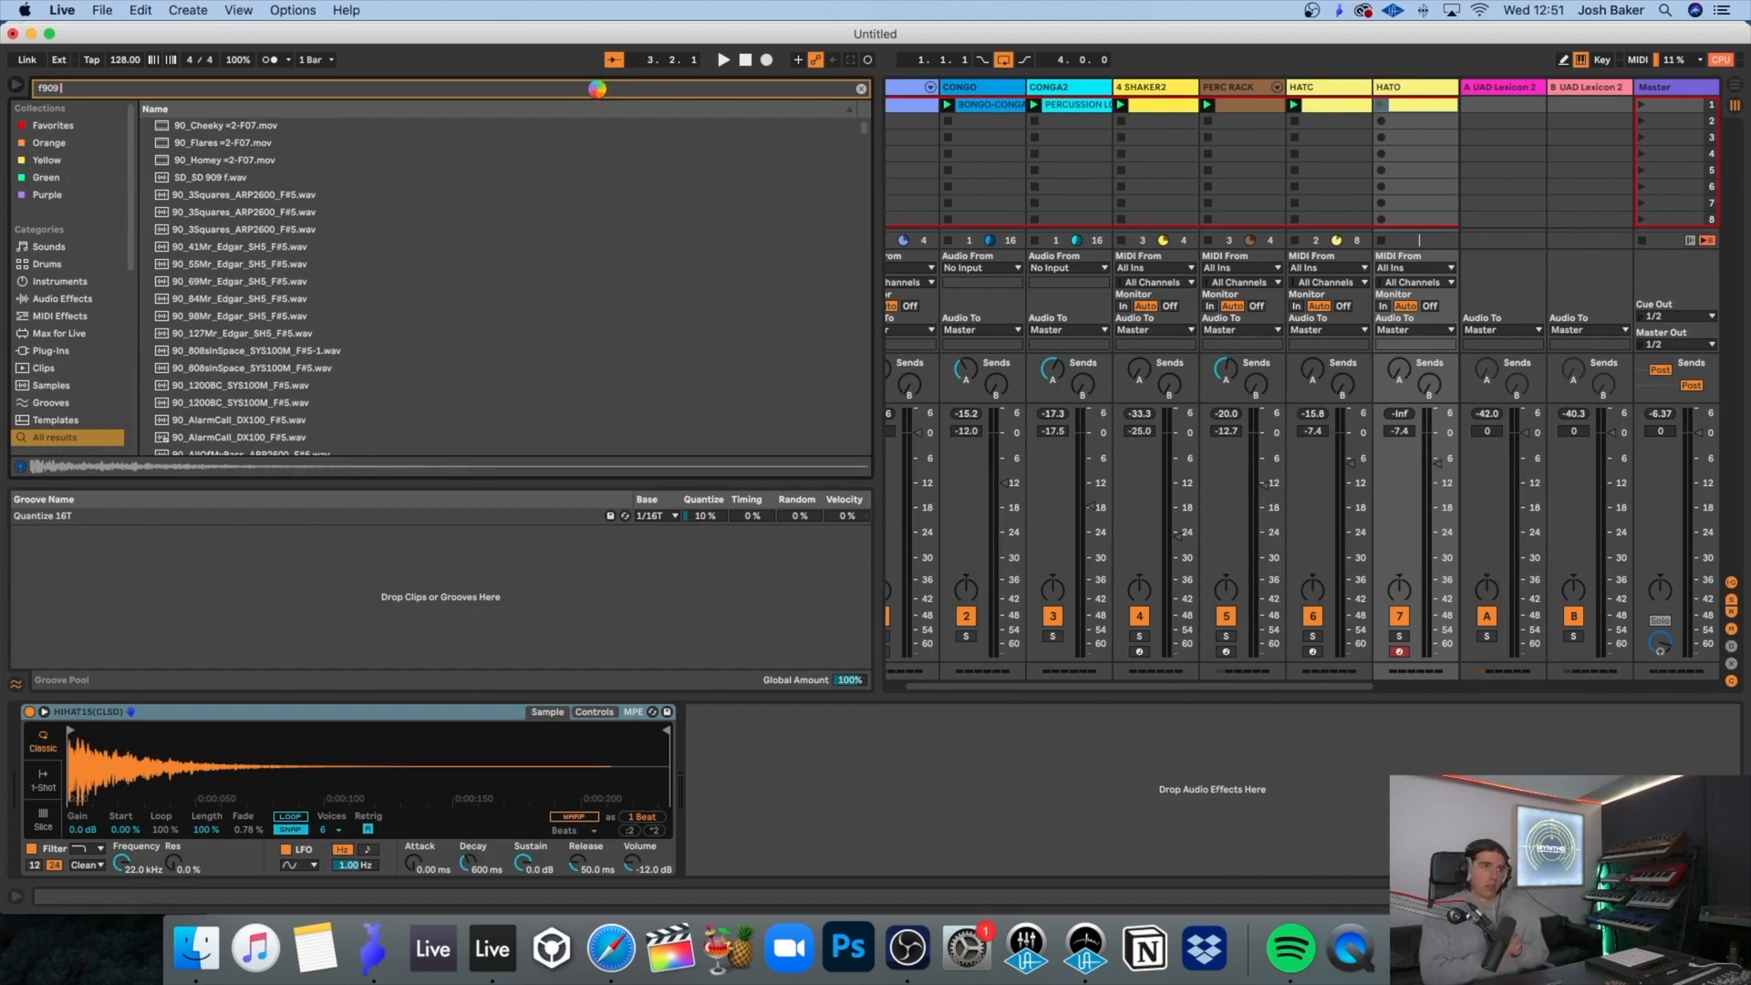
{"action": "type", "text": "open909 open"}
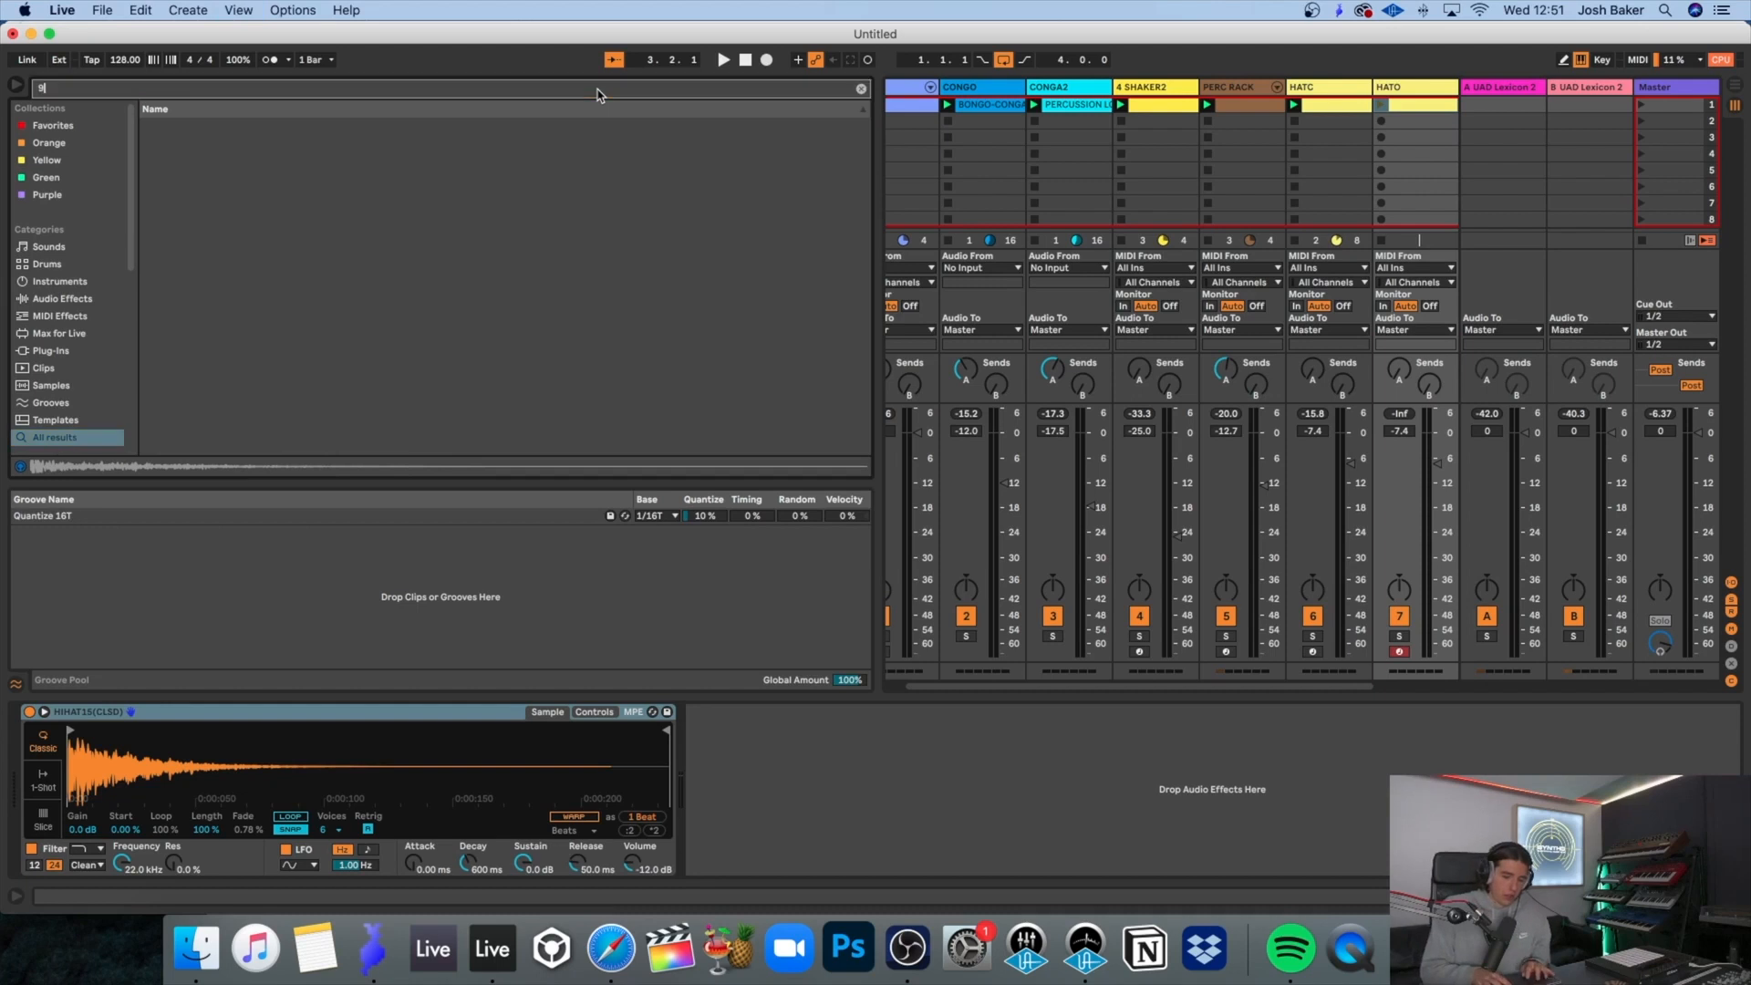
{"action": "left_click", "coordinate": [391, 213]}
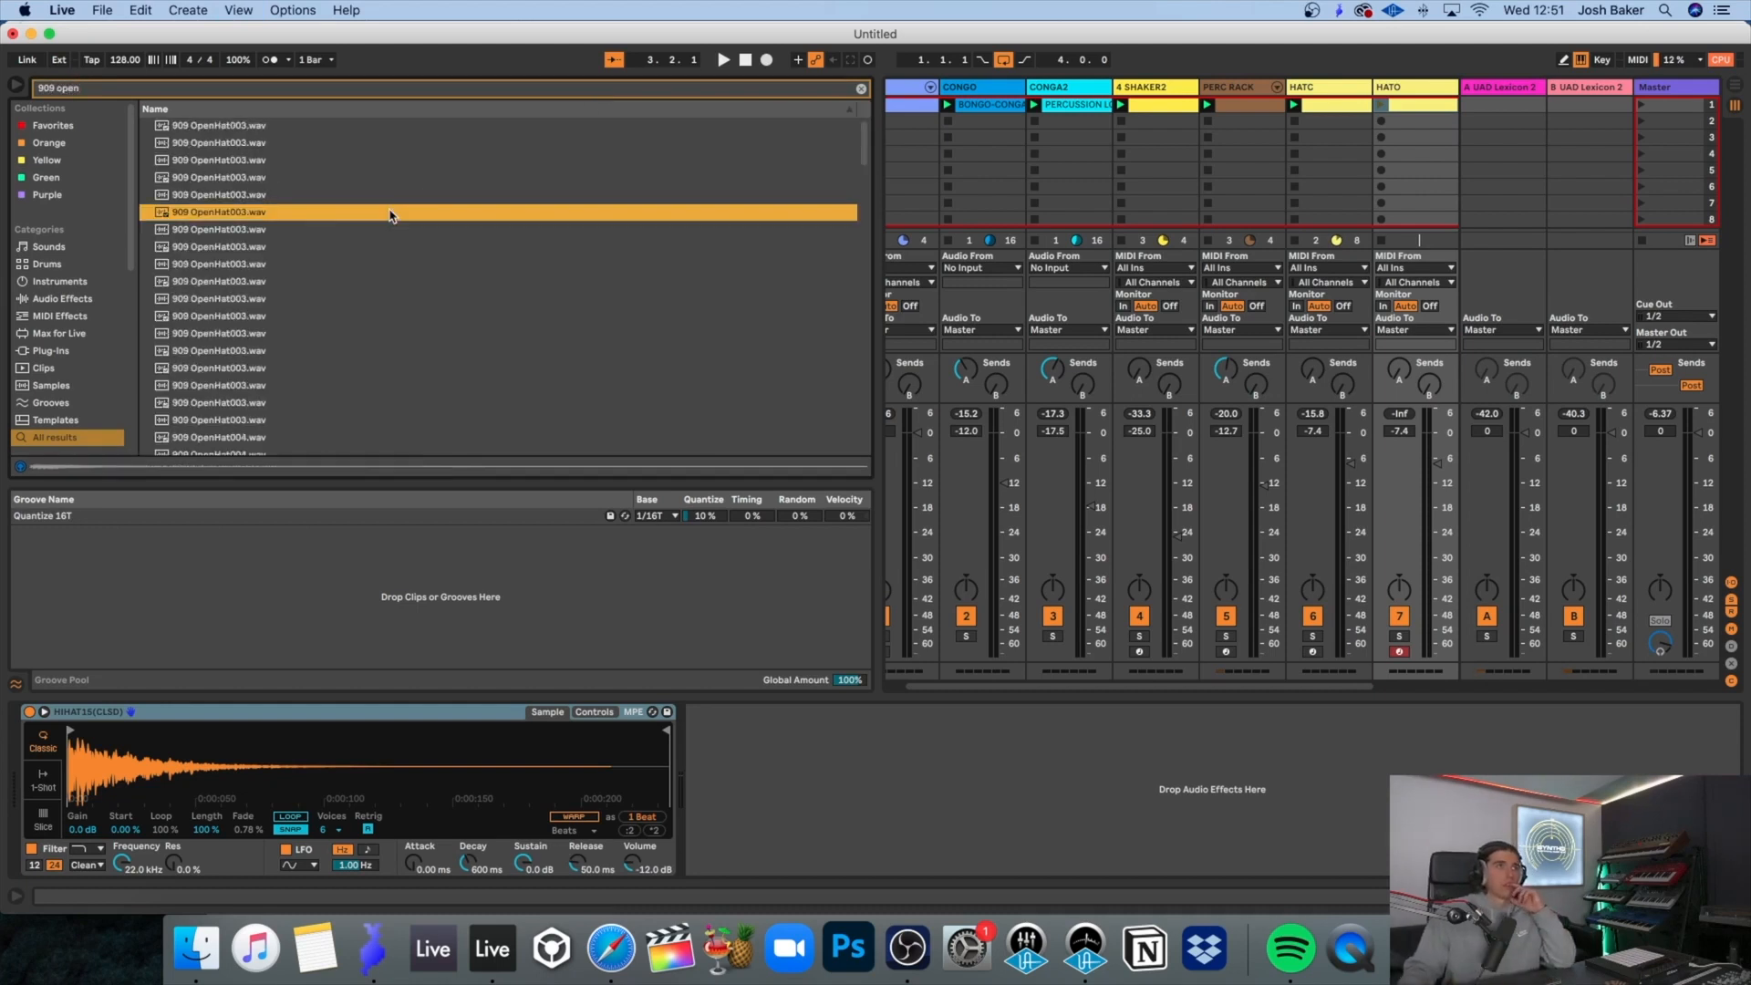
{"action": "key", "text": "Return"}
{"action": "key", "text": "space"}
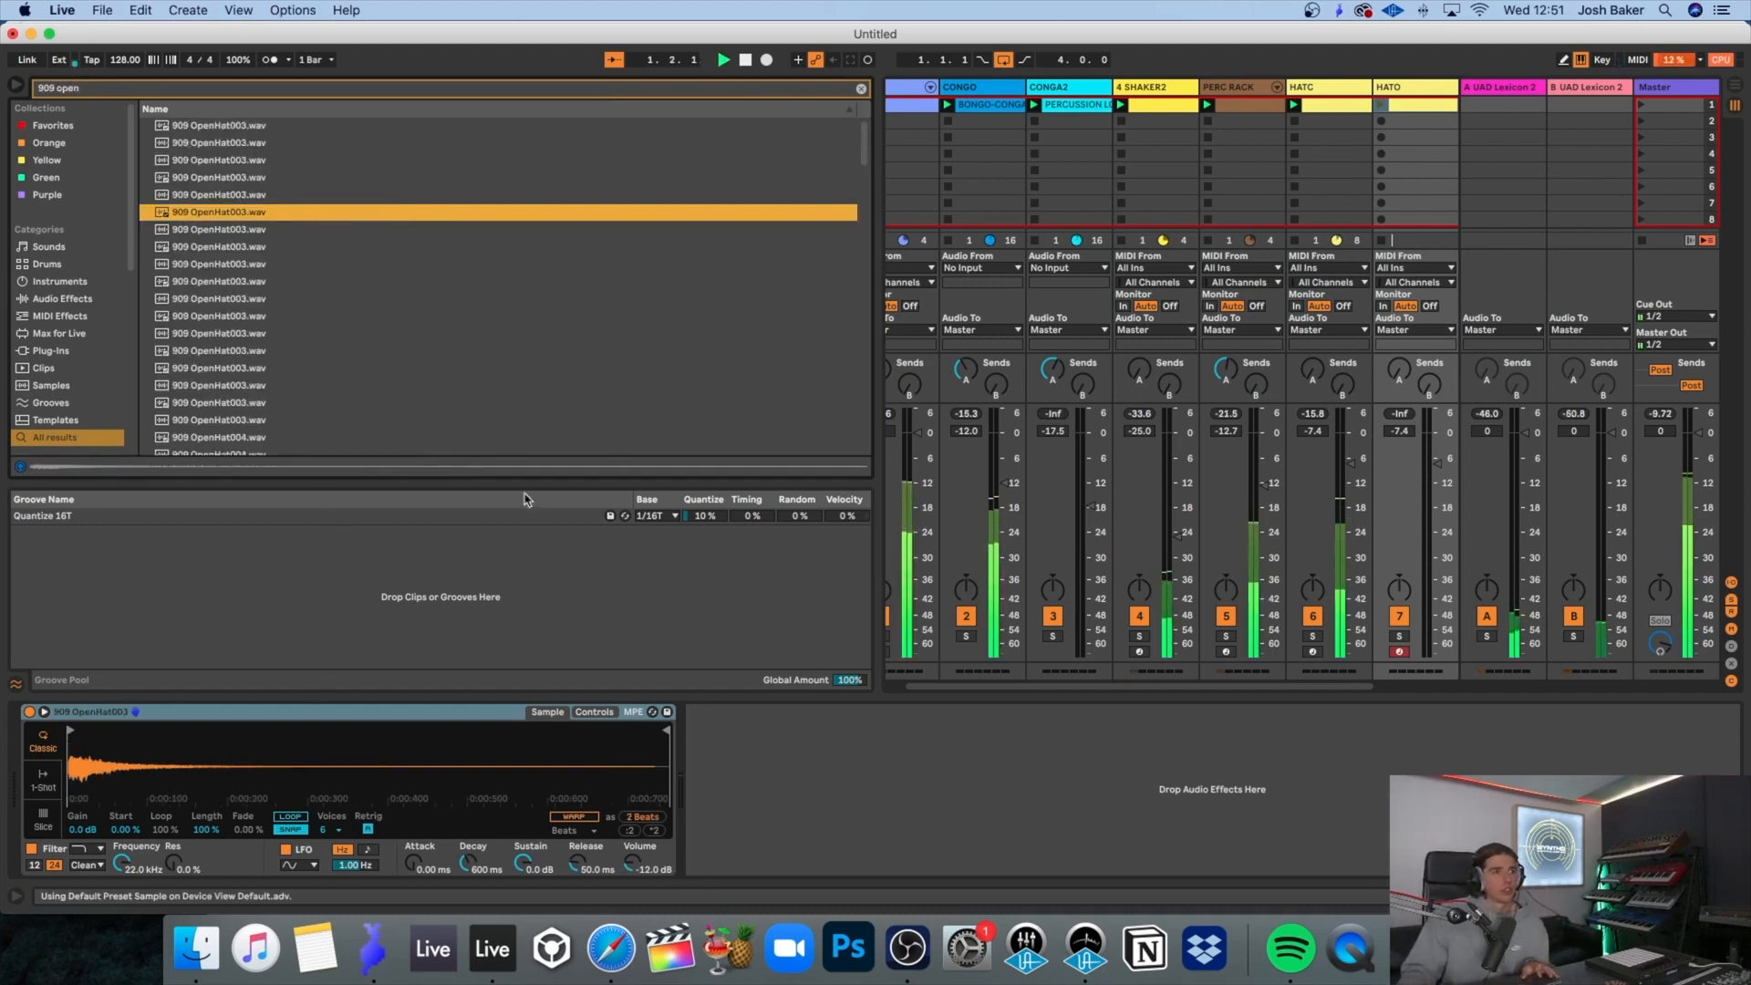
Step: Launch the HATO clip and balance both hats, with HATO at -1.7 dB and HATC at -12.0 dB
{"action": "left_click", "coordinate": [17, 85]}
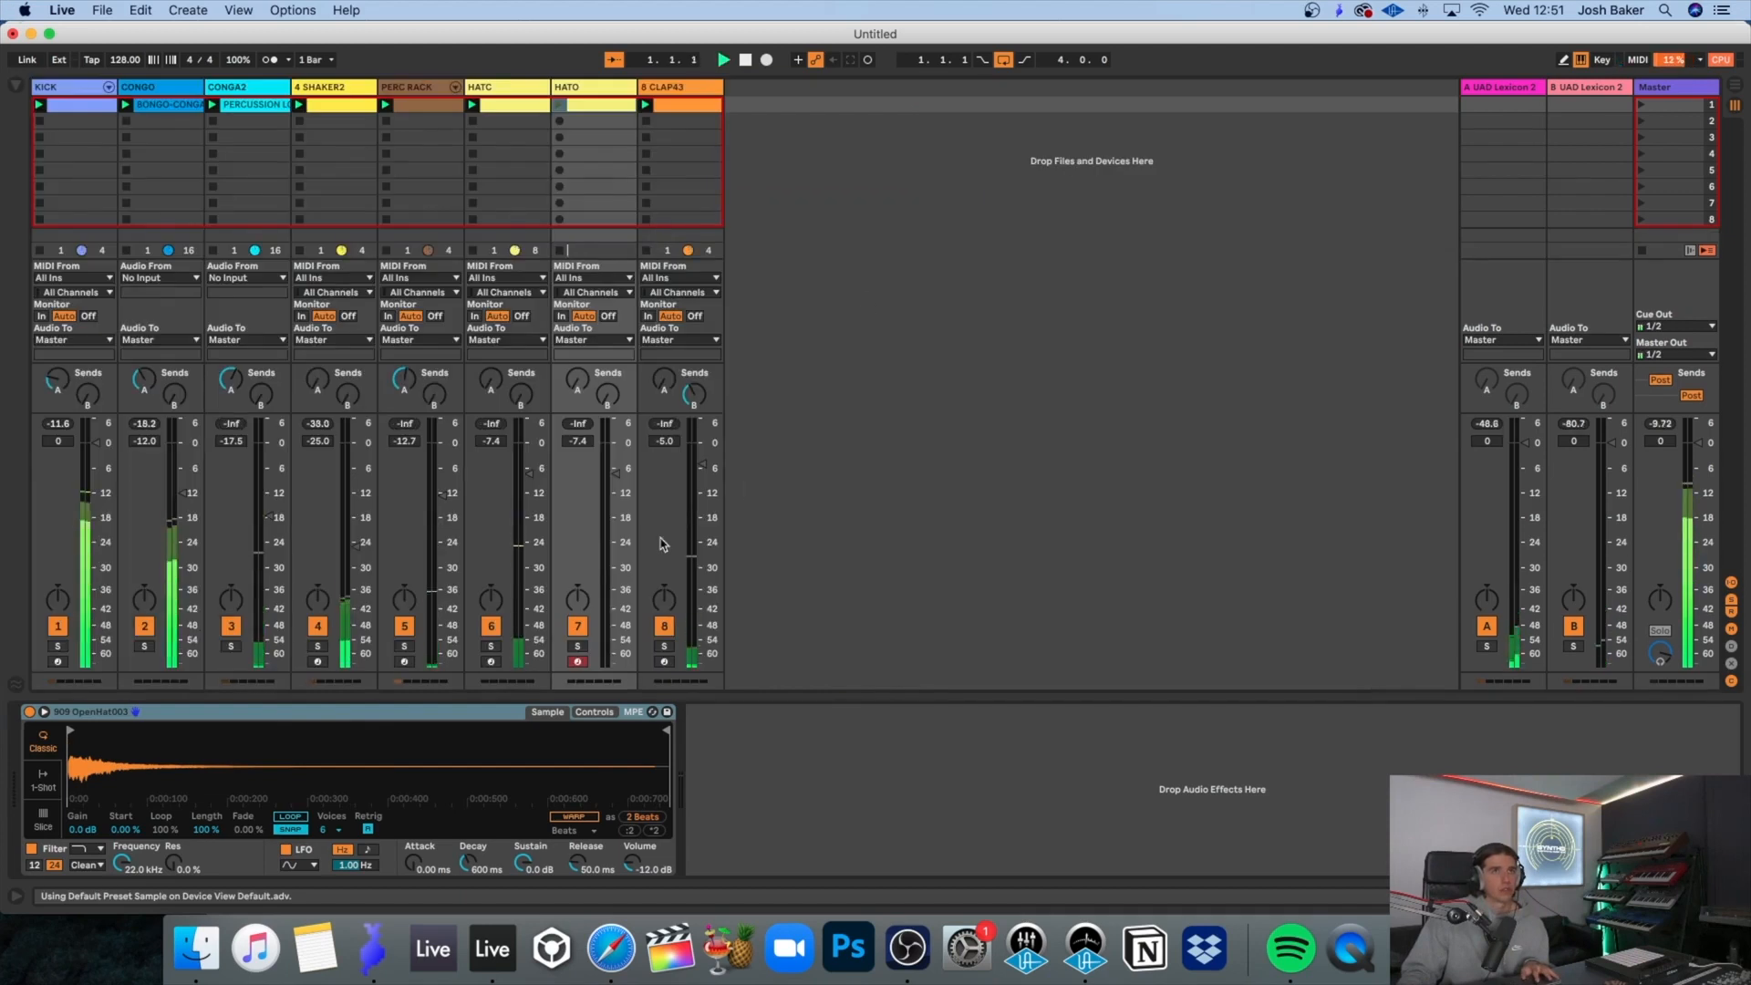
{"action": "left_click_drag", "start_coordinate": [579, 441], "coordinate": [578, 433]}
{"action": "left_click", "coordinate": [582, 646]}
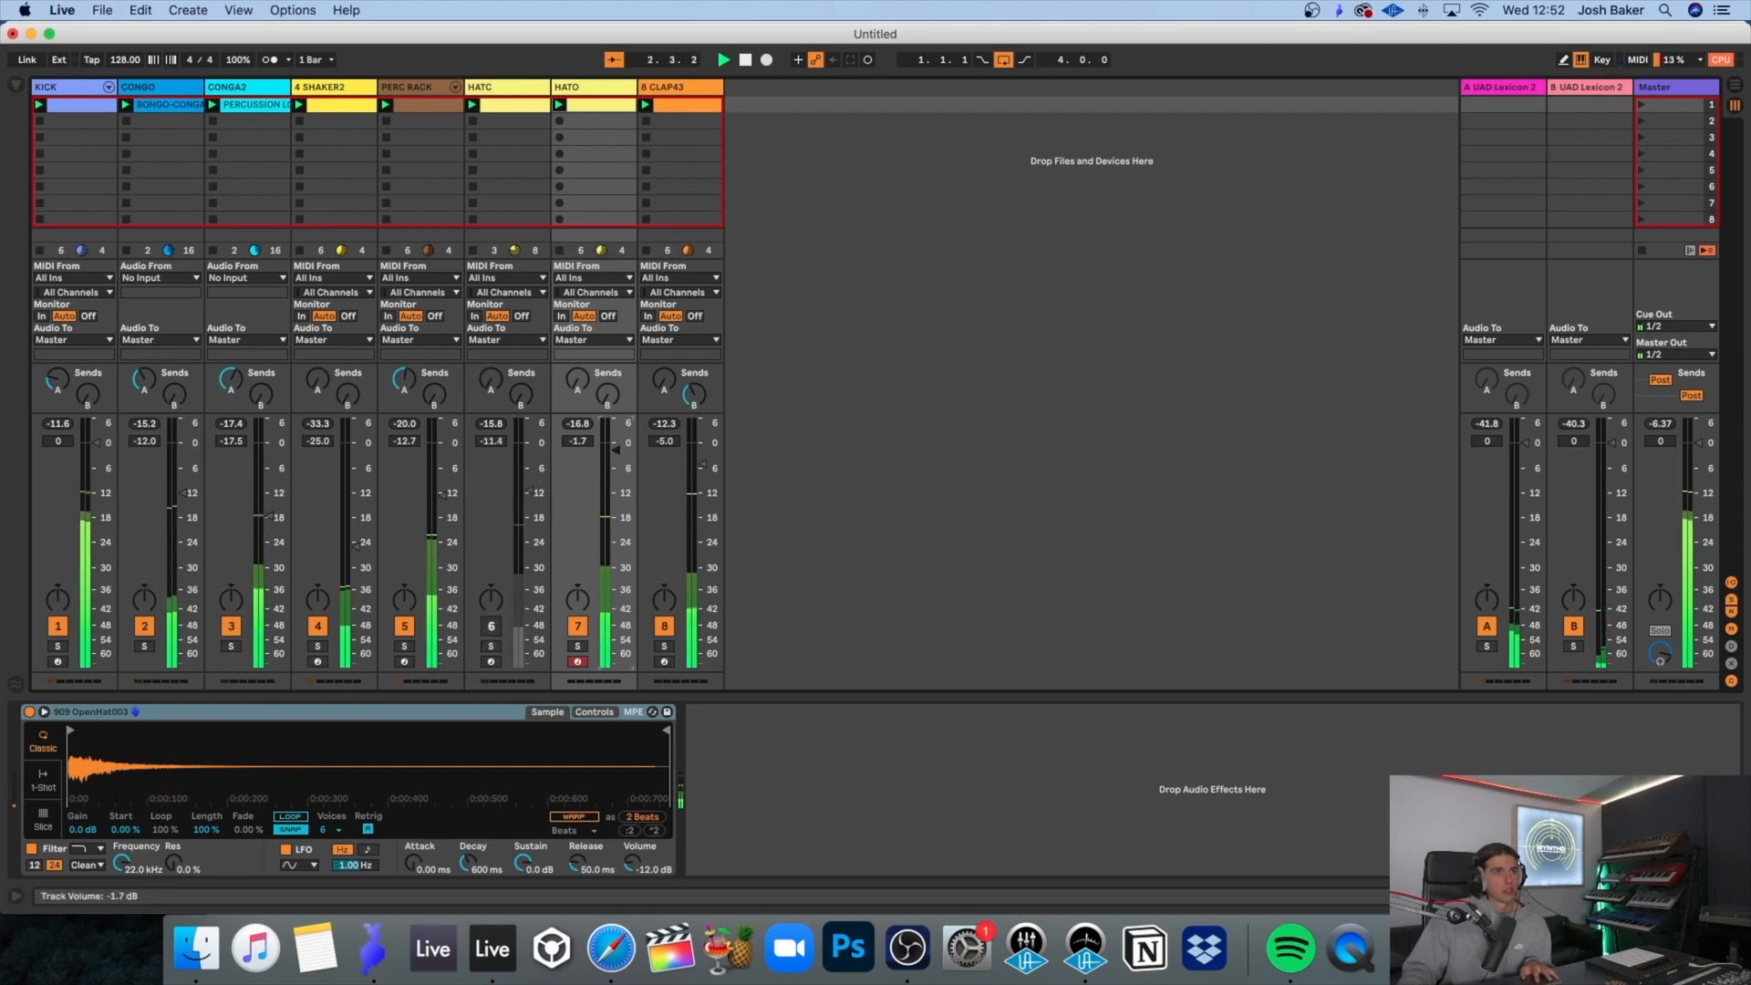
{"action": "left_click", "coordinate": [491, 647]}
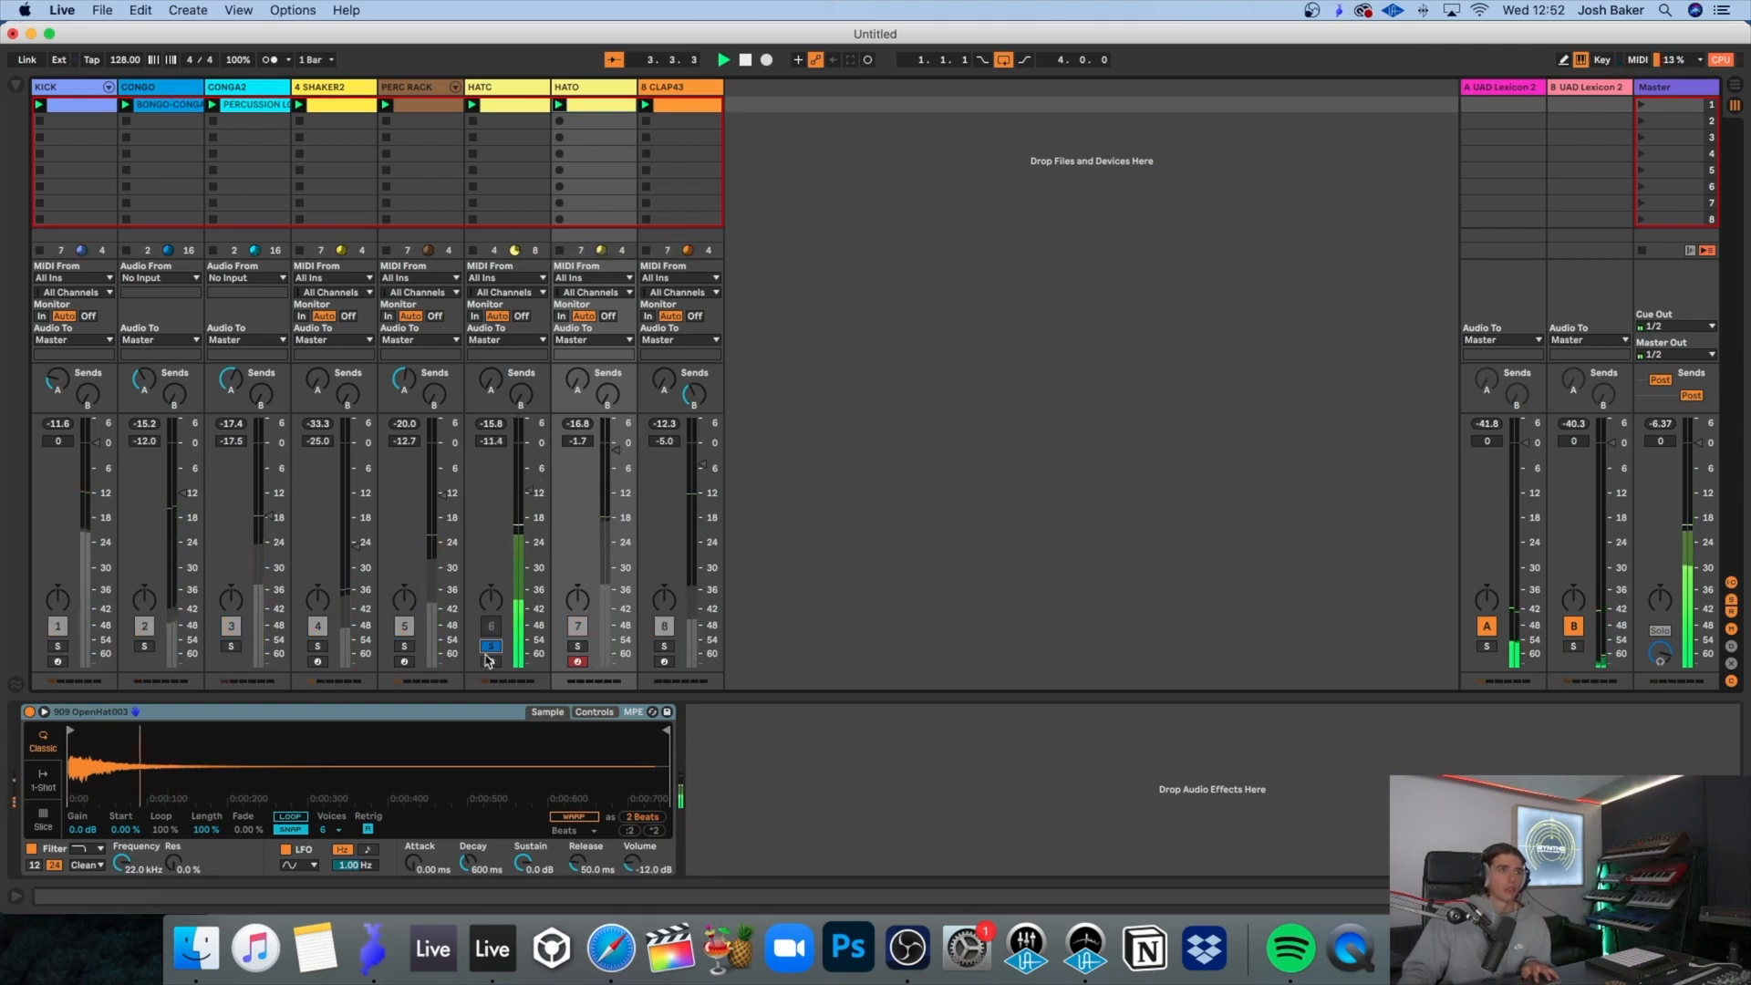
{"action": "left_click", "coordinate": [491, 647]}
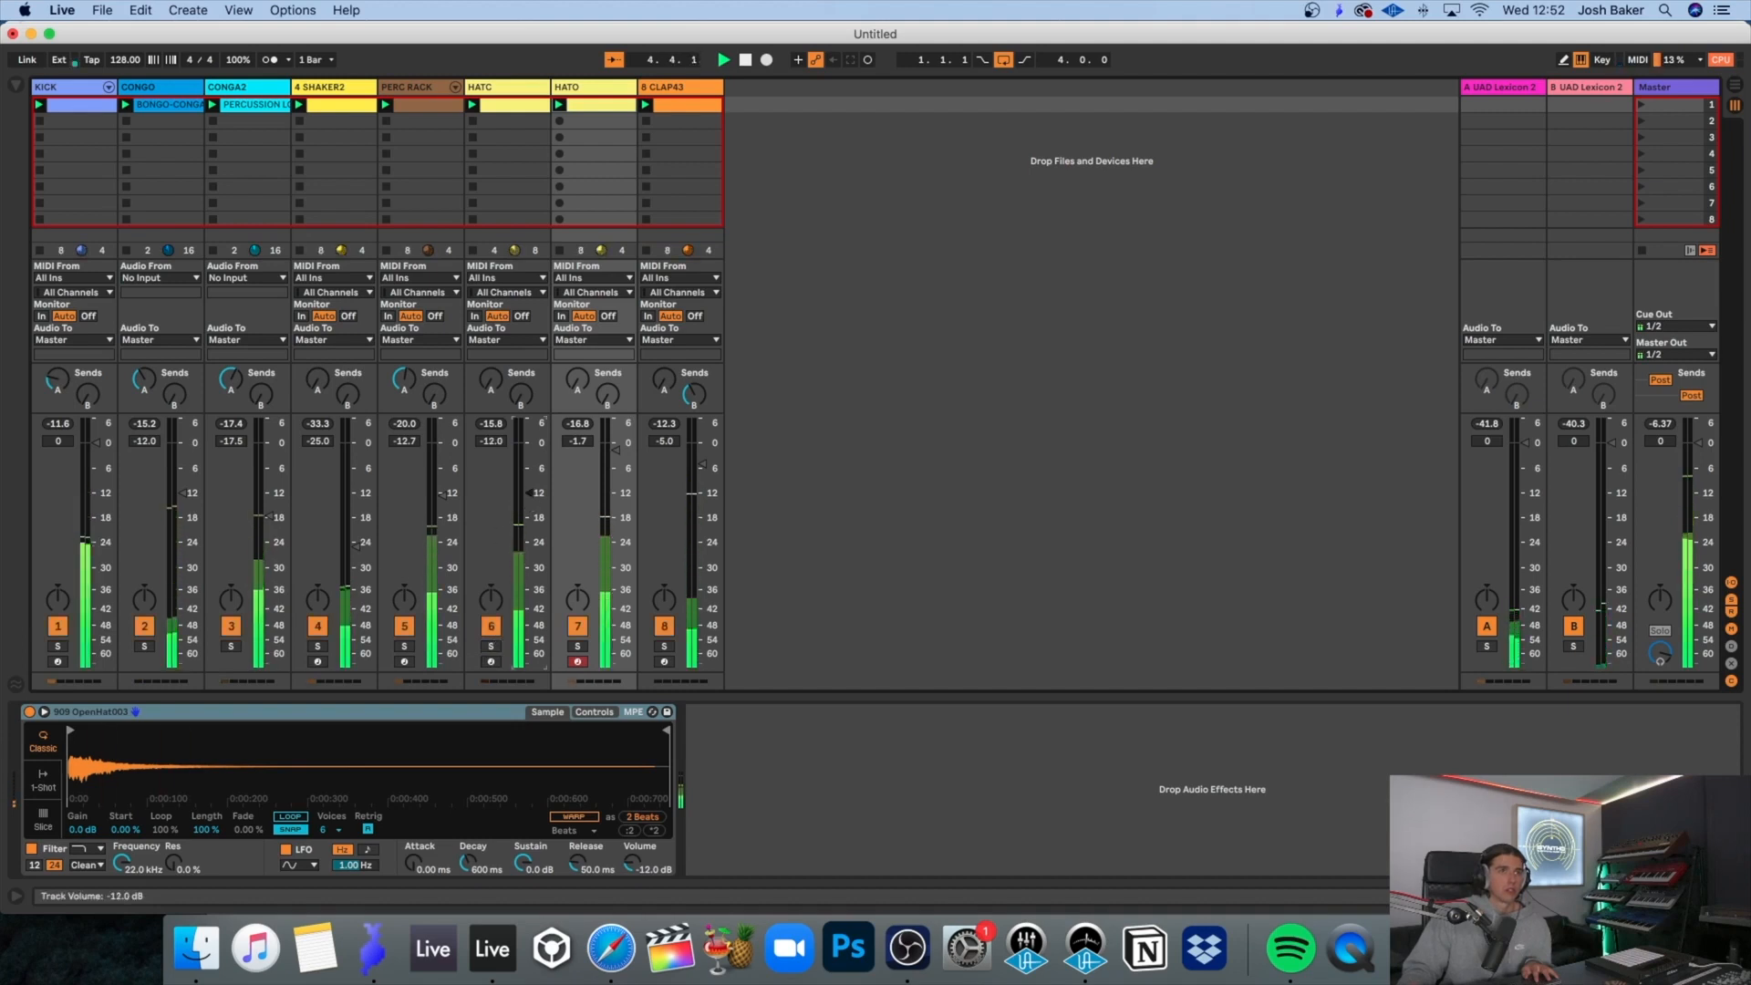
{"action": "left_click", "coordinate": [693, 394]}
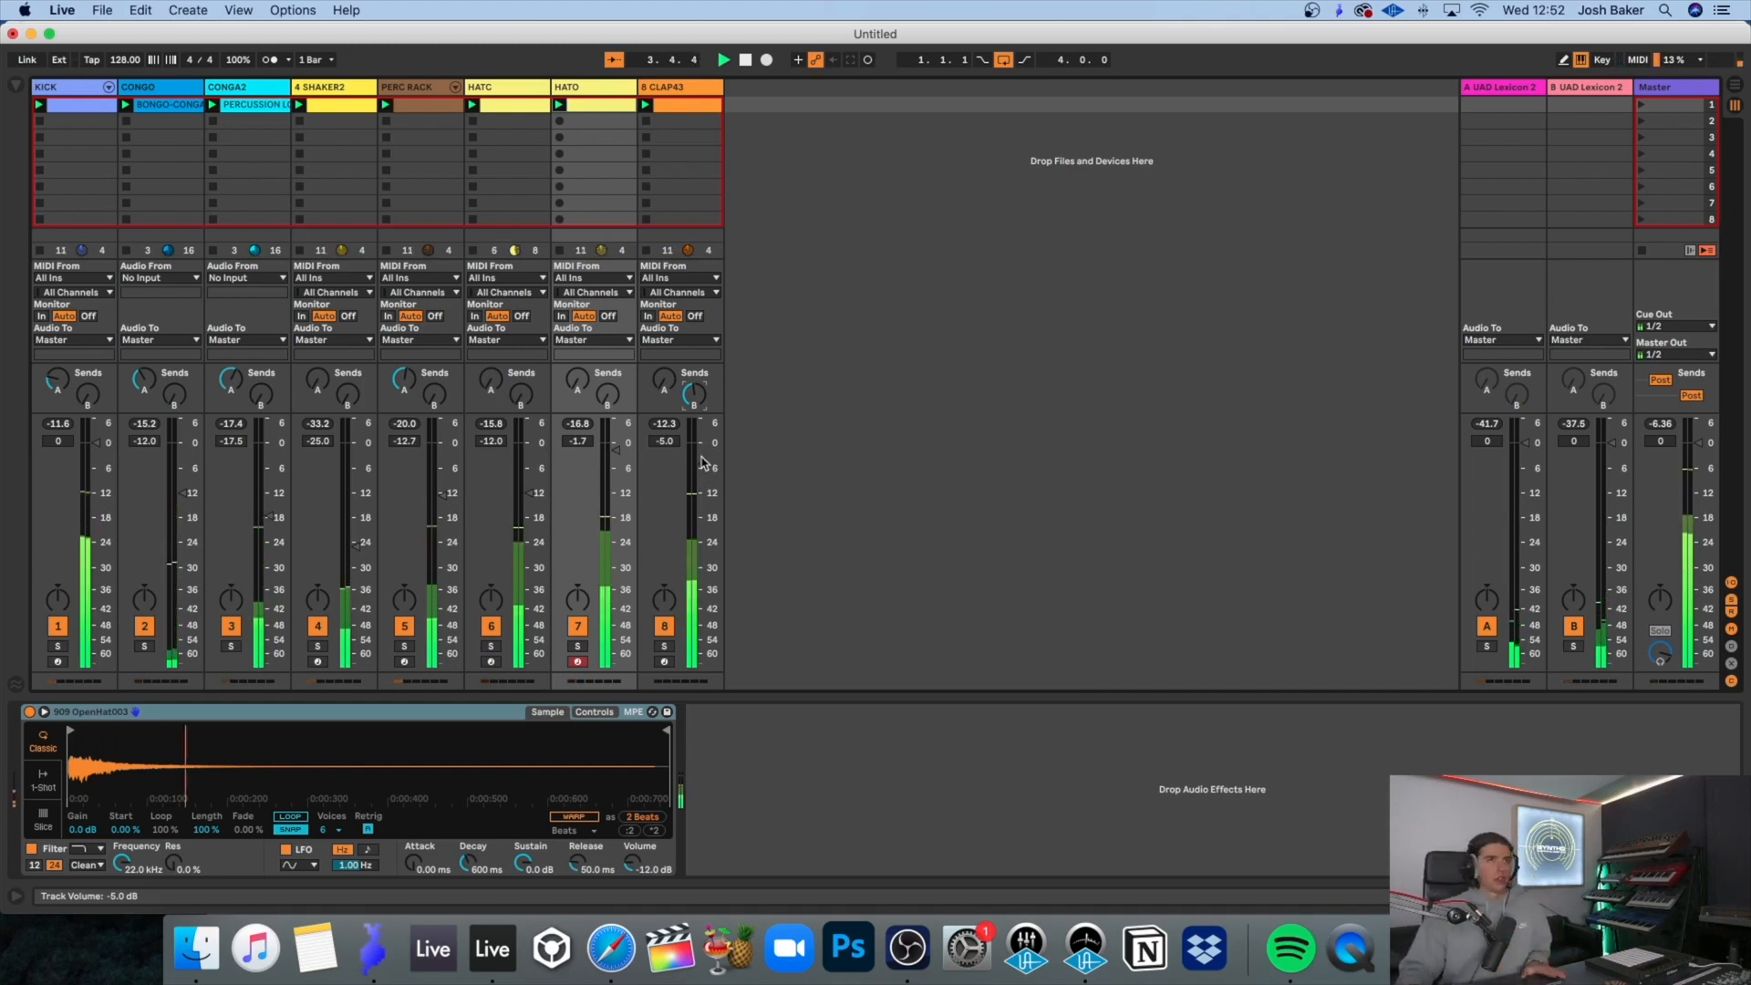
Step: Inspect the devices on the CONGO, CONGA2 and PERC RACK tracks and compare the groove with those tracks muted and unmuted
{"action": "key", "text": "space"}
{"action": "left_click", "coordinate": [256, 87]}
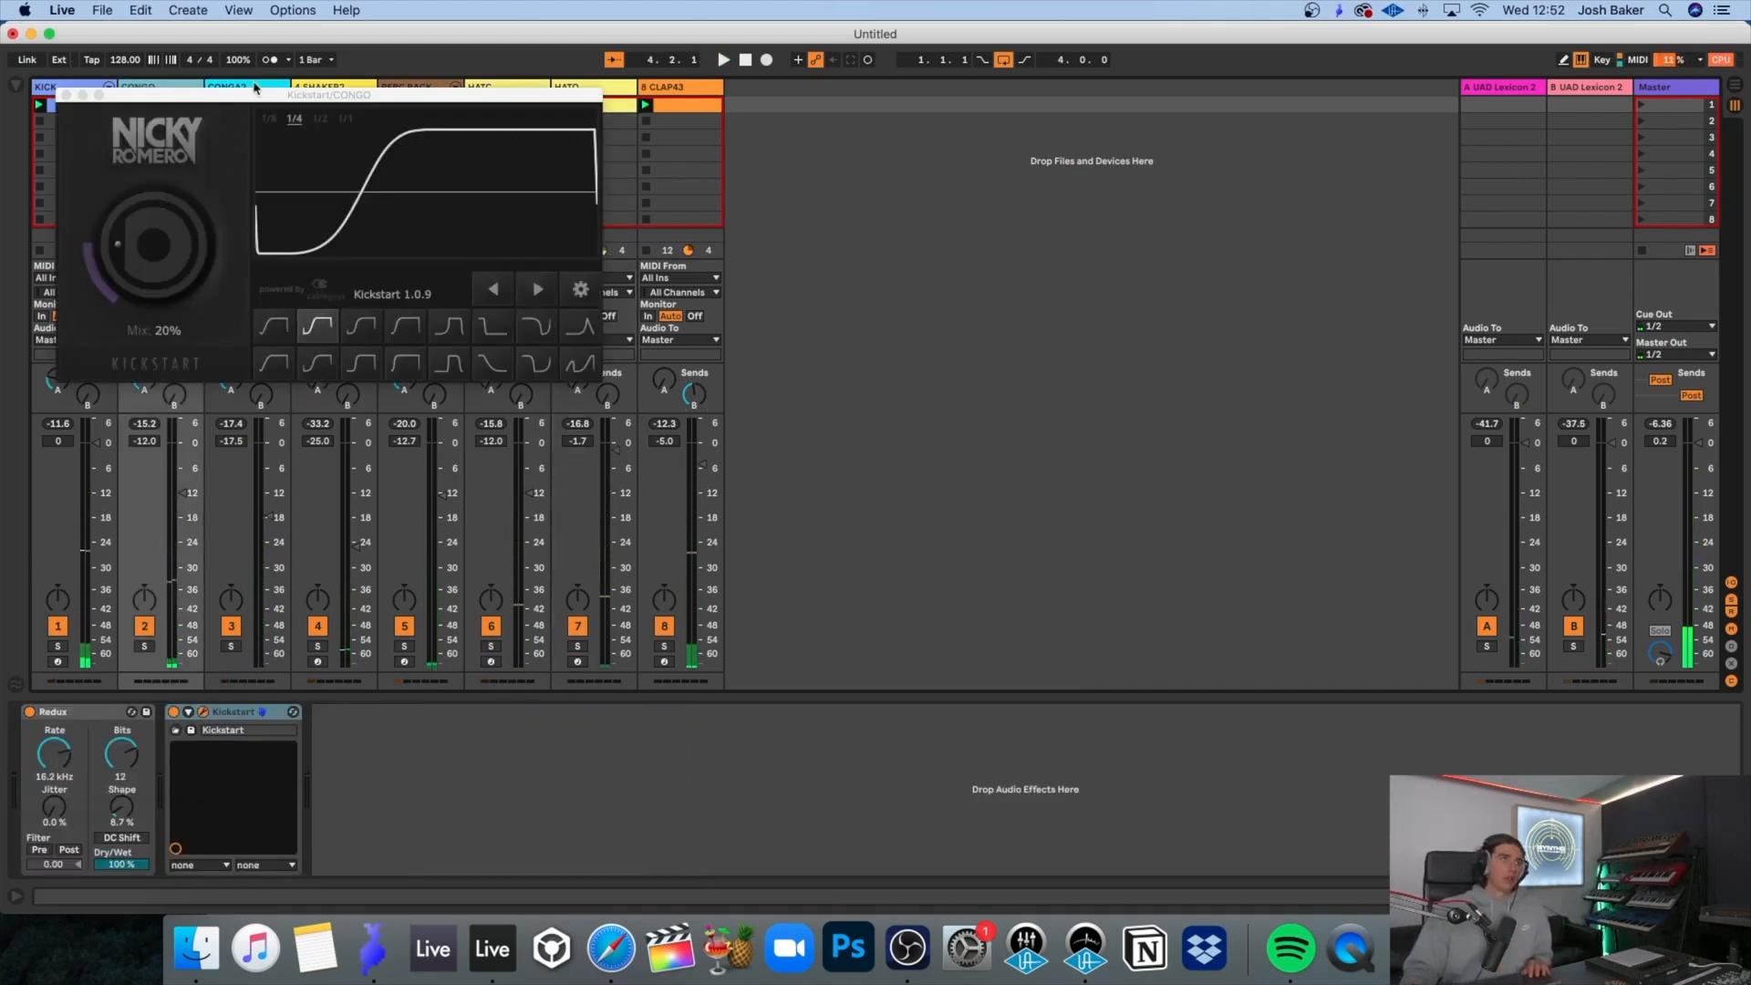
{"action": "left_click", "coordinate": [65, 95]}
{"action": "left_click", "coordinate": [234, 91]}
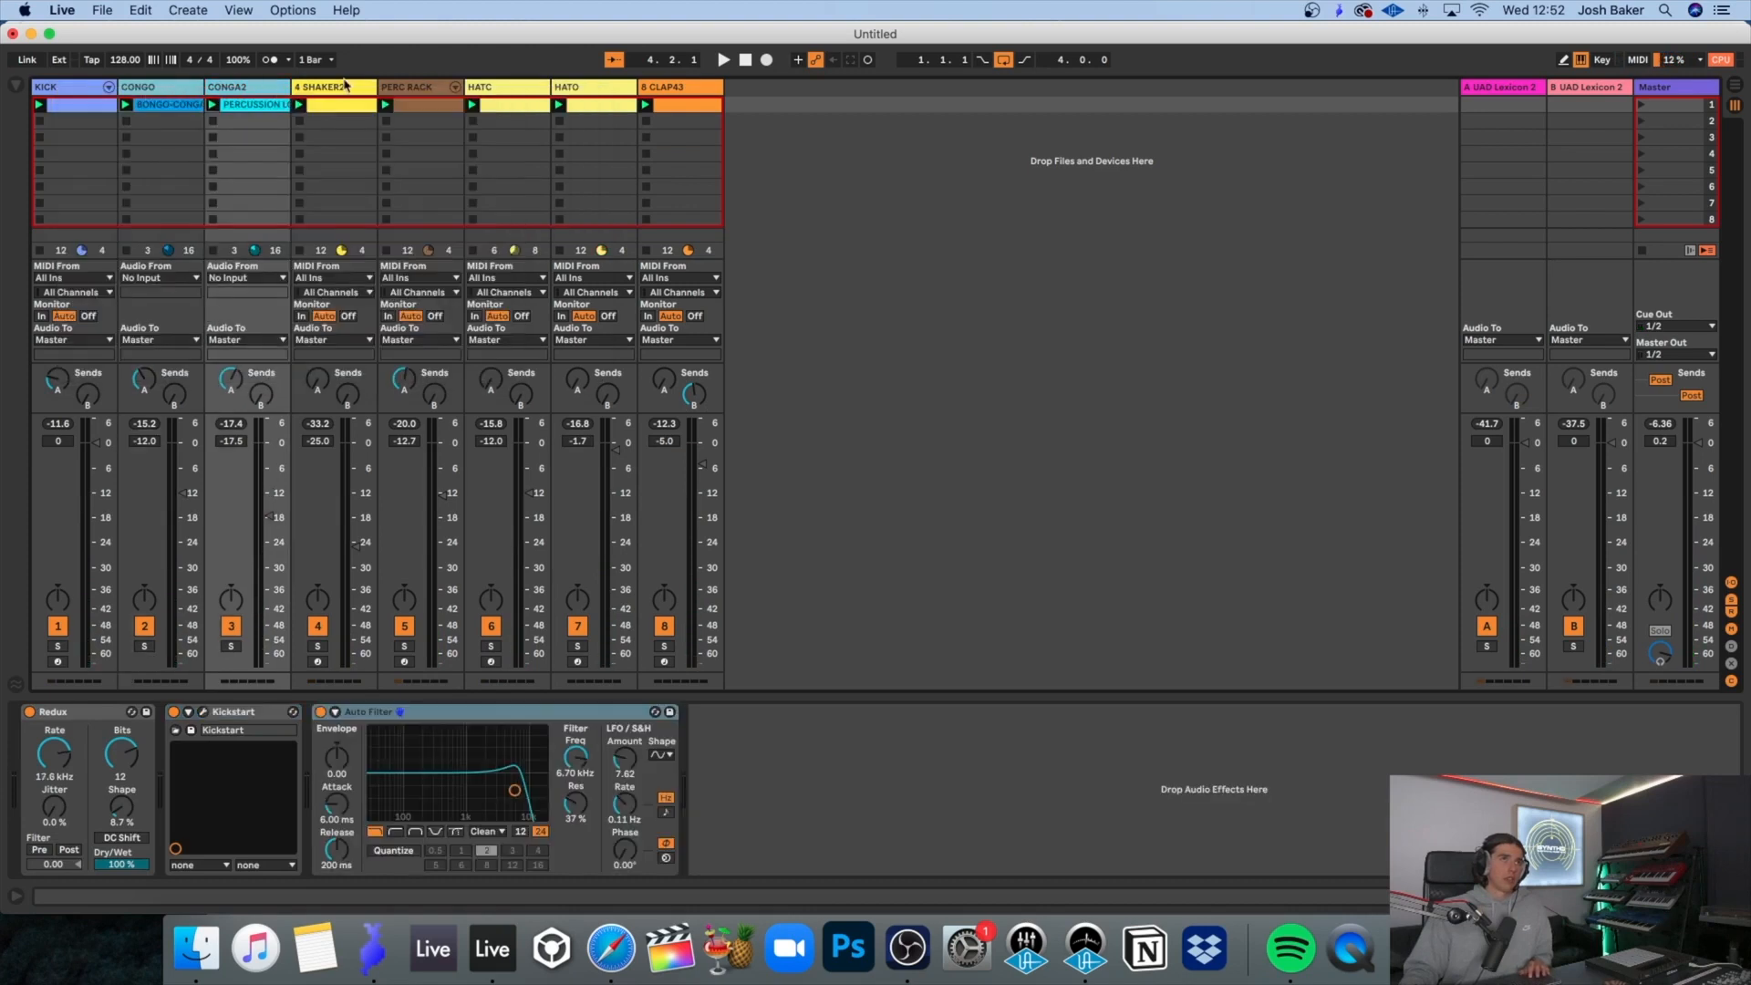
{"action": "left_click", "coordinate": [424, 92]}
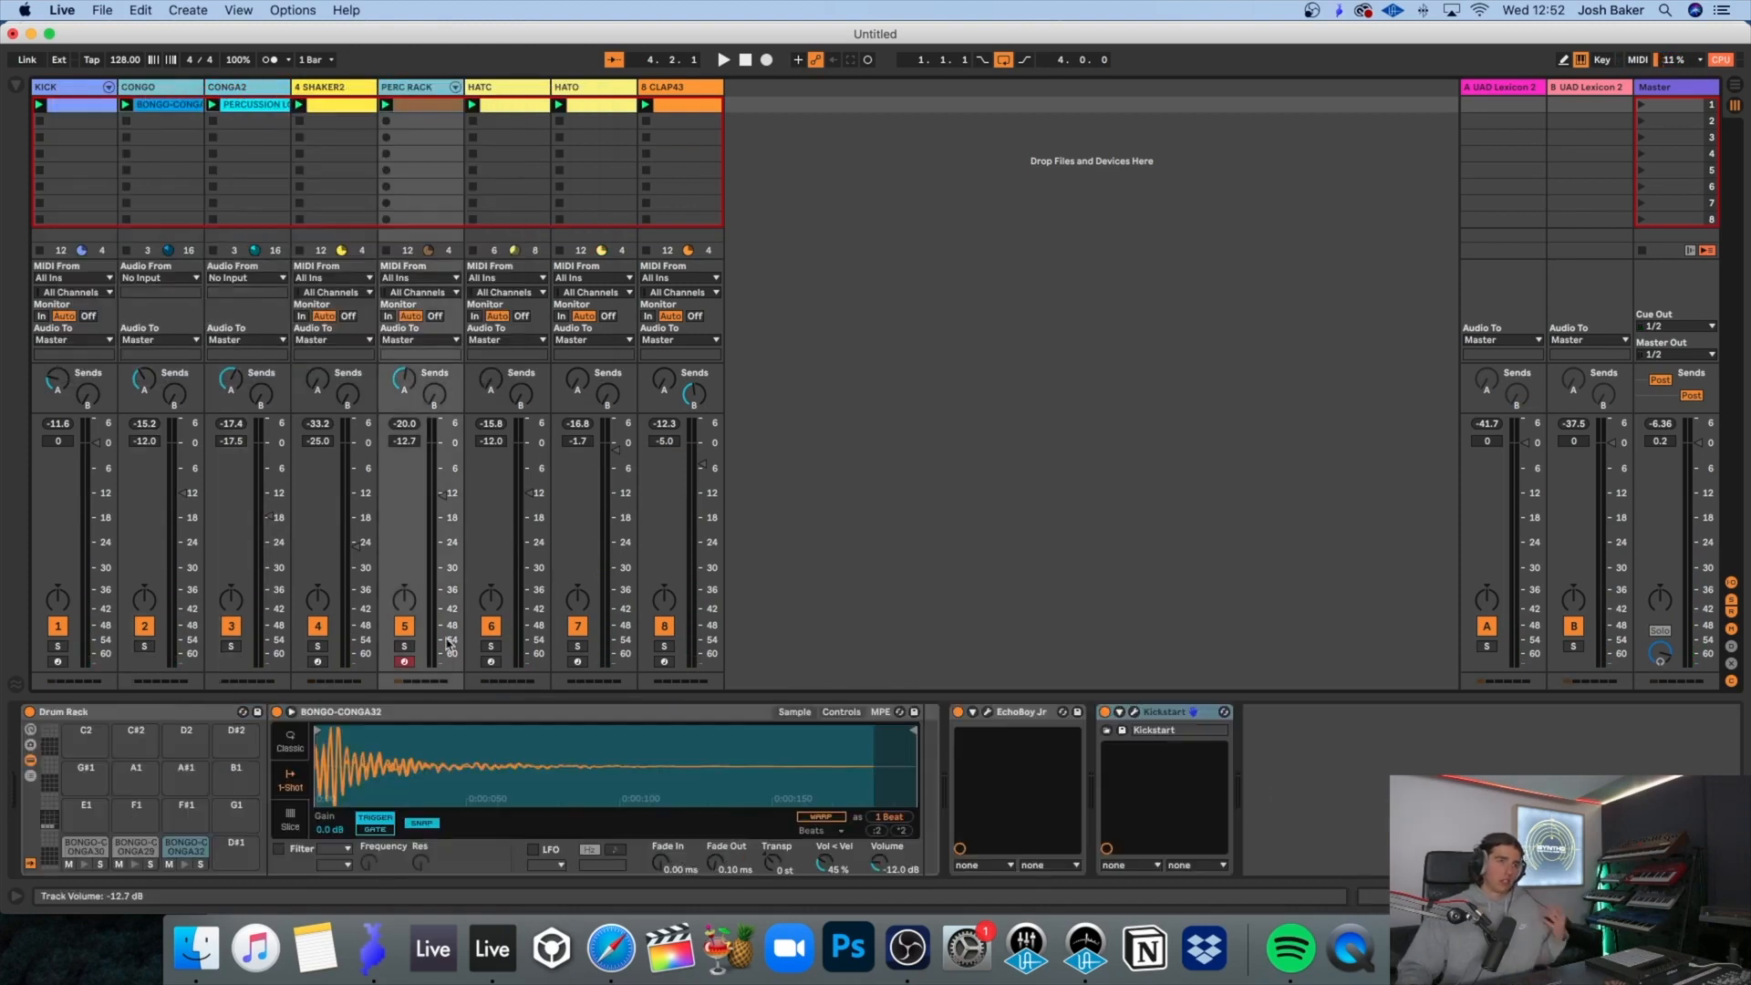
{"action": "left_click", "coordinate": [406, 631]}
{"action": "key", "text": "space"}
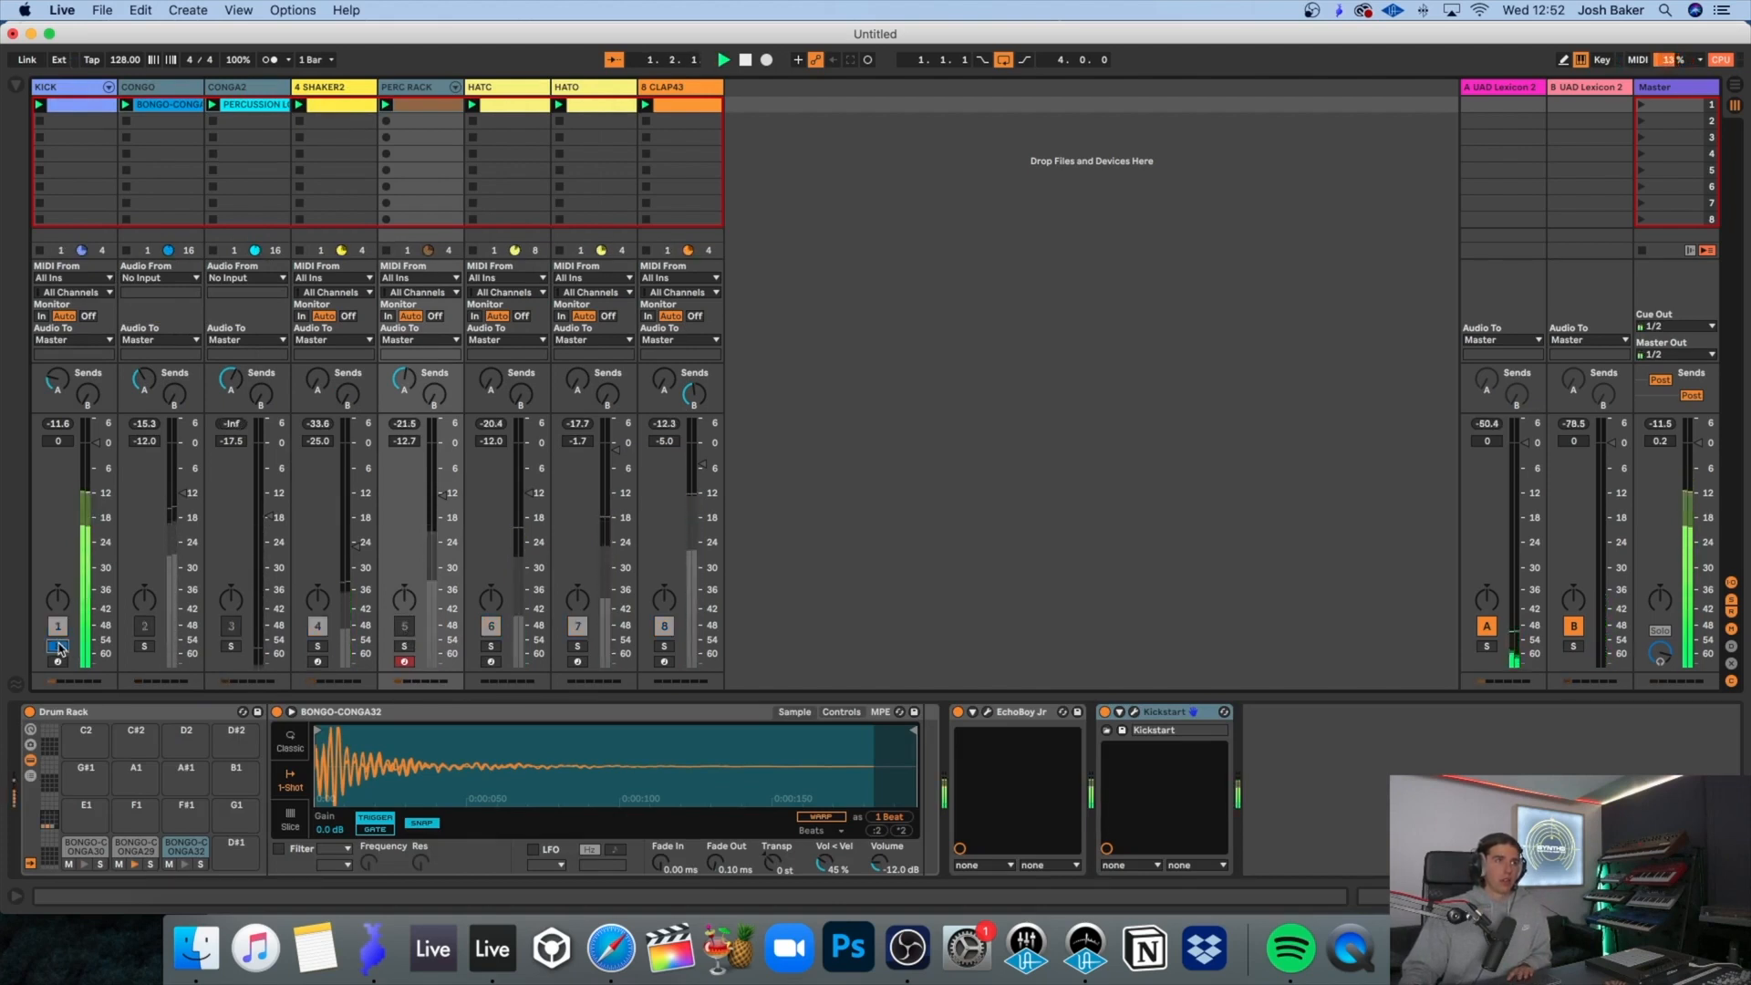
{"action": "left_click", "coordinate": [143, 627]}
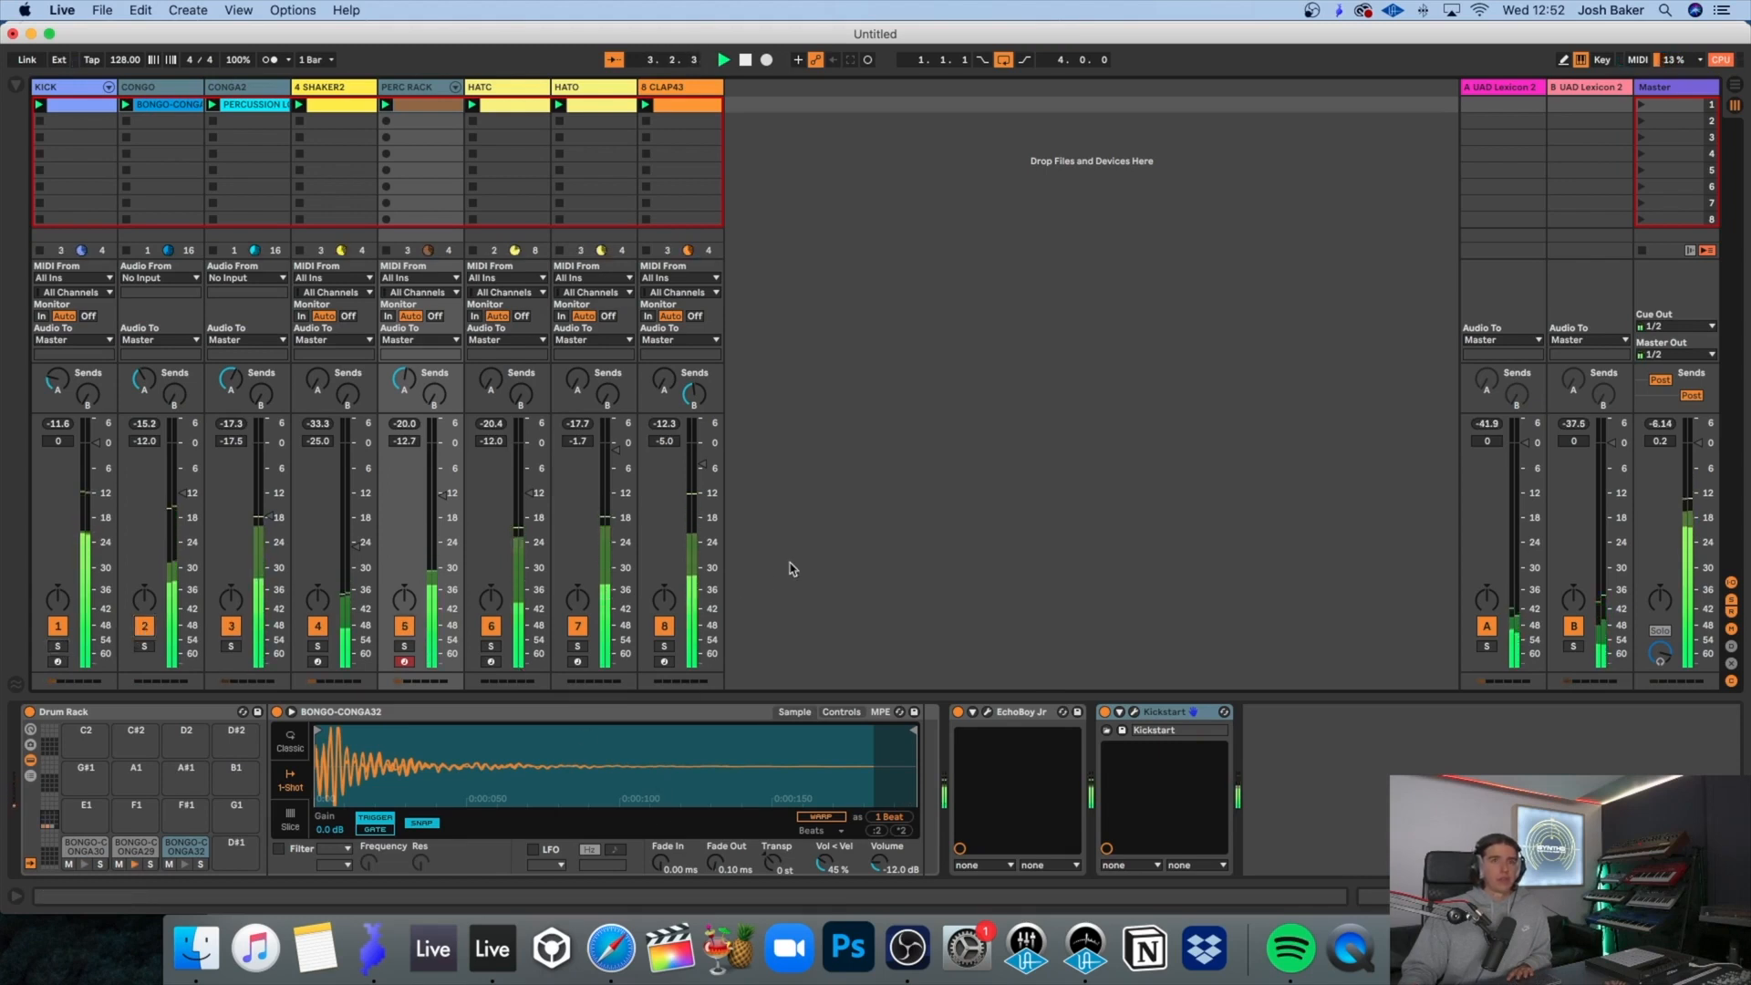
Step: Switch to Safari, listen to the Peace Division reference I've Seen You Do It again, and return to Ableton Live
{"action": "left_click", "coordinate": [610, 949]}
{"action": "left_click", "coordinate": [631, 390]}
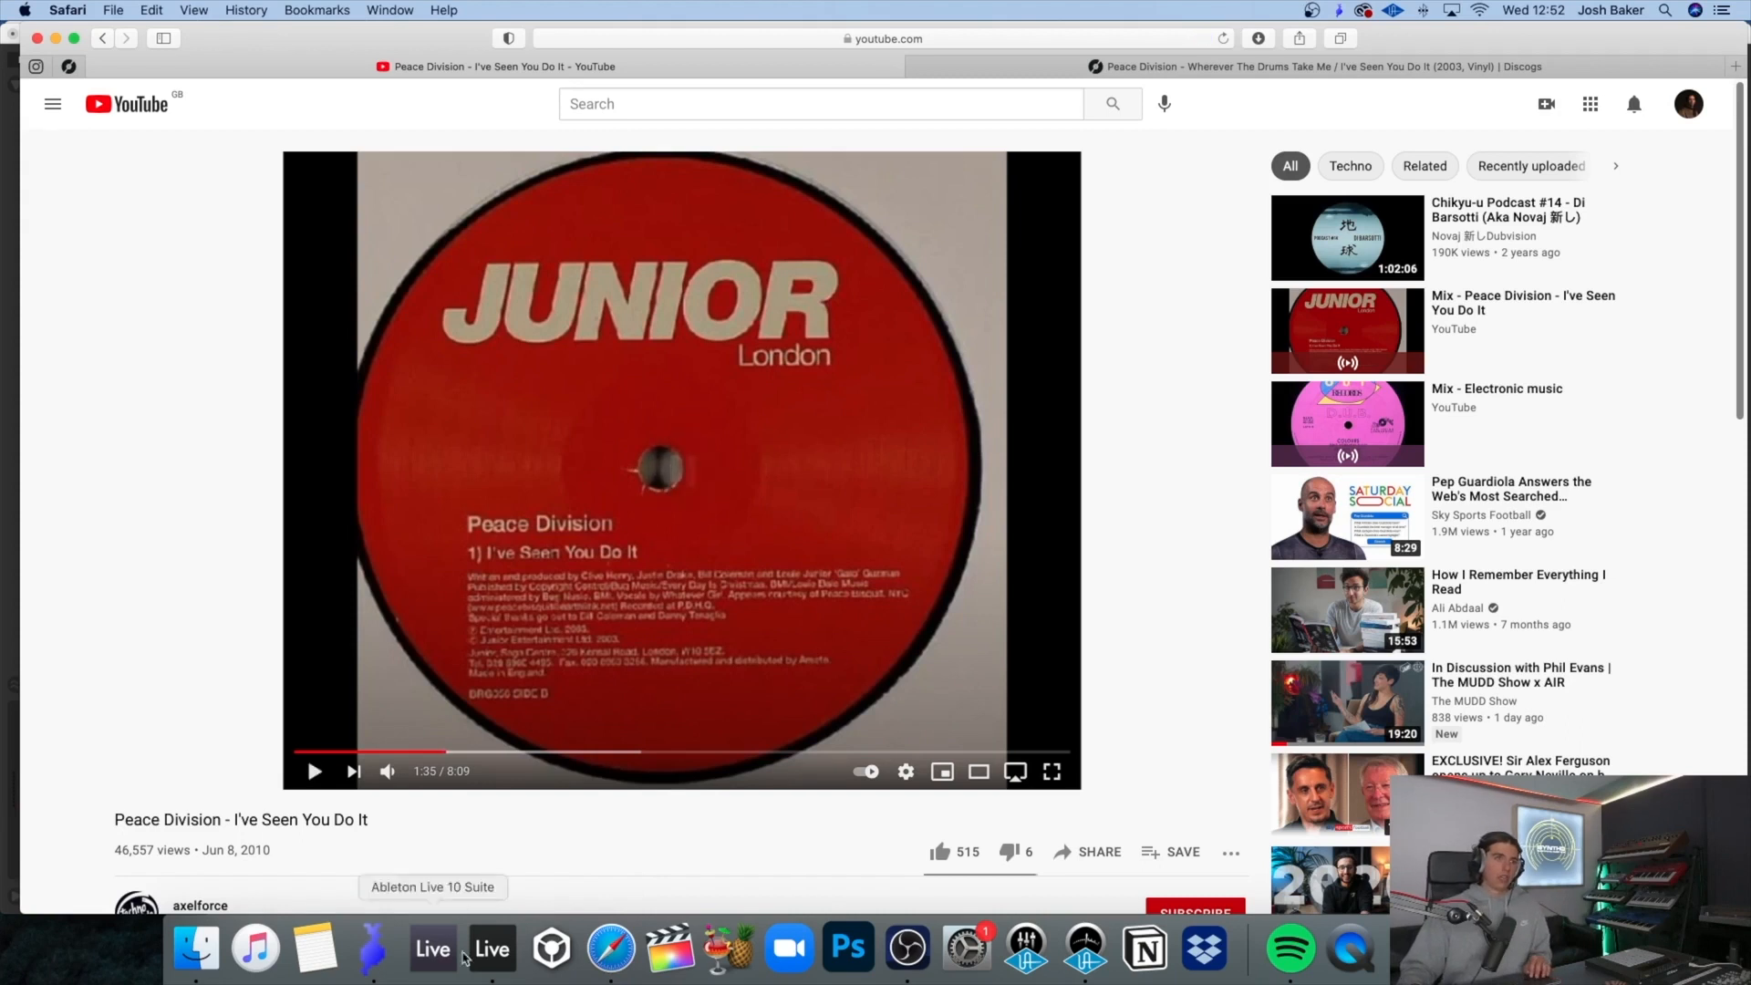
{"action": "left_click", "coordinate": [491, 949]}
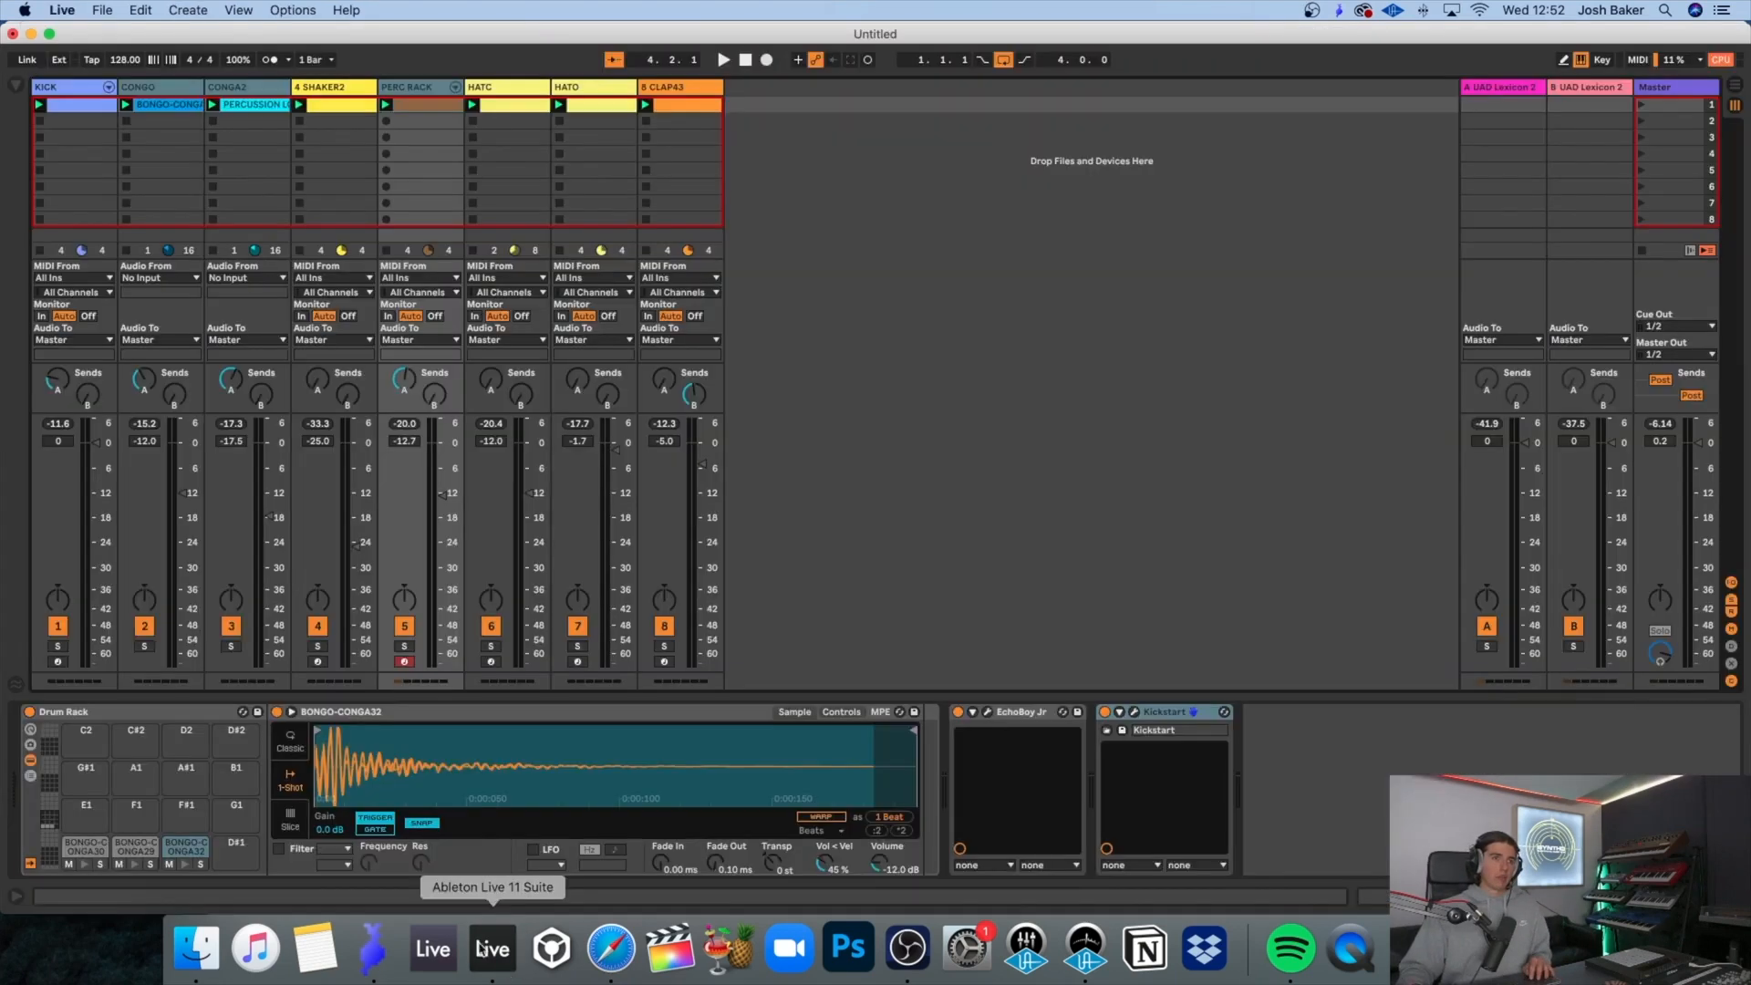
Step: Search the library for "shaker lo" and audition the shaker loops, including the VEH1 and VTDS3 ones
{"action": "left_click", "coordinate": [15, 86]}
{"action": "left_click", "coordinate": [267, 245]}
{"action": "key", "text": "super+f"}
{"action": "type", "text": "shaker lo"}
{"action": "left_click", "coordinate": [267, 245]}
{"action": "left_click", "coordinate": [272, 179]}
{"action": "left_click", "coordinate": [279, 421]}
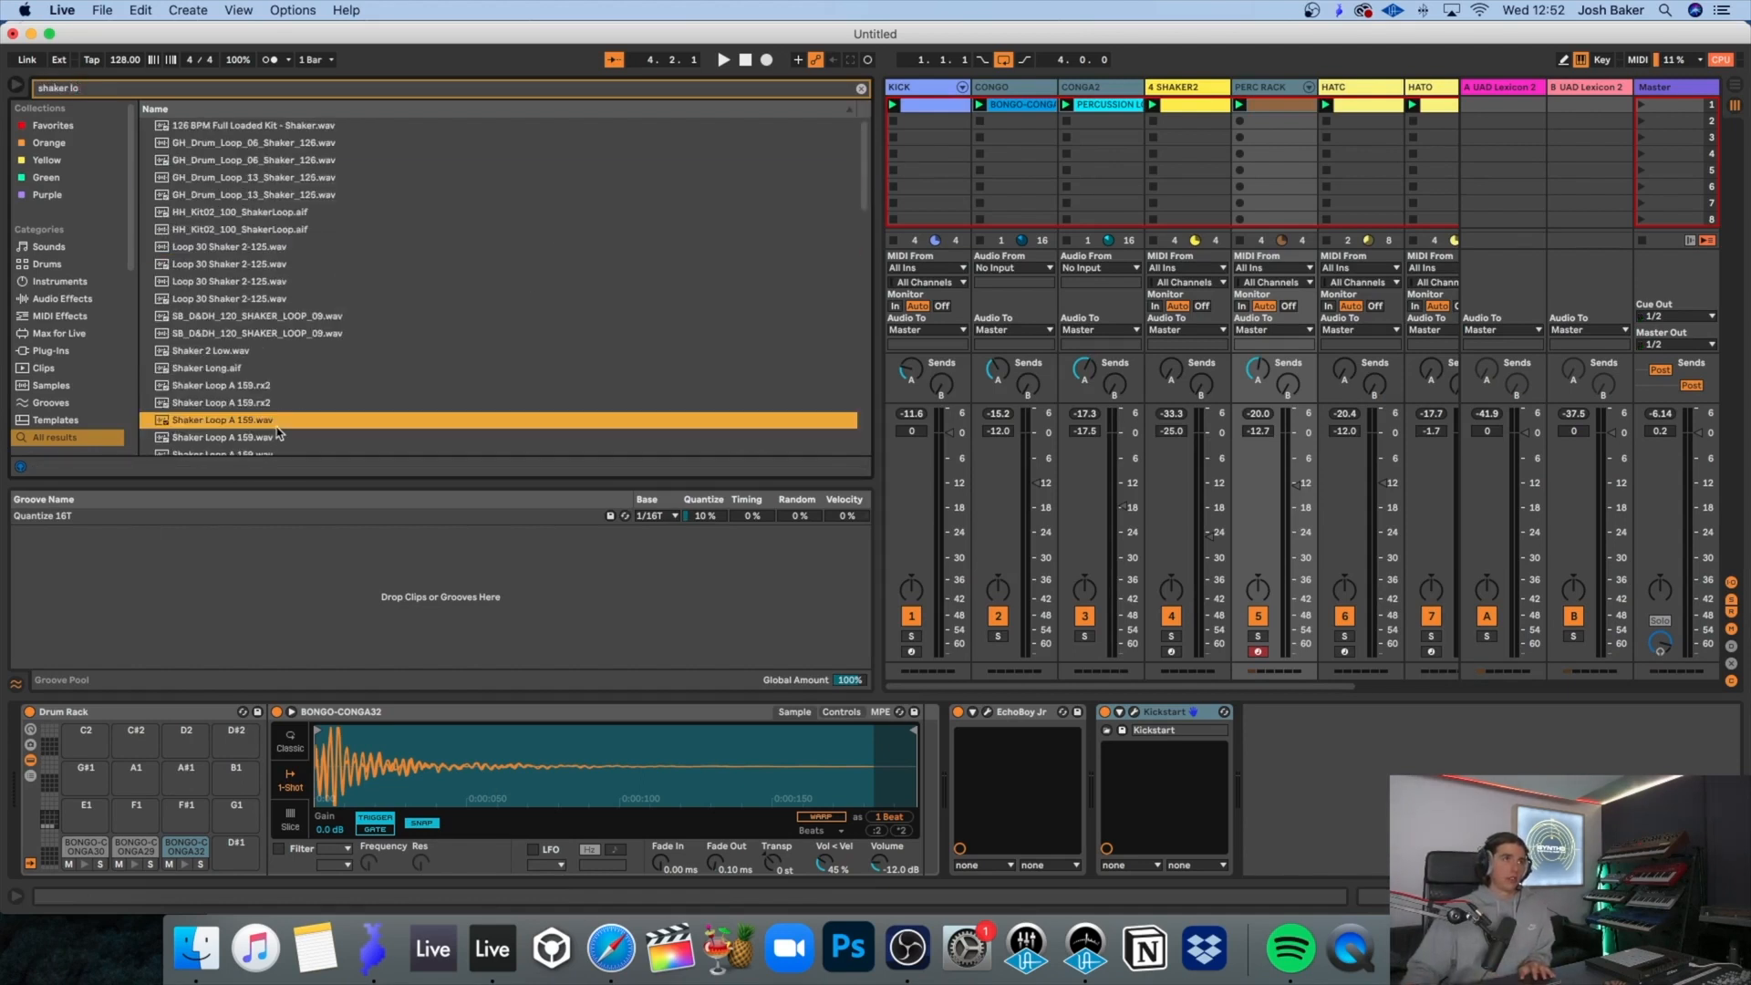
{"action": "scroll", "coordinate": [278, 425], "scroll_direction": "down", "scroll_amount": 3}
{"action": "left_click", "coordinate": [278, 427]}
{"action": "scroll", "coordinate": [278, 425], "scroll_direction": "down", "scroll_amount": 2}
{"action": "left_click", "coordinate": [276, 423]}
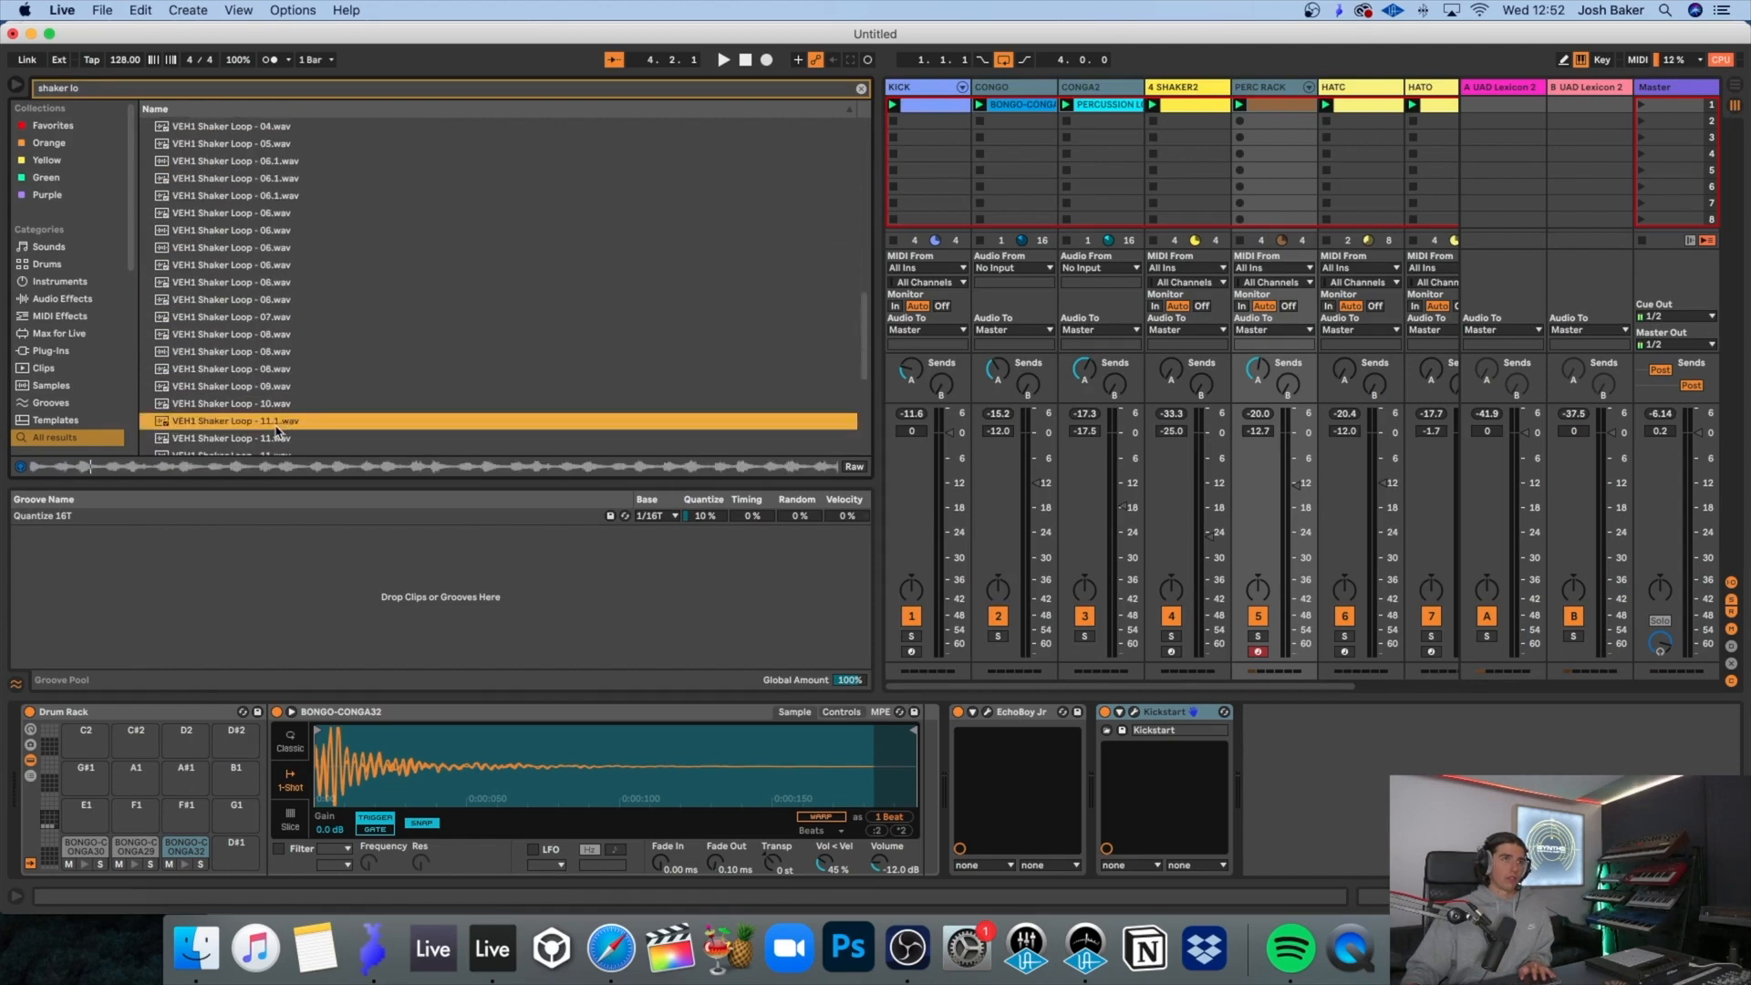
{"action": "scroll", "coordinate": [278, 431], "scroll_direction": "down", "scroll_amount": 5}
{"action": "left_click", "coordinate": [283, 429]}
{"action": "left_click", "coordinate": [291, 359]}
{"action": "left_click", "coordinate": [304, 428]}
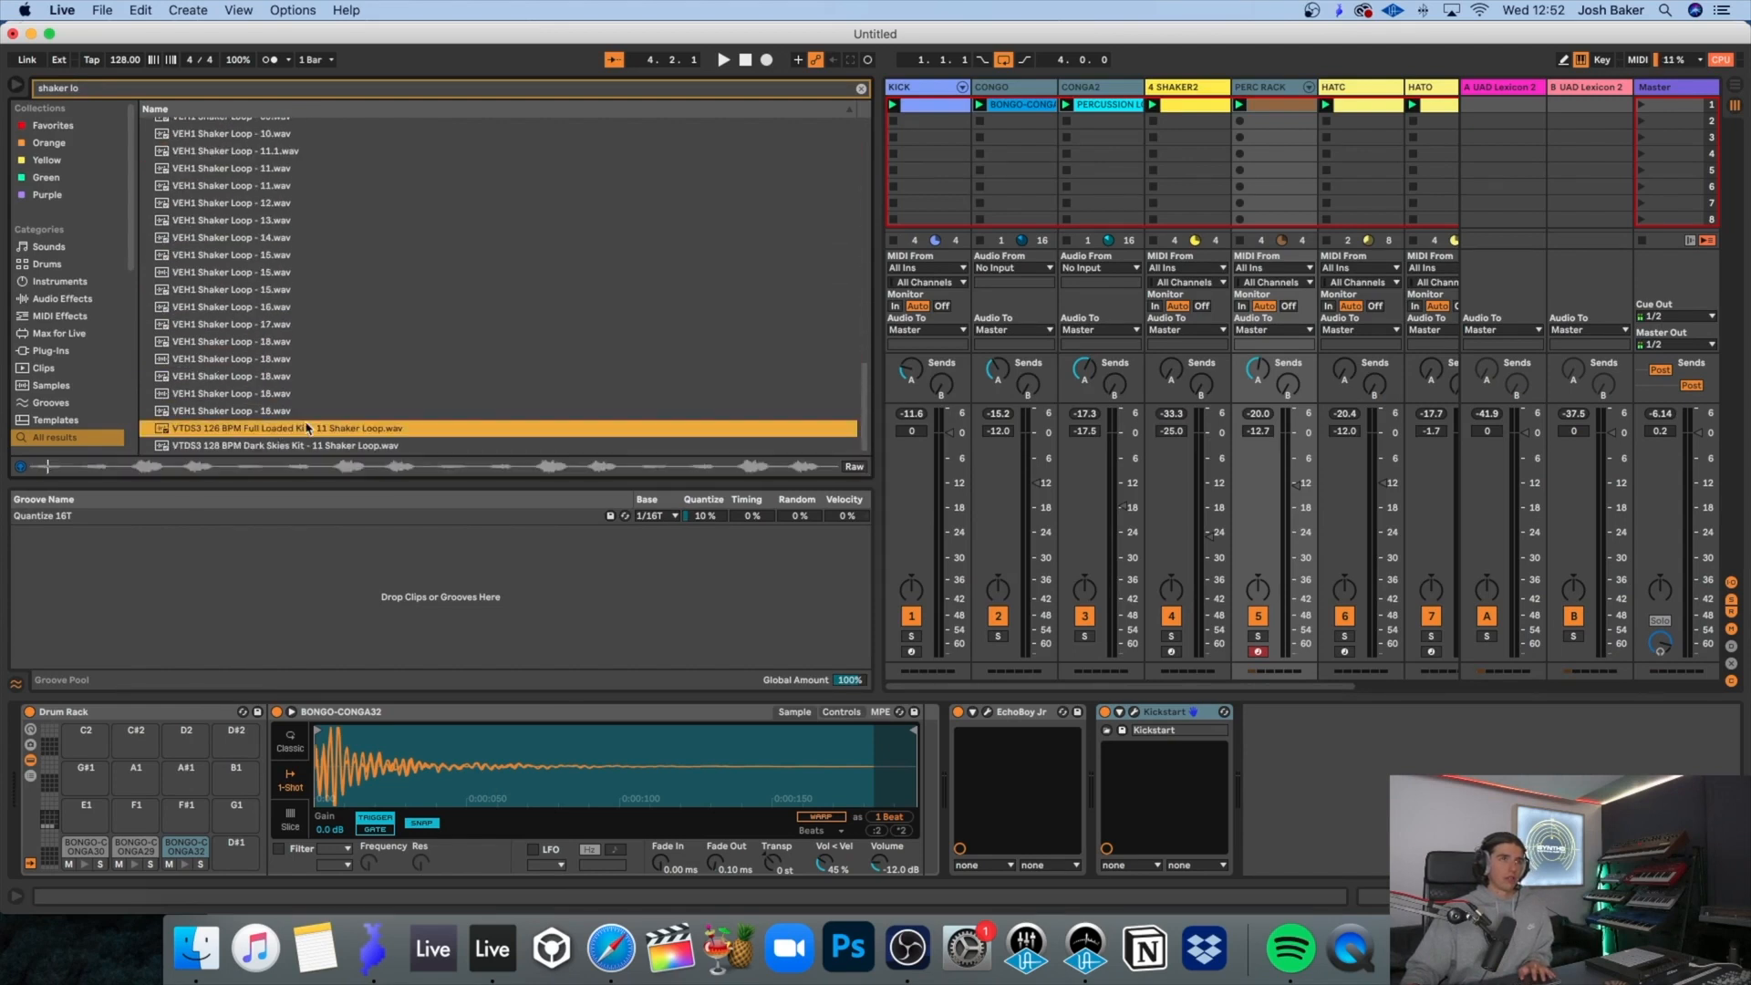
Step: Place VTDS3 126 BPM Full Loaded Kit - 11 Shaker Loop.wav on a new audio track at -23.2 dB and launch its clip
{"action": "scroll", "coordinate": [1323, 284], "scroll_direction": "right", "scroll_amount": 3}
{"action": "left_click", "coordinate": [262, 428]}
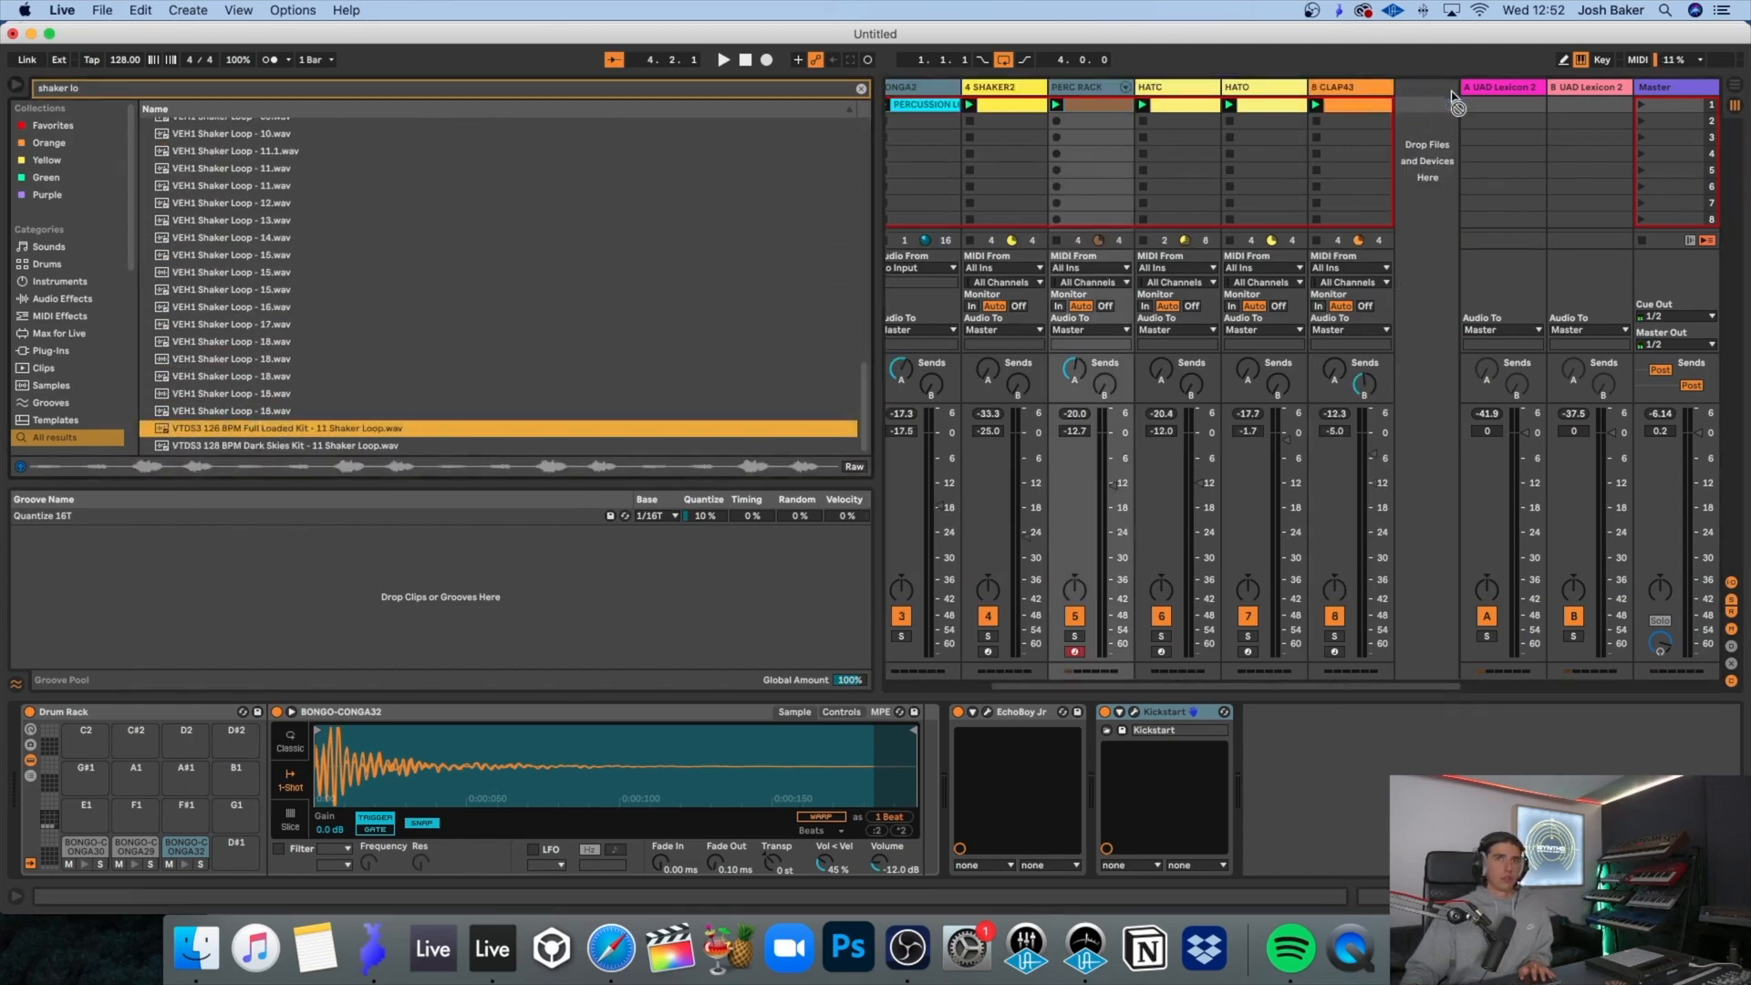
{"action": "left_click_drag", "start_coordinate": [1444, 103], "coordinate": [1444, 104]}
{"action": "left_click", "coordinate": [1384, 104]}
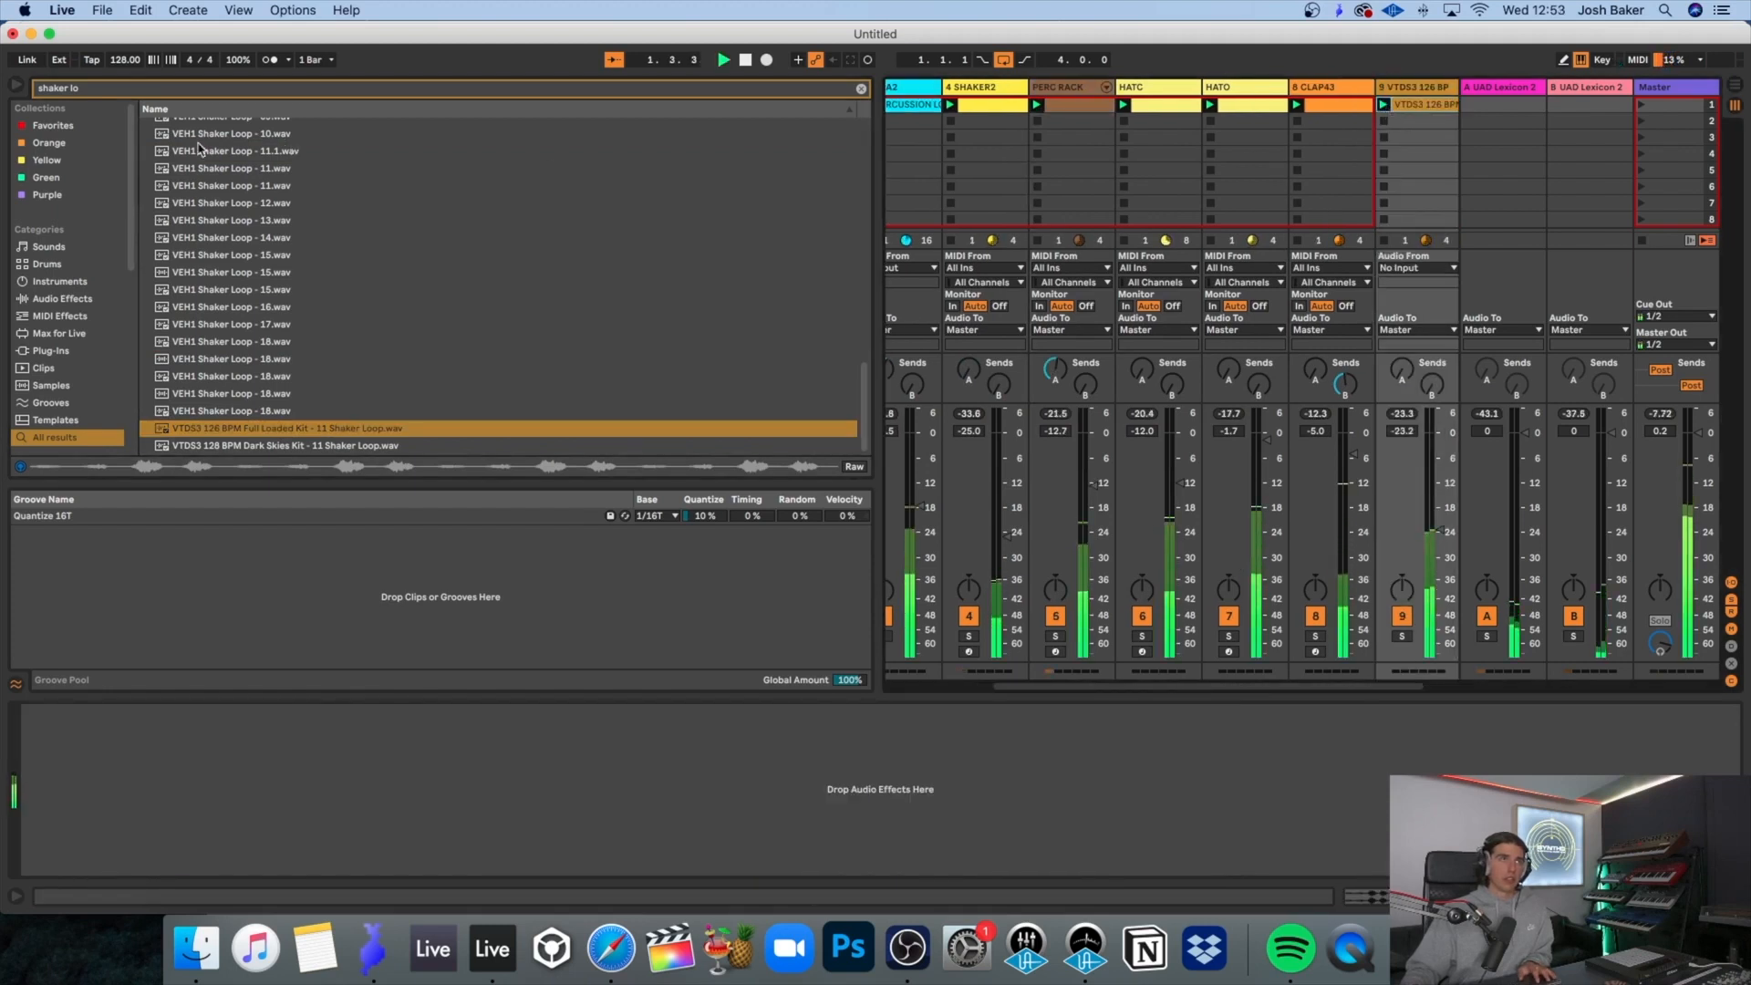
{"action": "key", "text": "super+alt+b"}
Step: Compare the SHAKER2 track with the new shaker loop by muting and soloing them in turn
{"action": "left_click", "coordinate": [318, 626]}
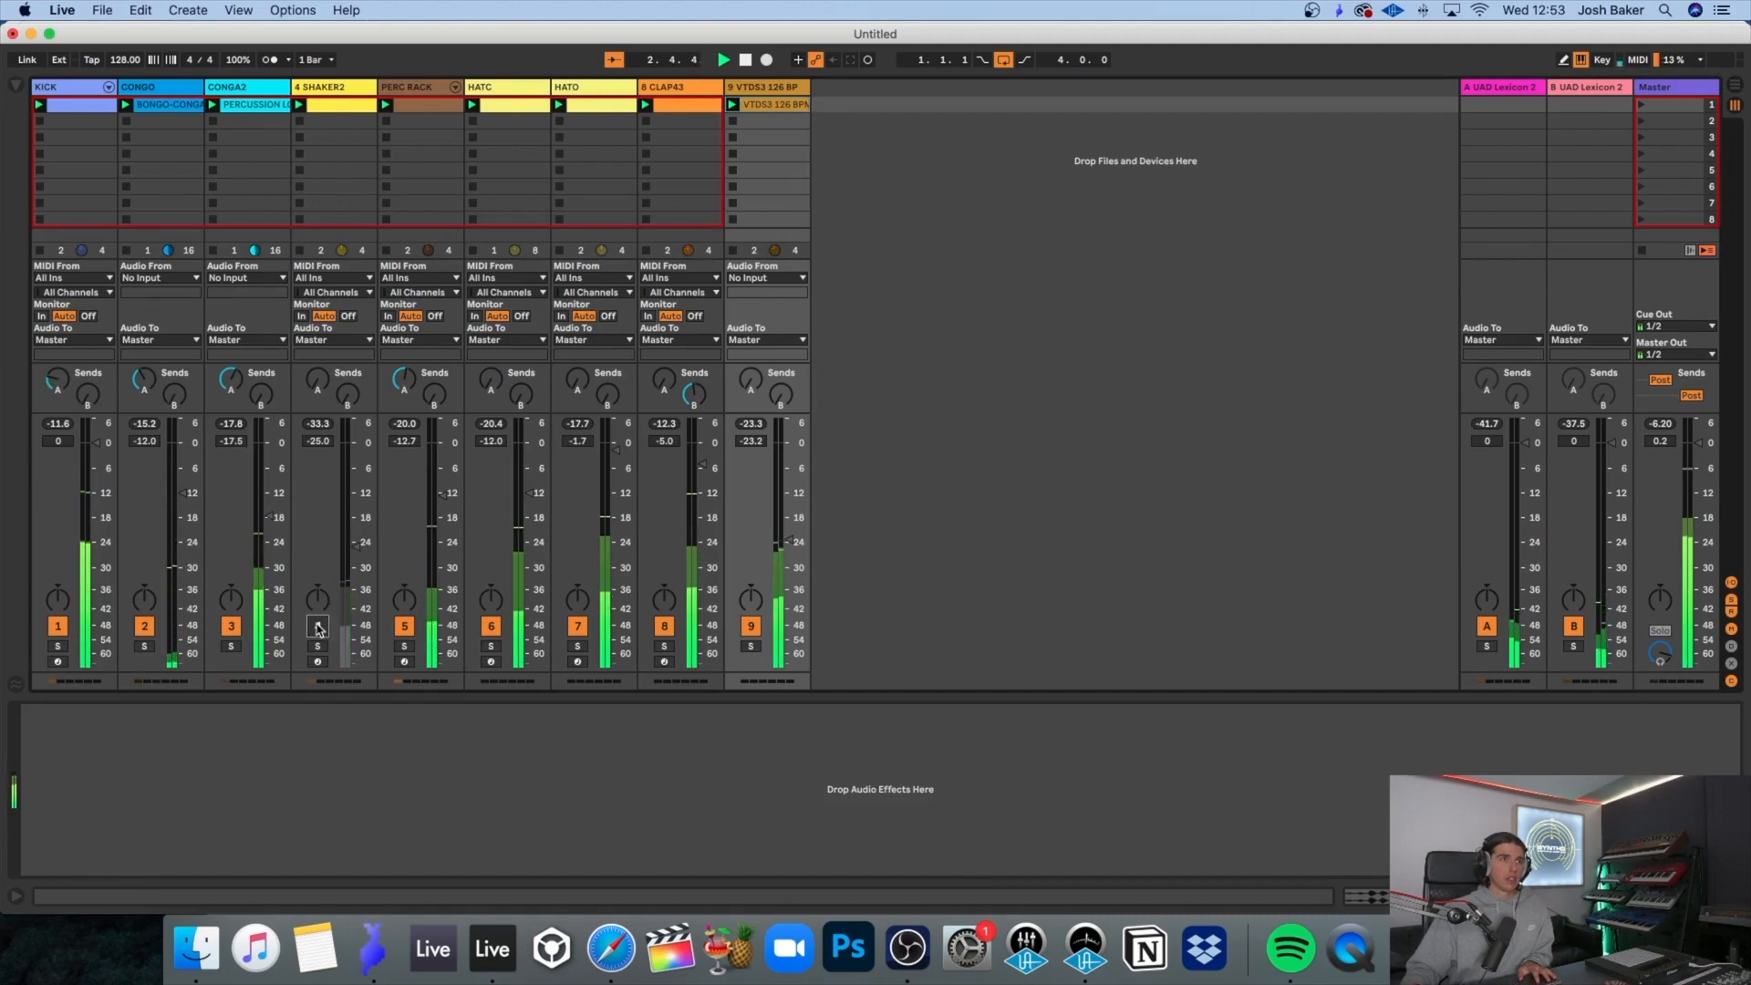
{"action": "left_click", "coordinate": [751, 647]}
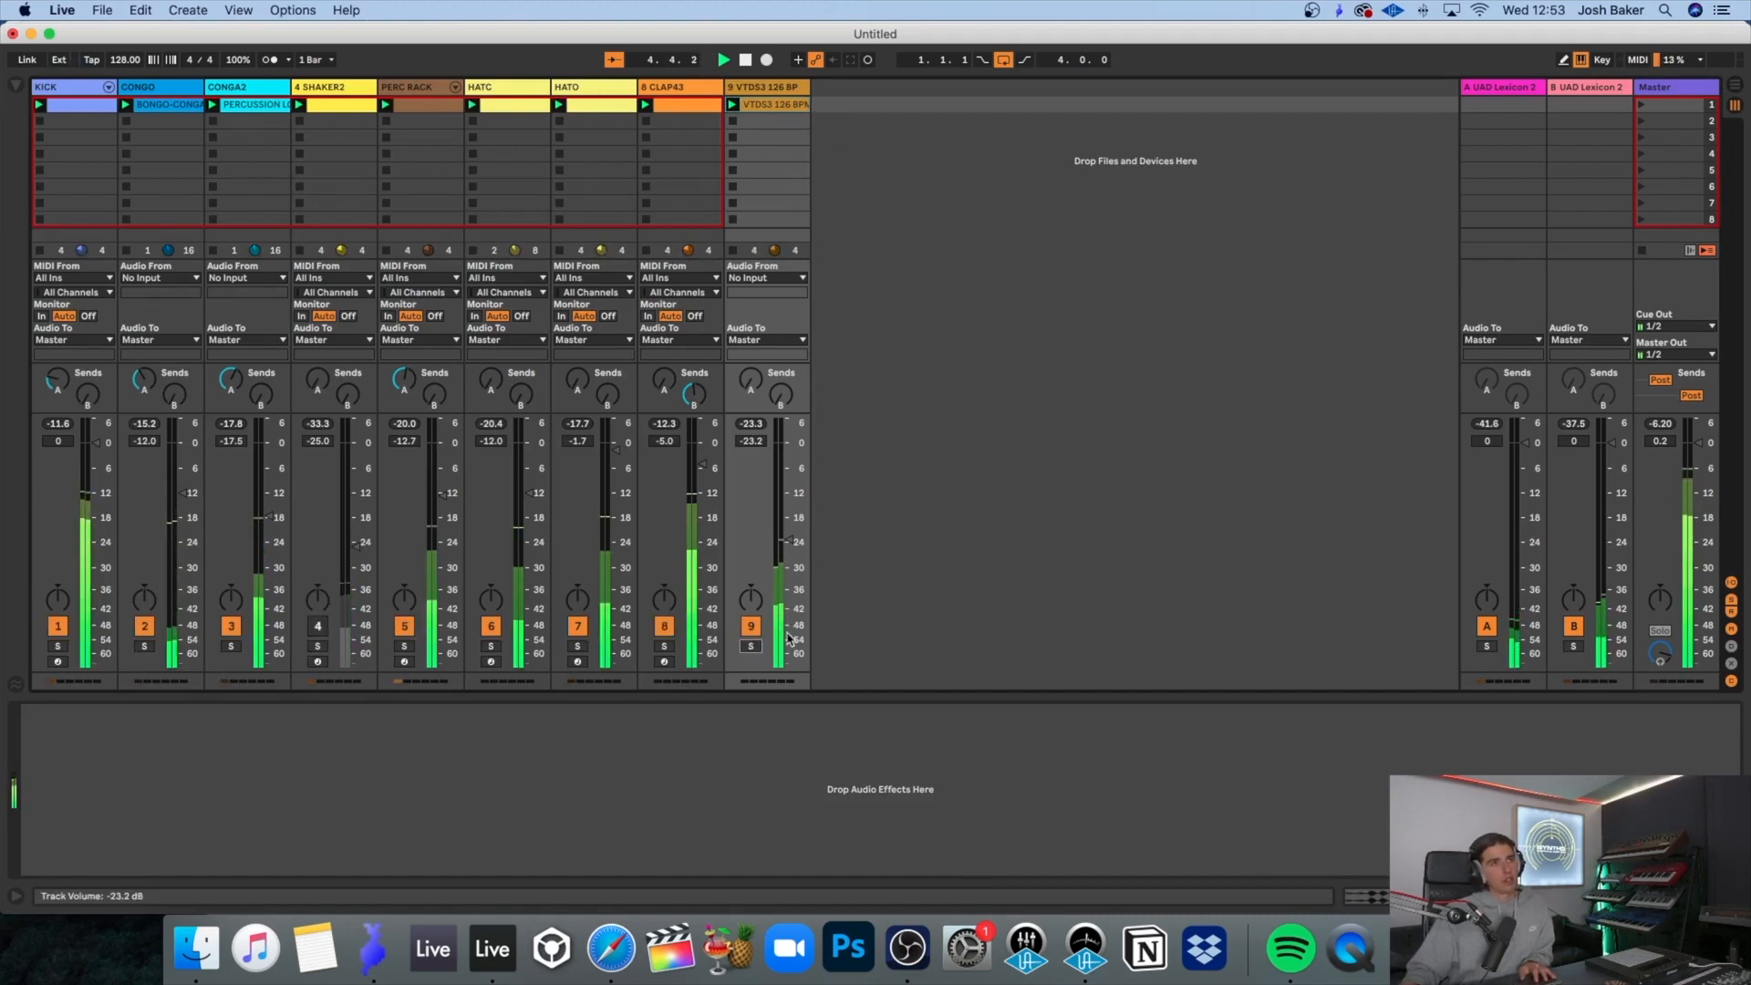
{"action": "left_click", "coordinate": [325, 630]}
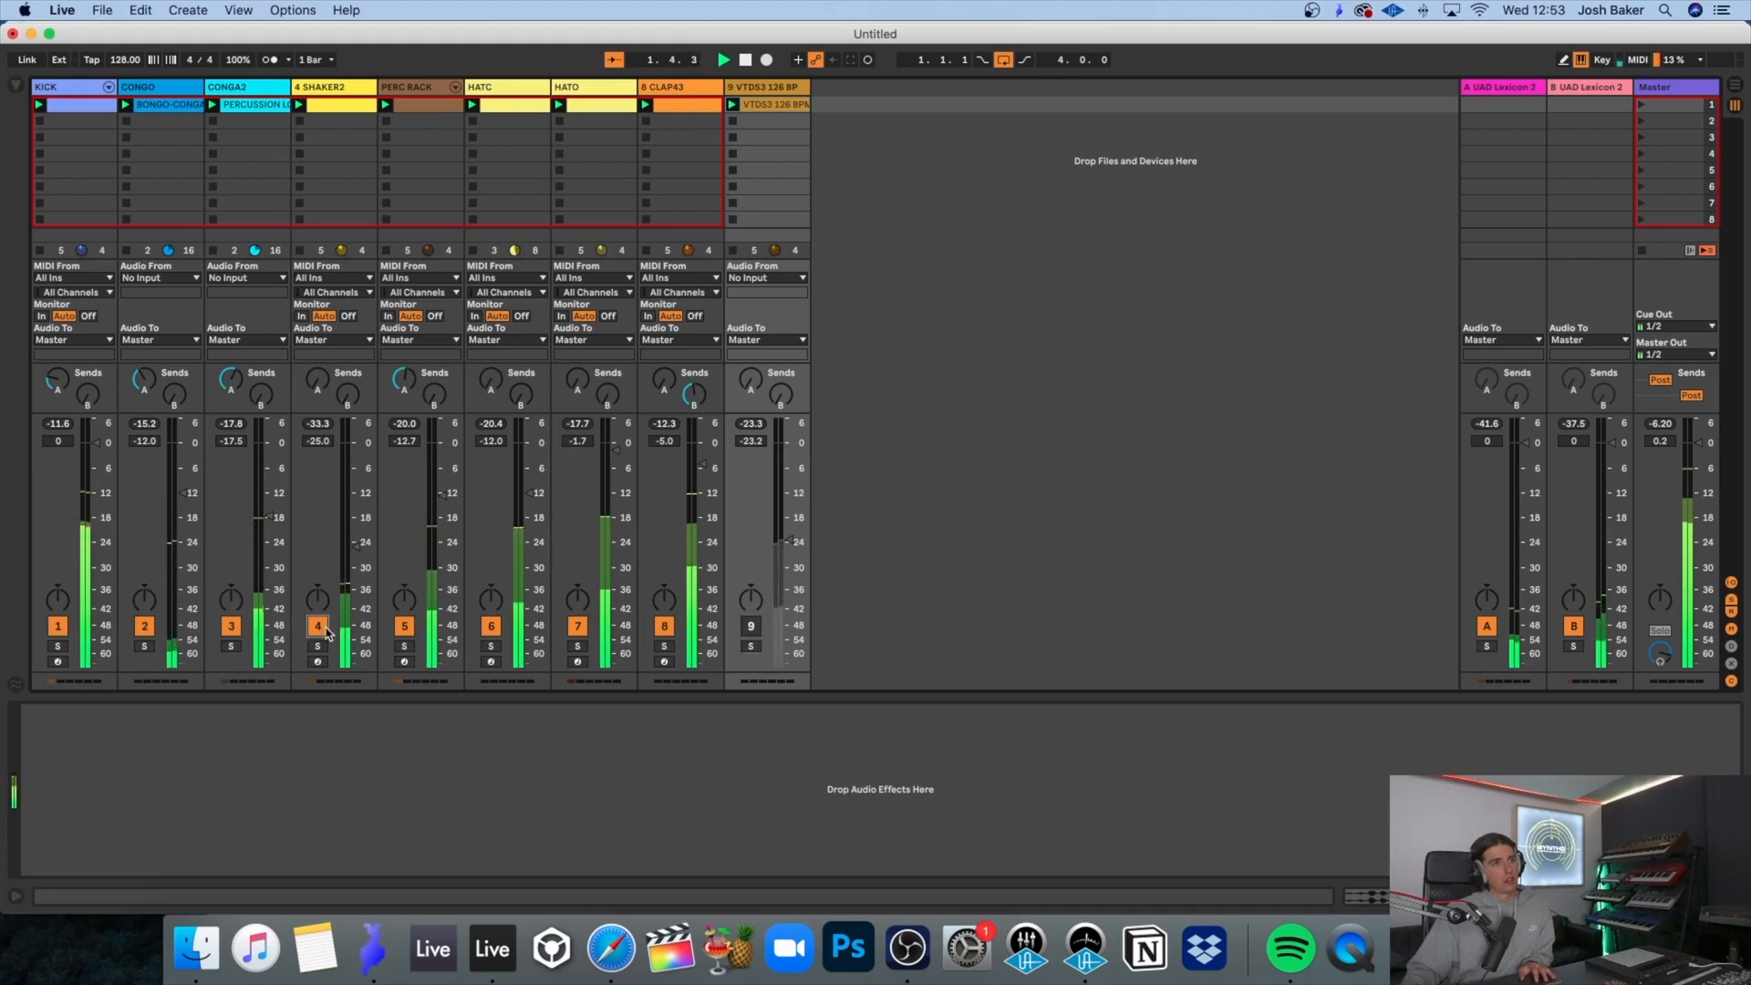
{"action": "left_click", "coordinate": [318, 646]}
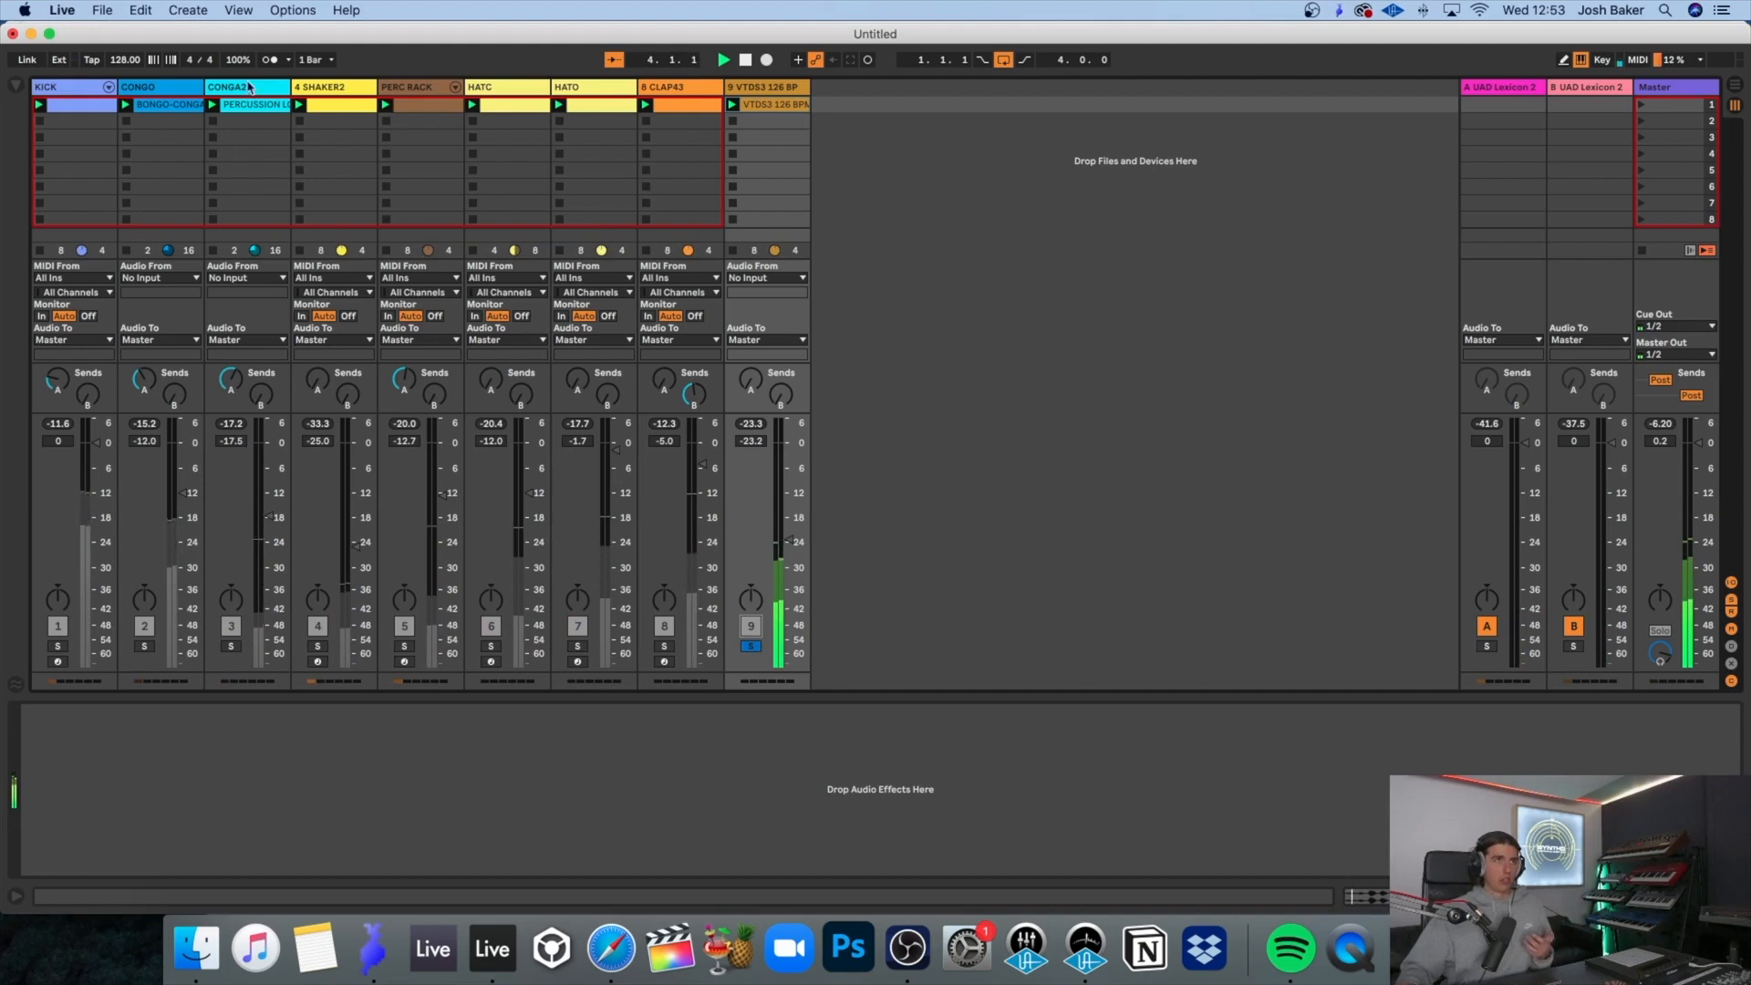
Step: Copy the EQ Eight and Redux effects from the SHAKER2 track onto the new shaker loop track
{"action": "left_click", "coordinate": [335, 88]}
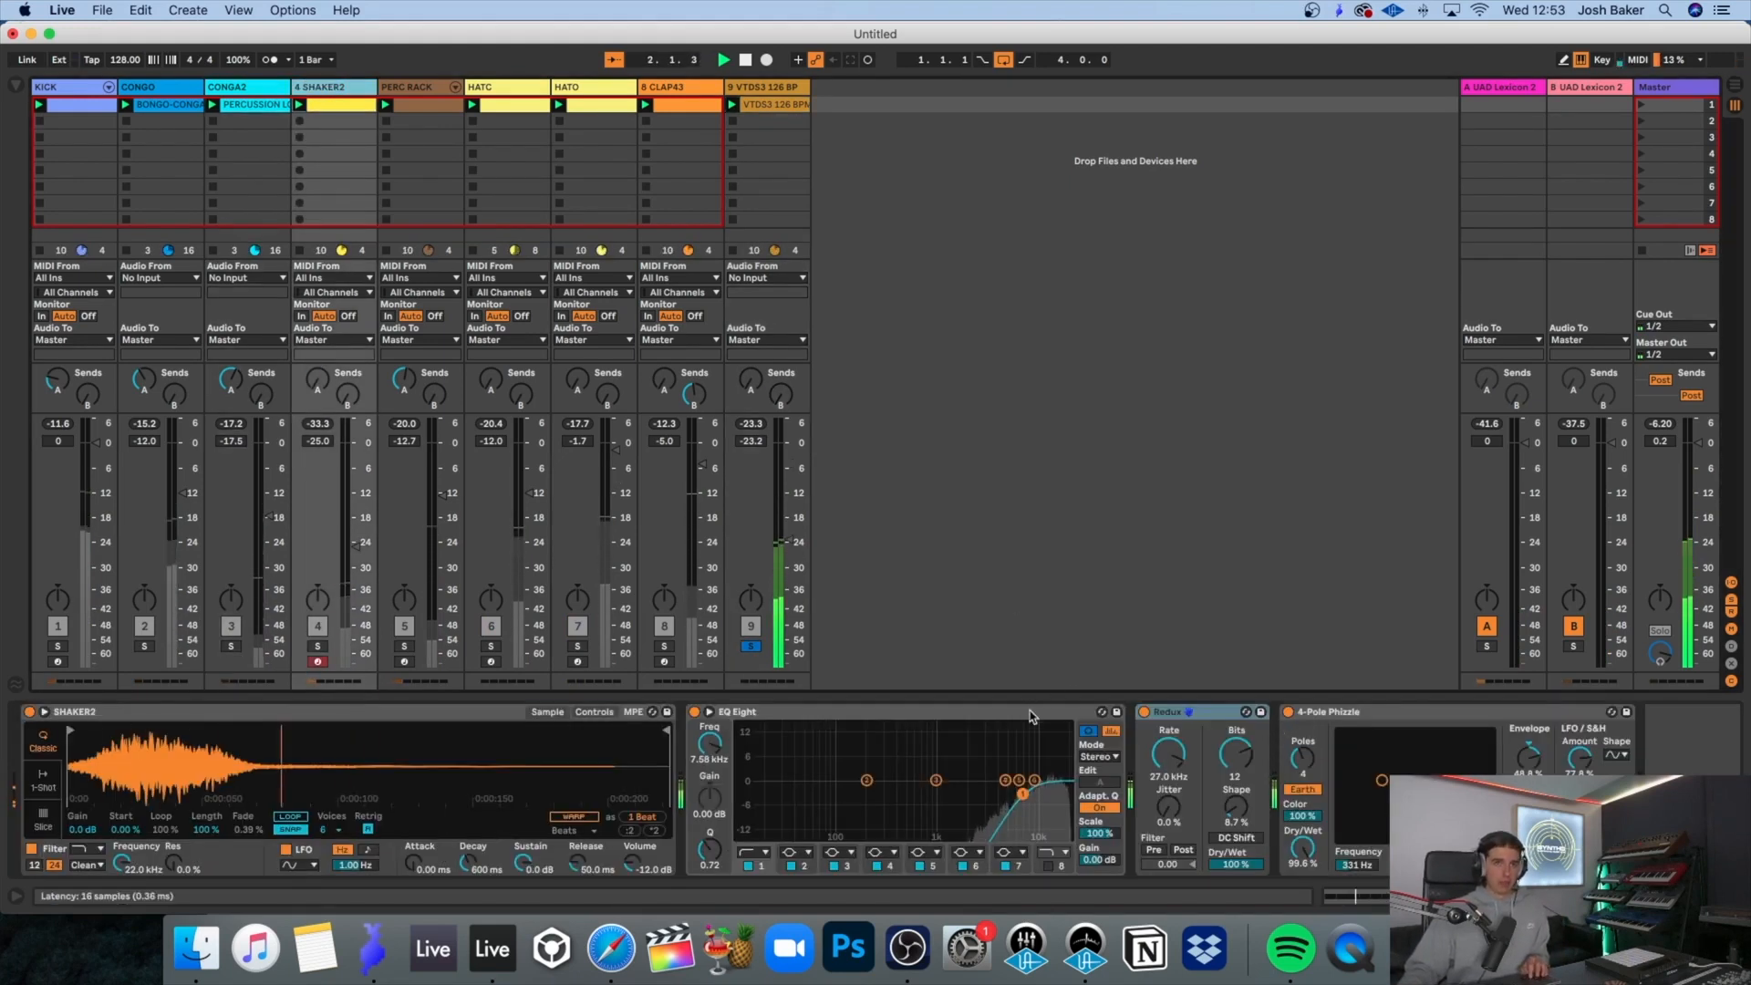
{"action": "left_click", "coordinate": [1031, 717]}
{"action": "left_click", "coordinate": [759, 92]}
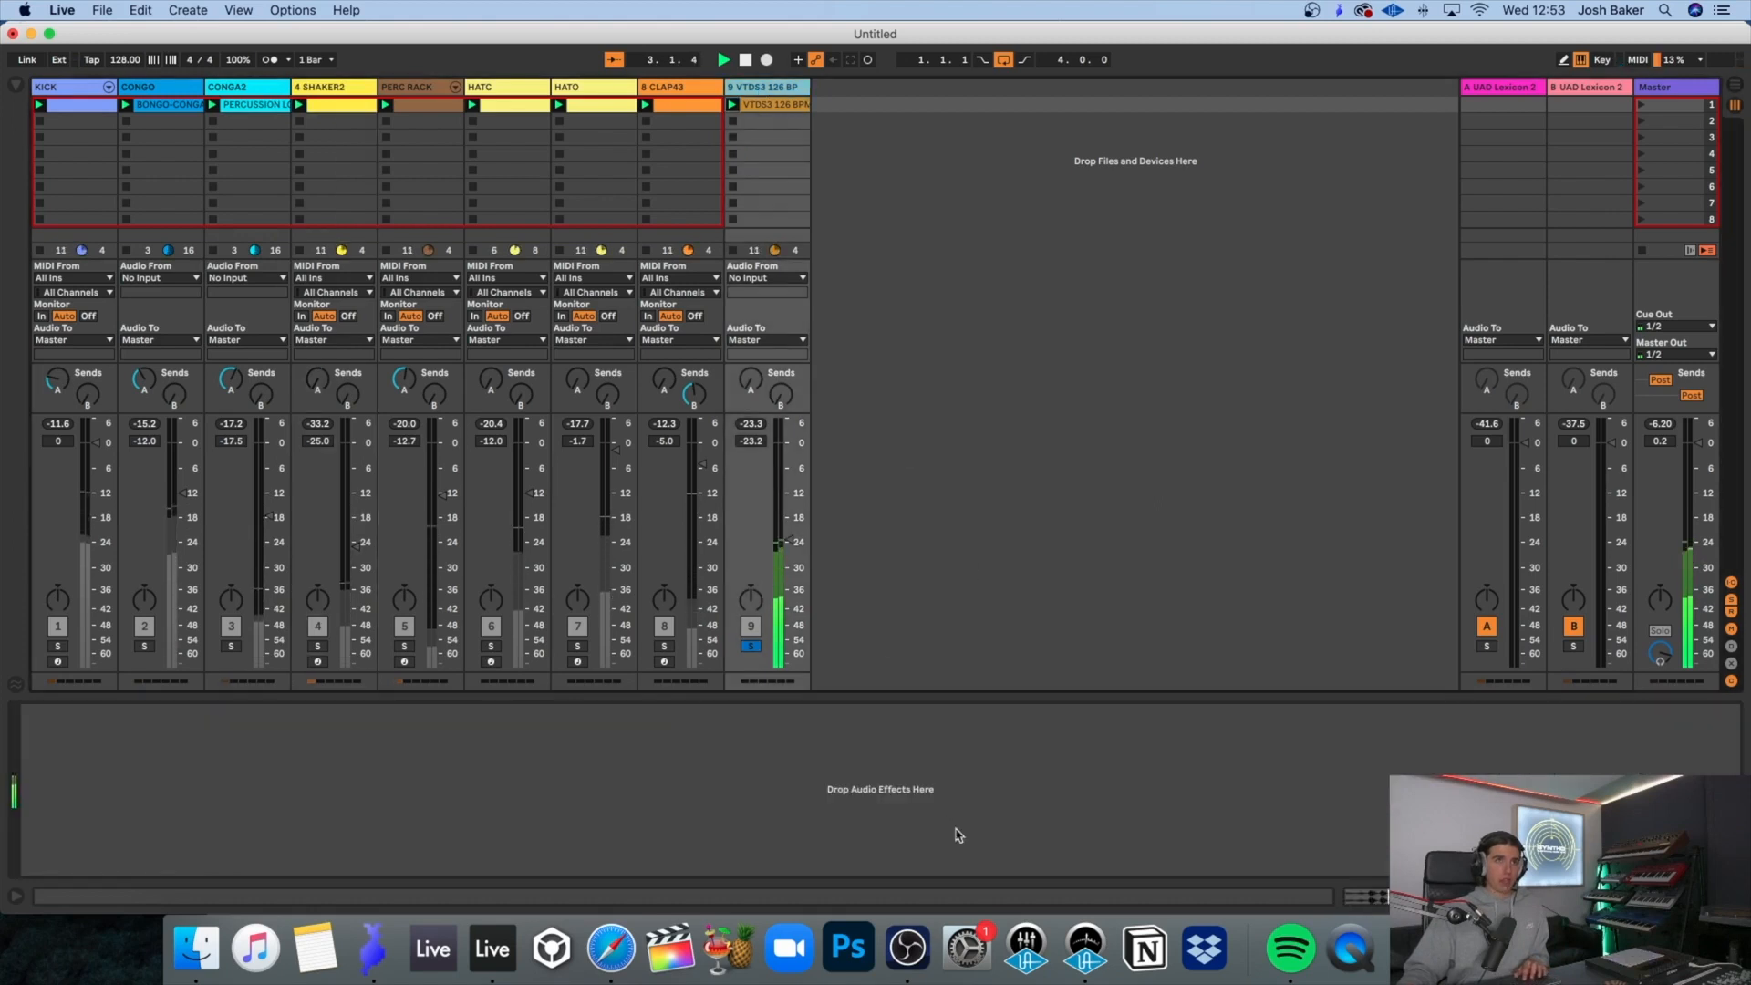
{"action": "key", "text": "super+v"}
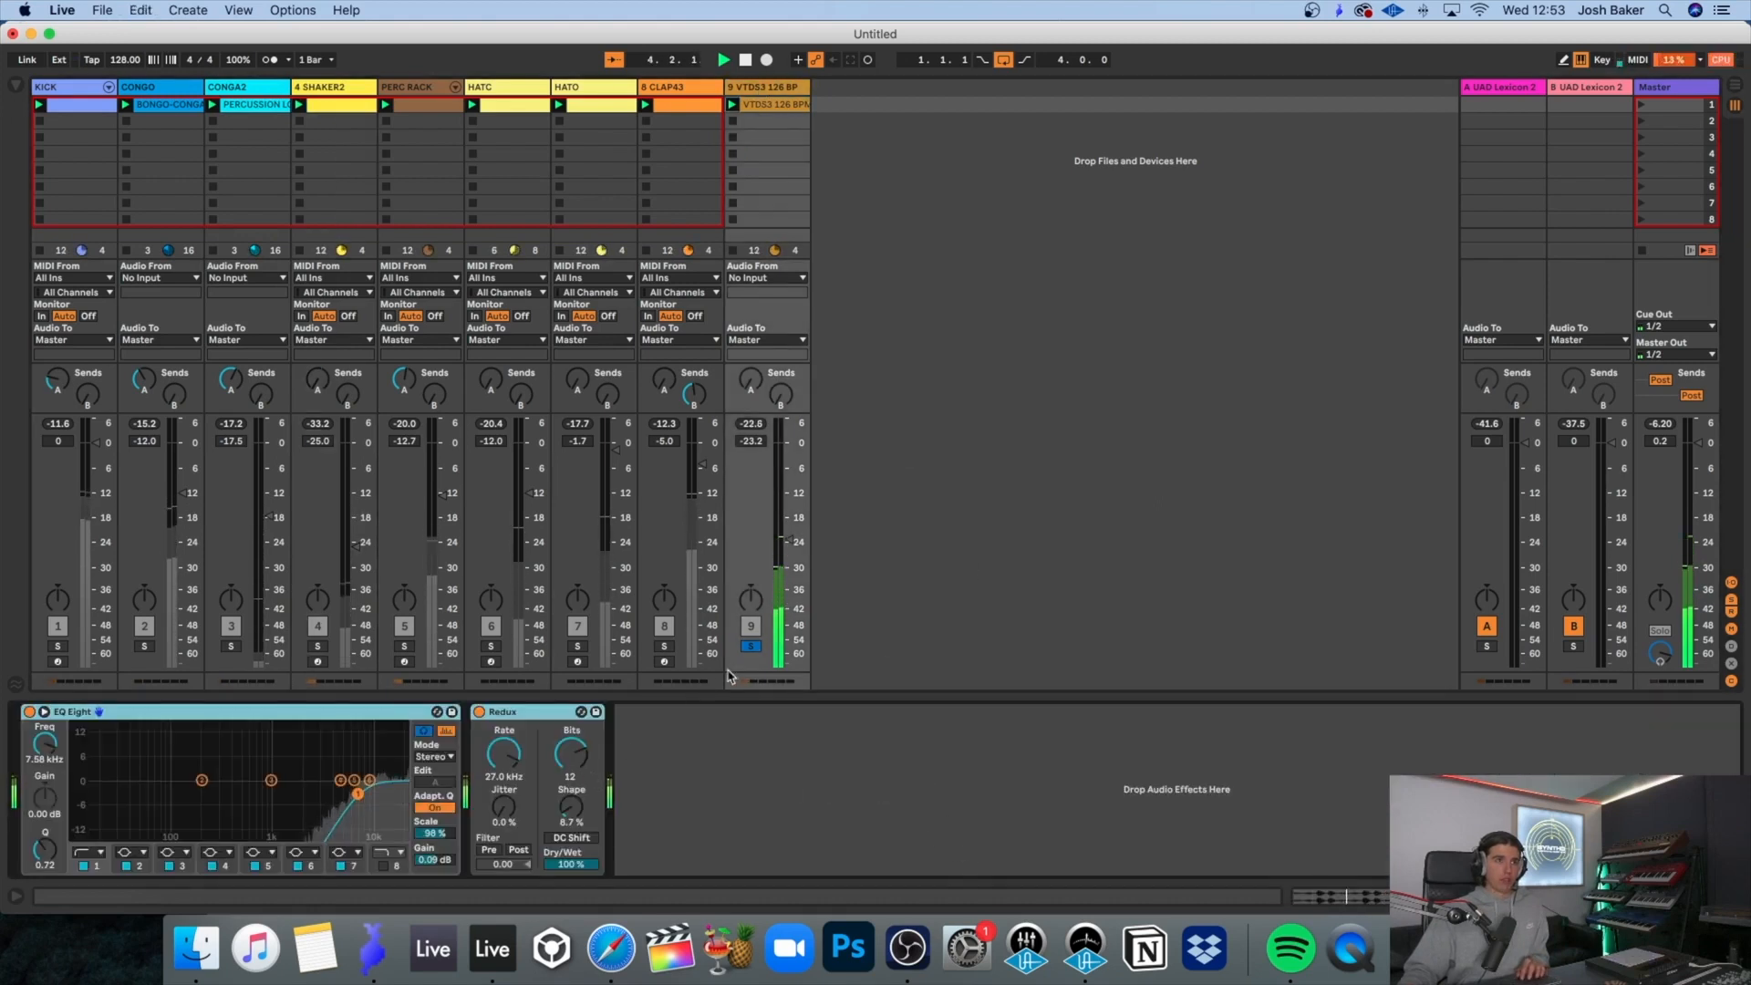
{"action": "left_click", "coordinate": [319, 627]}
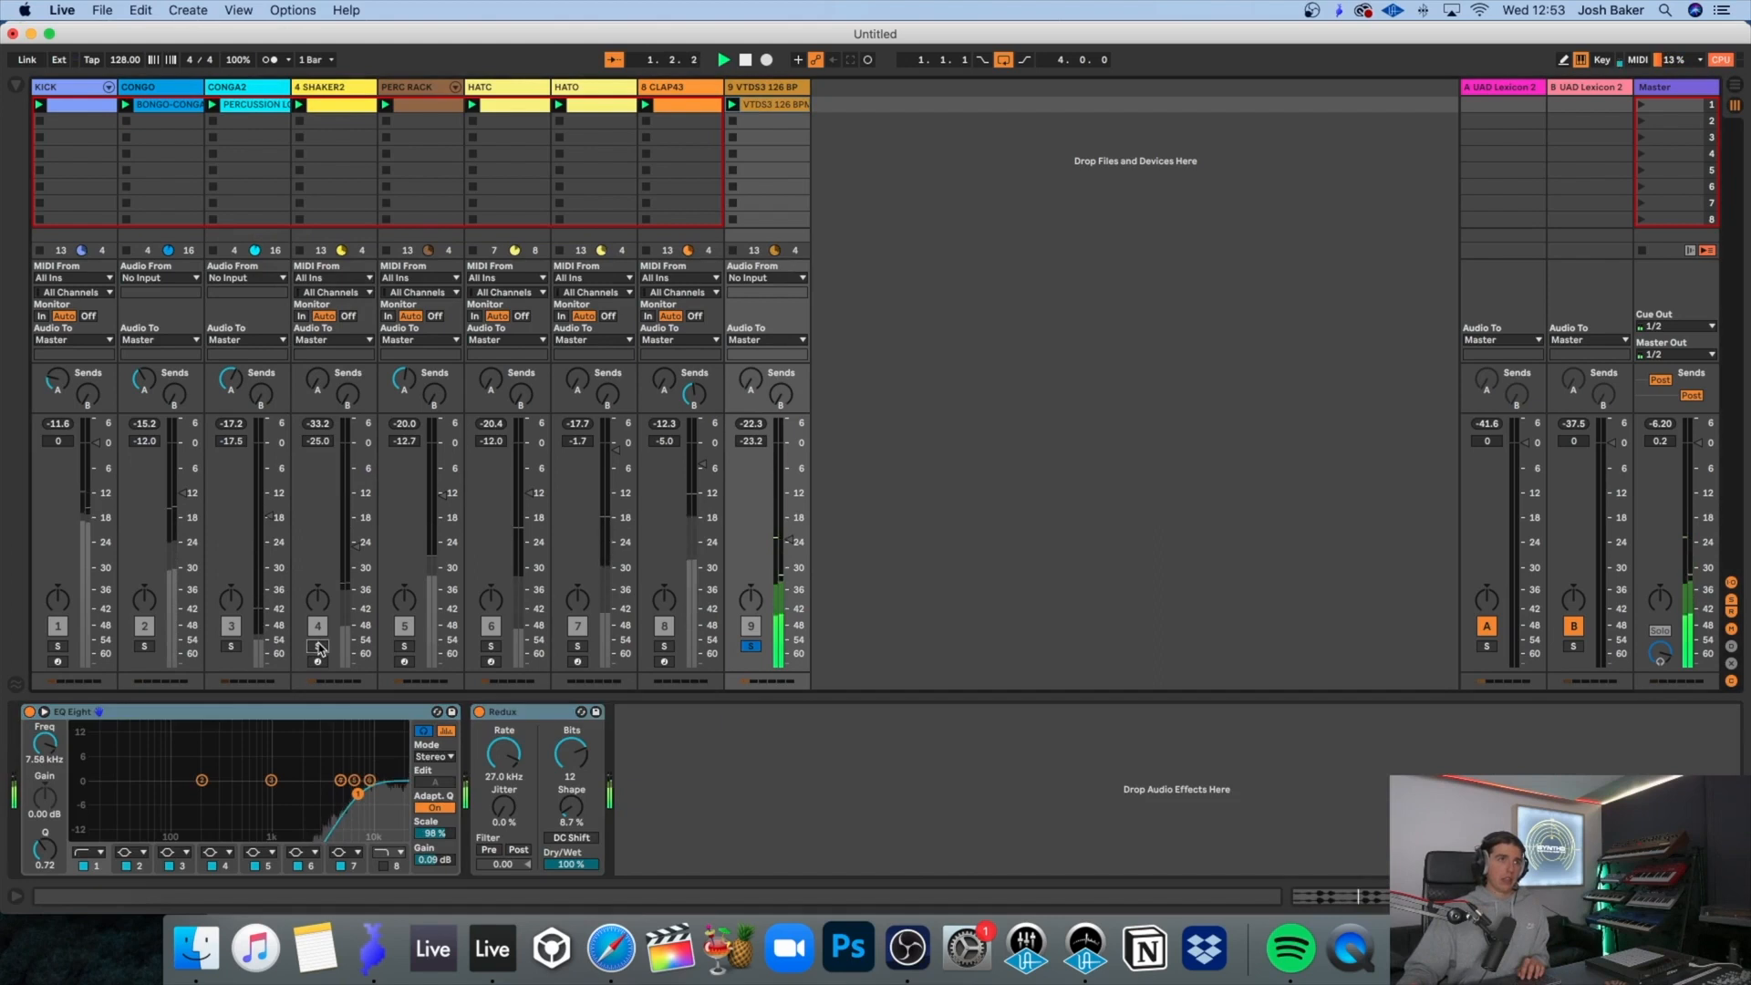
Step: Mute SHAKER2 in favour of the new VTDS3 shaker loop, unsolo the loop, and set its volume to -24.0 dB
{"action": "left_click", "coordinate": [319, 628]}
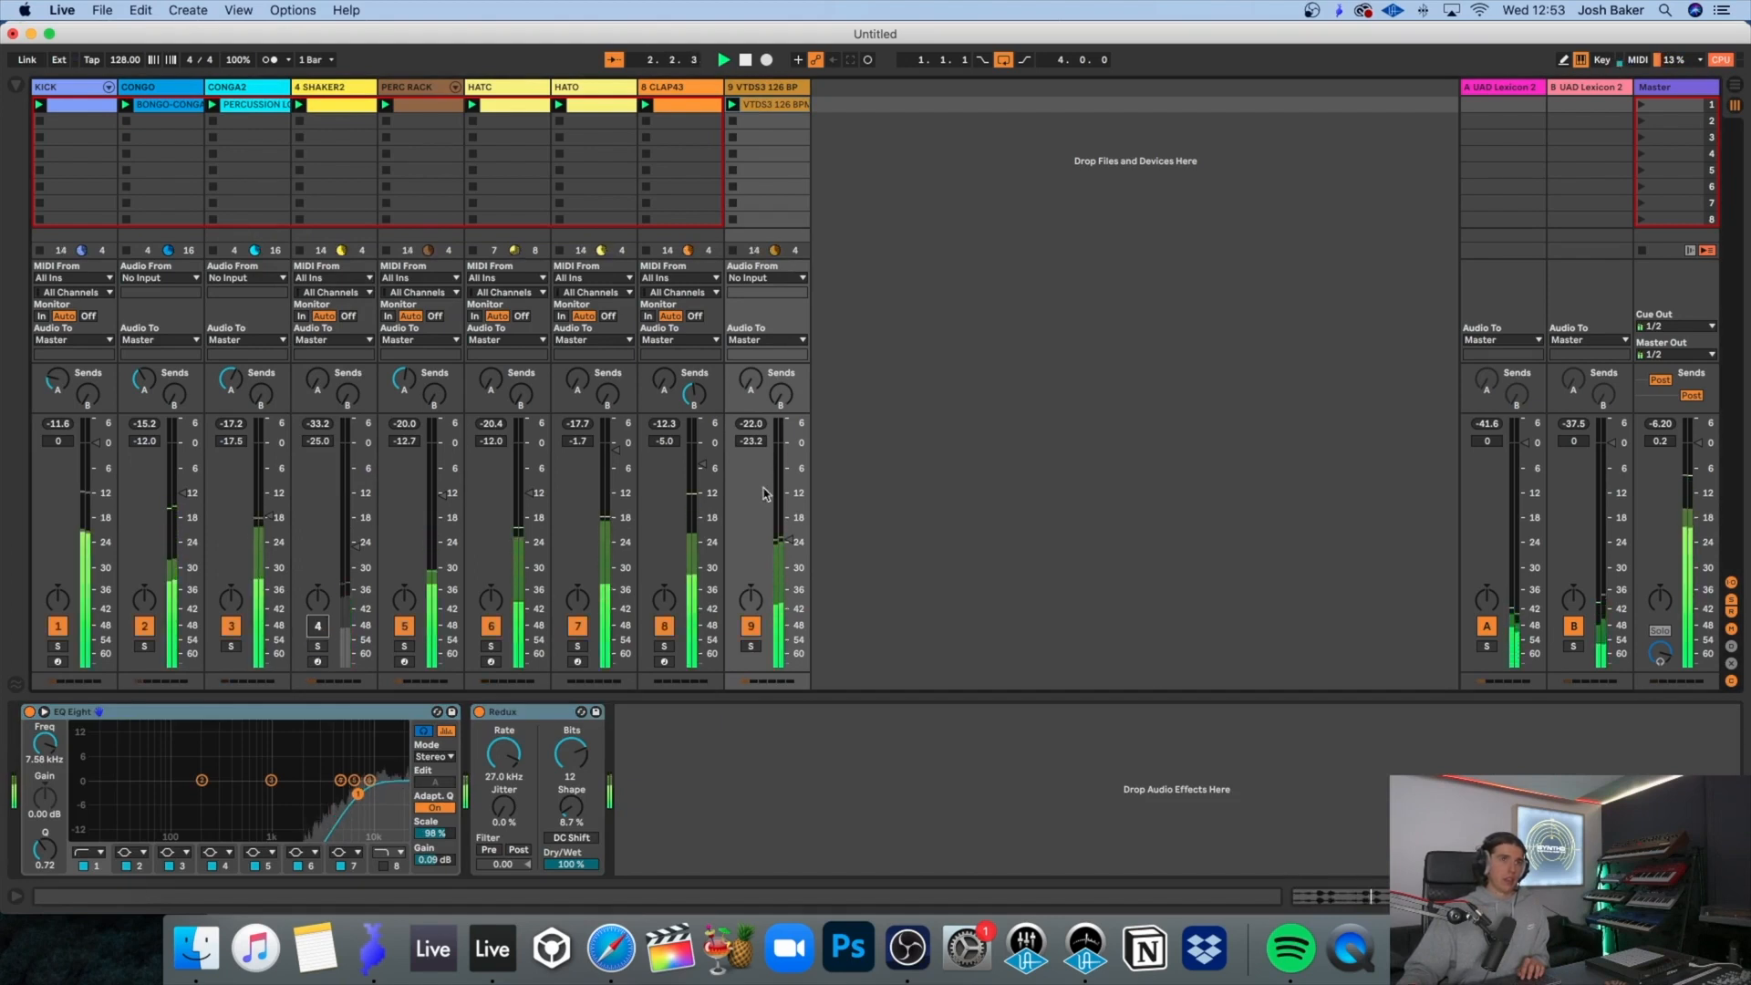
{"action": "left_click_drag", "start_coordinate": [794, 538], "coordinate": [790, 544]}
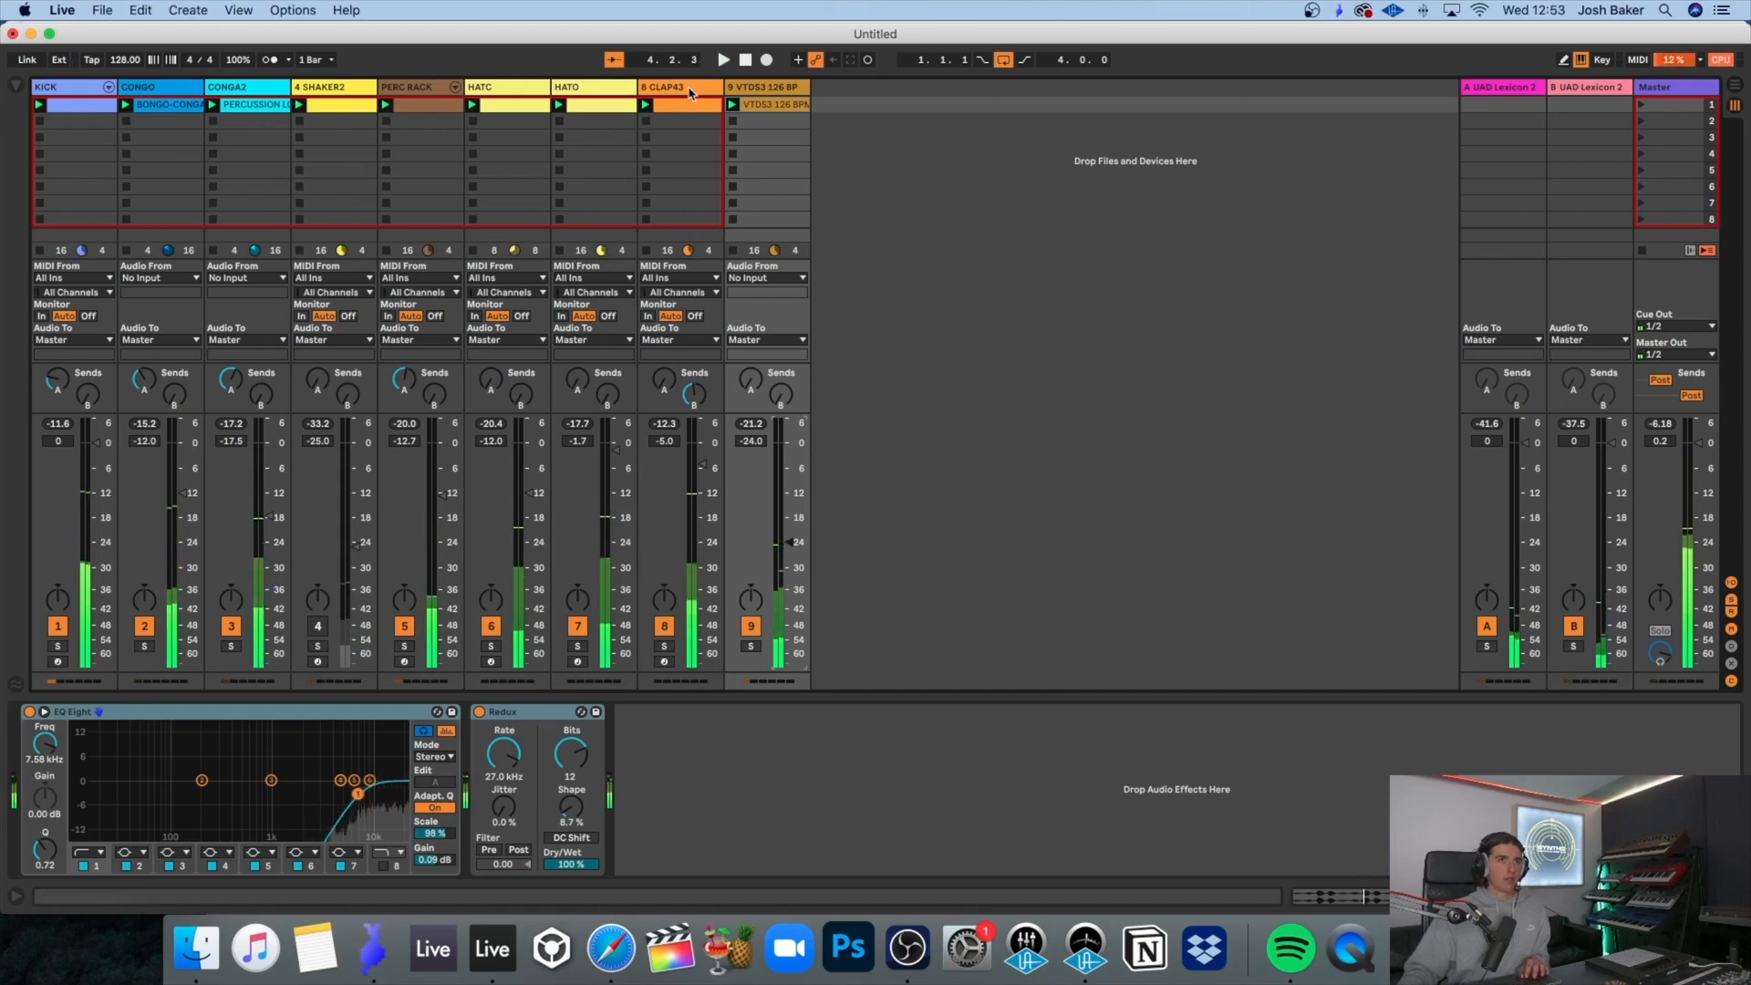
Step: Group the CLAP43 Simpler on the clap track into an Instrument Rack
{"action": "key", "text": "Left"}
{"action": "right_click", "coordinate": [137, 713]}
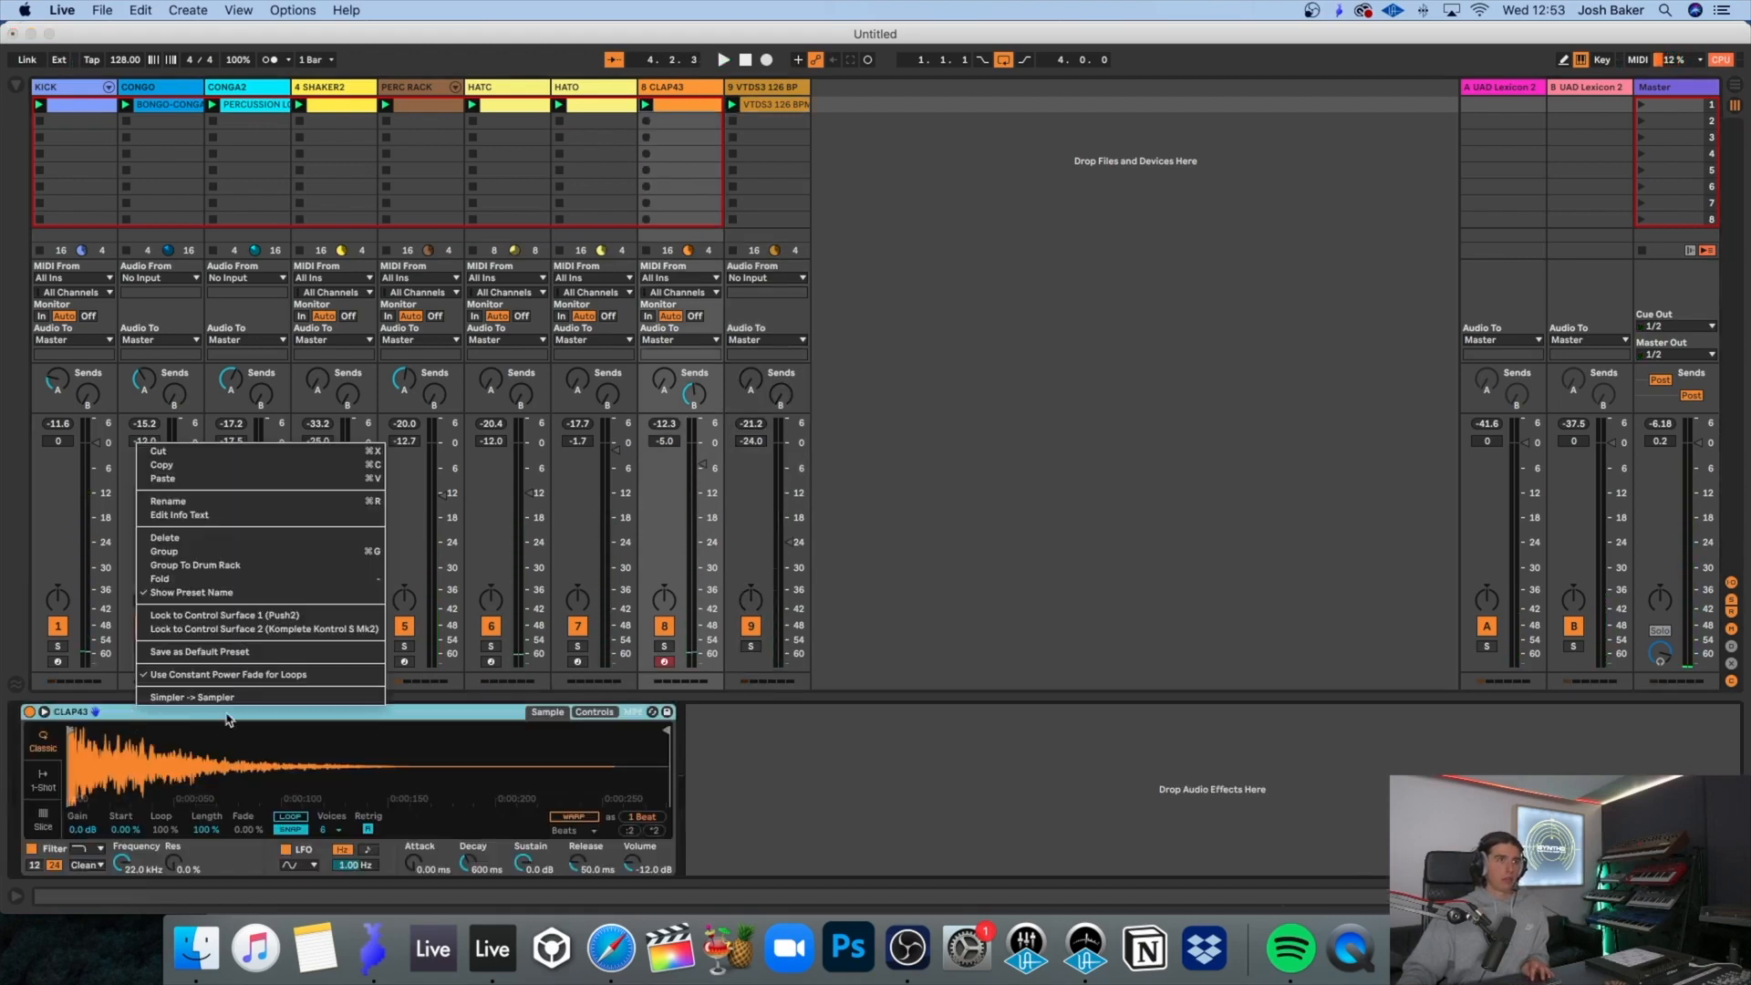
{"action": "left_click", "coordinate": [164, 552]}
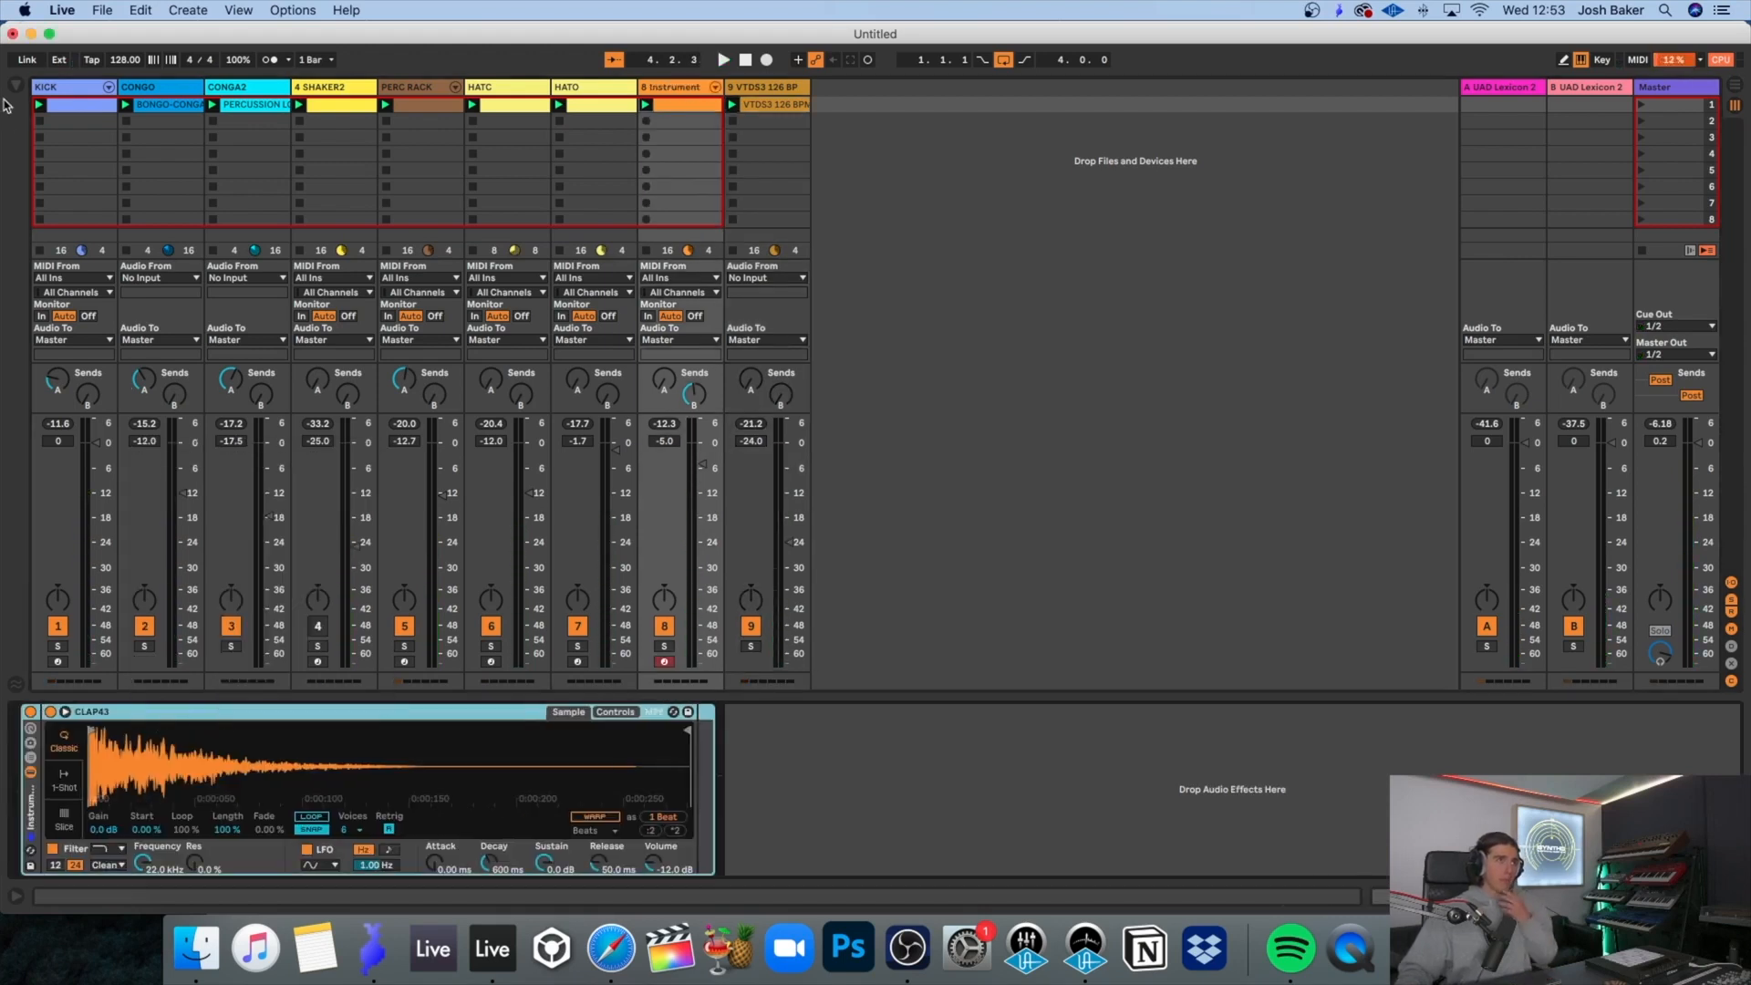
Step: Clear the library search, open the Samples folder containing the clap sounds, and audition CLAP44.wav and CLAP47.wav
{"action": "left_click", "coordinate": [15, 87]}
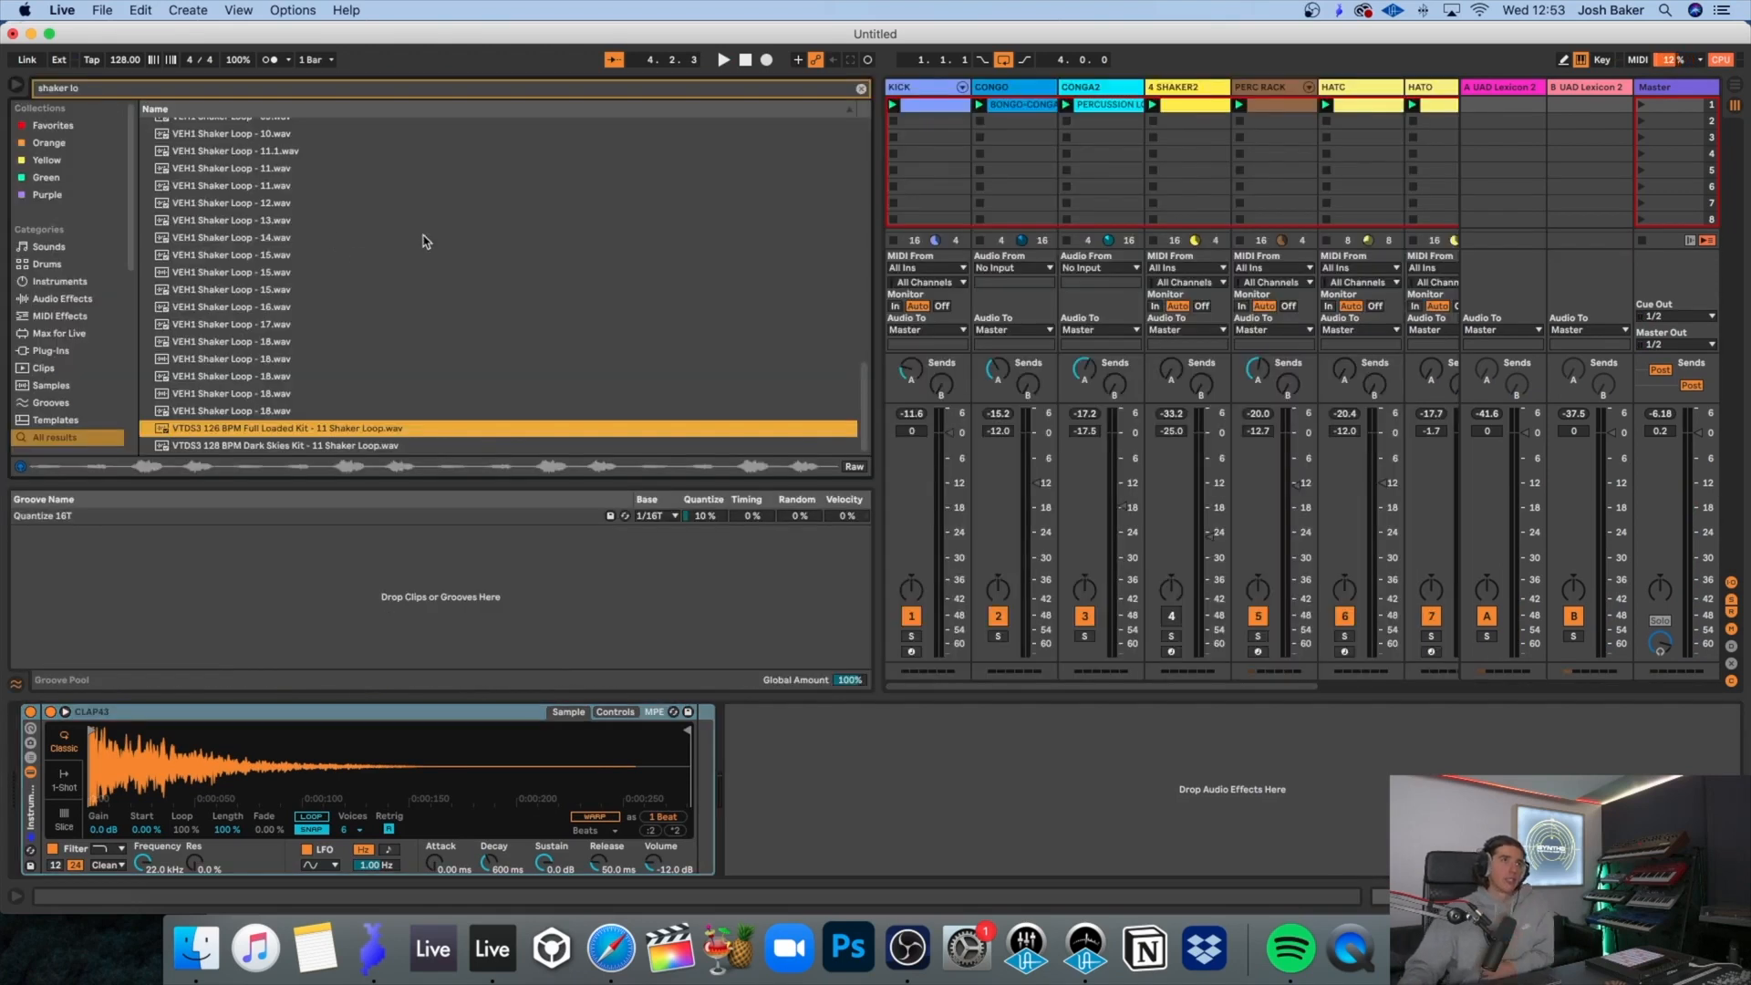
{"action": "left_click", "coordinate": [861, 89]}
{"action": "scroll", "coordinate": [86, 349], "scroll_direction": "down", "scroll_amount": 5}
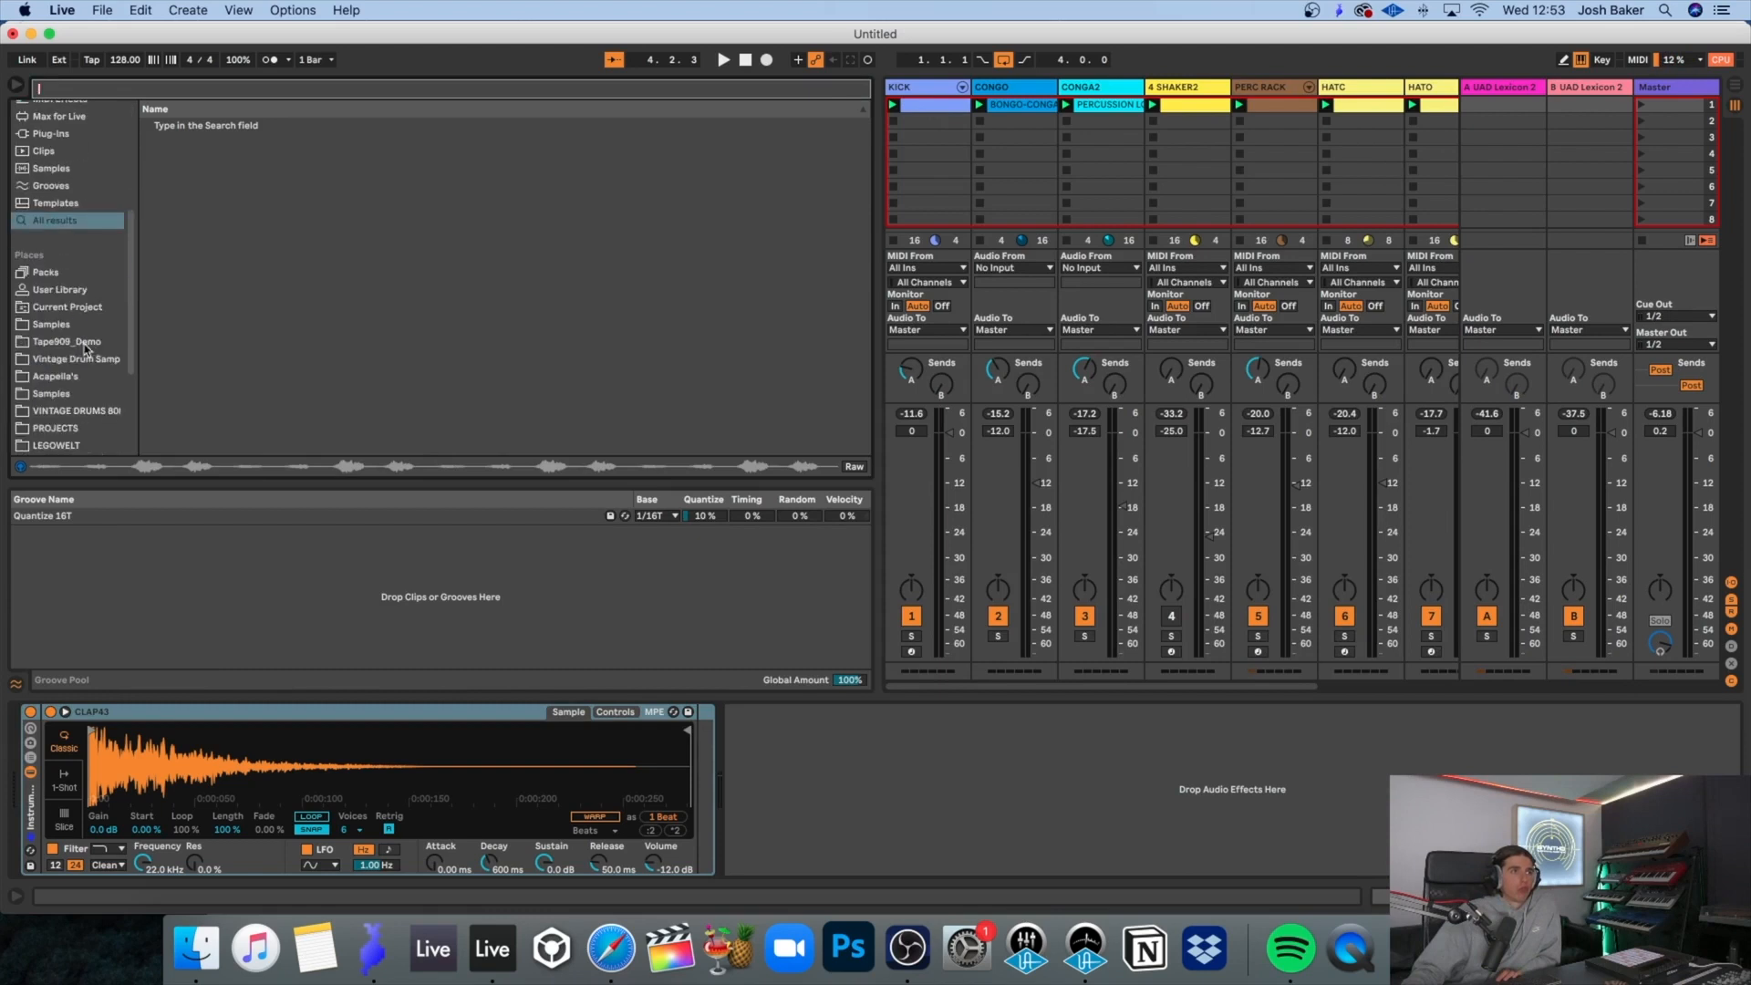
{"action": "left_click", "coordinate": [73, 327]}
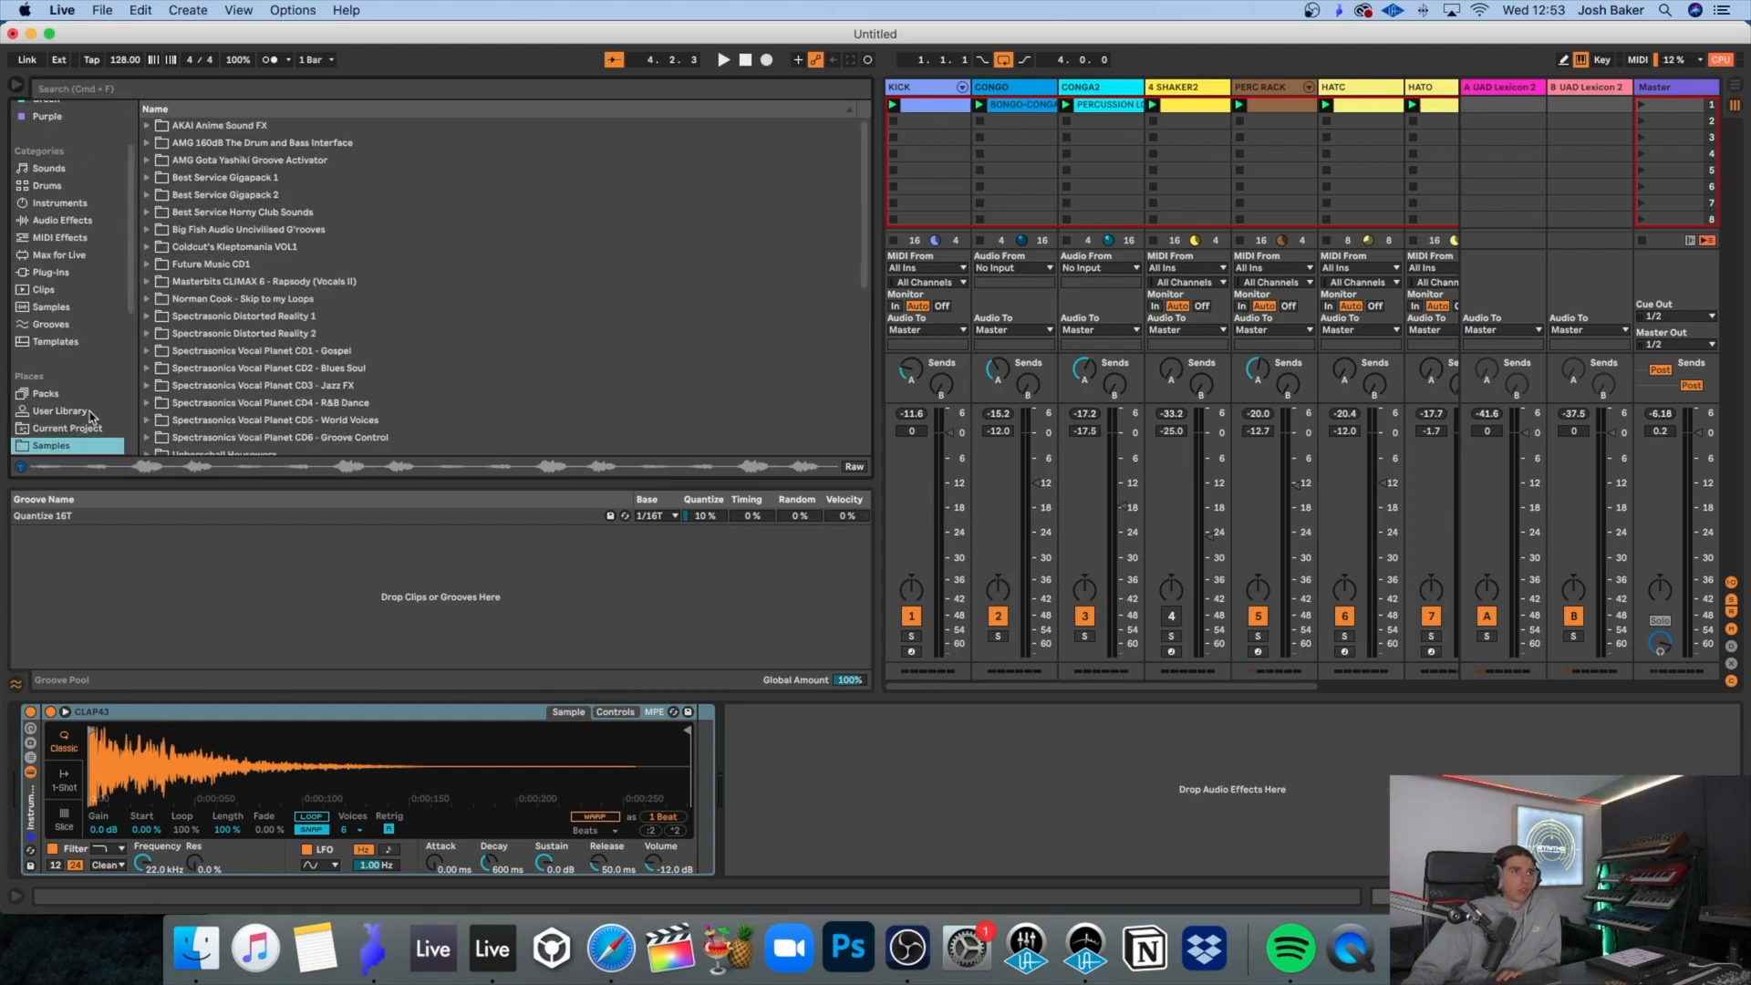
{"action": "scroll", "coordinate": [71, 425], "scroll_direction": "down", "scroll_amount": 3}
{"action": "left_click", "coordinate": [57, 396]}
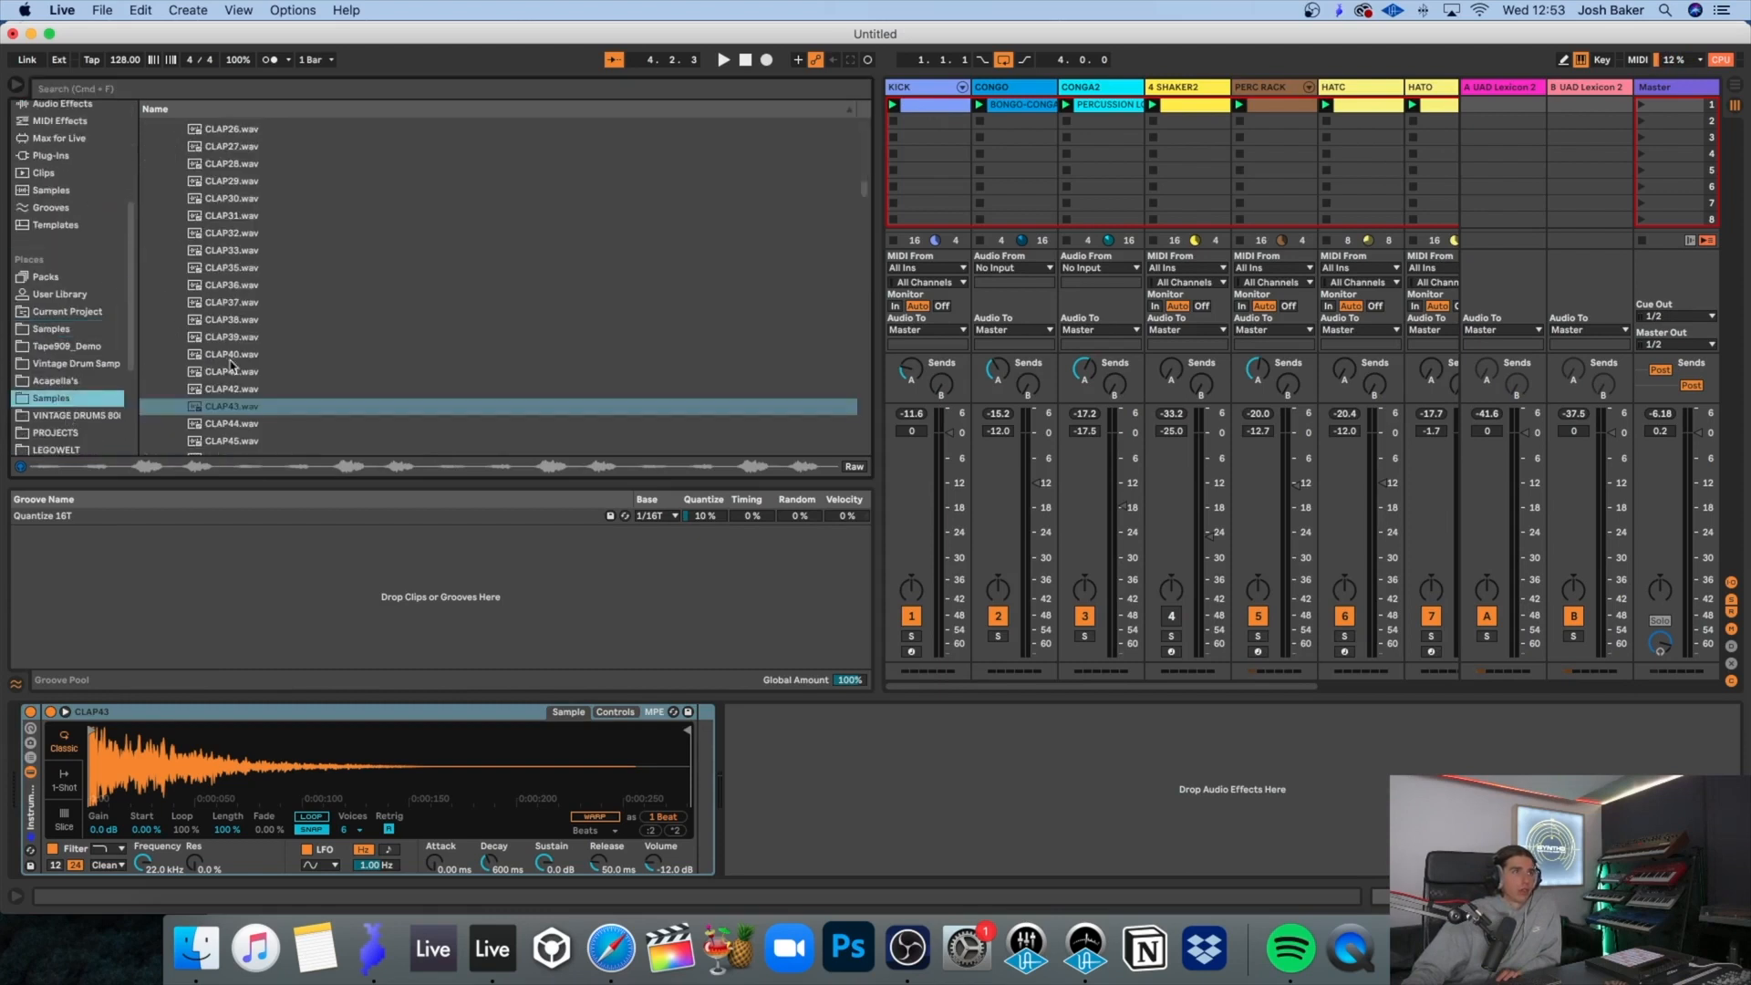
{"action": "left_click", "coordinate": [232, 425]}
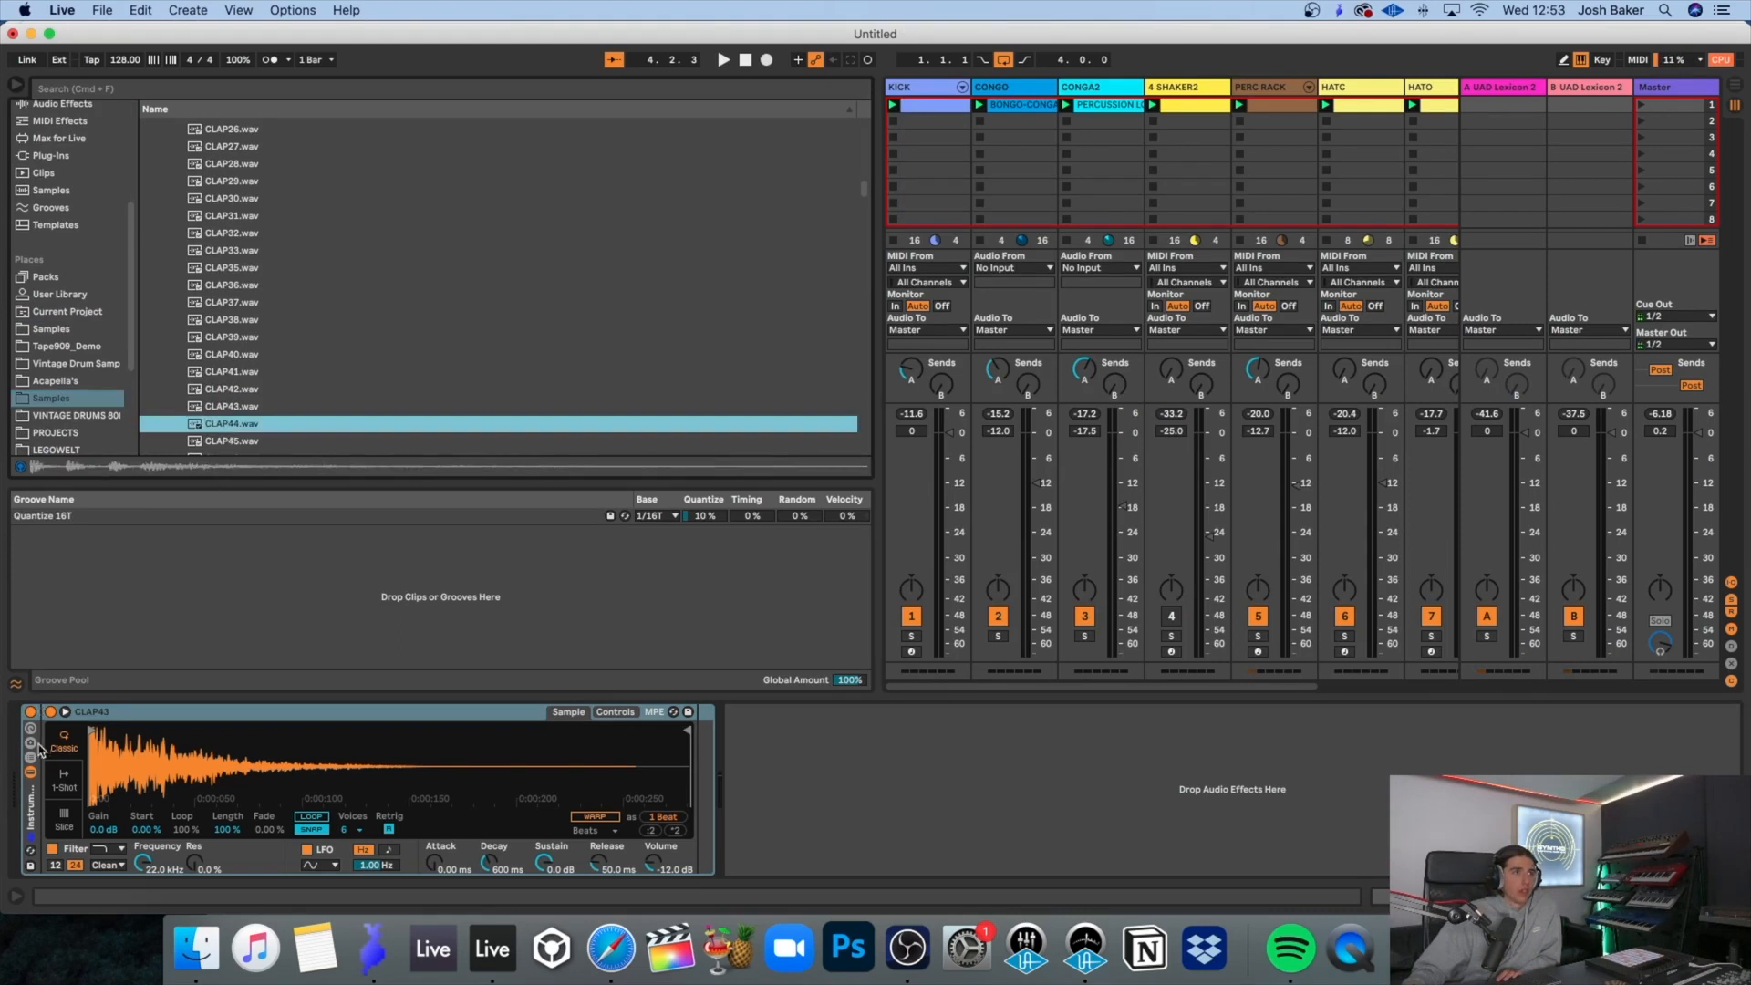
{"action": "scroll", "coordinate": [289, 396], "scroll_direction": "down", "scroll_amount": 2}
{"action": "left_click", "coordinate": [266, 394]}
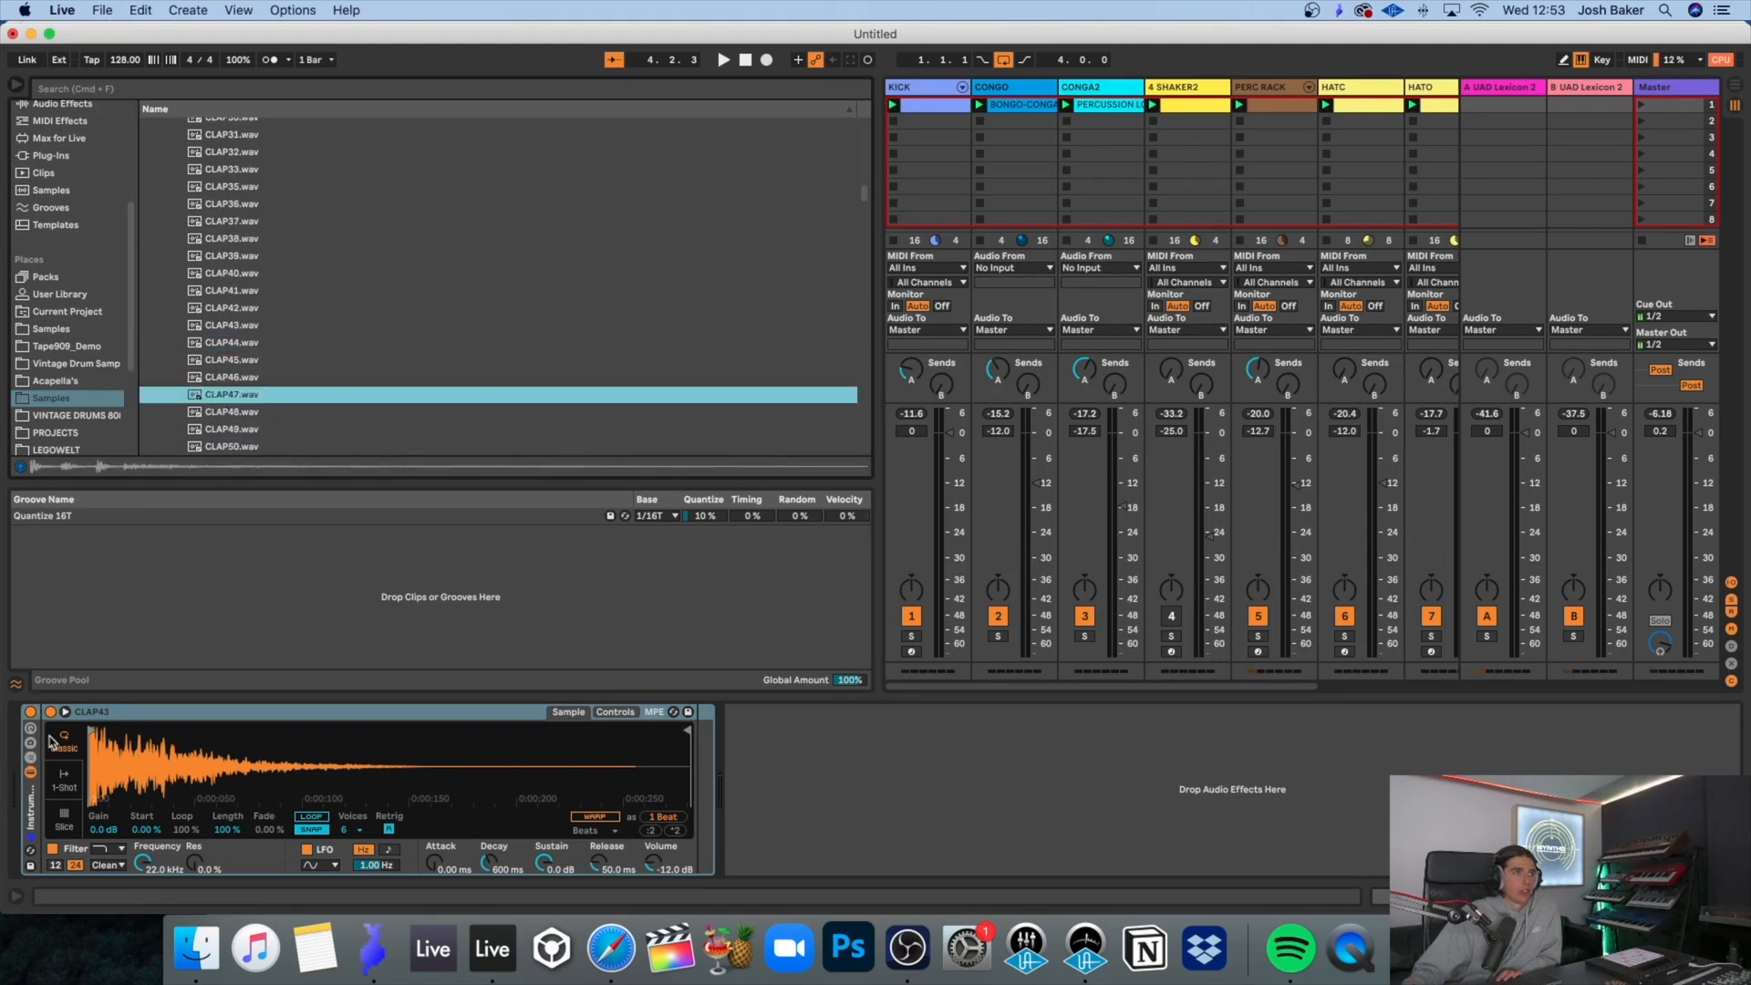
Step: Add CLAP47.wav as a second chain in the clap's Instrument Rack at -5.6 dB and play the groove
{"action": "left_click", "coordinate": [31, 758]}
{"action": "left_click_drag", "start_coordinate": [230, 398], "coordinate": [145, 778]}
{"action": "key", "text": "space"}
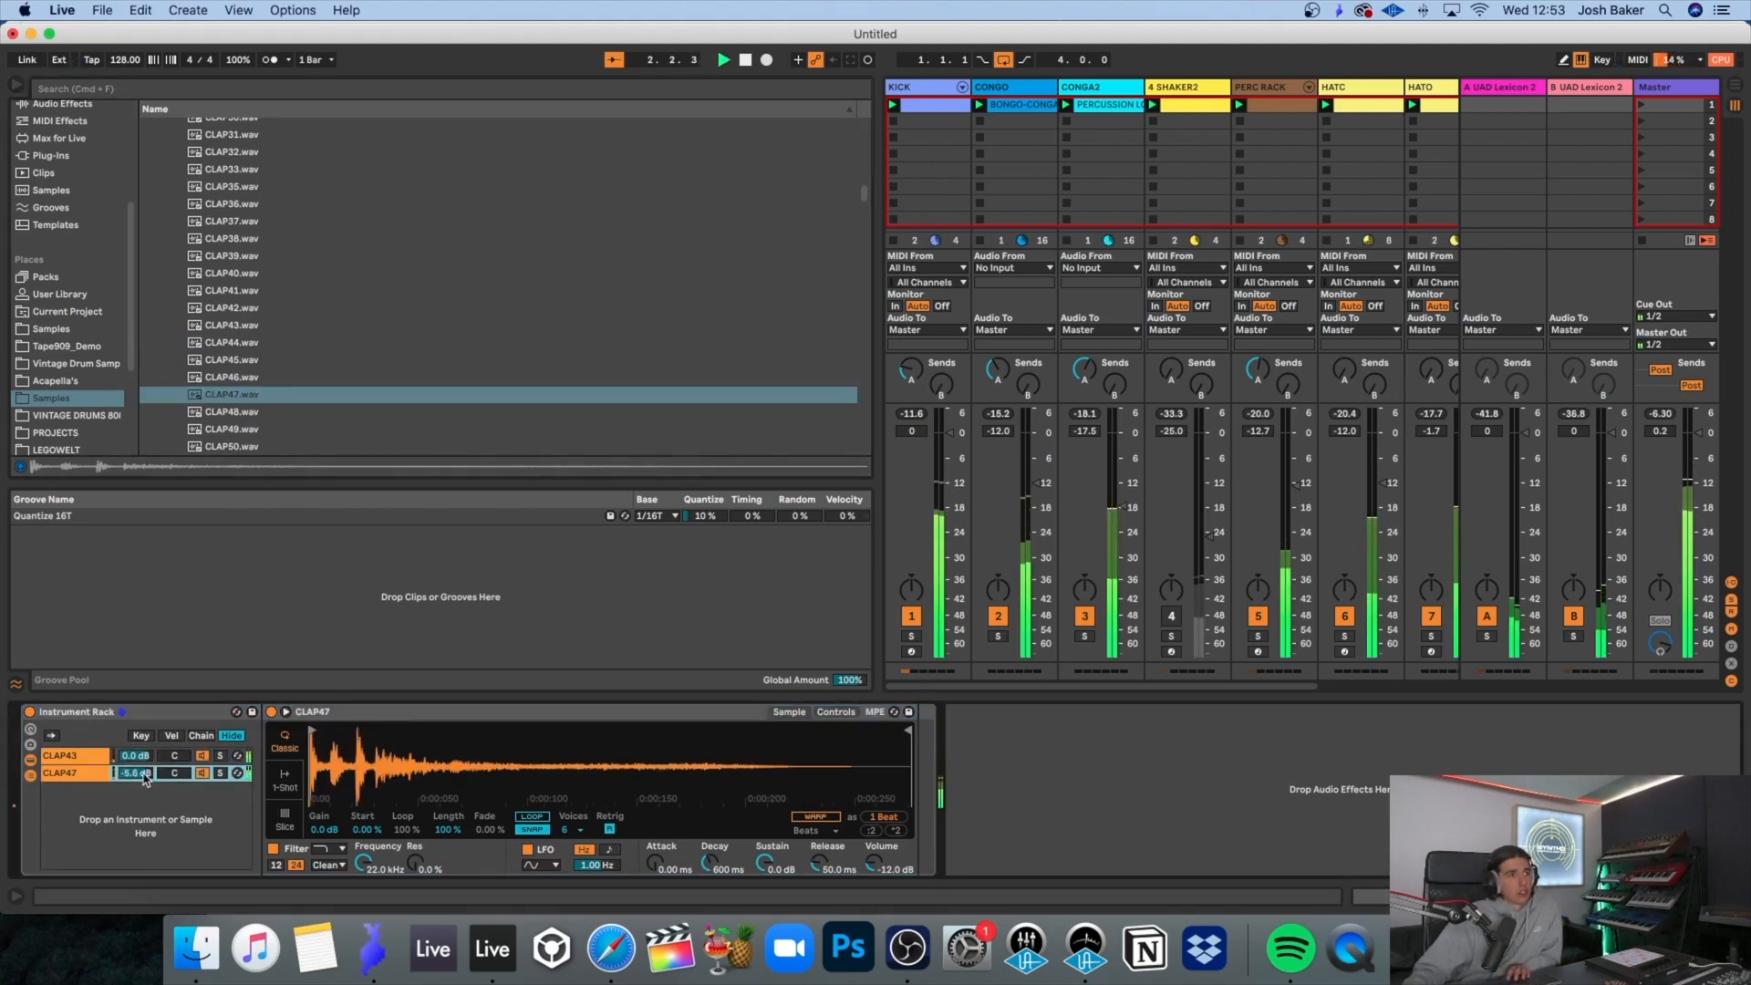
Step: Solo the CLAP47 chain, high-pass its sample at 261 Hz, then unsolo it and set the chain volume to -6.0 dB
{"action": "left_click", "coordinate": [221, 773]}
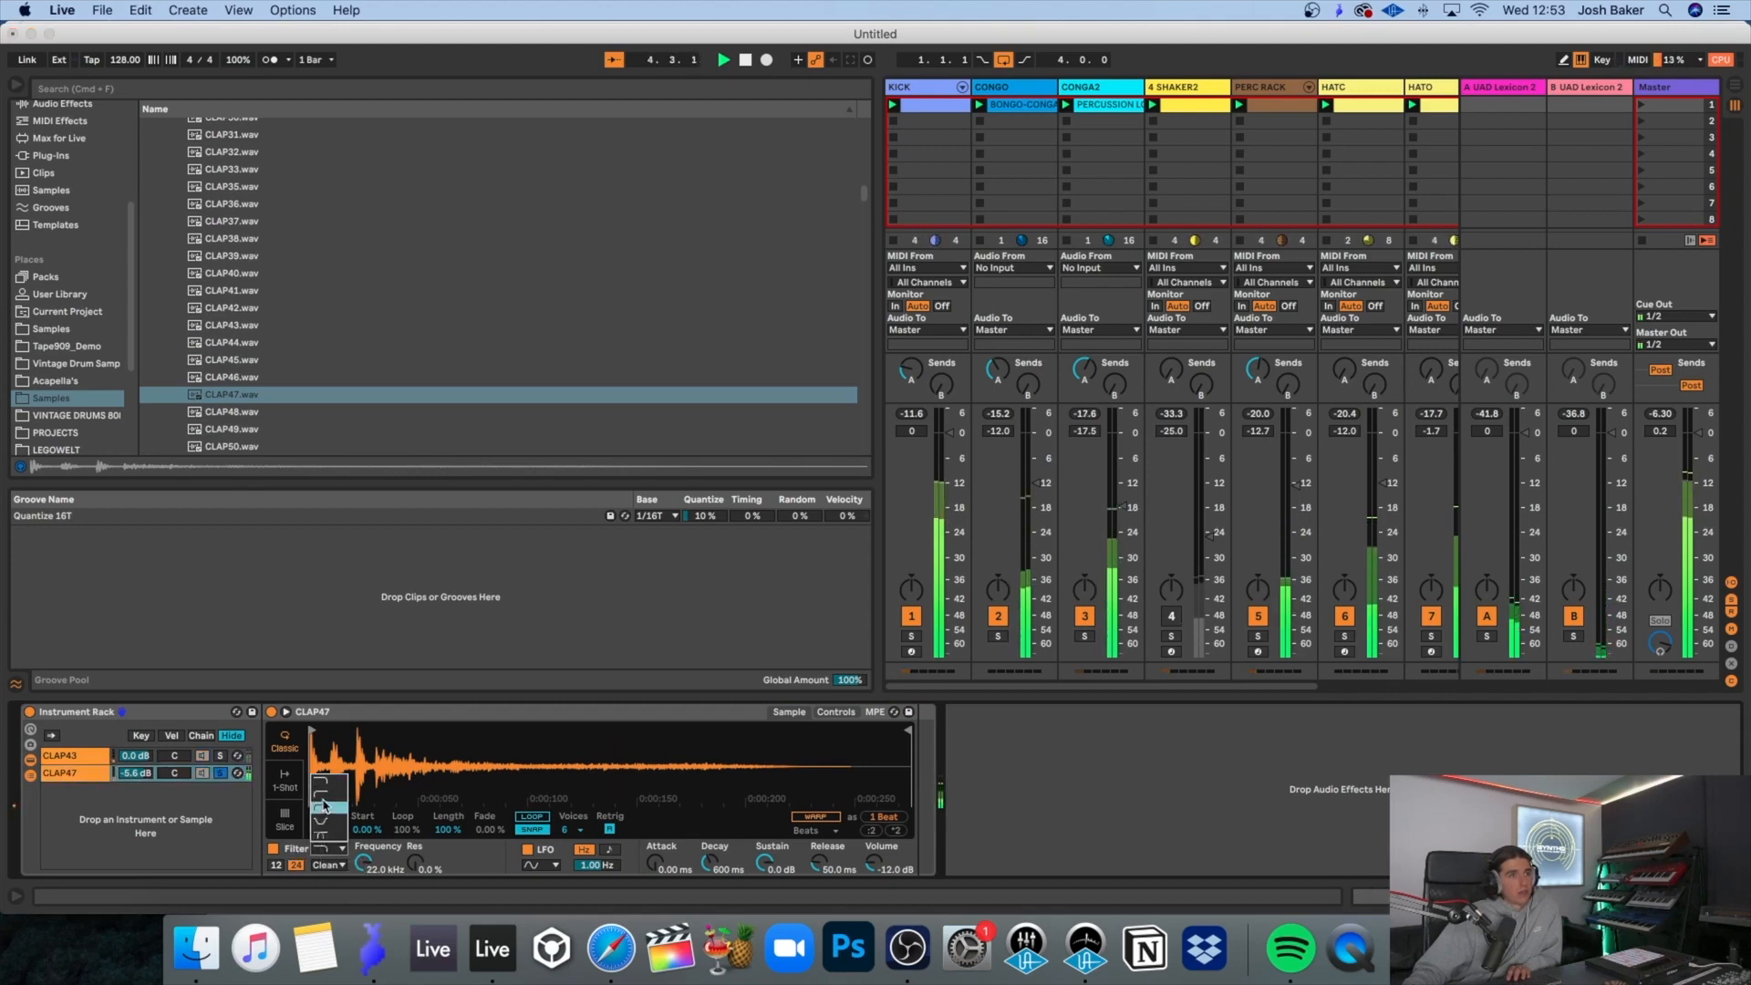
{"action": "left_click_drag", "start_coordinate": [384, 855], "coordinate": [385, 944]}
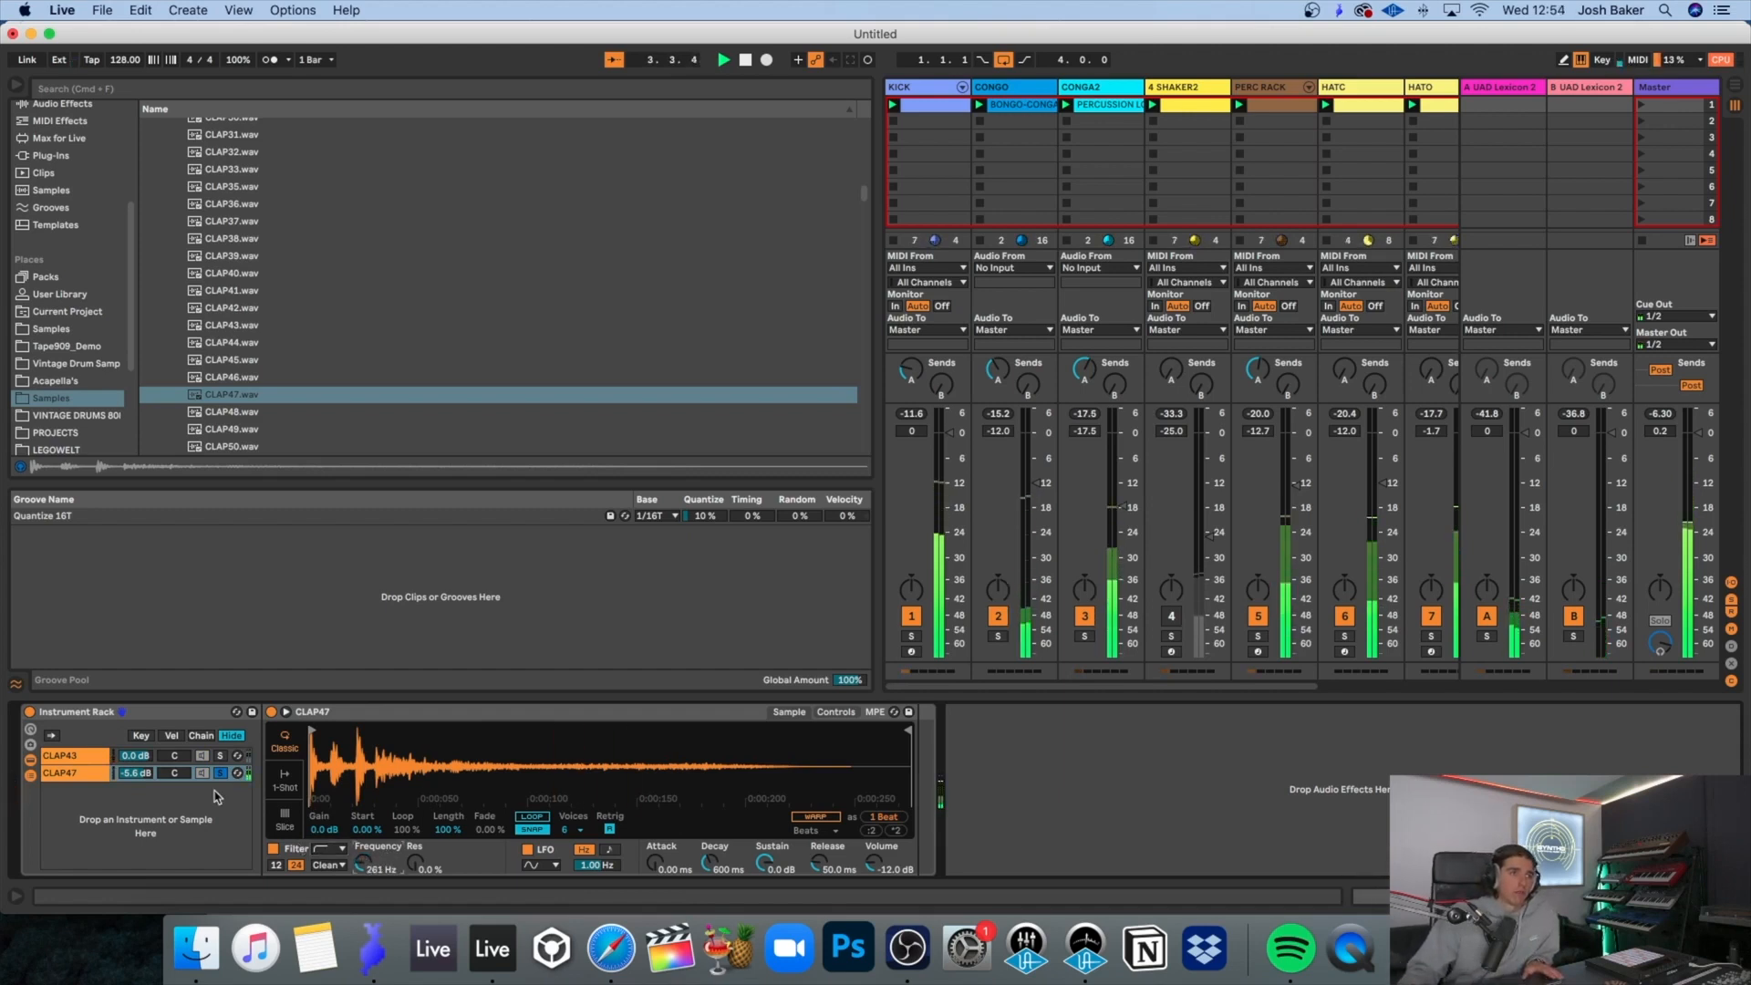
{"action": "left_click_drag", "start_coordinate": [137, 773], "coordinate": [151, 784]}
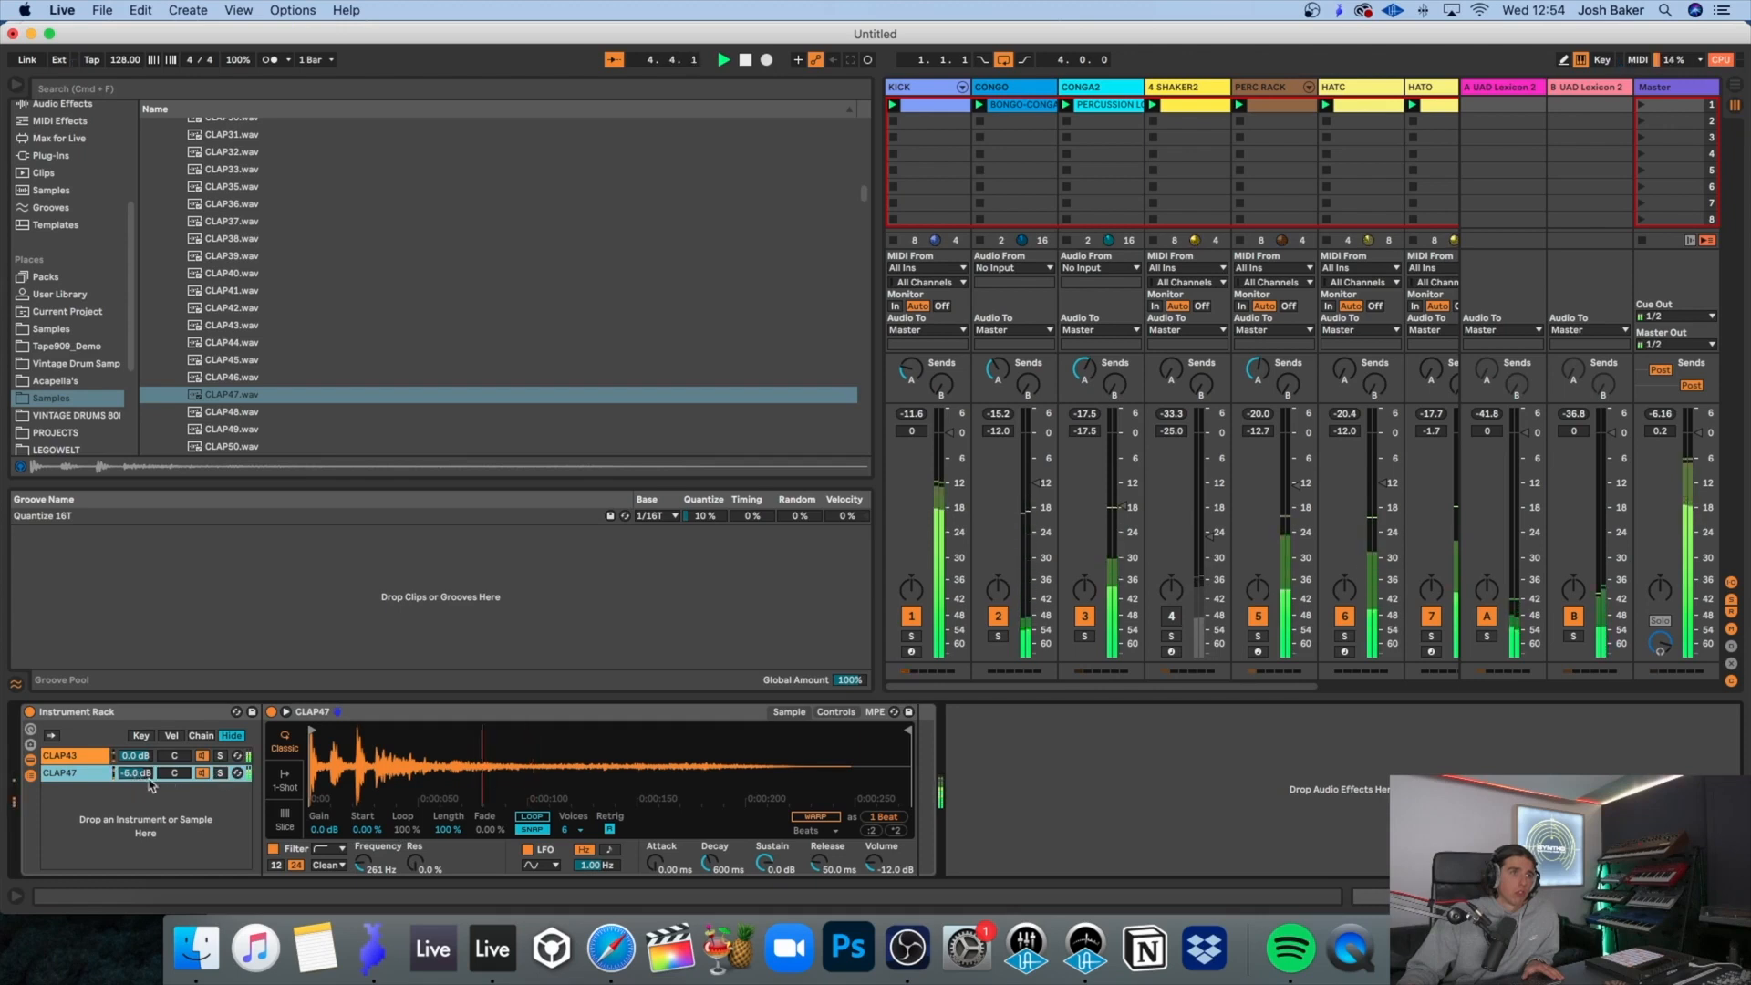
Step: Solo the clap track and its CLAP47 chain, set that sample's filter frequency to 160 Hz, and unsolo the track
{"action": "key", "text": "super+alt+b"}
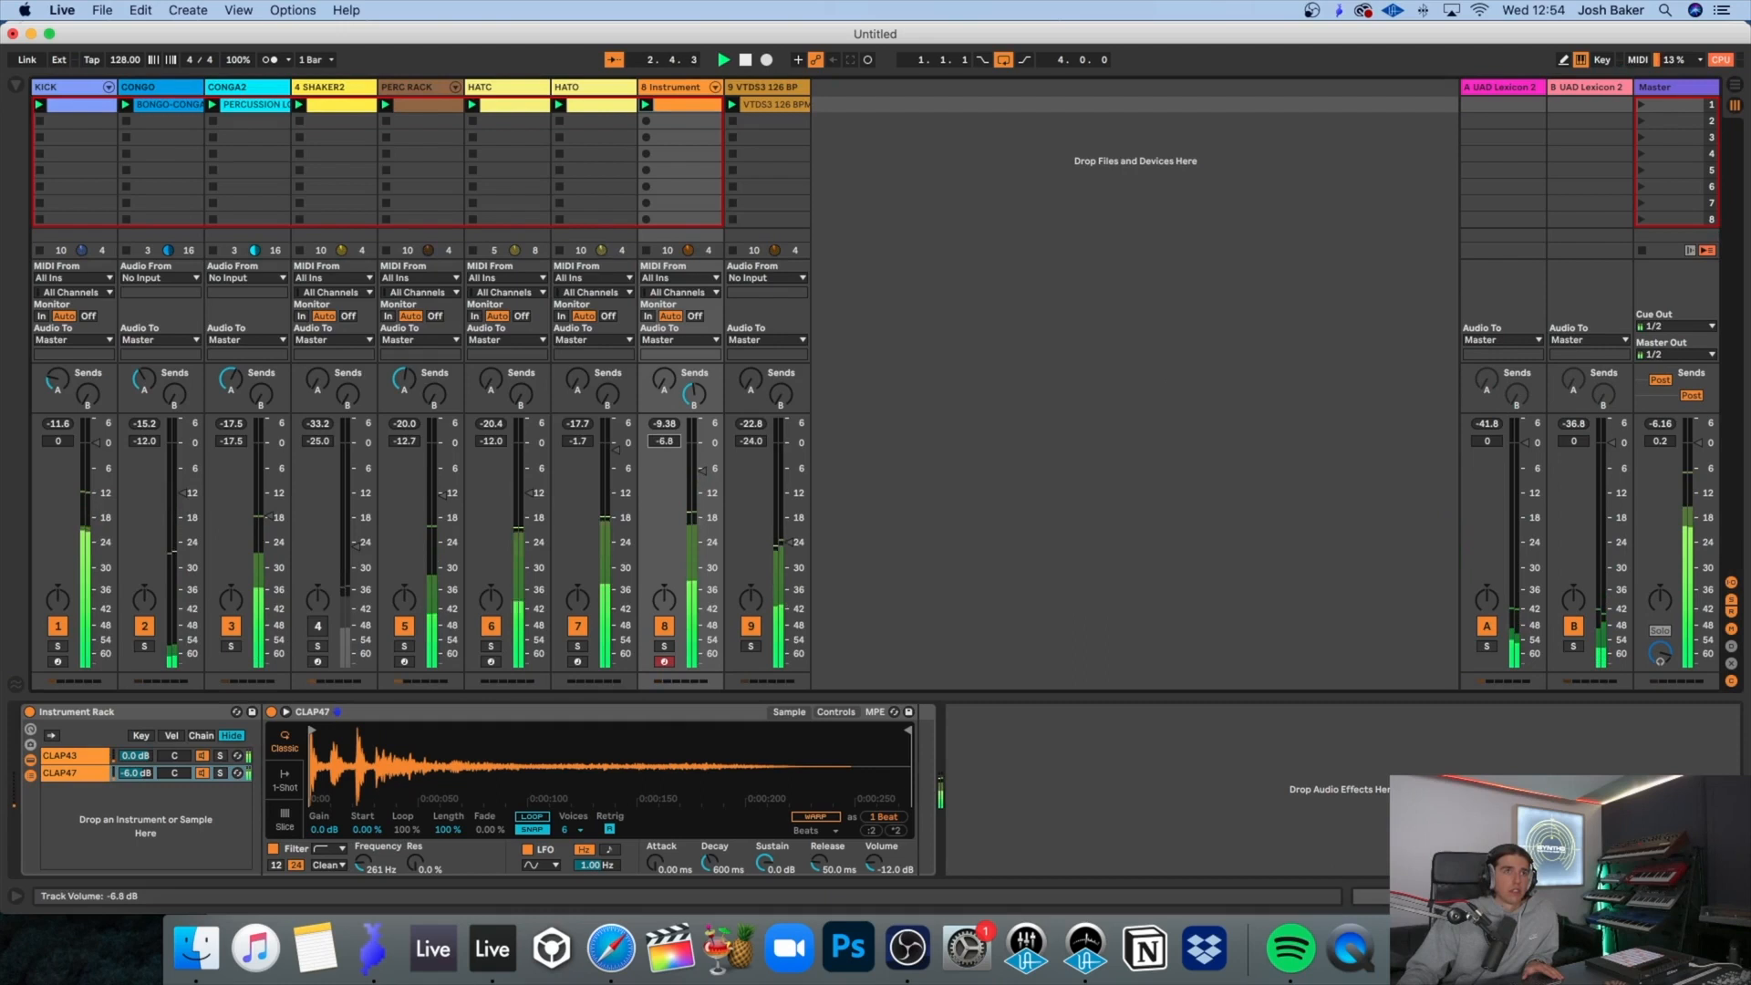
{"action": "left_click", "coordinate": [665, 646]}
{"action": "left_click", "coordinate": [202, 774]}
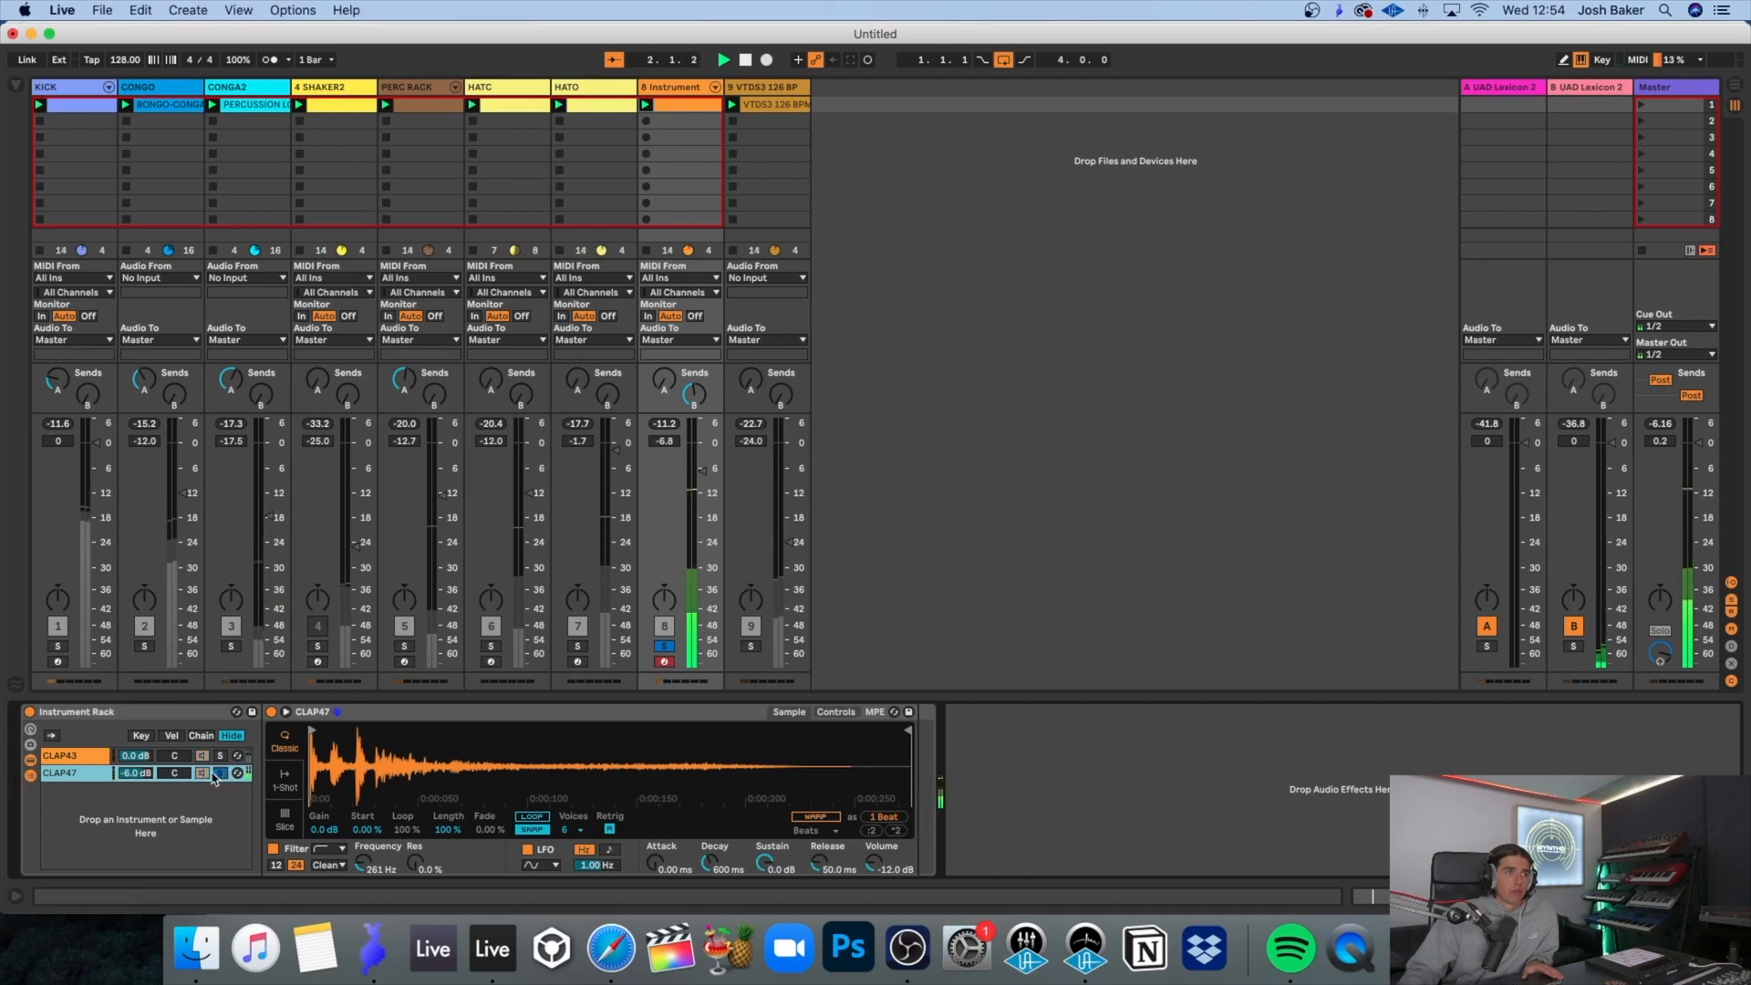
{"action": "left_click", "coordinate": [219, 774]}
{"action": "left_click", "coordinate": [665, 646]}
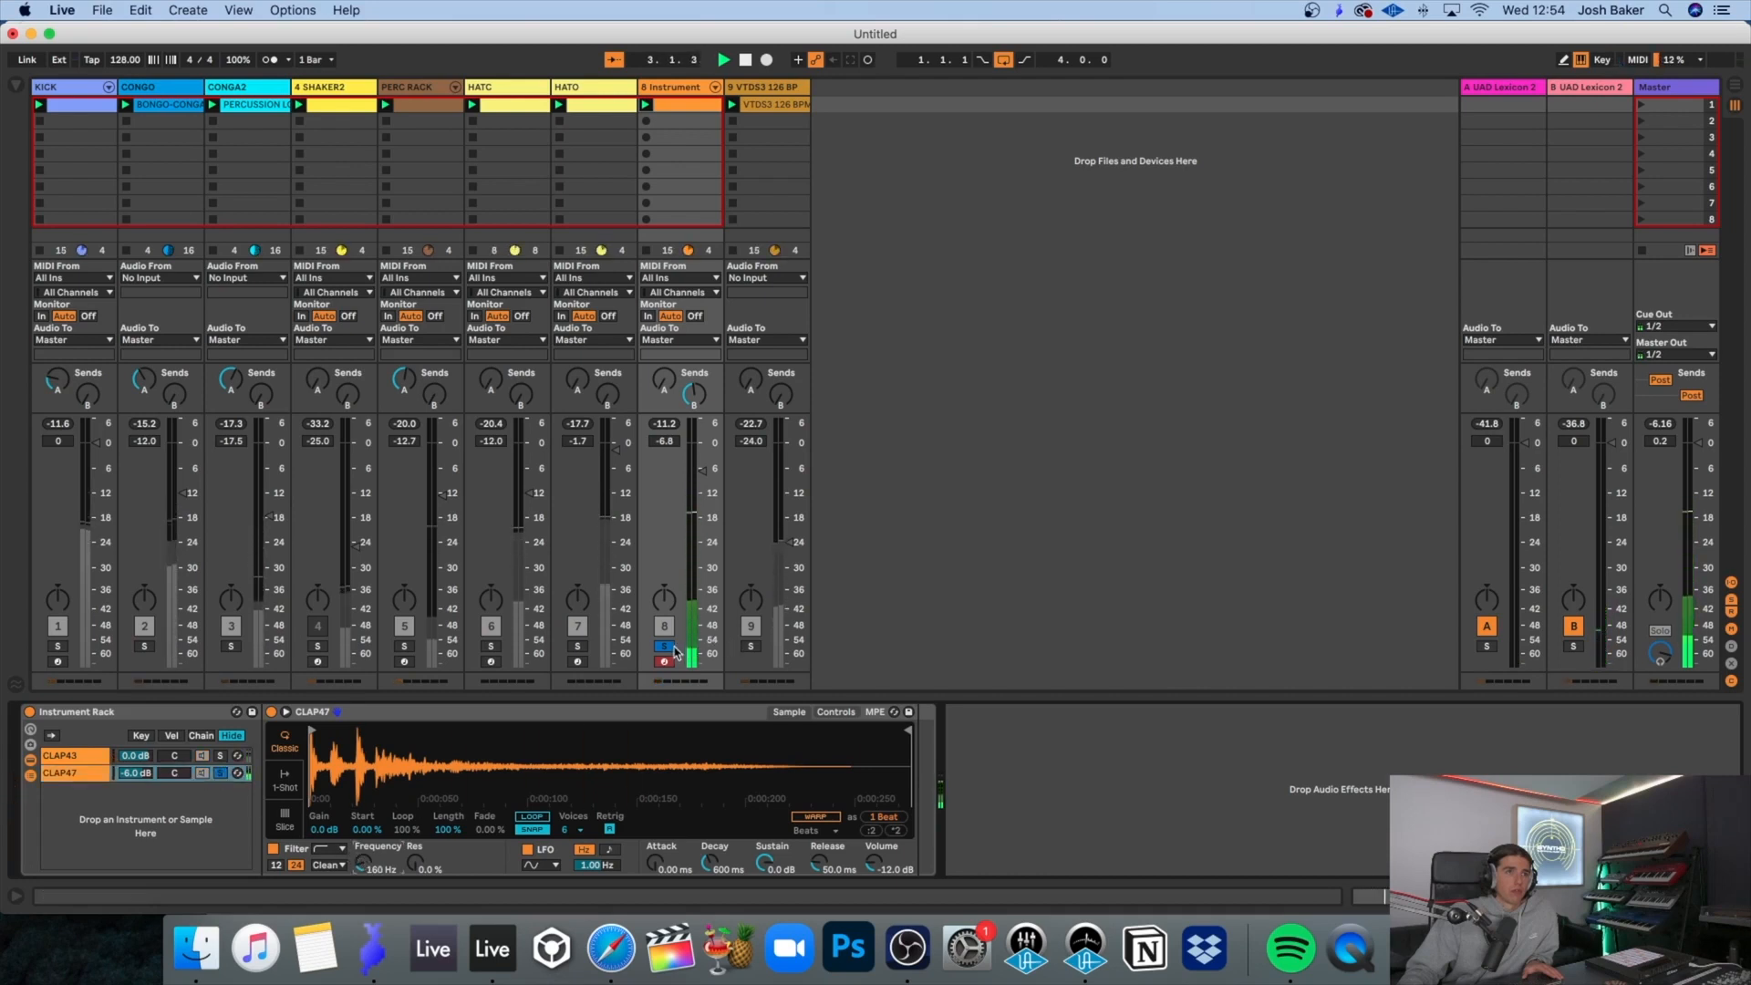
Step: Unsolo the CLAP47 chain, set the clap track's volume to -5.9 dB, and stop playback
{"action": "left_click_drag", "start_coordinate": [701, 469], "coordinate": [701, 464]}
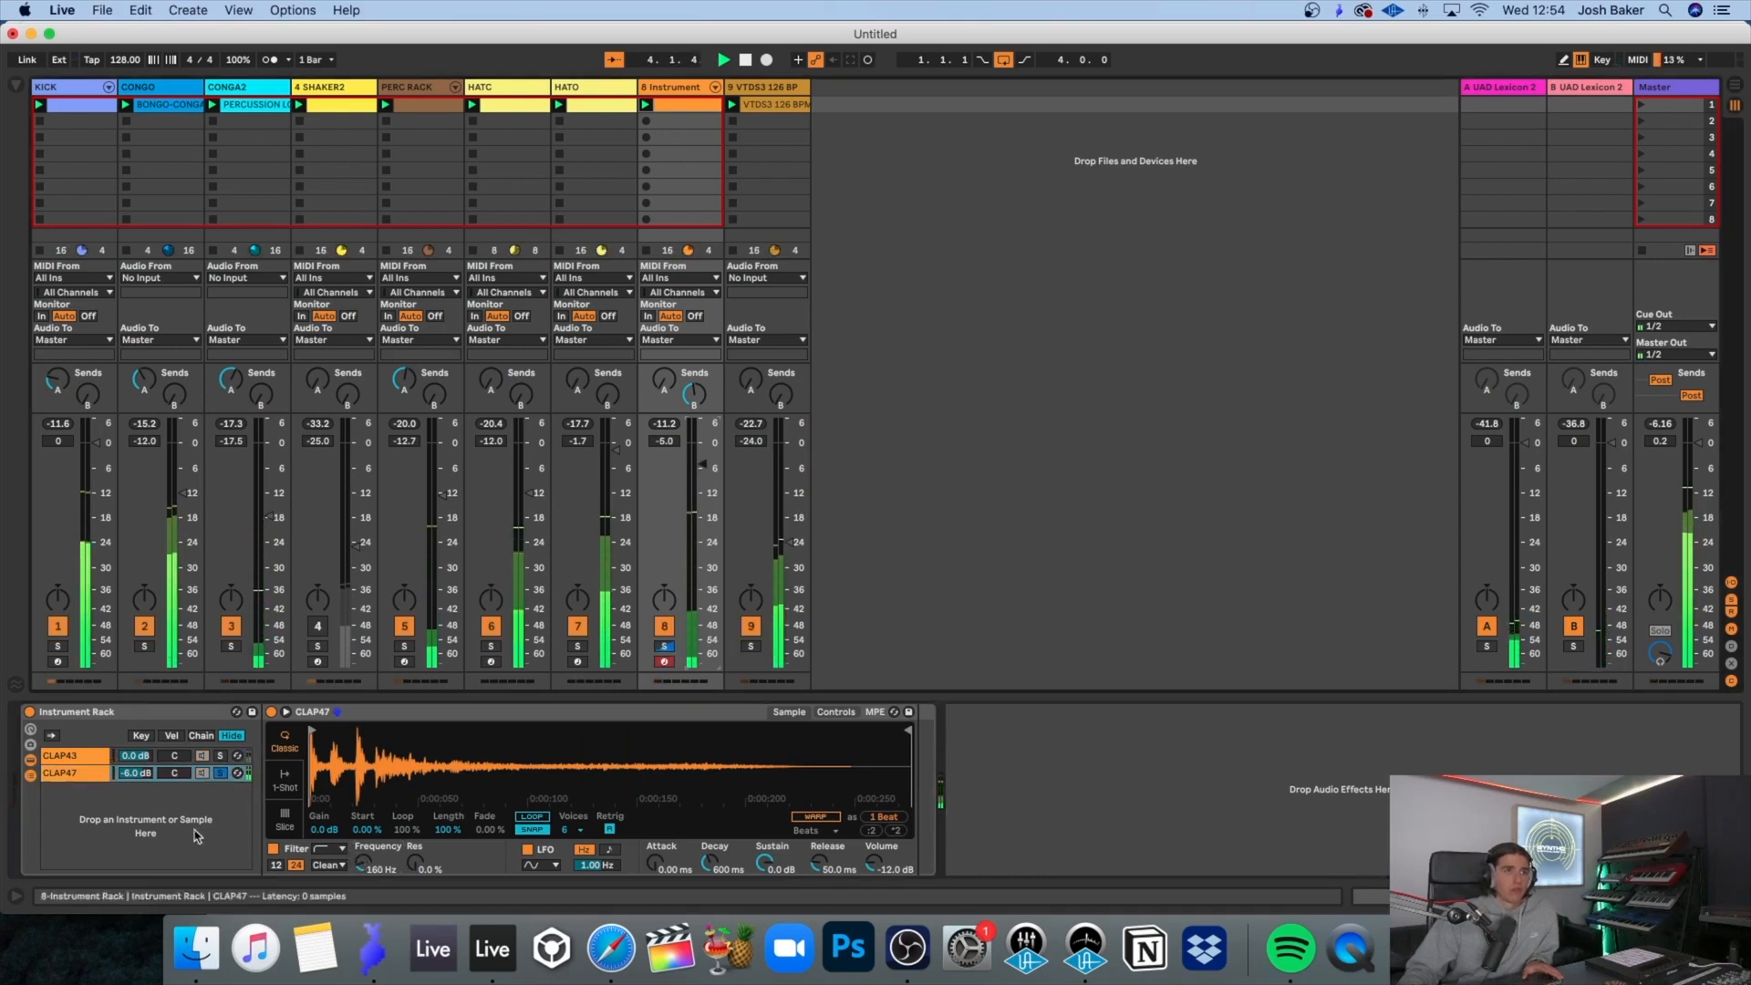
{"action": "left_click", "coordinate": [219, 774]}
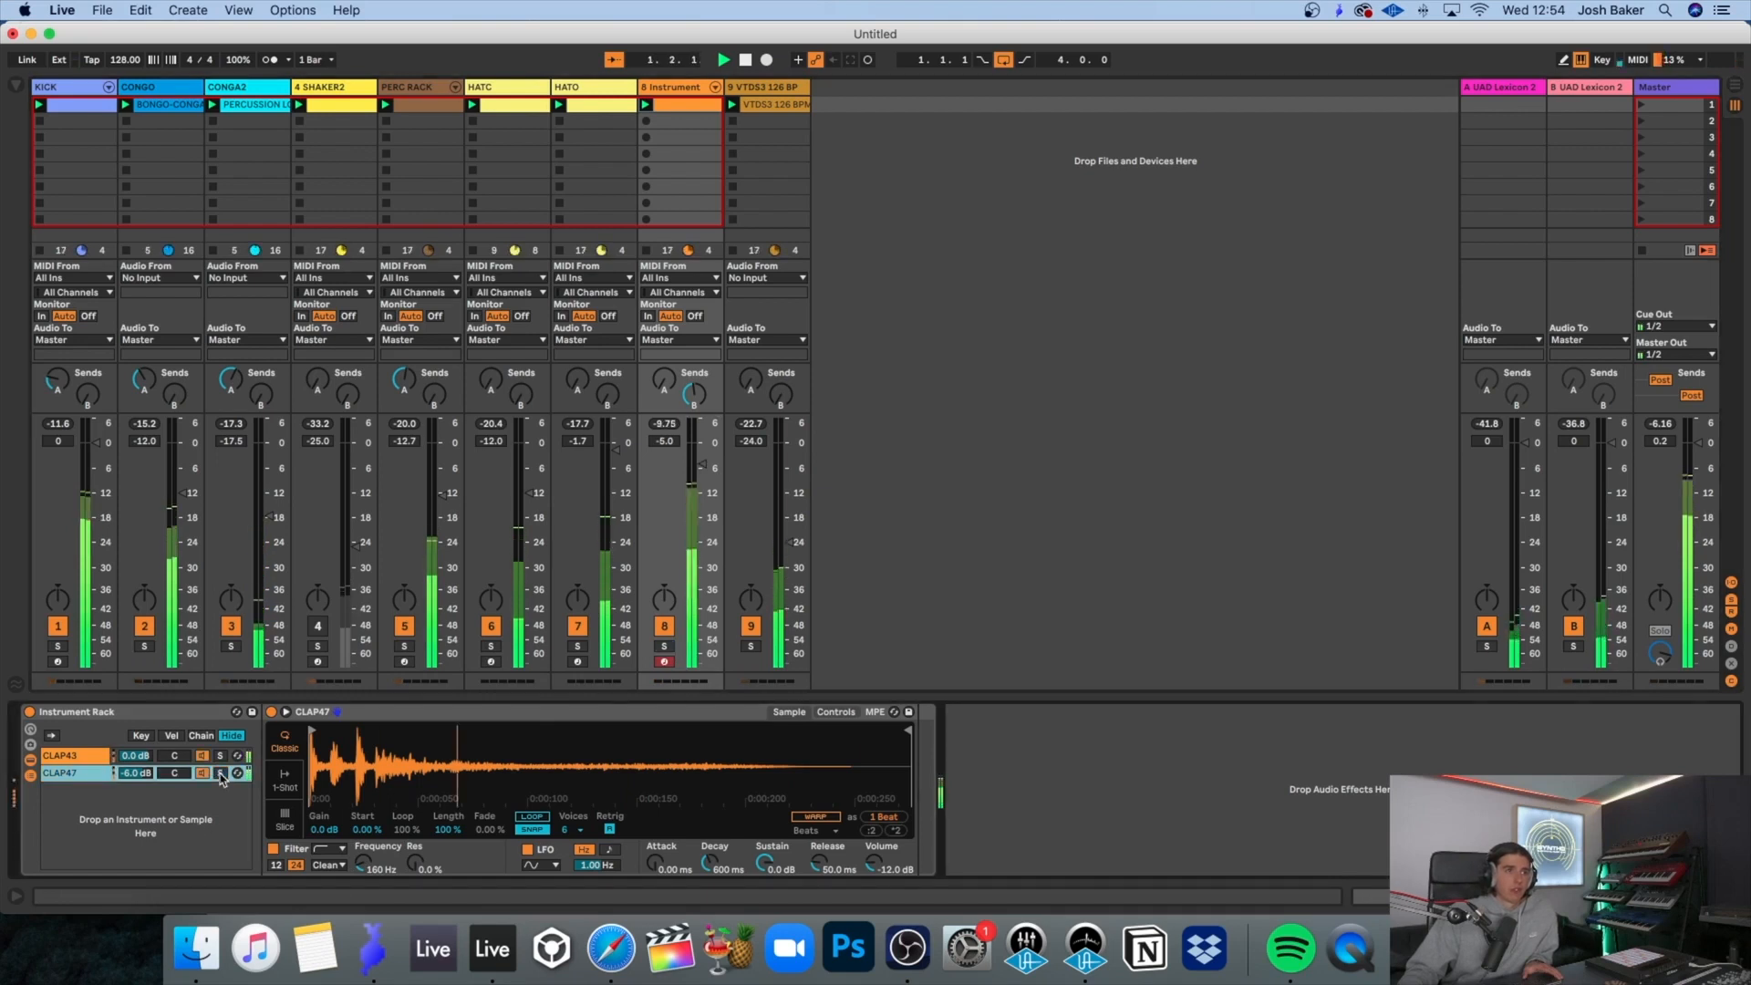
{"action": "left_click", "coordinate": [667, 438]}
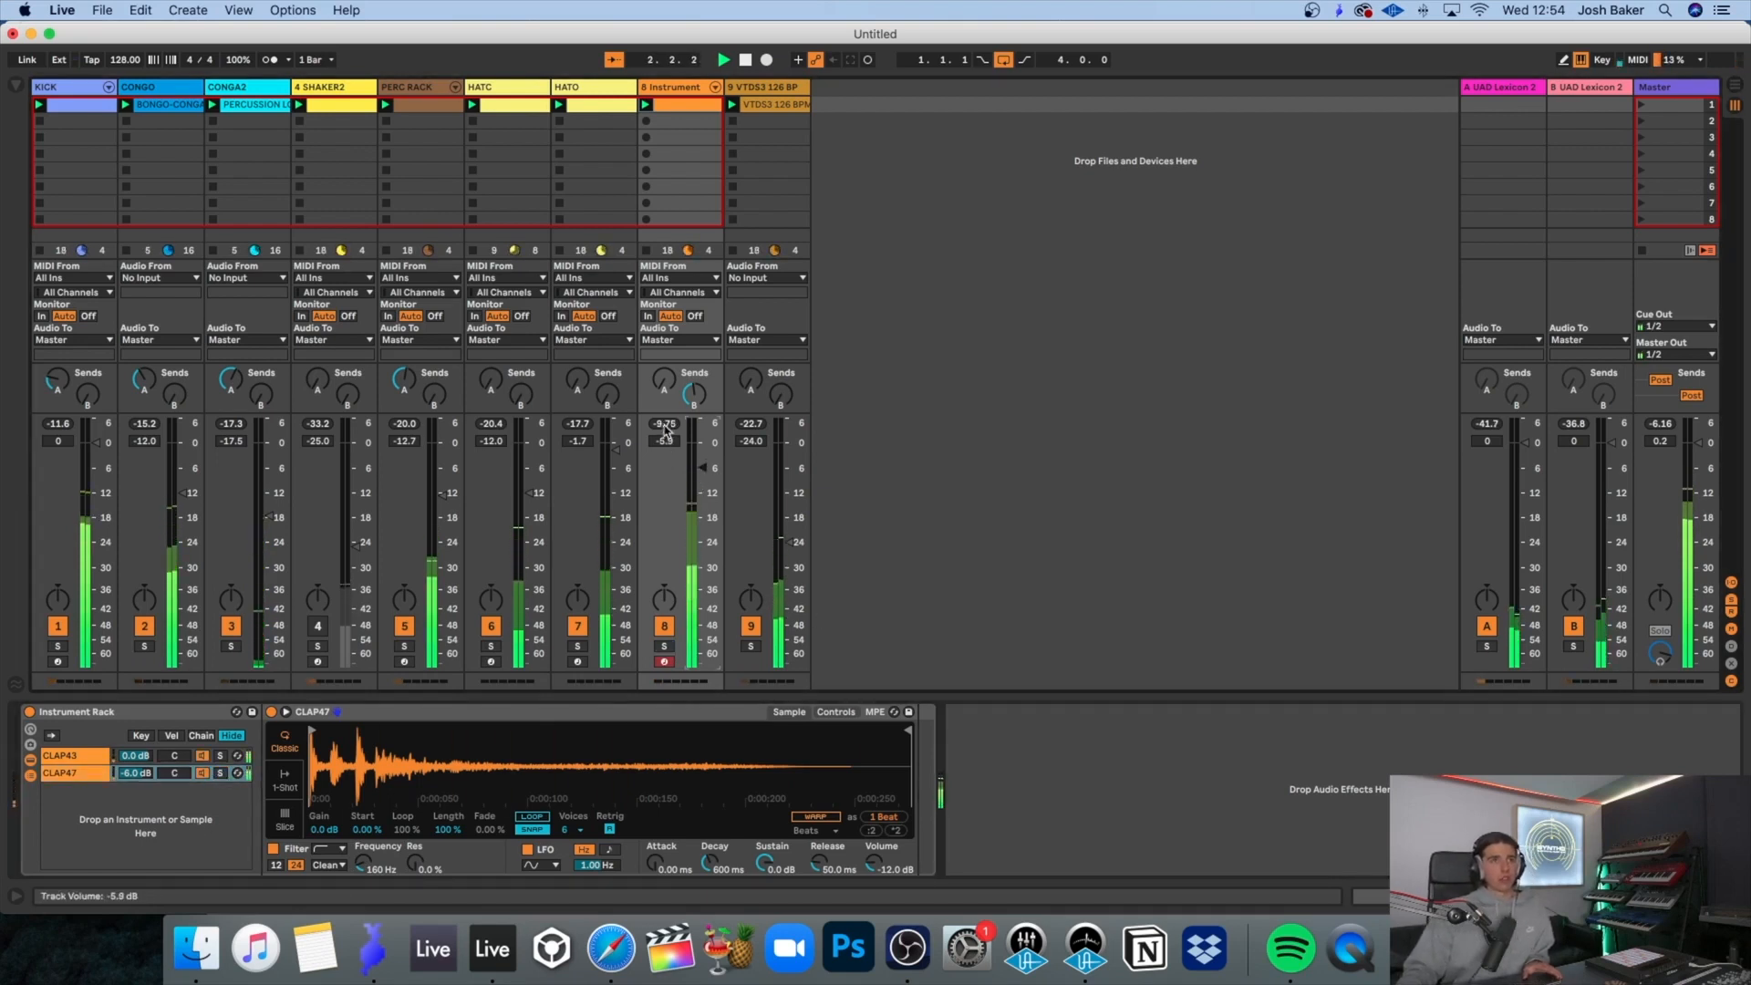
{"action": "key", "text": "space"}
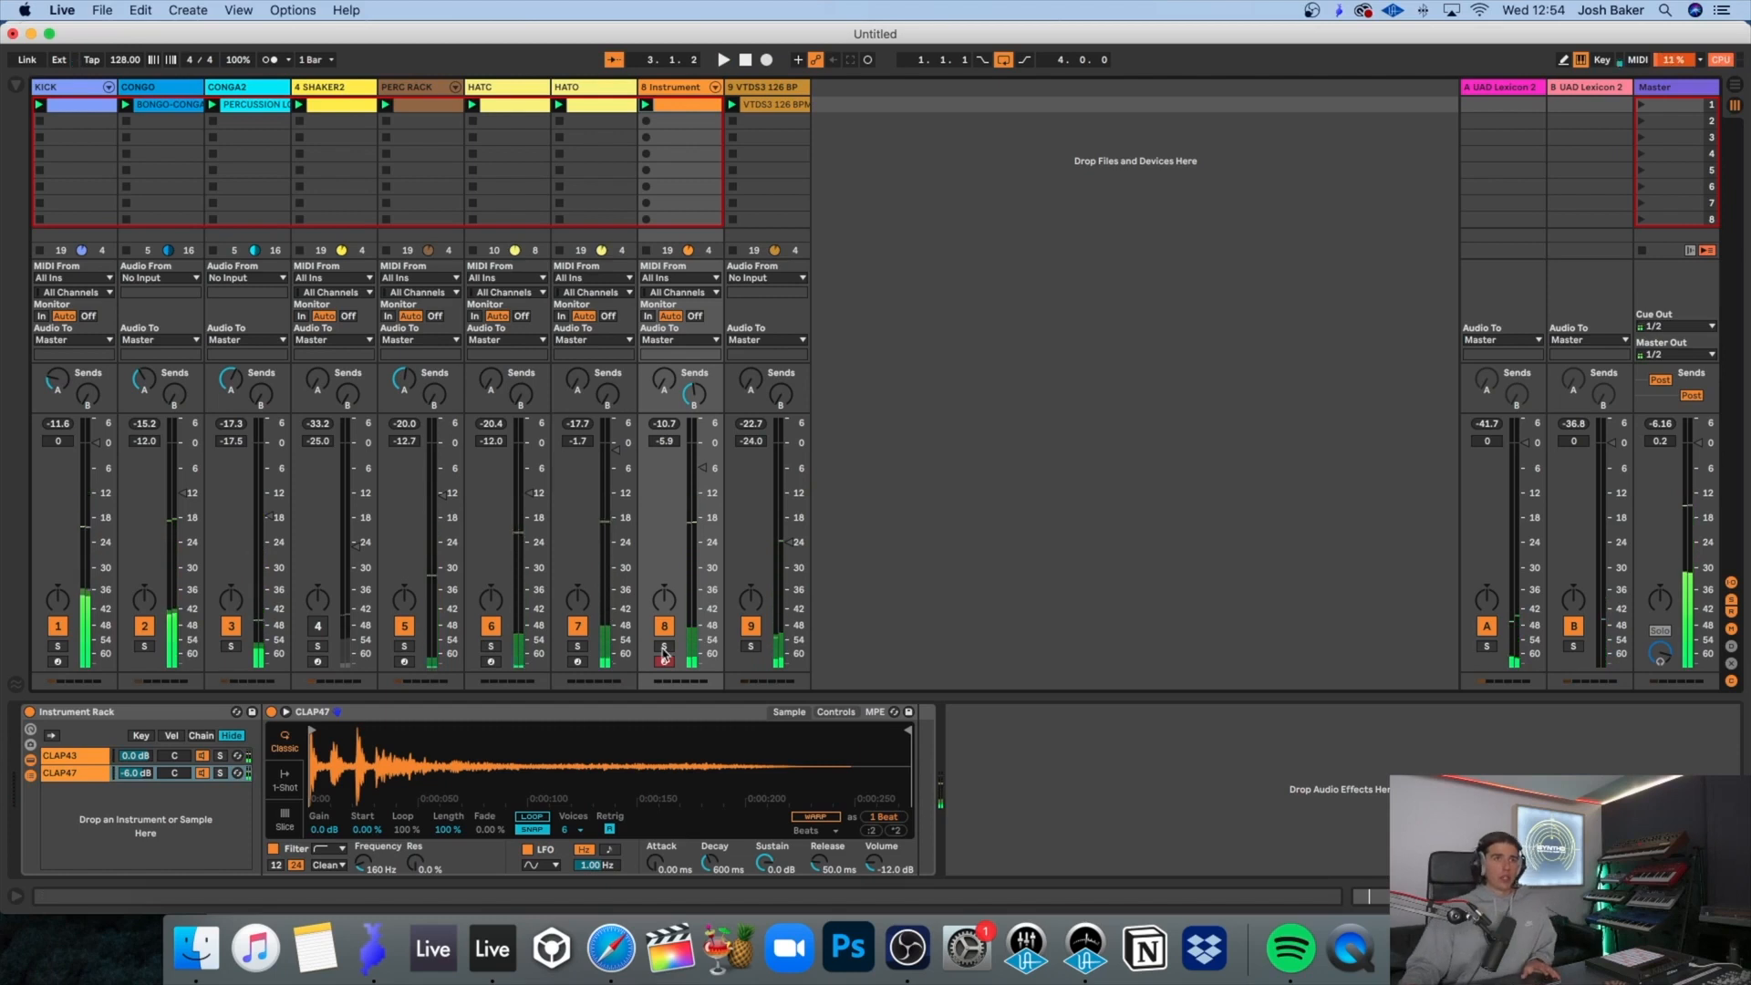
Step: Show the track delay settings and set the clap track's delay to 3.00 ms while playing the groove
{"action": "left_click", "coordinate": [664, 647]}
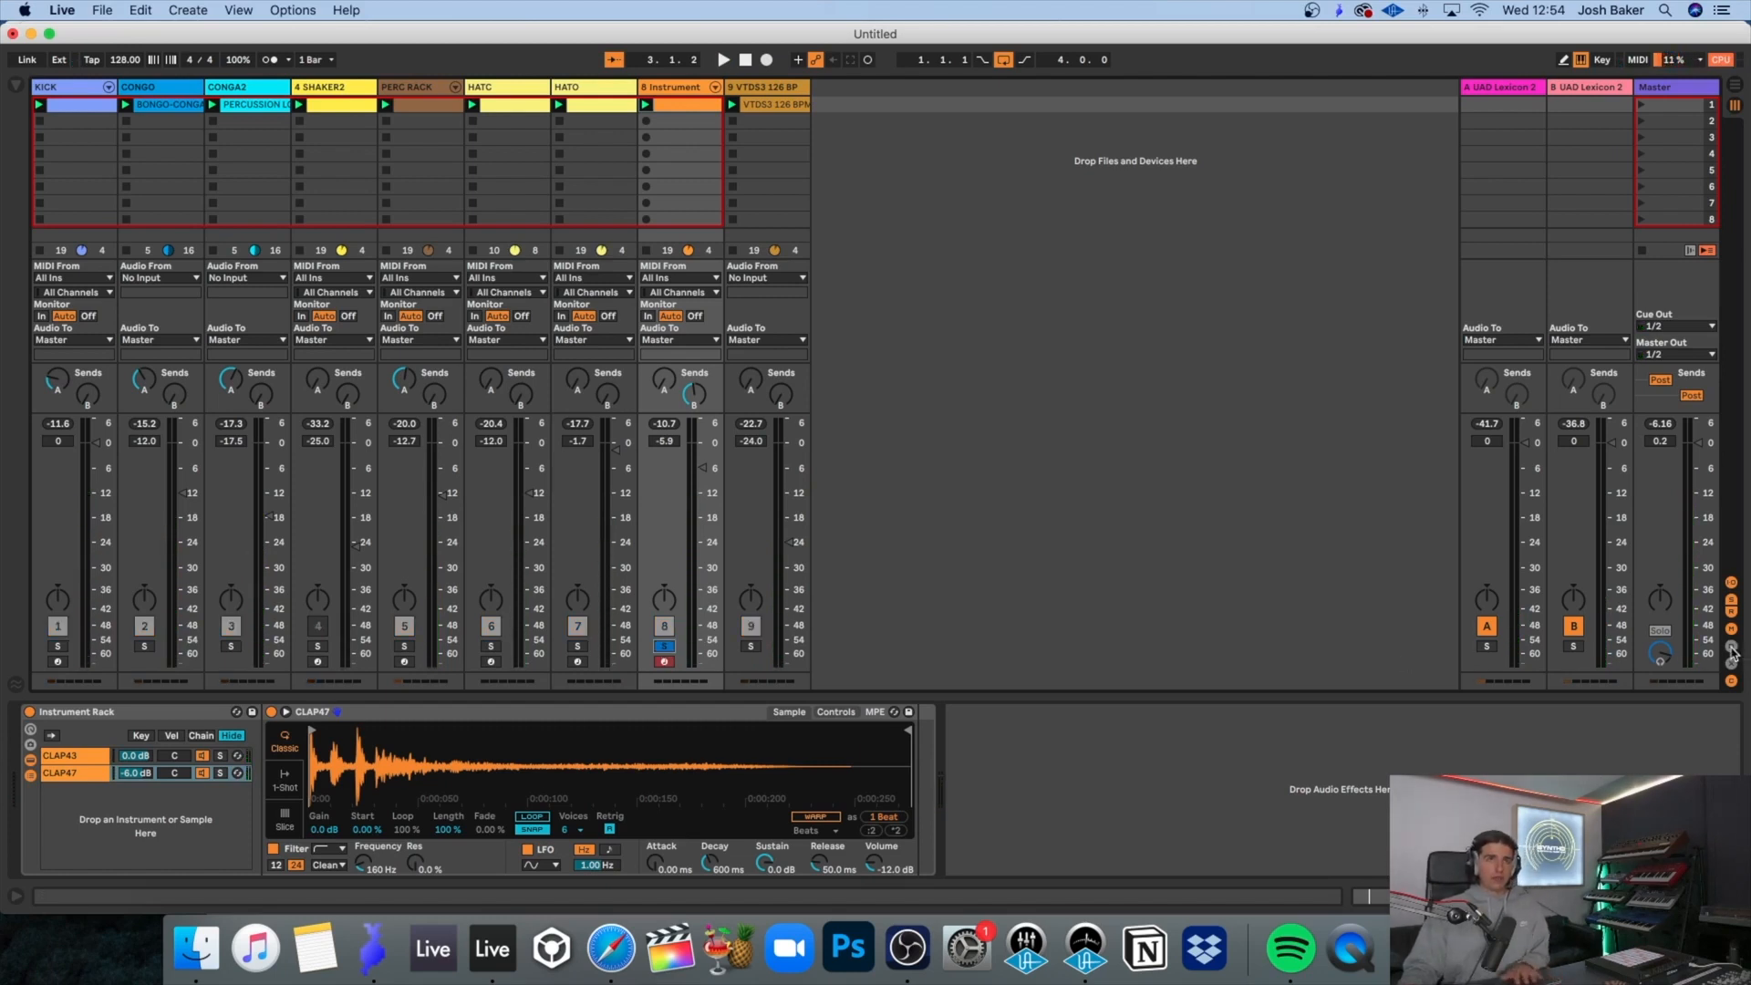
{"action": "left_click", "coordinate": [1733, 652]}
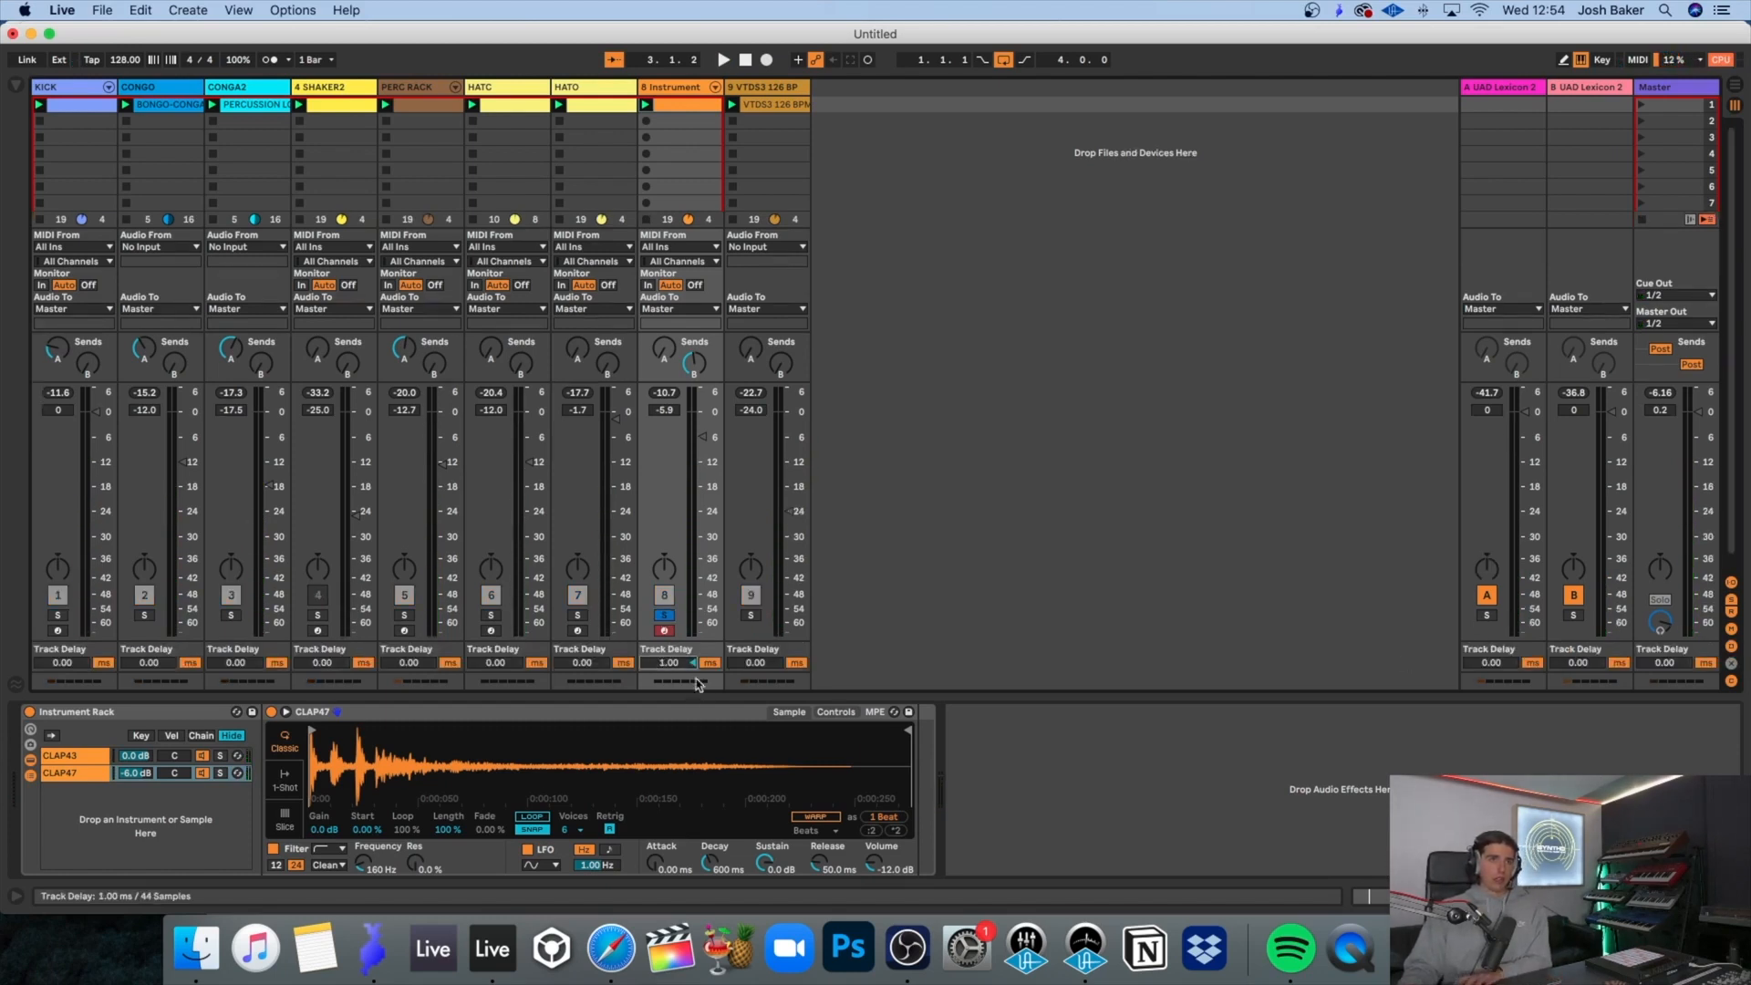
{"action": "left_click", "coordinate": [668, 621]}
{"action": "key", "text": "space"}
{"action": "key", "text": "Up"}
Step: Lower the clap track to -8.5 dB, PERC RACK to -14.7 dB and the VTDS3 shaker to -29.0 dB, leaving that shaker muted
{"action": "left_click_drag", "start_coordinate": [716, 467], "coordinate": [716, 480]}
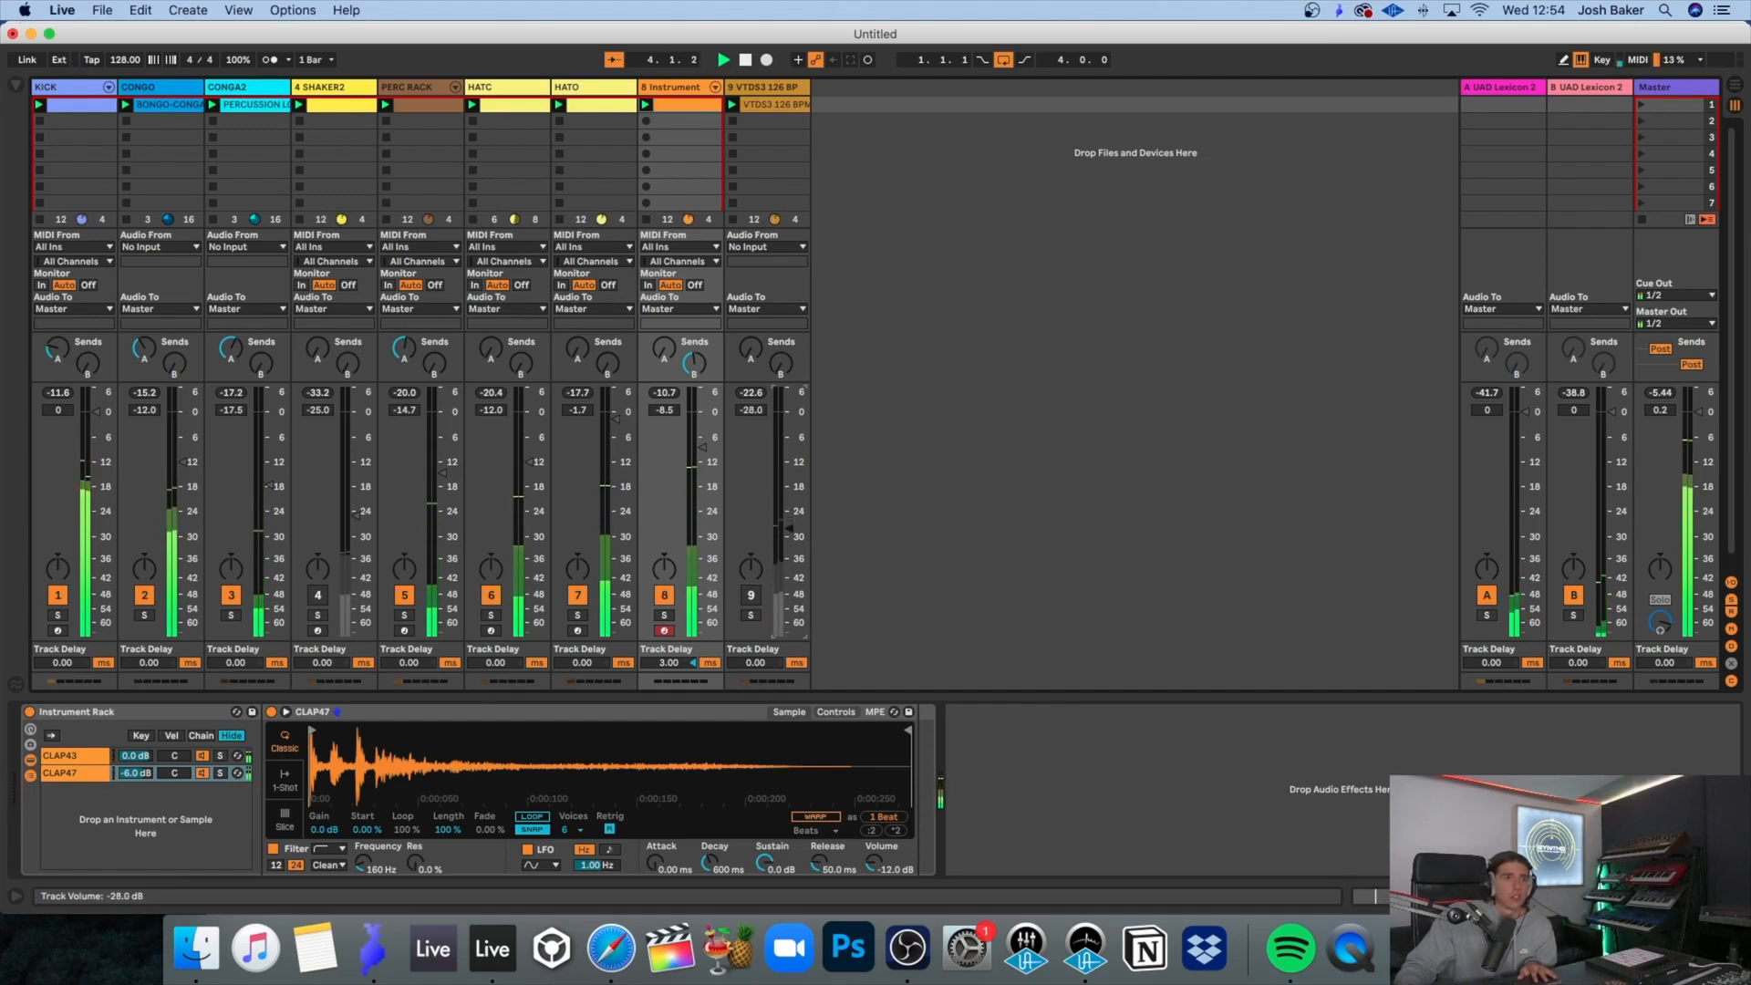
{"action": "left_click", "coordinate": [752, 596]}
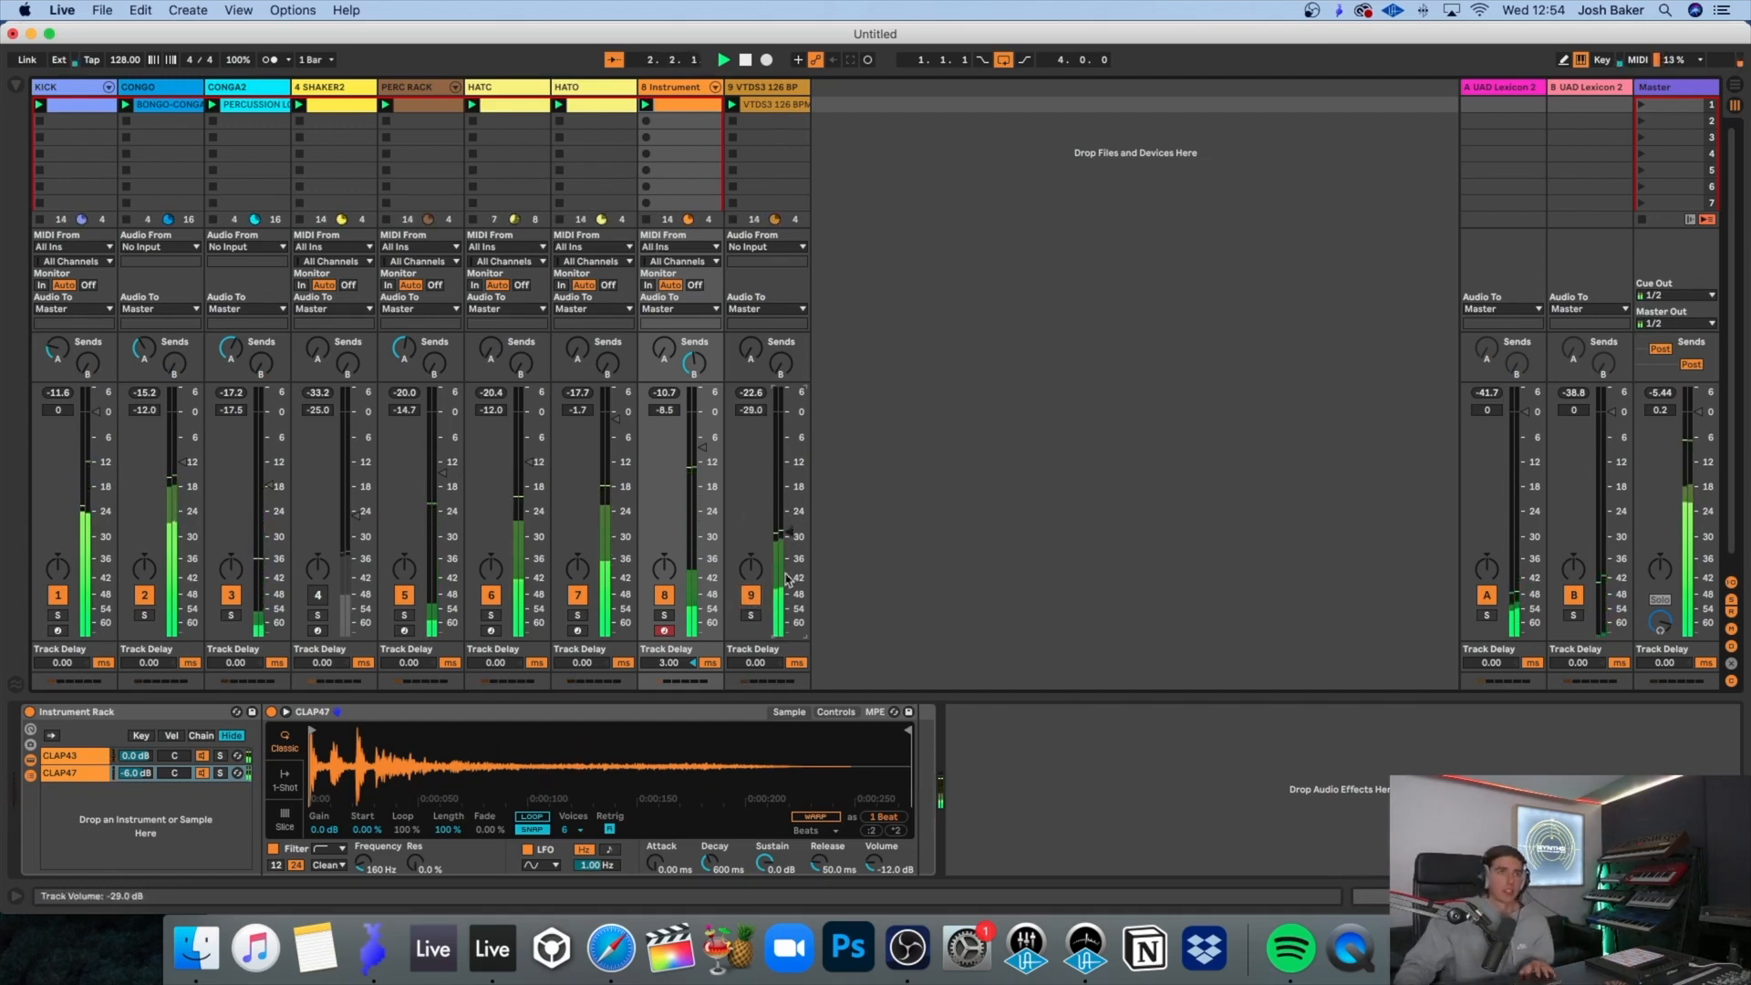
{"action": "left_click", "coordinate": [751, 595]}
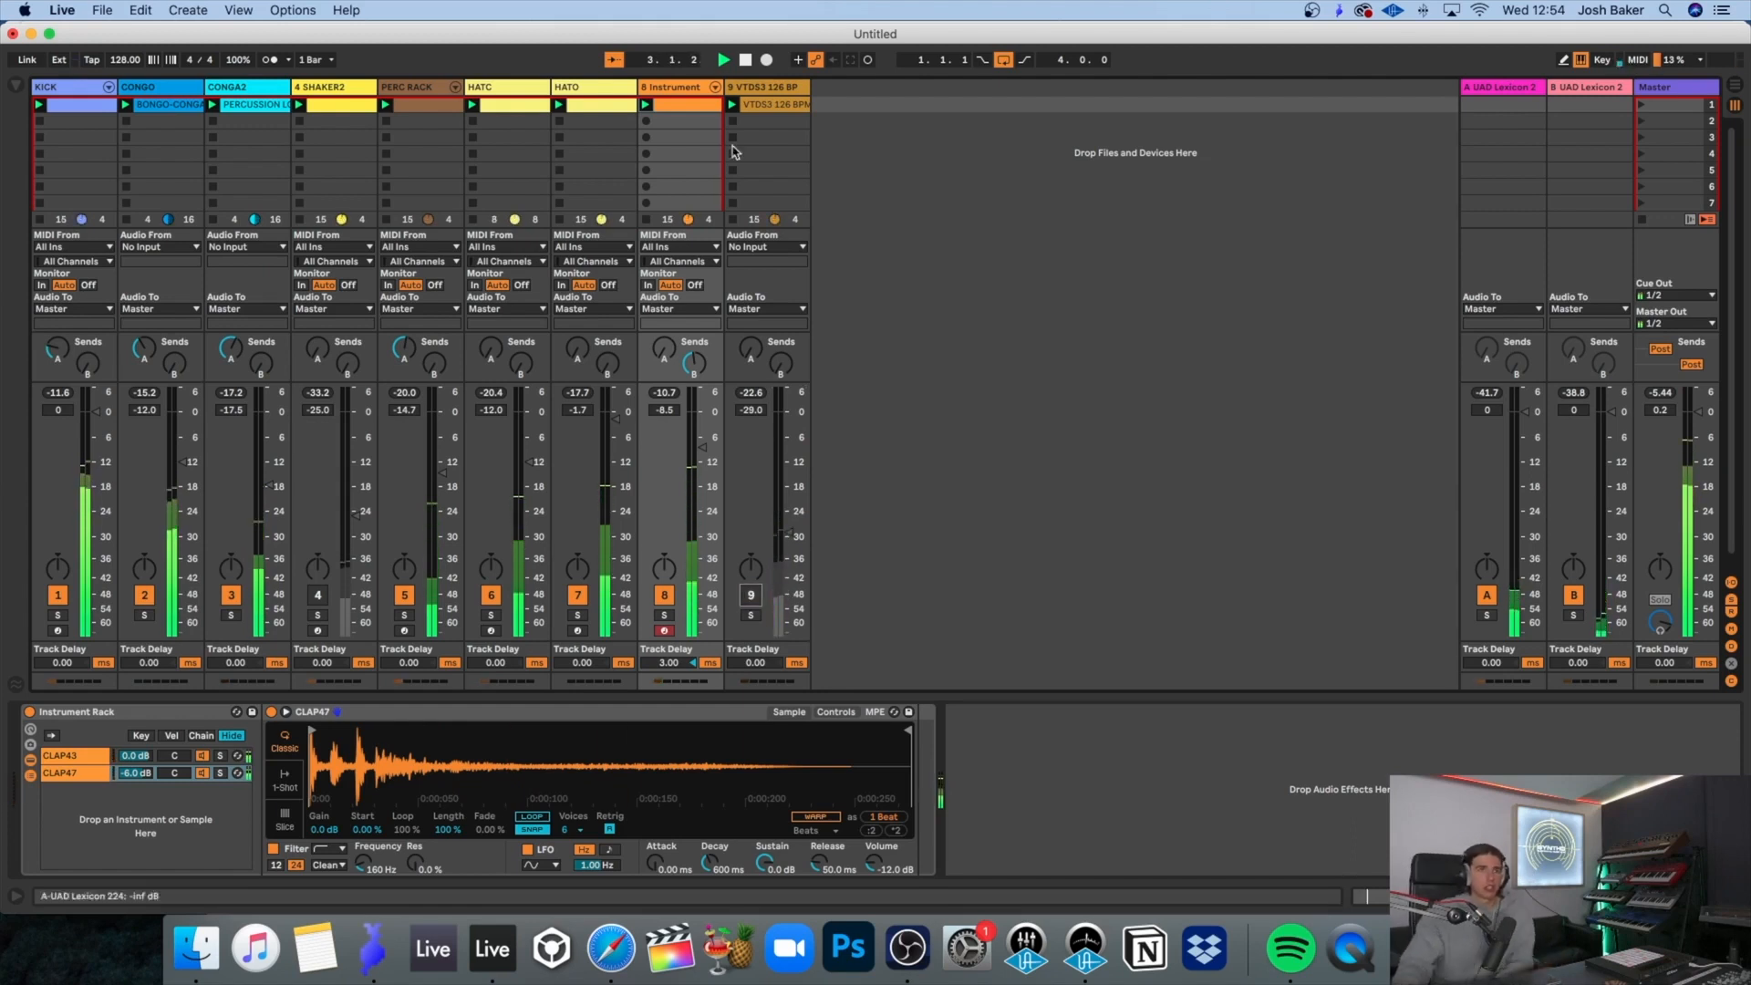
Step: Rename the VTDS3 loop track as SHAKER and postpone the system update notification
{"action": "left_click", "coordinate": [769, 83]}
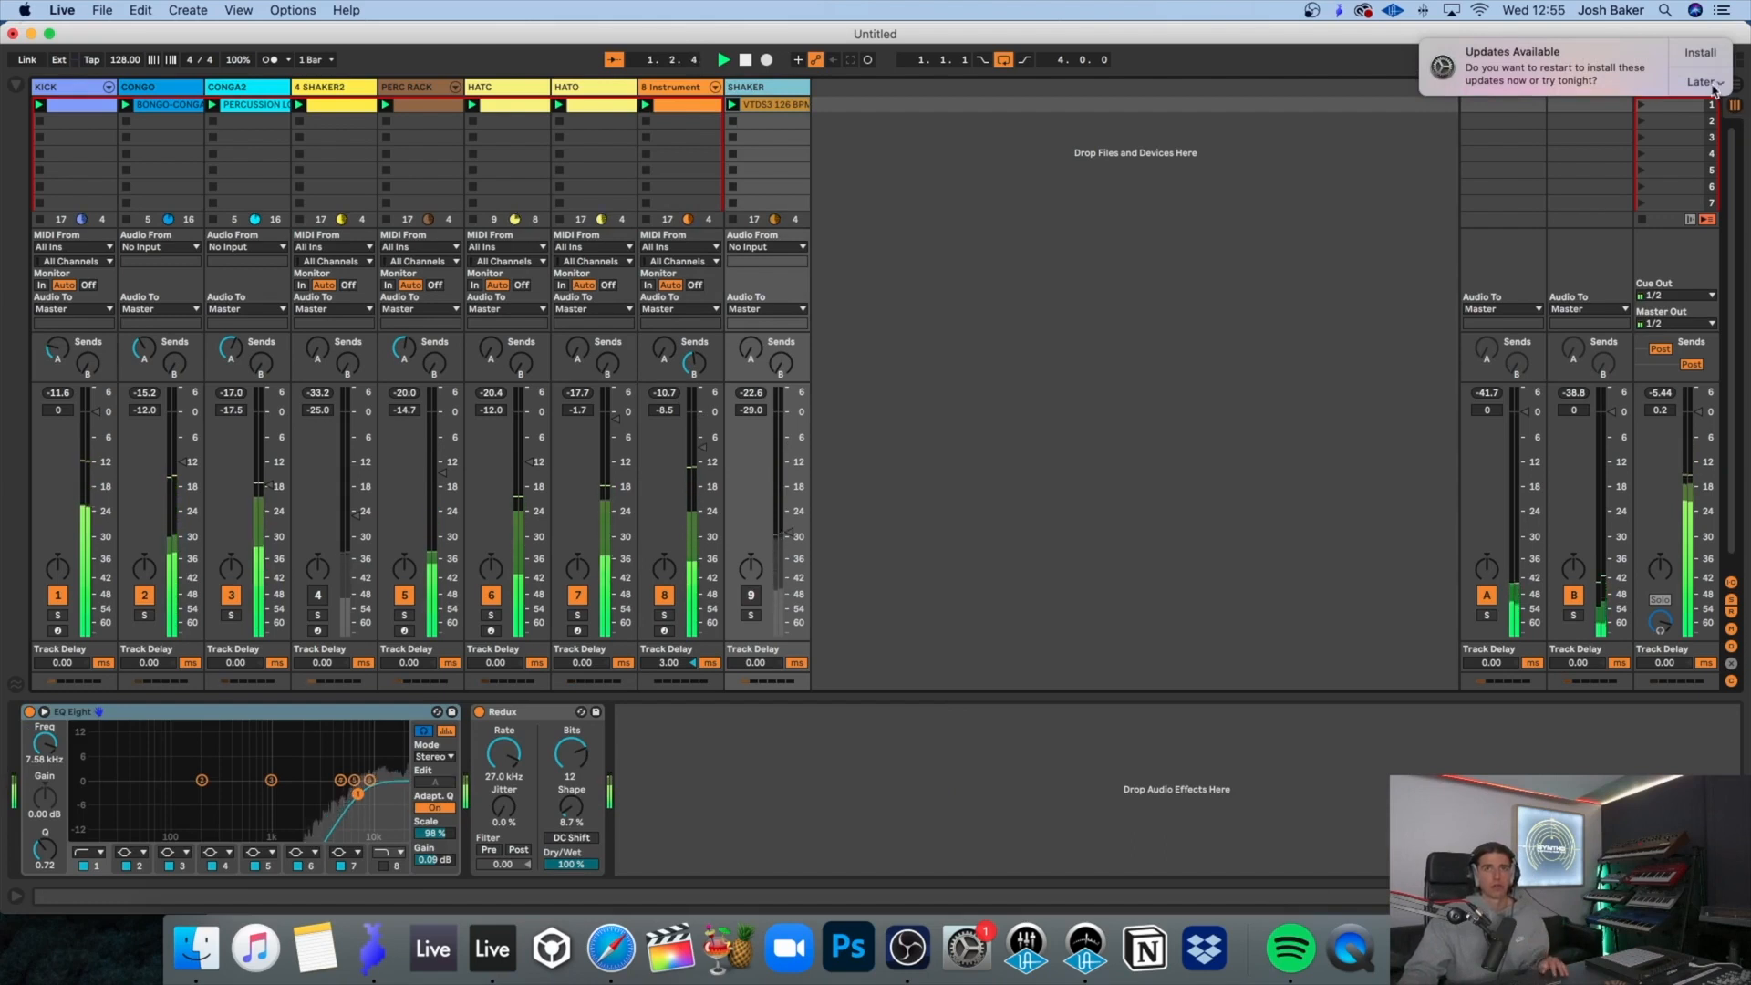
{"action": "left_click", "coordinate": [1712, 82]}
{"action": "left_click", "coordinate": [1659, 164]}
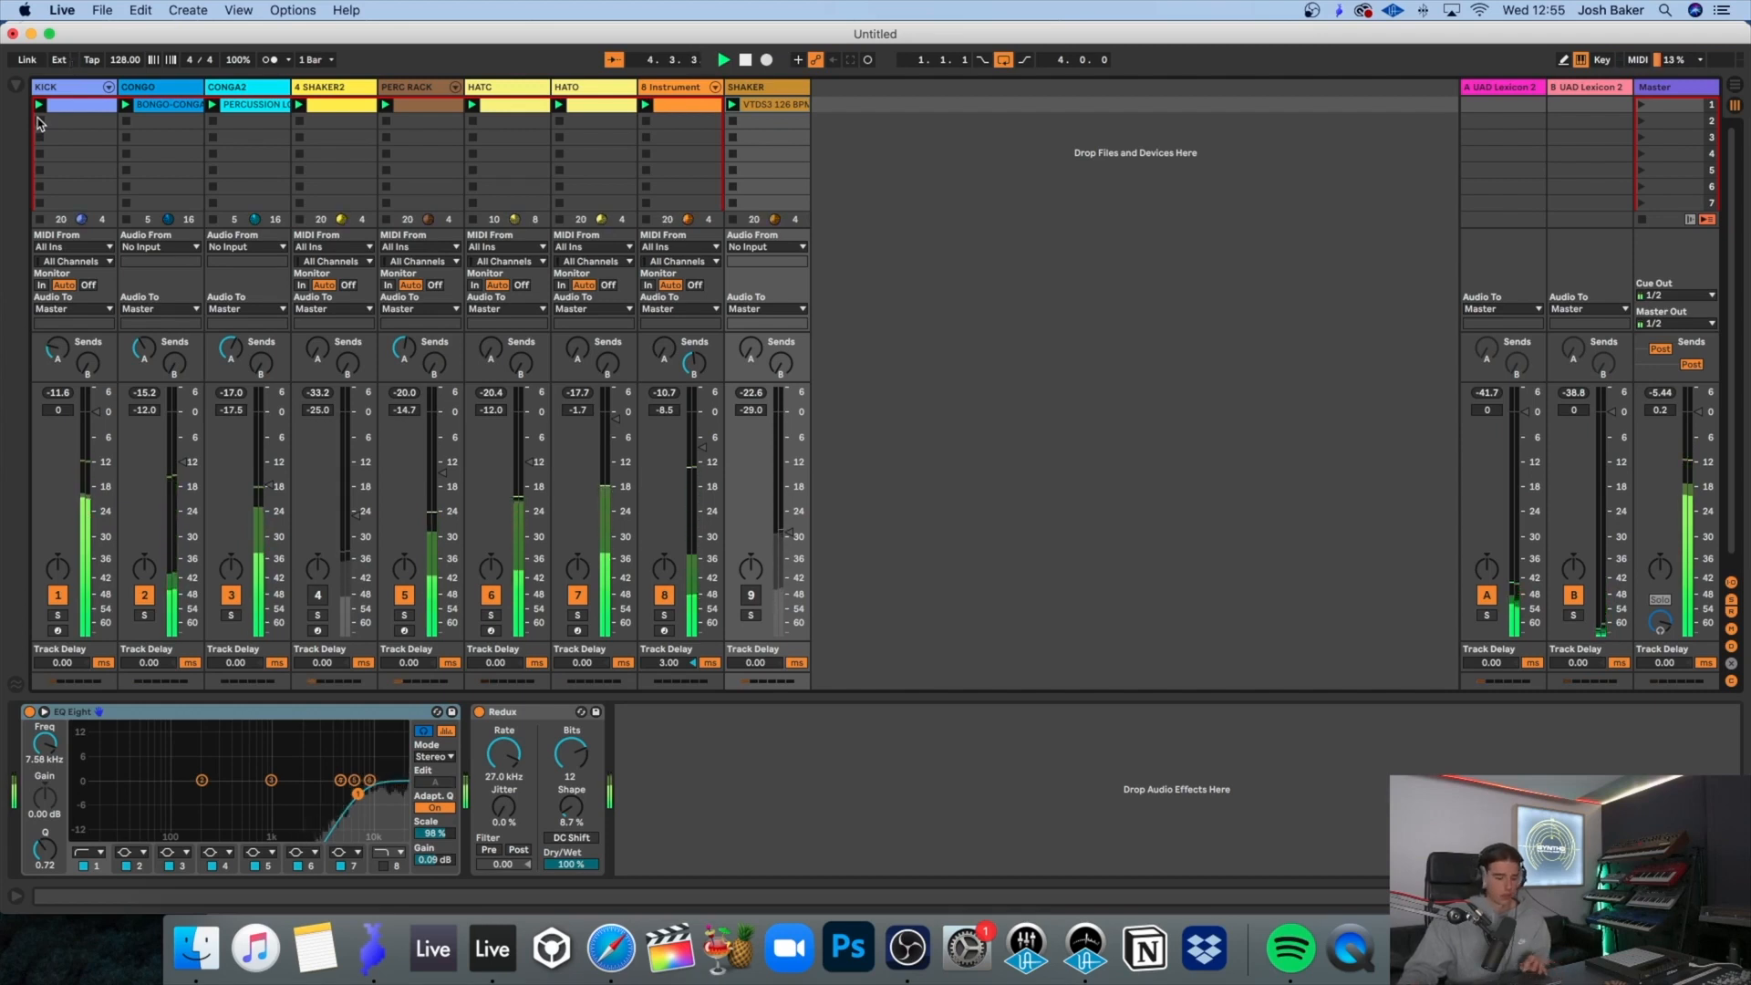
Step: Search the library for "tril" and load the Trilian instrument on a new MIDI track after SHAKER
{"action": "key", "text": "super+f"}
{"action": "type", "text": "tril"}
{"action": "scroll", "coordinate": [1128, 270], "scroll_direction": "right", "scroll_amount": 5}
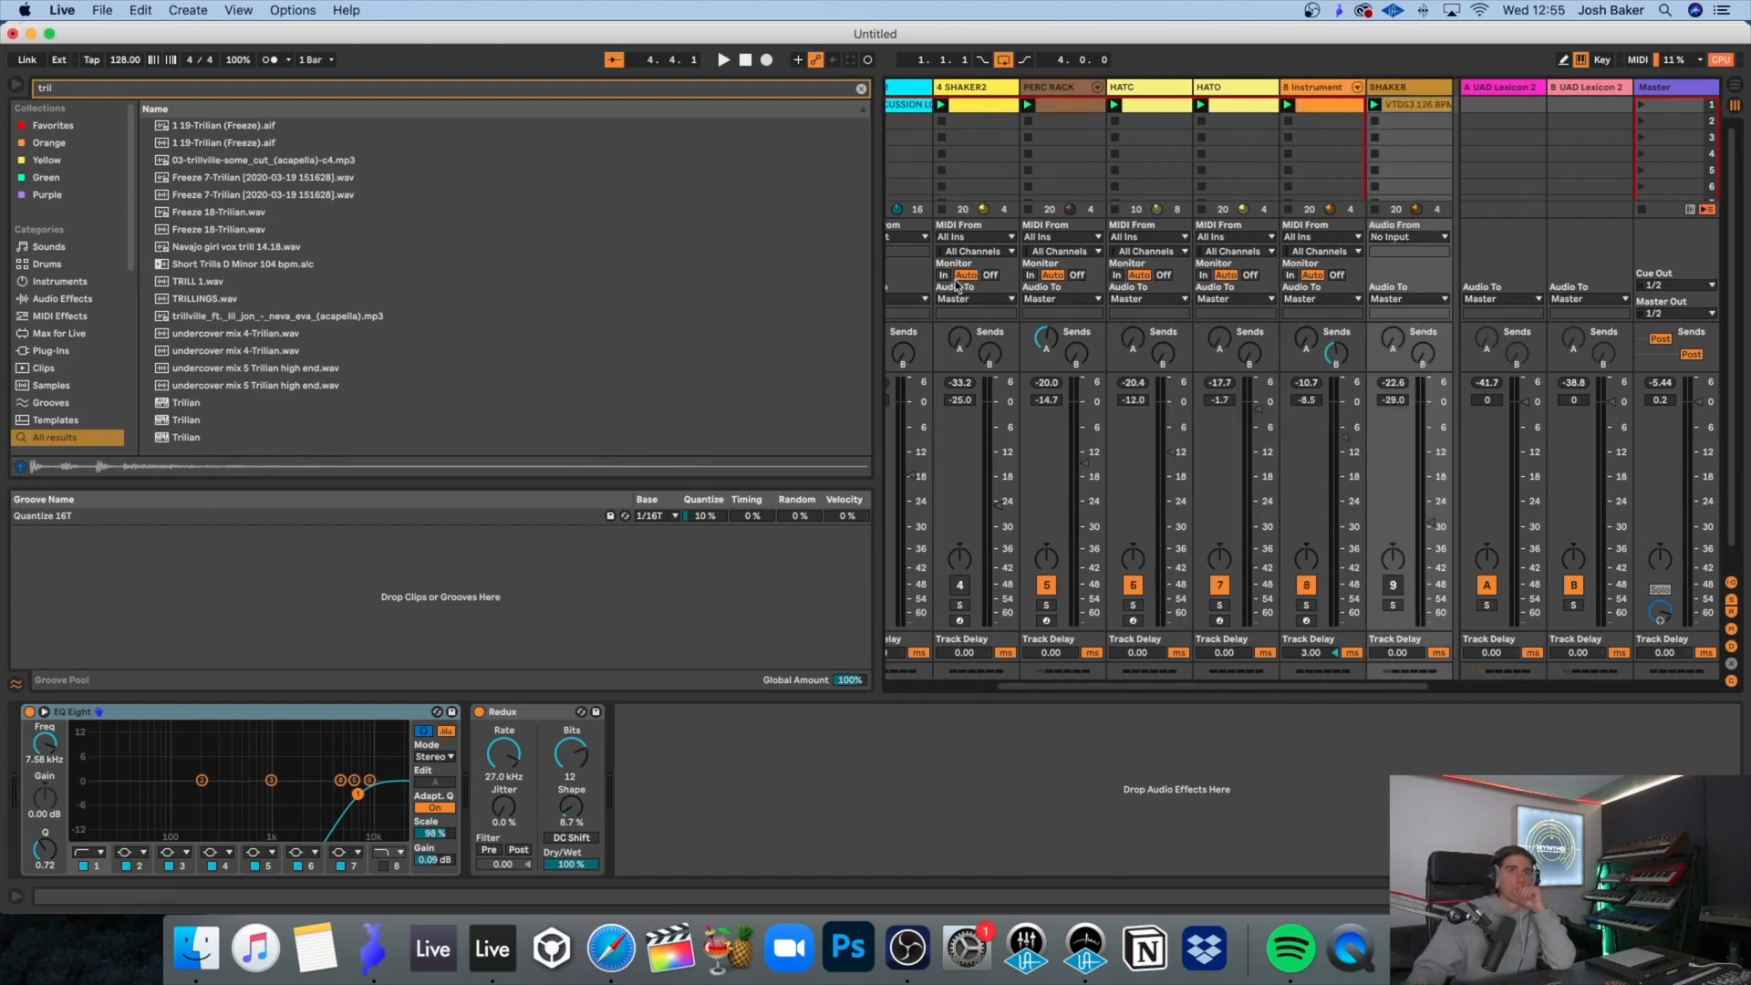
{"action": "left_click_drag", "start_coordinate": [187, 438], "coordinate": [1444, 91]}
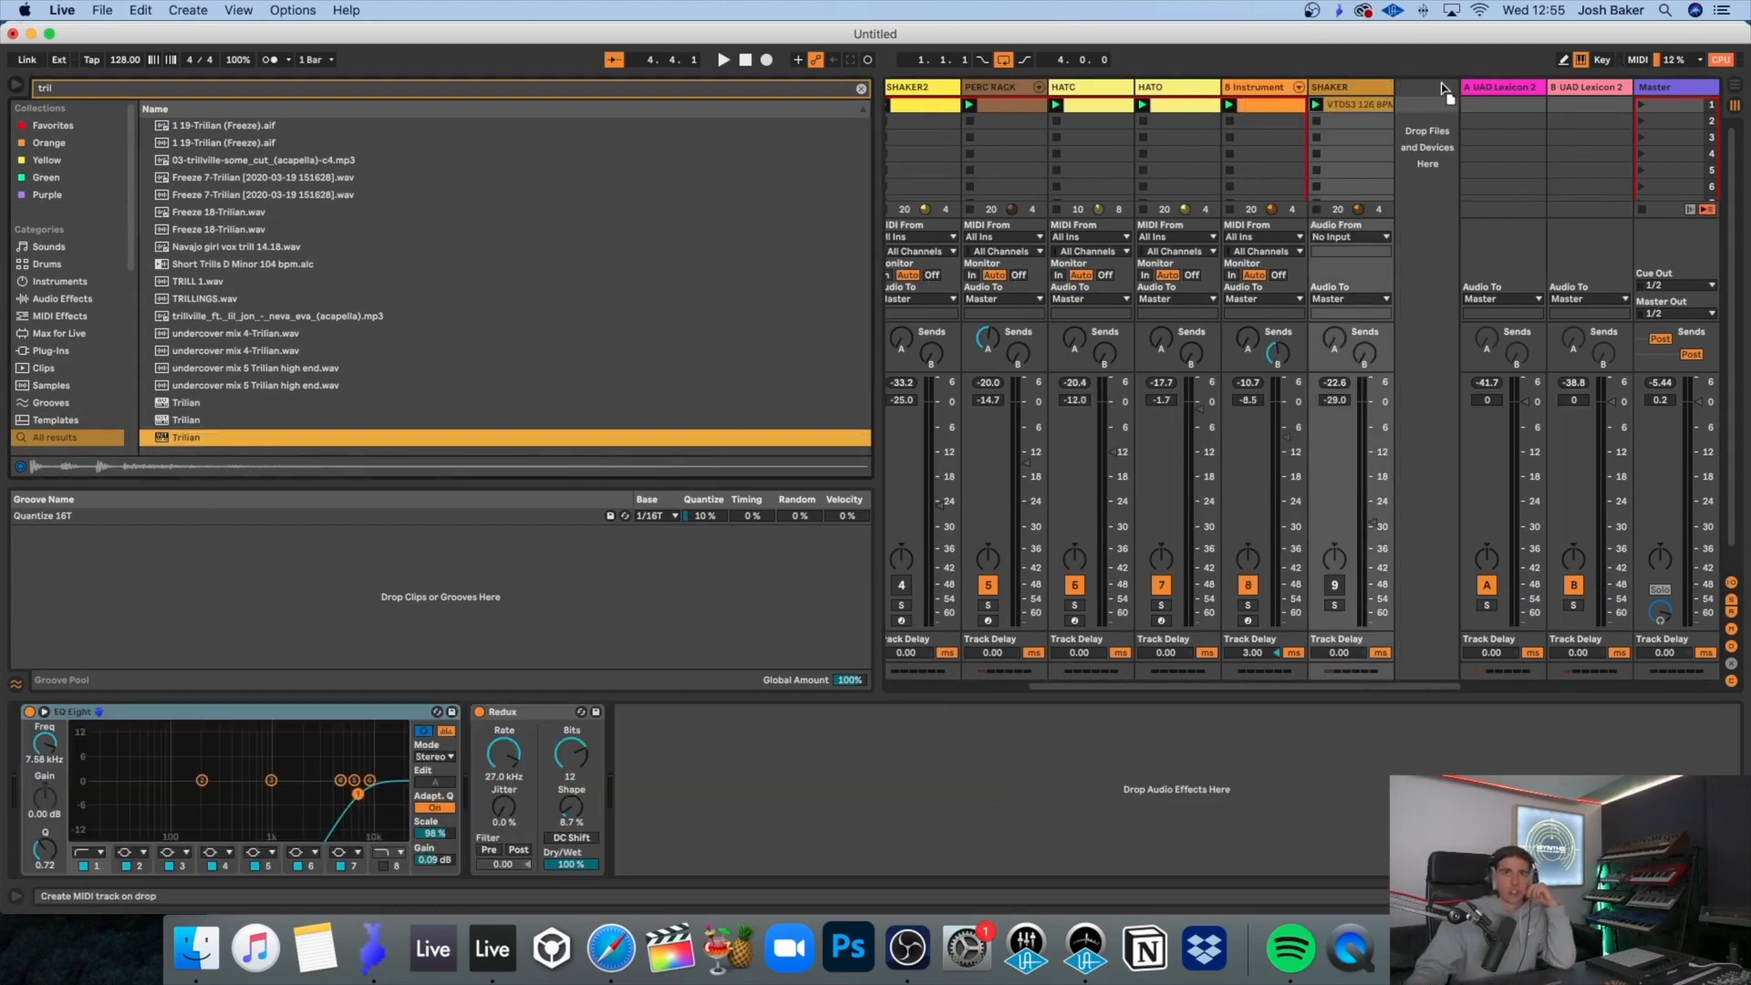
Step: Switch to Safari and listen briefly to the reference track Peace Division - I've Seen You Do It
{"action": "left_click", "coordinate": [611, 948]}
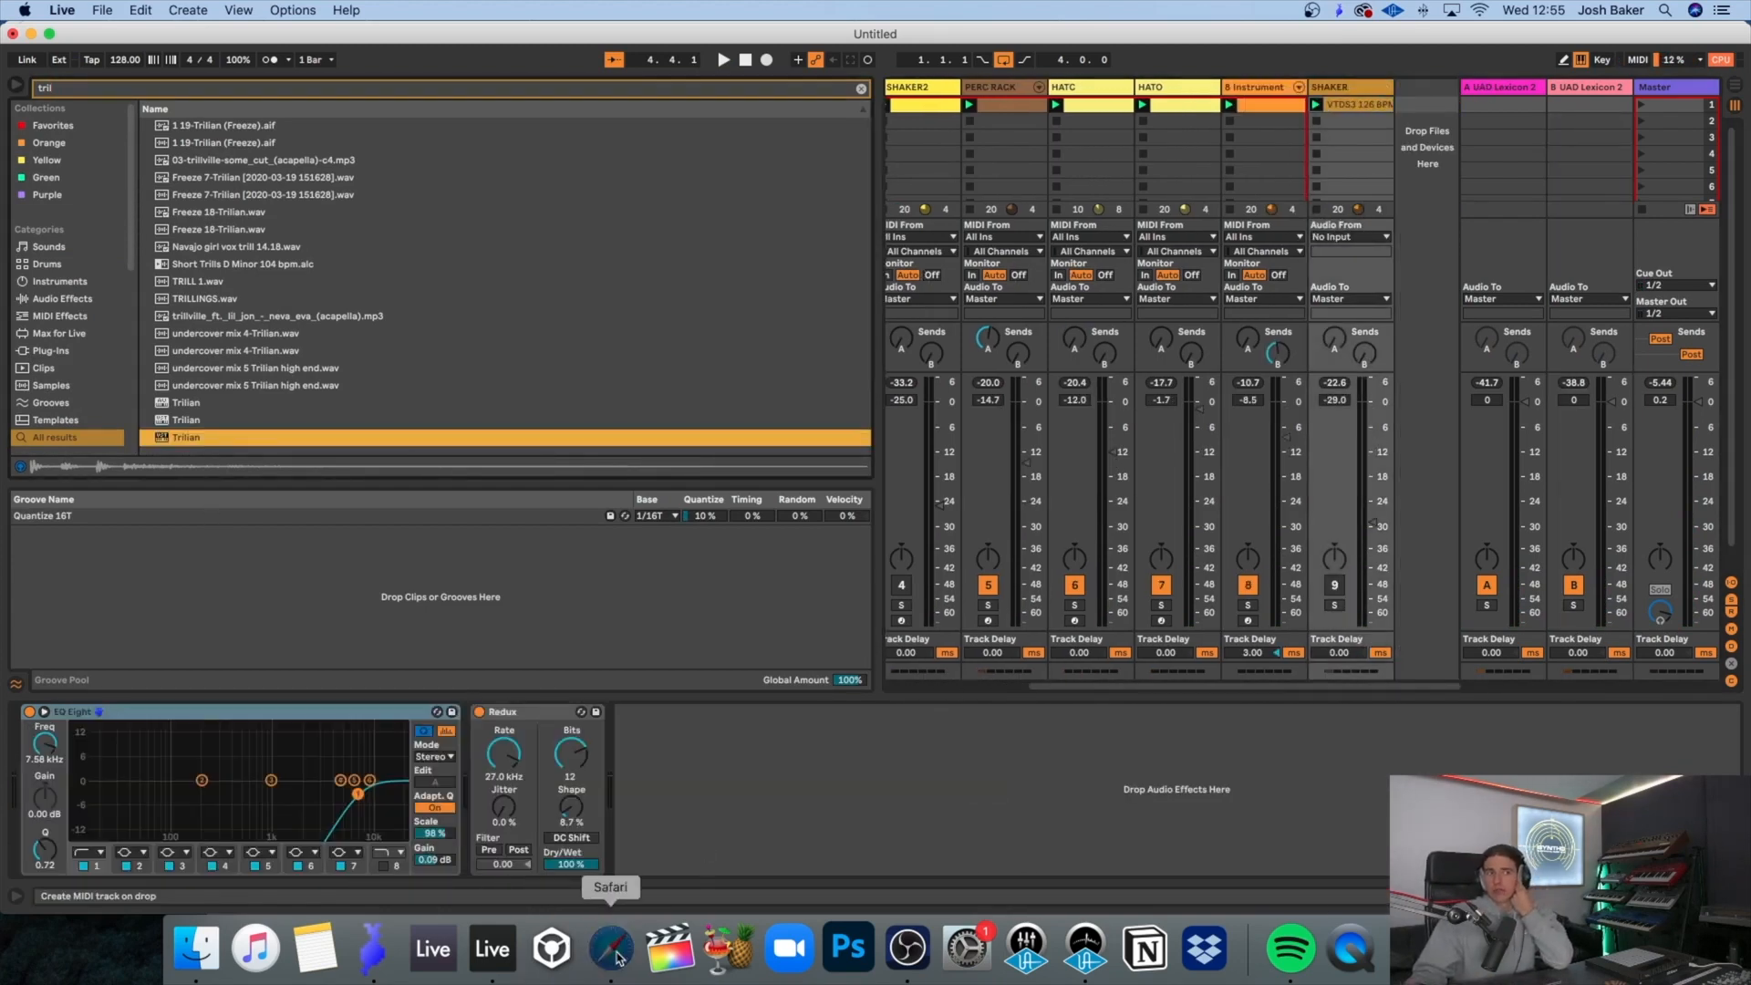
{"action": "left_click", "coordinate": [542, 581]}
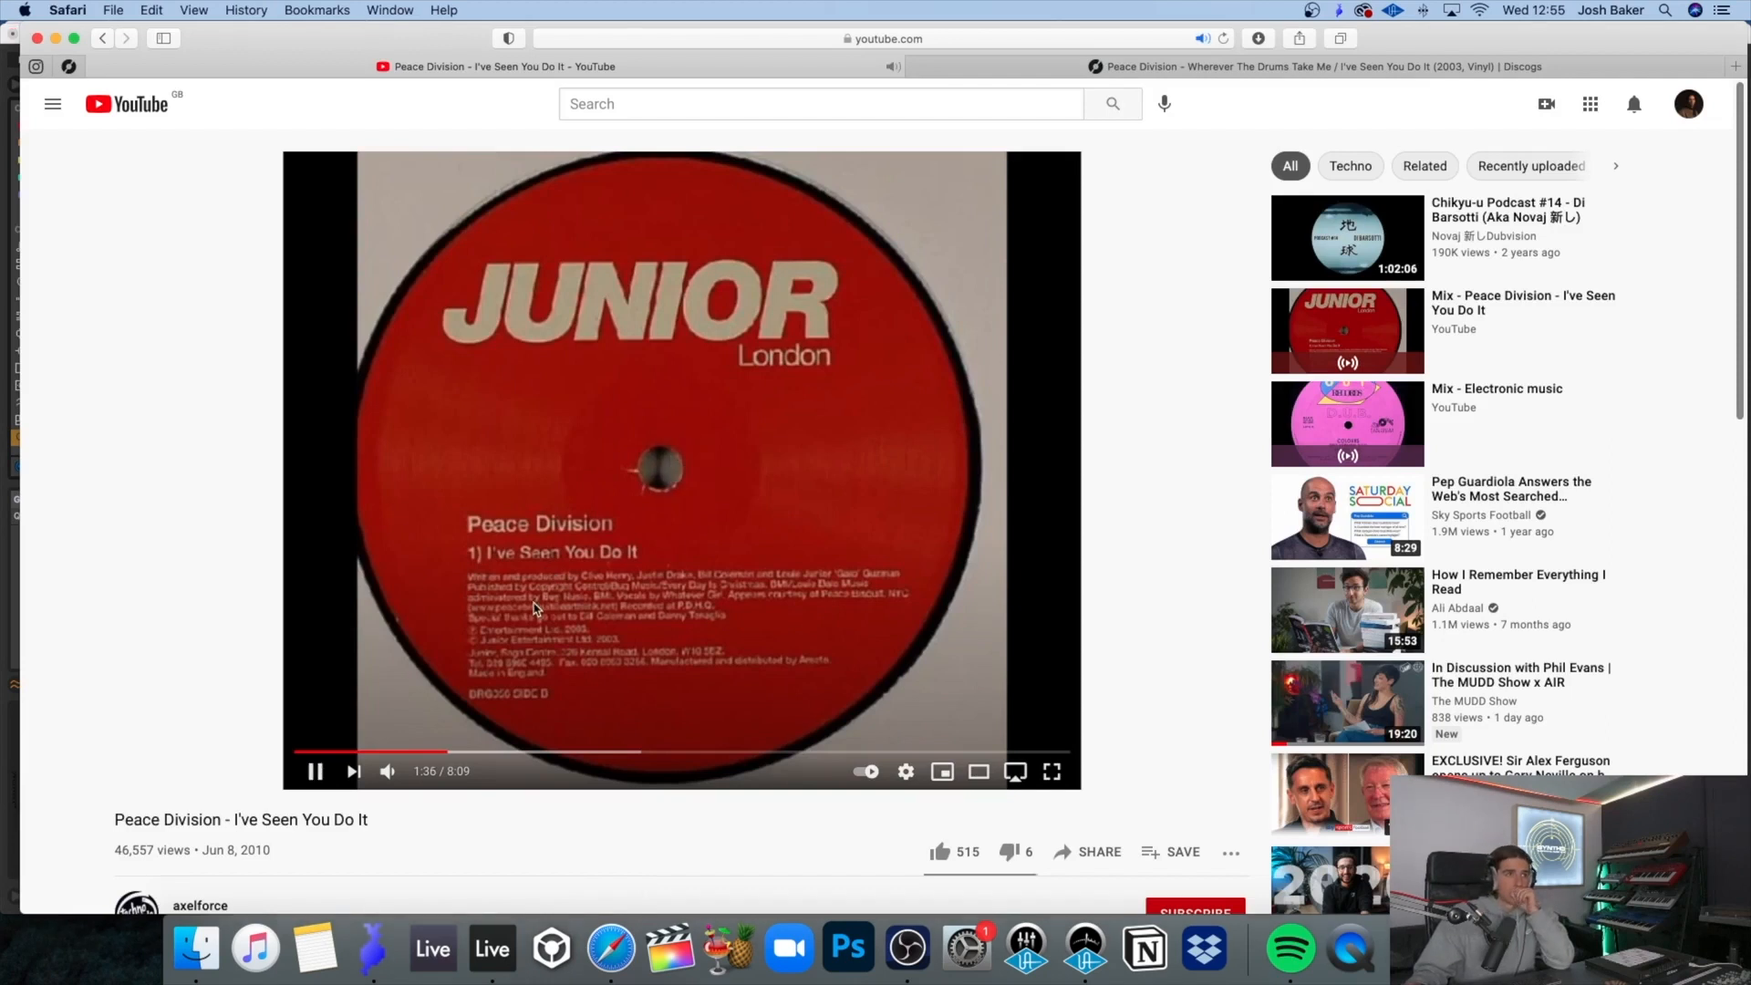
{"action": "left_click", "coordinate": [583, 635]}
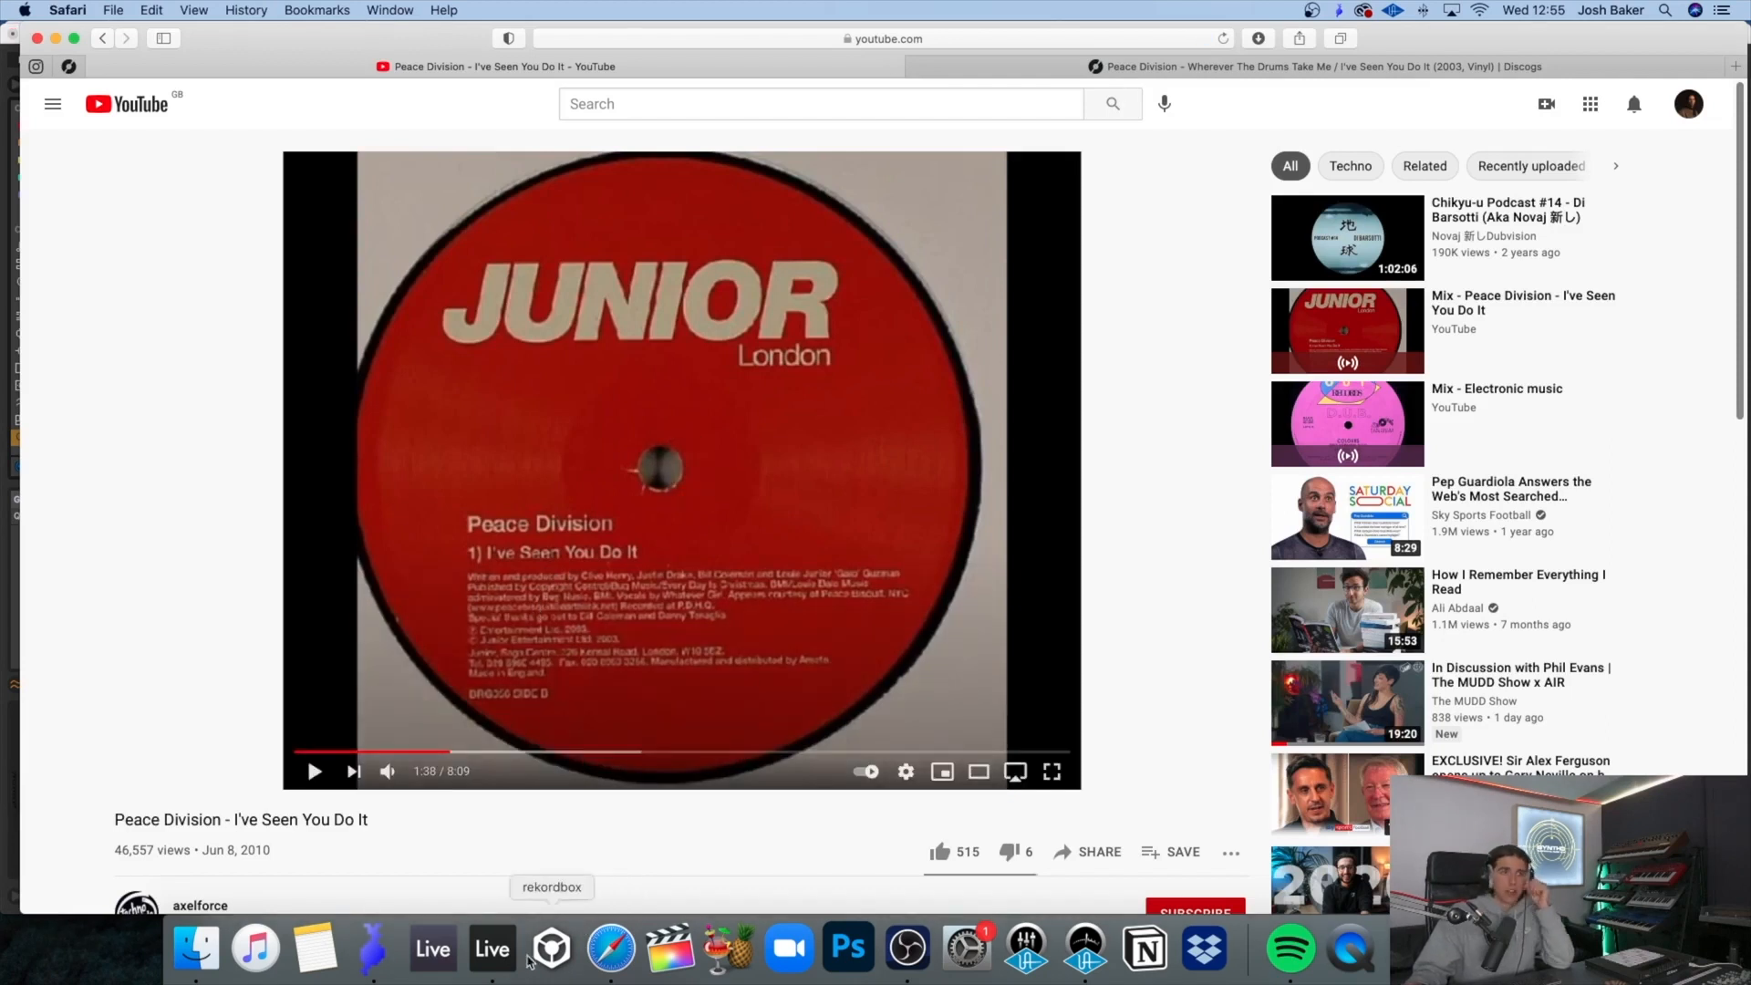
Step: Return to Live and bring up the Trilian instrument and its new track
{"action": "left_click", "coordinate": [493, 949]}
{"action": "left_click", "coordinate": [449, 384]}
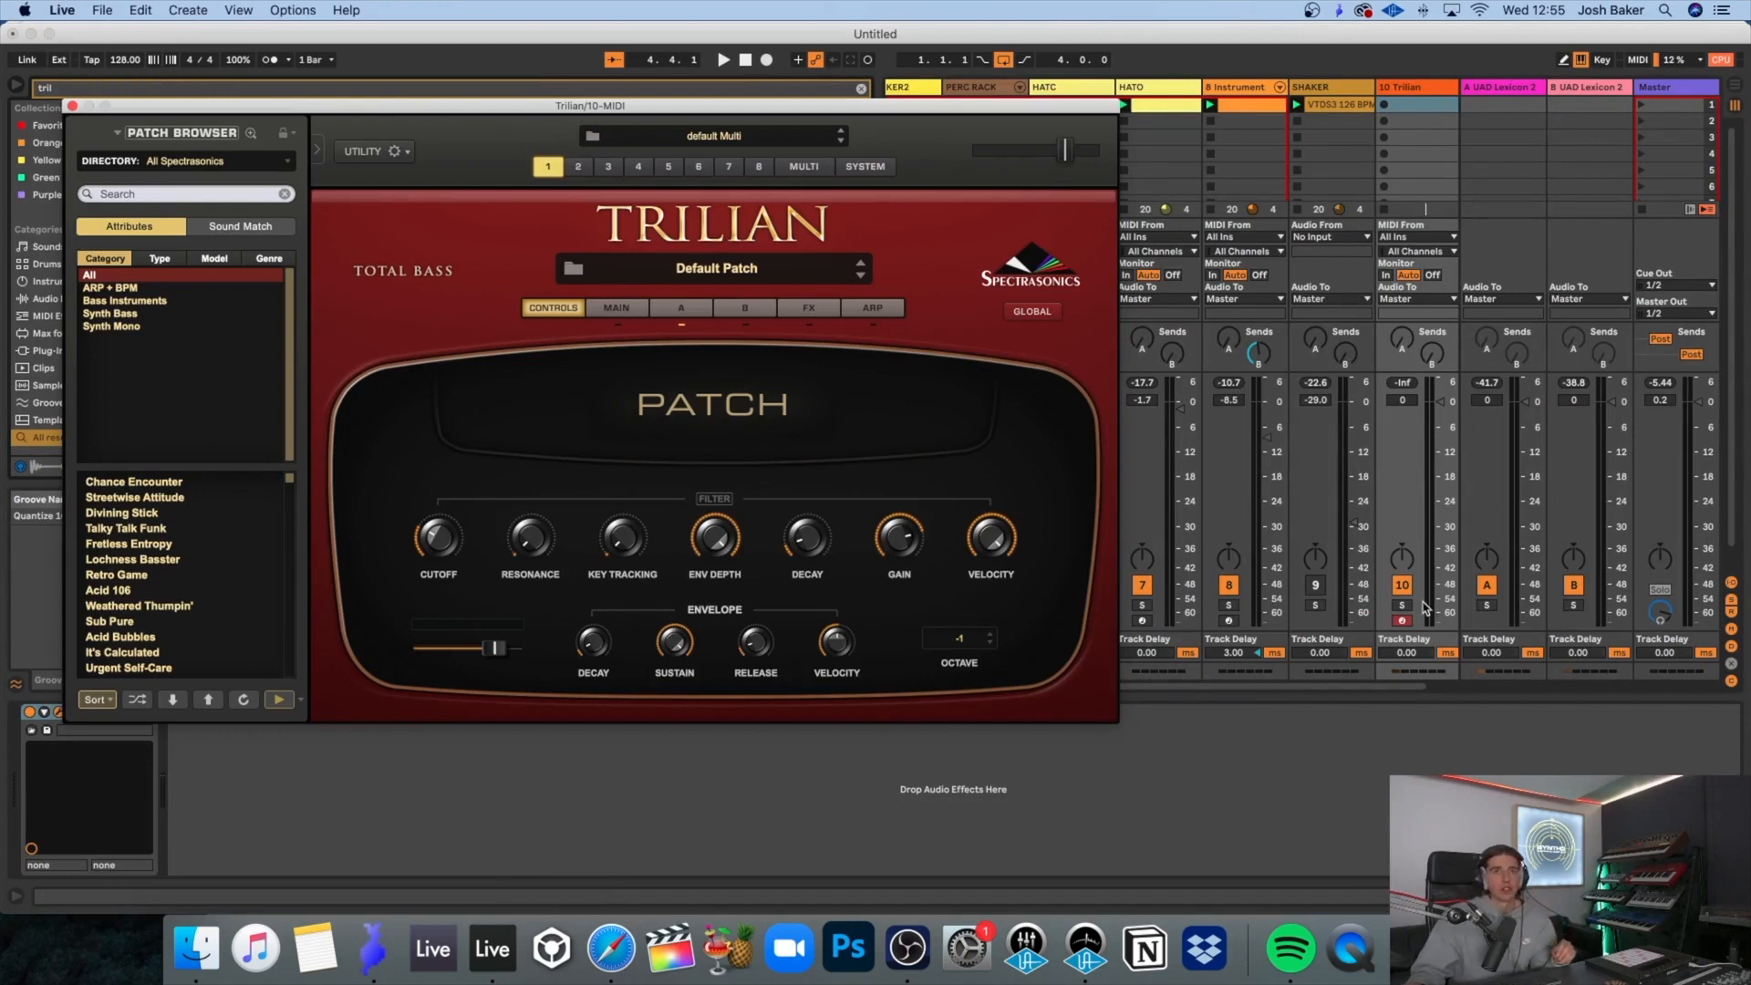
{"action": "left_click", "coordinate": [1407, 631]}
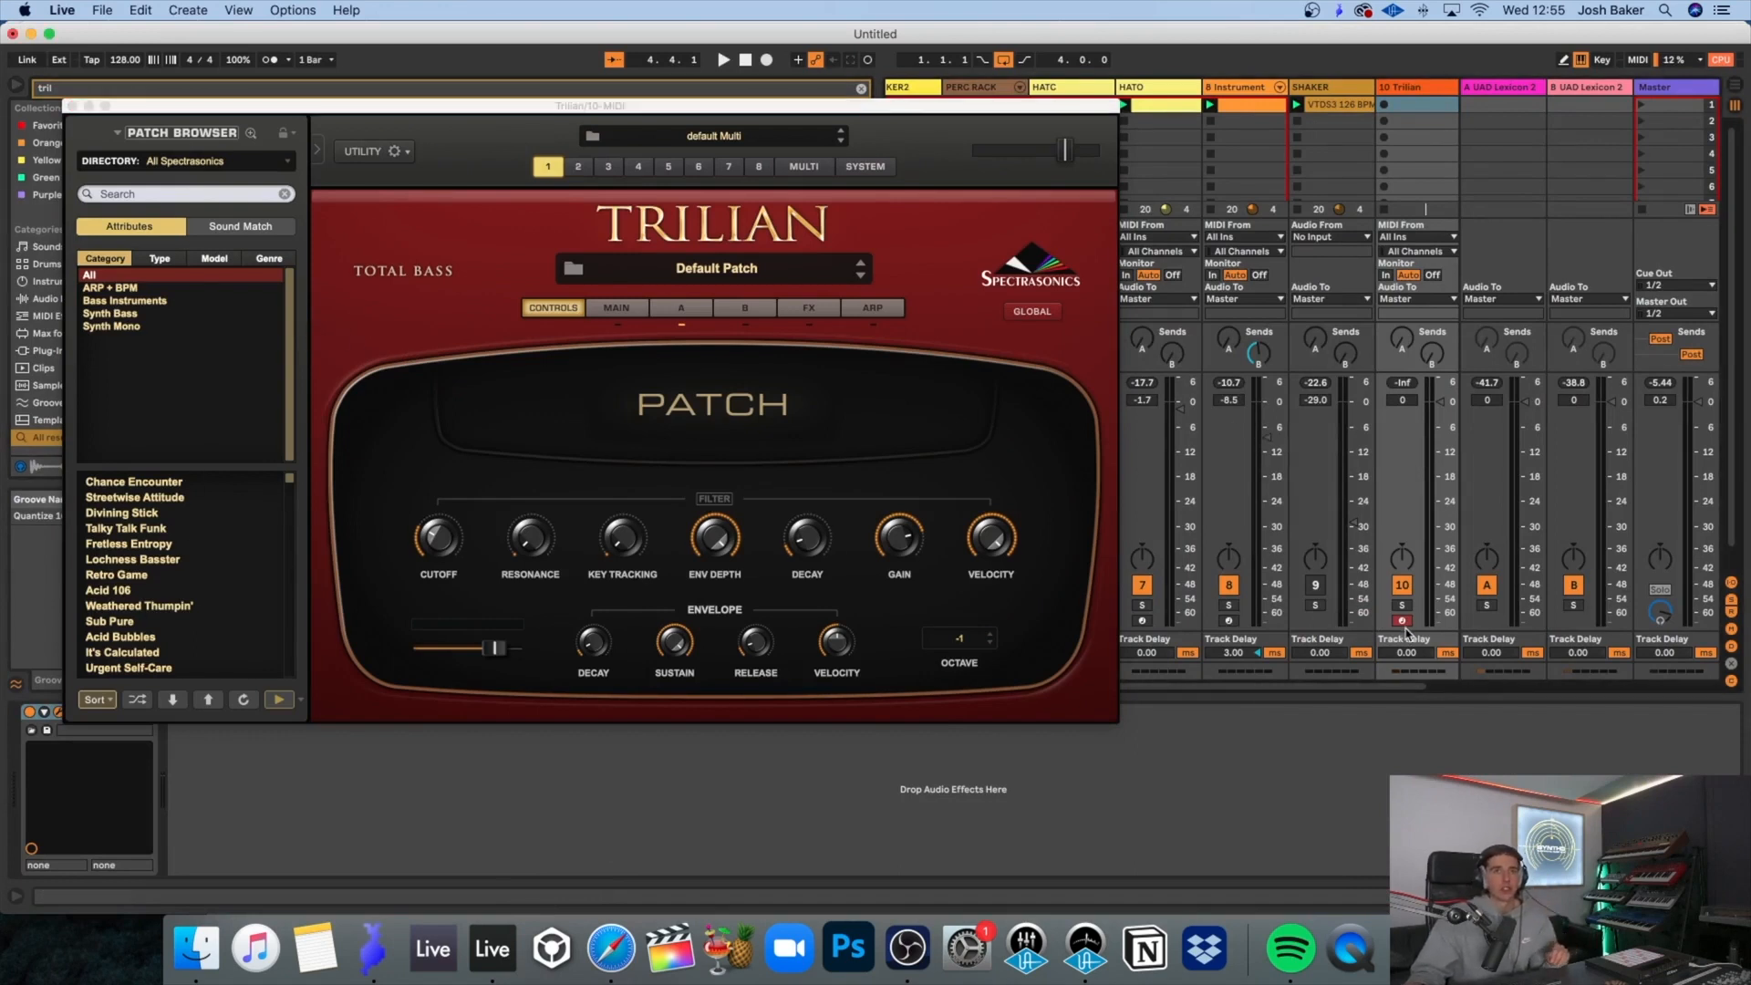
Step: Search Trilian's patches for "sub" and audition Just a Little Too Quiet, Plastic Sub Burst and Crust Tremor
{"action": "left_click", "coordinate": [209, 193]}
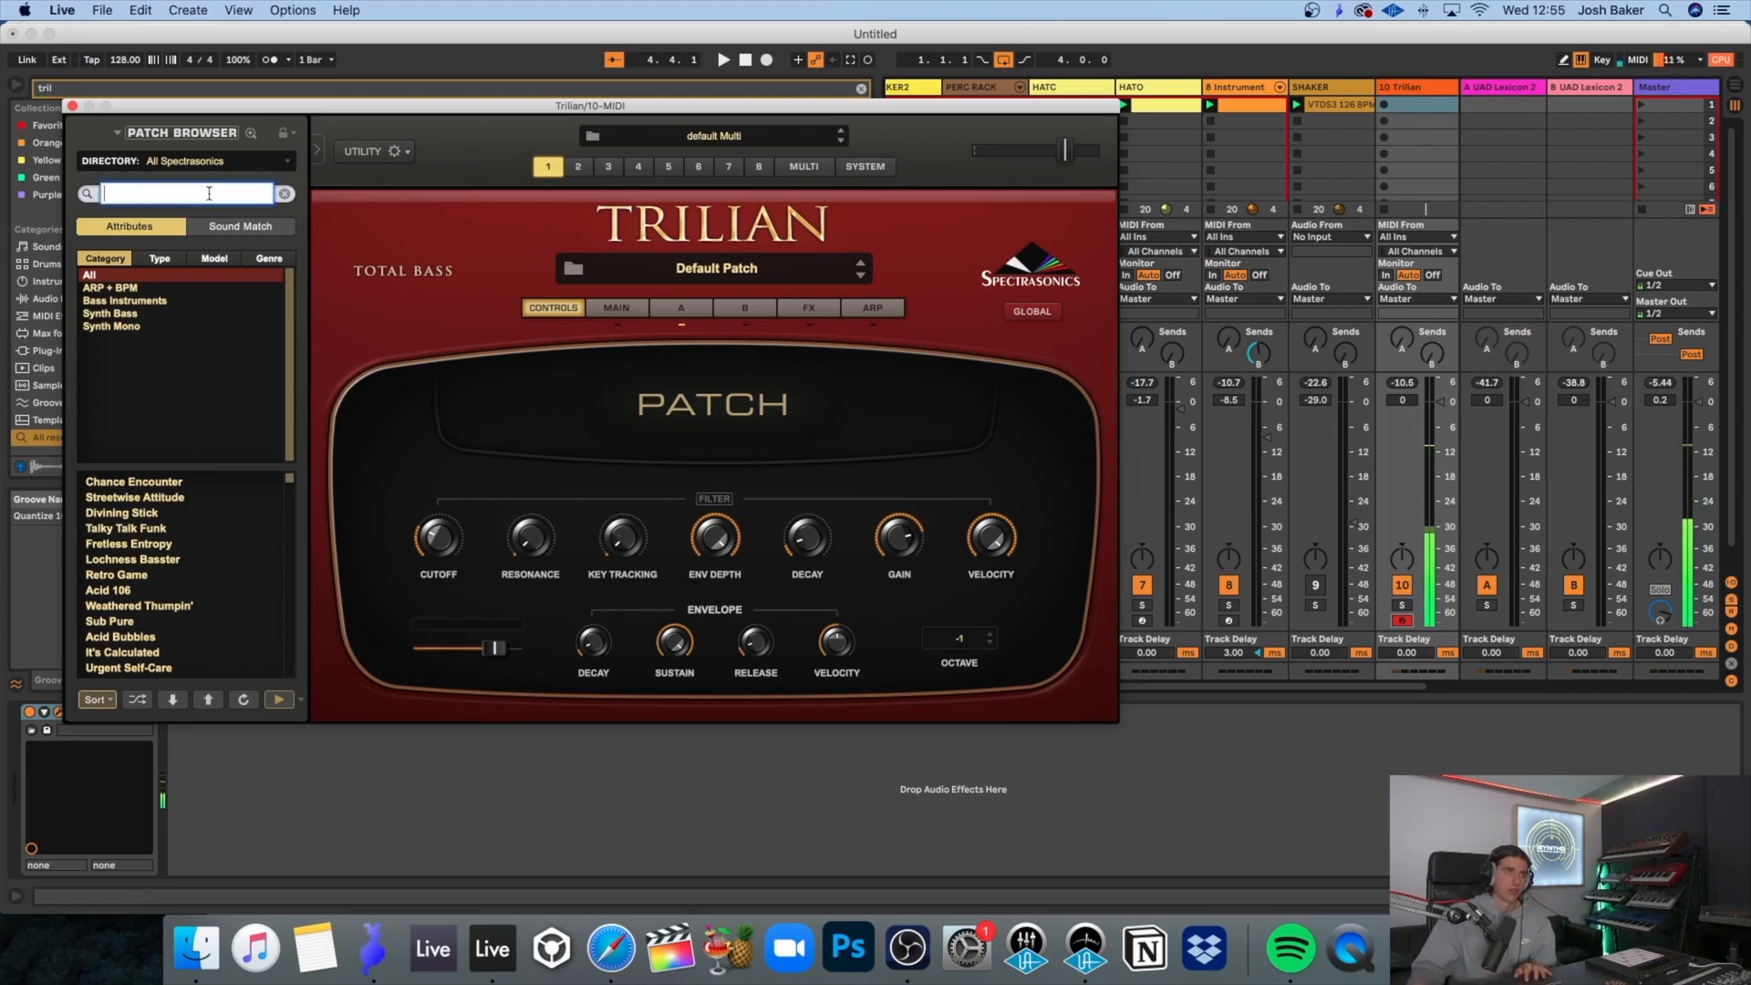
{"action": "type", "text": "sub"}
{"action": "left_click", "coordinate": [141, 605]}
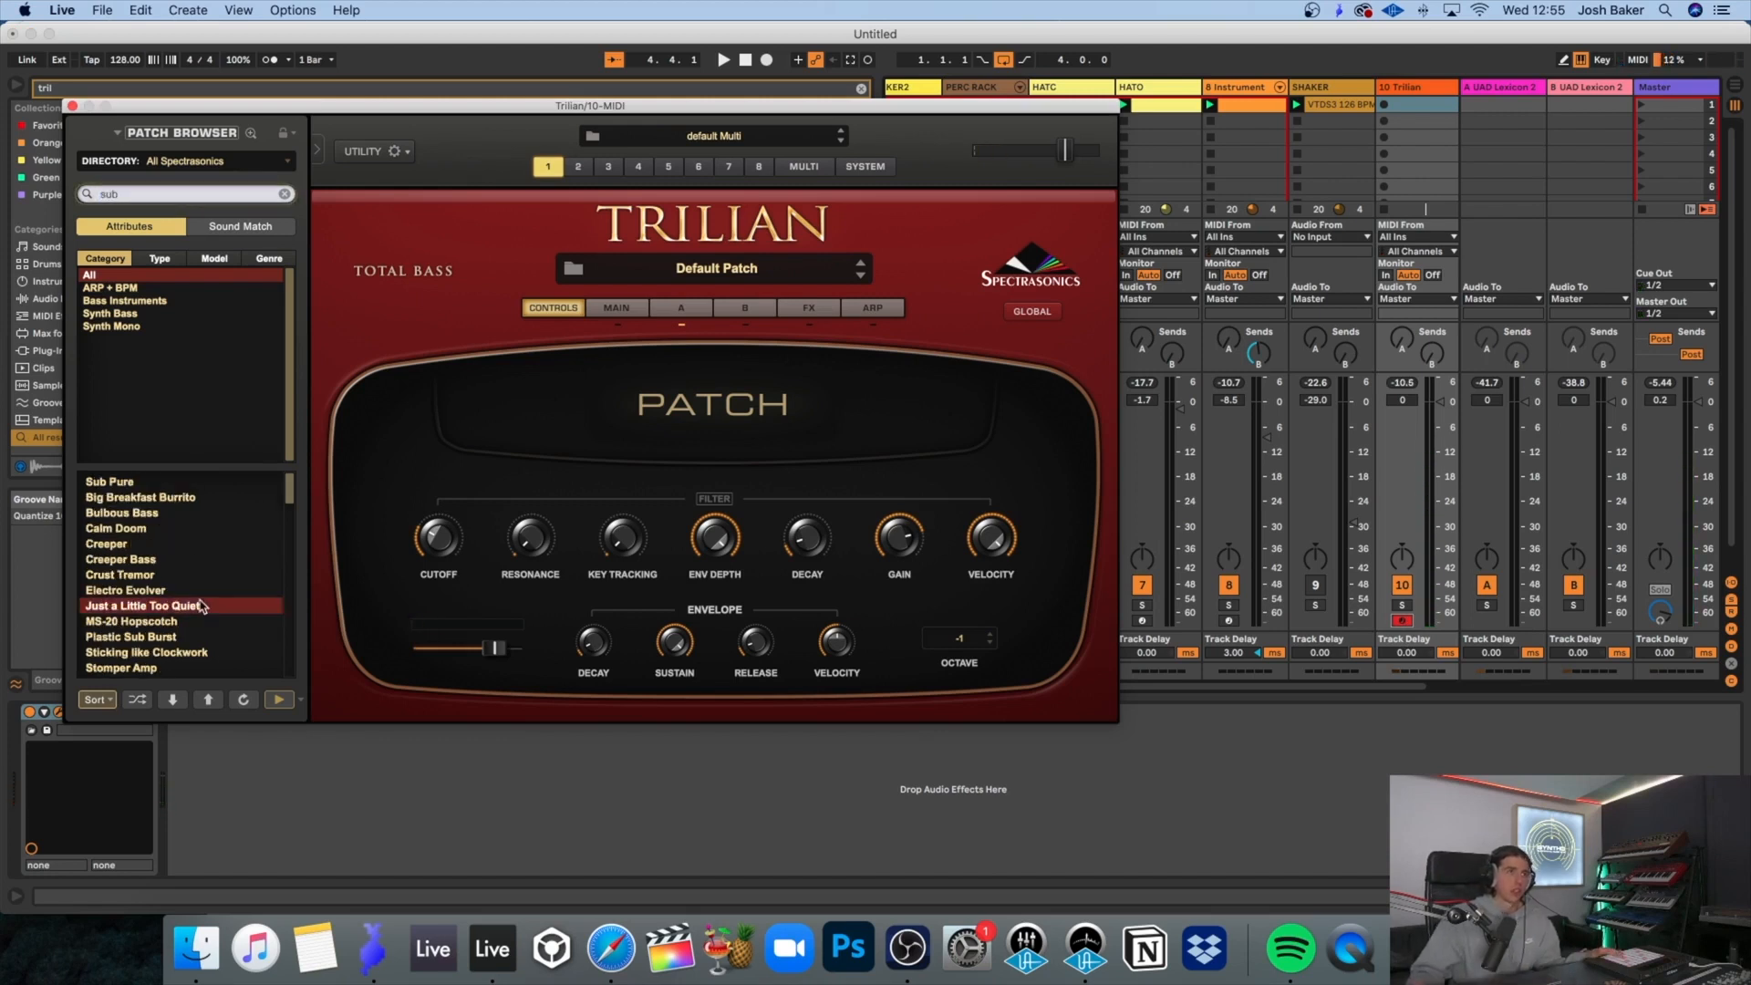
{"action": "left_click", "coordinate": [1452, 466]}
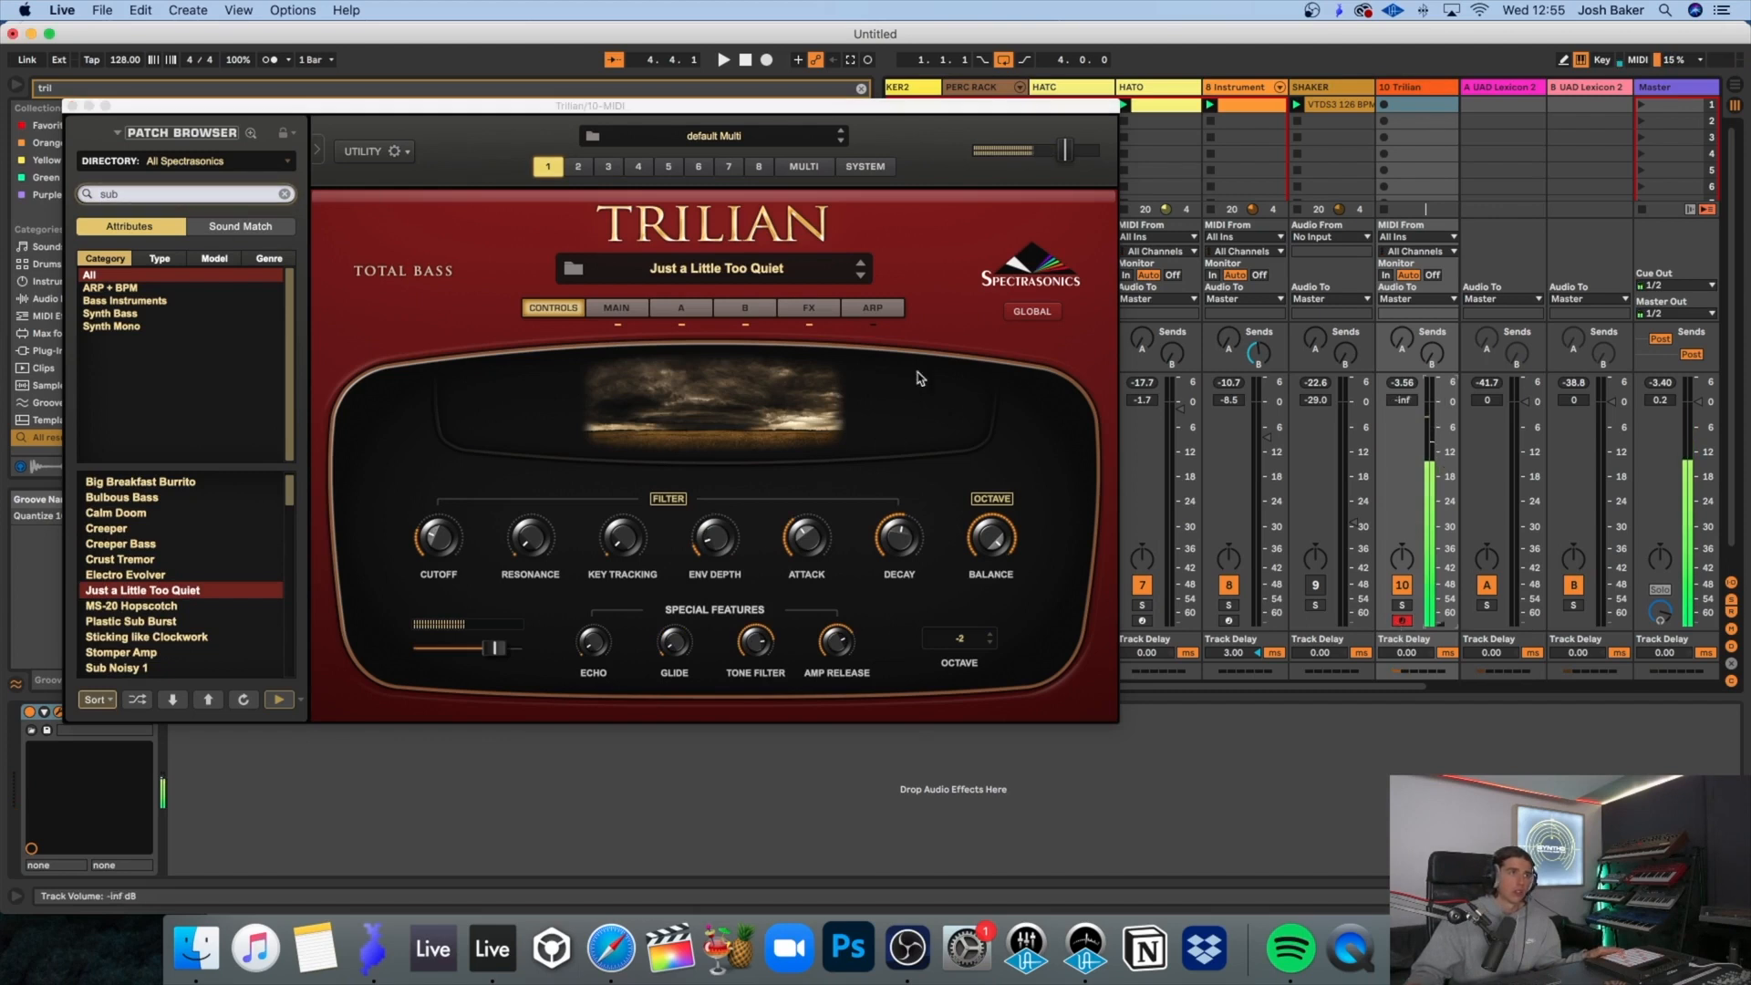
{"action": "left_click", "coordinate": [170, 622]}
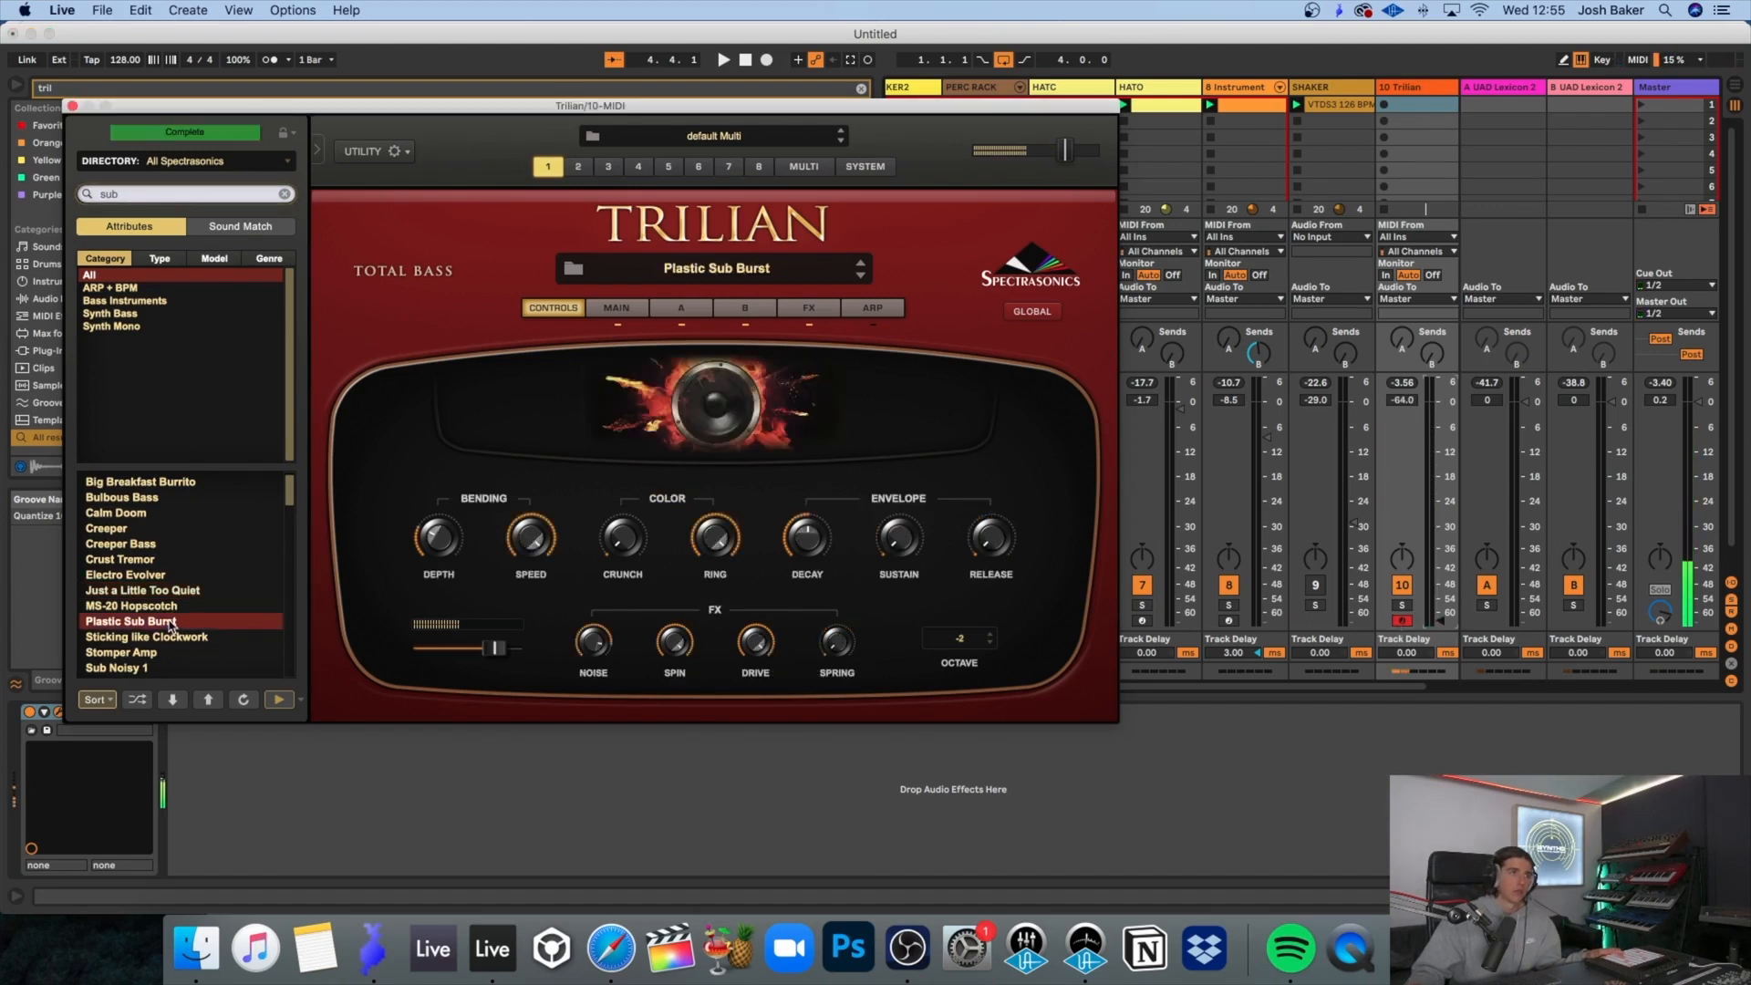
{"action": "left_click", "coordinate": [157, 561]}
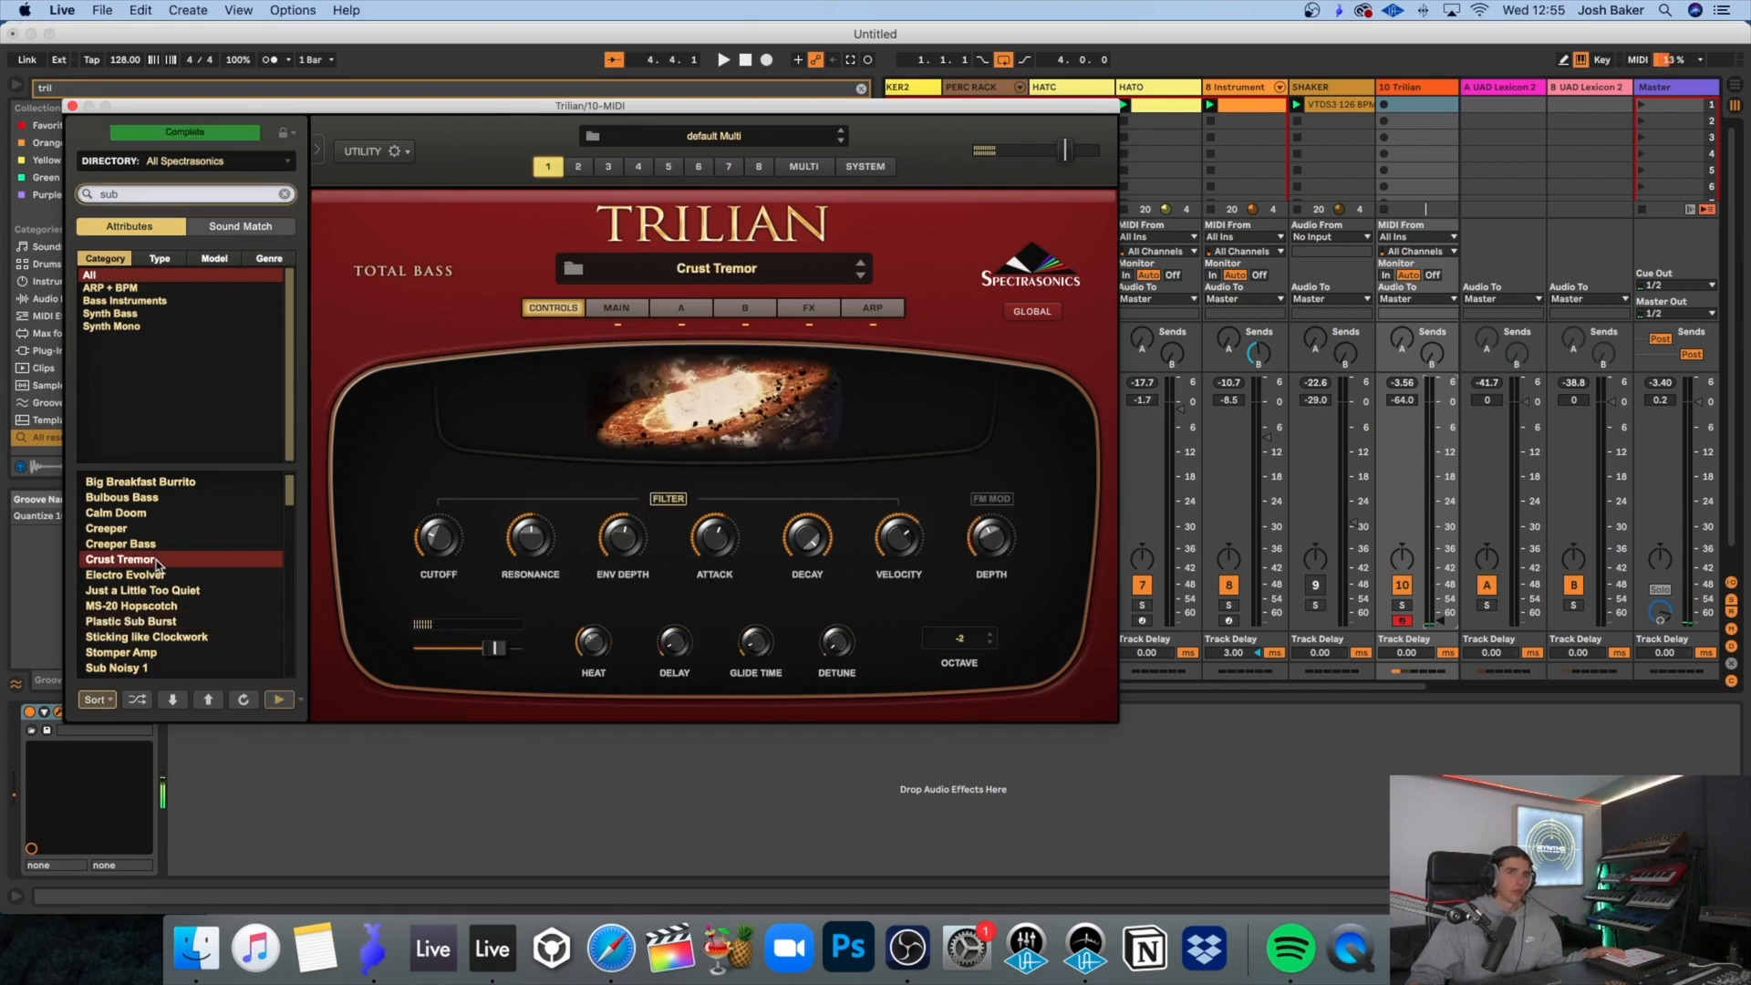
{"action": "left_click", "coordinate": [1268, 566]}
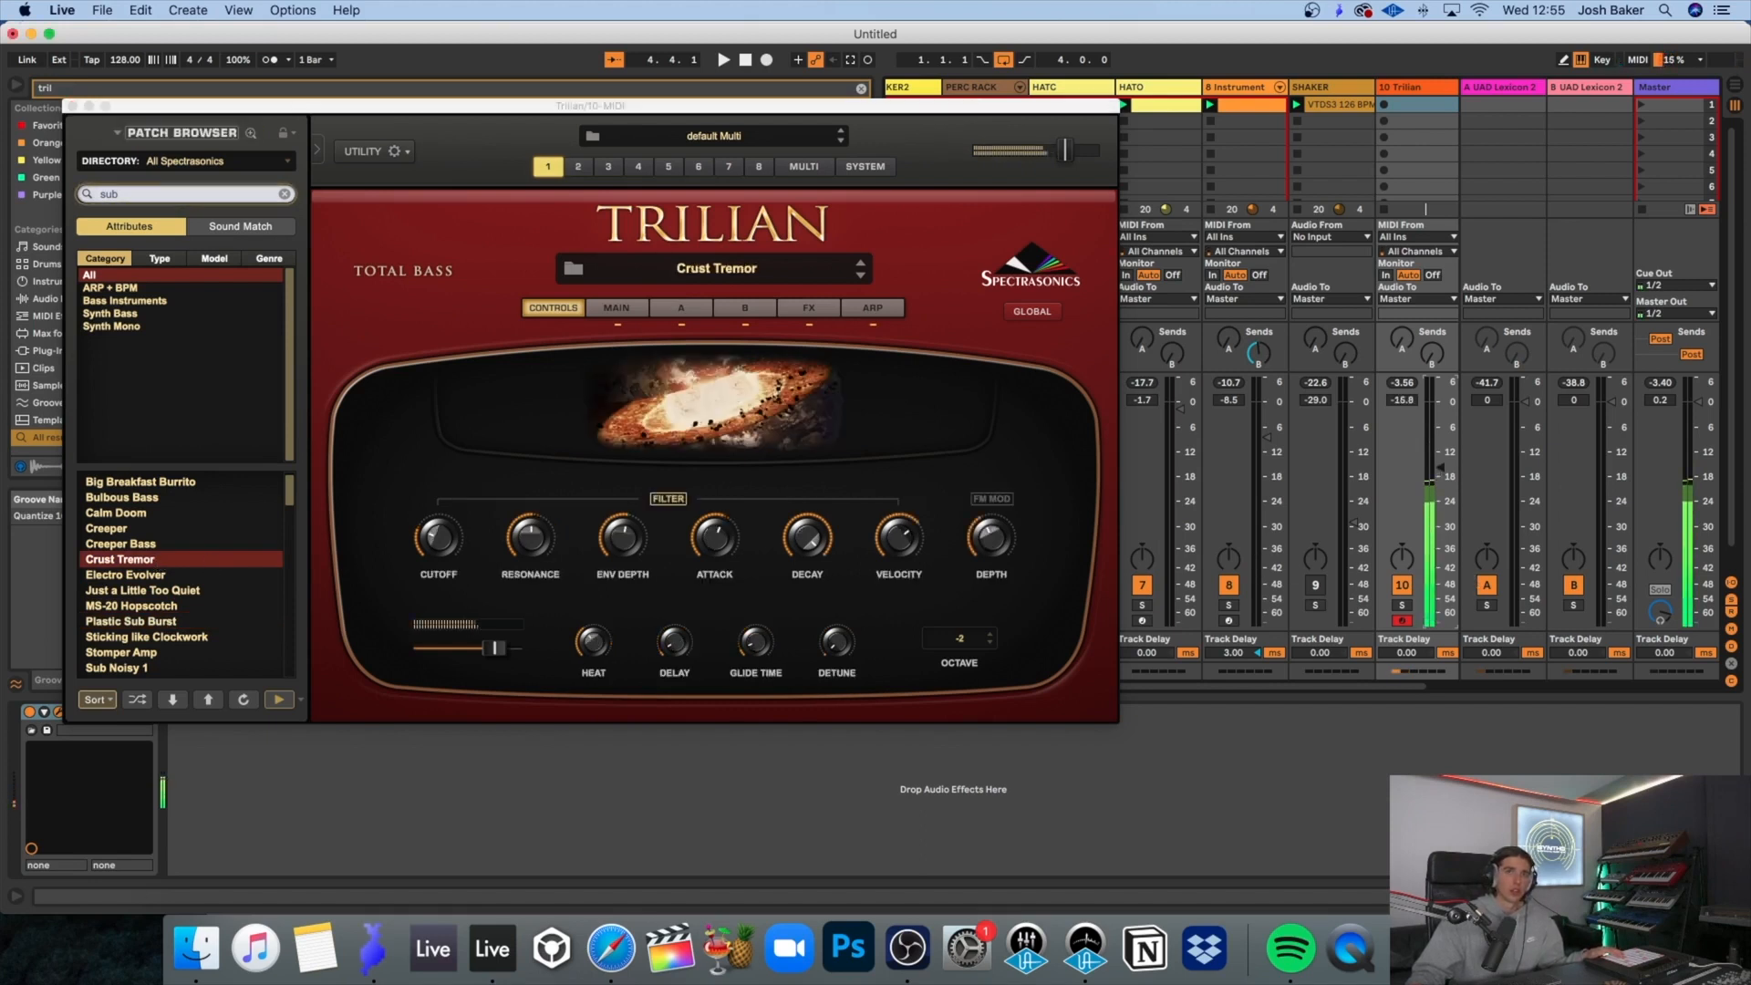
{"action": "left_click", "coordinate": [126, 591]}
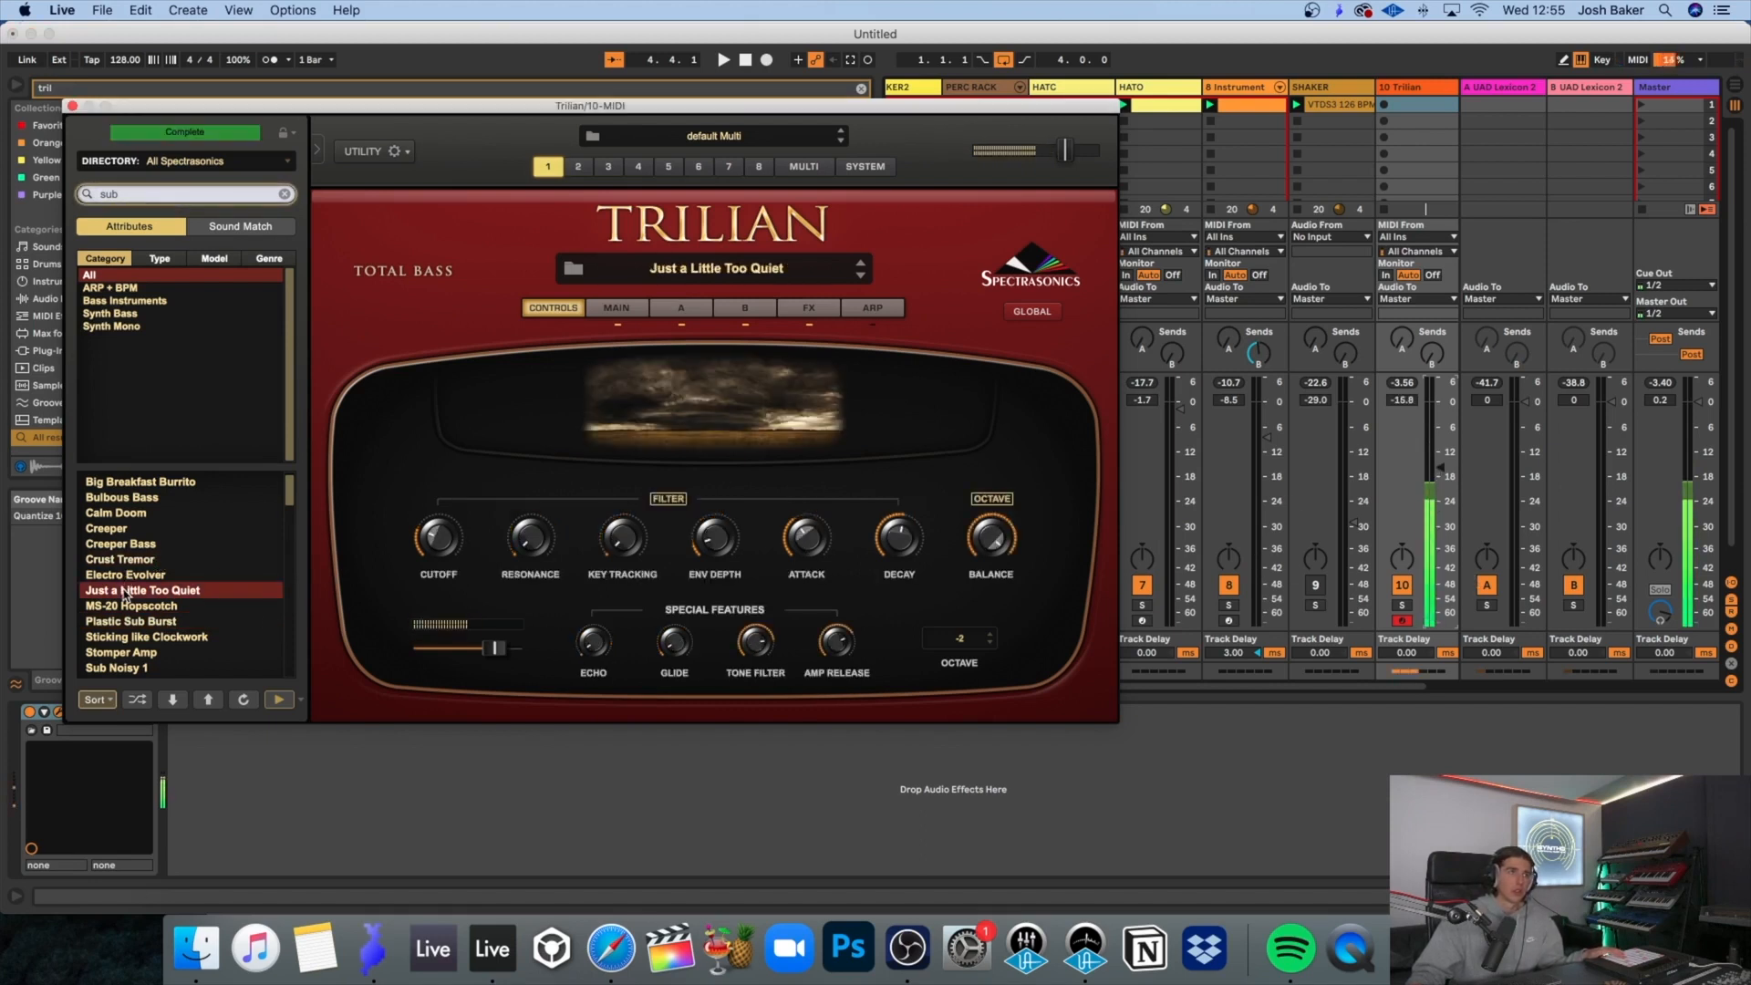
Step: Load the Sub Noisy 2 patch from the filtered list and close the Trilian window
{"action": "scroll", "coordinate": [182, 579], "scroll_direction": "down", "scroll_amount": 3}
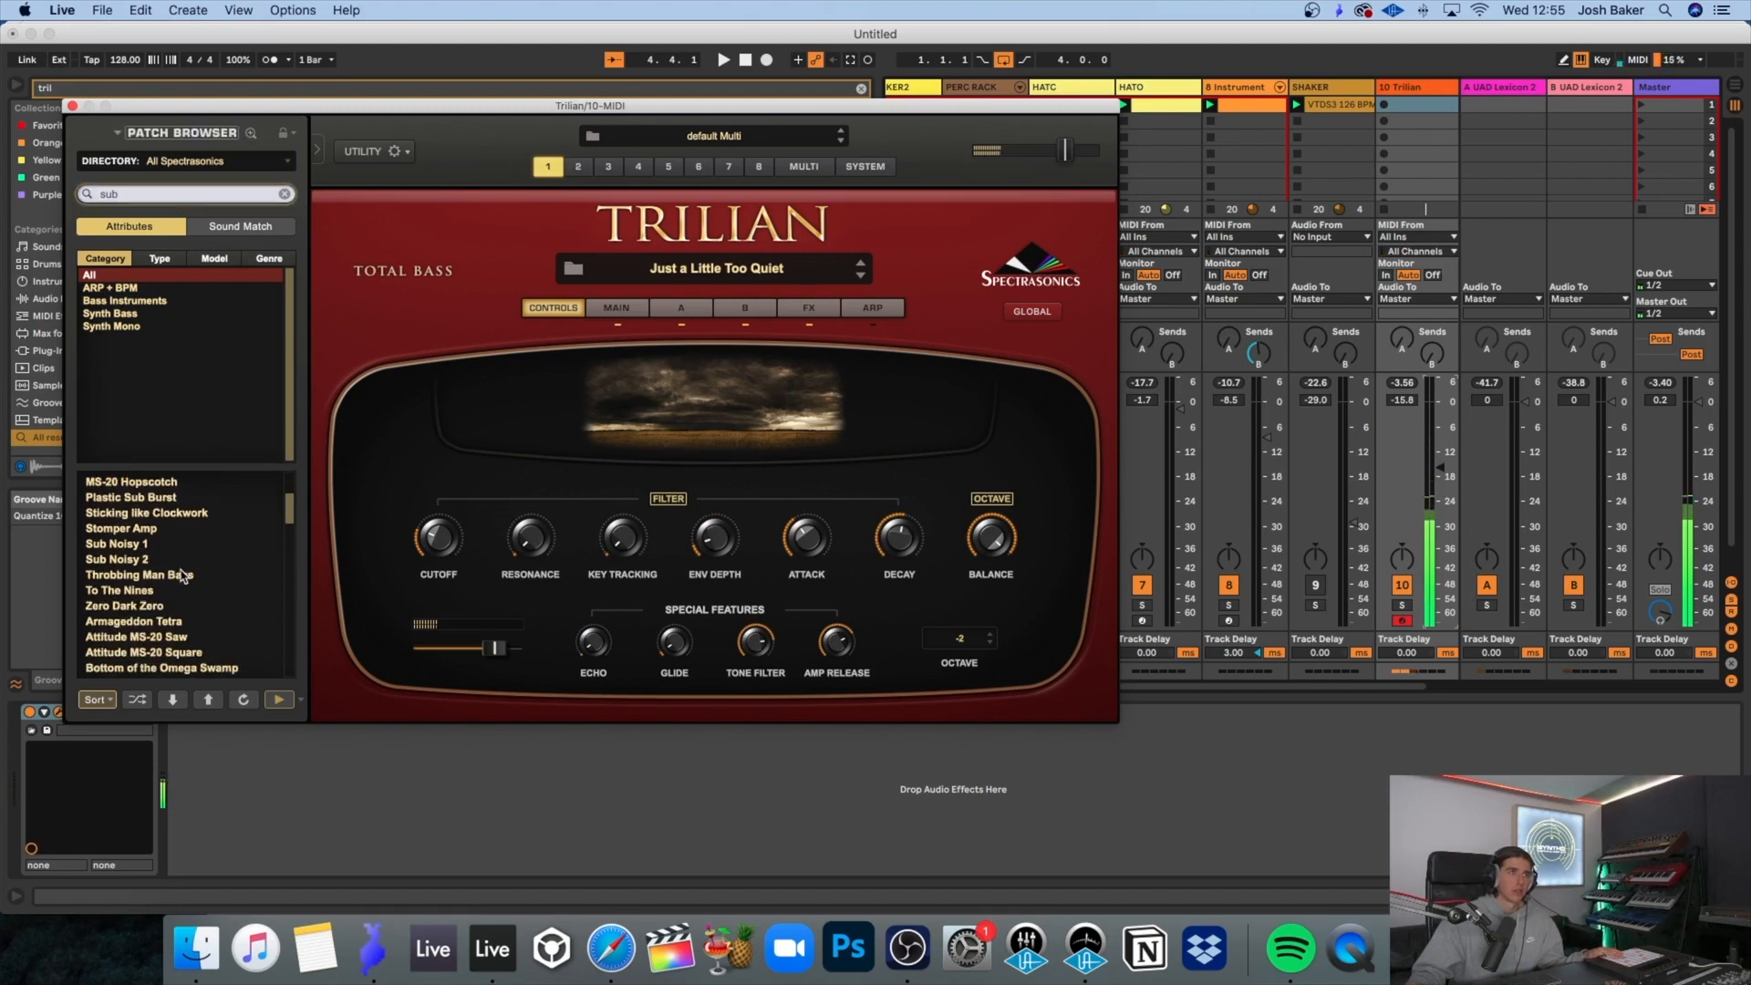
{"action": "left_click", "coordinate": [137, 575]}
{"action": "left_click", "coordinate": [179, 560]}
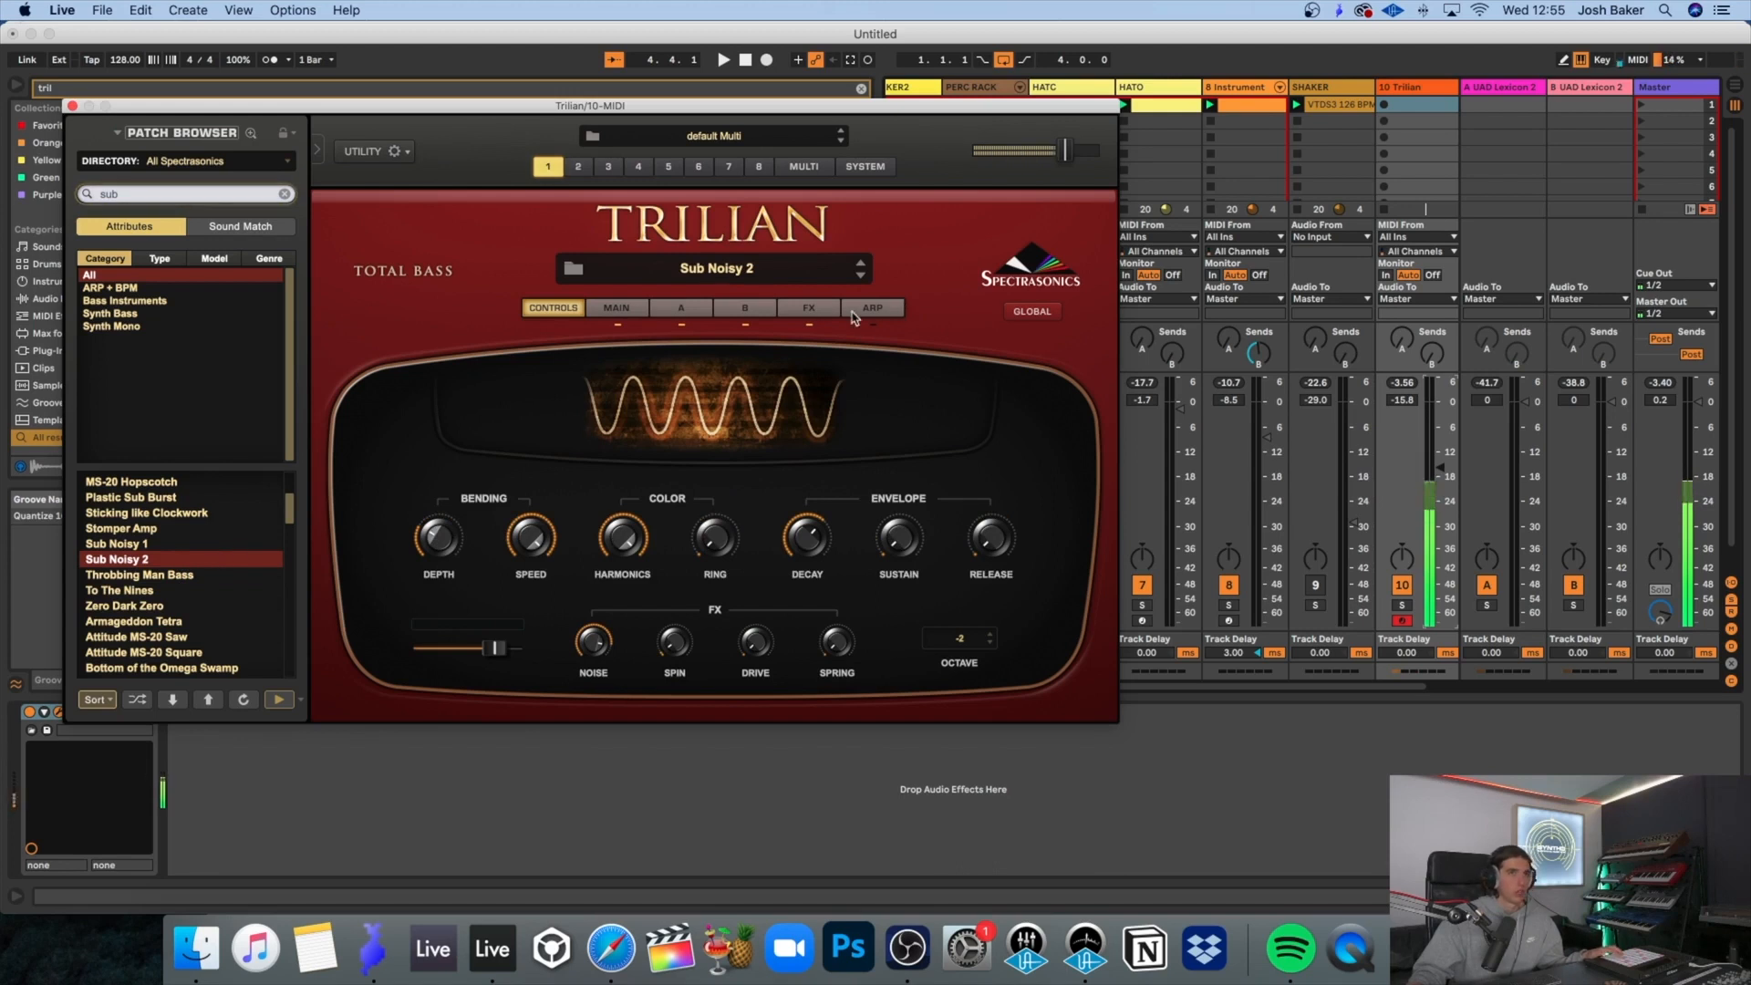
{"action": "left_click", "coordinate": [72, 106]}
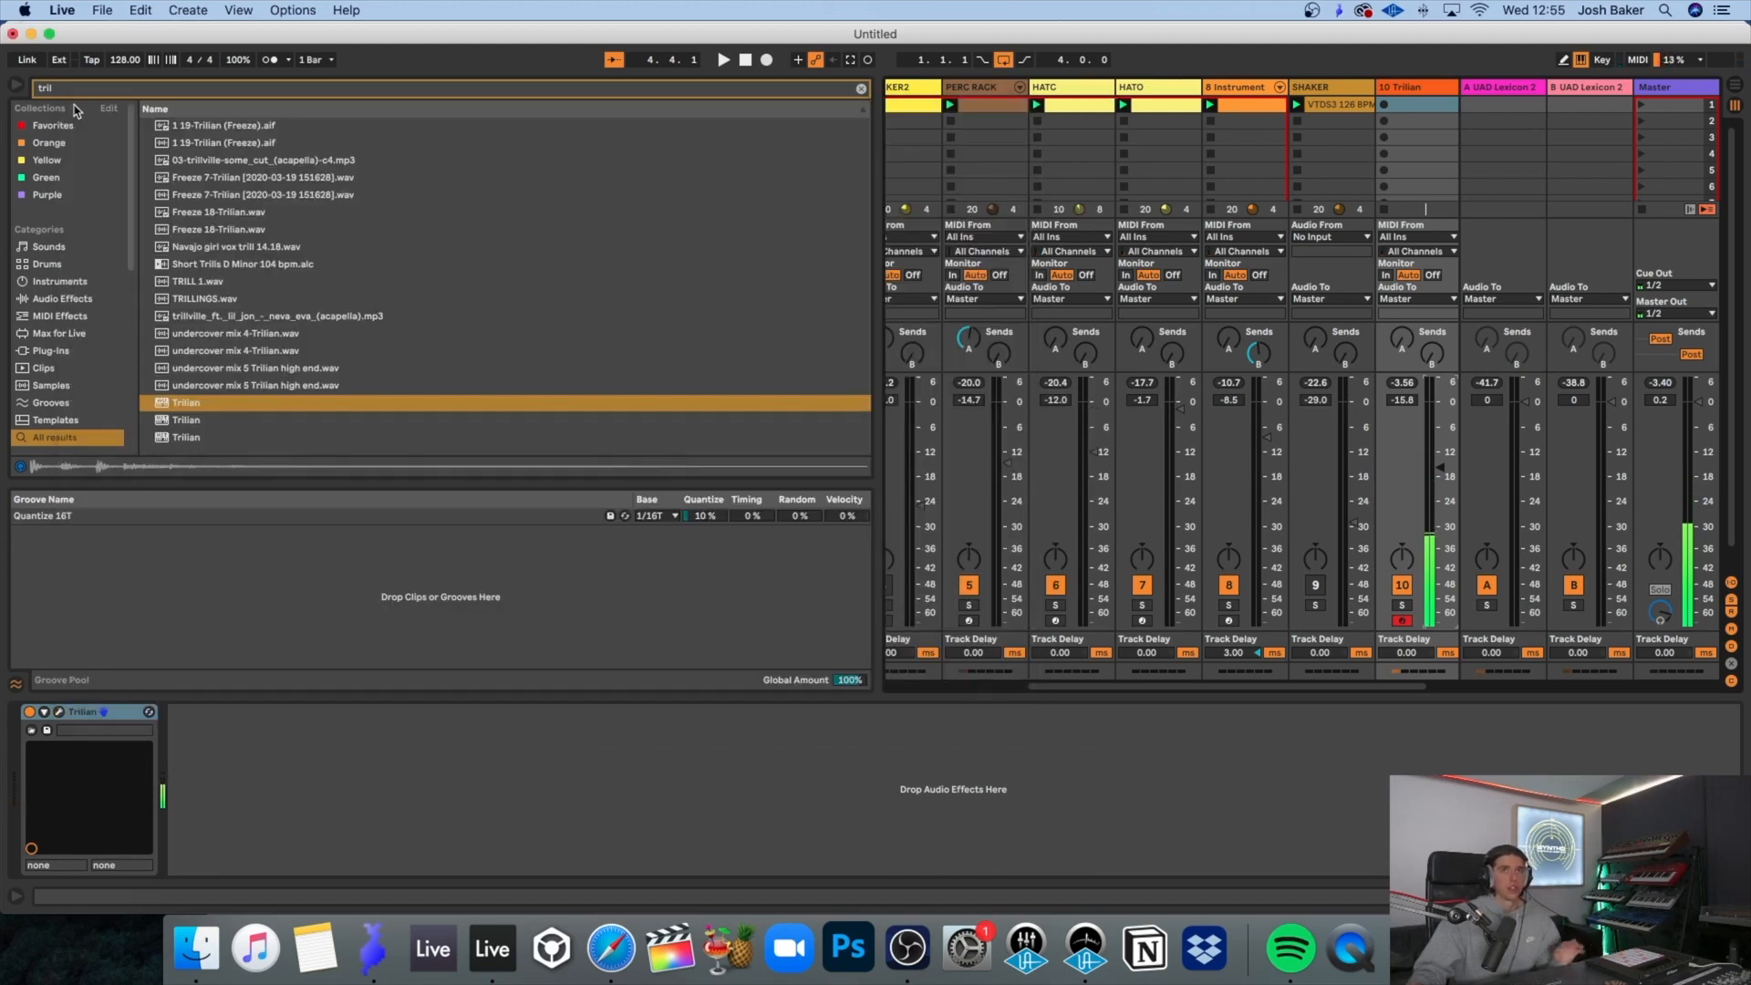
Step: Hide the browser, then create and launch an empty MIDI clip in the Trilian track's first slot
{"action": "key", "text": "super+alt+b"}
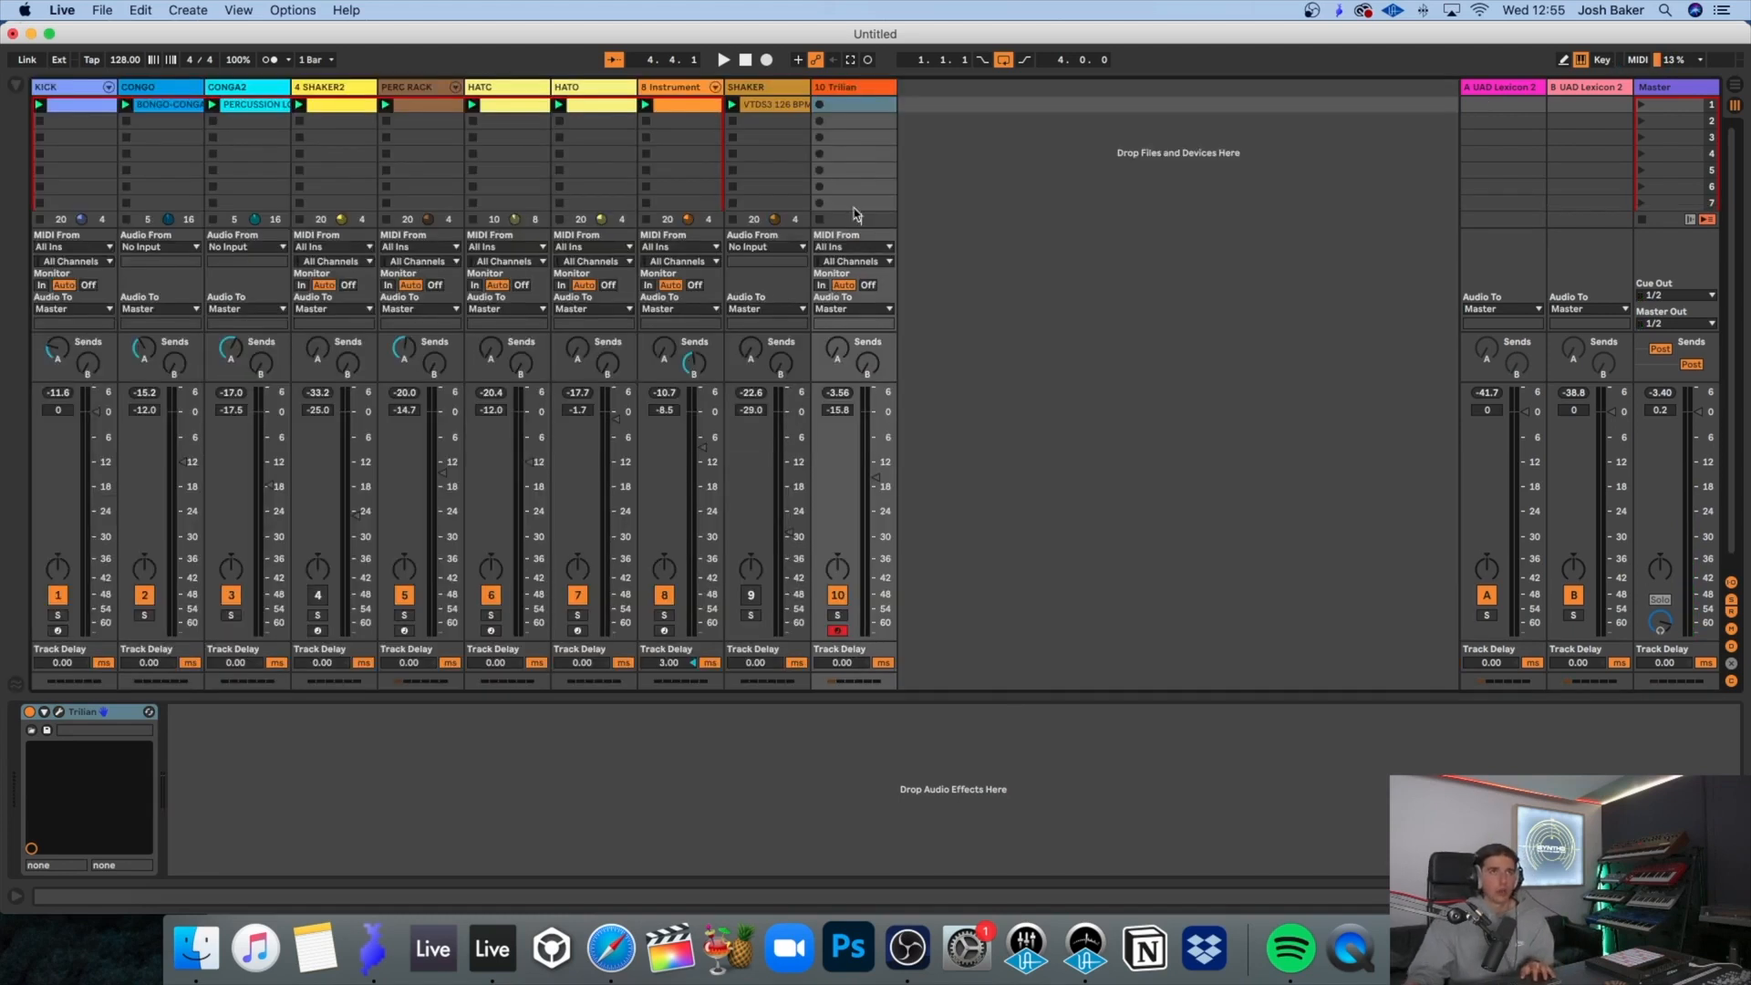
{"action": "double_click", "coordinate": [856, 107]}
{"action": "left_click", "coordinate": [820, 106]}
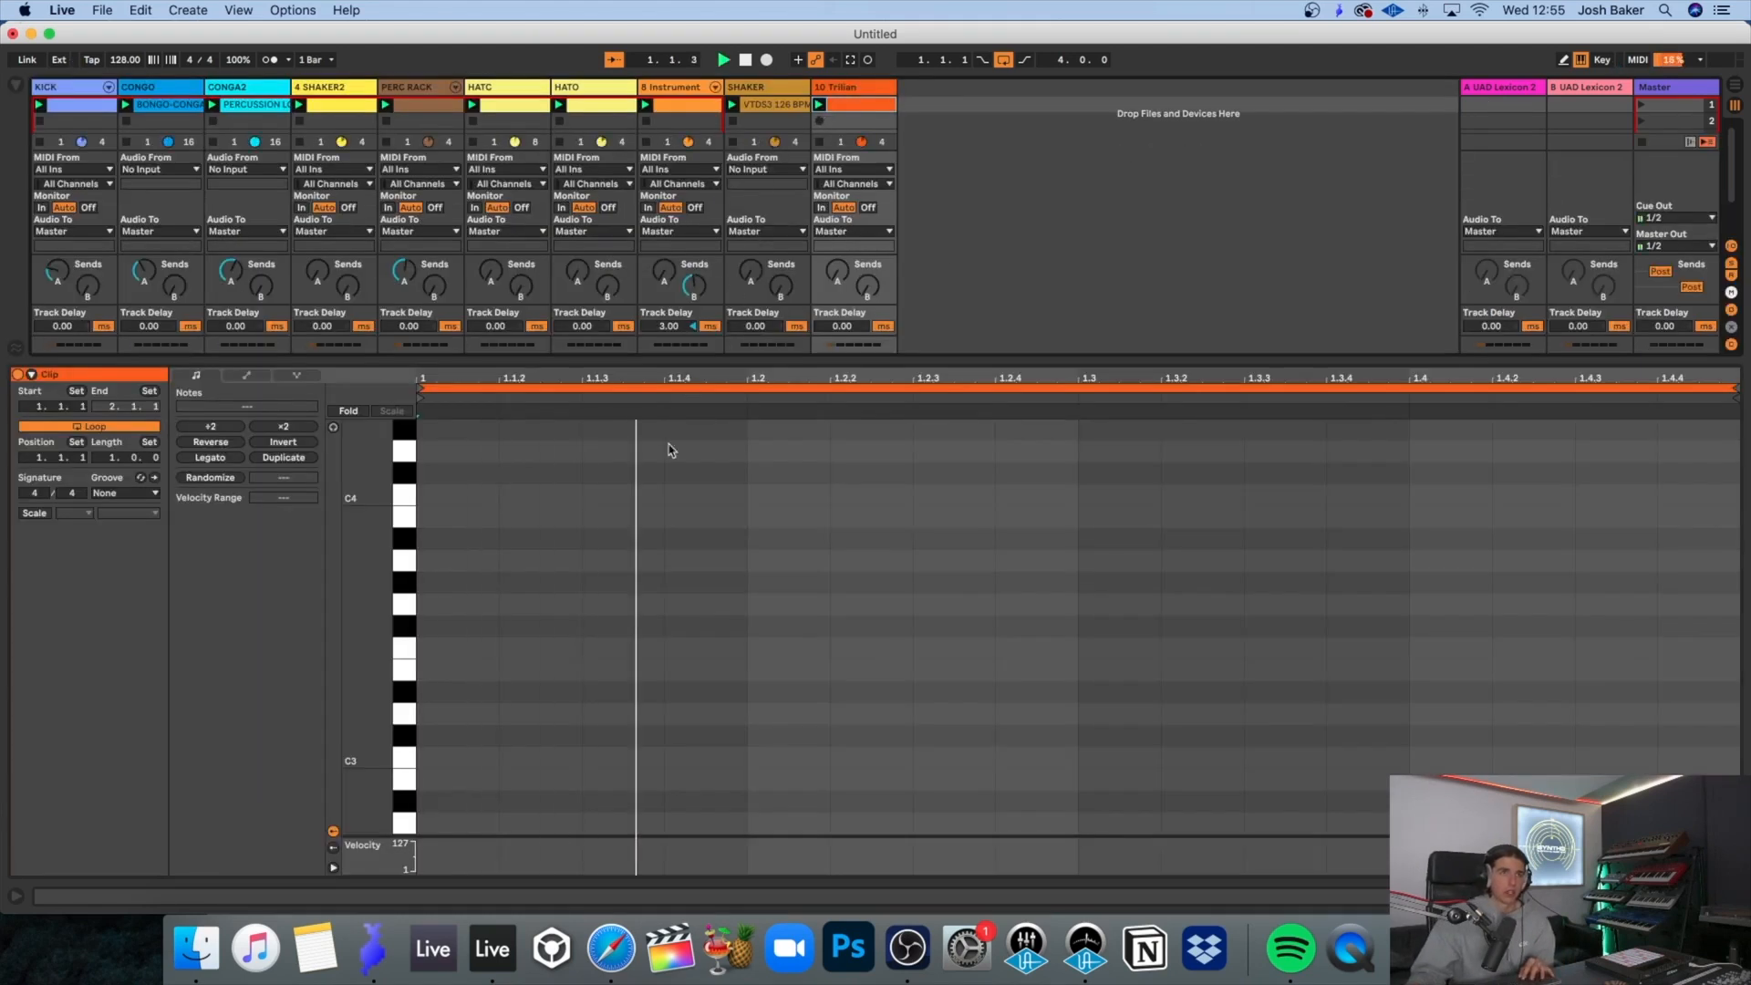
Step: Add a one-beat C2 note starting at 1.1.3 in the Trilian clip
{"action": "double_click", "coordinate": [468, 763]}
{"action": "left_click_drag", "start_coordinate": [500, 762], "coordinate": [723, 763]}
{"action": "key", "text": "Right"}
{"action": "key", "text": "Right"}
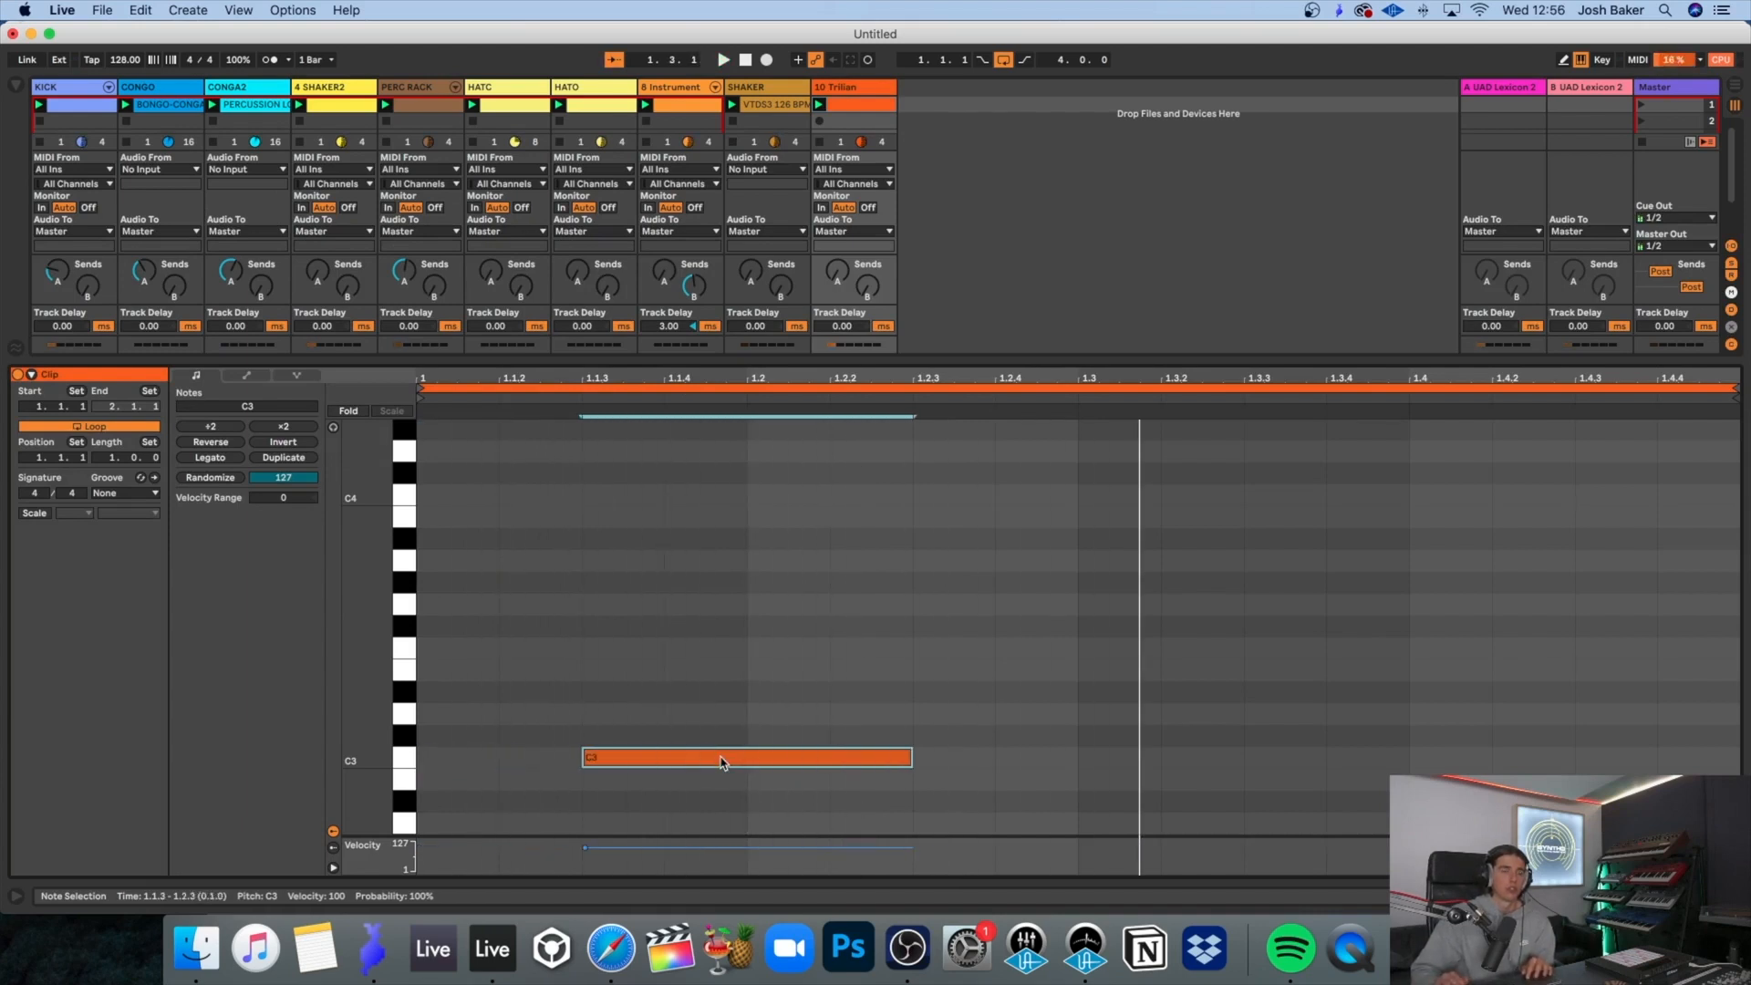
{"action": "key", "text": "shift+Down"}
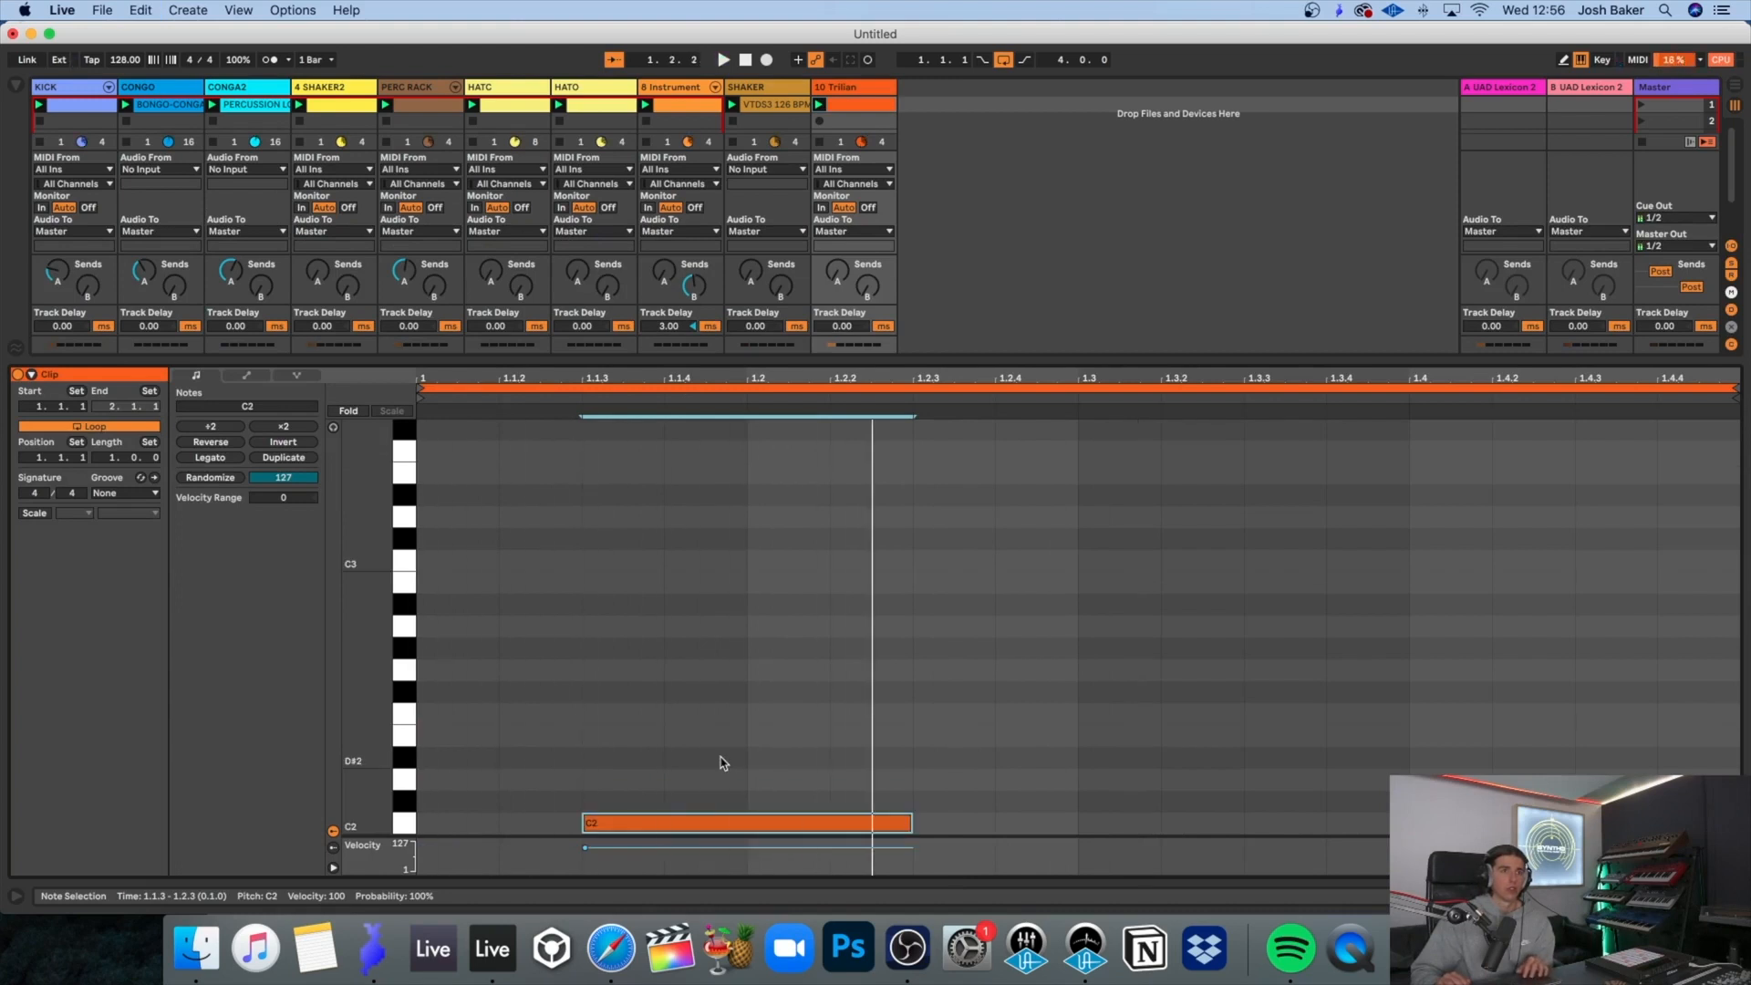
Step: Duplicate the C2 note to 1.2.3 and shorten the copy to two sixteenths
{"action": "key", "text": "super+d"}
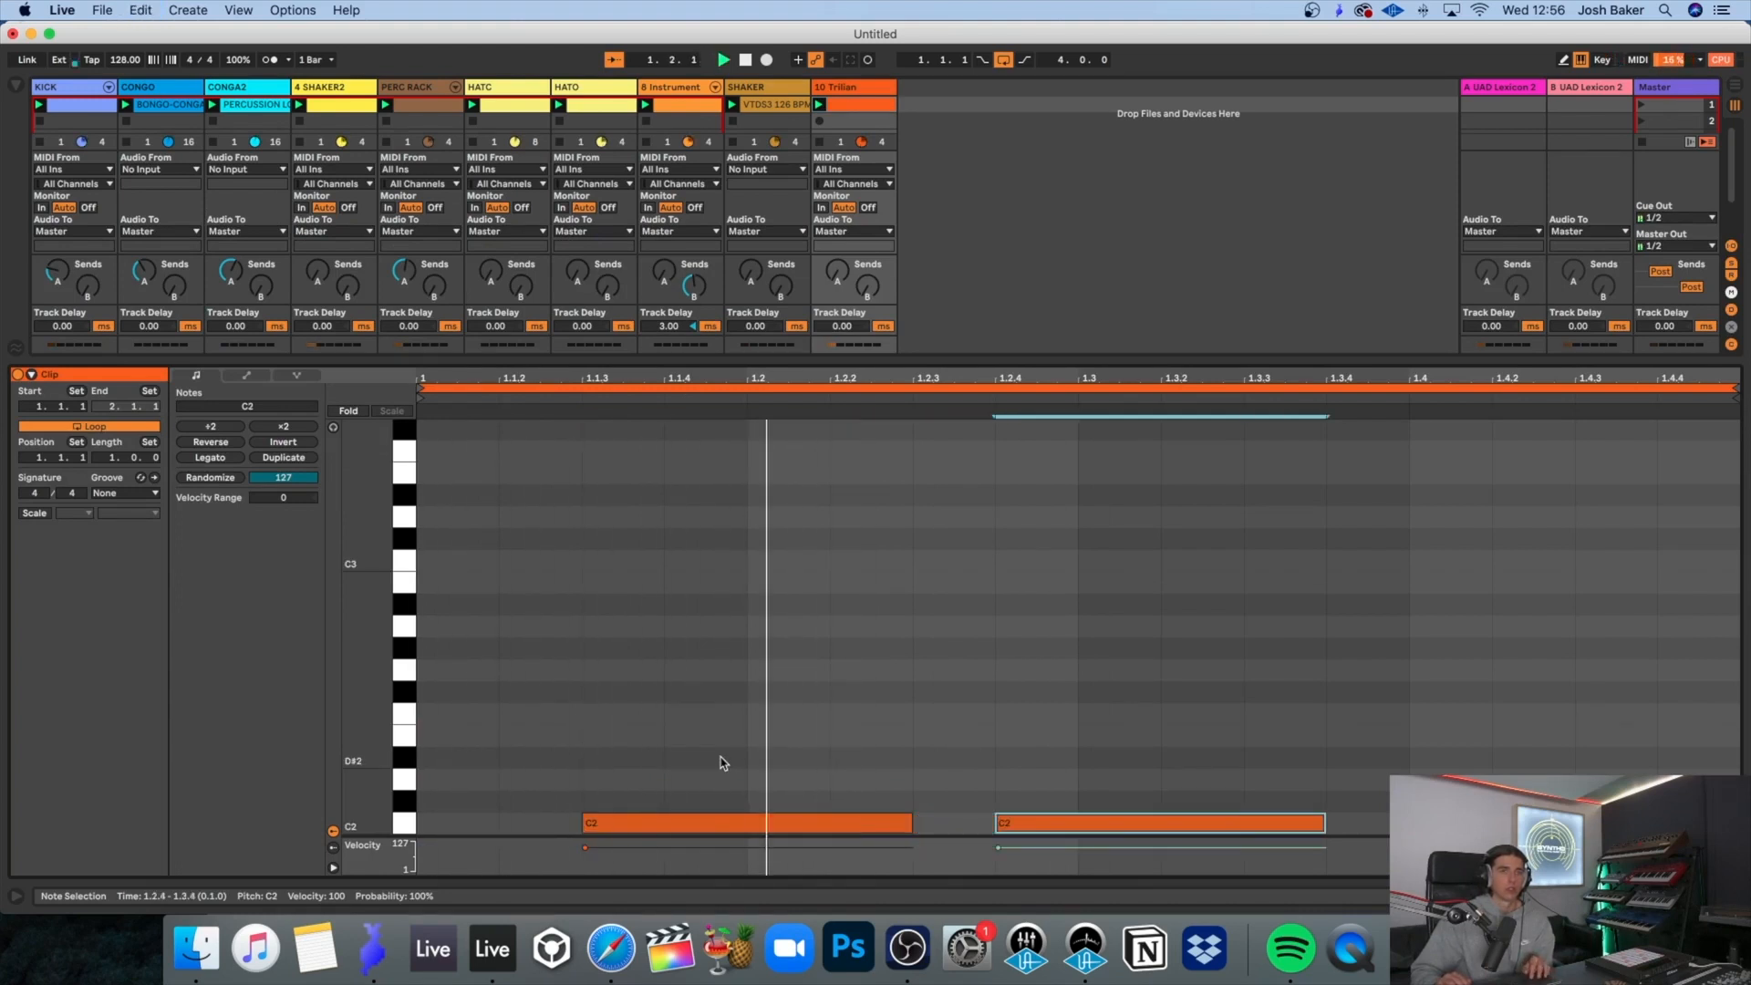
{"action": "key", "text": "Left"}
{"action": "key", "text": "shift+Left"}
{"action": "key", "text": "shift+Left"}
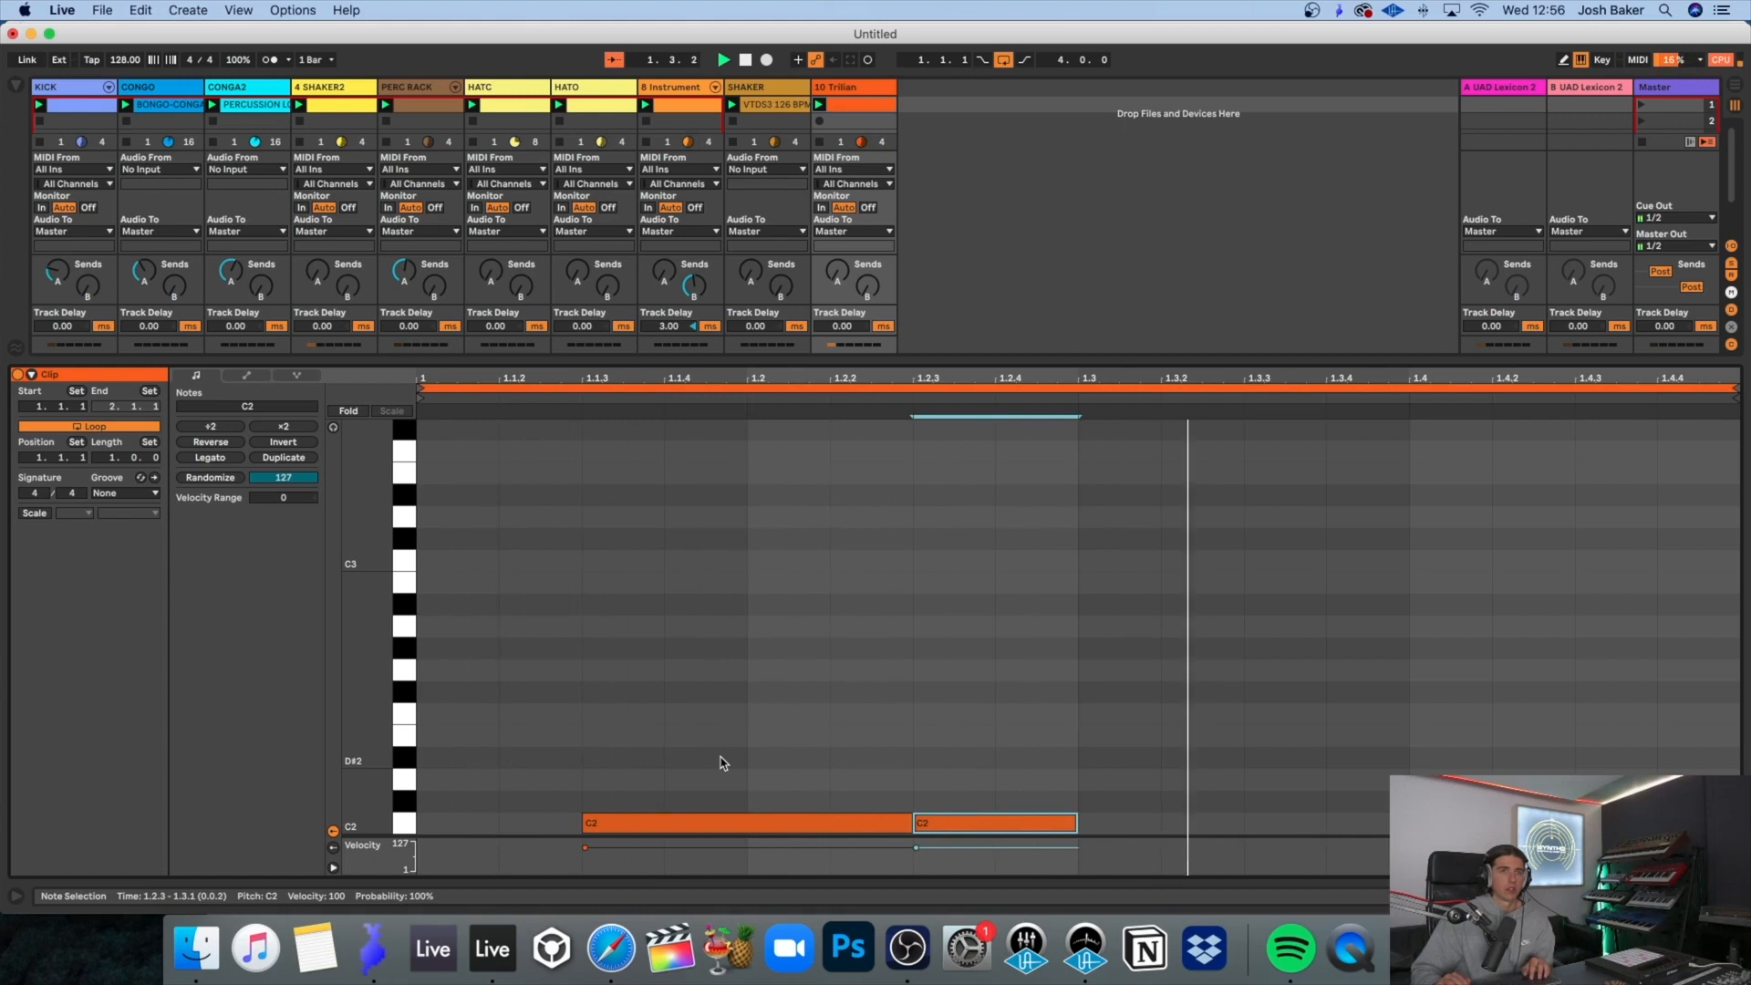
Step: Duplicate the short C2 note to 1.3.1, try it at D#2 and return it to C2
{"action": "key", "text": "super+d"}
{"action": "key", "text": "Up"}
{"action": "key", "text": "Up"}
{"action": "key", "text": "Up"}
{"action": "key", "text": "Up"}
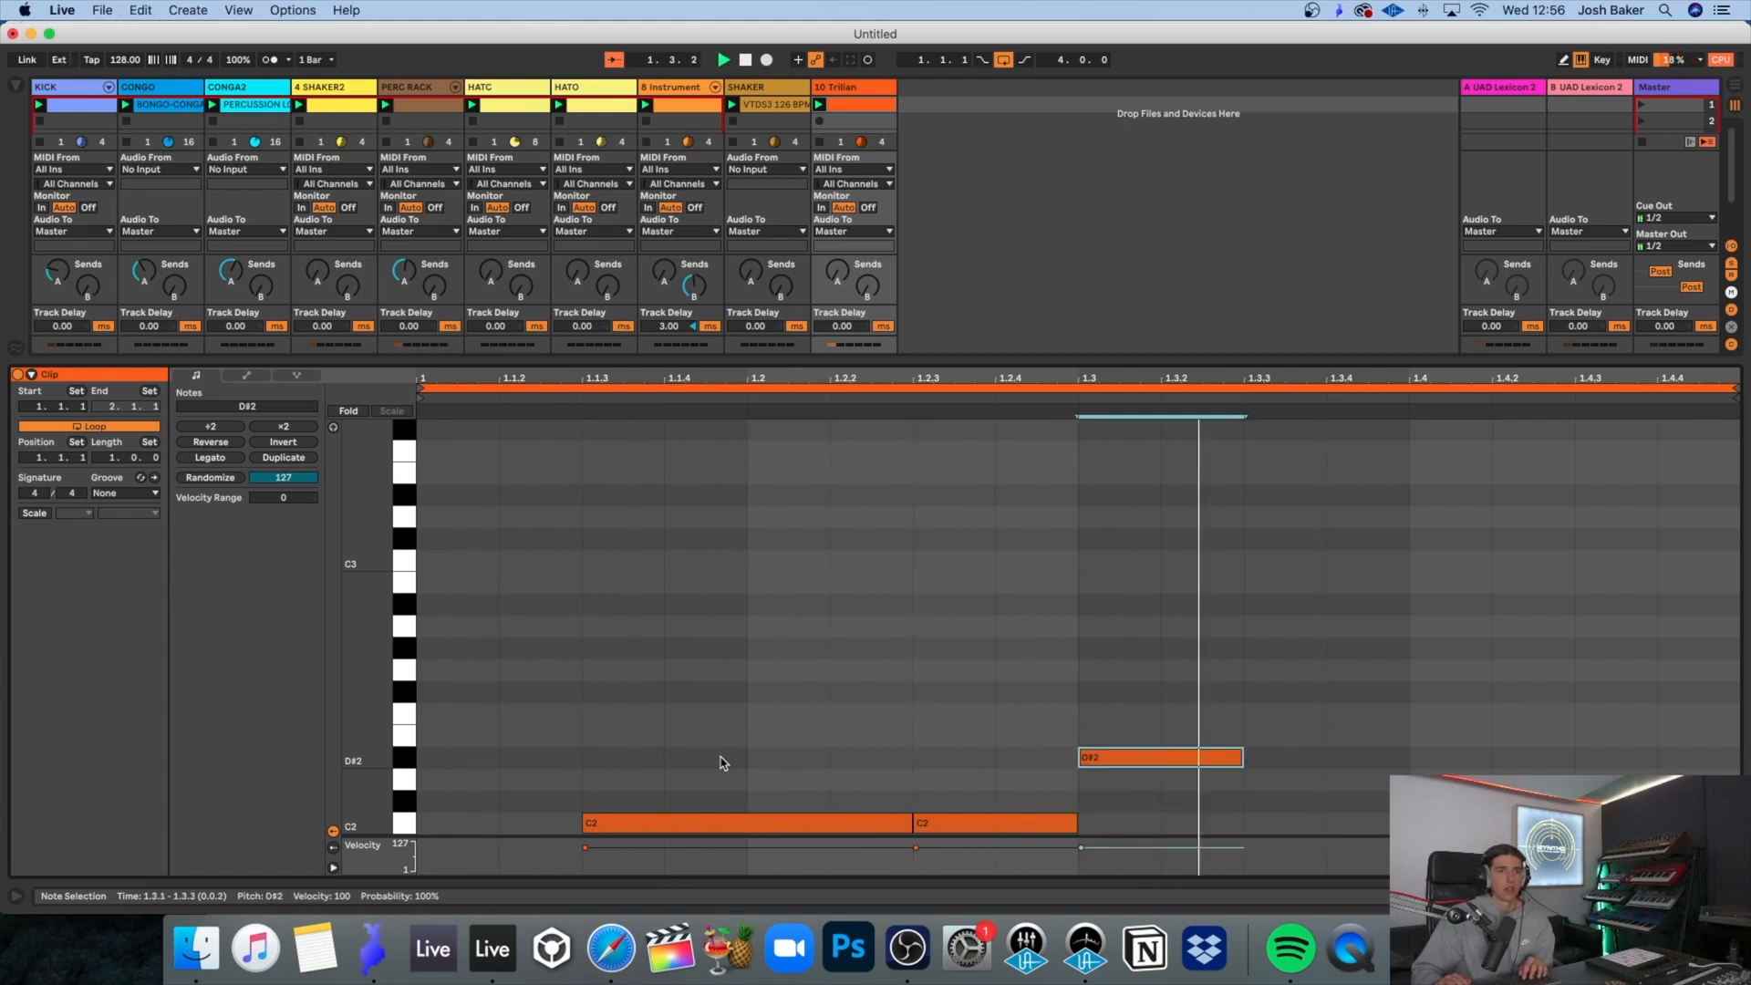
{"action": "key", "text": "Down"}
{"action": "key", "text": "Down"}
{"action": "key", "text": "Down"}
{"action": "key", "text": "Down"}
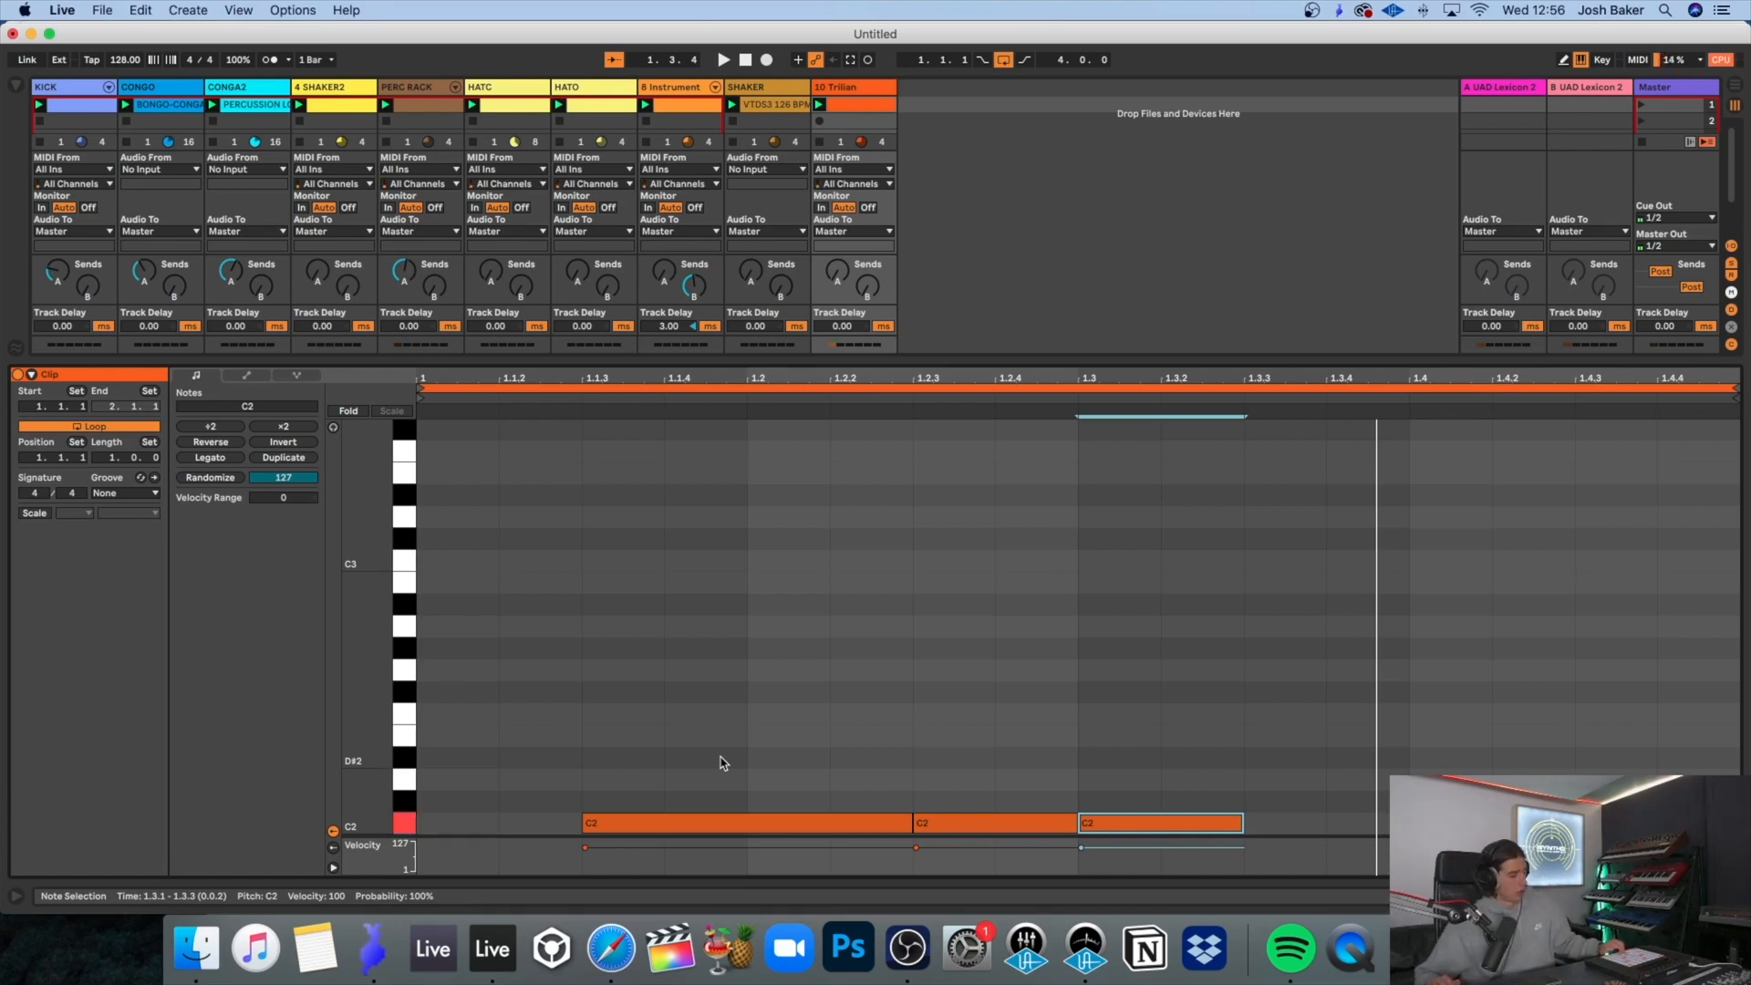
Step: Raise the note at 1.3.1 to A#2 and resume playback
{"action": "key", "text": "Up"}
{"action": "key", "text": "Up"}
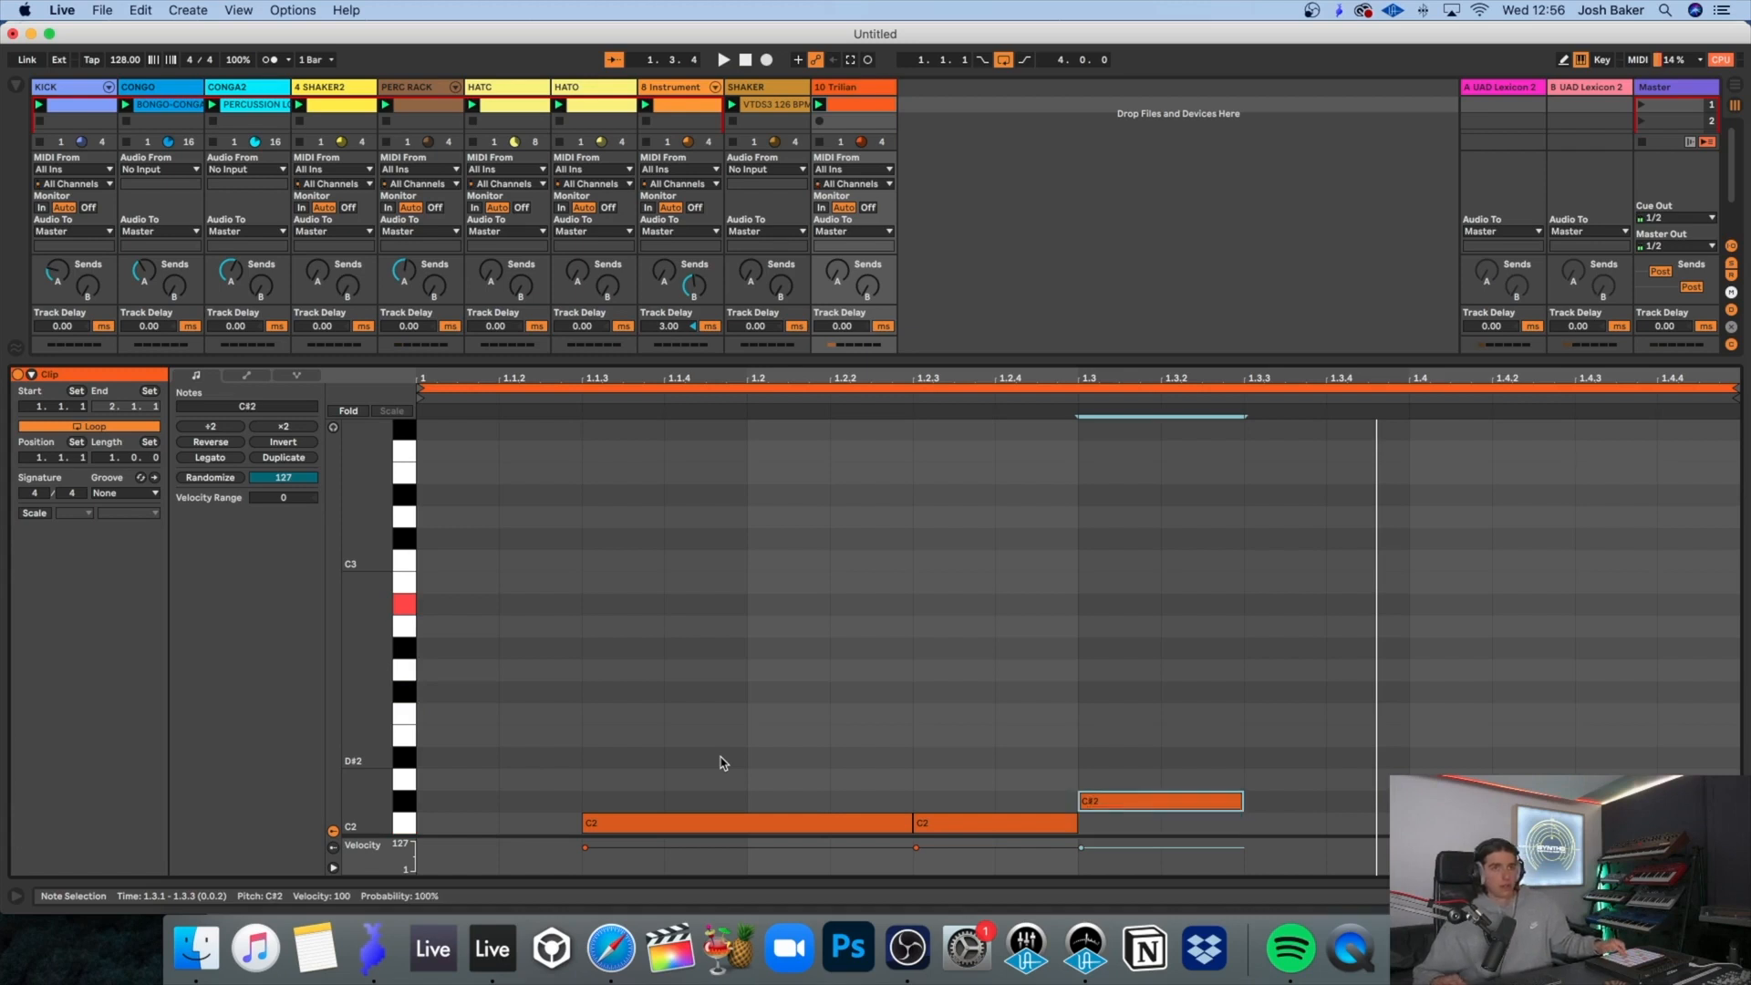
{"action": "key", "text": "Up"}
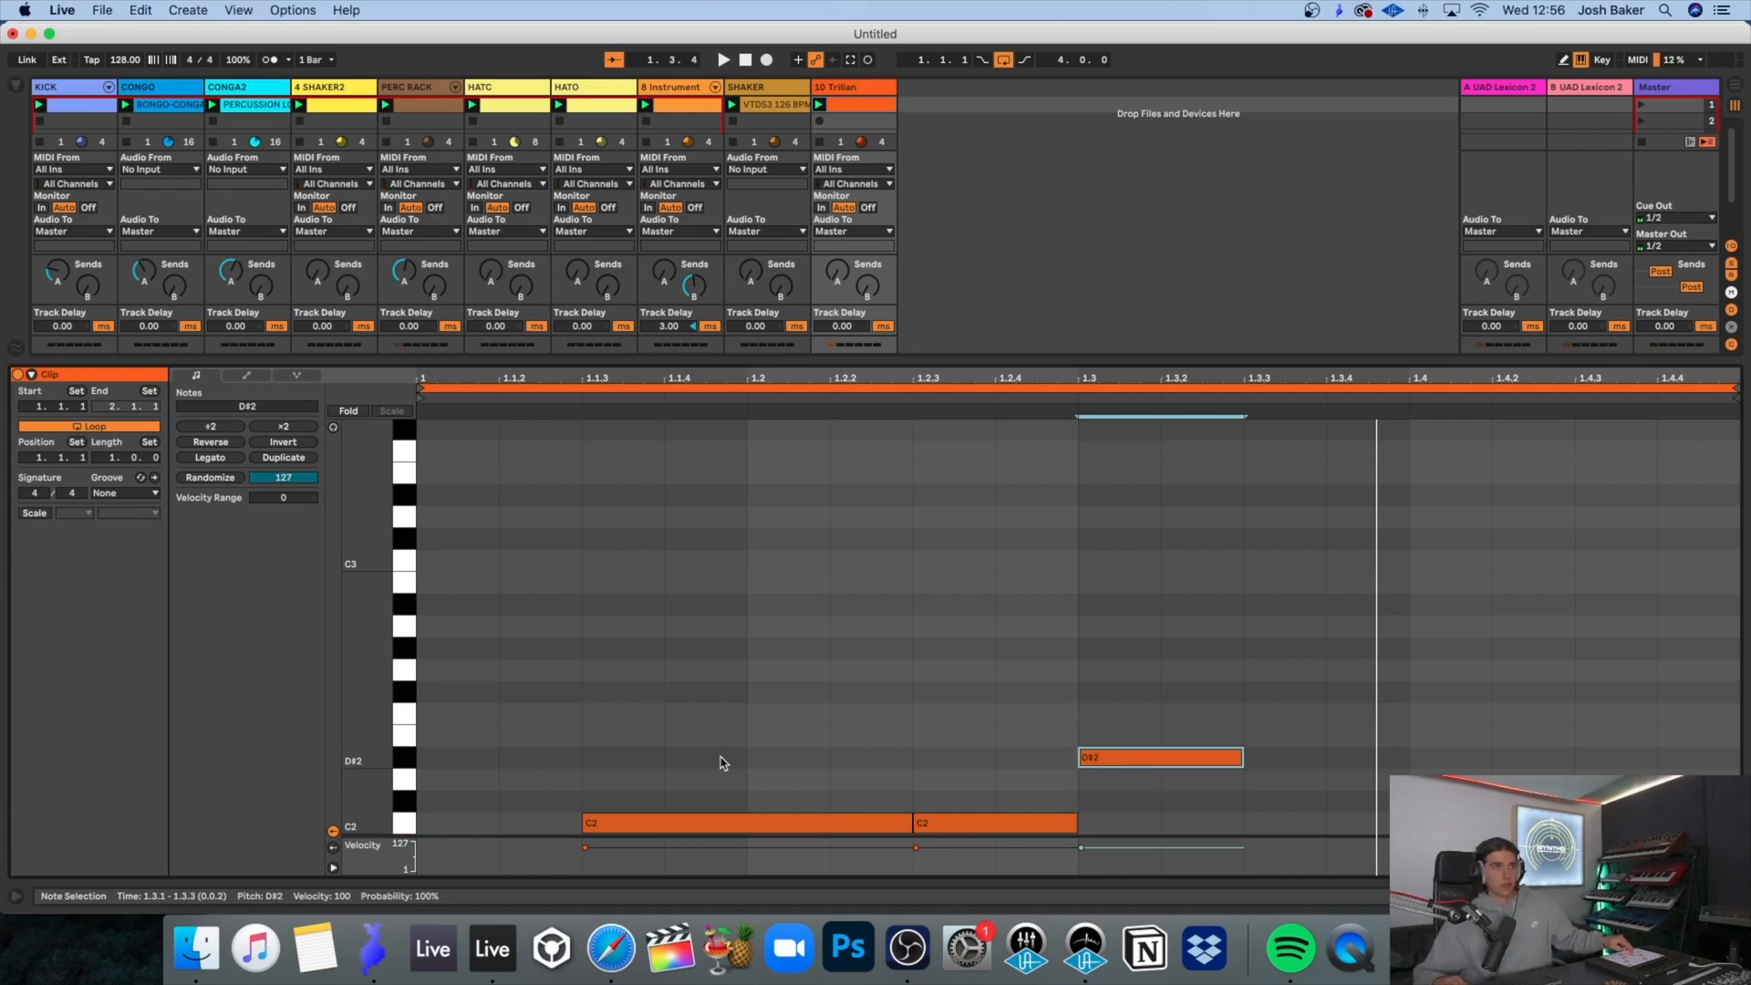
{"action": "key", "text": "Up"}
{"action": "key", "text": "Up"}
{"action": "key", "text": "Up"}
{"action": "key", "text": "Up"}
{"action": "key", "text": "Up"}
{"action": "key", "text": "Up"}
{"action": "key", "text": "space"}
{"action": "key", "text": "Up"}
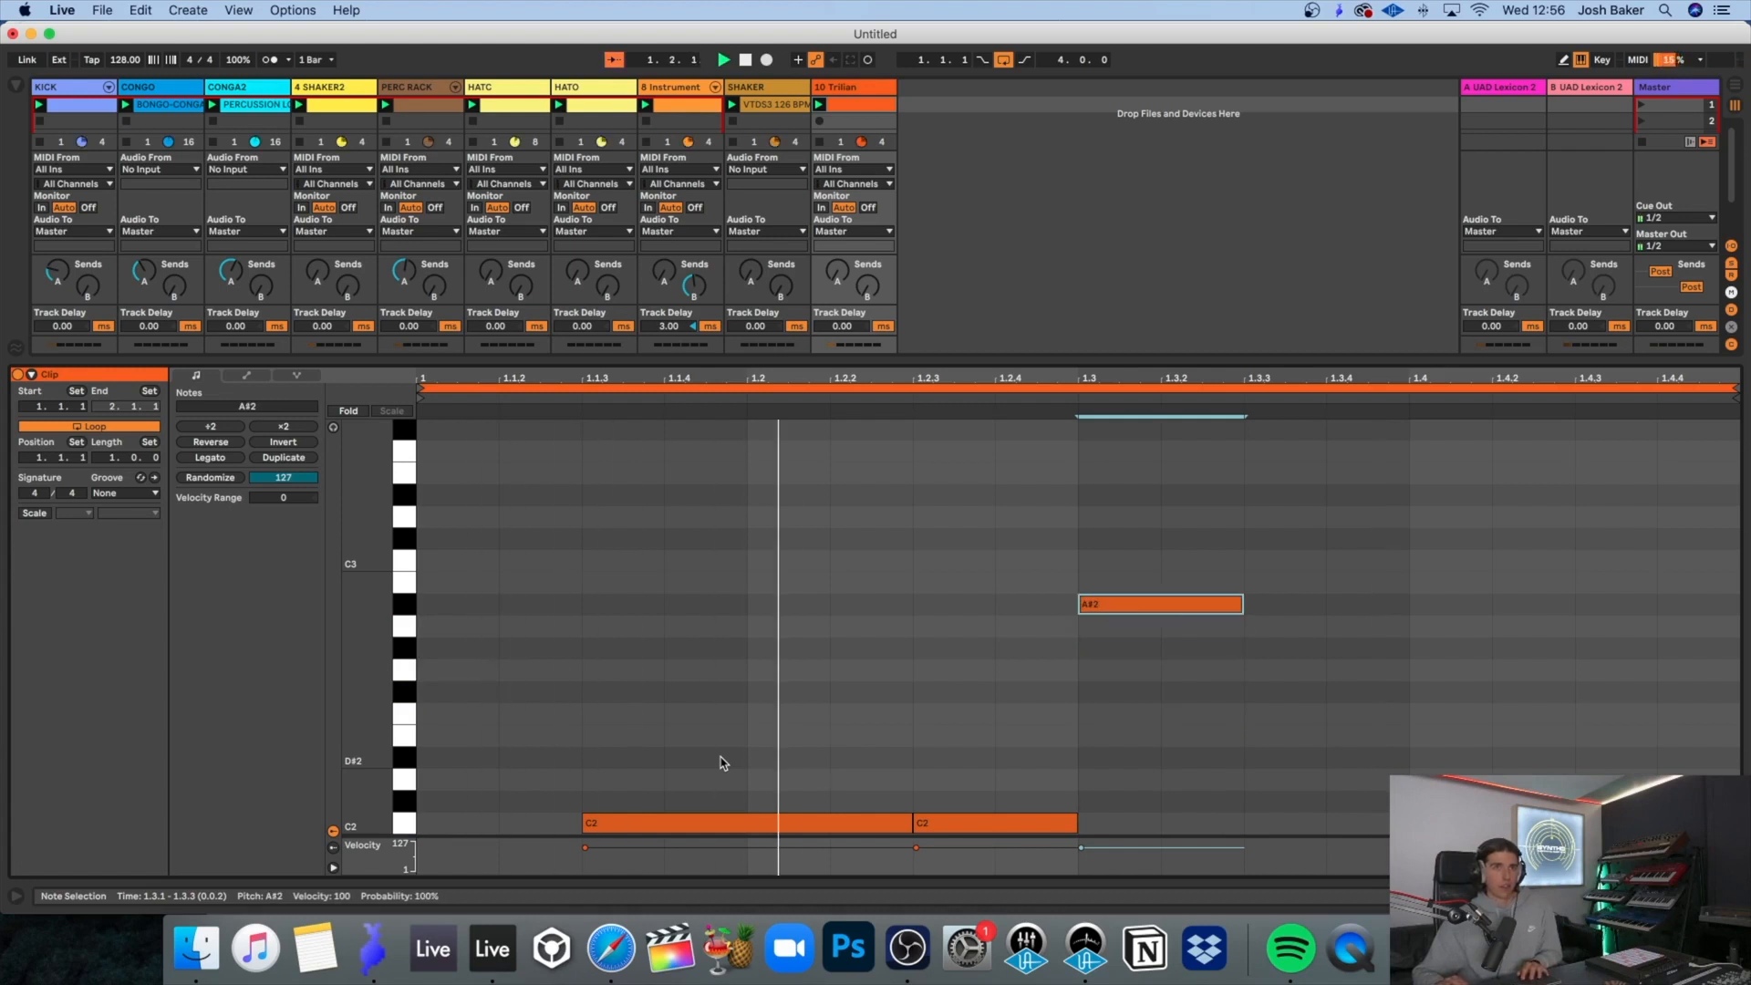
Step: Lengthen the A#2 note to one beat, try it at 1.3.3 and return it to 1.3.1
{"action": "key", "text": "shift+Right"}
{"action": "key", "text": "shift+Right"}
{"action": "key", "text": "Right"}
{"action": "key", "text": "Right"}
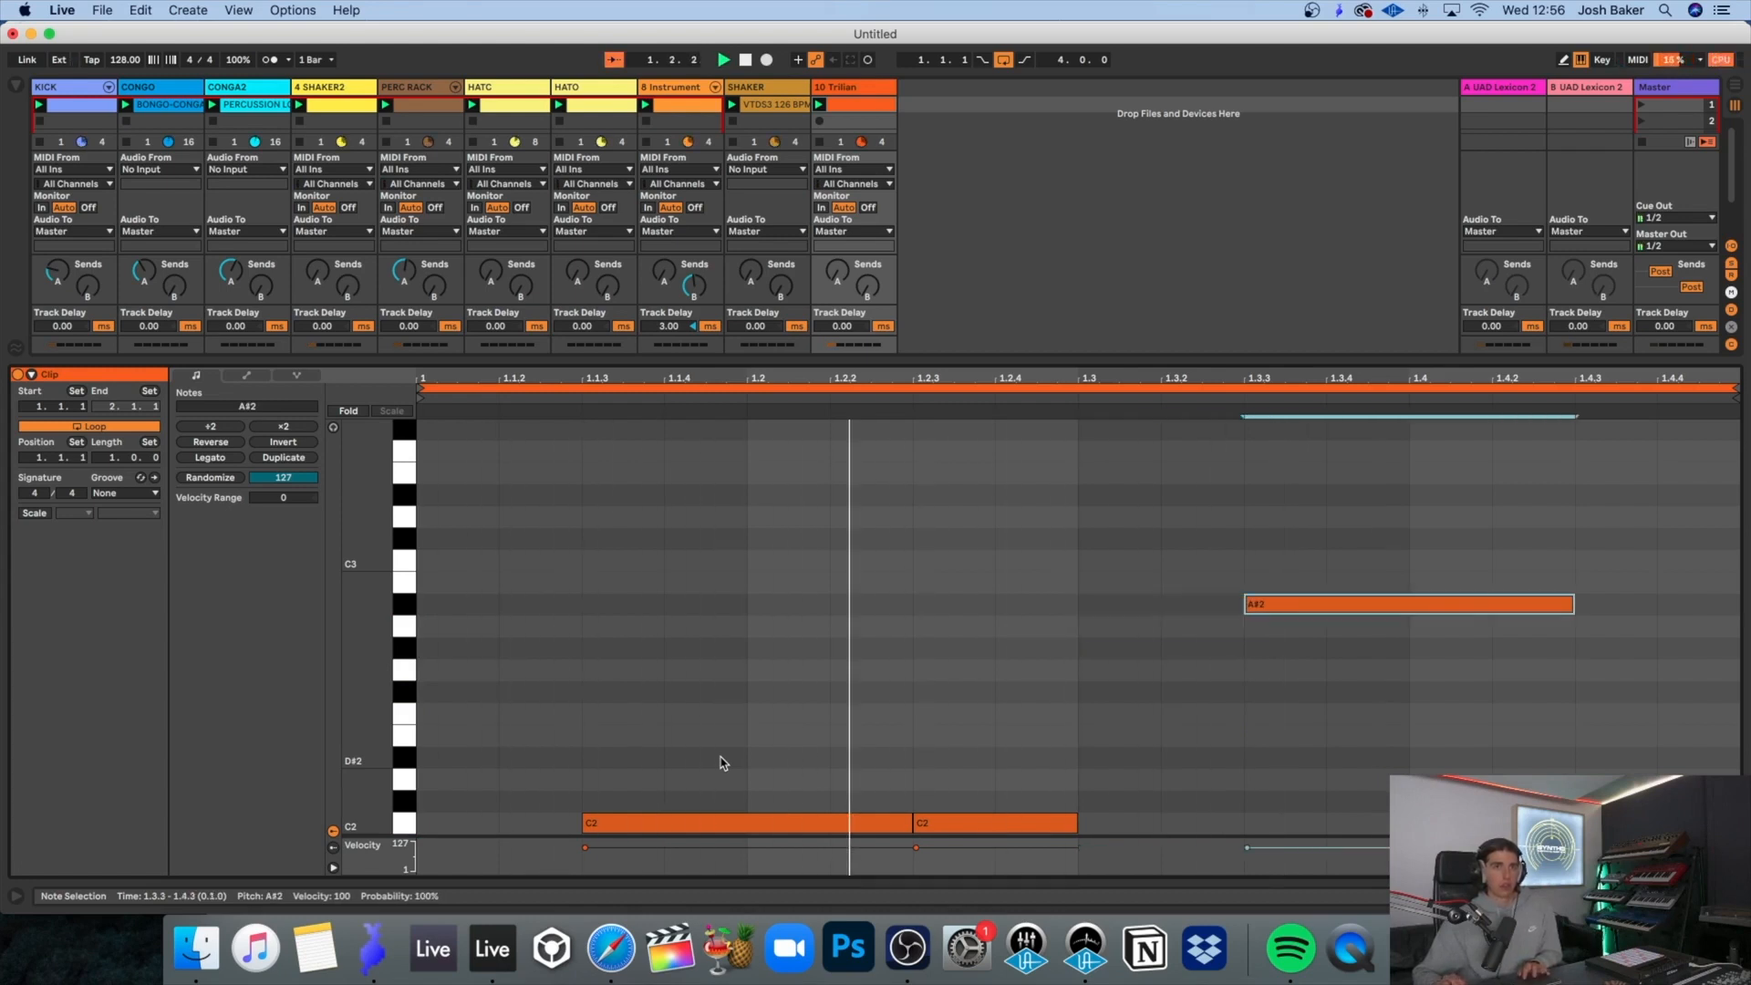
{"action": "key", "text": "Left"}
{"action": "key", "text": "Left"}
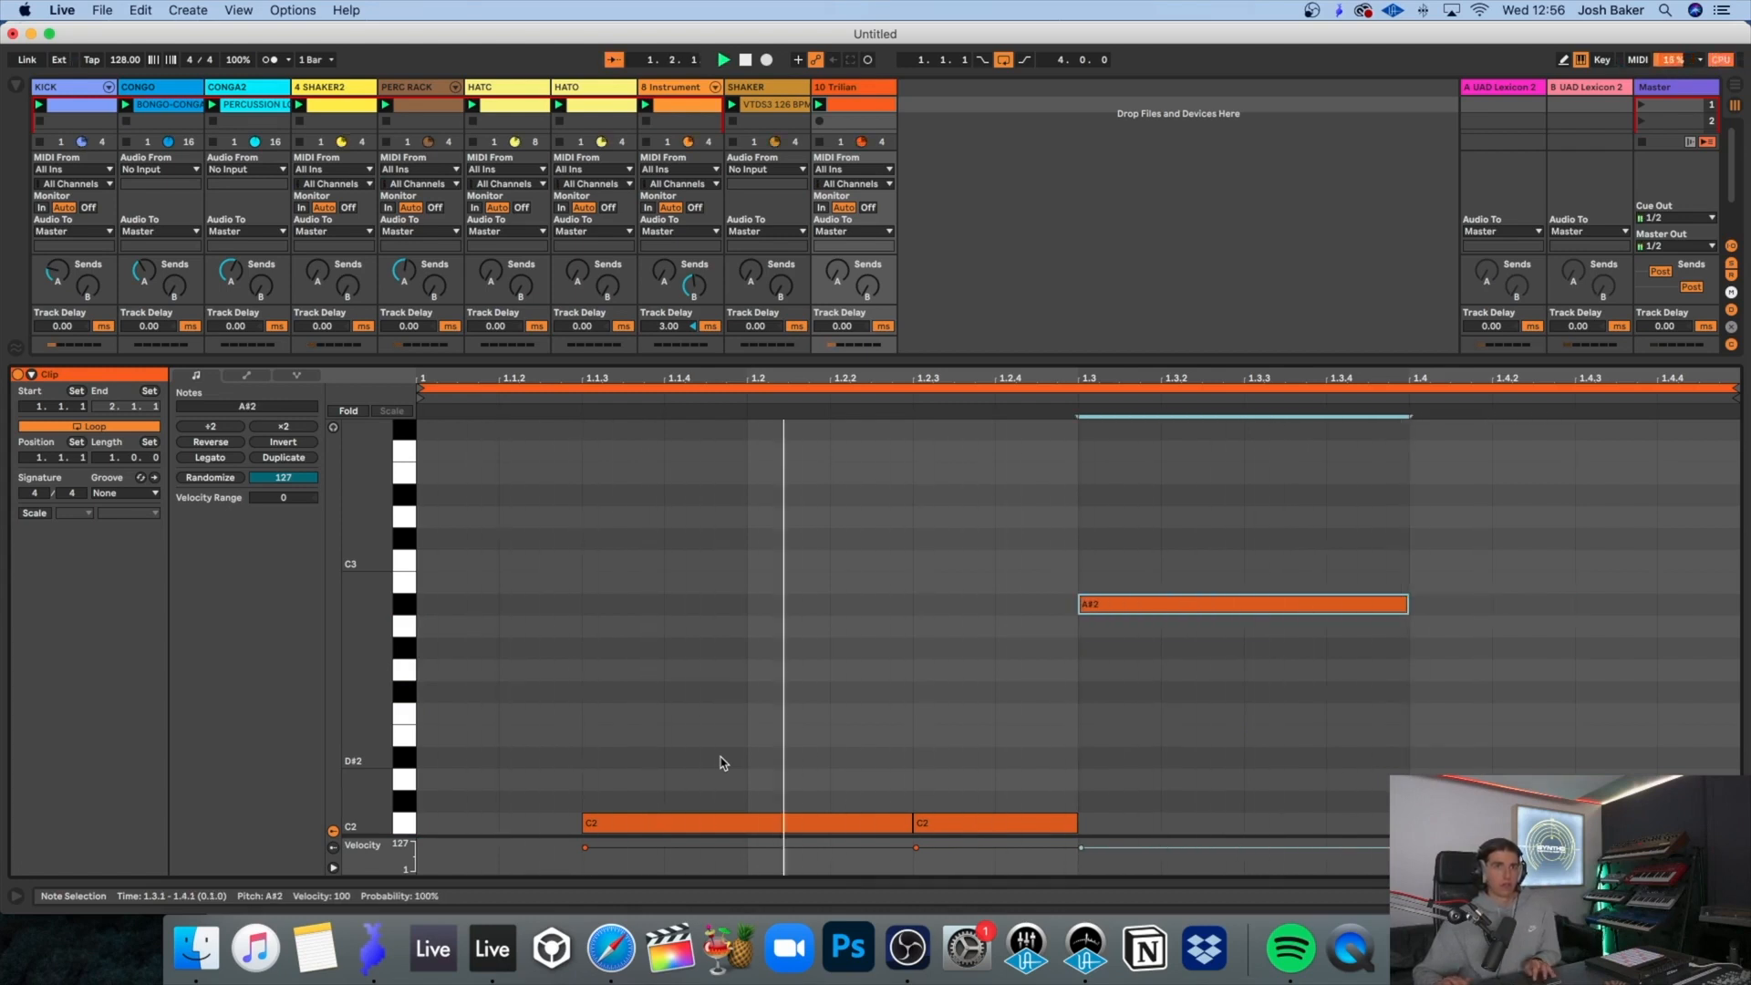
Step: Duplicate the A#2 note as a G#2 note at 1.3.3 and shorten the copy to two sixteenths
{"action": "key", "text": "super+d"}
{"action": "key", "text": "Up"}
{"action": "key", "text": "Up"}
{"action": "key", "text": "Down"}
{"action": "key", "text": "Down"}
{"action": "key", "text": "Down"}
{"action": "key", "text": "Down"}
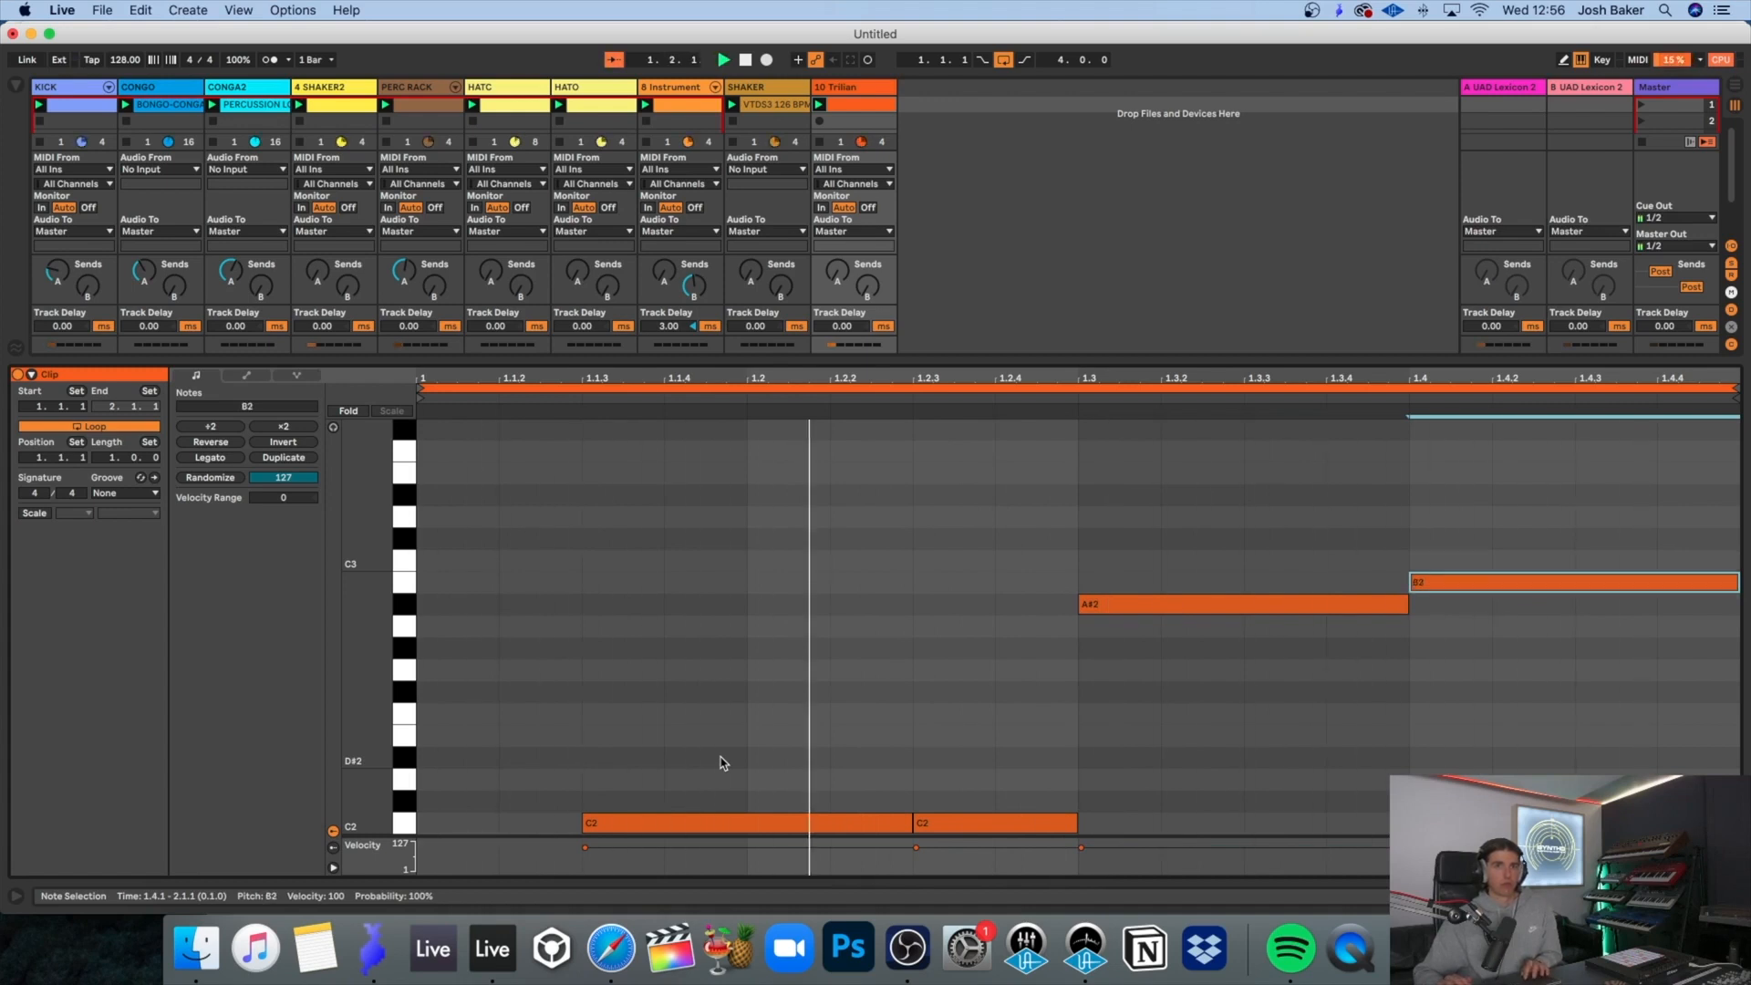
{"action": "key", "text": "Left"}
{"action": "key", "text": "Left"}
{"action": "key", "text": "shift+Left"}
{"action": "key", "text": "shift+Left"}
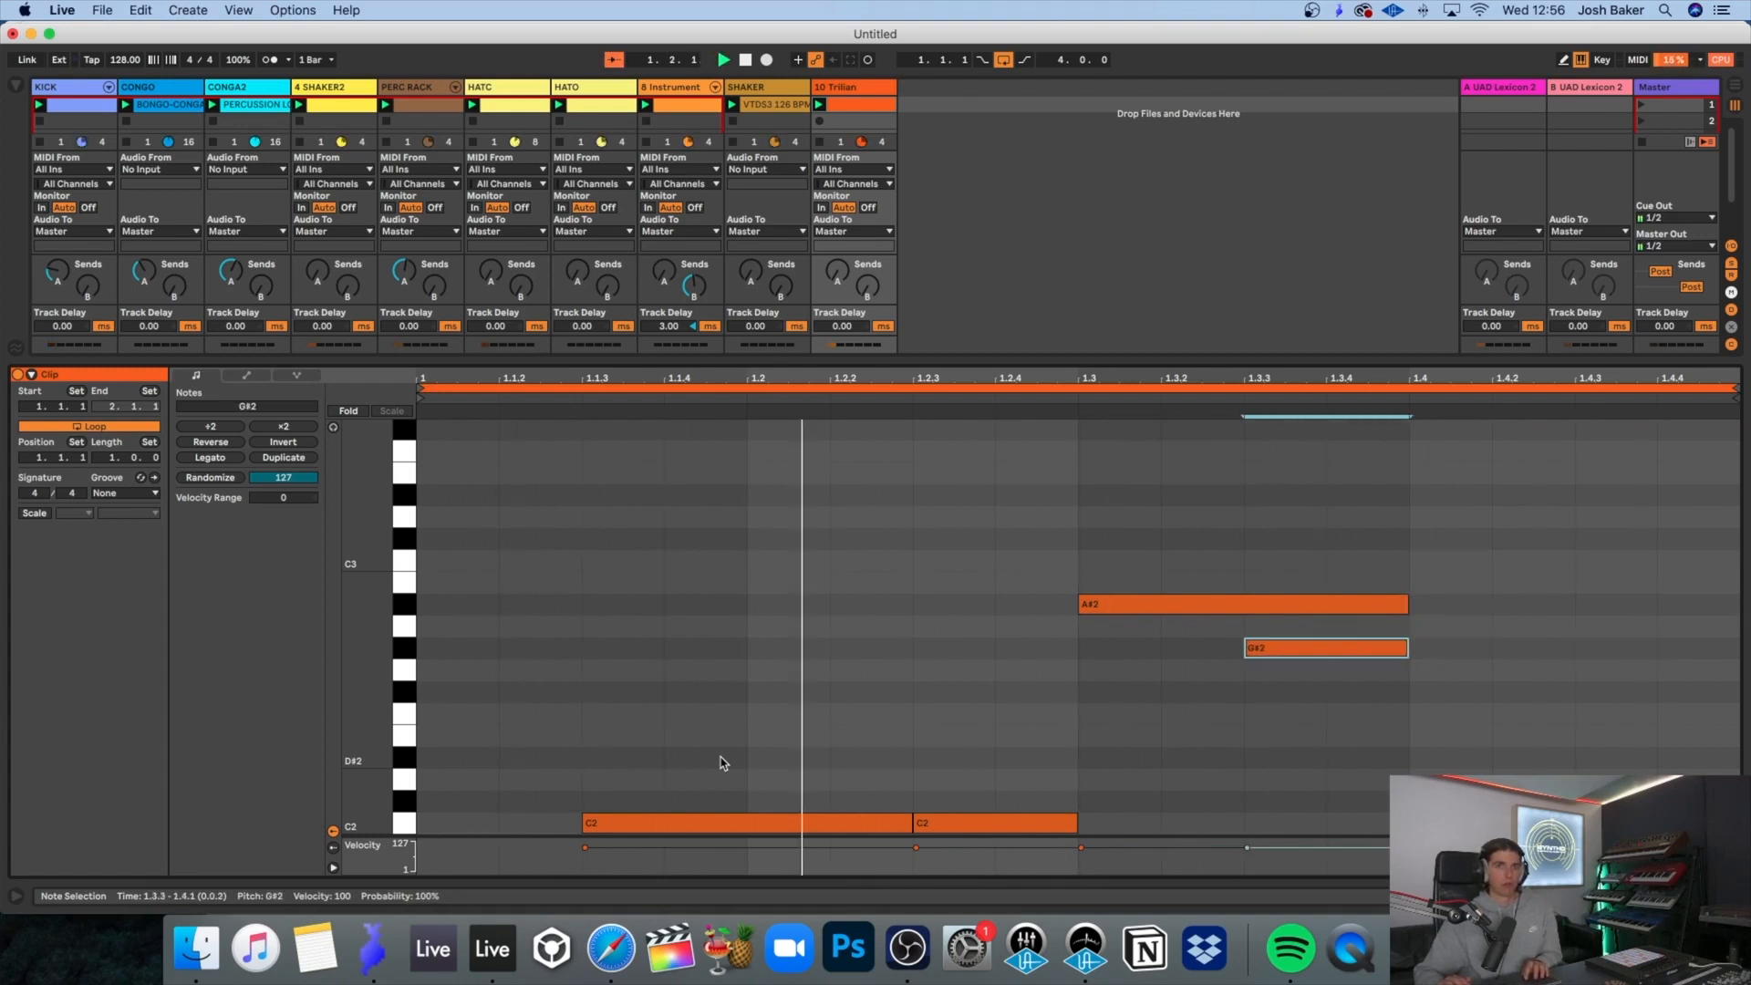
Step: Shorten the A#2 note to two sixteenths so that it ends at 1.3.3, and resume playback
{"action": "key", "text": "space"}
{"action": "left_click_drag", "start_coordinate": [1438, 525], "coordinate": [1393, 606]}
{"action": "key", "text": "shift+Left"}
{"action": "key", "text": "shift+Left"}
{"action": "key", "text": "space"}
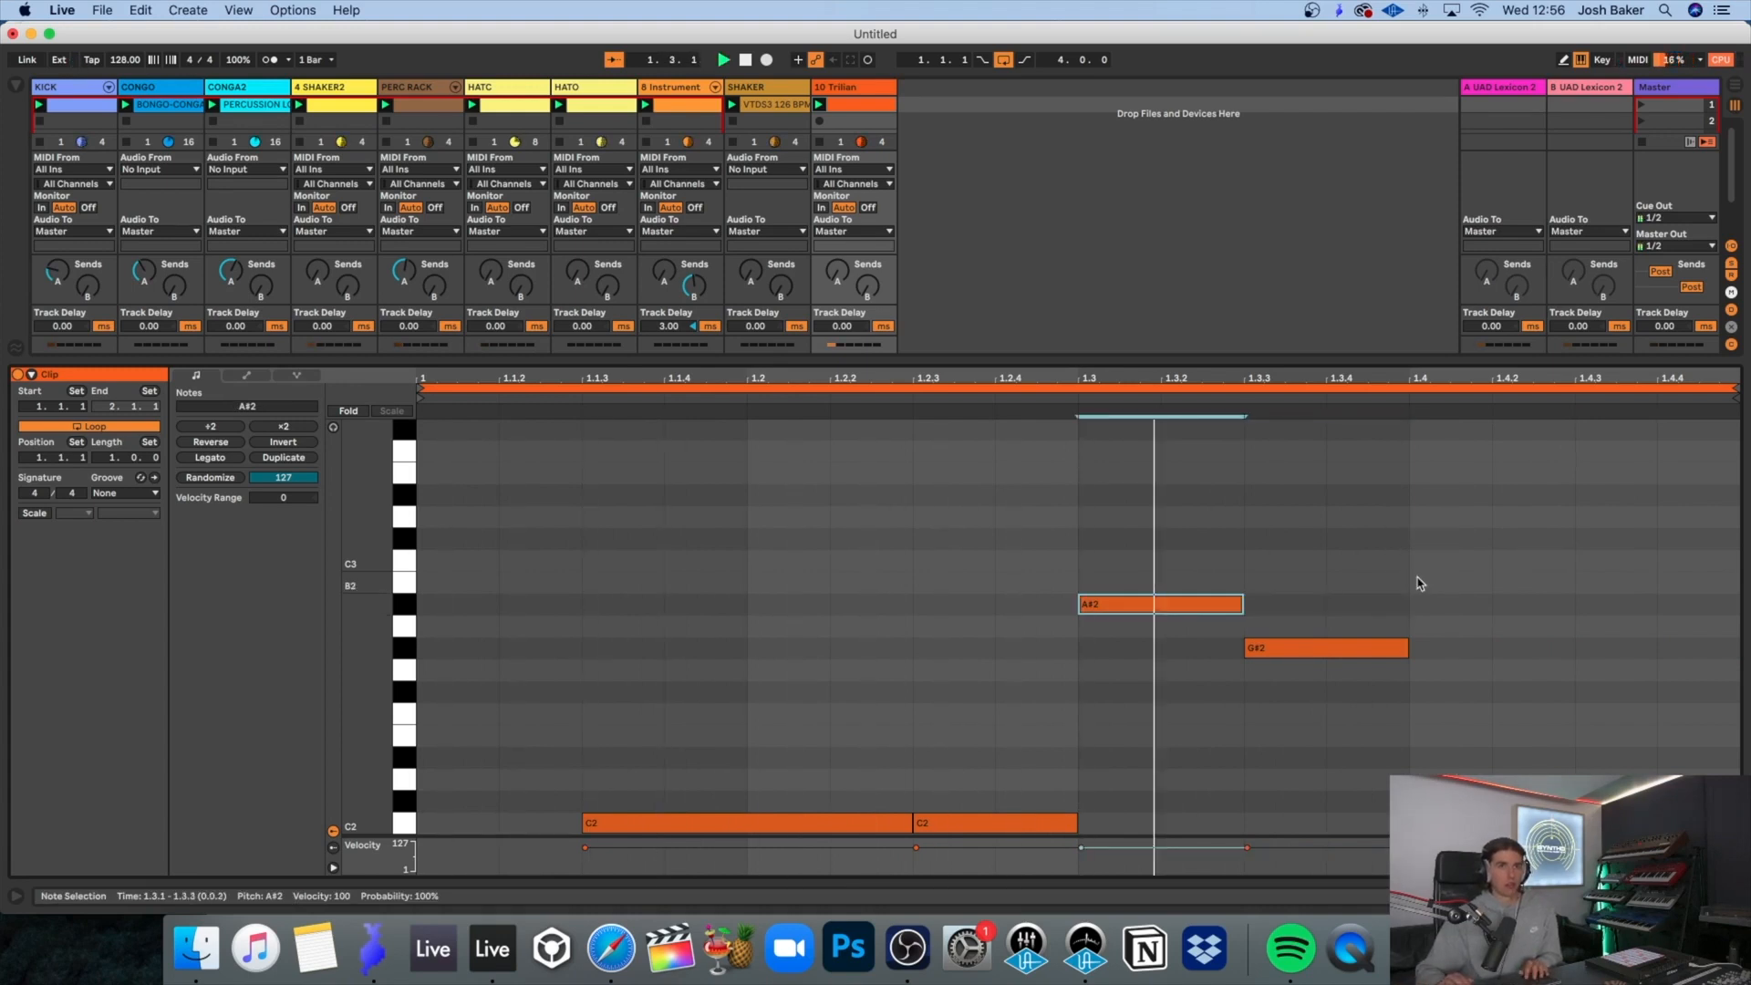
Step: Duplicate the G#2 note to 1.4.1, lengthen the copy to one beat and lower it to F2
{"action": "left_click", "coordinate": [1334, 654]}
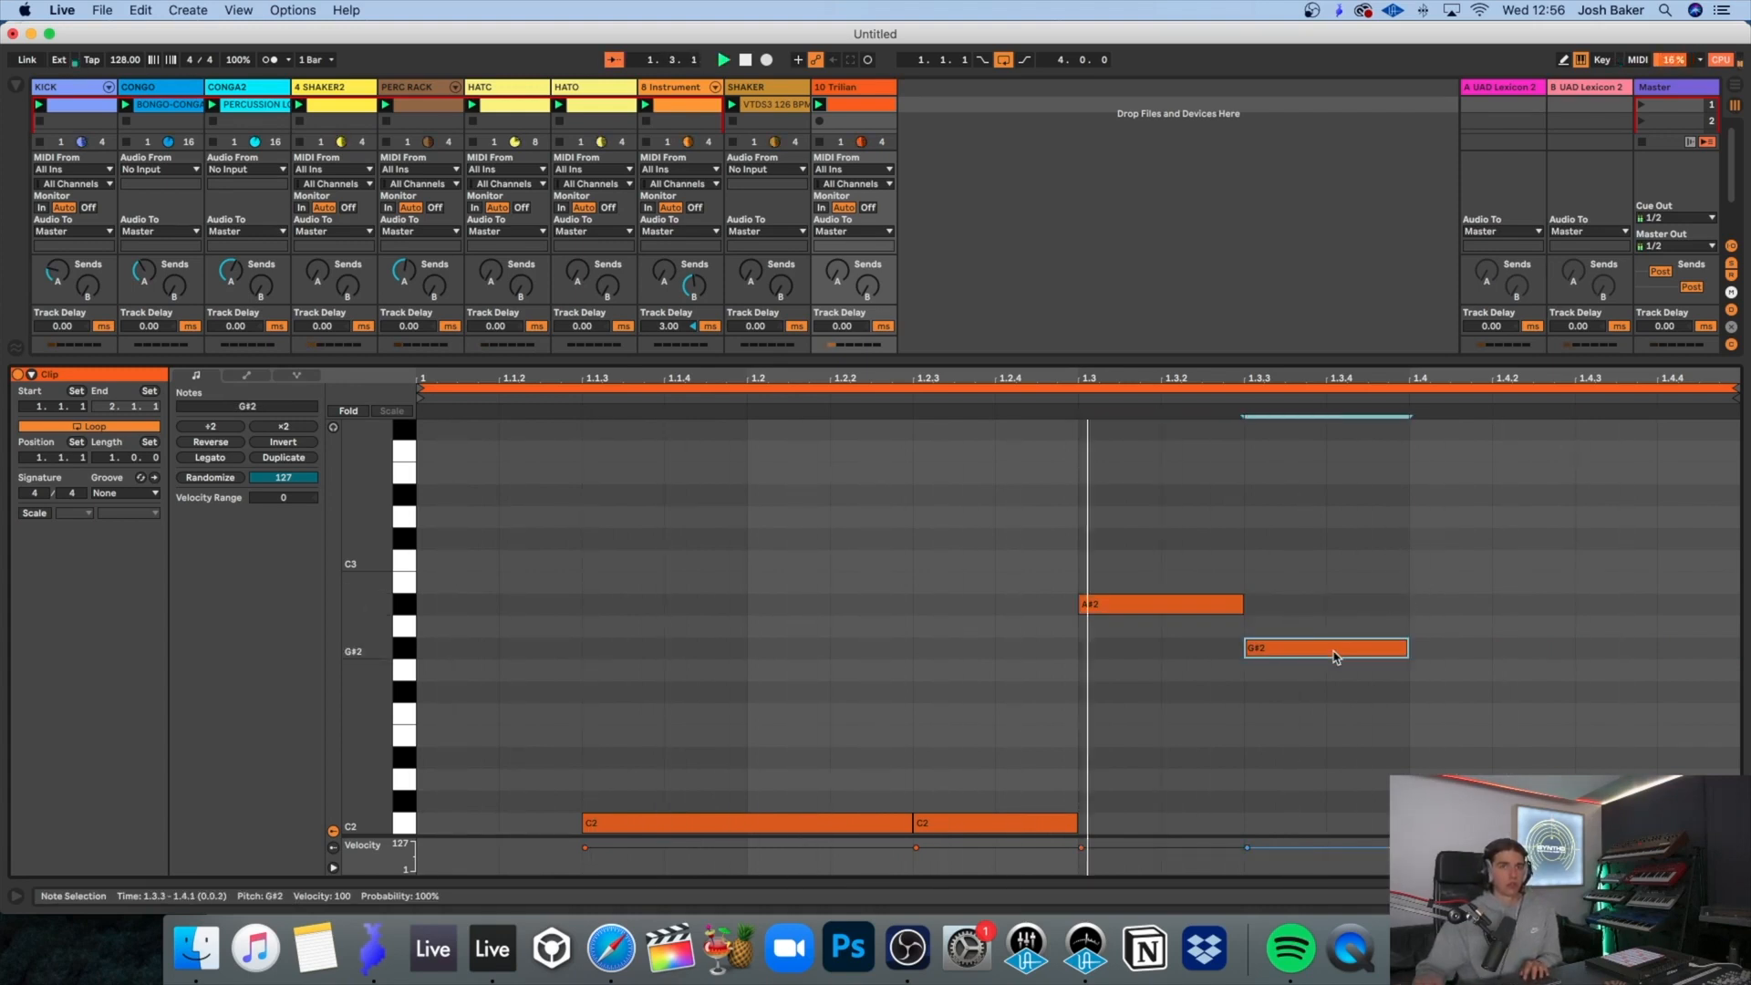
{"action": "key", "text": "super+d"}
{"action": "key", "text": "Down"}
{"action": "key", "text": "Down"}
{"action": "key", "text": "shift+Right"}
{"action": "key", "text": "shift+Right"}
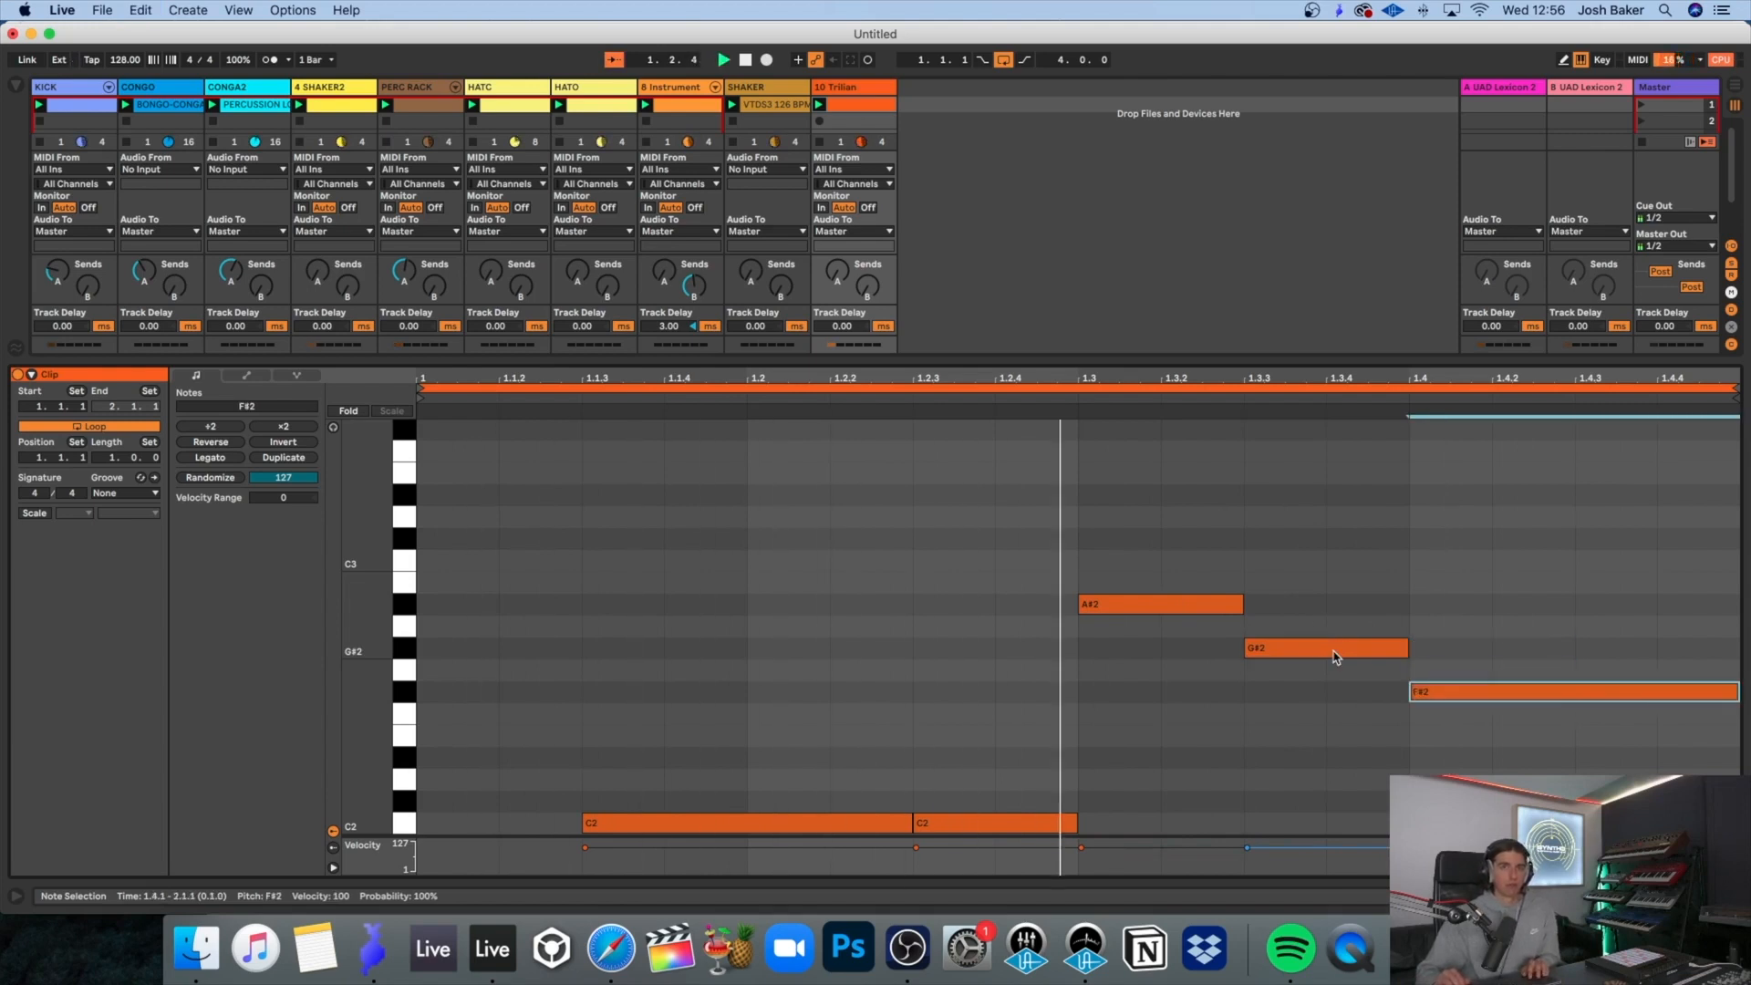
{"action": "key", "text": "Down"}
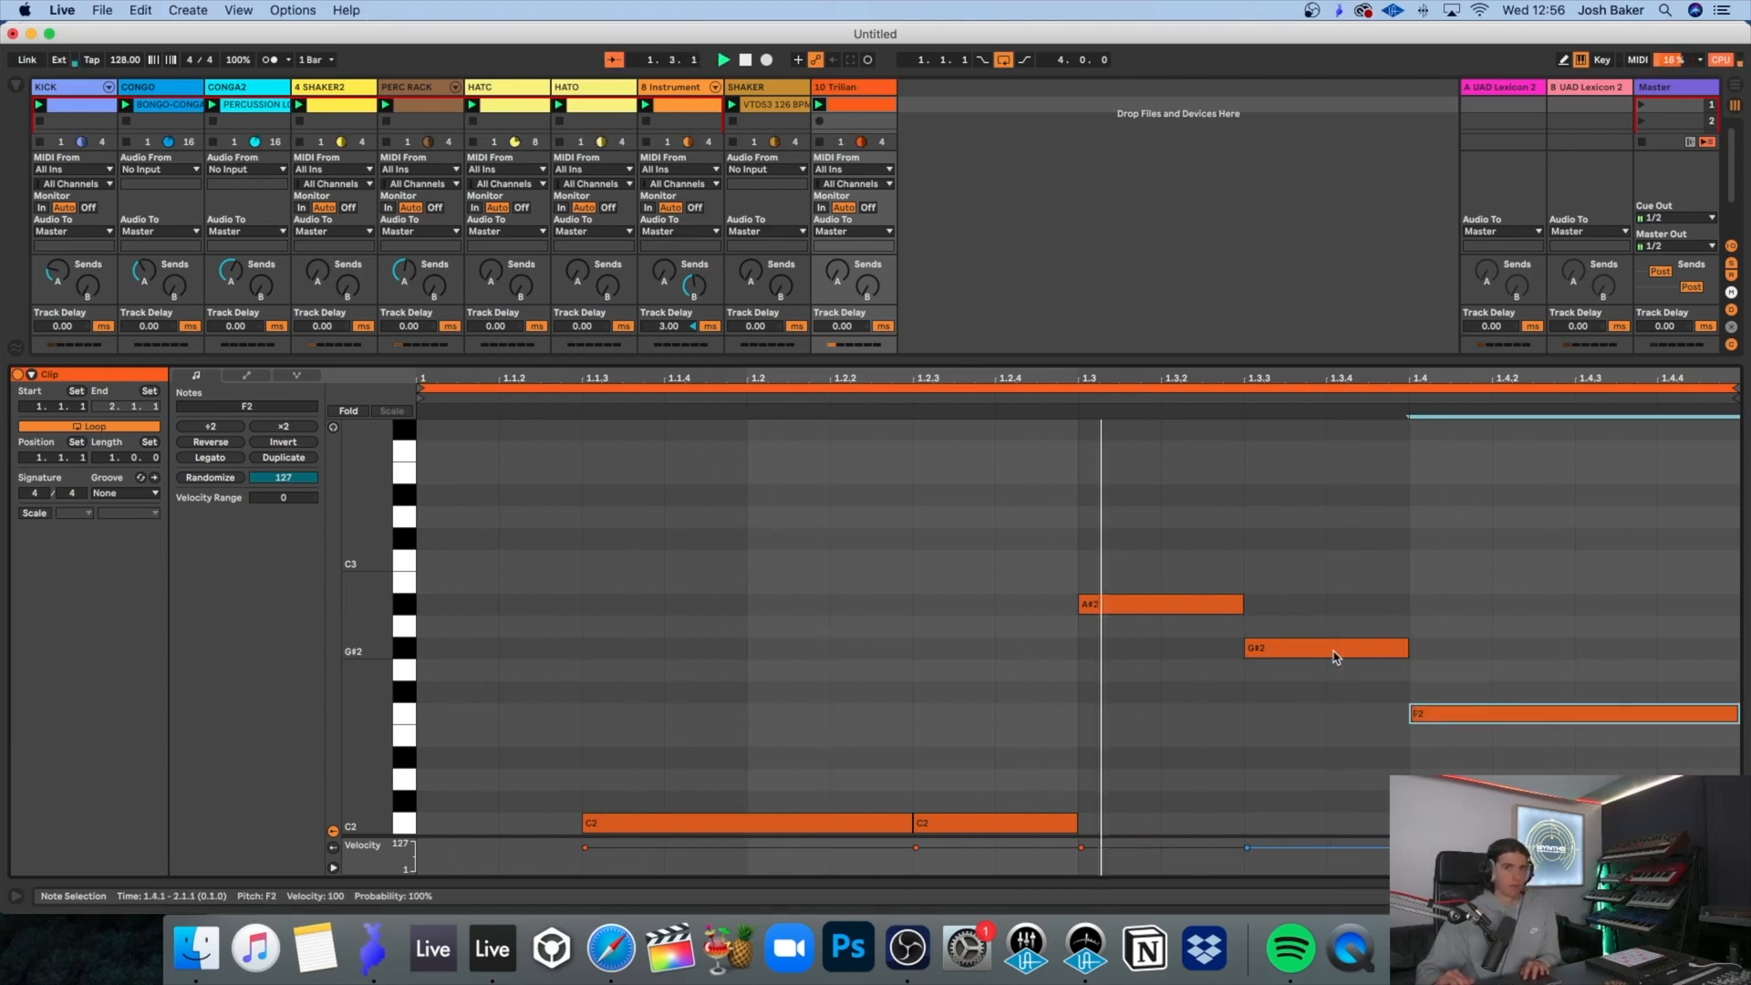
Step: Try starting the F2 note at 1.4.3, then return it to 1.4.1 and try it two sixteenths long
{"action": "key", "text": "alt+shift+Right"}
{"action": "key", "text": "alt+shift+Right"}
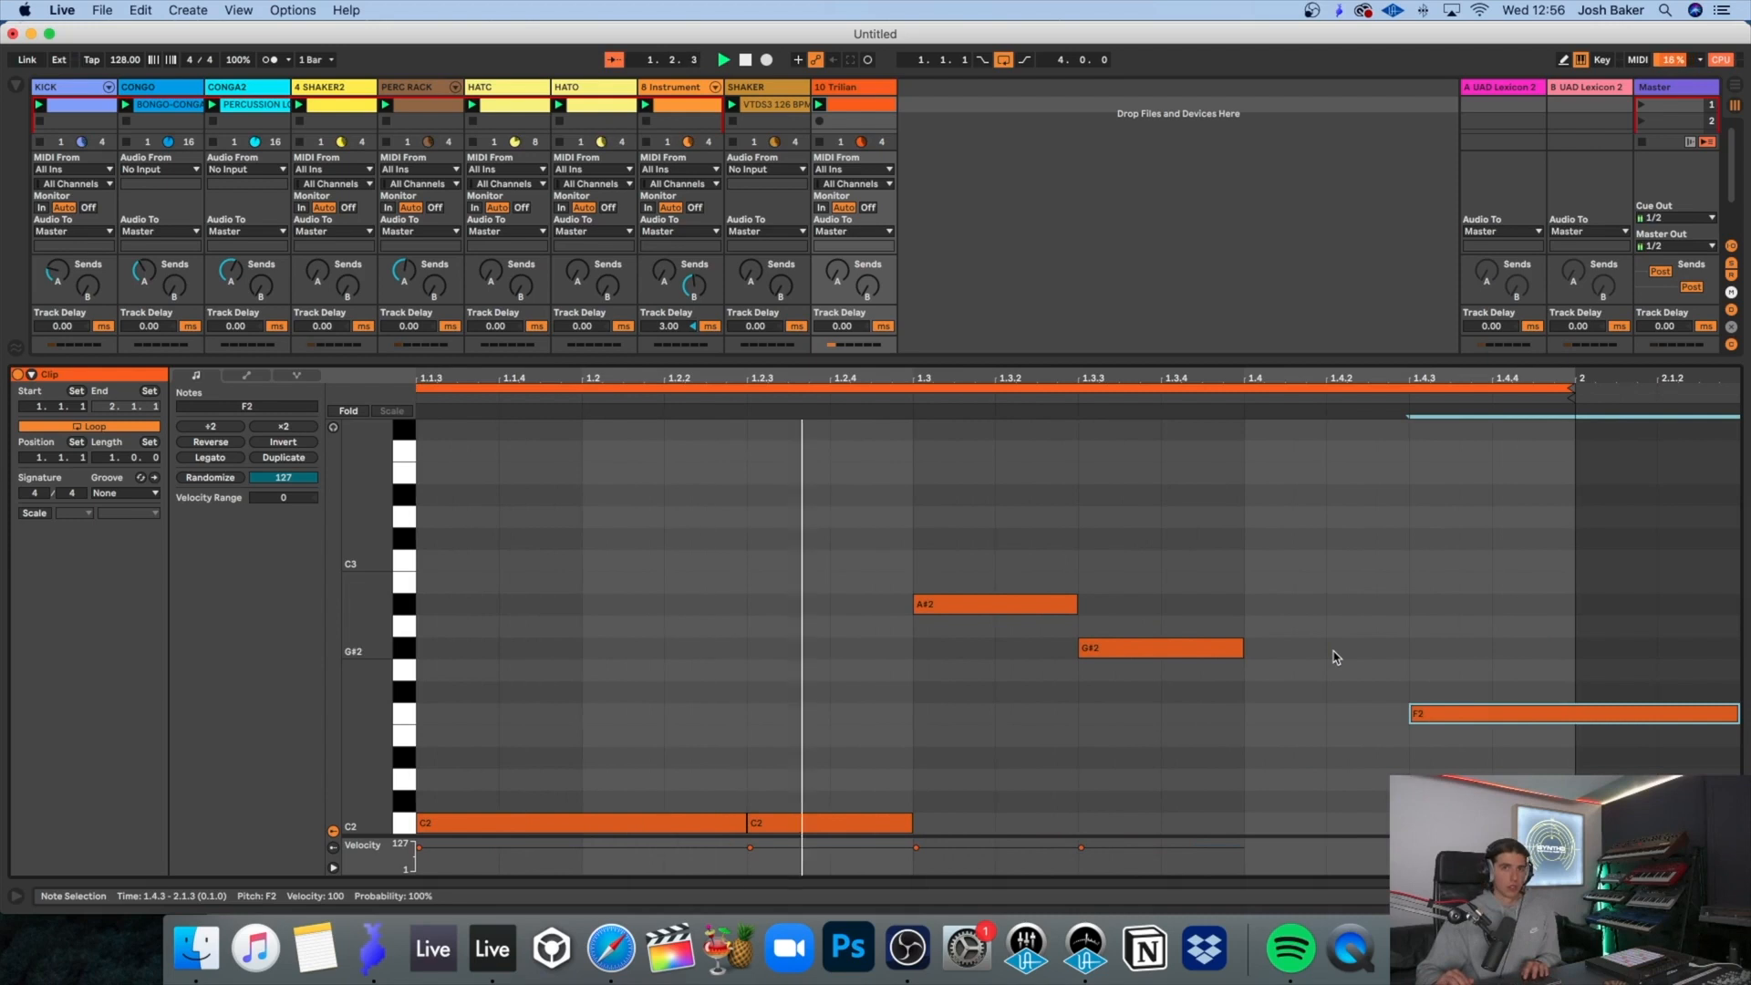
{"action": "key", "text": "alt+shift+Left"}
{"action": "key", "text": "alt+shift+Left"}
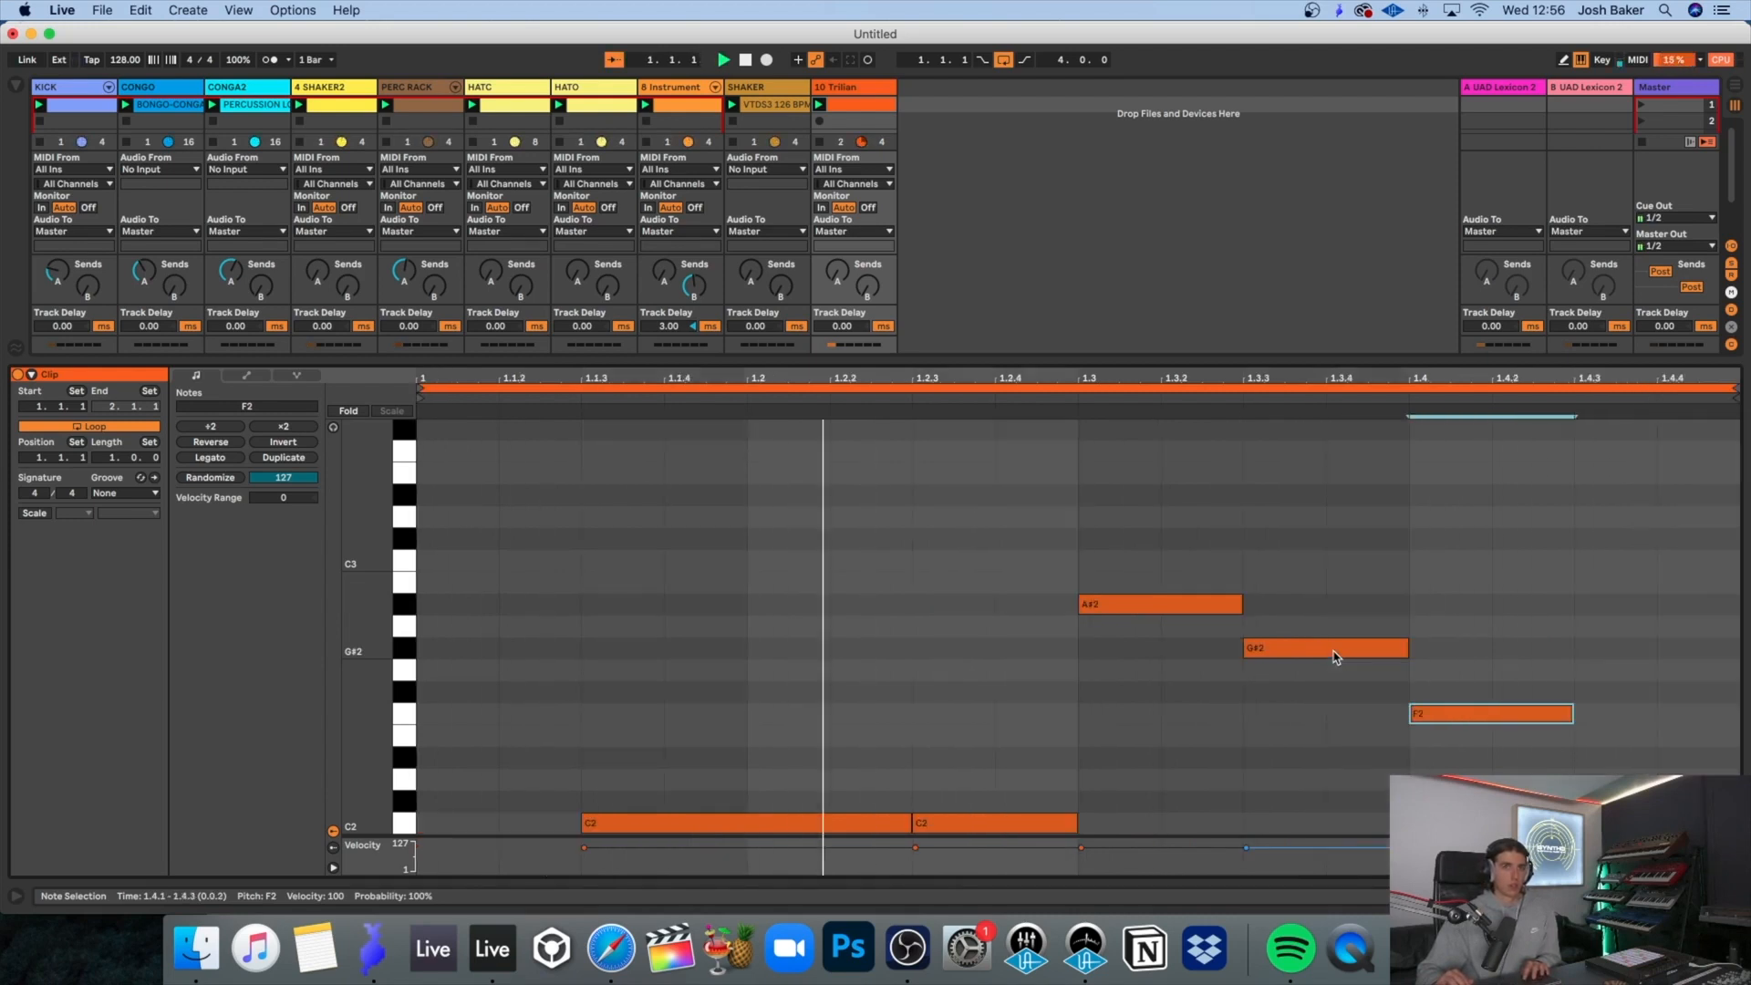
Step: Shift the whole bass pattern to start at 1.1.1, then nudge the A#2, G#2 and F2 notes one sixteenth later
{"action": "left_click", "coordinate": [1114, 725]}
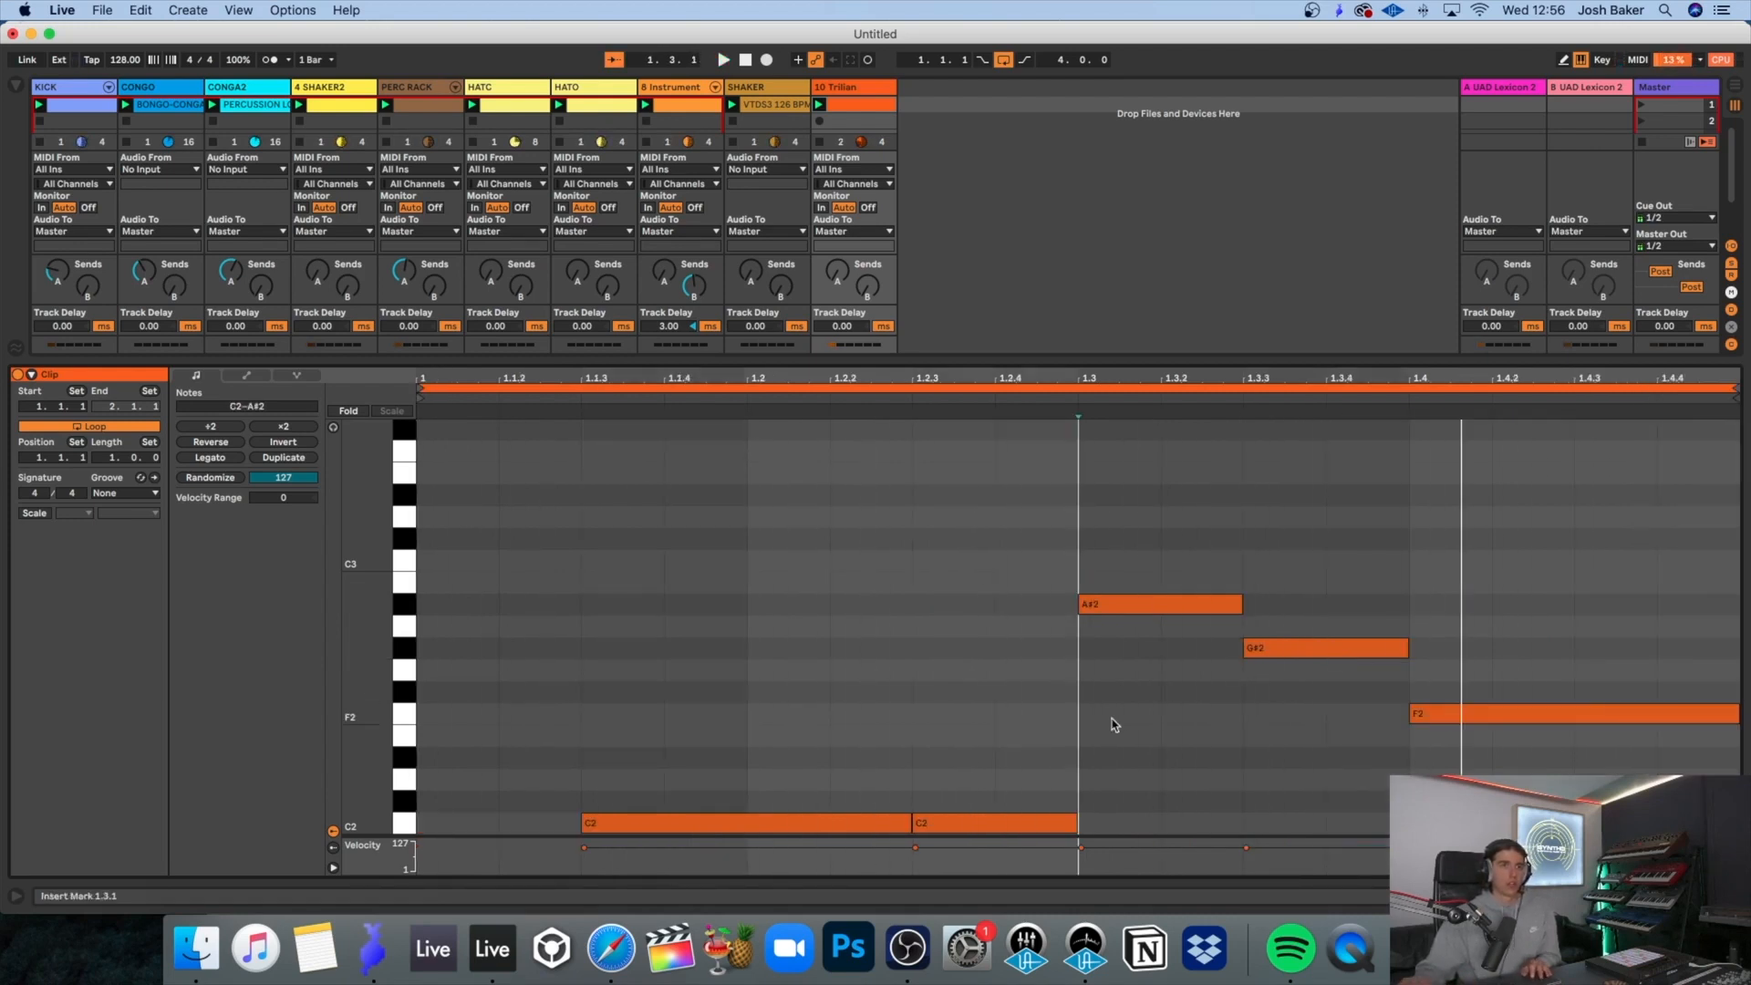
{"action": "key", "text": "super+a"}
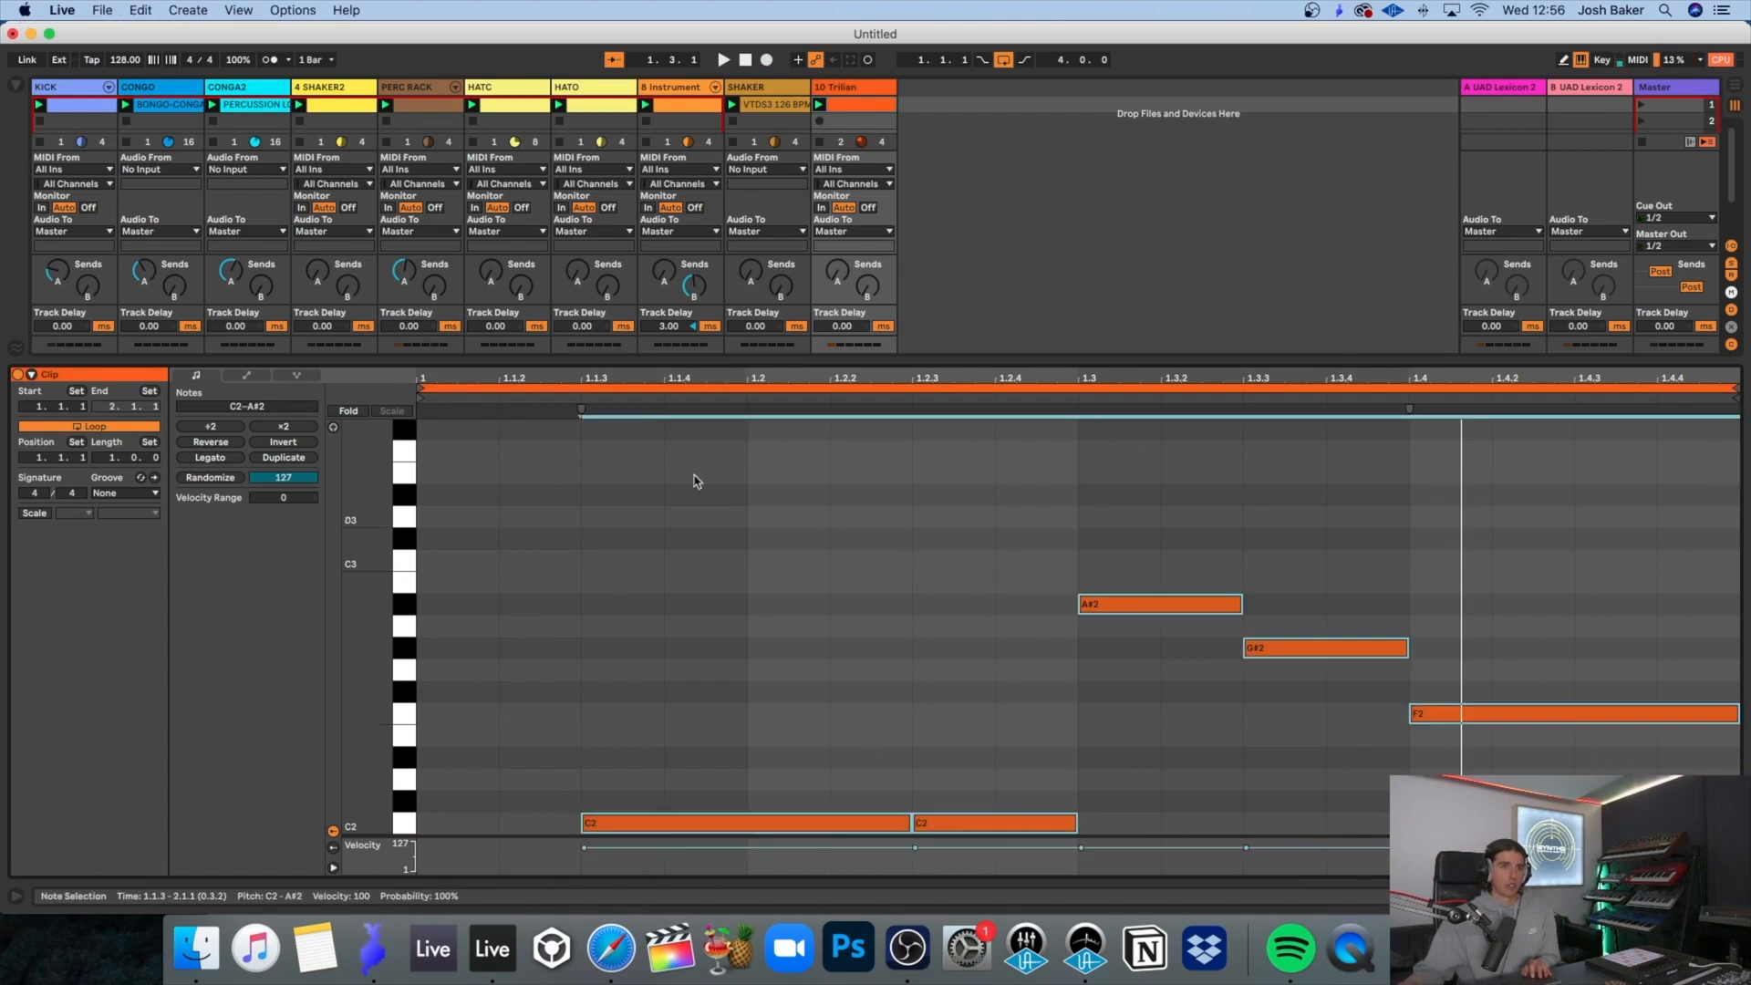
{"action": "key", "text": "space"}
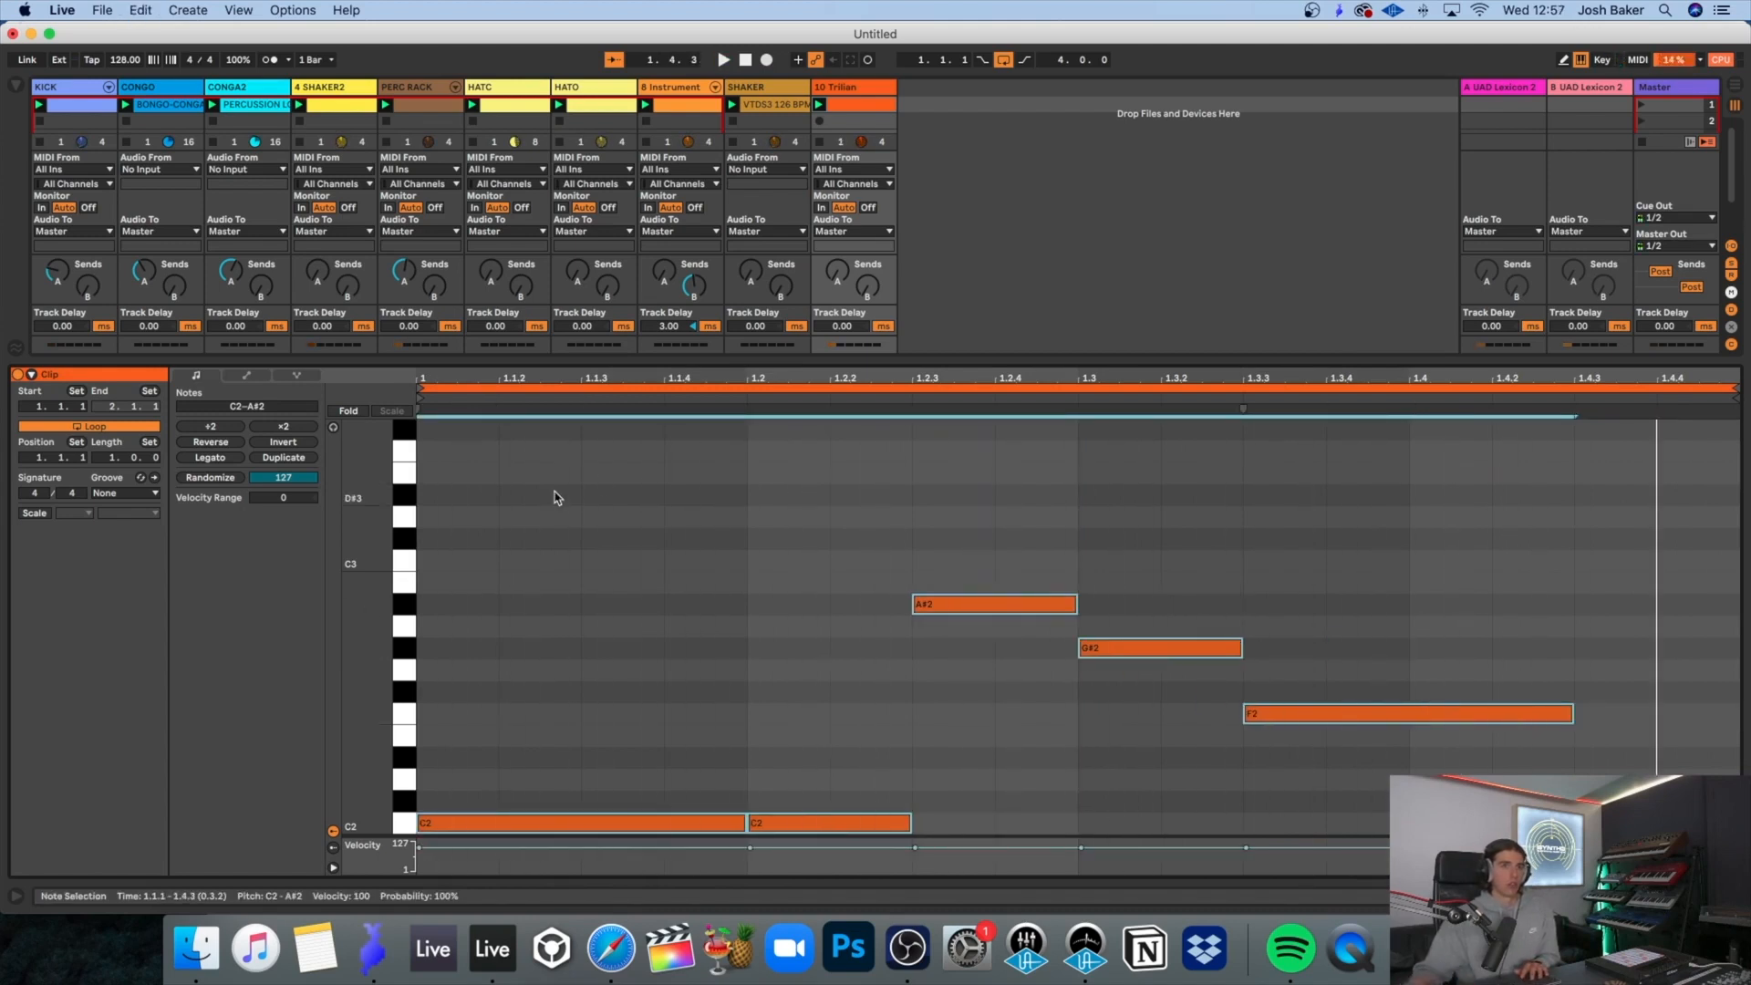
{"action": "left_click_drag", "start_coordinate": [968, 512], "coordinate": [1499, 730]}
{"action": "key", "text": "Right"}
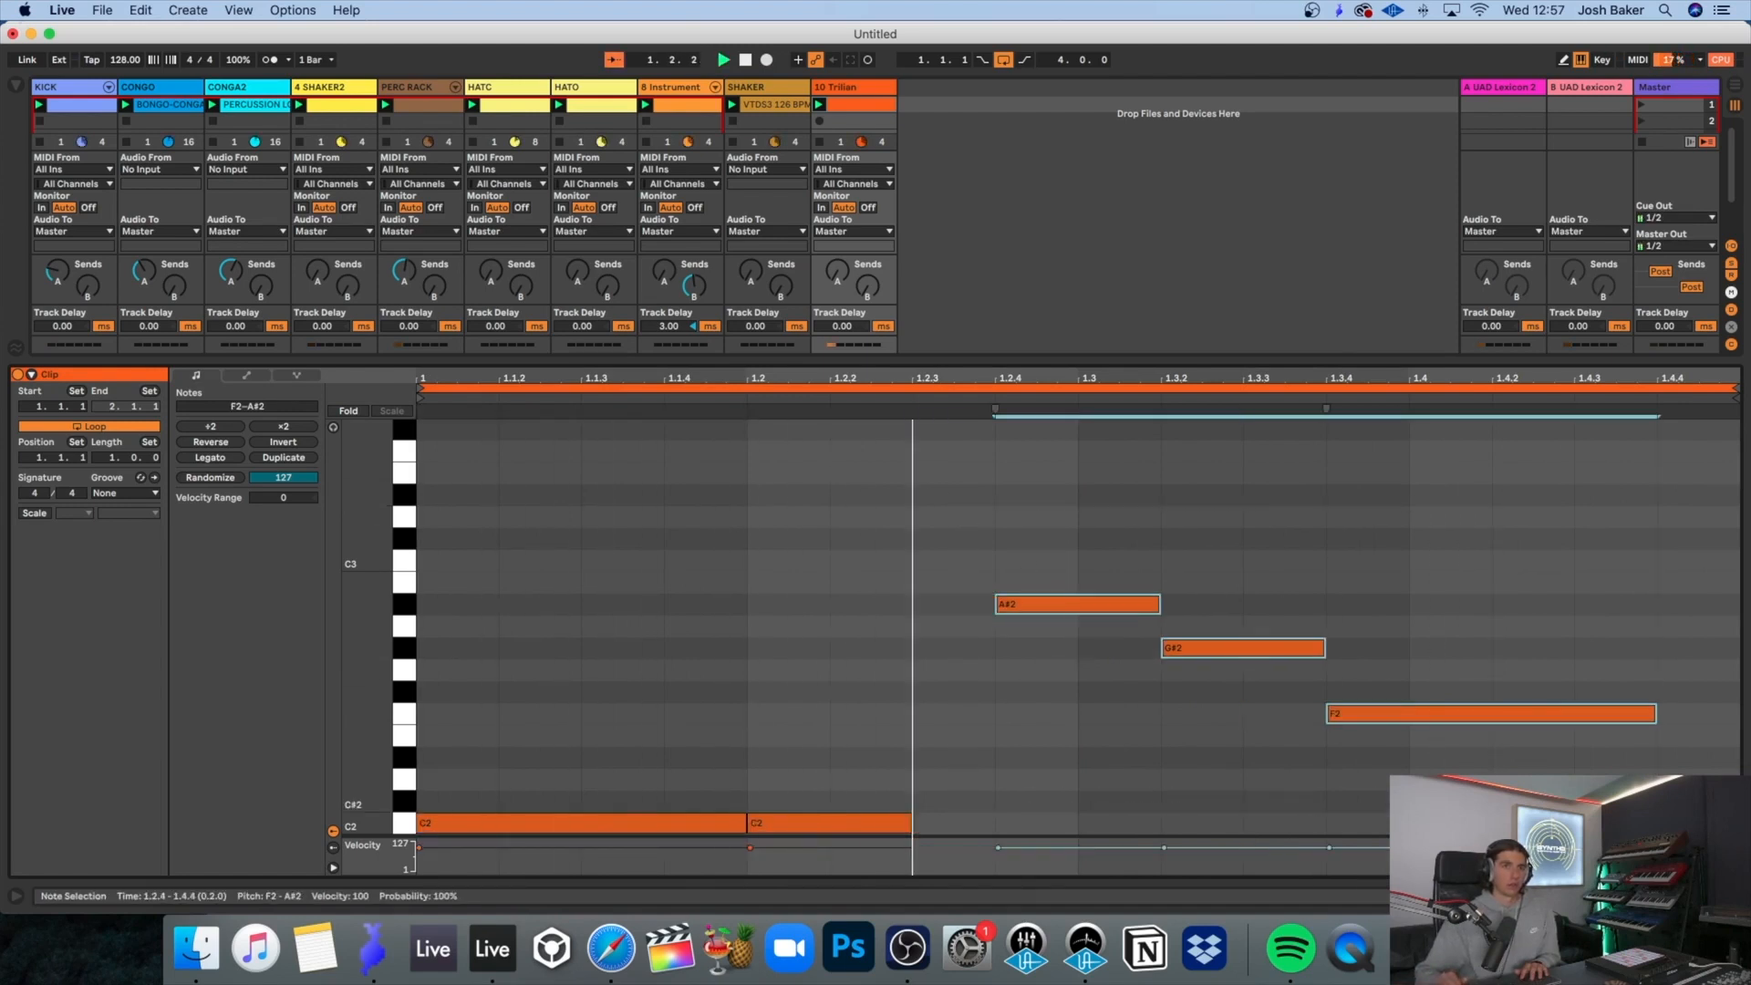
Step: Nudge the three upper bass notes one sixteenth later to start at 1.3.1, lowering the first to F2 and raising the second to A#2
{"action": "key", "text": "Right"}
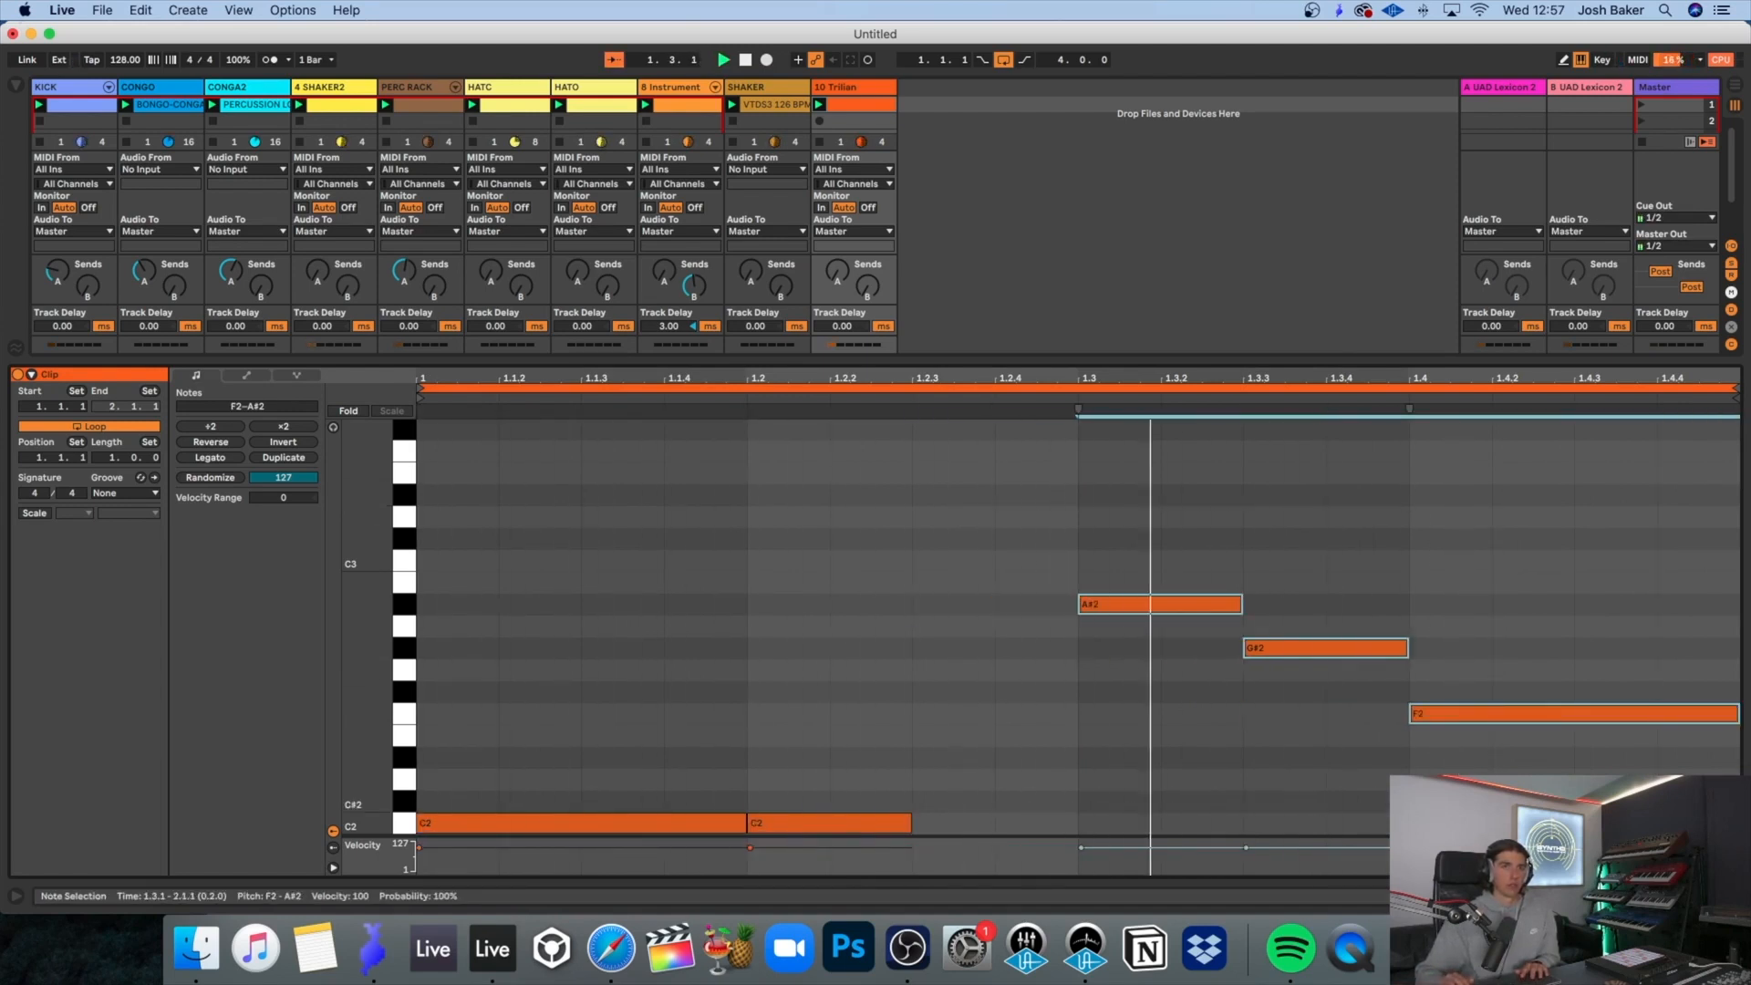
{"action": "left_click", "coordinate": [1492, 565]}
{"action": "left_click_drag", "start_coordinate": [1174, 602], "coordinate": [1180, 713]}
{"action": "left_click_drag", "start_coordinate": [1292, 641], "coordinate": [1298, 616]}
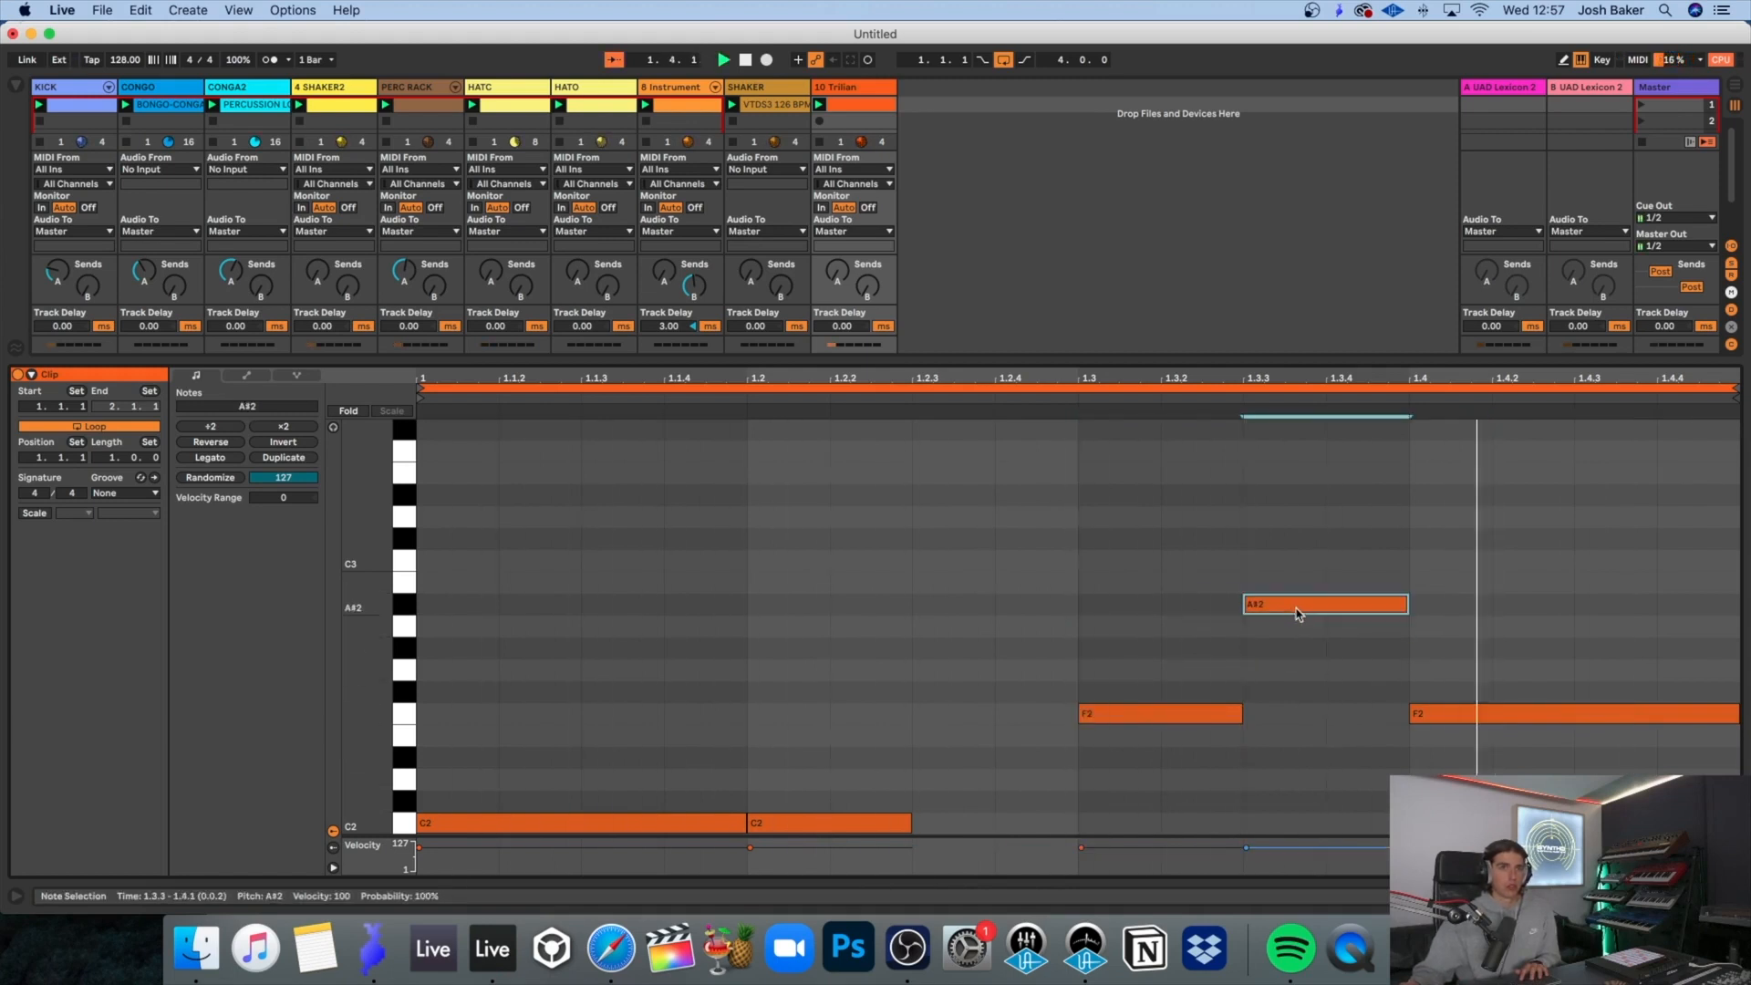
Step: Delete the F2 note at 1.4.1 and resume playback of the bass pattern
{"action": "left_click", "coordinate": [1455, 715]}
{"action": "key", "text": "Delete"}
{"action": "left_click", "coordinate": [1428, 627]}
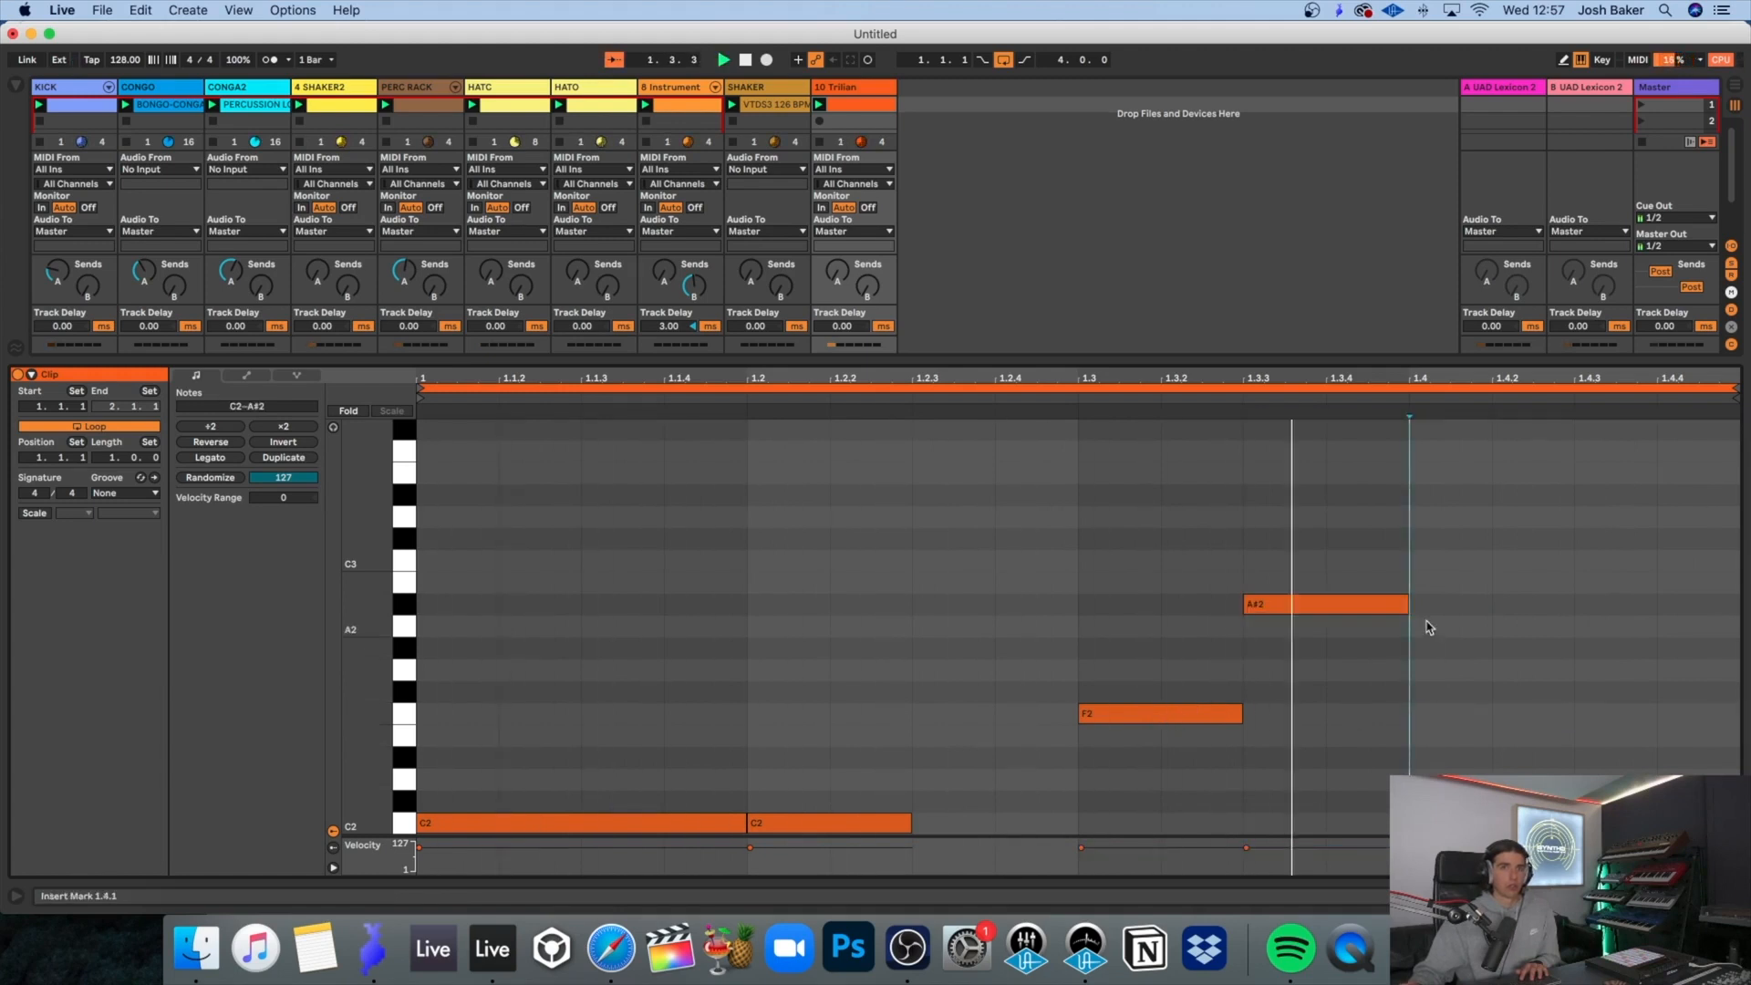
{"action": "mouse_move", "coordinate": [1409, 605]}
{"action": "left_mouse_down"}
{"action": "mouse_move", "coordinate": [1706, 597]}
{"action": "mouse_move", "coordinate": [1414, 609]}
{"action": "left_mouse_up"}
{"action": "key", "text": "space"}
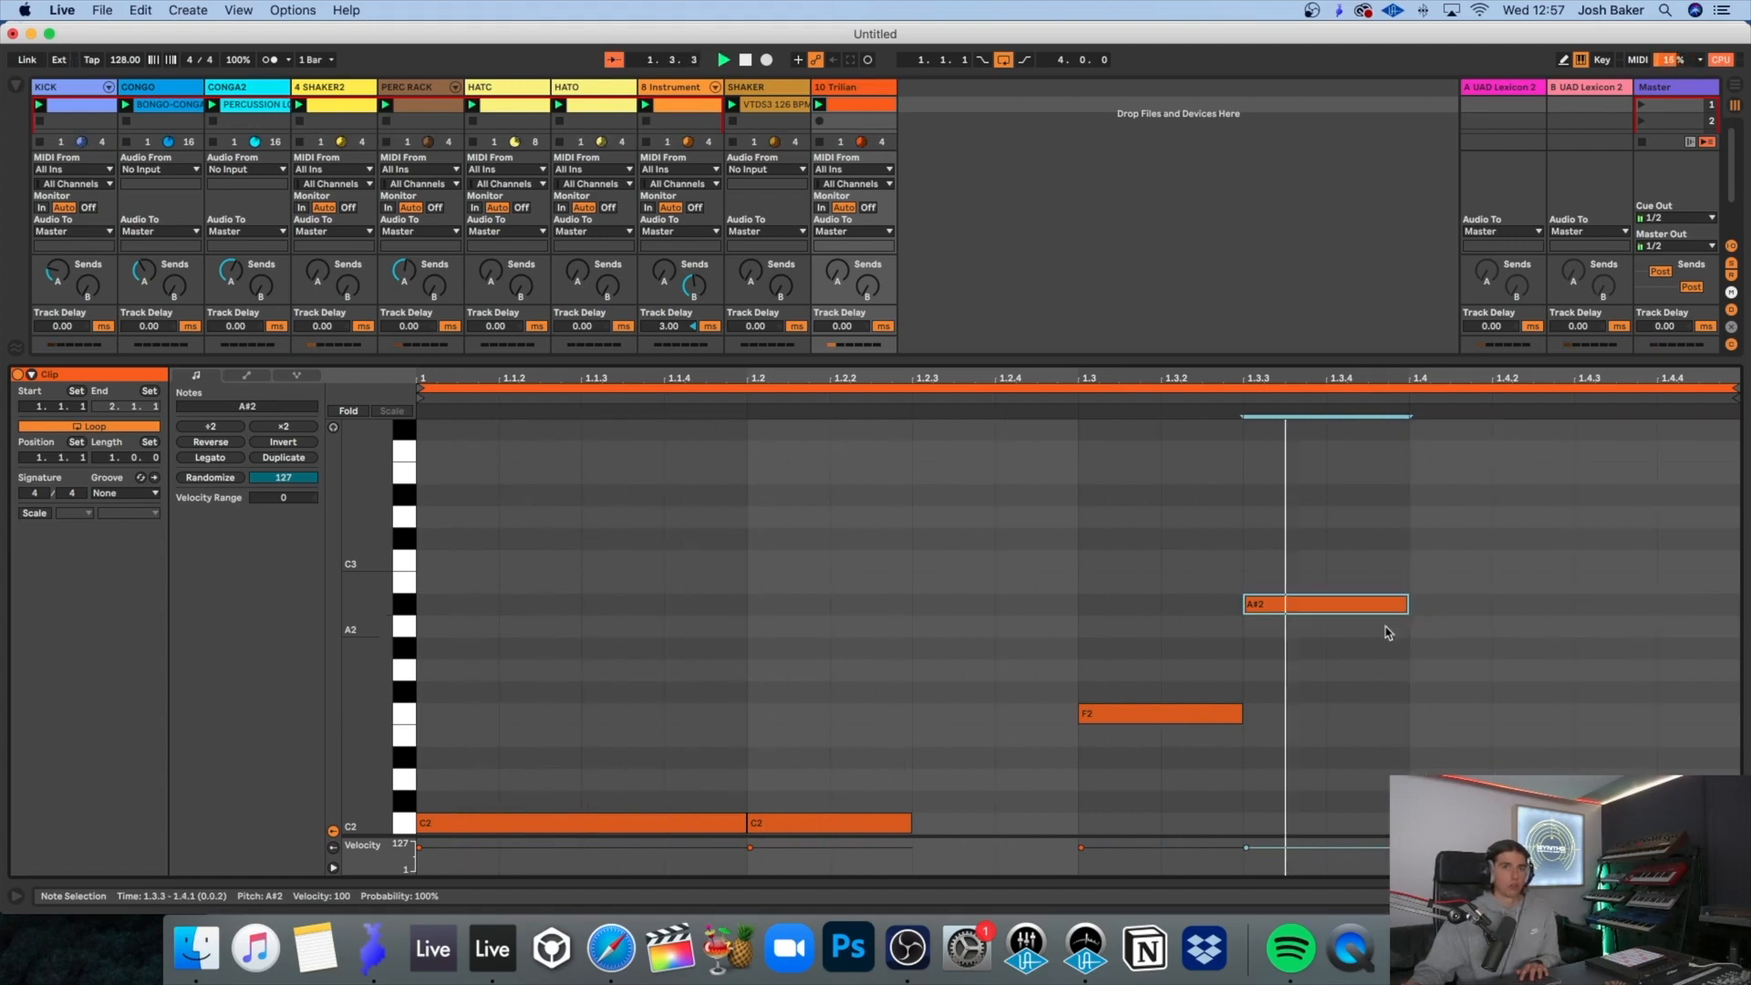
Step: Add a G#2 note at 1.4.3, two sixteenths long, ending at the bar line
{"action": "double_click", "coordinate": [1617, 627]}
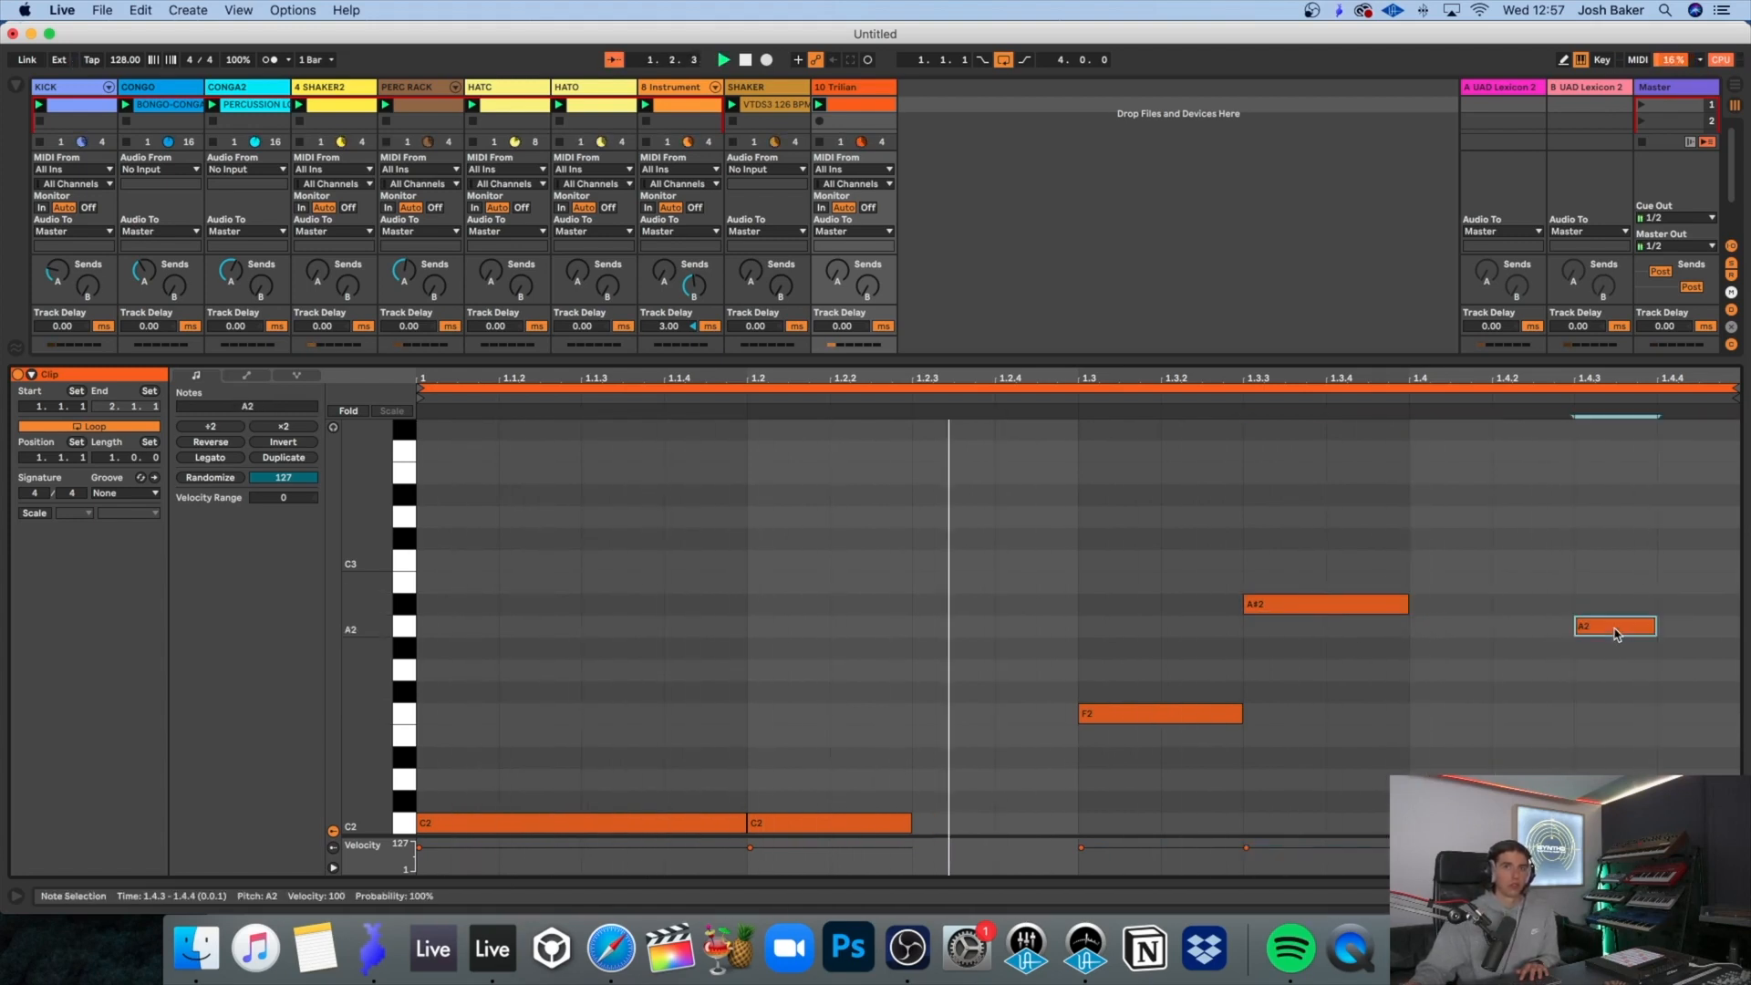
{"action": "key", "text": "Down"}
{"action": "key", "text": "shift+Right"}
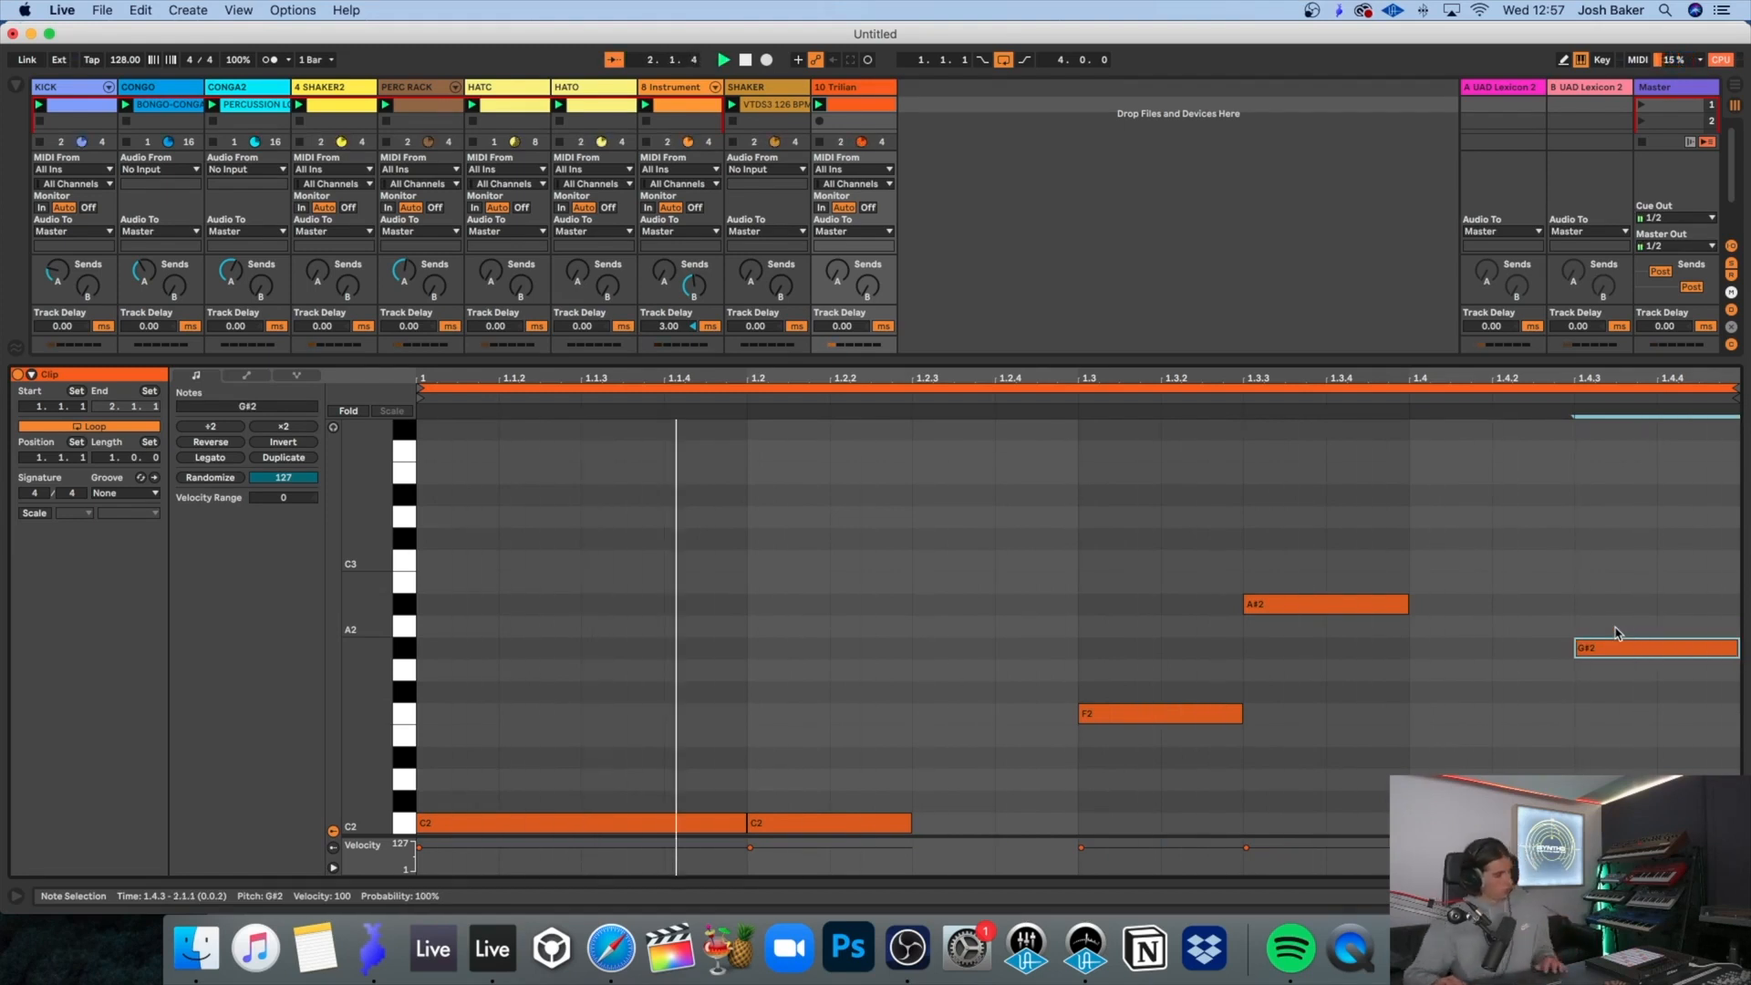
Step: Try the Sub Noisy 1 patch in Trilian, return to Sub Noisy 2 and close the plug-in window
{"action": "left_click", "coordinate": [873, 92]}
{"action": "key", "text": "shift+Tab"}
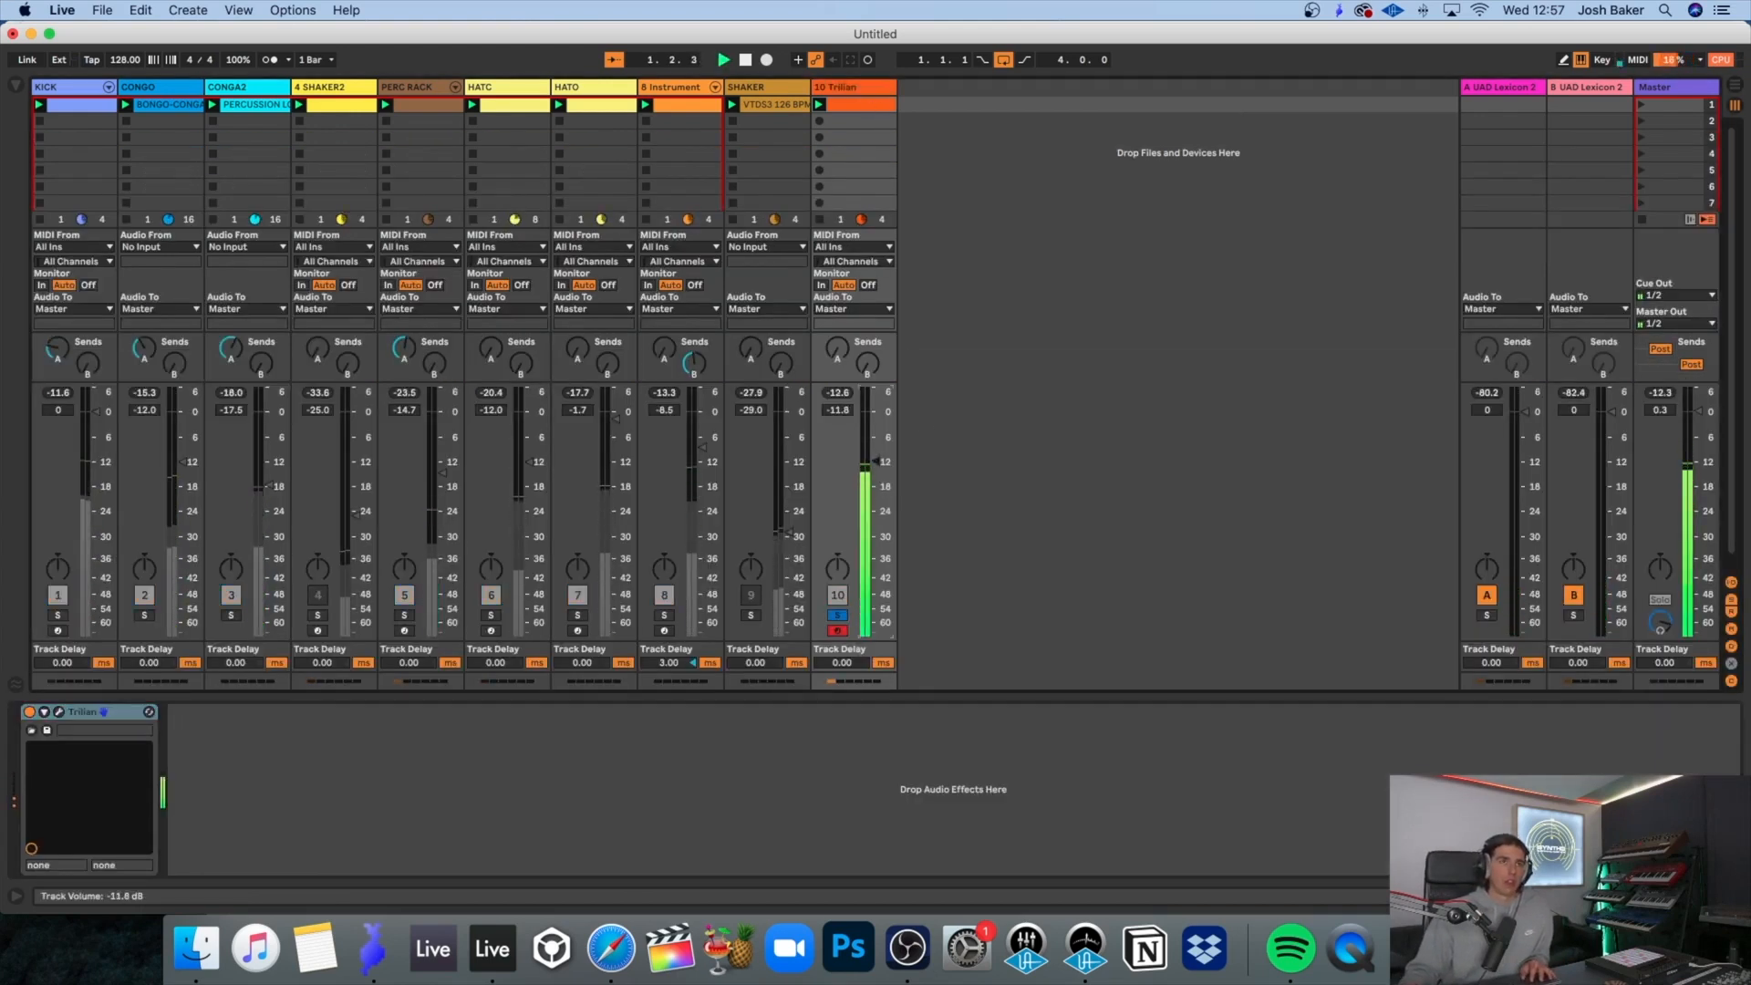
{"action": "left_click", "coordinate": [58, 712]}
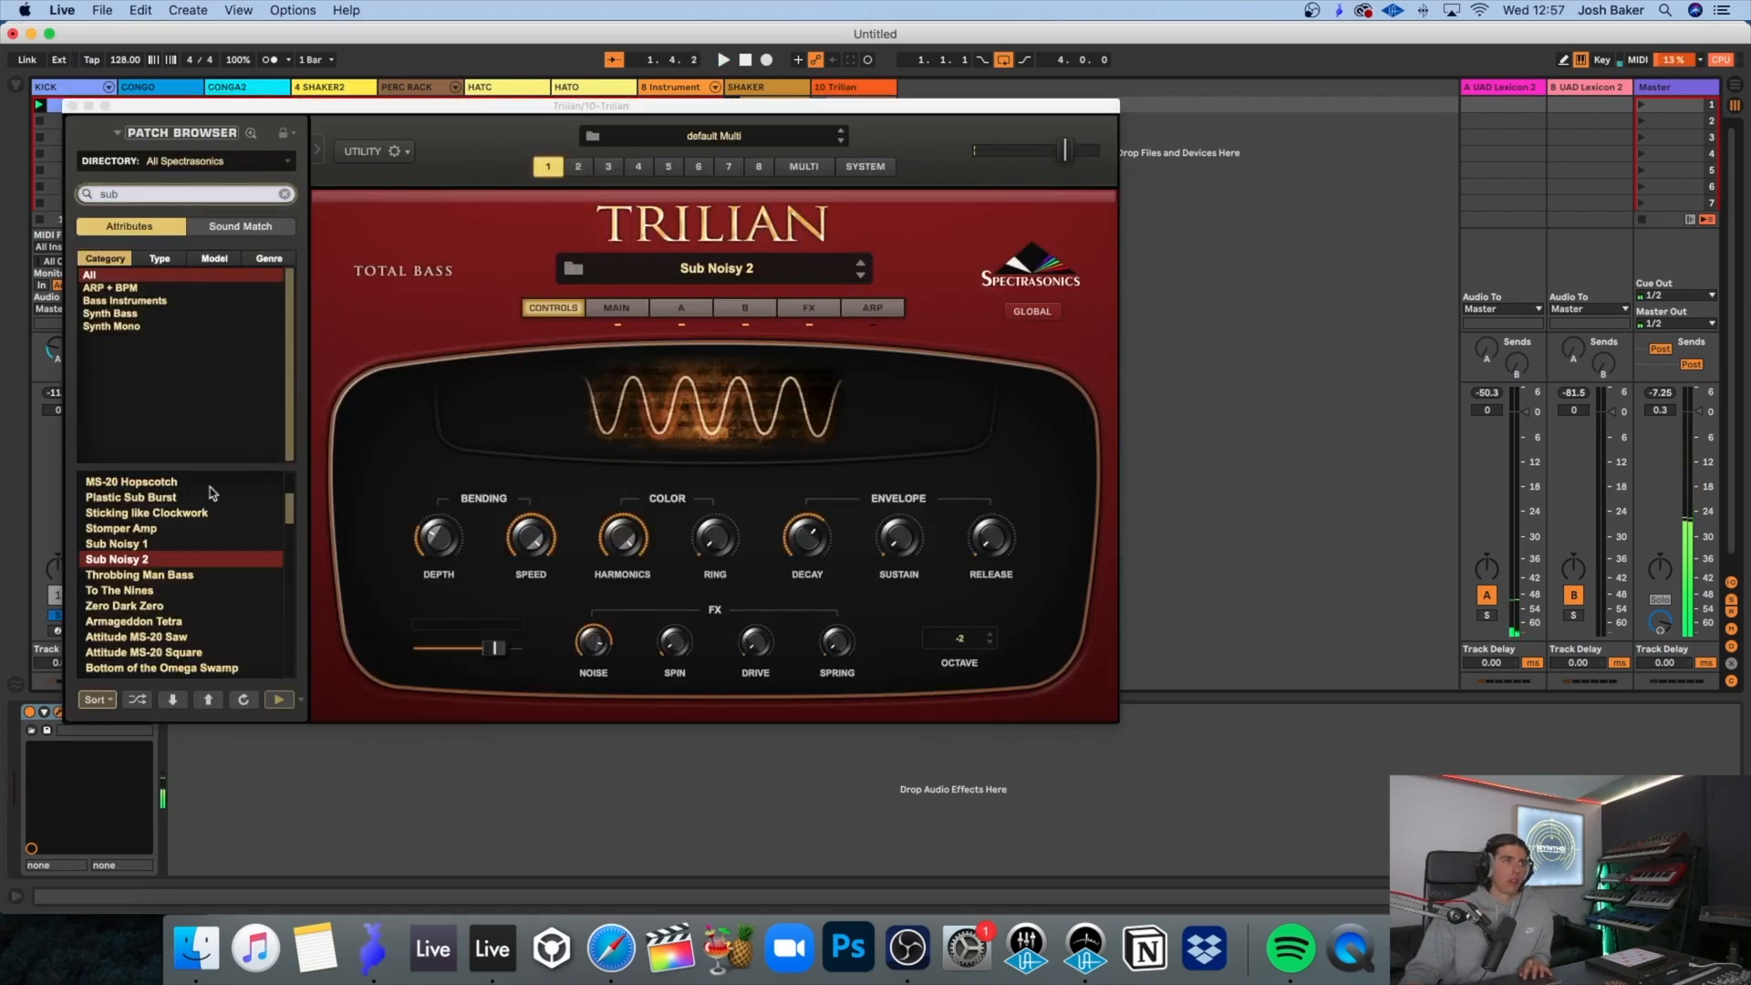
{"action": "left_click", "coordinate": [142, 545]}
{"action": "left_click", "coordinate": [142, 558]}
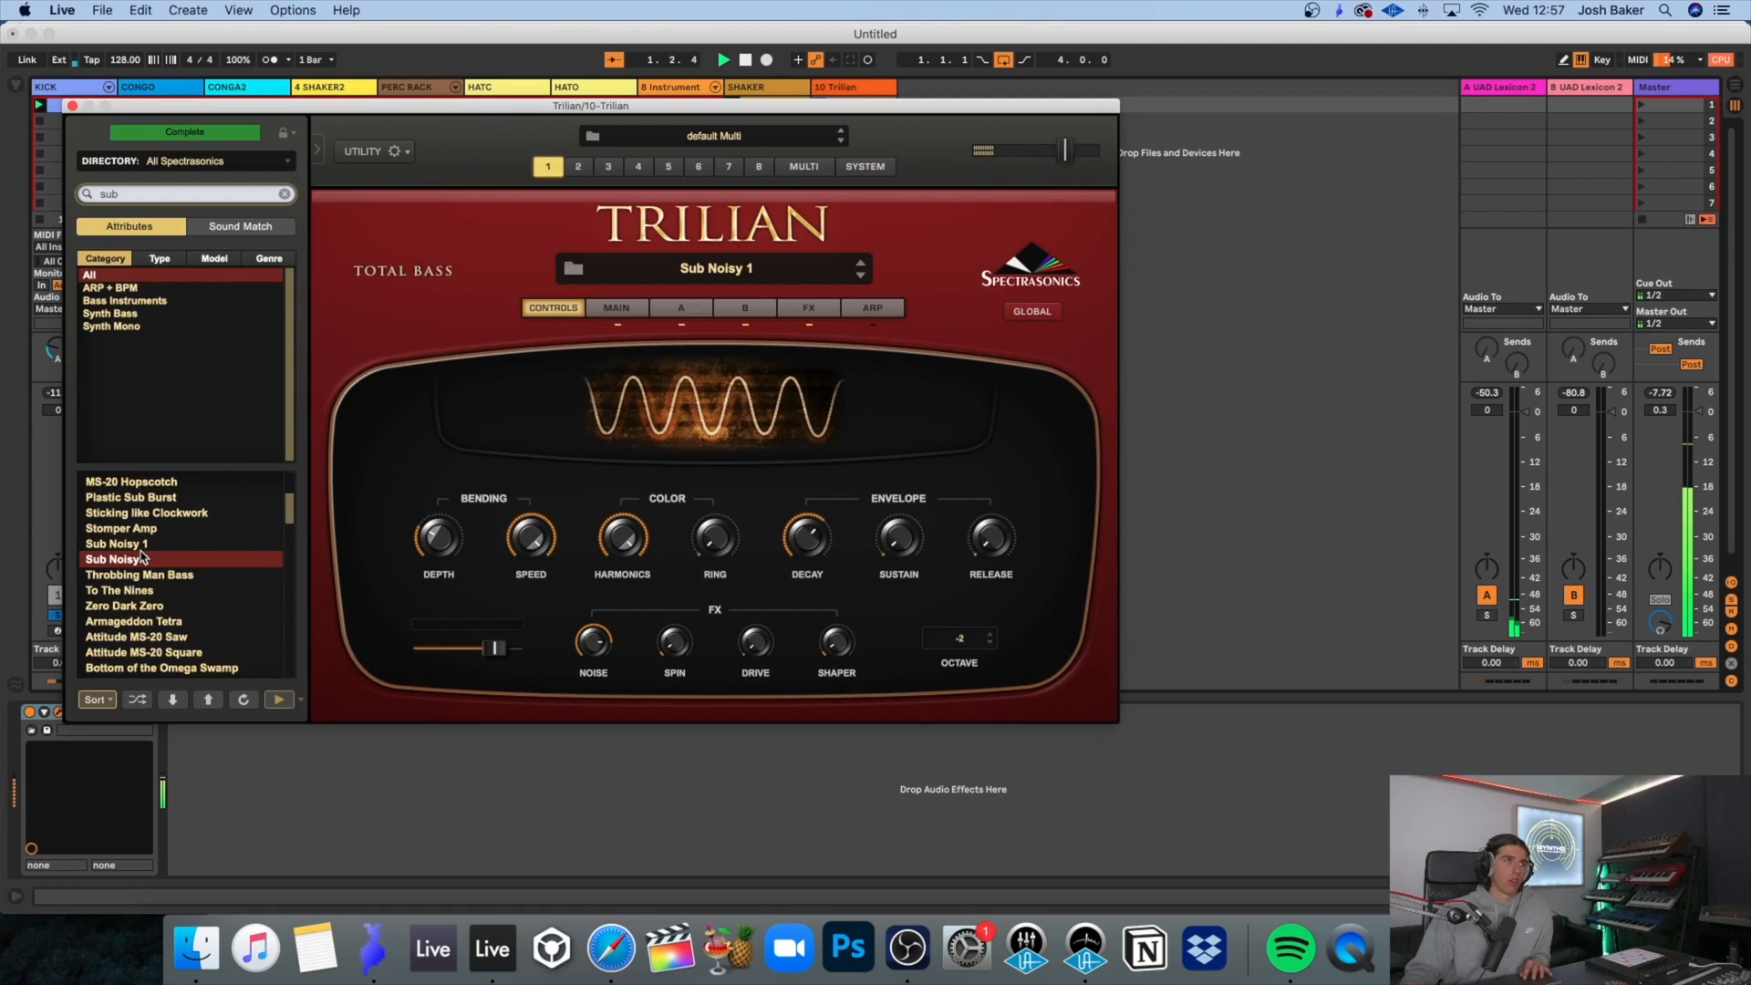
{"action": "left_click", "coordinate": [72, 107]}
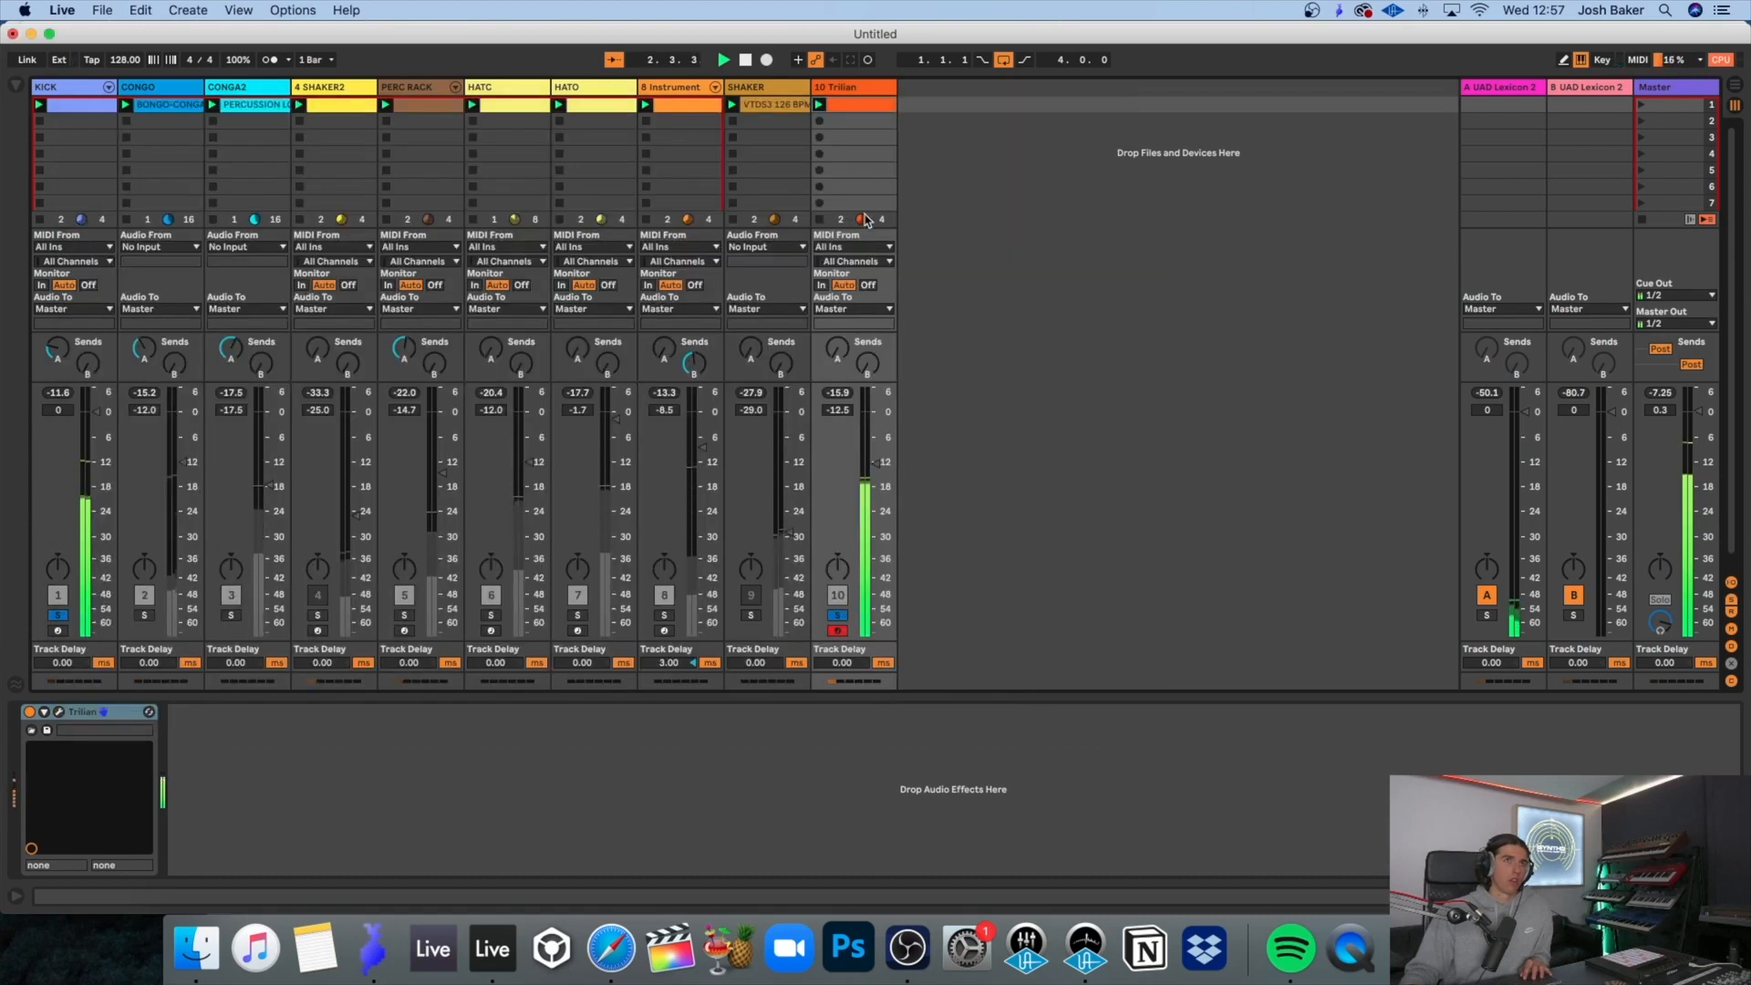
Step: Reopen the Trilian clip and change the F2 note to run from 1.2.4 to 1.3.1
{"action": "double_click", "coordinate": [890, 105]}
{"action": "key", "text": "space"}
{"action": "left_click_drag", "start_coordinate": [1165, 715], "coordinate": [1079, 714]}
Step: Lower the C2 note at 1.2.1 to A#1, and lengthen it to 1.2.4 and the F2 note to 1.3.3
{"action": "scroll", "coordinate": [1047, 727], "scroll_direction": "down", "scroll_amount": 5}
{"action": "left_click", "coordinate": [782, 642]}
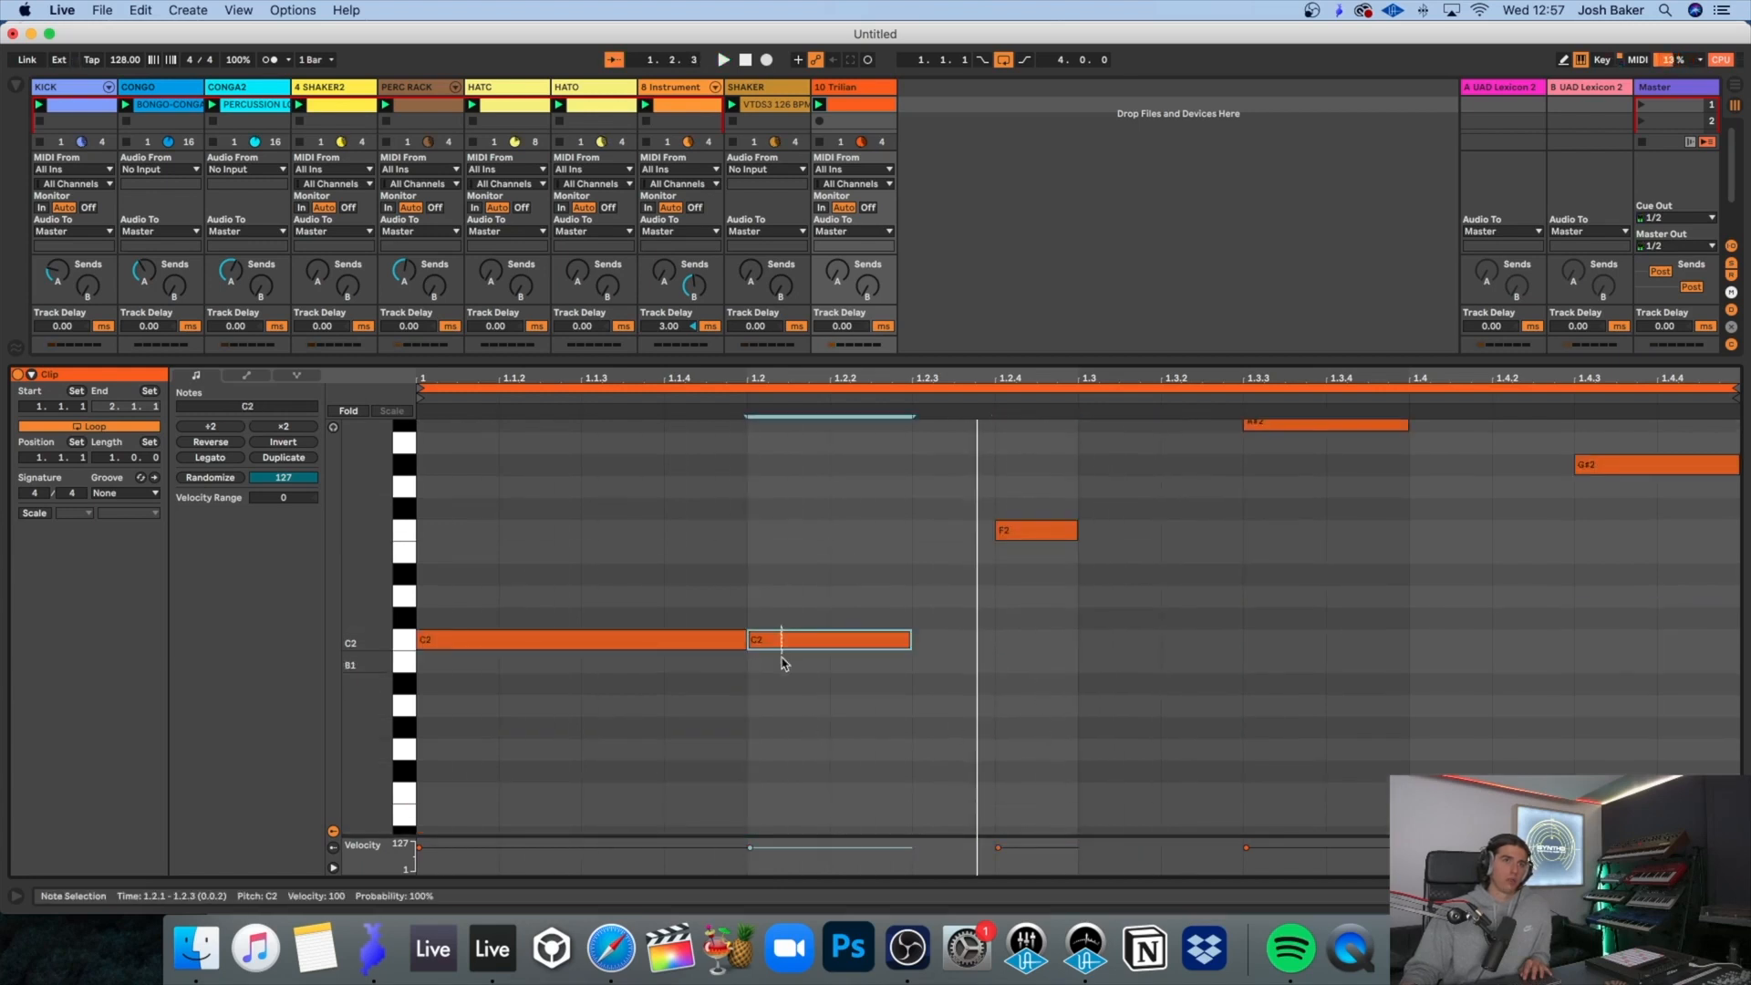
{"action": "left_click_drag", "start_coordinate": [782, 661], "coordinate": [789, 693]}
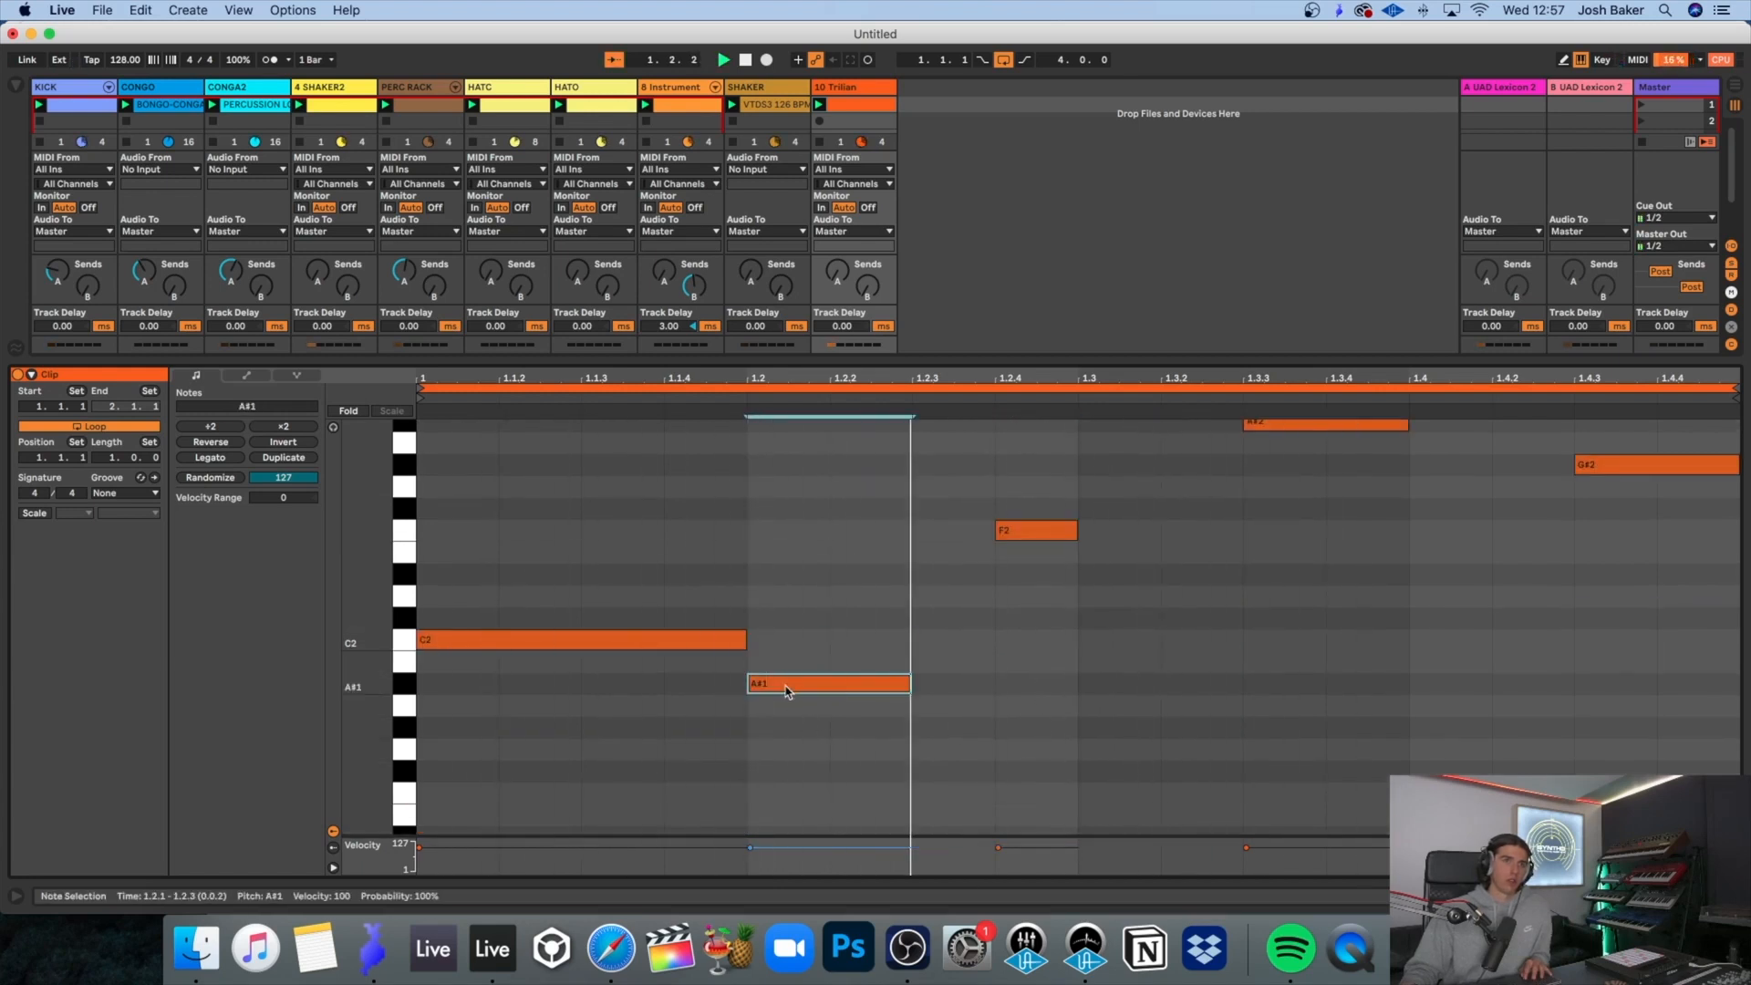
{"action": "left_click_drag", "start_coordinate": [910, 685], "coordinate": [989, 685]}
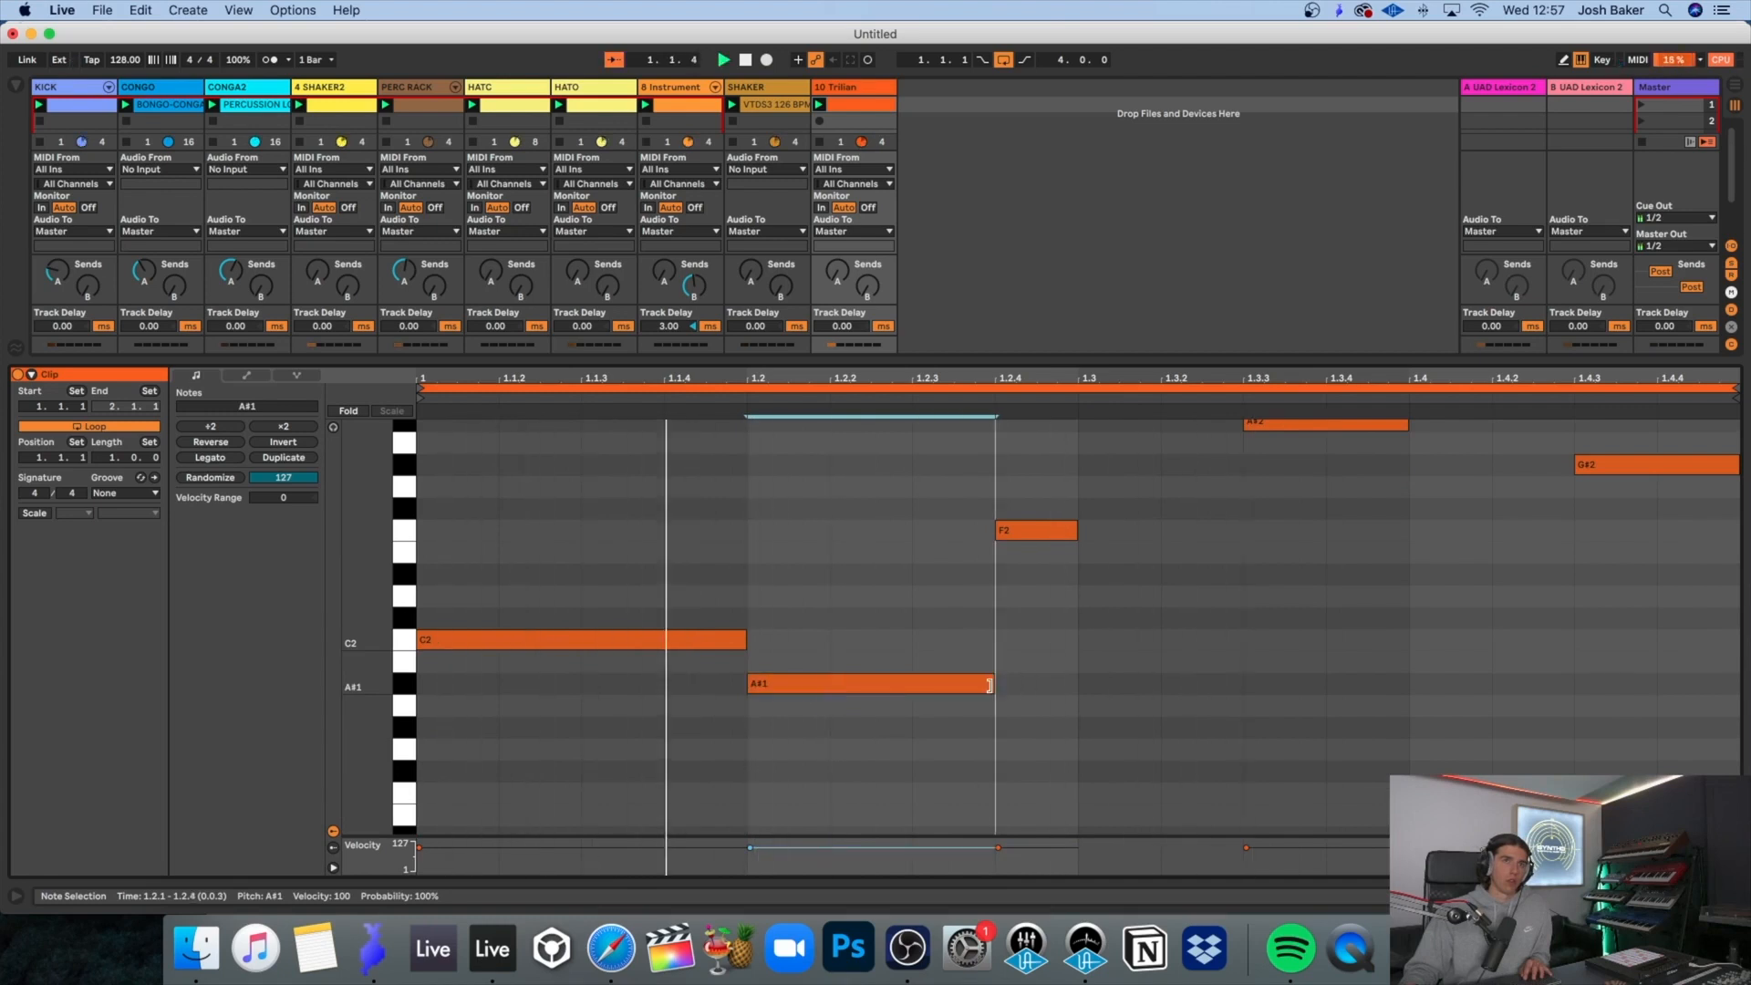
{"action": "left_click_drag", "start_coordinate": [1073, 534], "coordinate": [1242, 540]}
{"action": "scroll", "coordinate": [1354, 589], "scroll_direction": "up", "scroll_amount": 3}
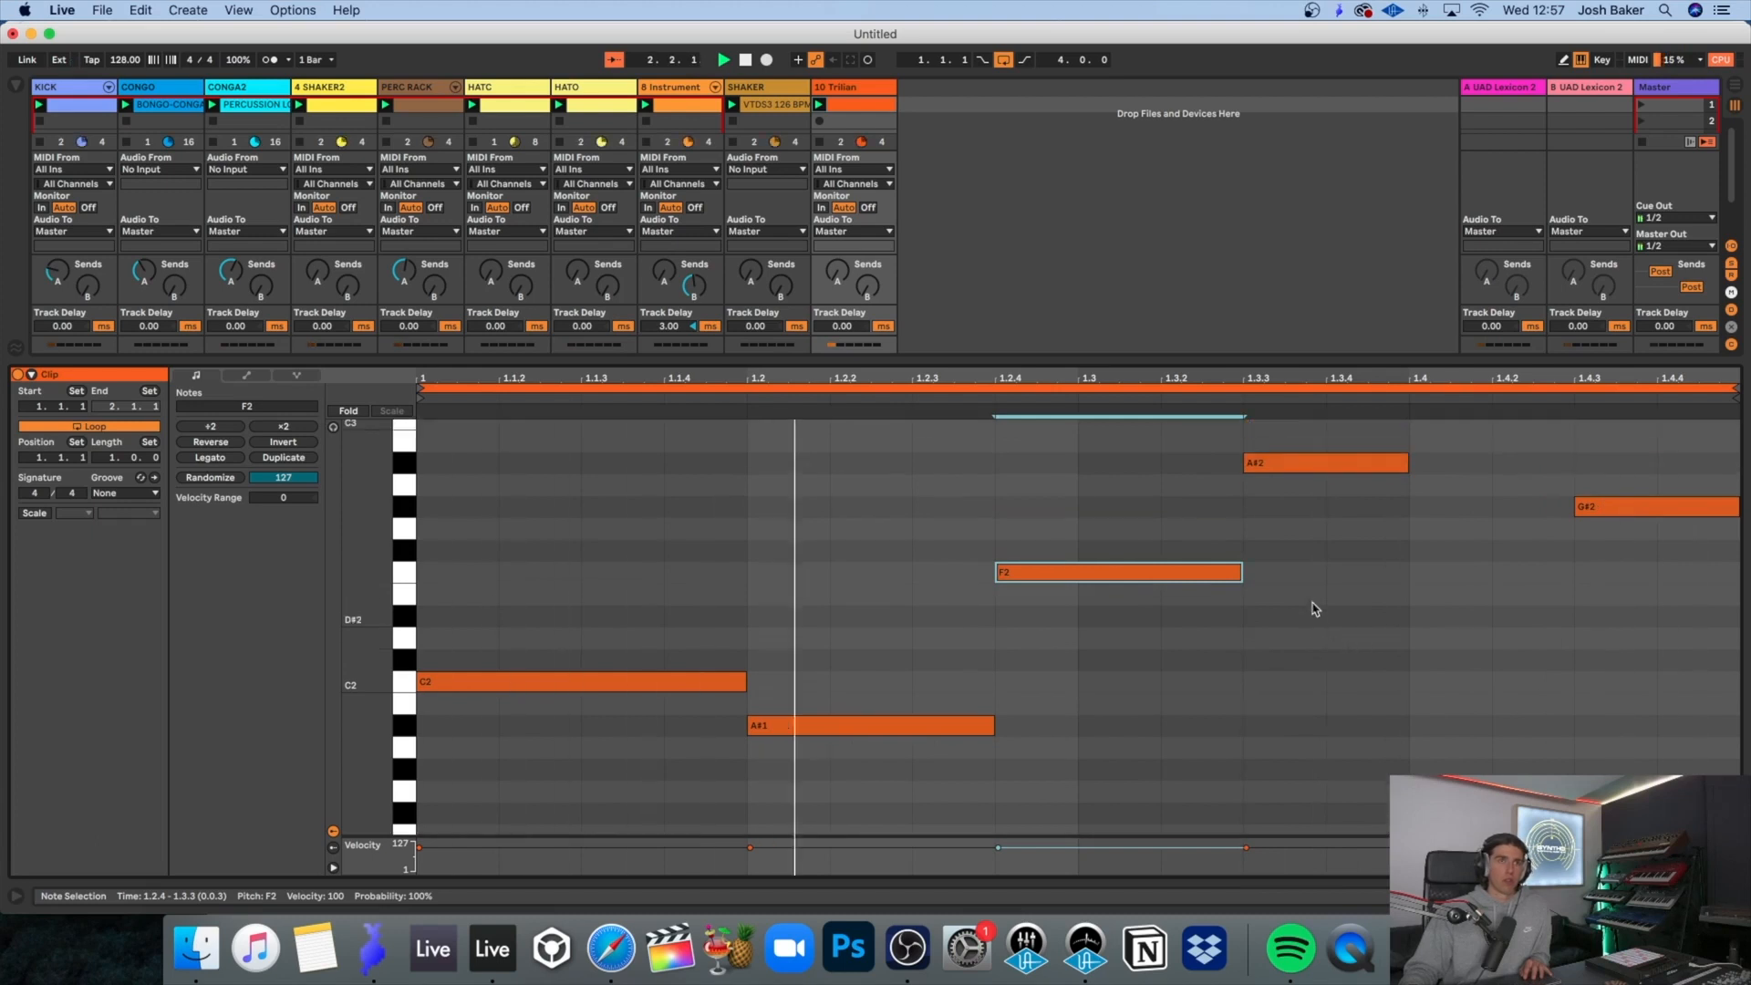
Step: Take the Trilian track out of solo to play the bass with the full groove
{"action": "left_click", "coordinate": [881, 87]}
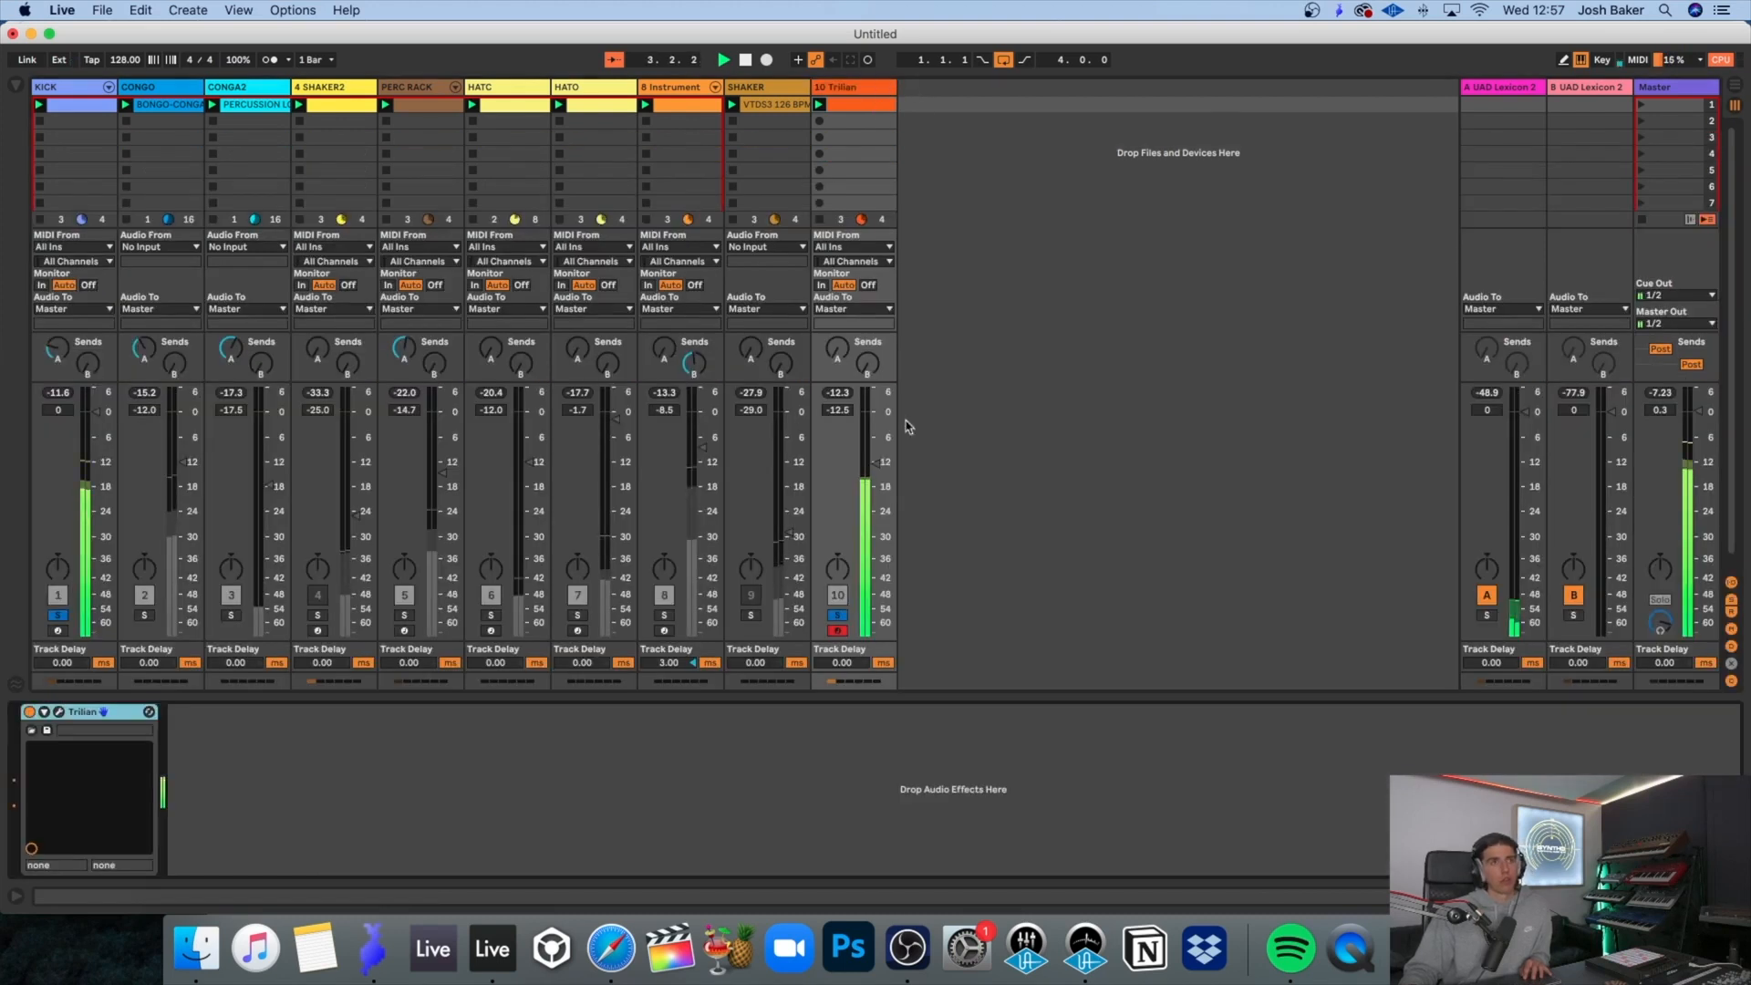
{"action": "left_click", "coordinate": [846, 616]}
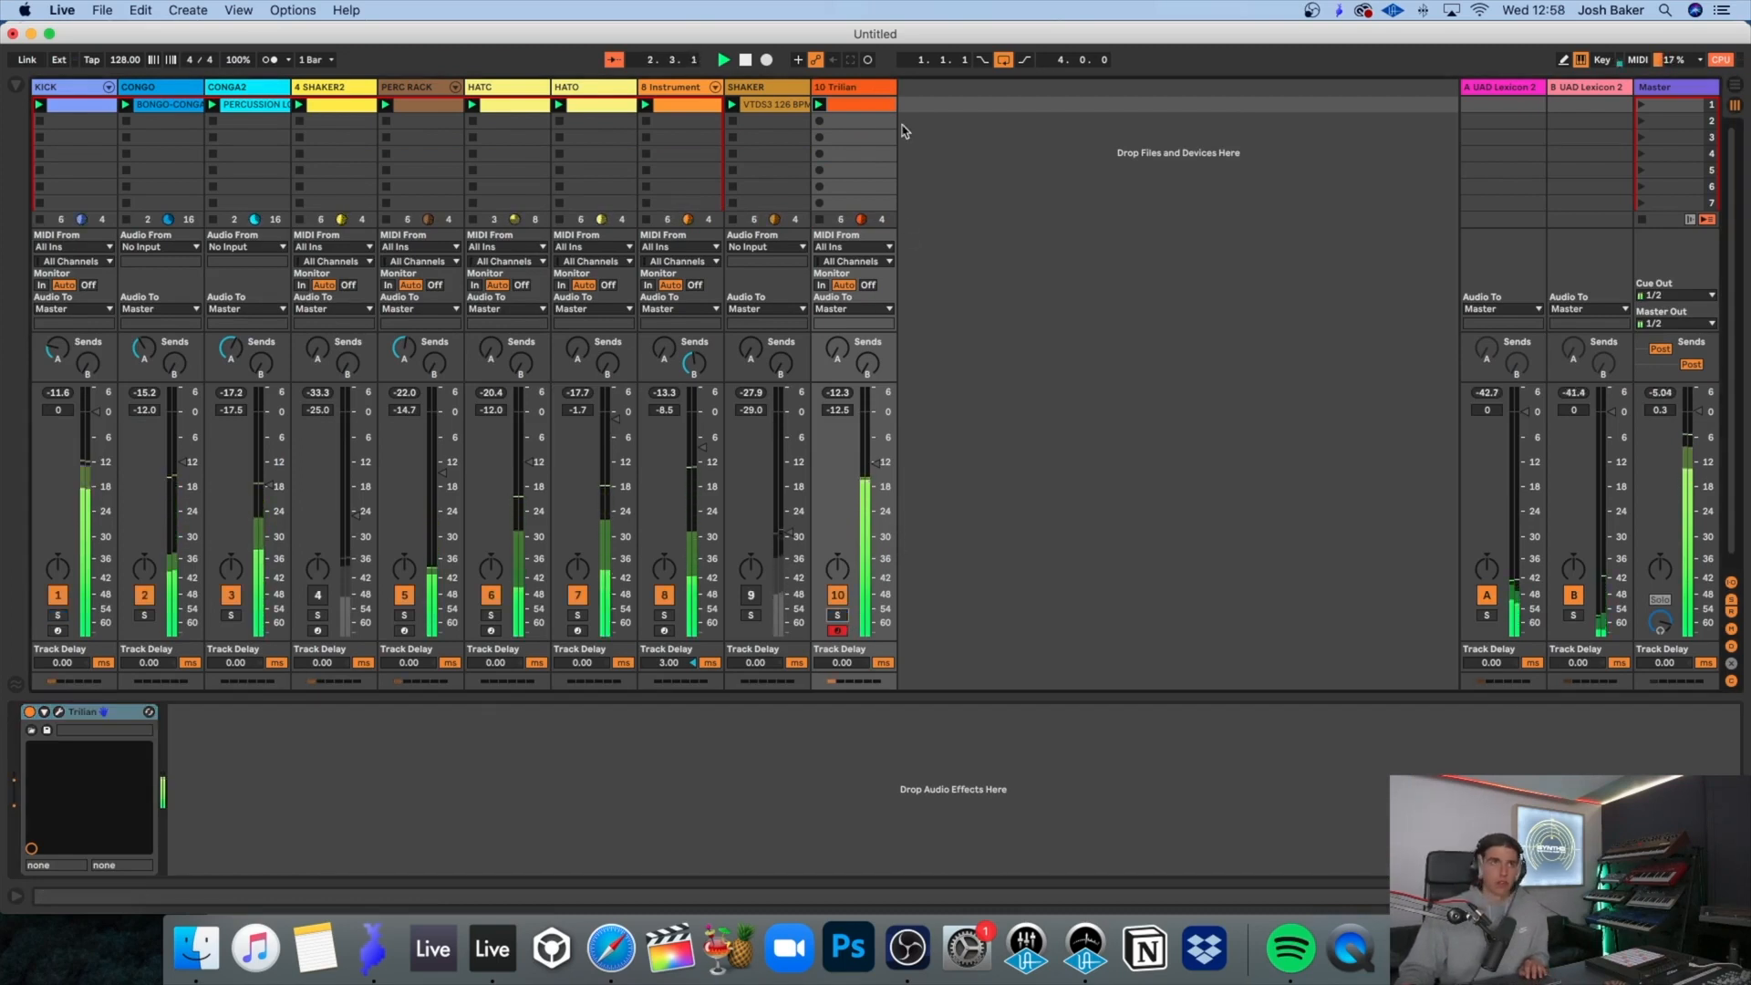
Step: Rename the Trilian track BASS and move it directly after the KICK track
{"action": "left_click", "coordinate": [878, 88]}
{"action": "key", "text": "super+r"}
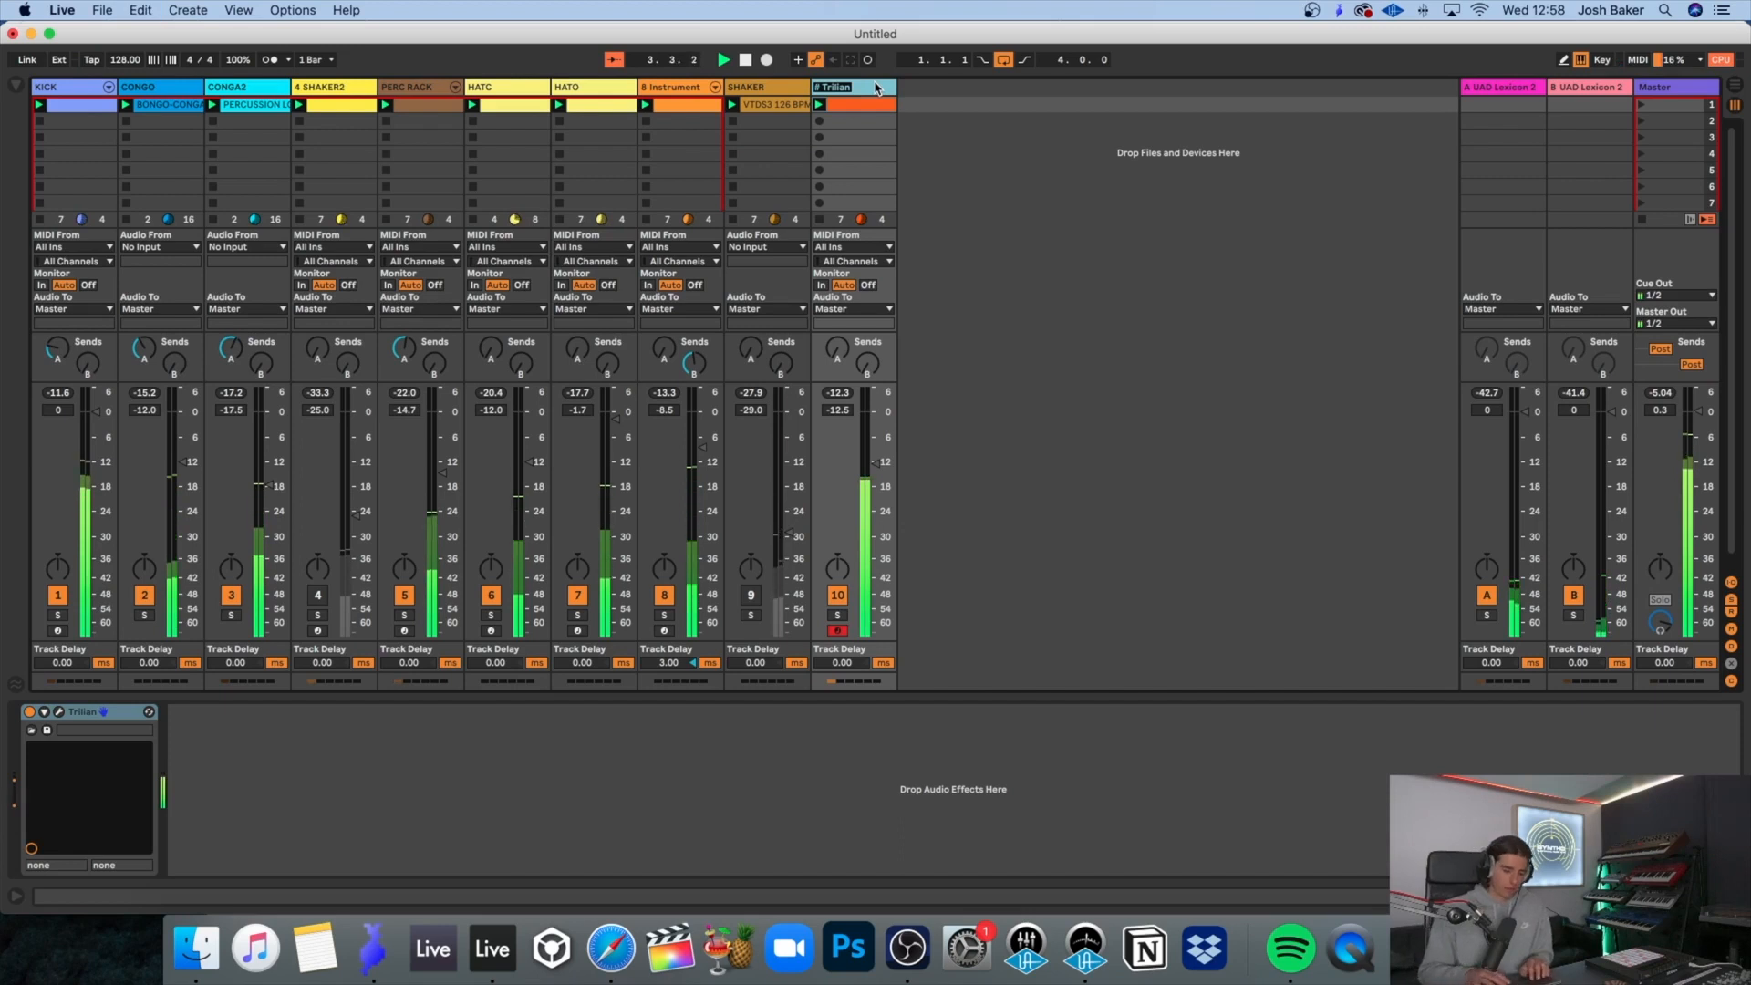
{"action": "type", "text": "BASS"}
{"action": "key", "text": "Return"}
{"action": "left_click_drag", "start_coordinate": [878, 88], "coordinate": [144, 89]}
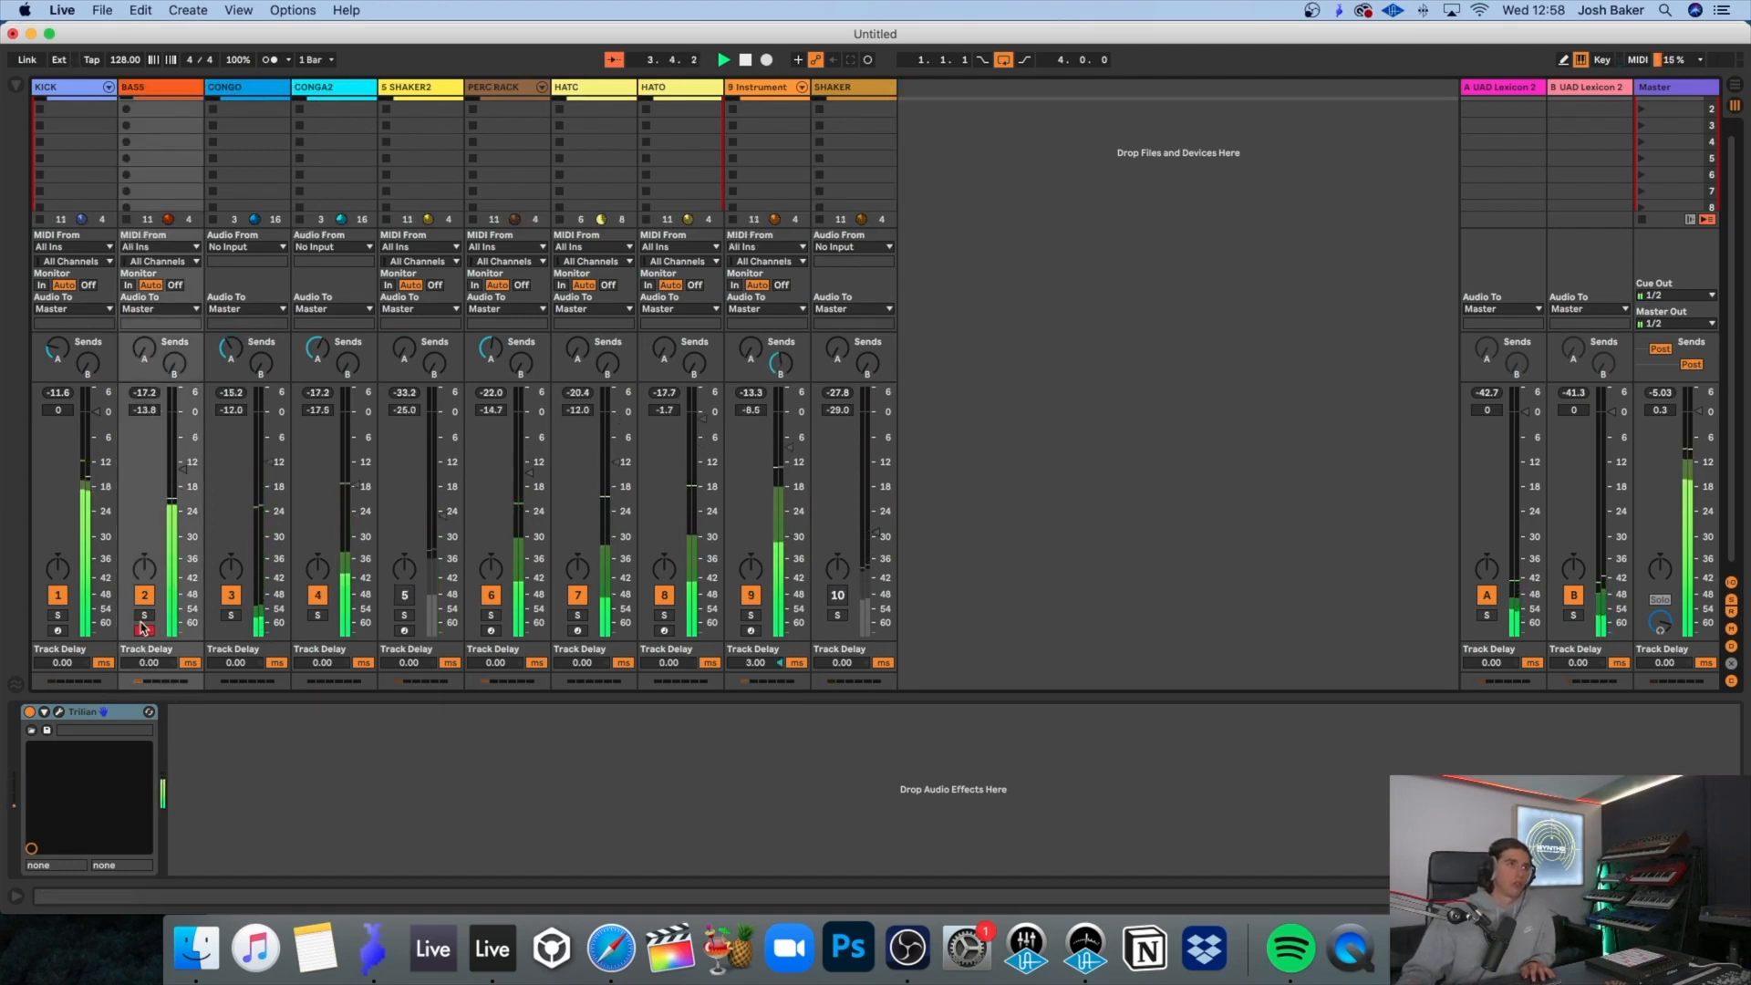
Step: Add an Auto Filter to BASS with a 1.76 kHz low-pass cutoff and 36% resonance, and take the track out of solo
{"action": "key", "text": "super+alt+b"}
{"action": "type", "text": "au"}
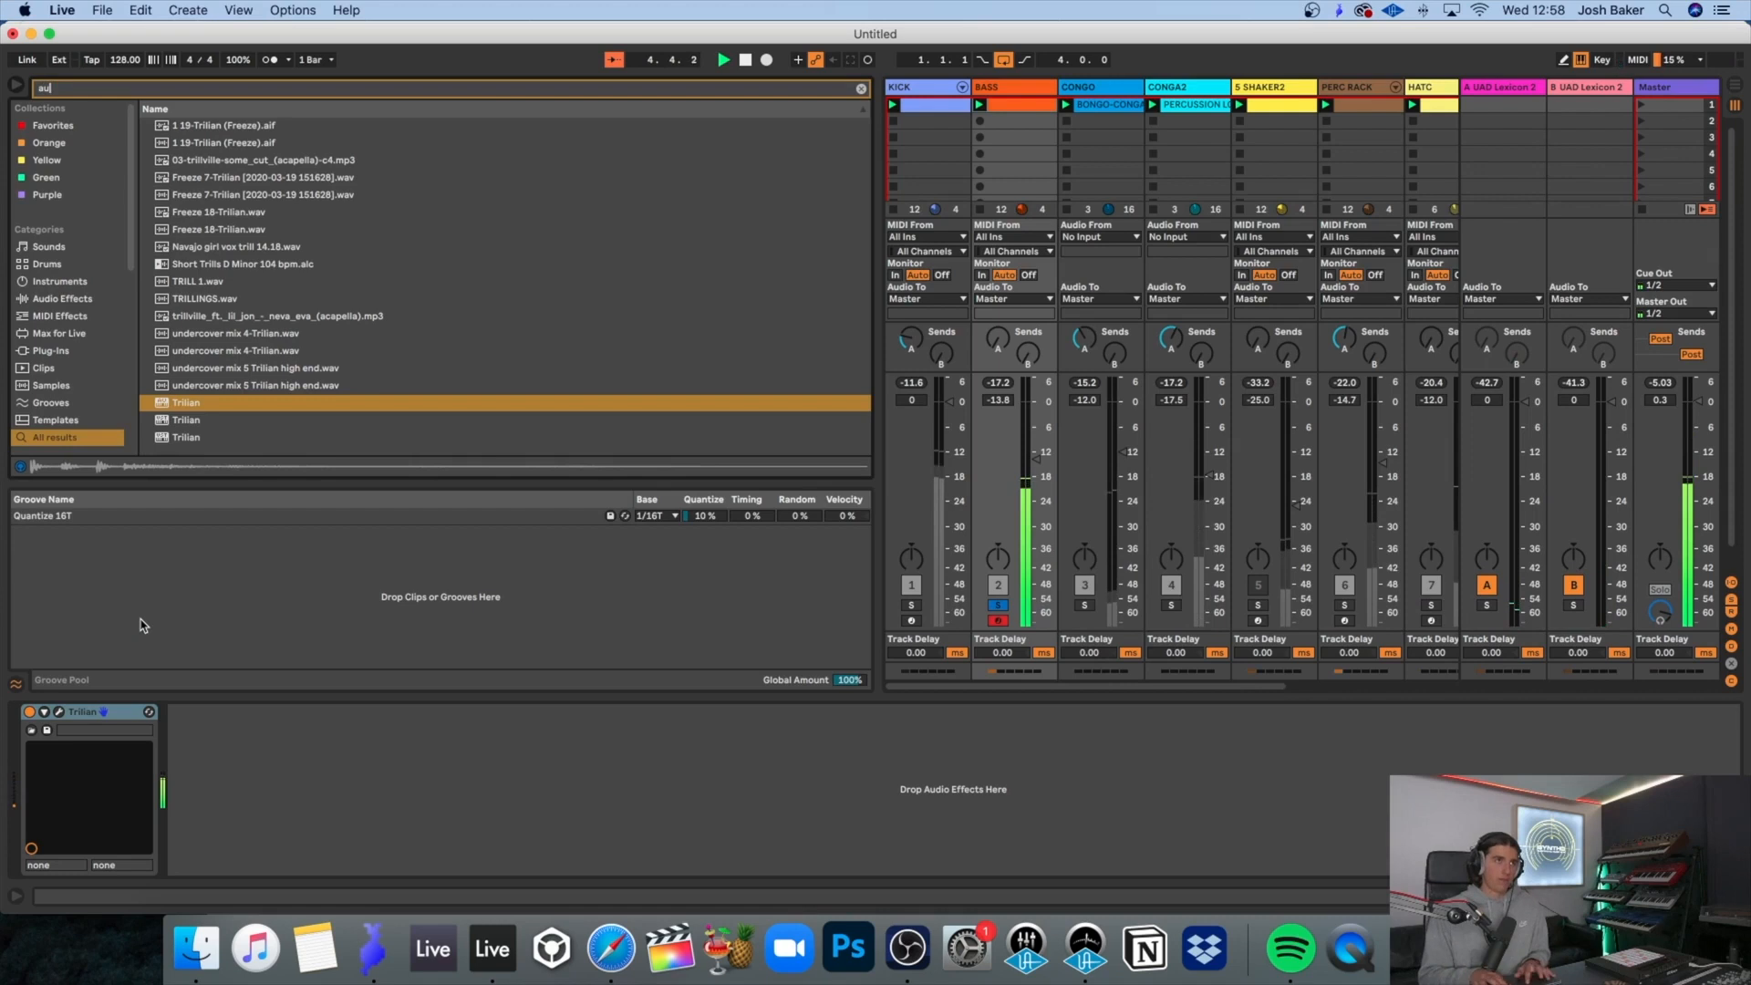
{"action": "type", "text": "to fi"}
{"action": "double_click", "coordinate": [210, 125]}
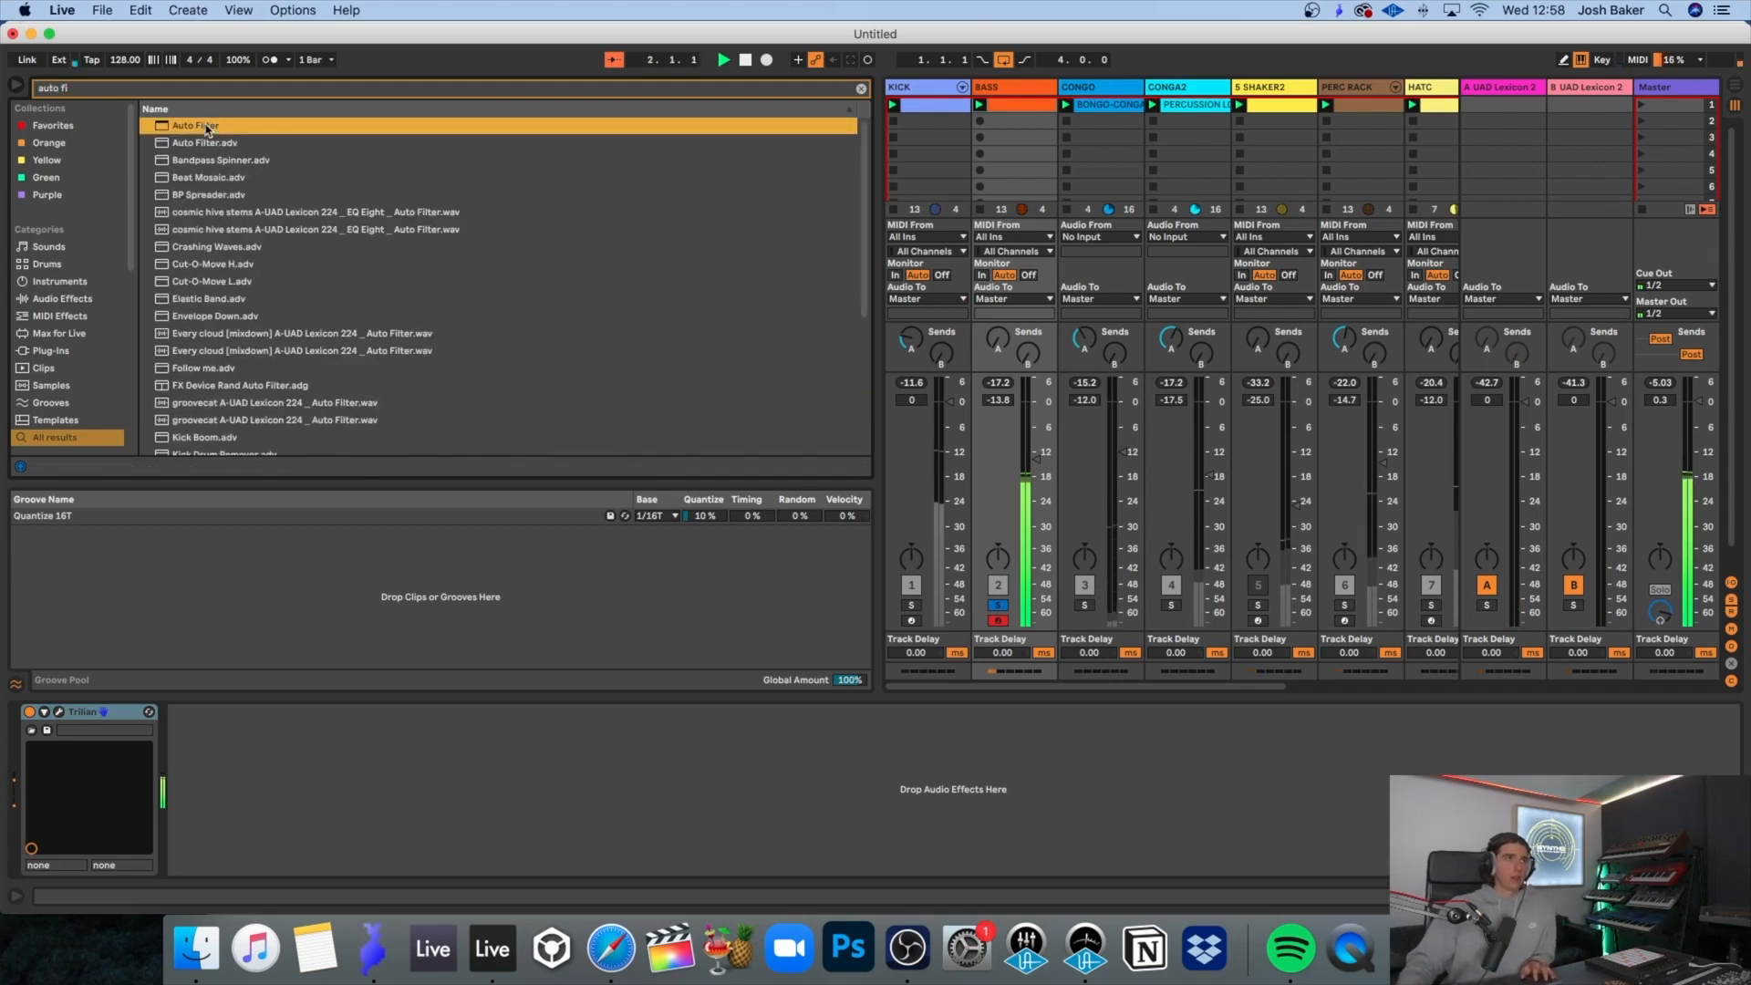
{"action": "left_click_drag", "start_coordinate": [431, 757], "coordinate": [431, 808]}
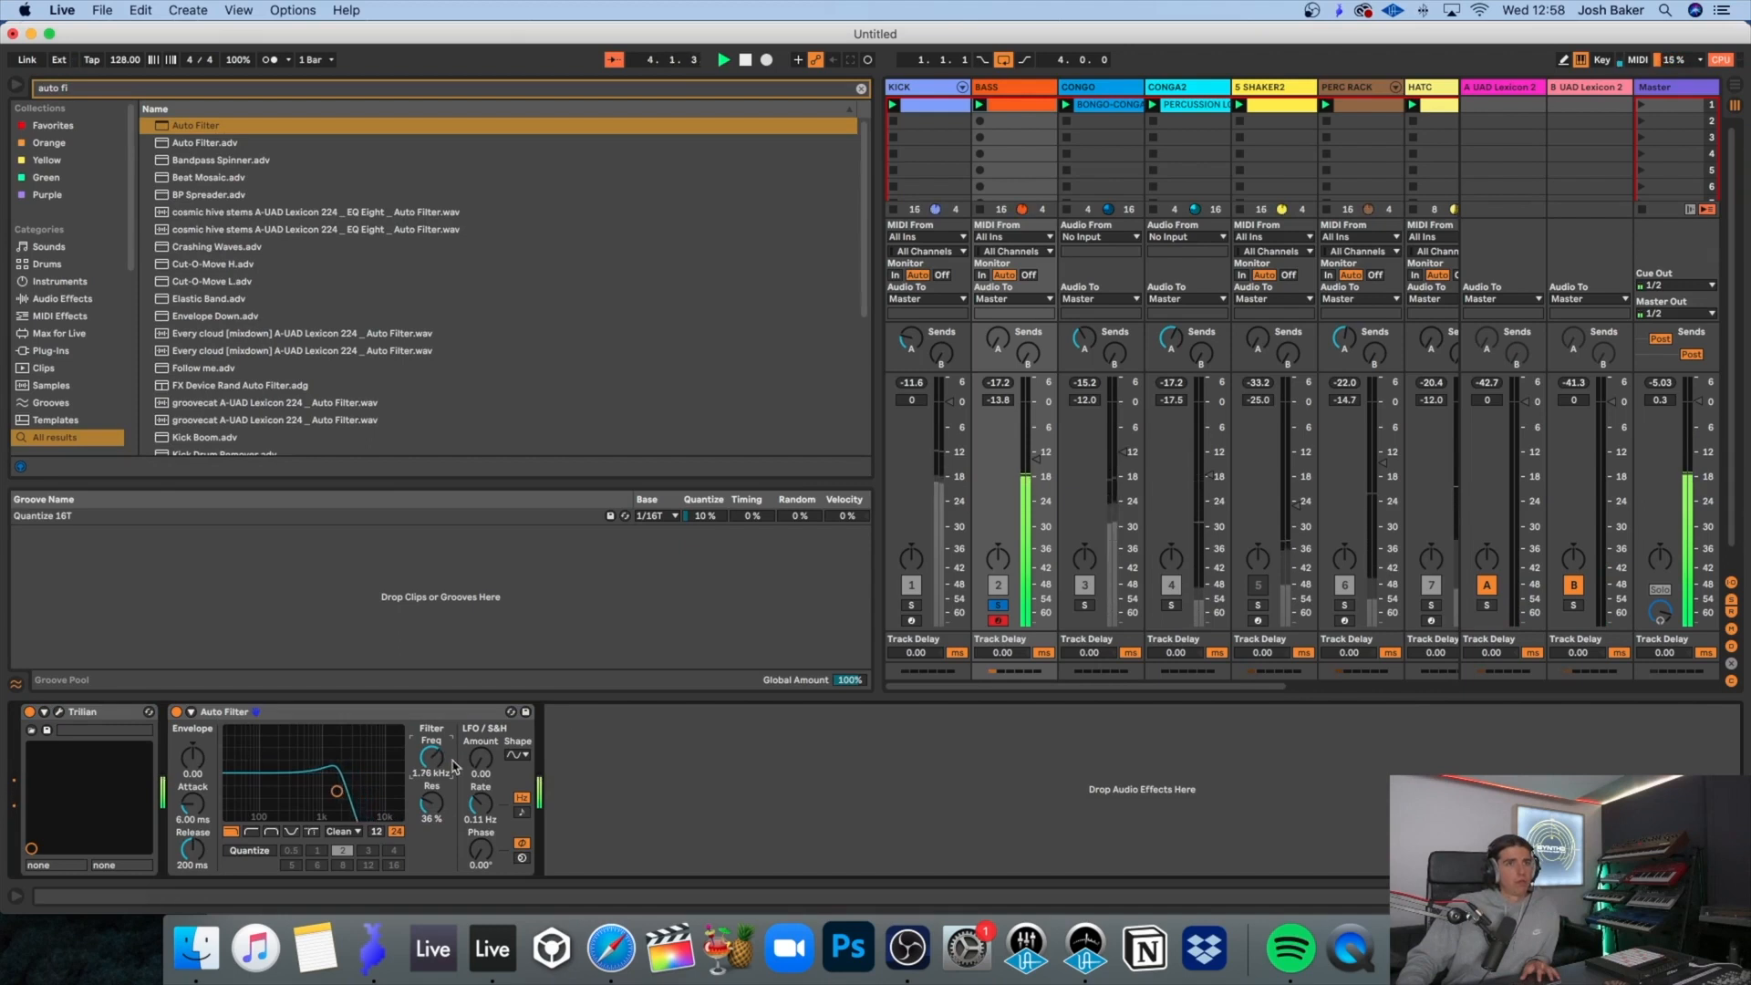
{"action": "left_click", "coordinate": [998, 606]}
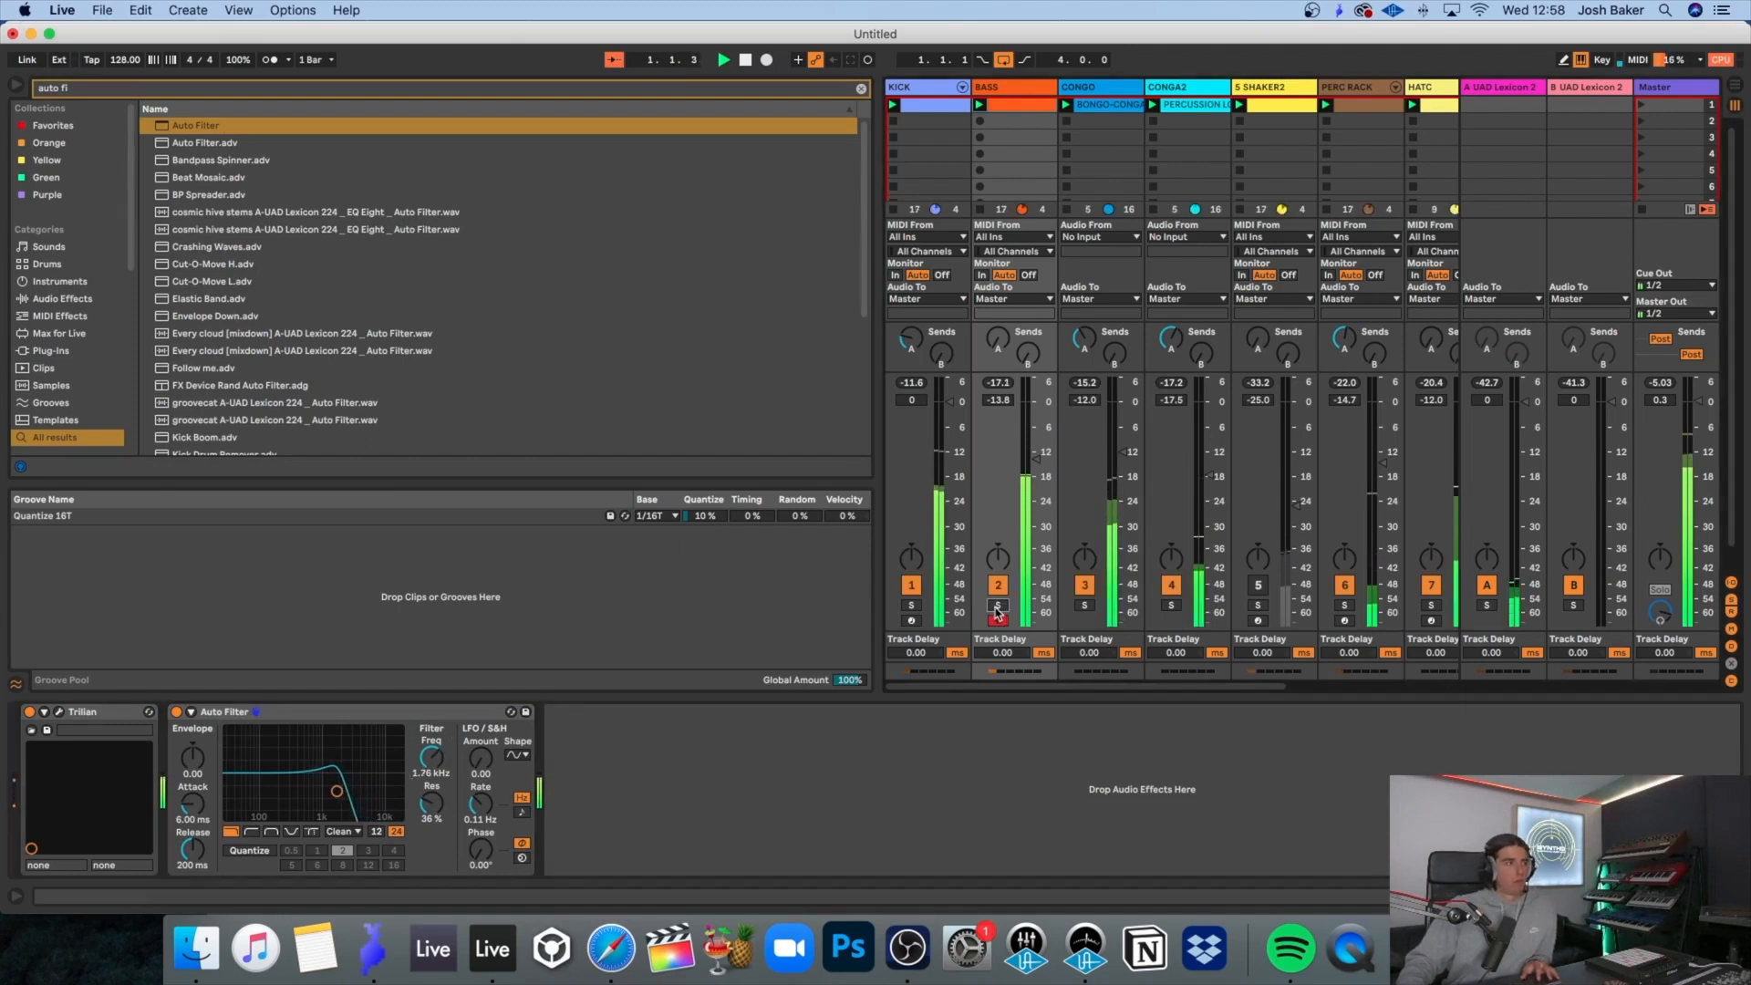
{"action": "left_click", "coordinate": [20, 83]}
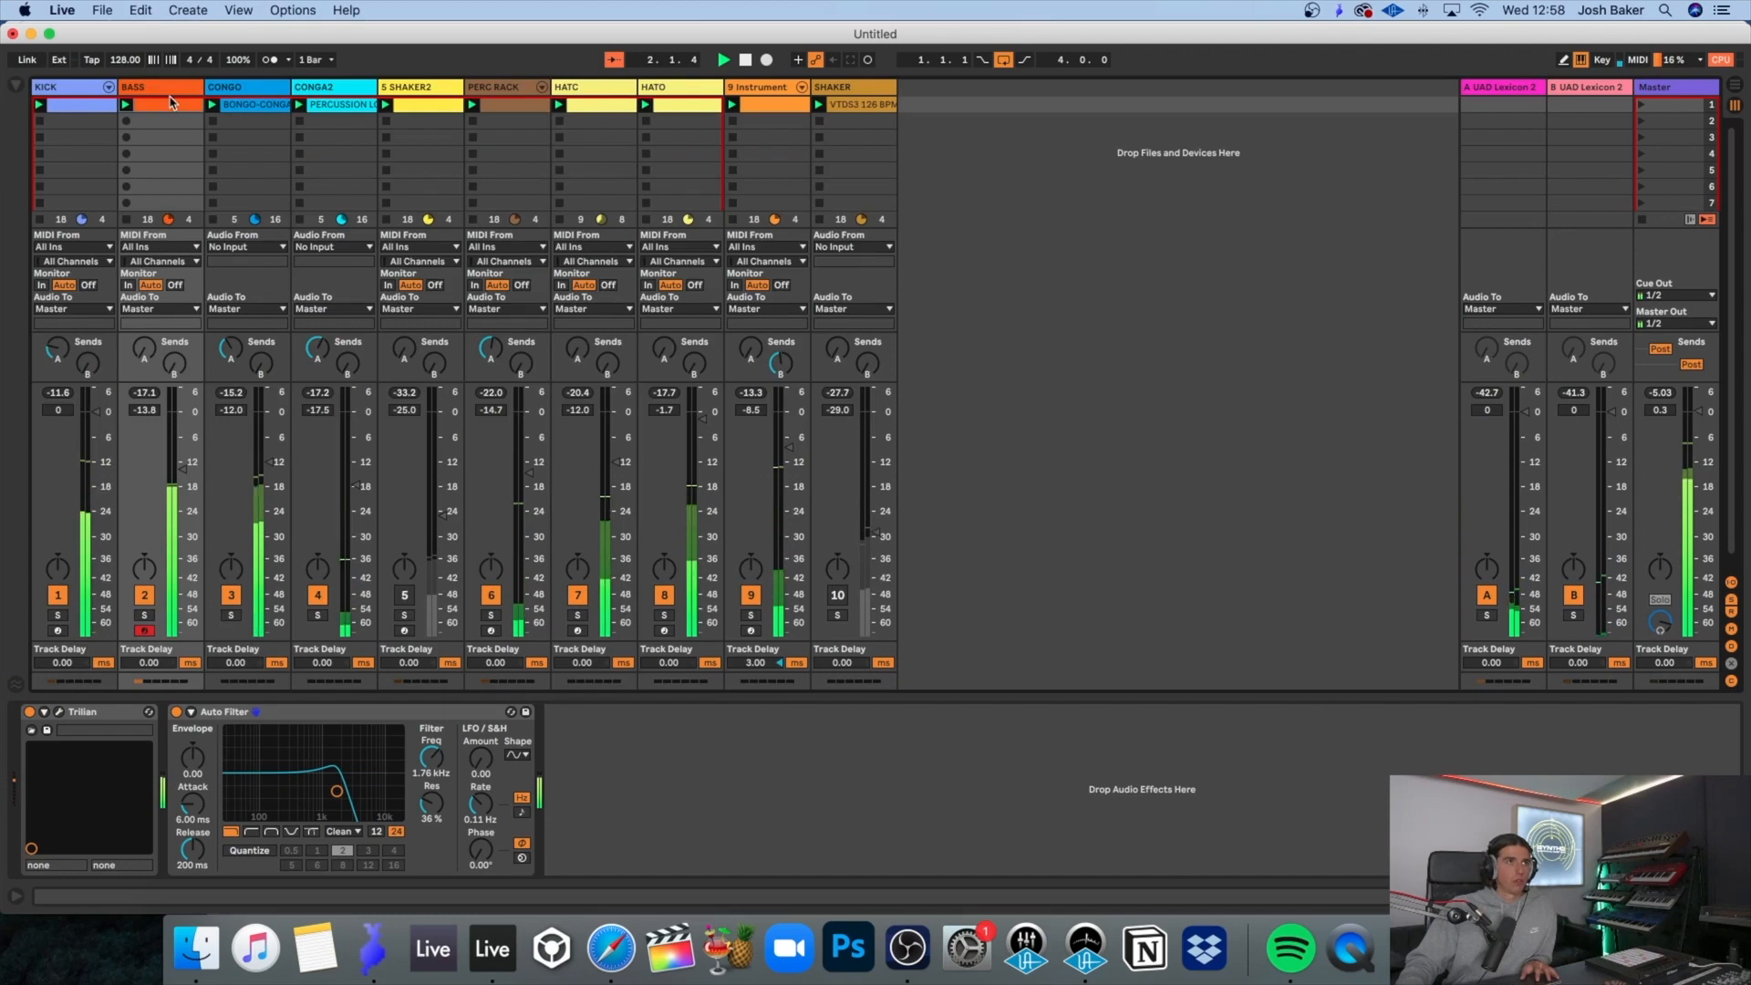
Step: Solo the BASS track together with CONGO and CONGA2 and restart playback
{"action": "left_click", "coordinate": [318, 594]}
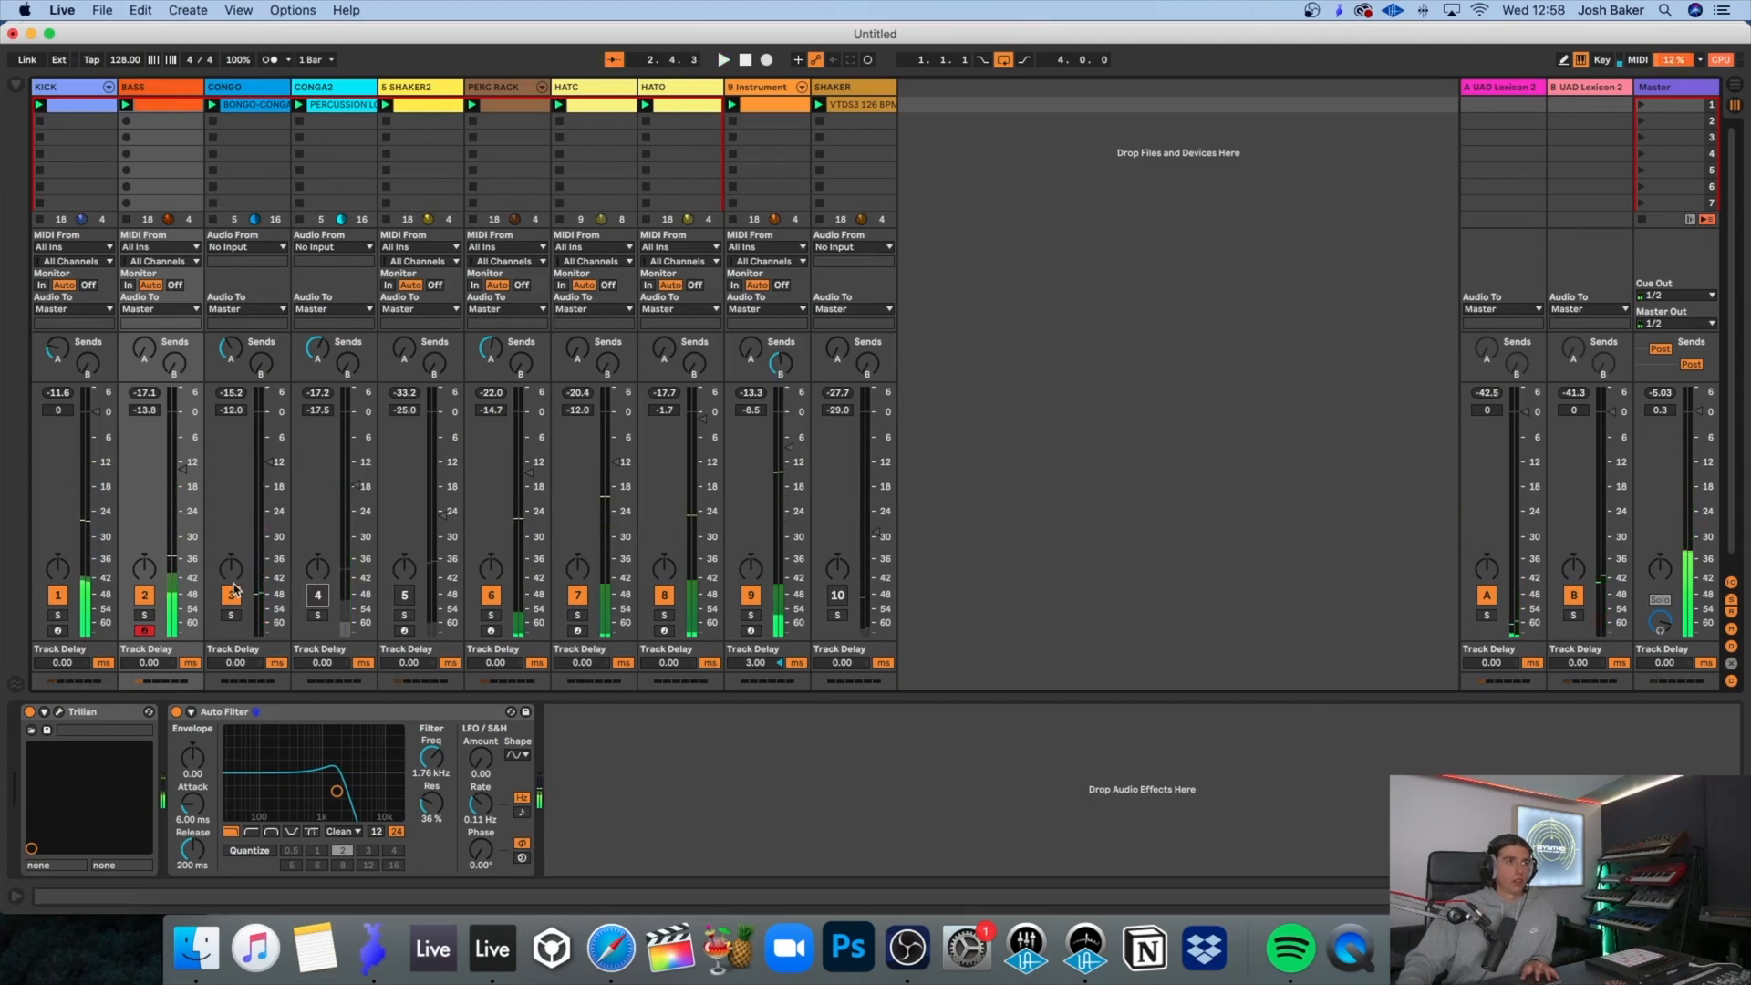
{"action": "left_click", "coordinate": [318, 597]}
{"action": "left_click", "coordinate": [144, 615]}
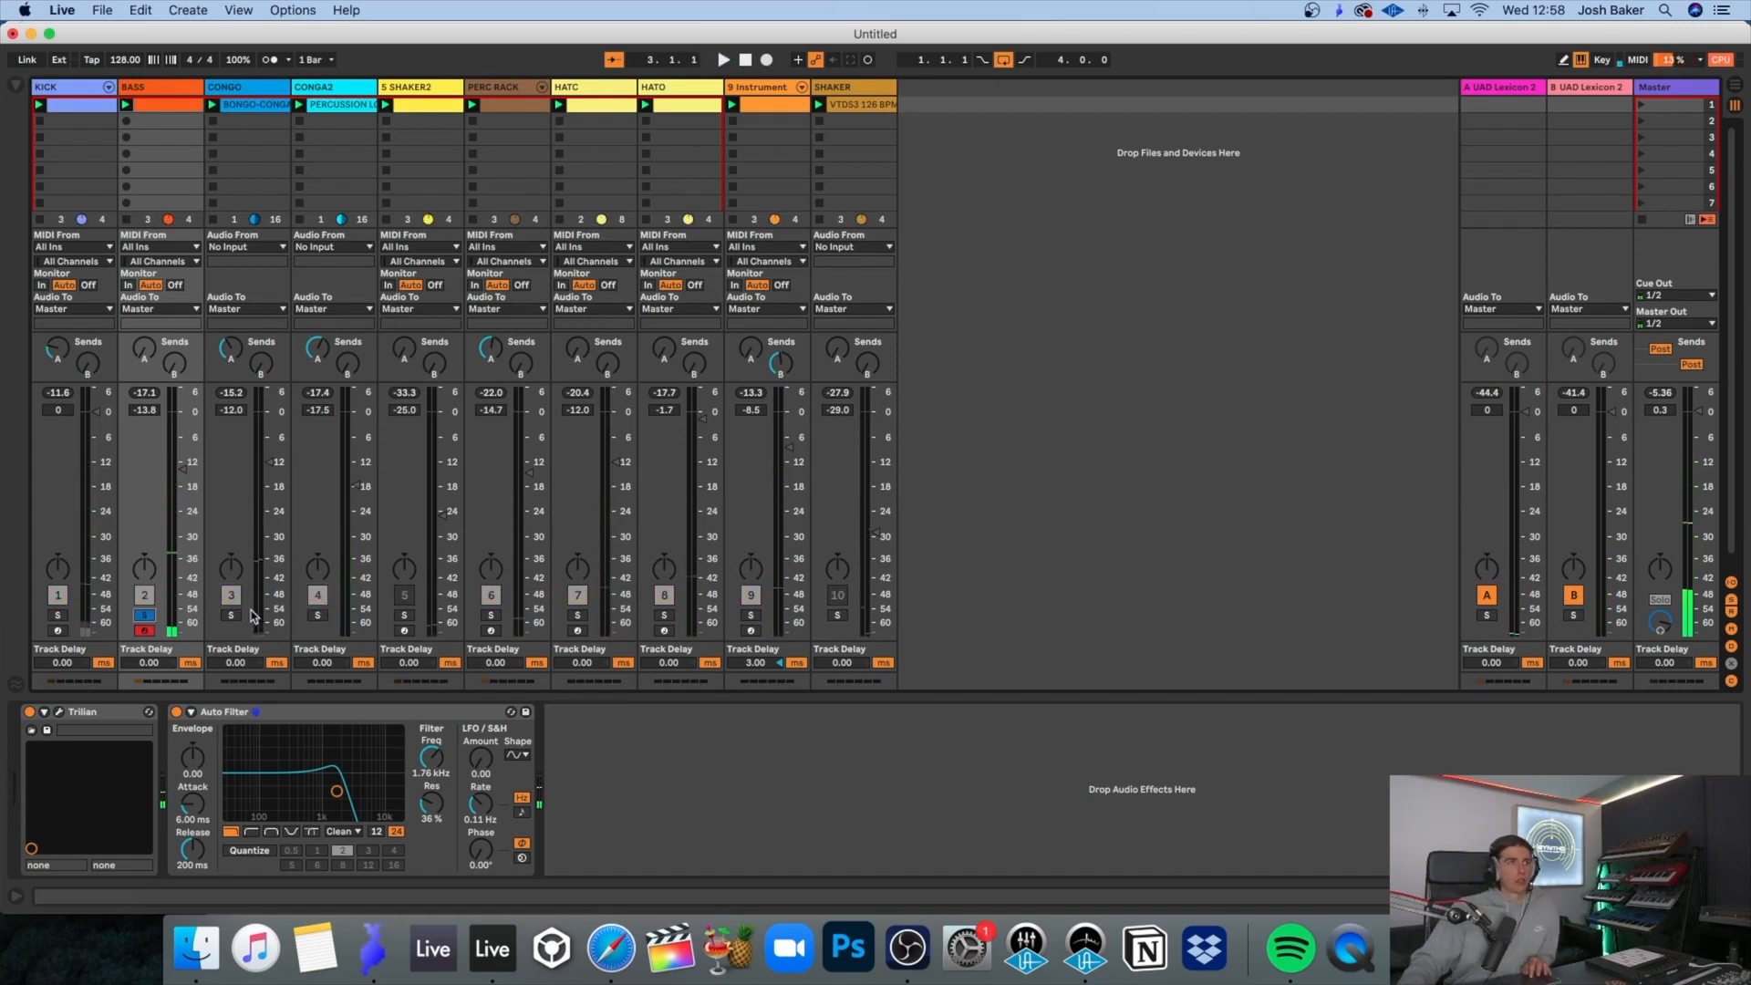
{"action": "key", "text": "space"}
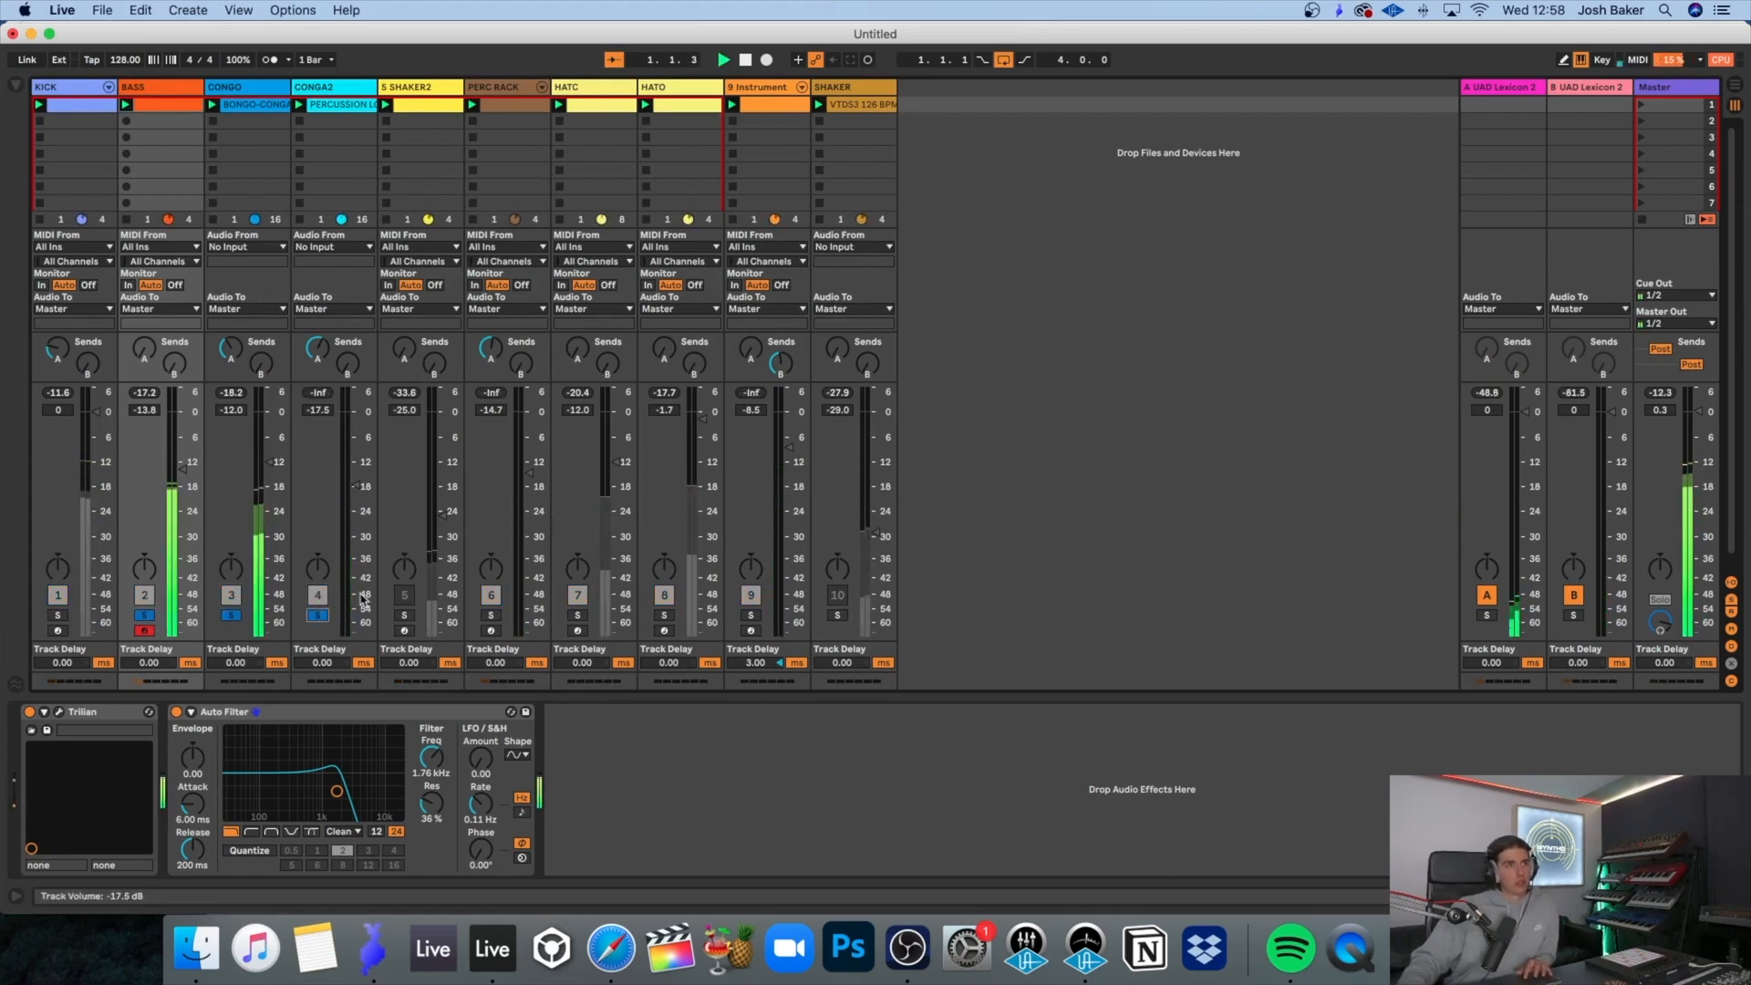
Step: In the BASS clip, move the A#1 note to 1.1.3 and shorten it to two sixteenths
{"action": "double_click", "coordinate": [178, 109]}
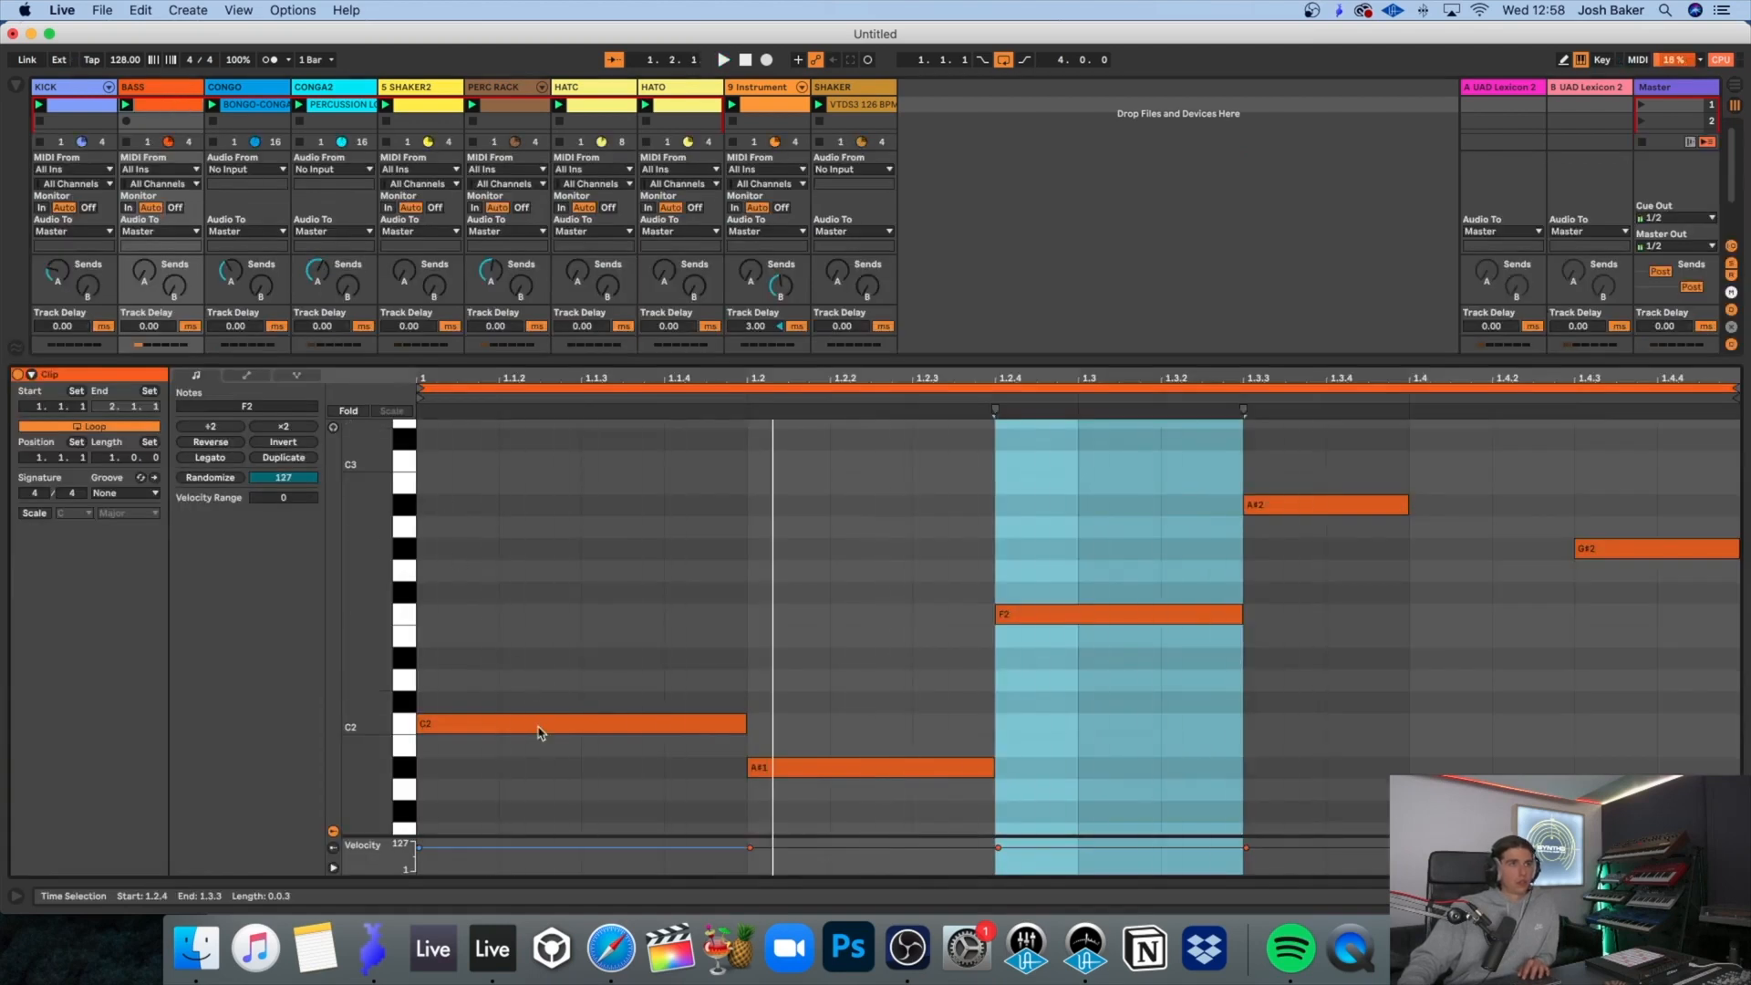
{"action": "left_click", "coordinate": [795, 768]}
{"action": "key", "text": "Left"}
{"action": "key", "text": "Left"}
{"action": "left_click_drag", "start_coordinate": [801, 742], "coordinate": [696, 795]}
{"action": "key", "text": "shift+Left"}
{"action": "key", "text": "shift+Left"}
{"action": "key", "text": "shift+Left"}
Step: Duplicate the A#1 note to 1.2.1, raise the copy to C2 and lengthen it to three sixteenths
{"action": "key", "text": "super+d"}
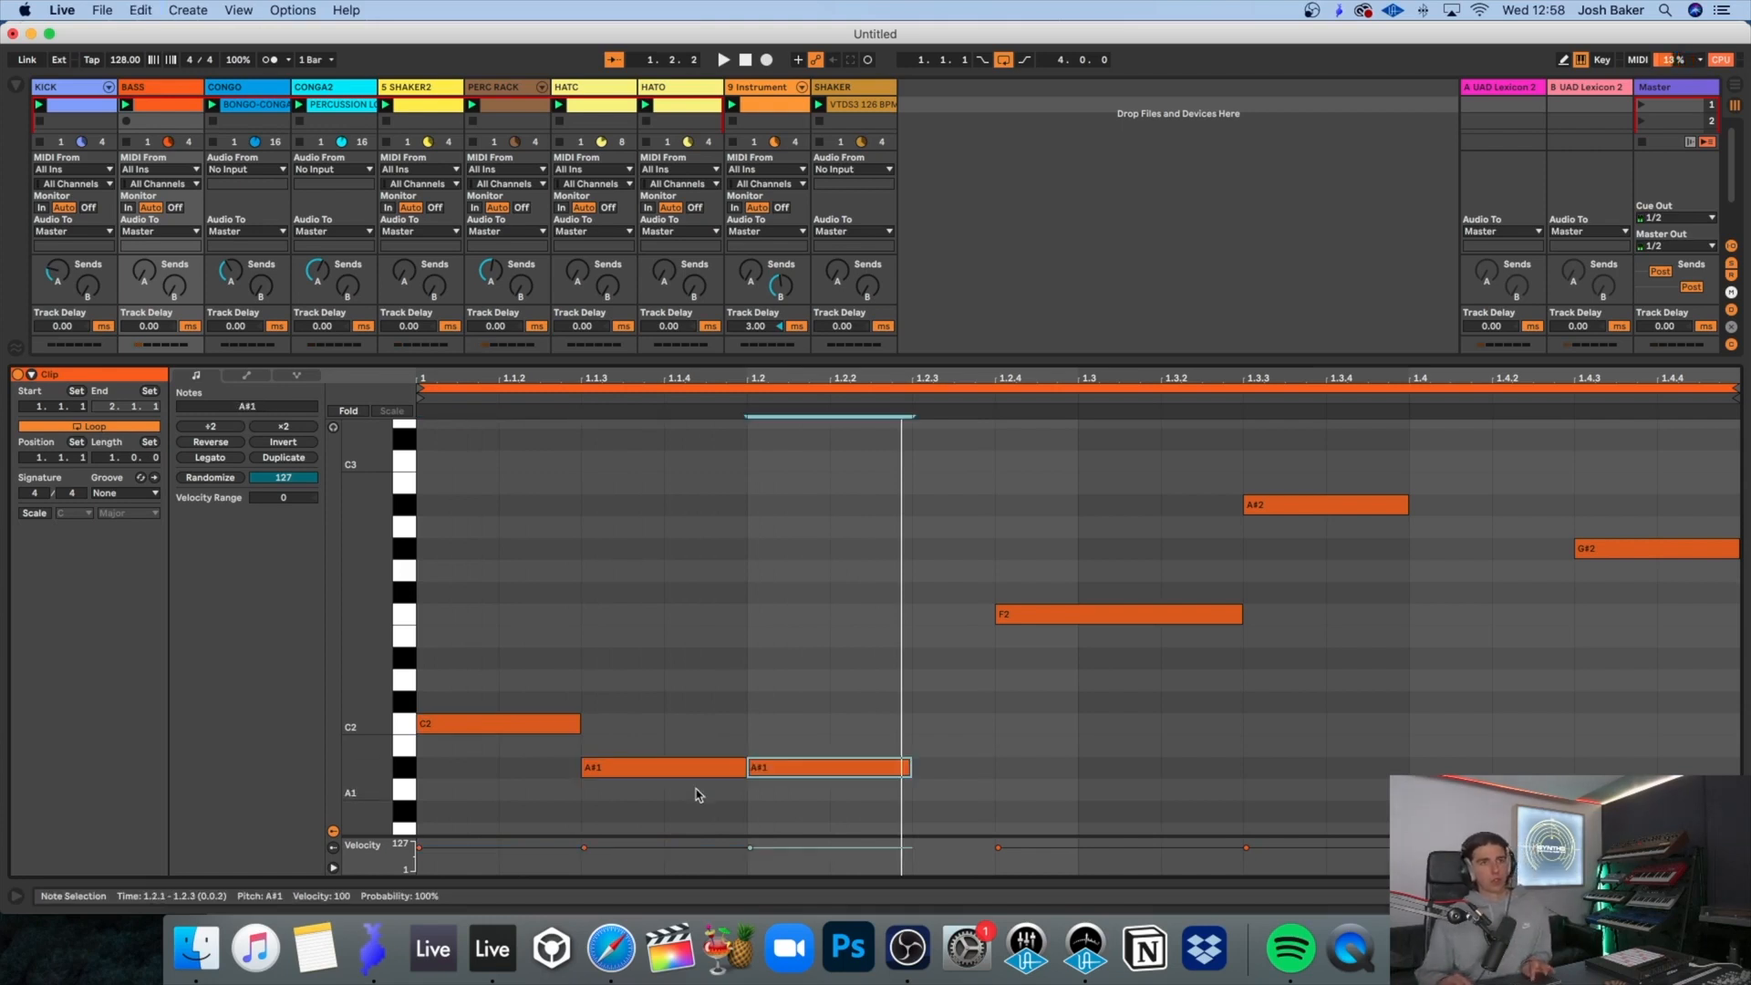
{"action": "key", "text": "Up"}
{"action": "key", "text": "Up"}
{"action": "key", "text": "shift+Right"}
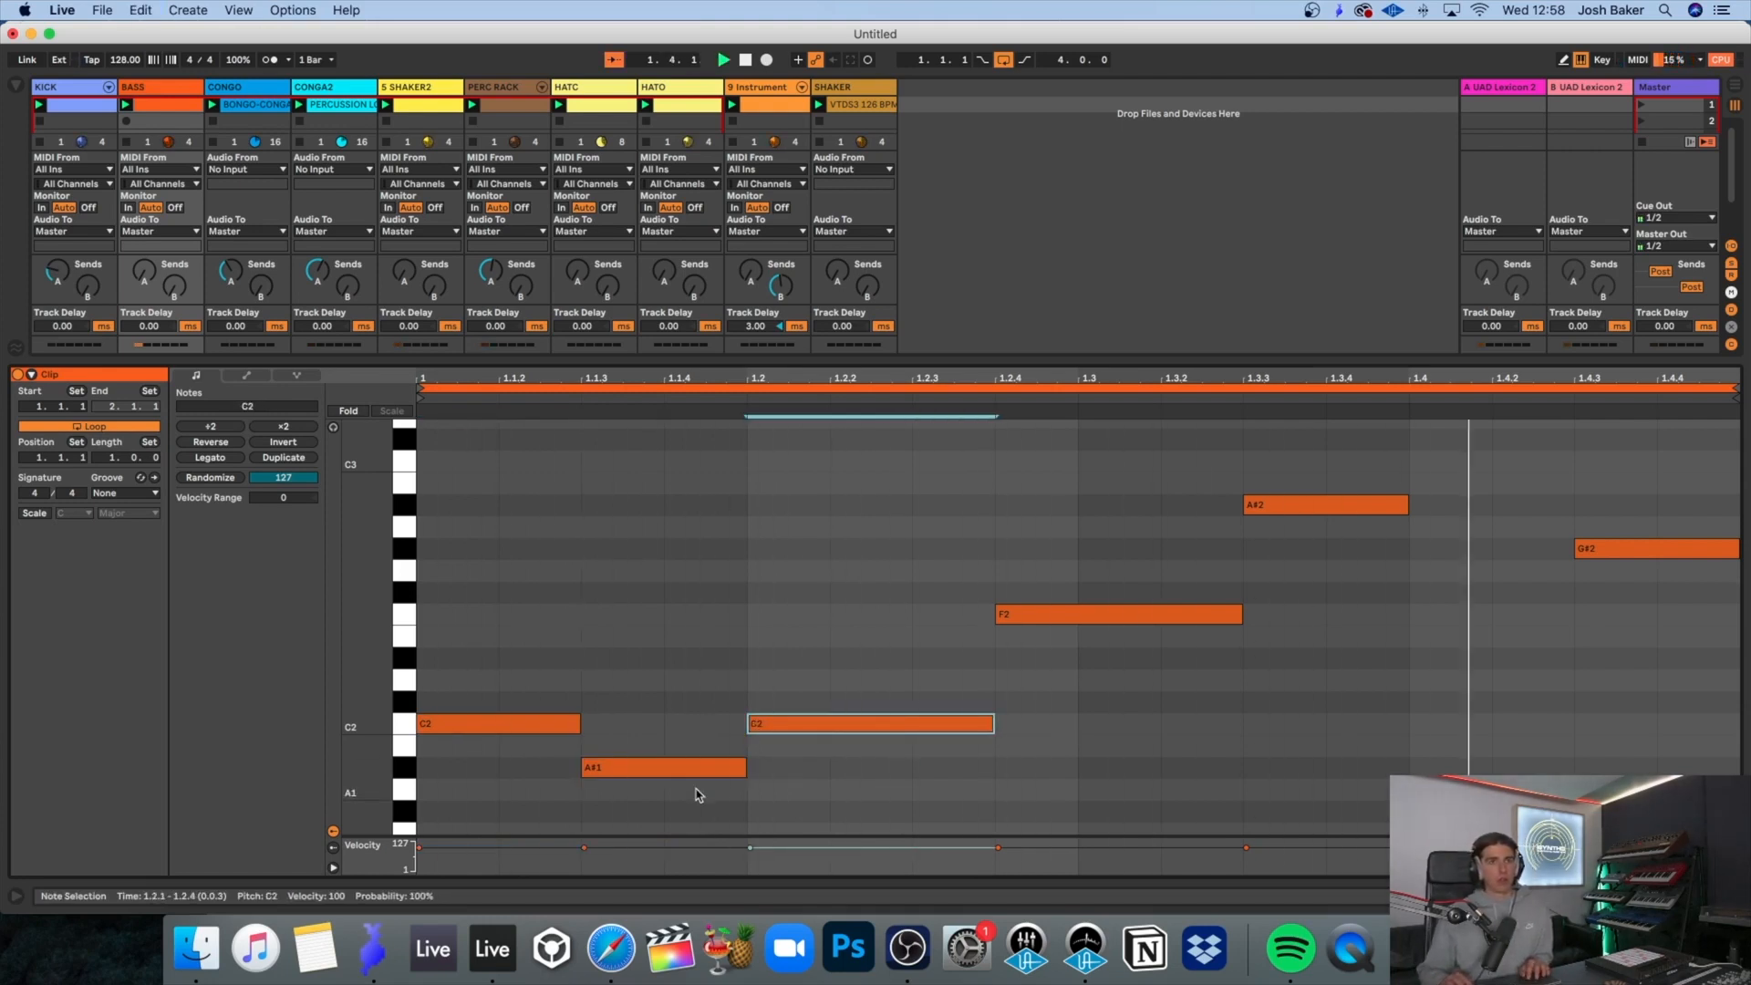
Step: Duplicate the bass loop to two bars and, in both bars, lower the A#2 note to G#2 and the final G#2 to F2
{"action": "left_click", "coordinate": [286, 457]}
{"action": "left_click_drag", "start_coordinate": [876, 506], "coordinate": [880, 551]}
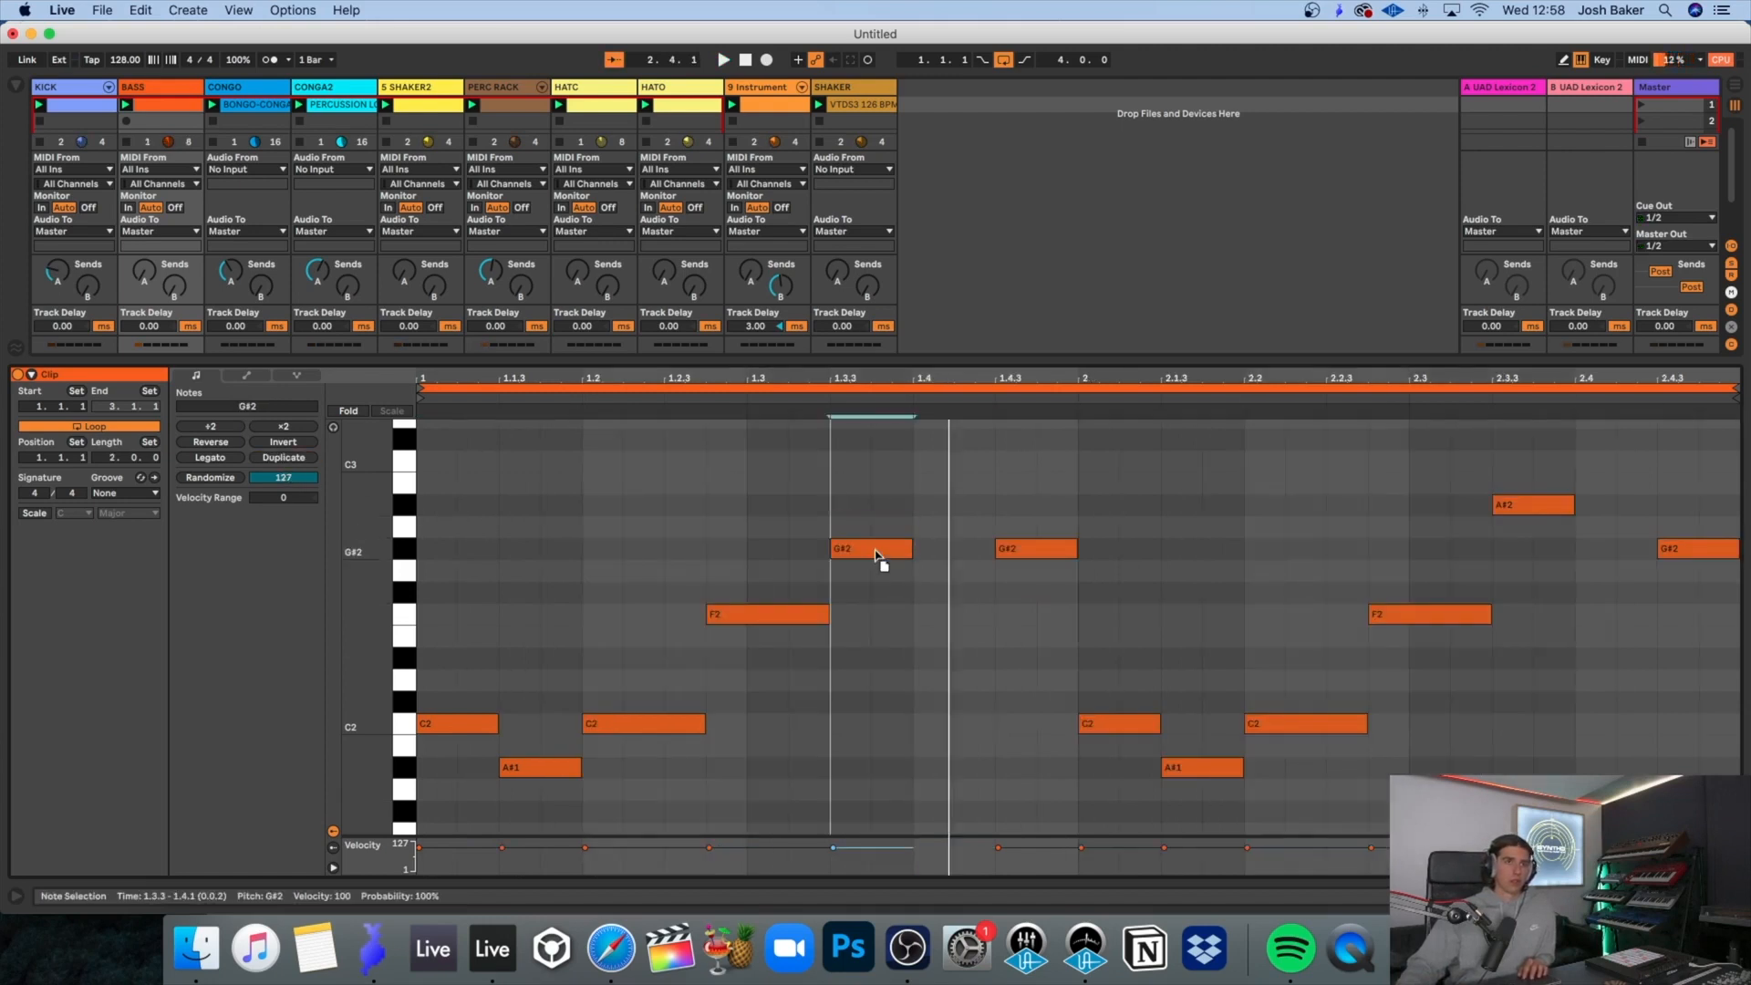
{"action": "left_click_drag", "start_coordinate": [996, 547], "coordinate": [1028, 617]}
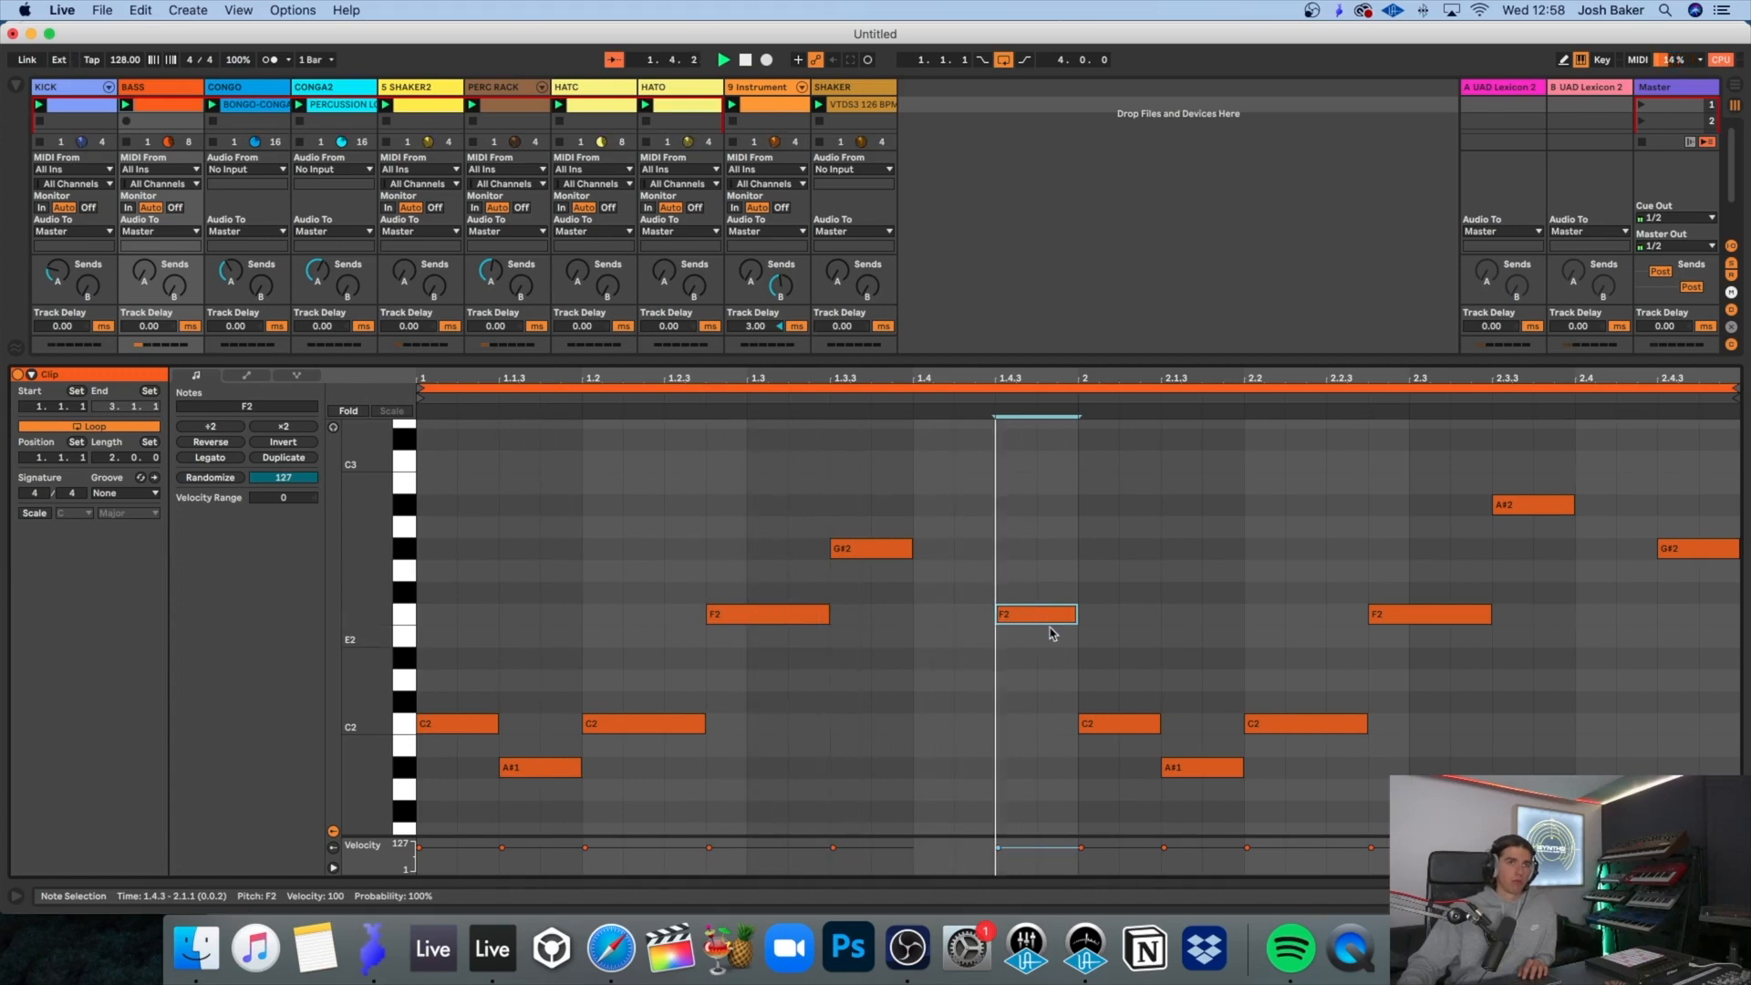
{"action": "left_click_drag", "start_coordinate": [1542, 511], "coordinate": [1550, 557]}
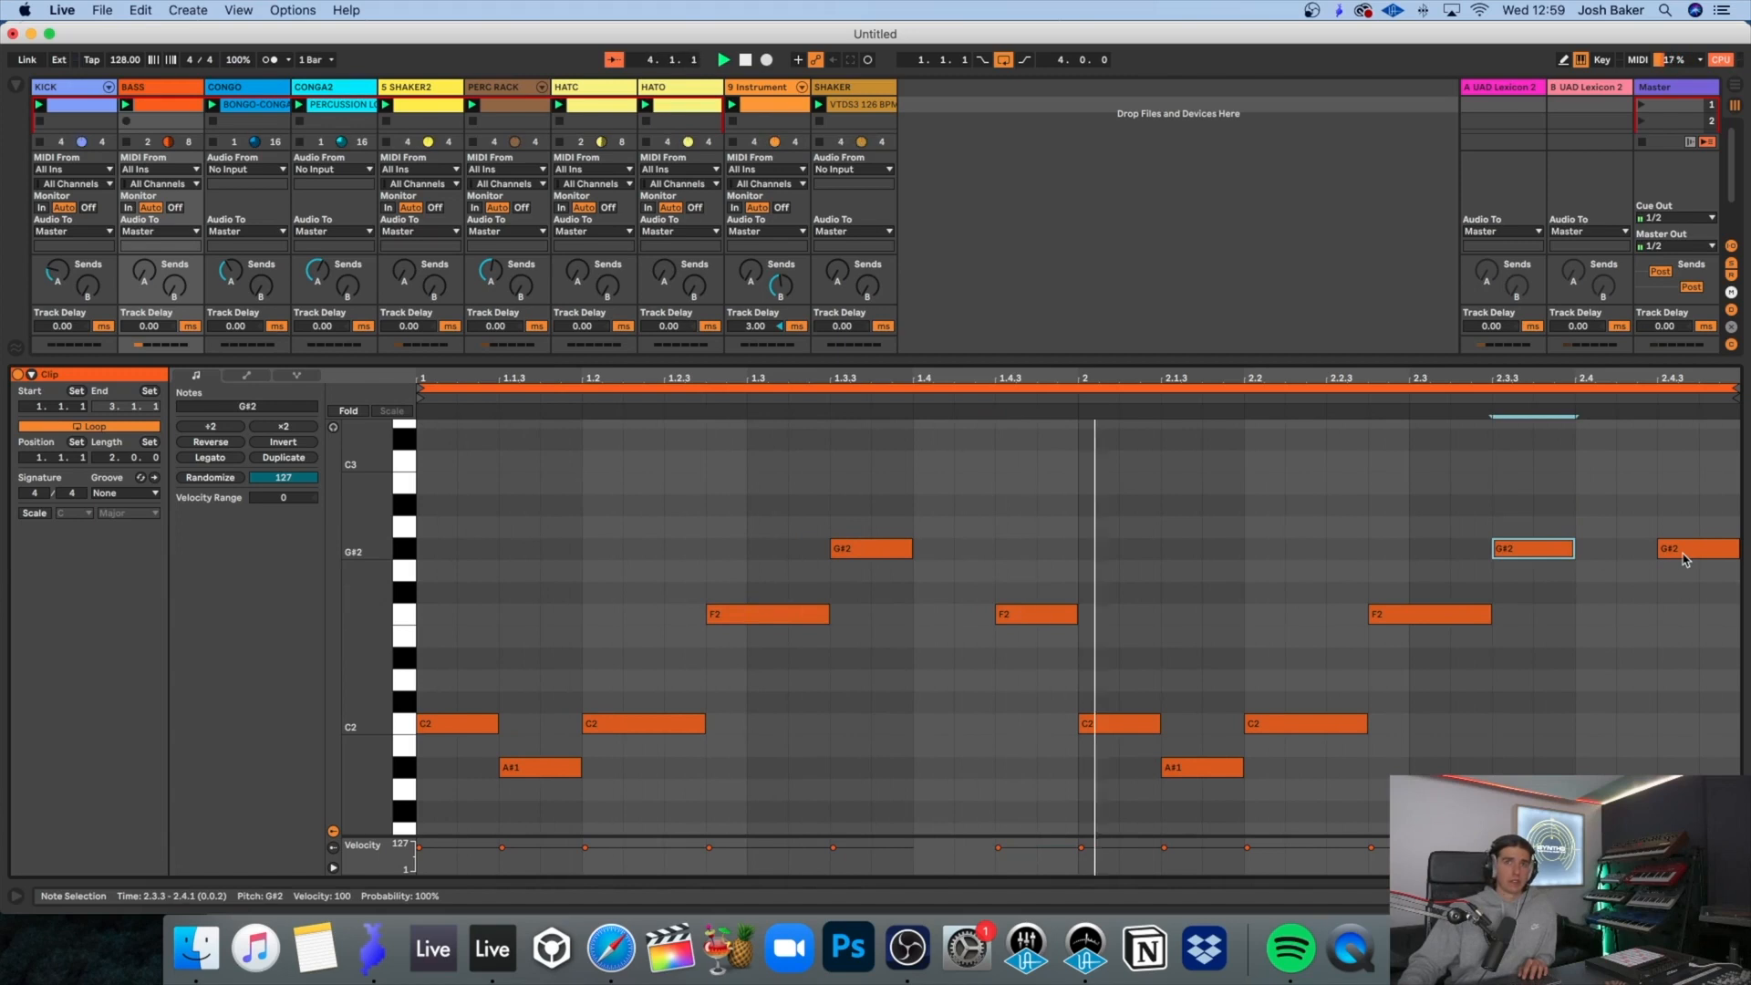
{"action": "left_click_drag", "start_coordinate": [1684, 558], "coordinate": [1683, 621]}
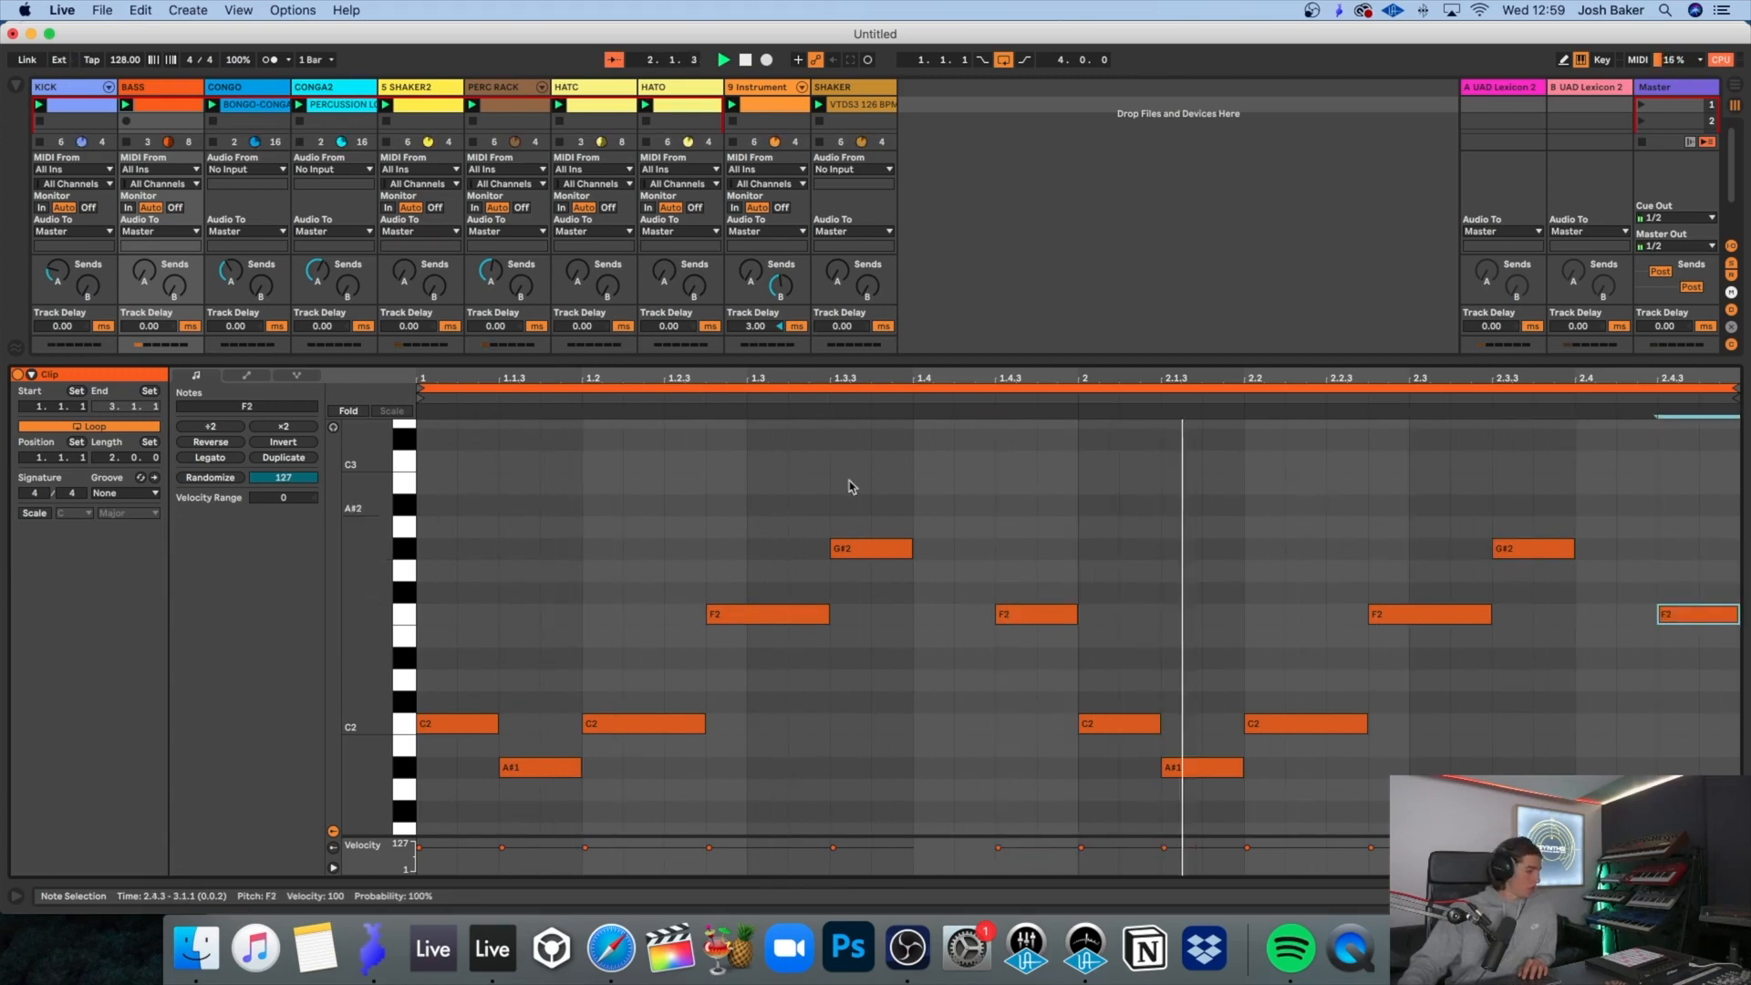
Step: Duplicate the bass loop to four bars and select the final F2 note at 4.4.3
{"action": "left_click", "coordinate": [297, 461]}
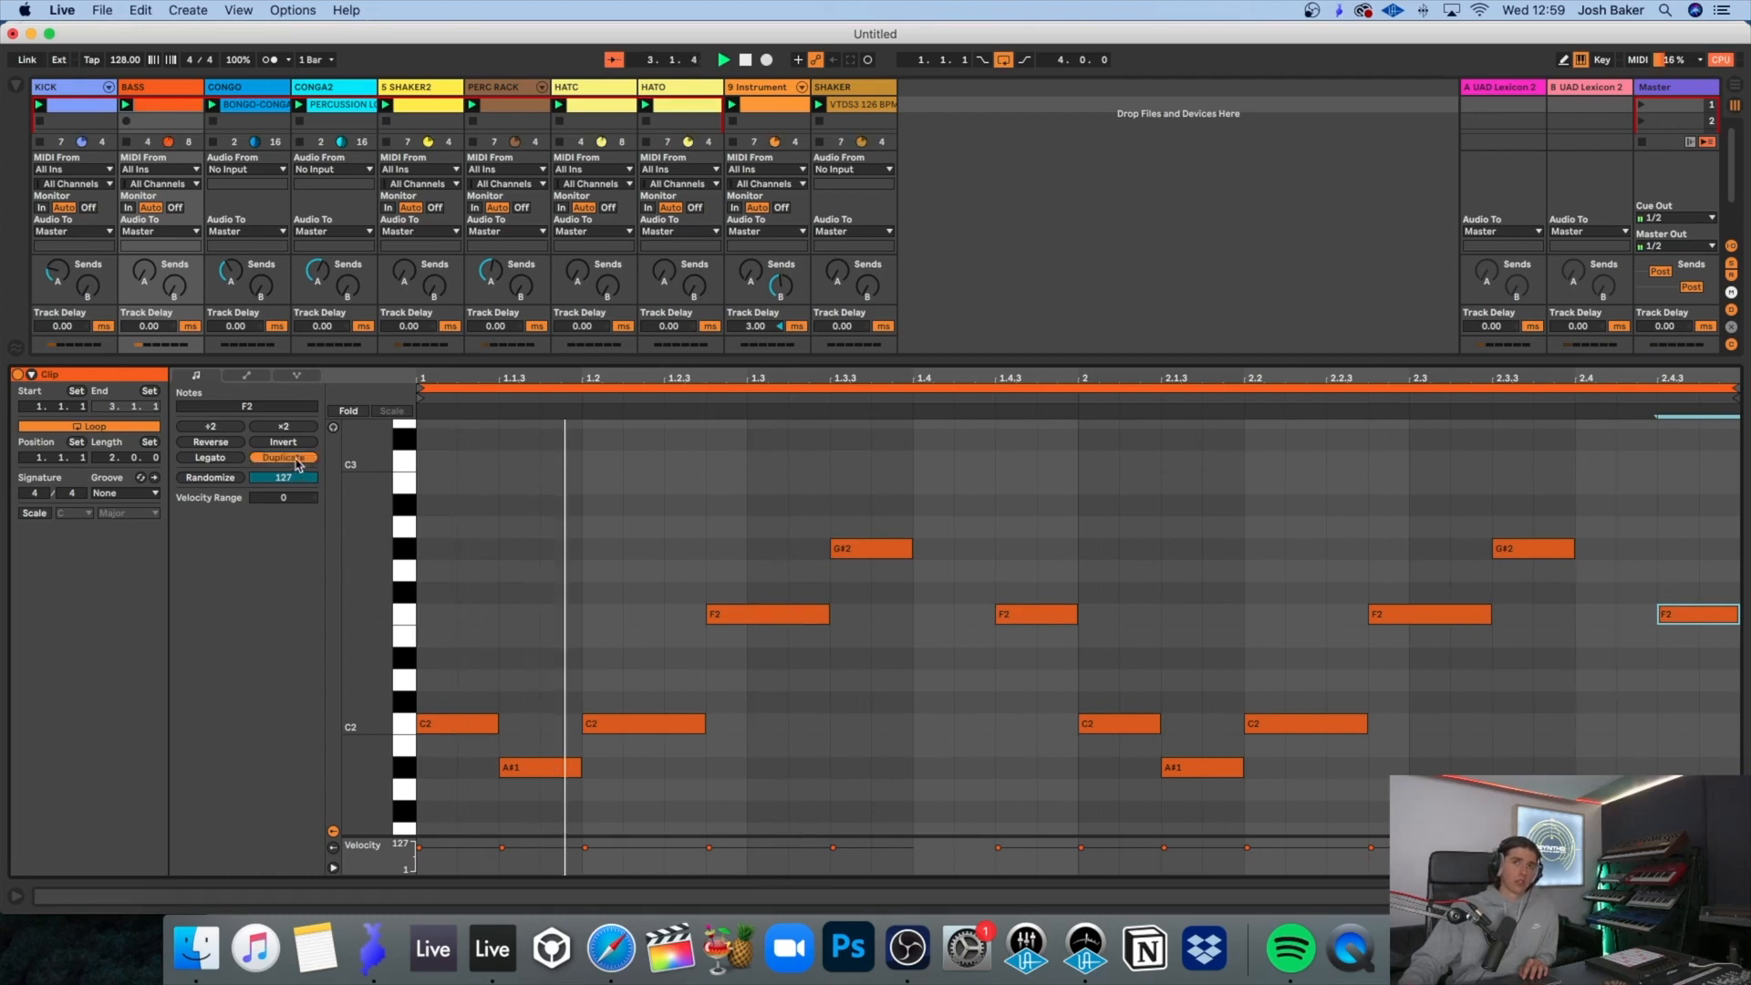
{"action": "left_click", "coordinate": [1718, 613]}
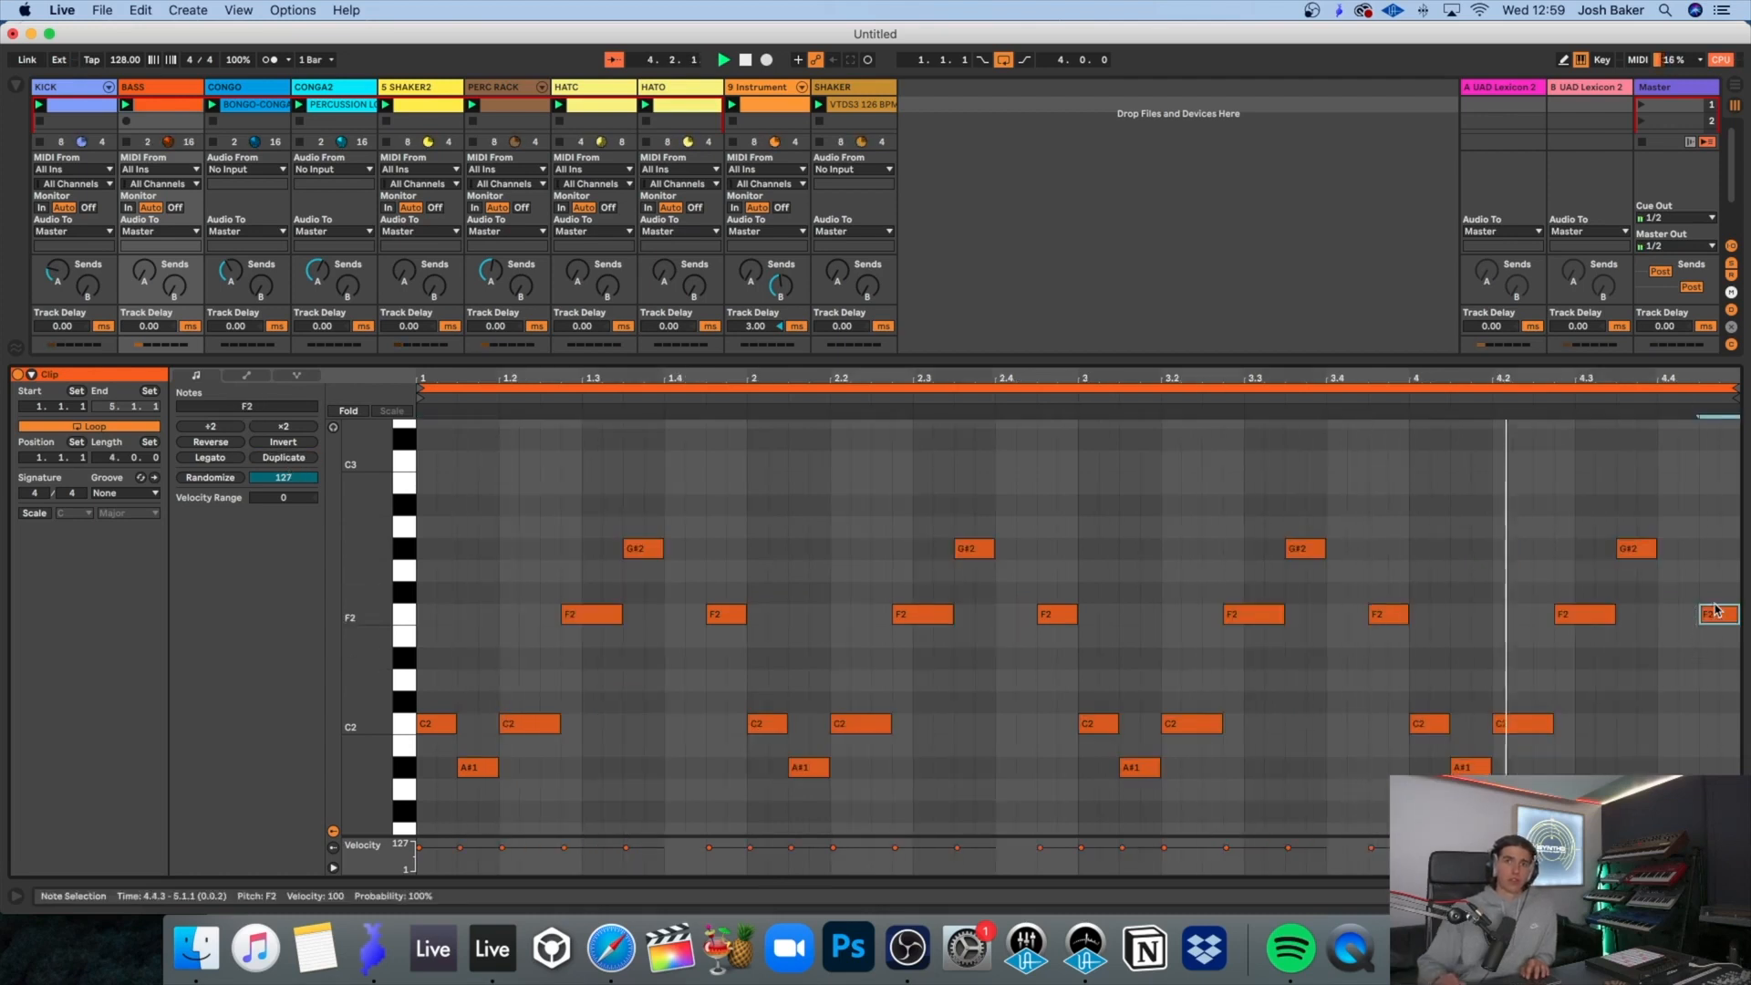
Step: Change the pitch of the bass clip's final note at 4.4.3 to D#2
{"action": "key", "text": "shift+Down"}
{"action": "key", "text": "Up"}
{"action": "key", "text": "Up"}
{"action": "key", "text": "Up"}
{"action": "key", "text": "Up"}
{"action": "key", "text": "Up"}
{"action": "key", "text": "Up"}
{"action": "key", "text": "Up"}
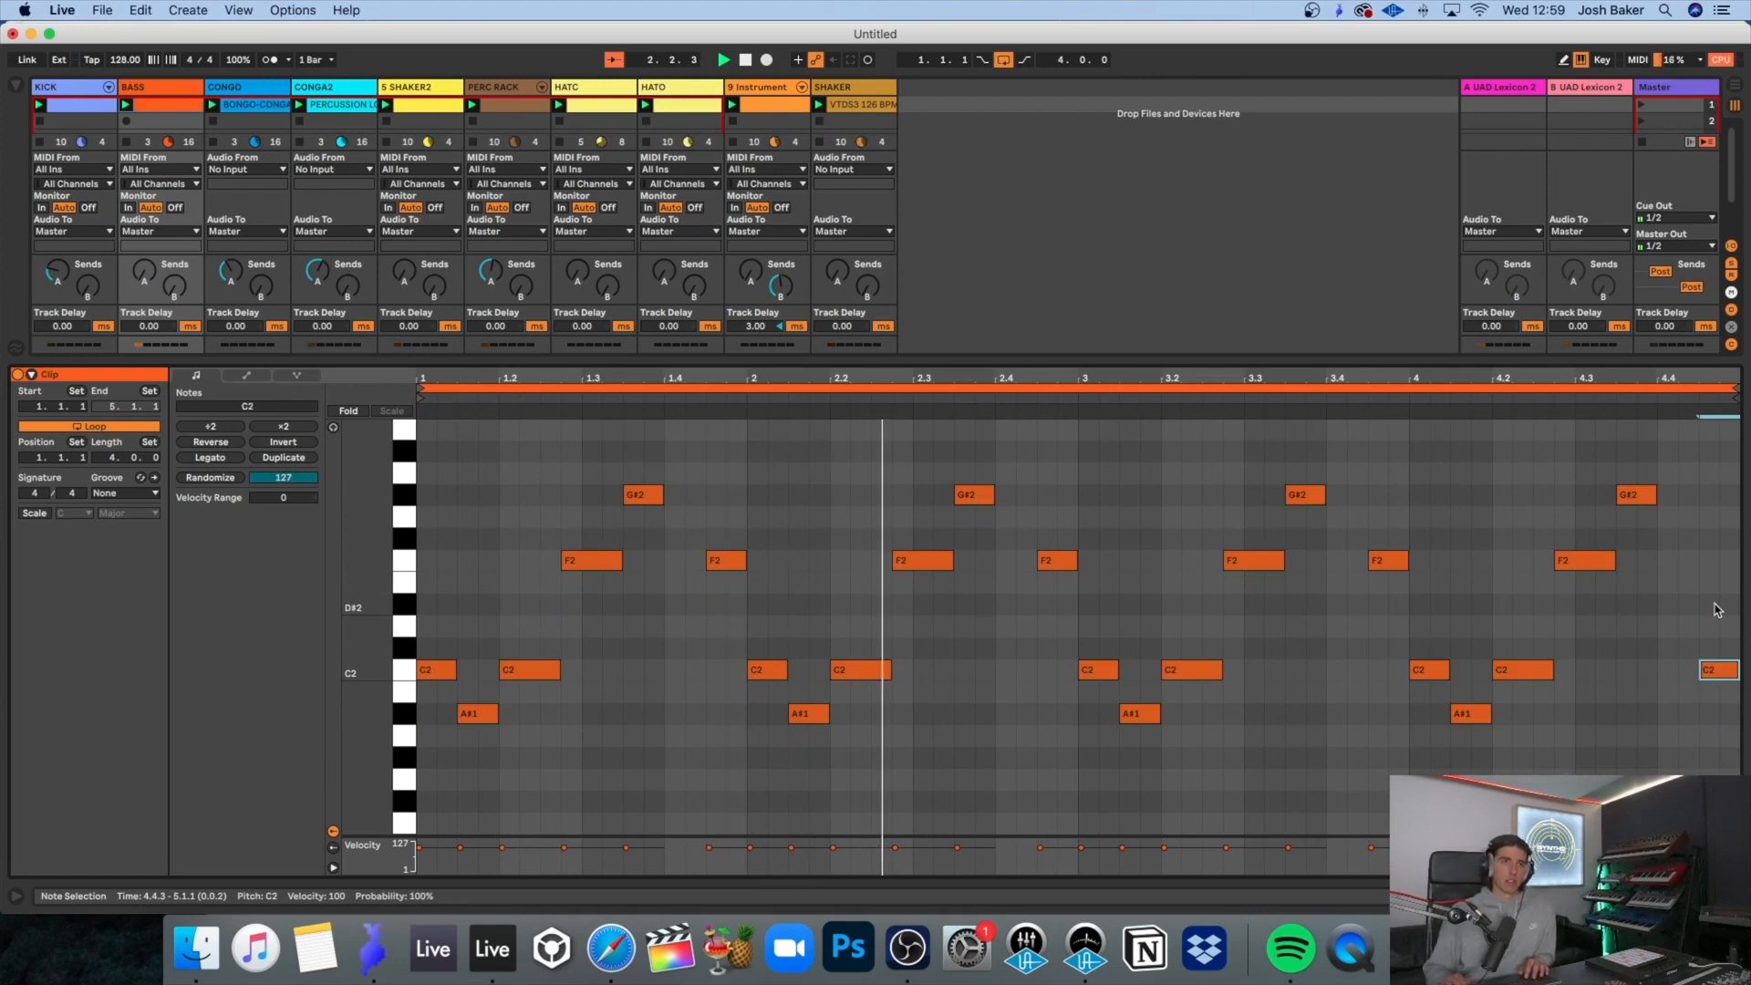
{"action": "key", "text": "Up"}
{"action": "key", "text": "Up"}
{"action": "key", "text": "Up"}
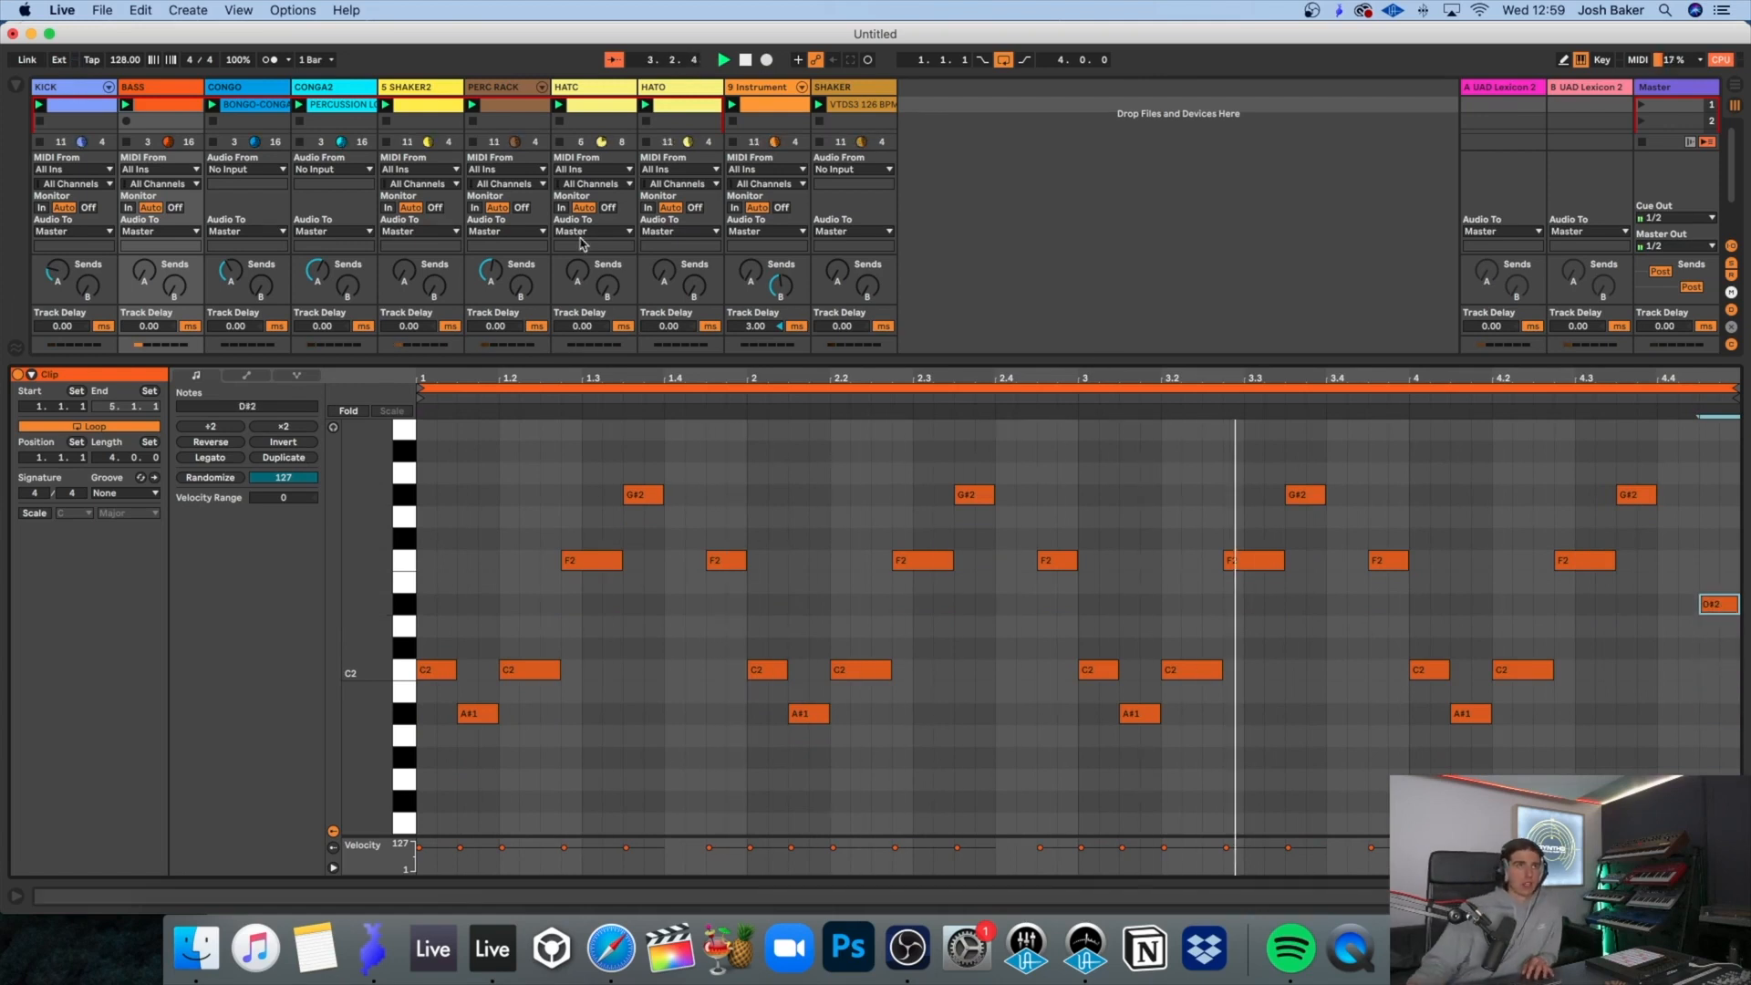
Step: Raise the clap instrument track's send to the second UAD Lexicon return slightly
{"action": "left_click", "coordinate": [155, 91]}
{"action": "left_click", "coordinate": [155, 91]}
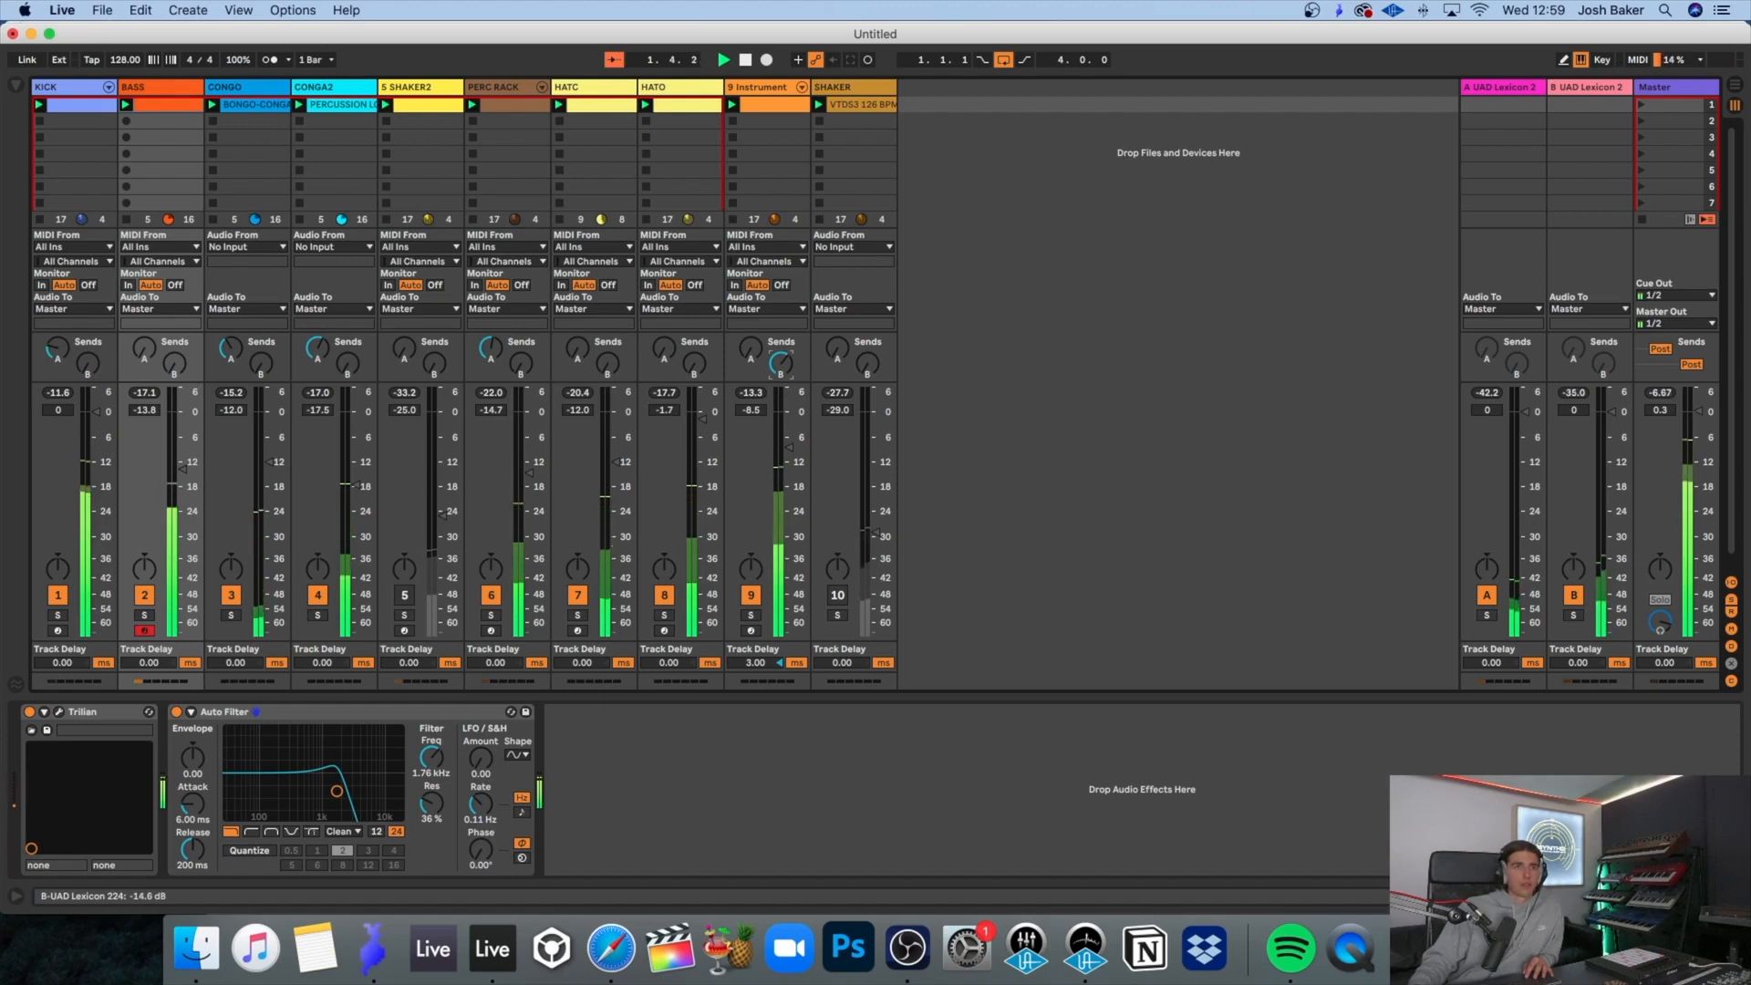
{"action": "left_click_drag", "start_coordinate": [781, 363], "coordinate": [781, 355]}
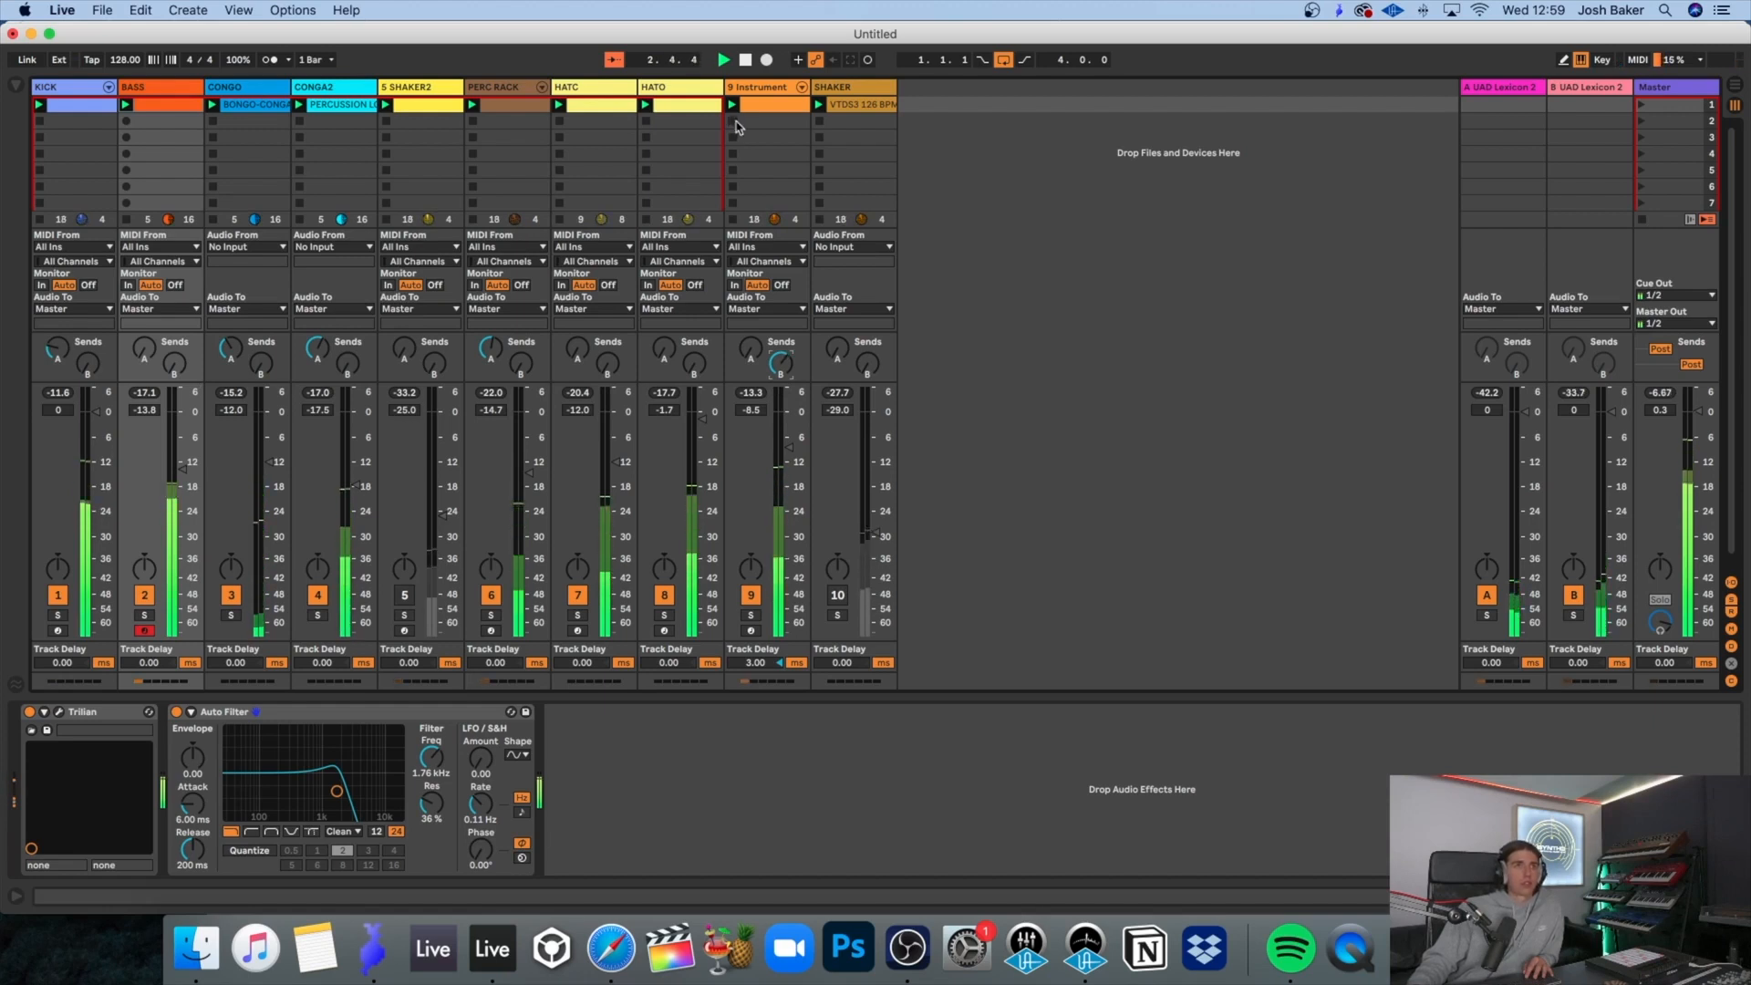
Step: Move the clap instrument track directly after the BASS track and rename it CLAP
{"action": "left_click", "coordinate": [279, 105]}
{"action": "left_click_drag", "start_coordinate": [235, 99], "coordinate": [238, 95]}
{"action": "key", "text": "super+r"}
{"action": "type", "text": "CLAP"}
{"action": "key", "text": "Return"}
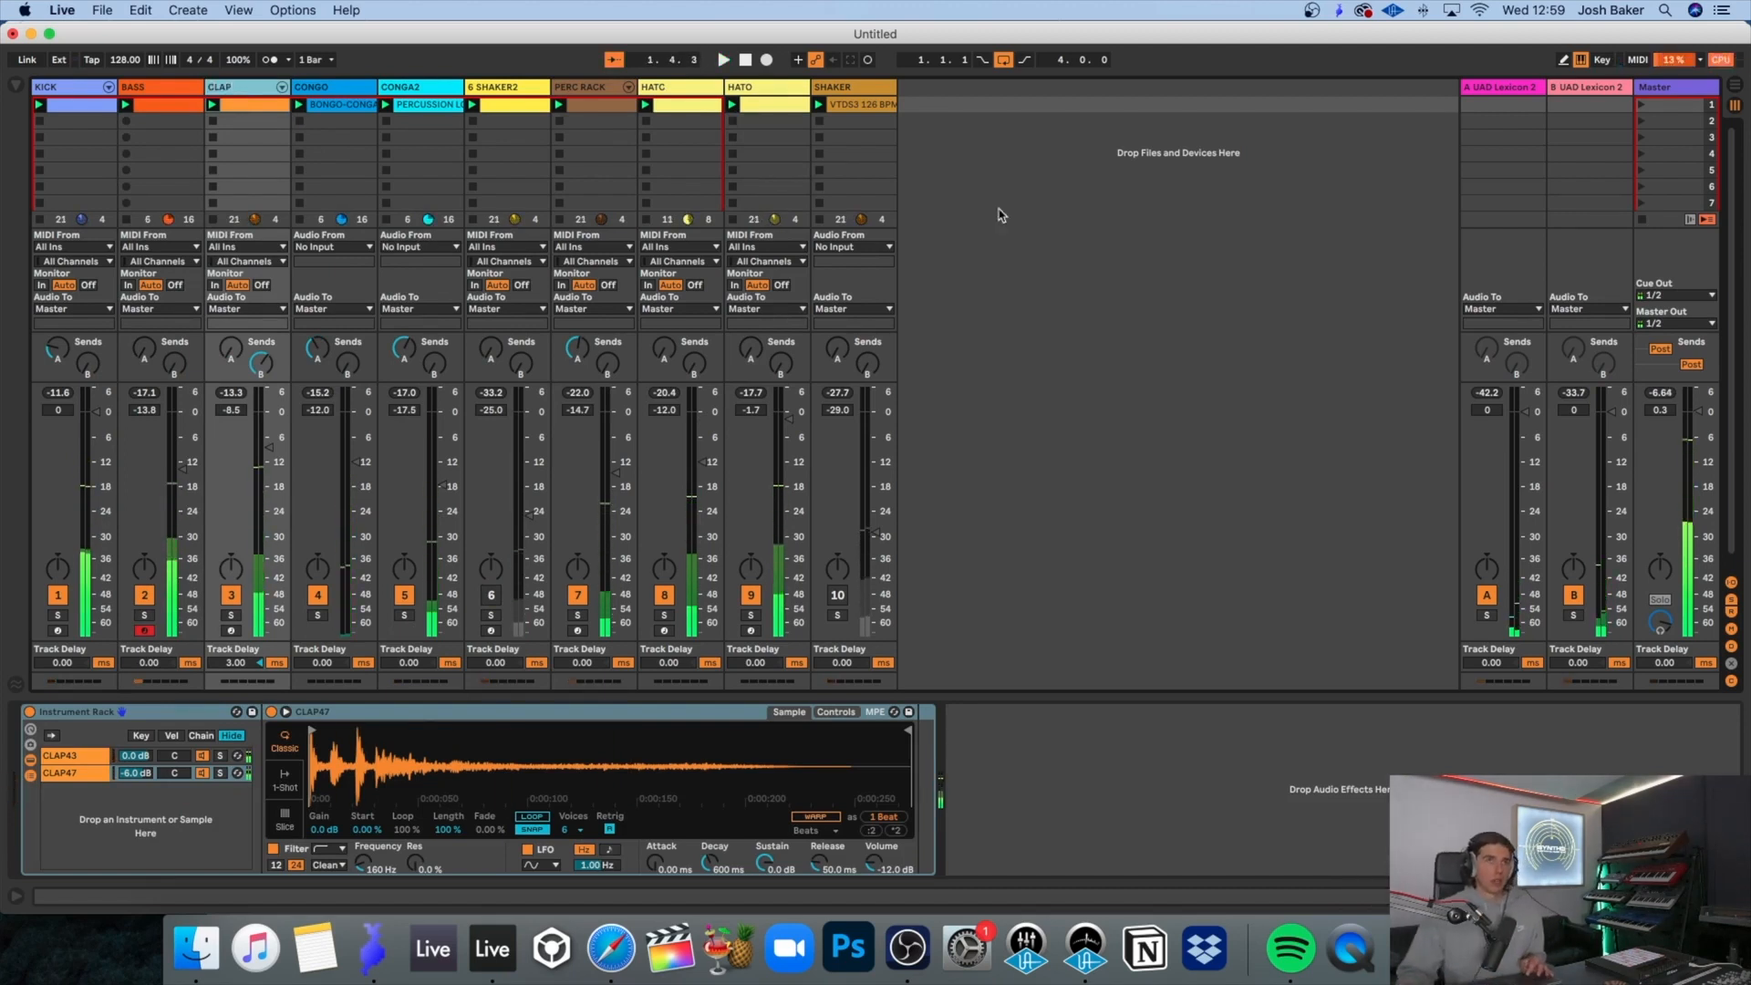
Step: Search the browser for "phos" and load the Phoscyon plug-in onto a new MIDI track after SHAKER
{"action": "key", "text": "super+f"}
{"action": "type", "text": "phos"}
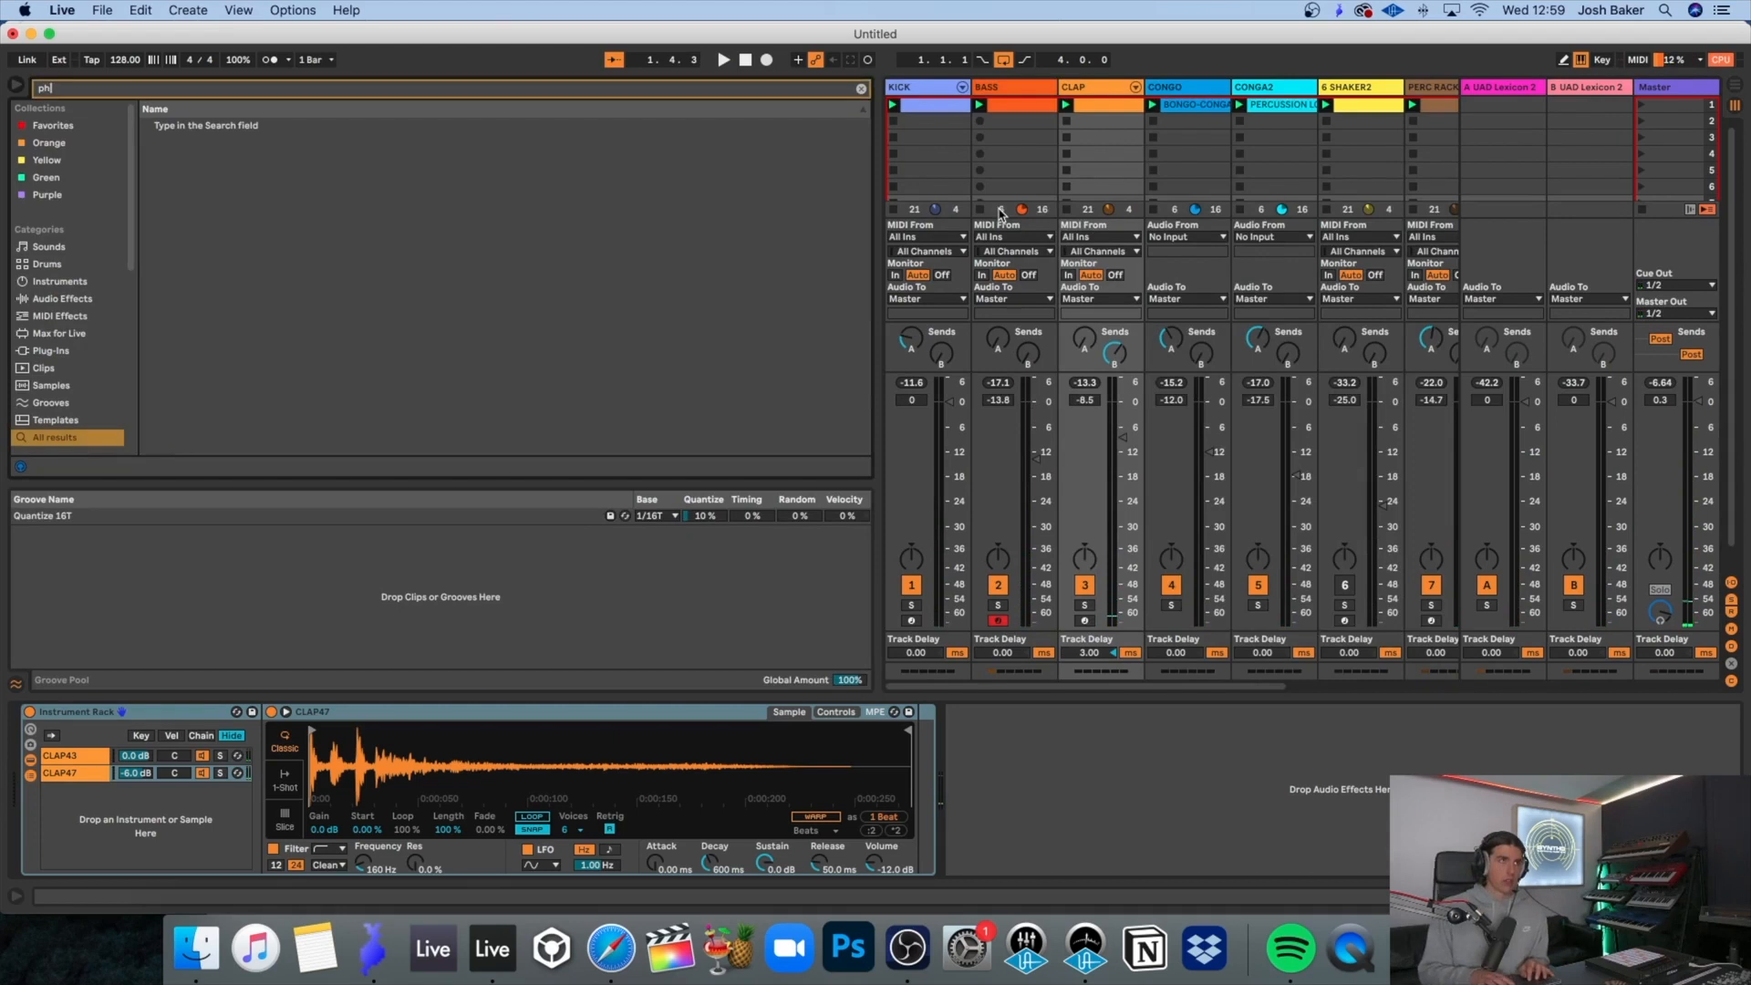
{"action": "scroll", "coordinate": [1369, 146], "scroll_direction": "right", "scroll_amount": 5}
{"action": "left_click_drag", "start_coordinate": [193, 160], "coordinate": [1419, 107]}
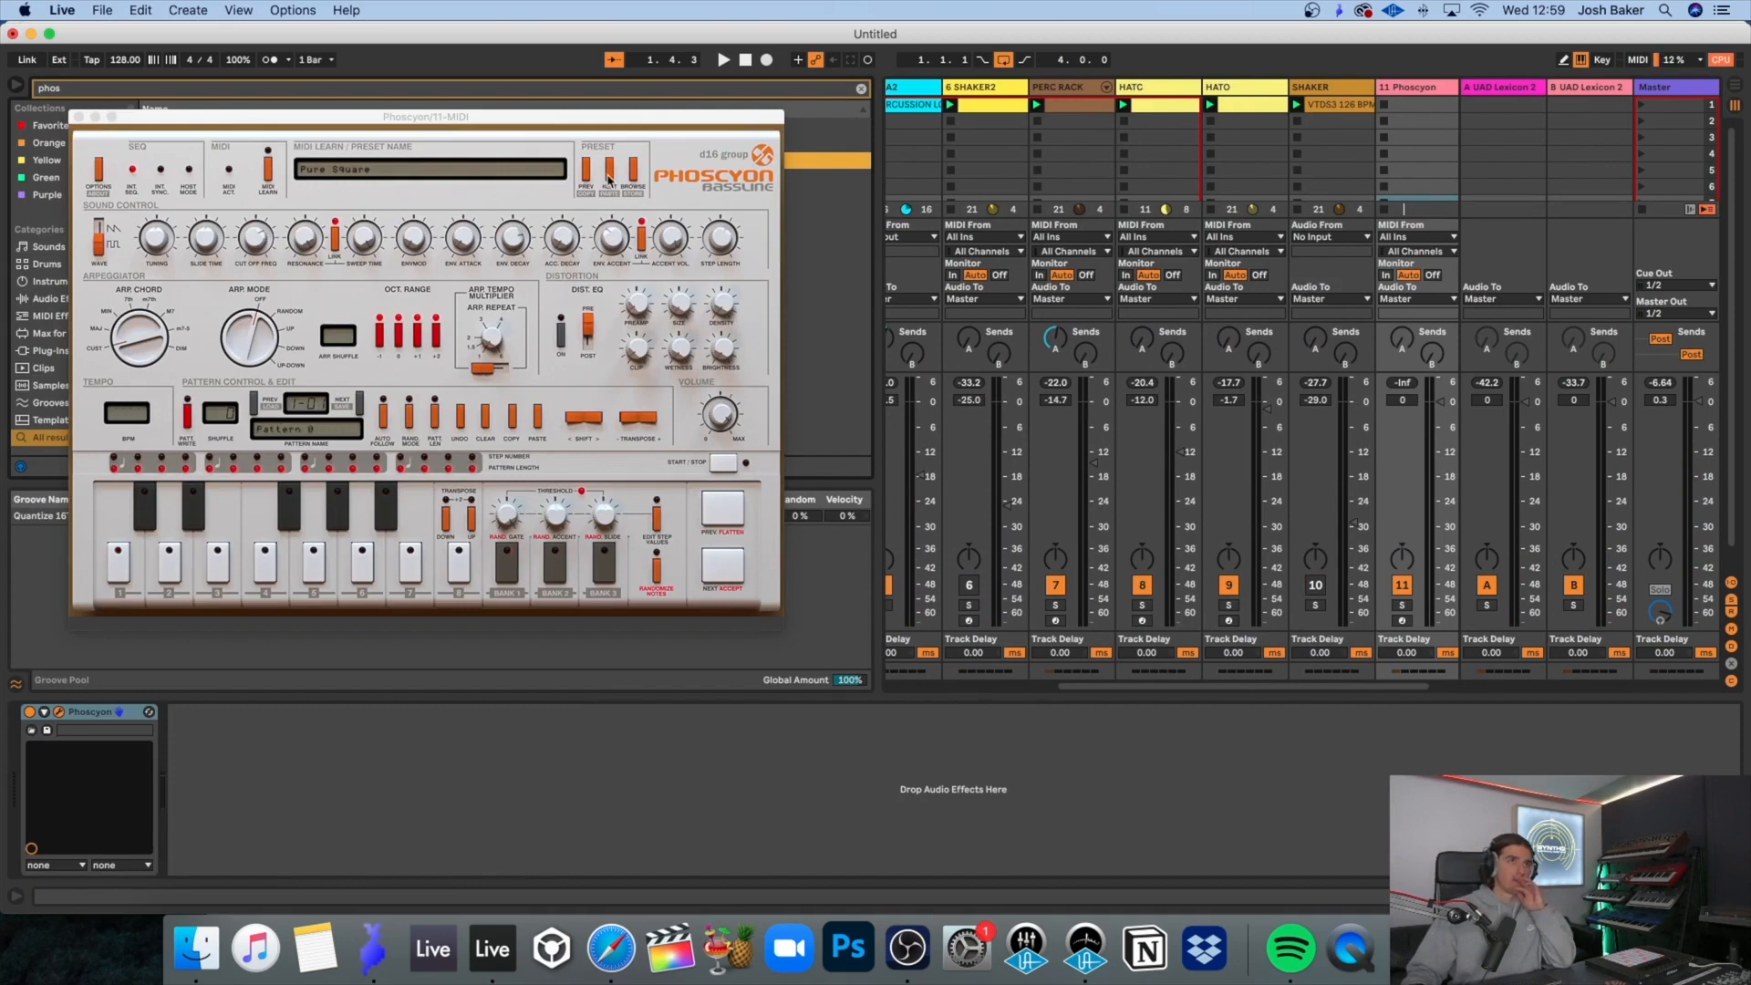
Step: Advance Phoscyon to the Lazy Frog preset and arm its track for MIDI input
{"action": "left_click", "coordinate": [609, 179]}
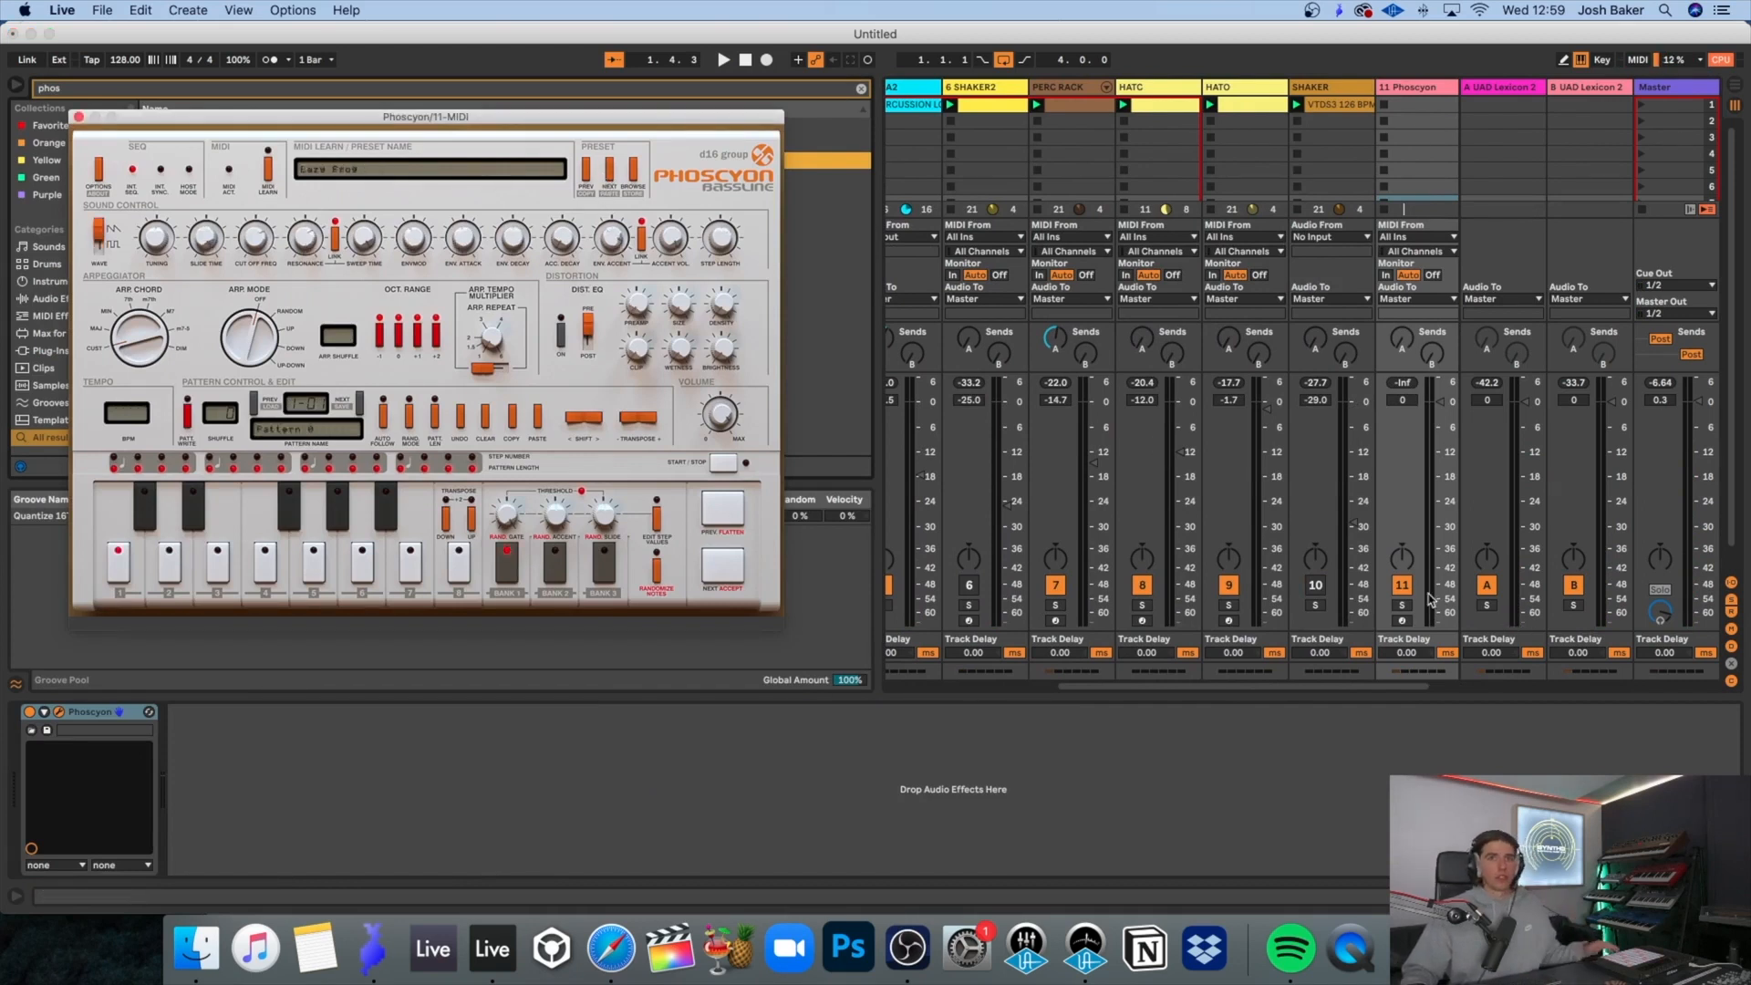
{"action": "left_click", "coordinate": [1402, 620]}
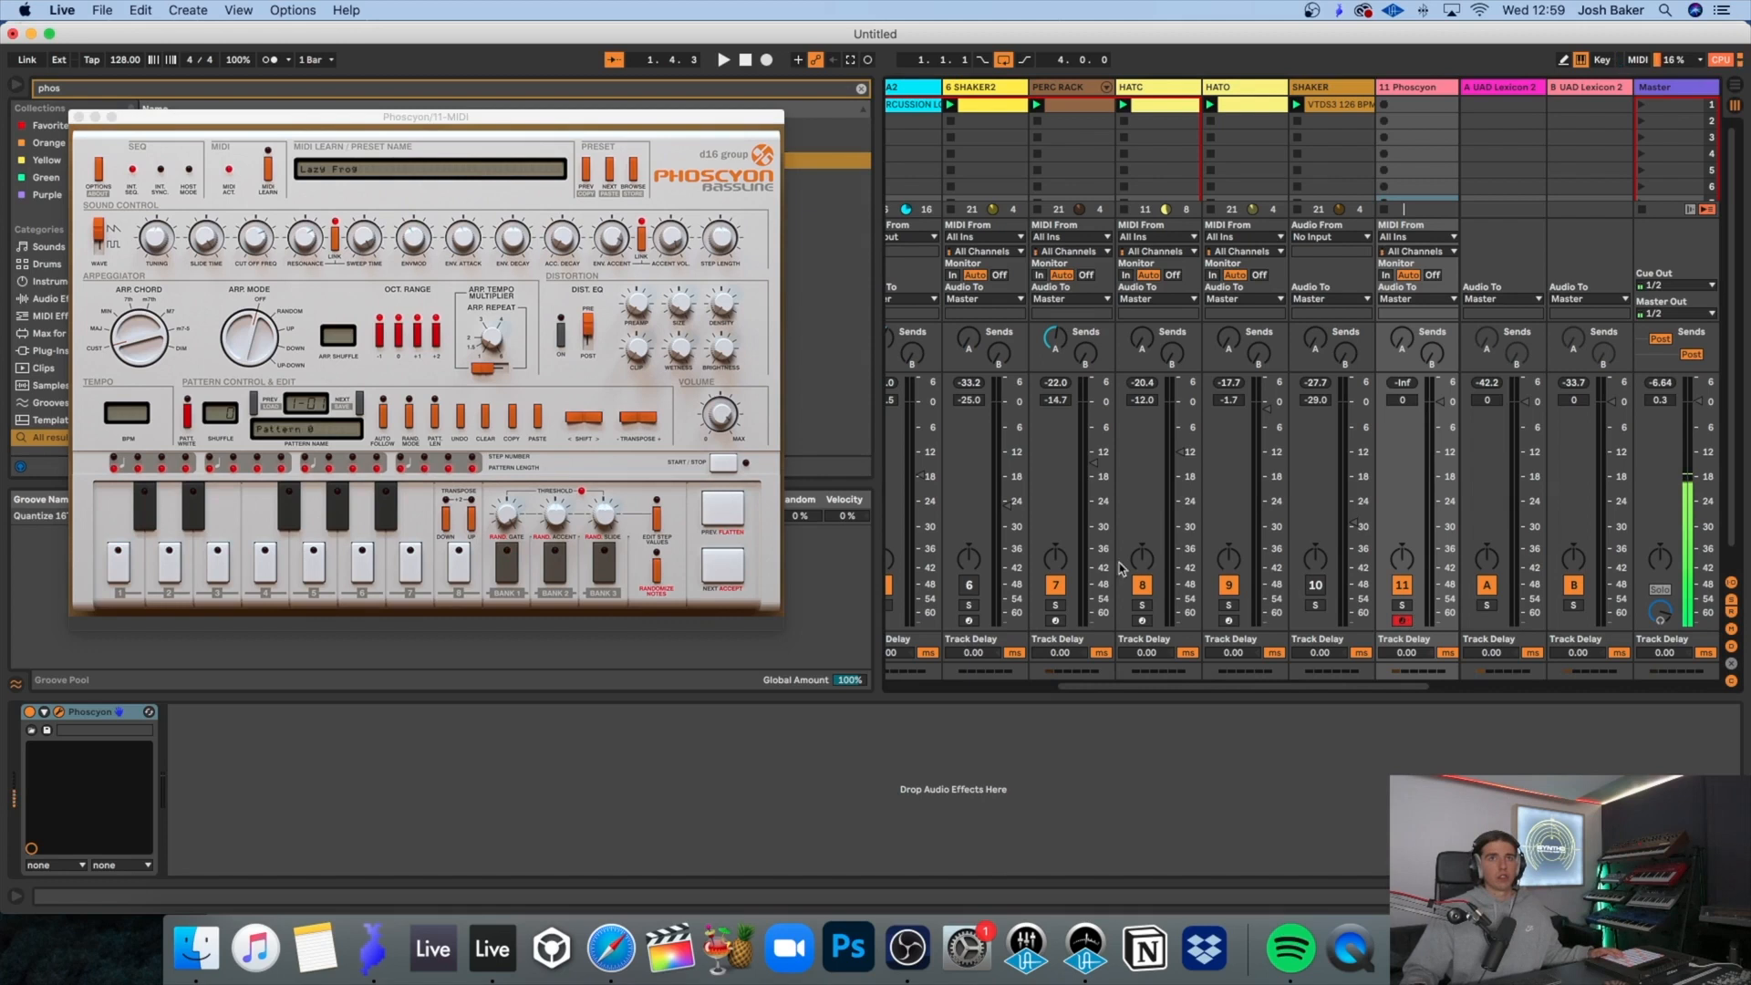
{"action": "scroll", "coordinate": [1122, 568], "scroll_direction": "left", "scroll_amount": 5}
{"action": "scroll", "coordinate": [1088, 424], "scroll_direction": "right", "scroll_amount": 5}
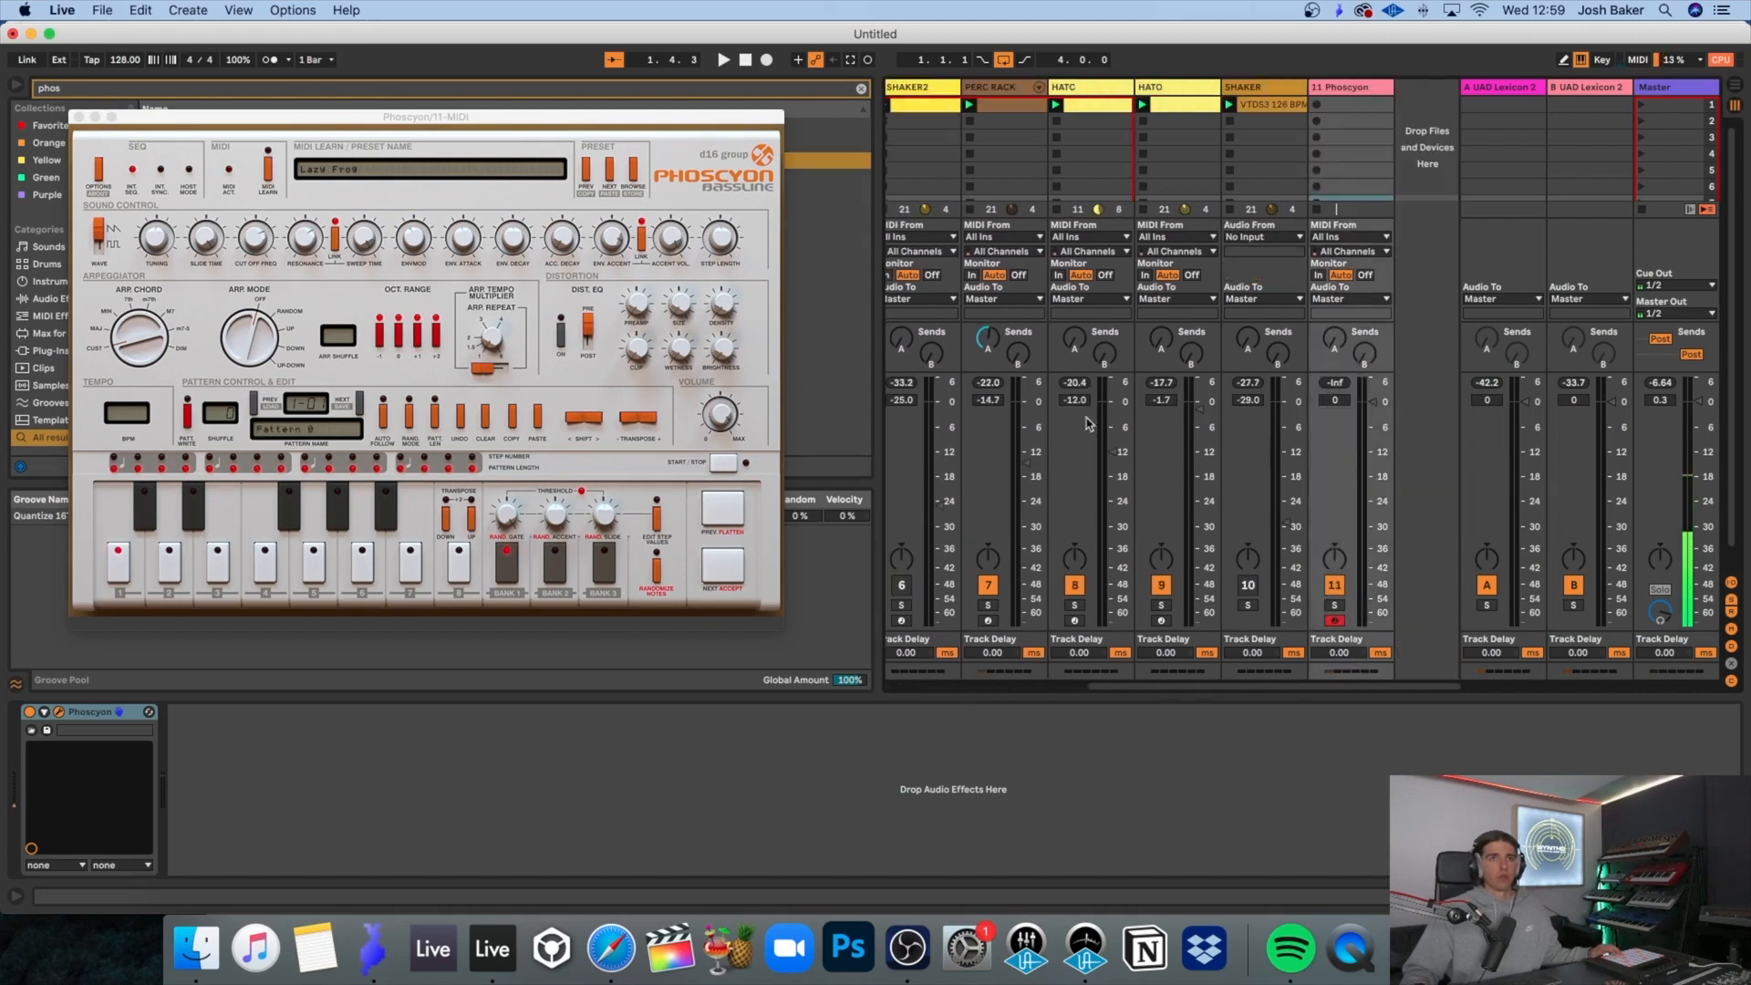
Step: Switch Phoscyon's sequencer to host mode, move on to another preset, and close the plug-in window and browser
{"action": "left_click", "coordinate": [493, 171]}
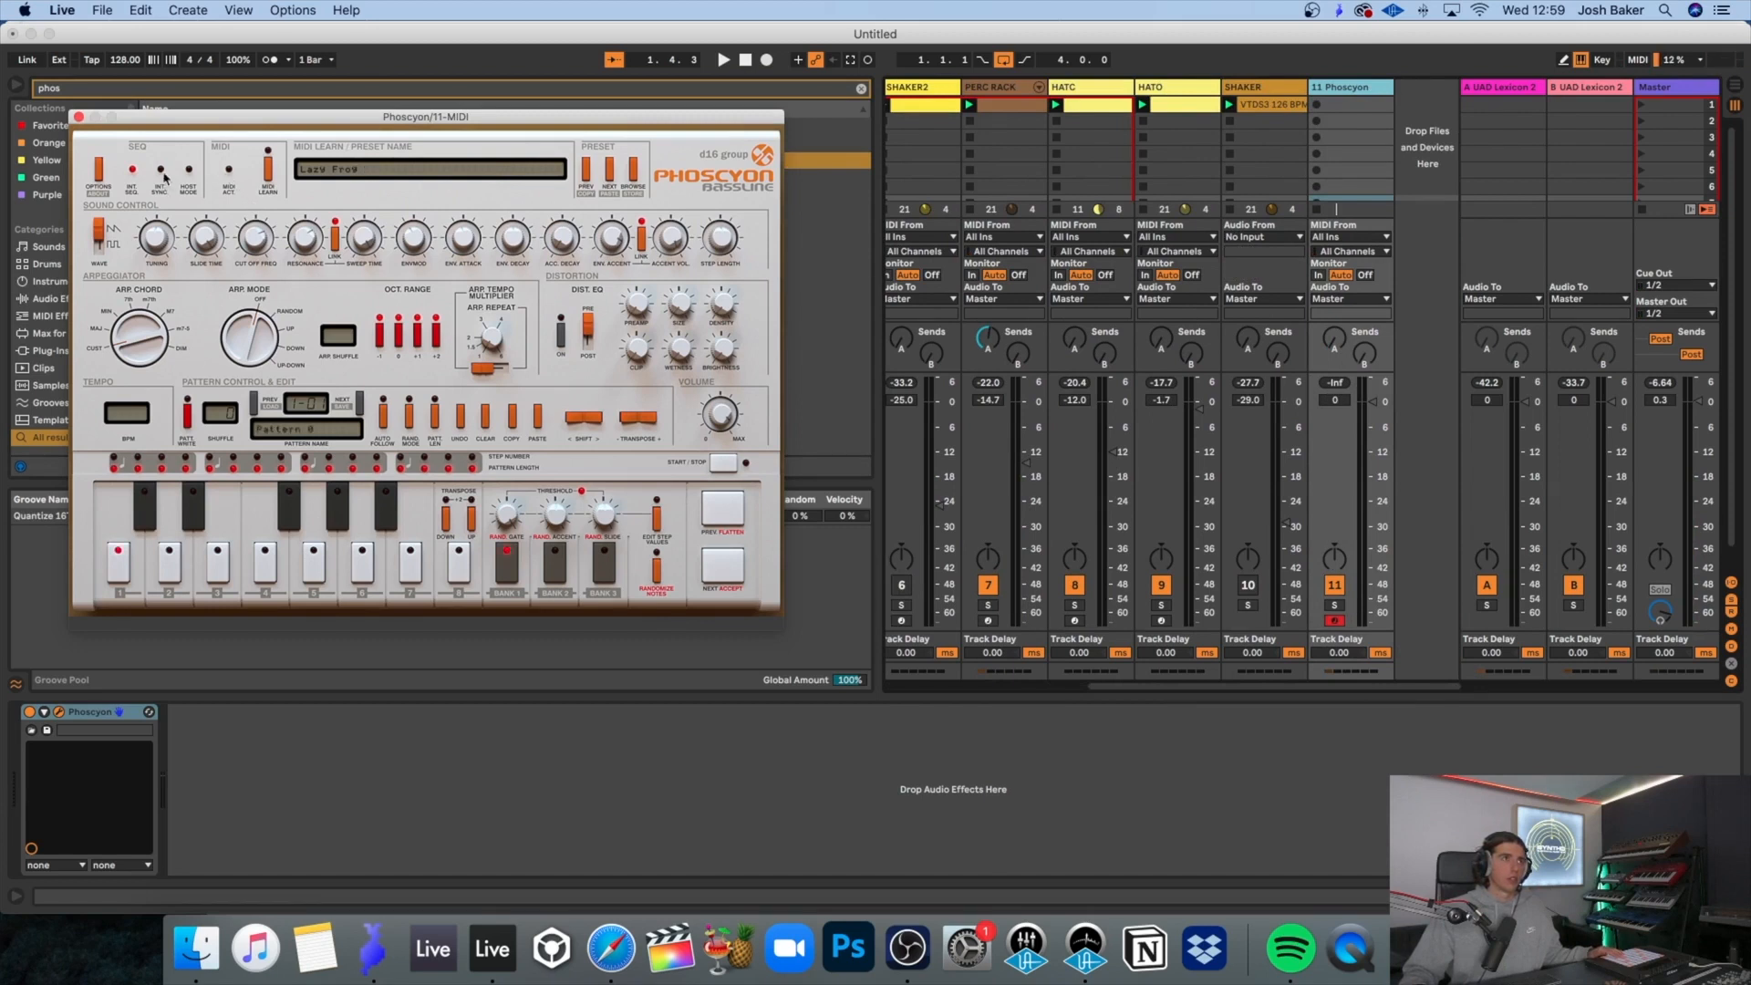
{"action": "left_click", "coordinate": [190, 170]}
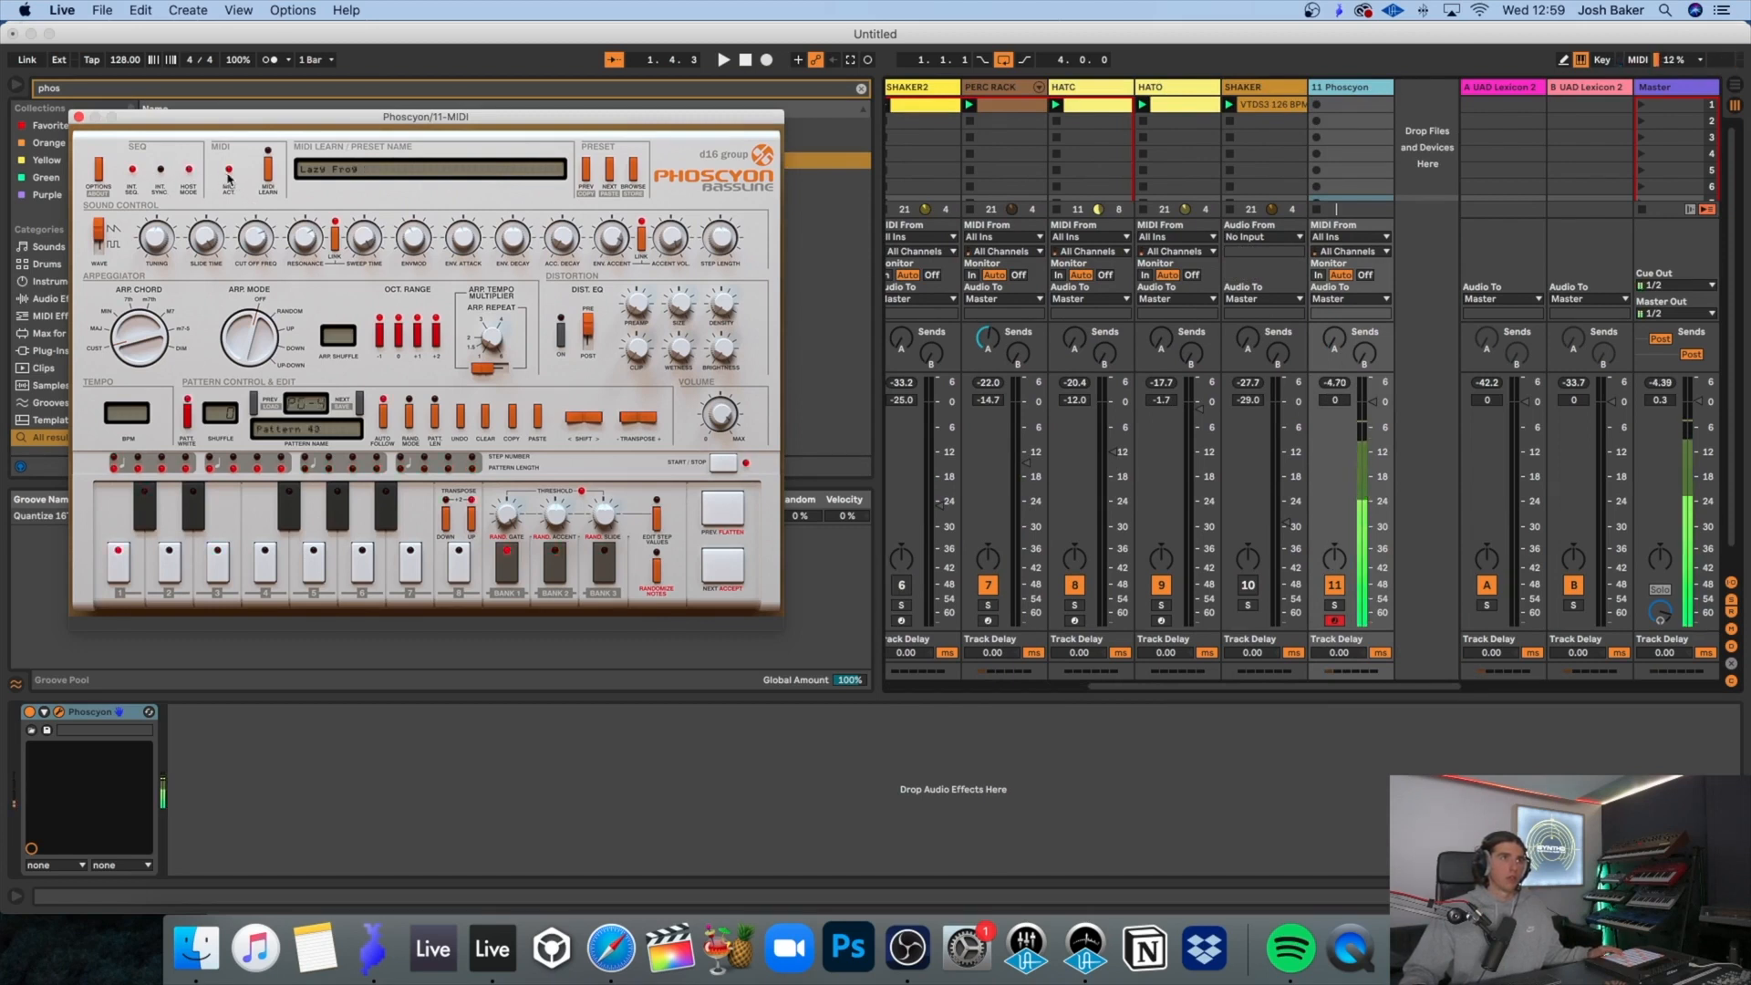
{"action": "left_click", "coordinate": [611, 172]}
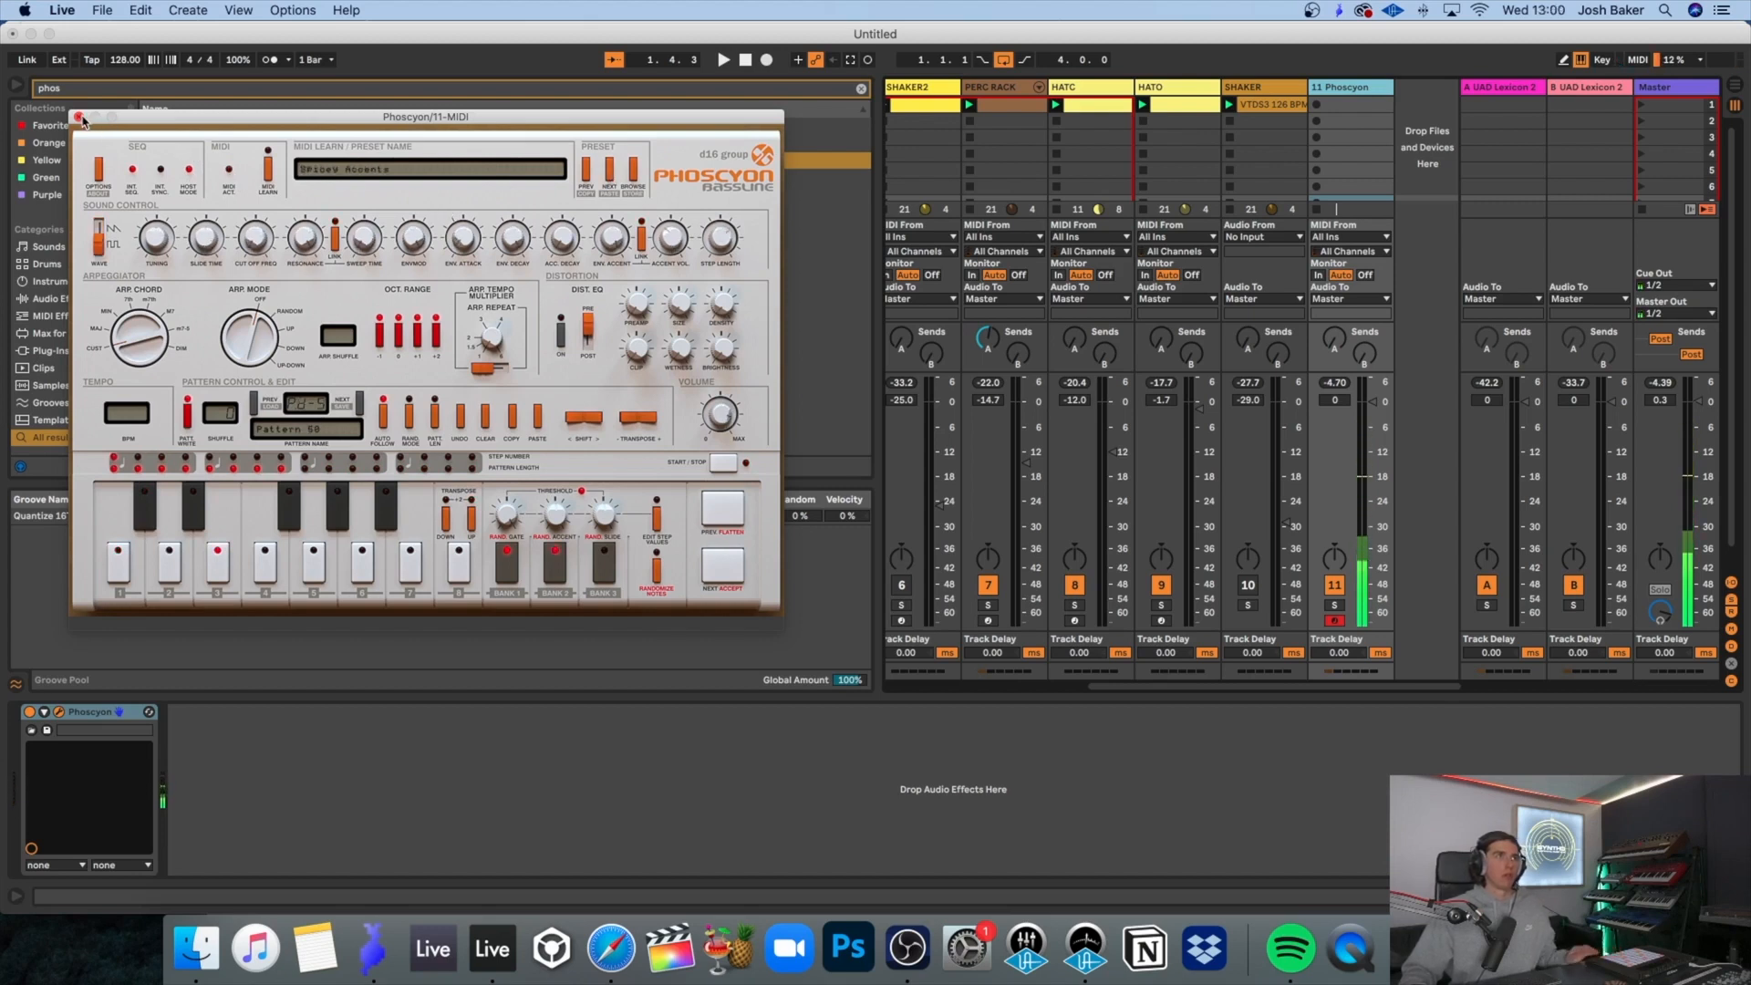
{"action": "left_click", "coordinate": [79, 120]}
{"action": "key", "text": "super+alt+b"}
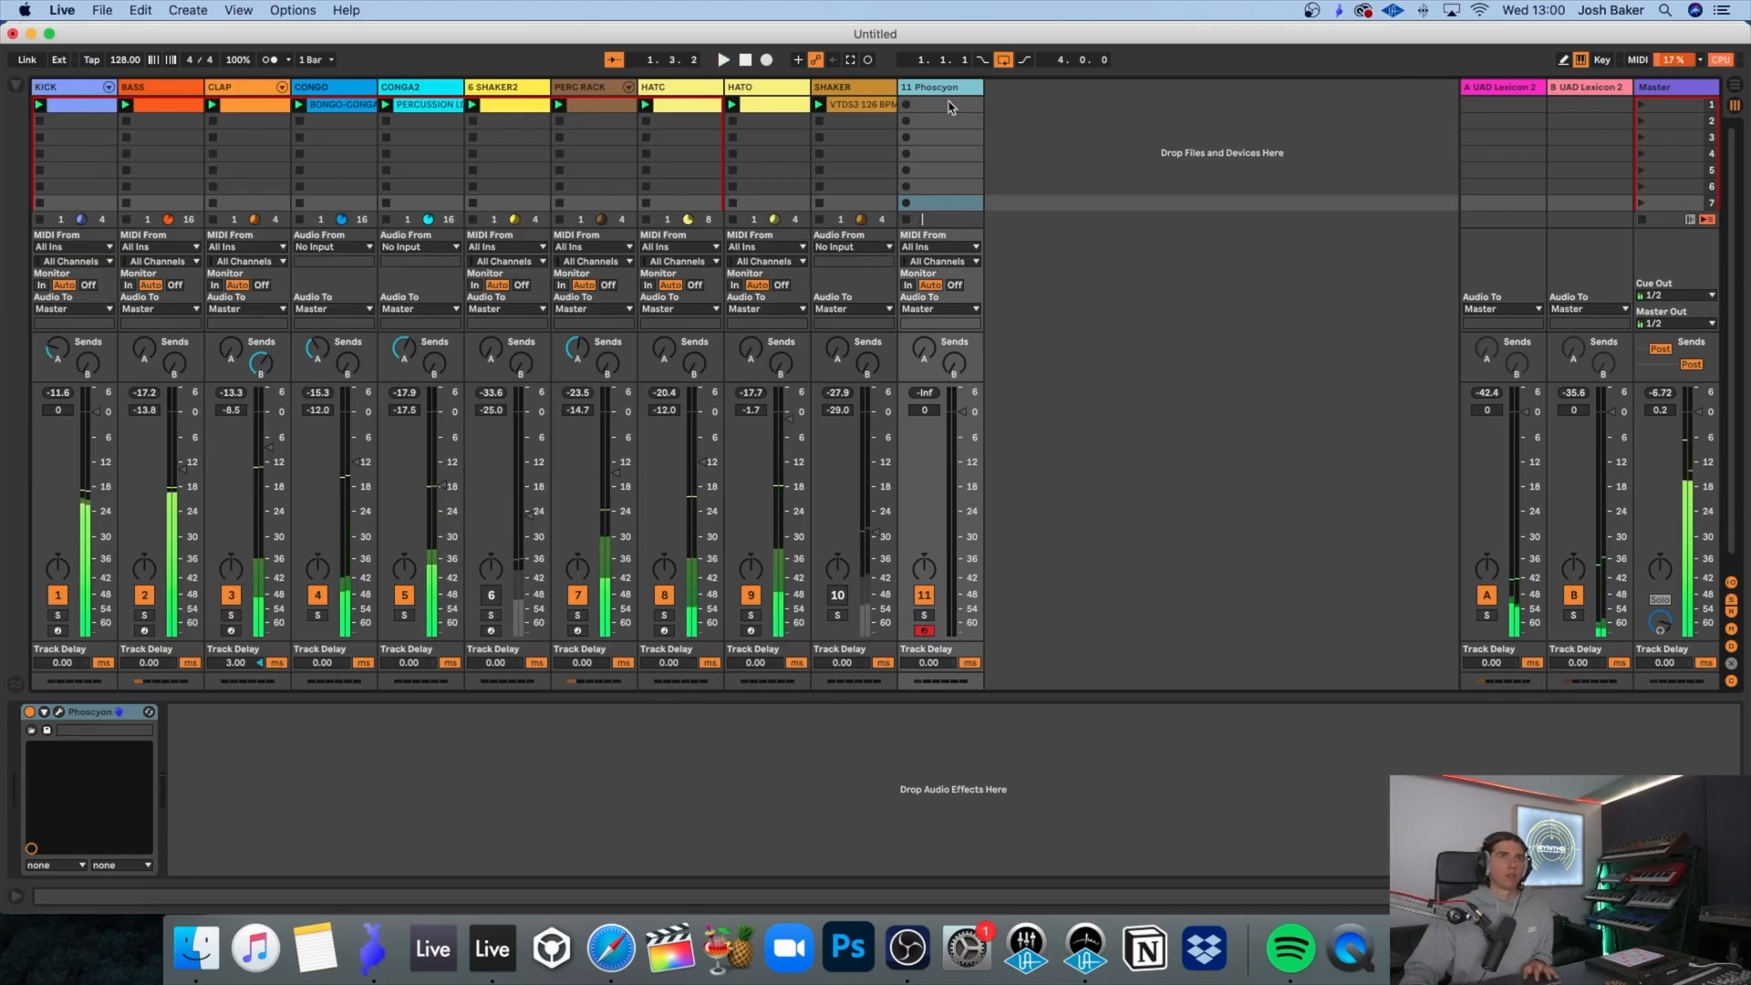
Step: Copy the bass clip to the Phoscyon track's first slot, deactivate all its C2 and A#1 notes and launch it
{"action": "left_click", "coordinate": [153, 113]}
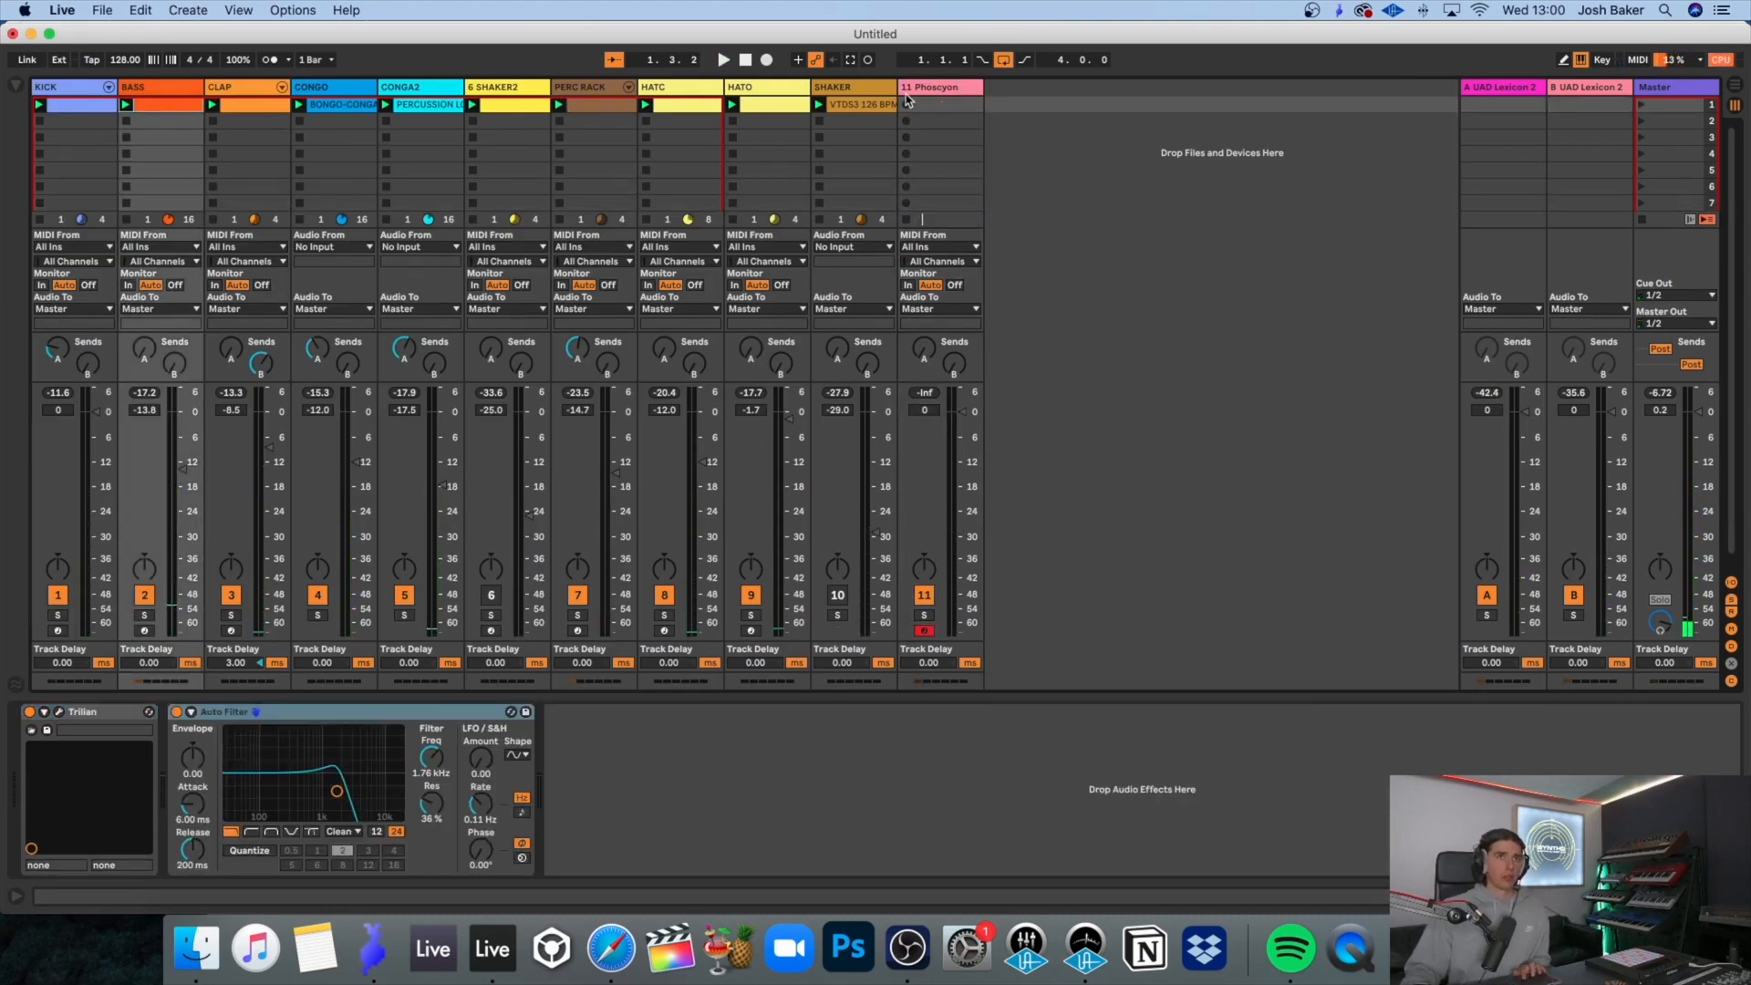
{"action": "key", "text": "super+v"}
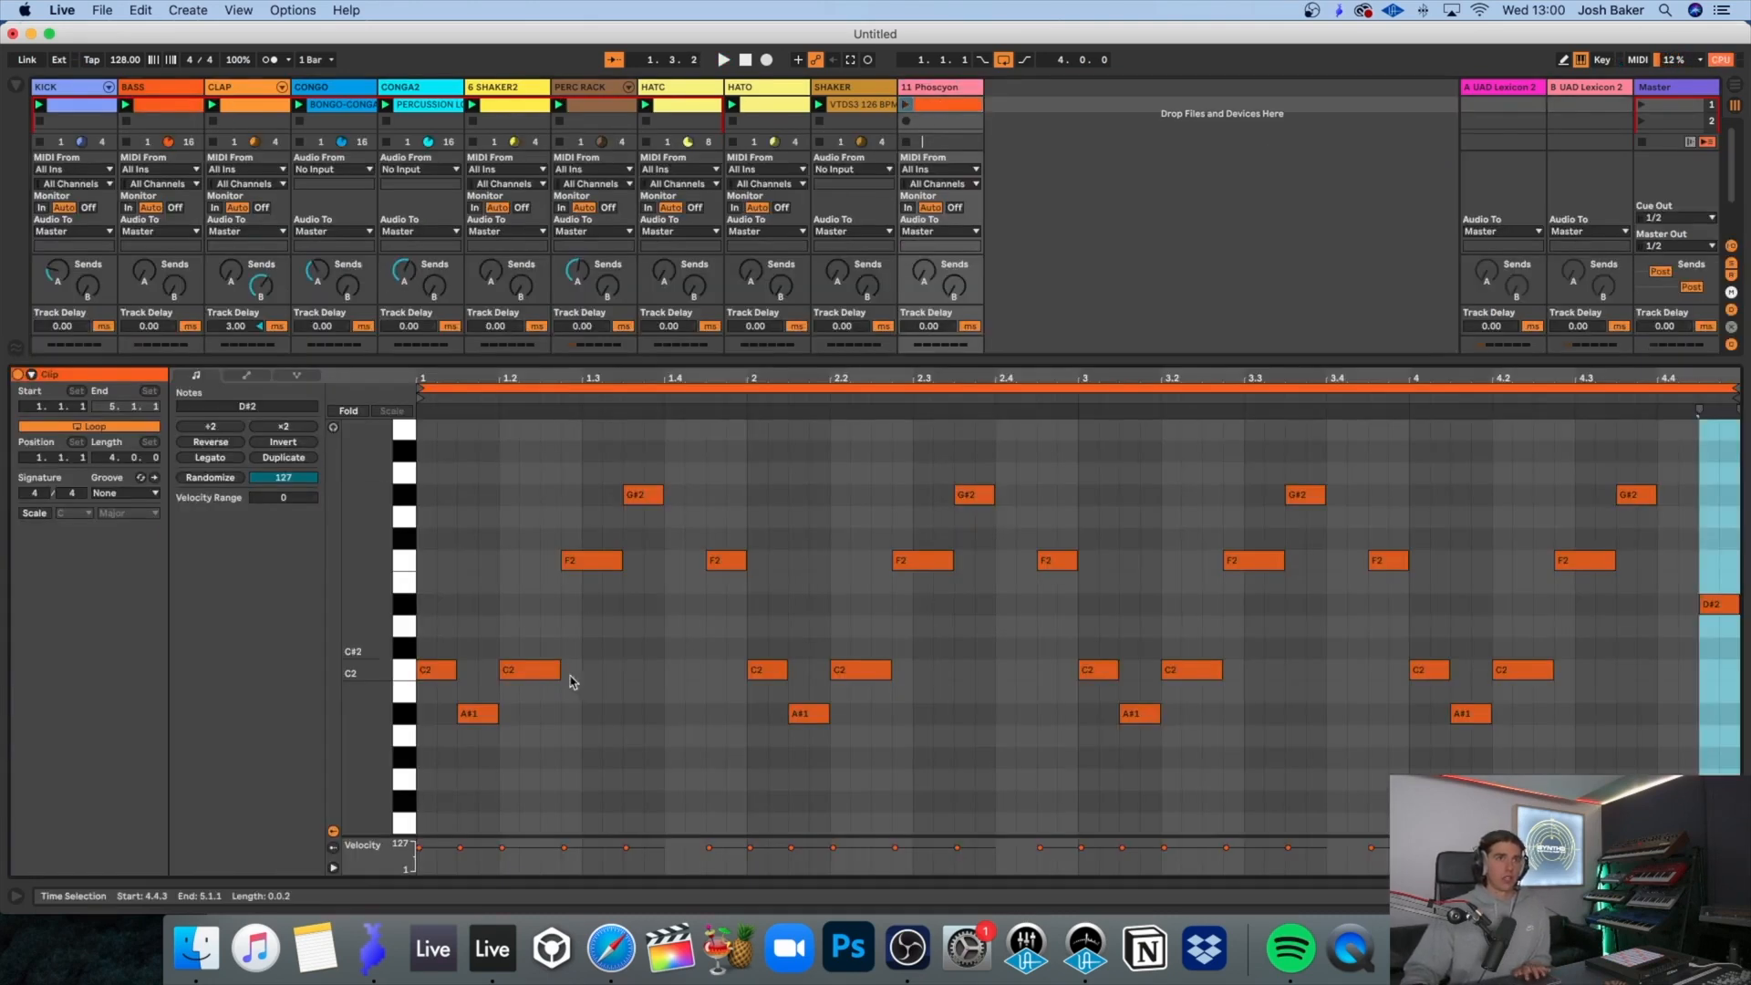
{"action": "left_click_drag", "start_coordinate": [571, 719], "coordinate": [428, 629]}
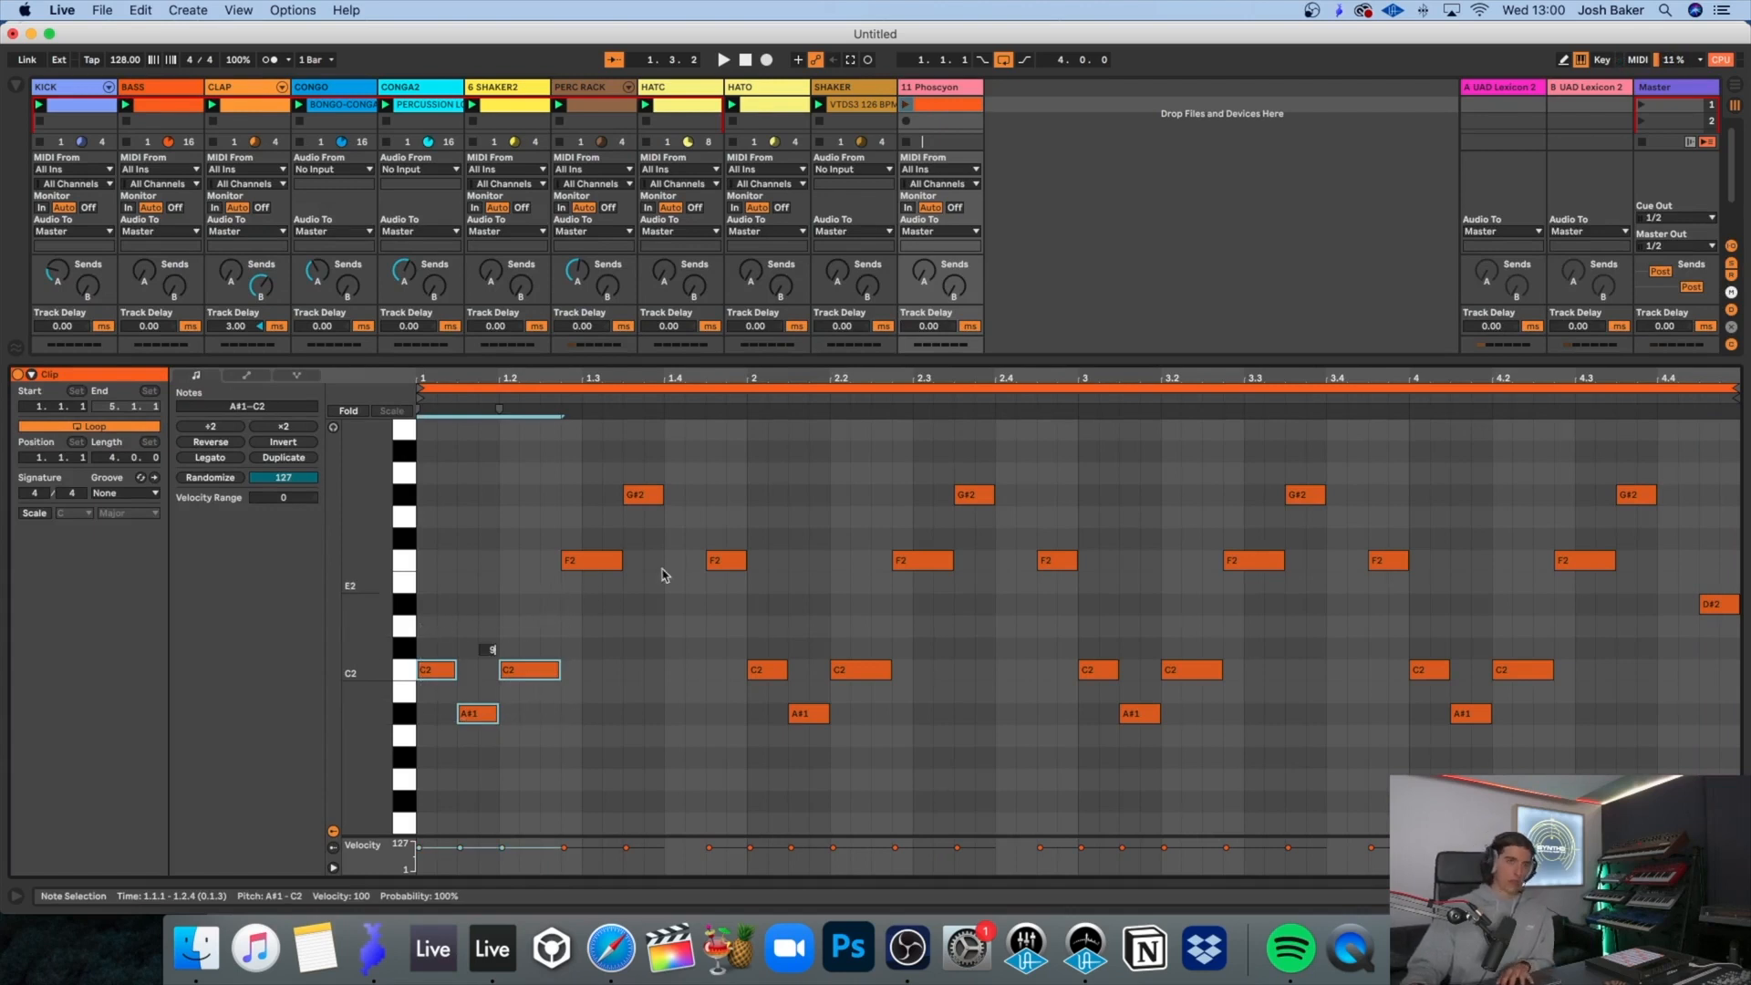
{"action": "left_click", "coordinate": [402, 672]}
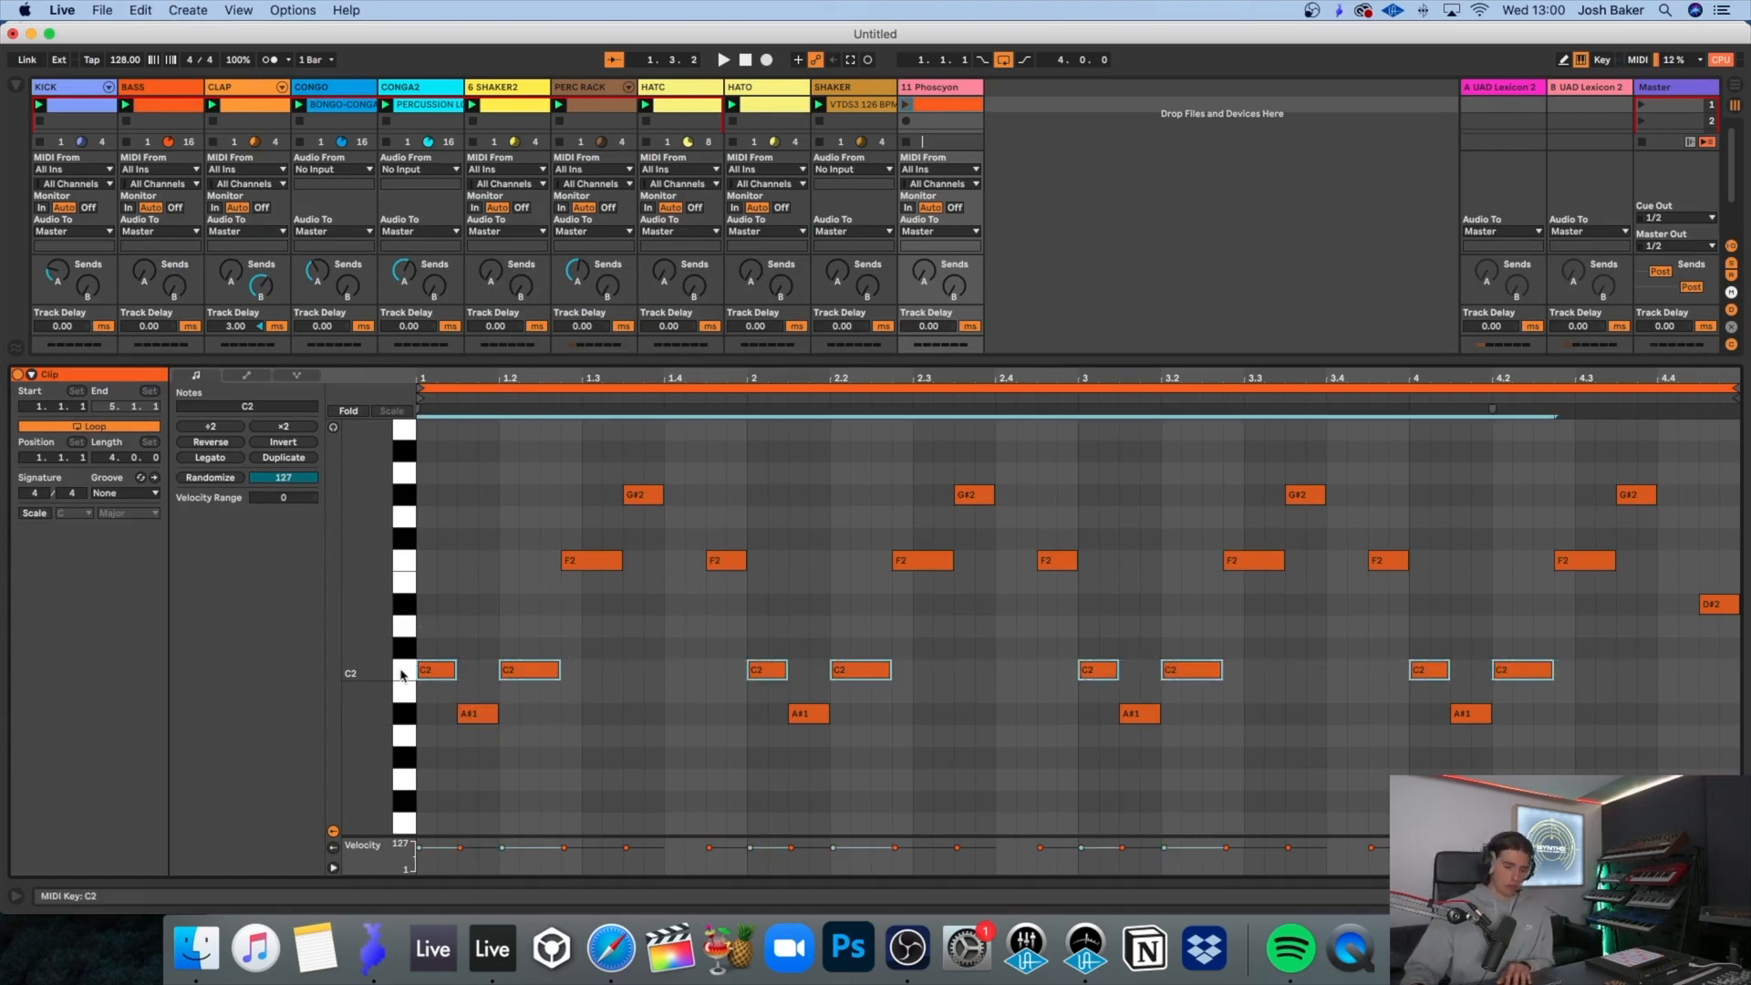
{"action": "left_click", "coordinate": [406, 715]}
{"action": "key", "text": "space"}
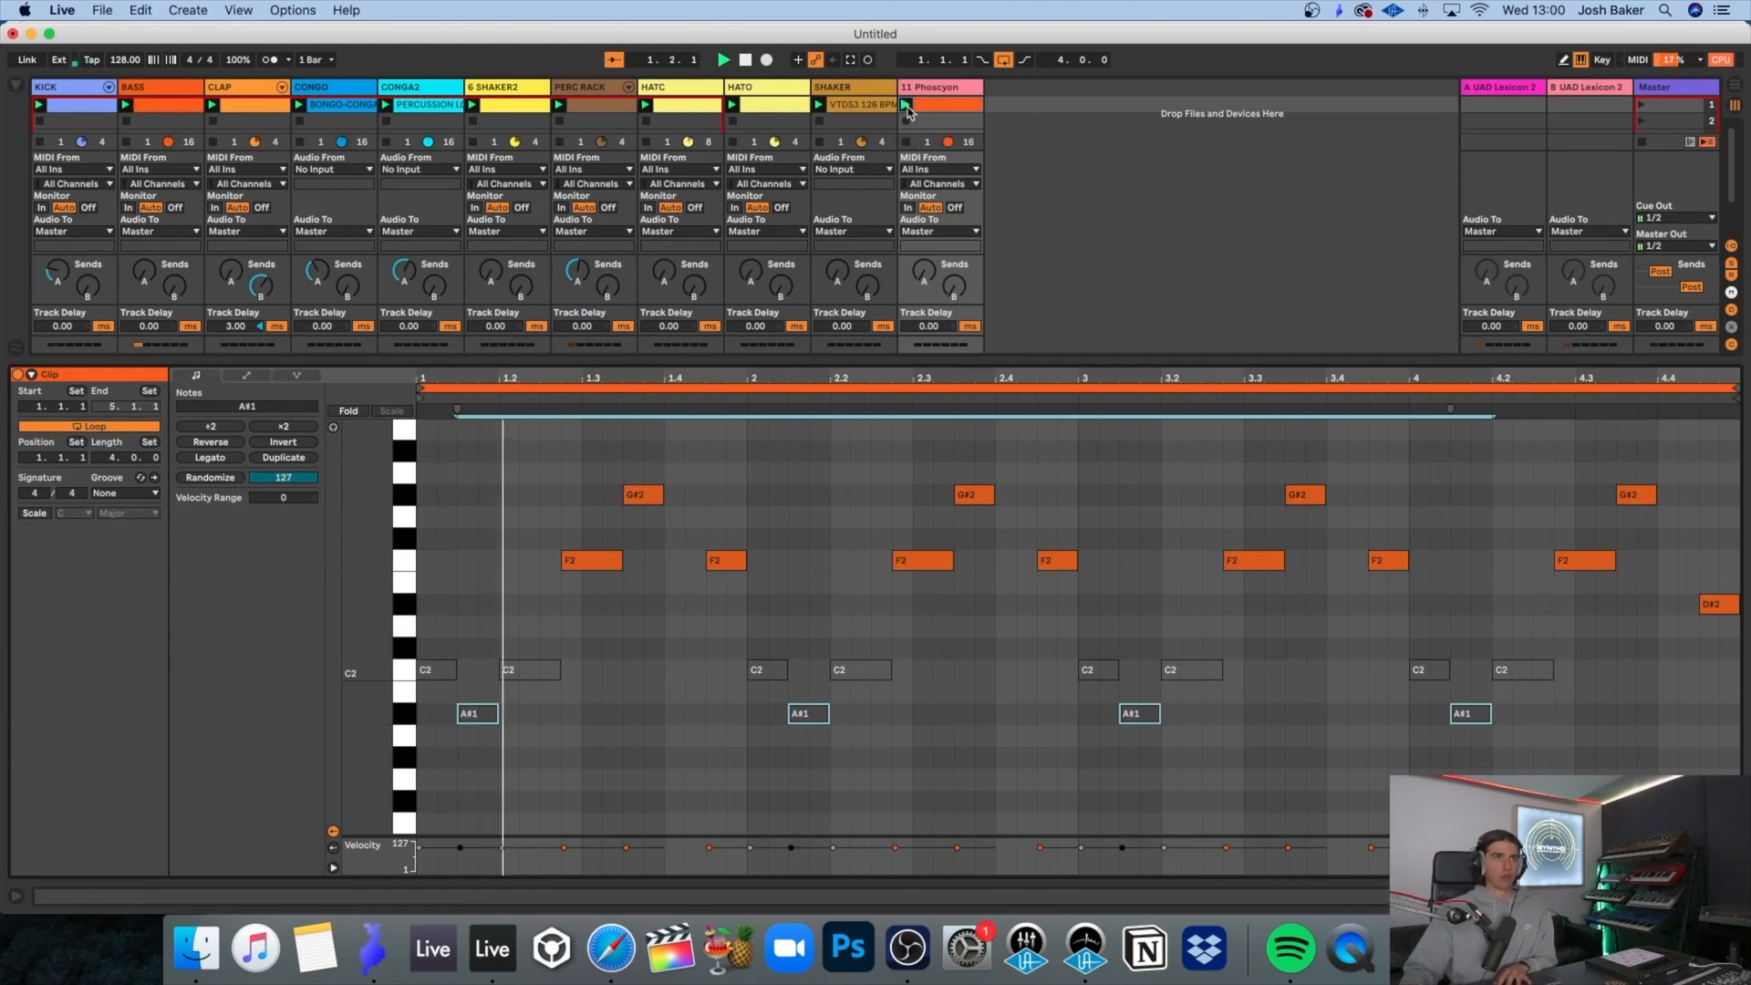
Step: Select all active F2, G#2 and D#2 notes in the Phoscyon clip and shorten them by two sixteenths
{"action": "left_click_drag", "start_coordinate": [577, 598], "coordinate": [1592, 376]}
{"action": "left_click_drag", "start_coordinate": [1704, 392], "coordinate": [1721, 387]}
{"action": "key", "text": "shift+Left"}
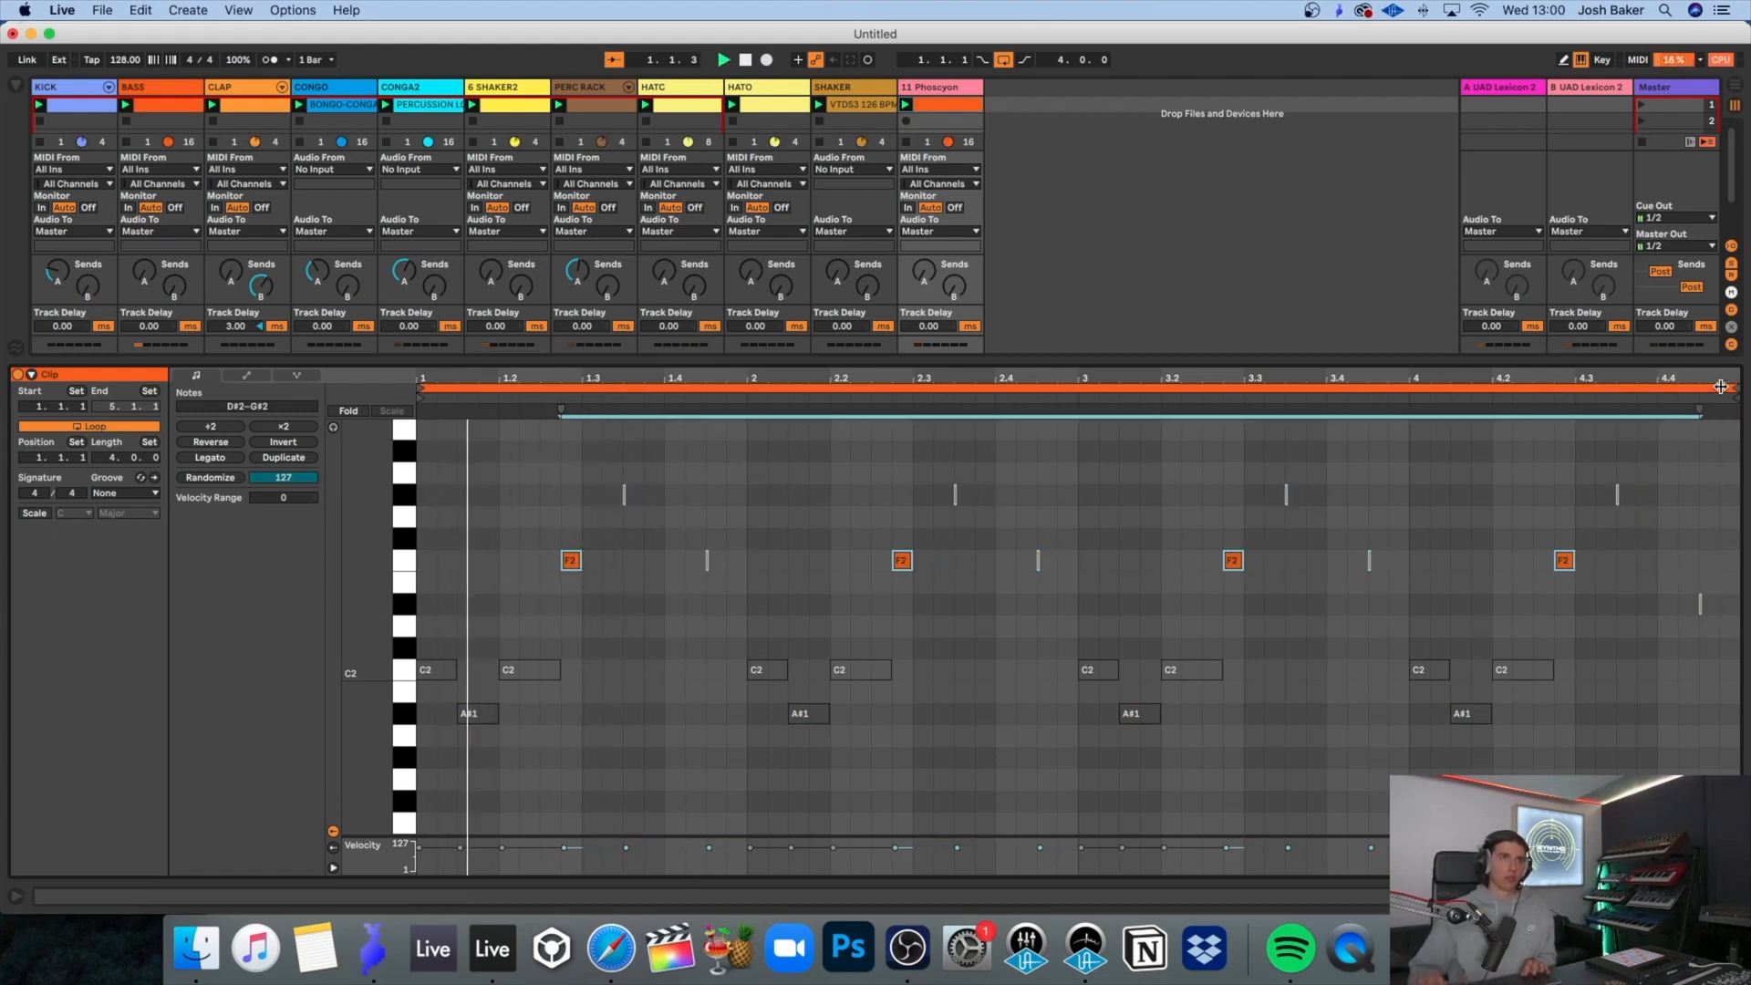
Step: Lengthen the G#2 at 1.3.3 to two sixteenths and the F2 at 1.2.4 to three, and delete the F2 at 1.4.3
{"action": "left_click", "coordinate": [585, 486]}
{"action": "key", "text": "Return"}
{"action": "left_click_drag", "start_coordinate": [677, 594], "coordinate": [744, 548]}
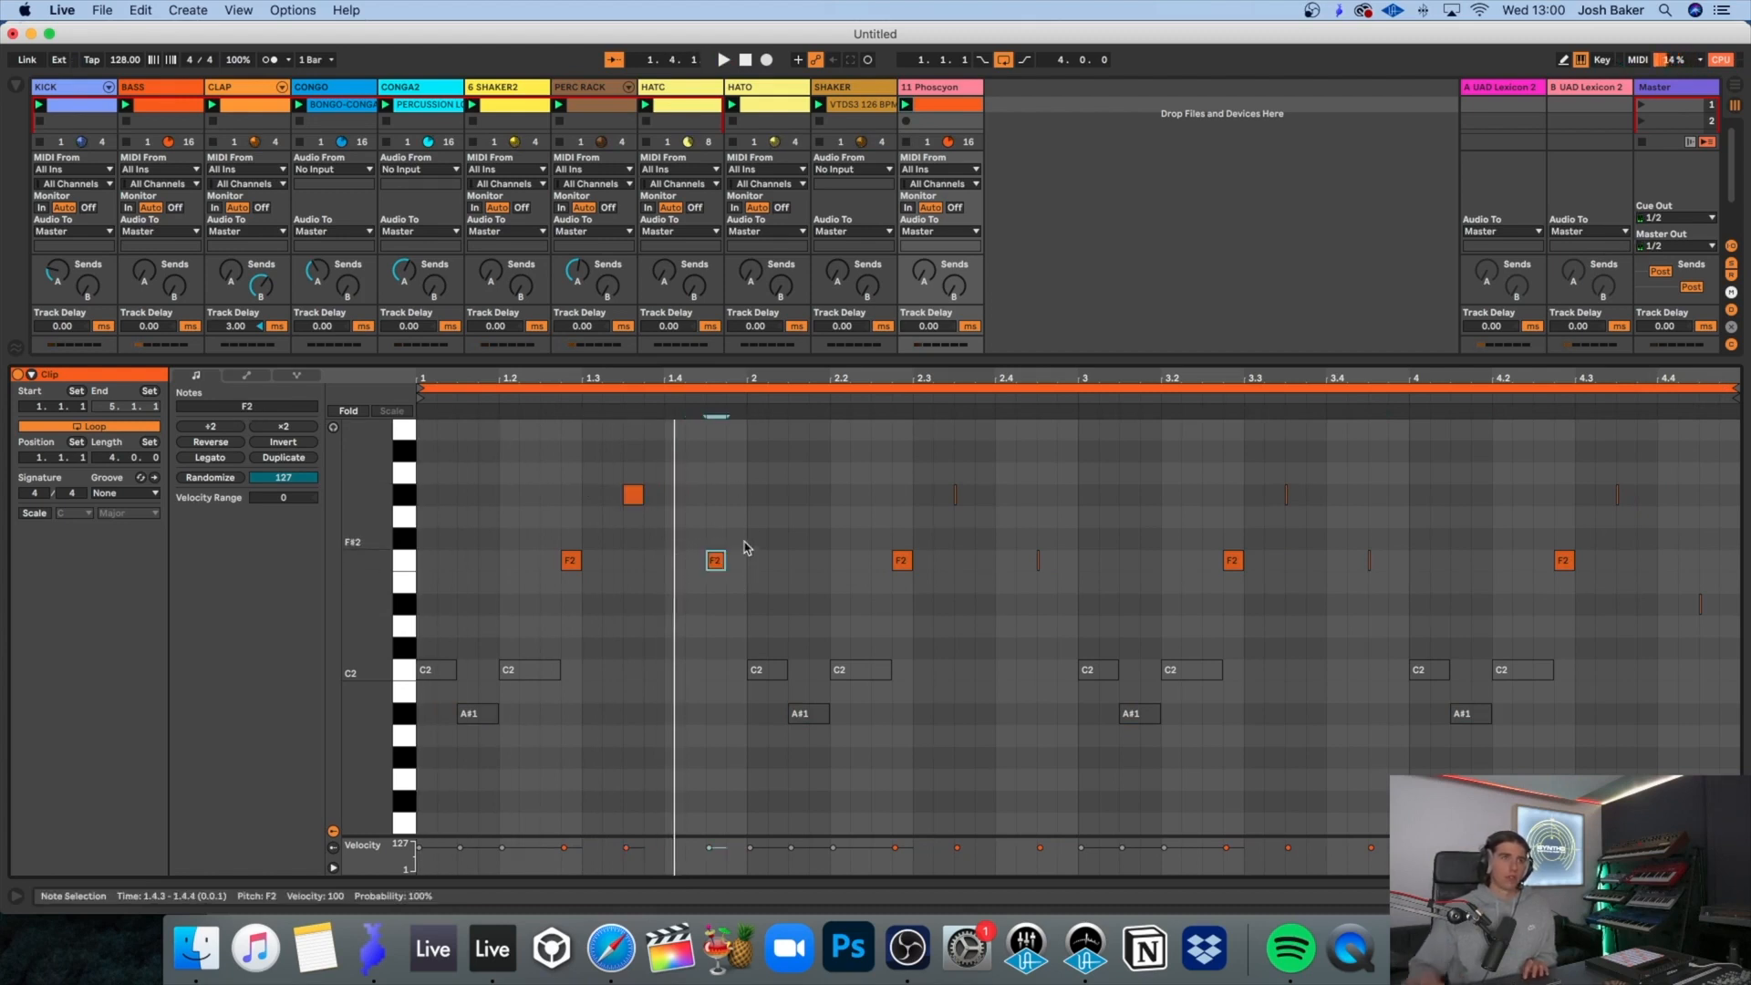
{"action": "left_click_drag", "start_coordinate": [643, 495], "coordinate": [665, 493]}
{"action": "key", "text": "space"}
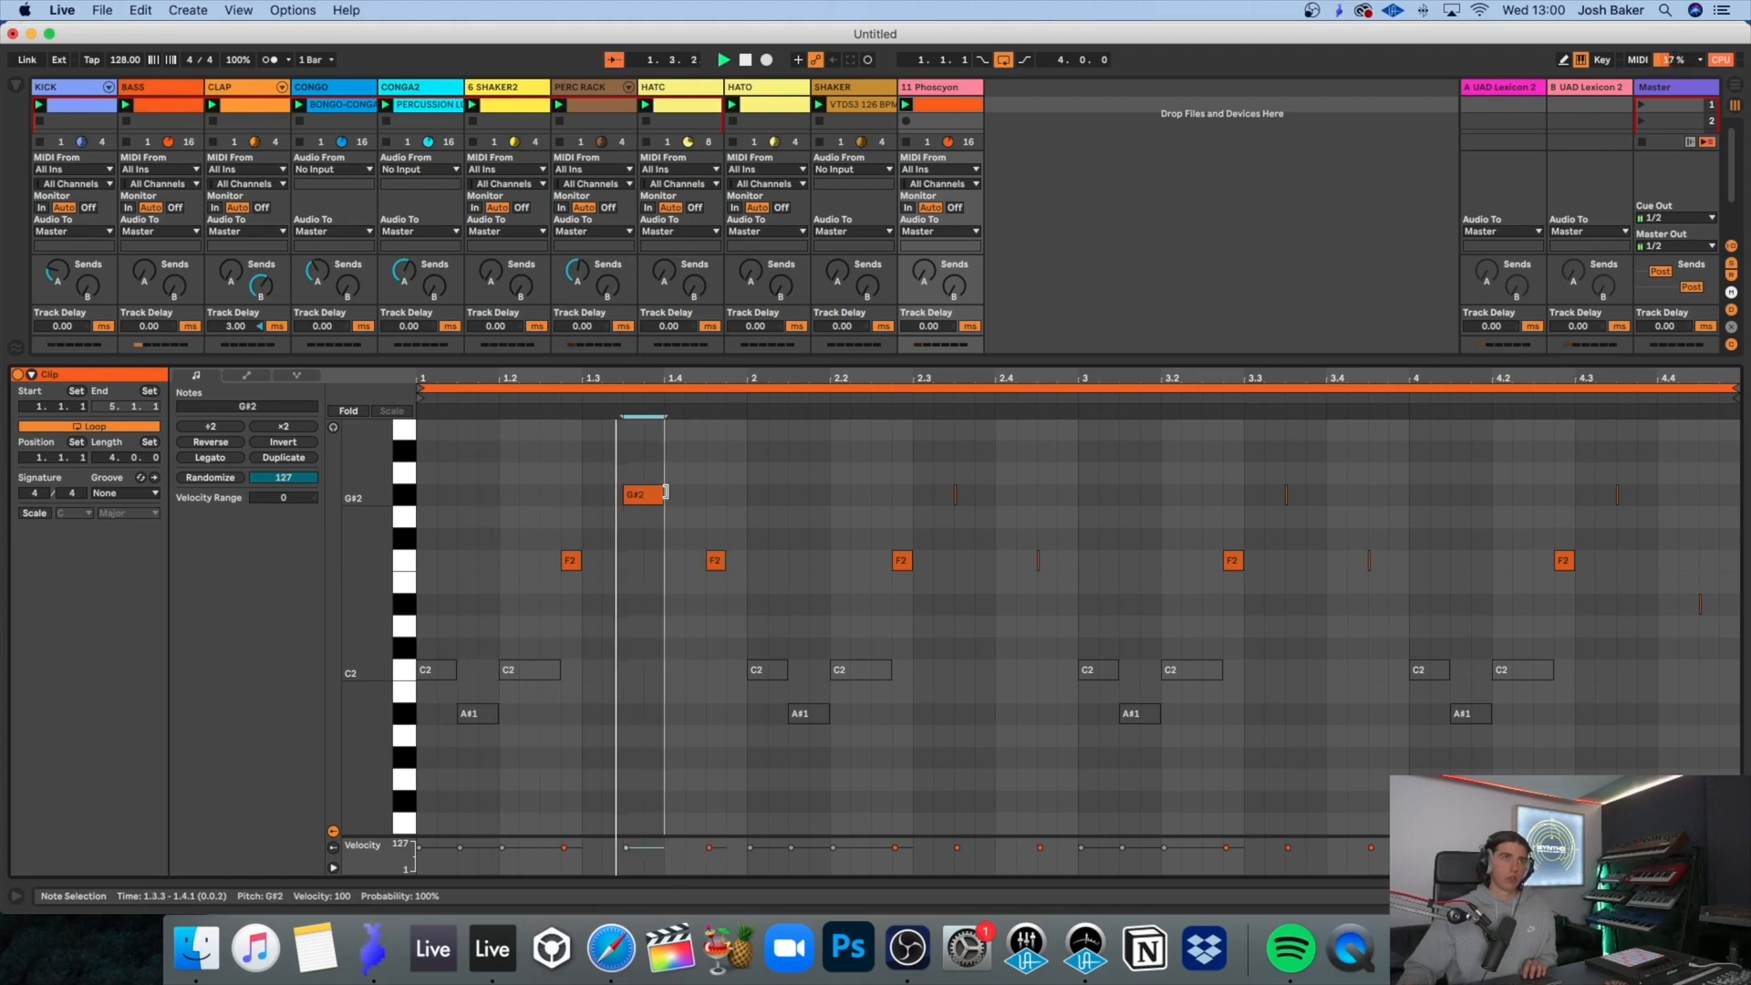
{"action": "left_click_drag", "start_coordinate": [581, 560], "coordinate": [624, 559]}
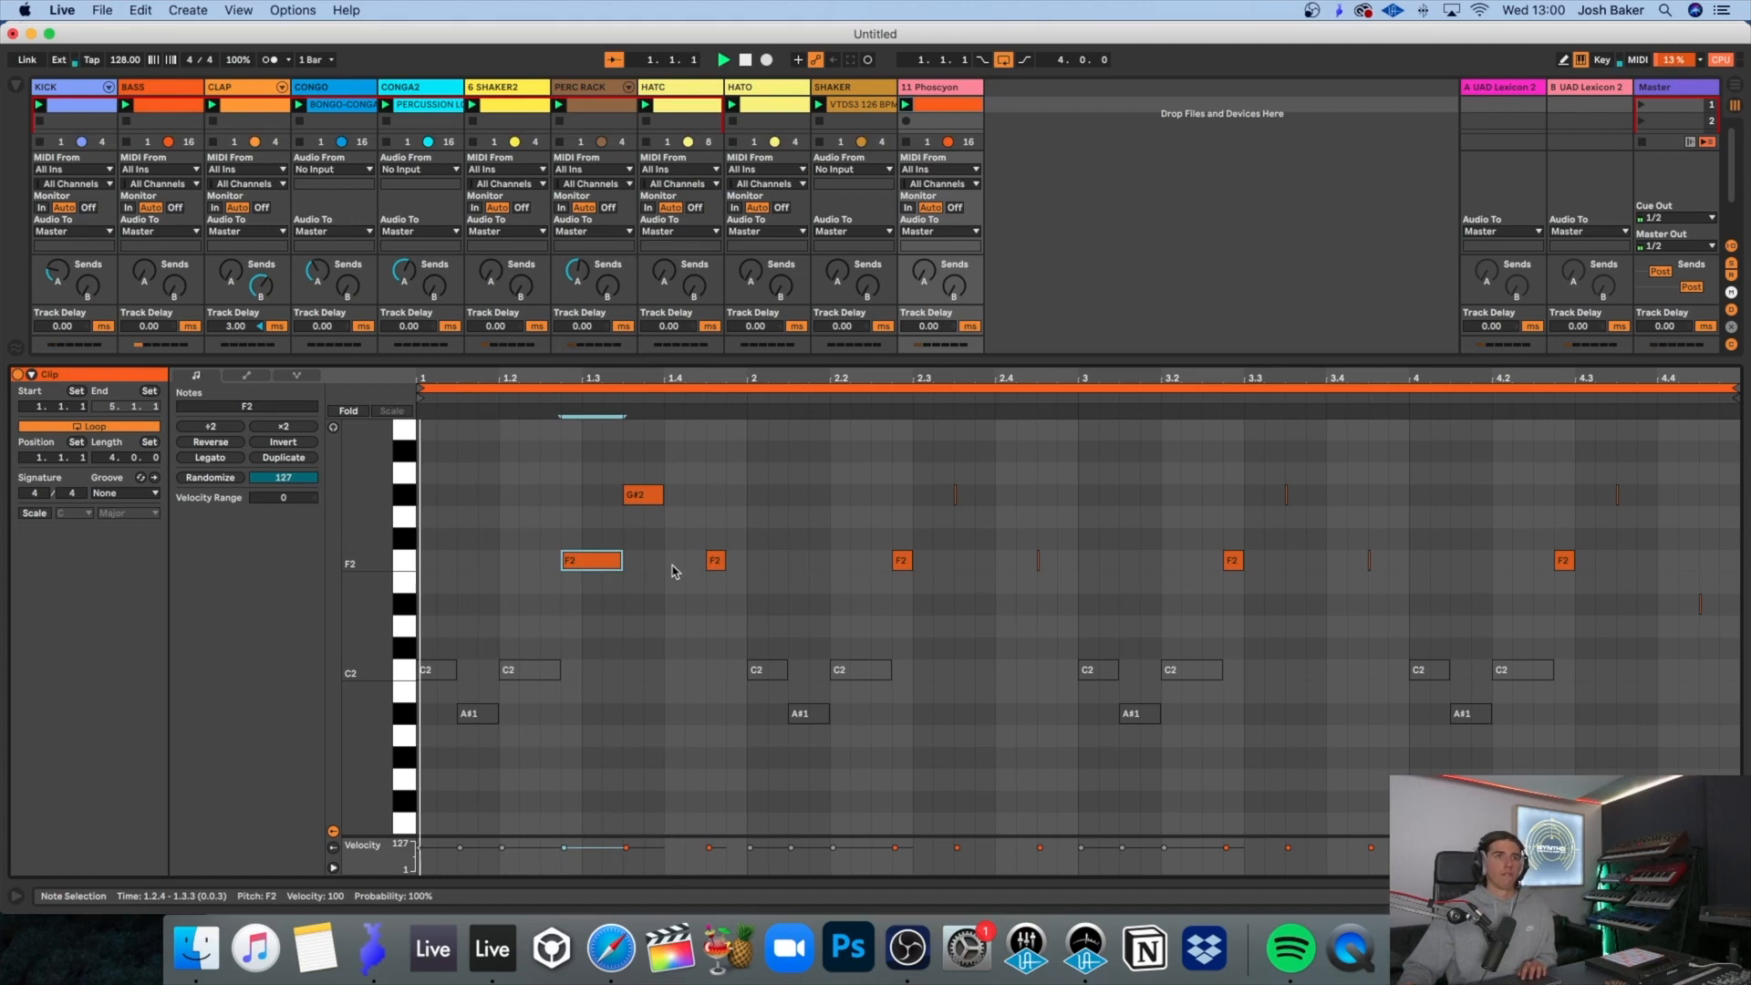
{"action": "double_click", "coordinate": [716, 561]}
Step: Lengthen the G#2 at 2.3.3 to two sixteenths and set the Phoscyon clip's loop length to two bars
{"action": "left_click", "coordinate": [920, 568]}
{"action": "left_click", "coordinate": [950, 495]}
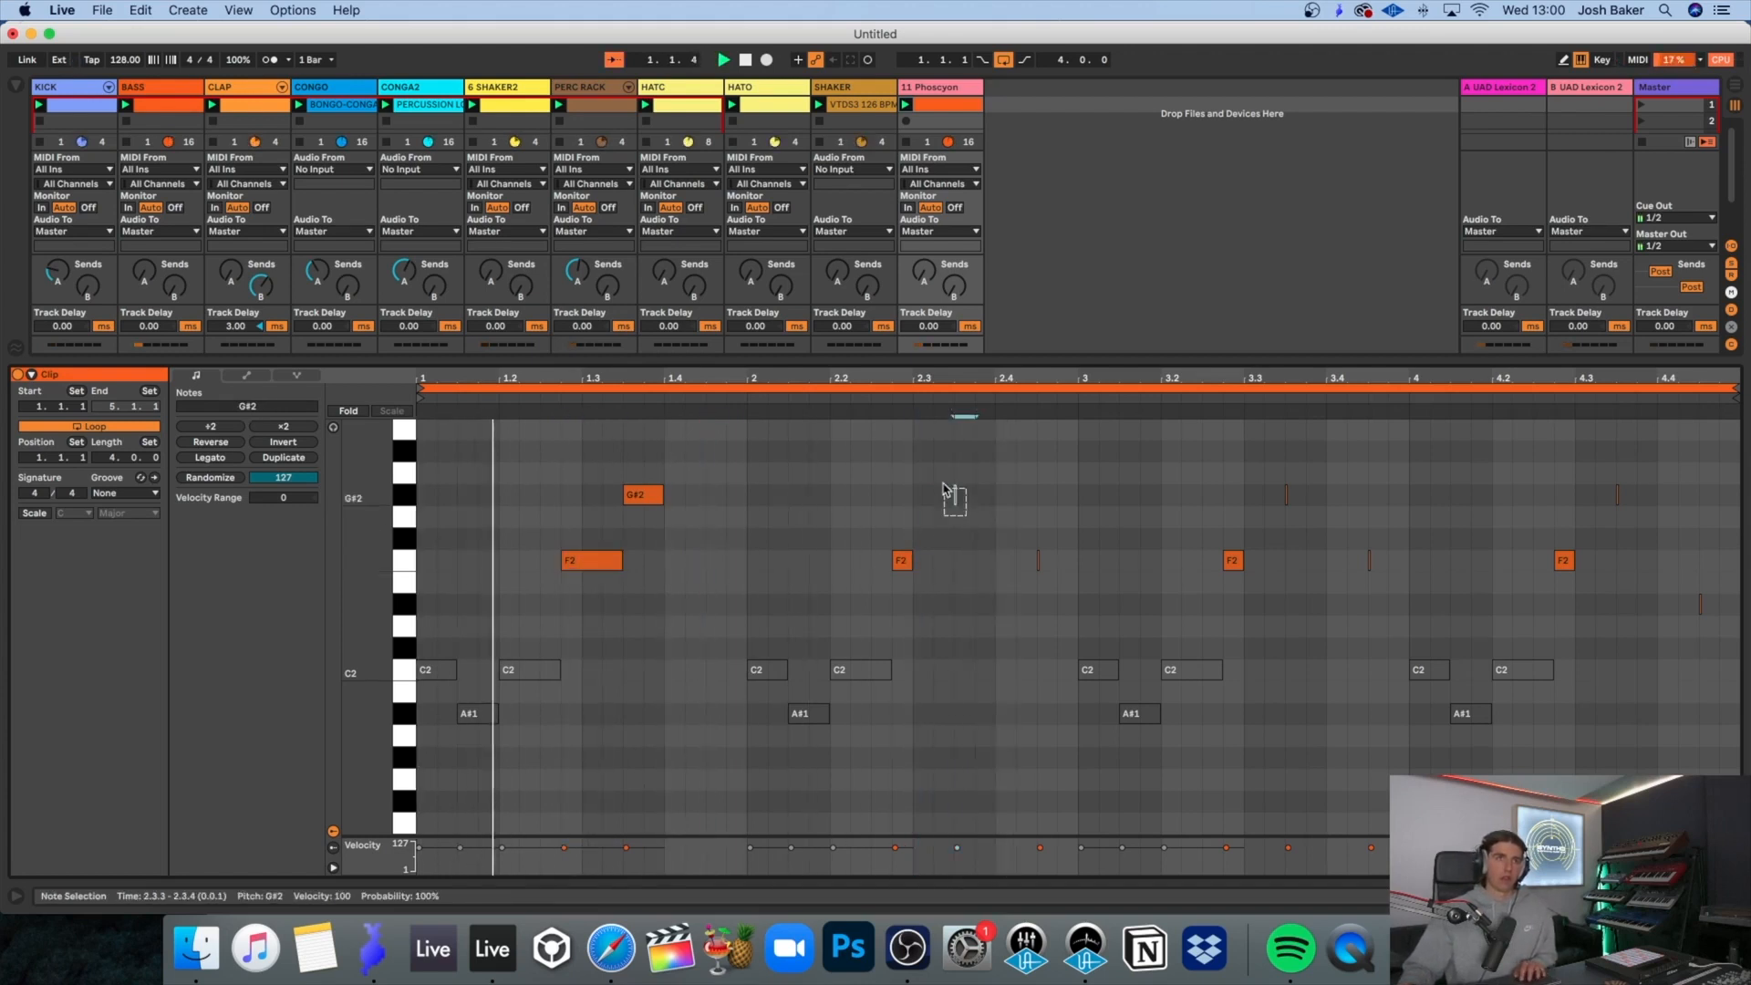
{"action": "key", "text": "shift+Right"}
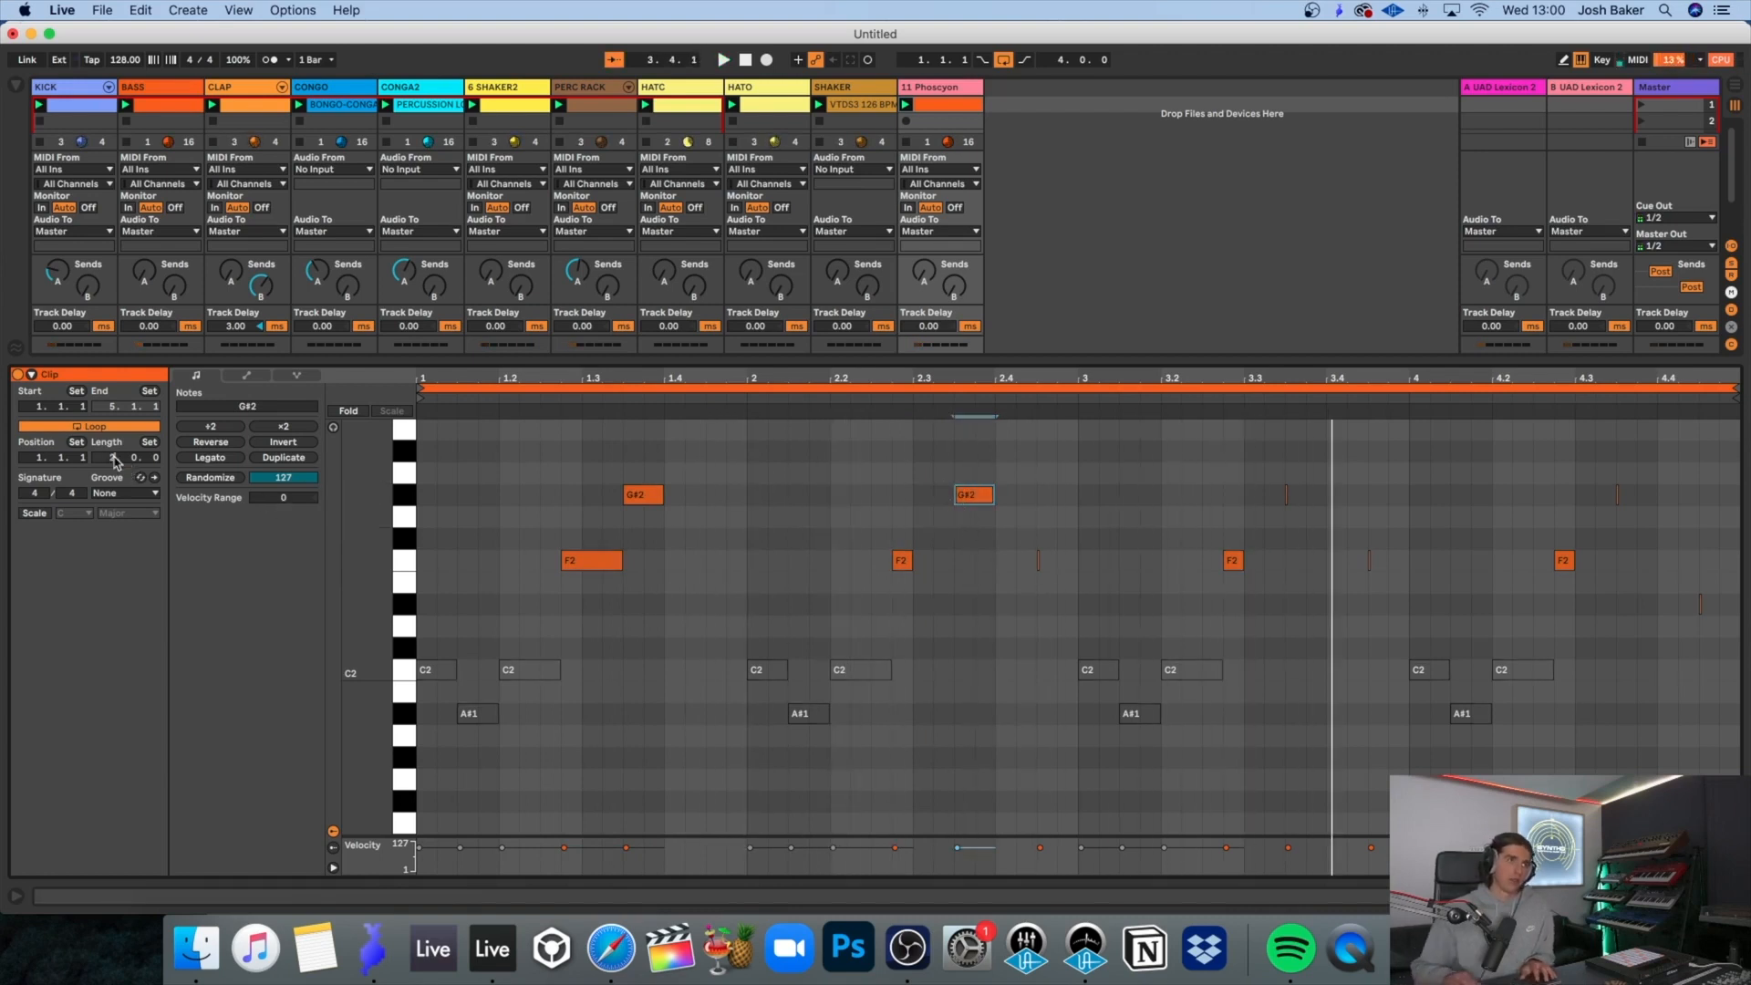
{"action": "left_click_drag", "start_coordinate": [116, 463], "coordinate": [116, 467]}
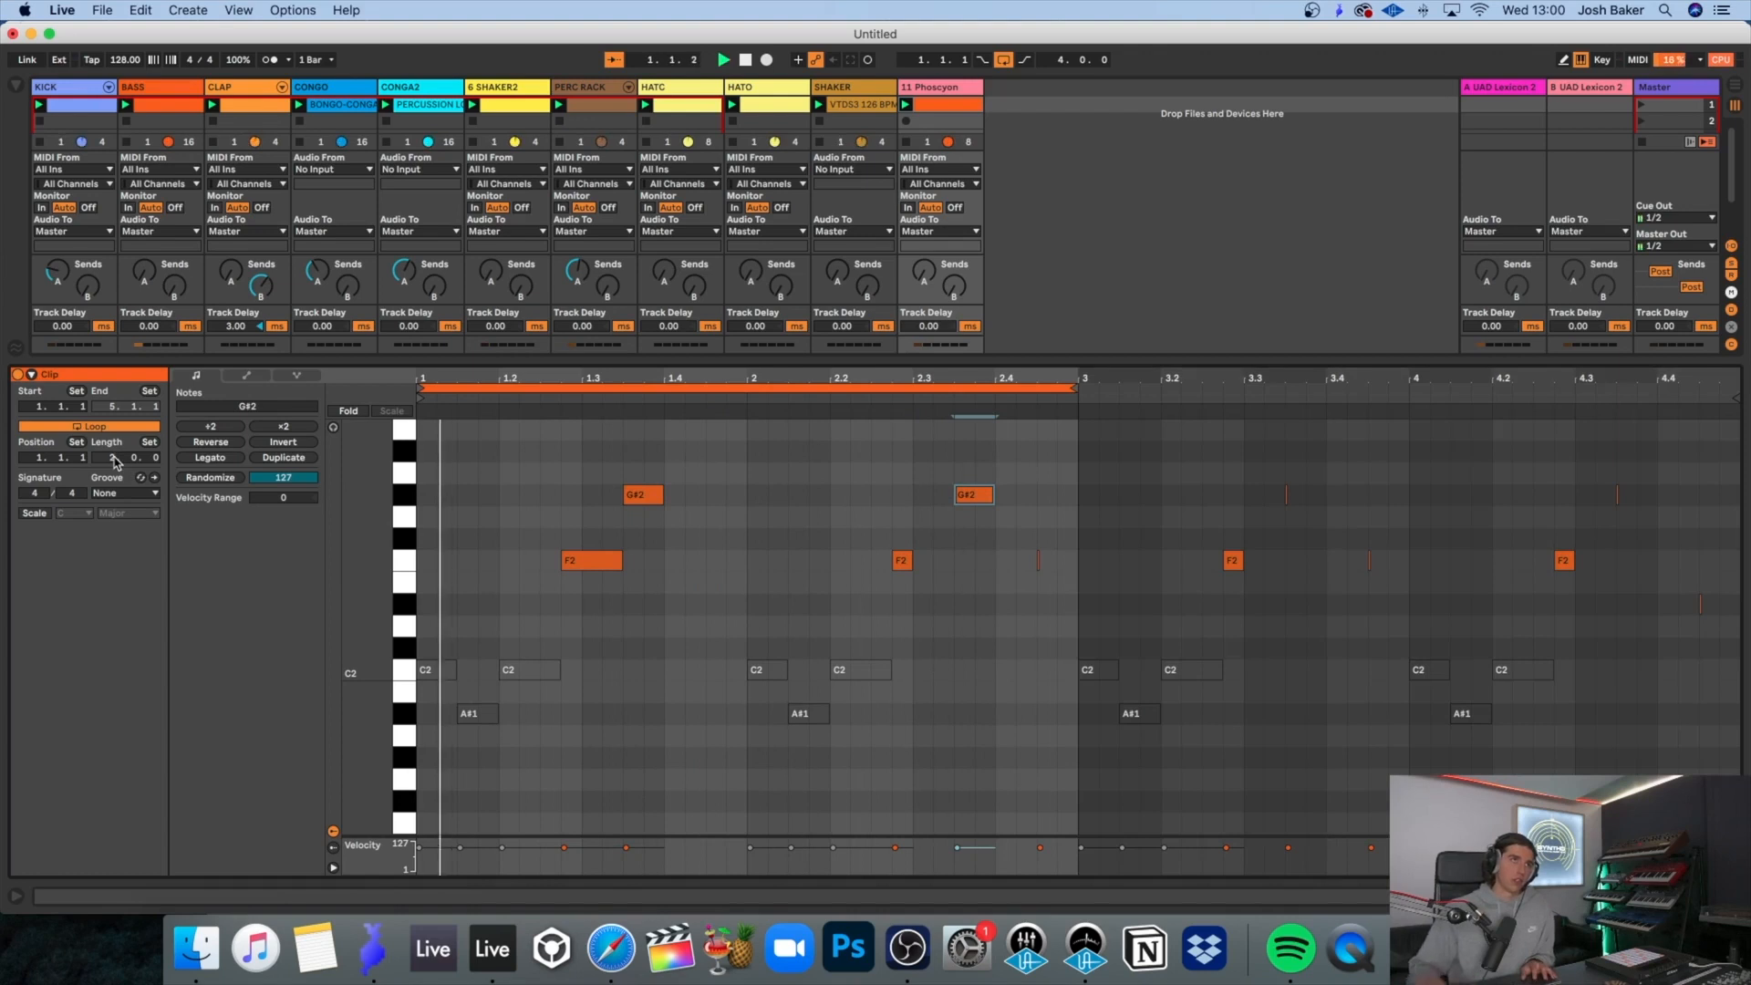
Step: Audition the Phoscyon track with its cutoff fully open, then set the cutoff to 24.4 within the full mix
{"action": "double_click", "coordinate": [938, 90]}
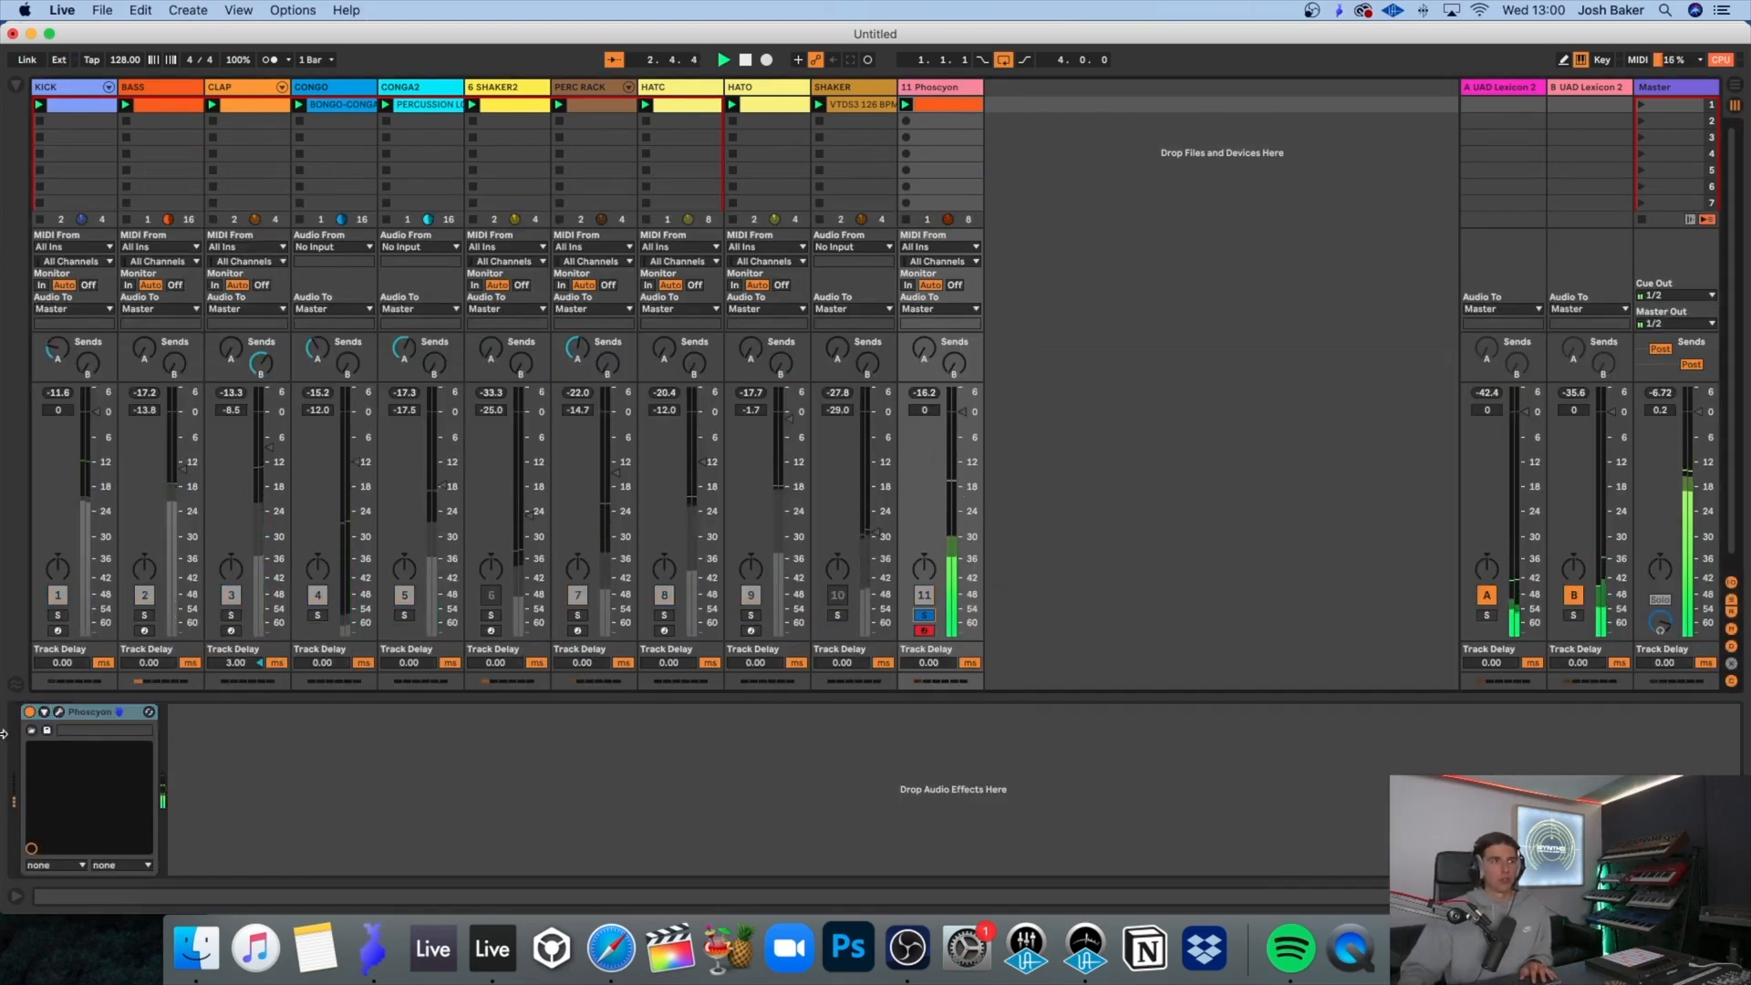
{"action": "left_click", "coordinate": [59, 712]}
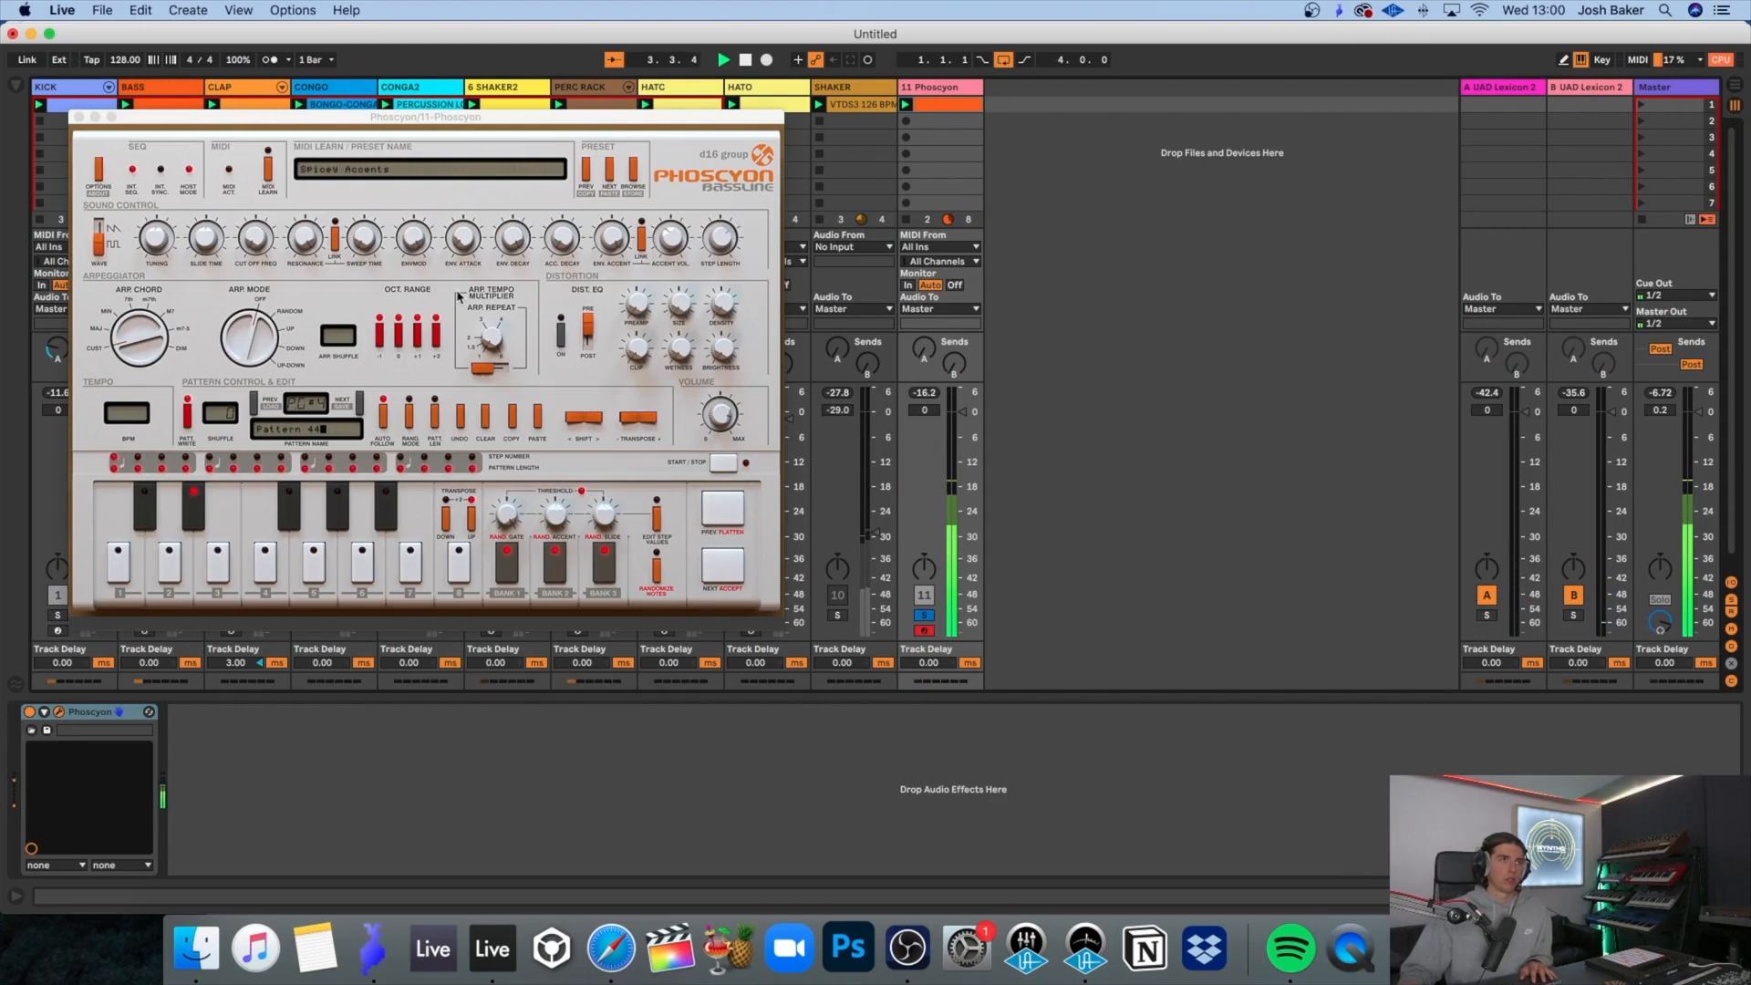
{"action": "left_click", "coordinate": [259, 239]}
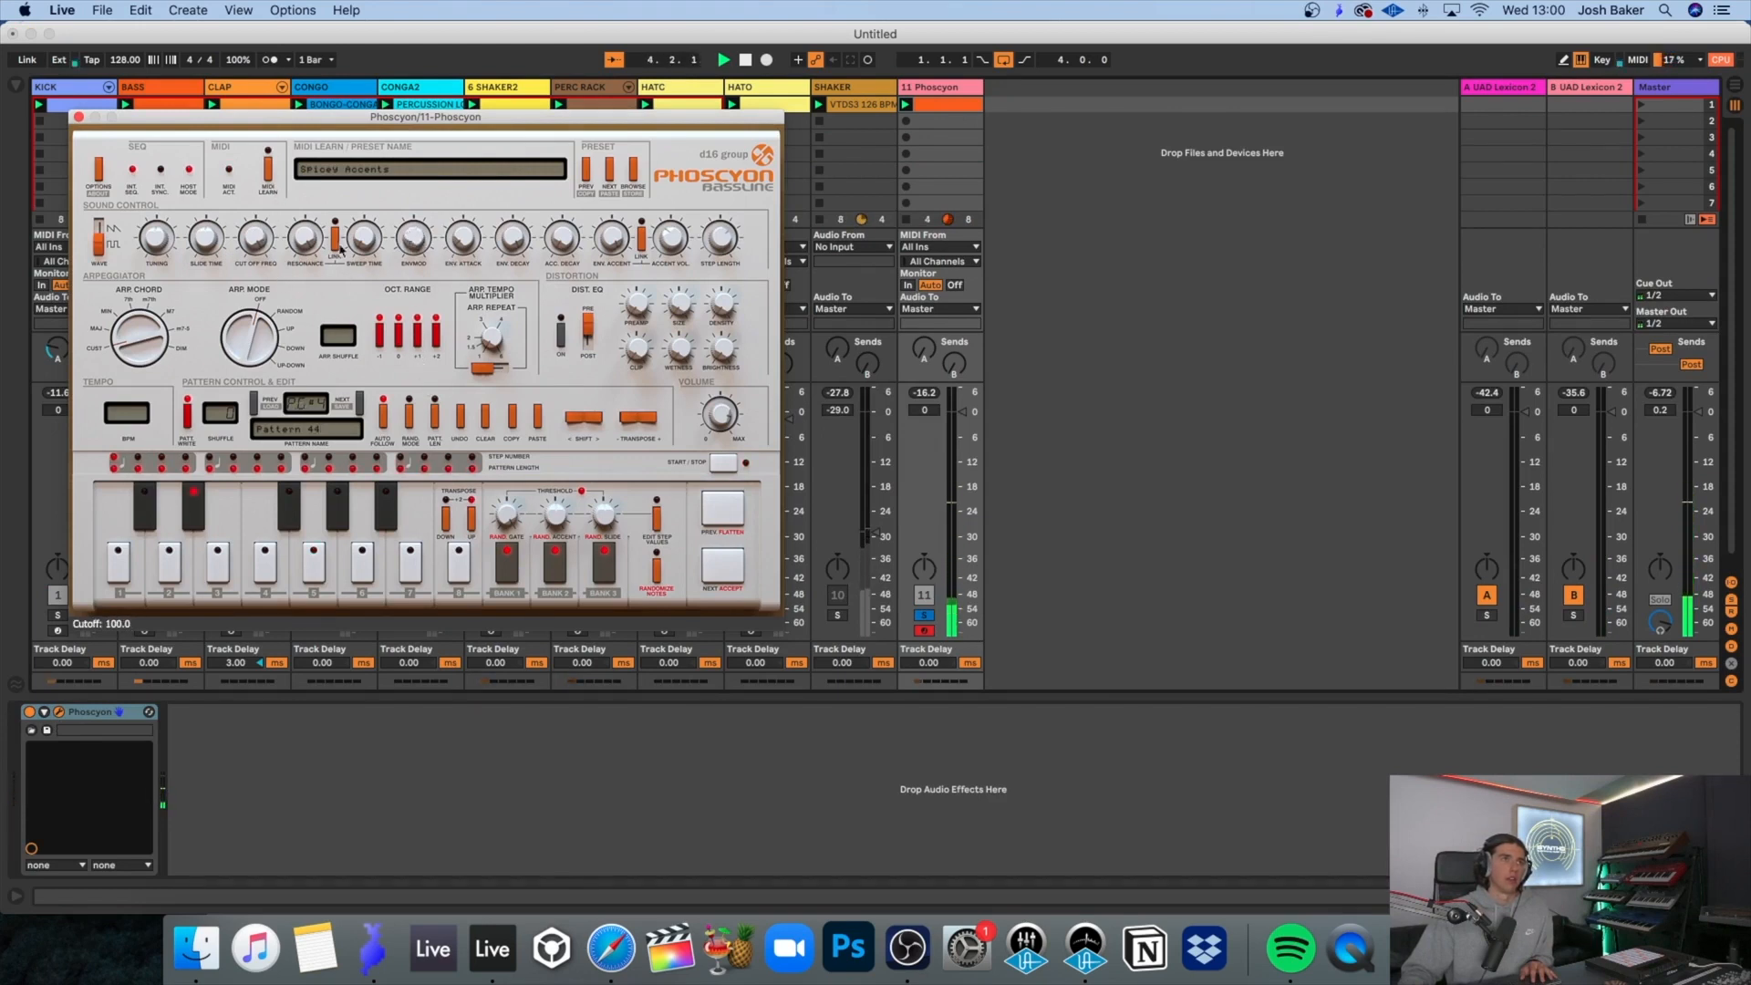
{"action": "left_click", "coordinate": [924, 624]}
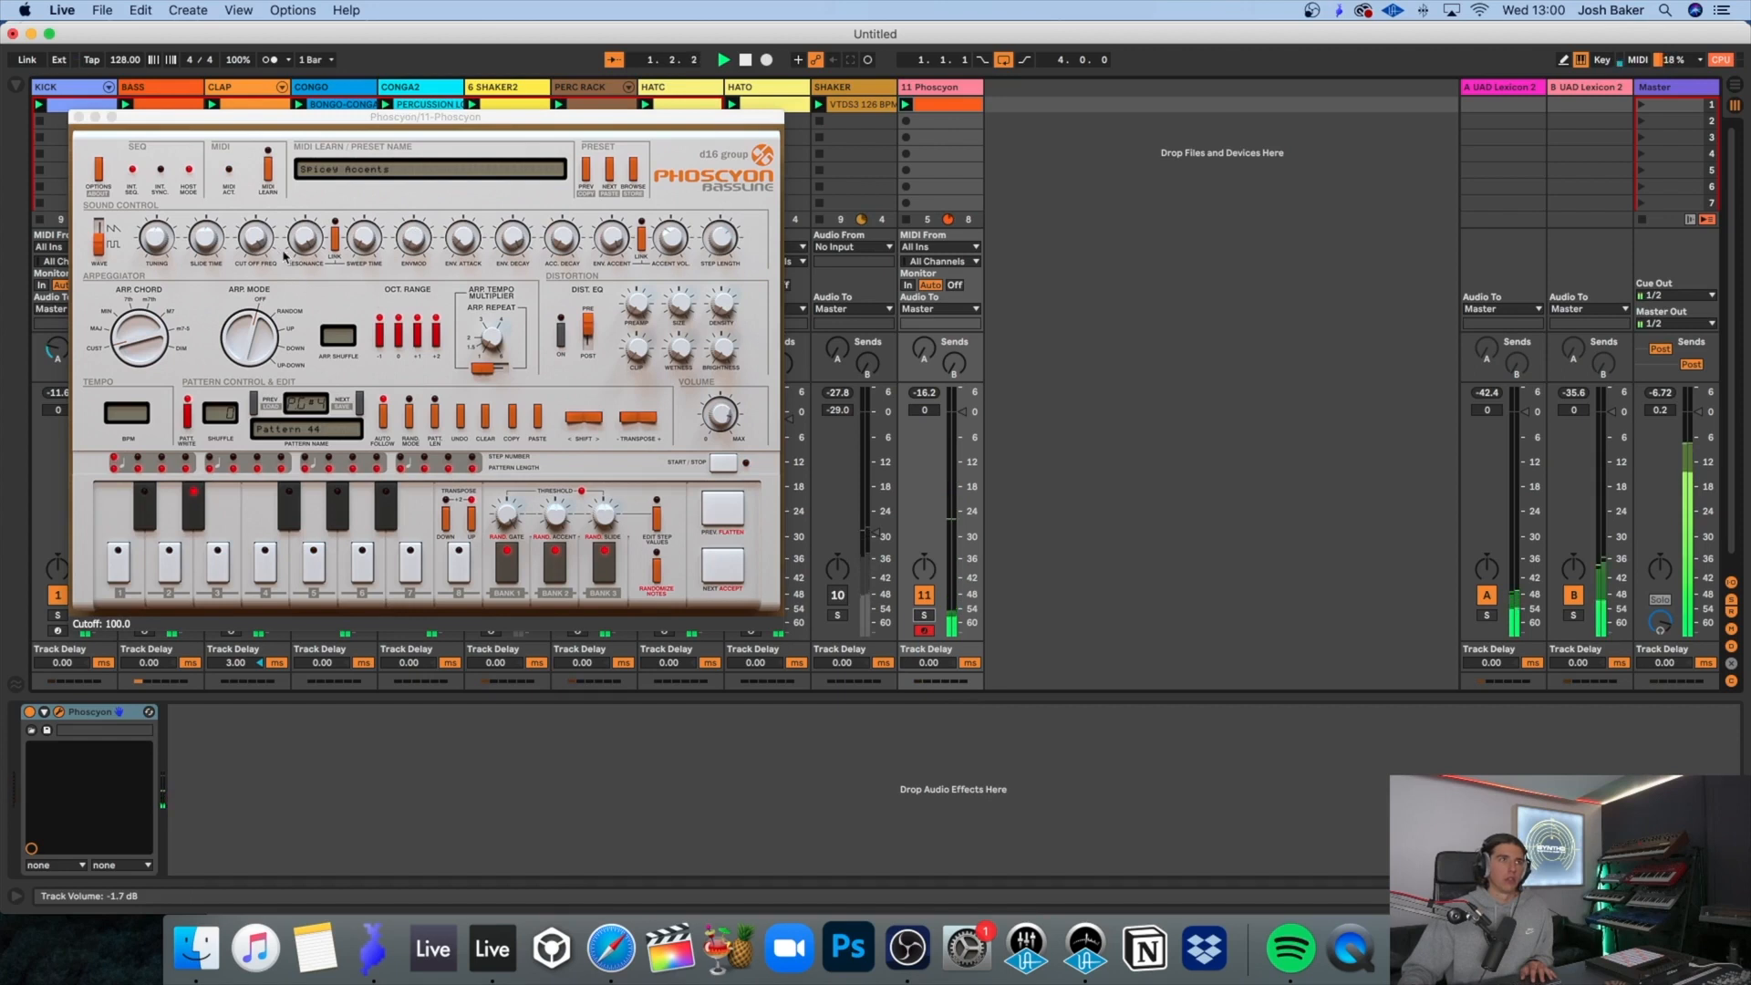
{"action": "left_click_drag", "start_coordinate": [263, 247], "coordinate": [271, 336]}
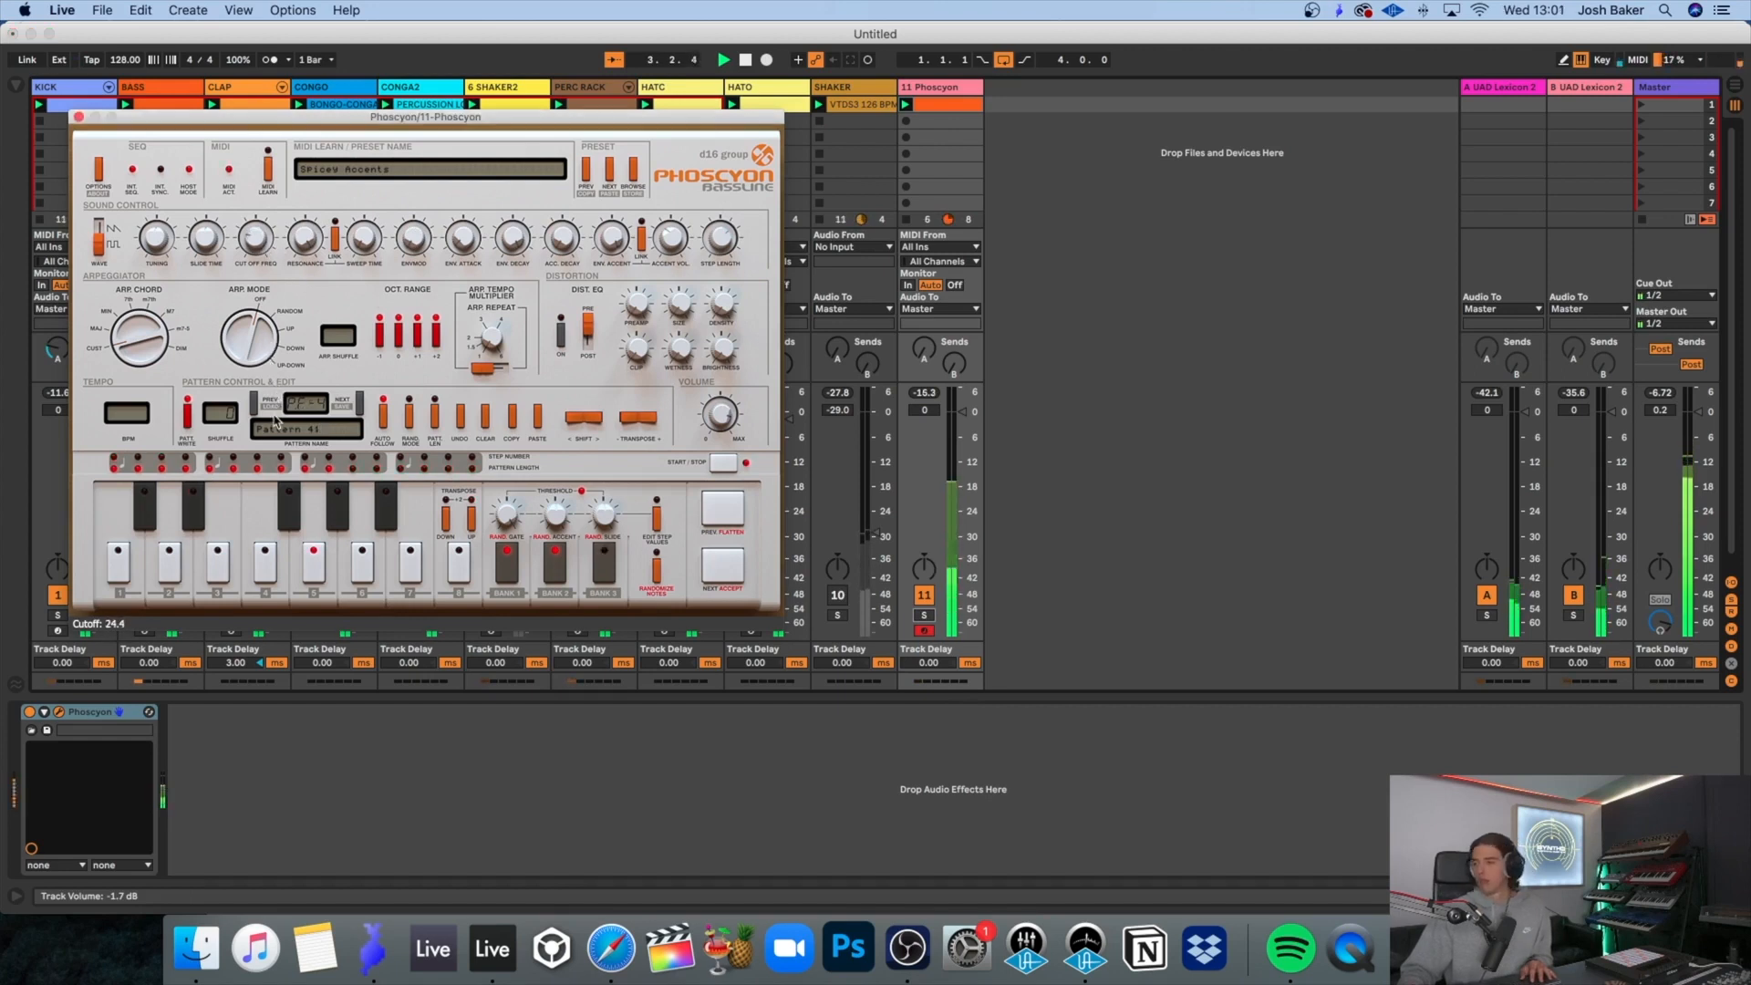
{"action": "left_click", "coordinate": [80, 118]}
{"action": "key", "text": "super+alt+b"}
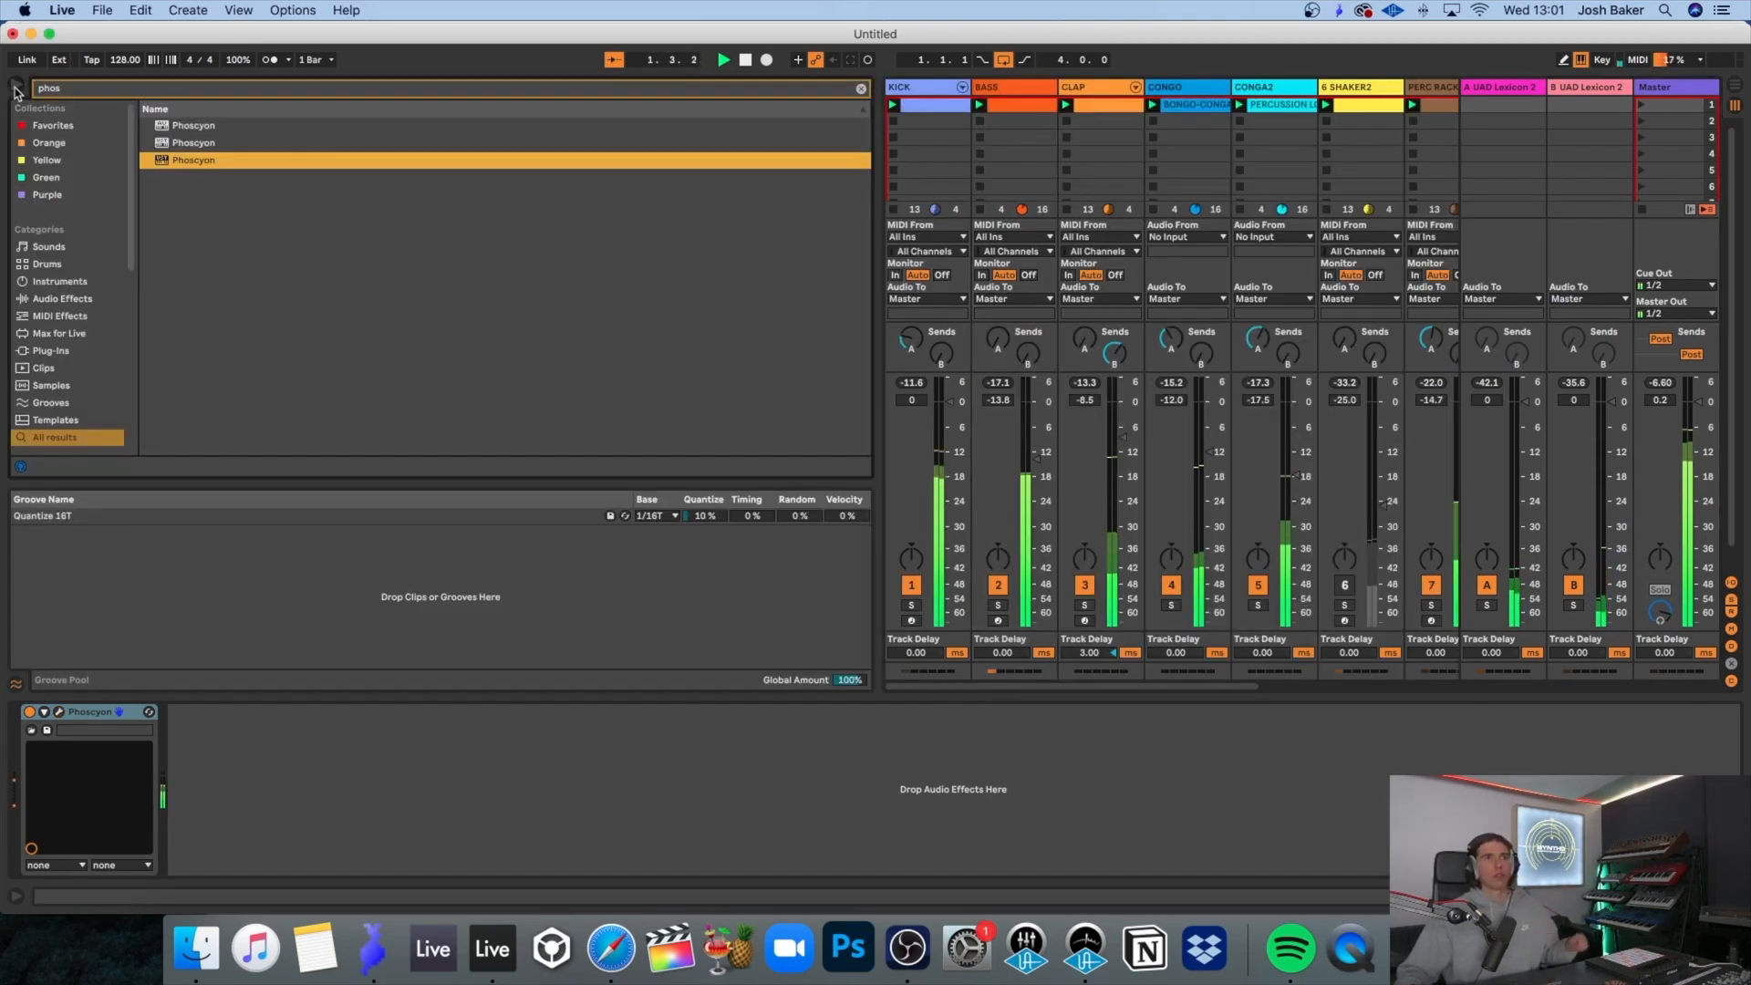
{"action": "key", "text": "super+f"}
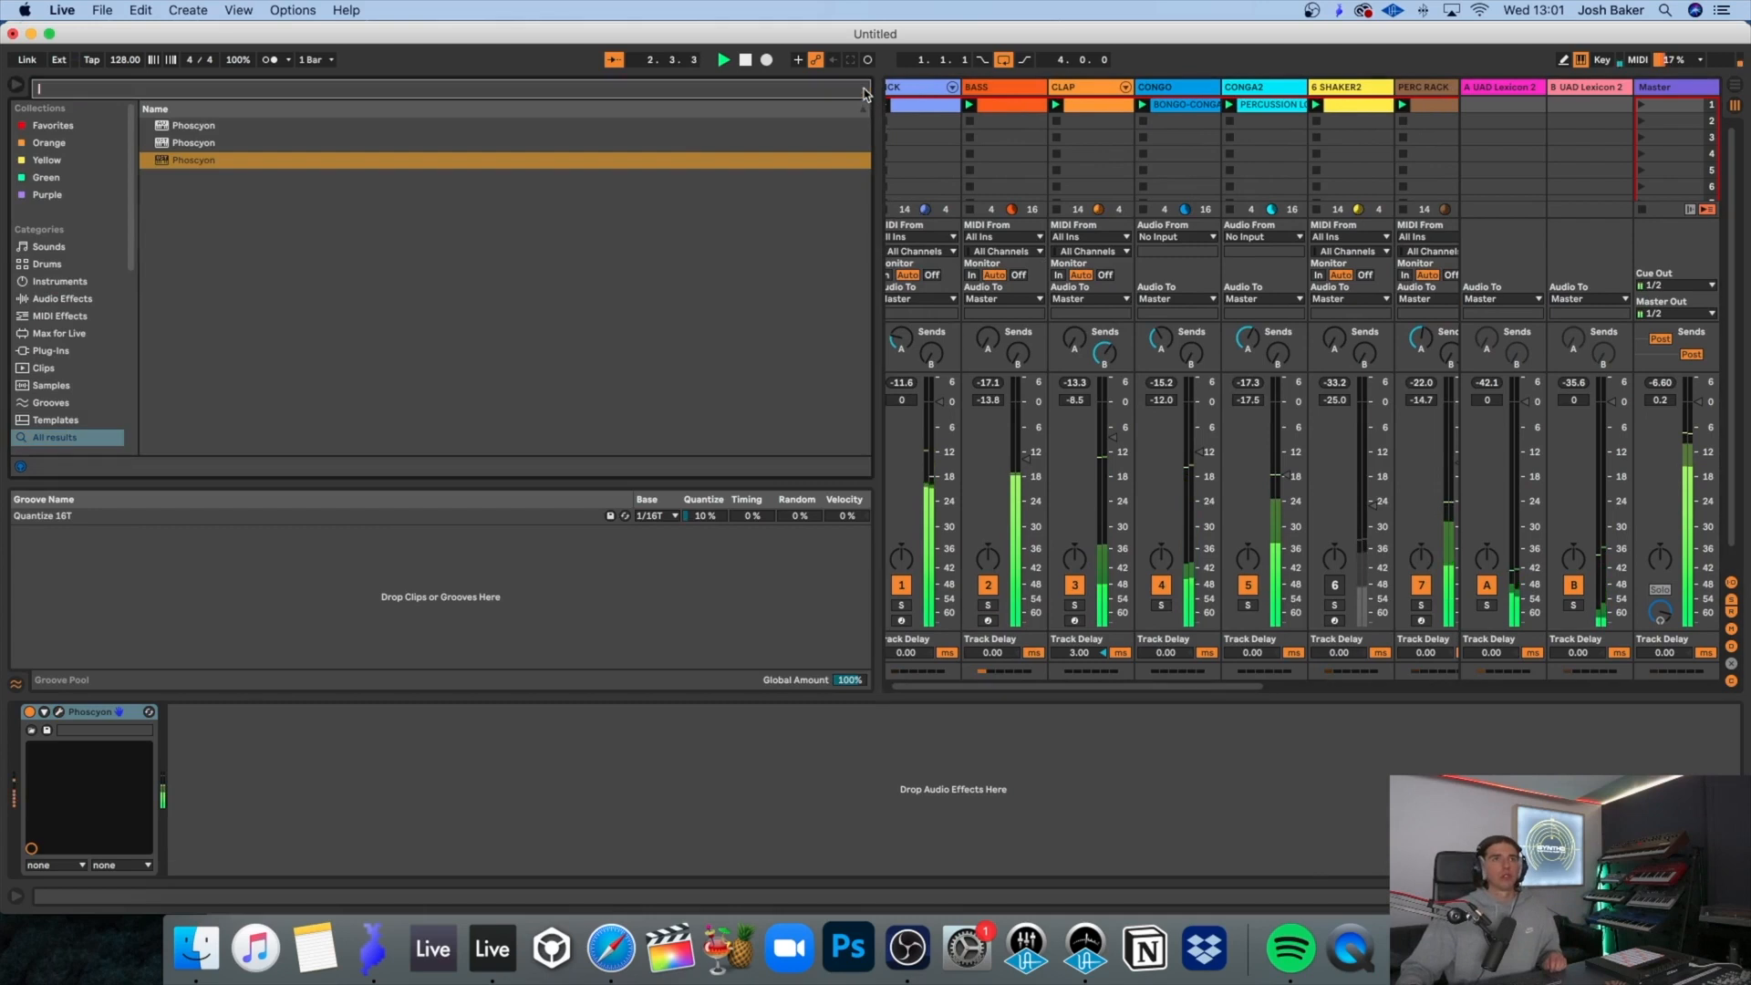
{"action": "left_click", "coordinate": [15, 84]}
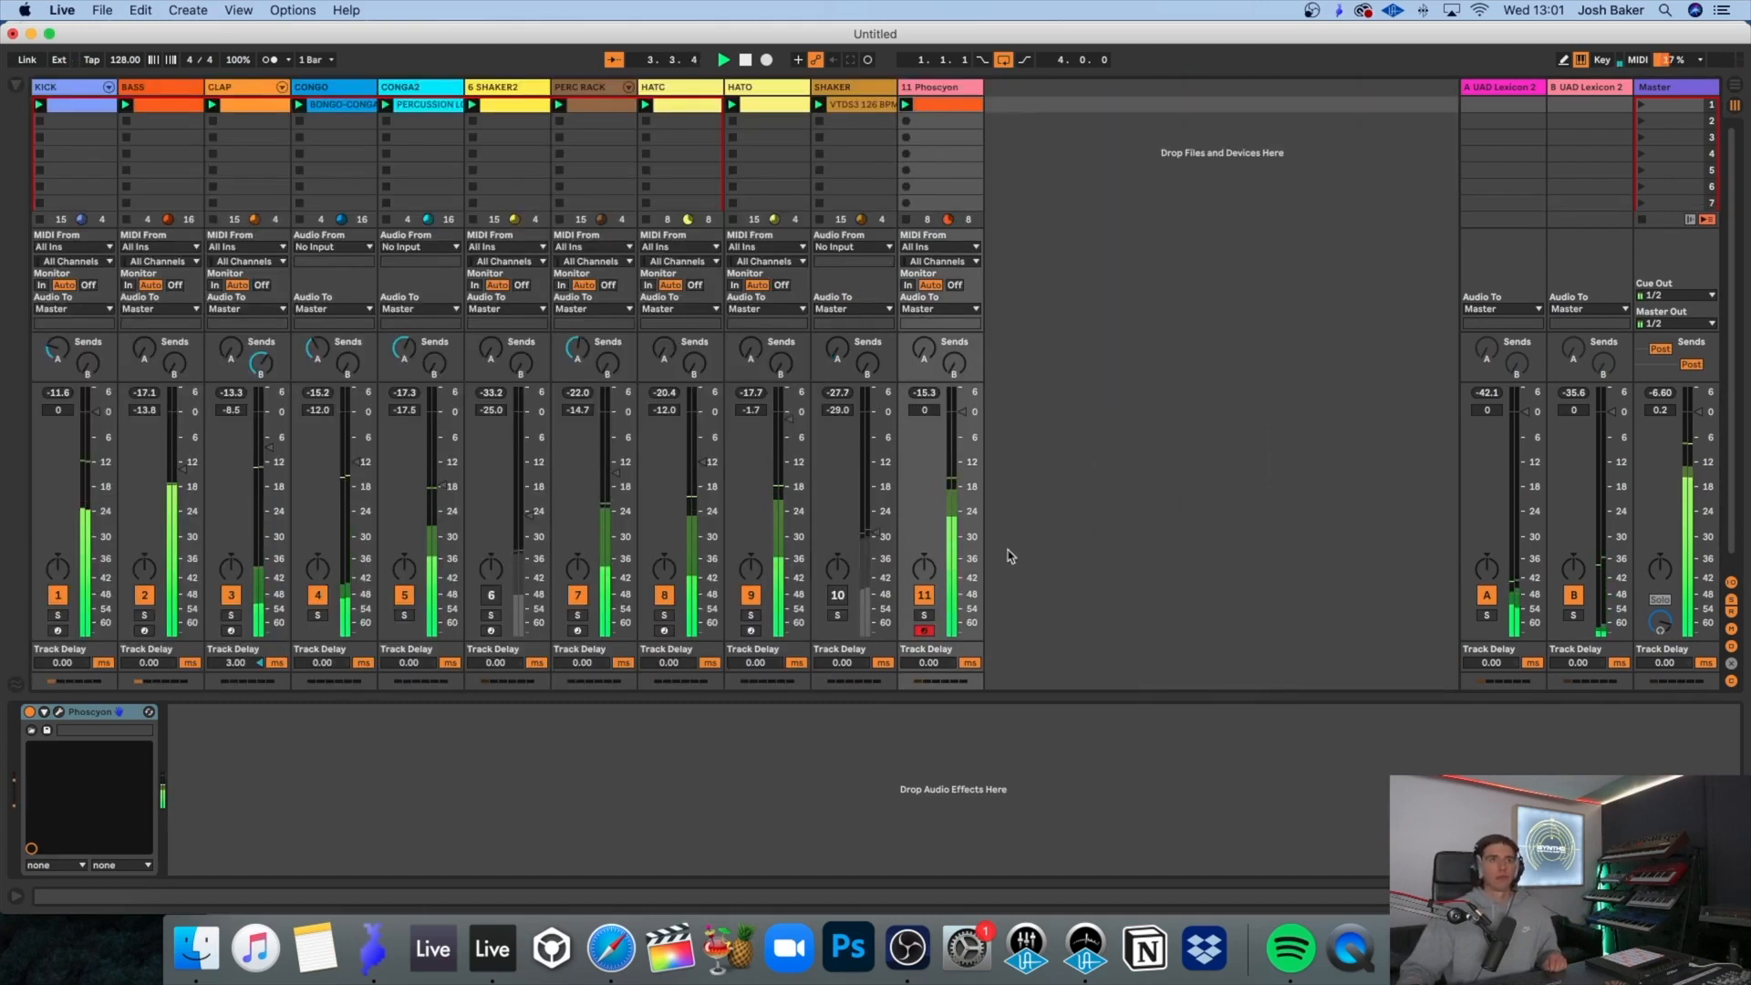
Step: Temporarily unmute the 6 SHAKER2 track, lower its volume to -30.7 dB and mute it again
{"action": "left_click", "coordinate": [491, 595]}
{"action": "left_click_drag", "start_coordinate": [520, 546], "coordinate": [520, 567]}
{"action": "left_click", "coordinate": [491, 595]}
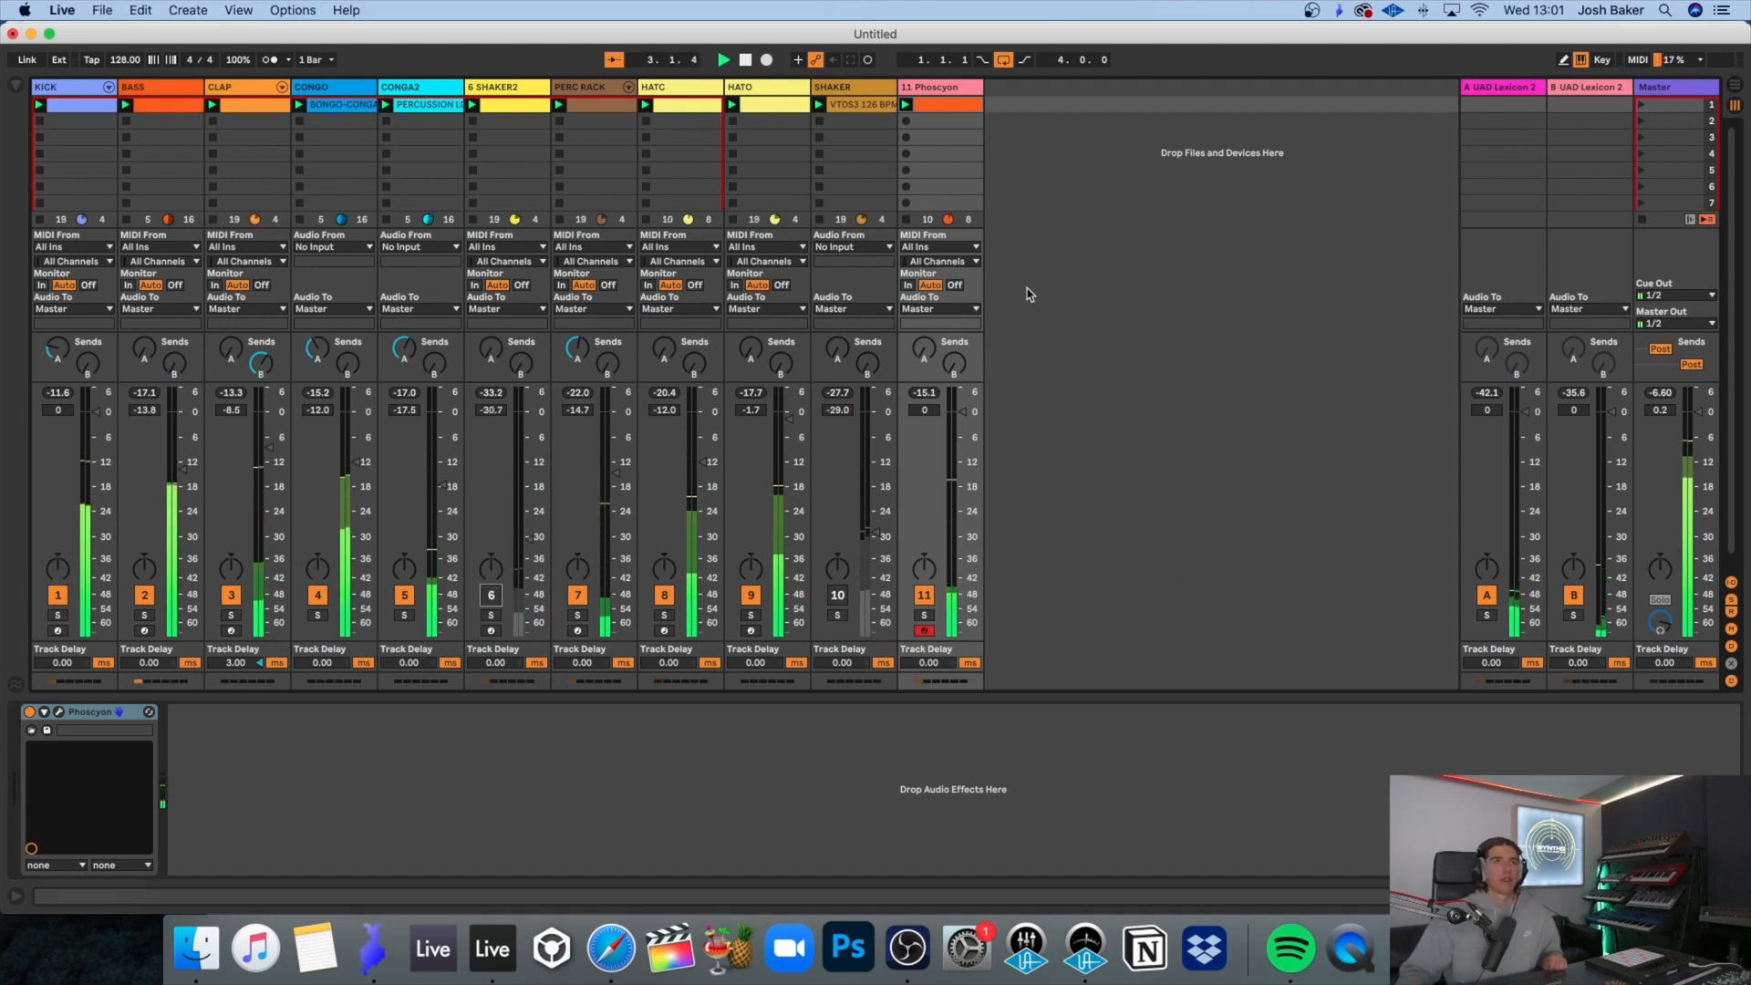
Step: Add a third return track, find EchoBoyJr in the browser, load it onto that return and restart playback
{"action": "right_click", "coordinate": [1575, 88]}
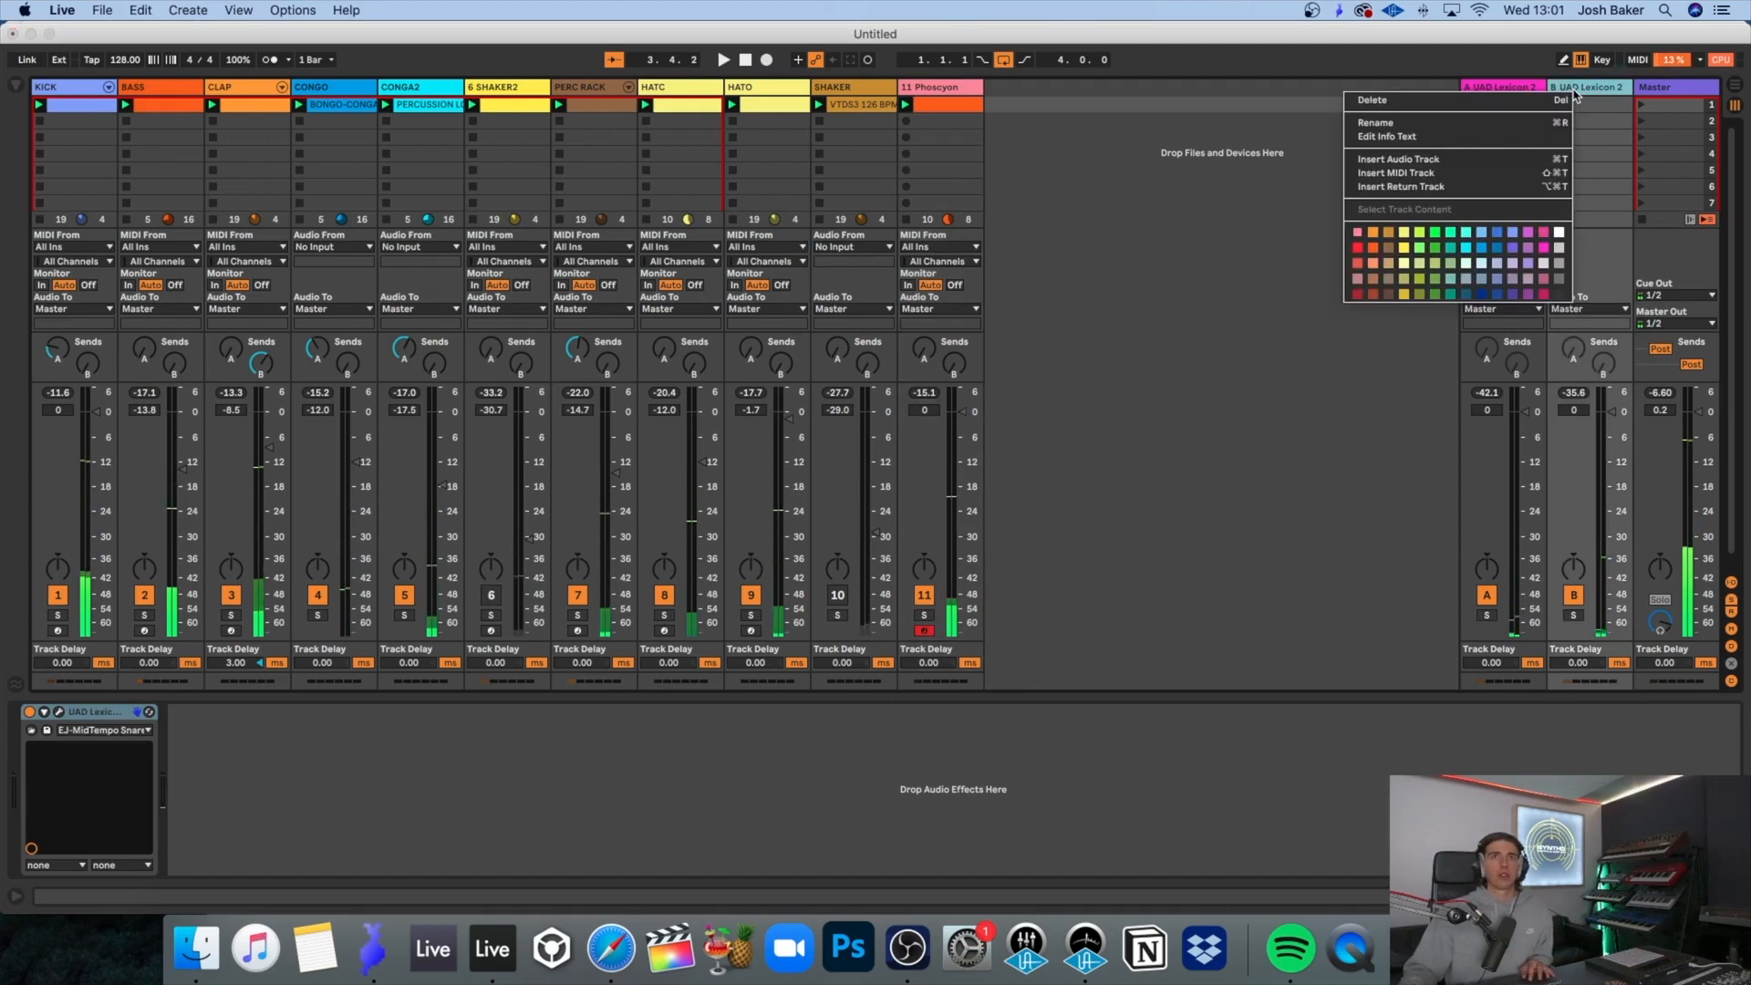
{"action": "left_click", "coordinate": [1497, 188]}
{"action": "key", "text": "super+f"}
{"action": "type", "text": "echoboy"}
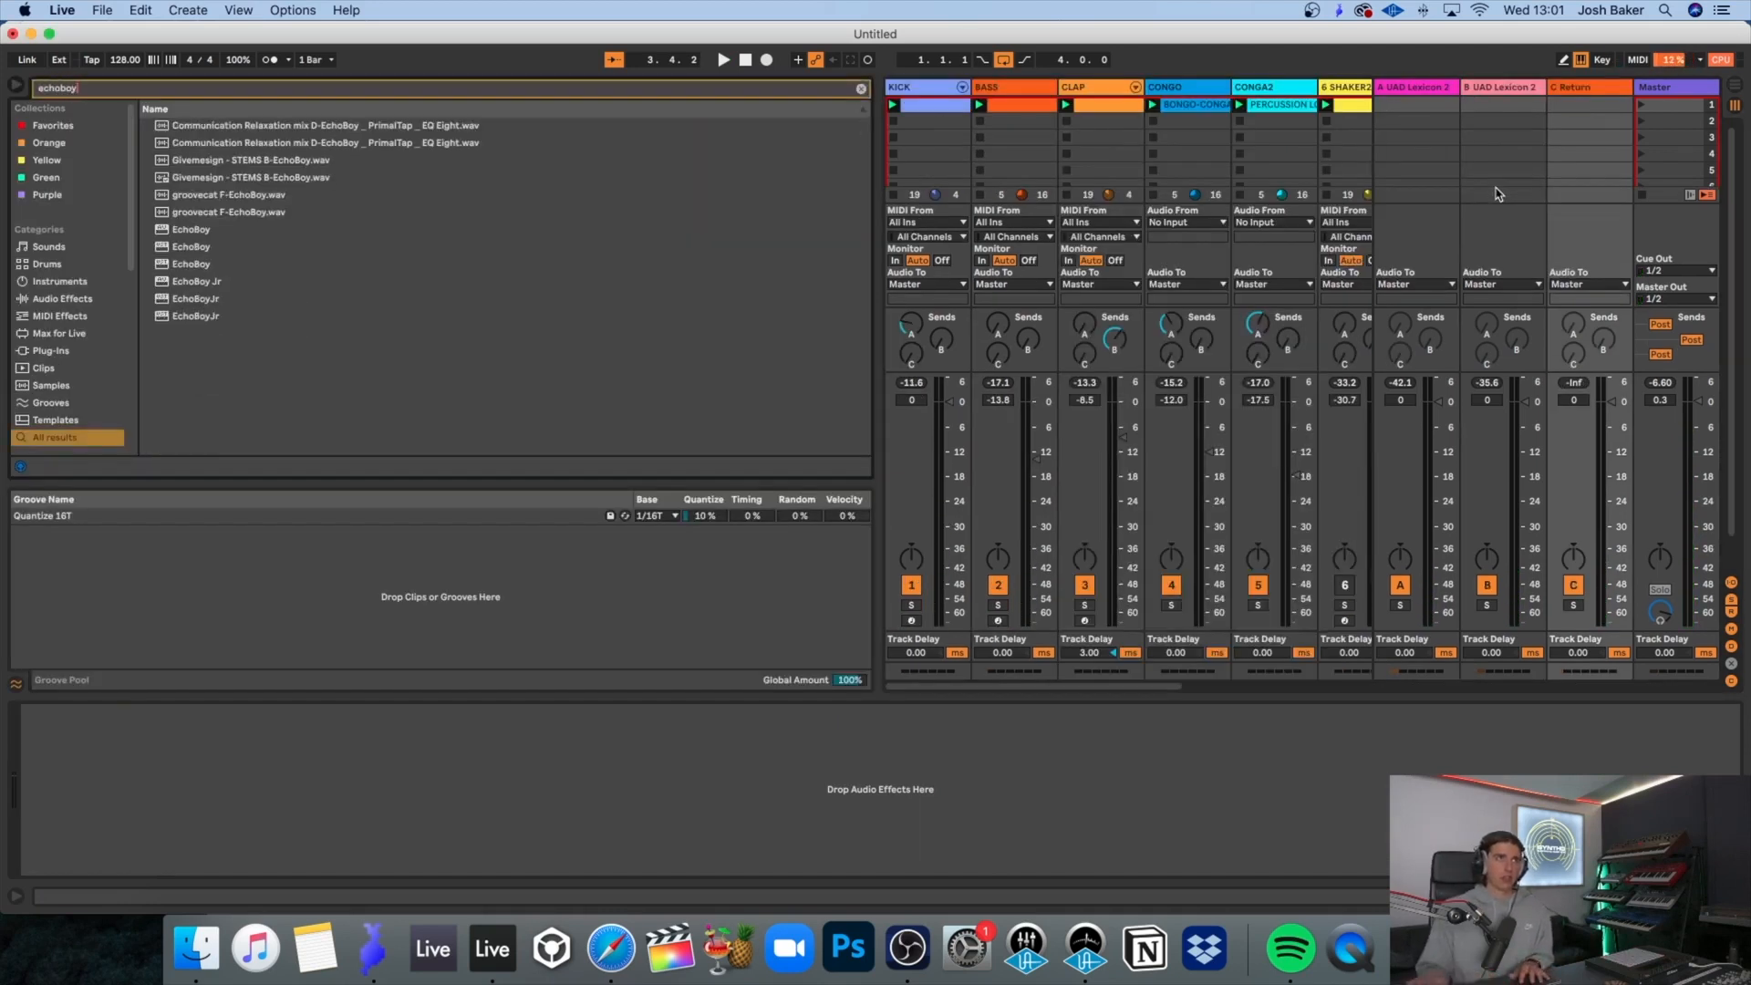
{"action": "scroll", "coordinate": [1487, 182], "scroll_direction": "right", "scroll_amount": 5}
{"action": "left_click", "coordinate": [306, 301]}
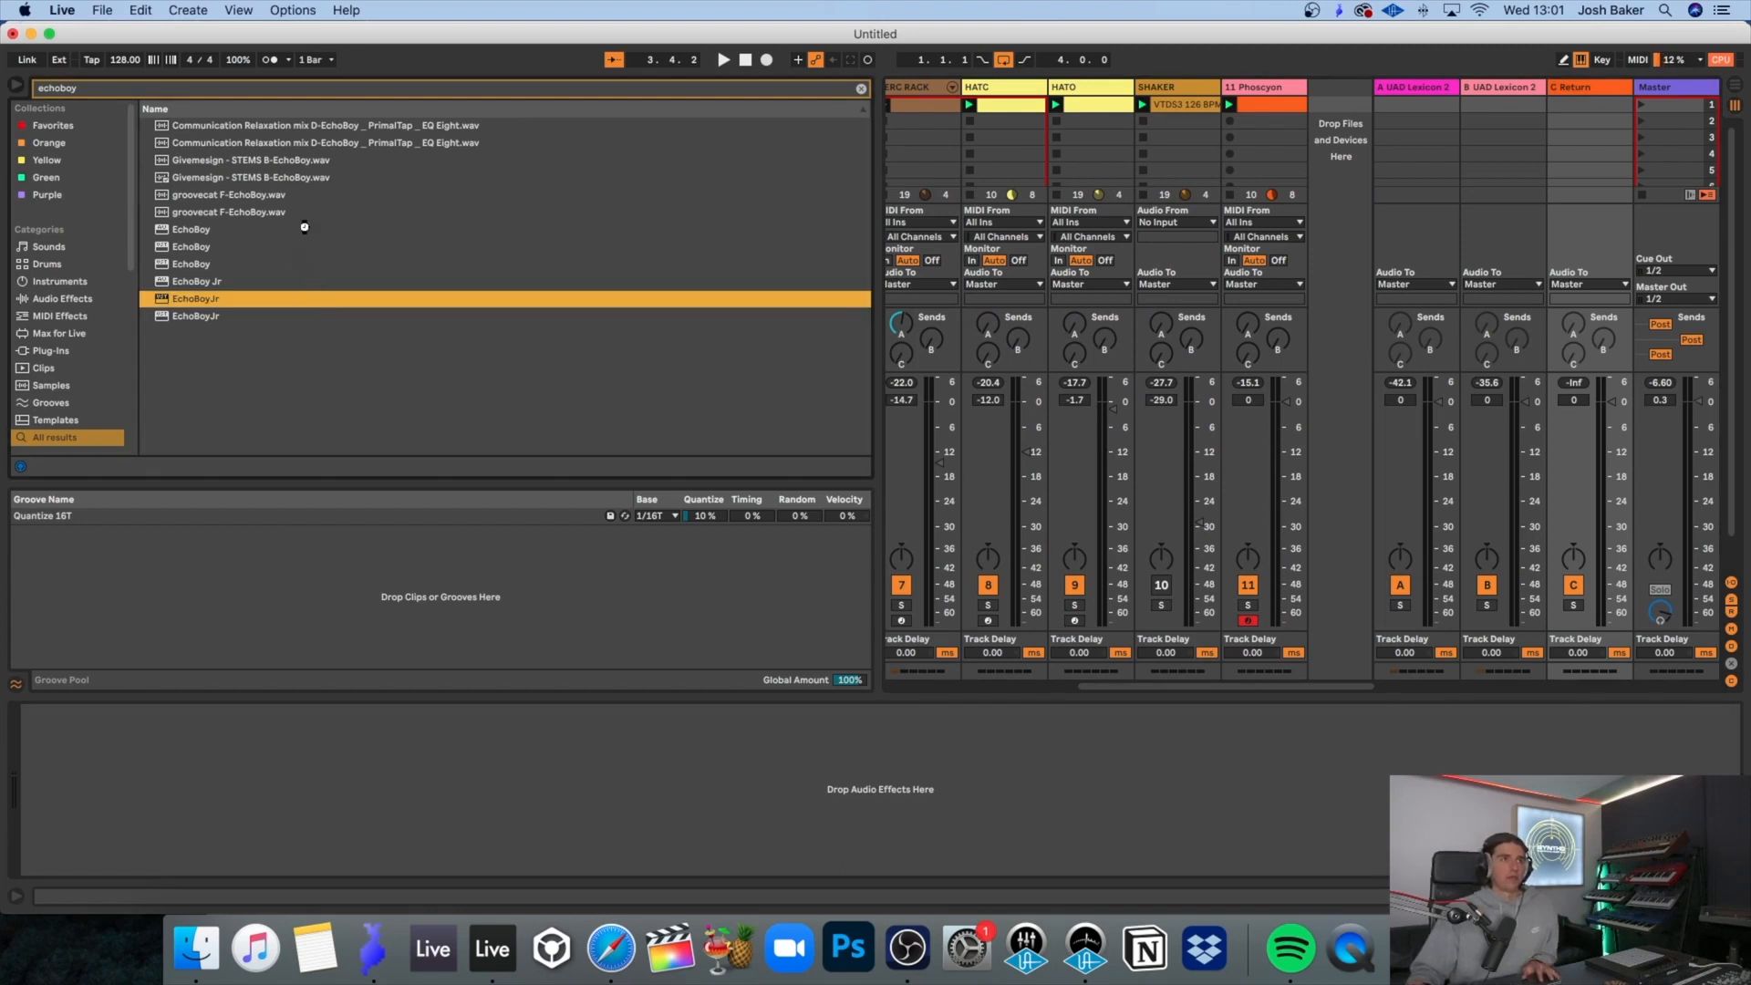
{"action": "left_click_drag", "start_coordinate": [352, 271], "coordinate": [355, 228]}
{"action": "key", "text": "space"}
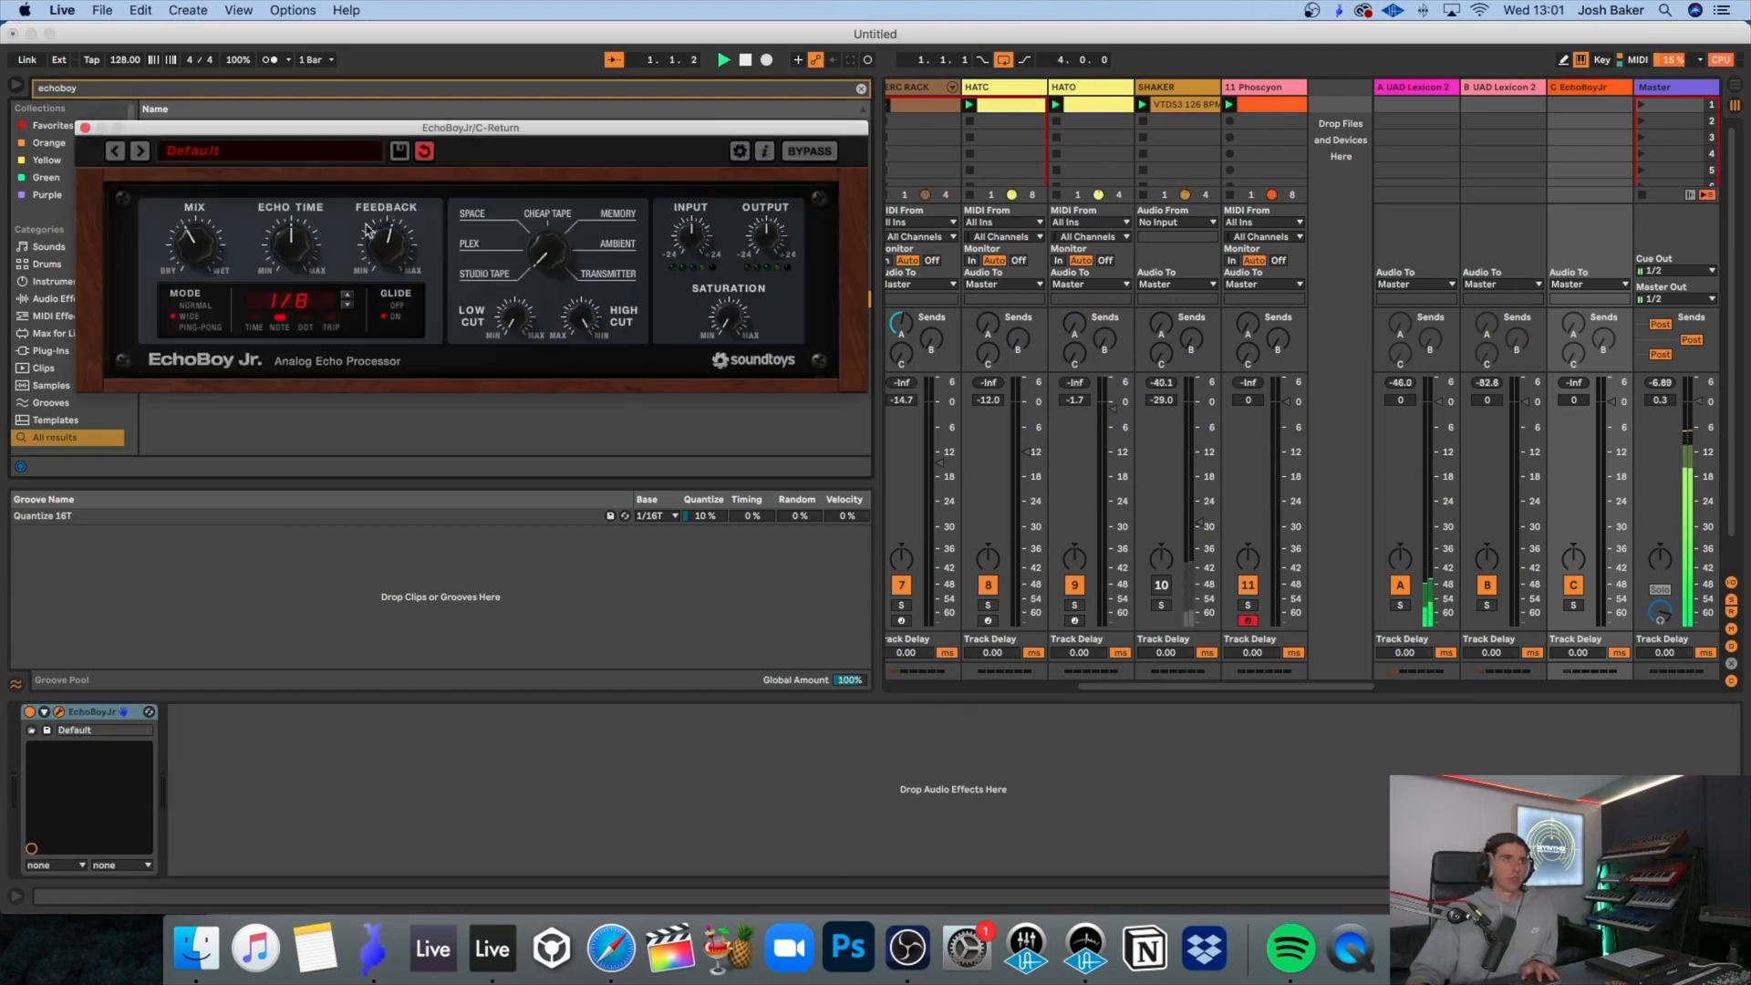
Step: Load the Dark Analog Box preset in EchoBoy Jr. and raise the Phoscyon track's send C
{"action": "left_click_drag", "start_coordinate": [194, 245], "coordinate": [230, 212]}
{"action": "left_click", "coordinate": [245, 154]}
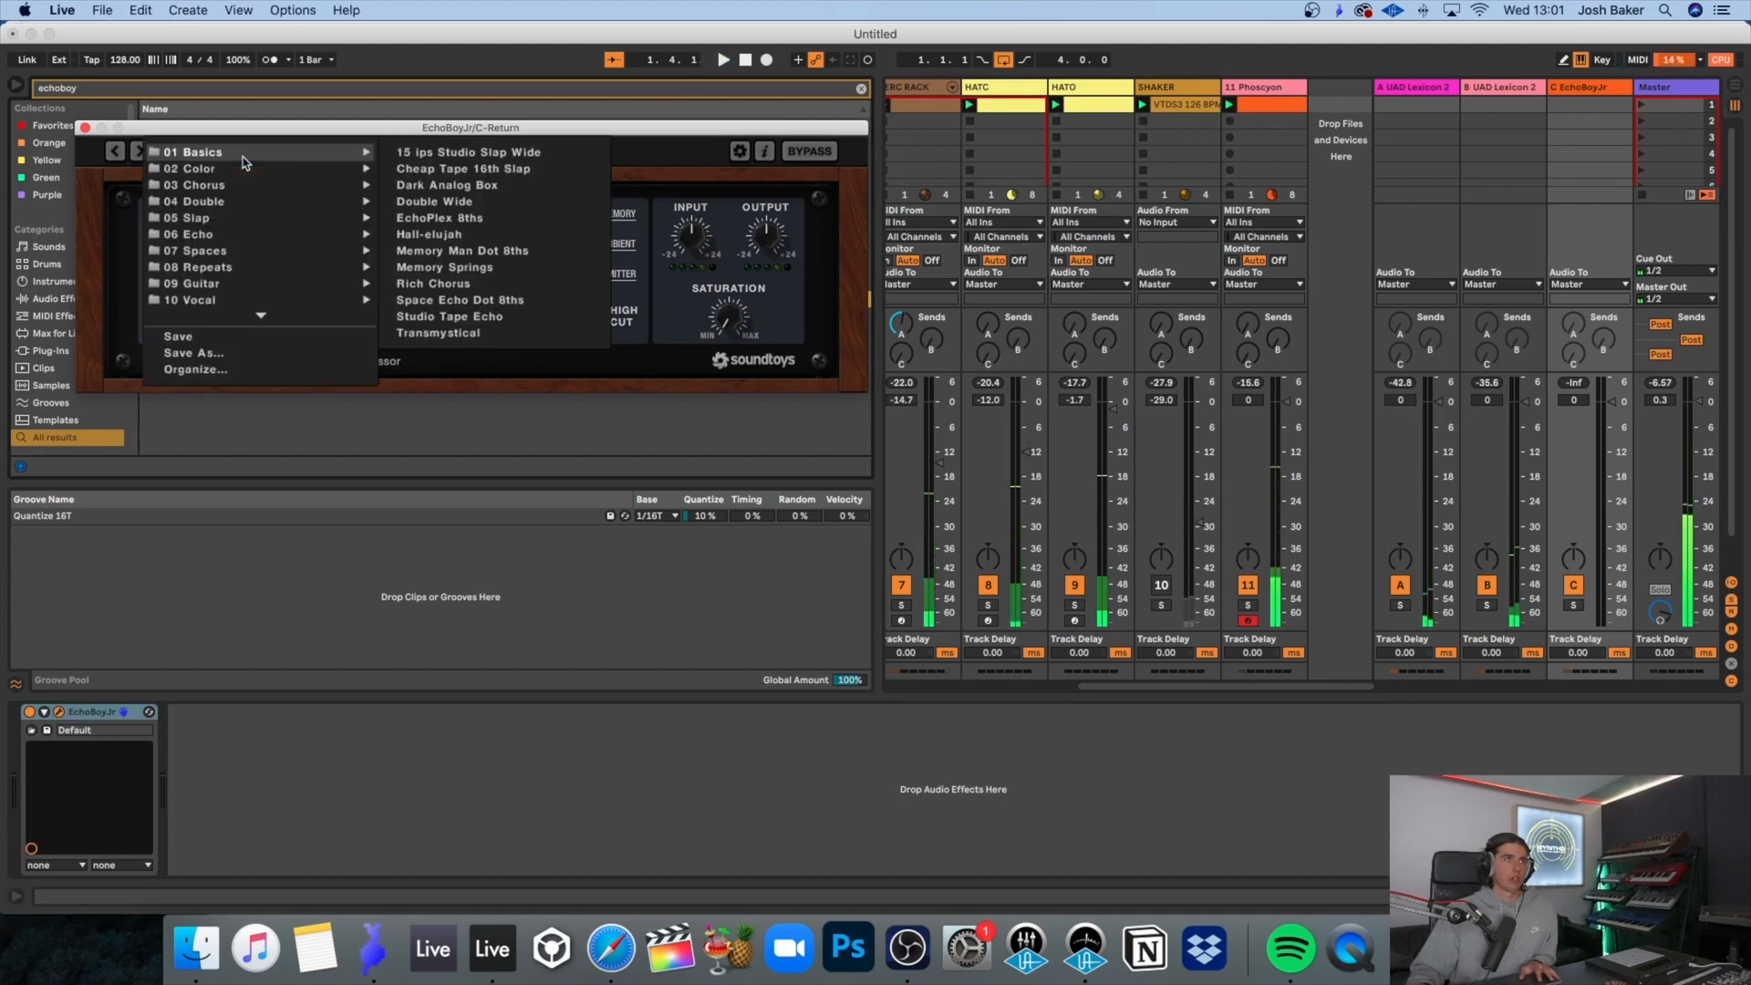
{"action": "left_click", "coordinate": [483, 185]}
{"action": "left_click_drag", "start_coordinate": [1248, 354], "coordinate": [1248, 310]}
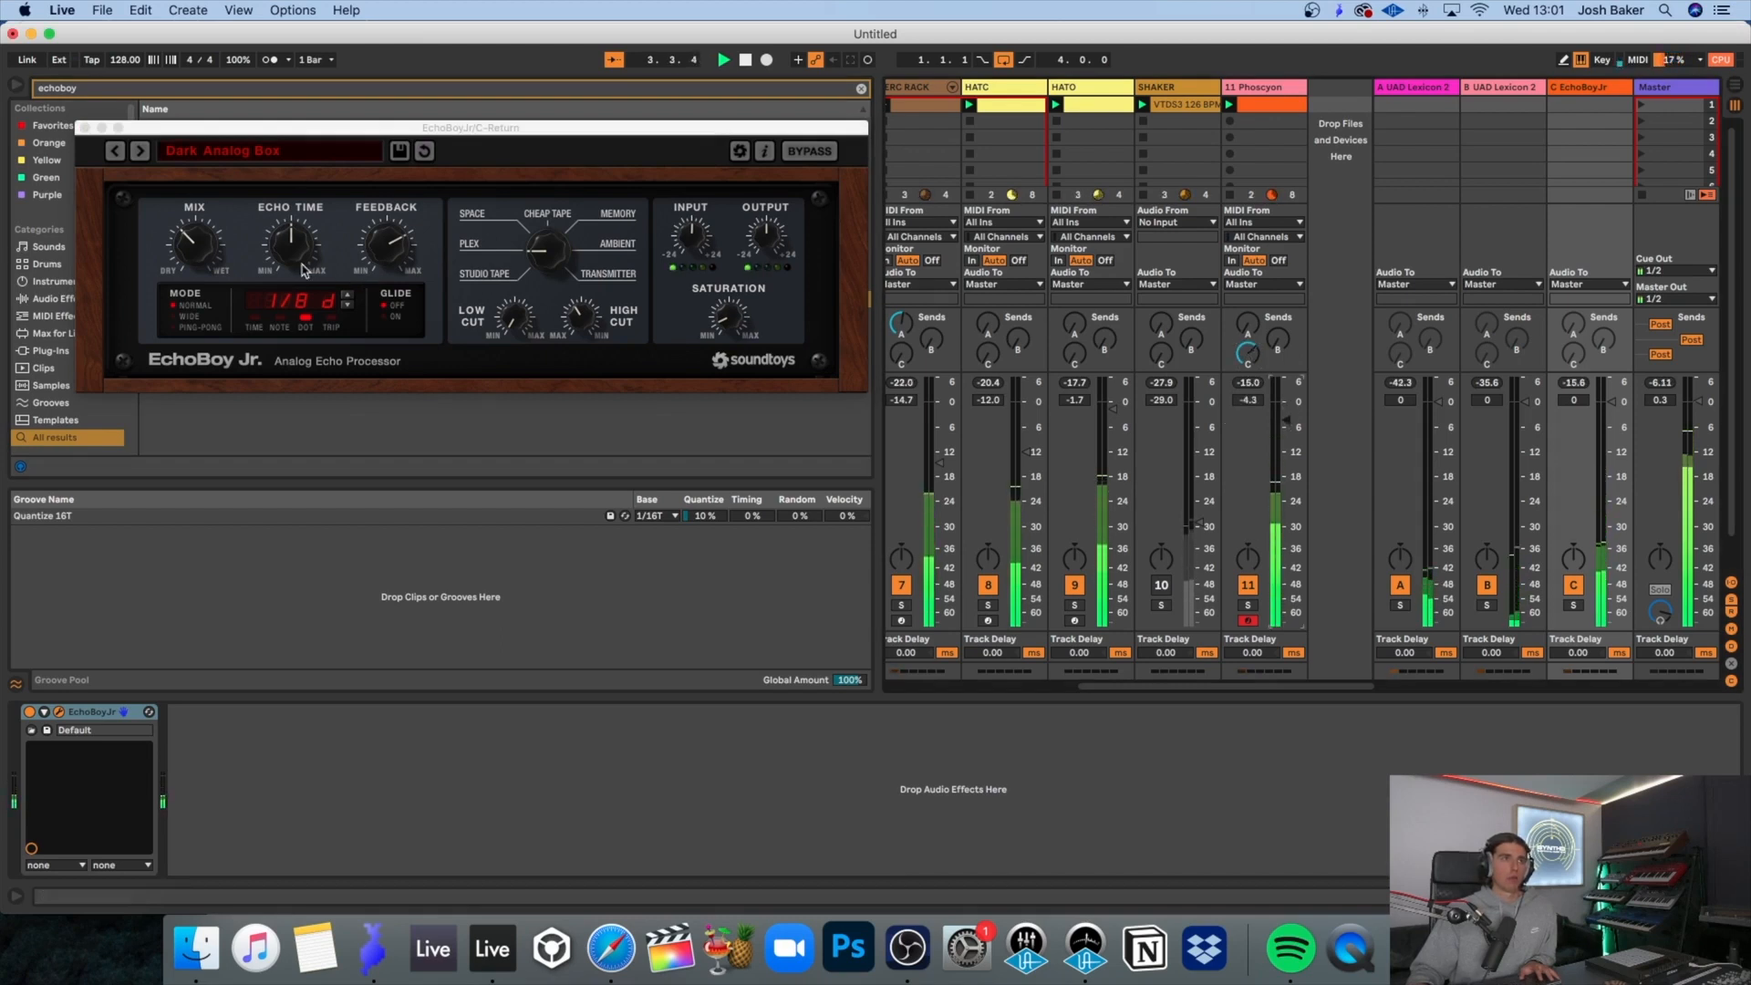
Step: Audition successive EchoBoy Jr. presets while adjusting the Phoscyon track's send C, settle on Memory Man Dot 8ths and close the plug-in window
{"action": "left_click", "coordinate": [140, 152]}
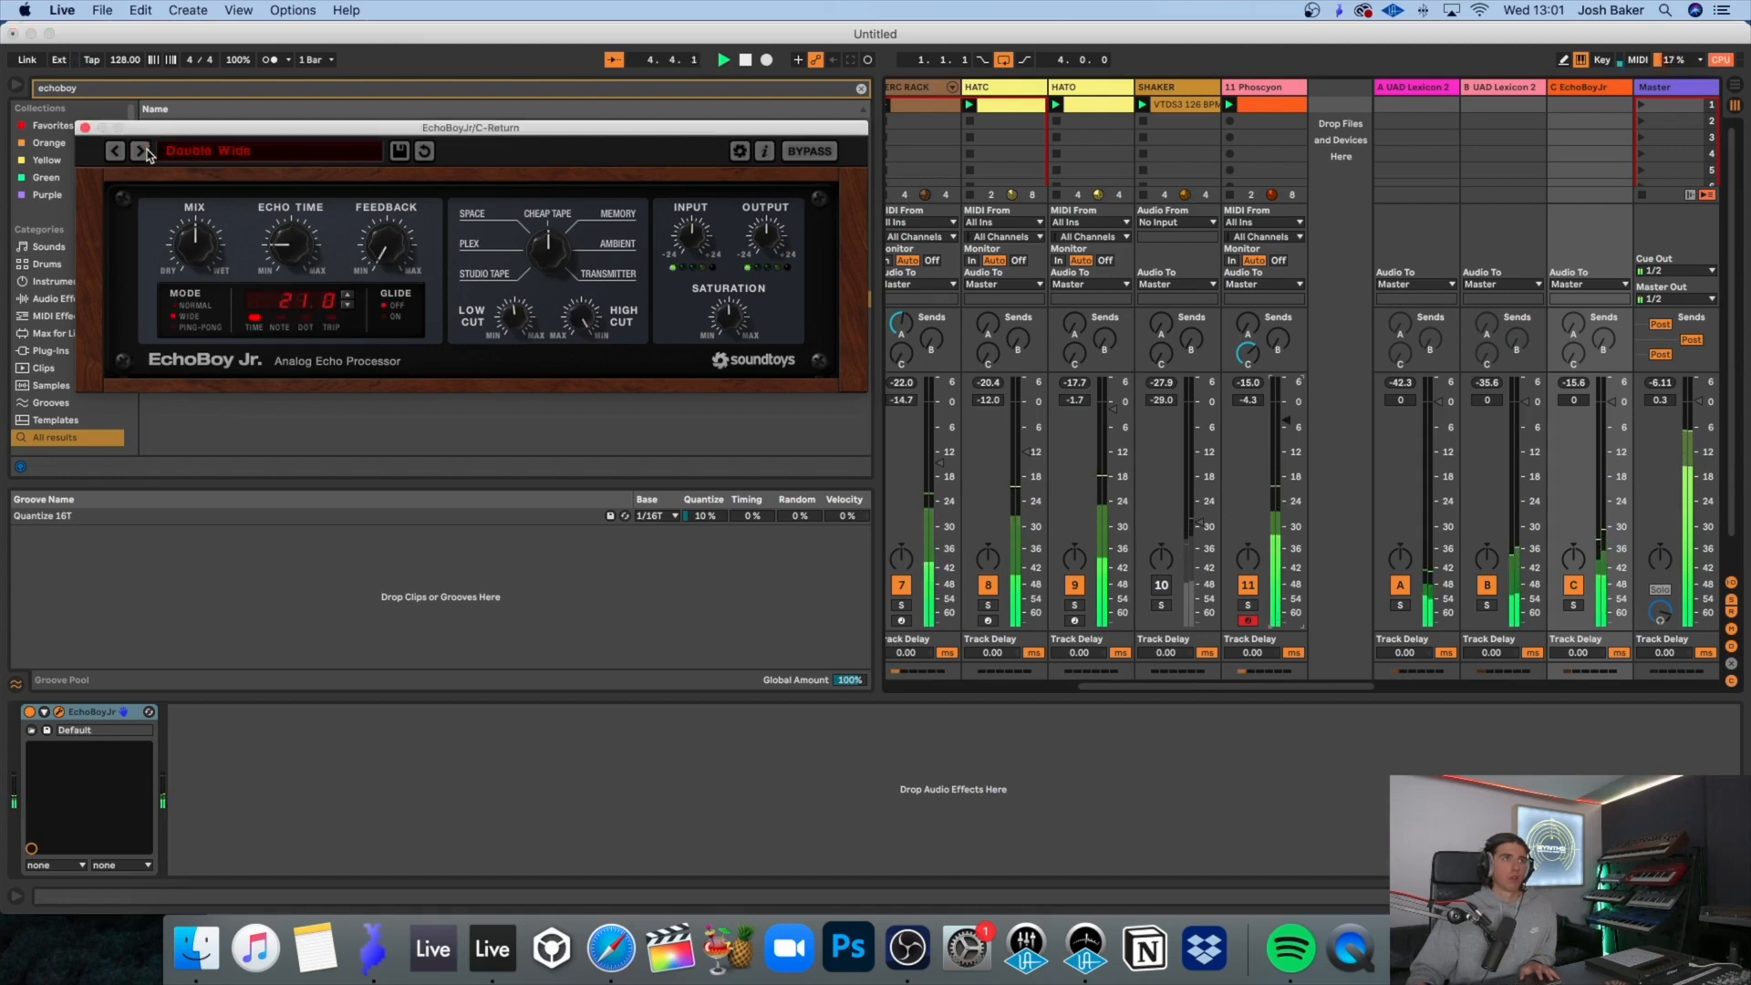
{"action": "left_click_drag", "start_coordinate": [1257, 356], "coordinate": [1257, 352]}
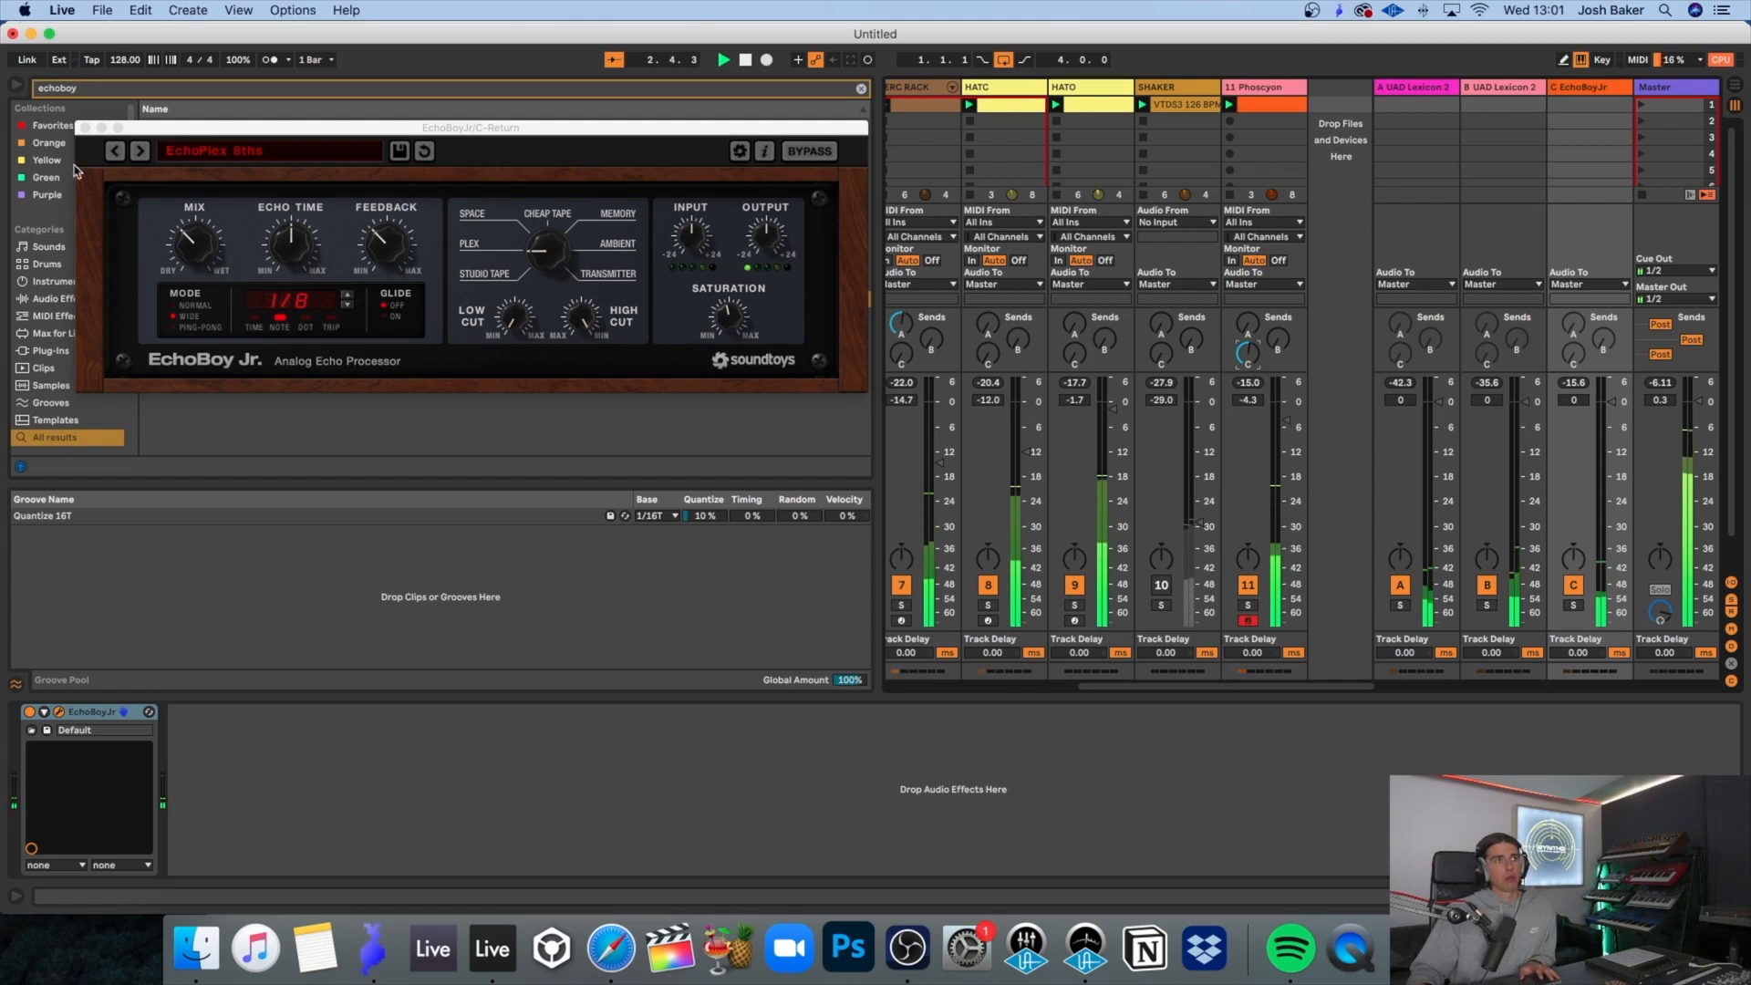
{"action": "left_click", "coordinate": [139, 152]}
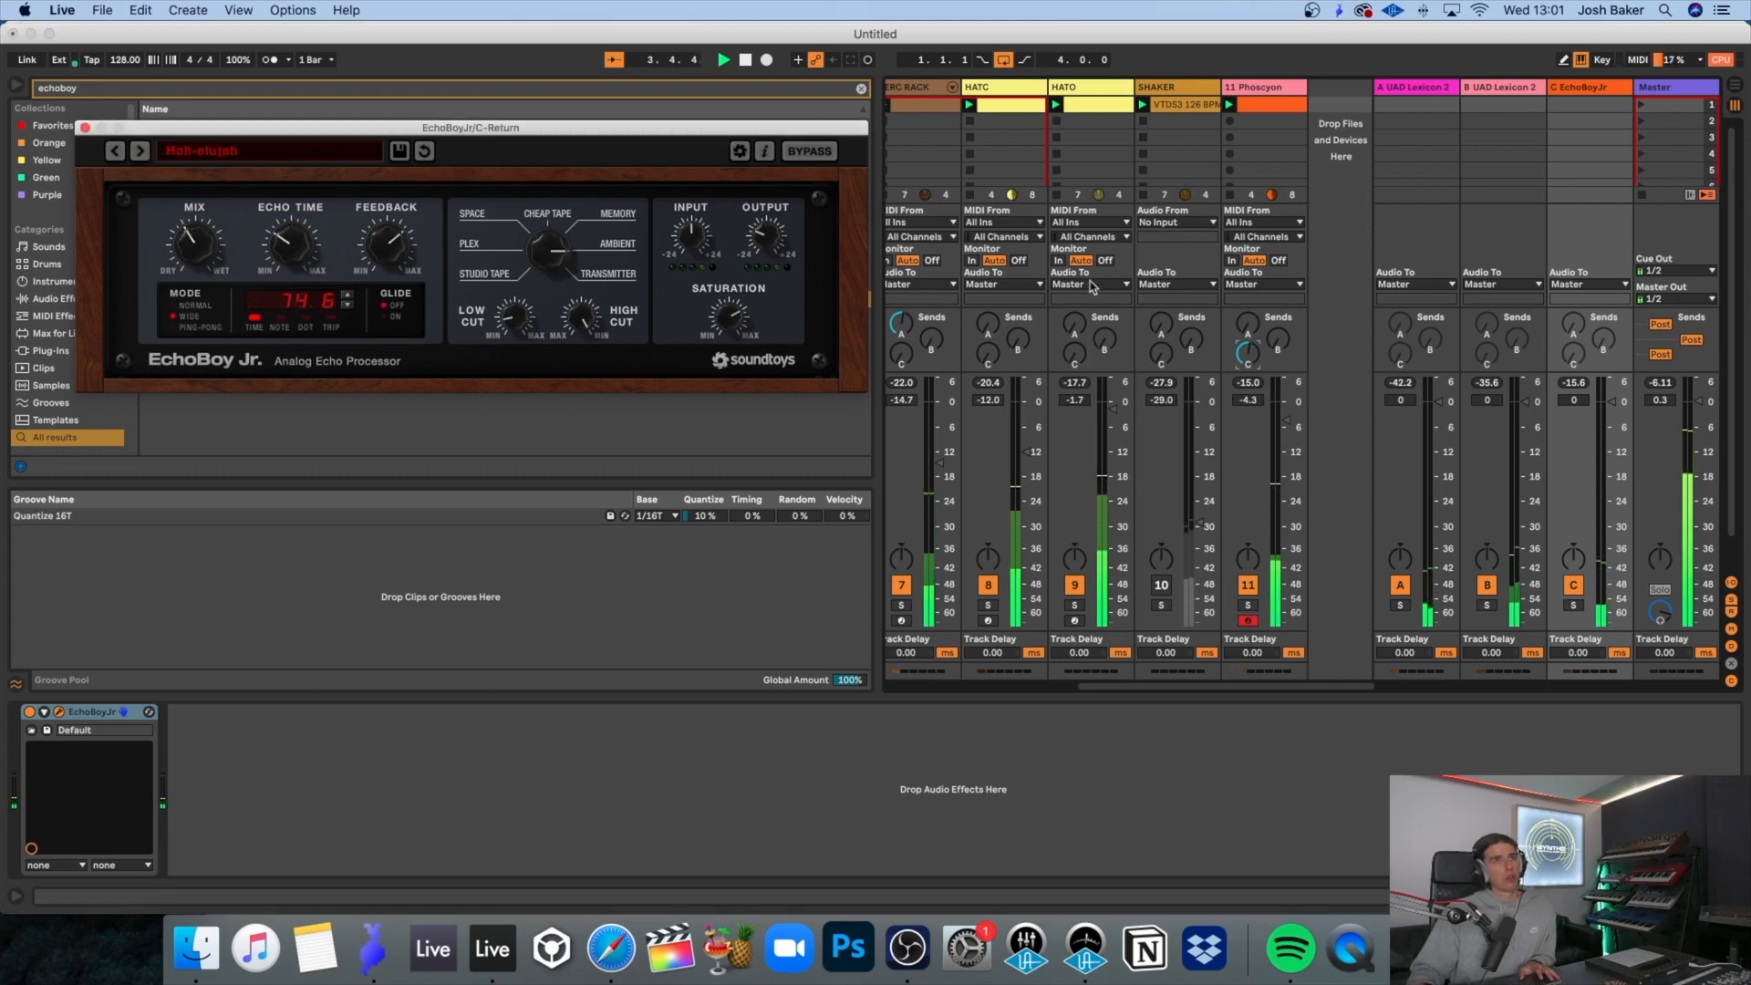
{"action": "left_click_drag", "start_coordinate": [1248, 354], "coordinate": [1248, 357]}
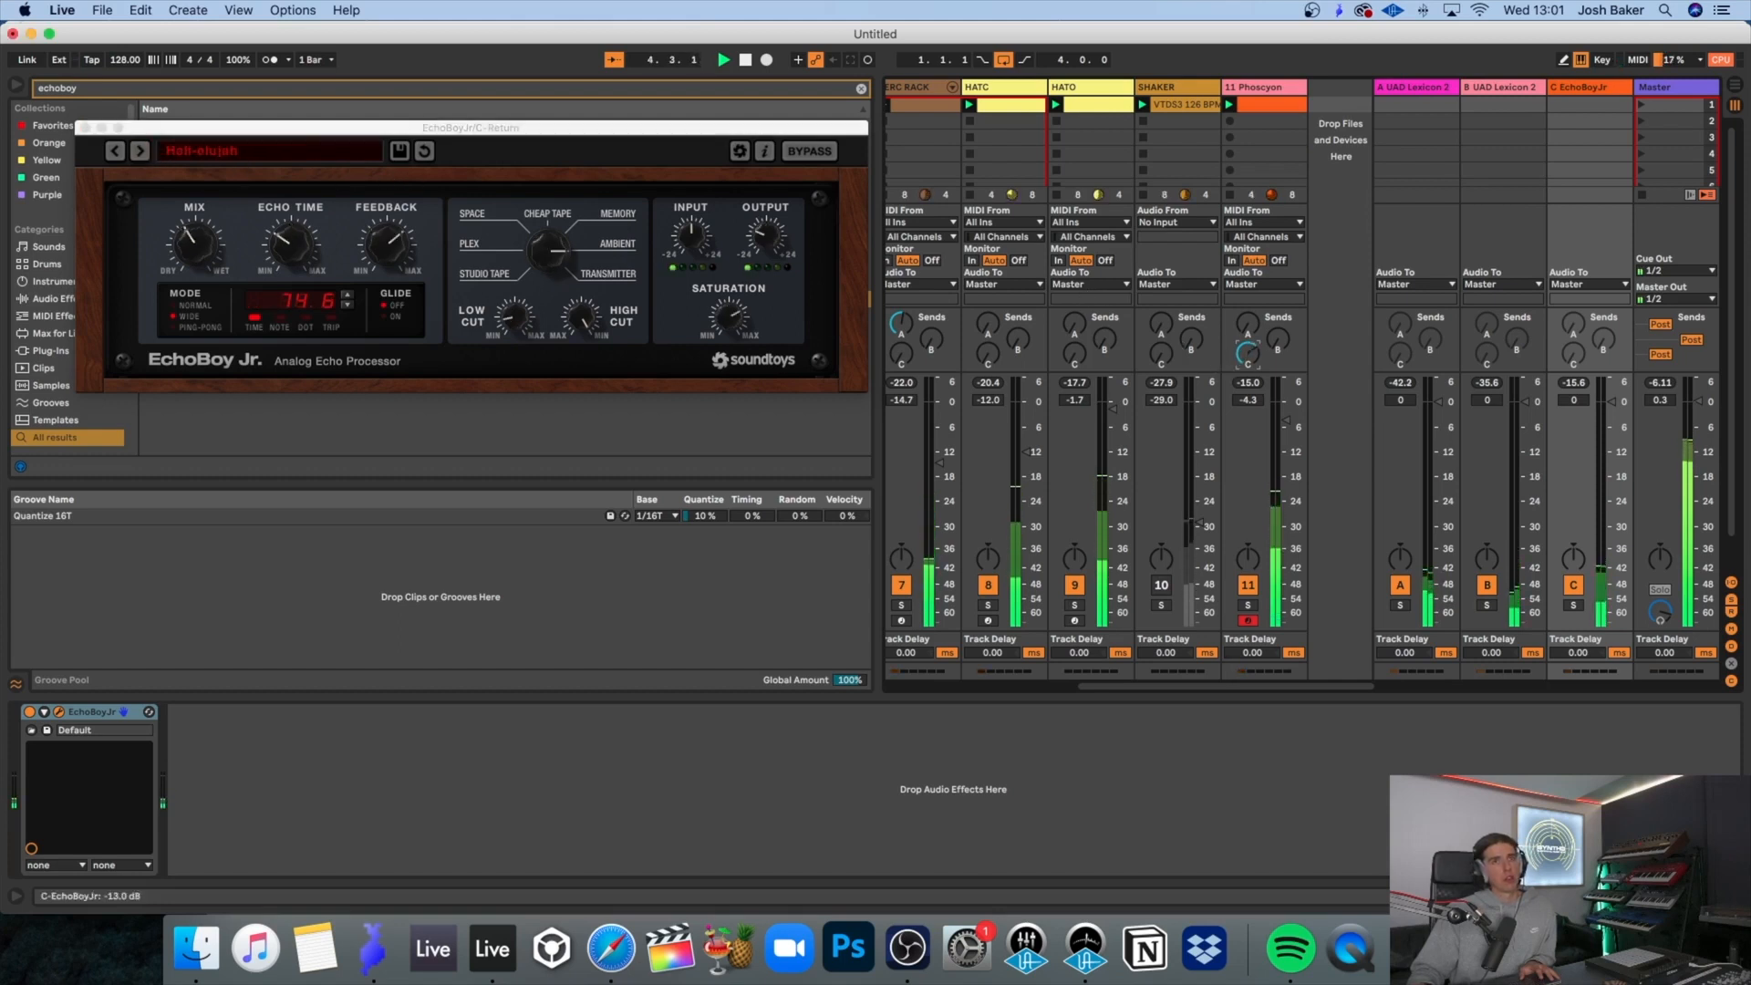
{"action": "left_click", "coordinate": [139, 152]}
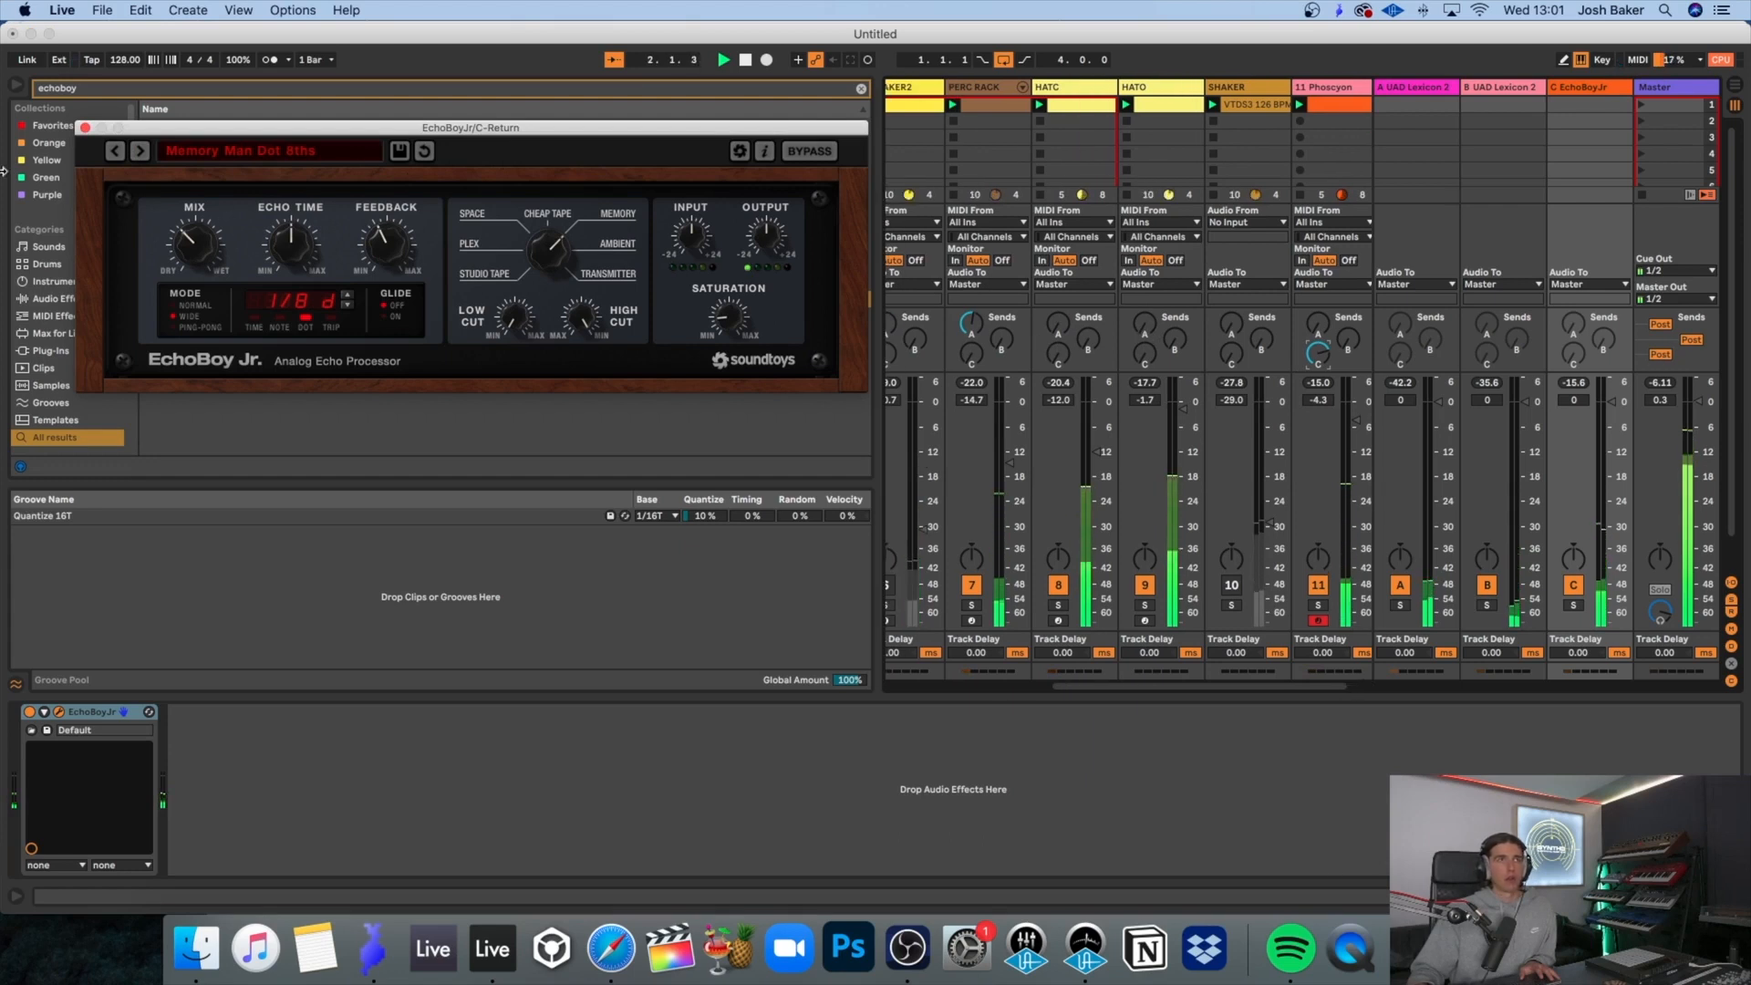
{"action": "left_click", "coordinate": [85, 127]}
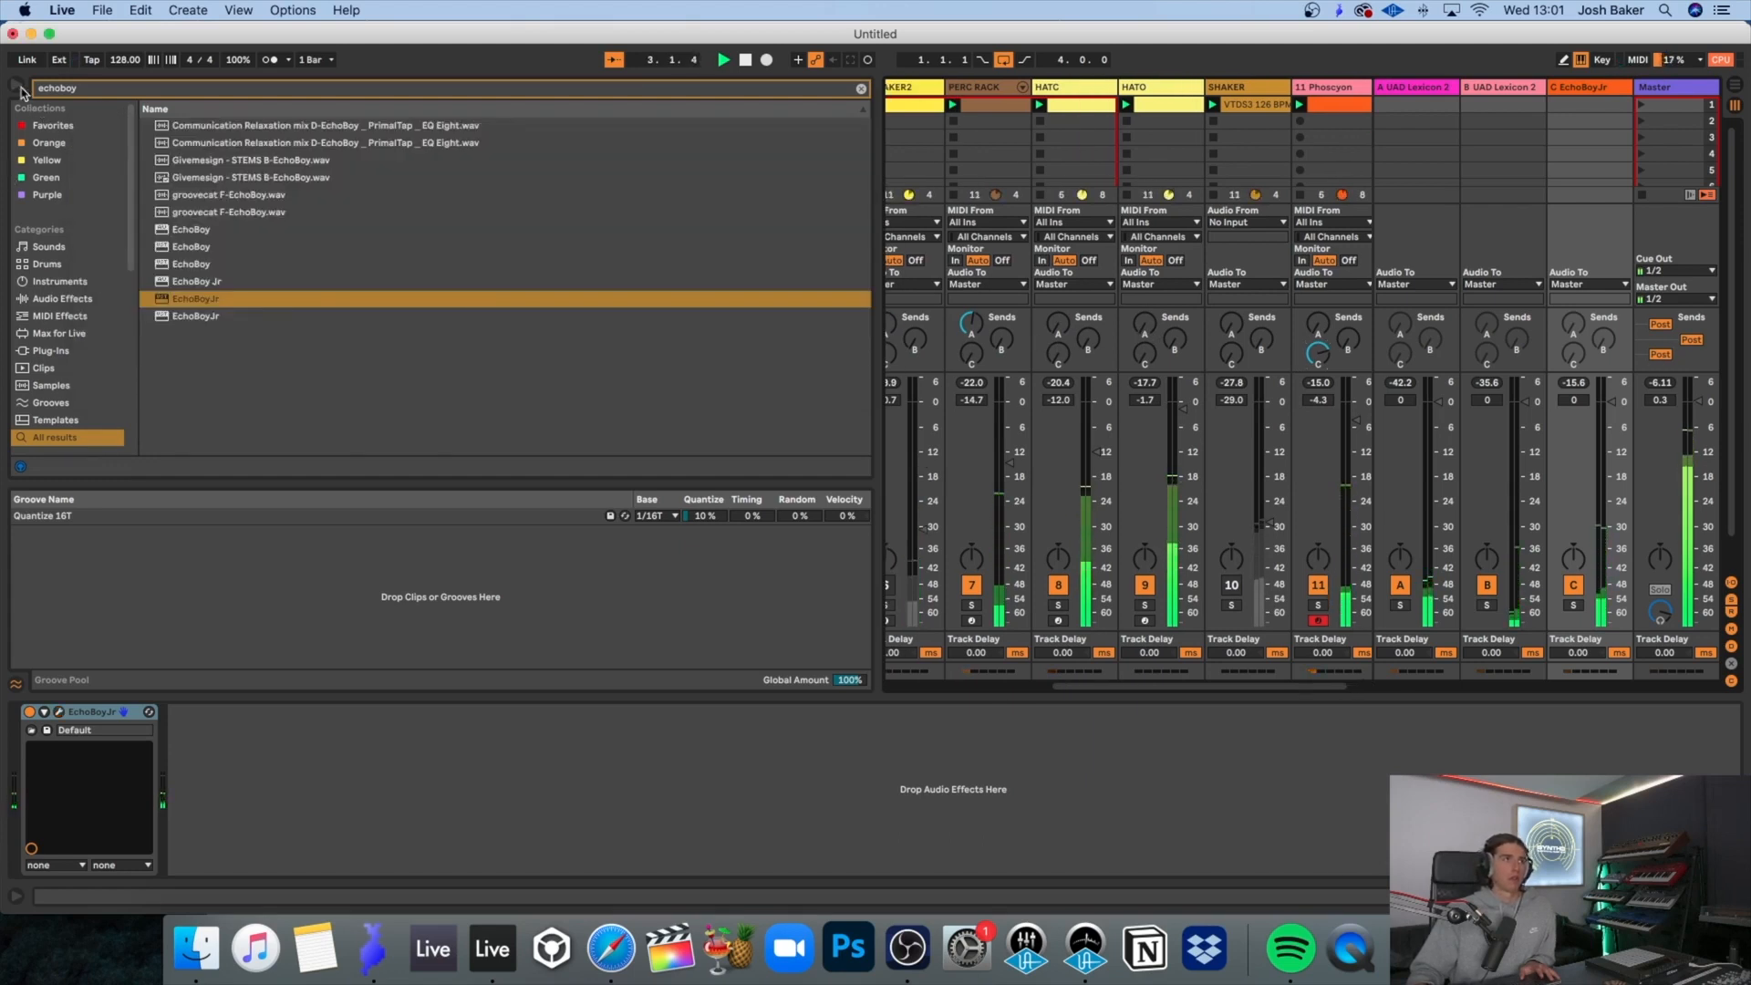
Step: Hide the browser, fine-tune the Phoscyon track's send to the echo return and rename the track ACID
{"action": "key", "text": "super+alt+b"}
{"action": "left_click_drag", "start_coordinate": [924, 363], "coordinate": [924, 372]}
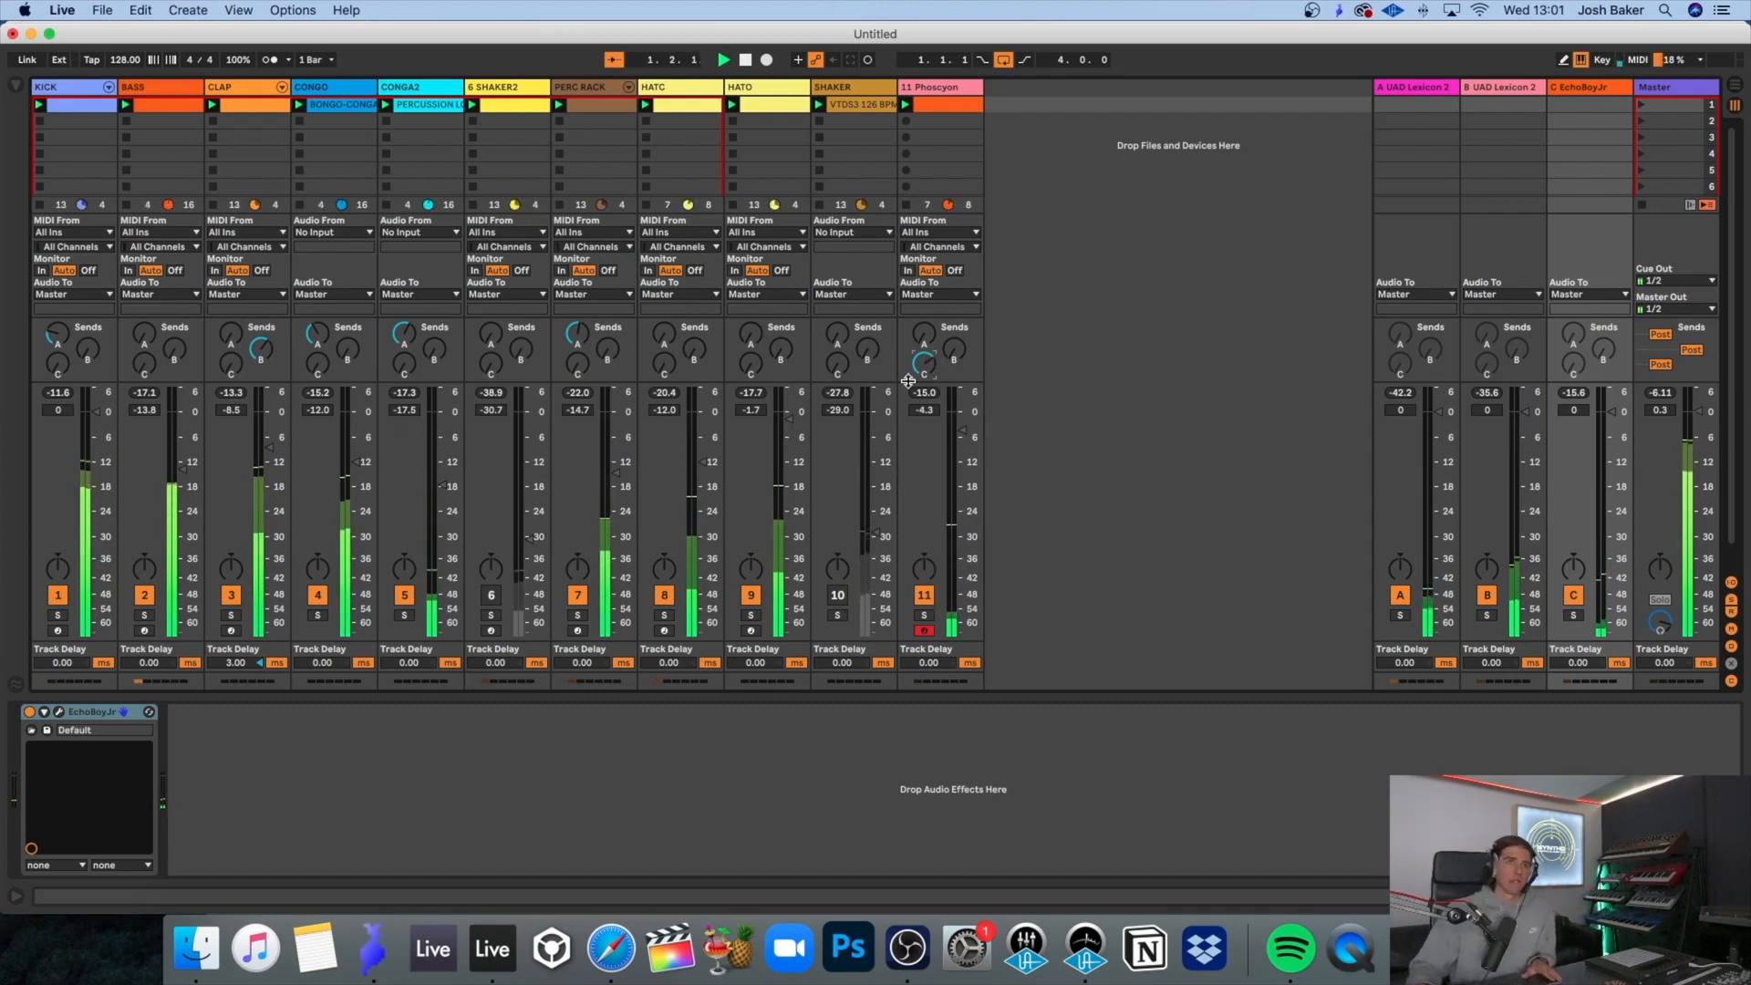
{"action": "left_click", "coordinate": [953, 87]}
{"action": "key", "text": "super+r"}
{"action": "type", "text": "ACID"}
{"action": "key", "text": "Return"}
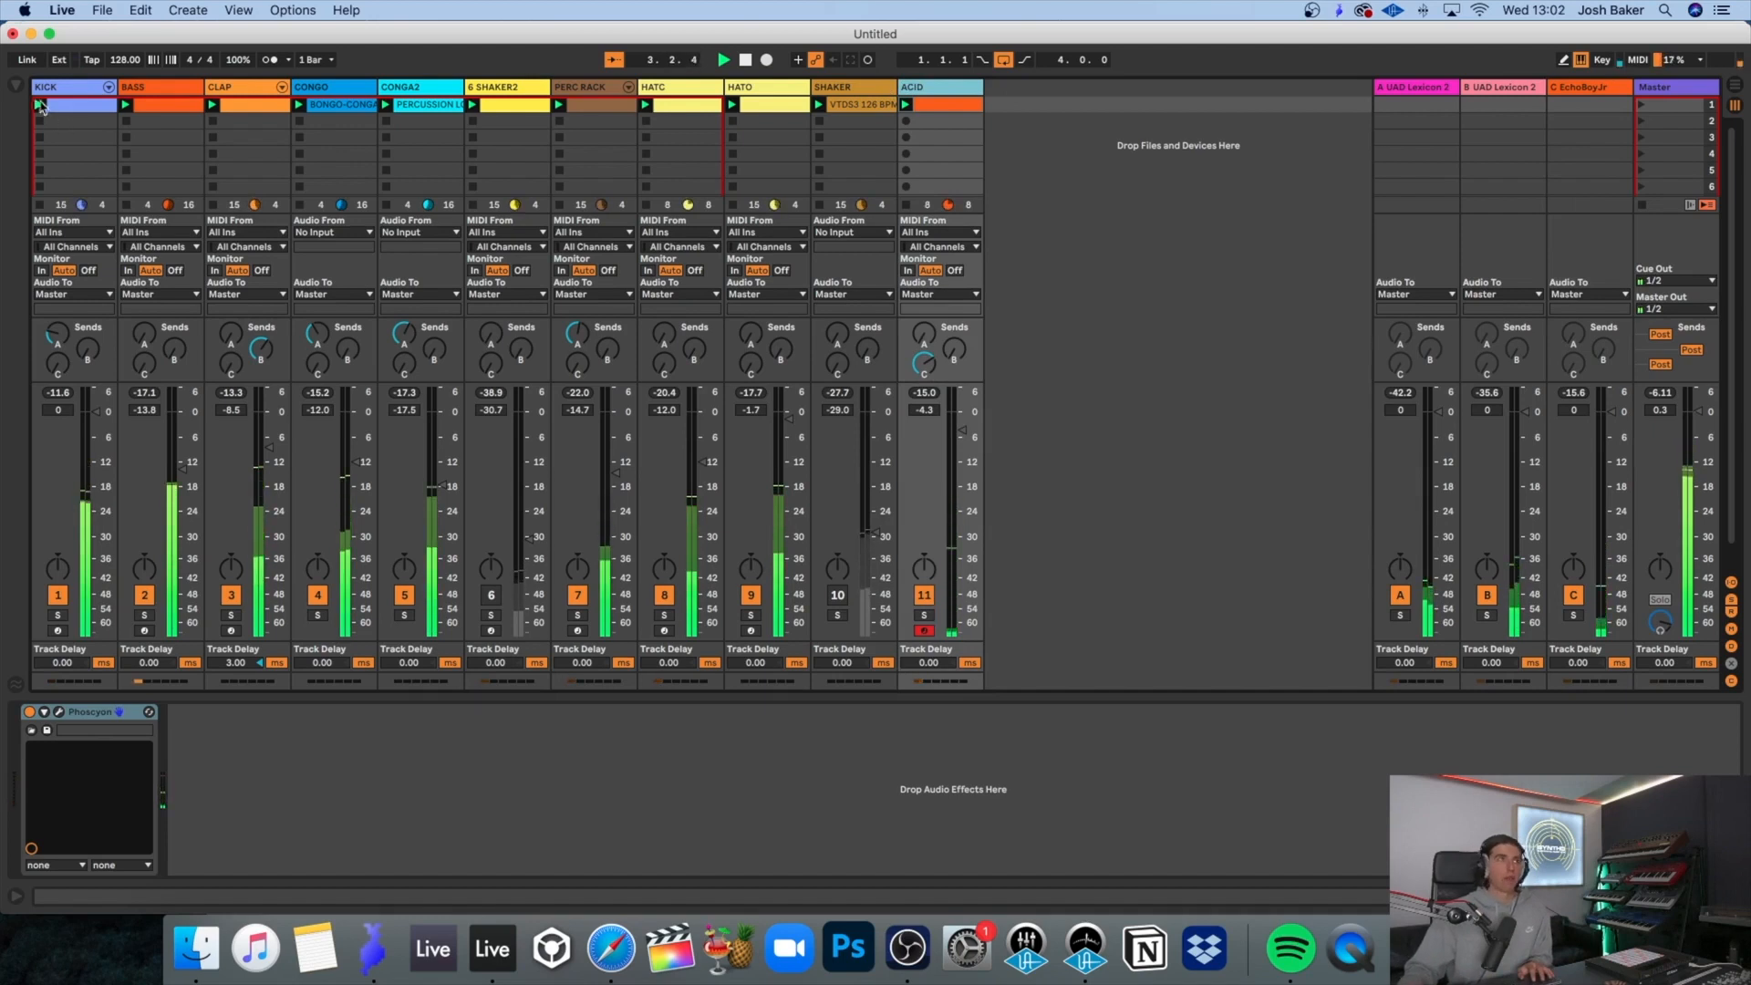
{"action": "left_click", "coordinate": [15, 89]}
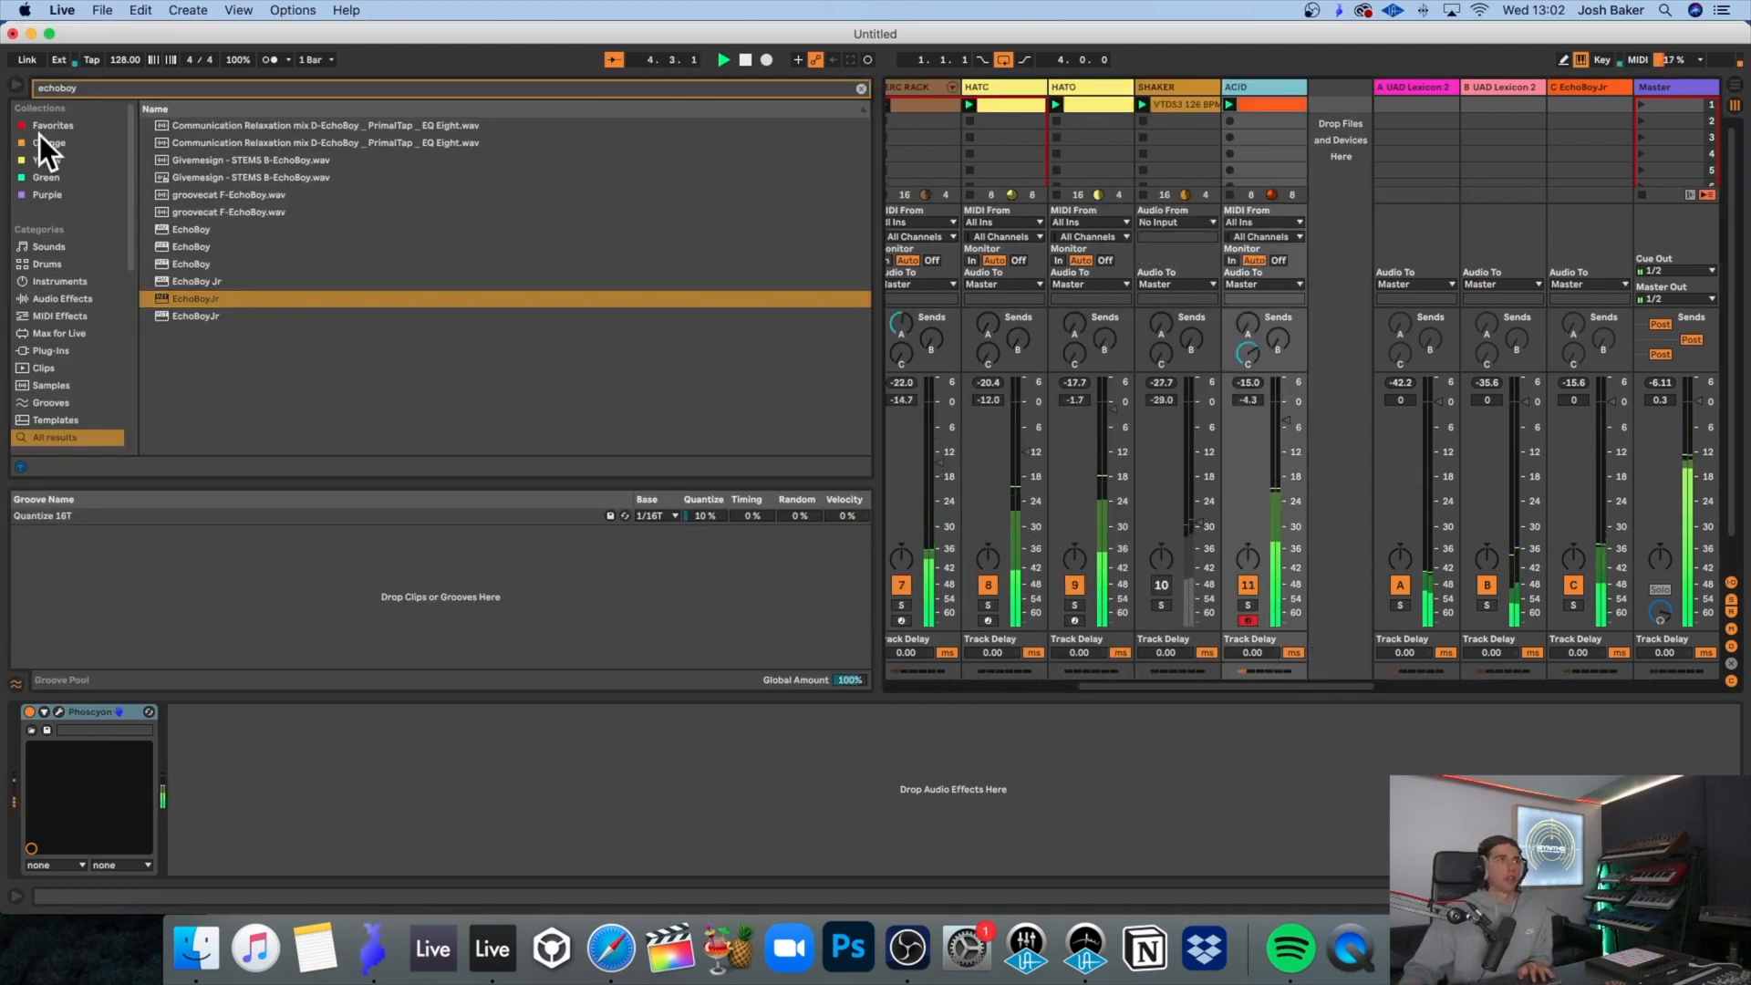
{"action": "left_click", "coordinate": [14, 89]}
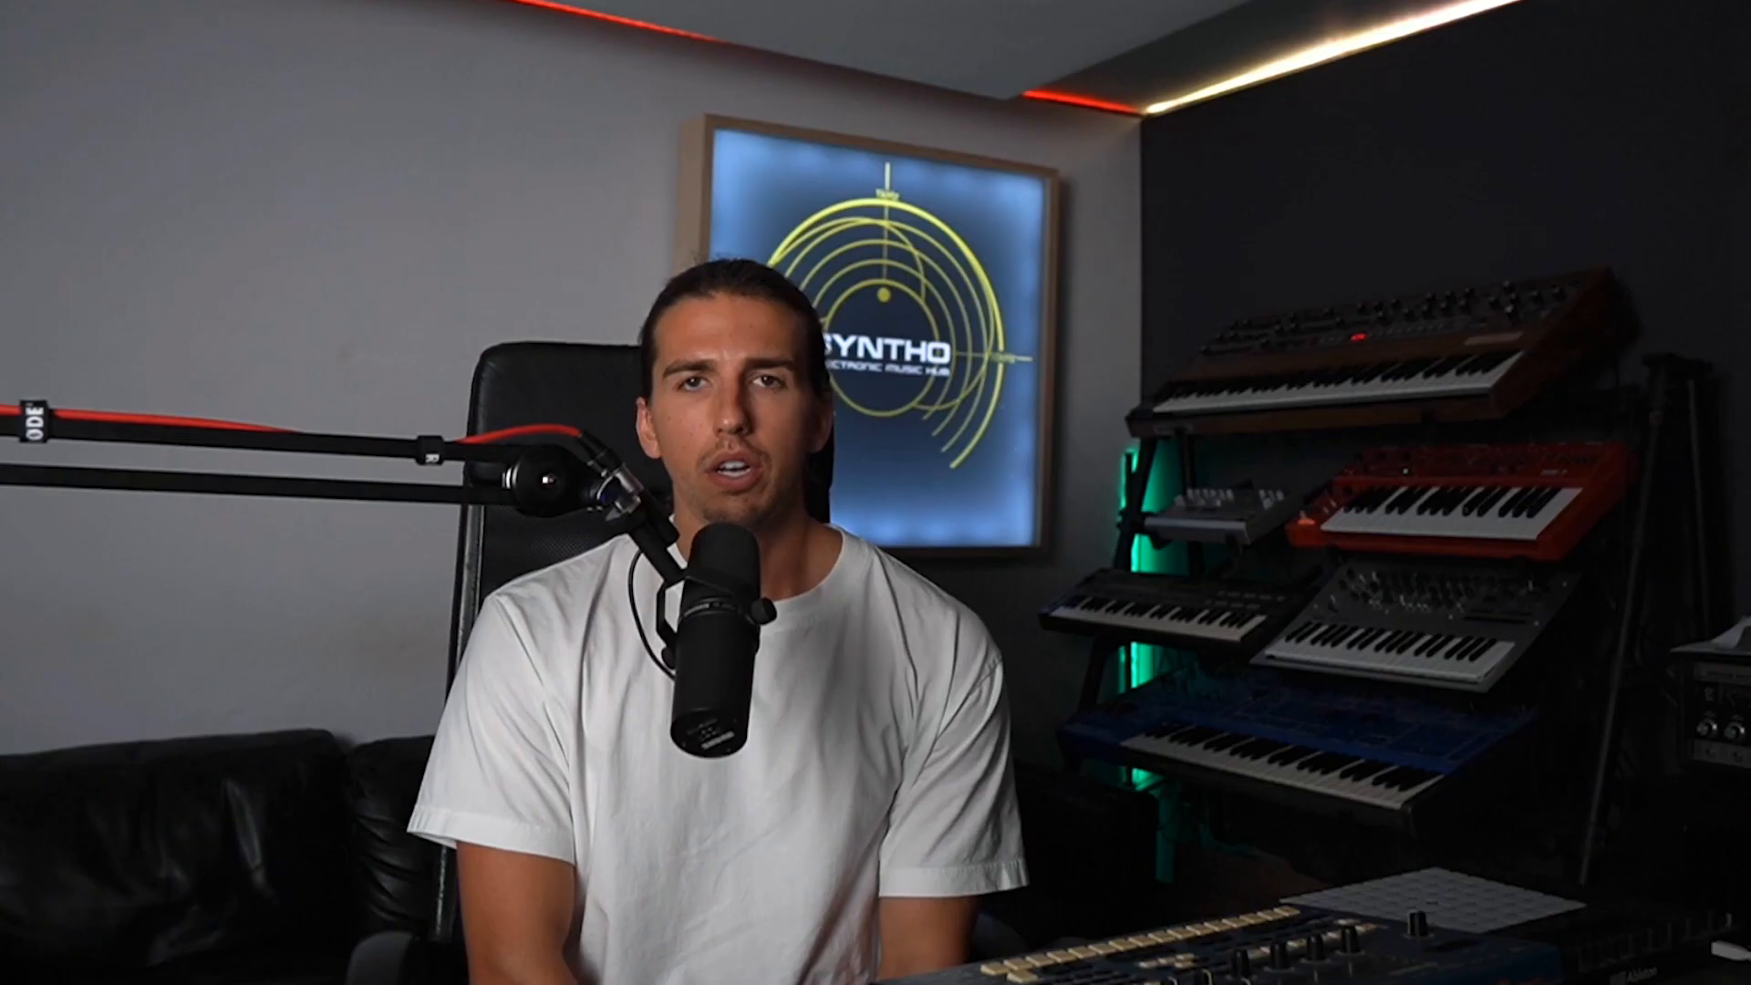